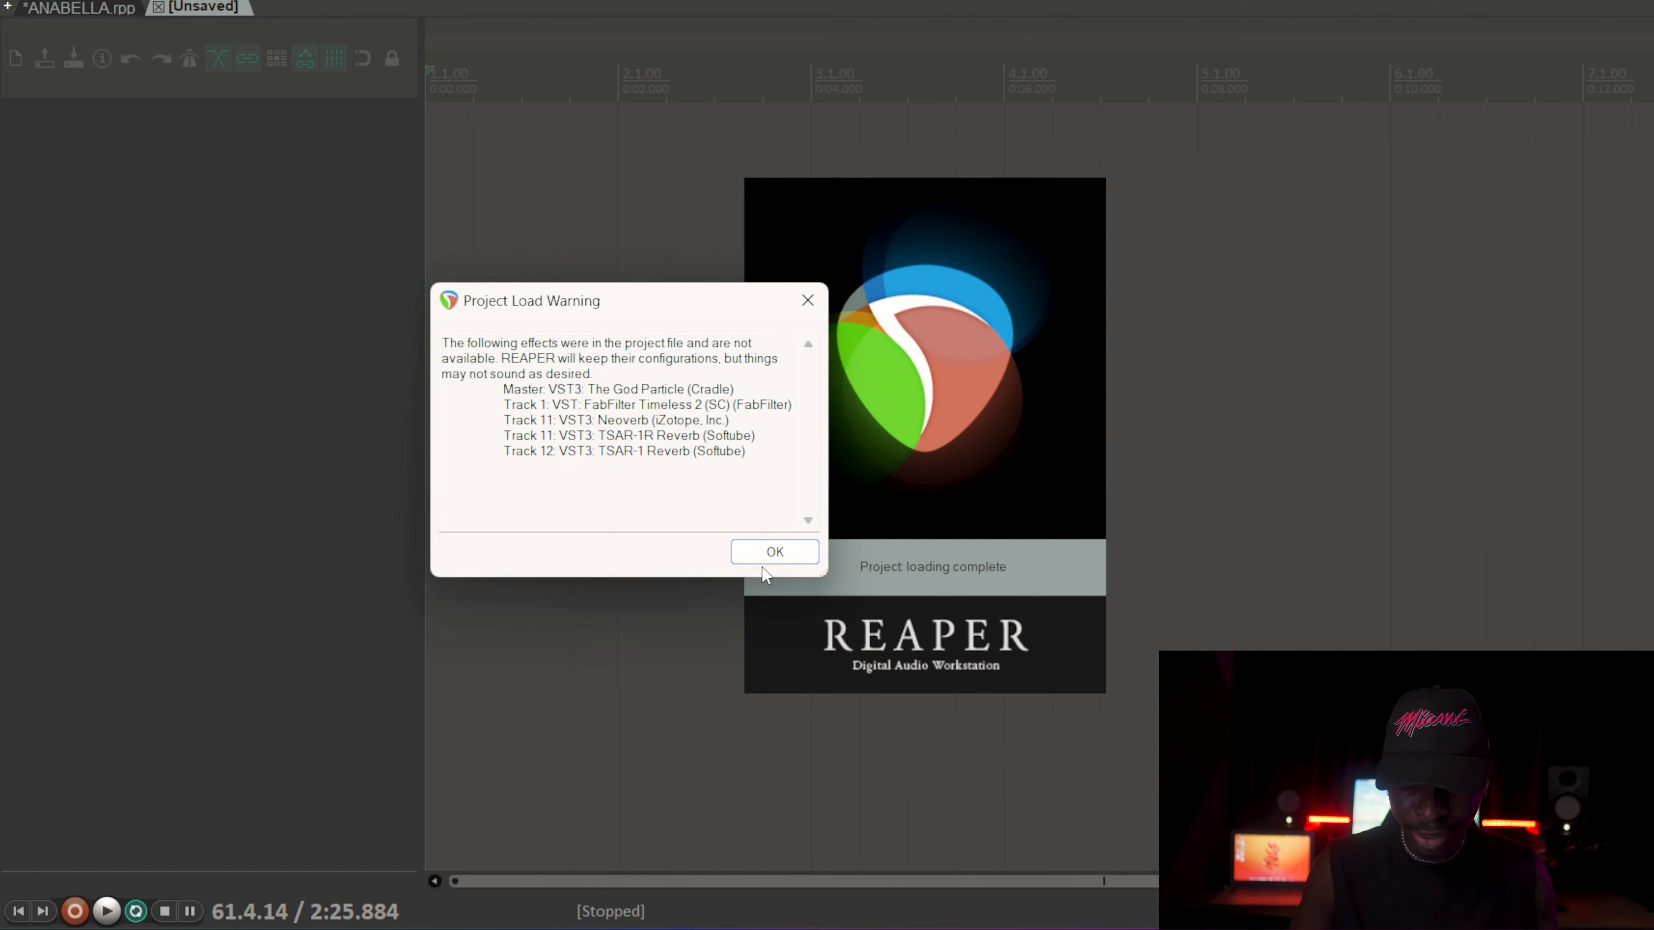
# Step: Dismiss the project load warning and select the media item on the Tag track
pyautogui.click(760, 553)
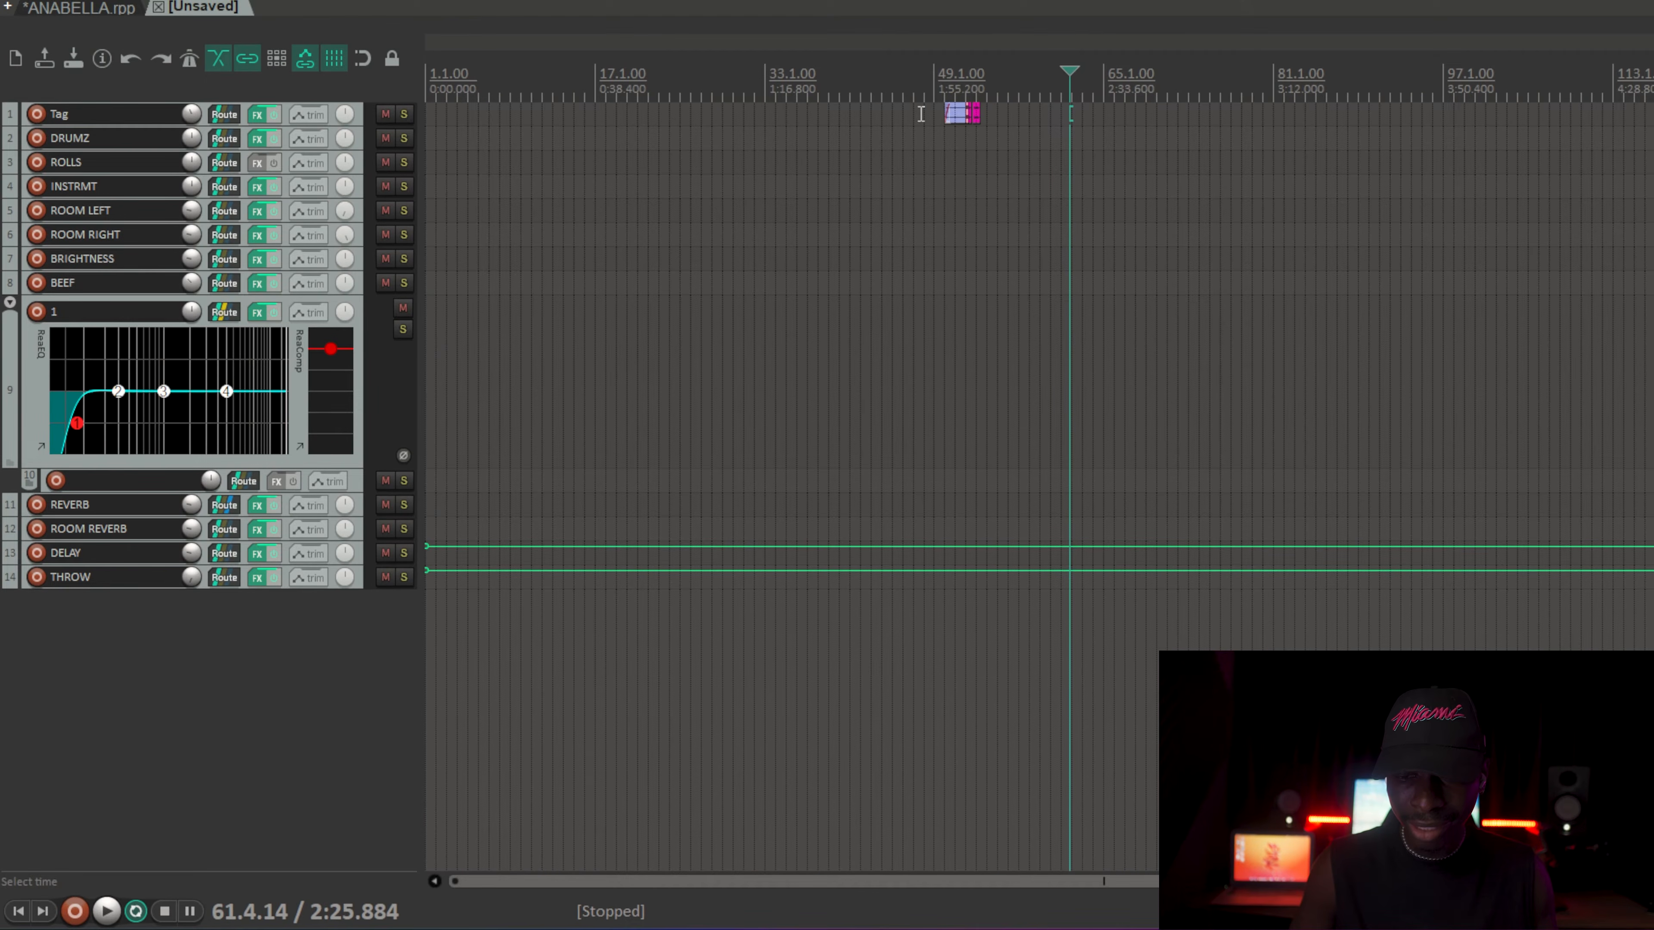
pyautogui.moveTo(919, 113); pyautogui.dragTo(1055, 115)
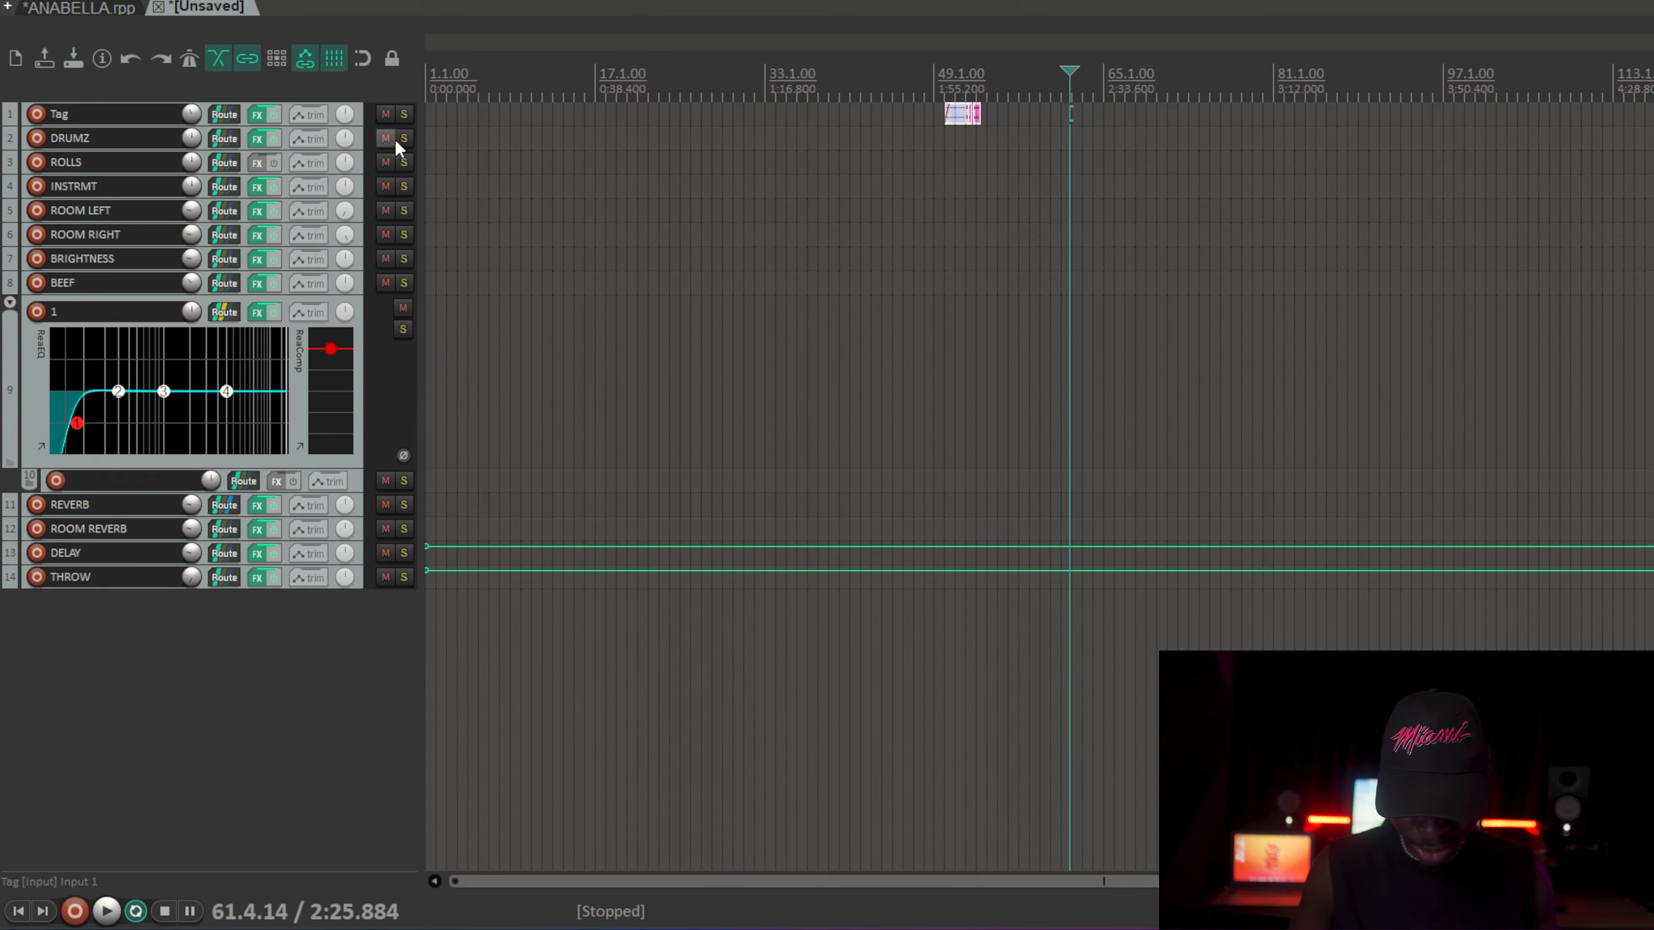
pyautogui.moveTo(367, 127); pyautogui.dragTo(361, 188)
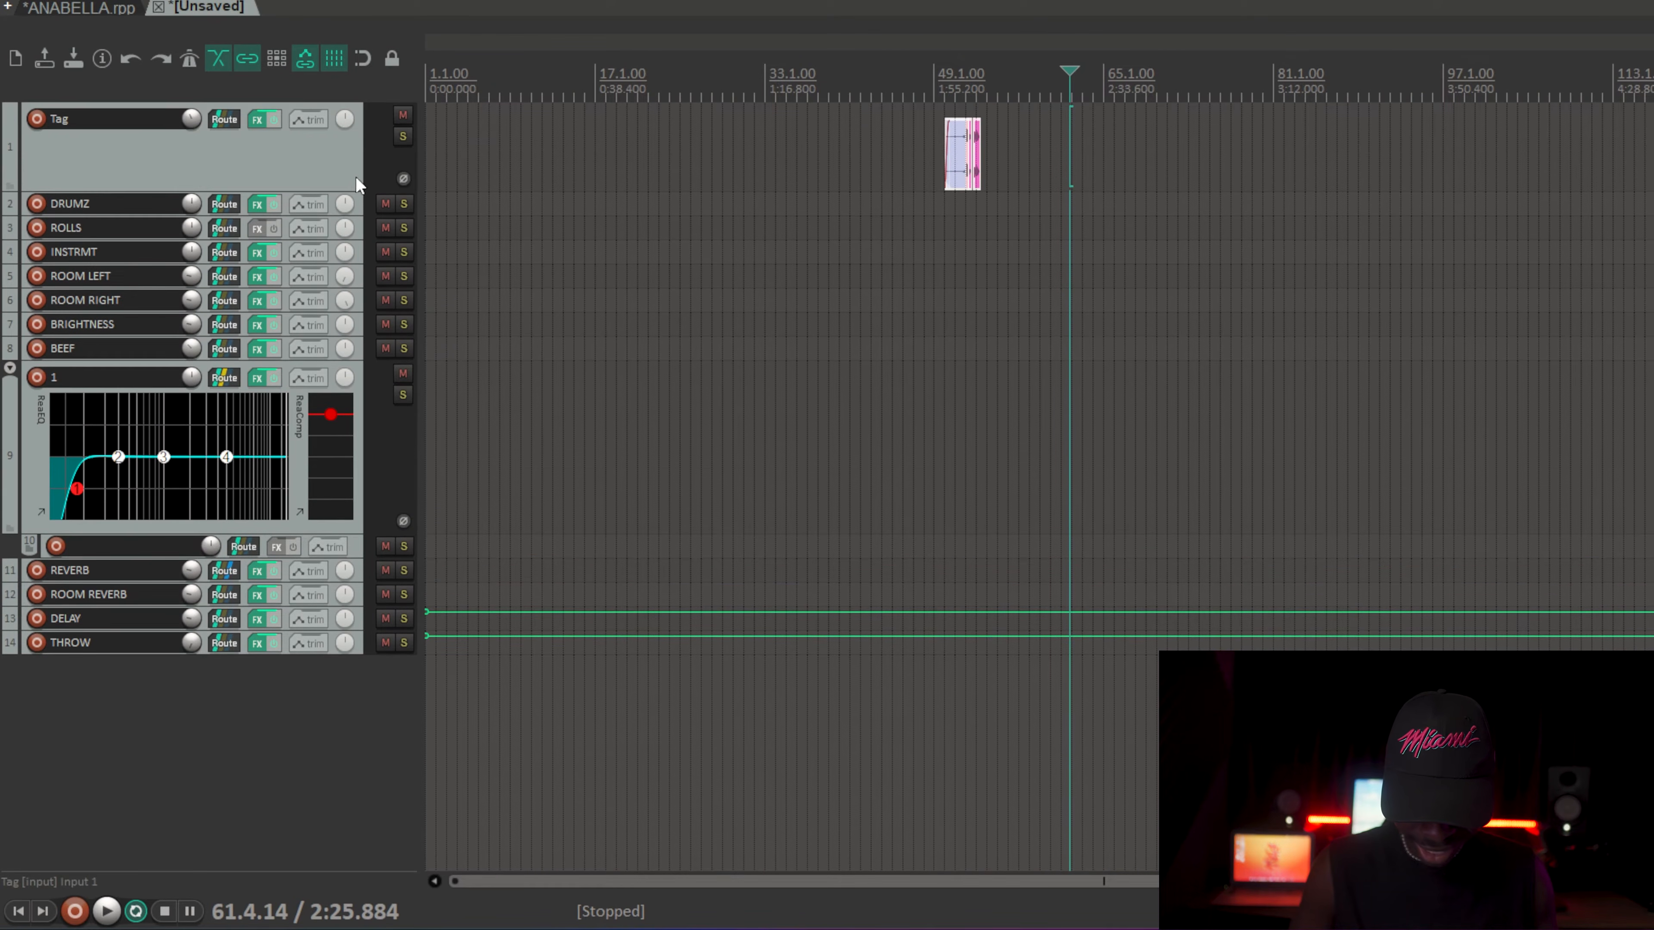
pyautogui.click(349, 175)
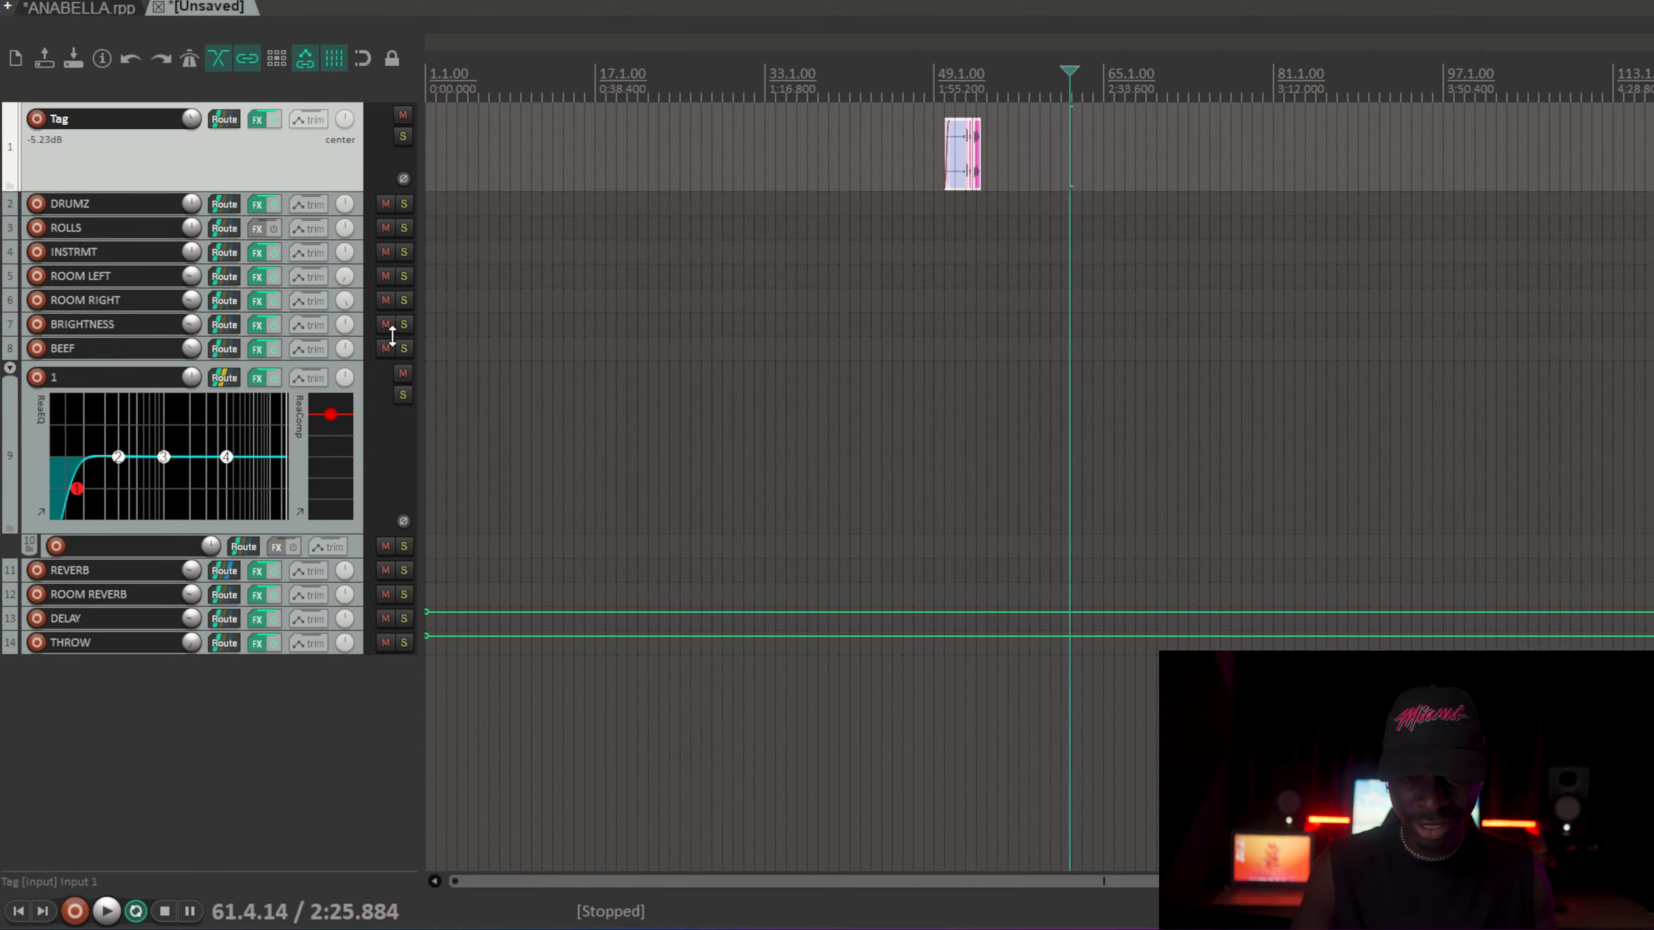
pyautogui.moveTo(365, 191); pyautogui.dragTo(357, 124)
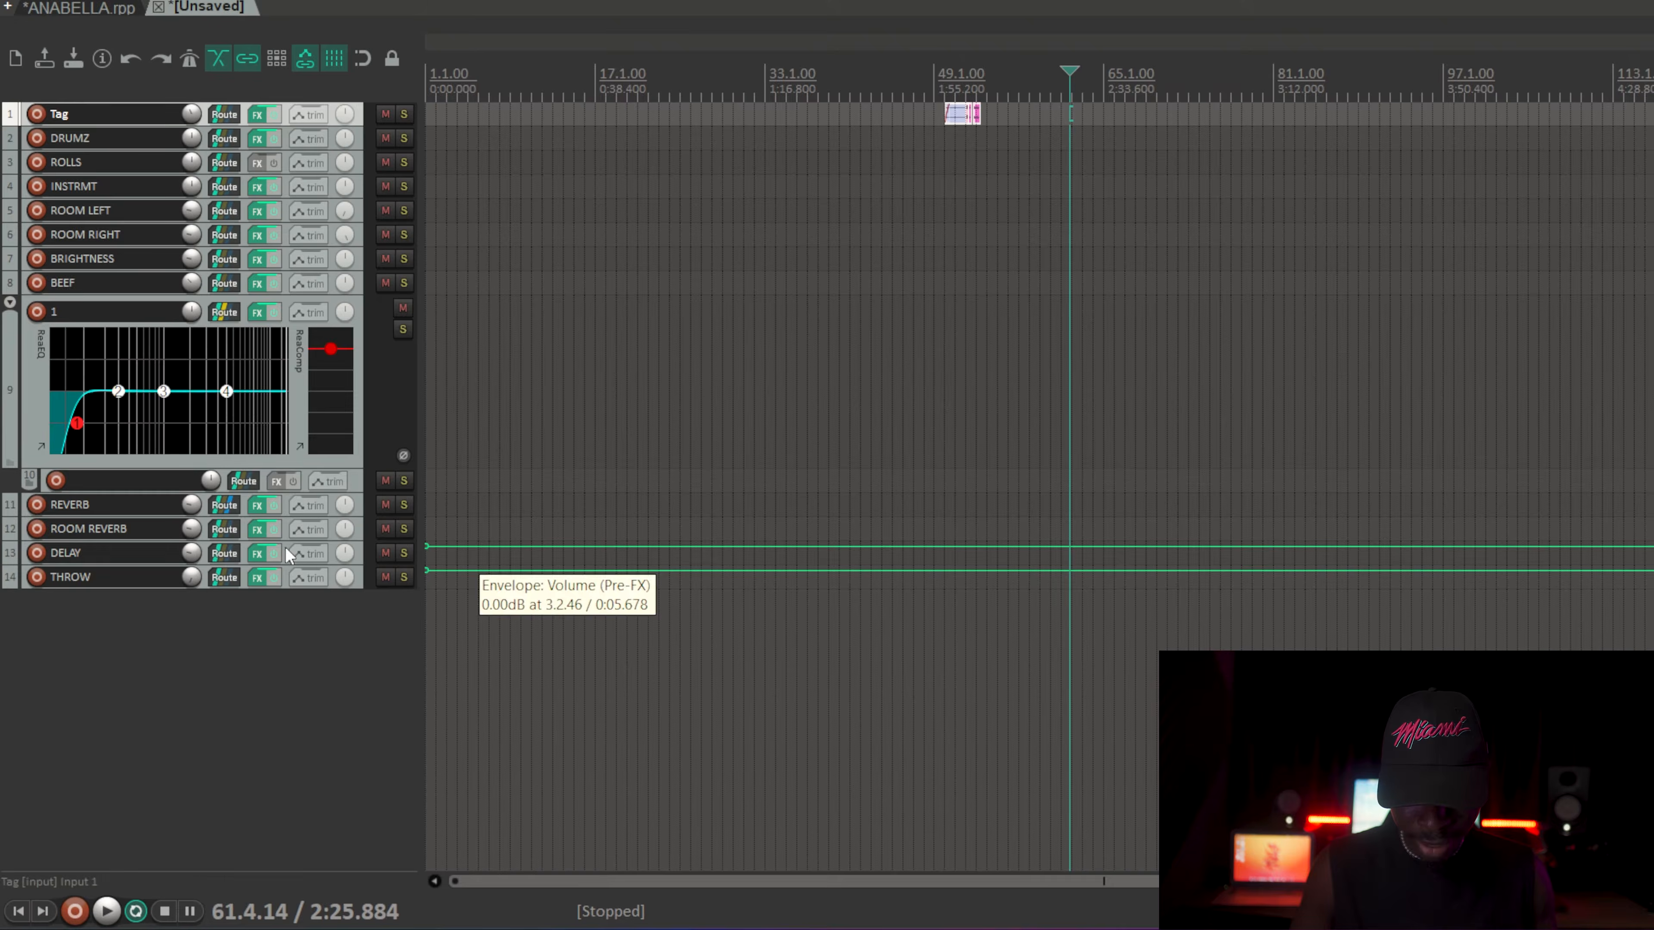
# Step: Check the stems folder's name in the file browser for the song tempo and set the project tempo to 117 BPM
pyautogui.click(586, 928)
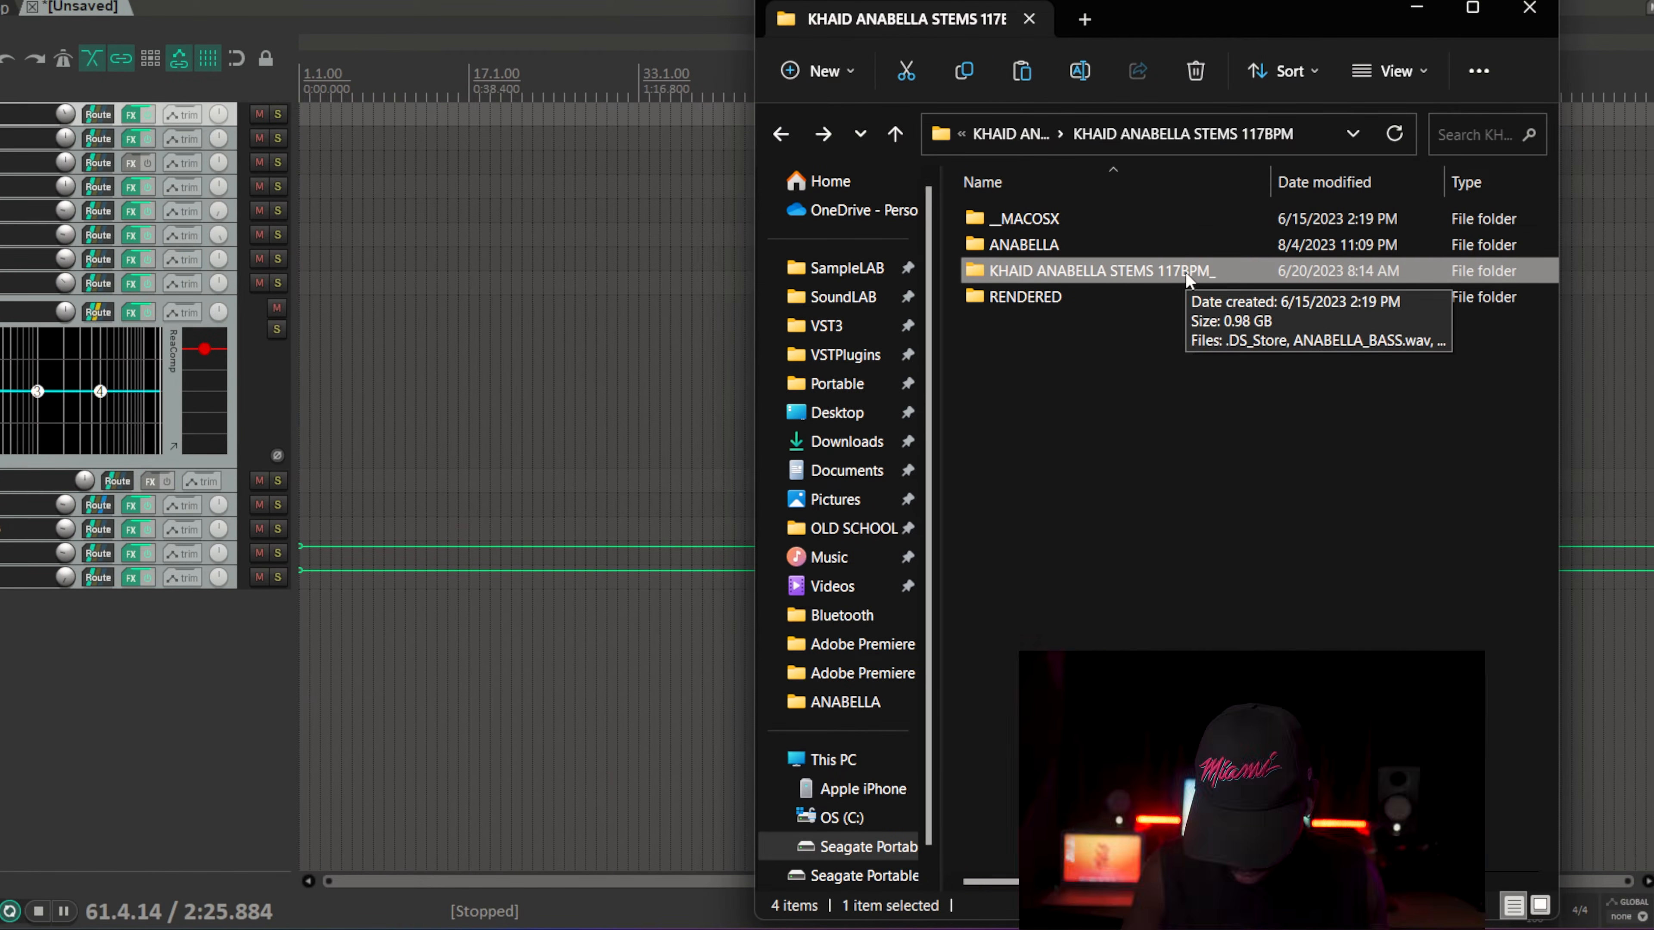
pyautogui.click(174, 619)
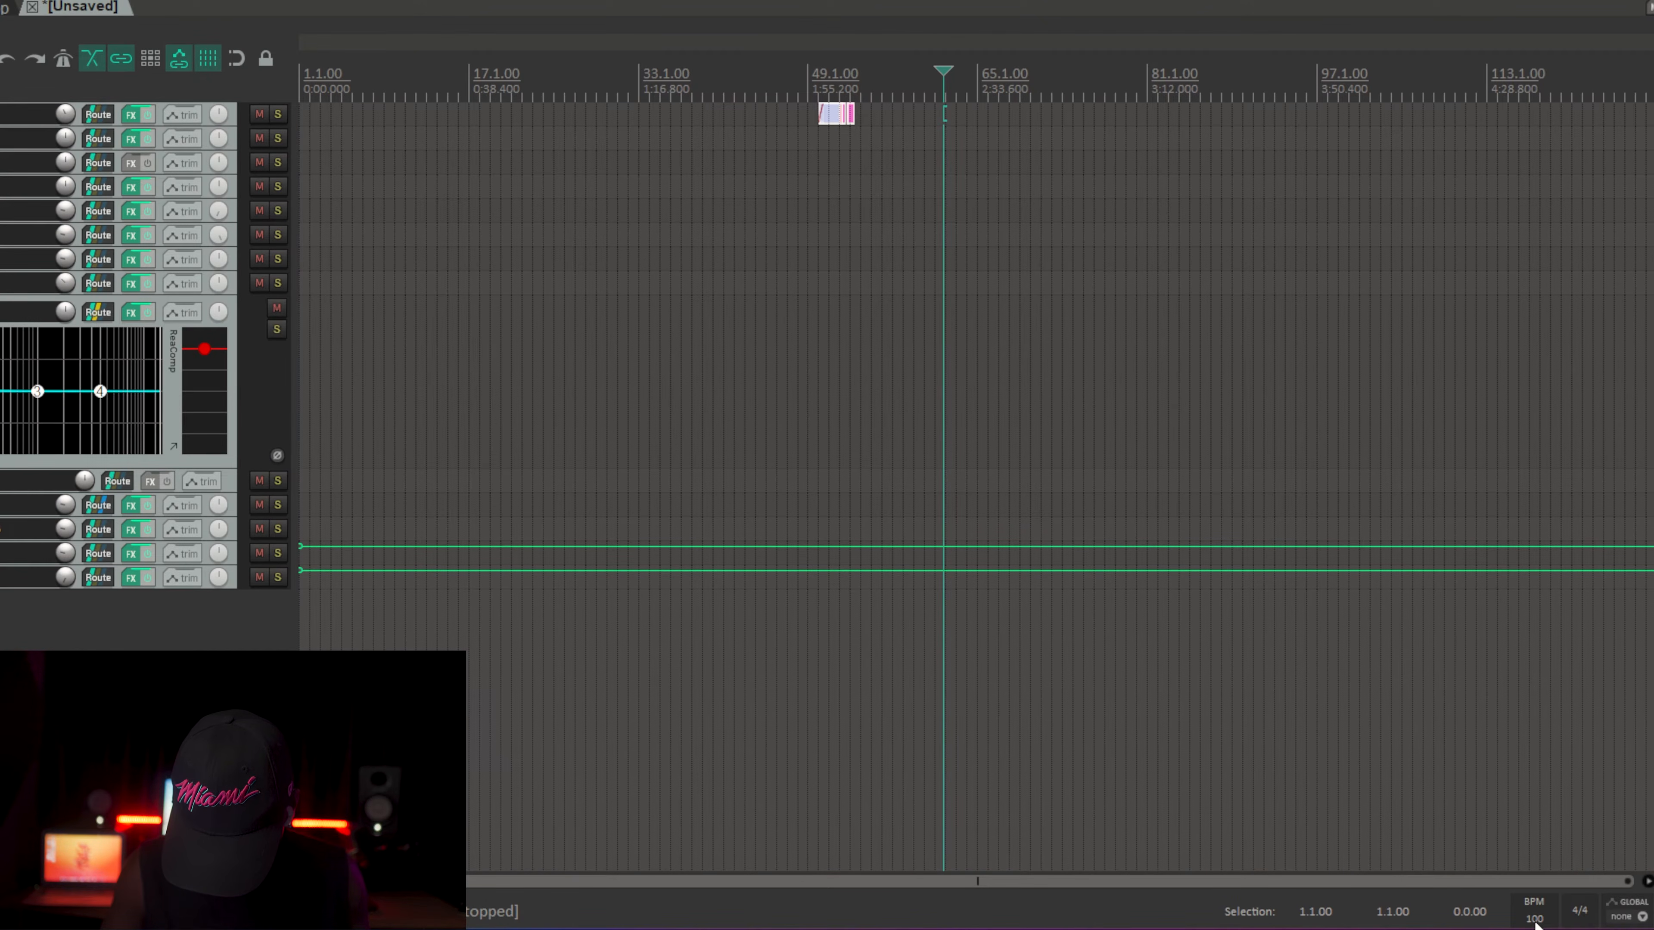
pyautogui.write('117')
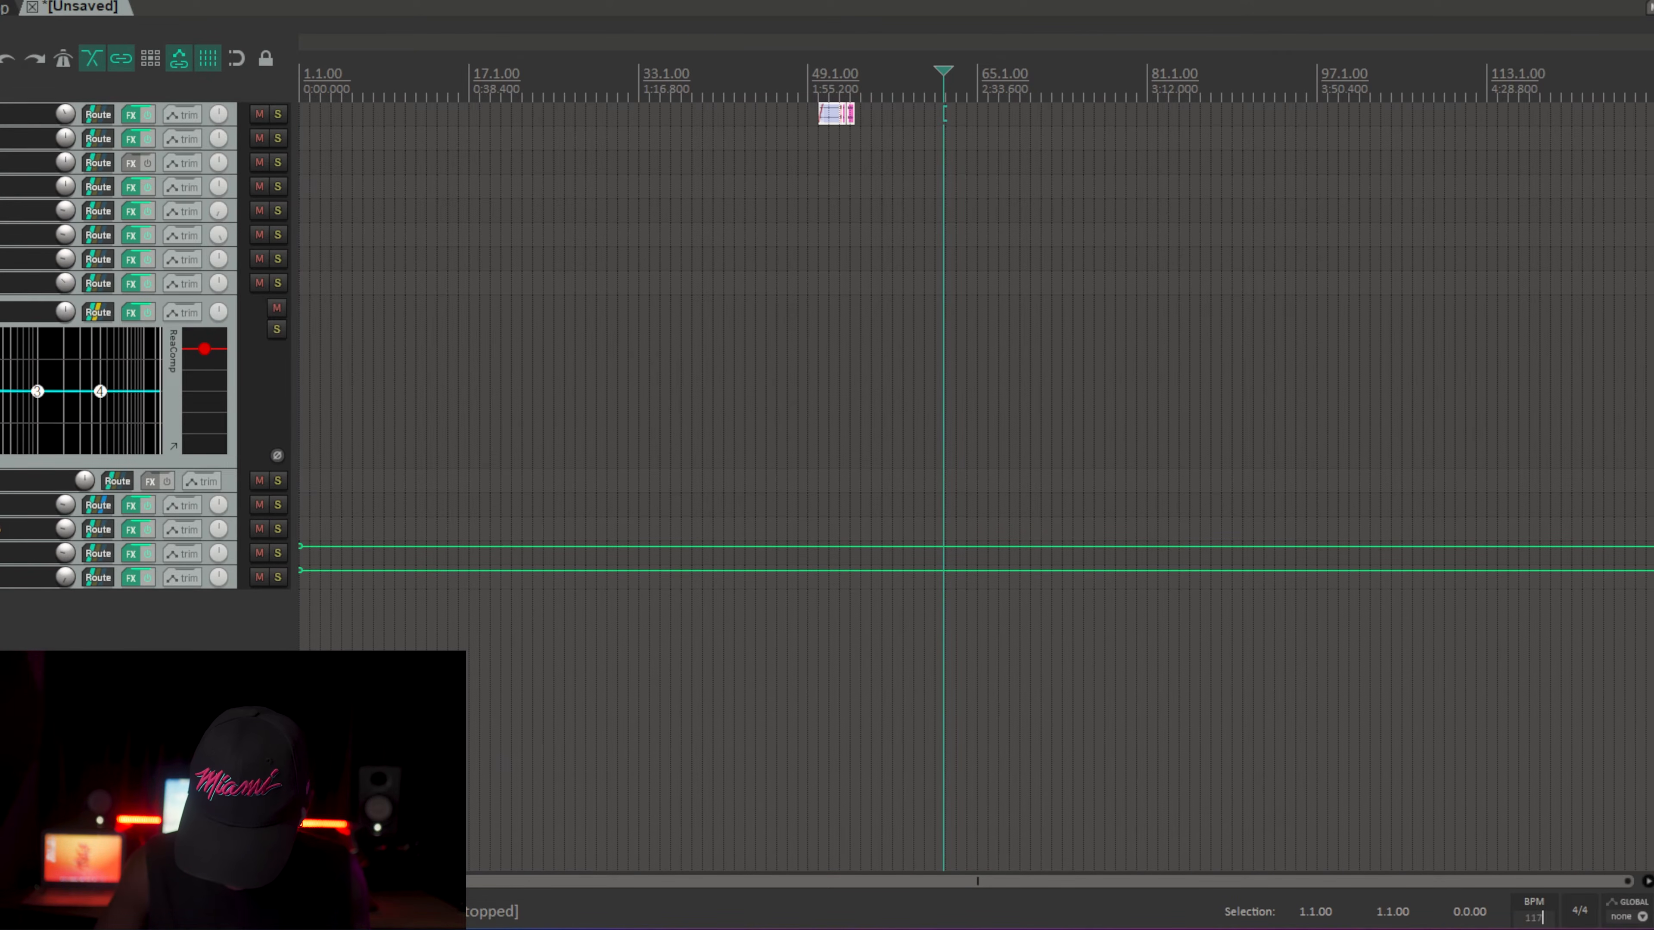
pyautogui.press('Return')
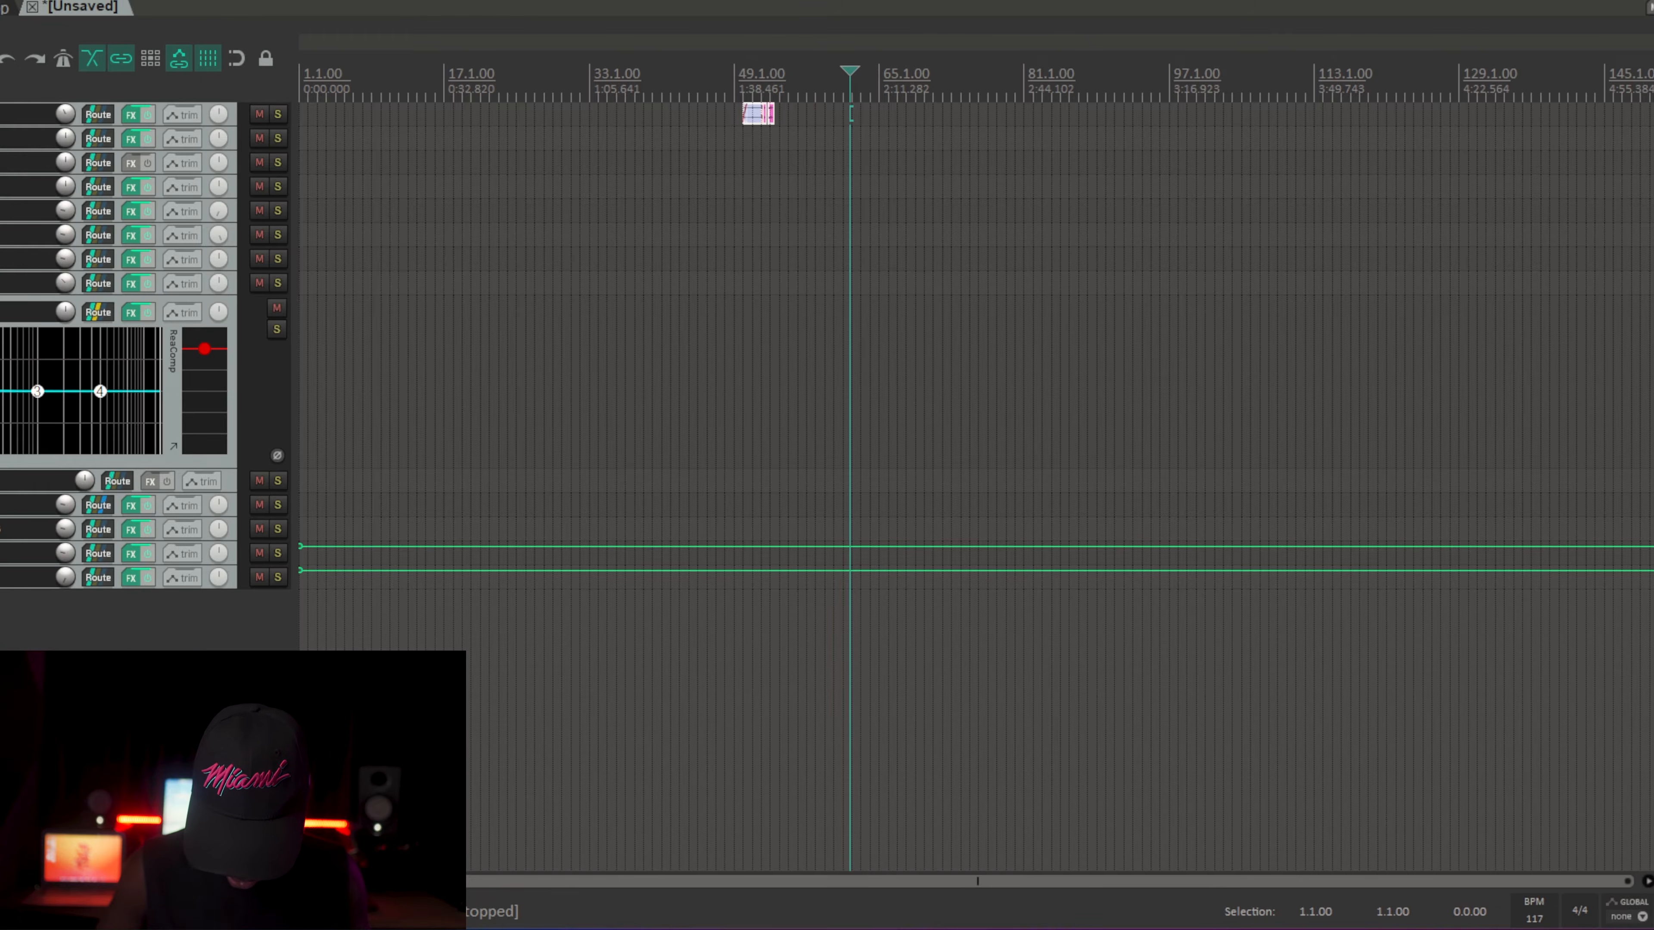
# Step: Import all files from the KHAID ANABELLA STEMS 117BPM_ folder below the existing tracks, placing them on separate tracks
pyautogui.click(959, 929)
pyautogui.doubleClick(1052, 270)
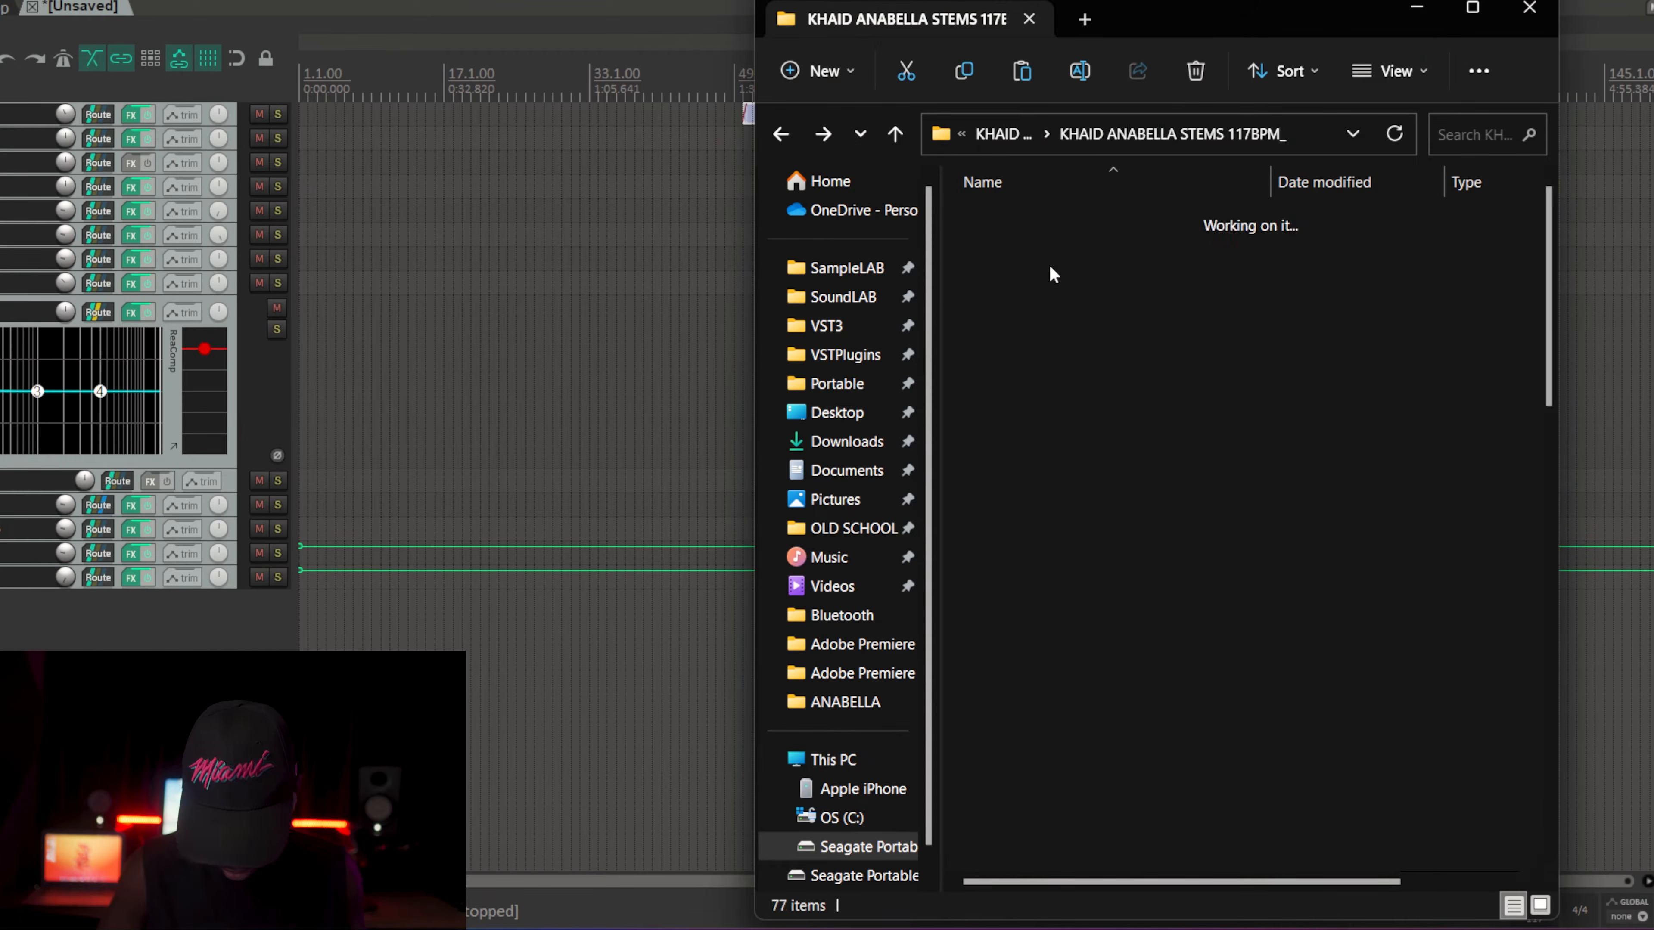
pyautogui.hotkey('ctrl', 'a')
pyautogui.moveTo(1079, 247); pyautogui.dragTo(320, 646)
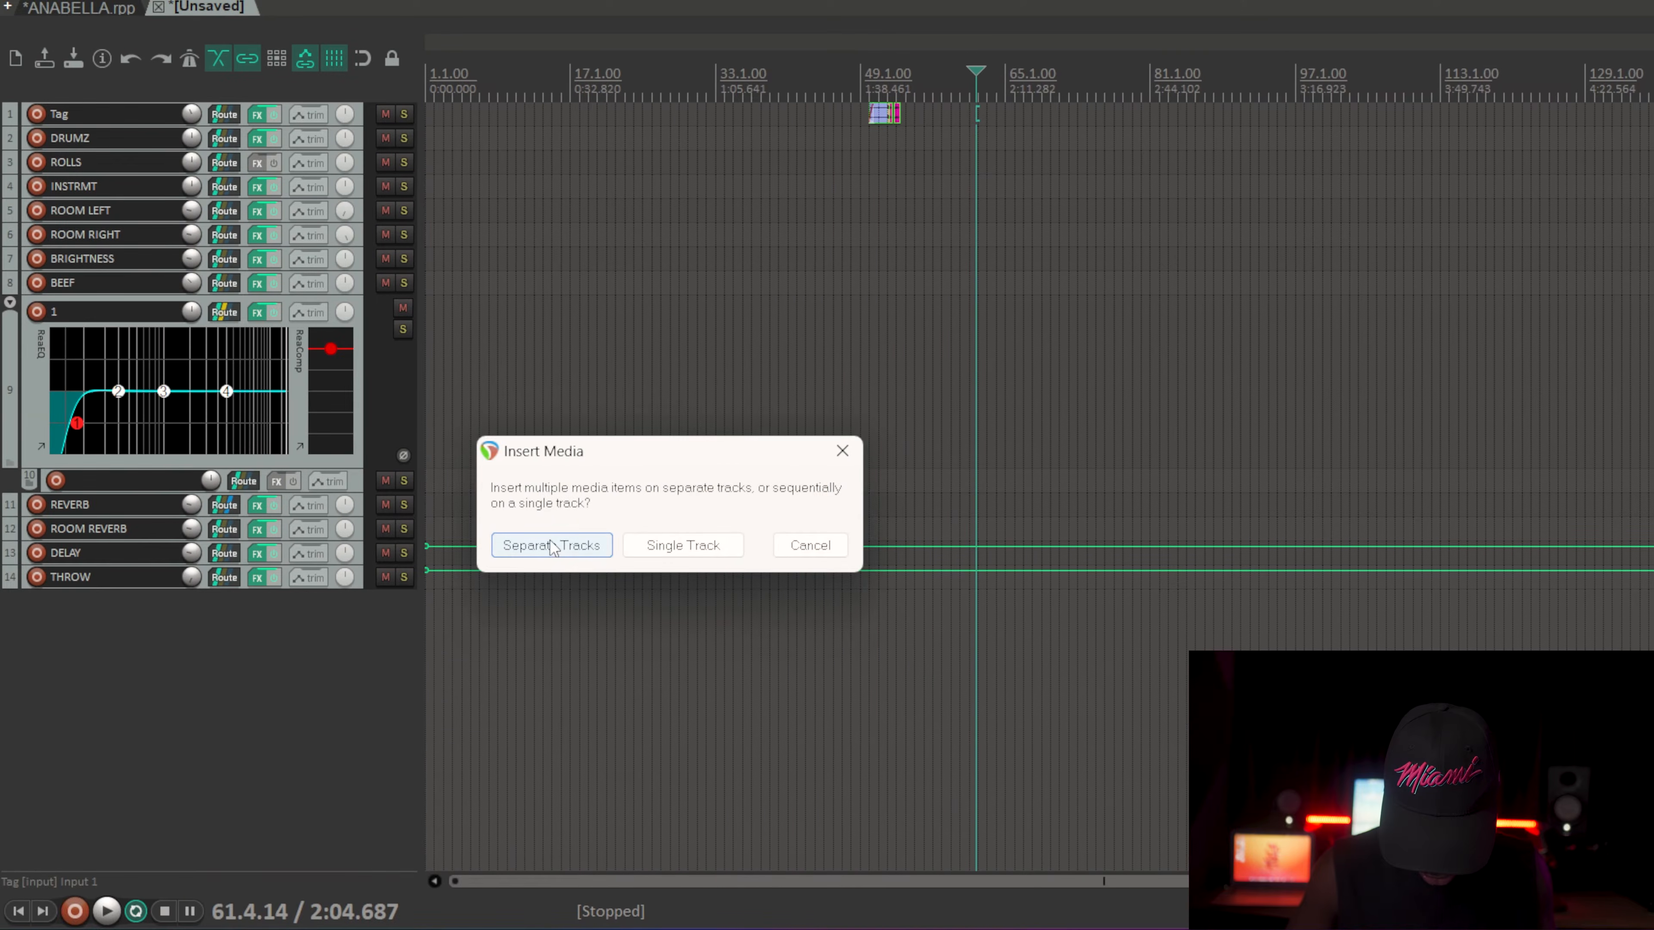
pyautogui.click(552, 546)
pyautogui.click(983, 521)
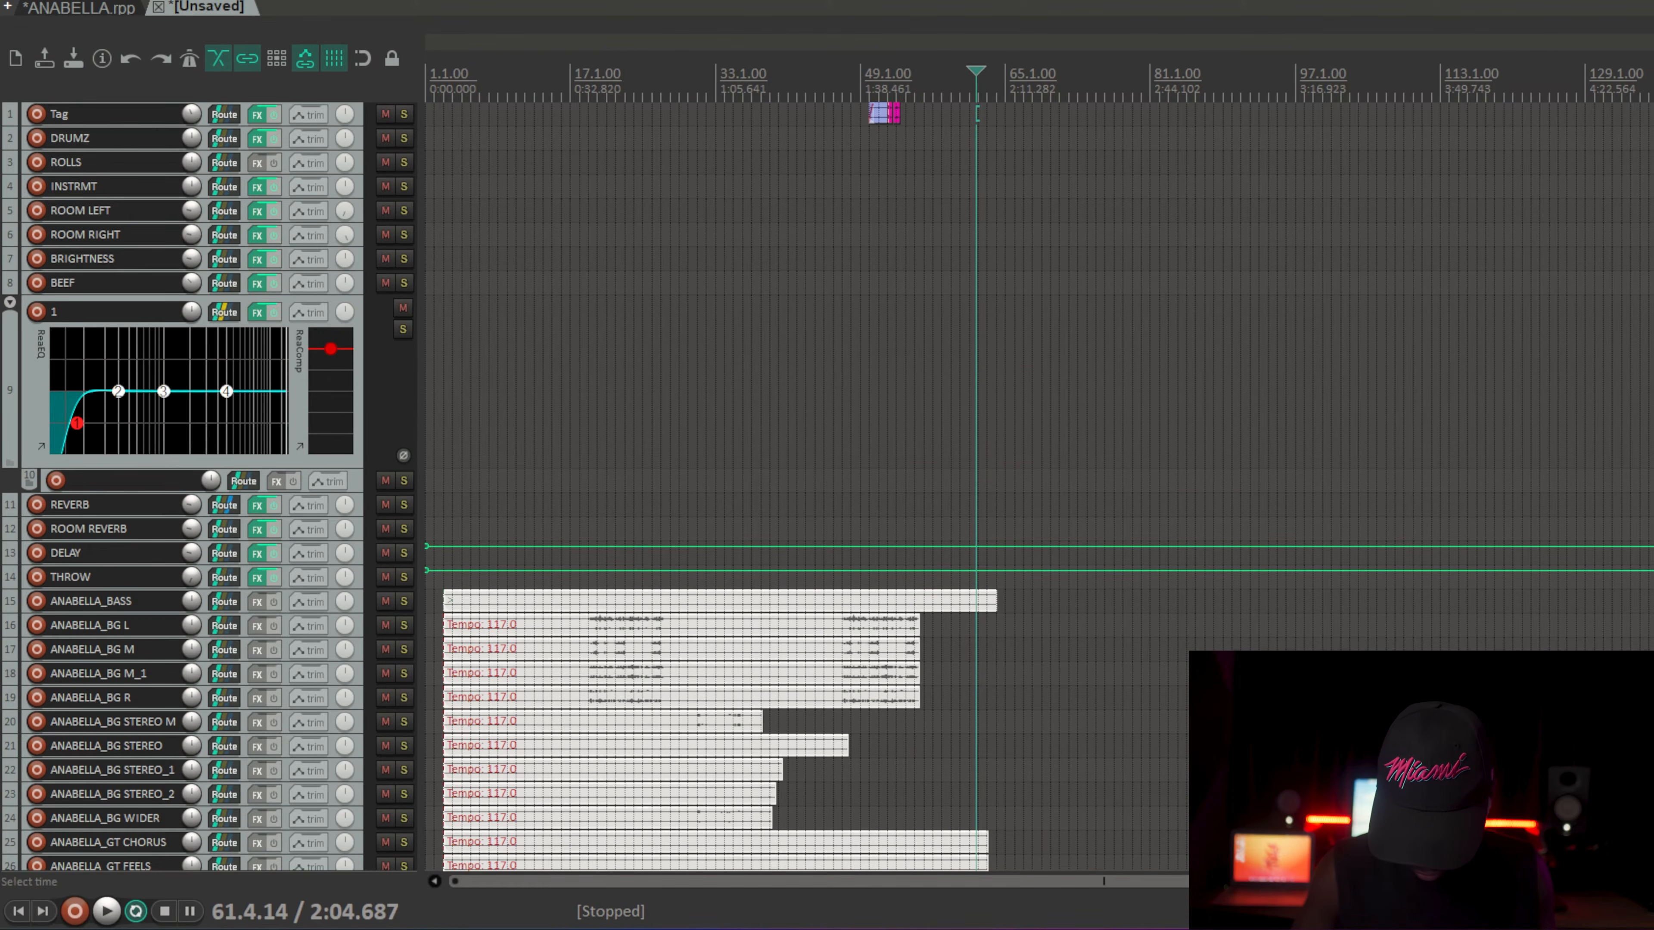
# Step: Shift the imported stems to the start of the timeline and move the ANABELLA_KICK track directly below the Tag track
pyautogui.scroll(-10, 716, 489)
pyautogui.moveTo(593, 484); pyautogui.dragTo(526, 489)
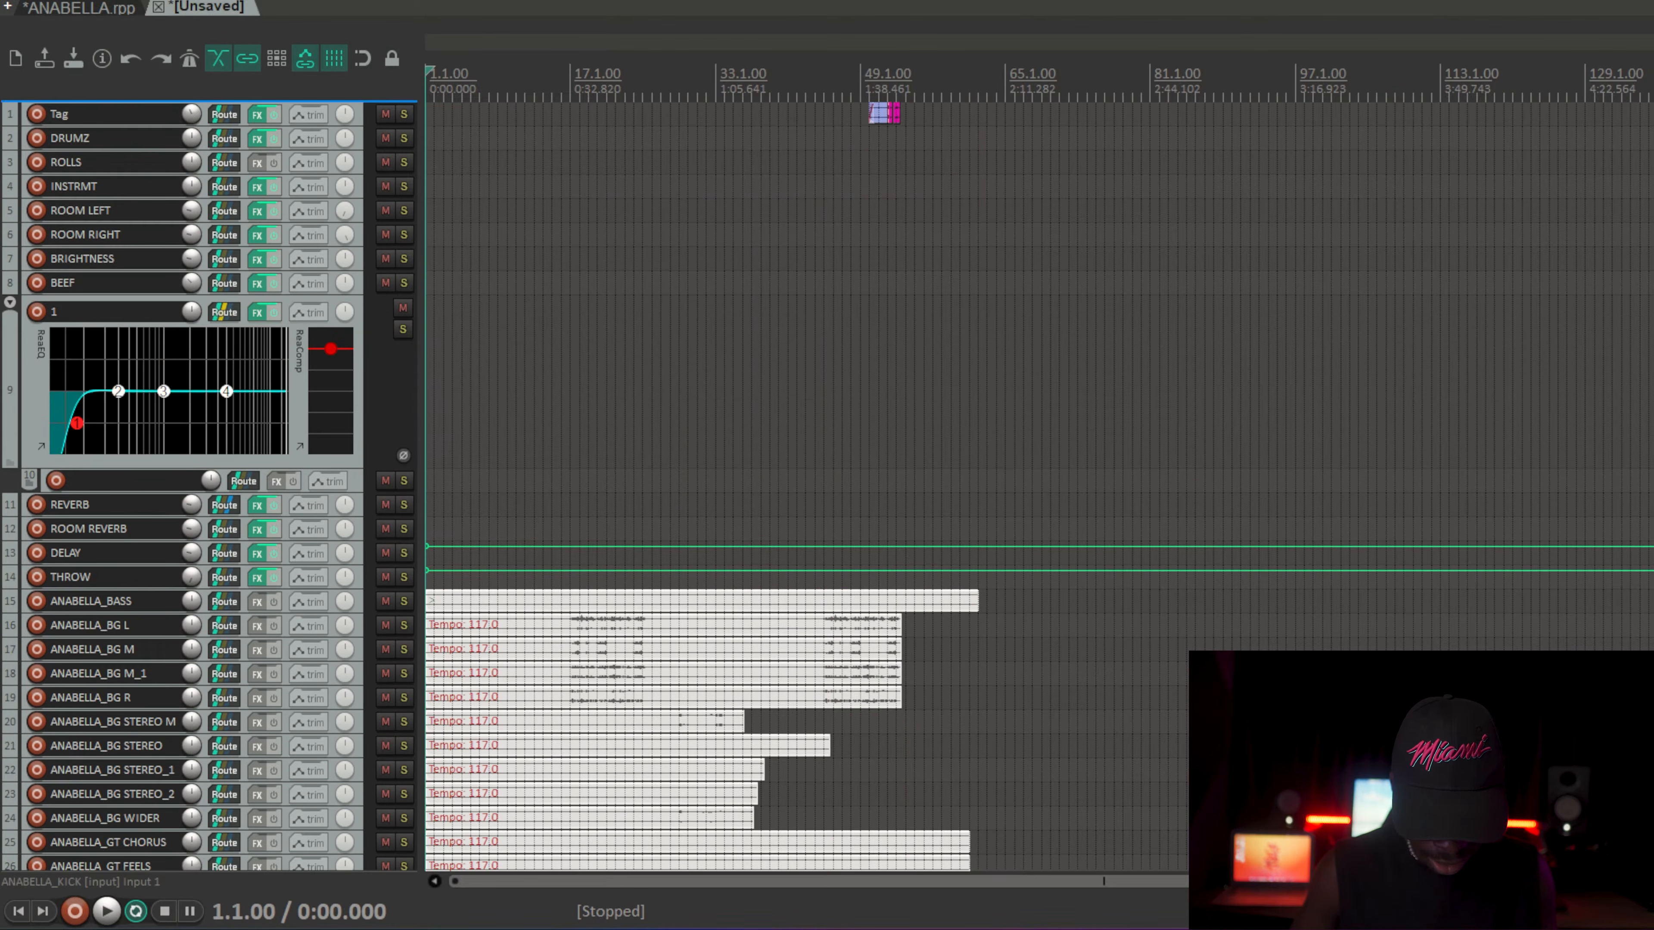
pyautogui.moveTo(241, 30); pyautogui.dragTo(225, 134)
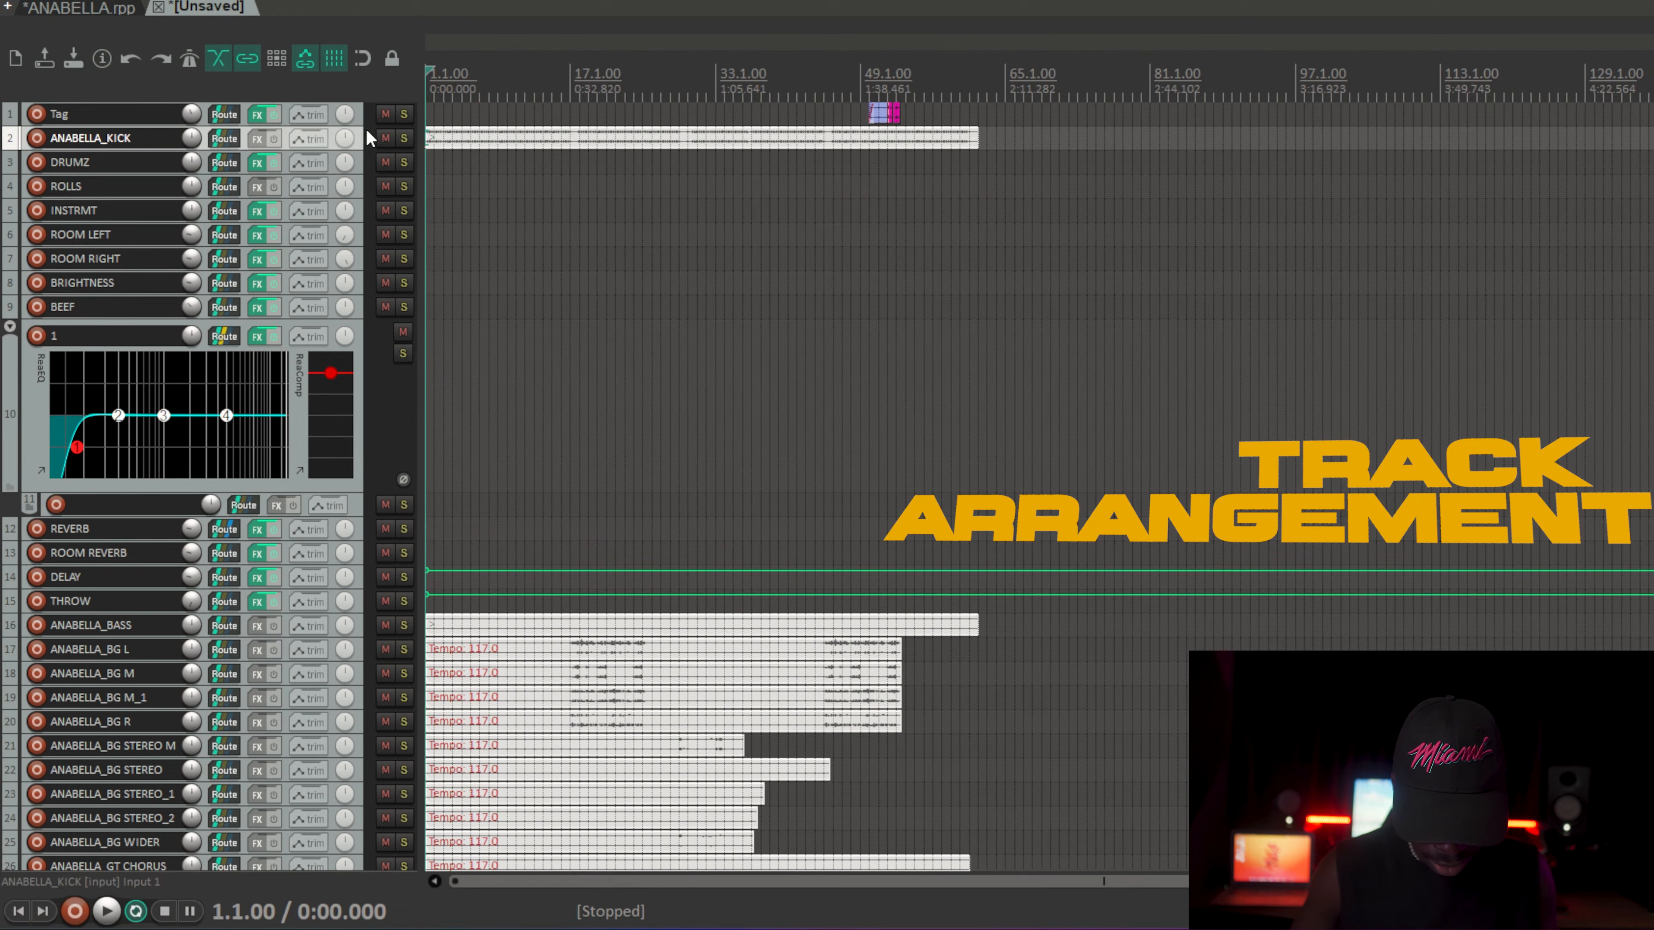
# Step: Mute the ANABELLA_KICK track and briefly solo it to audition the kick, then remove the solo
pyautogui.click(385, 140)
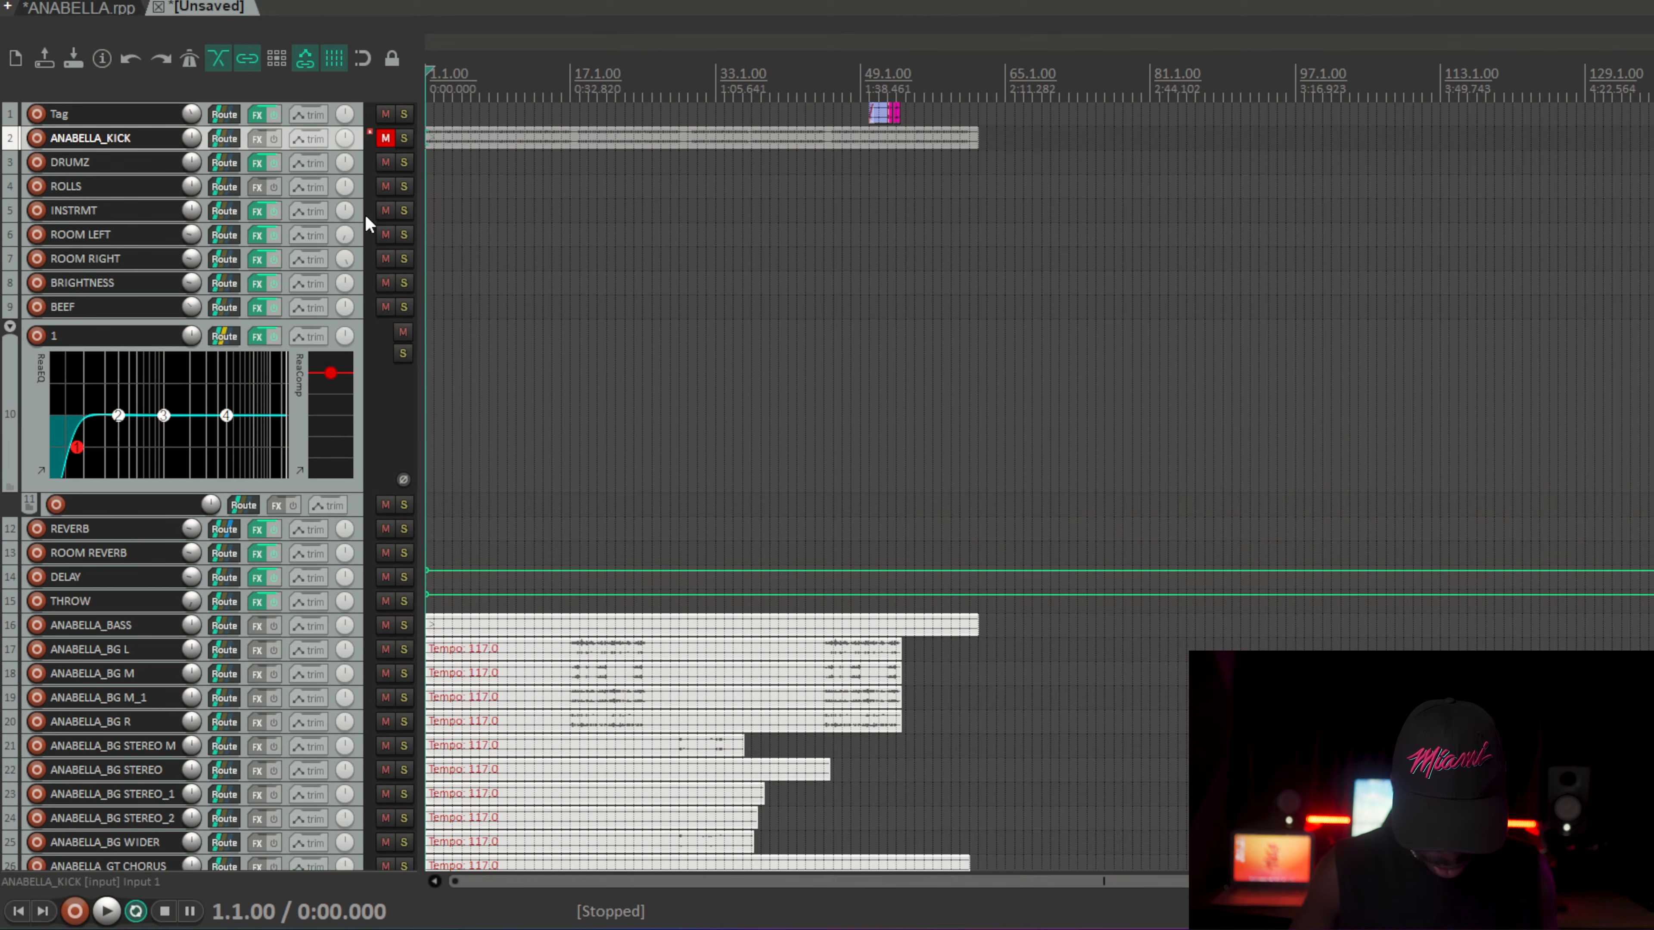
pyautogui.click(404, 139)
pyautogui.press('space')
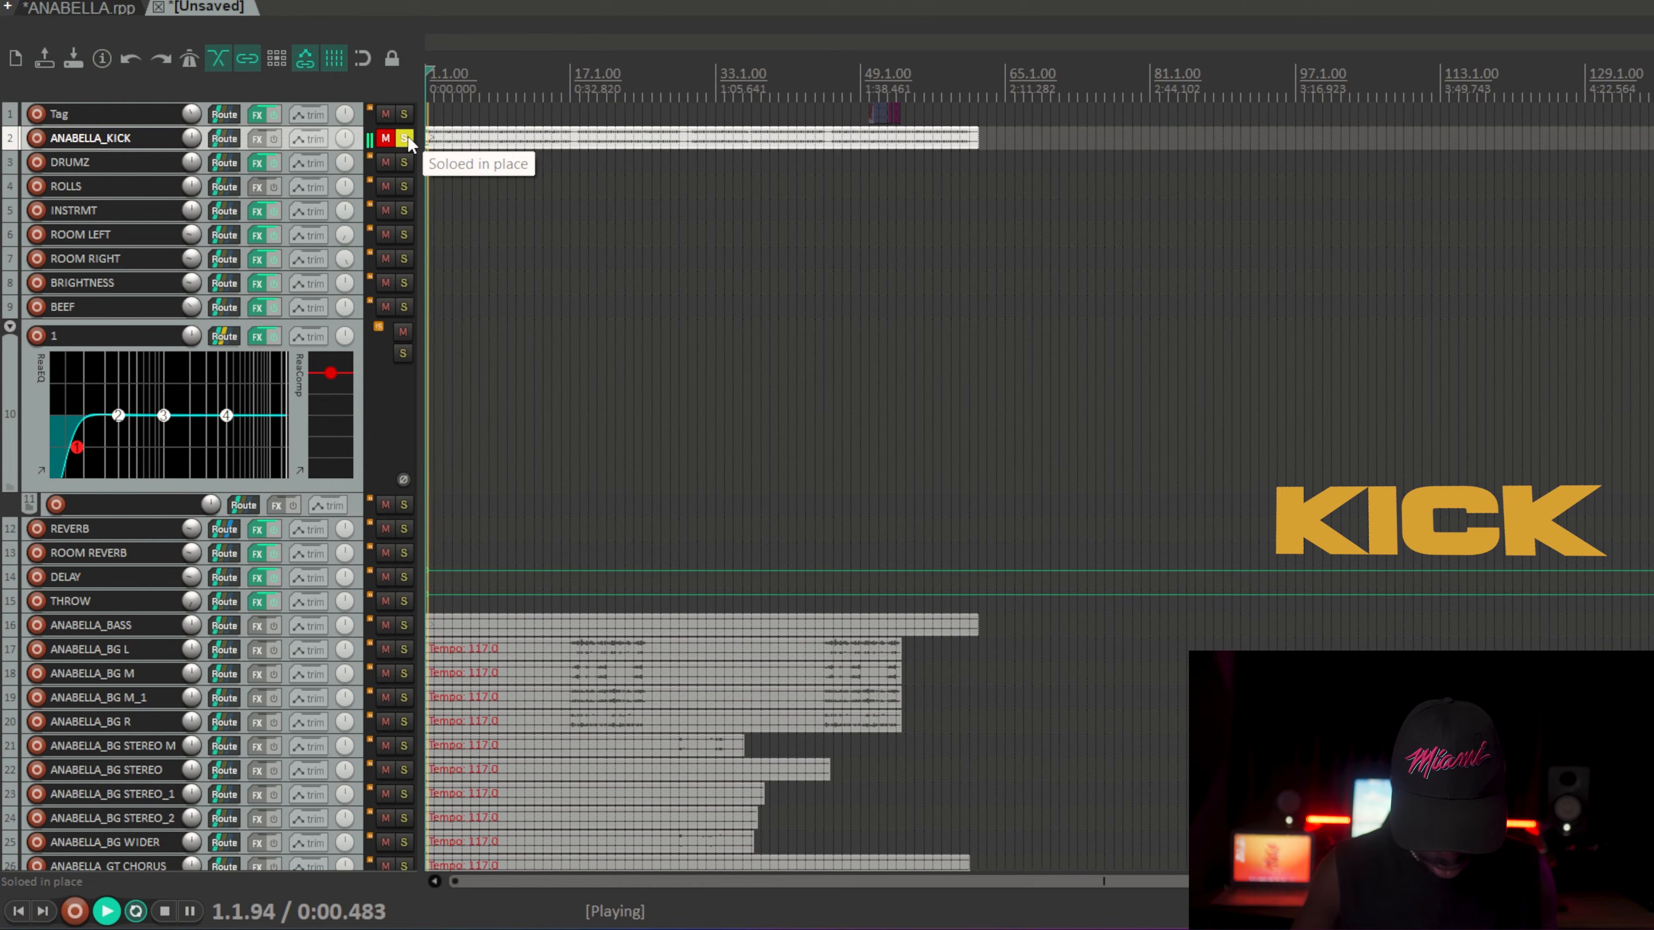
pyautogui.press('space')
pyautogui.click(407, 137)
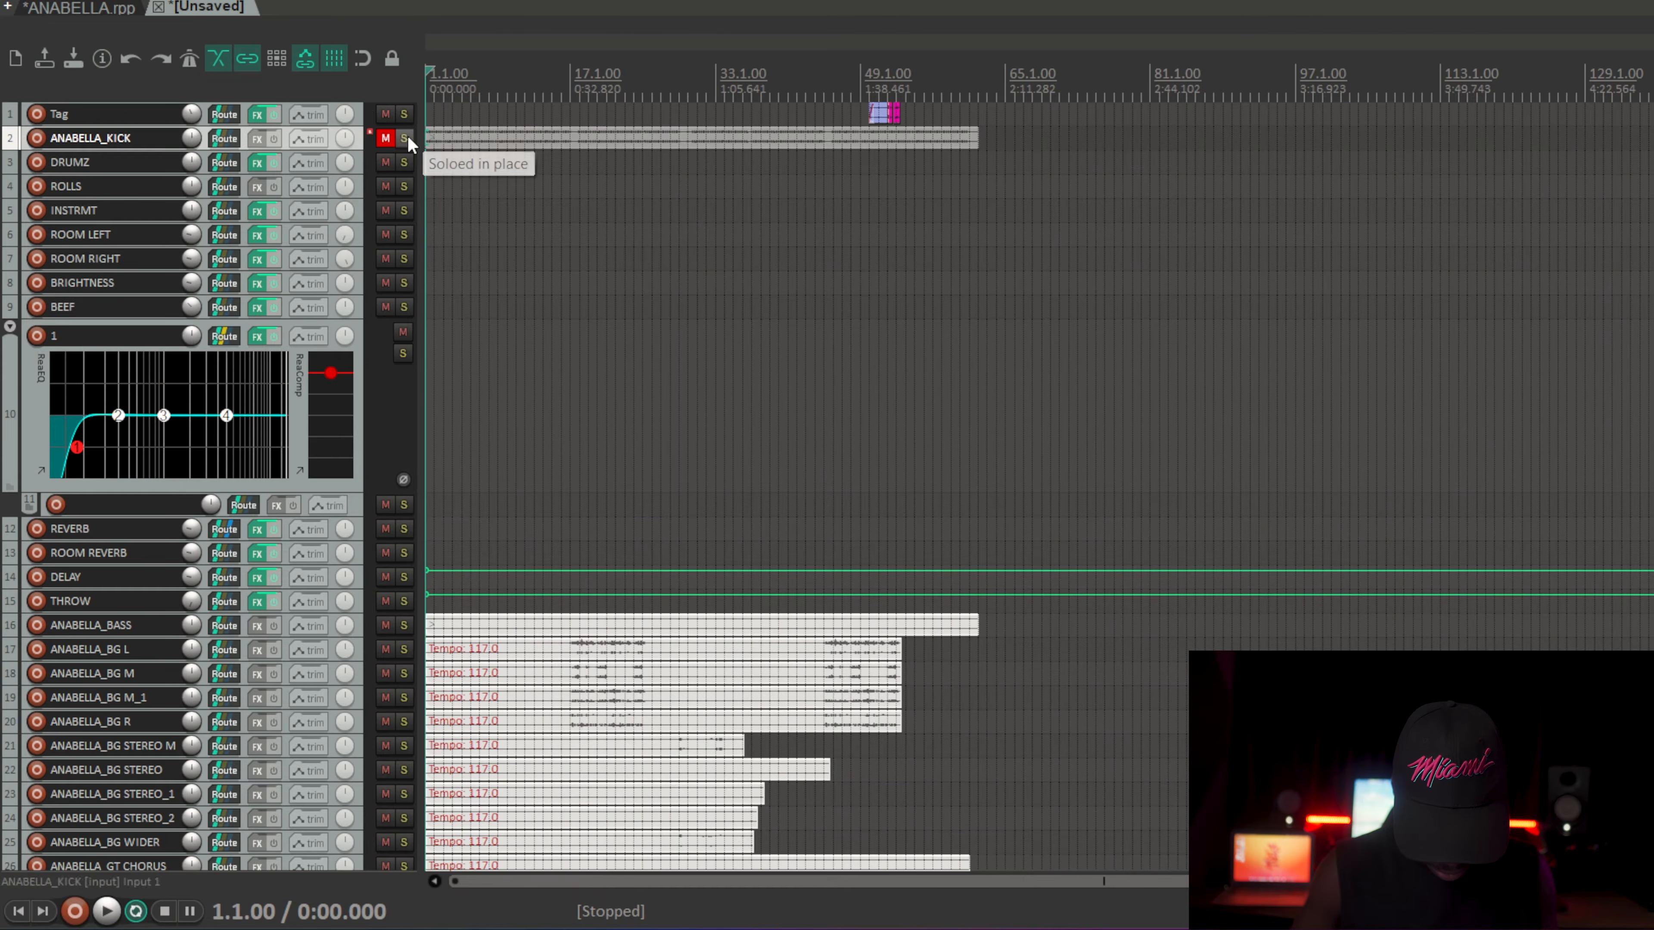
# Step: Move the ANABELLA_PAD, PLUCKS, STRINGS, UKELELE and VIOLIN tracks together into the INSTRMT track as its child tracks
pyautogui.scroll(-10, 389, 597)
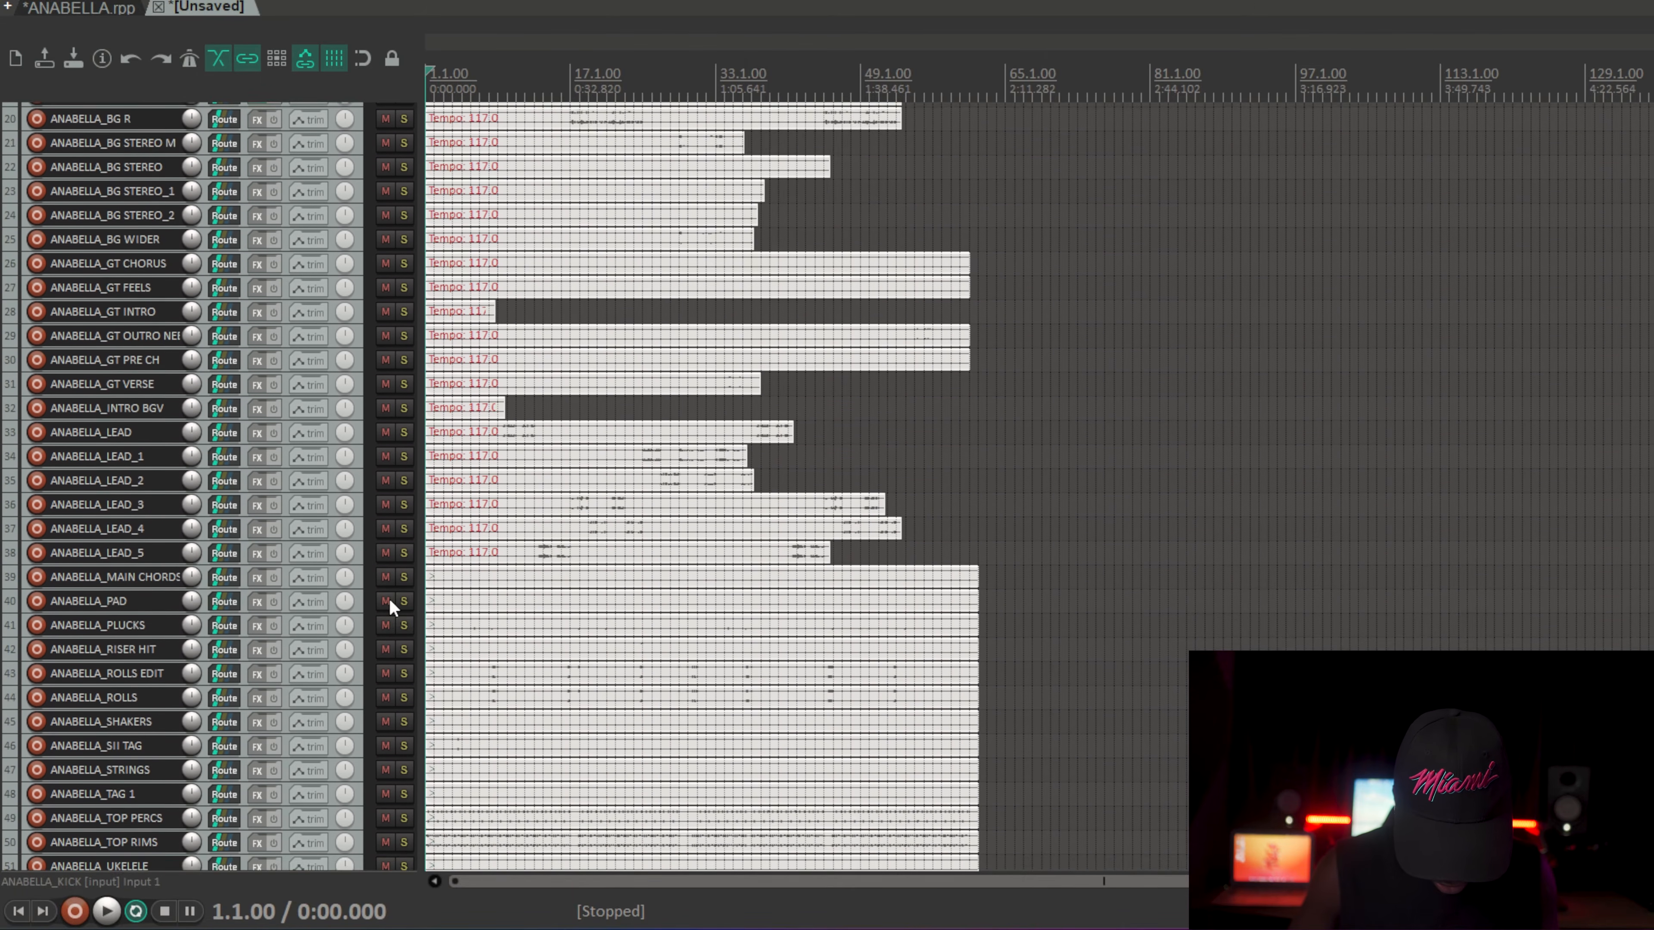
pyautogui.scroll(-3, 389, 597)
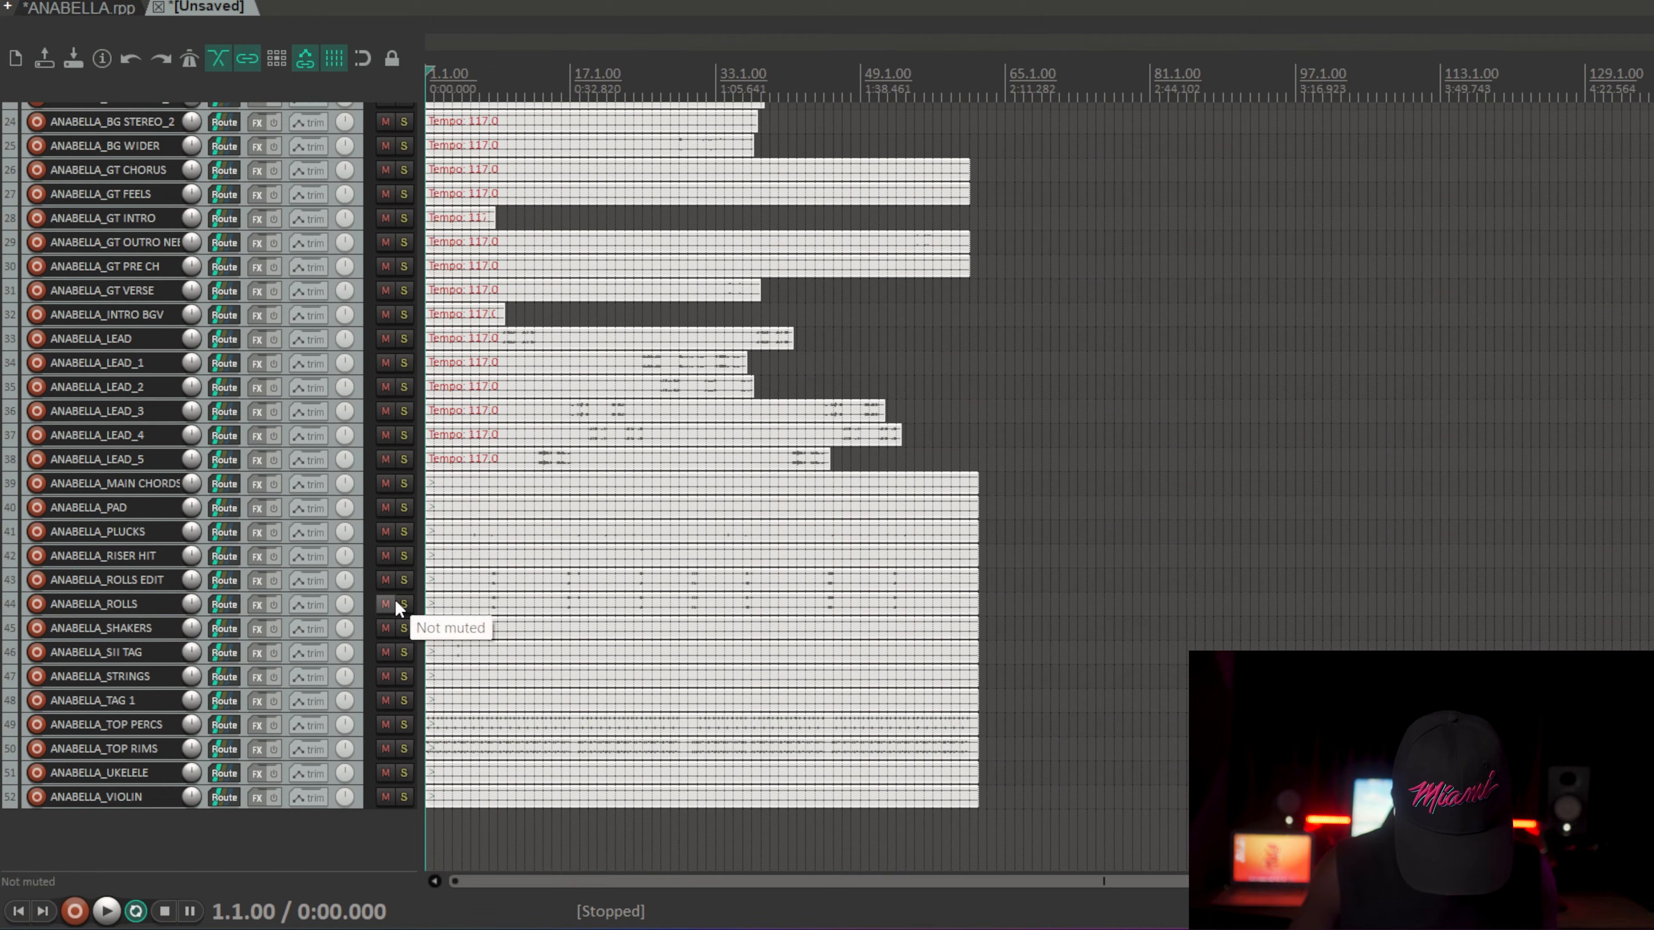
pyautogui.scroll(1, 402, 634)
pyautogui.scroll(5, 402, 633)
pyautogui.scroll(-1, 401, 634)
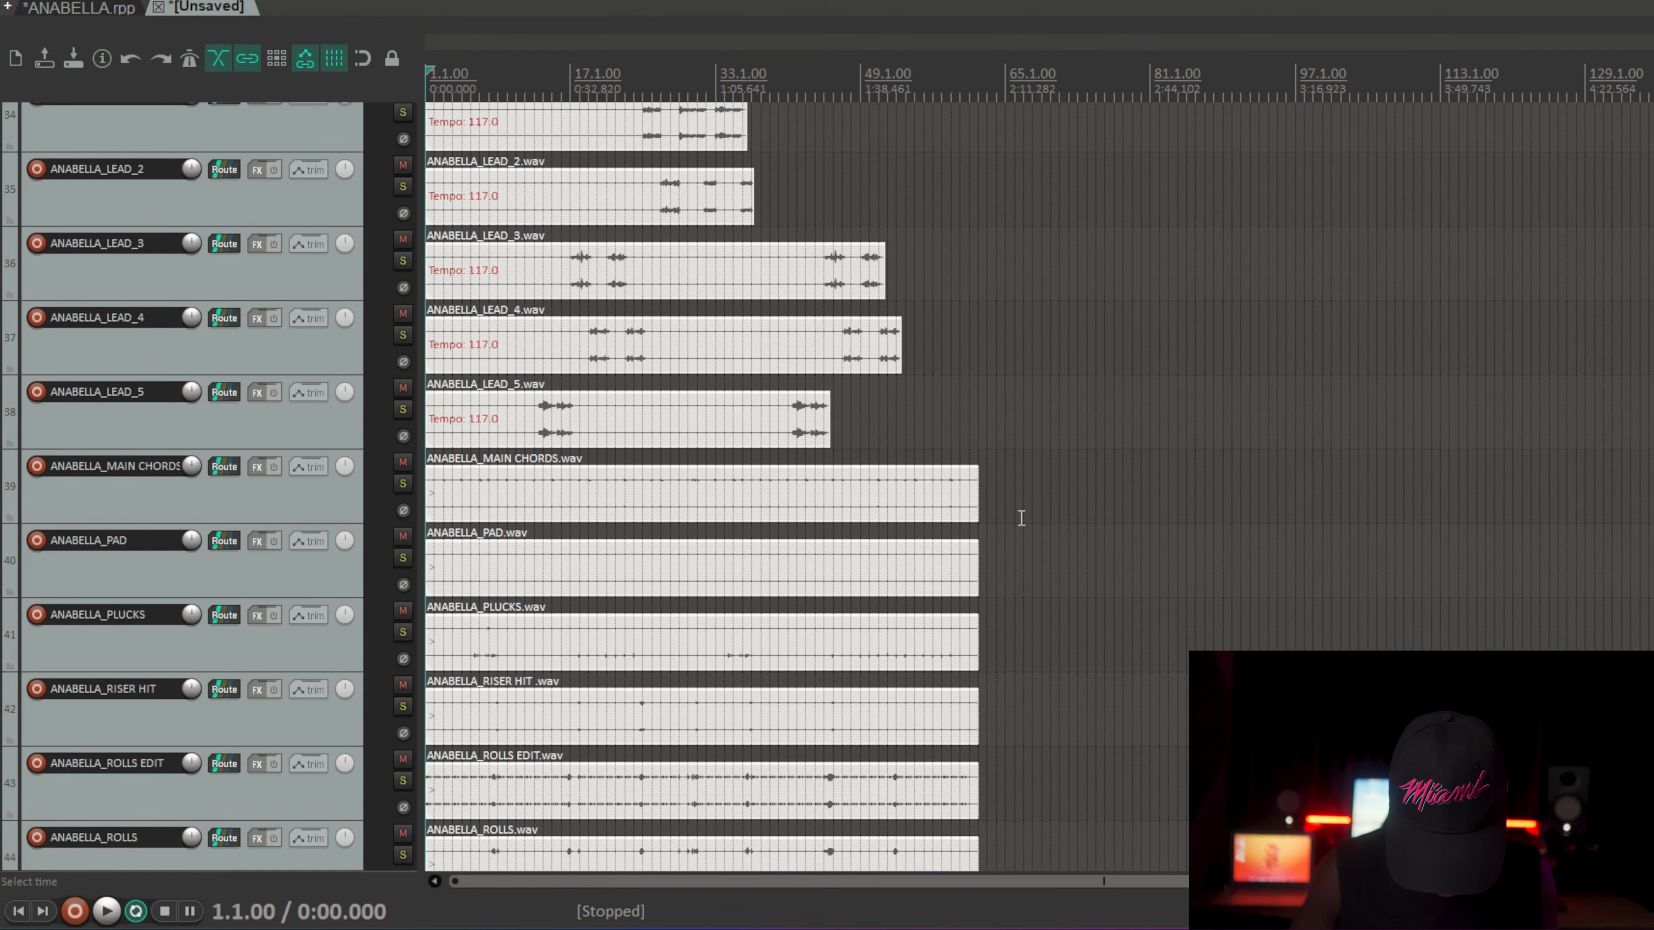
pyautogui.click(343, 579)
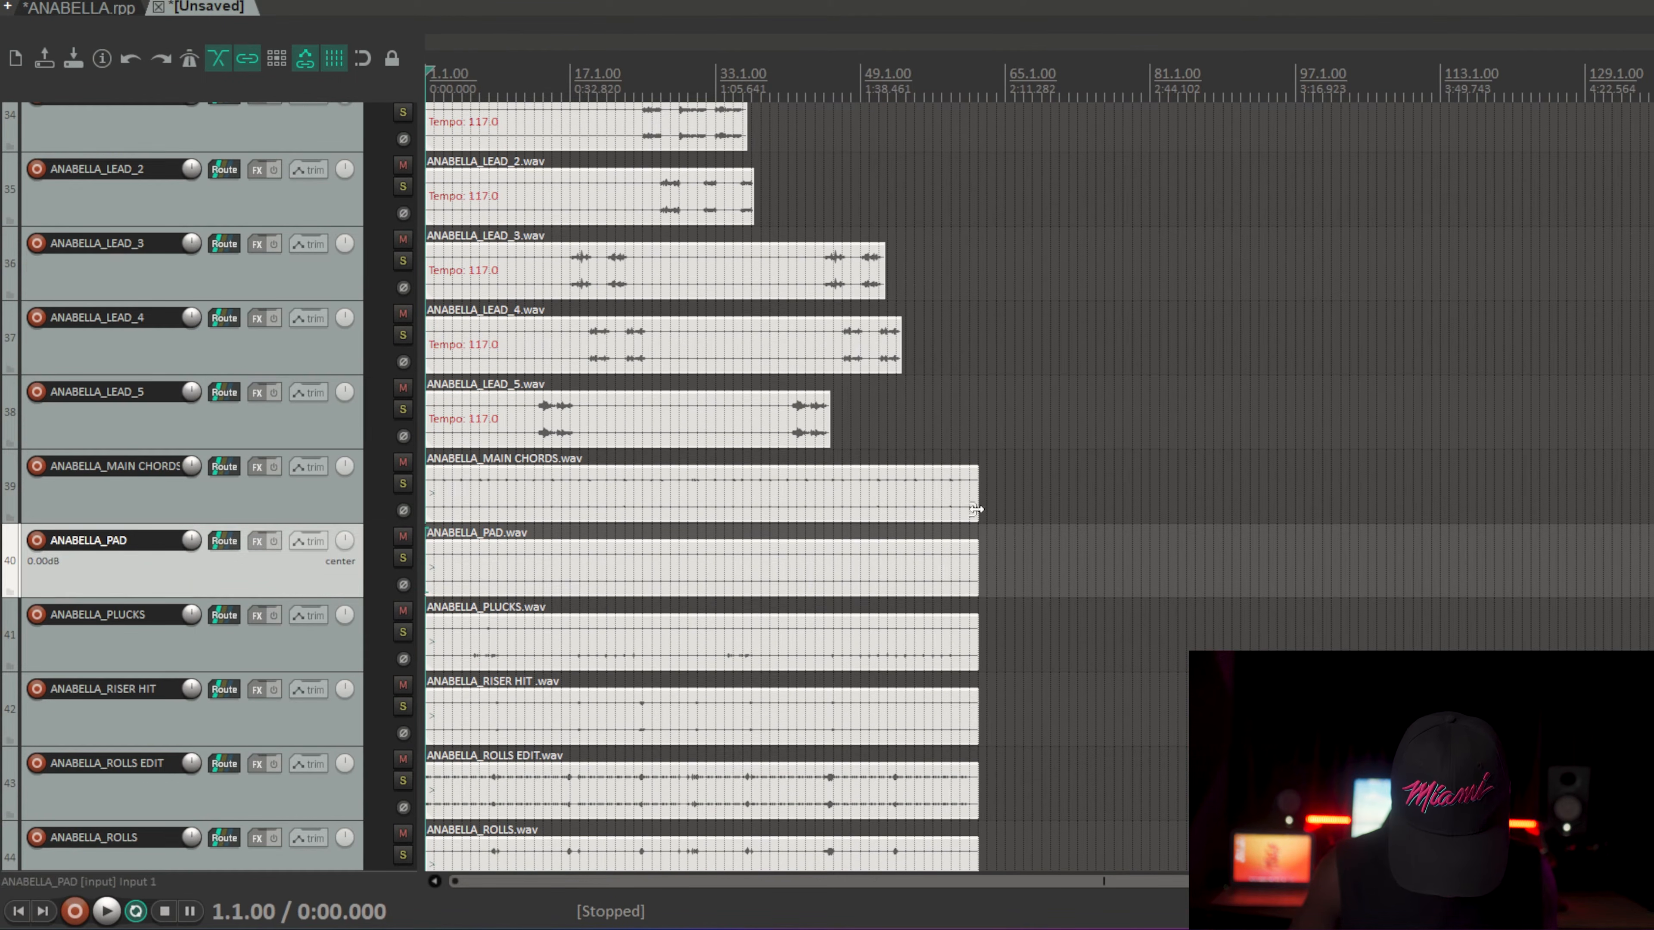
pyautogui.keyDown('ctrl'); pyautogui.click(343, 649); pyautogui.keyUp('ctrl')
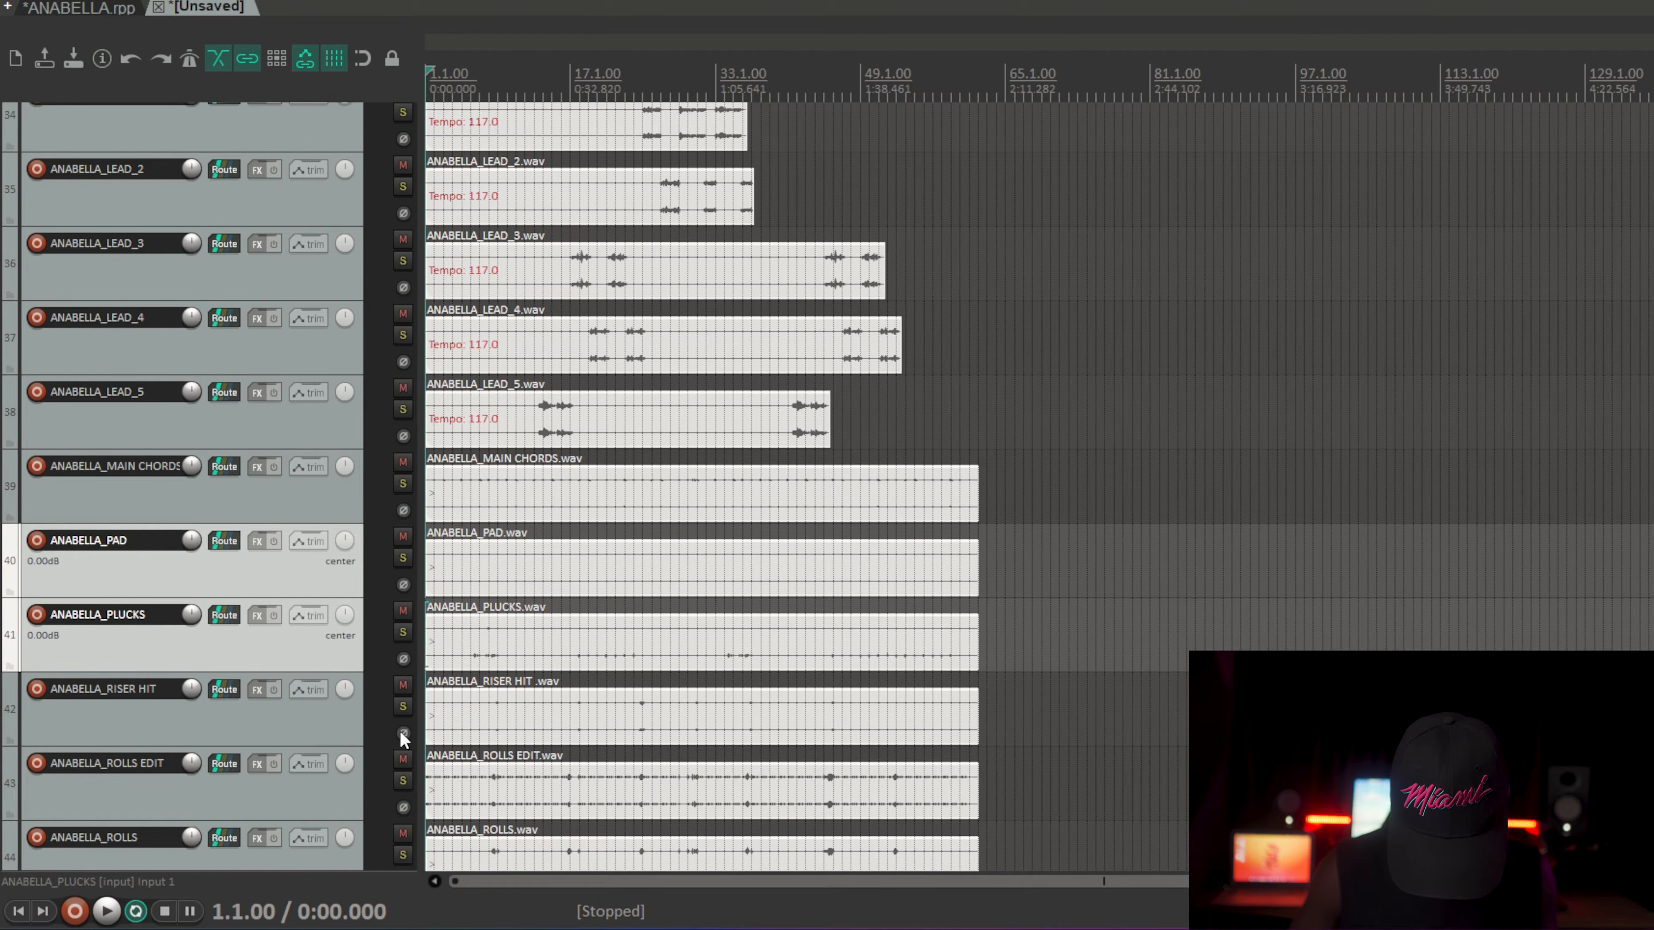
pyautogui.scroll(-7, 716, 485)
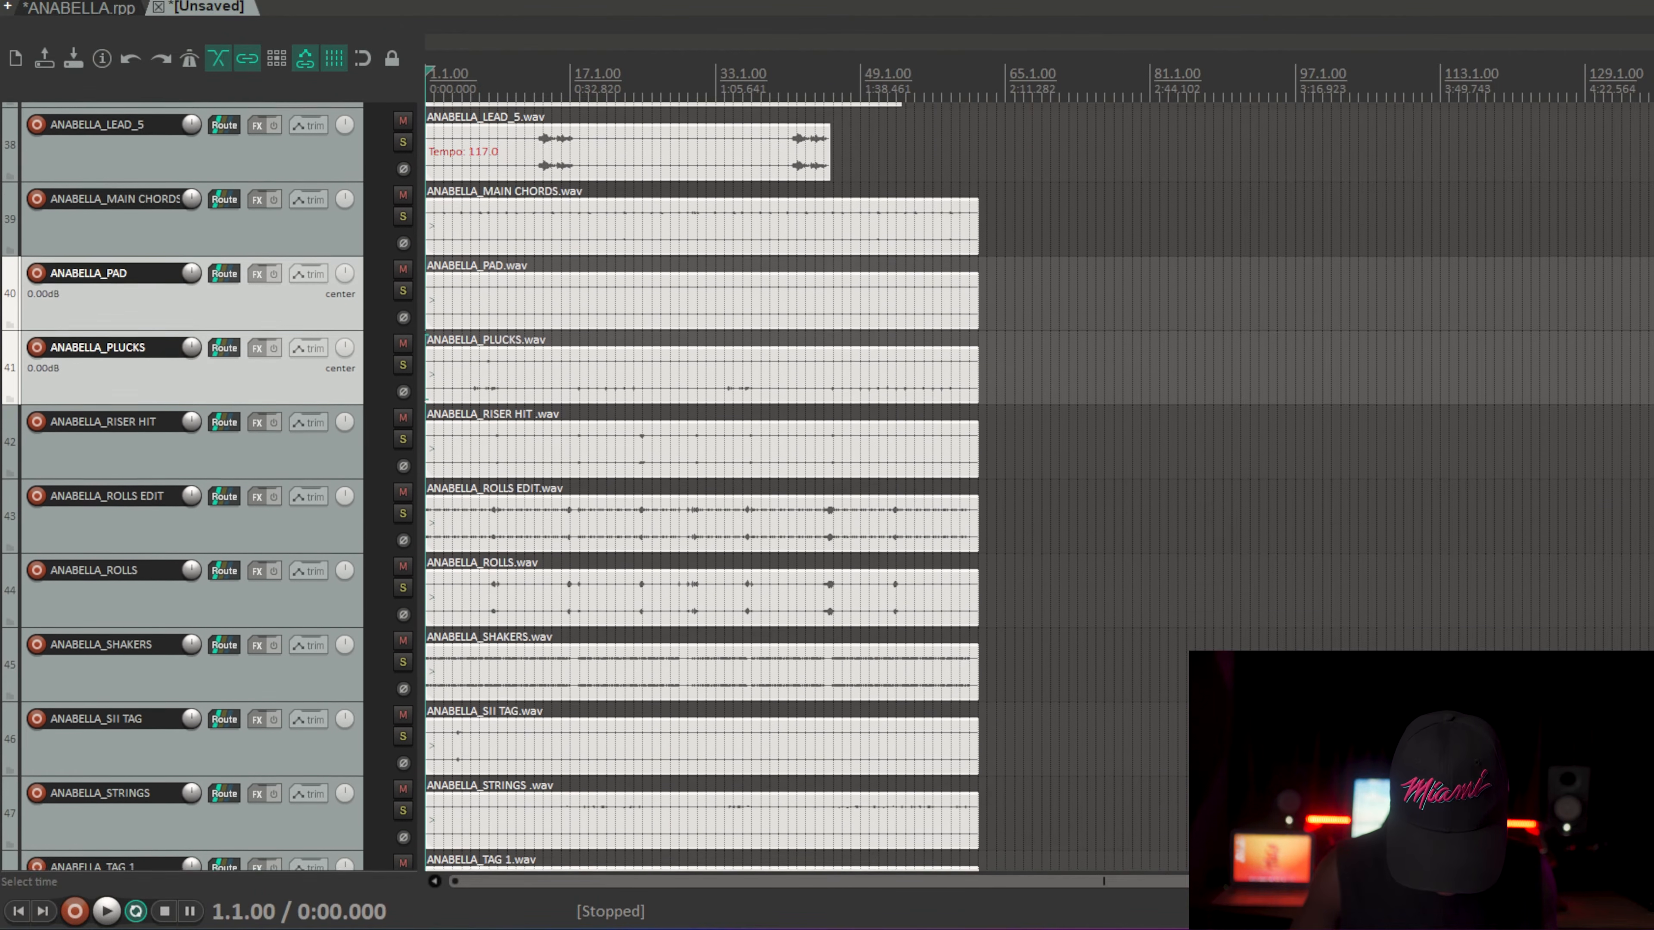
pyautogui.scroll(-2, 716, 485)
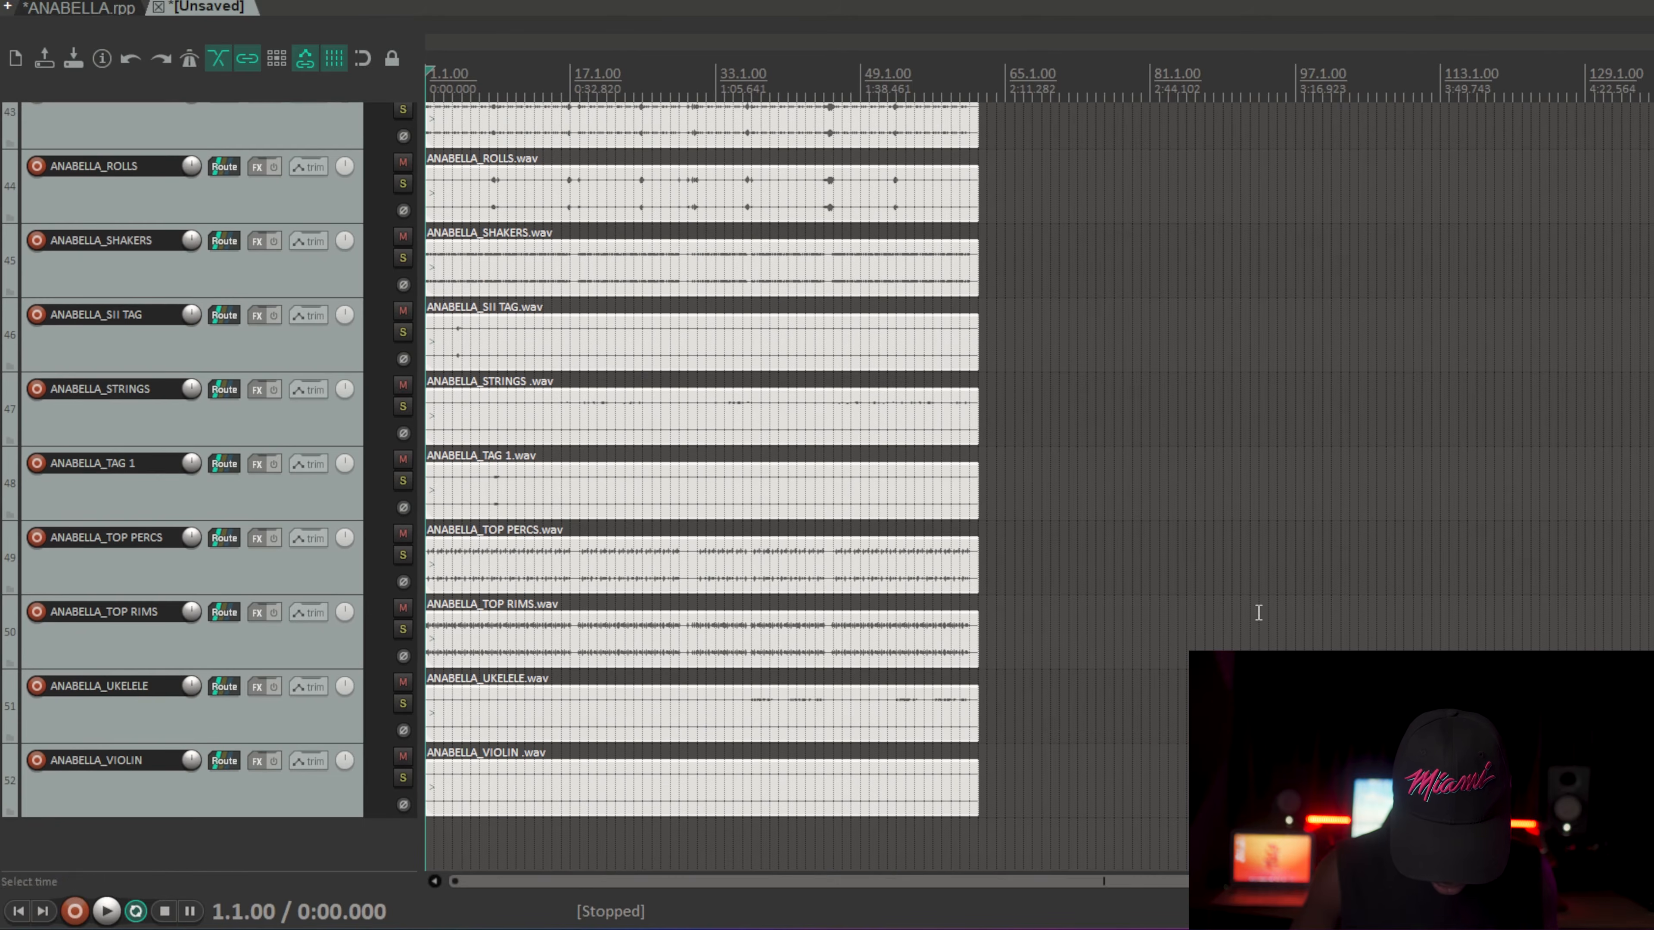
pyautogui.click(349, 434)
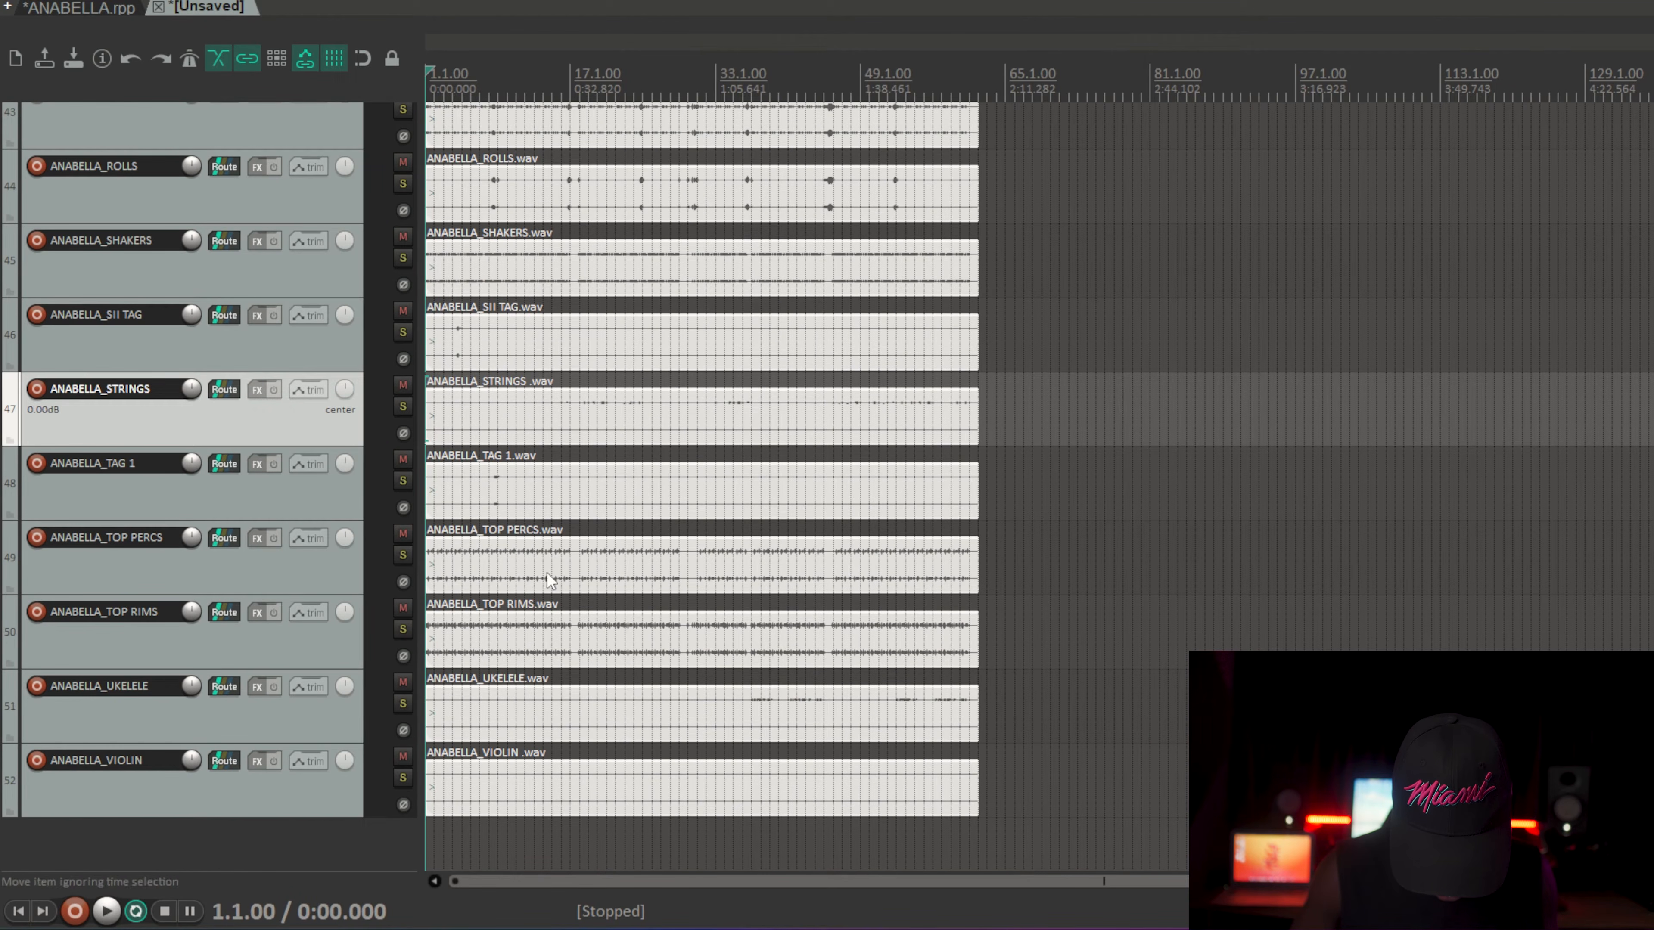
pyautogui.keyDown('ctrl'); pyautogui.click(349, 717); pyautogui.keyUp('ctrl')
pyautogui.keyDown('ctrl'); pyautogui.click(337, 785); pyautogui.keyUp('ctrl')
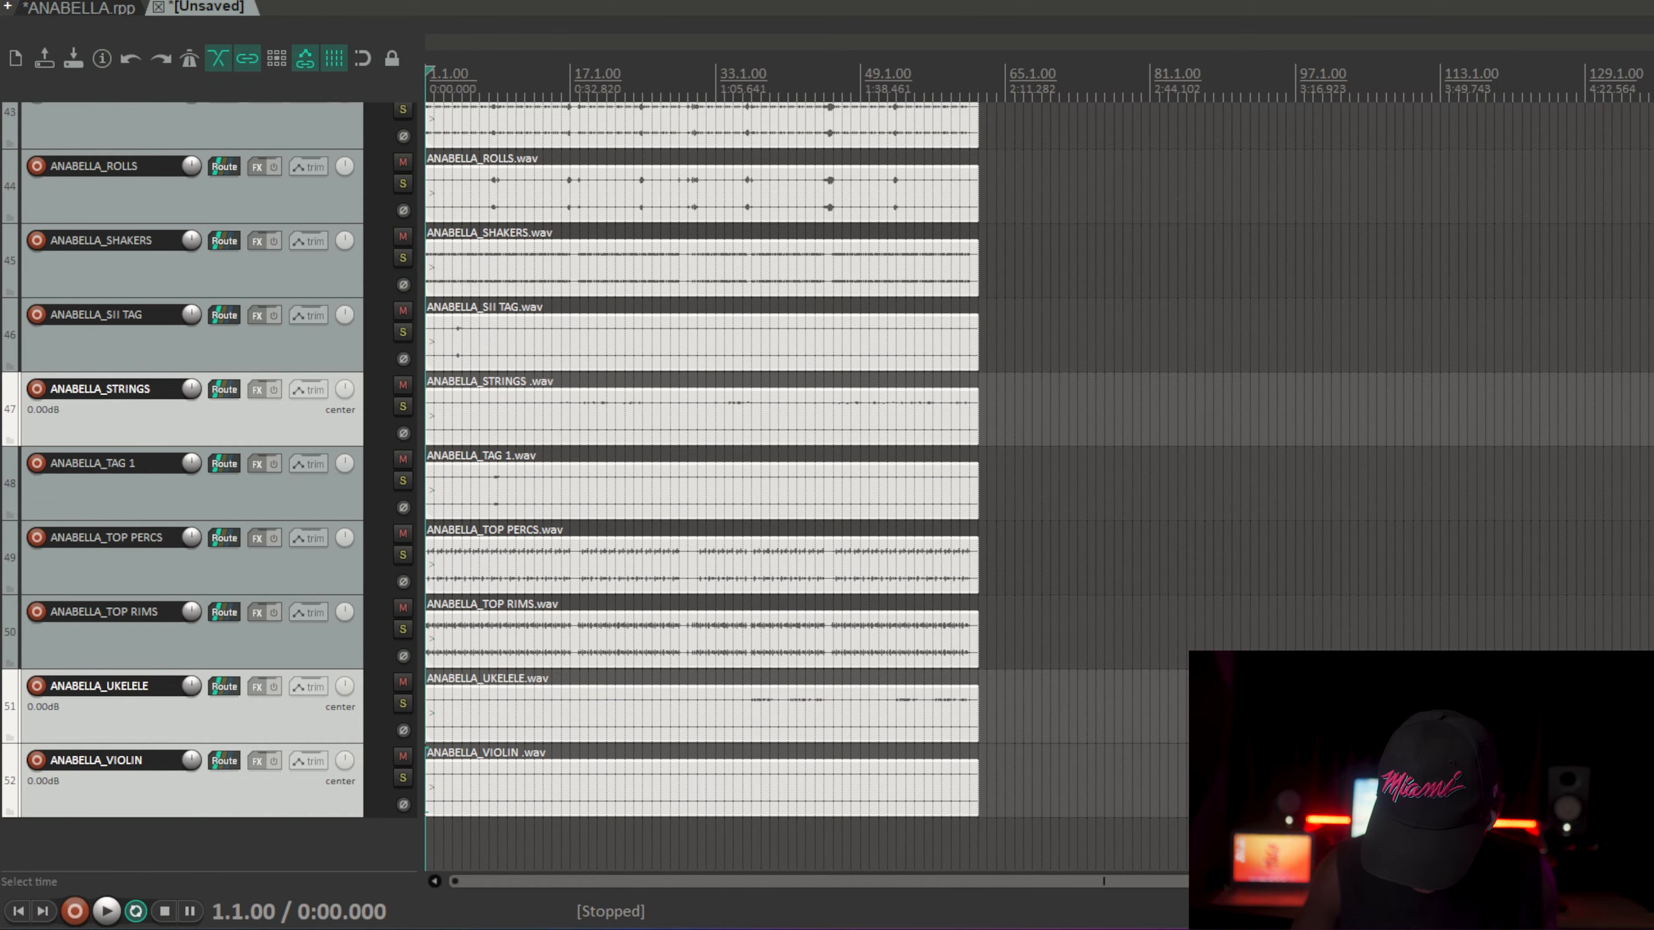
pyautogui.scroll(5, 716, 486)
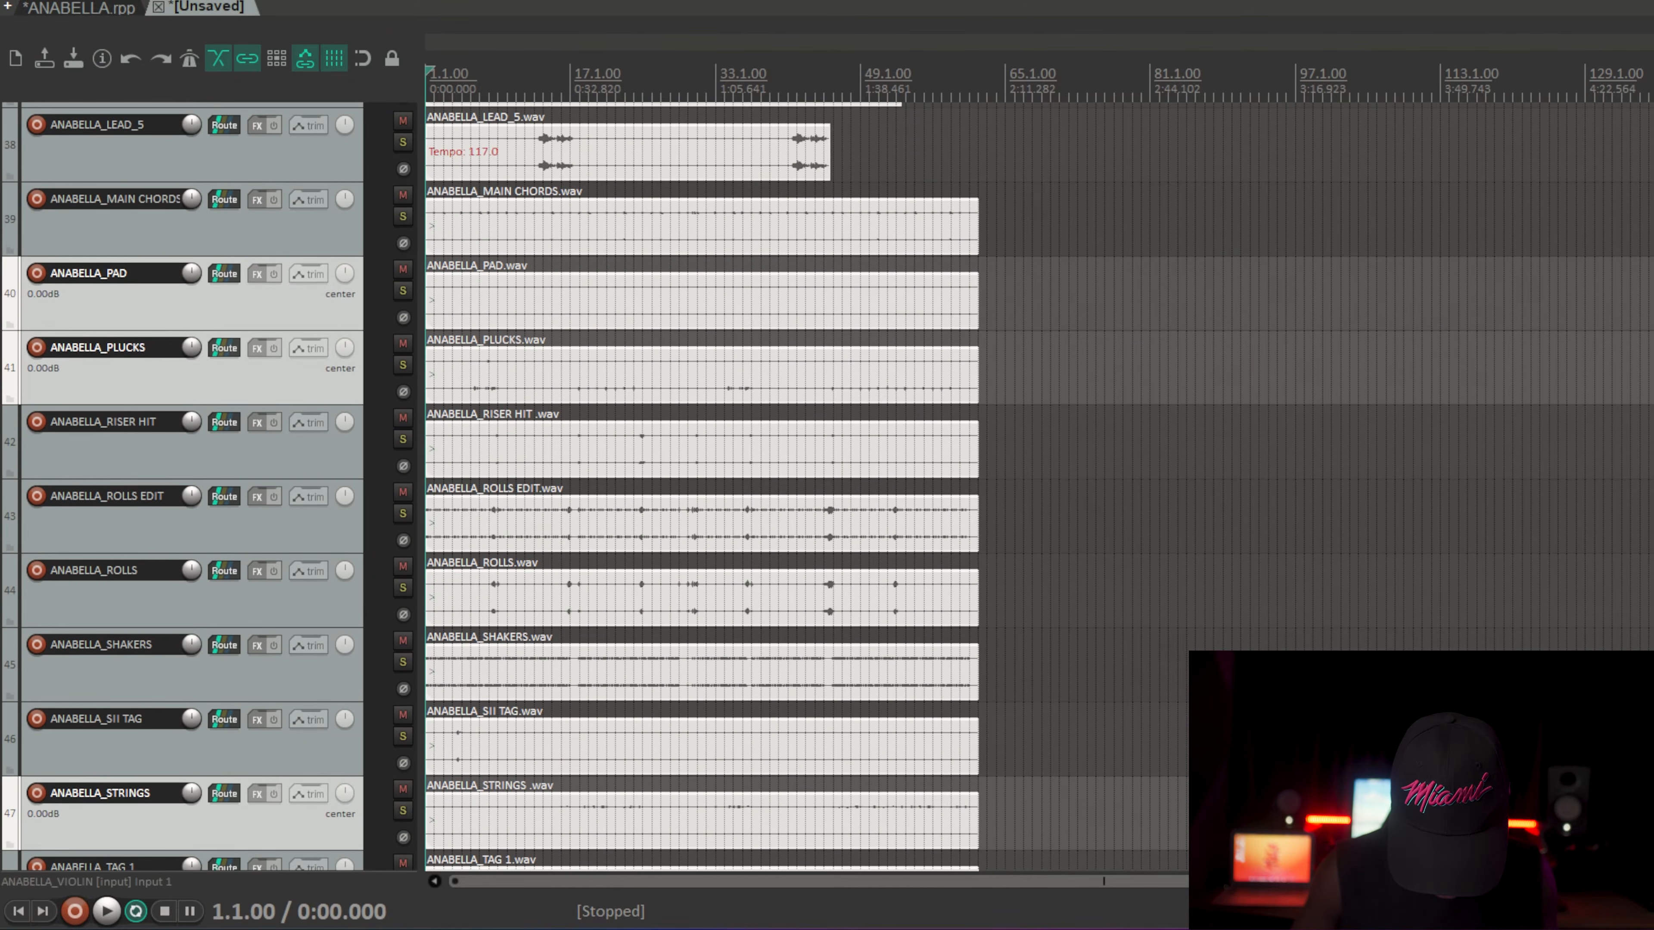
pyautogui.scroll(12, 716, 486)
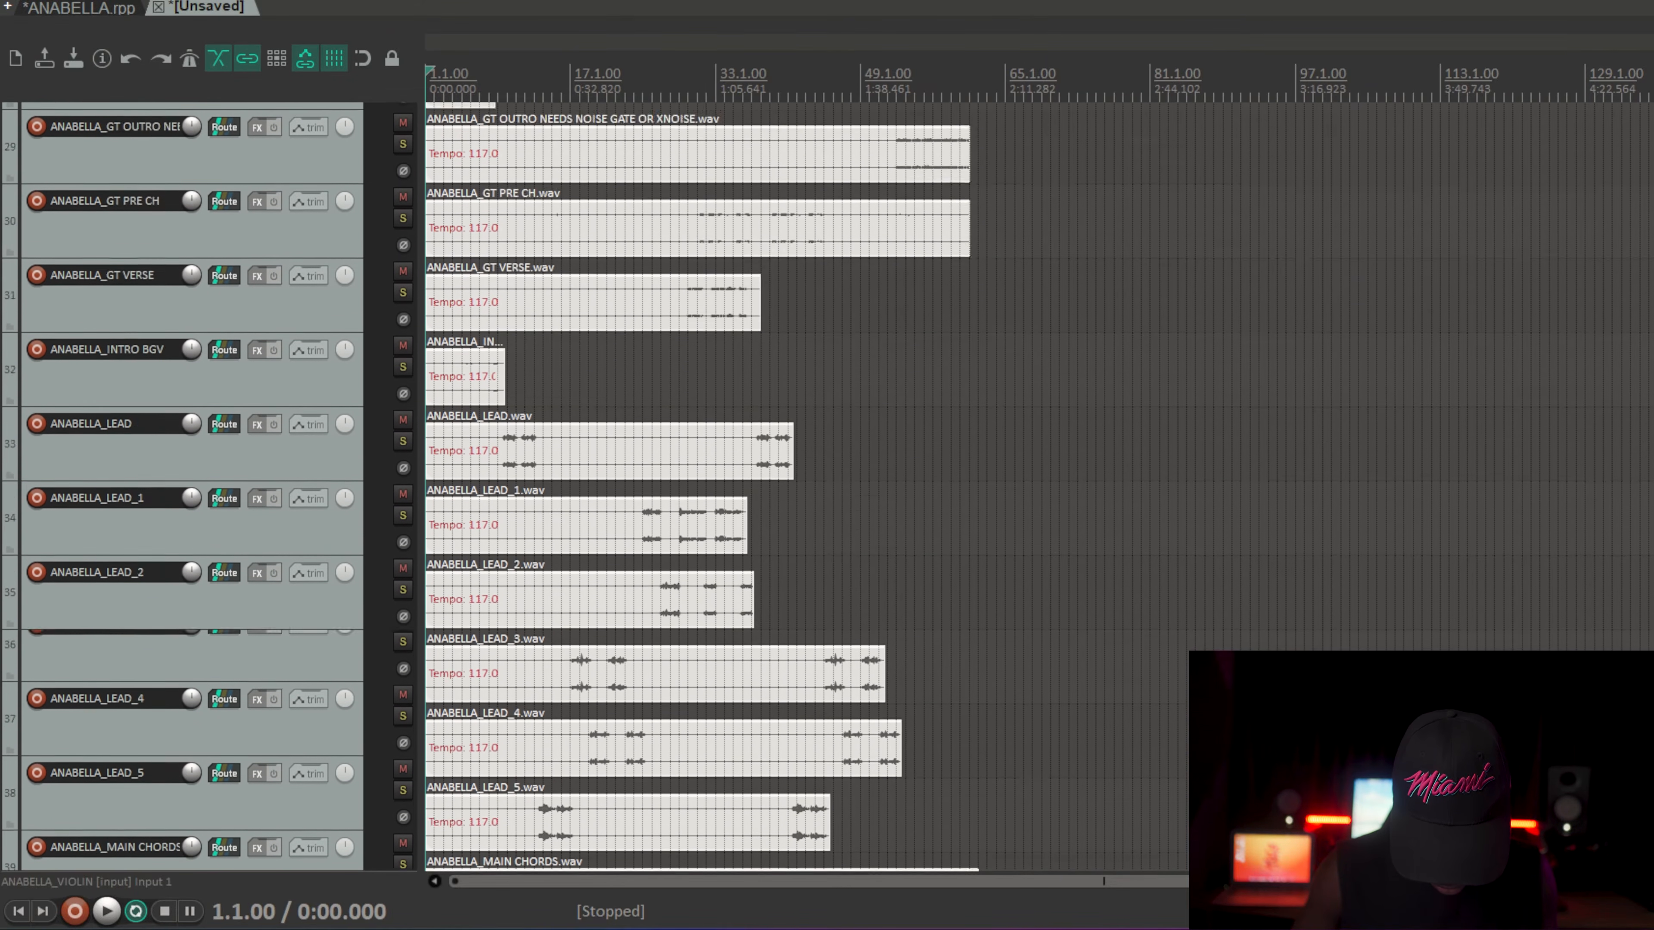
pyautogui.scroll(13, 717, 486)
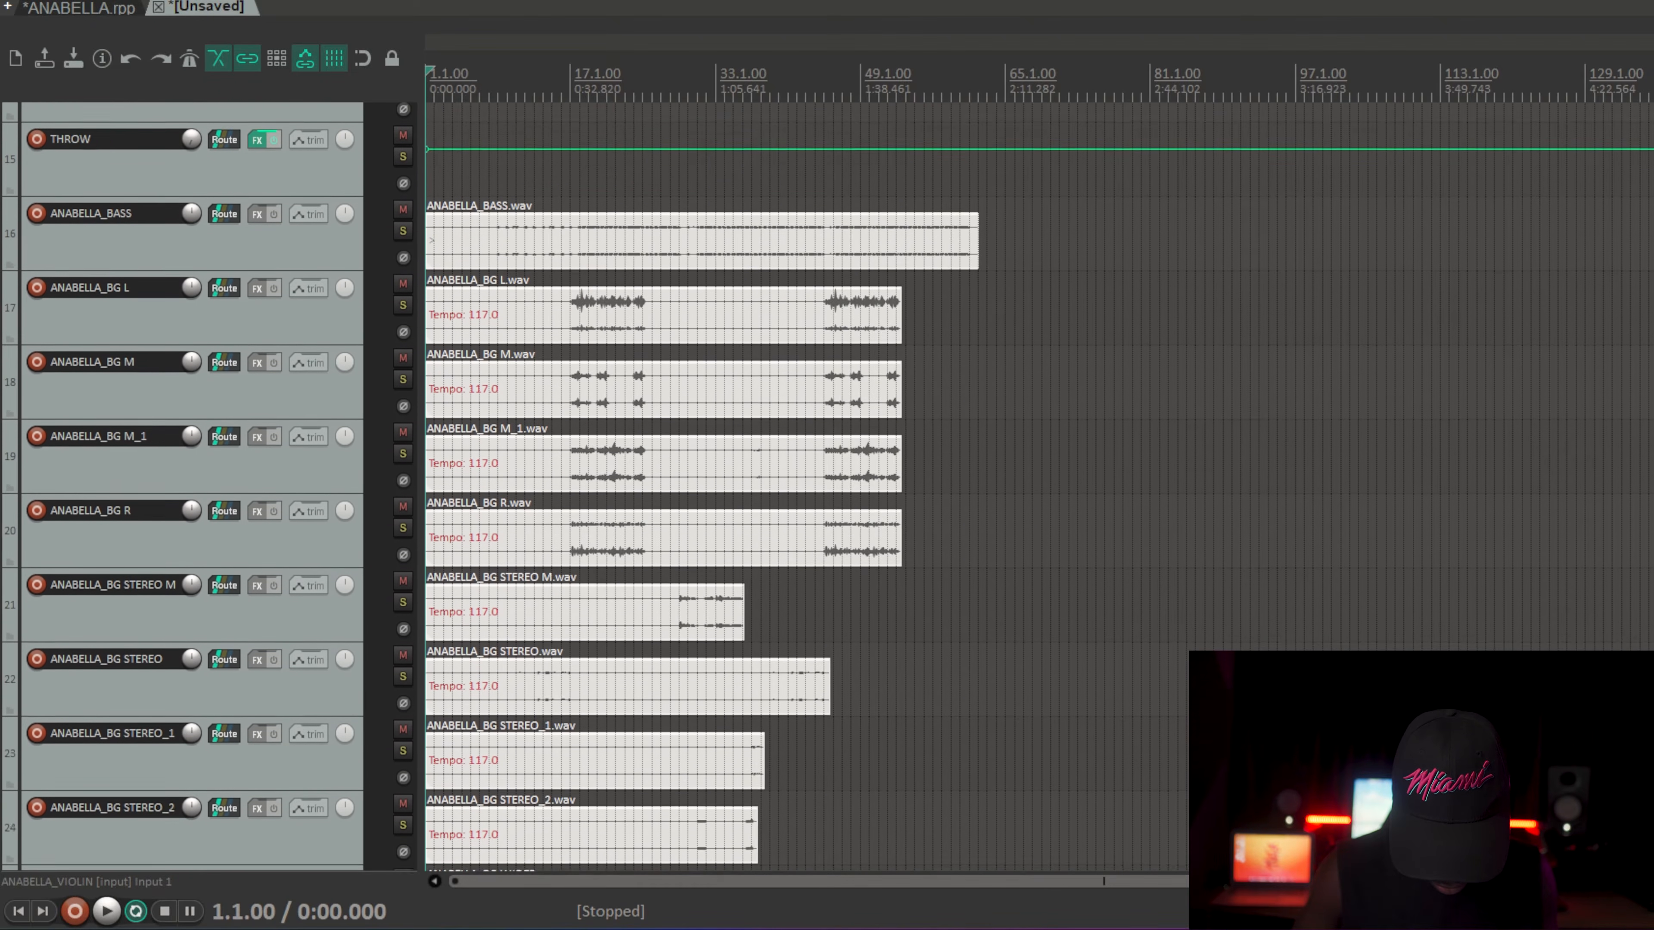
pyautogui.scroll(-20, 716, 486)
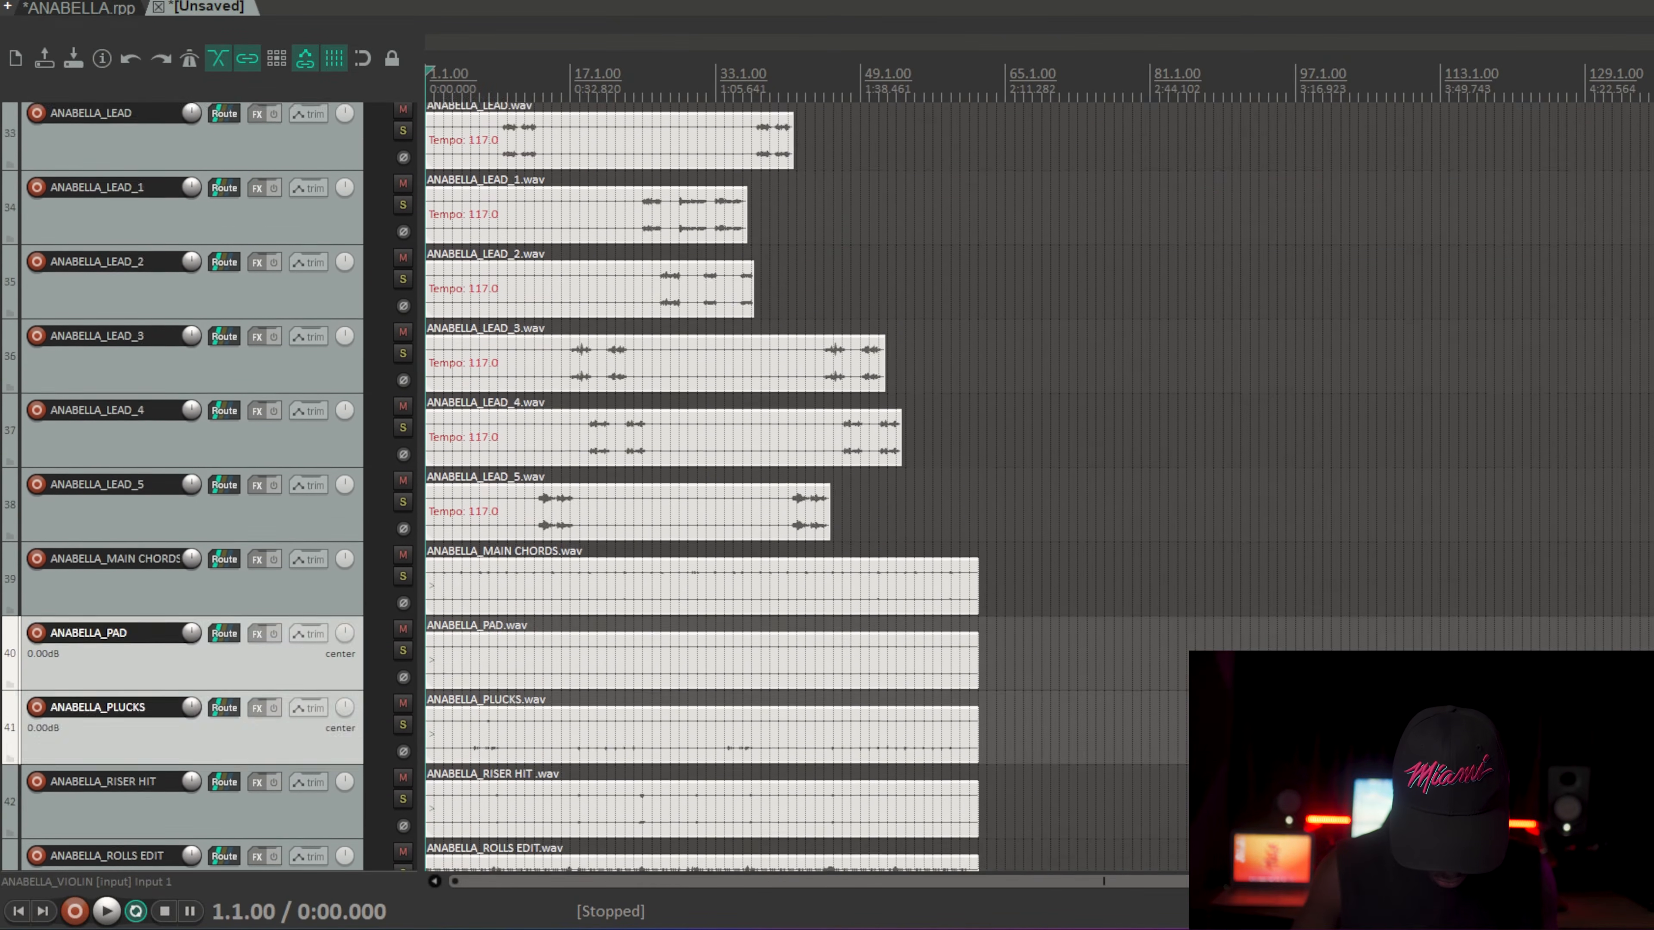
pyautogui.scroll(-5, 716, 486)
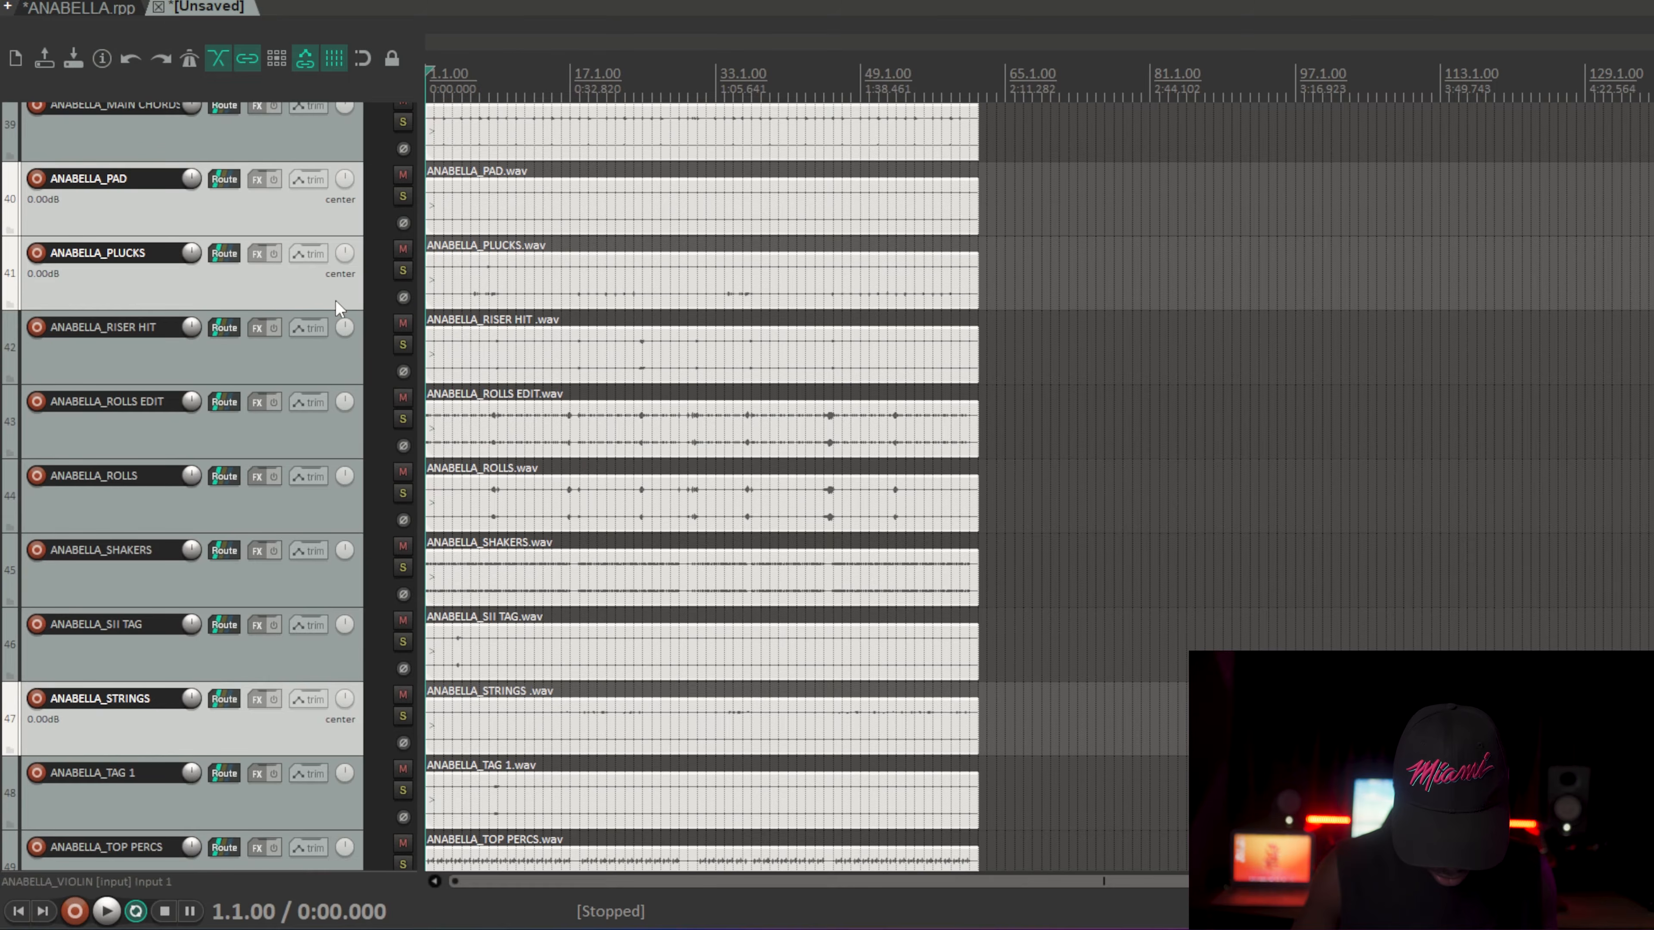
pyautogui.scroll(4, 340, 275)
pyautogui.scroll(-8, 339, 276)
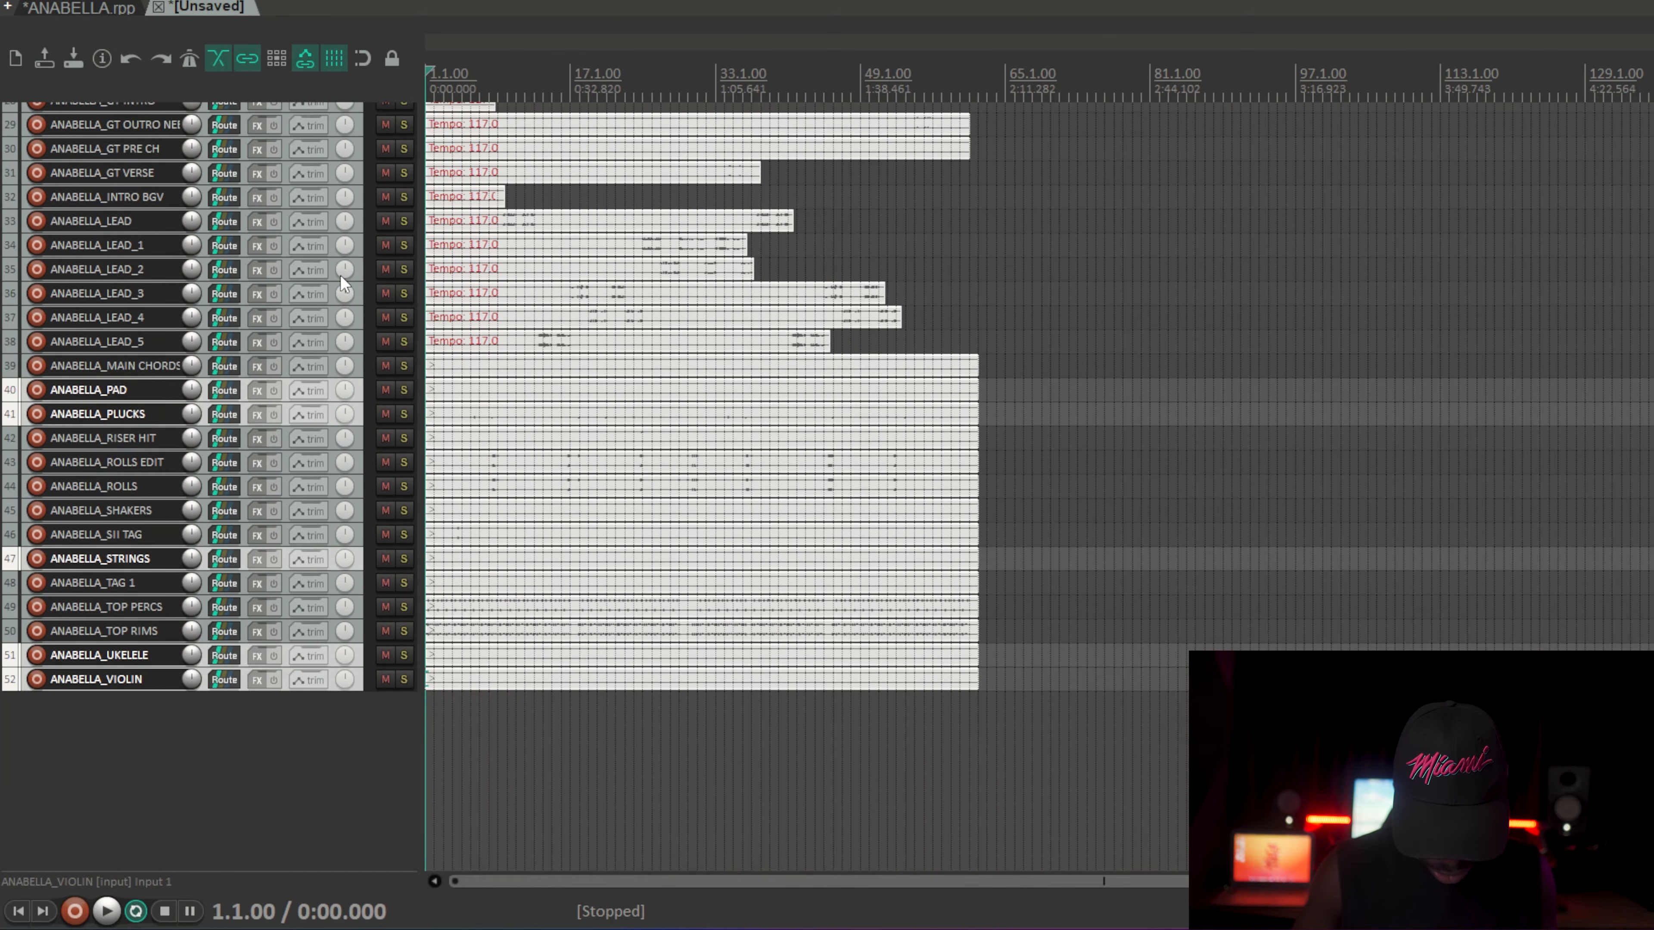
pyautogui.scroll(20, 358, 388)
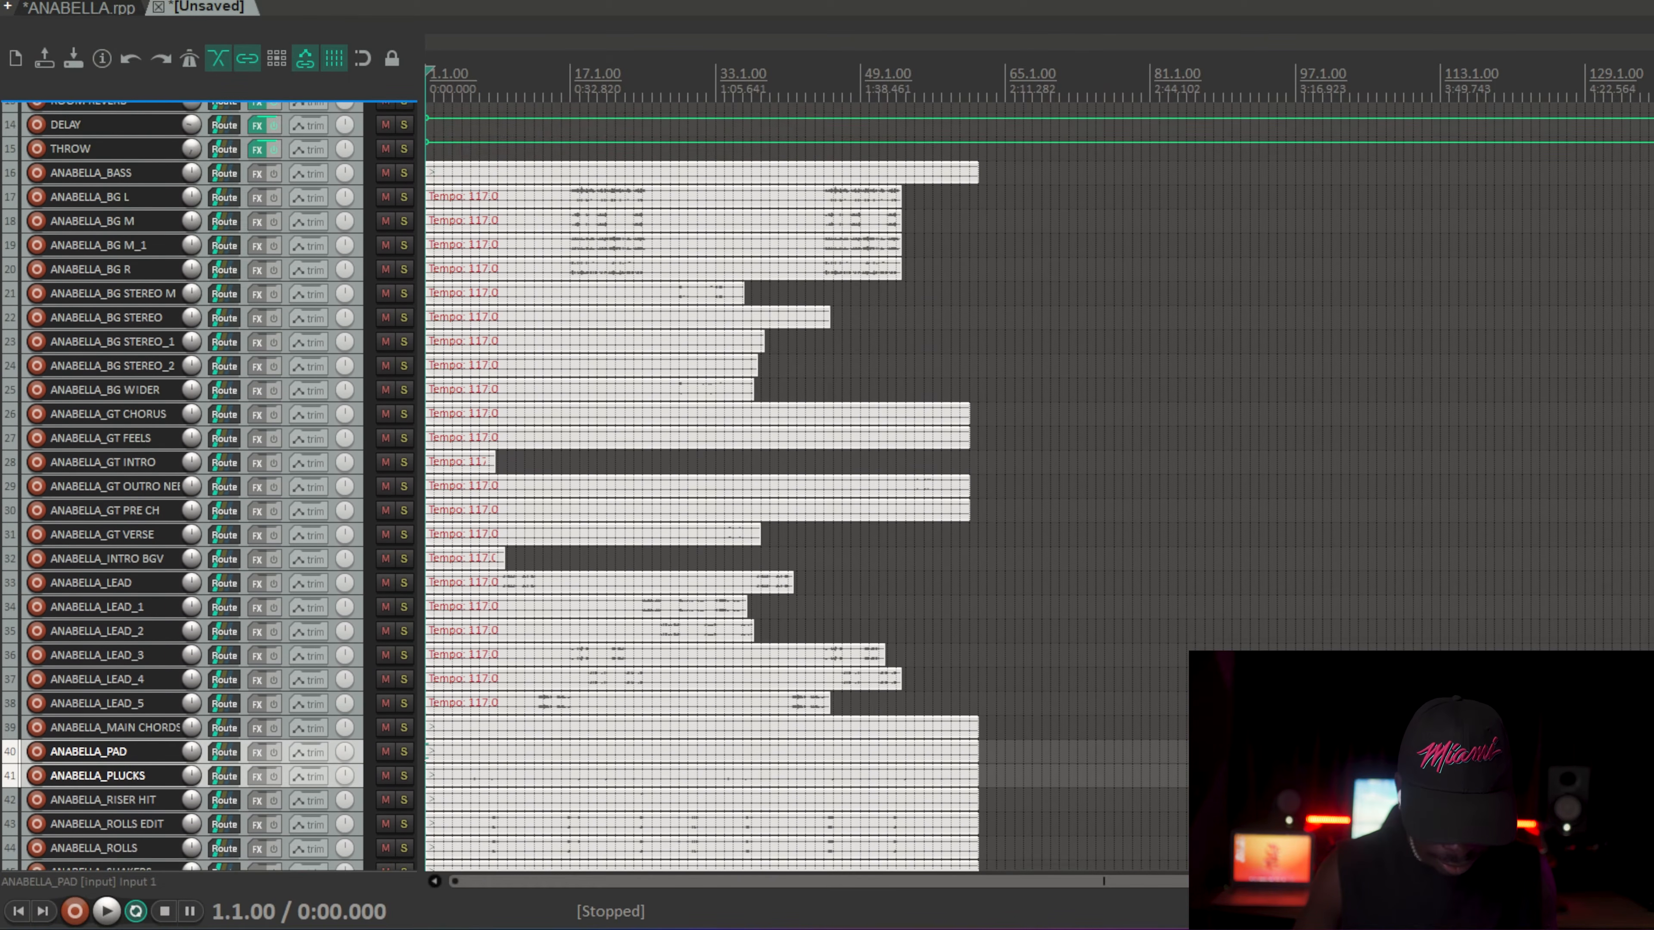
pyautogui.scroll(8, 273, 180)
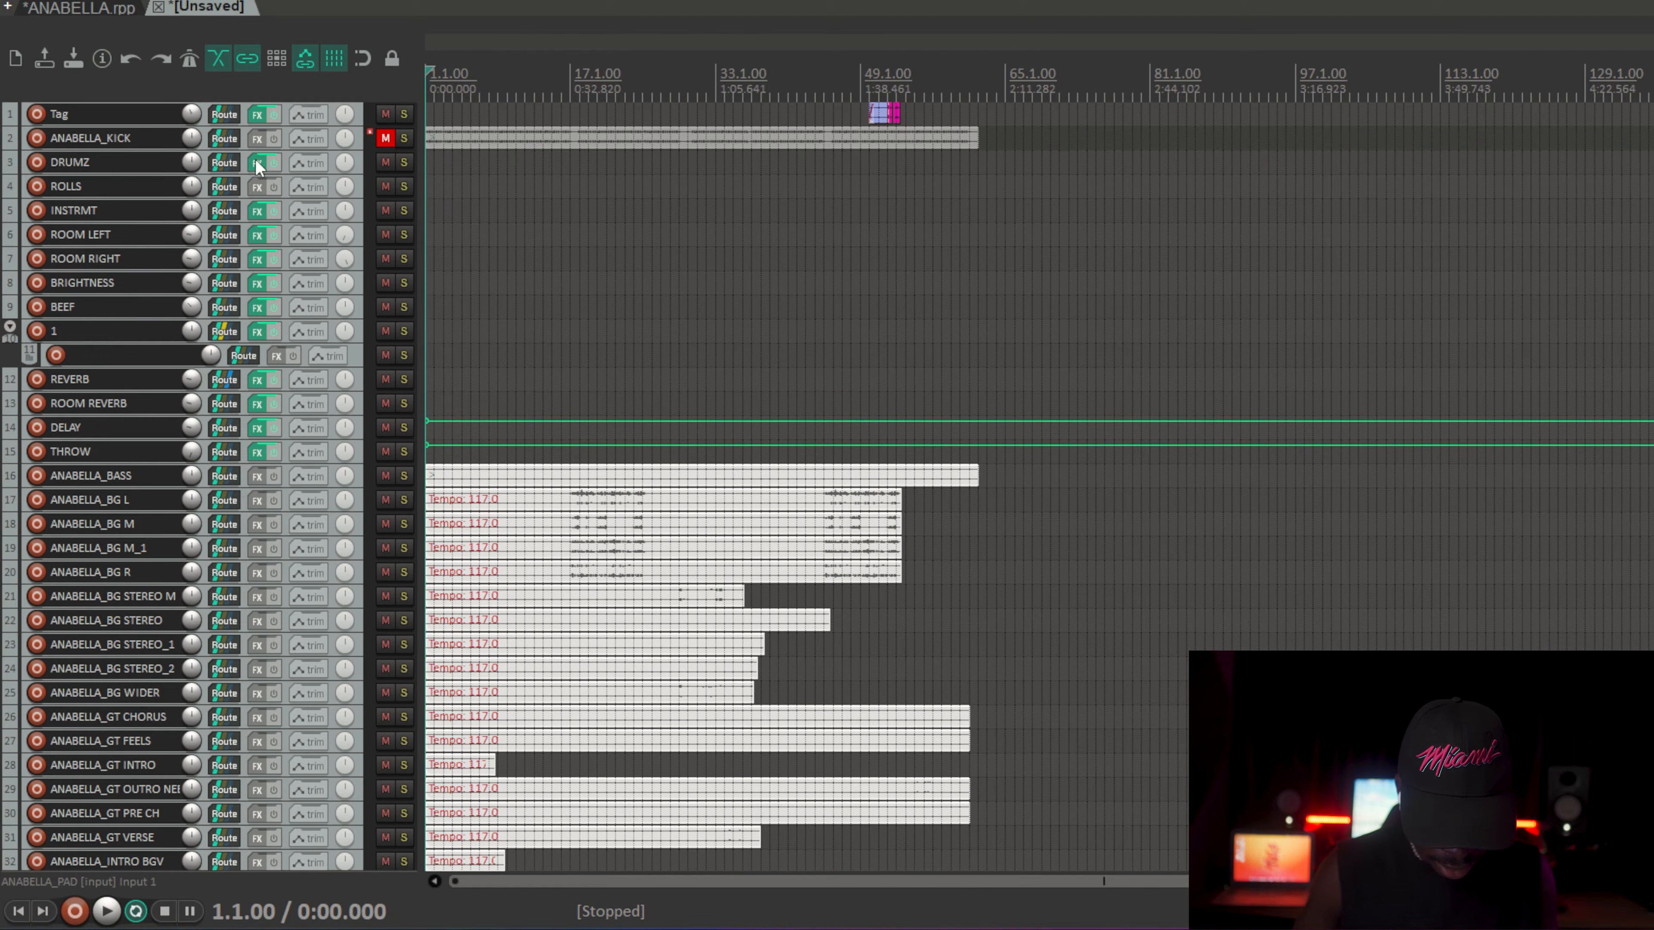
pyautogui.moveTo(248, 274); pyautogui.dragTo(247, 208)
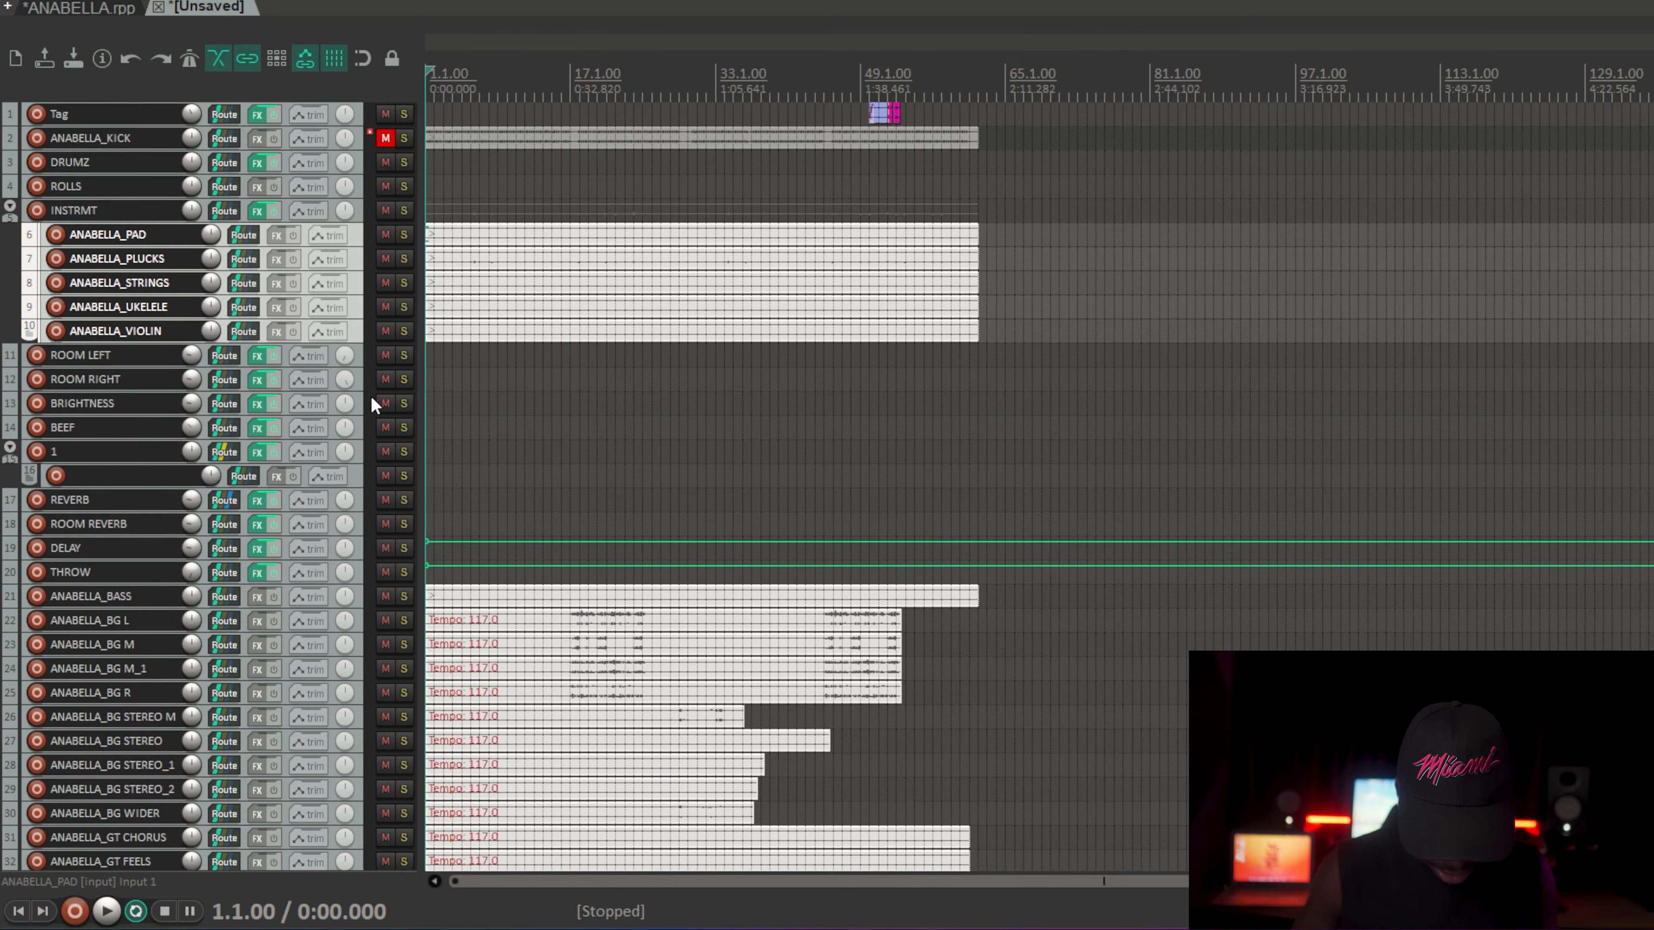
# Step: Move the ANABELLA_RISER HIT, ROLLS EDIT, ROLLS, SII TAG and TAG 1 tracks together into the ROLLS track as its child tracks
pyautogui.scroll(-13, 355, 431)
pyautogui.scroll(-9, 355, 431)
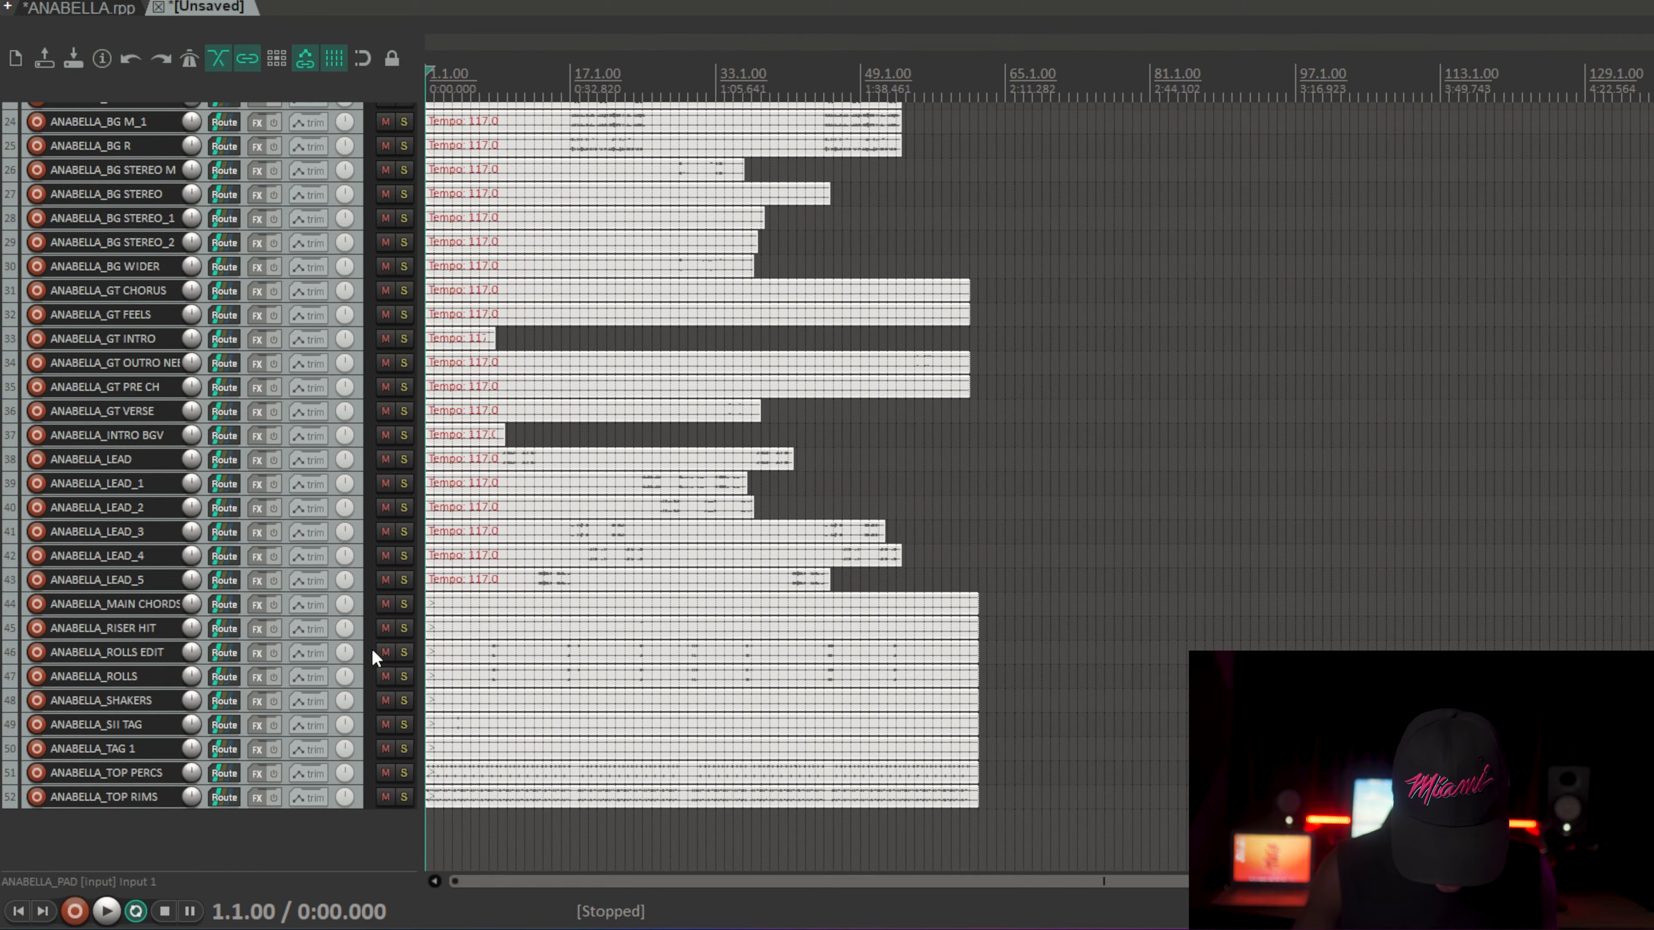
pyautogui.press('`')
pyautogui.scroll(-12, 365, 647)
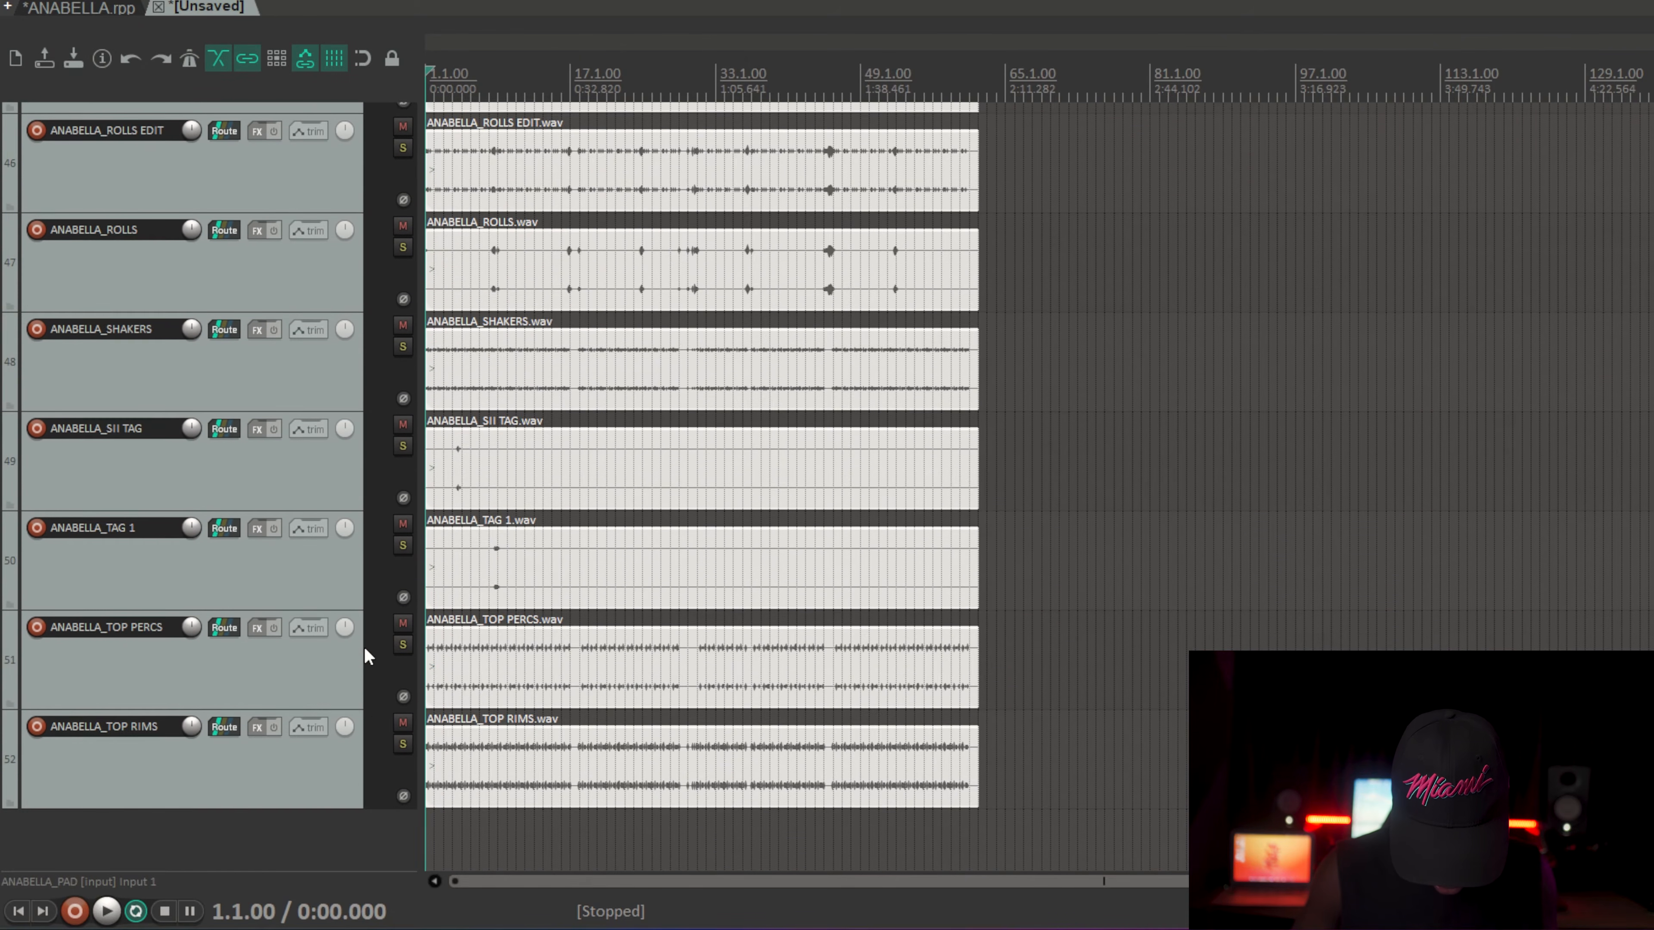
pyautogui.click(327, 576)
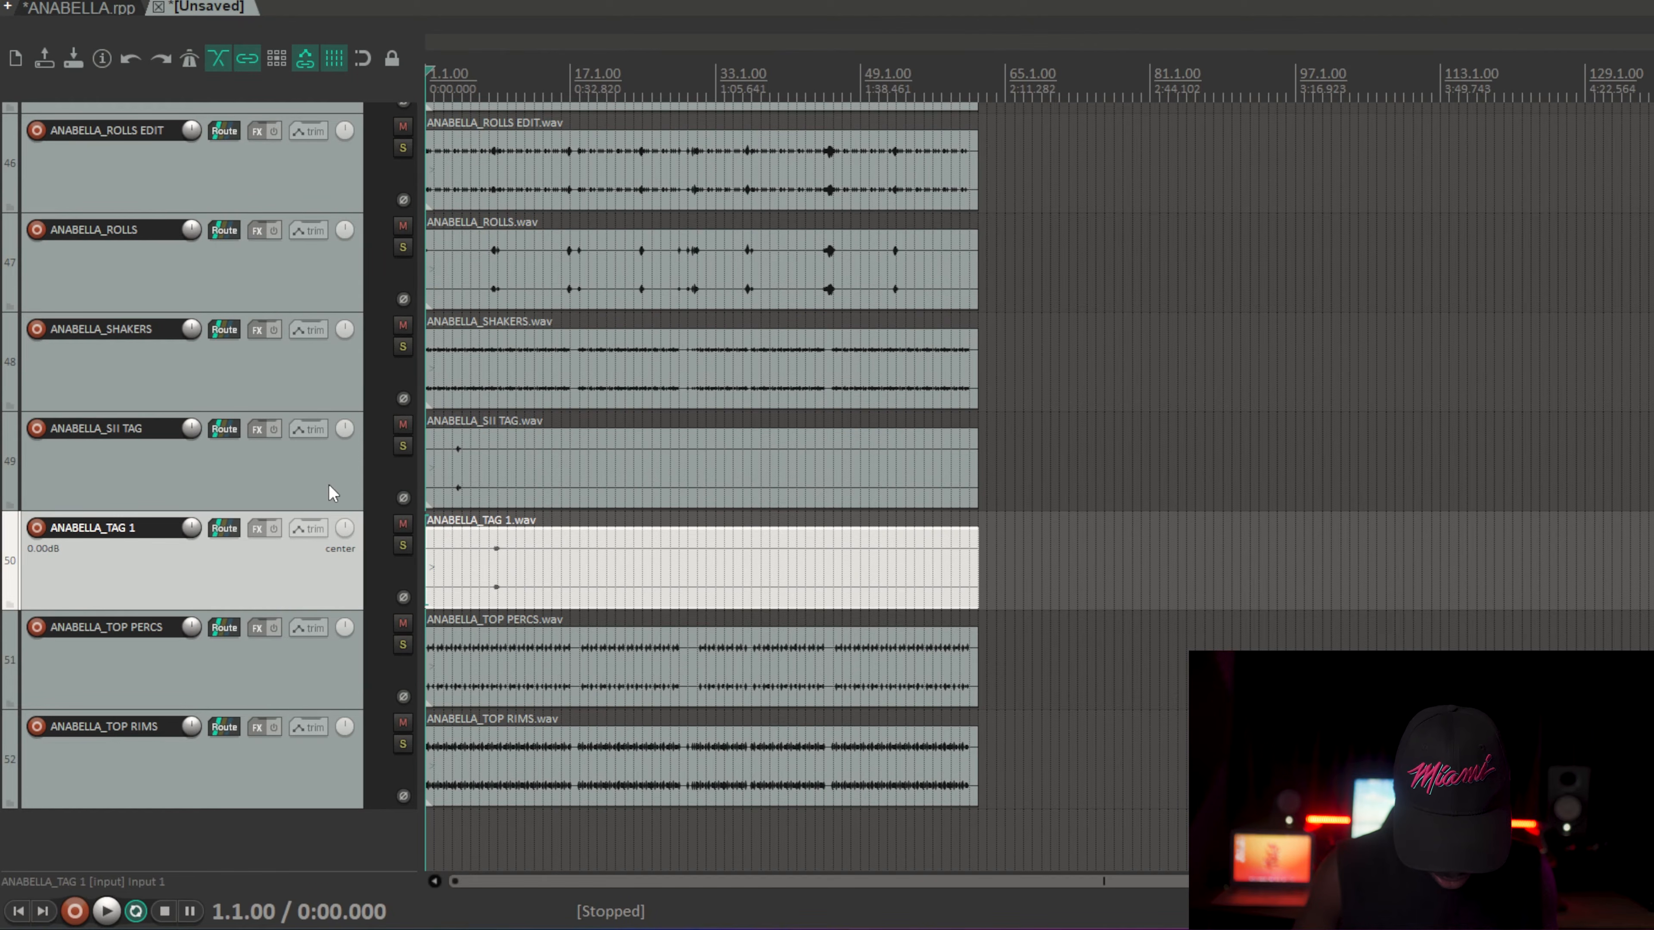
pyautogui.keyDown('ctrl'); pyautogui.click(344, 460); pyautogui.keyUp('ctrl')
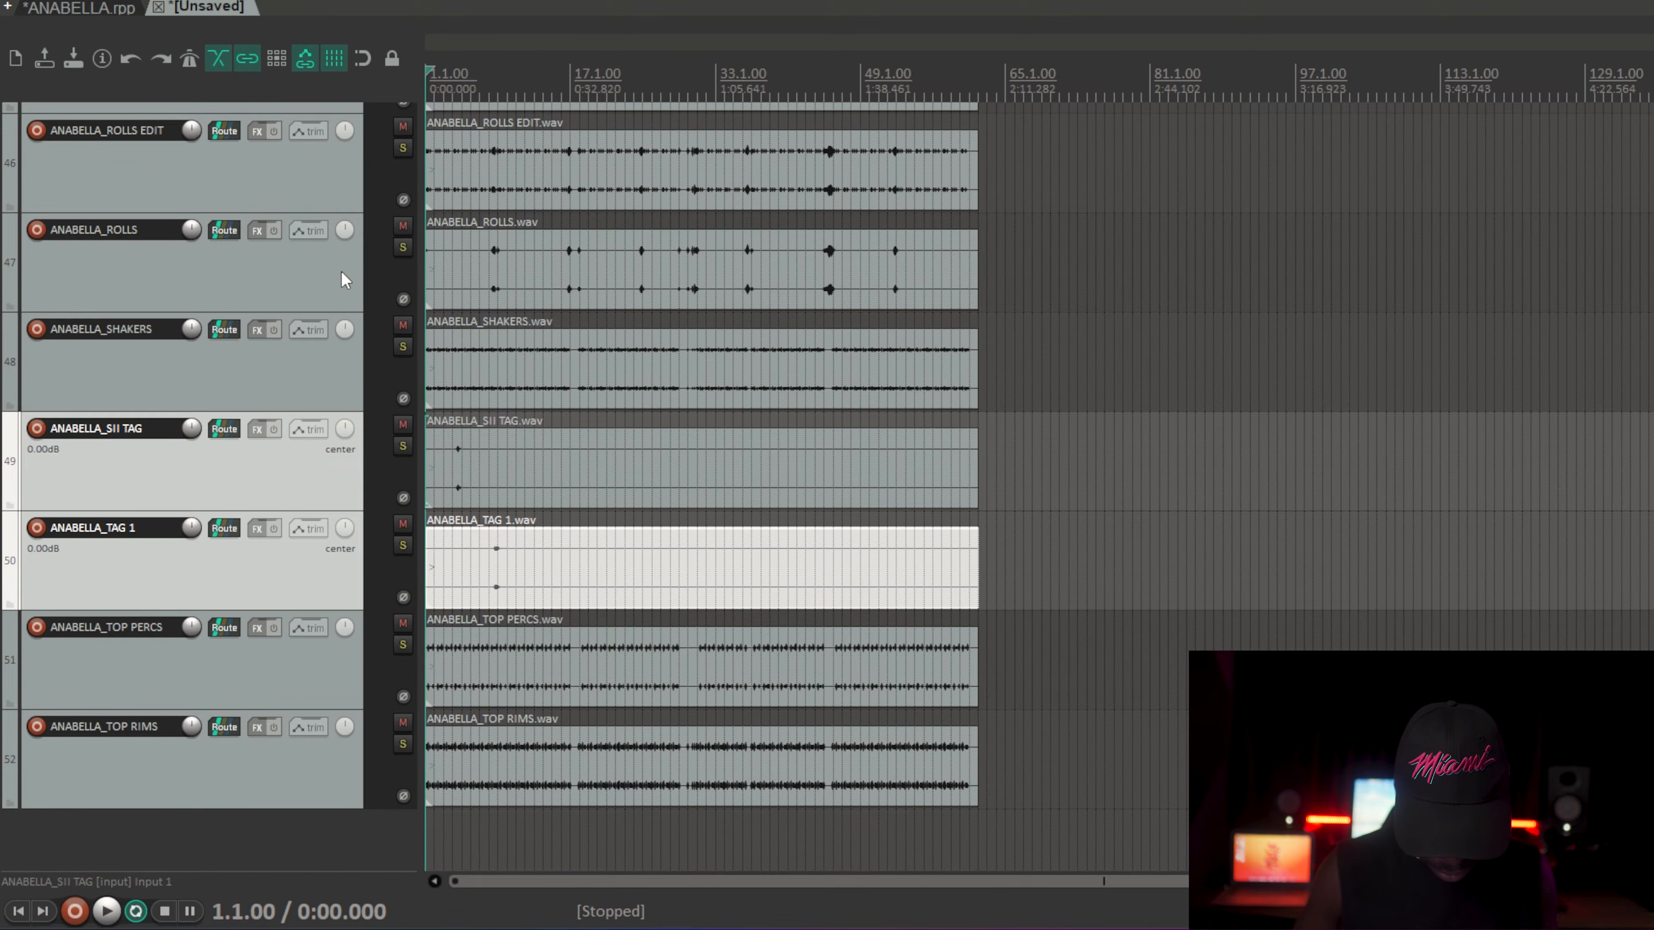
pyautogui.keyDown('ctrl'); pyautogui.click(342, 257); pyautogui.keyUp('ctrl')
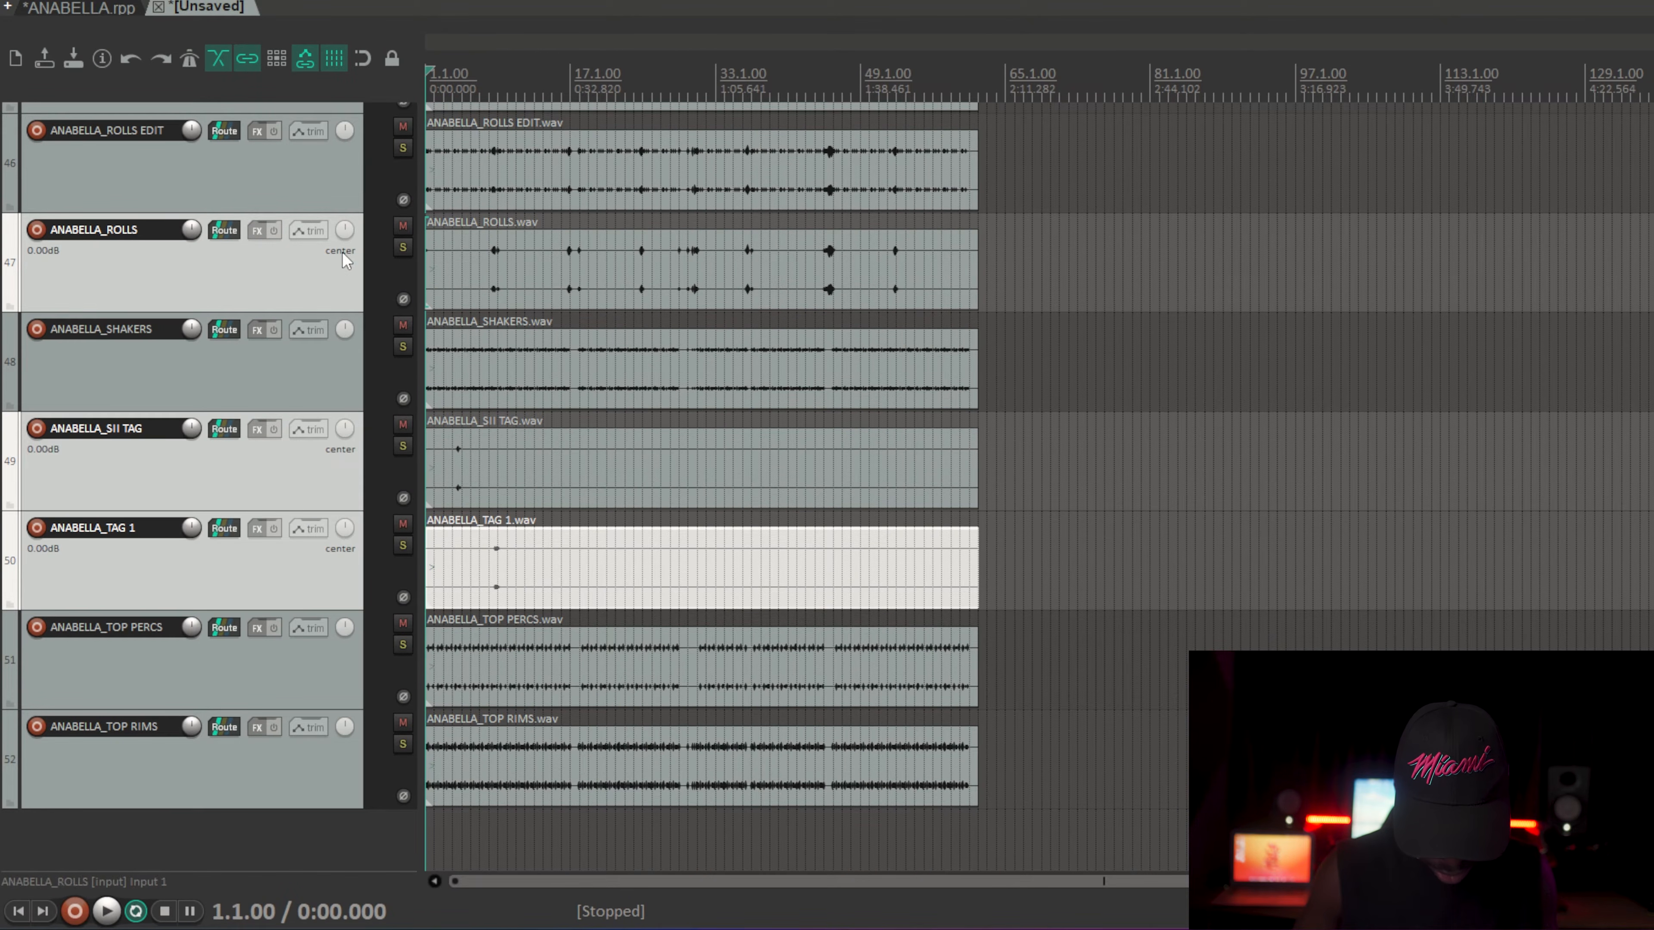
pyautogui.keyDown('ctrl'); pyautogui.click(352, 175); pyautogui.keyUp('ctrl')
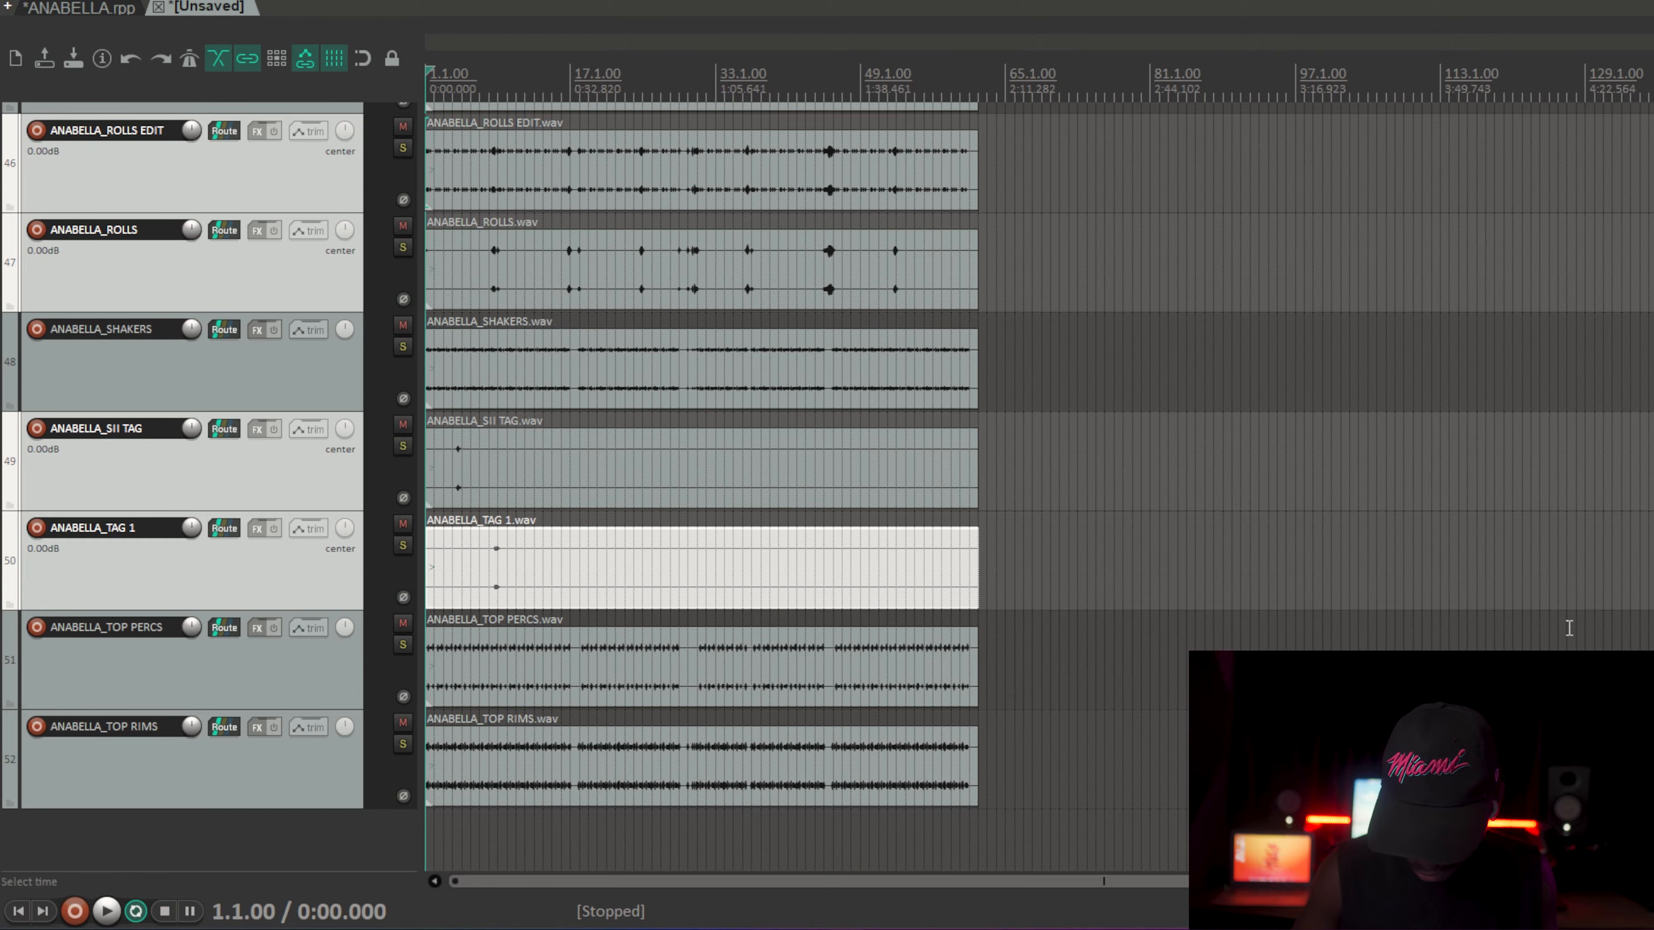
pyautogui.scroll(8, 846, 488)
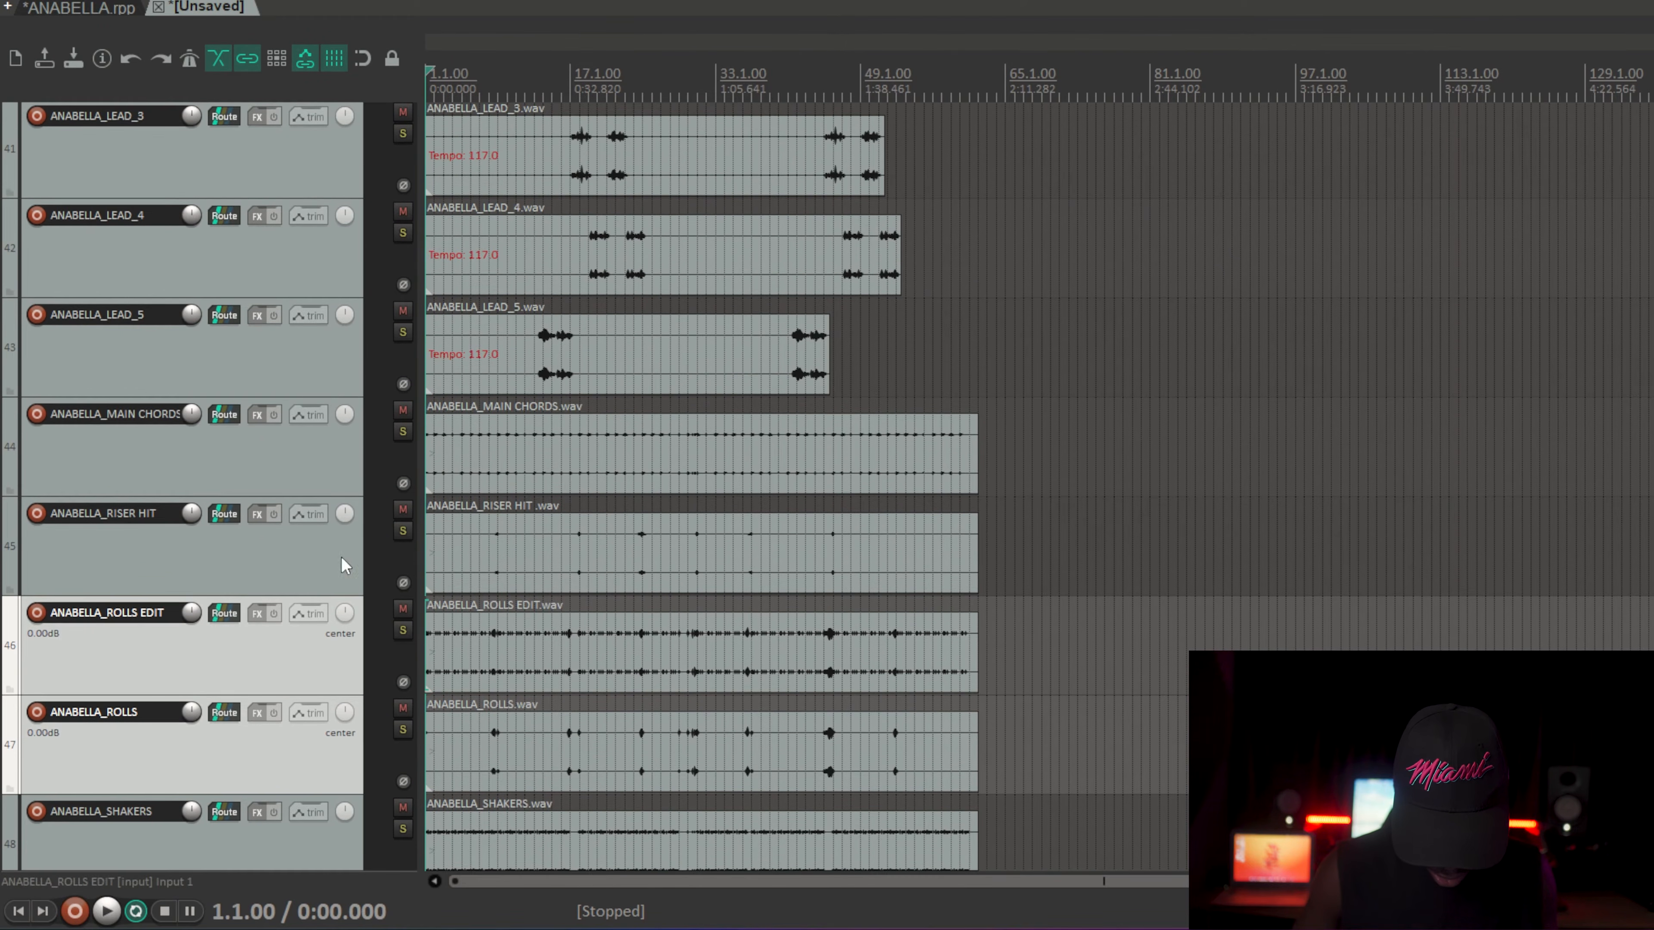
pyautogui.keyDown('ctrl'); pyautogui.click(343, 566); pyautogui.keyUp('ctrl')
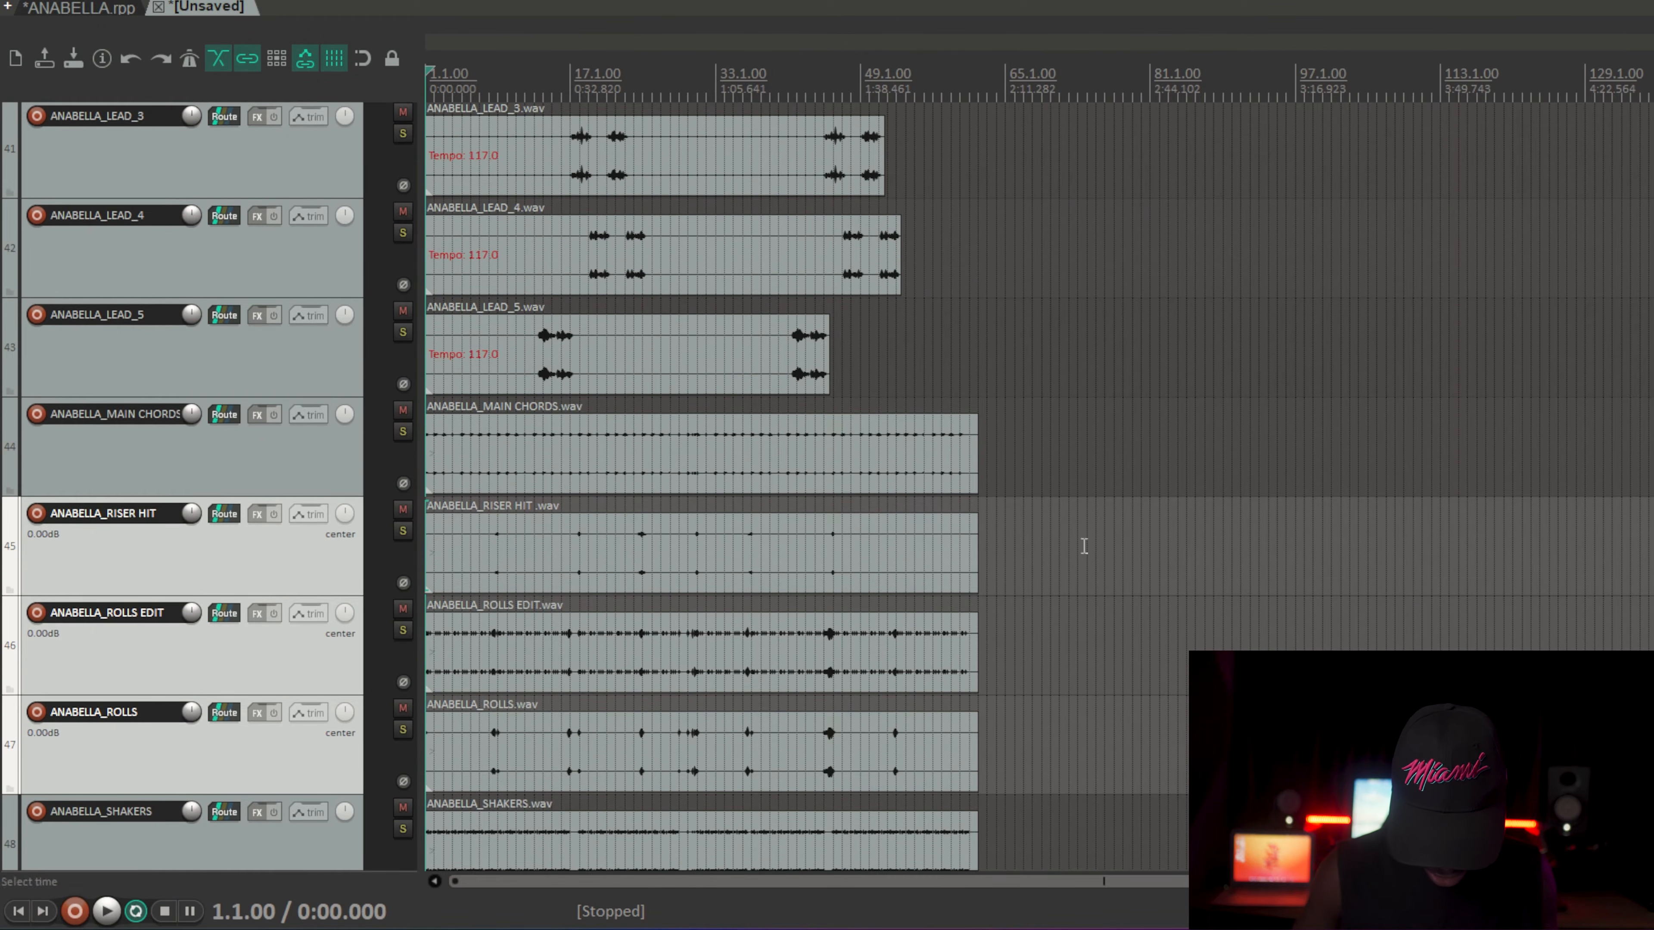
pyautogui.scroll(10, 846, 489)
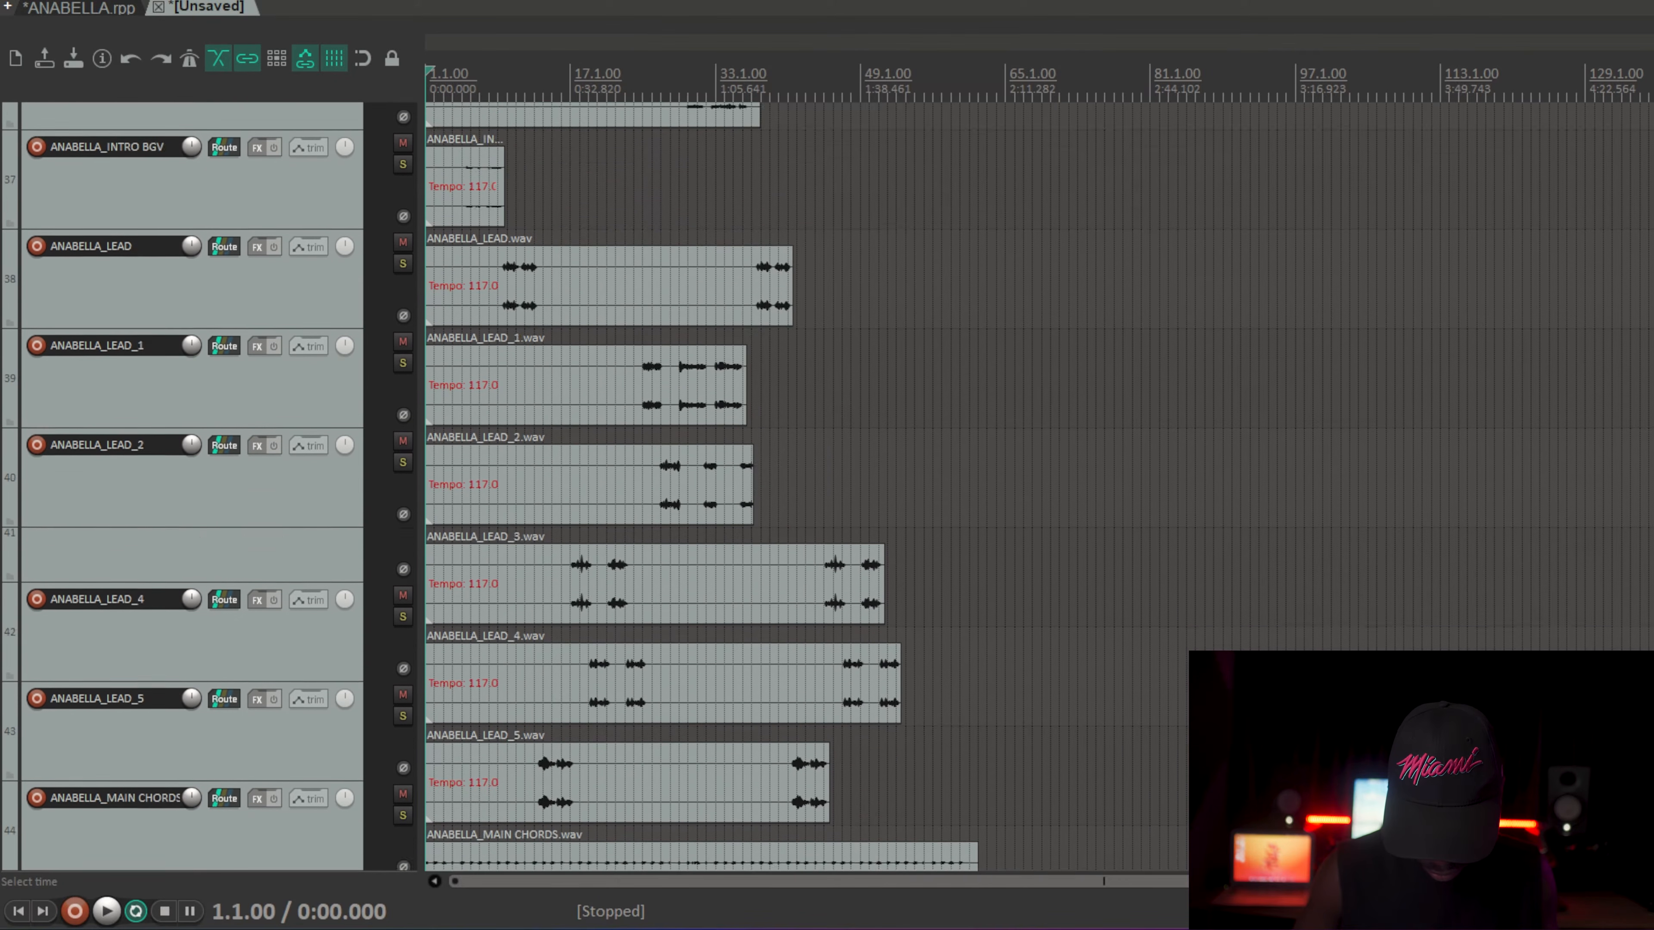
pyautogui.scroll(-15, 846, 488)
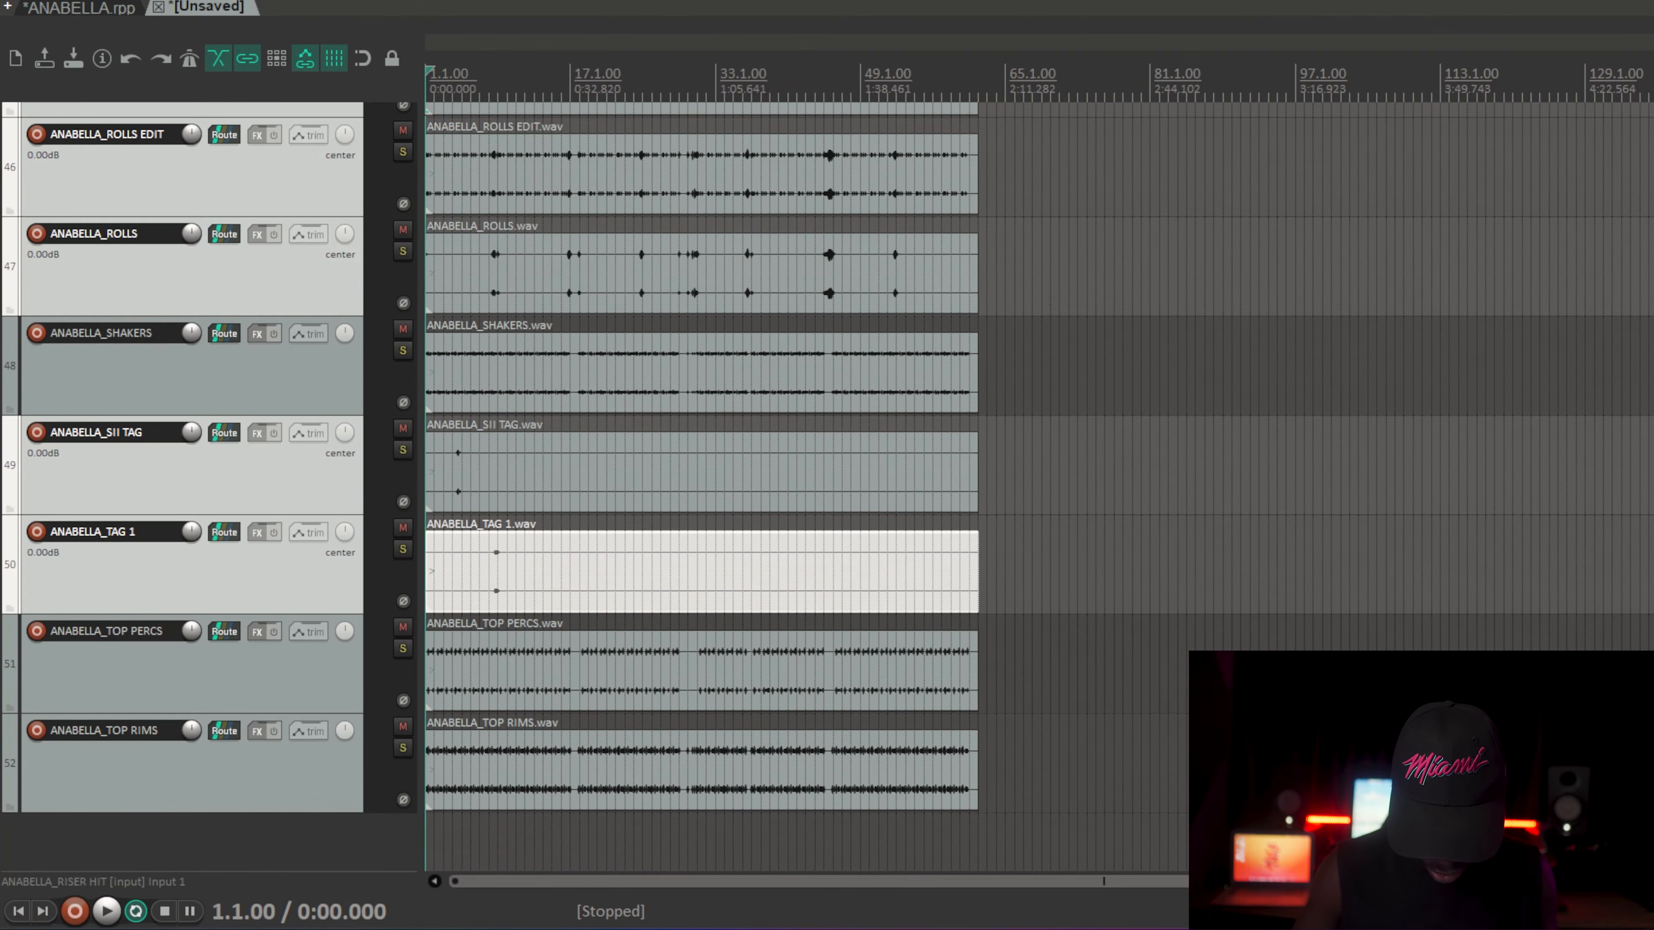
pyautogui.scroll(2, 343, 562)
pyautogui.scroll(-10, 343, 562)
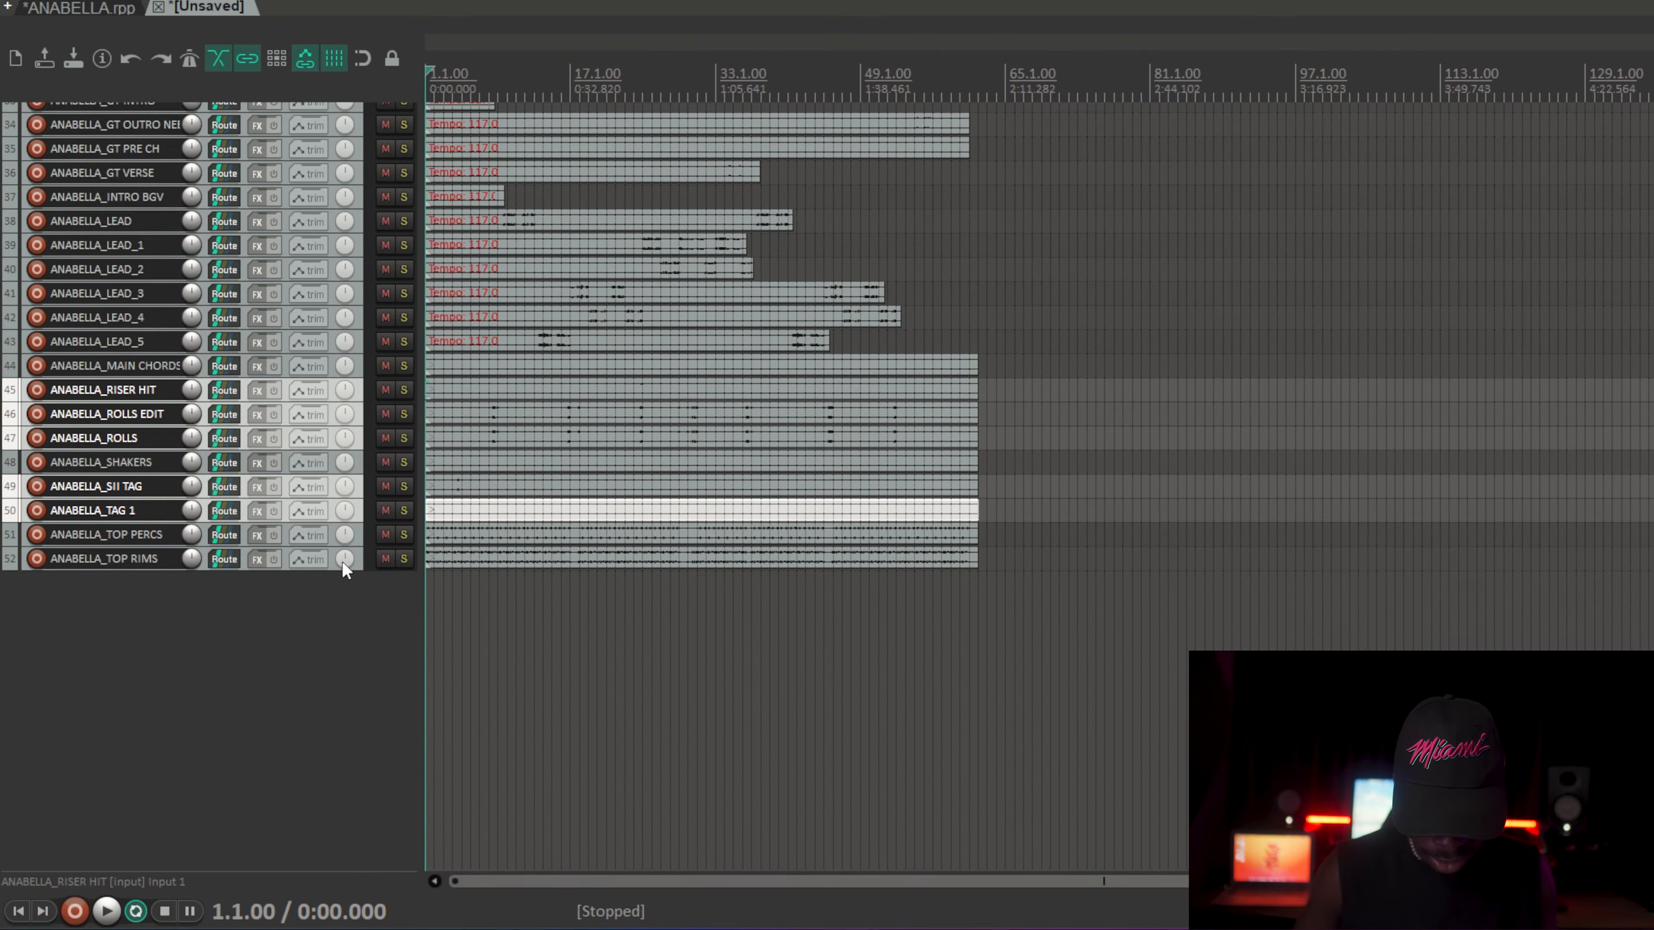
pyautogui.scroll(15, 357, 399)
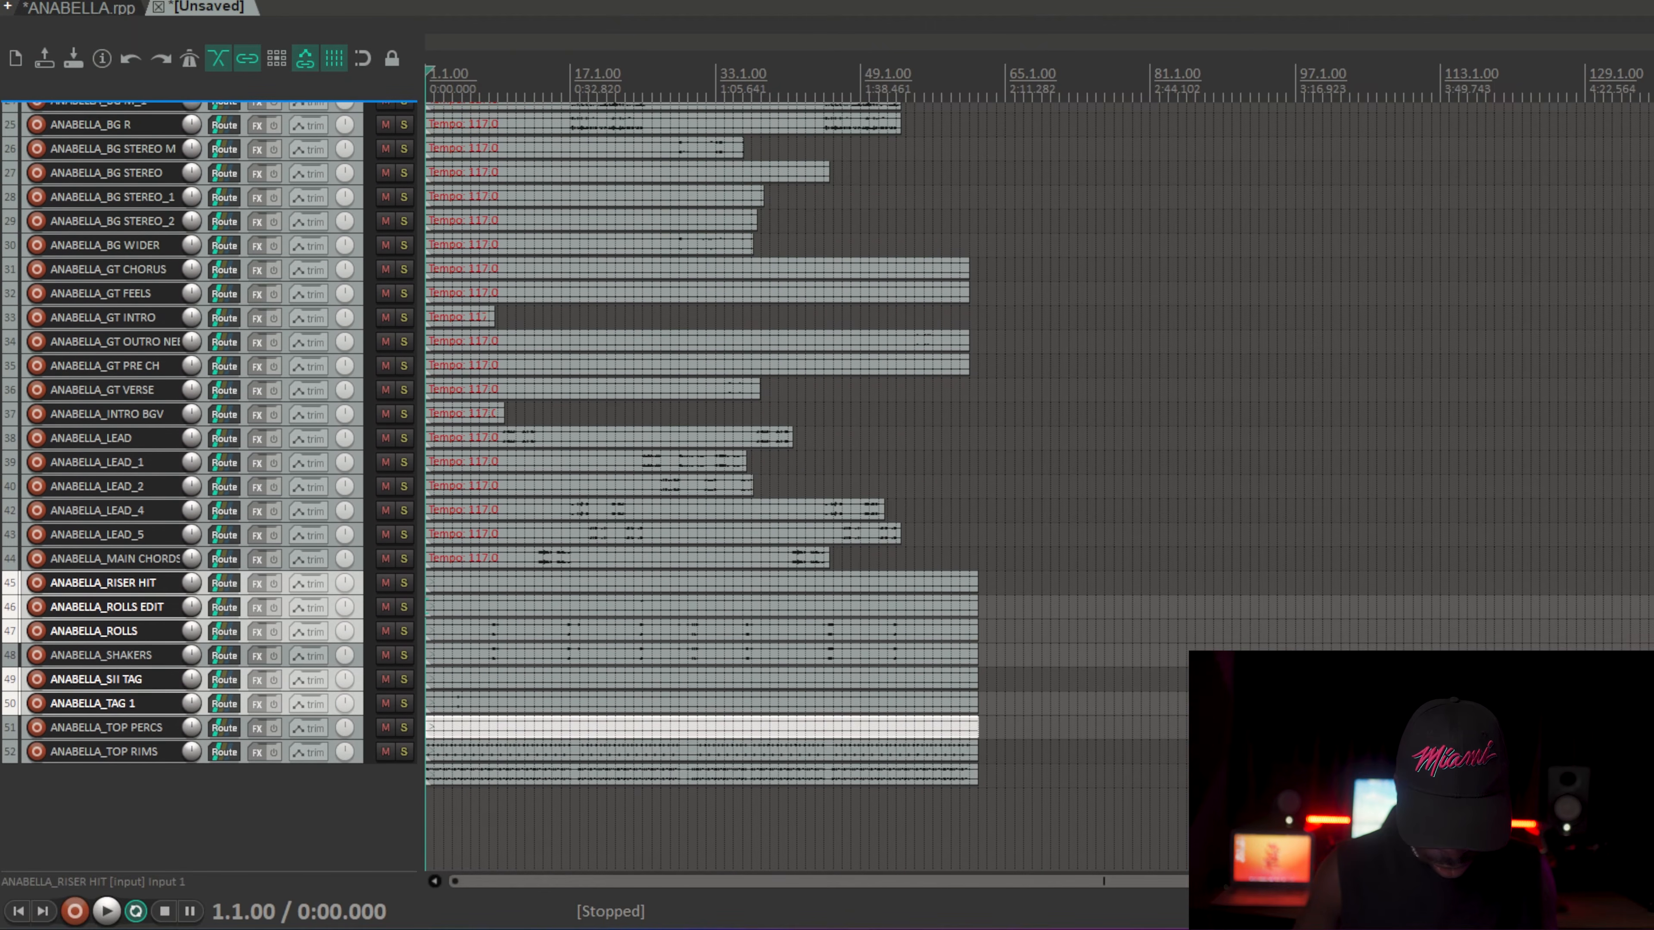
pyautogui.moveTo(293, 99)
pyautogui.mouseDown()
pyautogui.moveTo(289, 162)
pyautogui.moveTo(297, 127)
pyautogui.mouseUp()
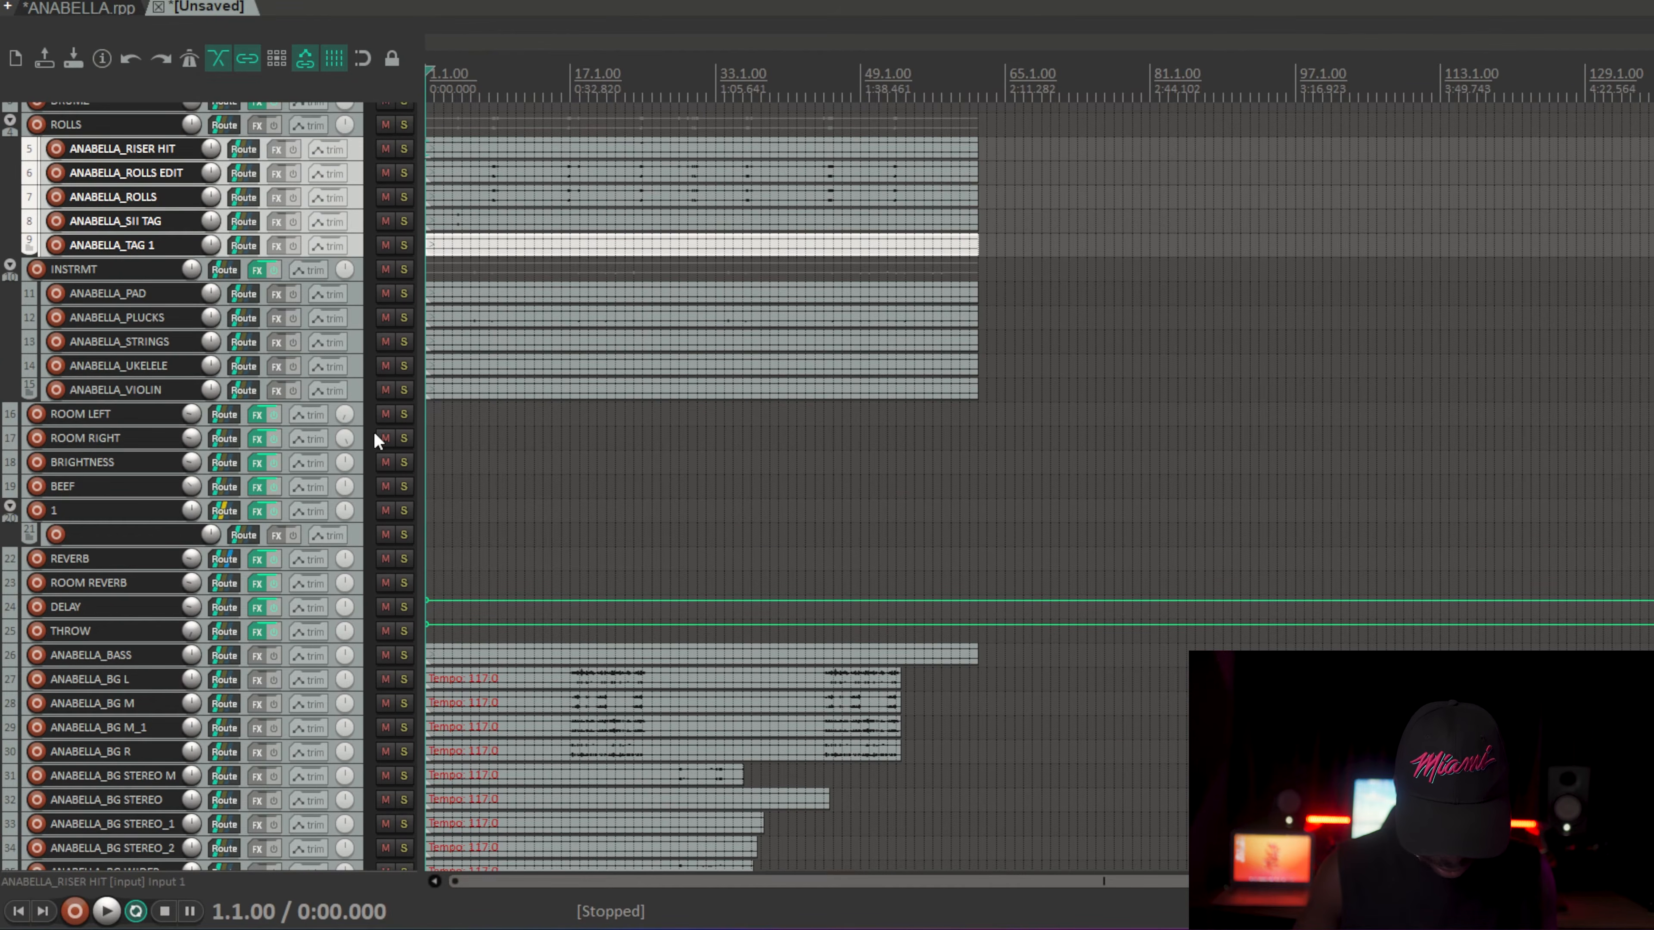
# Step: Solo the ANABELLA_GT PRE CH track and audition it from about bar 11, where its audio begins
pyautogui.scroll(-14, 374, 427)
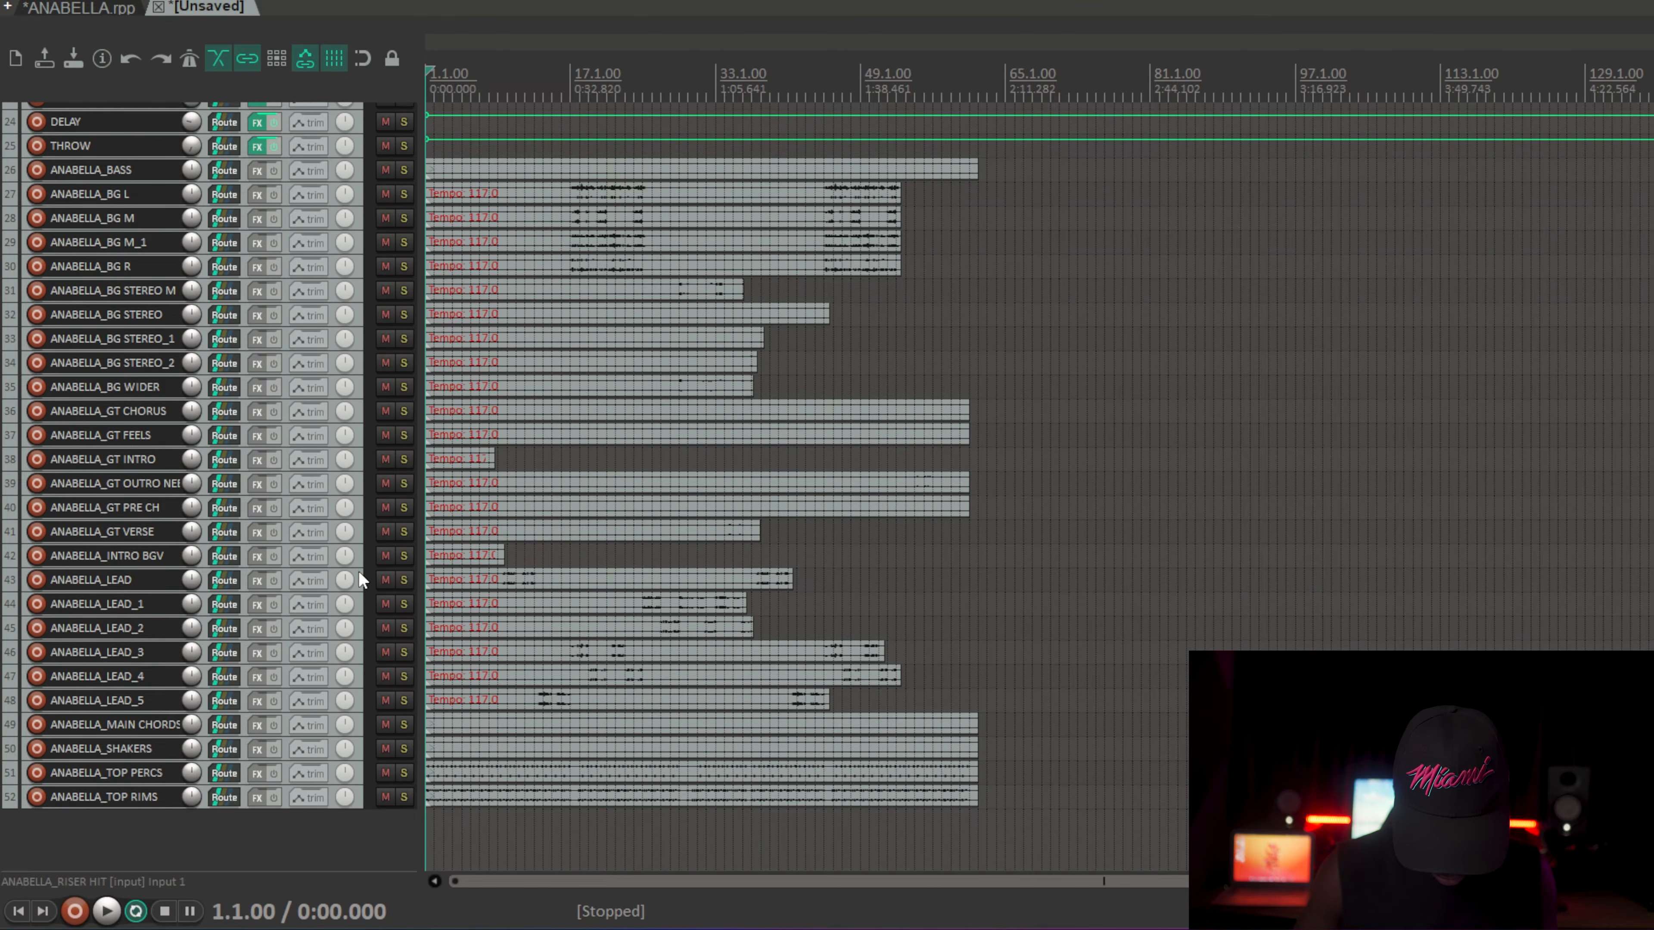
pyautogui.scroll(5, 361, 529)
pyautogui.scroll(3, 361, 530)
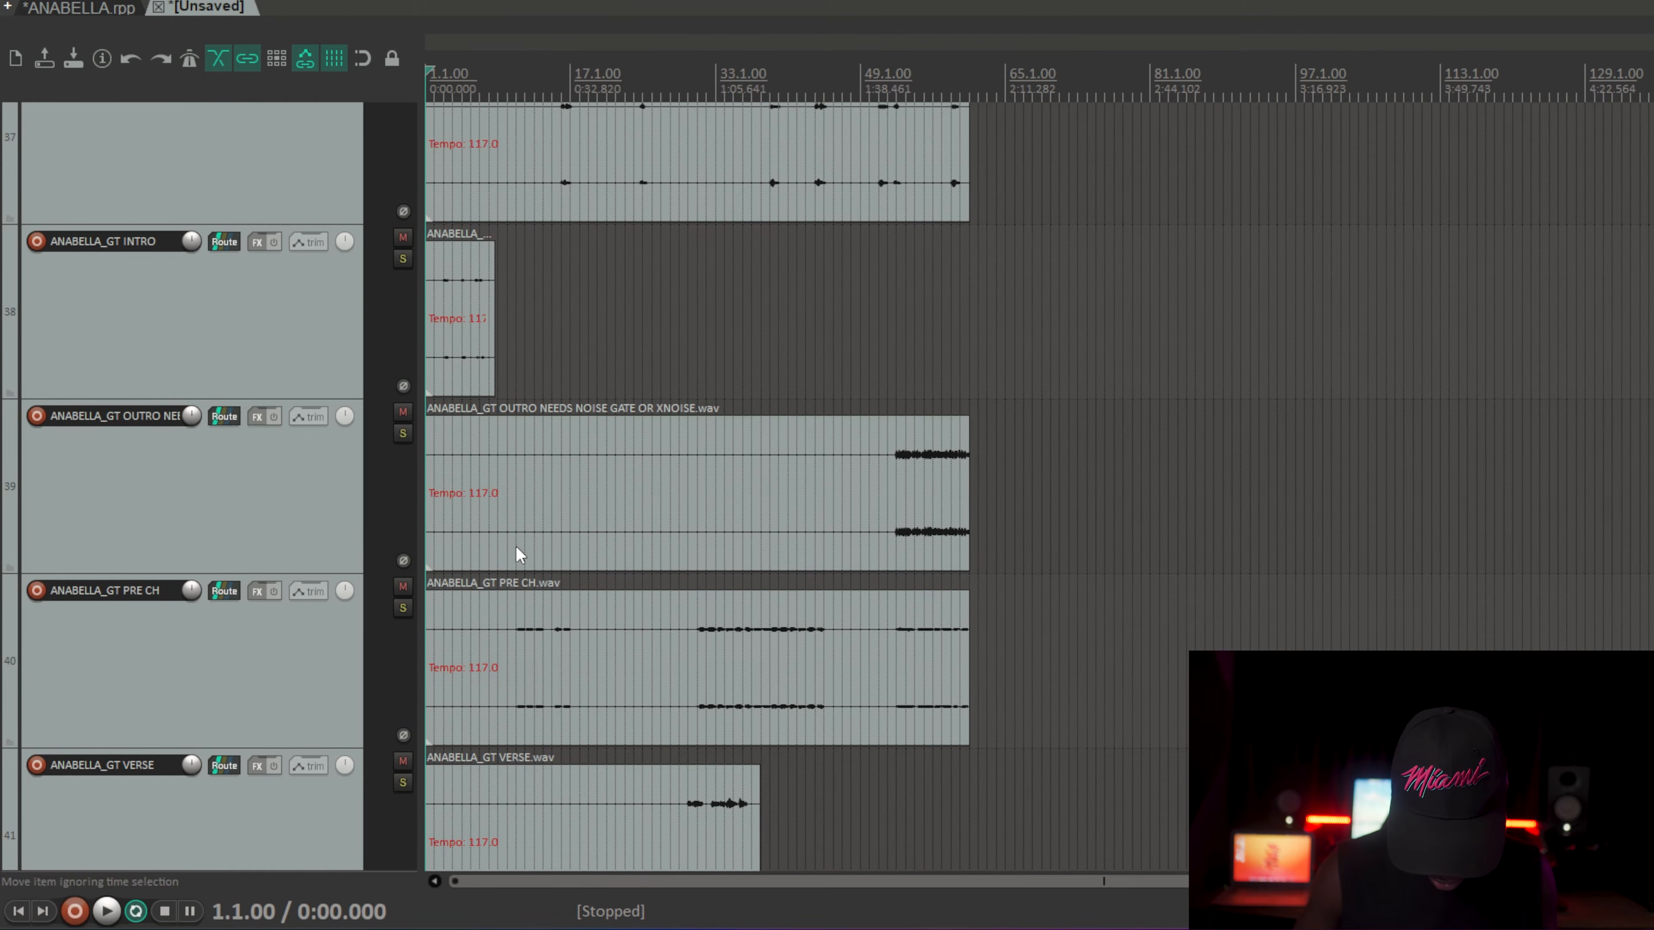
pyautogui.click(520, 579)
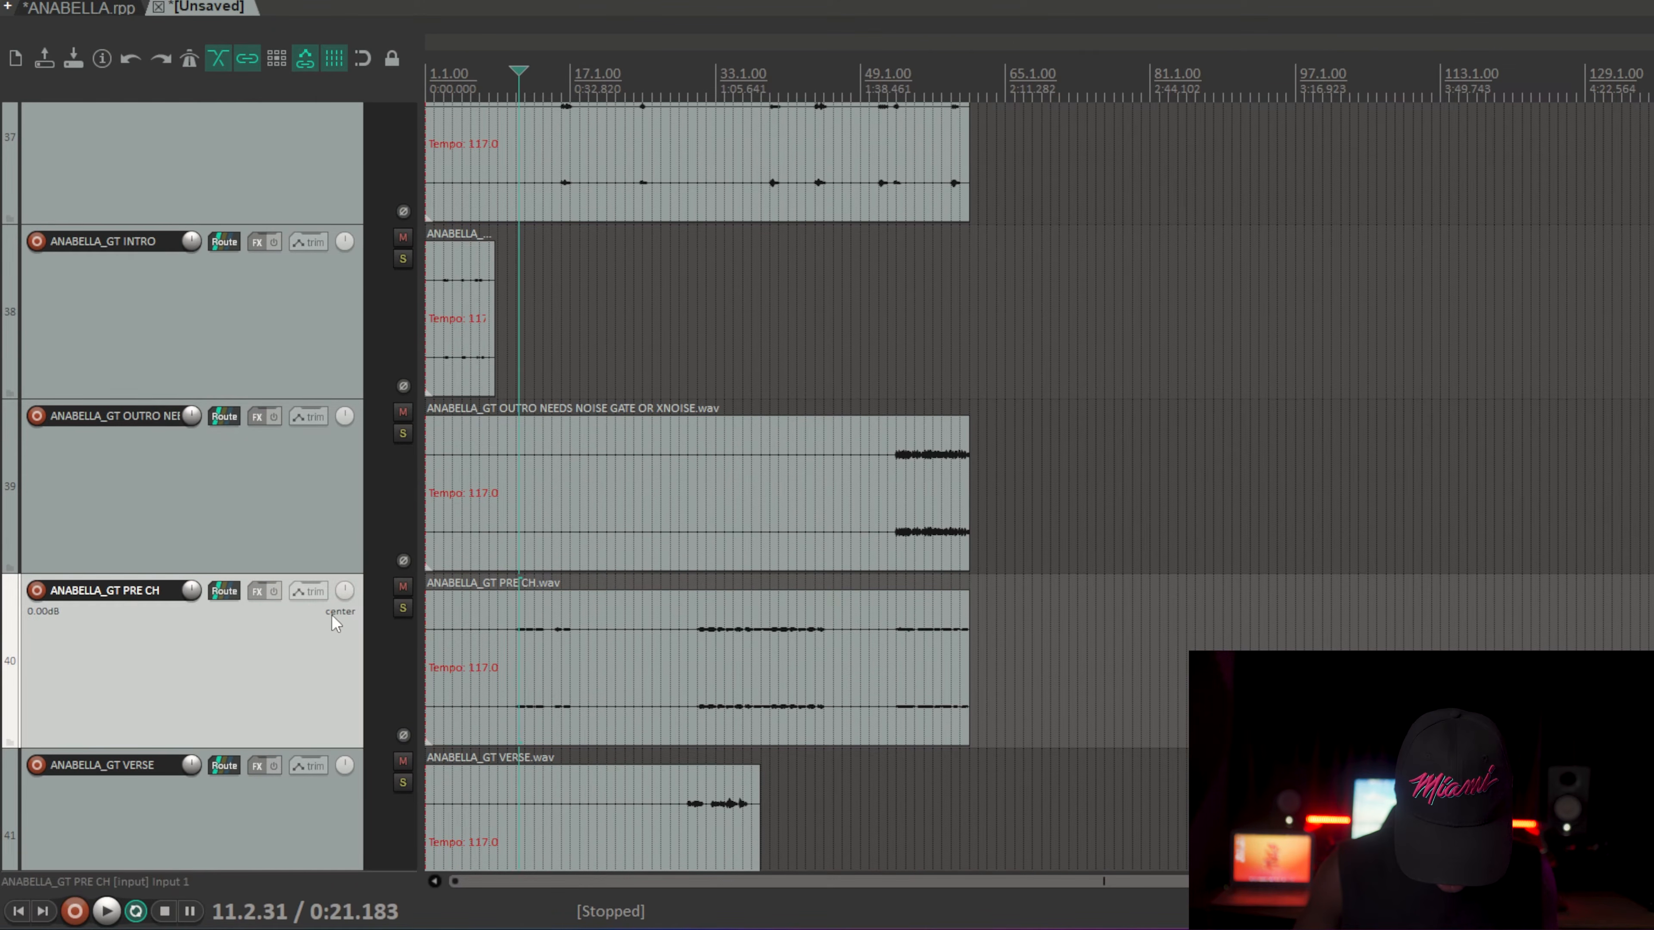
pyautogui.click(408, 610)
pyautogui.press('space')
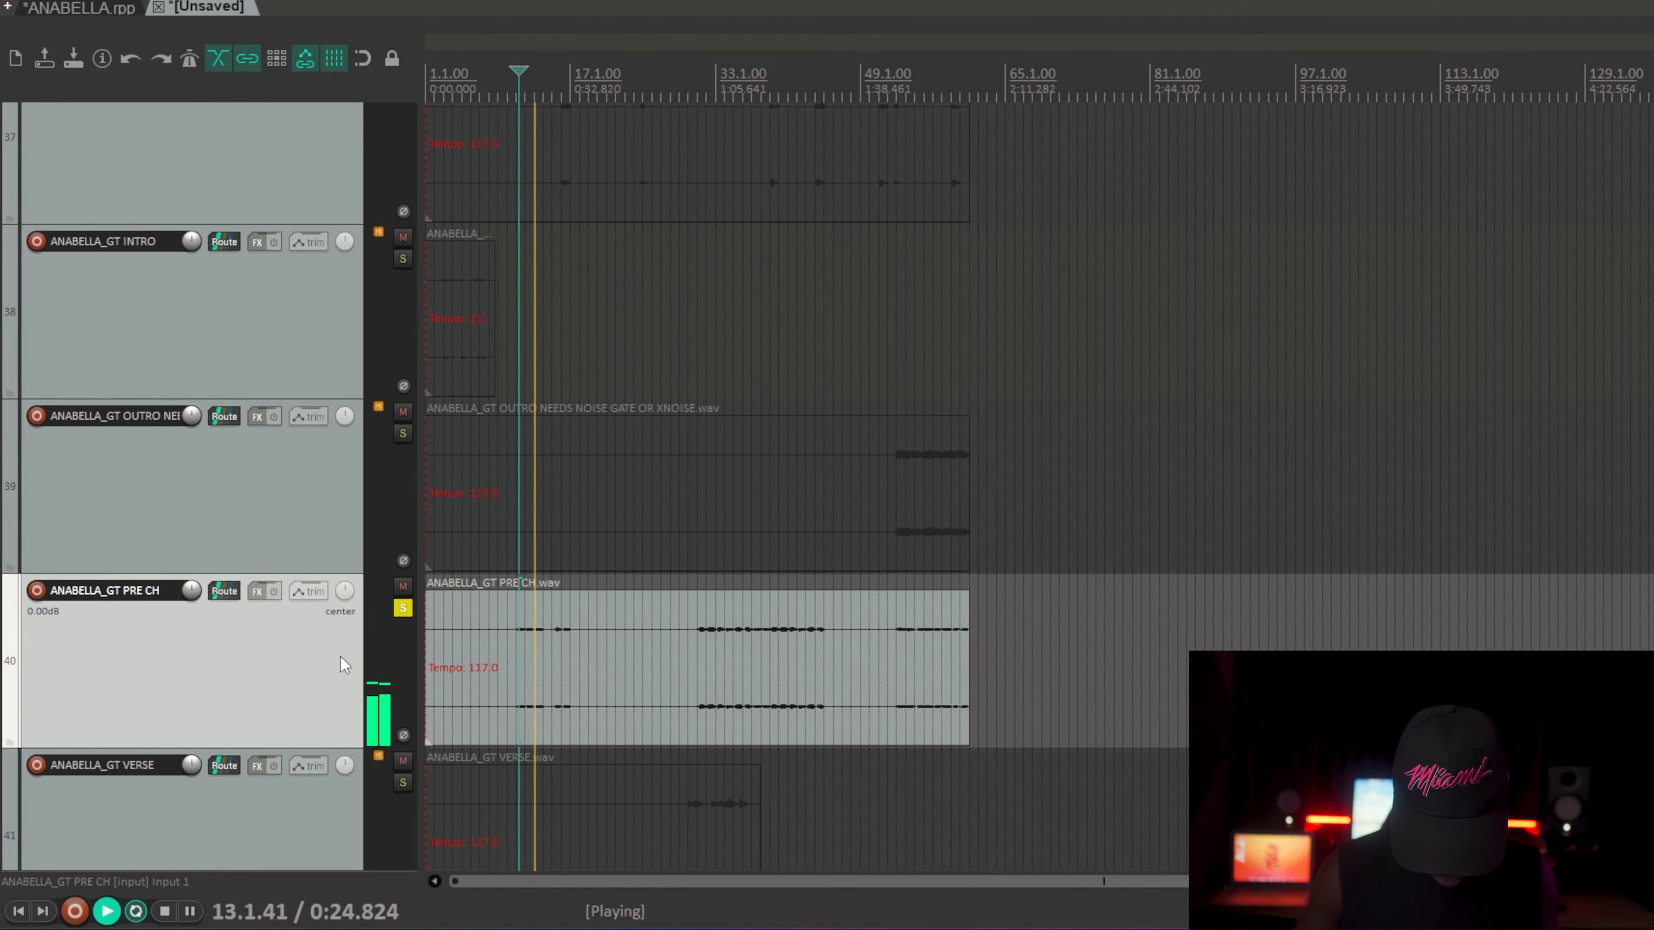
# Step: Move the ANABELLA_GT PRE CH track into the INSTRMT group between PAD and PLUCKS, then stop playback and remove its solo
pyautogui.scroll(3, 340, 657)
pyautogui.scroll(-6, 339, 657)
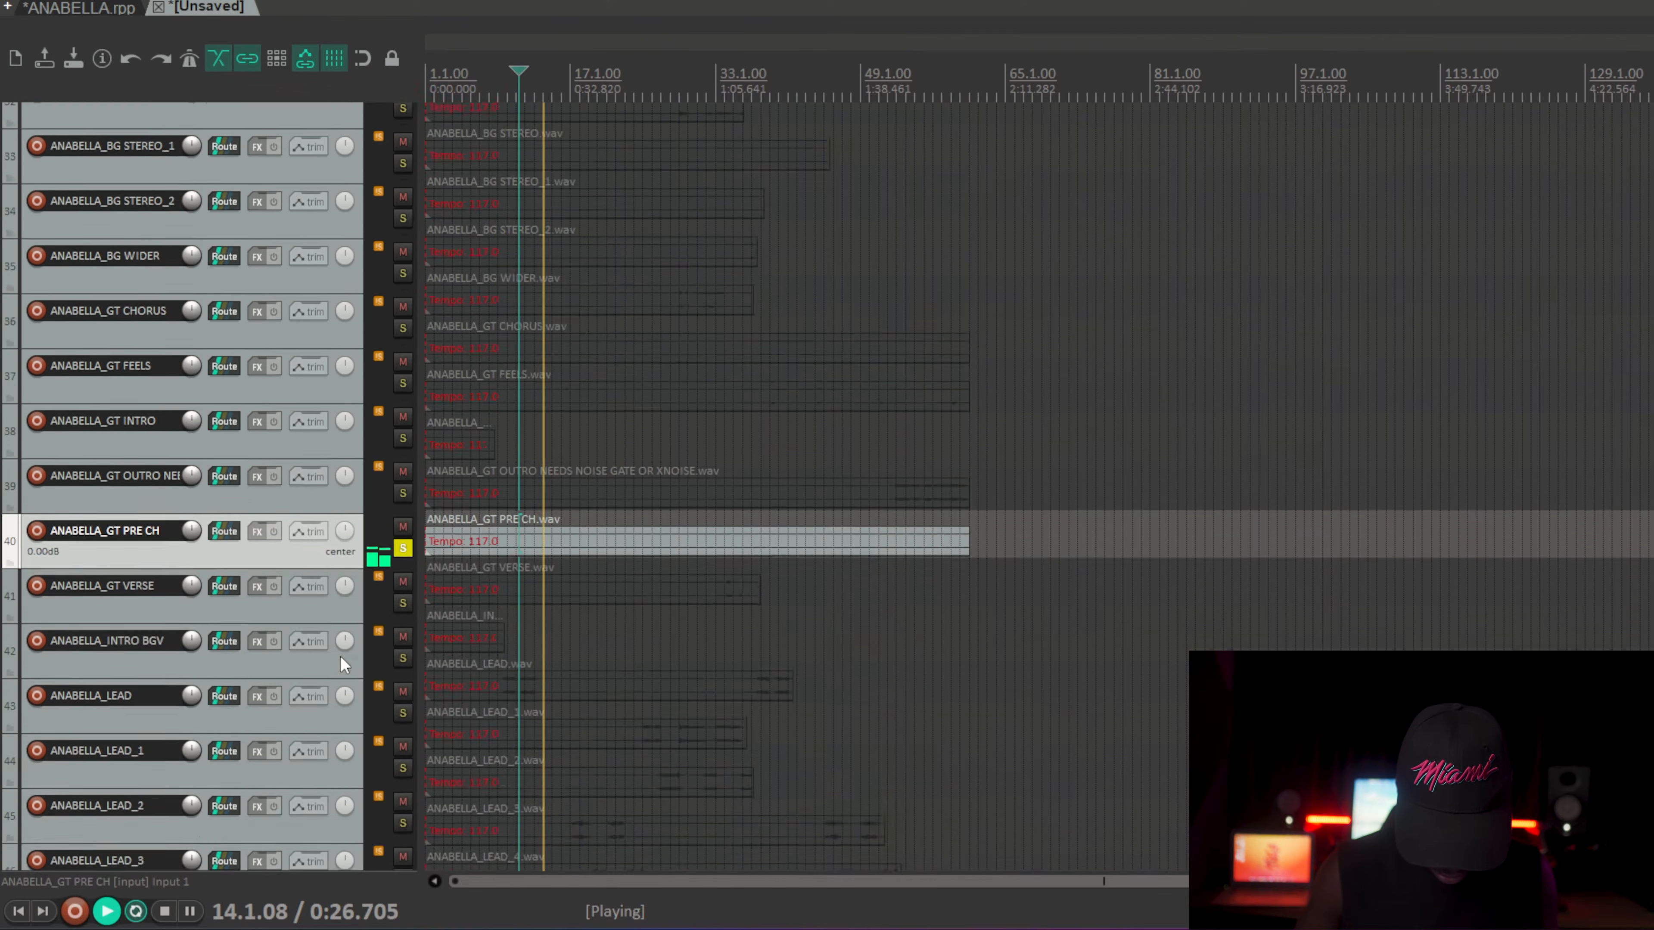
pyautogui.scroll(-3, 339, 657)
pyautogui.moveTo(360, 506); pyautogui.dragTo(320, 259)
pyautogui.click(403, 266)
pyautogui.press('space')
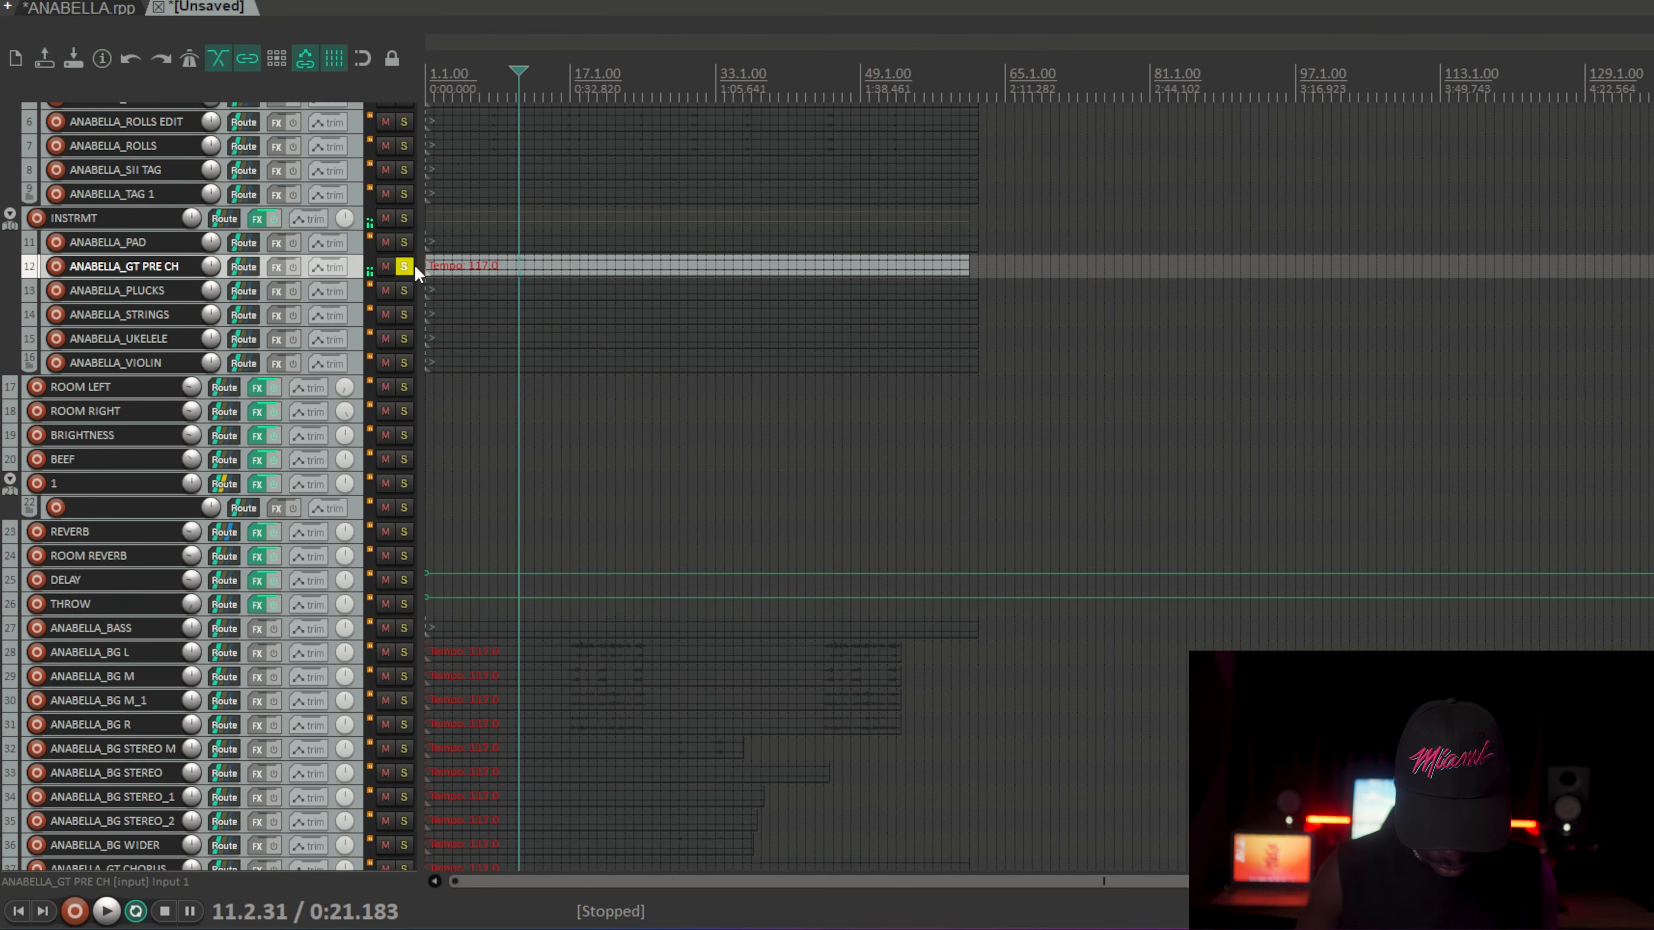
pyautogui.click(406, 267)
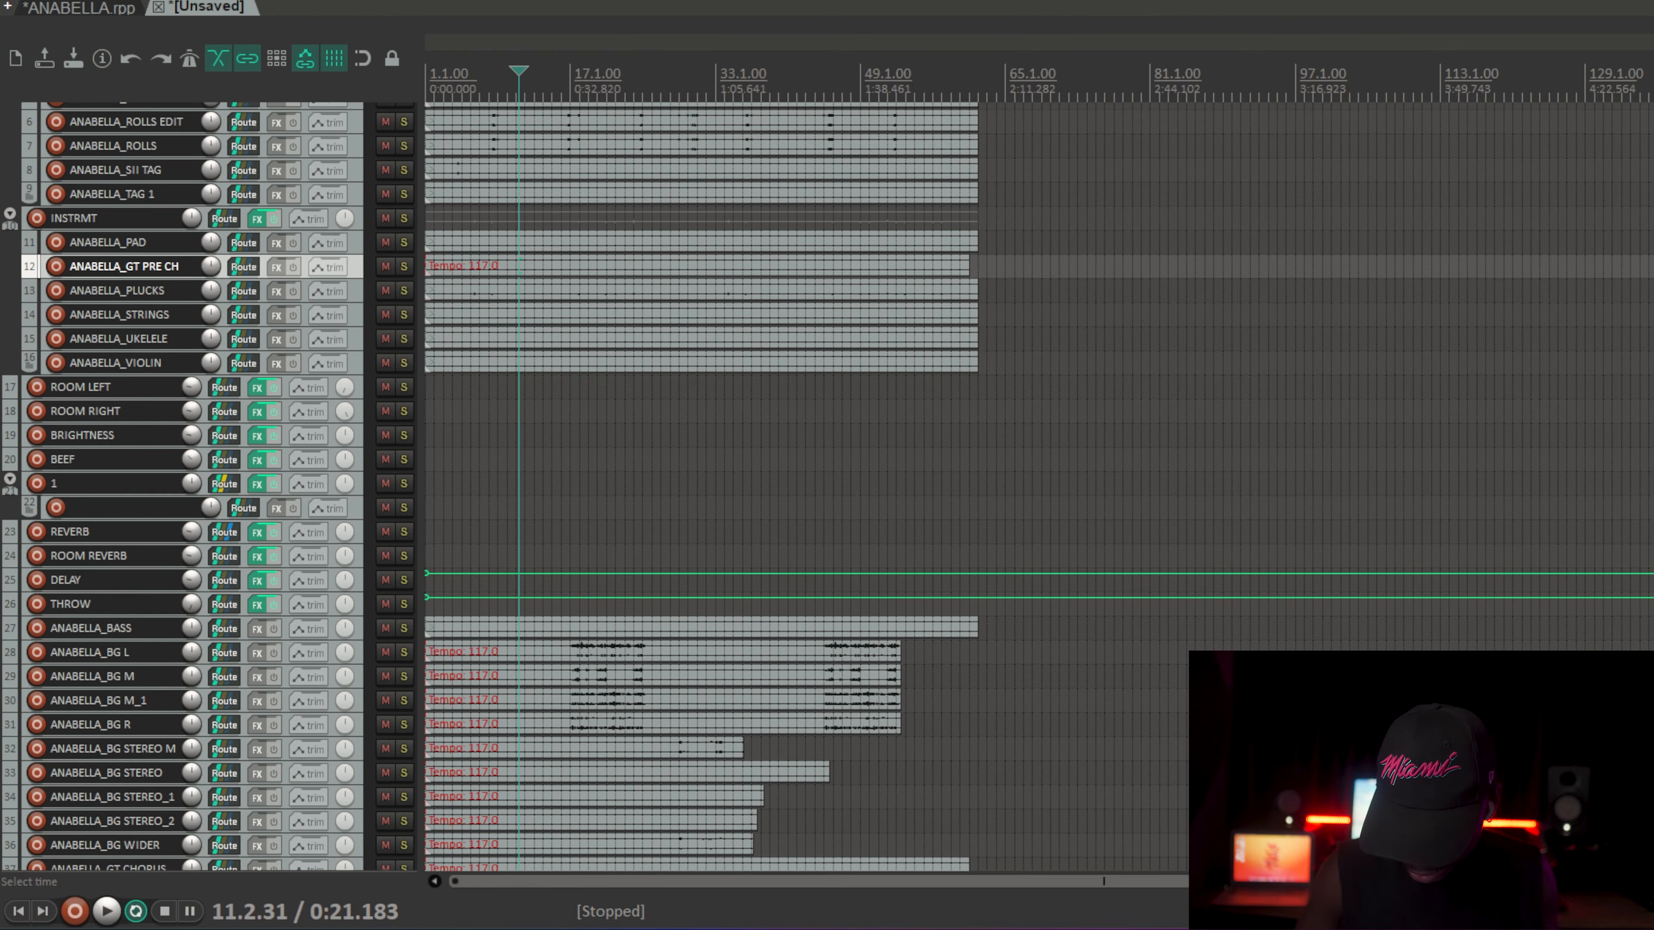
# Step: Solo the ANABELLA_MAIN CHORDS track and play it from the edit cursor to audition the chords
pyautogui.scroll(-8, 717, 456)
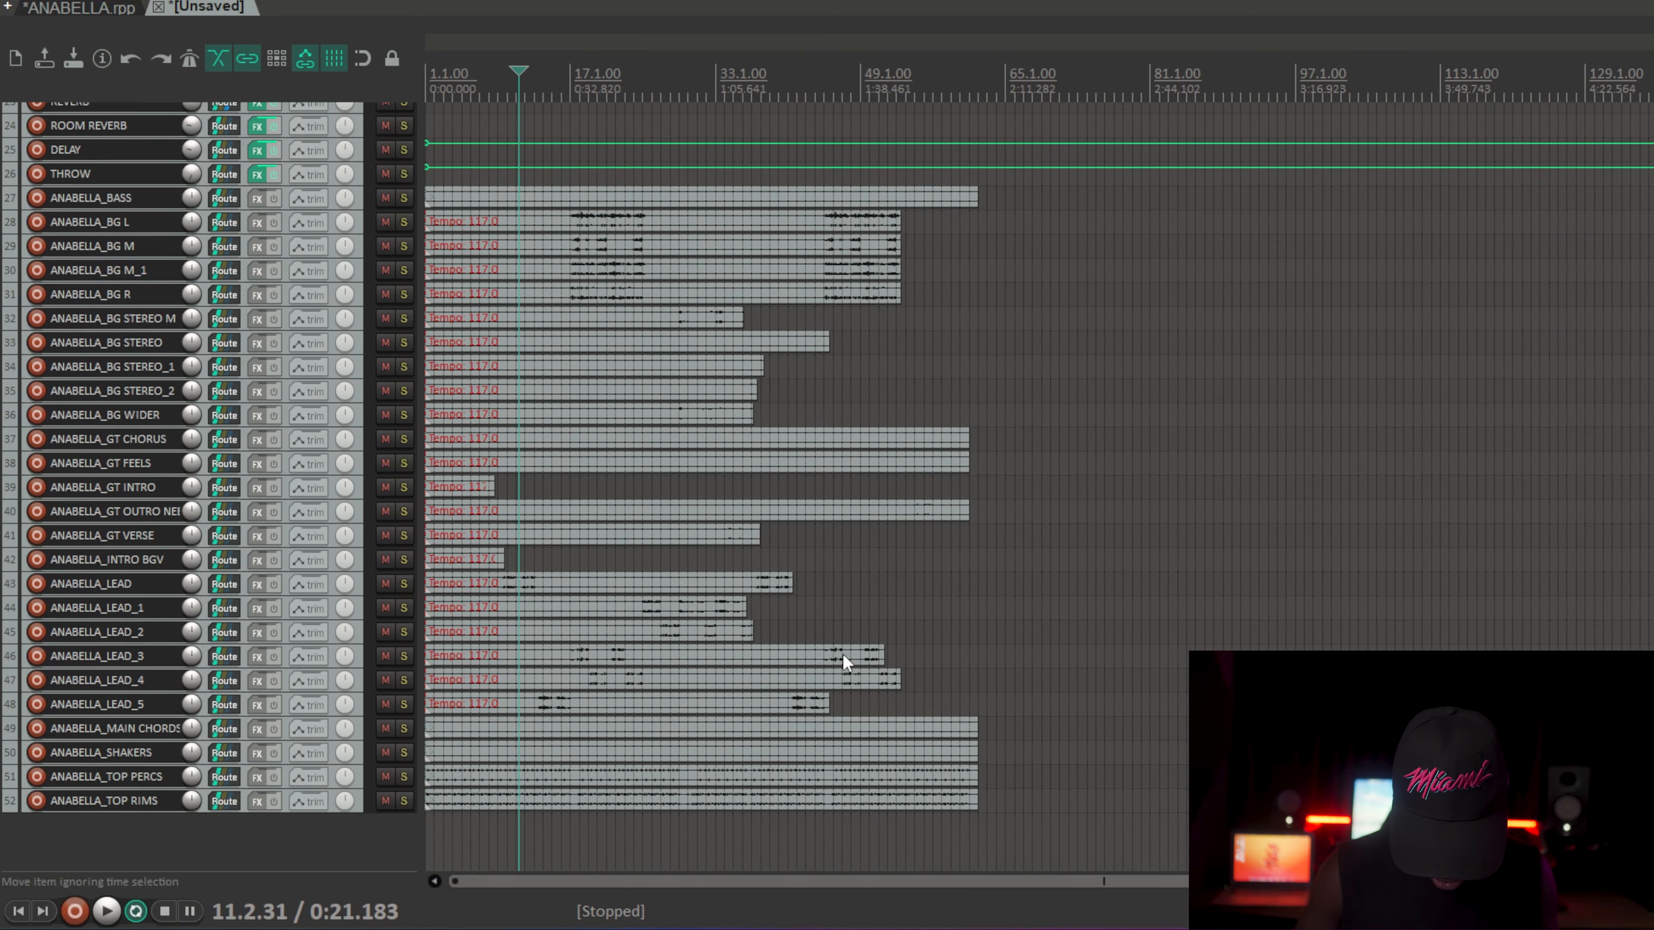
pyautogui.press('`')
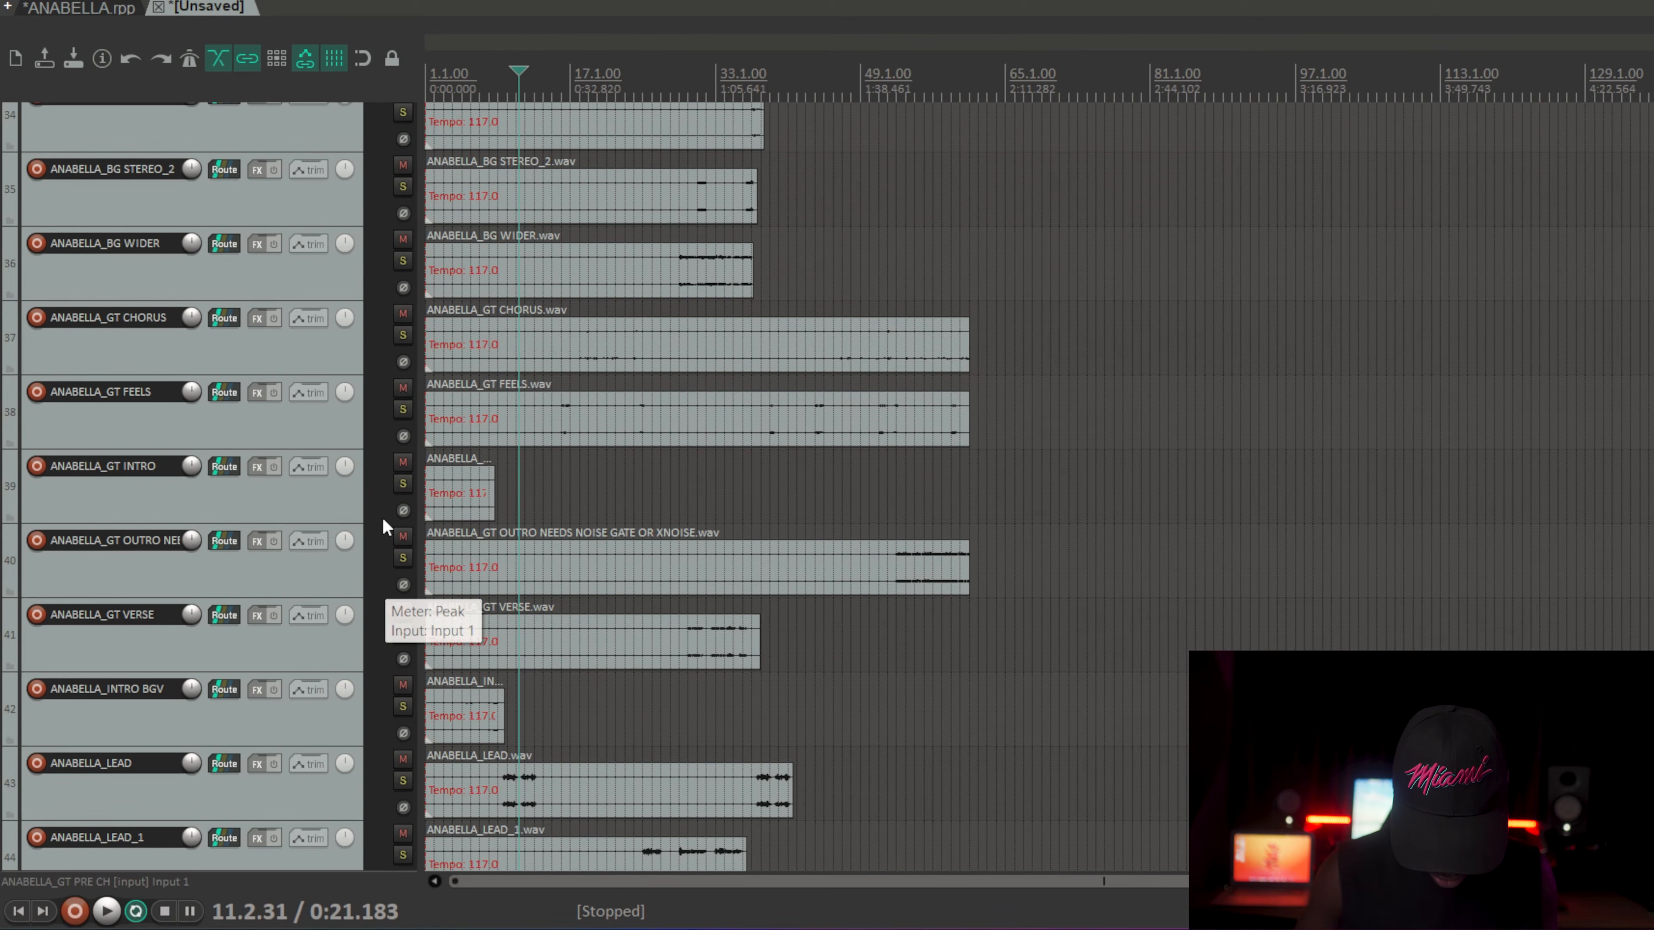
pyautogui.click(356, 432)
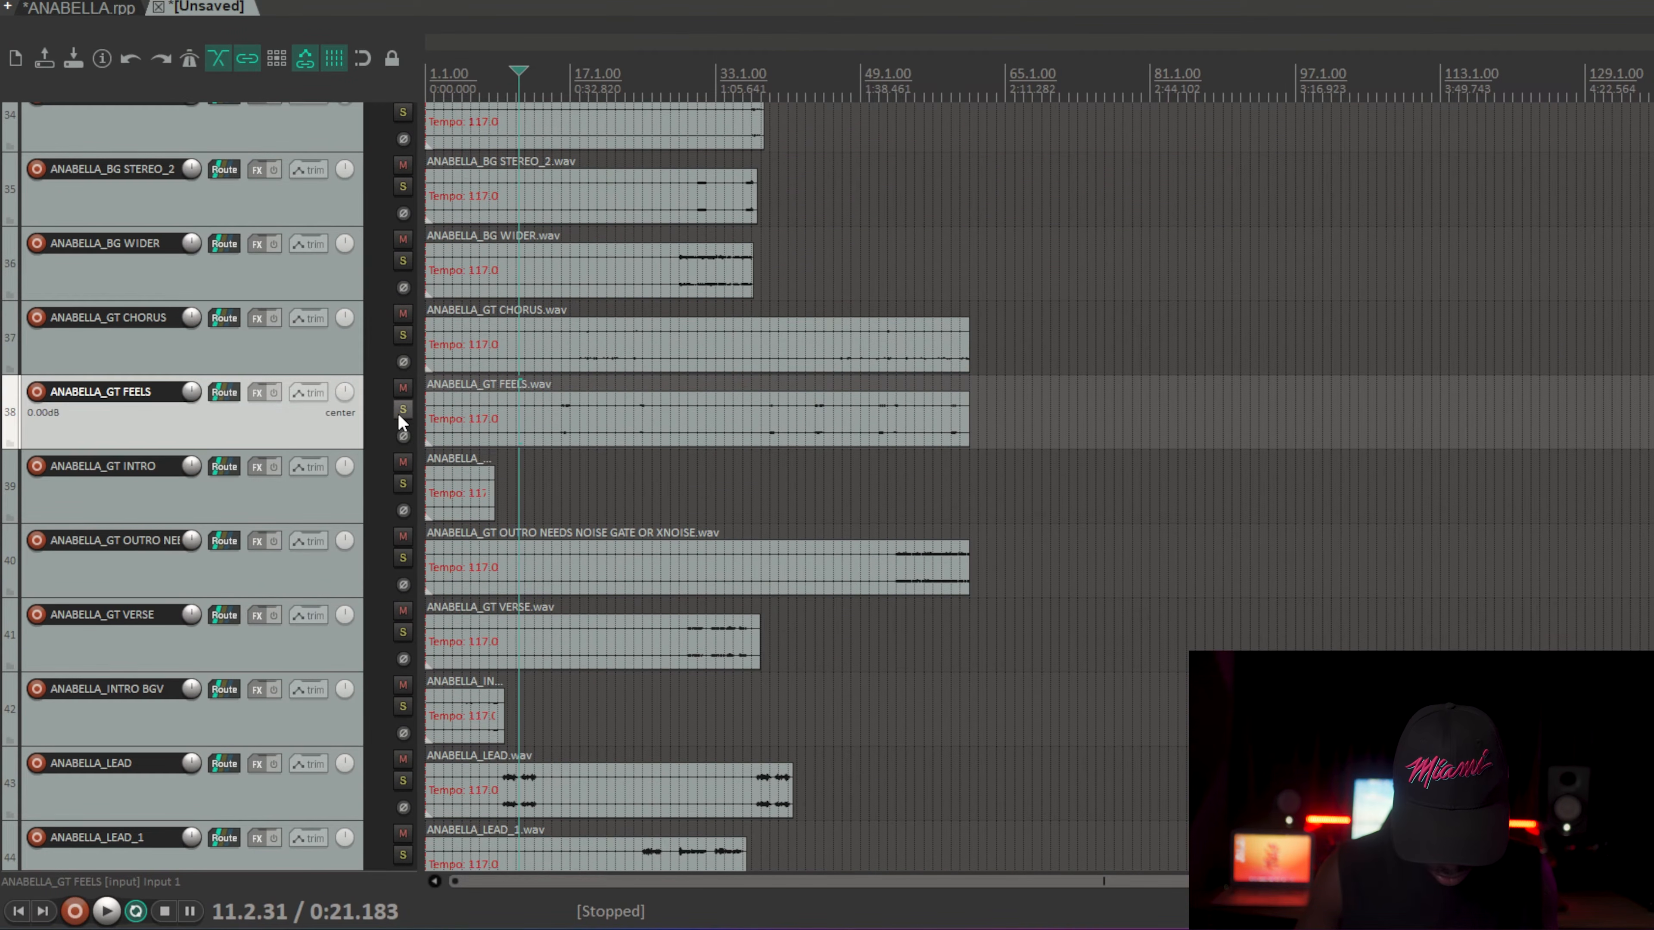
pyautogui.scroll(6, 394, 412)
pyautogui.scroll(-6, 394, 411)
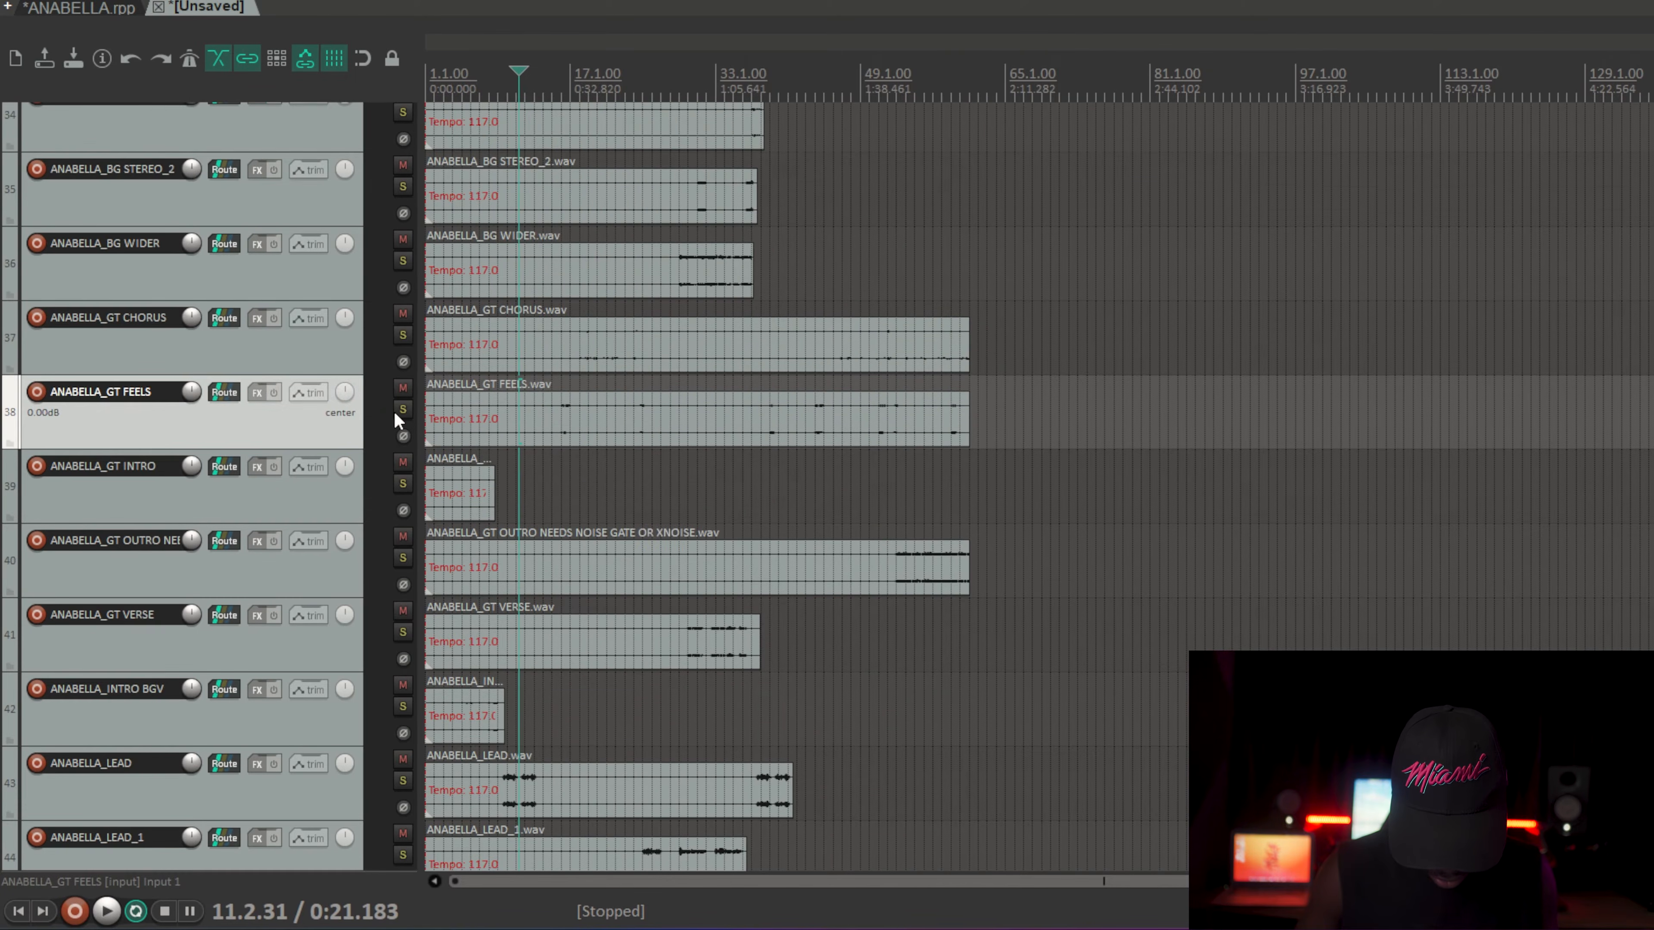
pyautogui.scroll(-8, 396, 420)
pyautogui.click(372, 565)
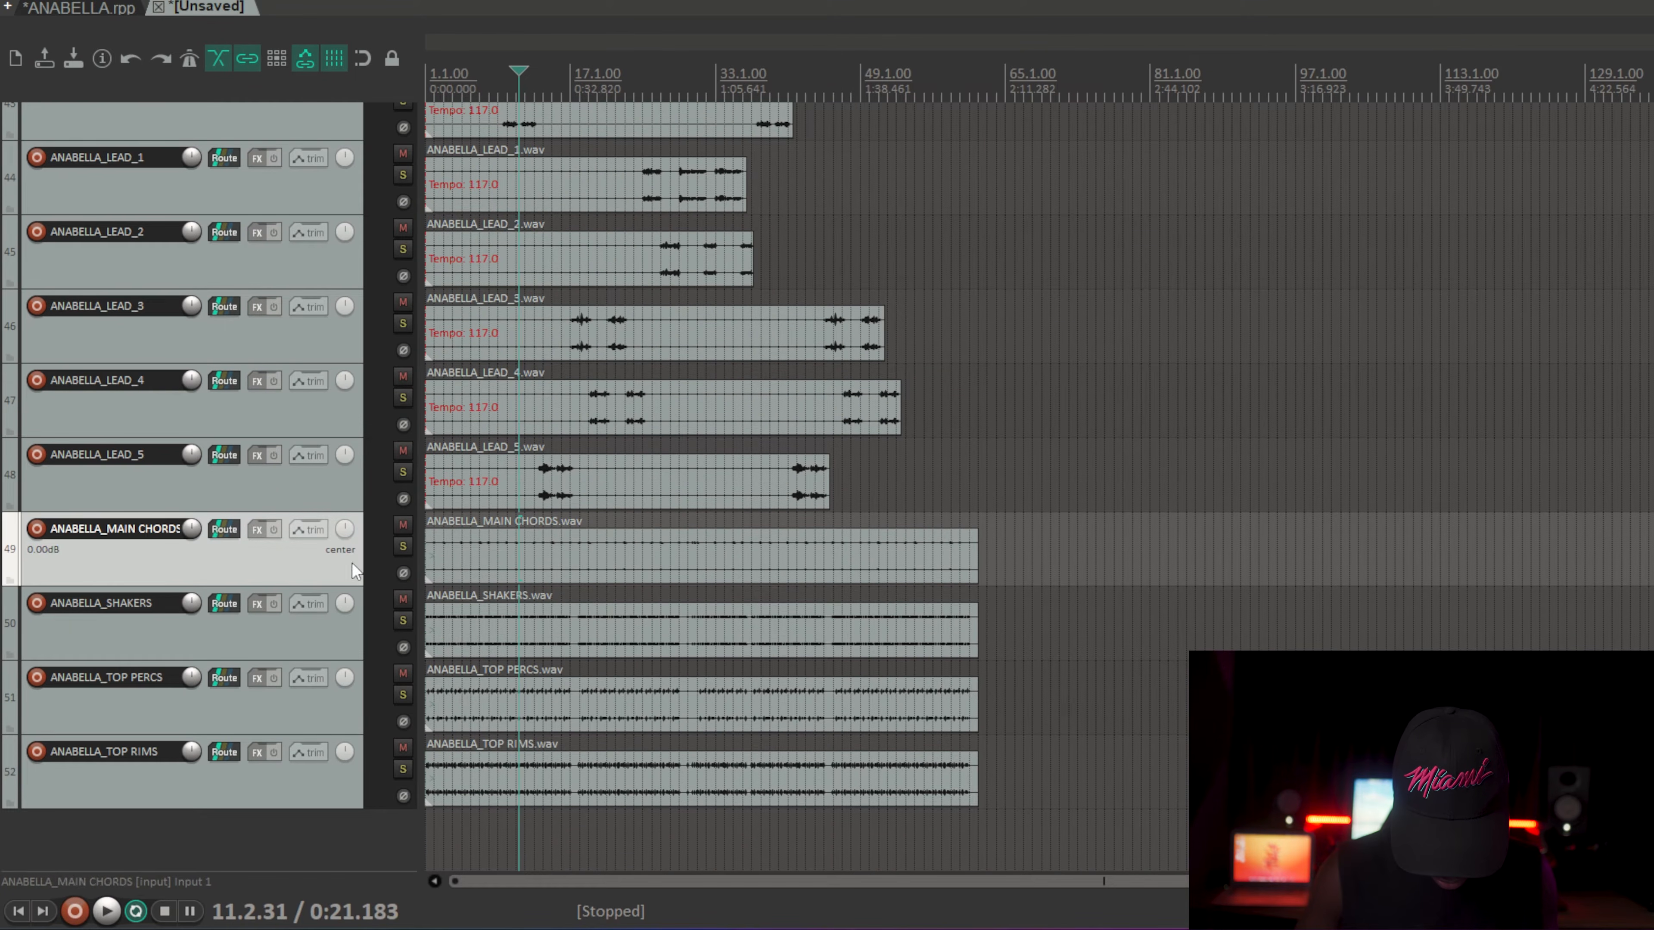
pyautogui.click(403, 546)
pyautogui.press('space')
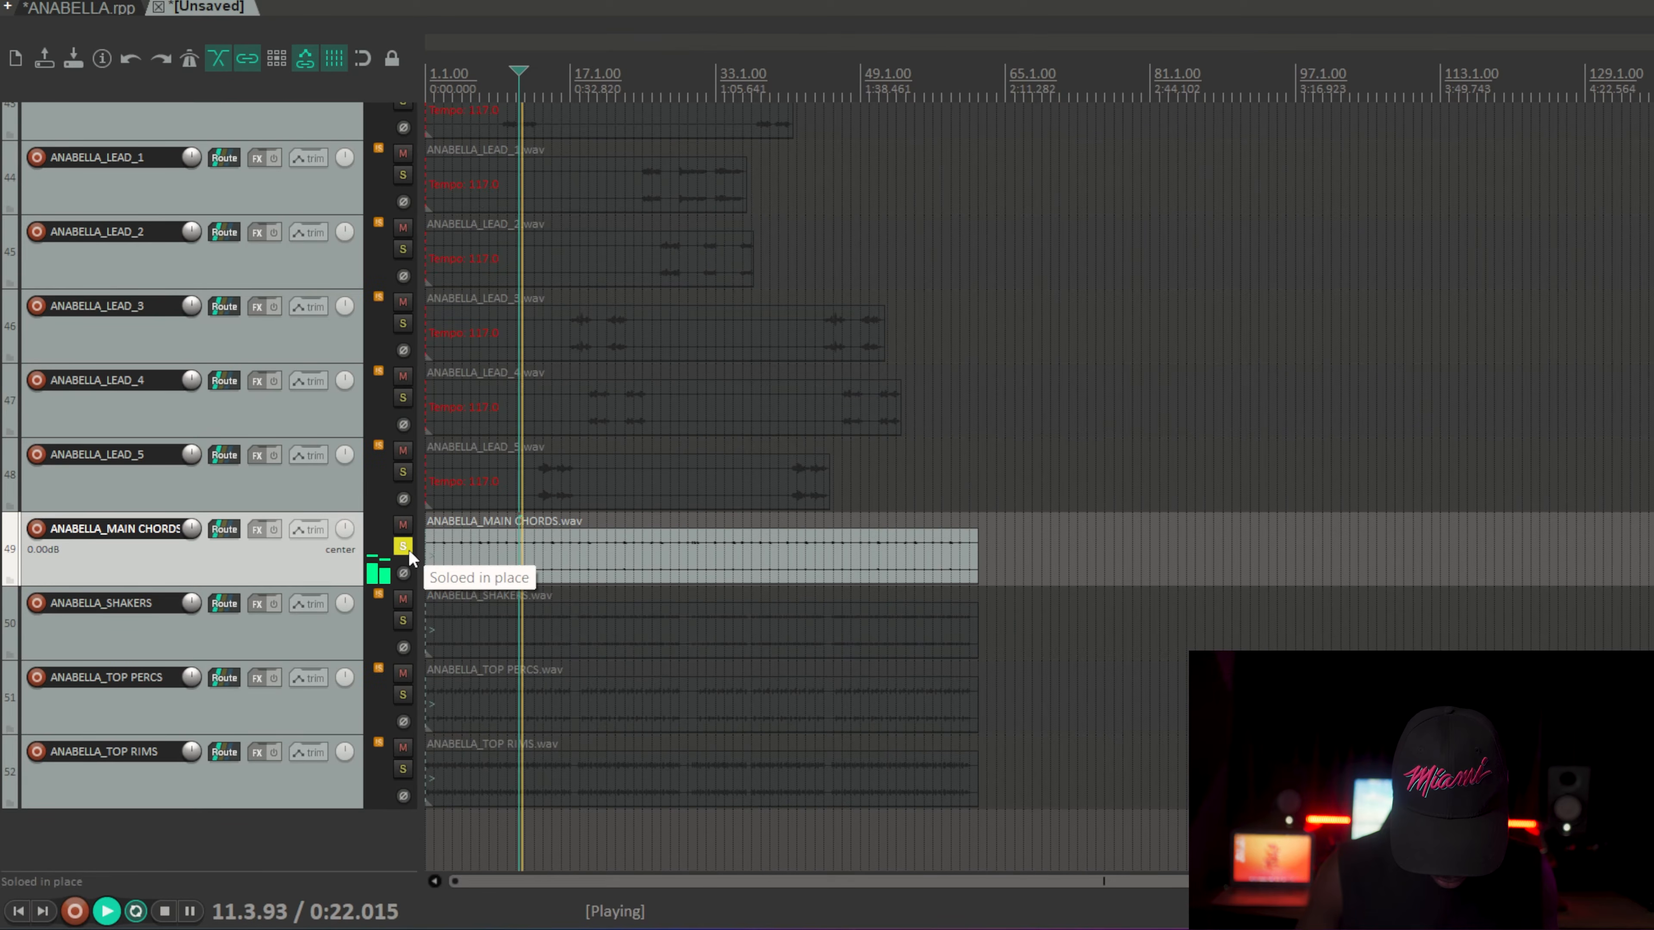
# Step: Move the ANABELLA_MAIN CHORDS track into the INSTRMT group above ANABELLA_PAD, then stop playback and remove its solo
pyautogui.scroll(-5, 363, 550)
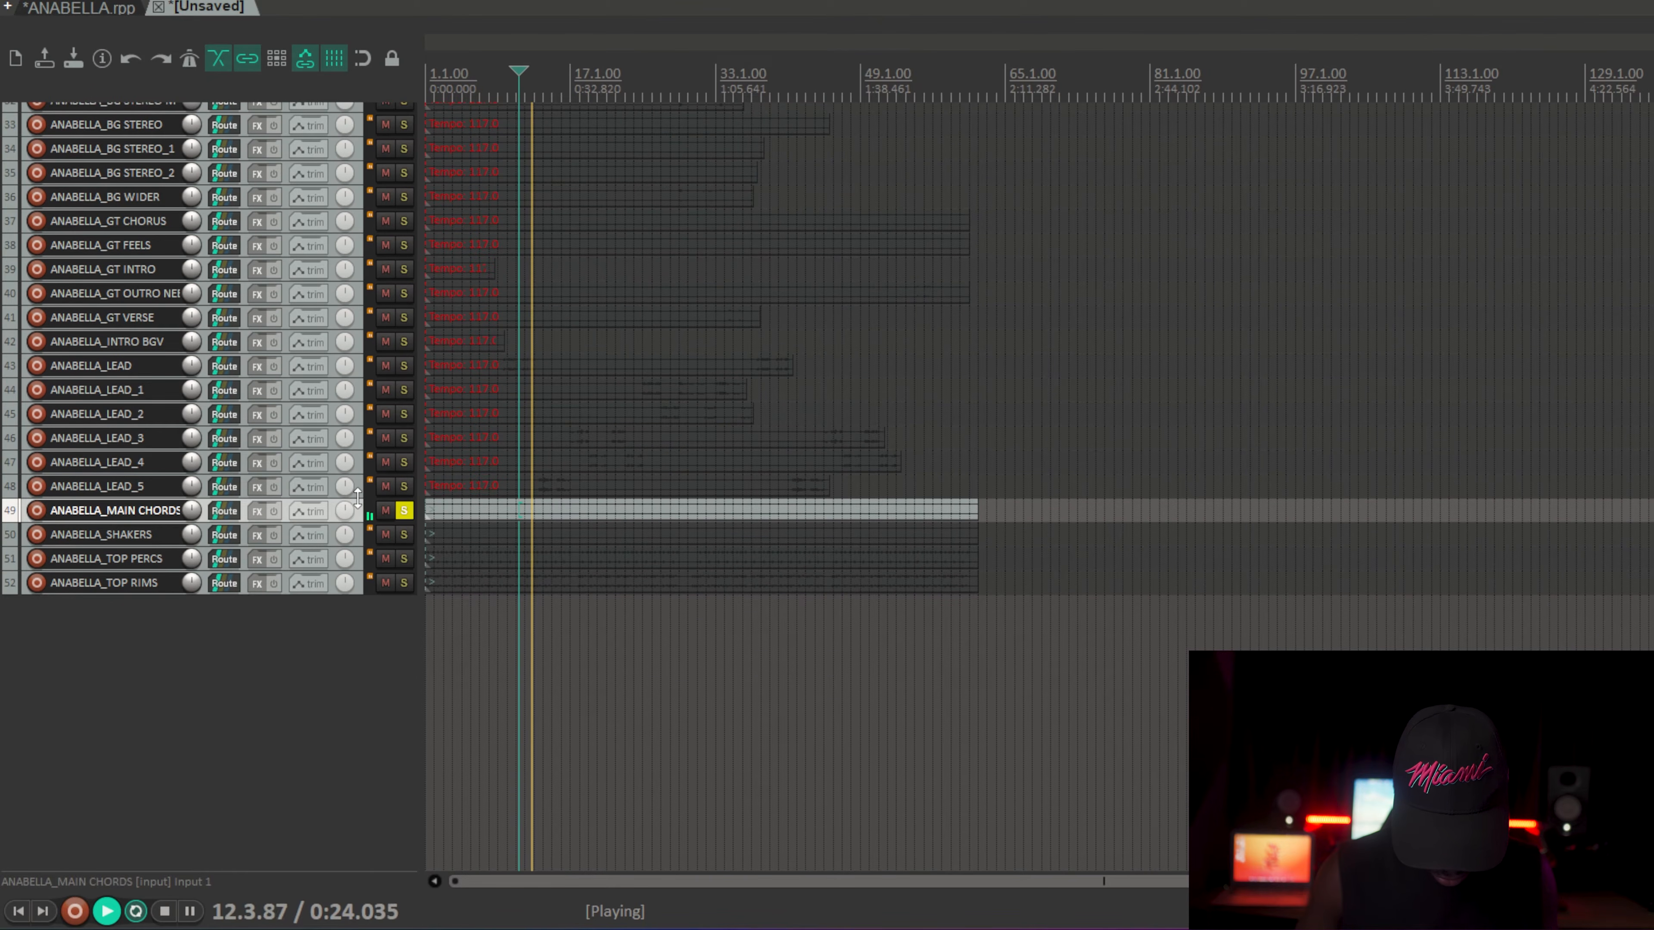
pyautogui.scroll(4, 328, 95)
pyautogui.scroll(12, 328, 88)
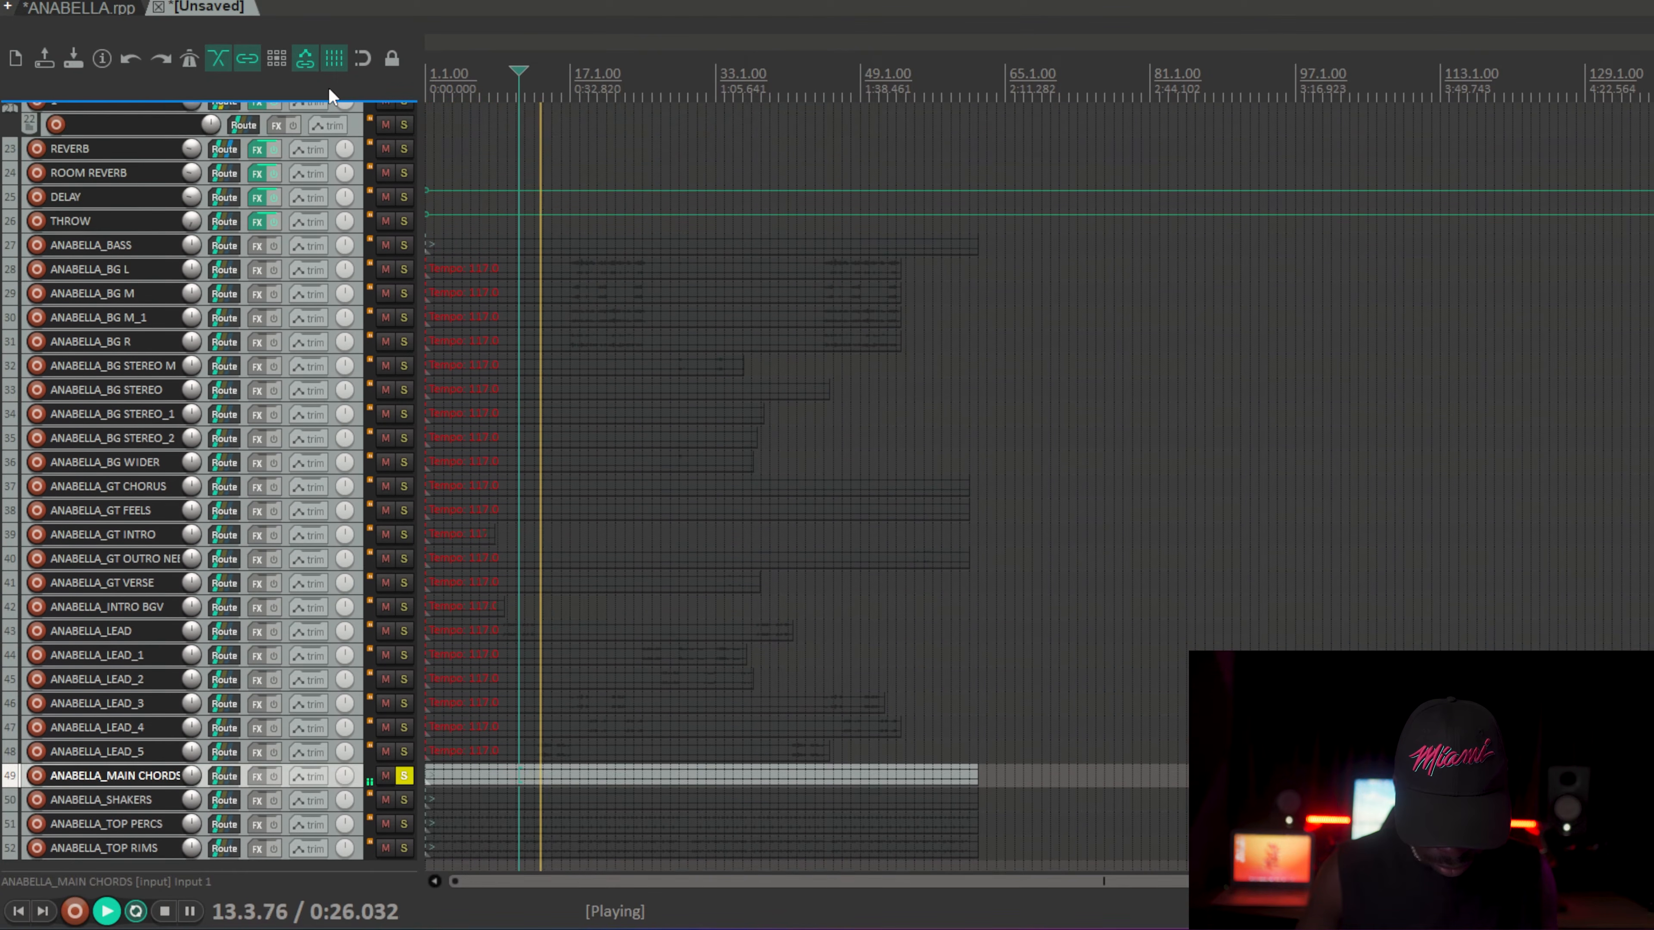
pyautogui.moveTo(301, 66); pyautogui.dragTo(306, 210)
pyautogui.press('space')
pyautogui.click(403, 222)
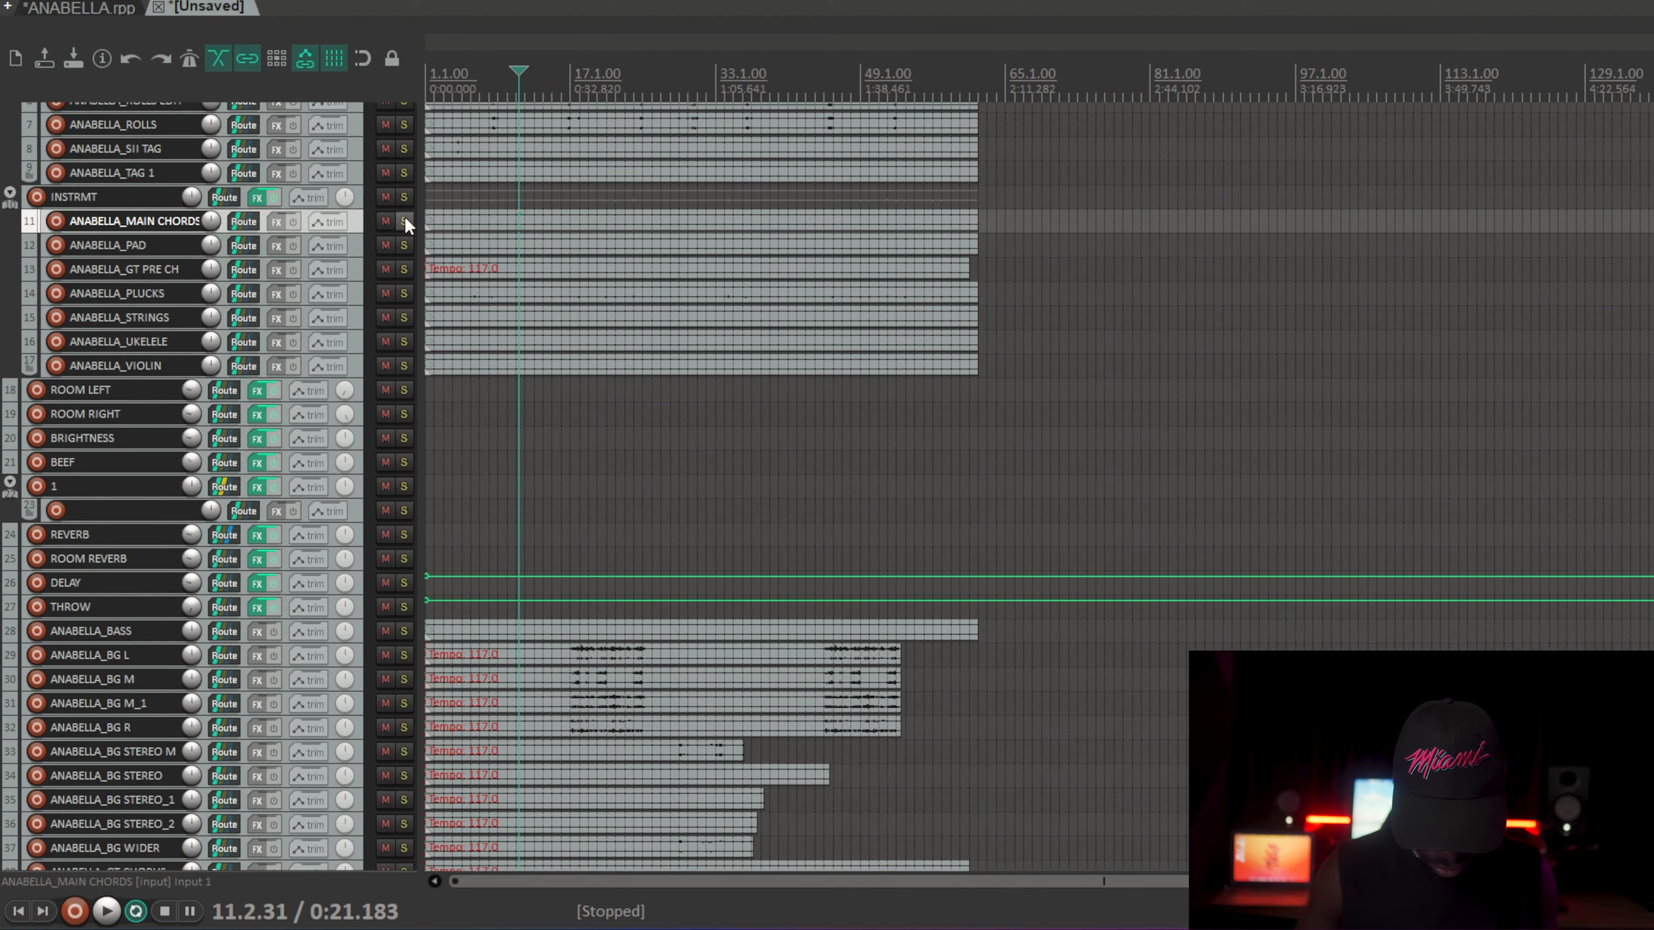
# Step: Solo the ANABELLA_GT FEELS track and audition it from its first audible part at about bar 16
pyautogui.scroll(-8, 381, 525)
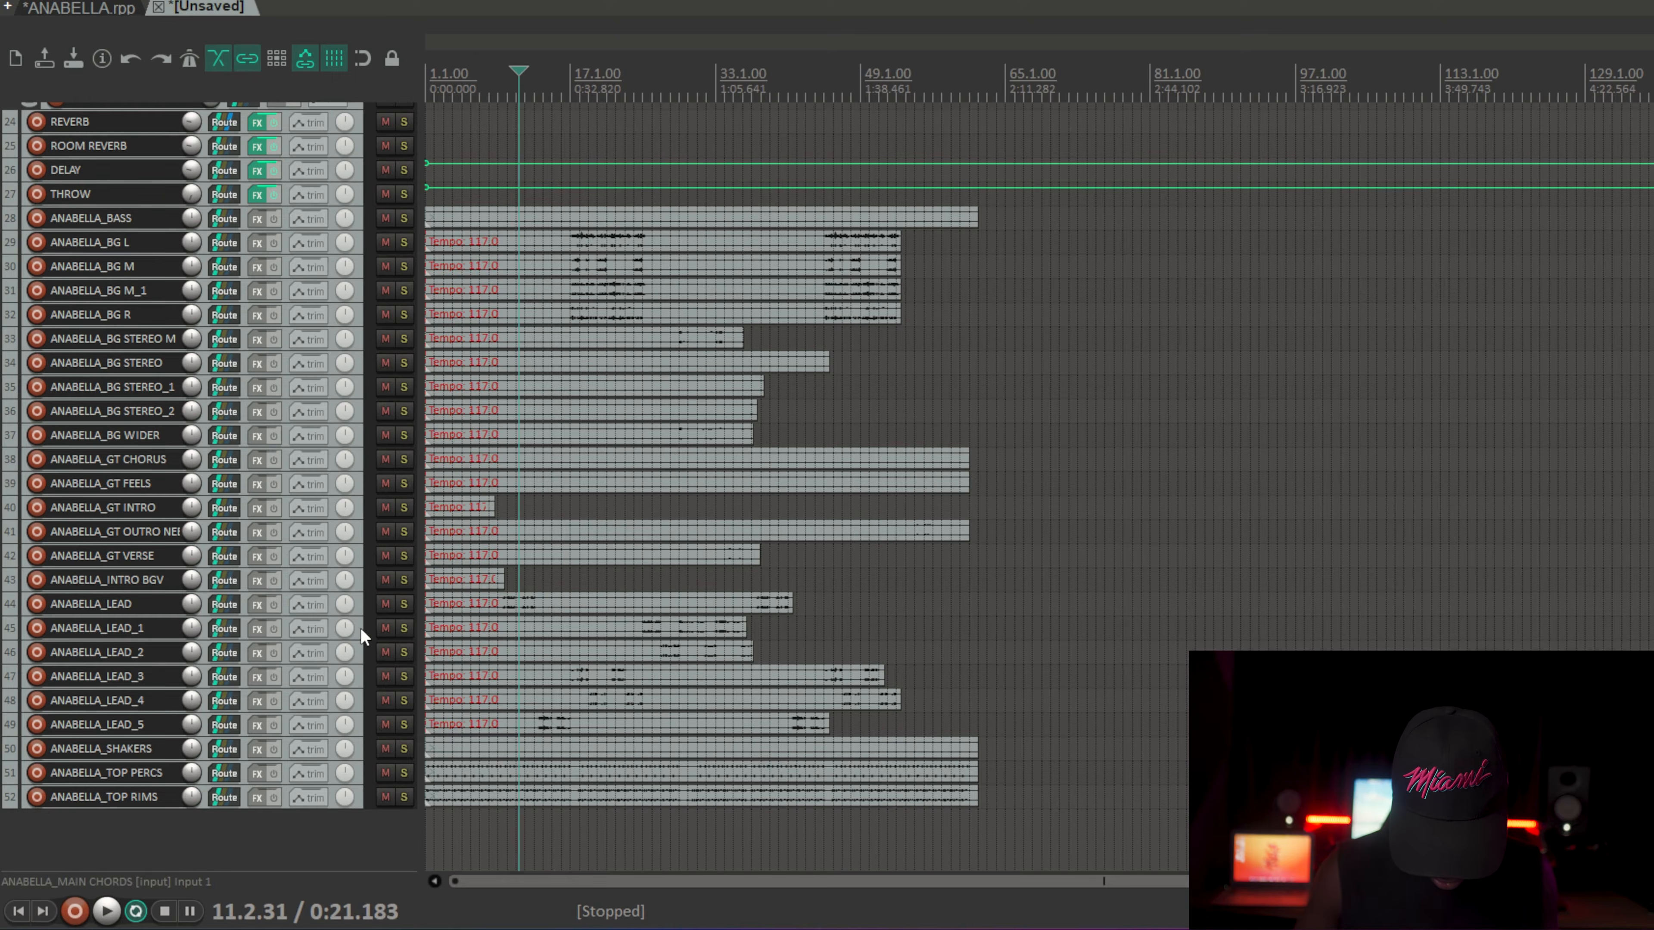
pyautogui.scroll(5, 360, 627)
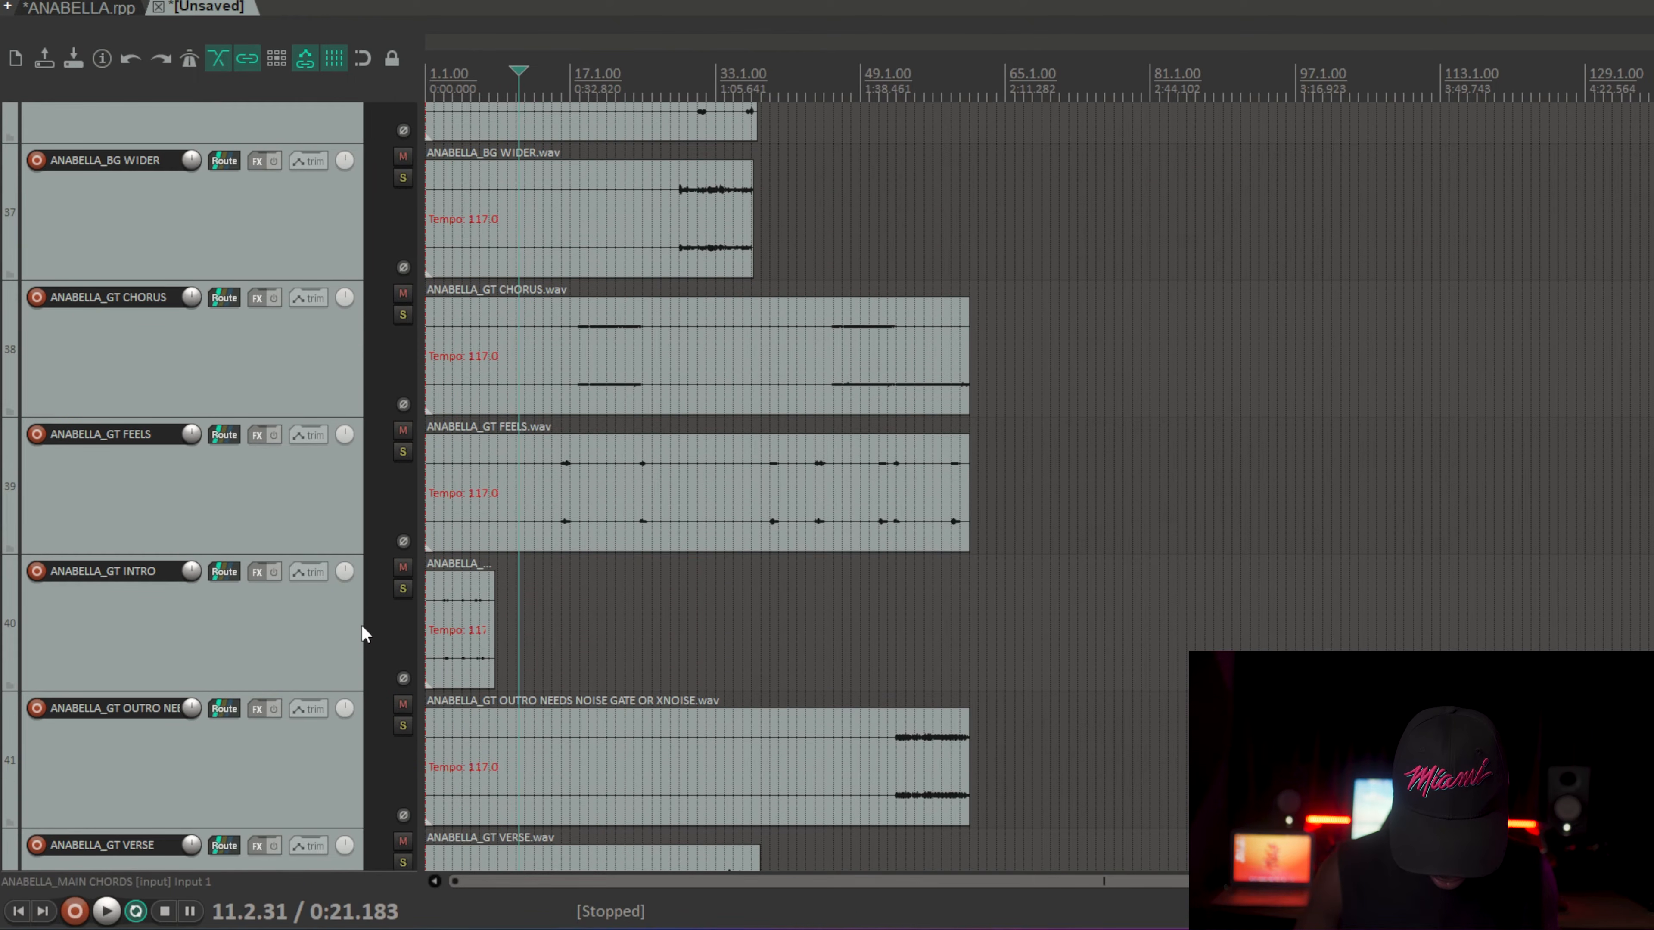
pyautogui.click(317, 473)
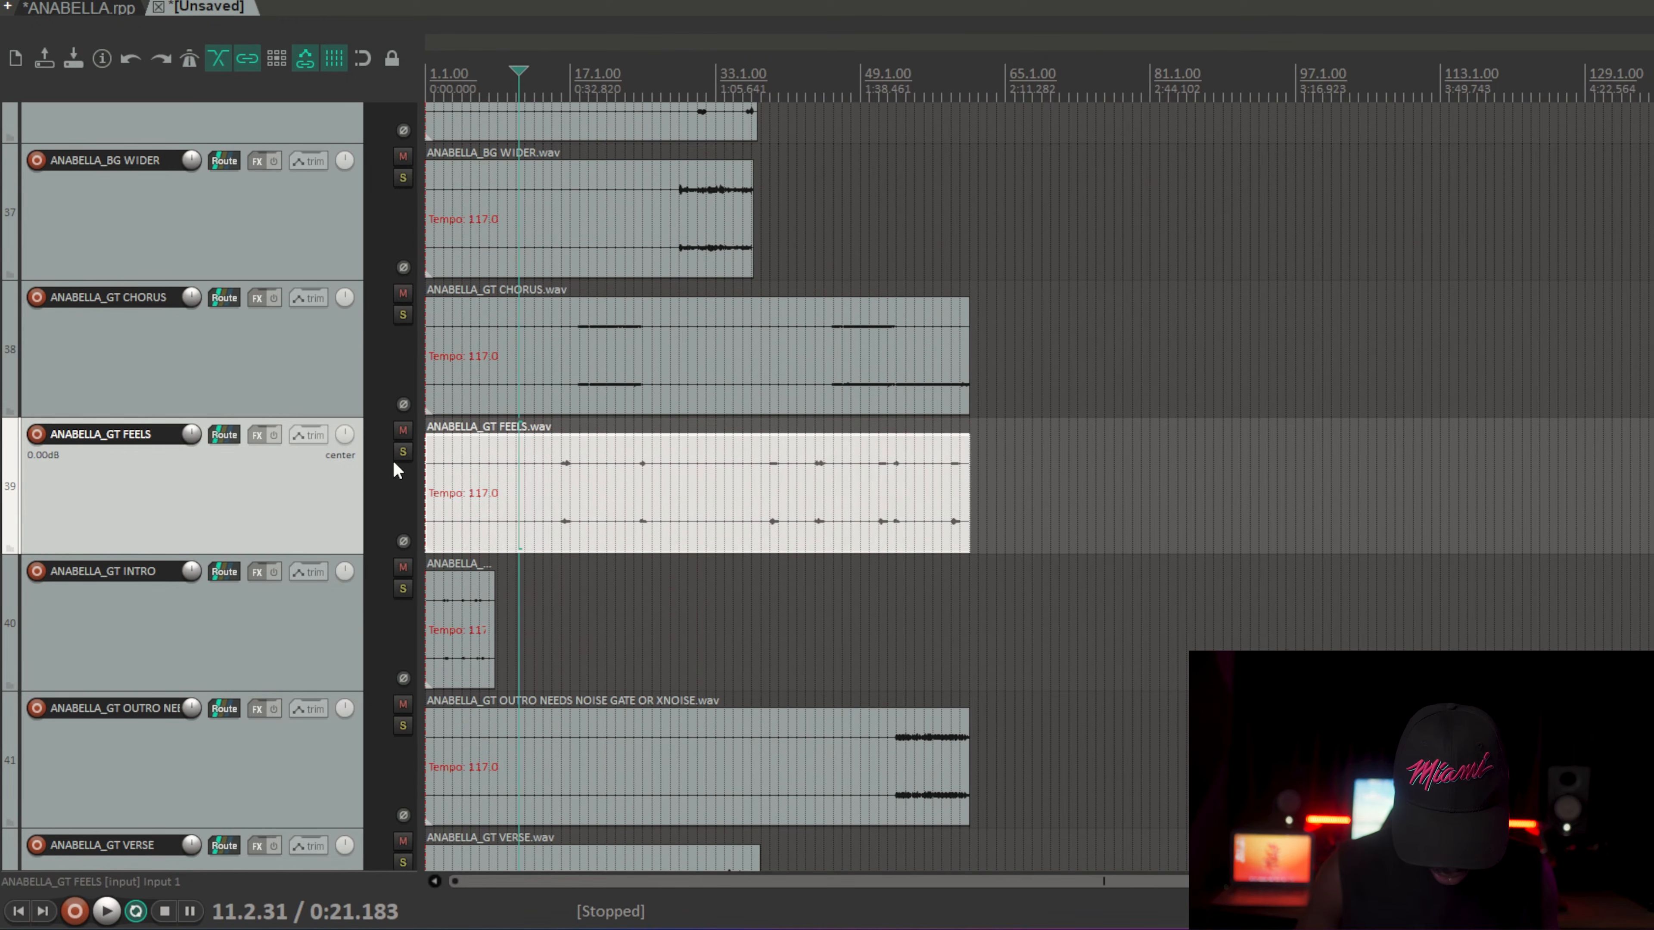
pyautogui.click(402, 451)
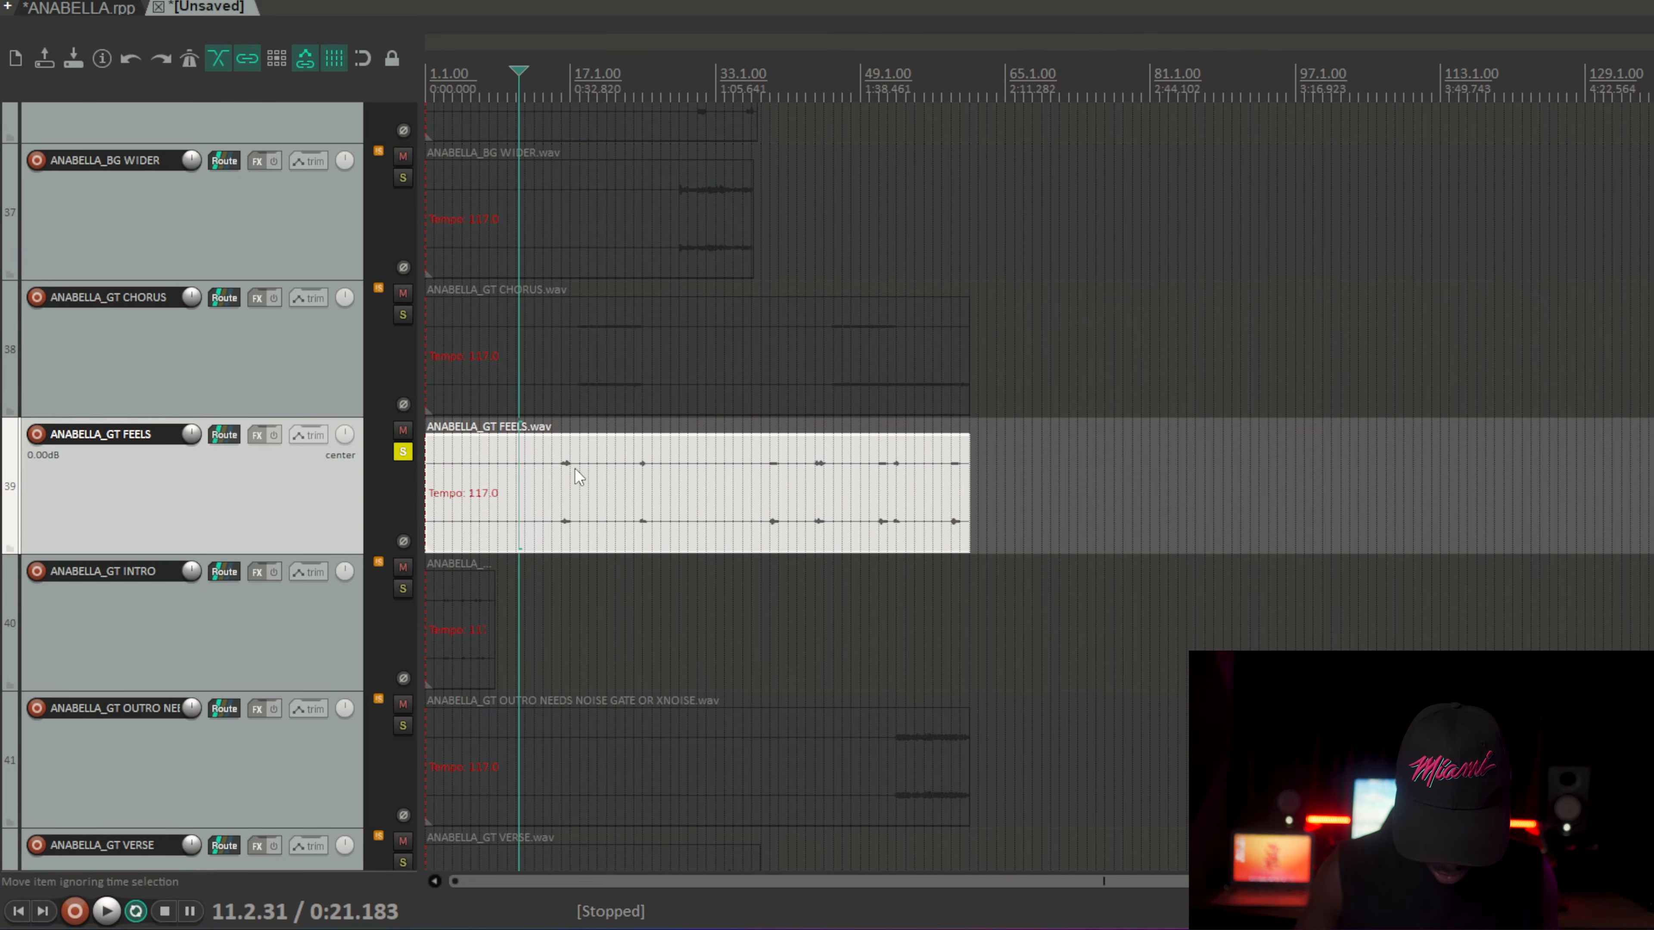
pyautogui.click(562, 473)
pyautogui.click(561, 473)
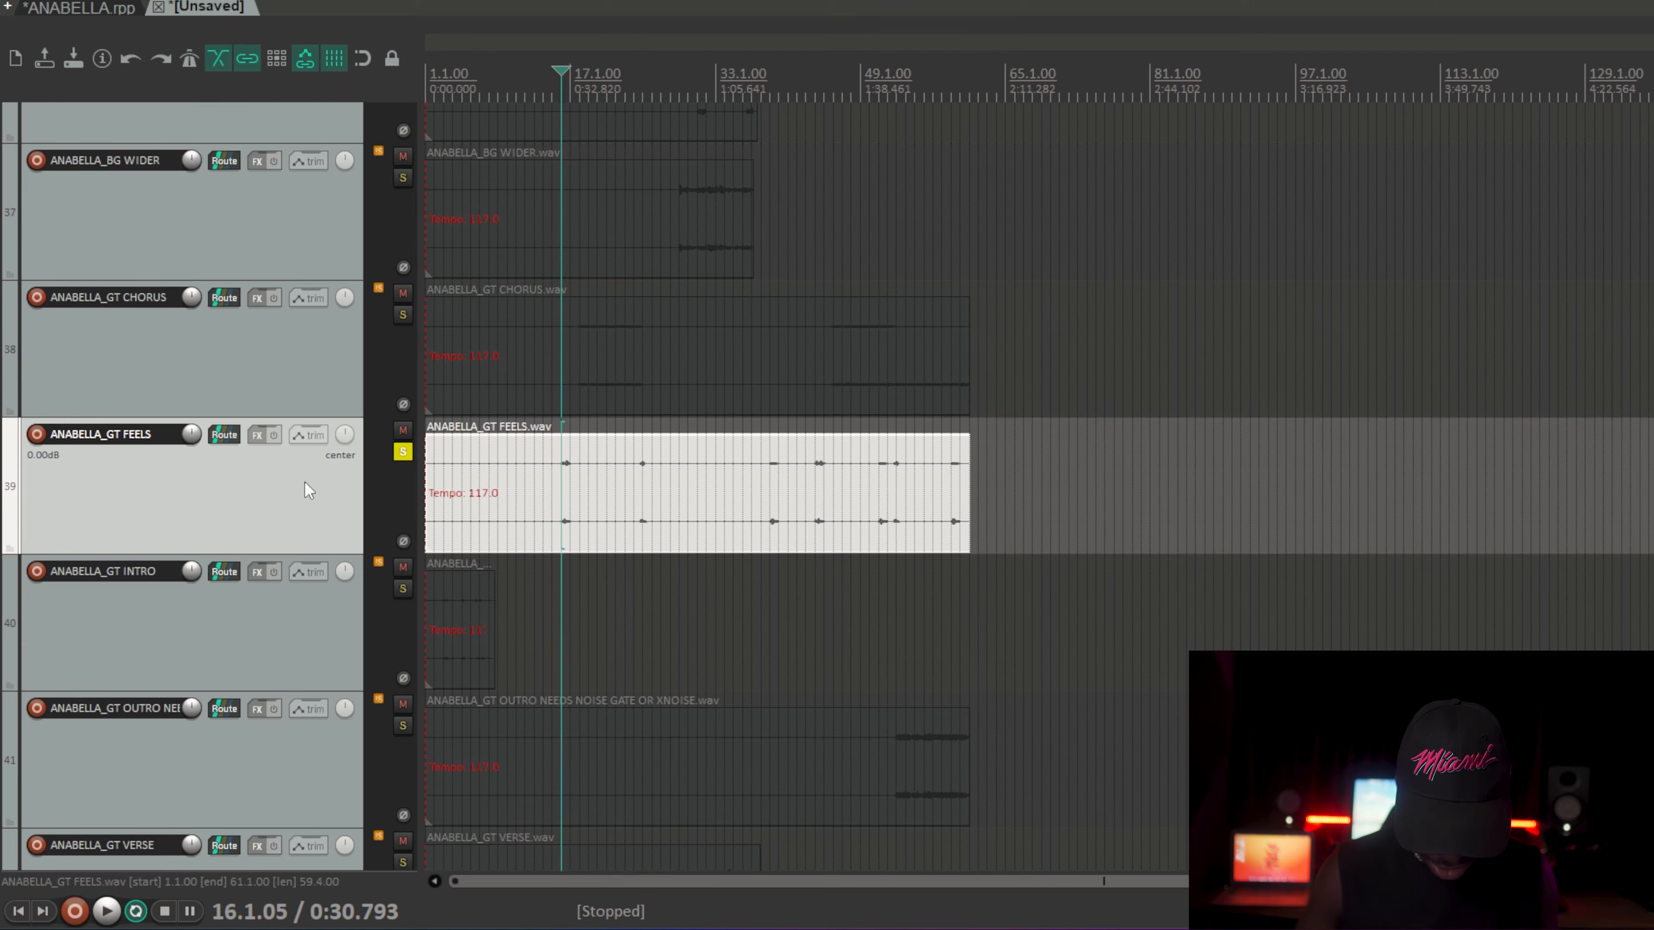
pyautogui.press('space')
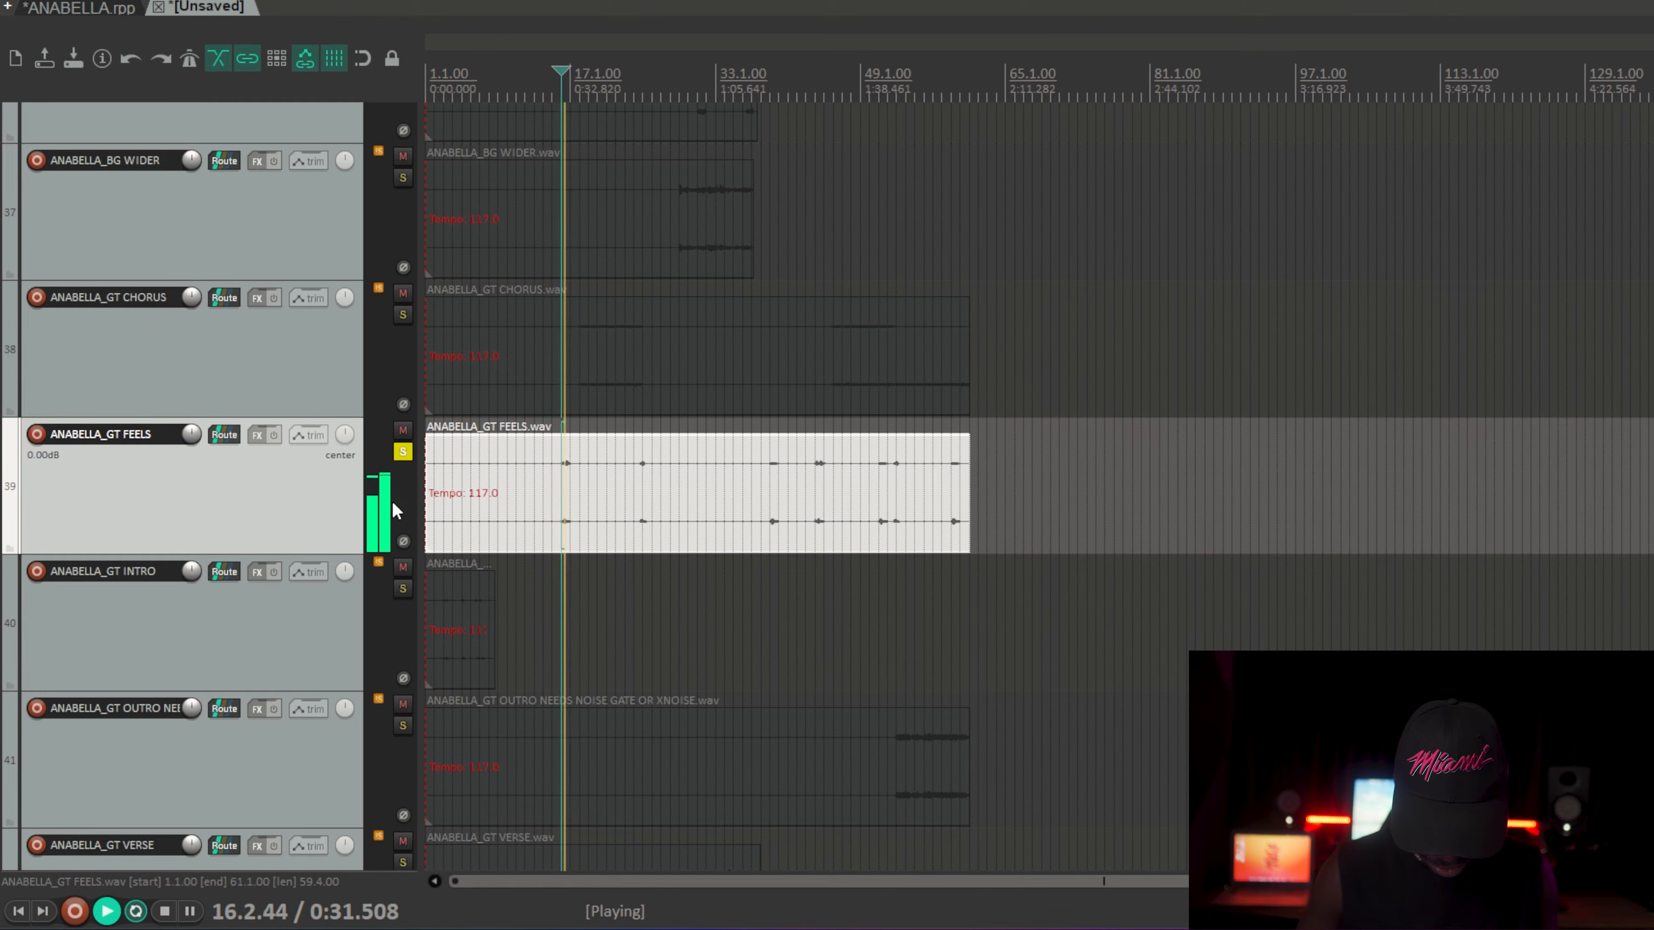
# Step: Stop playback, move the ANABELLA_GT FEELS track into the INSTRMT group above ANABELLA_MAIN CHORDS, and remove its solo
pyautogui.press('space')
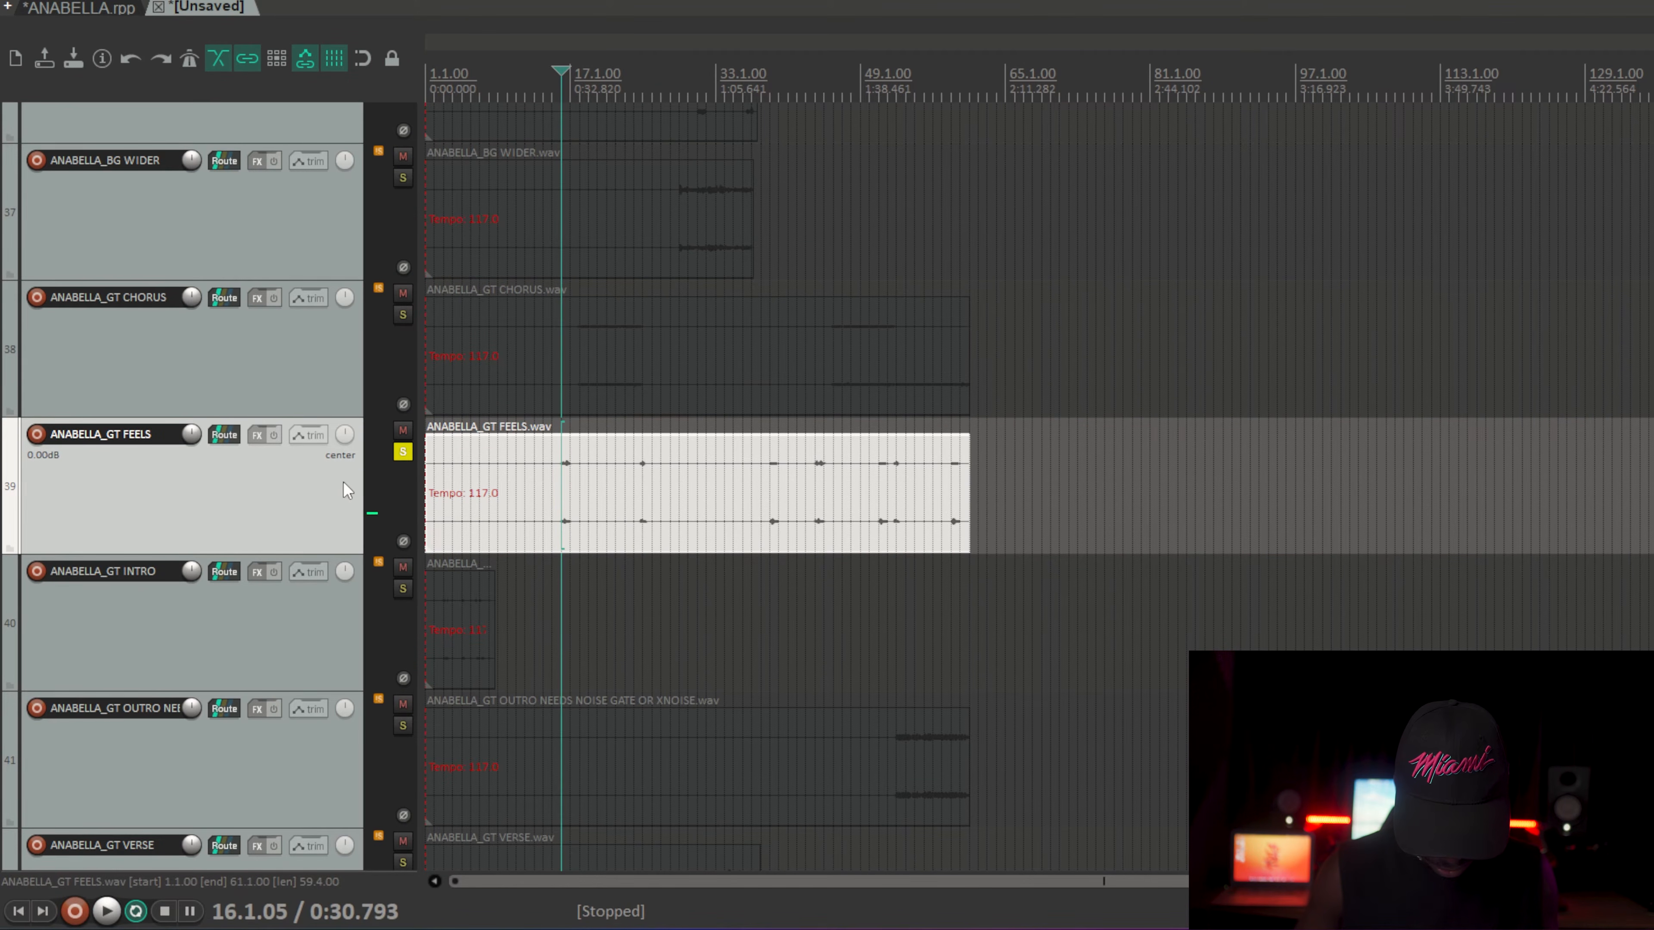
pyautogui.scroll(5, 344, 481)
pyautogui.scroll(-10, 343, 482)
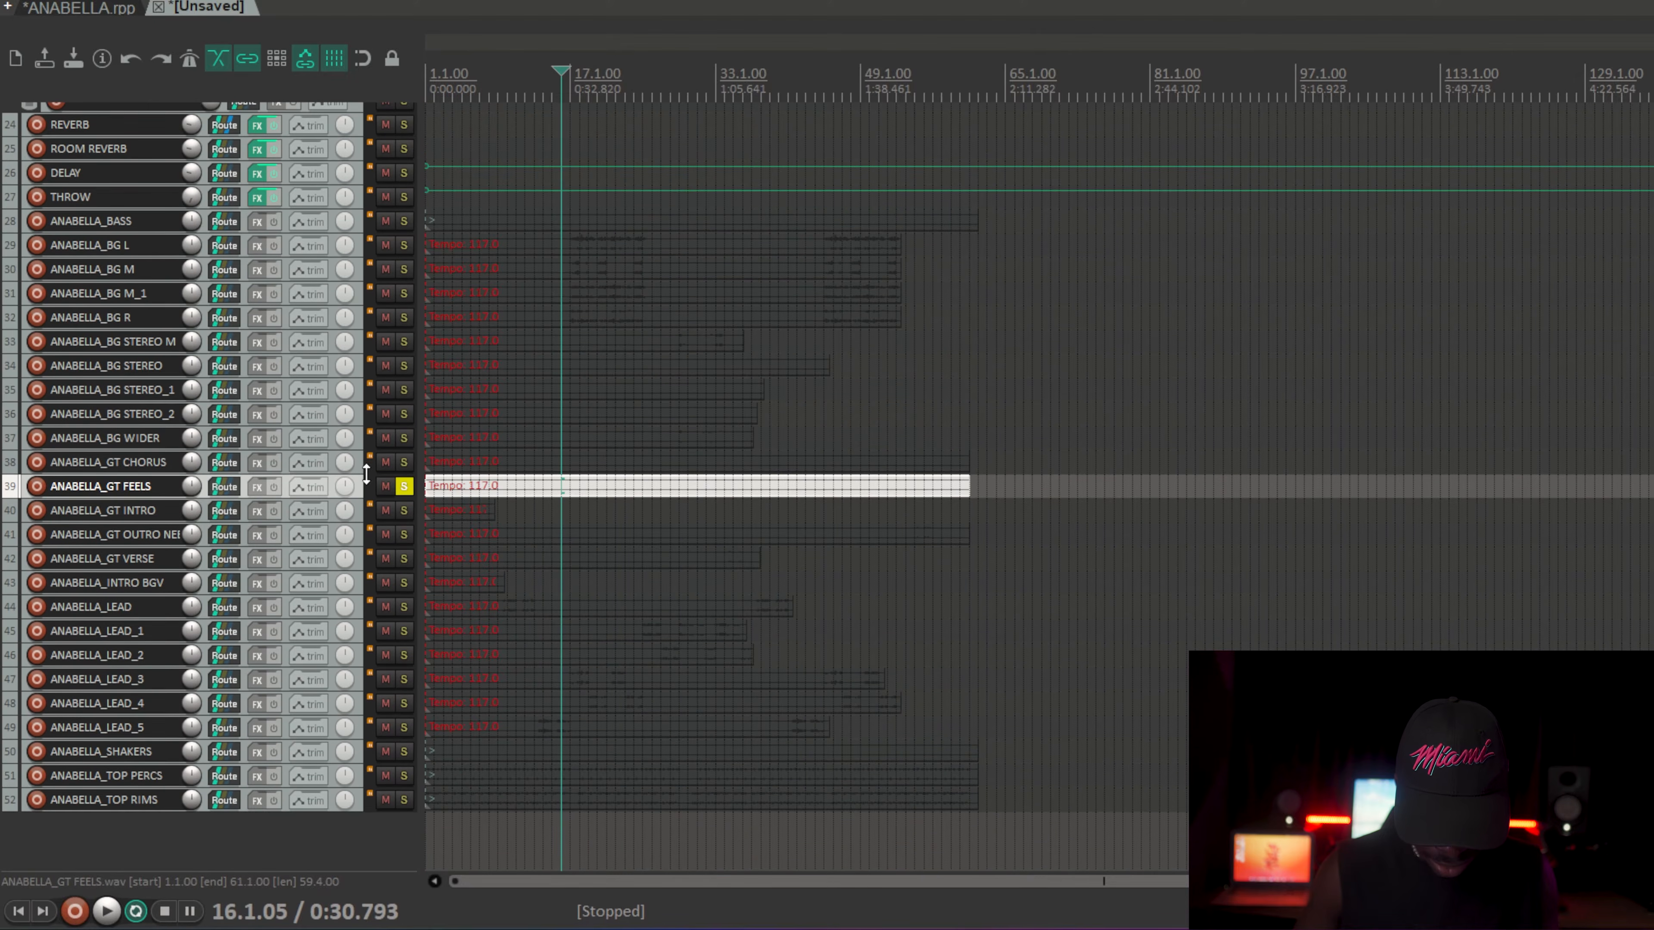
pyautogui.moveTo(300, 13); pyautogui.dragTo(252, 248)
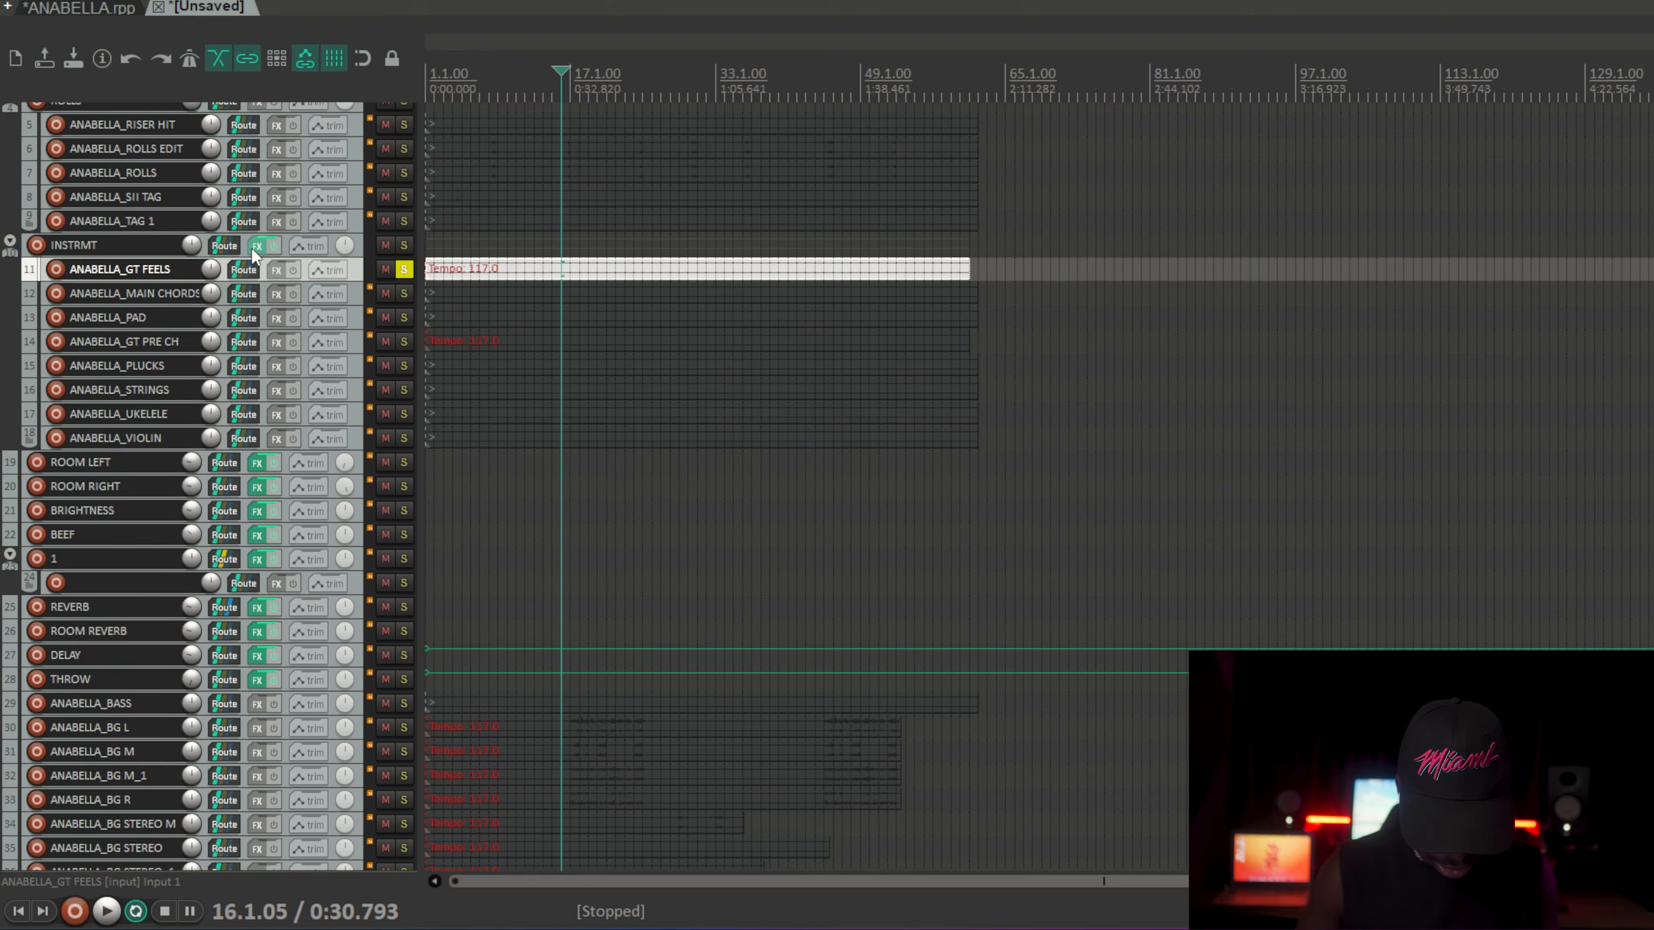
# Step: Solo the ANABELLA_TOP PERCS track, play it, and add ANABELLA_TOP RIMS to the solo to audition both
pyautogui.scroll(-10, 390, 325)
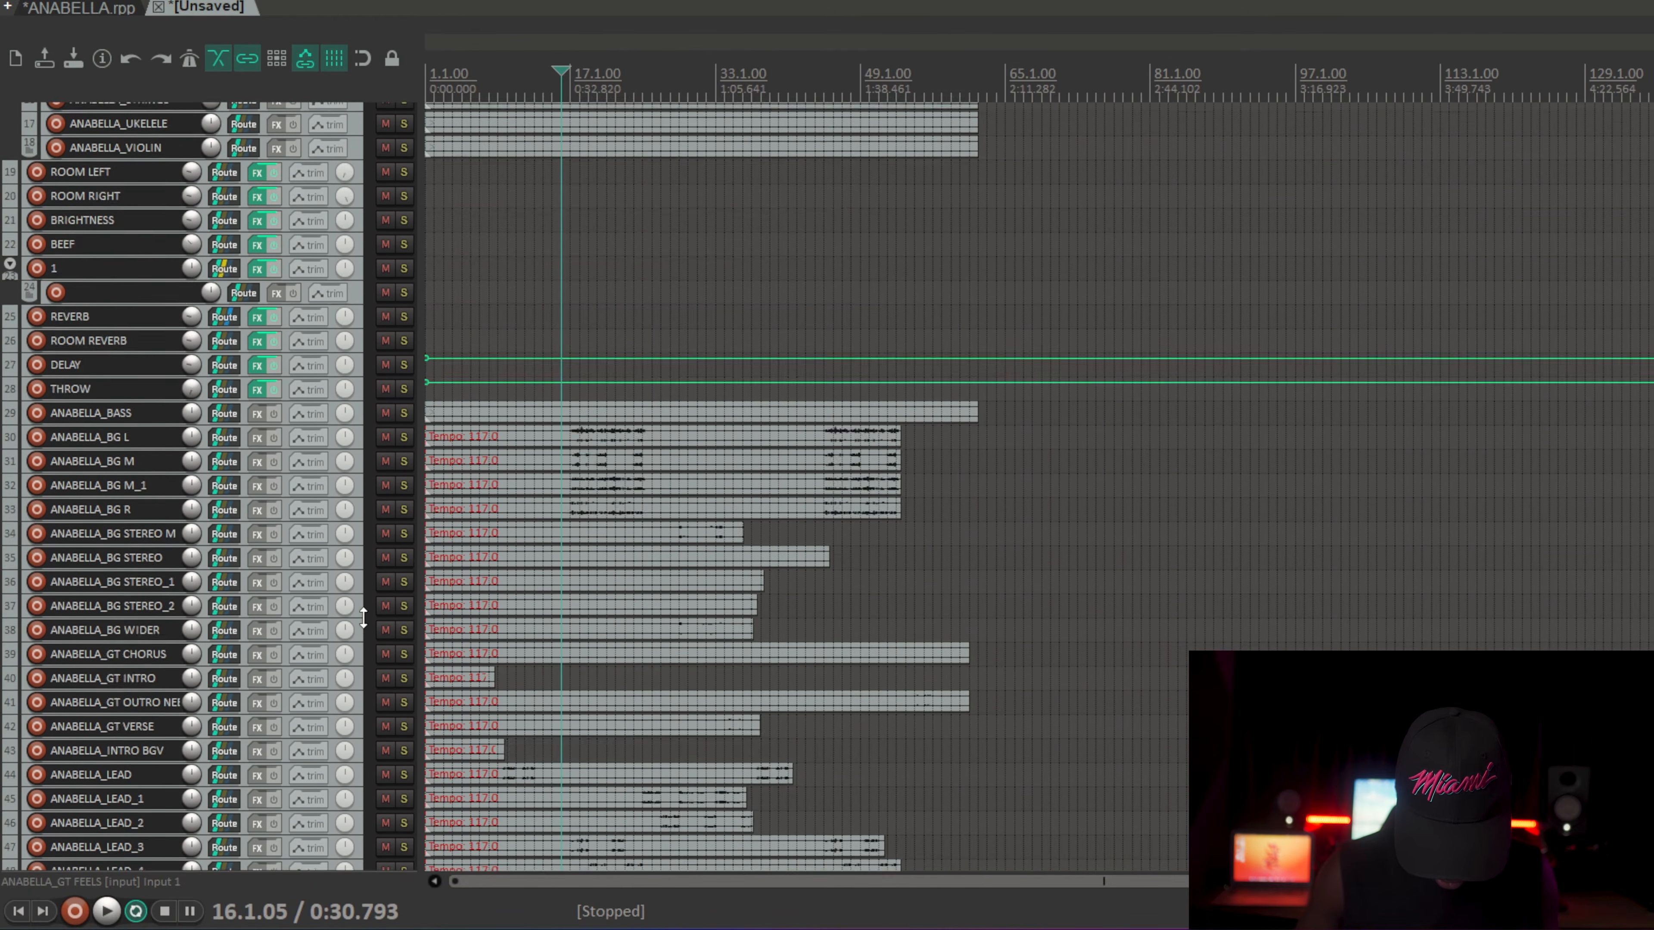
pyautogui.scroll(3, 381, 491)
pyautogui.scroll(-5, 394, 521)
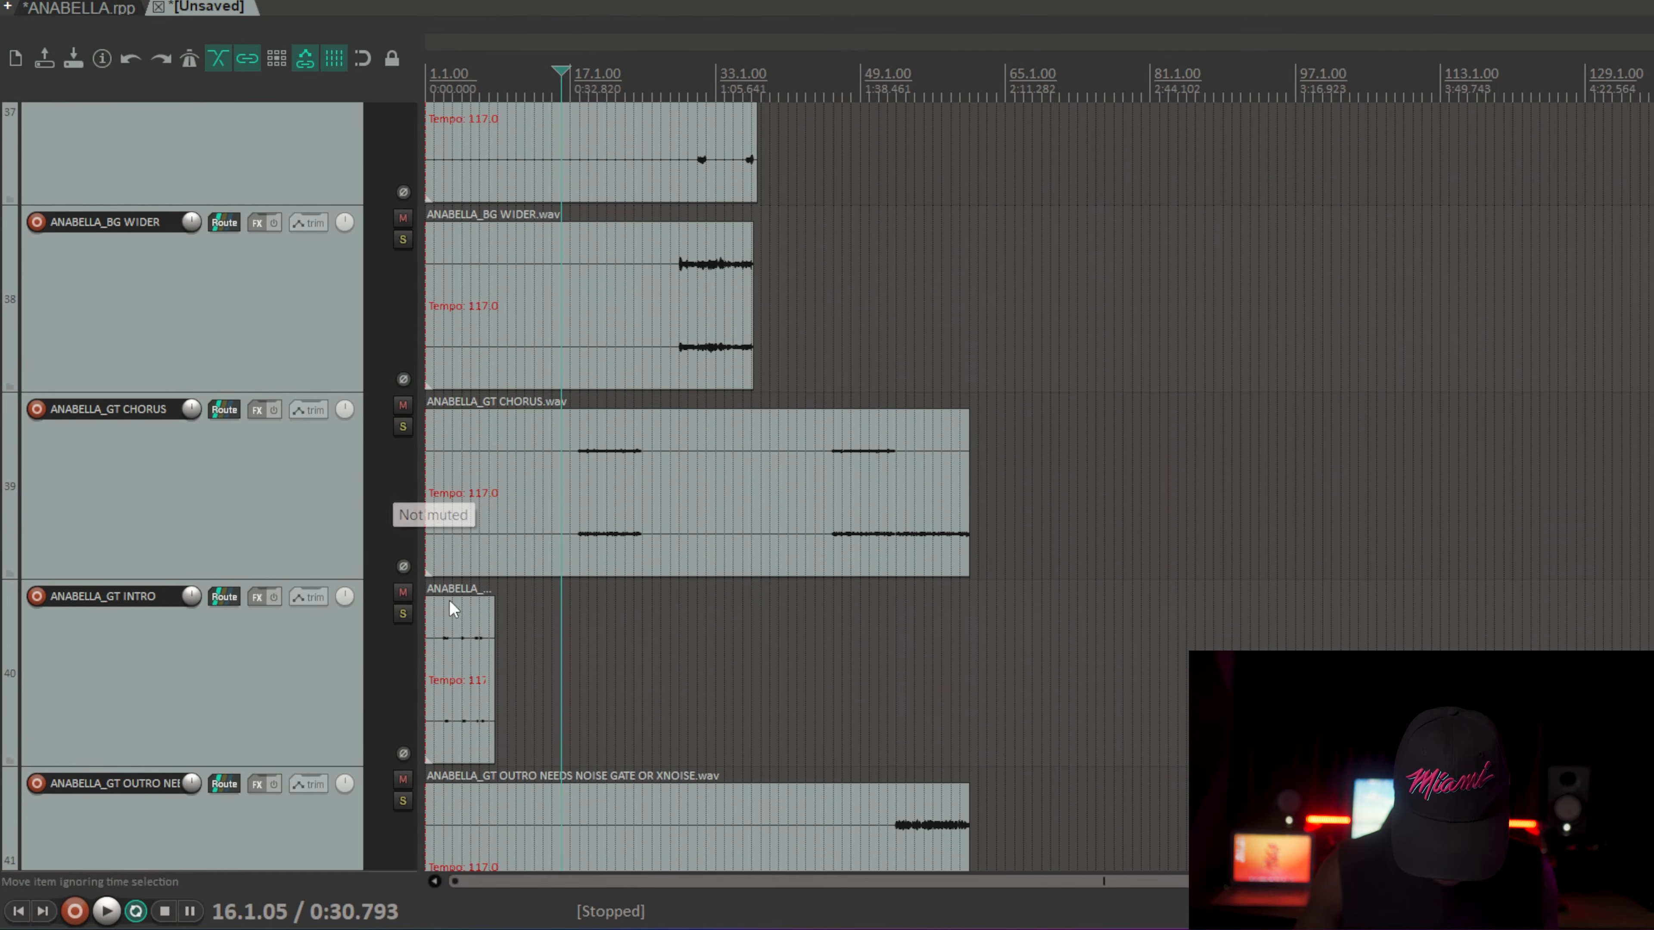
pyautogui.click(306, 555)
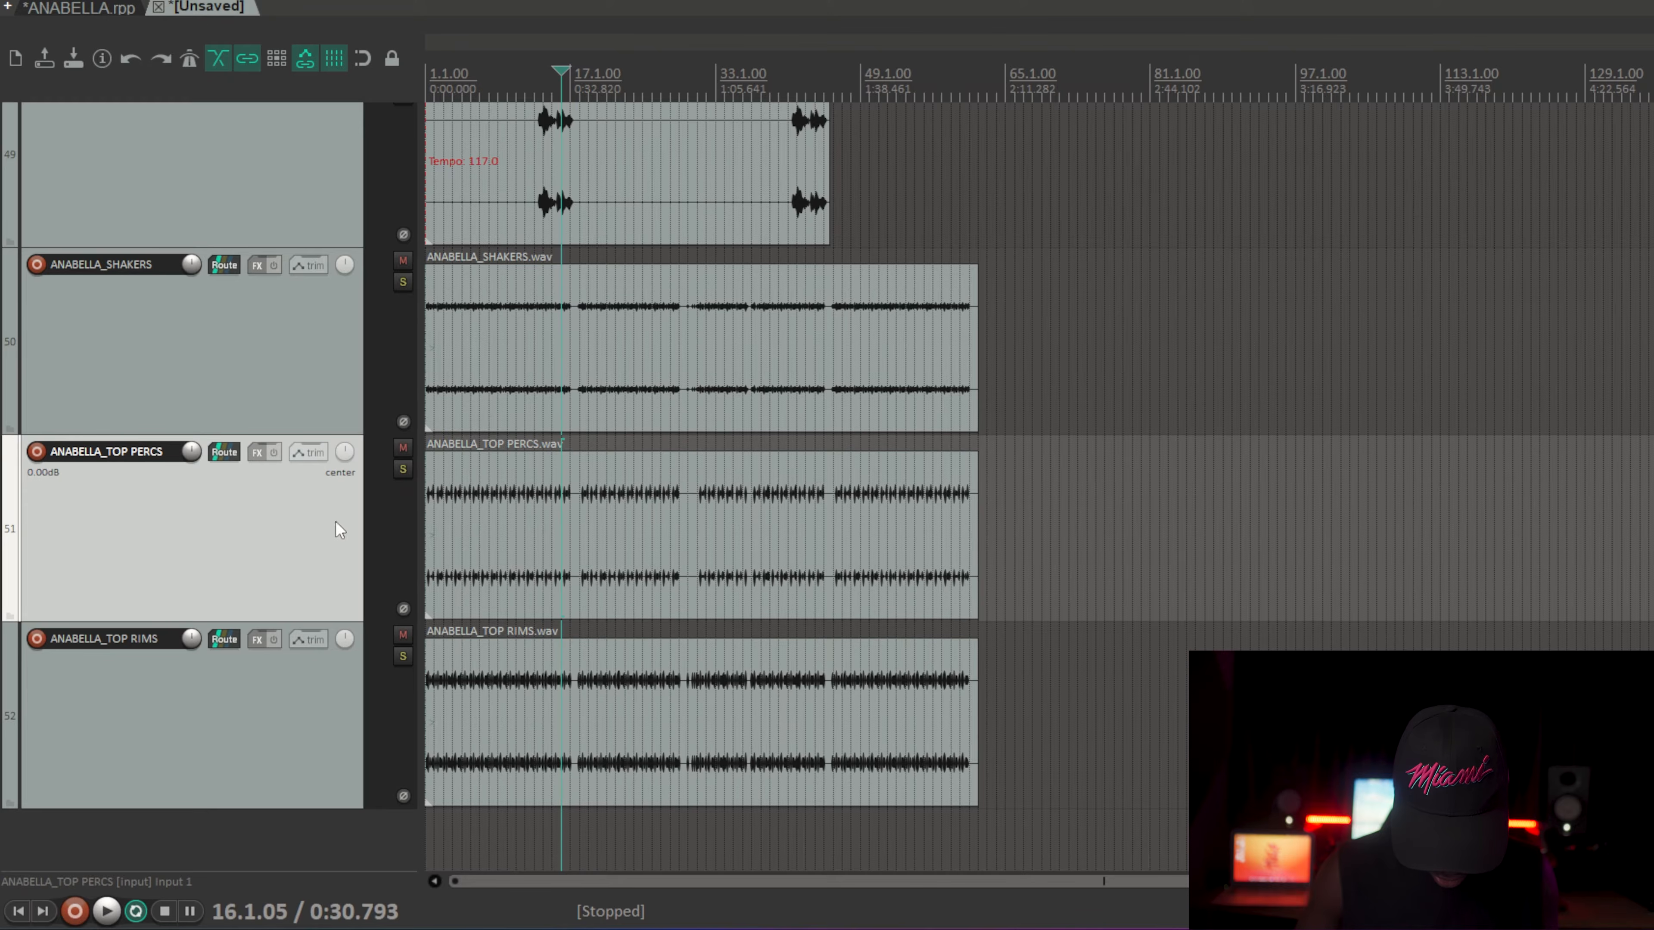
pyautogui.click(401, 471)
pyautogui.press('space')
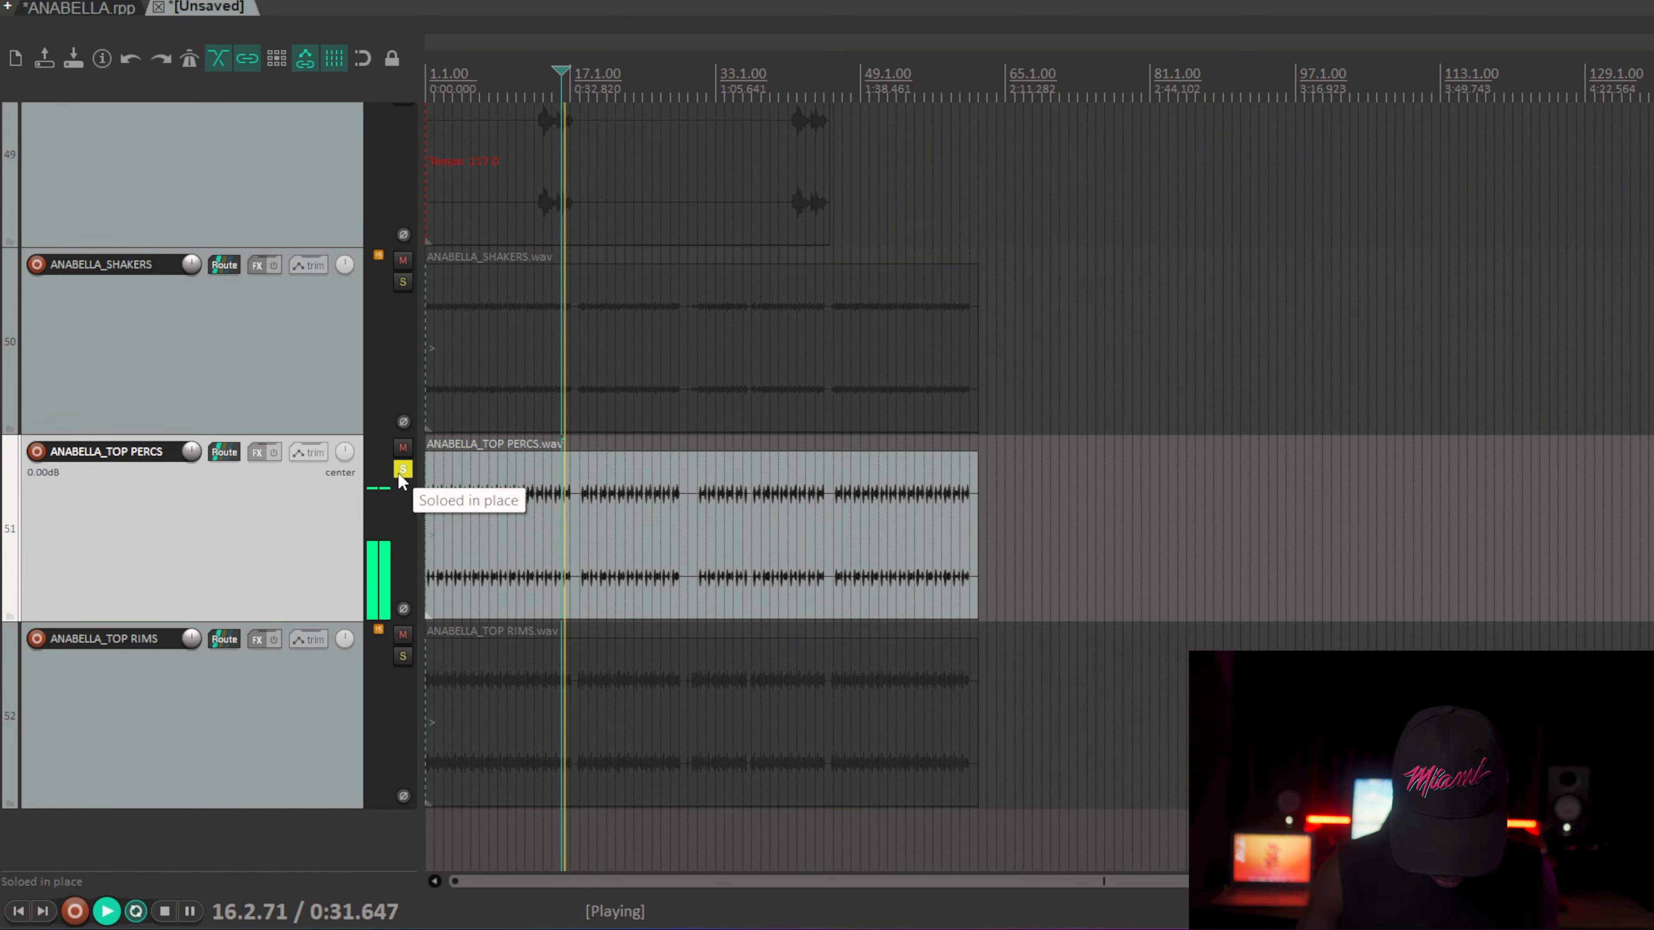
pyautogui.click(403, 656)
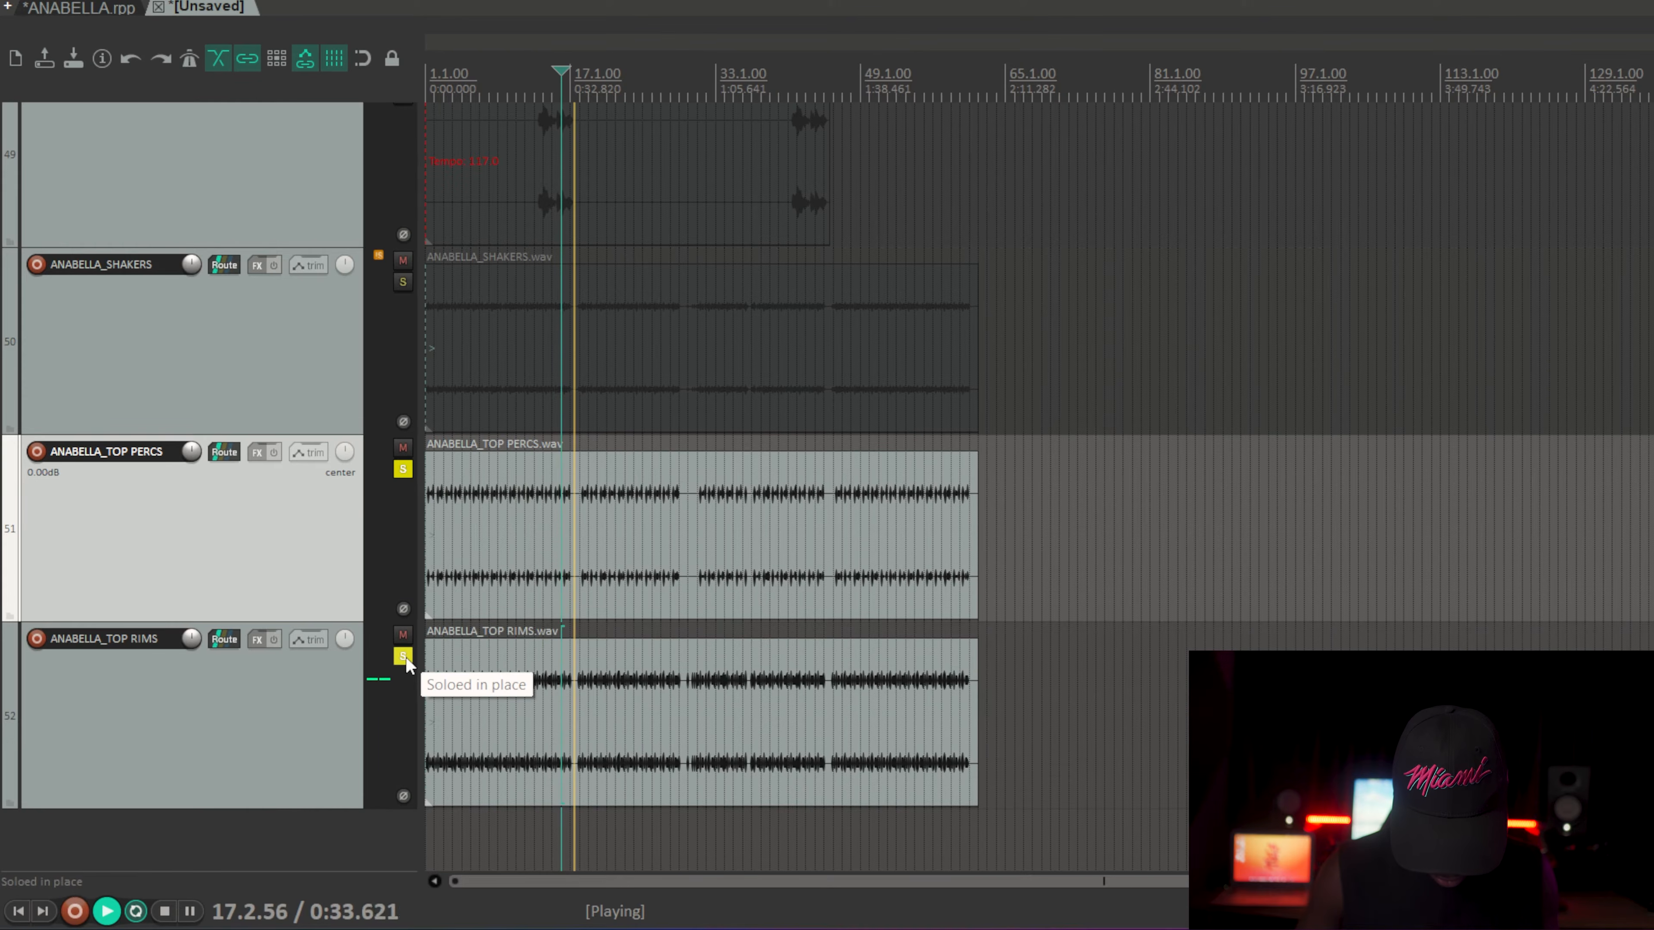
# Step: Select the ANABELLA_TOP PERCS and ANABELLA_TOP RIMS tracks and move both into the DRUMZ group
pyautogui.scroll(-2, 386, 541)
pyautogui.scroll(-8, 388, 544)
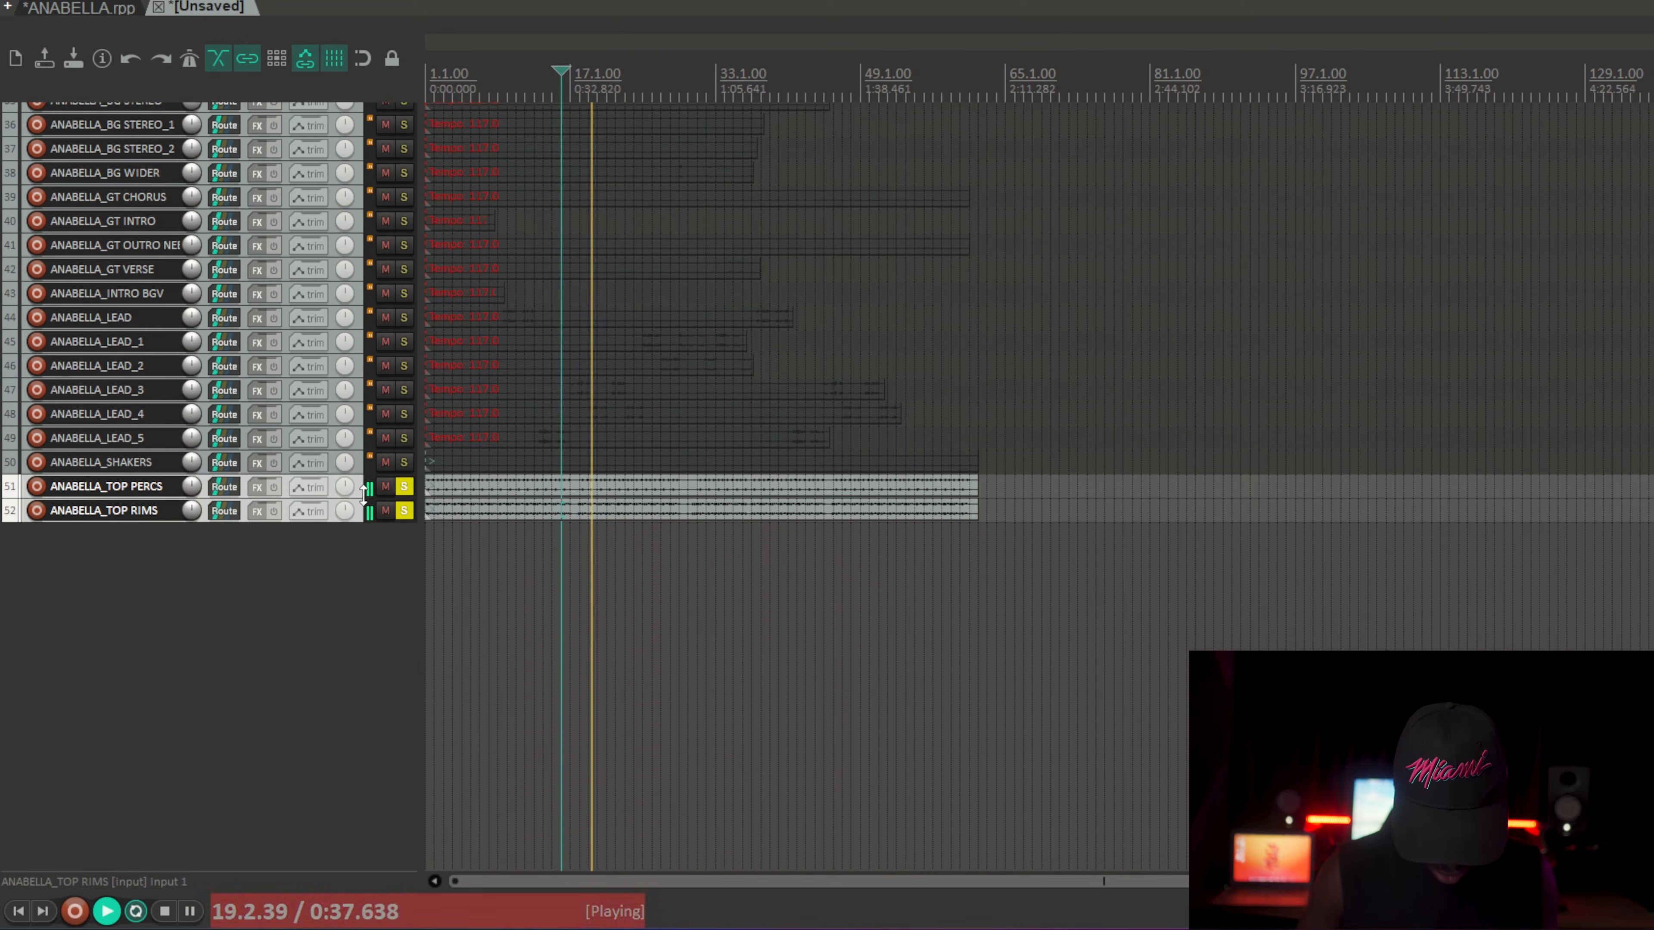
pyautogui.scroll(2, 364, 490)
pyautogui.moveTo(319, 13); pyautogui.dragTo(363, 209)
# Step: Stop playback, remove the solo from TOP PERCS and TOP RIMS, and mute the DRUMZ, ROLLS and INSTRMT groups
pyautogui.click(385, 162)
pyautogui.press('space')
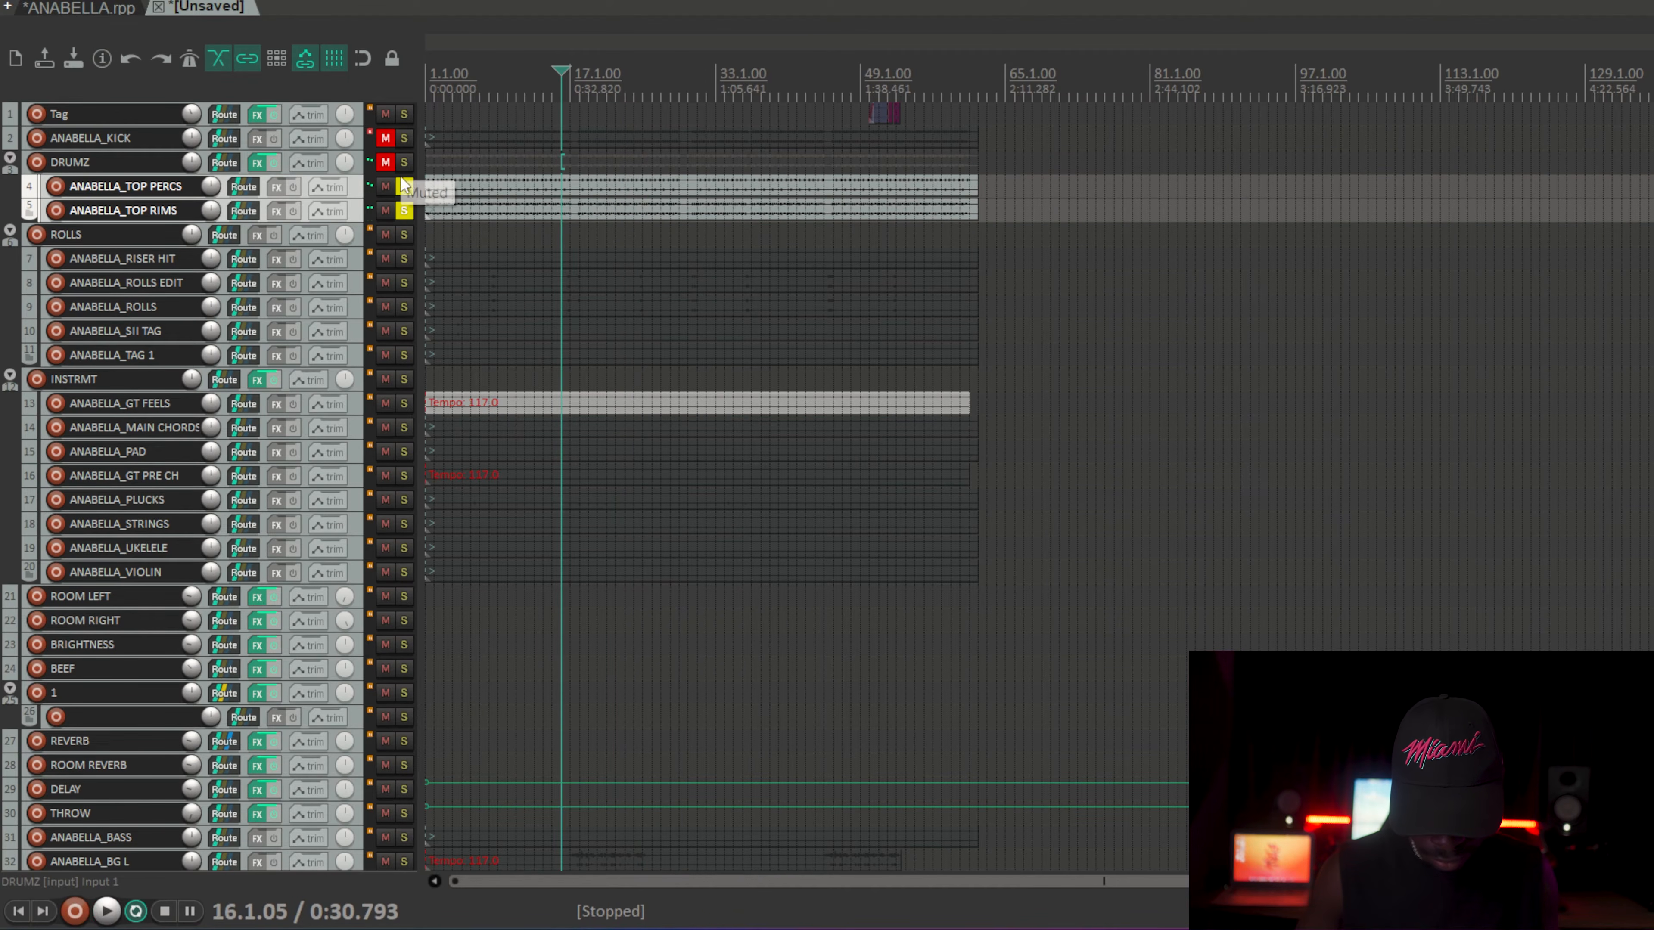
pyautogui.click(404, 210)
pyautogui.scroll(-5, 414, 251)
pyautogui.scroll(5, 415, 251)
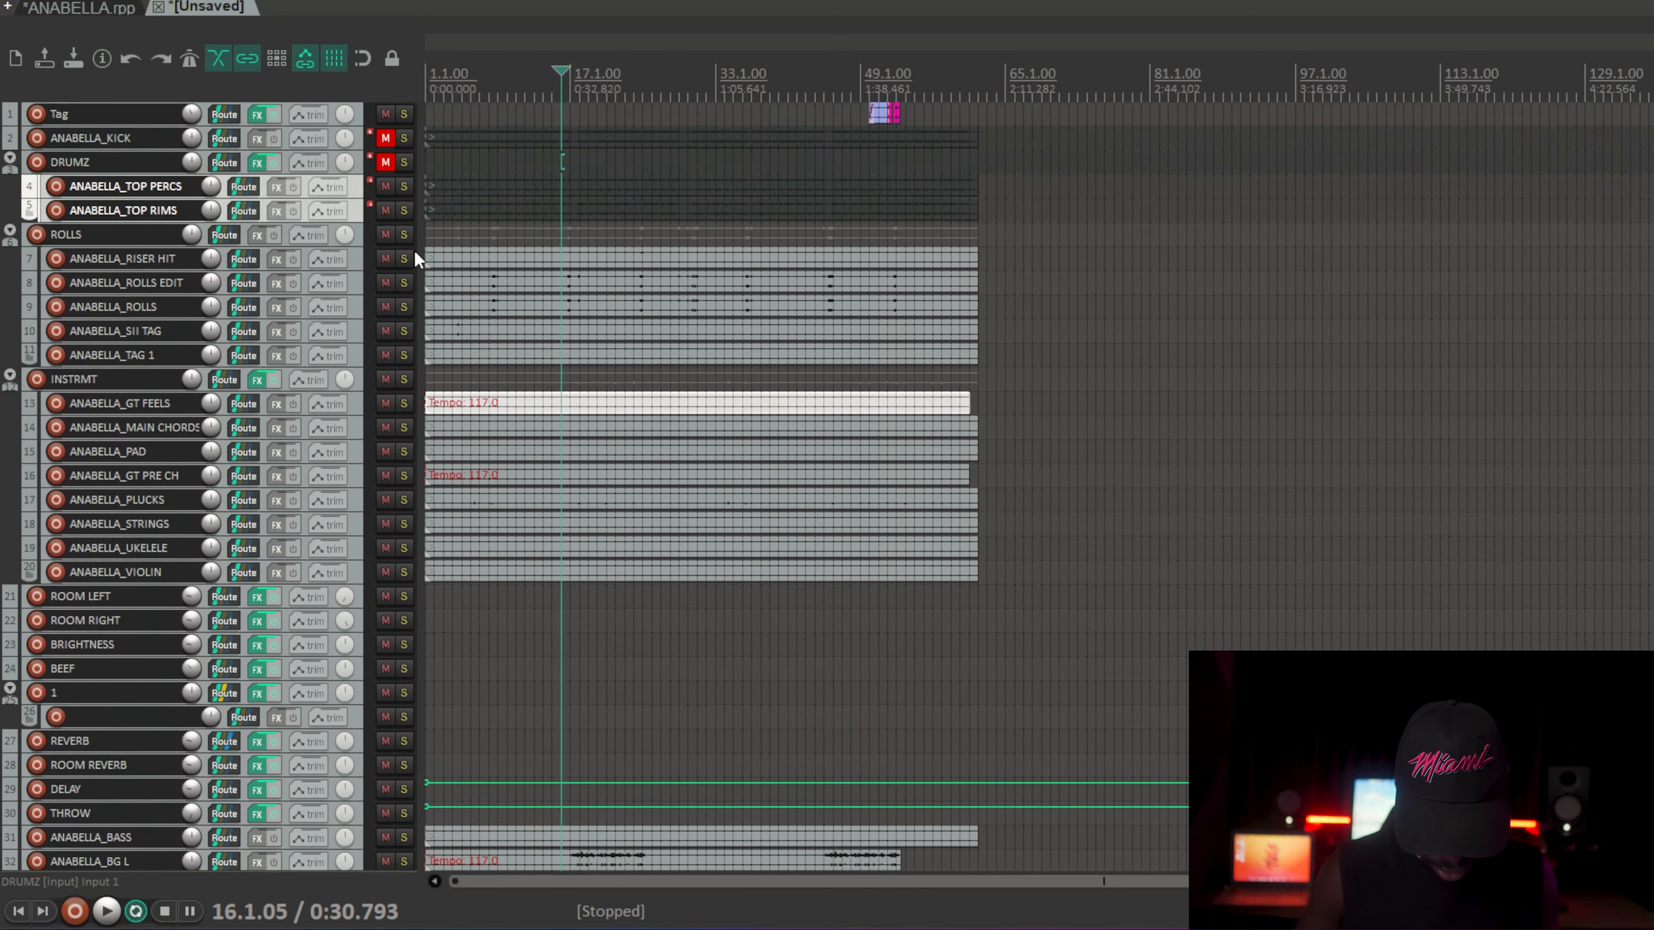
pyautogui.click(385, 235)
pyautogui.click(385, 379)
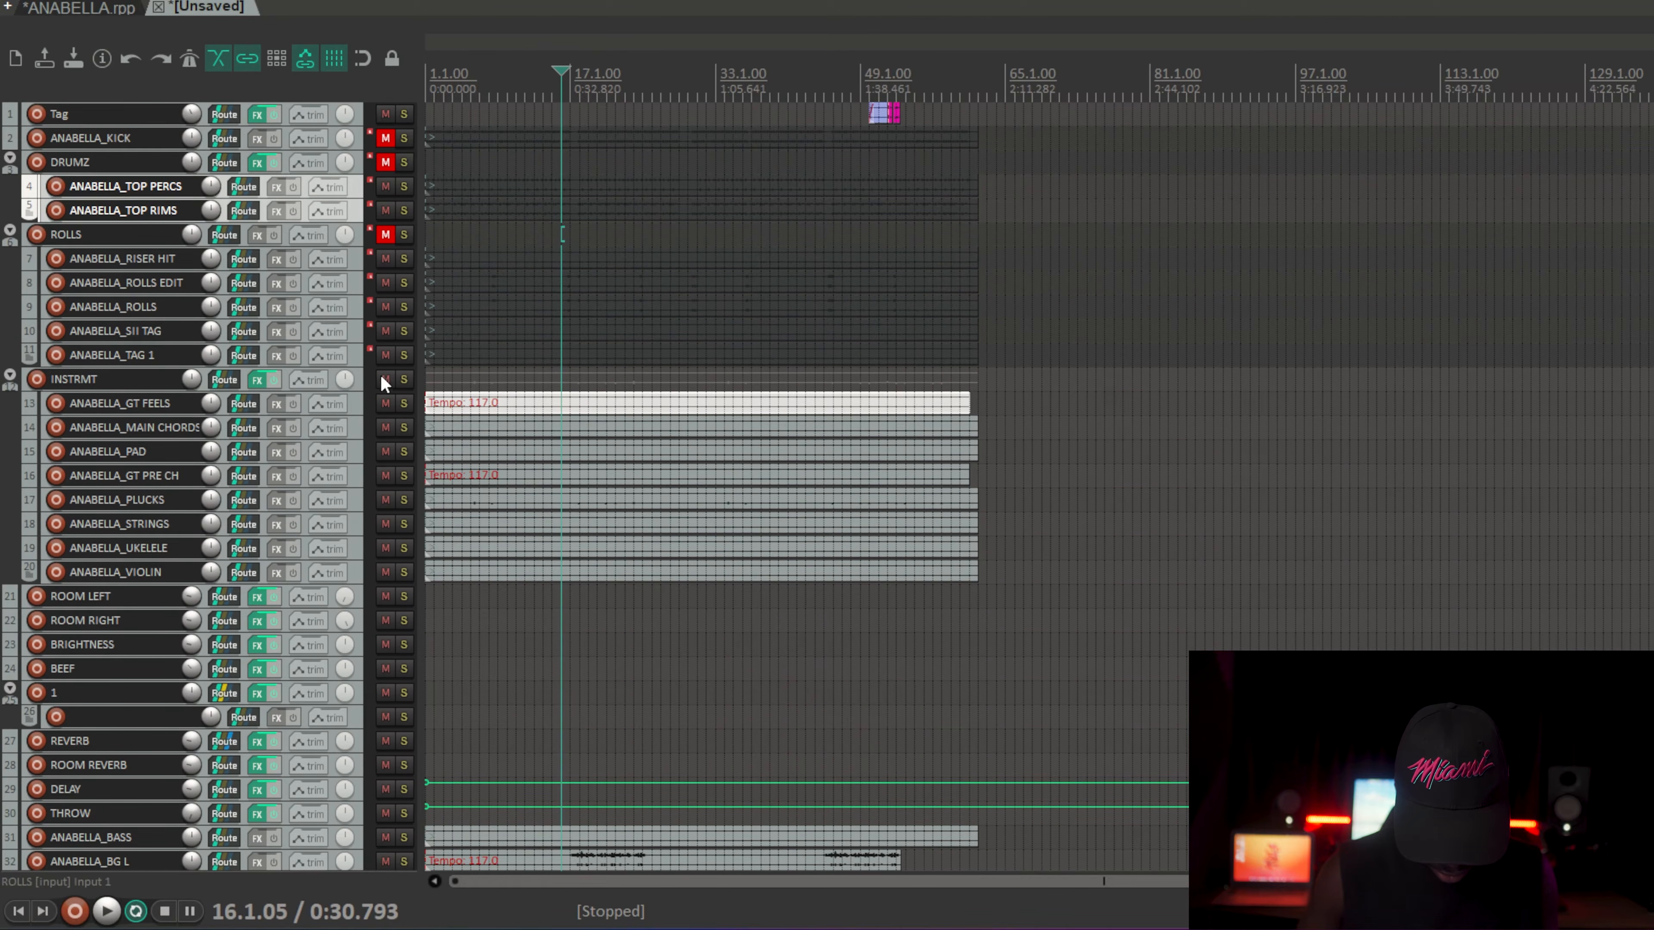
# Step: Briefly play the unmuted tracks from the project start, then move ANABELLA_SHAKERS between the DRUMZ and ROLLS groups
pyautogui.scroll(-10, 346, 572)
pyautogui.press('Home')
pyautogui.press('space')
pyautogui.press('space')
pyautogui.moveTo(366, 791); pyautogui.dragTo(170, 221)
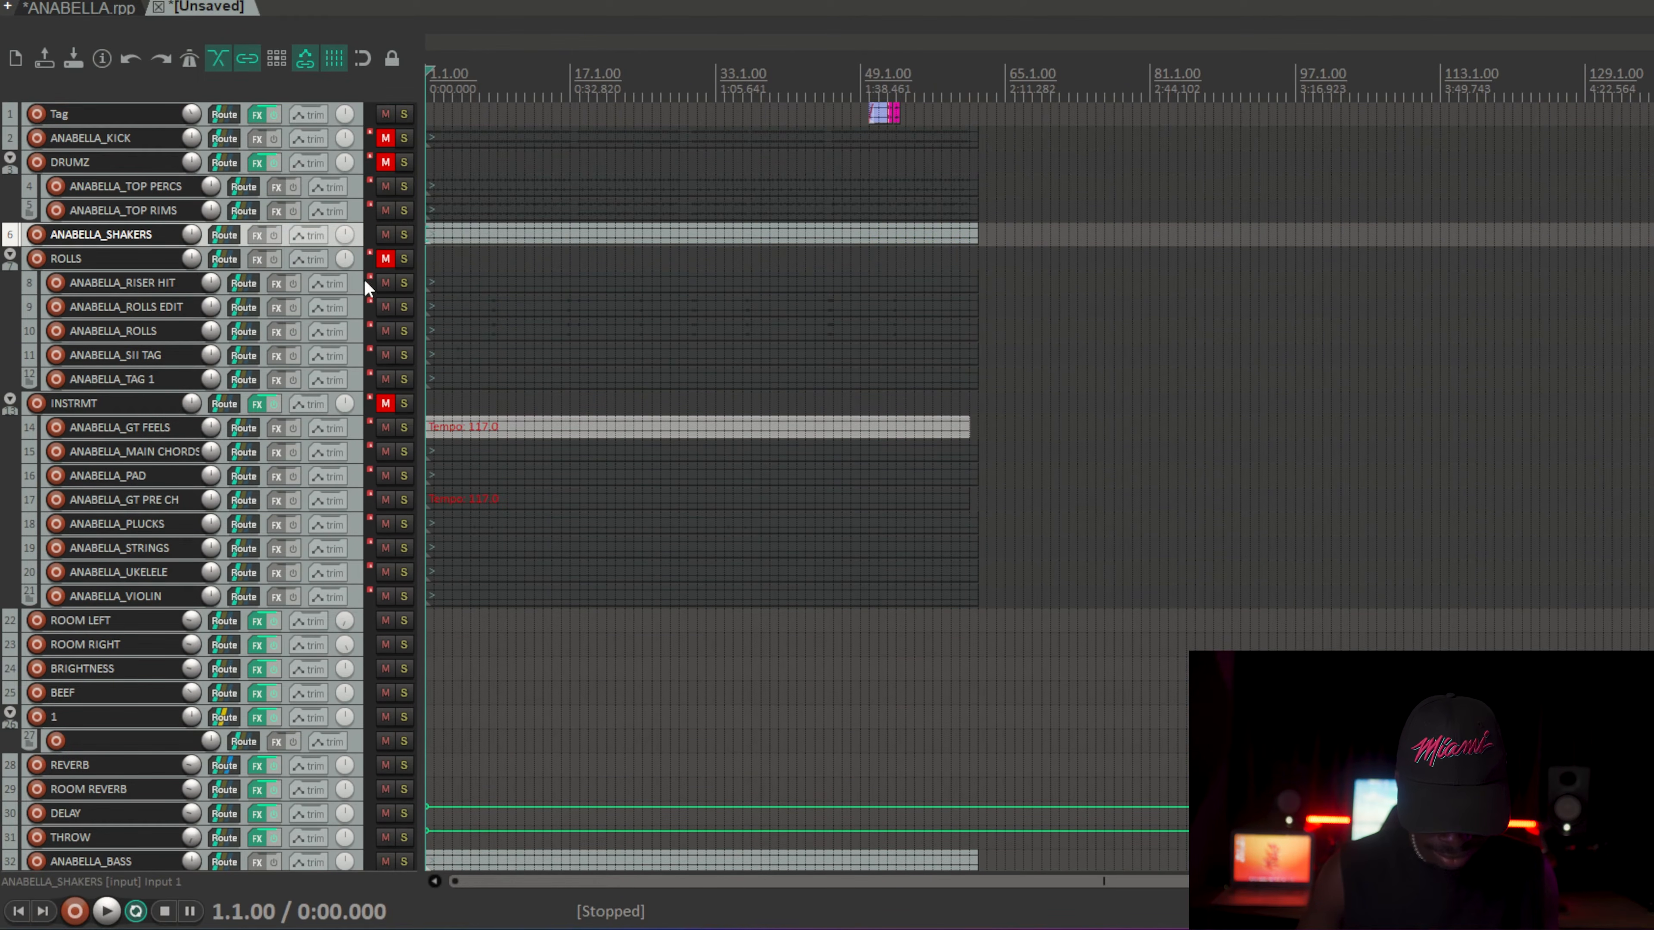
# Step: Play the project from the start and mute the ANABELLA_SHAKERS track
pyautogui.scroll(-10, 383, 668)
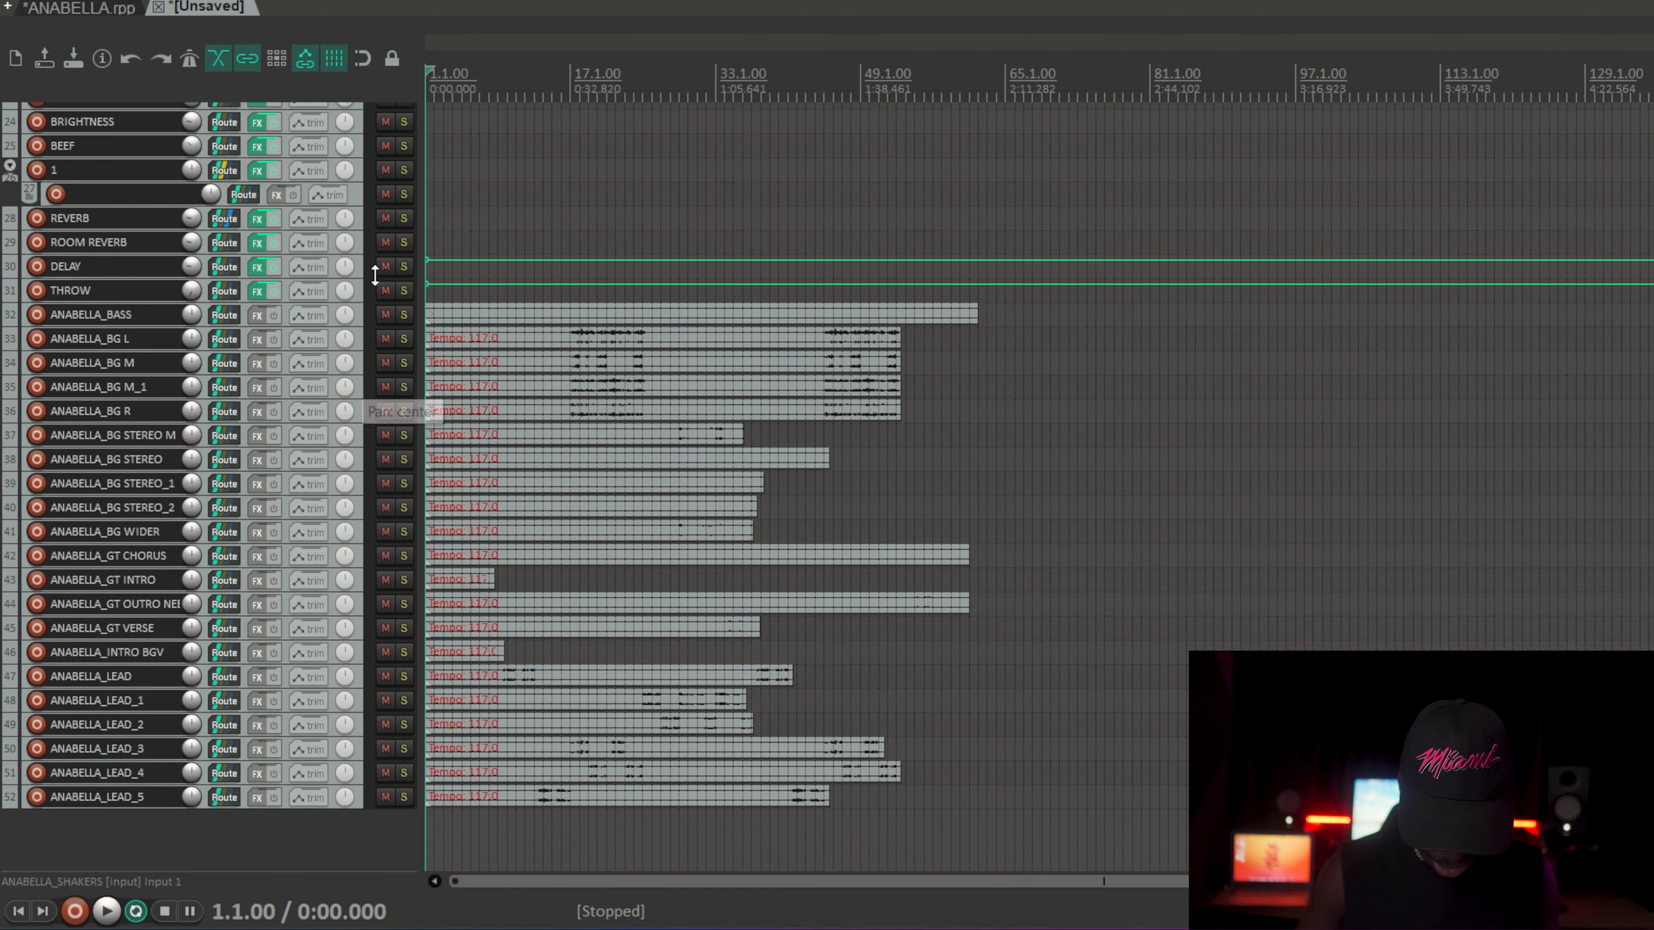
pyautogui.press('space')
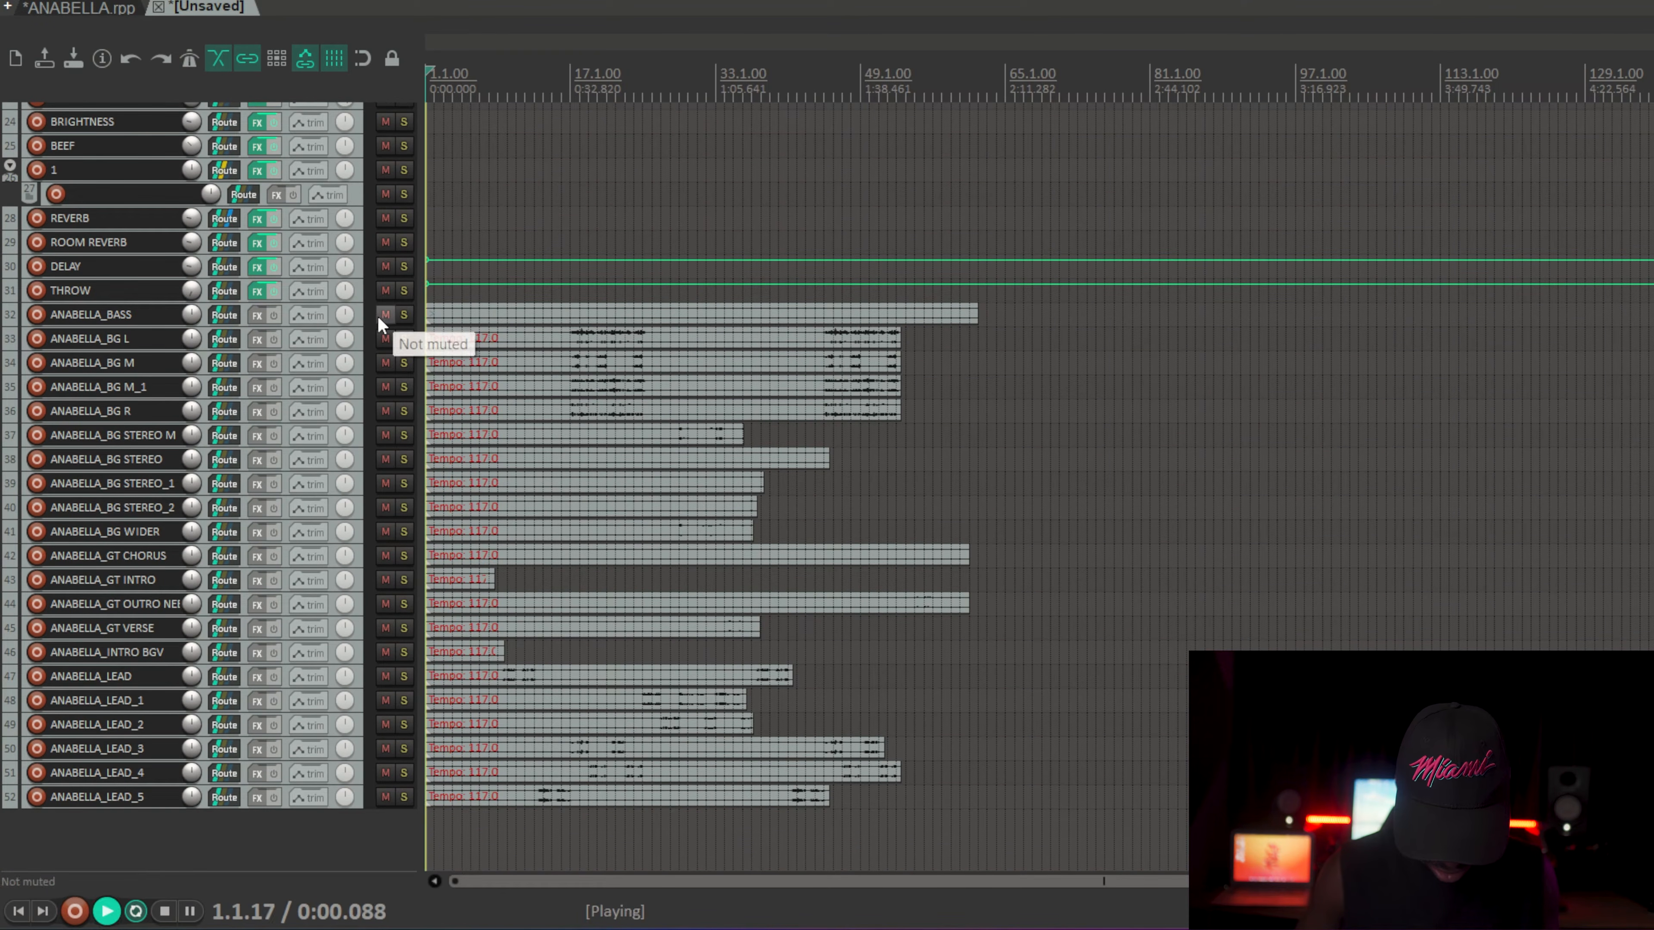
pyautogui.scroll(8, 367, 376)
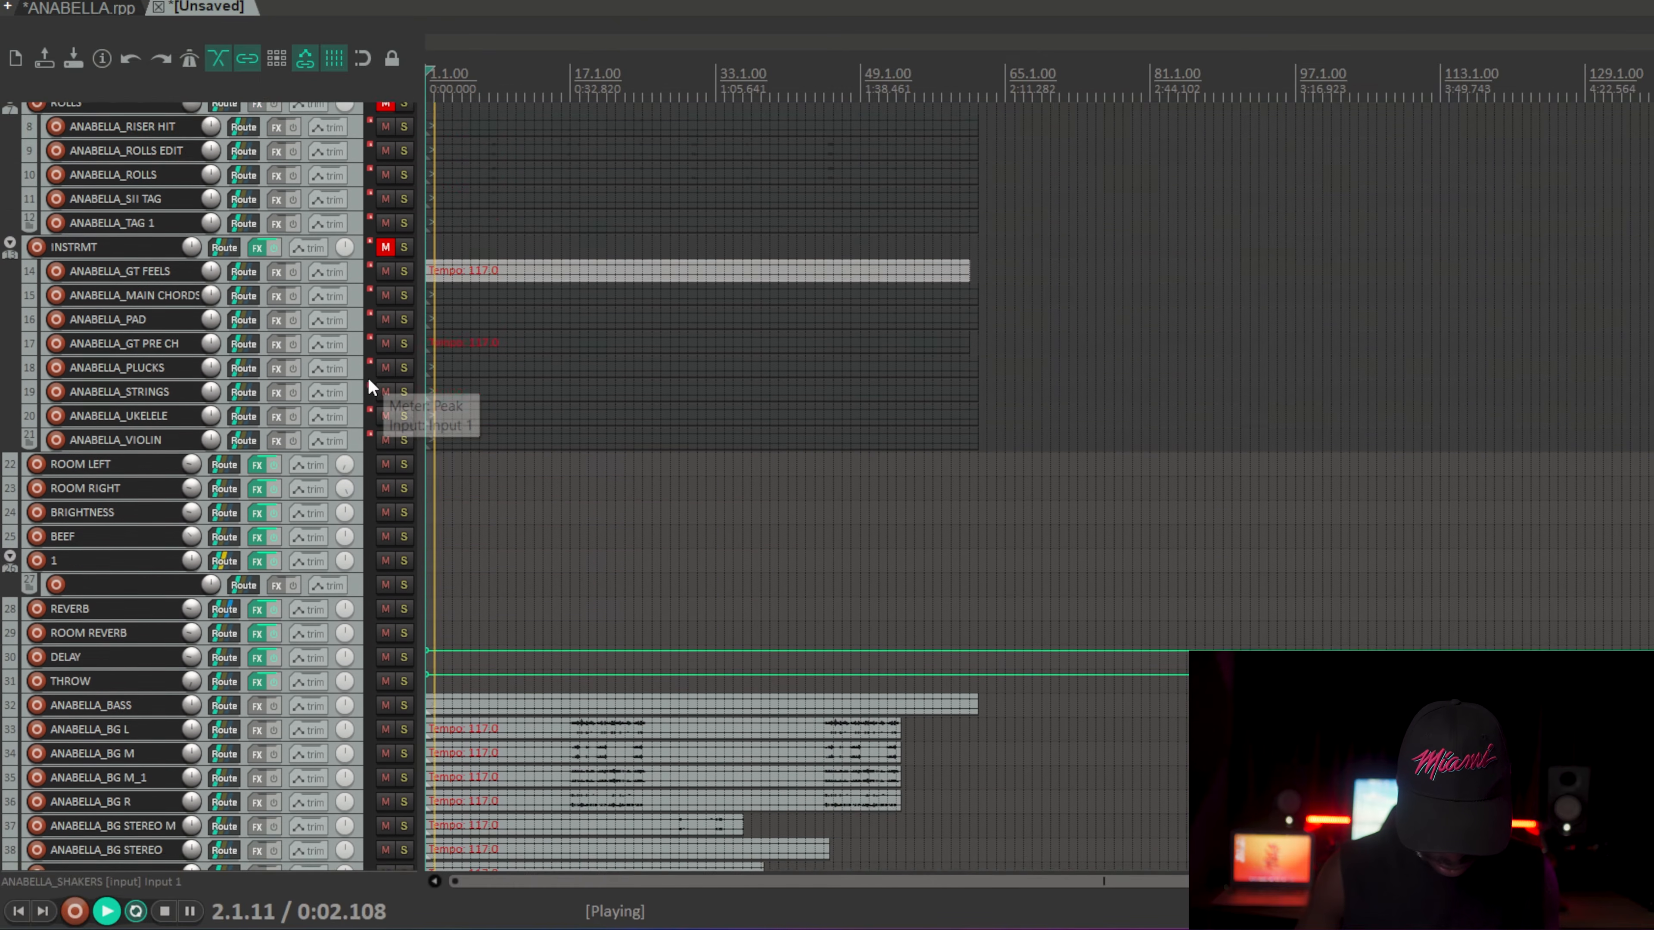
pyautogui.click(386, 235)
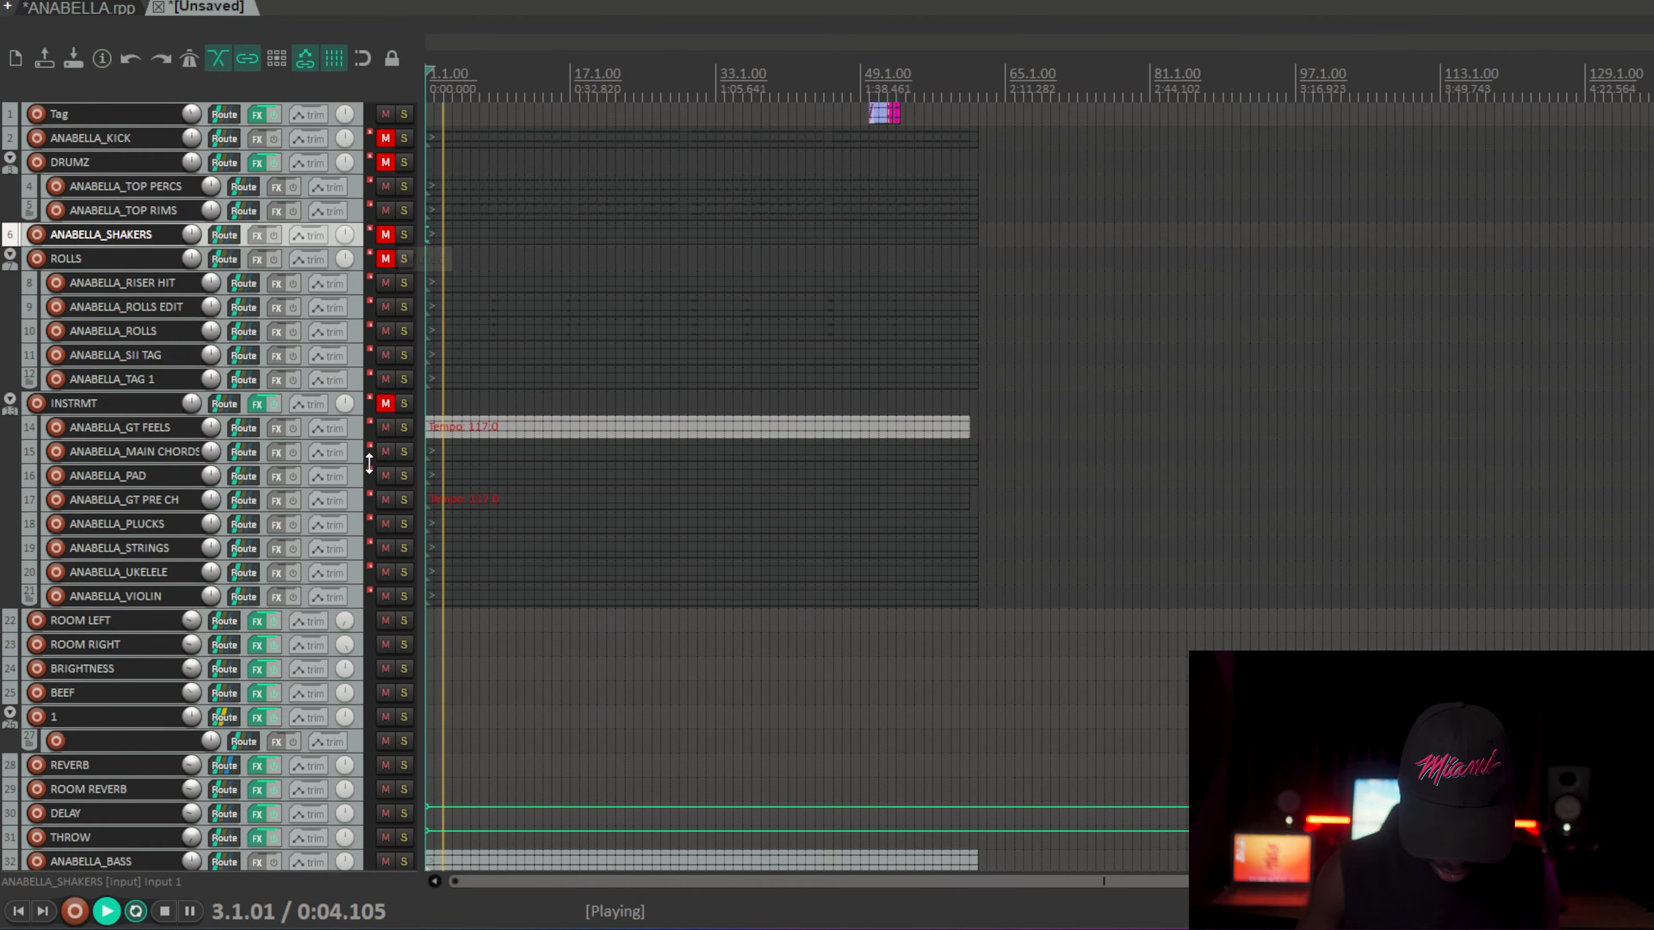
# Step: Move the ANABELLA_GT INTRO track into the INSTRMT group above ANABELLA_GT FEELS, and mute ANABELLA_INTRO BGV
pyautogui.scroll(-8, 380, 391)
pyautogui.click(358, 580)
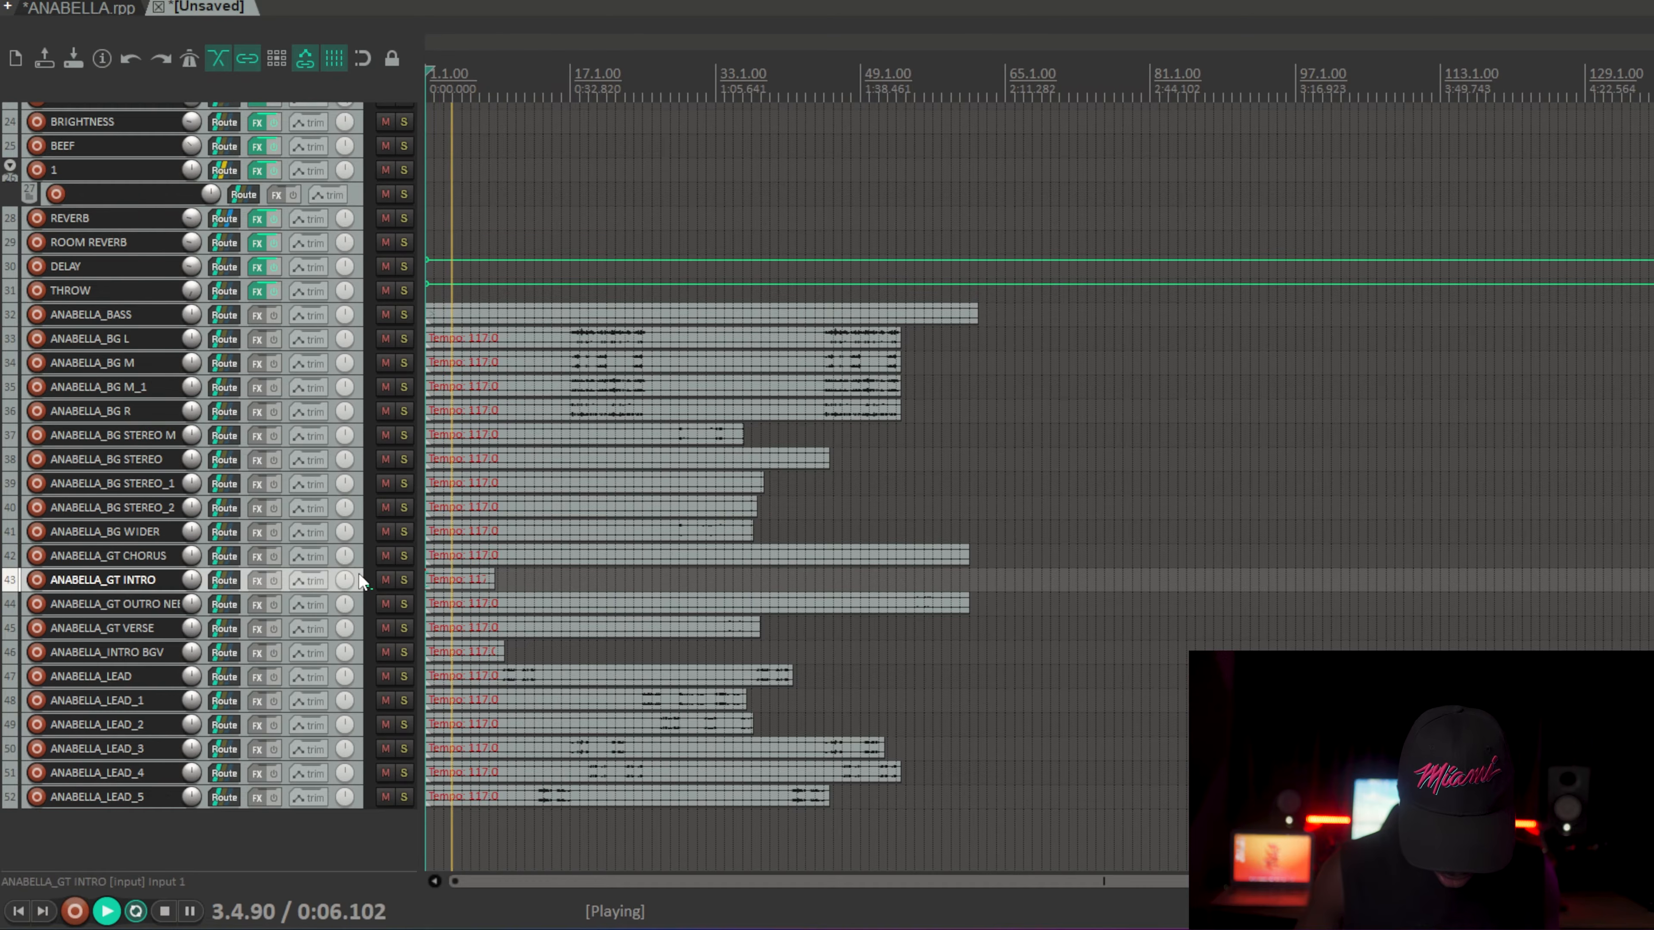
pyautogui.scroll(3, 358, 521)
pyautogui.moveTo(296, 3); pyautogui.dragTo(295, 241)
pyautogui.scroll(-5, 379, 573)
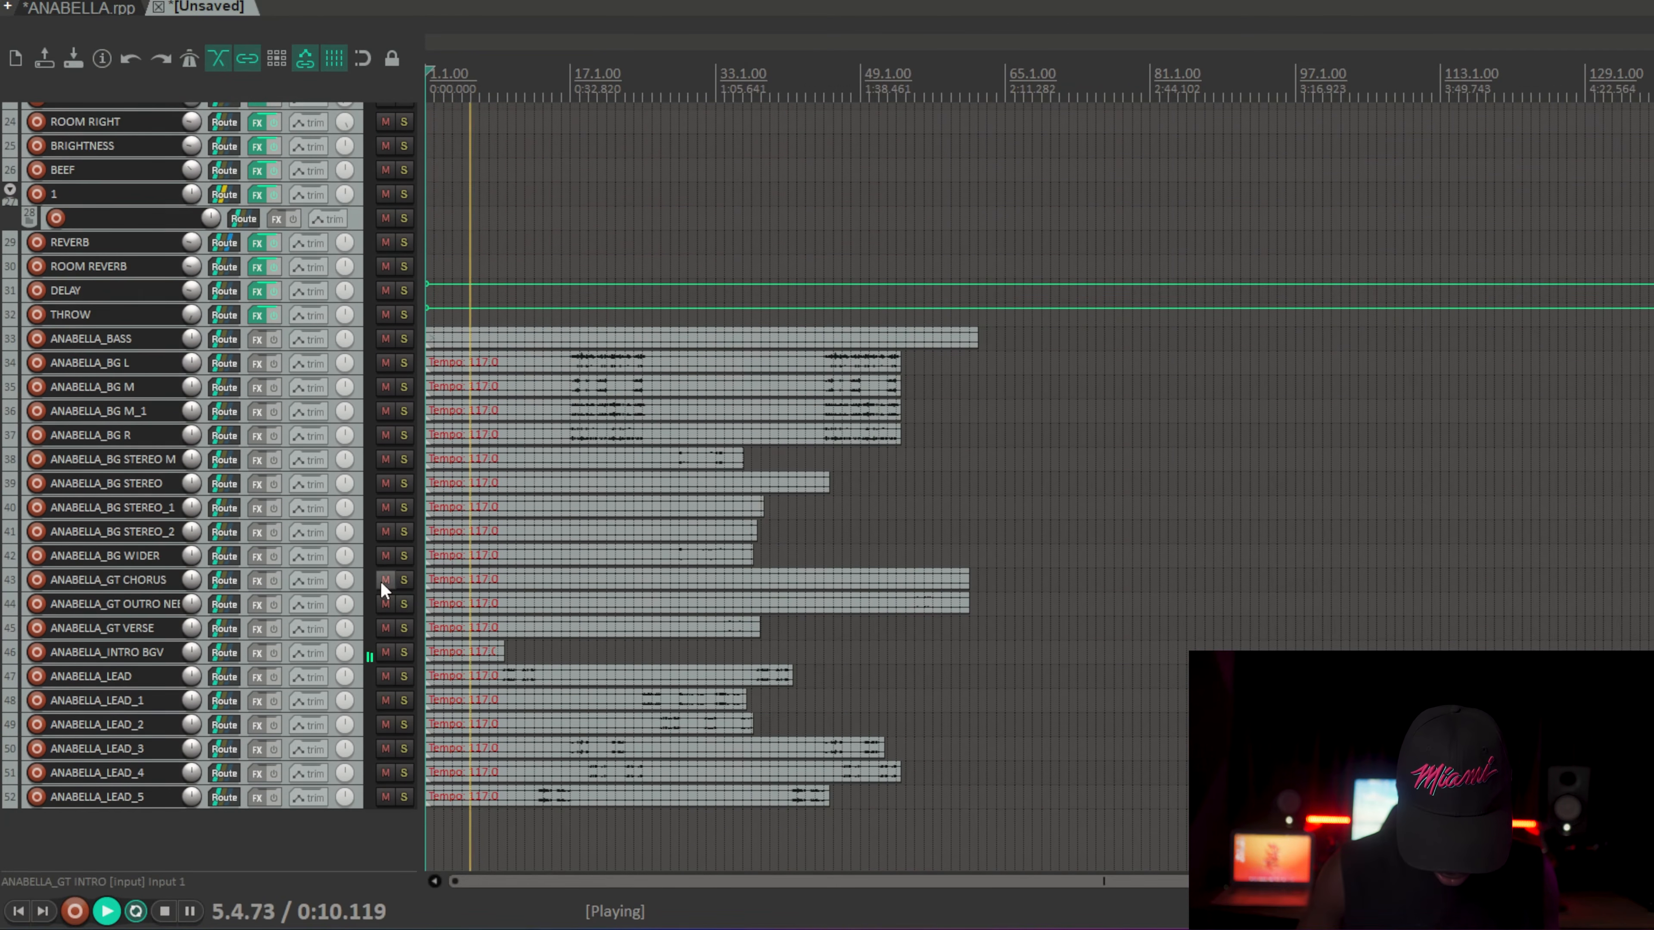
pyautogui.click(385, 652)
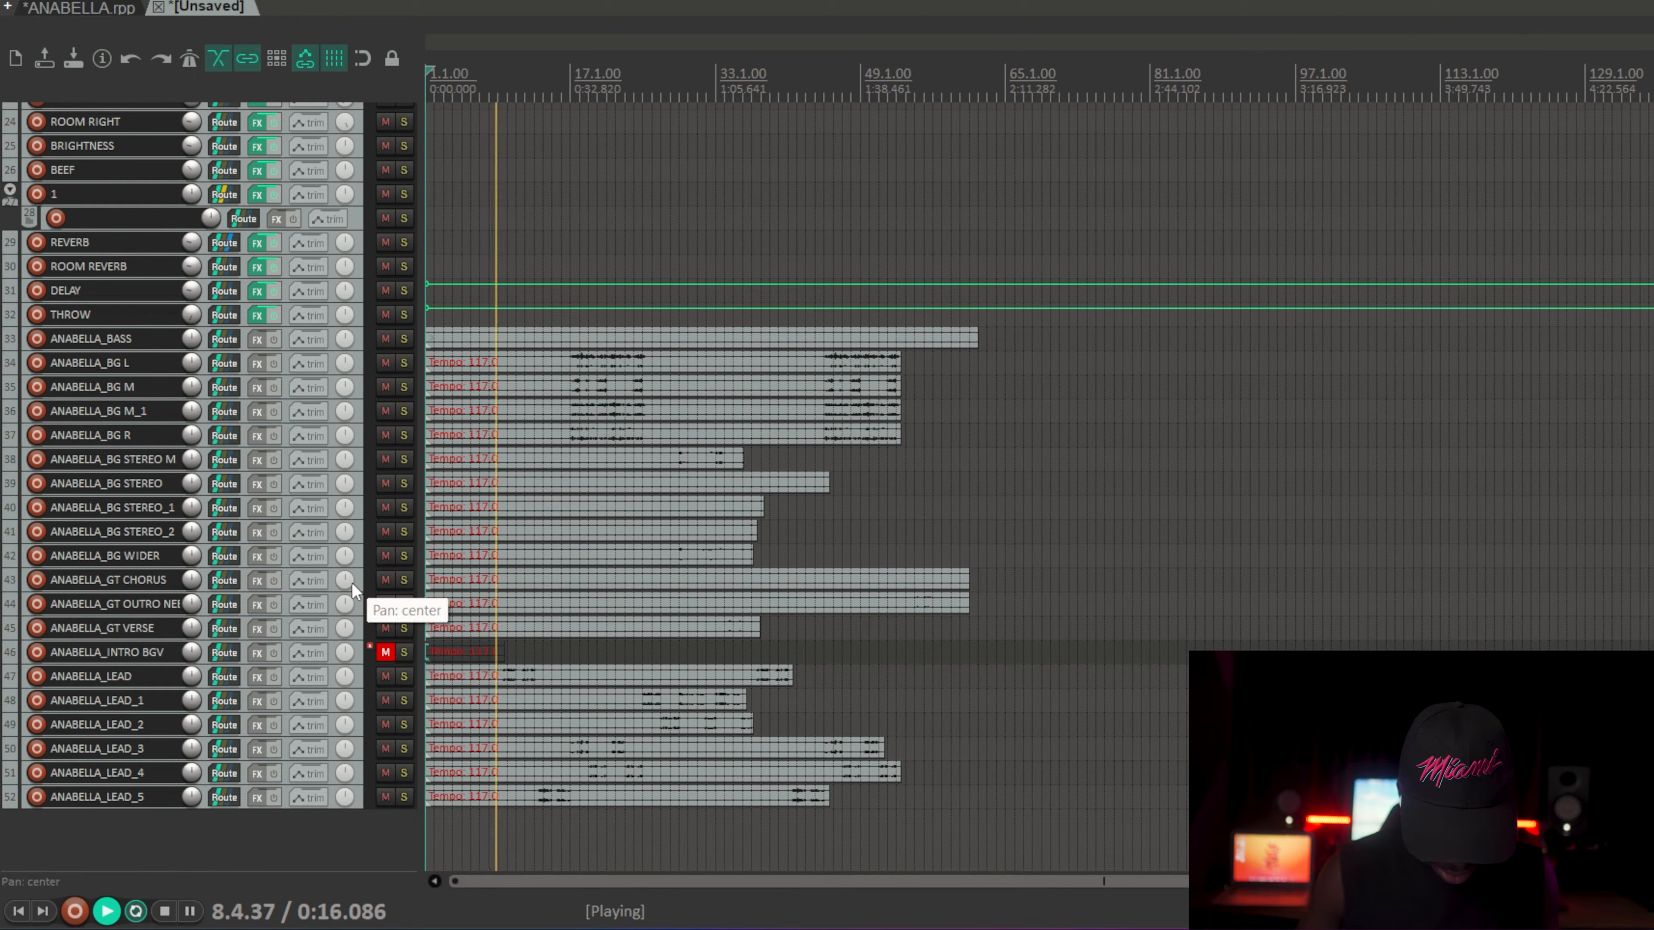
# Step: Solo the ANABELLA_BASS track during playback, enlarge its height to view the waveform, and stop playback
pyautogui.click(403, 339)
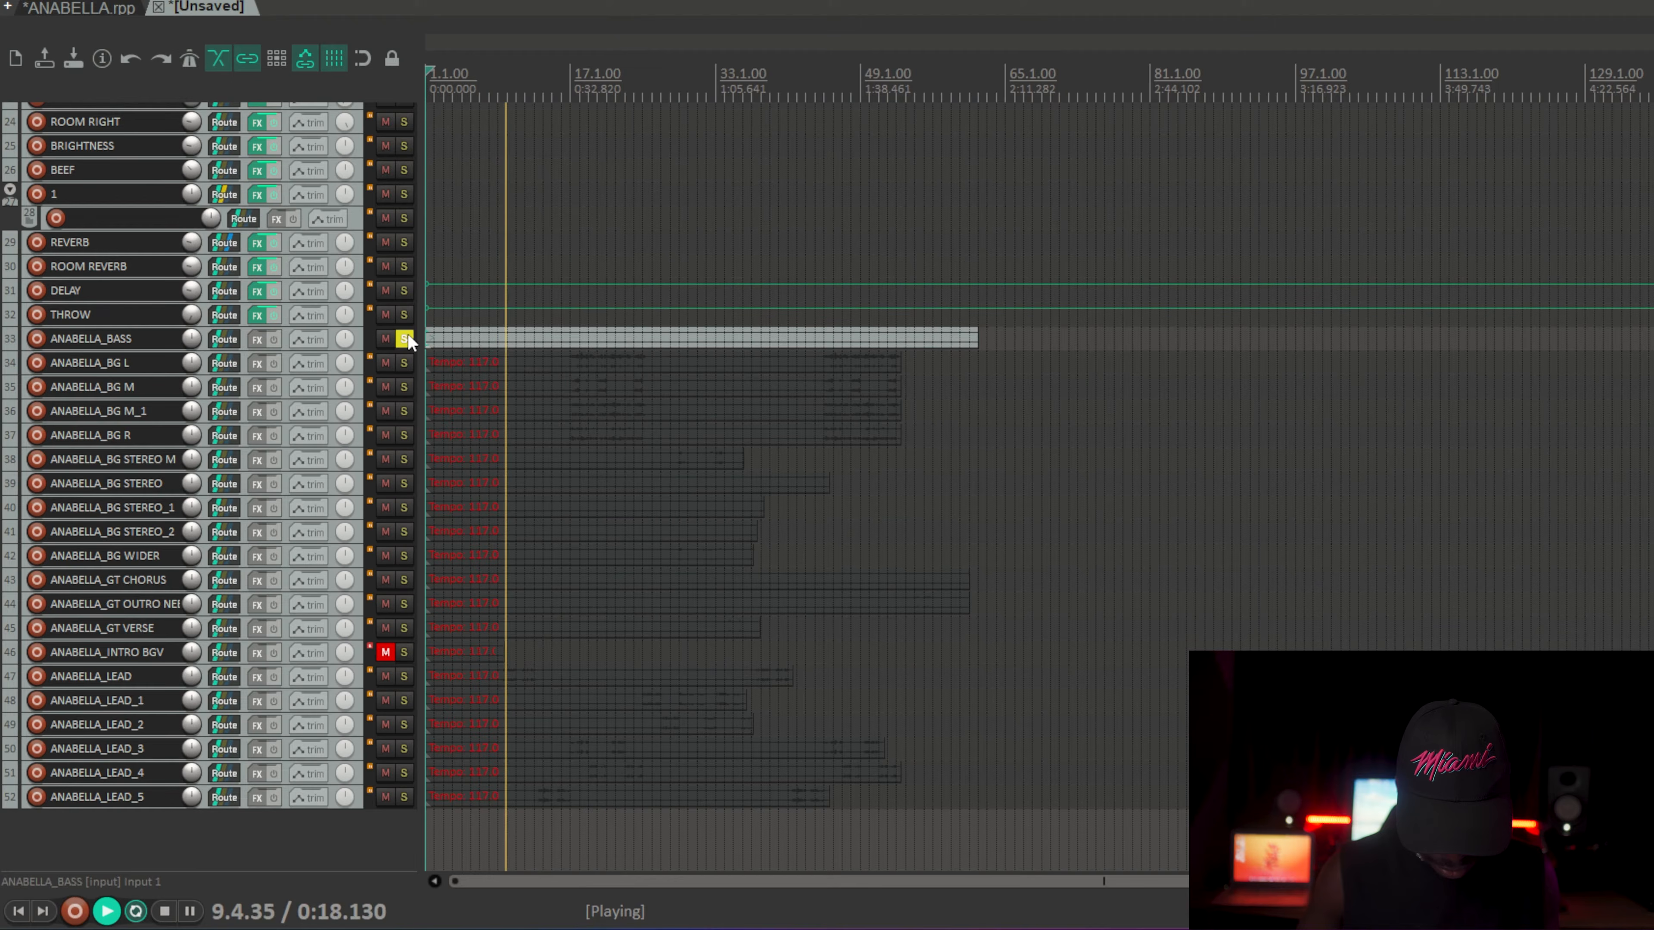
pyautogui.moveTo(365, 351); pyautogui.dragTo(365, 434)
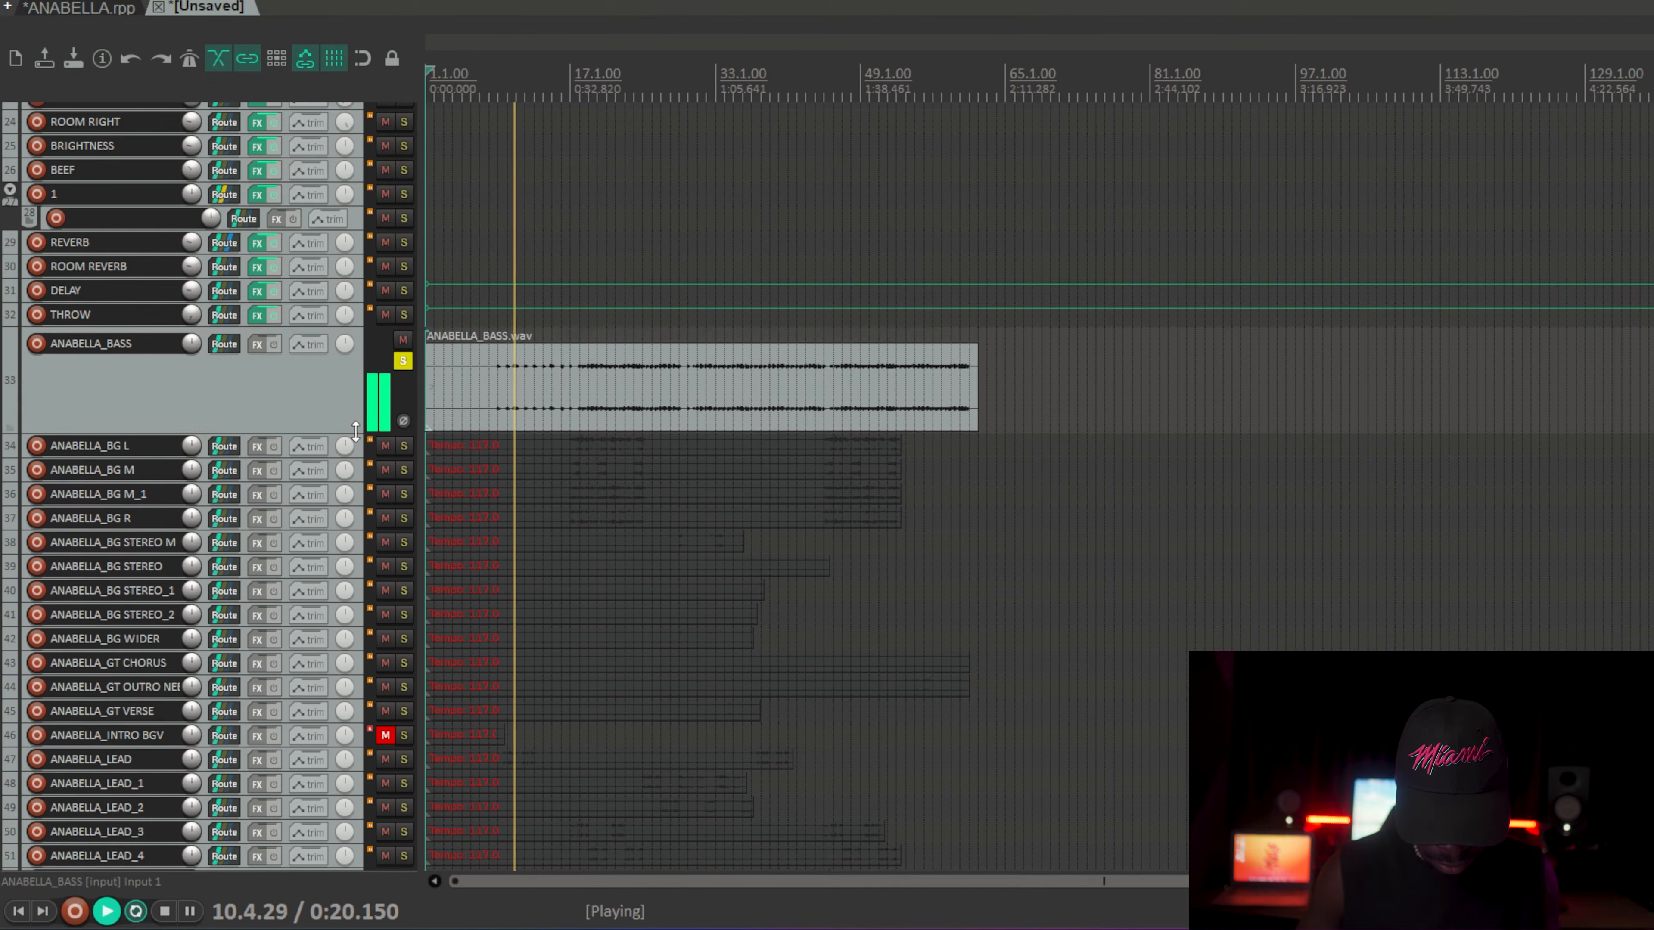
pyautogui.click(328, 383)
pyautogui.press('space')
# Step: Move the ANABELLA_BASS track between ANABELLA_KICK and the DRUMZ group, and remove its solo
pyautogui.scroll(6, 336, 386)
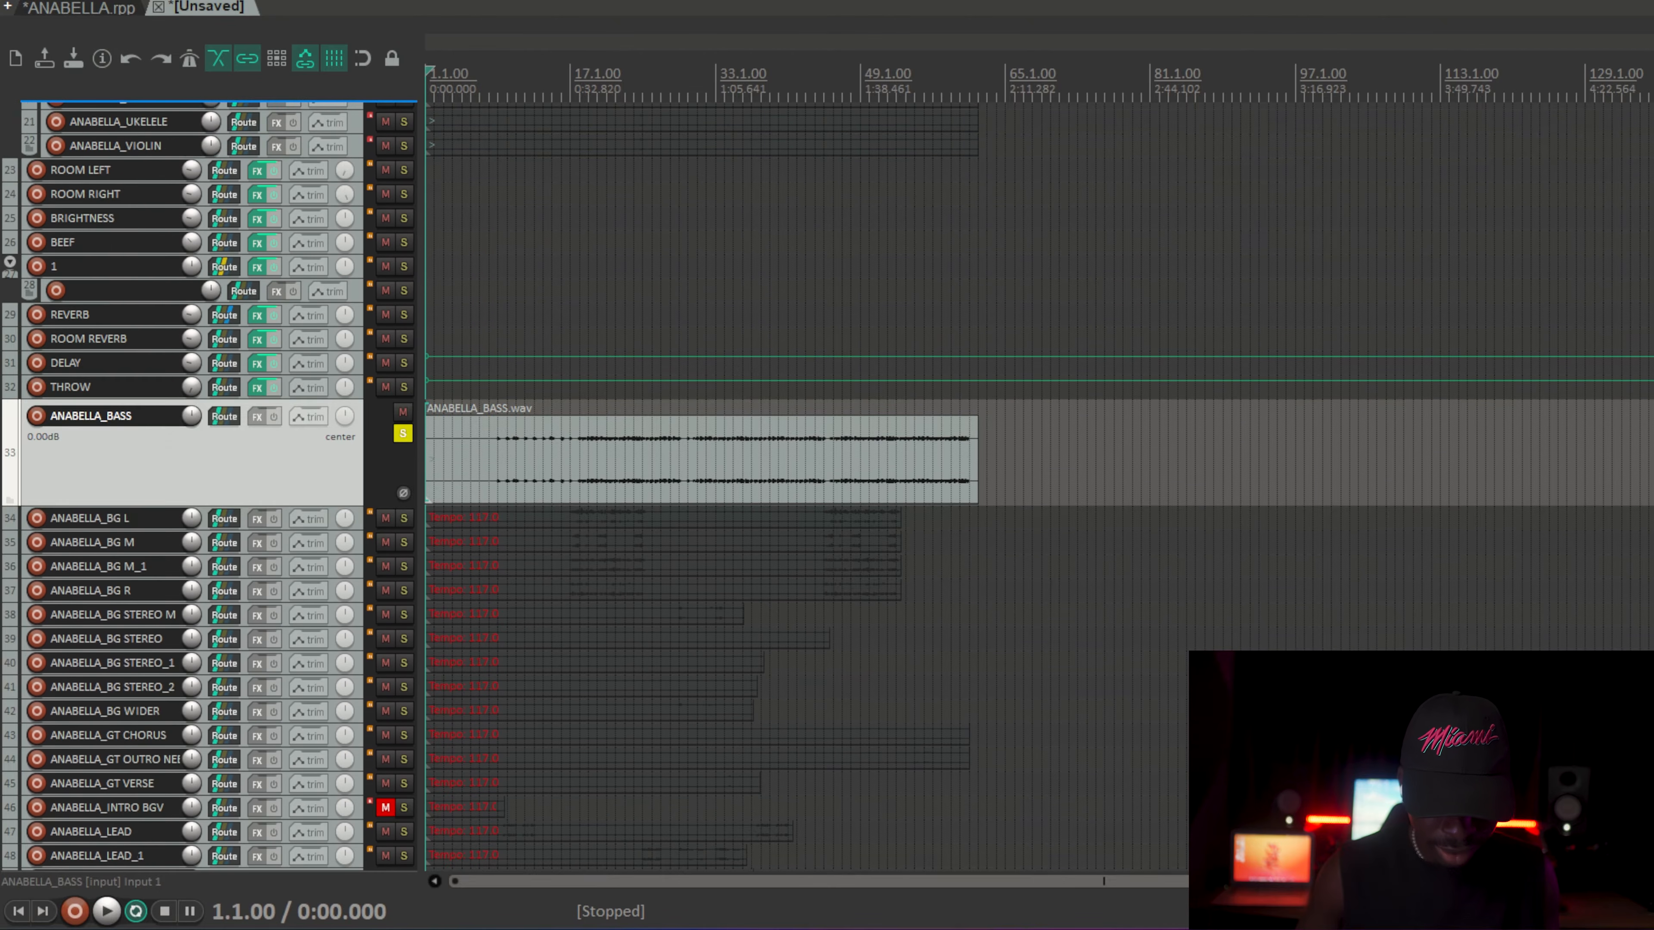
pyautogui.scroll(3, 182, 485)
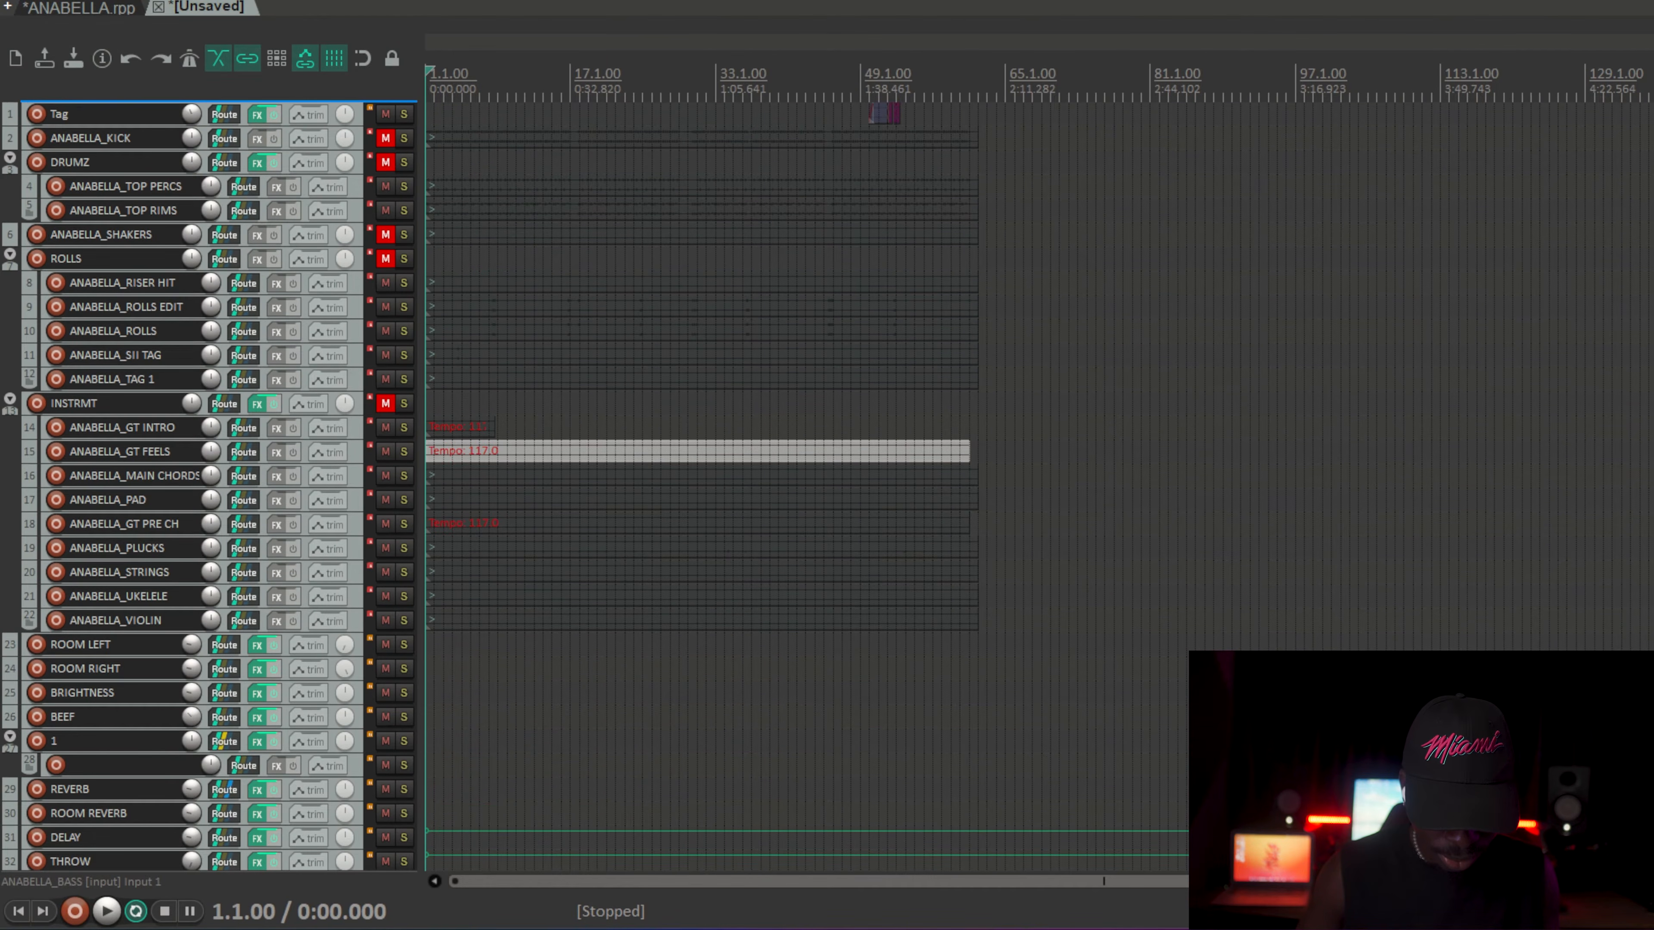
pyautogui.moveTo(210, 152); pyautogui.dragTo(212, 153)
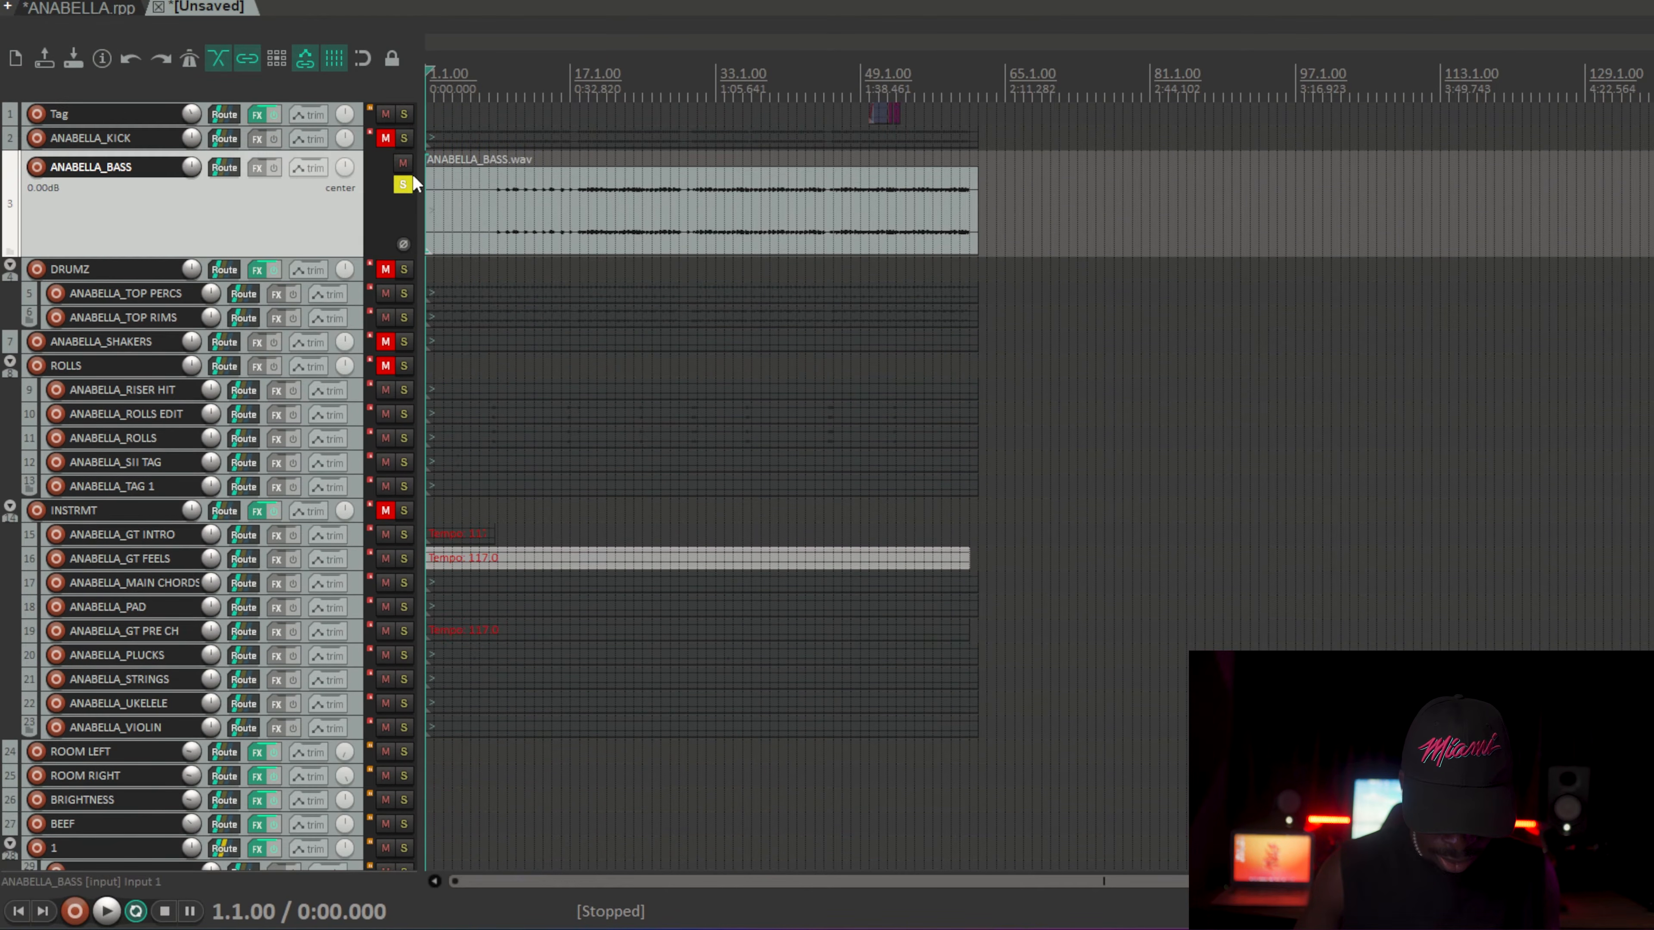
# Step: Insert an empty track below THROW and nest the six tracks from ANABELLA_LEAD to ANABELLA_LEAD_5 inside it
pyautogui.scroll(-8, 521, 426)
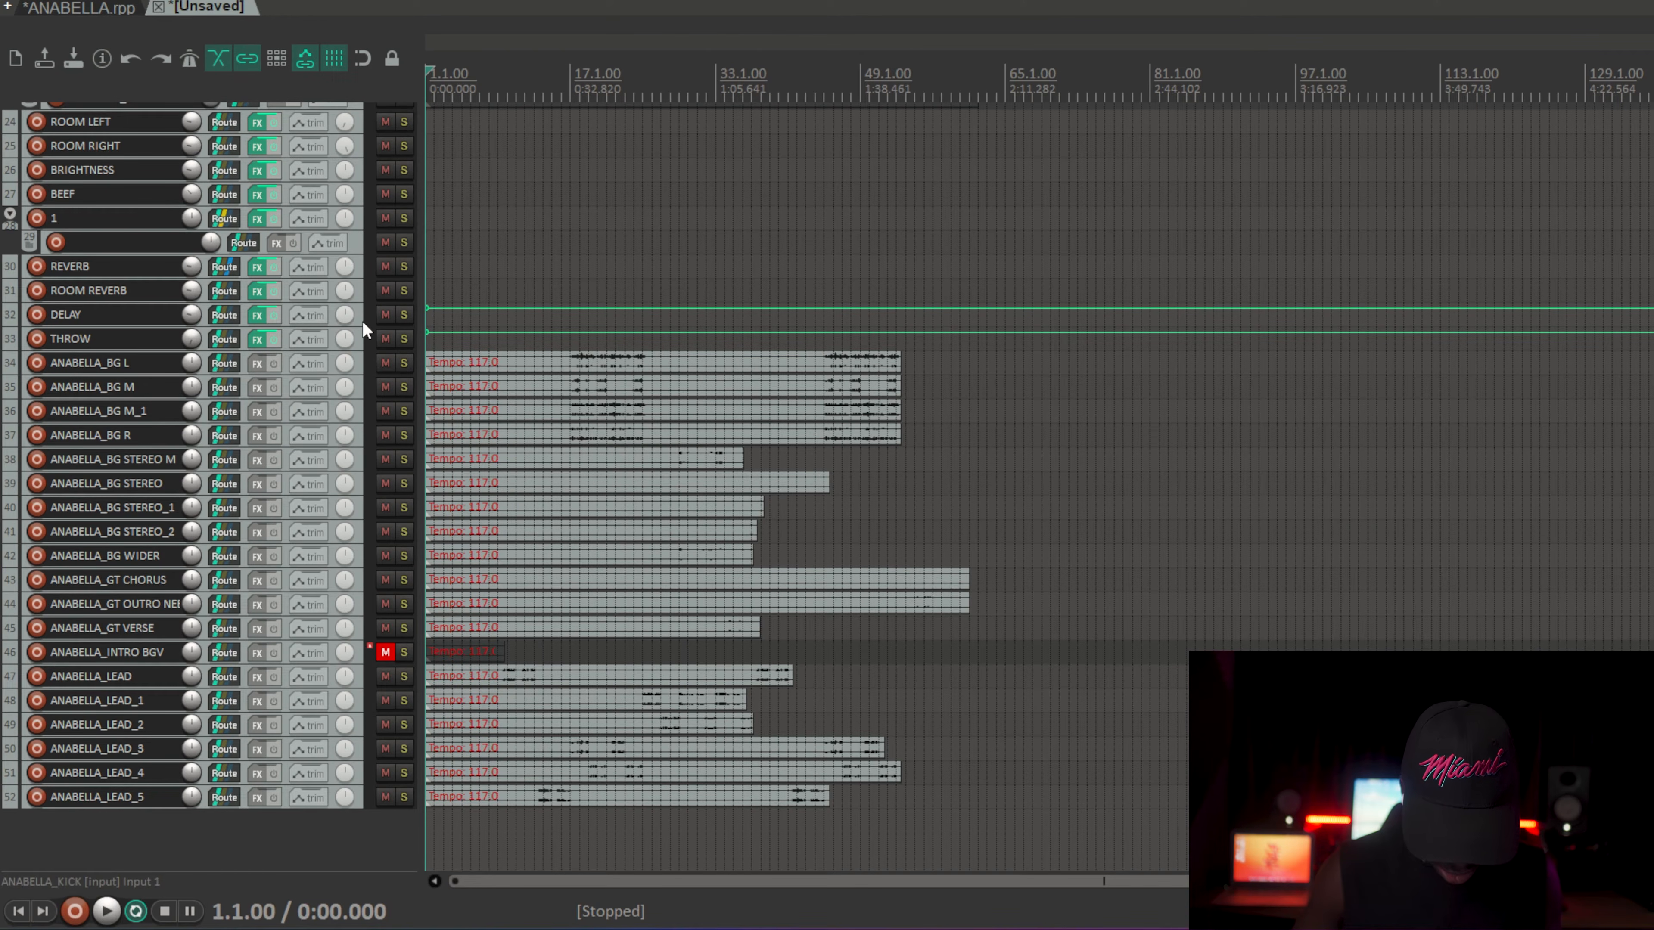
pyautogui.click(359, 332)
pyautogui.hotkey('ctrl', 't')
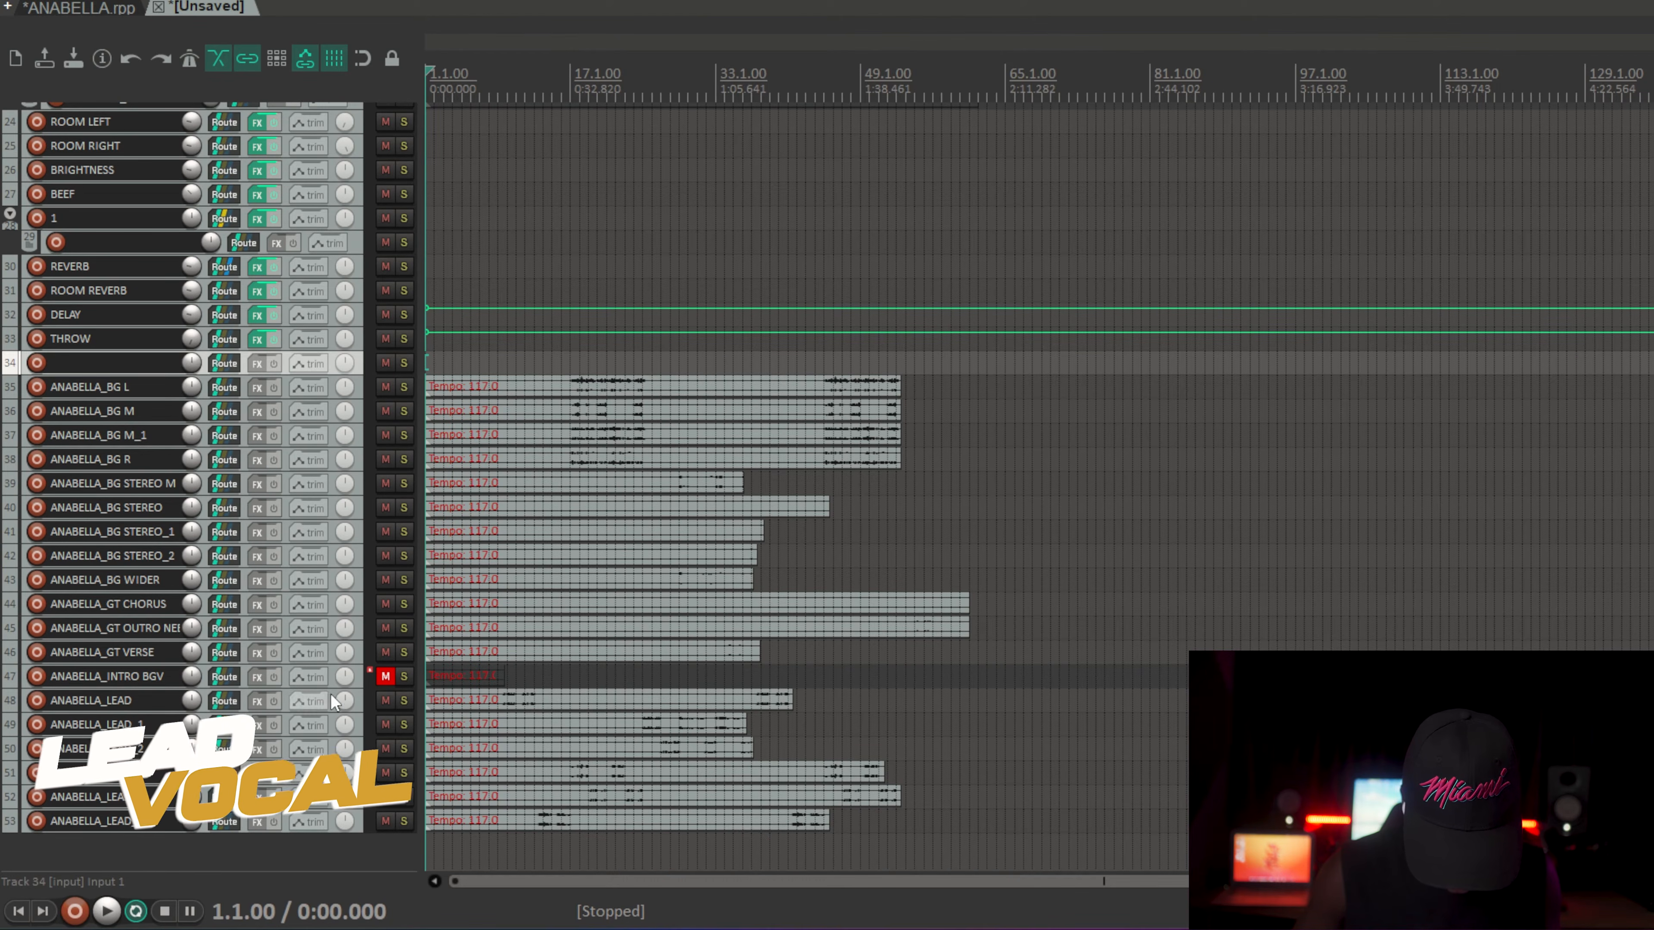
pyautogui.moveTo(360, 701); pyautogui.dragTo(361, 824)
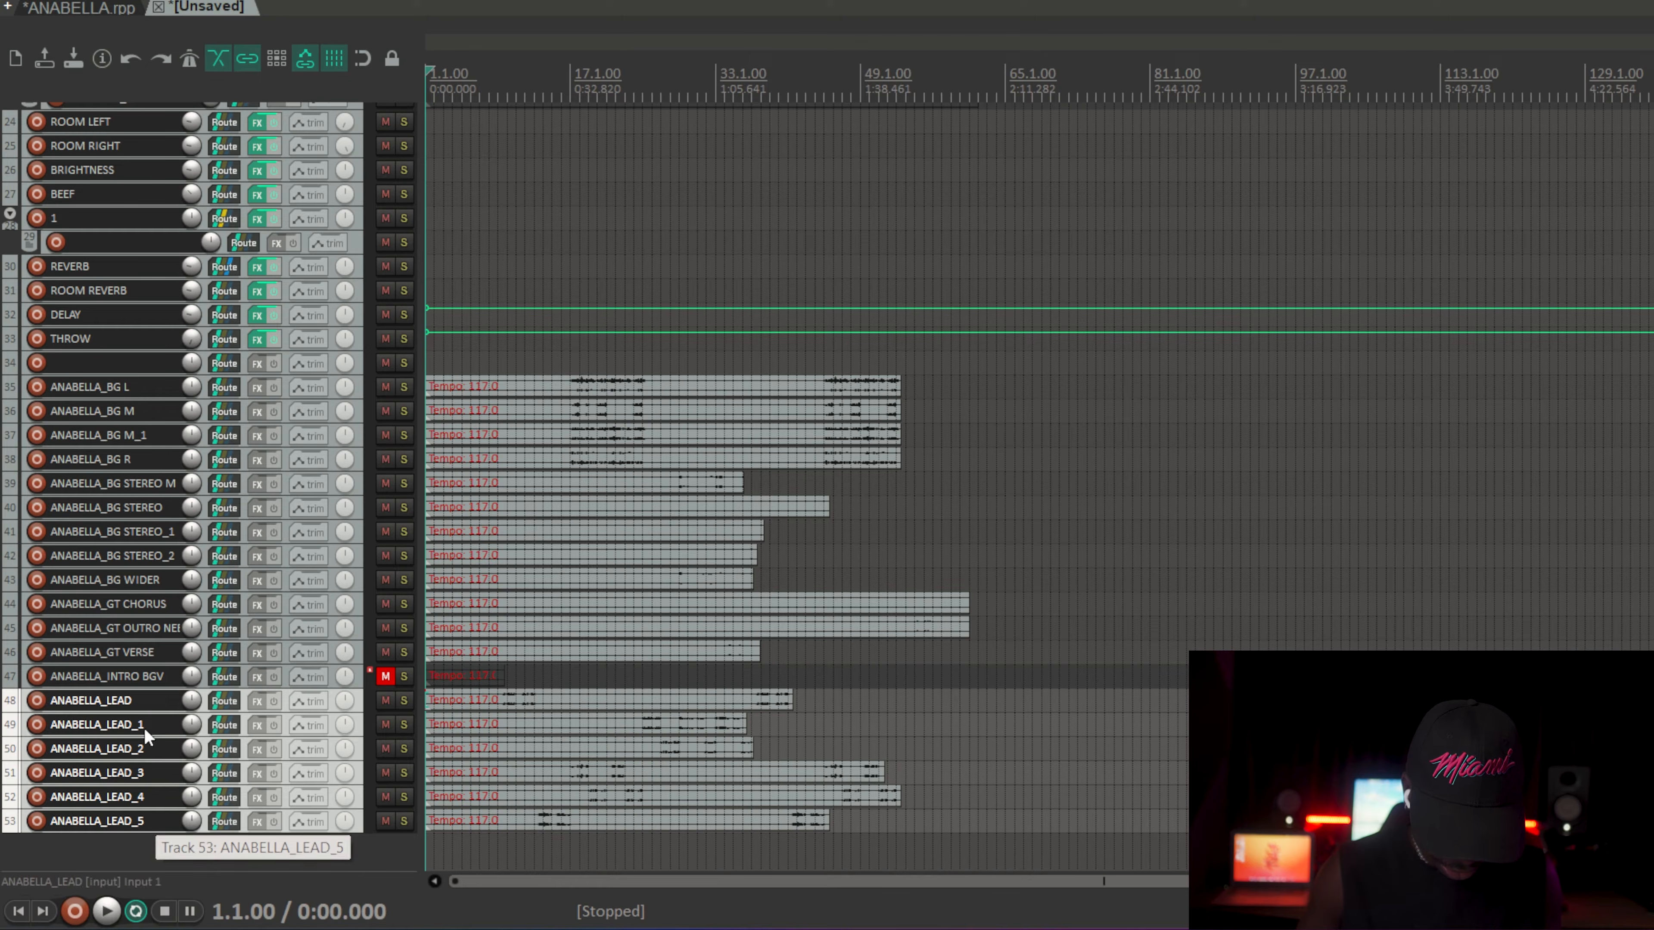
pyautogui.moveTo(364, 700); pyautogui.dragTo(368, 364)
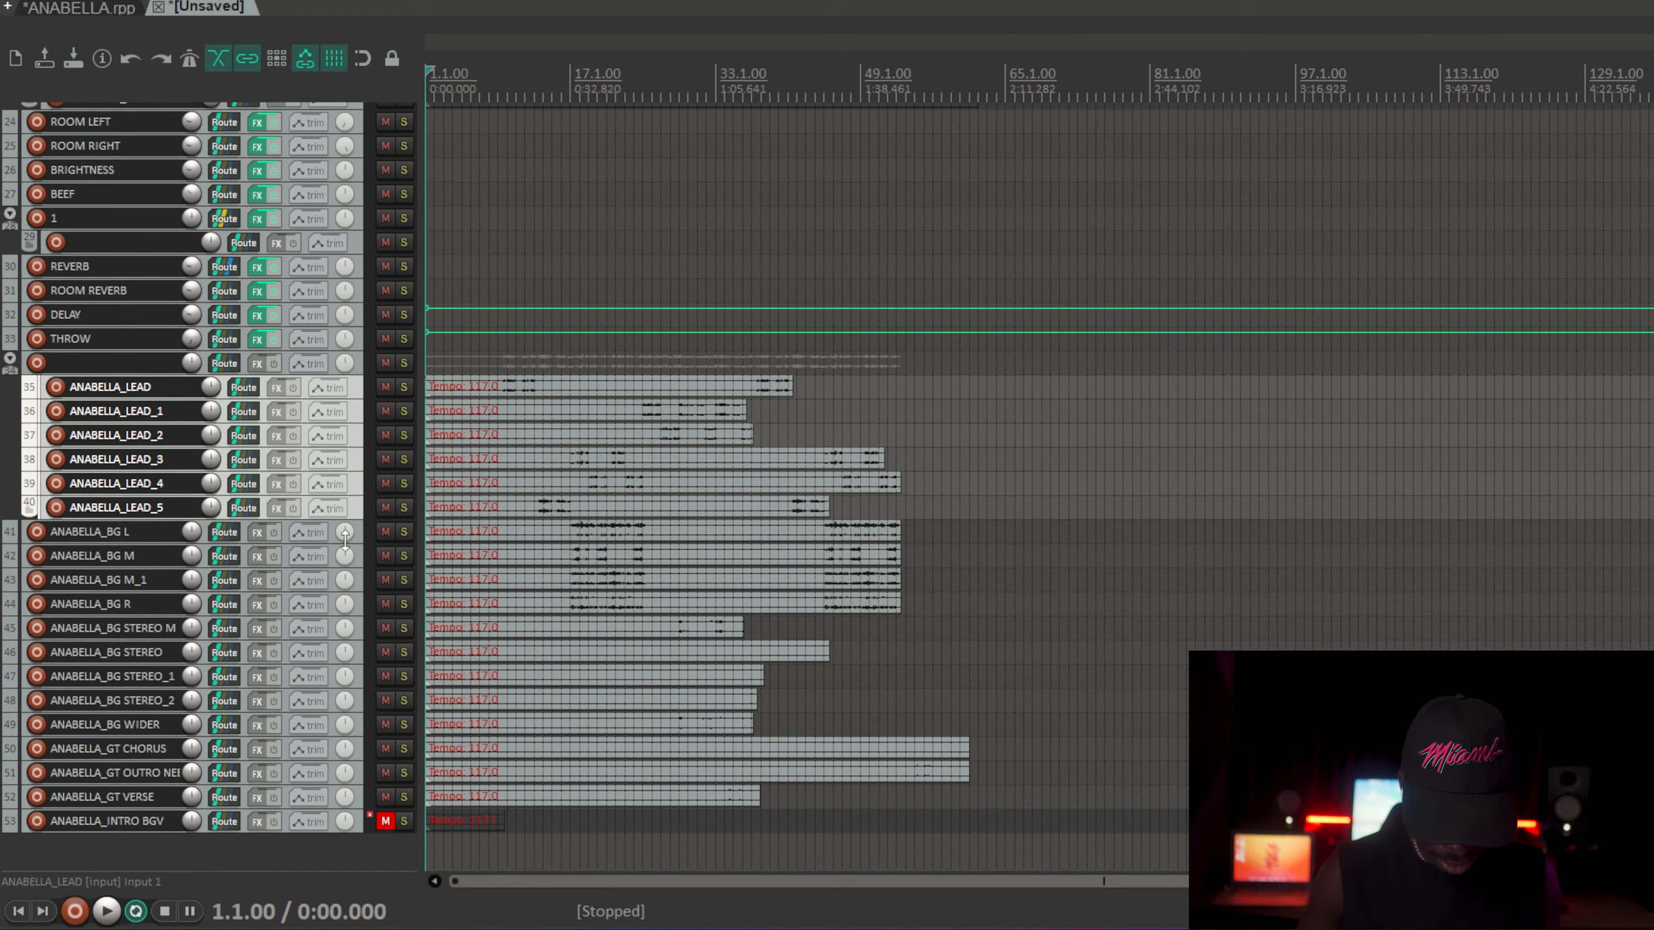
# Step: Insert an empty track below ANABELLA_LEAD_5 and nest all tracks from ANABELLA_BG L to ANABELLA_INTRO BGV inside it
pyautogui.click(360, 508)
pyautogui.hotkey('ctrl', 't')
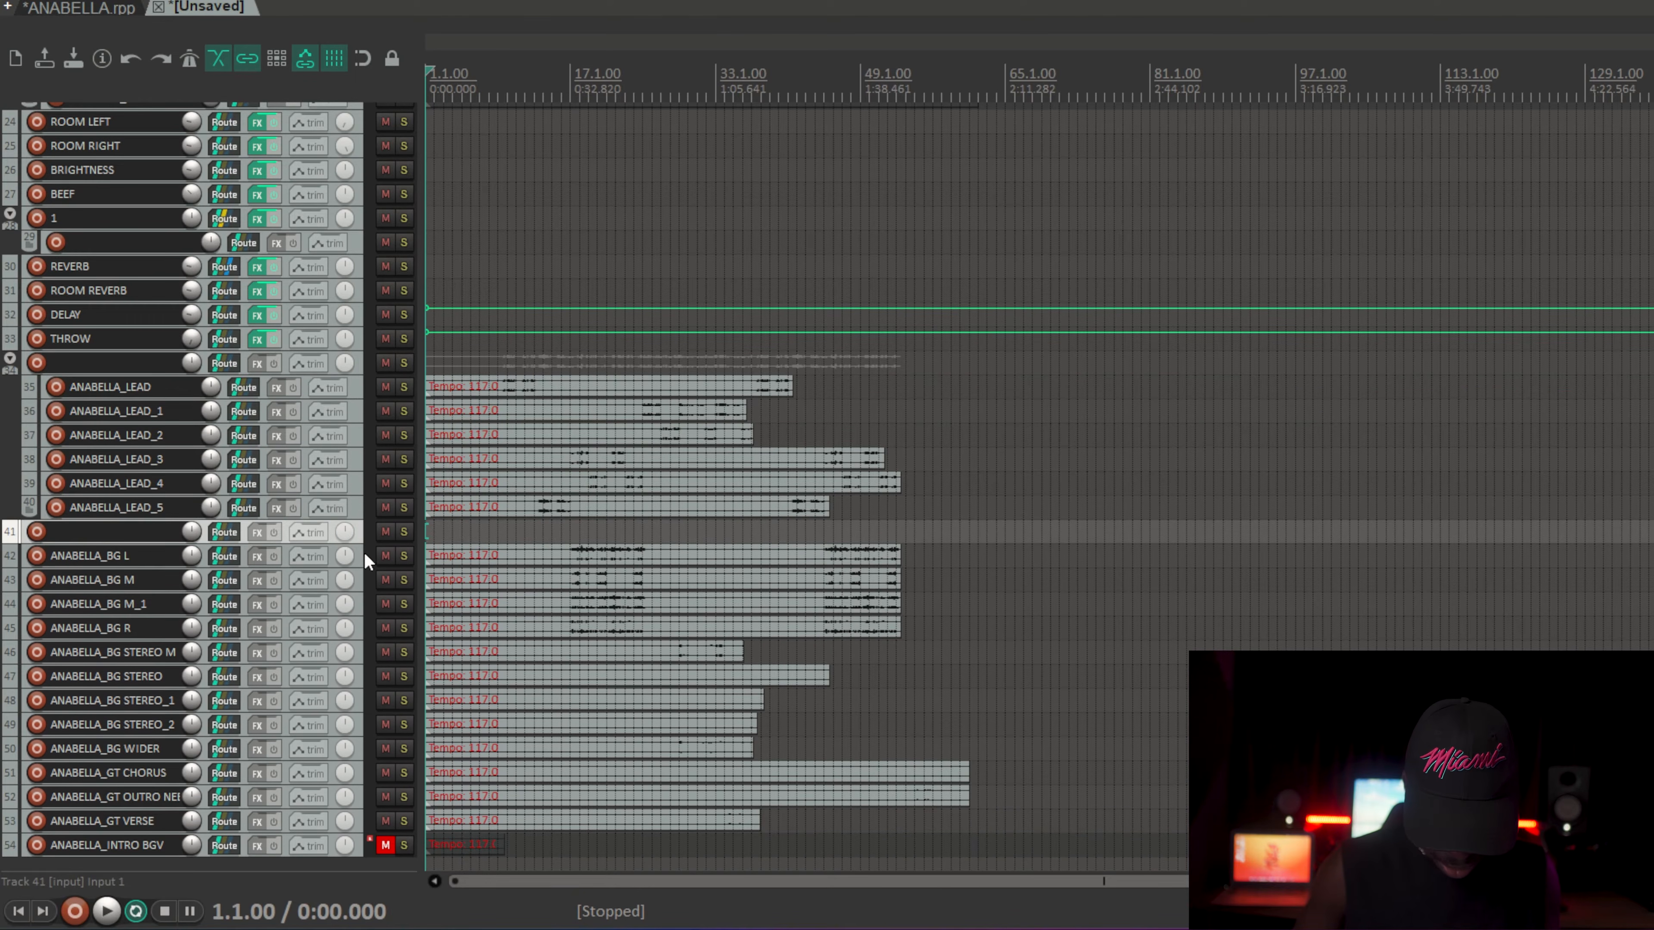
pyautogui.click(363, 550)
pyautogui.scroll(-2, 364, 697)
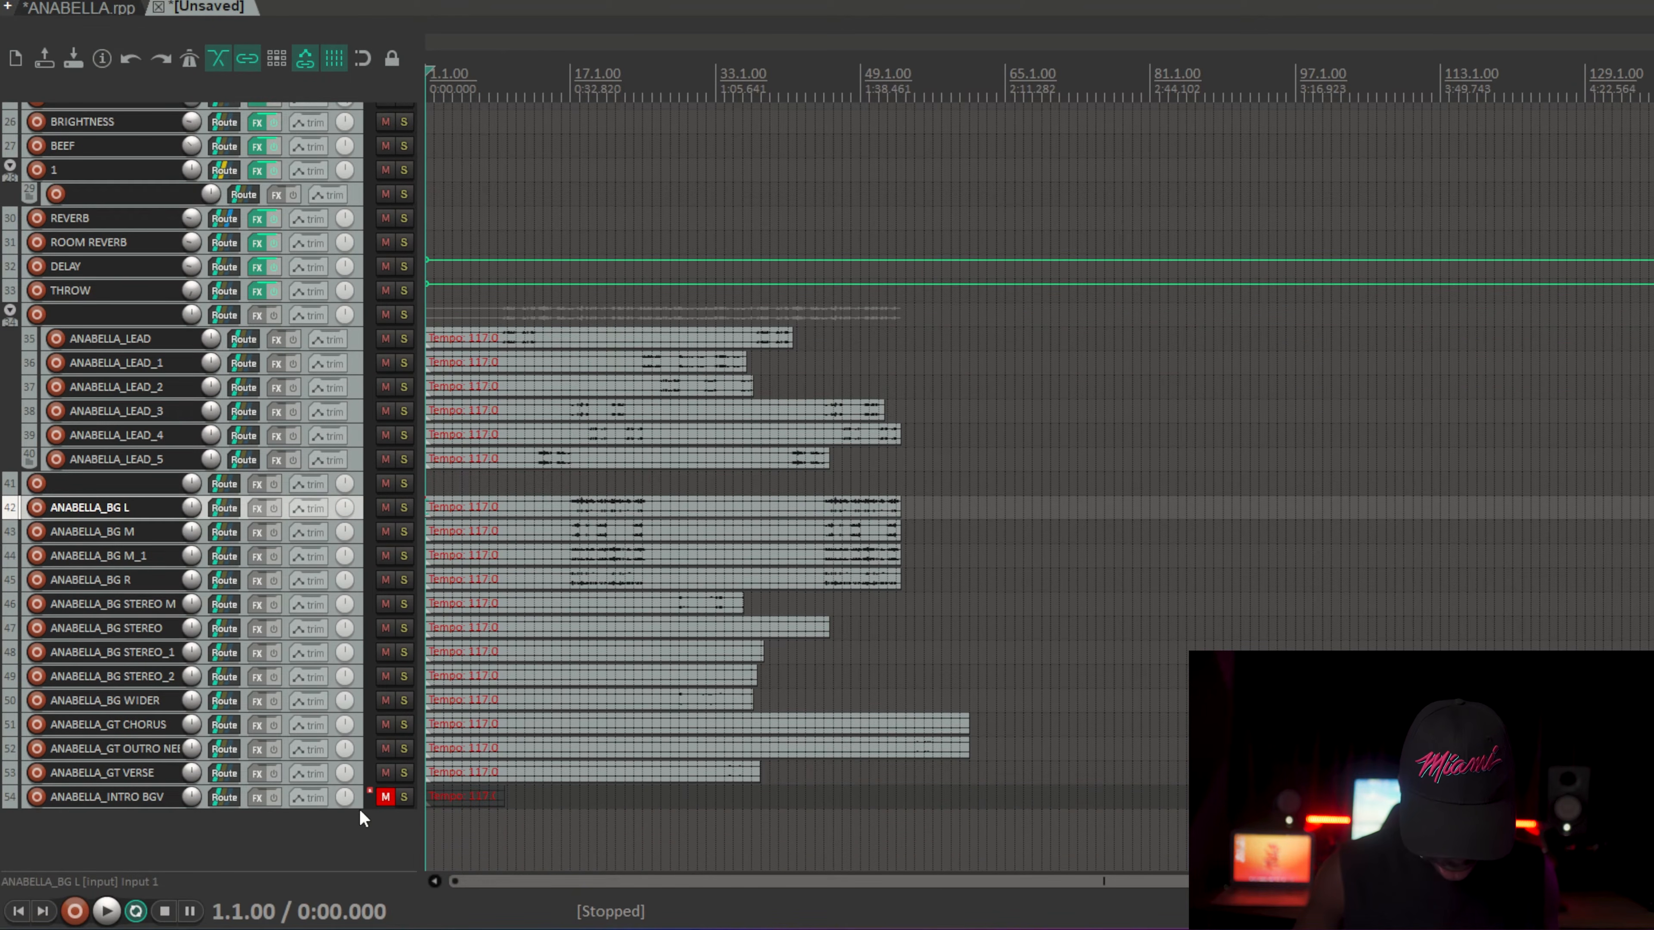
pyautogui.keyDown('shift'); pyautogui.click(361, 795); pyautogui.keyUp('shift')
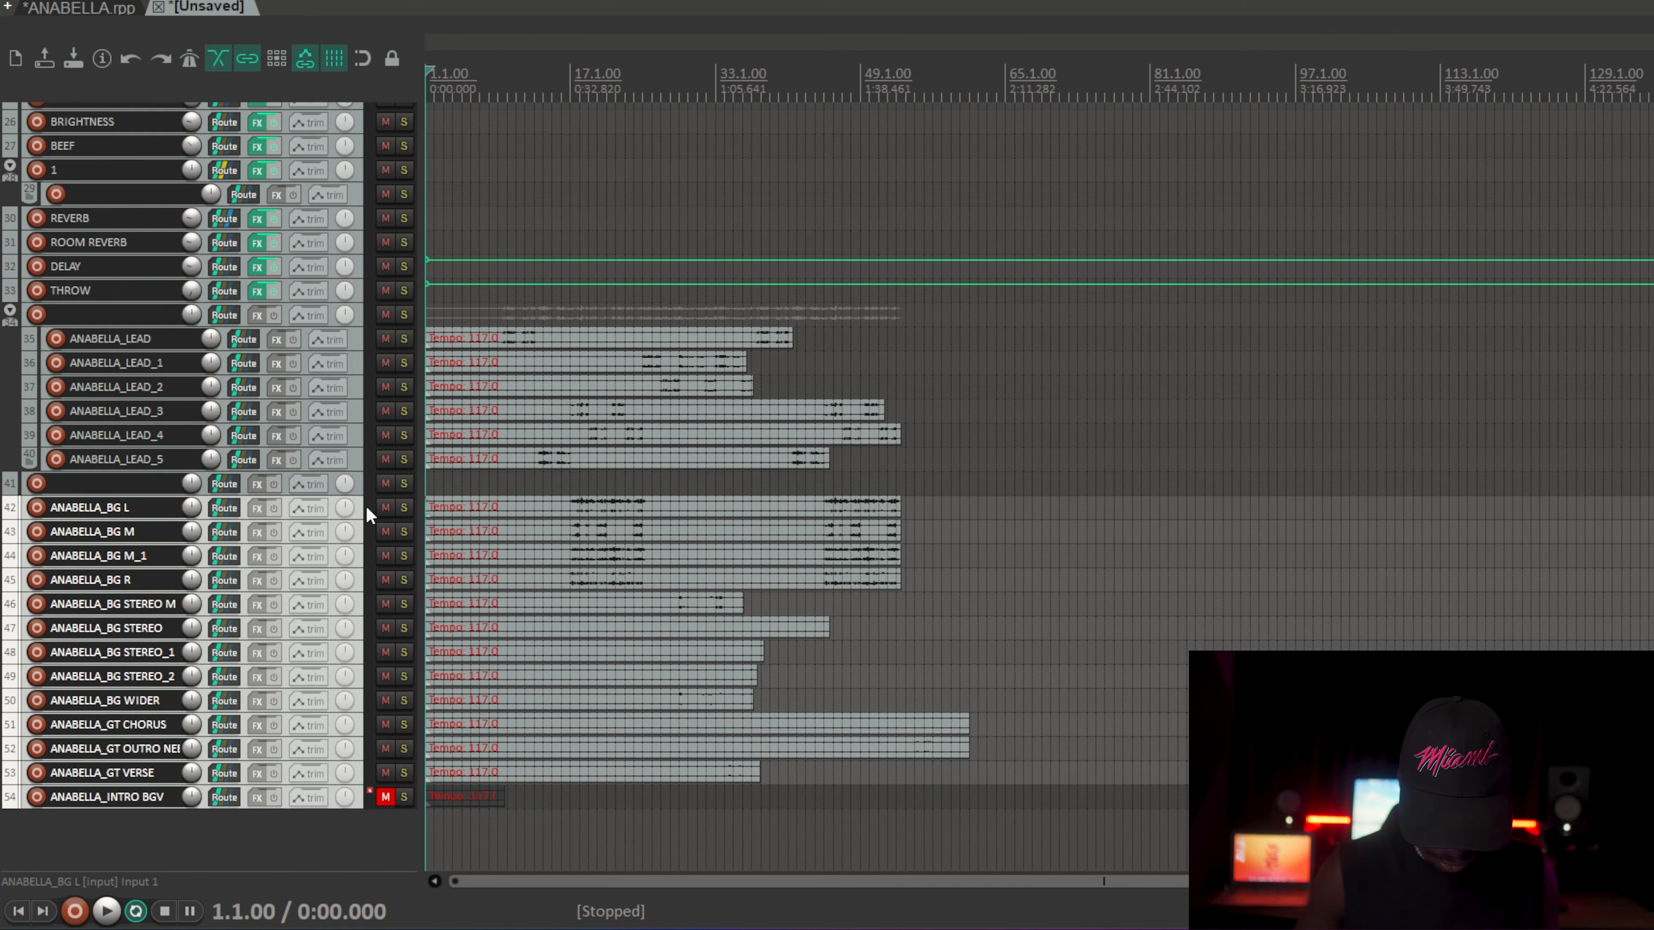
# Step: Enlarge the unnamed parent tracks of the background and lead vocal groups, and select the lead group's parent
pyautogui.moveTo(361, 499); pyautogui.dragTo(349, 580)
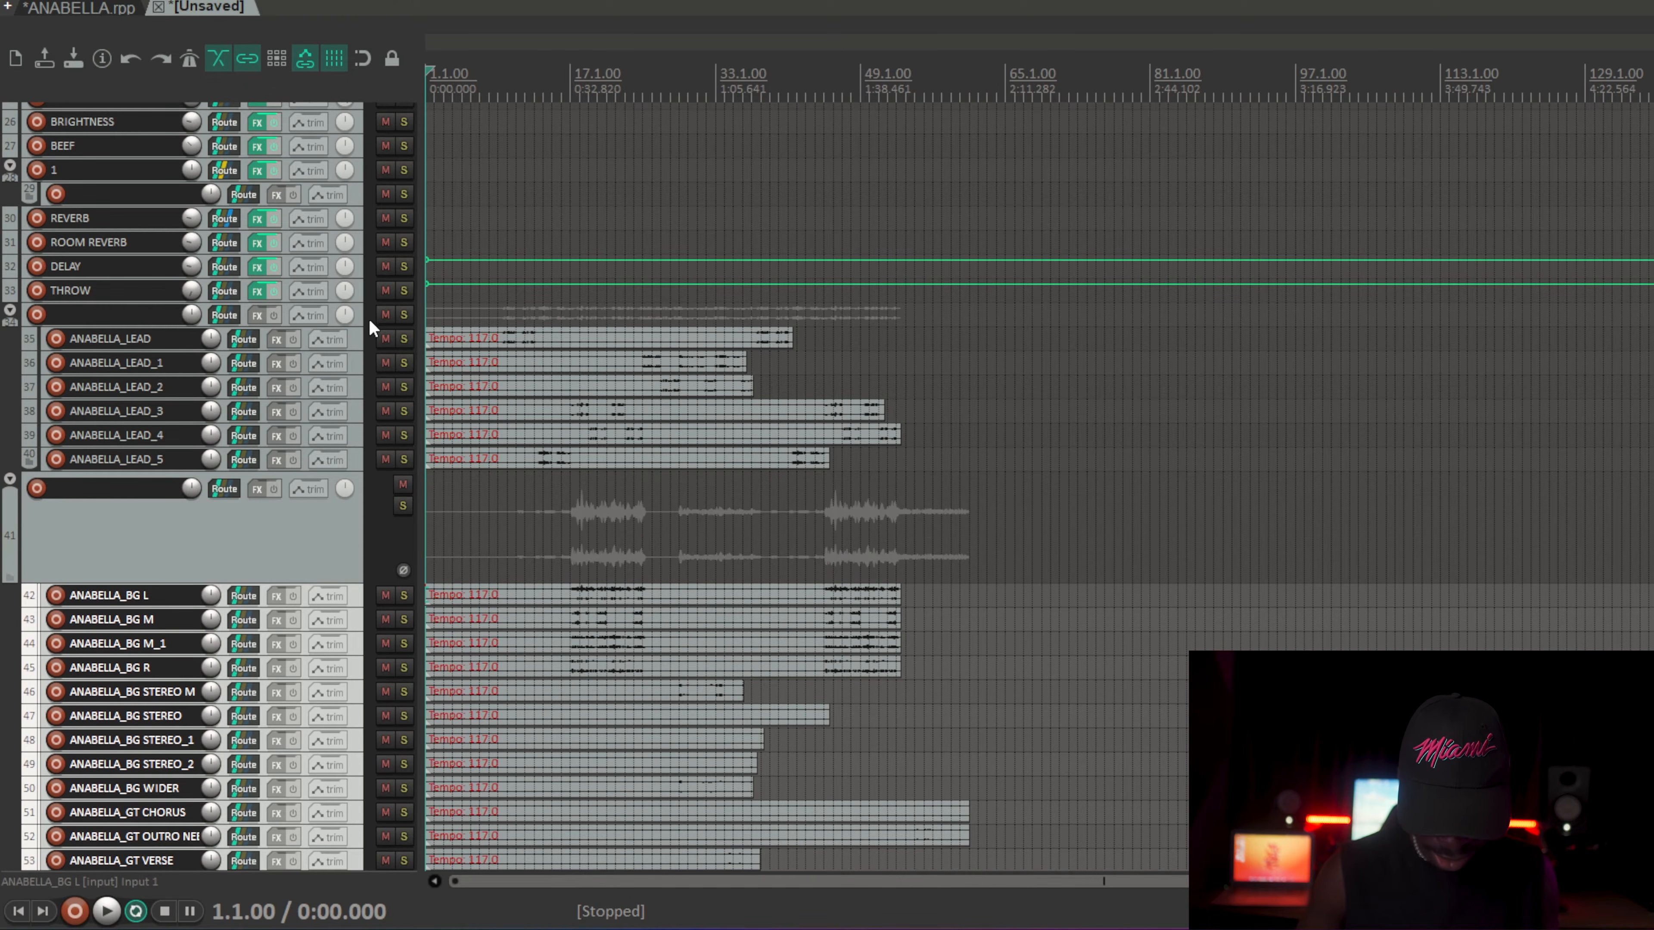
pyautogui.moveTo(354, 324); pyautogui.dragTo(351, 391)
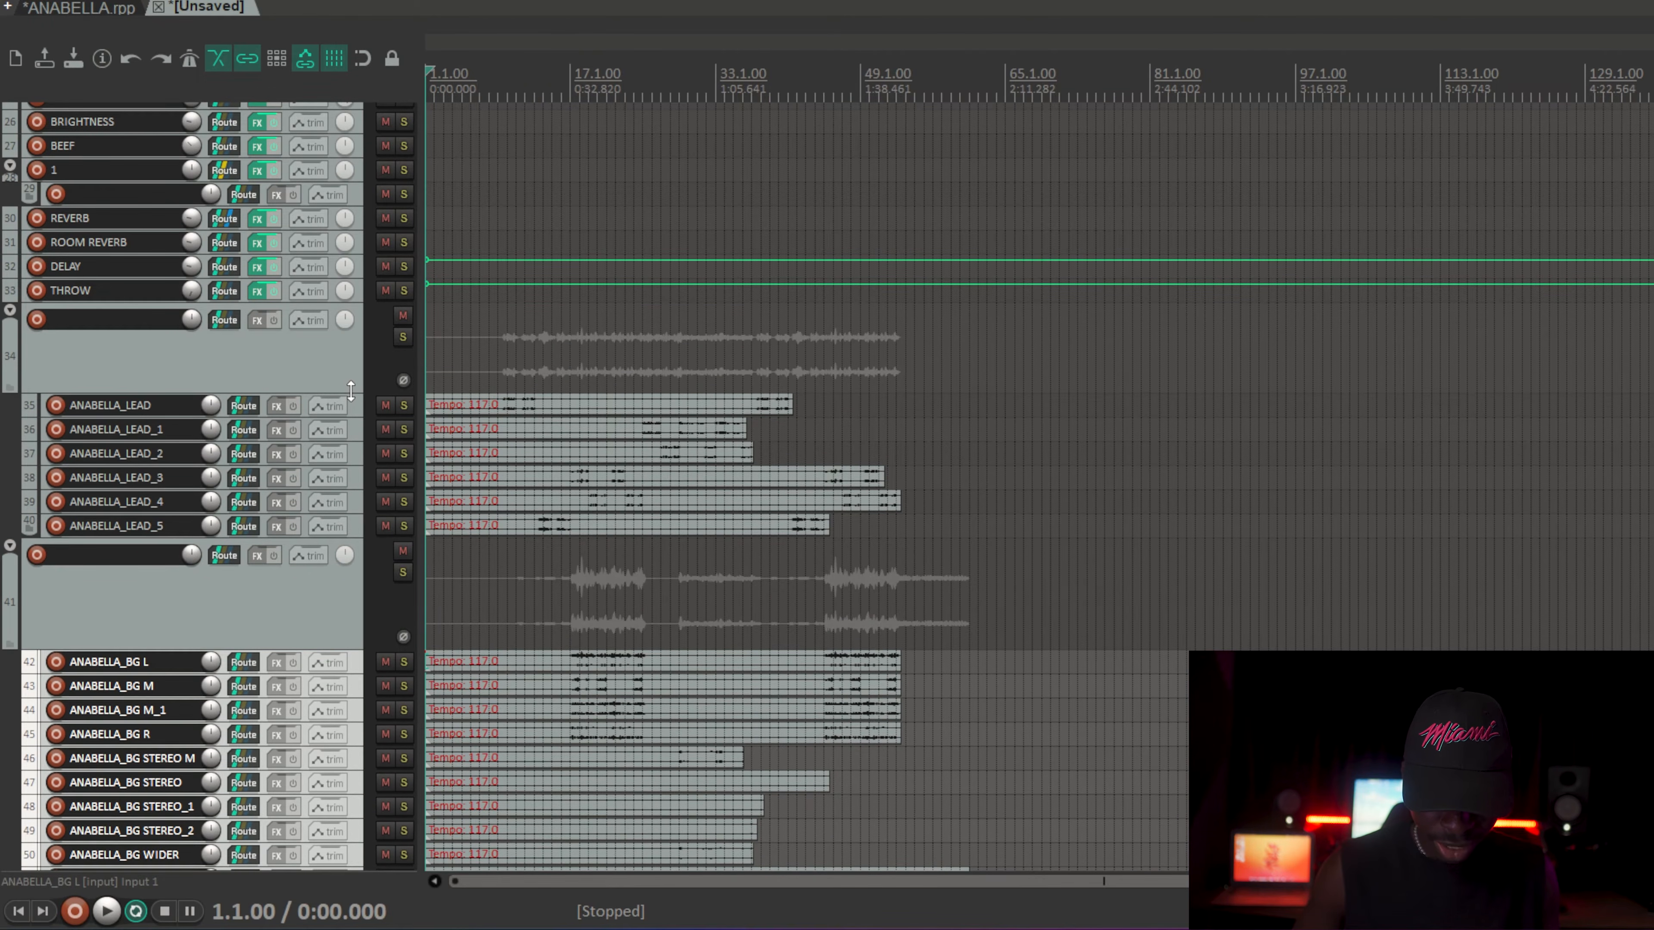
pyautogui.click(346, 375)
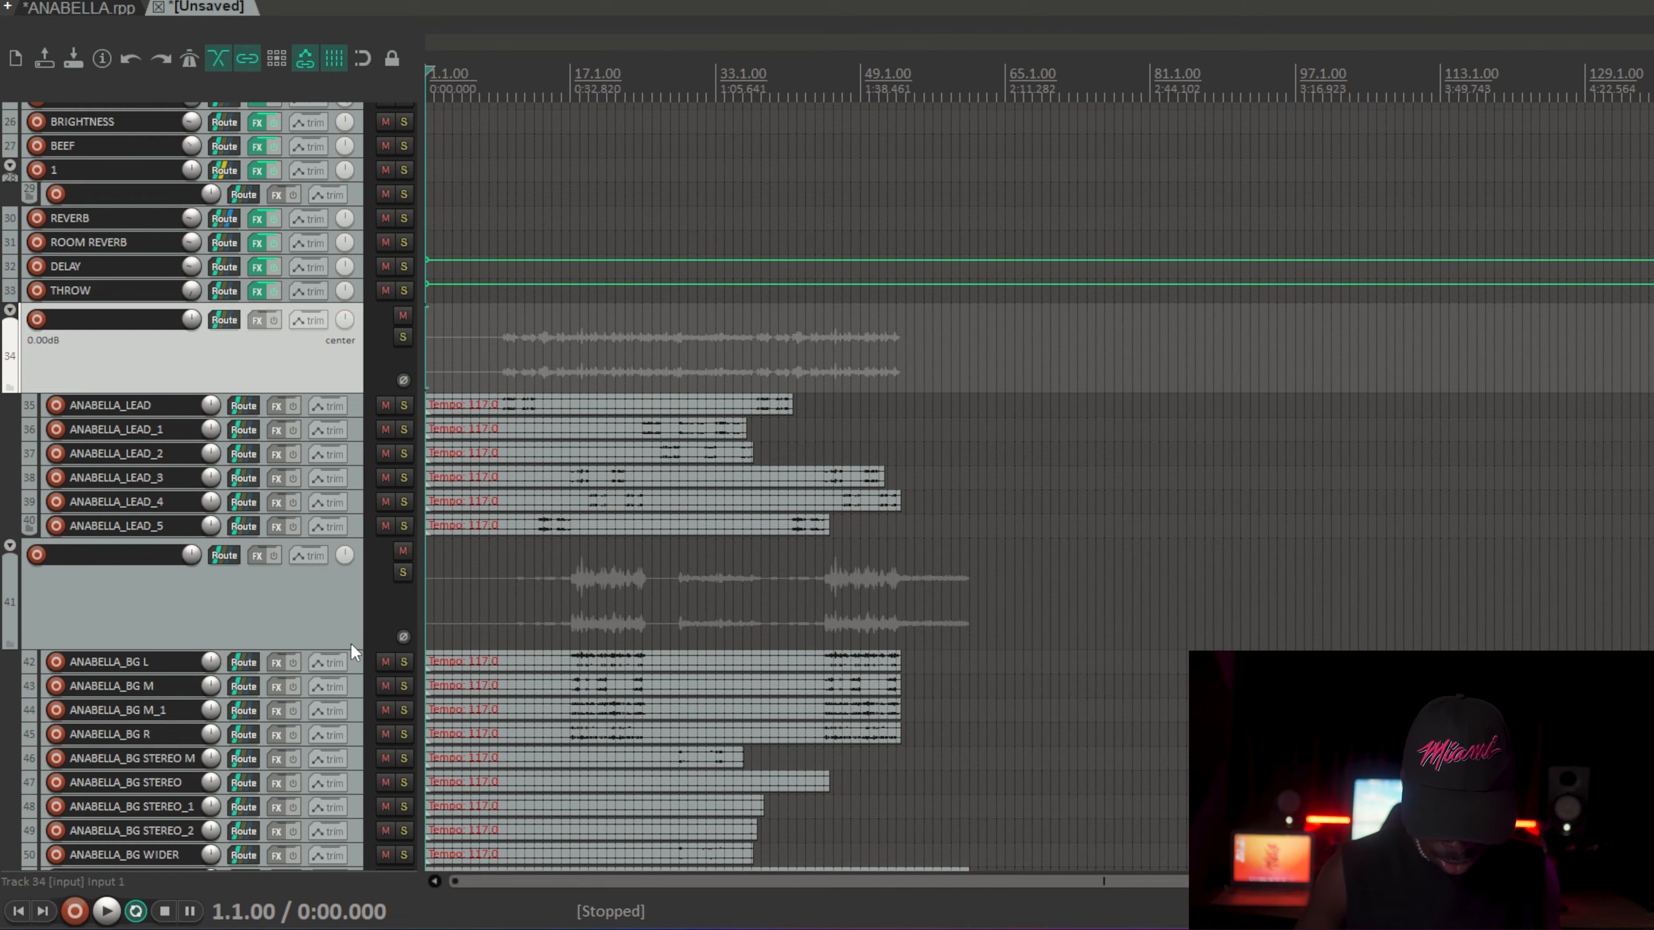
# Step: Shrink the parent tracks of both vocal groups, solo the lead vocal parent and audition it from about bar 9
pyautogui.moveTo(343, 648); pyautogui.dragTo(343, 590)
pyautogui.moveTo(351, 392); pyautogui.dragTo(352, 354)
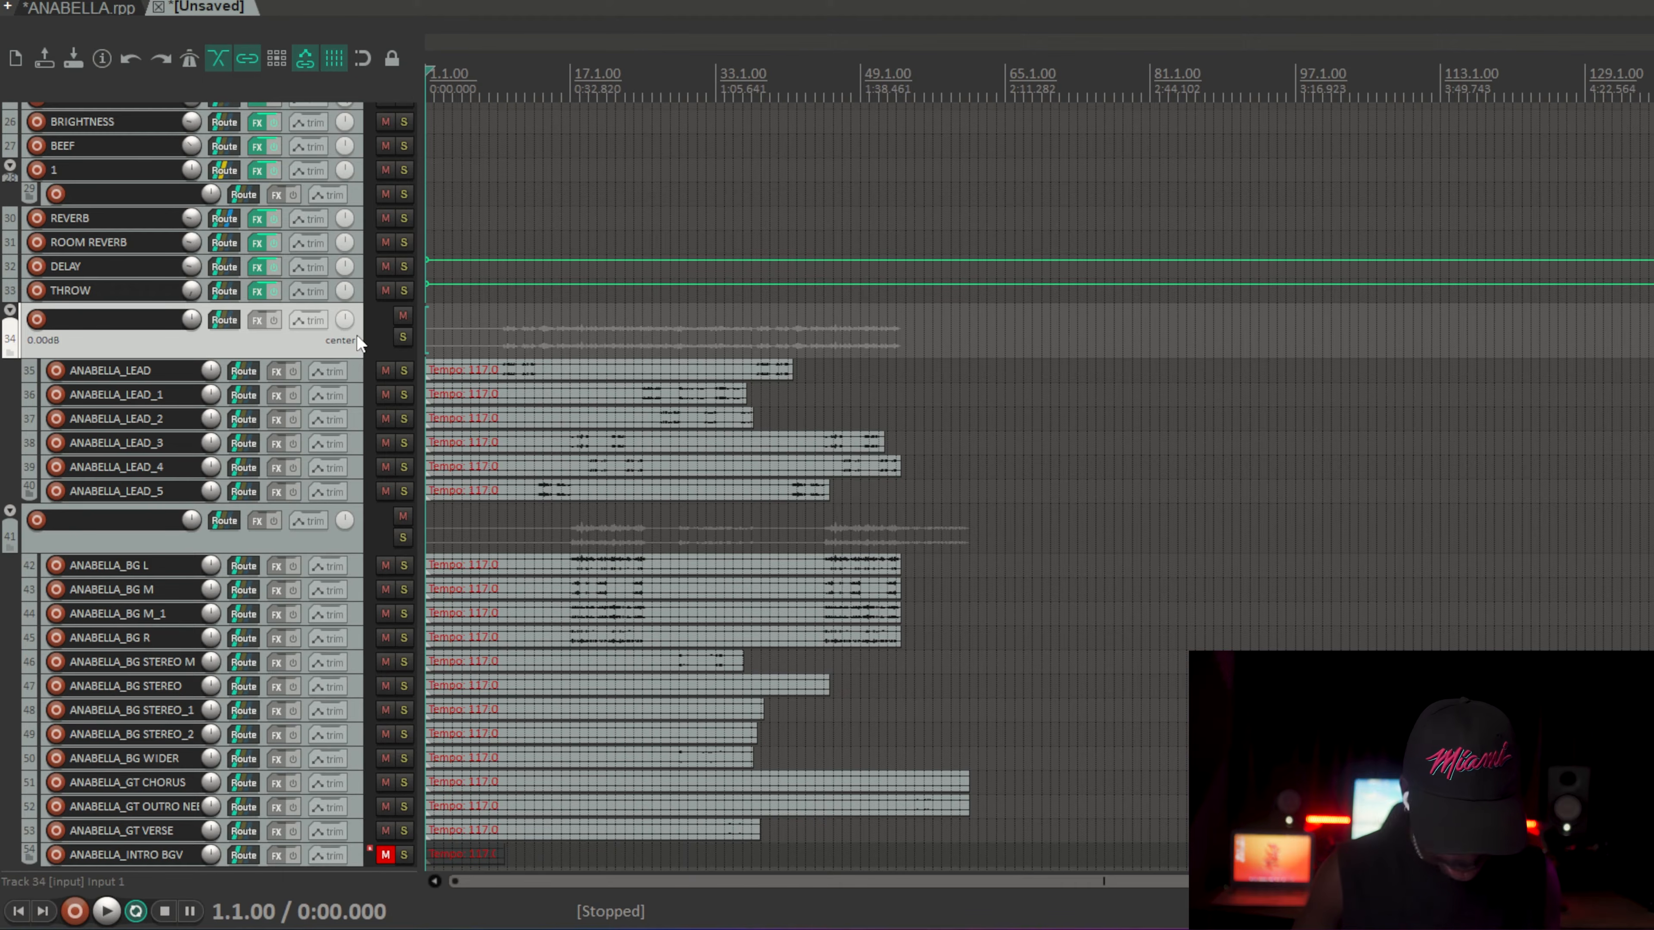
pyautogui.click(401, 337)
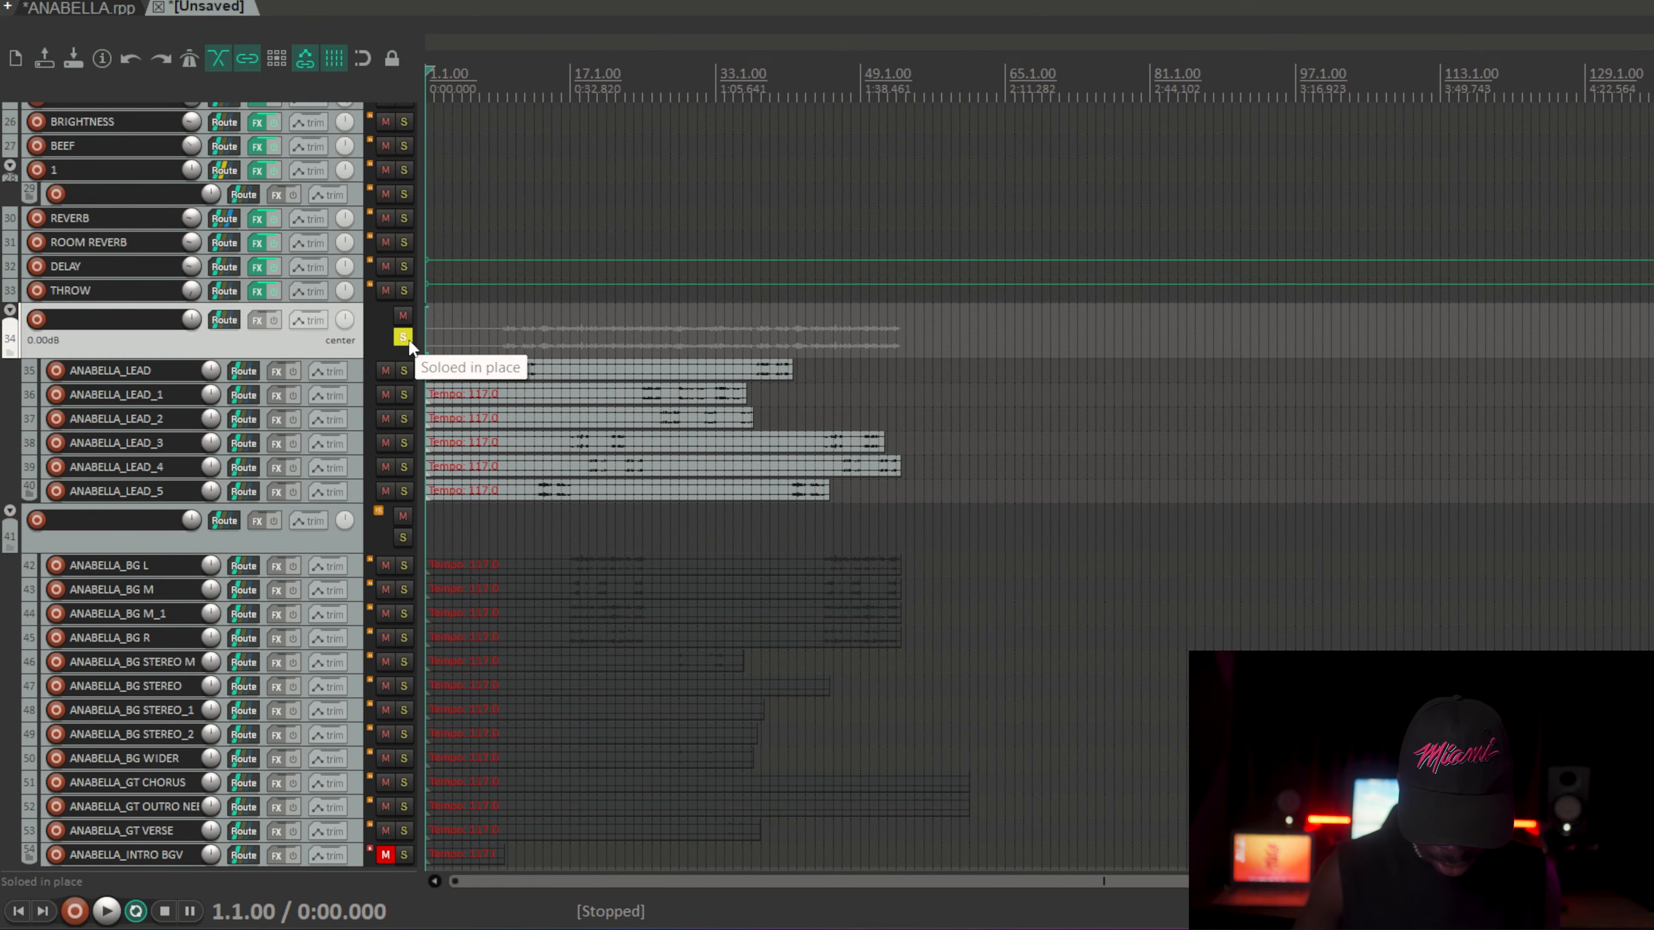
pyautogui.click(503, 341)
pyautogui.press('space')
pyautogui.press('space')
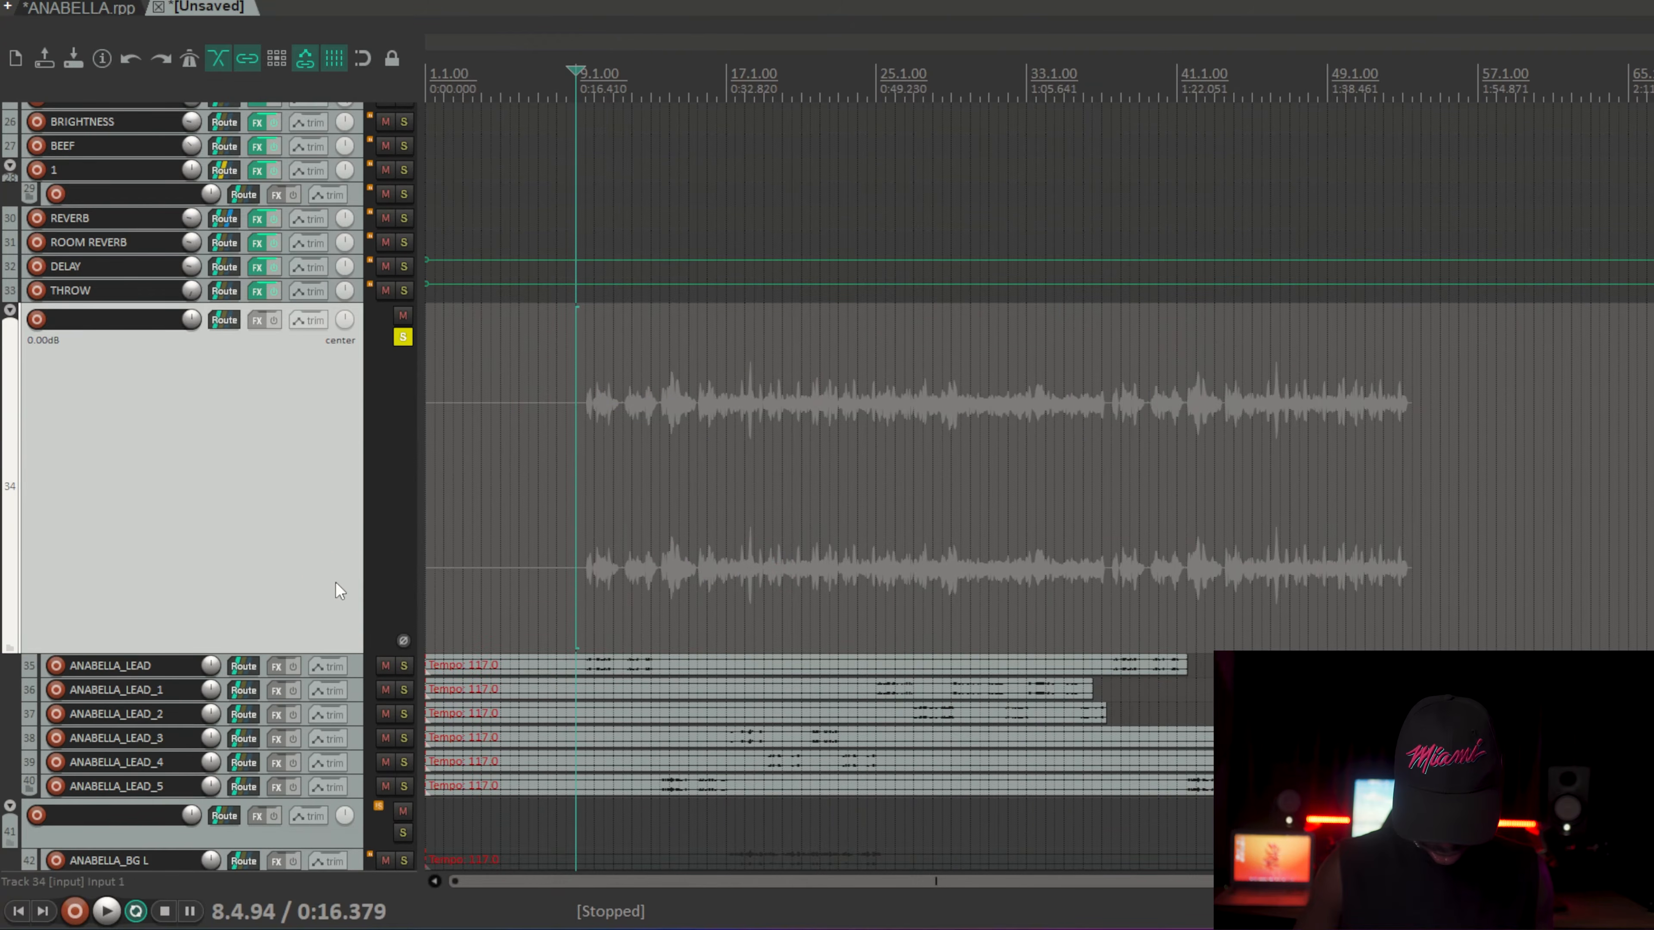
# Step: Solo only the background vocal group's parent, audition it from bar 17, and clear the solo
pyautogui.scroll(-5, 349, 585)
pyautogui.keyDown('ctrl'); pyautogui.keyDown('alt'); pyautogui.click(403, 479); pyautogui.keyUp('alt'); pyautogui.keyUp('ctrl')
pyautogui.click(728, 485)
pyautogui.press('space')
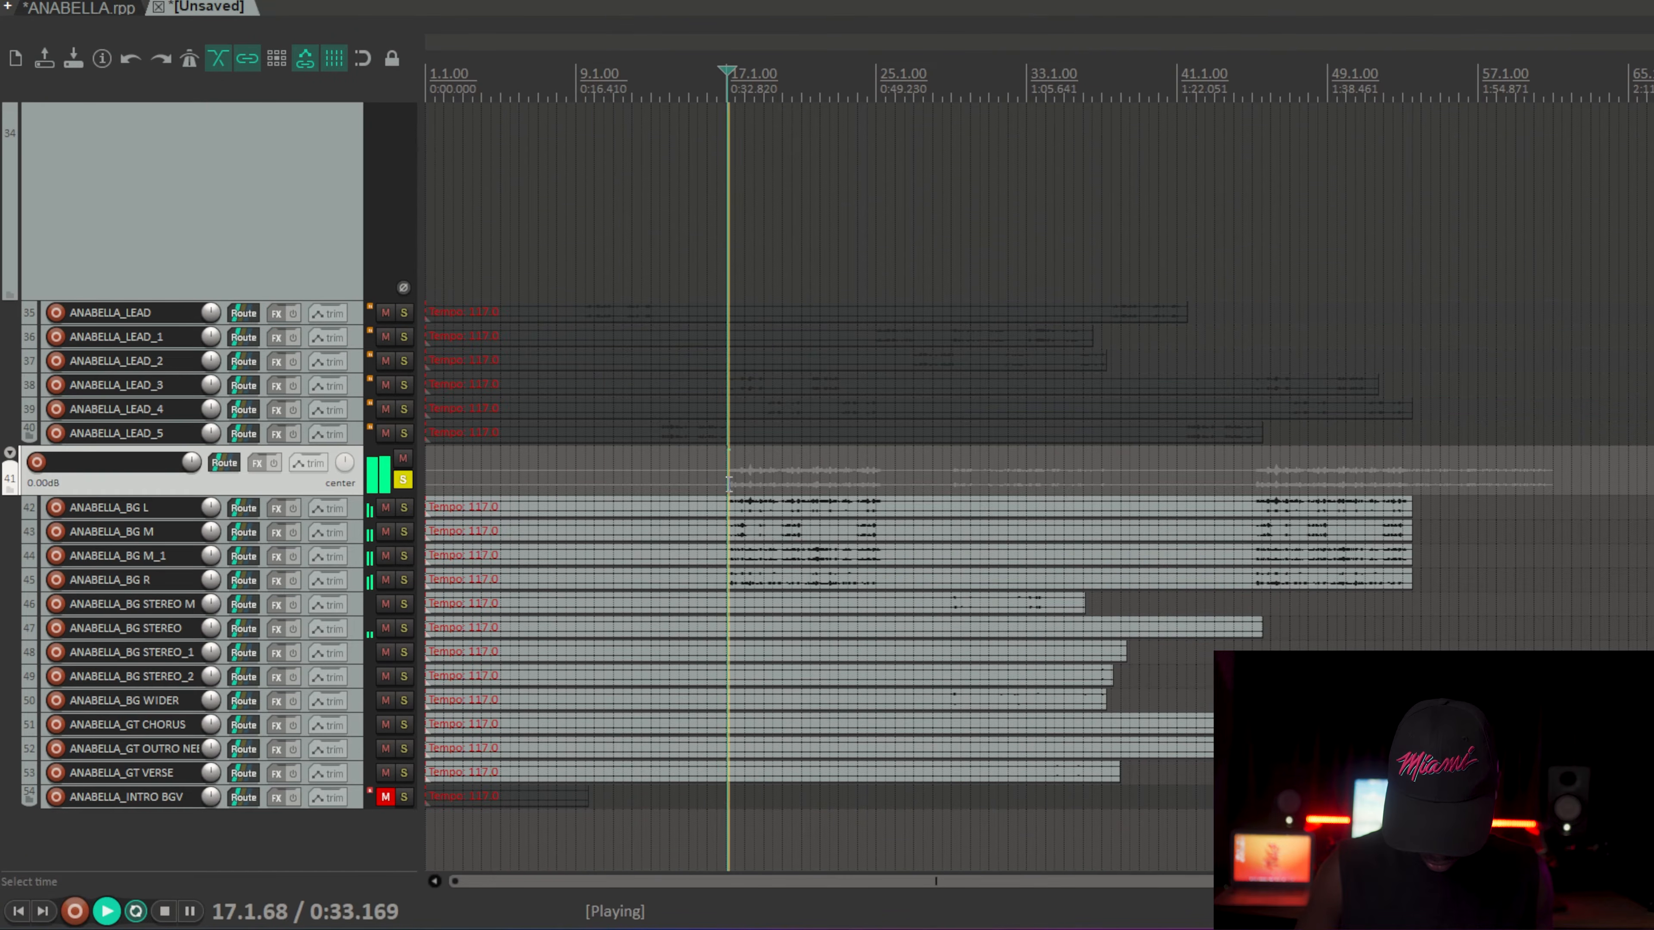
pyautogui.press('space')
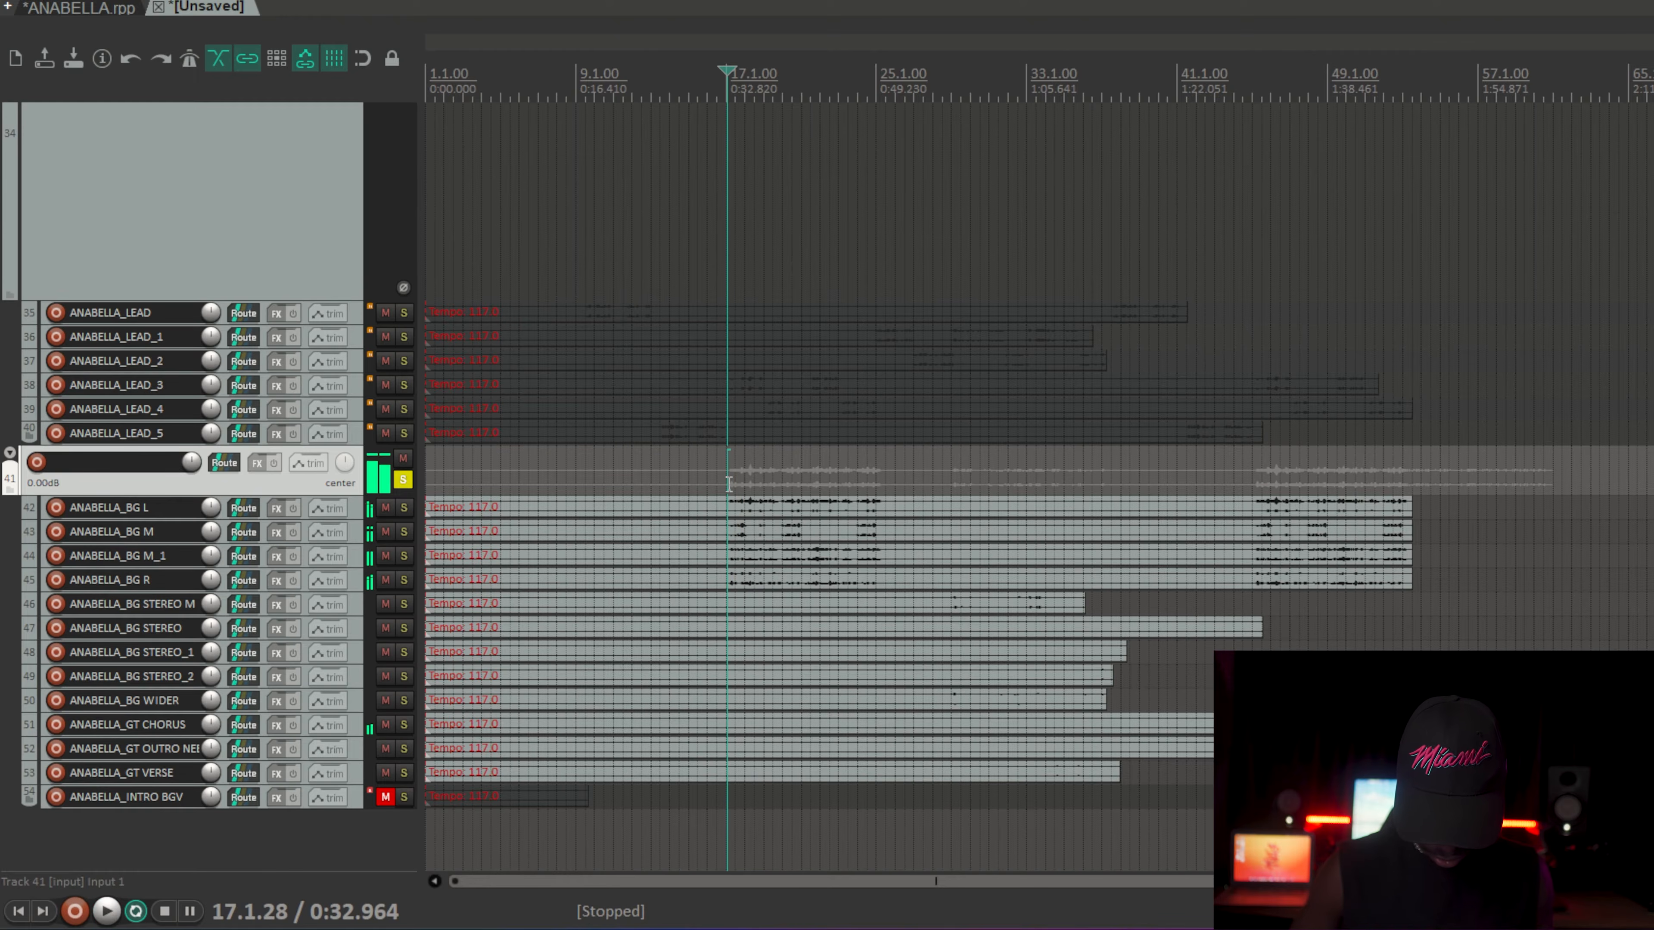
pyautogui.scroll(3, 384, 492)
pyautogui.scroll(-4, 384, 493)
pyautogui.click(404, 483)
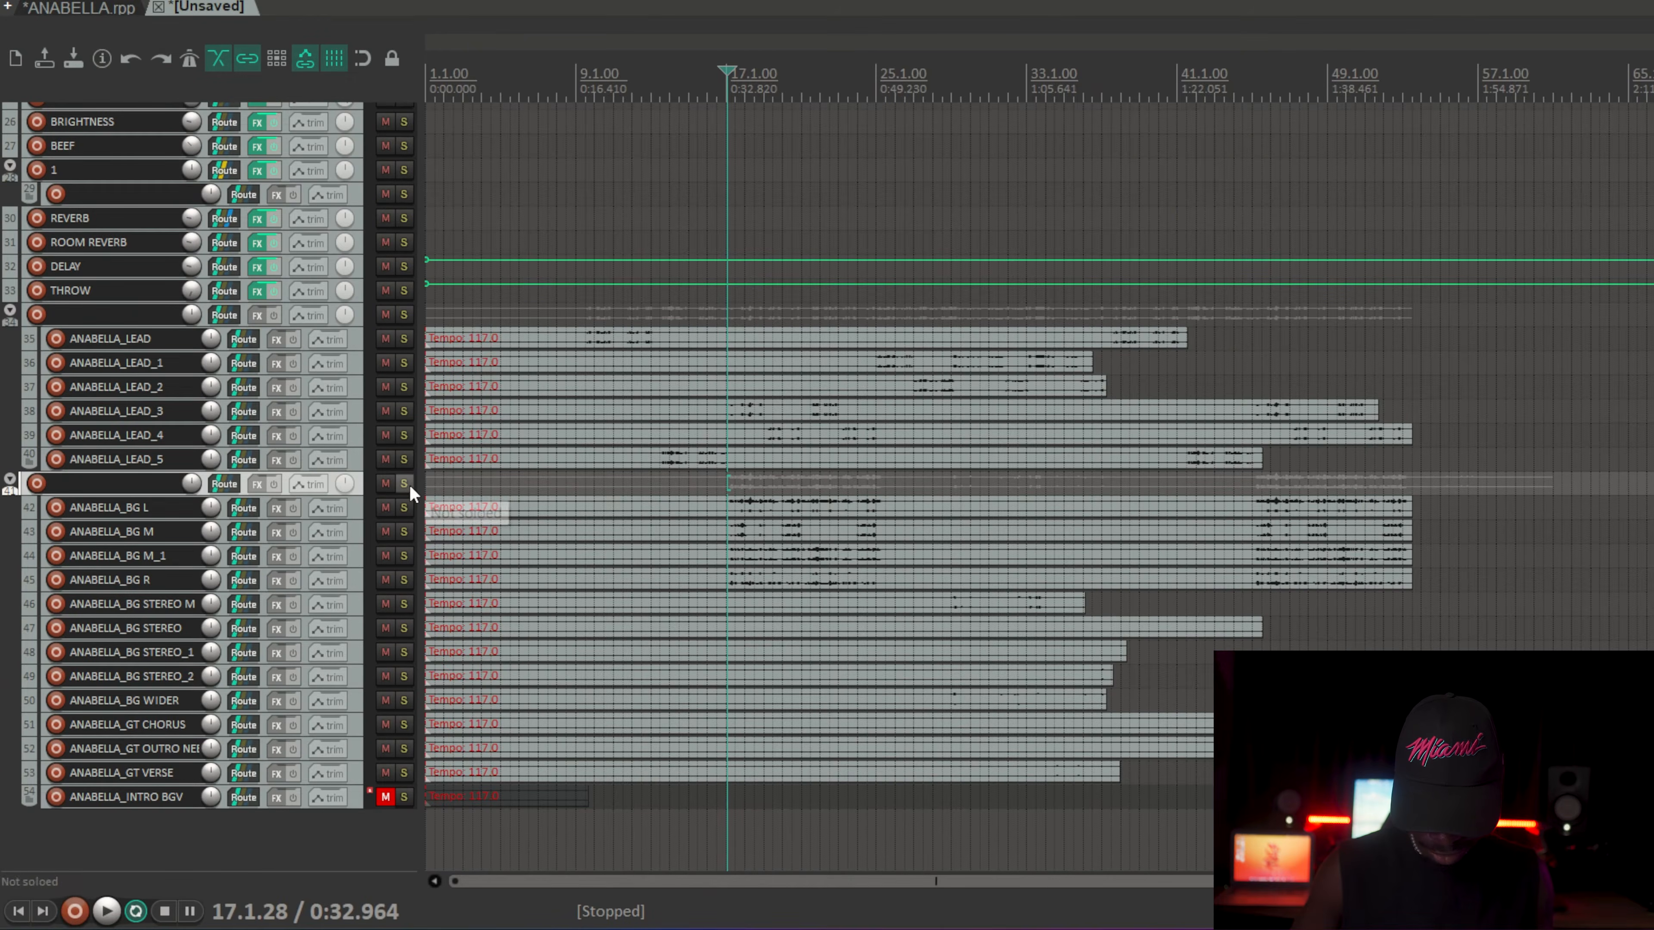
# Step: Enlarge the lead vocal group's parent track and add the iZotope VST3 RX 8 De-plosive effect to it
pyautogui.moveTo(363, 324); pyautogui.dragTo(354, 499)
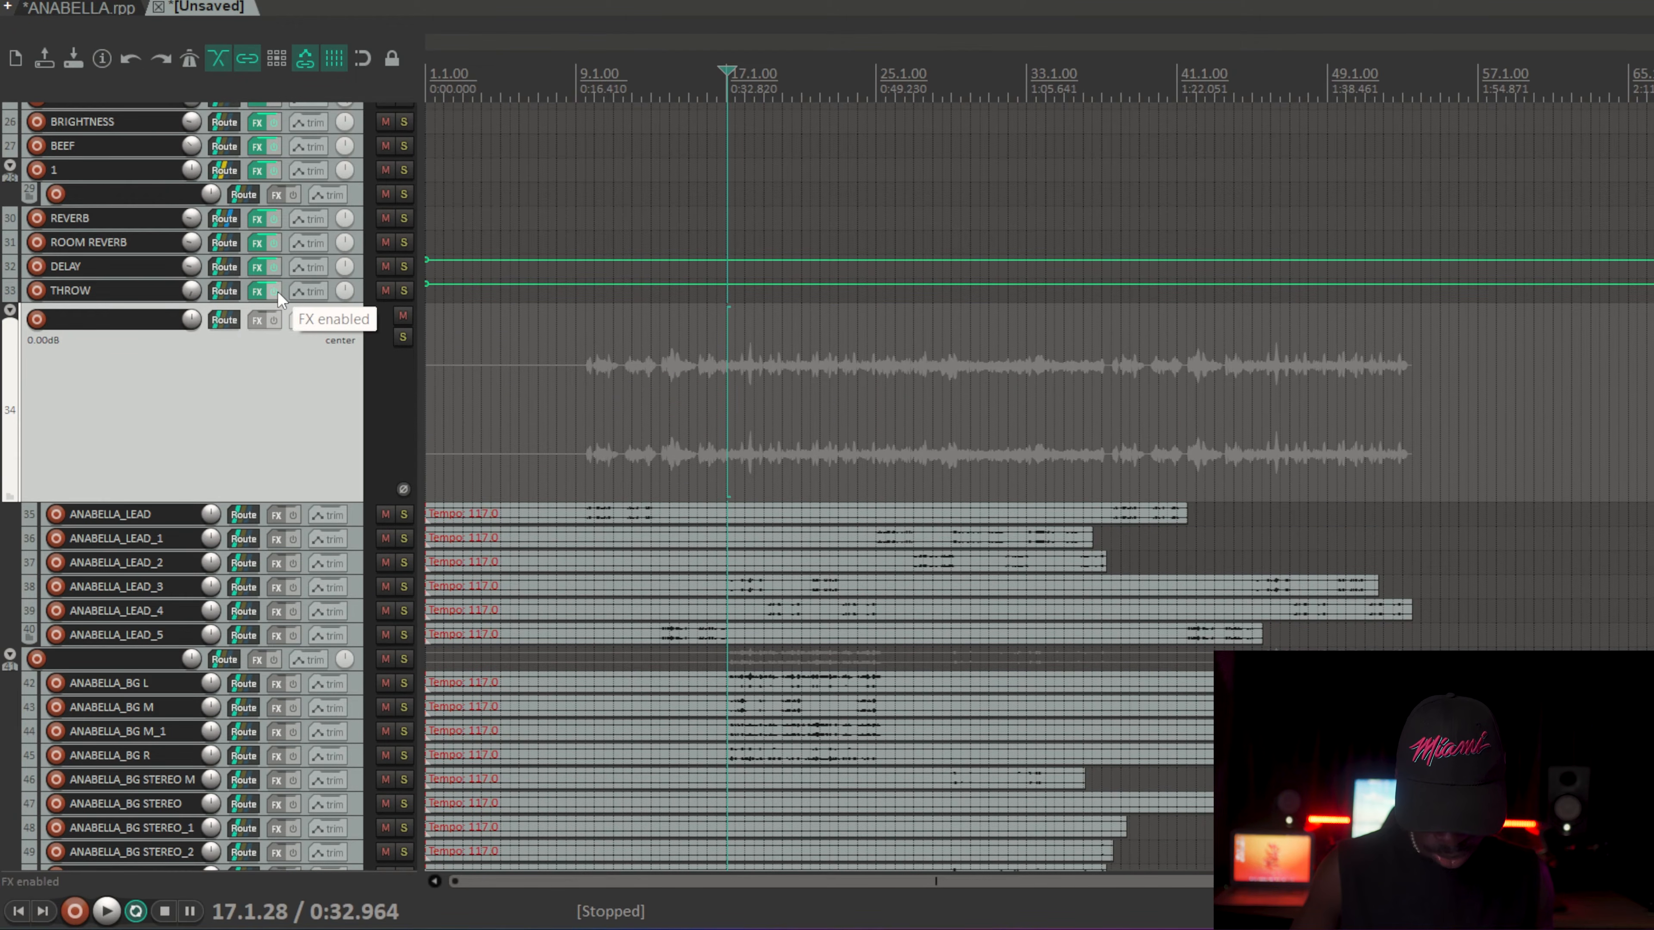
pyautogui.click(262, 321)
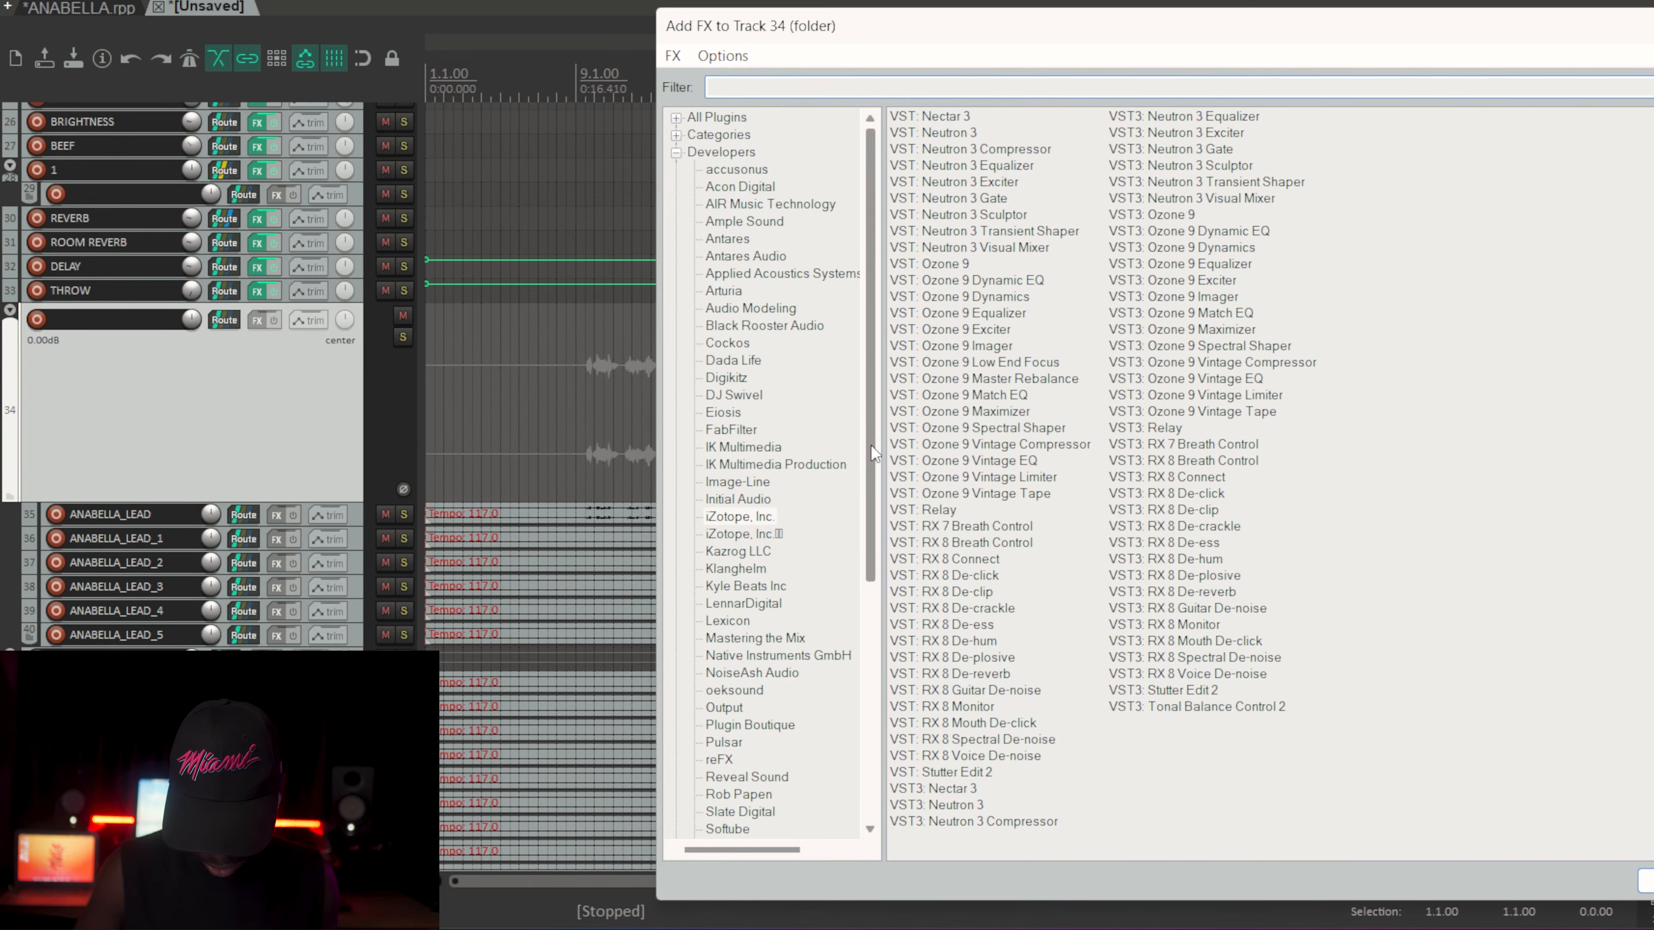
pyautogui.moveTo(869, 444); pyautogui.dragTo(862, 684)
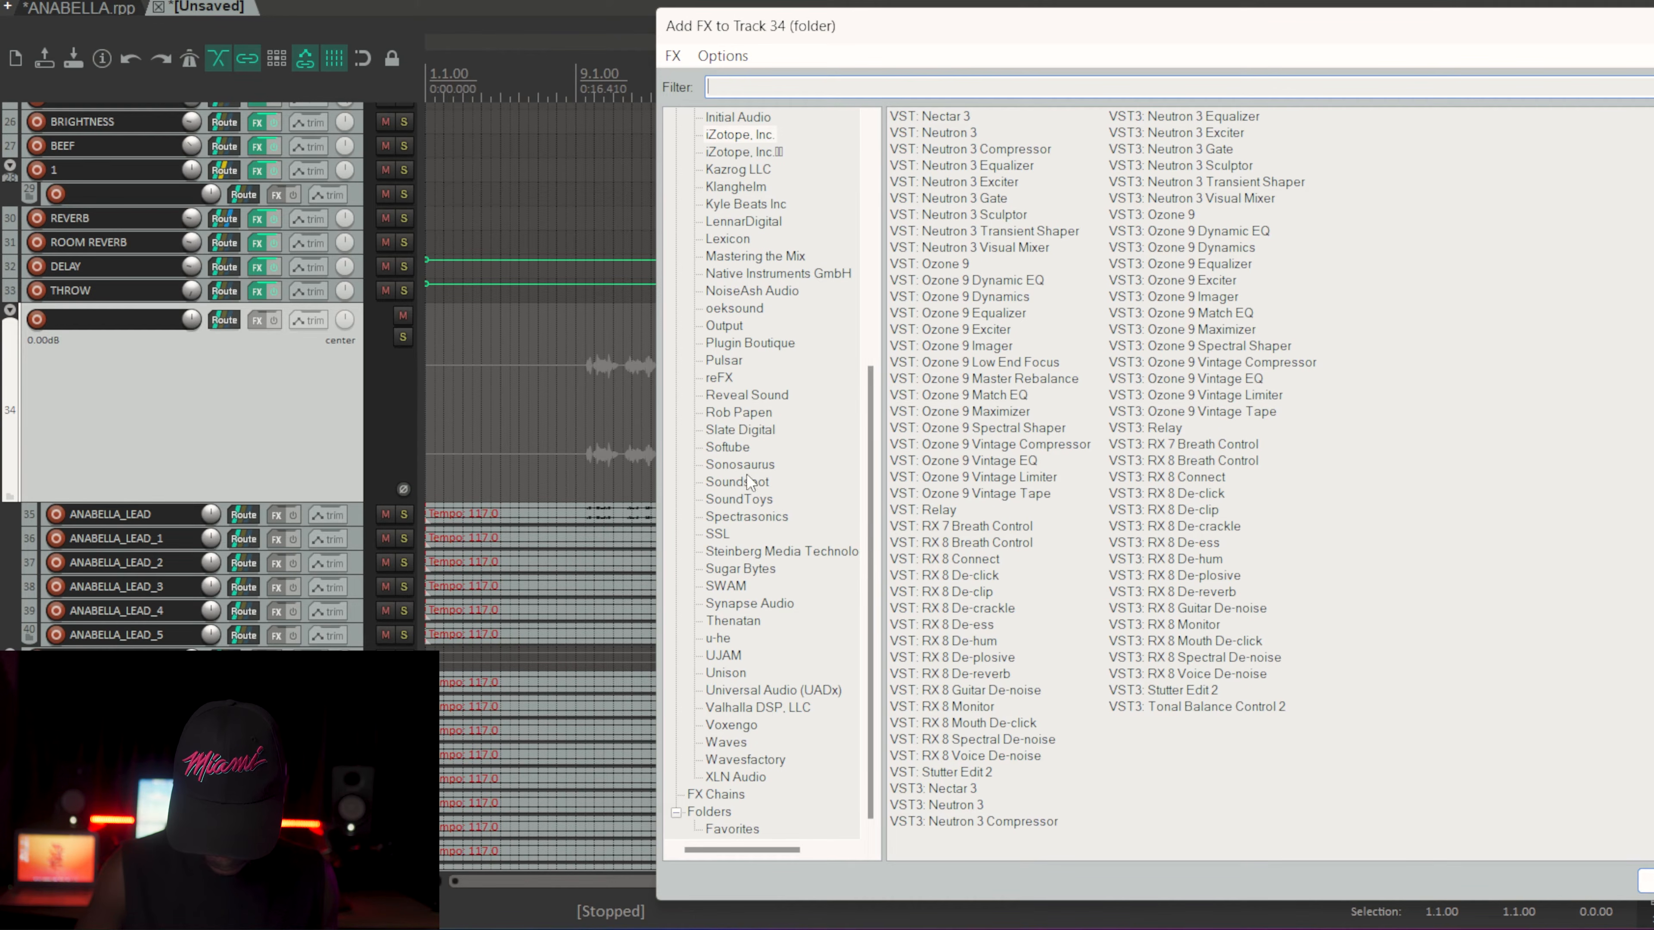
pyautogui.click(739, 138)
pyautogui.click(739, 146)
pyautogui.click(736, 135)
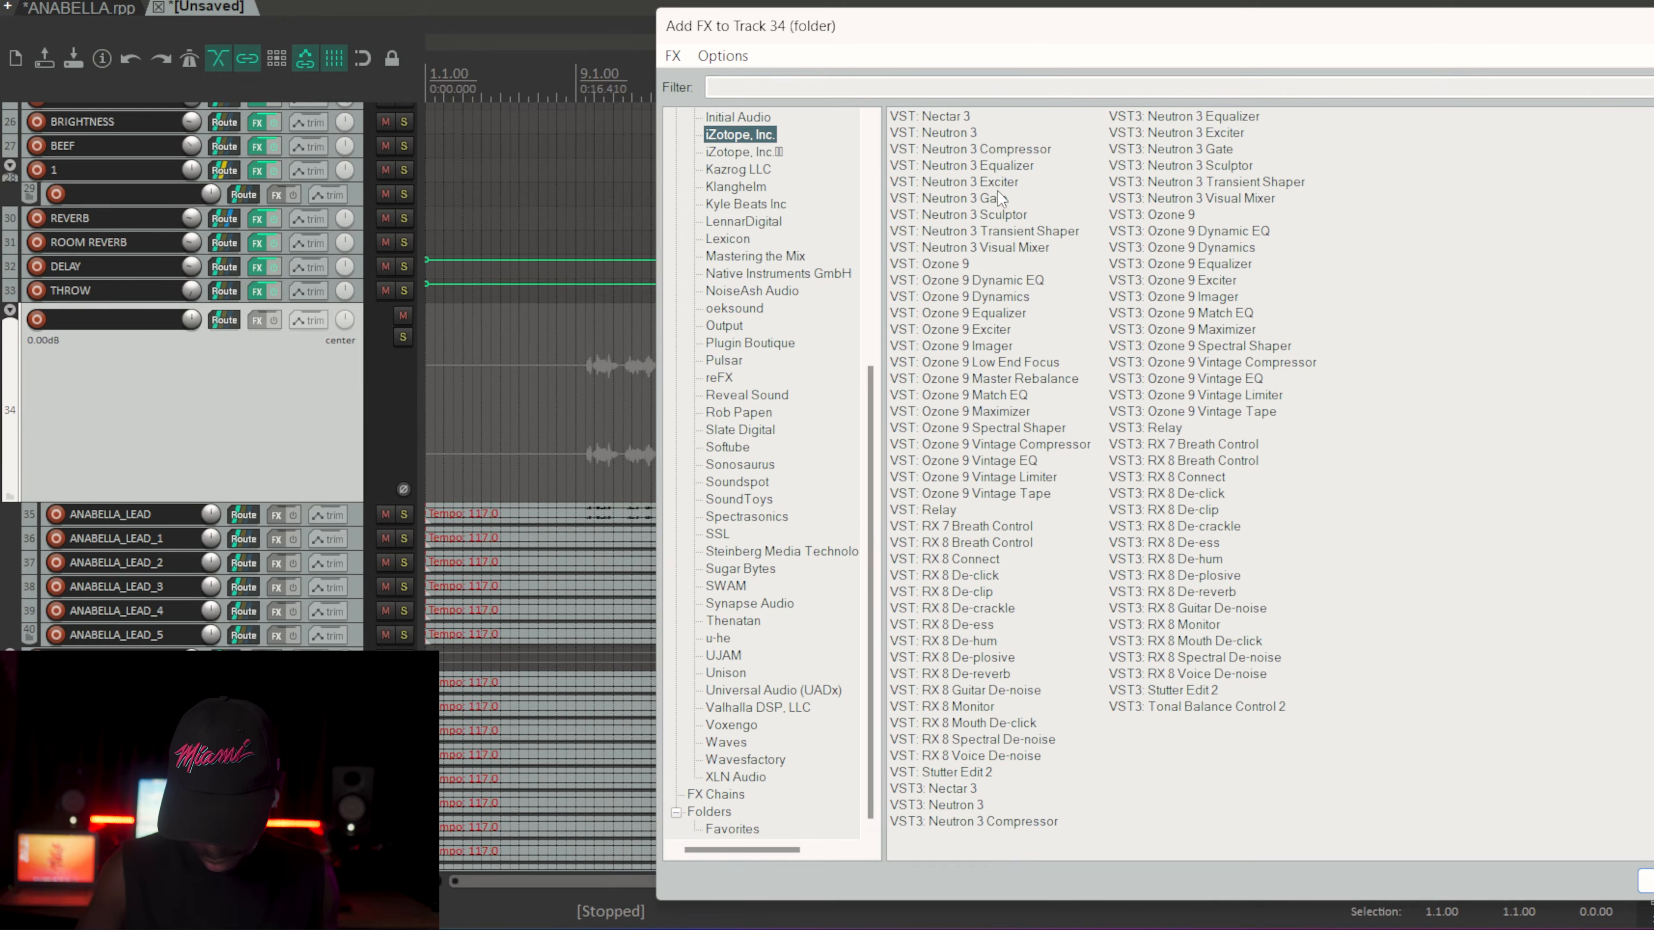
pyautogui.doubleClick(1211, 574)
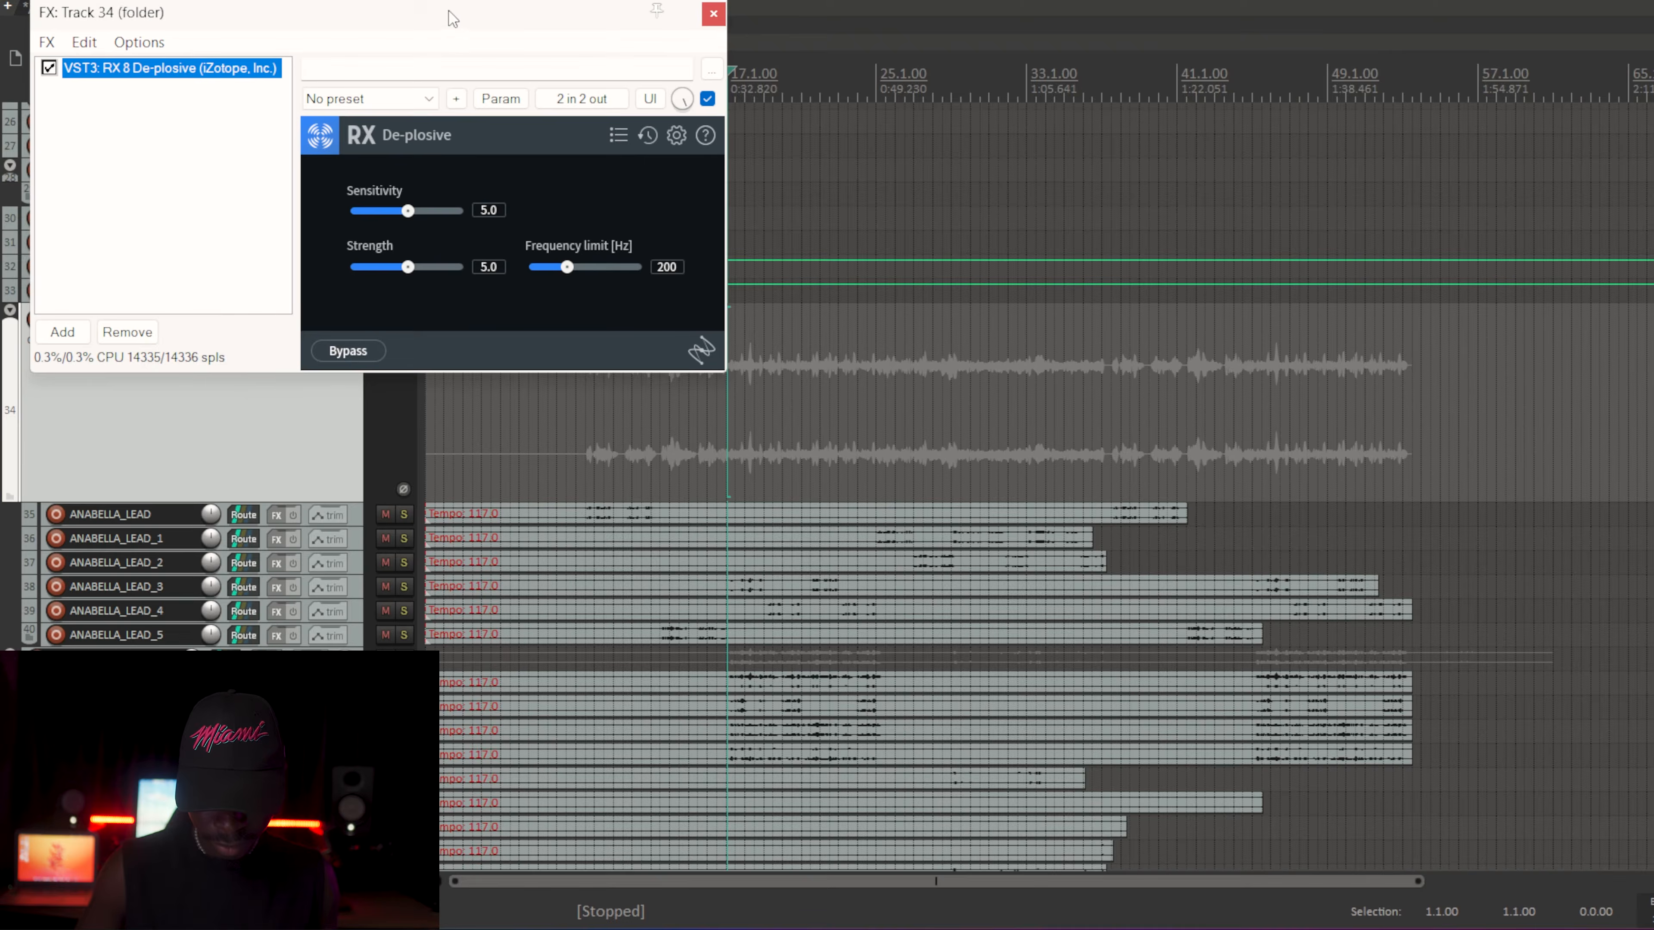
pyautogui.moveTo(442, 14); pyautogui.dragTo(1019, 518)
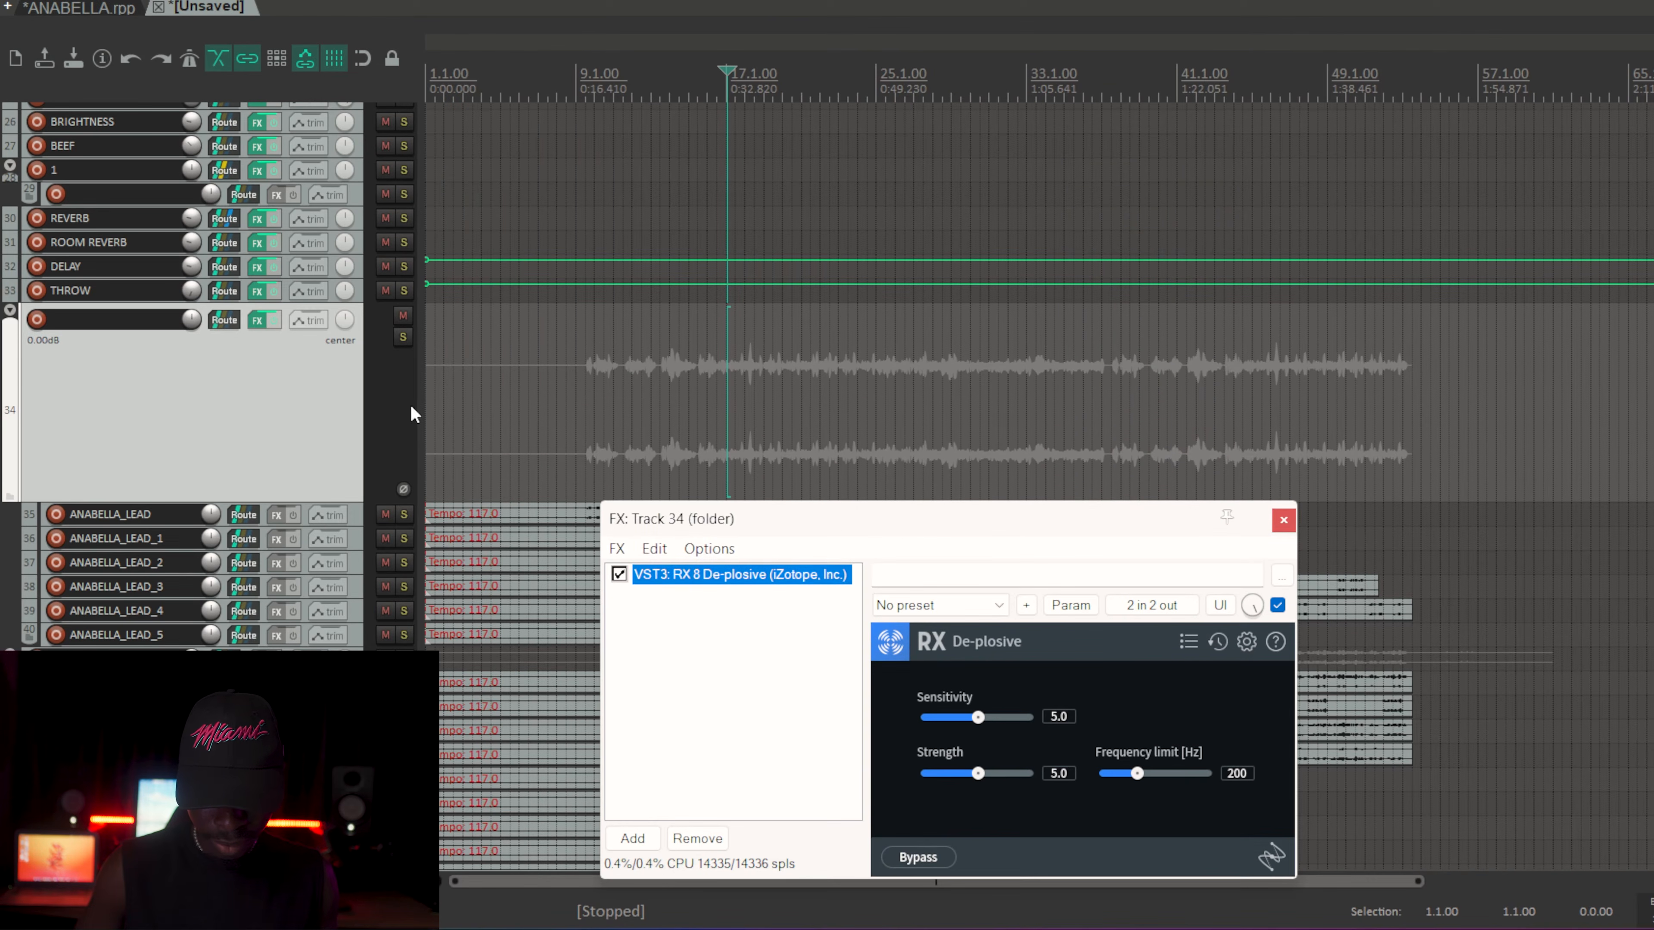
# Step: Place the play cursor at the start of the lead vocals and add FabFilter Pro-Q 3 after De-plosive on the lead parent
pyautogui.click(256, 396)
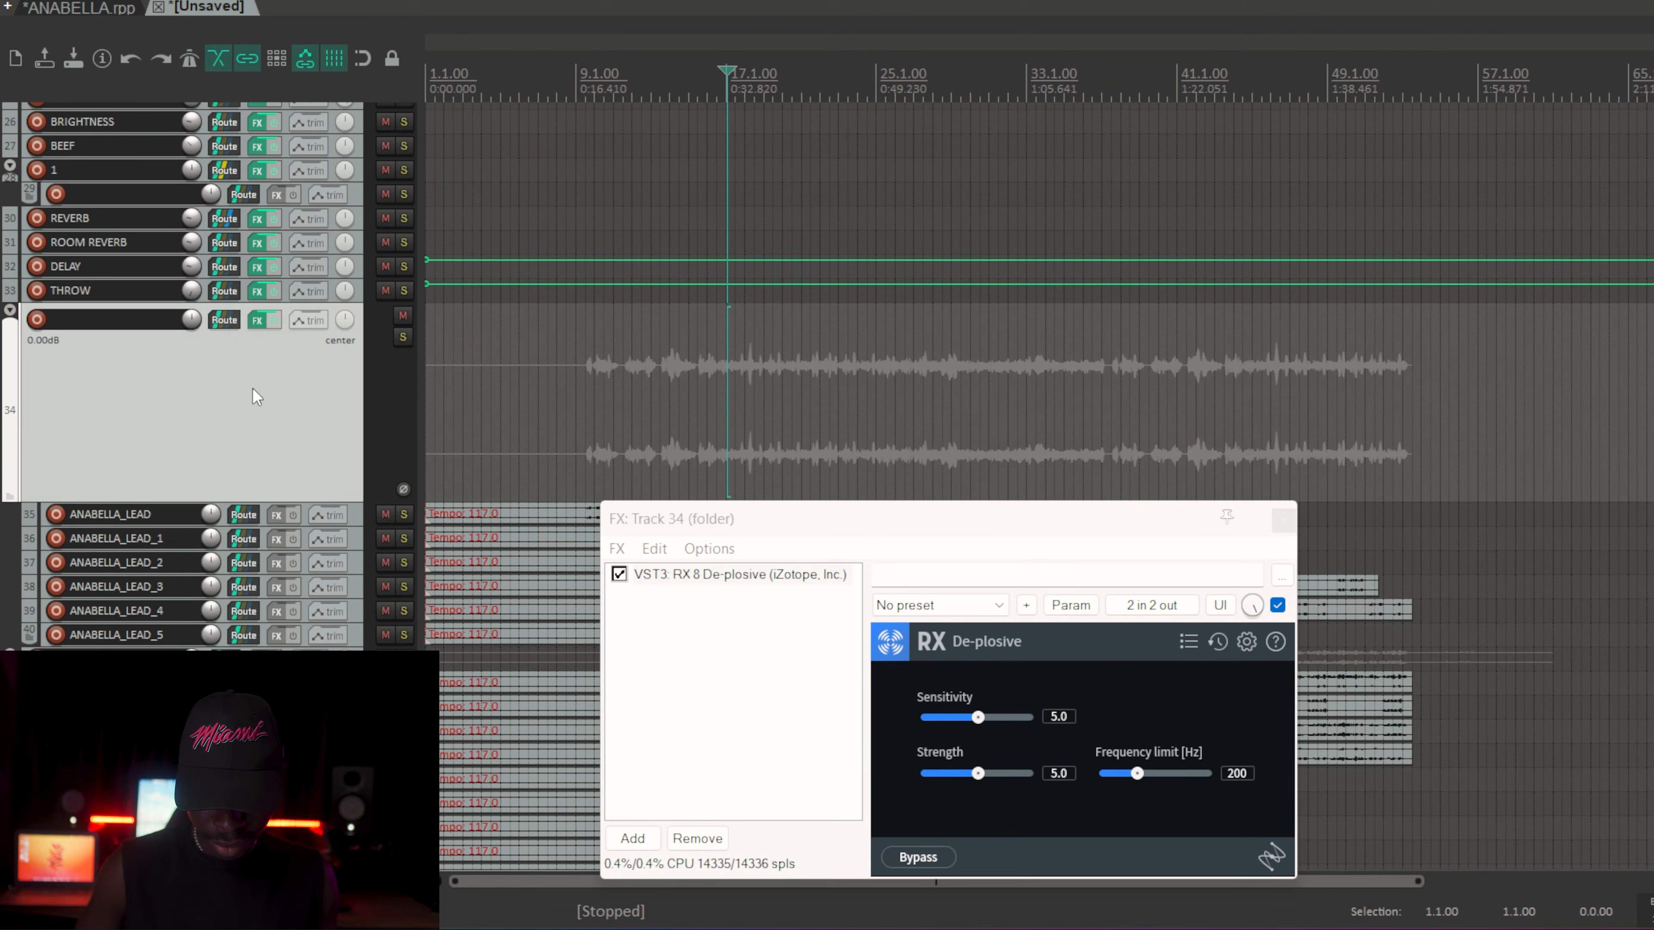
pyautogui.click(588, 379)
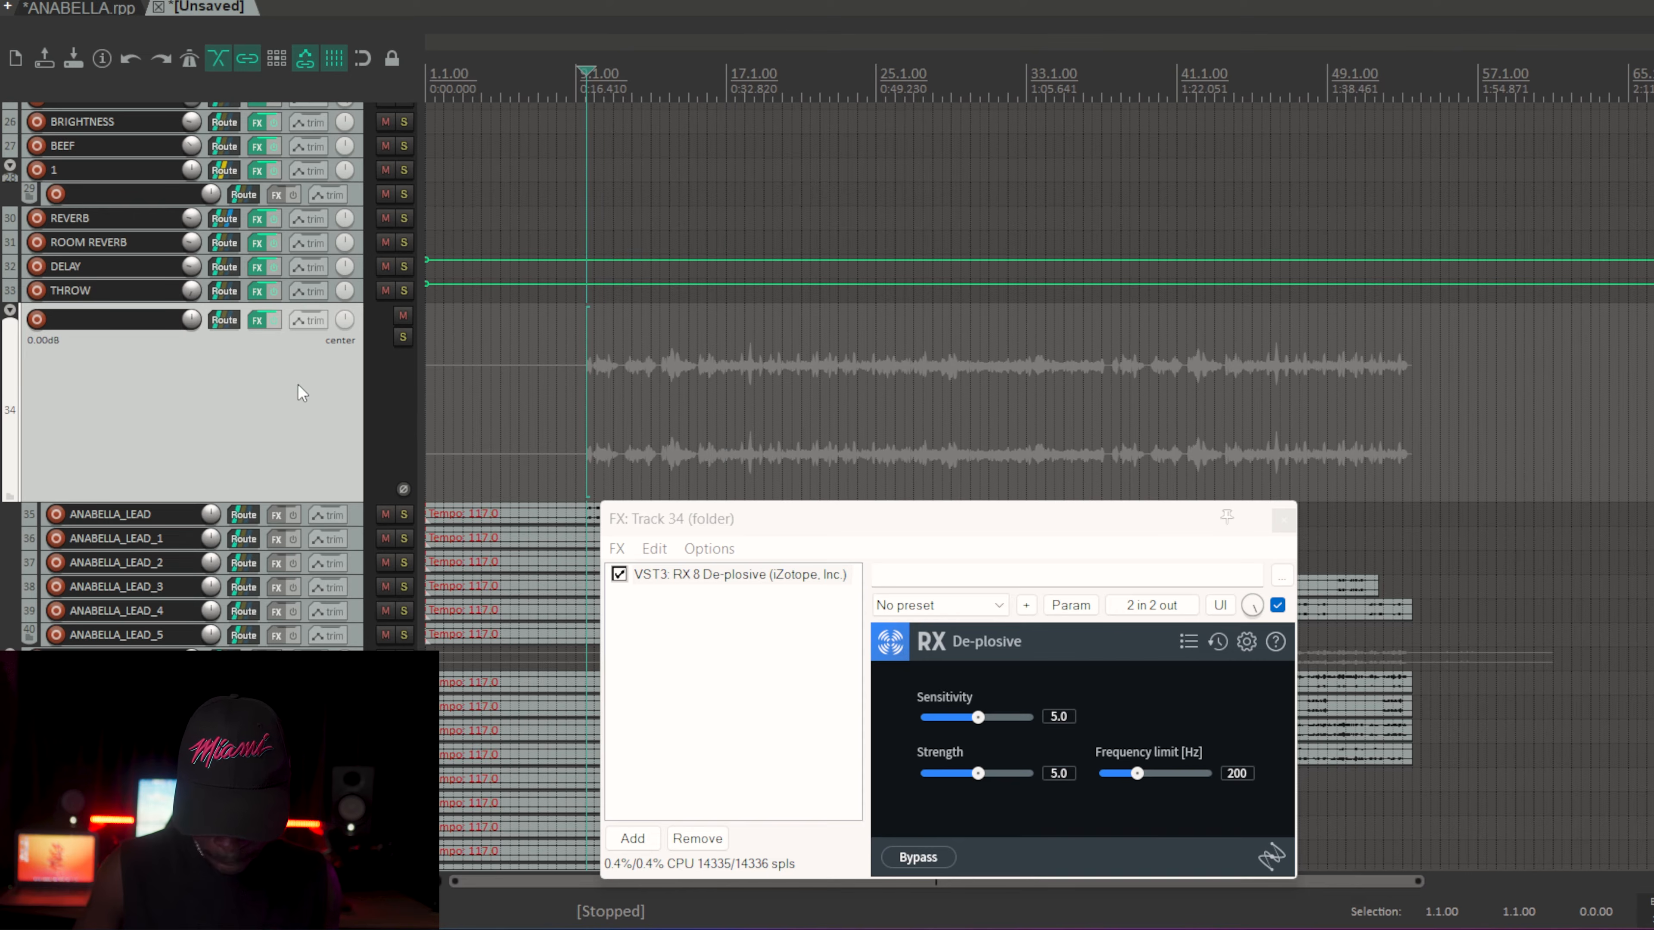
pyautogui.click(255, 321)
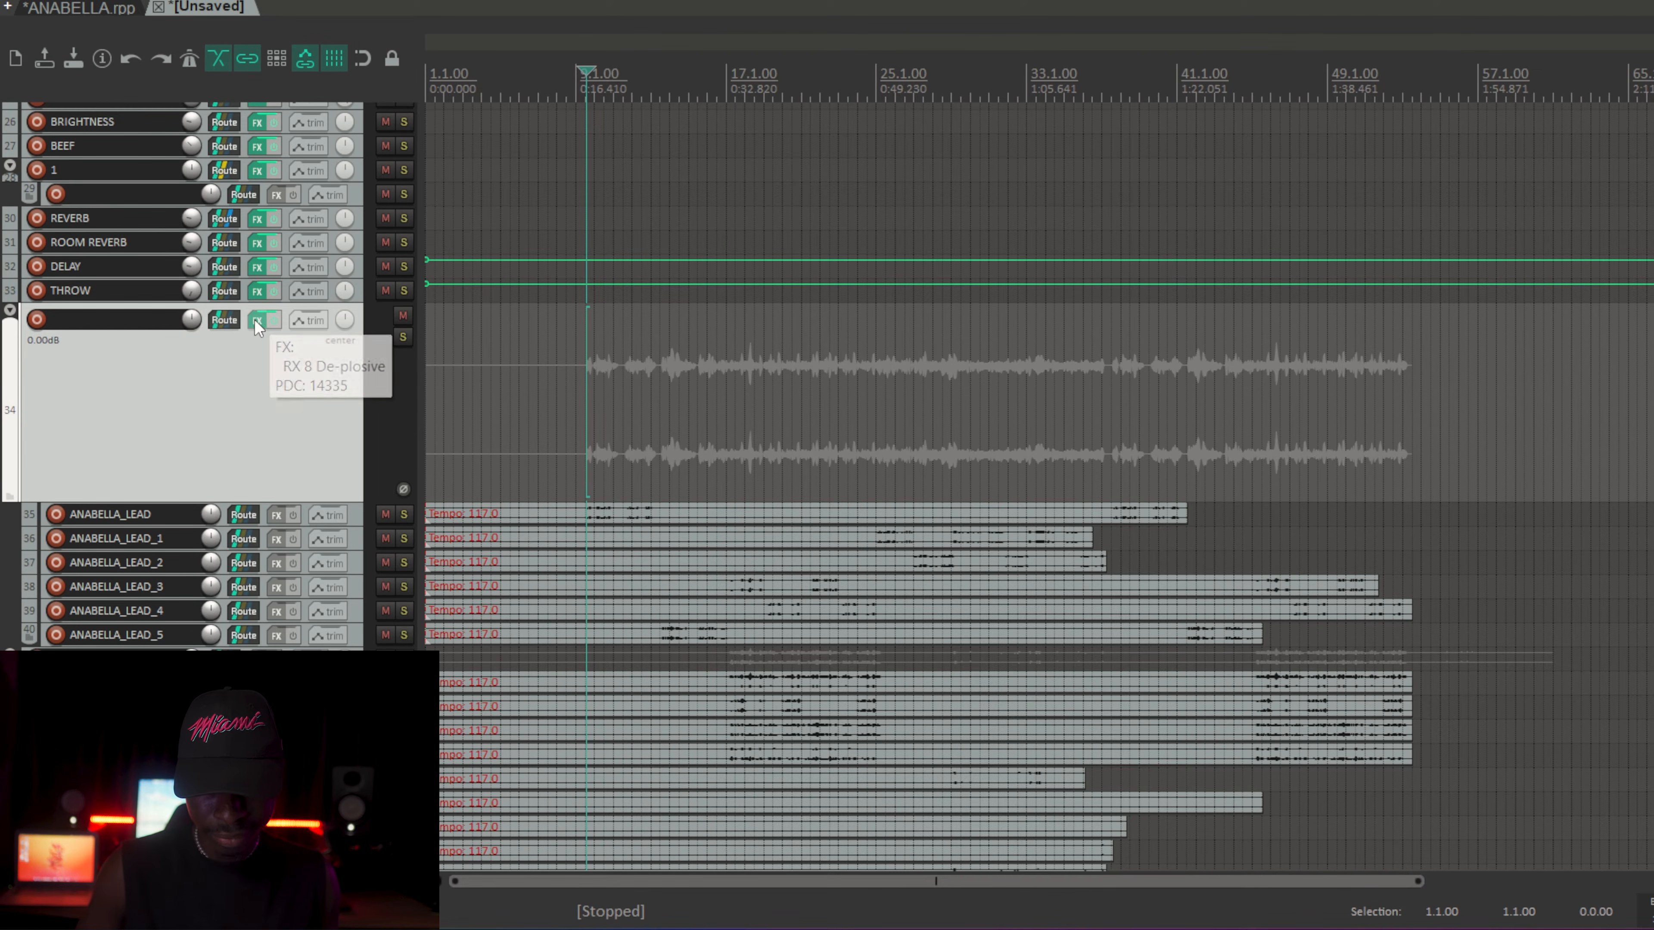
pyautogui.click(255, 319)
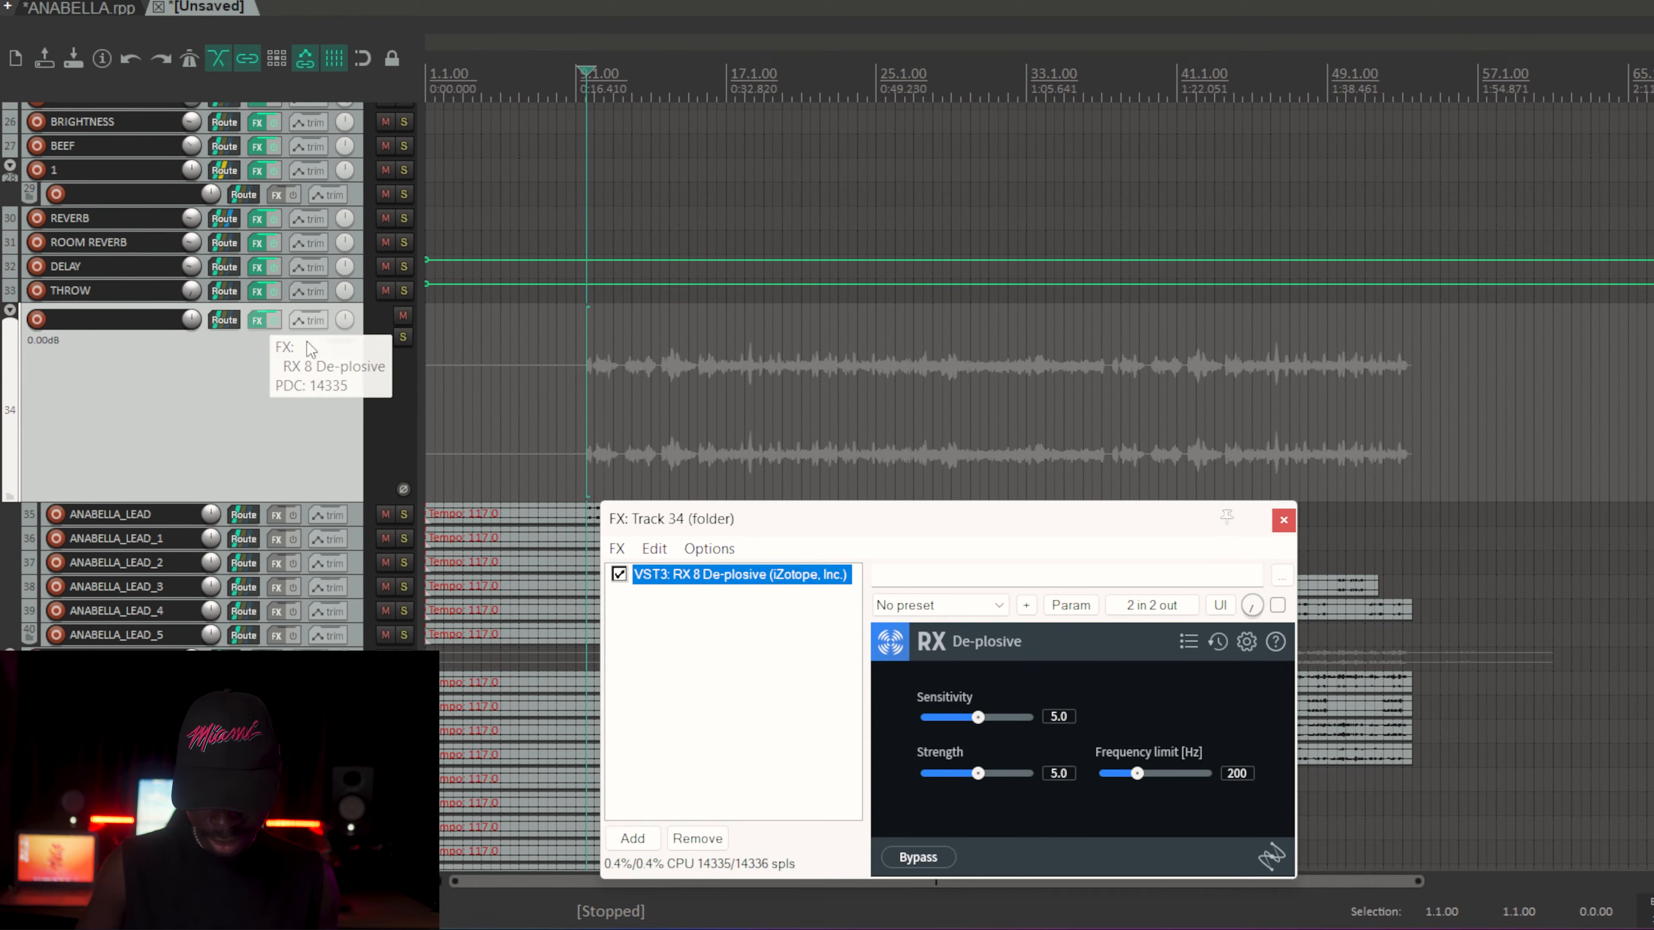
pyautogui.doubleClick(682, 639)
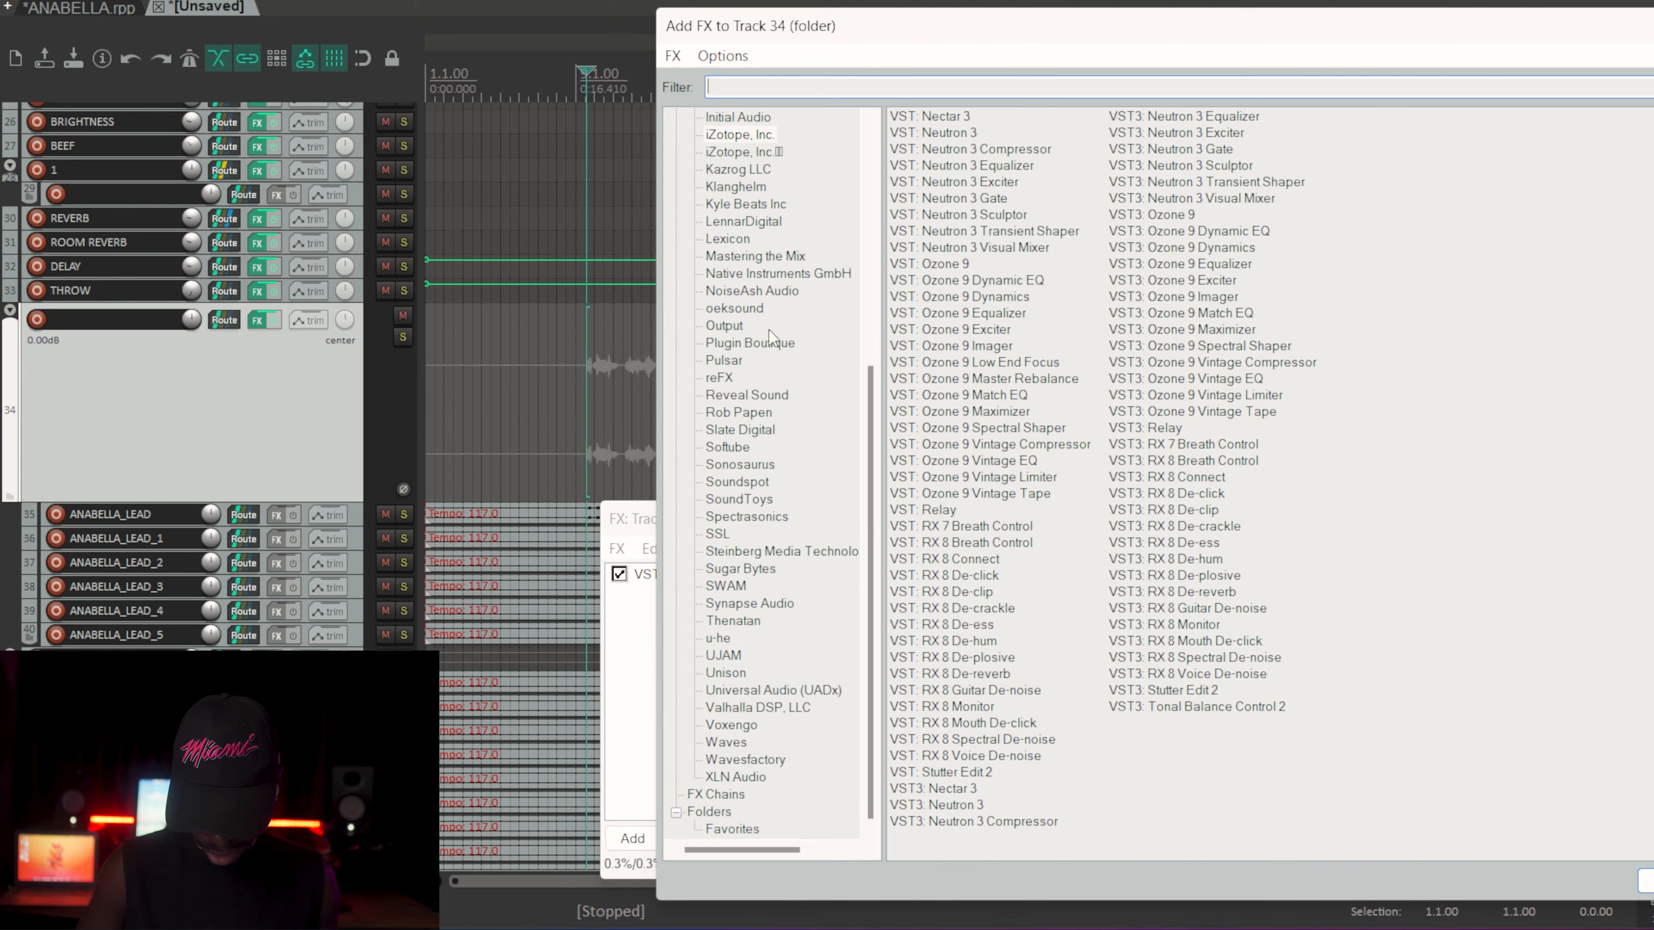
pyautogui.scroll(3, 872, 371)
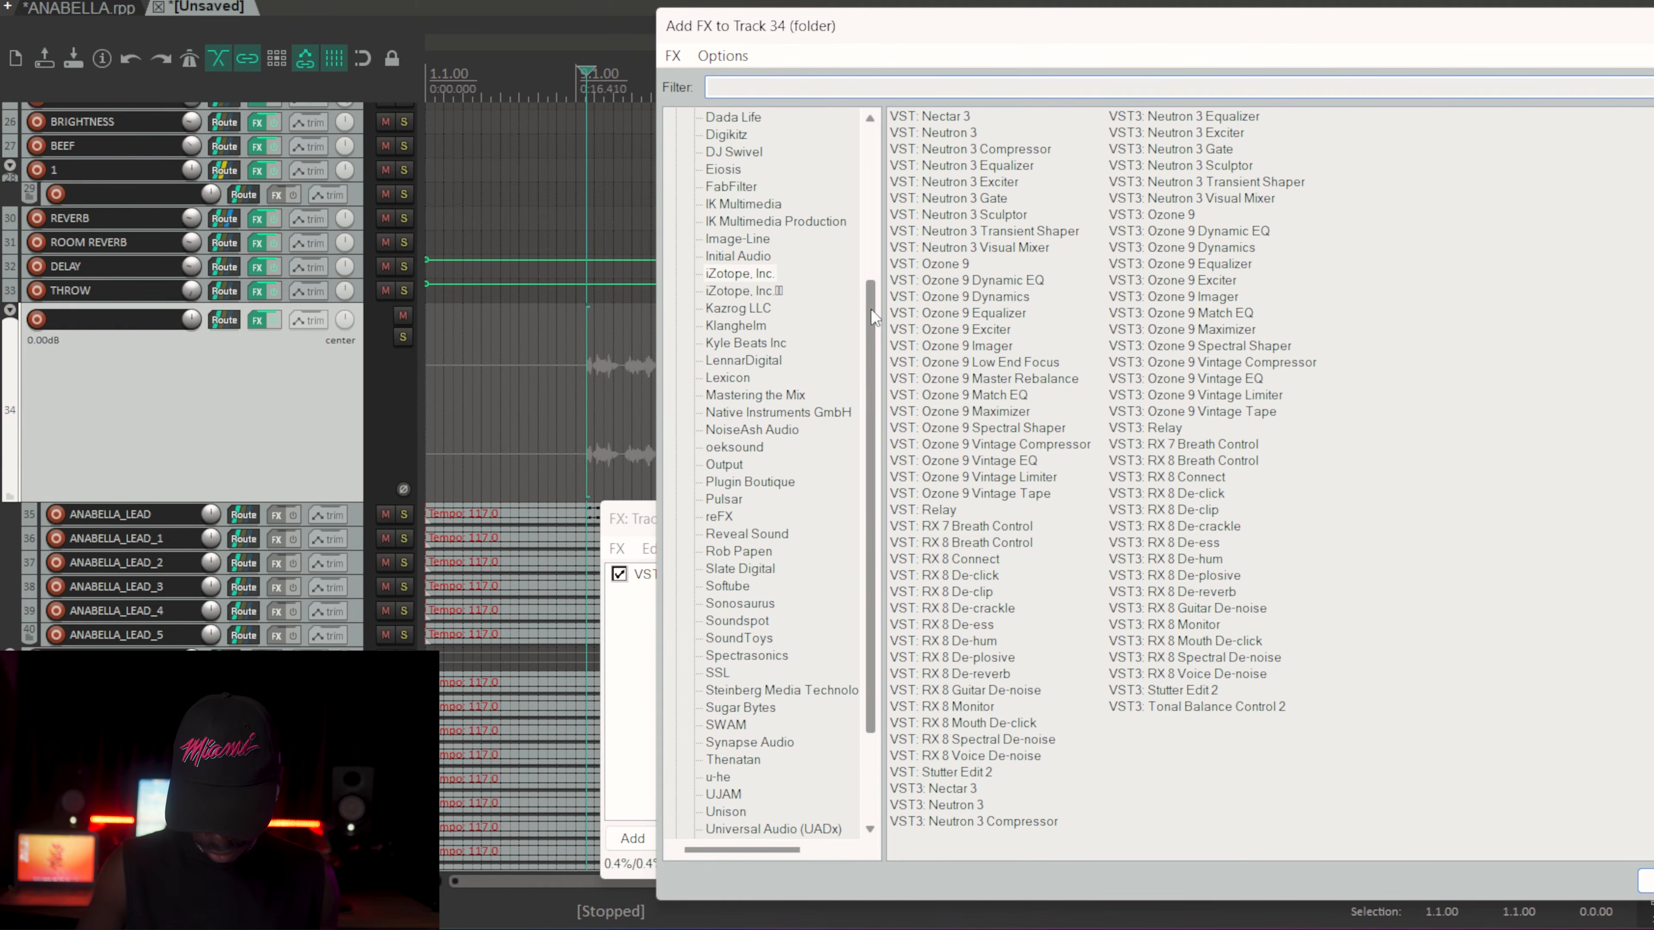
pyautogui.click(734, 188)
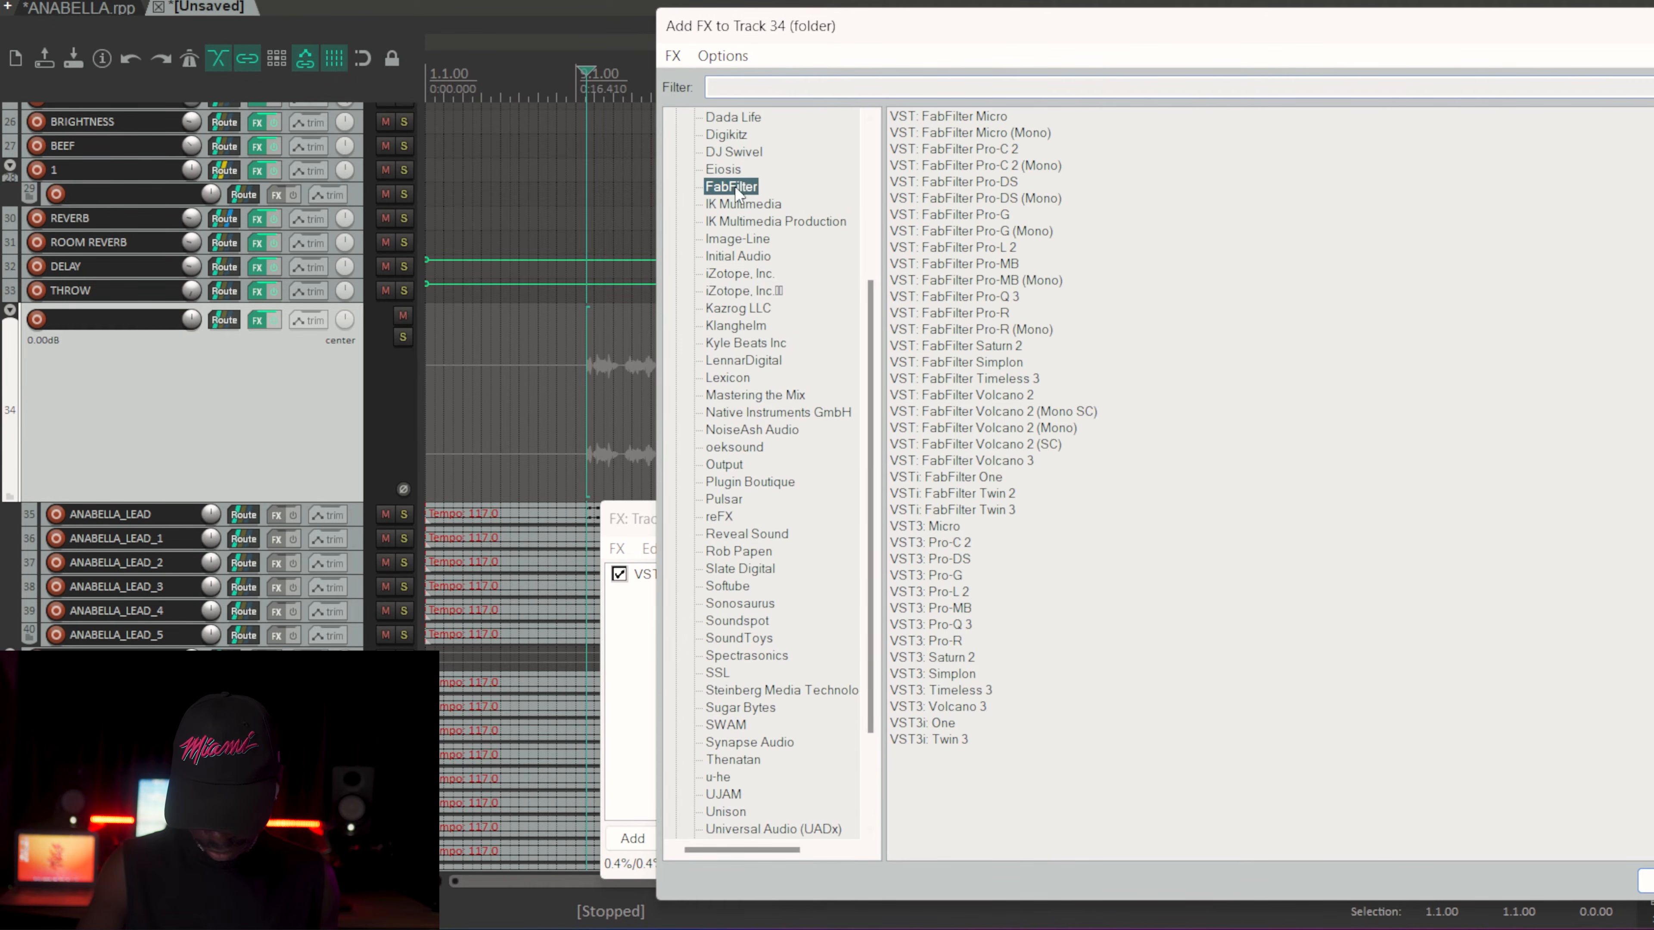
pyautogui.doubleClick(989, 297)
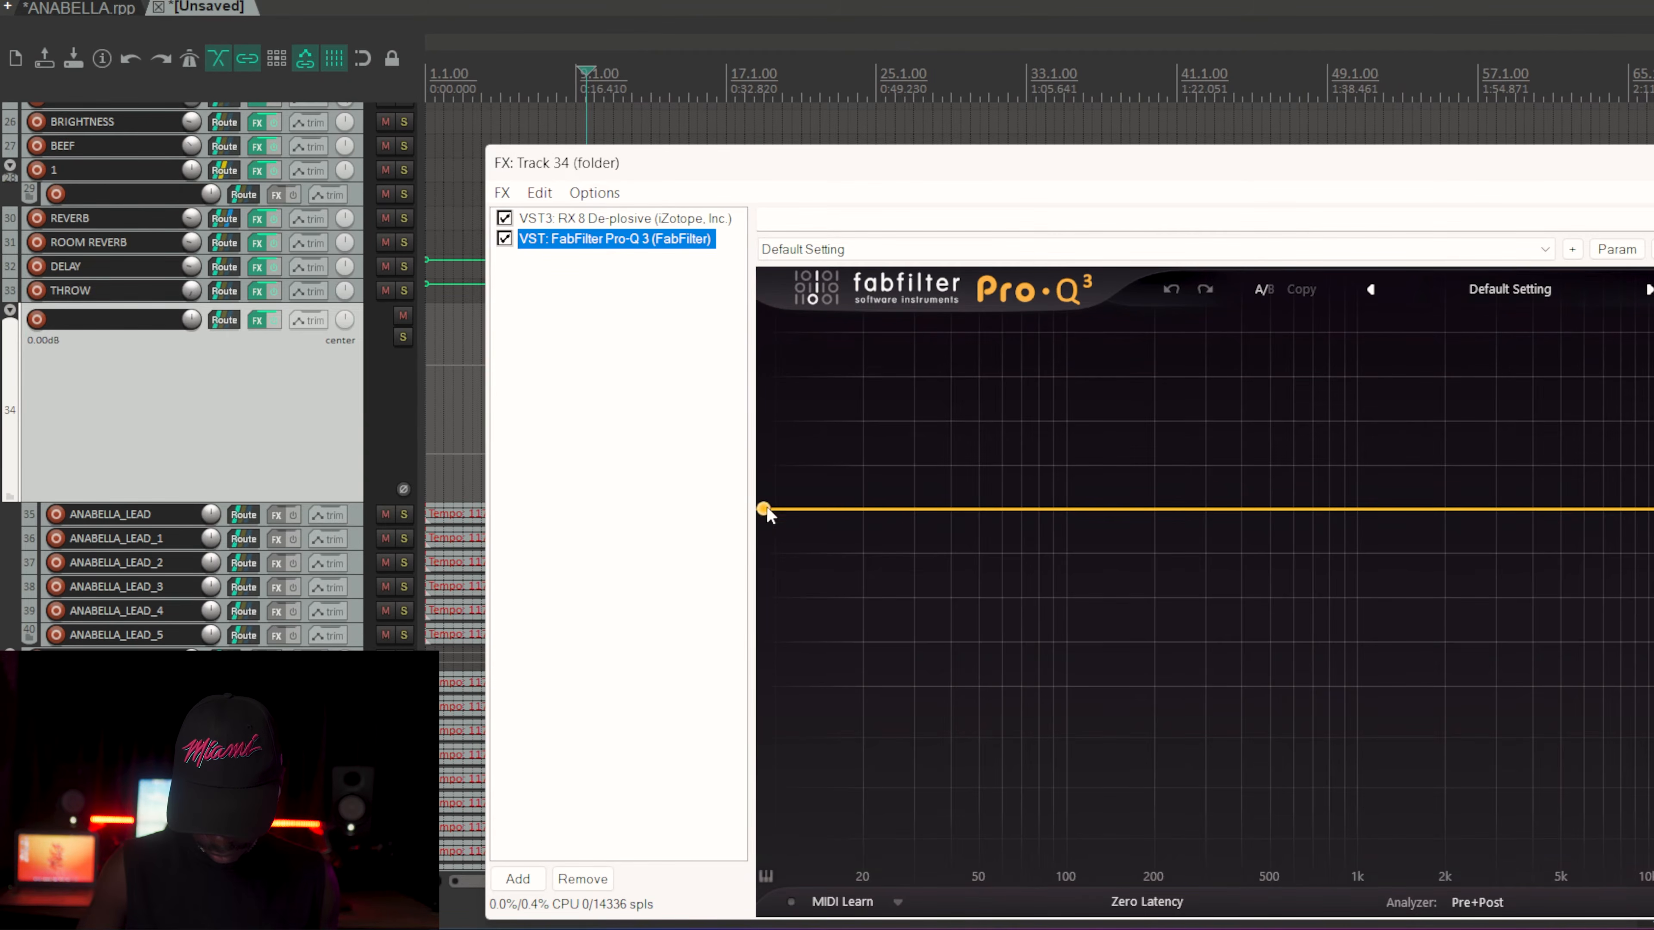
# Step: Create a 12 dB/oct low cut band in Pro-Q 3 and set its frequency to 100 Hz
pyautogui.click(782, 510)
pyautogui.moveTo(782, 509); pyautogui.dragTo(846, 513)
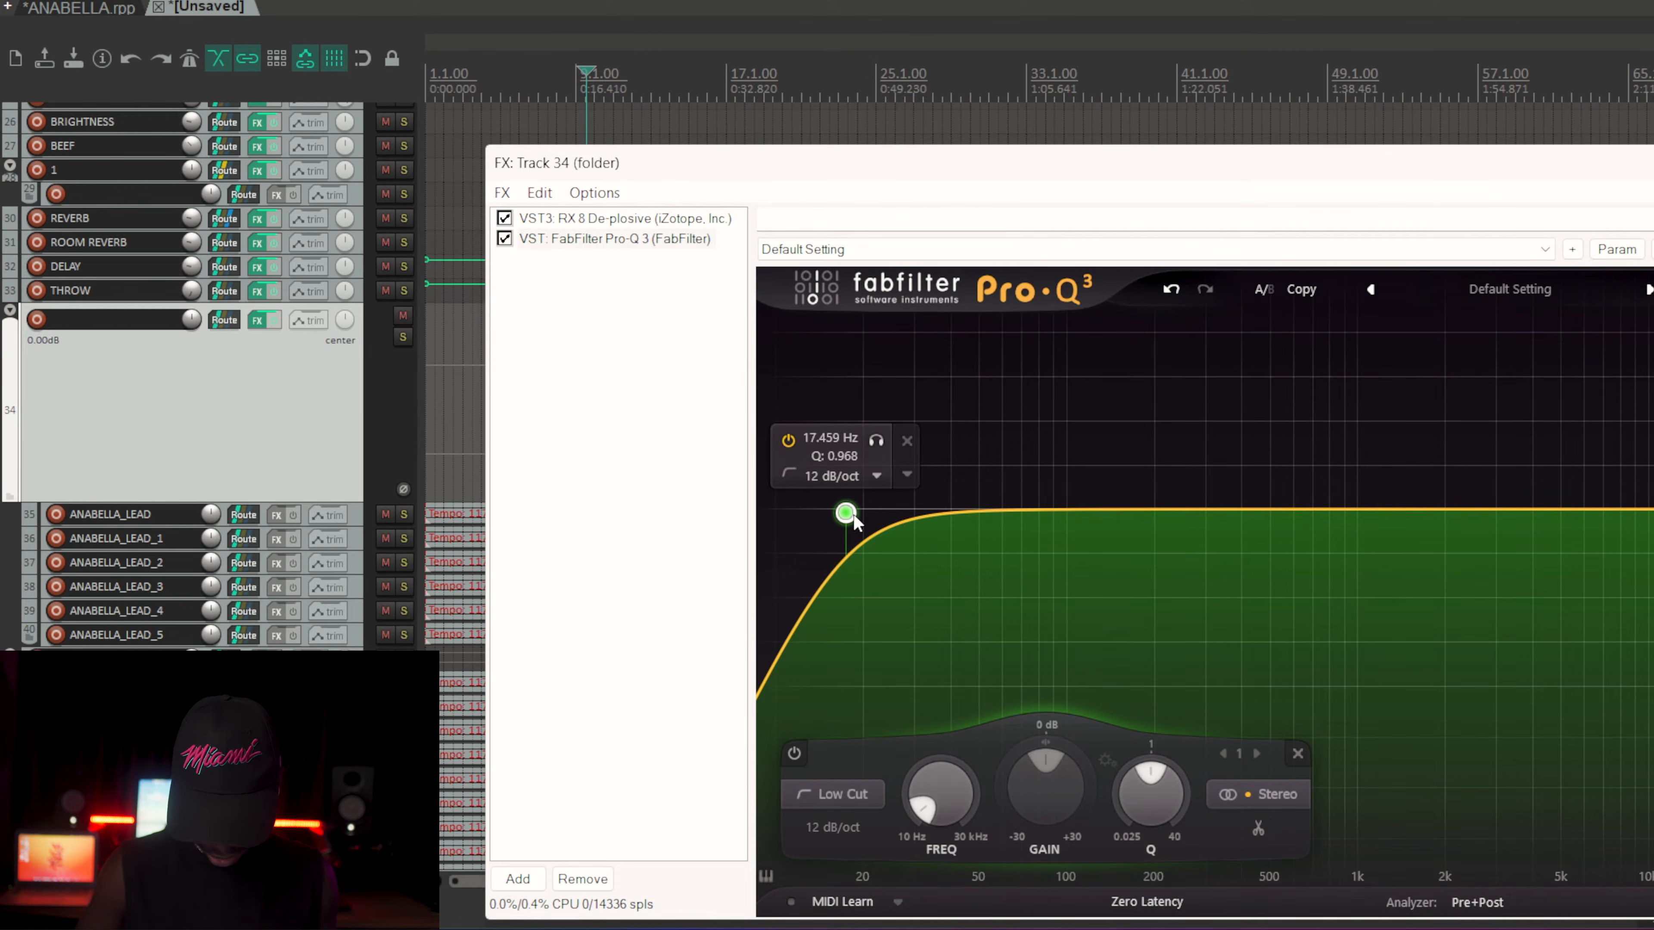
pyautogui.doubleClick(824, 435)
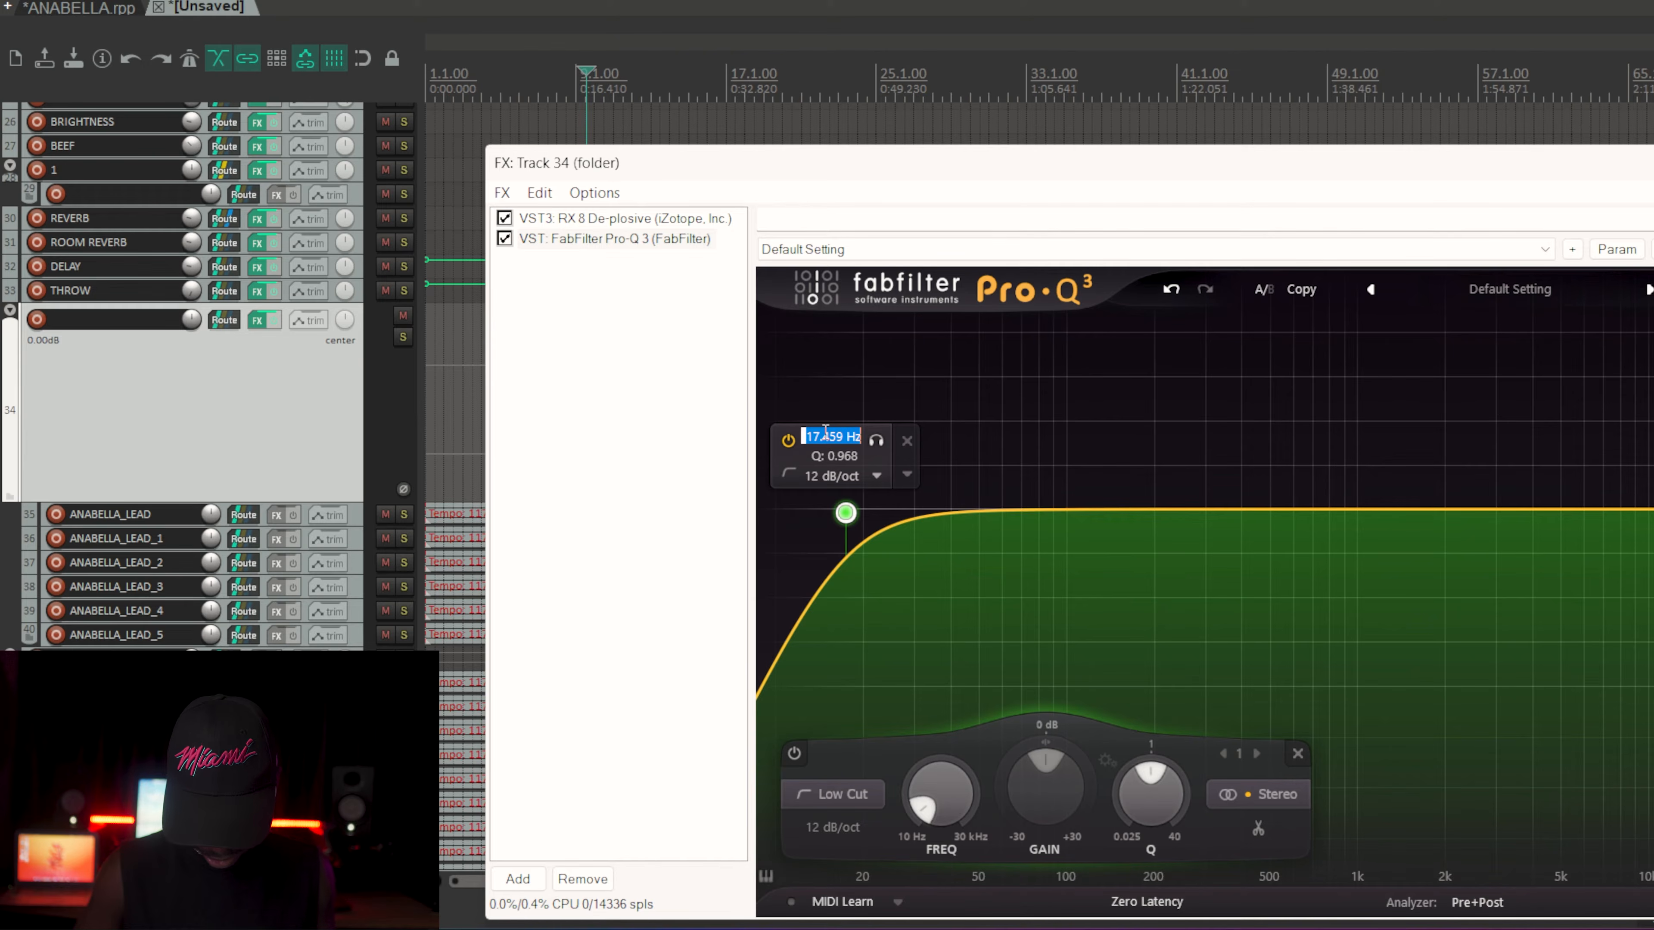
pyautogui.write('100')
pyautogui.press('Return')
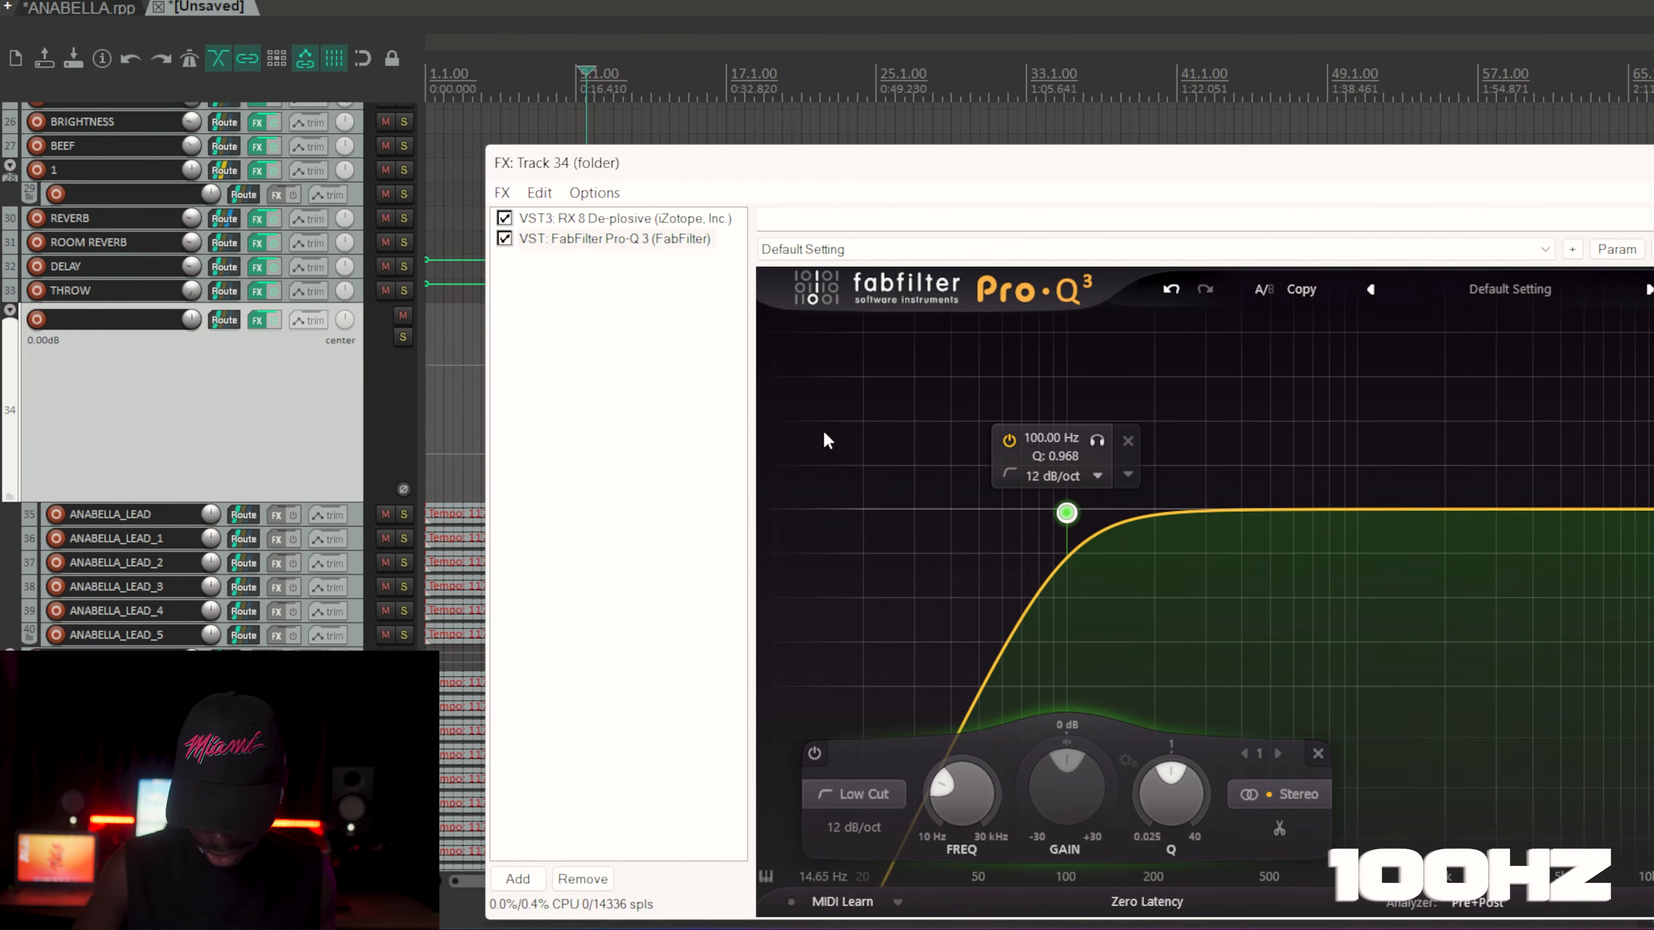
# Step: Play the lead vocals to check the low cut against the spectrum, close the effects chain and stop playback
pyautogui.moveTo(889, 171); pyautogui.dragTo(720, 430)
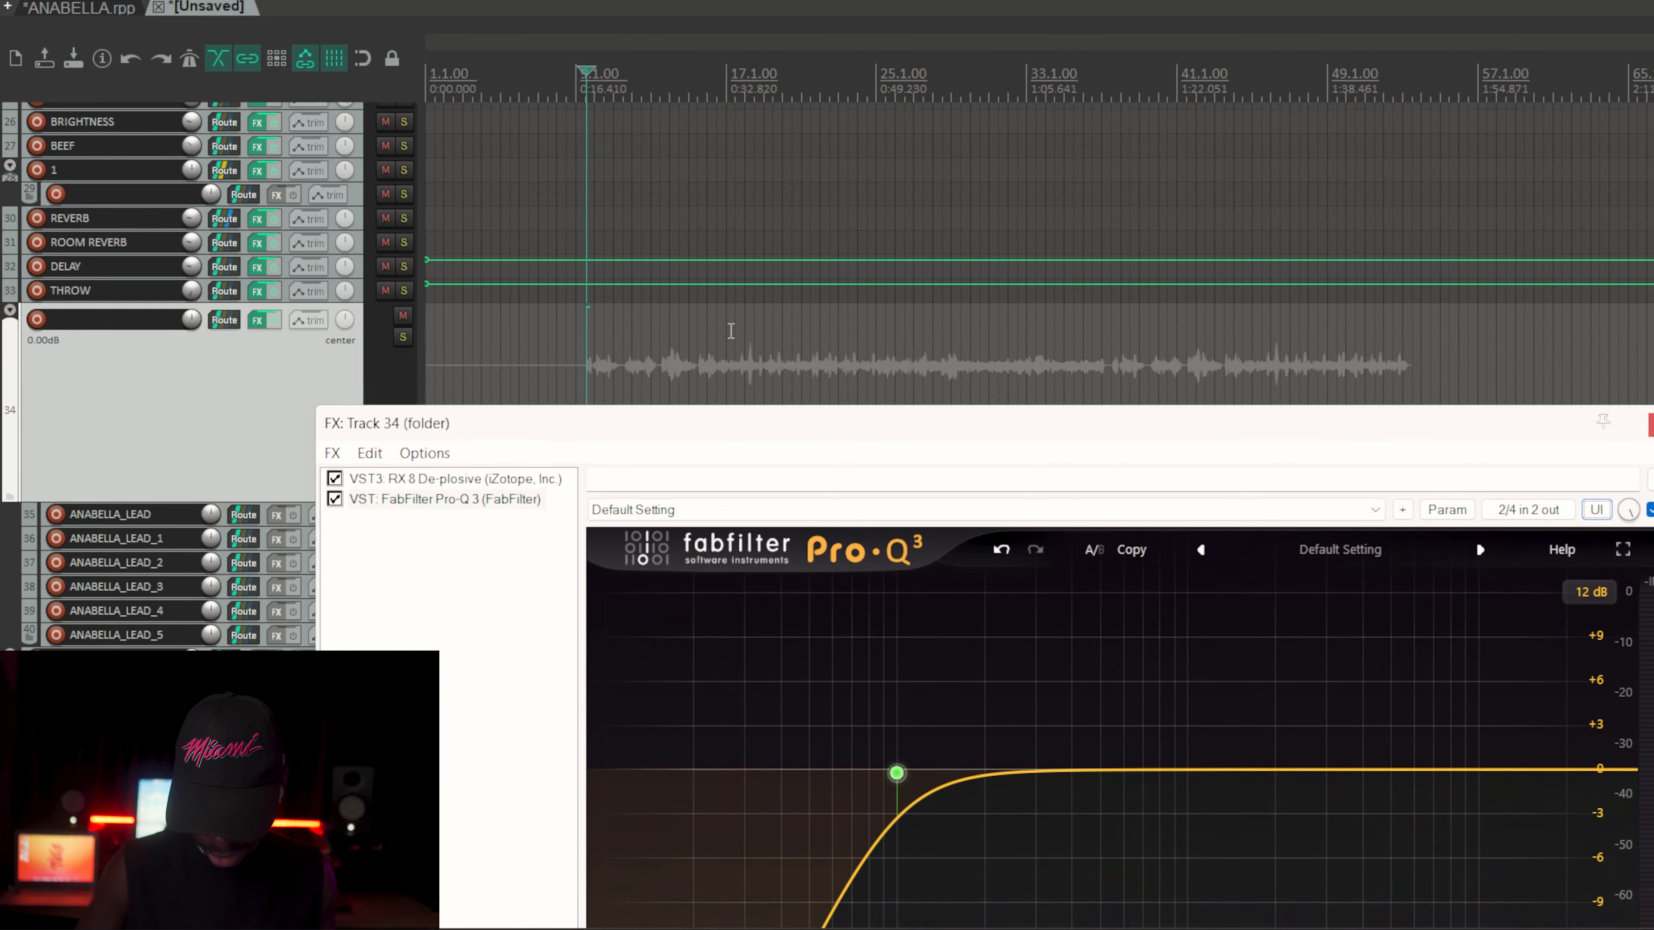
pyautogui.press('space')
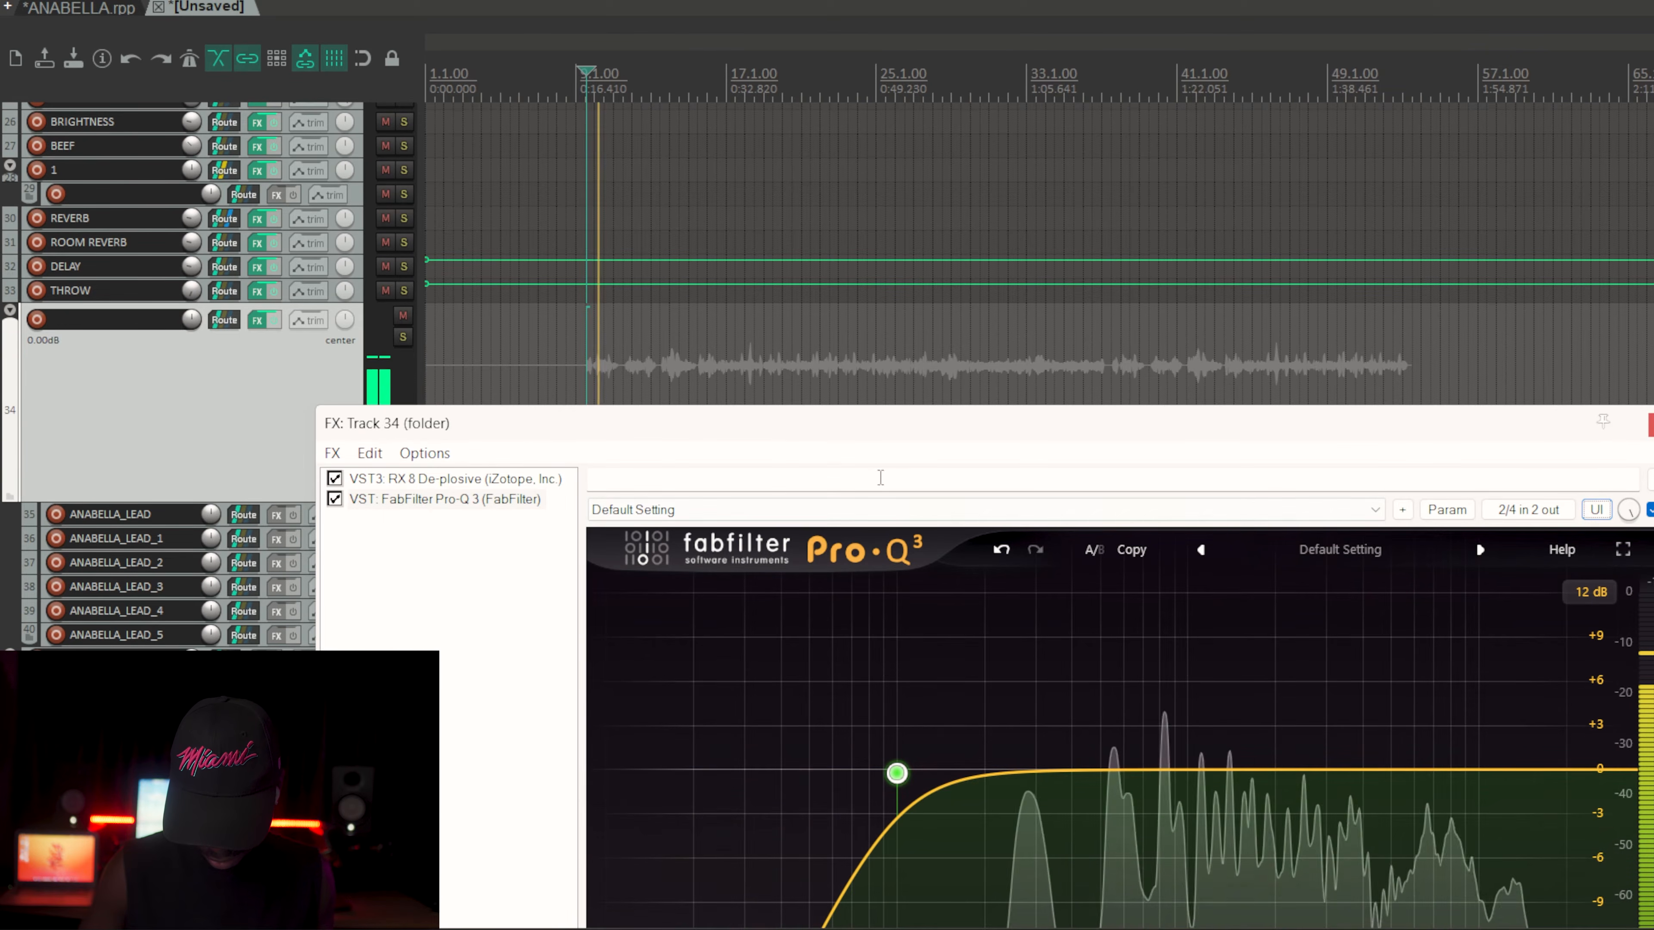
pyautogui.moveTo(874, 440); pyautogui.dragTo(852, 208)
pyautogui.moveTo(875, 541)
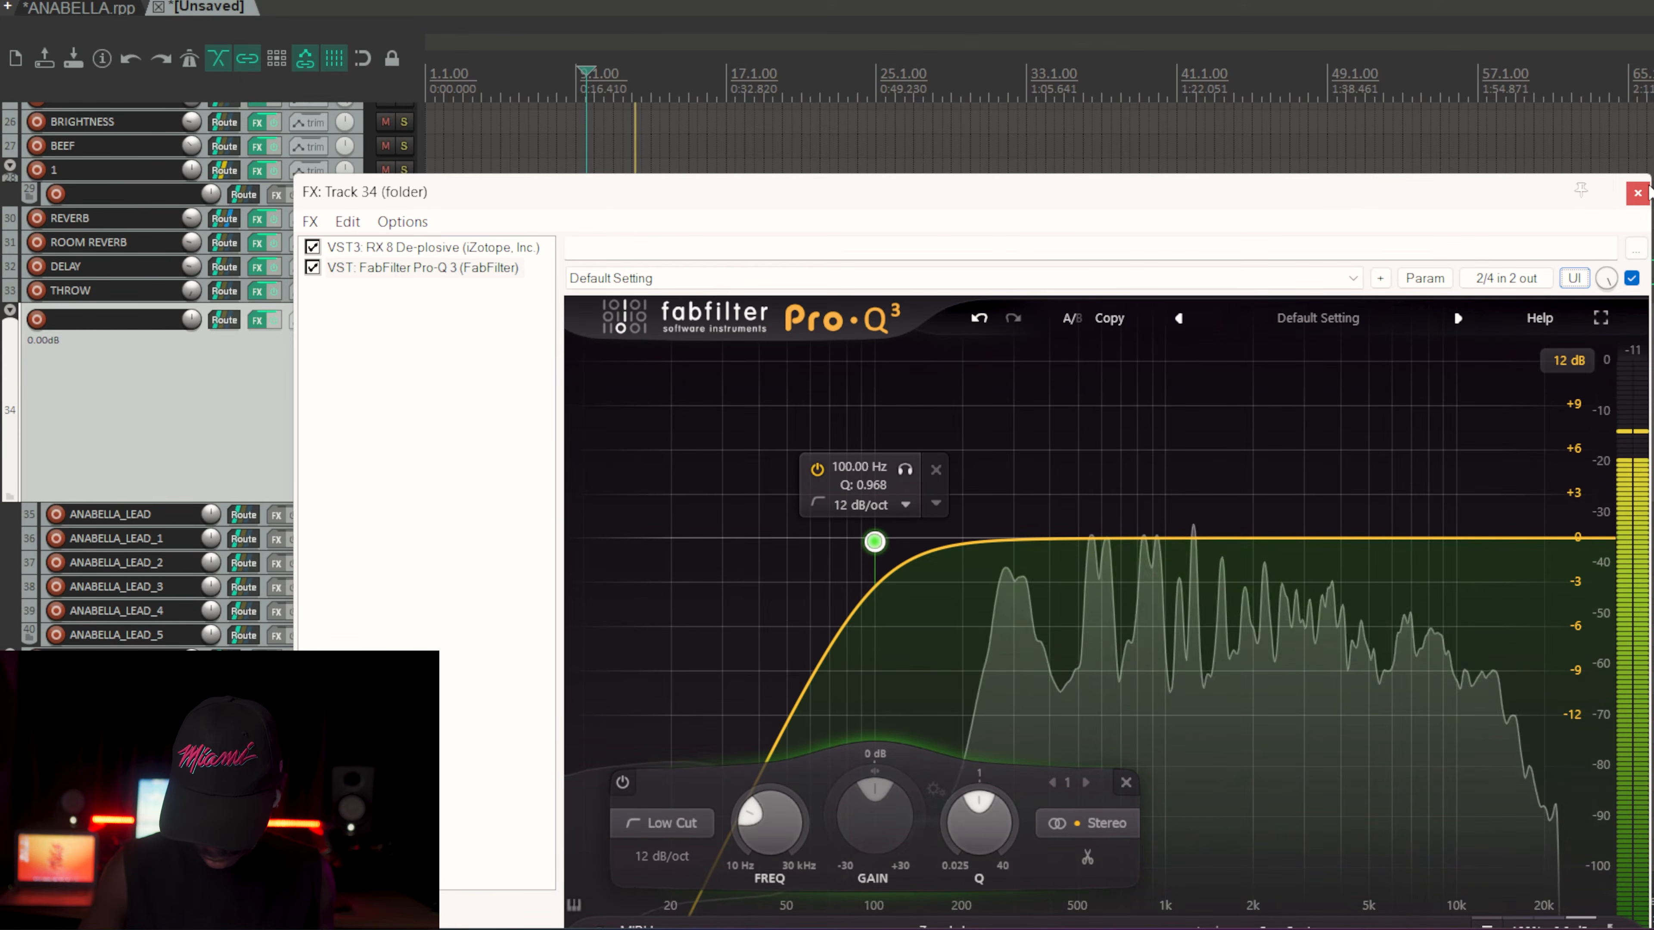
pyautogui.click(1637, 194)
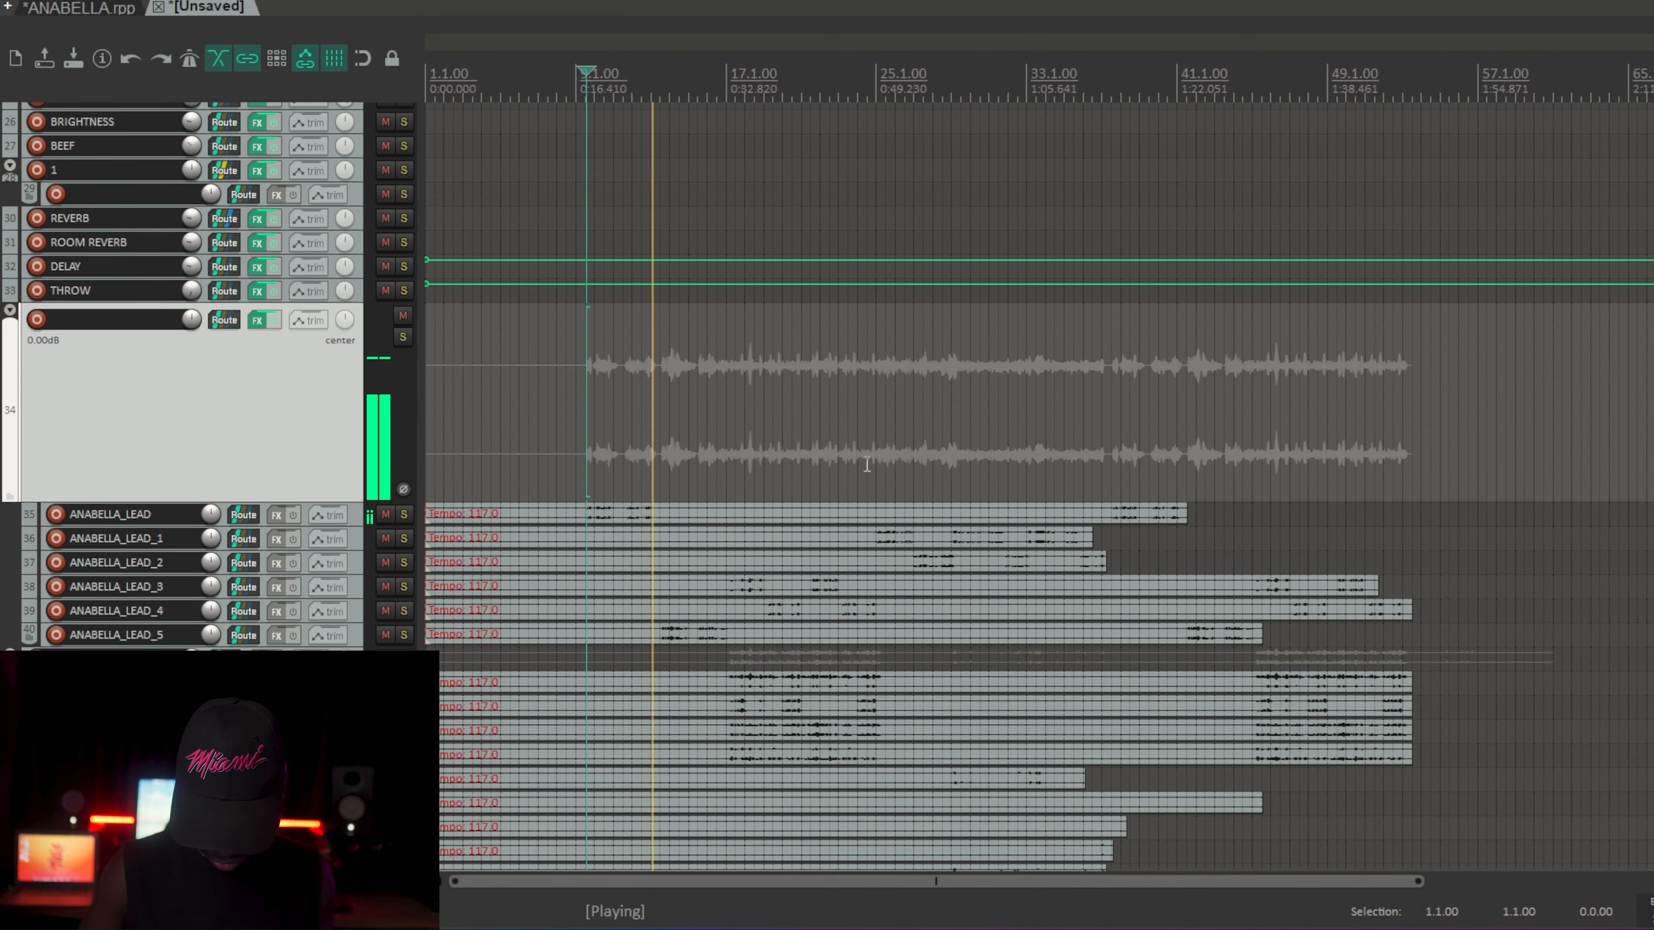
pyautogui.press('space')
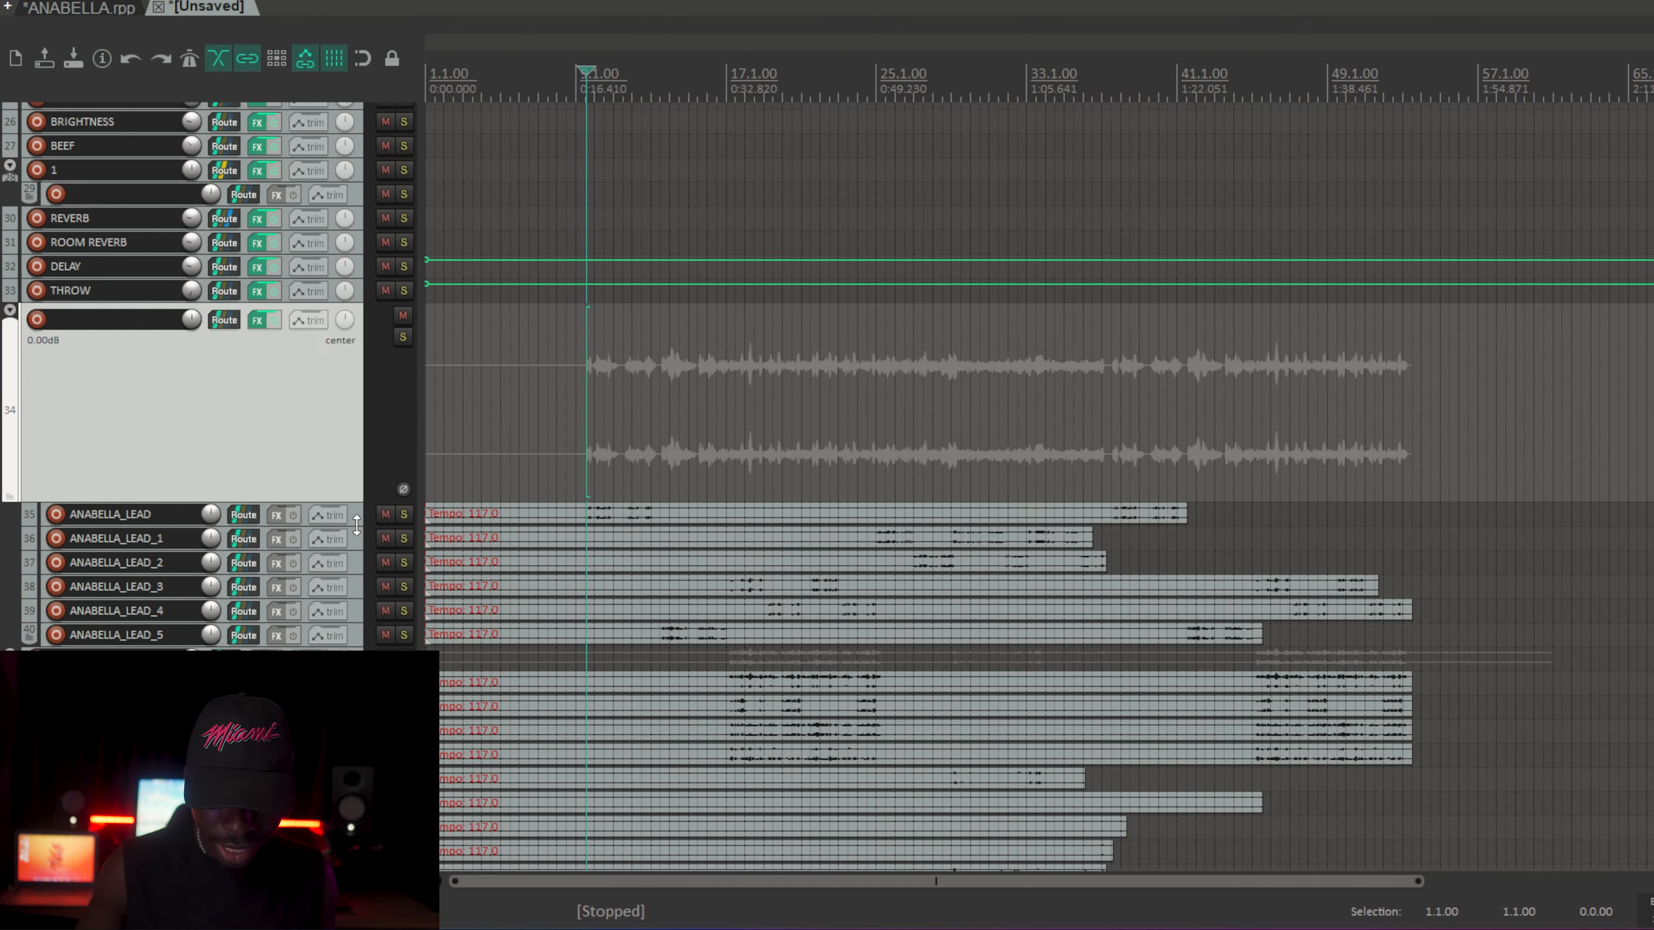
# Step: Enlarge the lead vocal tracks to one uniform height so that their waveforms are easy to see
pyautogui.moveTo(358, 524); pyautogui.dragTo(360, 654)
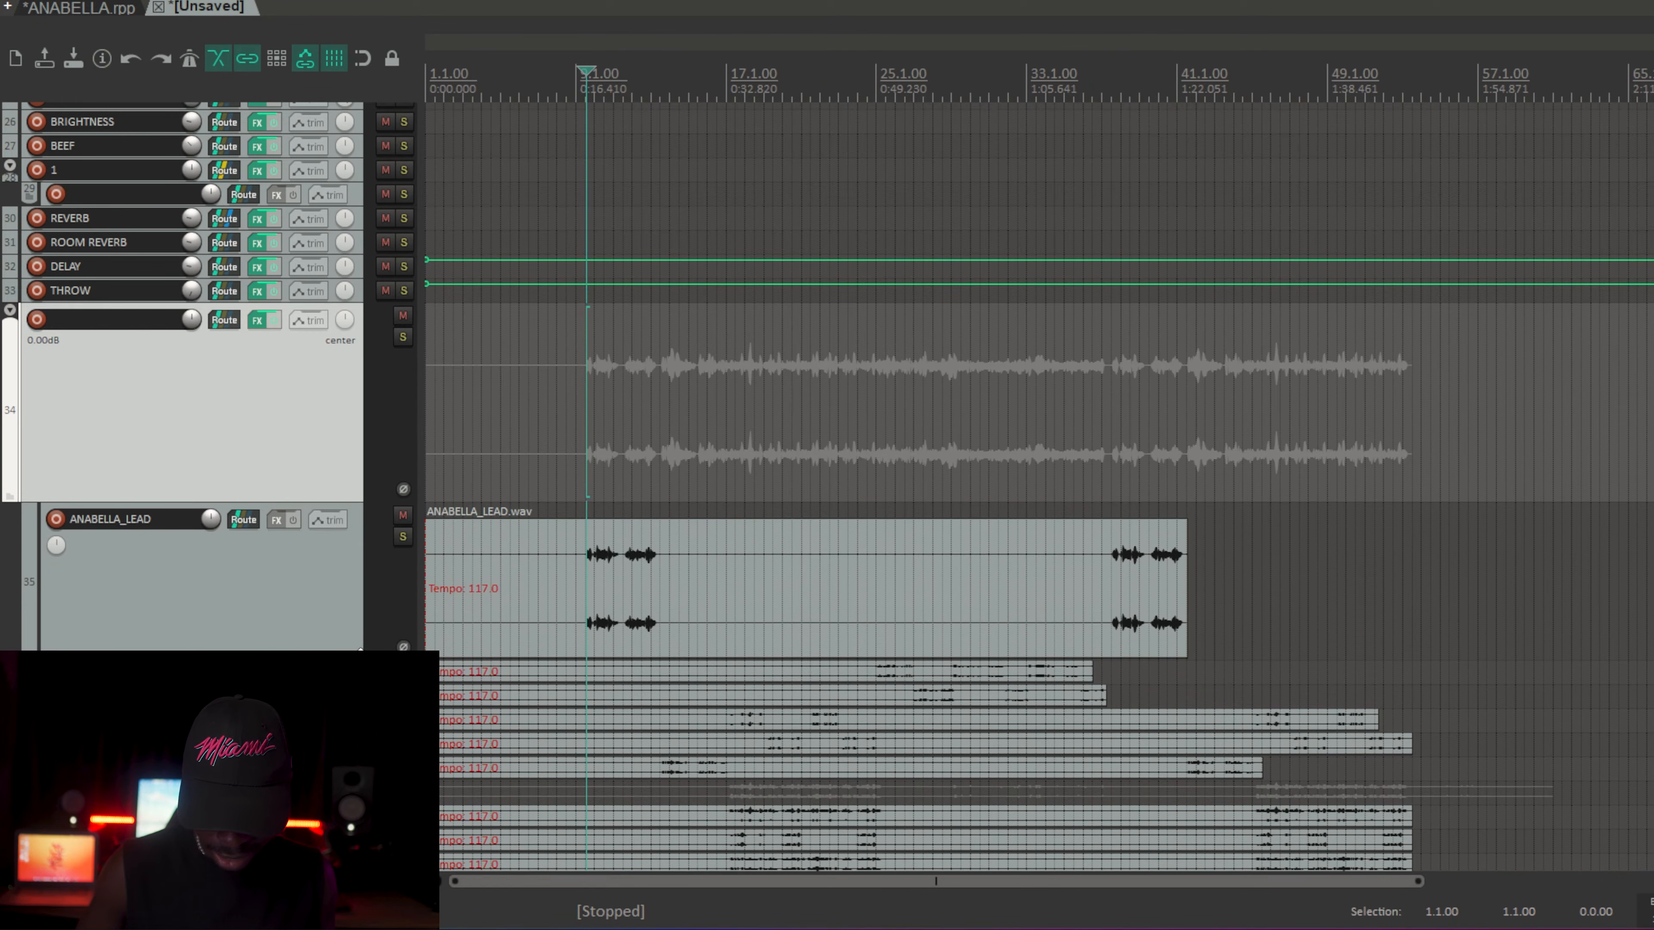
pyautogui.scroll(-5, 361, 612)
pyautogui.moveTo(364, 470); pyautogui.dragTo(359, 636)
pyautogui.moveTo(357, 446); pyautogui.dragTo(354, 524)
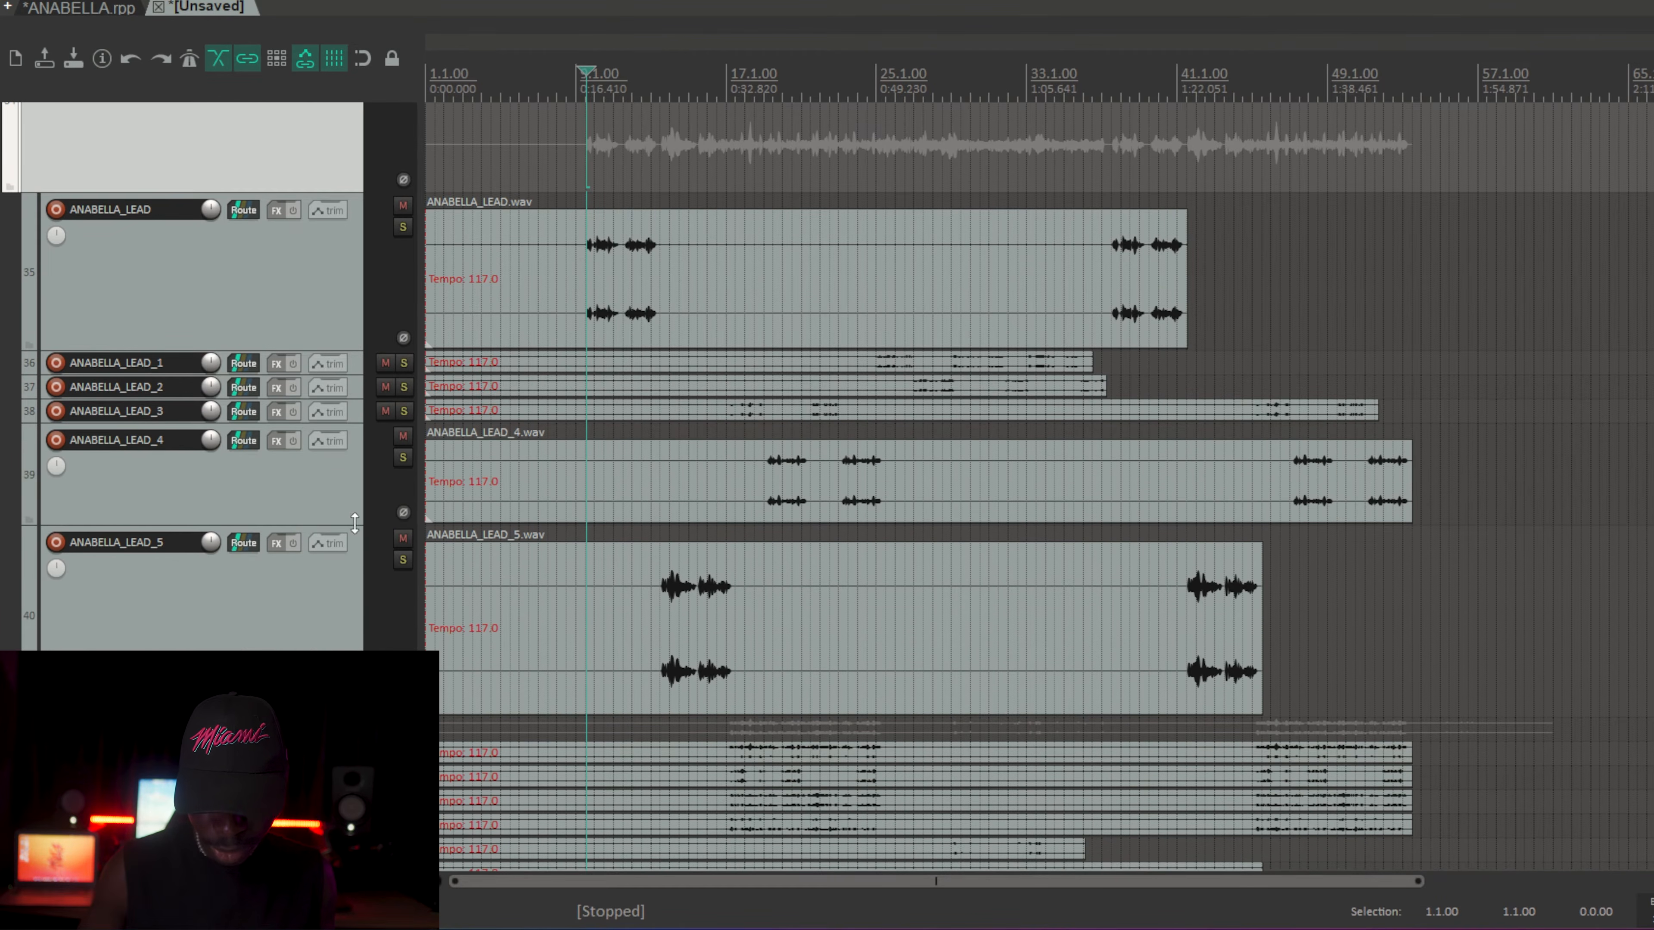
pyautogui.press('`')
pyautogui.scroll(3, 372, 440)
pyautogui.scroll(-1, 372, 440)
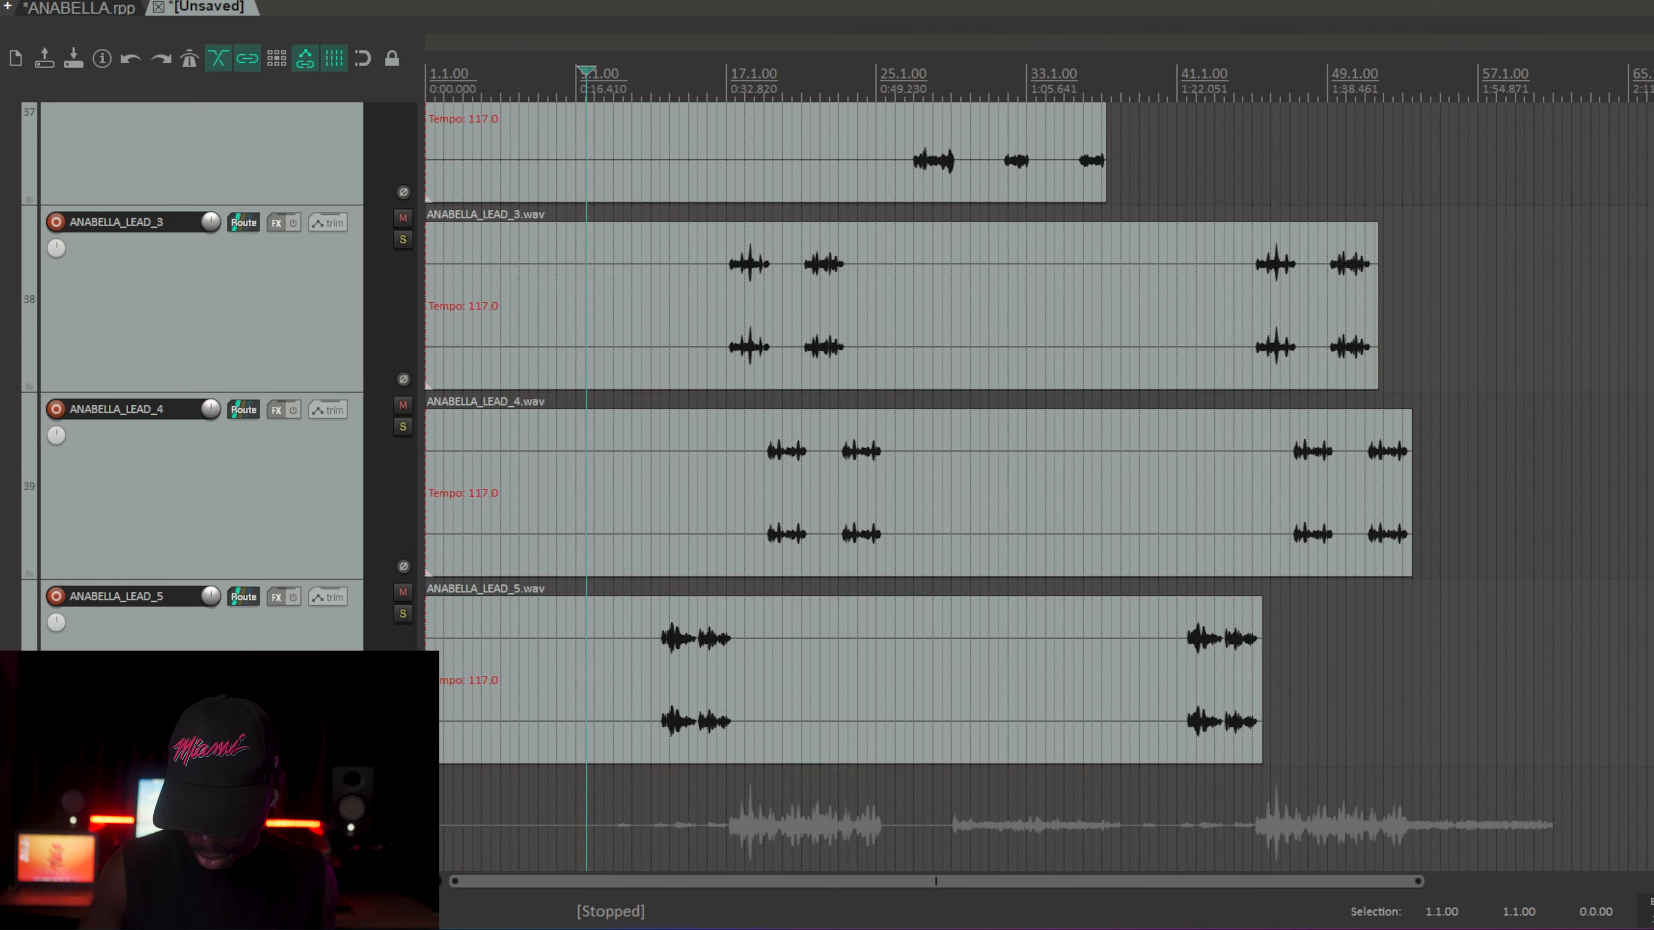
pyautogui.scroll(8, 846, 488)
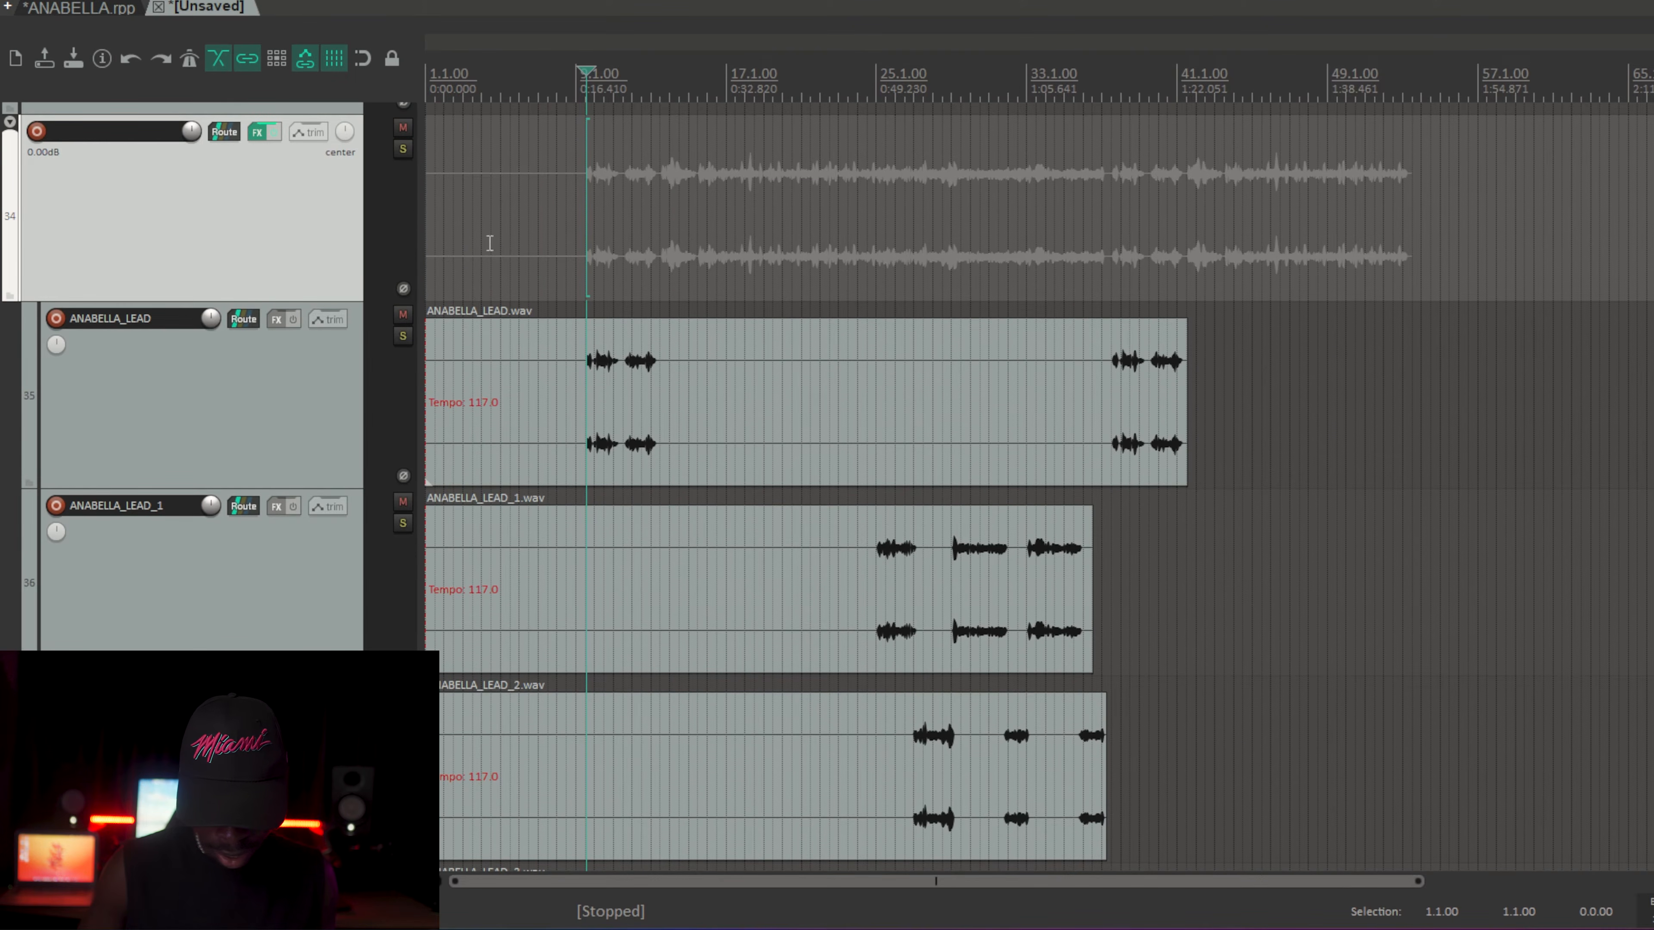
# Step: Add the Waves C1 comp Stereo after FabFilter Pro-Q 3 in the lead parent's effects chain and move the chain window aside
pyautogui.click(258, 134)
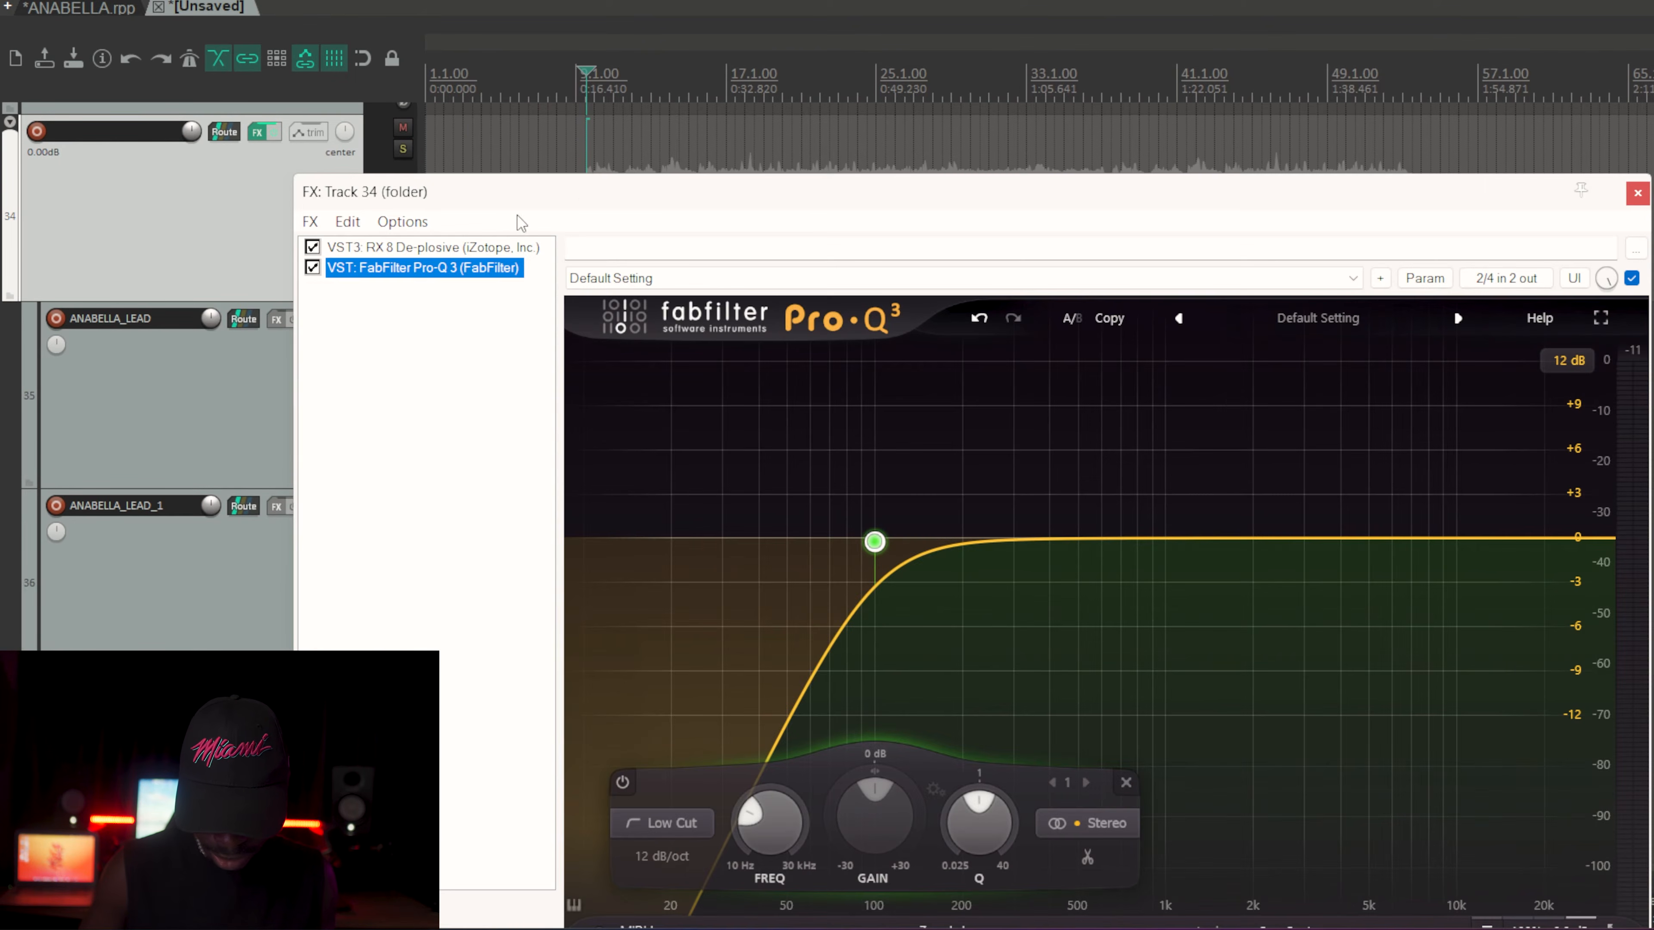
pyautogui.click(567, 192)
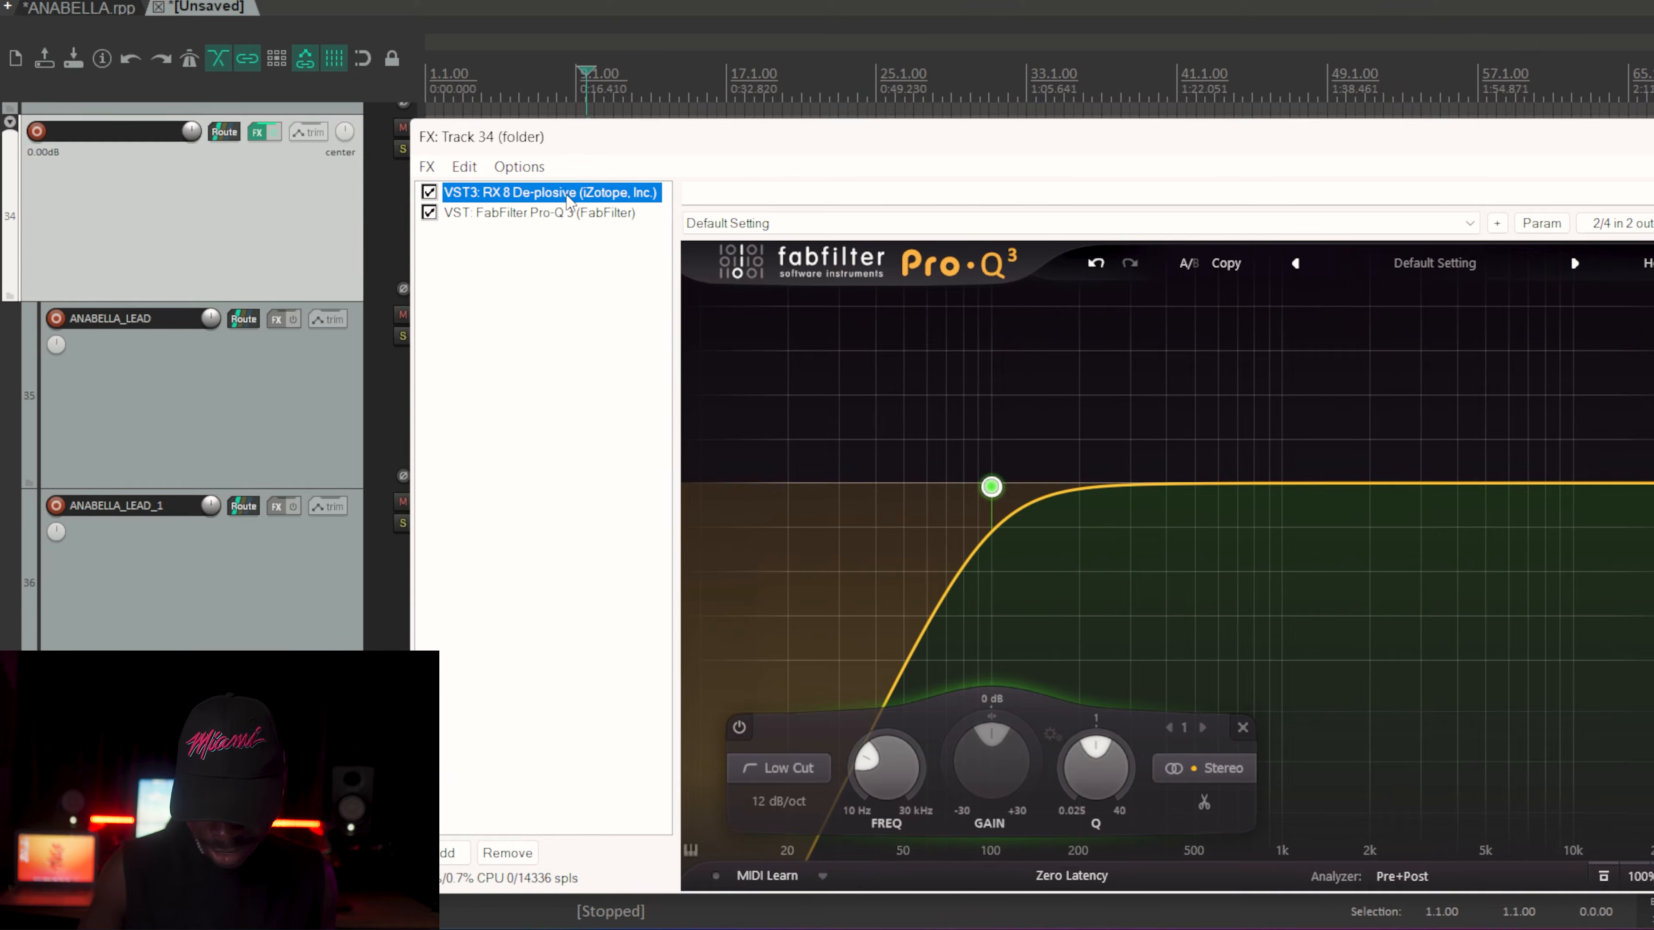
pyautogui.click(534, 213)
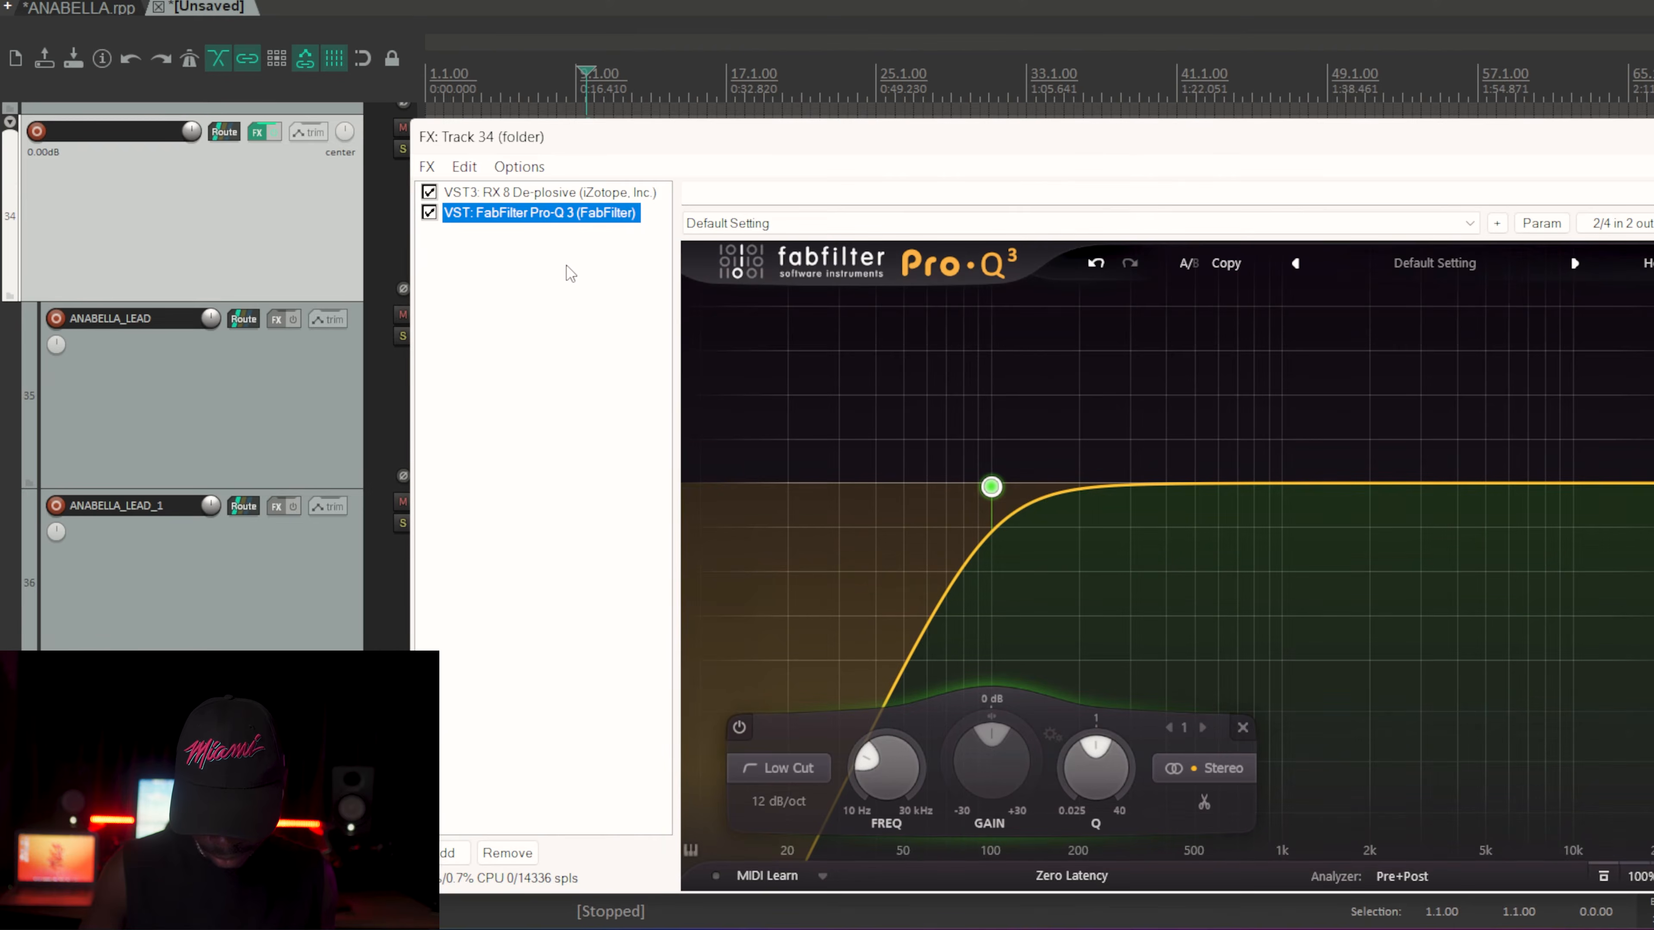
pyautogui.doubleClick(539, 295)
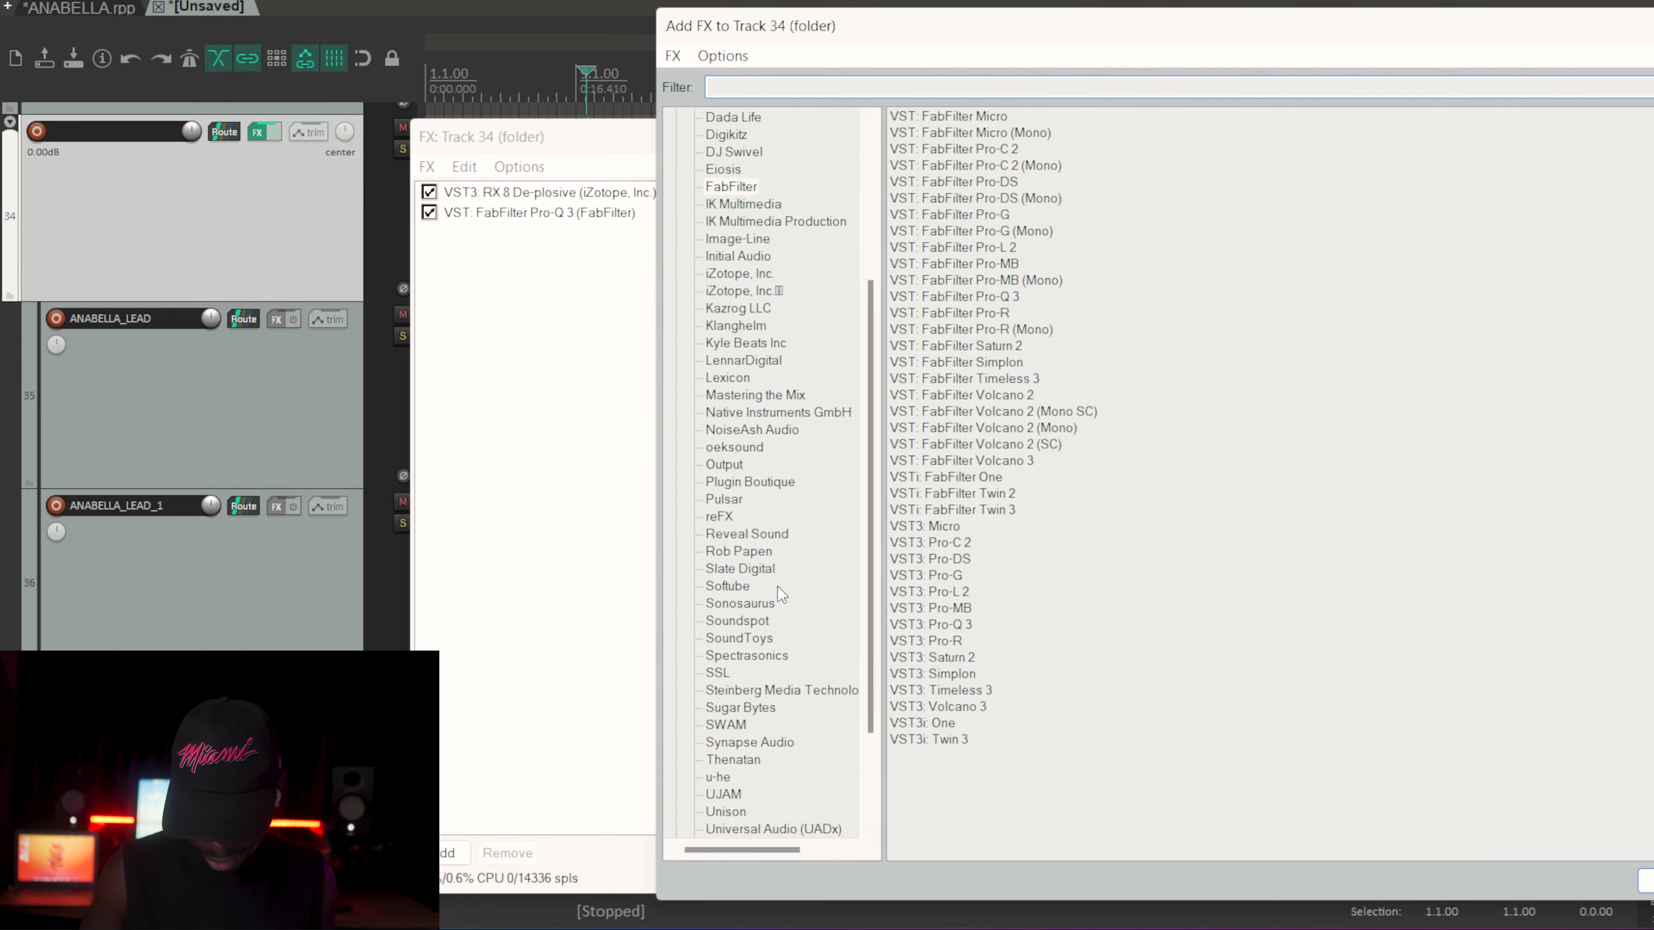
pyautogui.moveTo(871, 559); pyautogui.dragTo(873, 762)
pyautogui.click(735, 745)
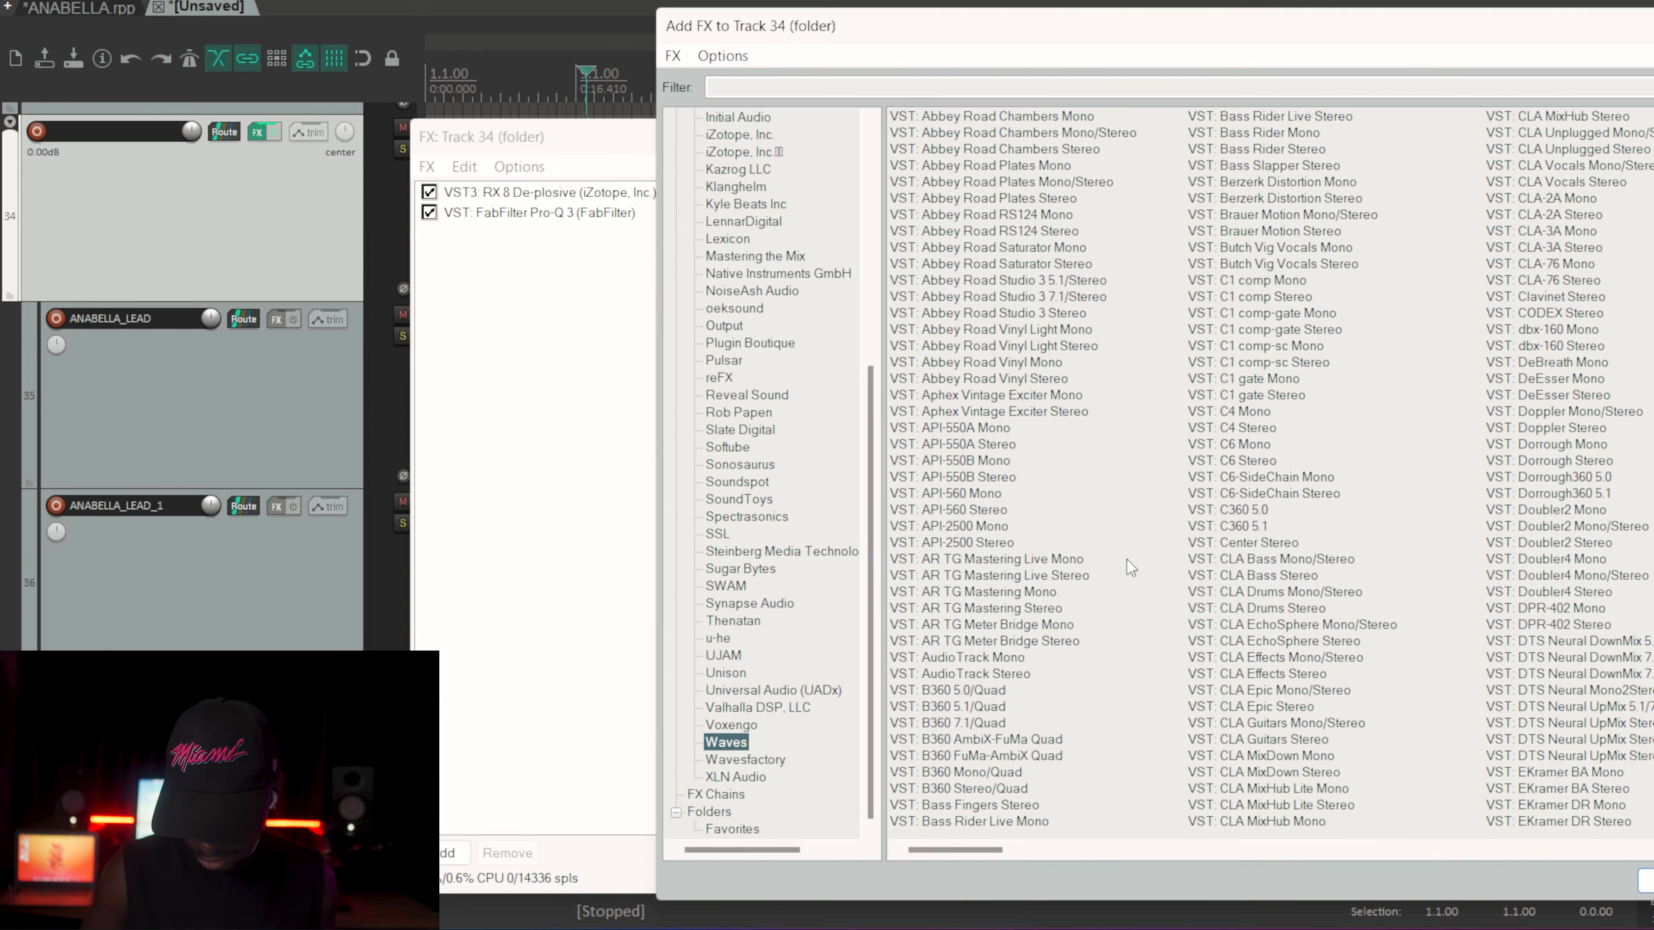
pyautogui.doubleClick(1268, 298)
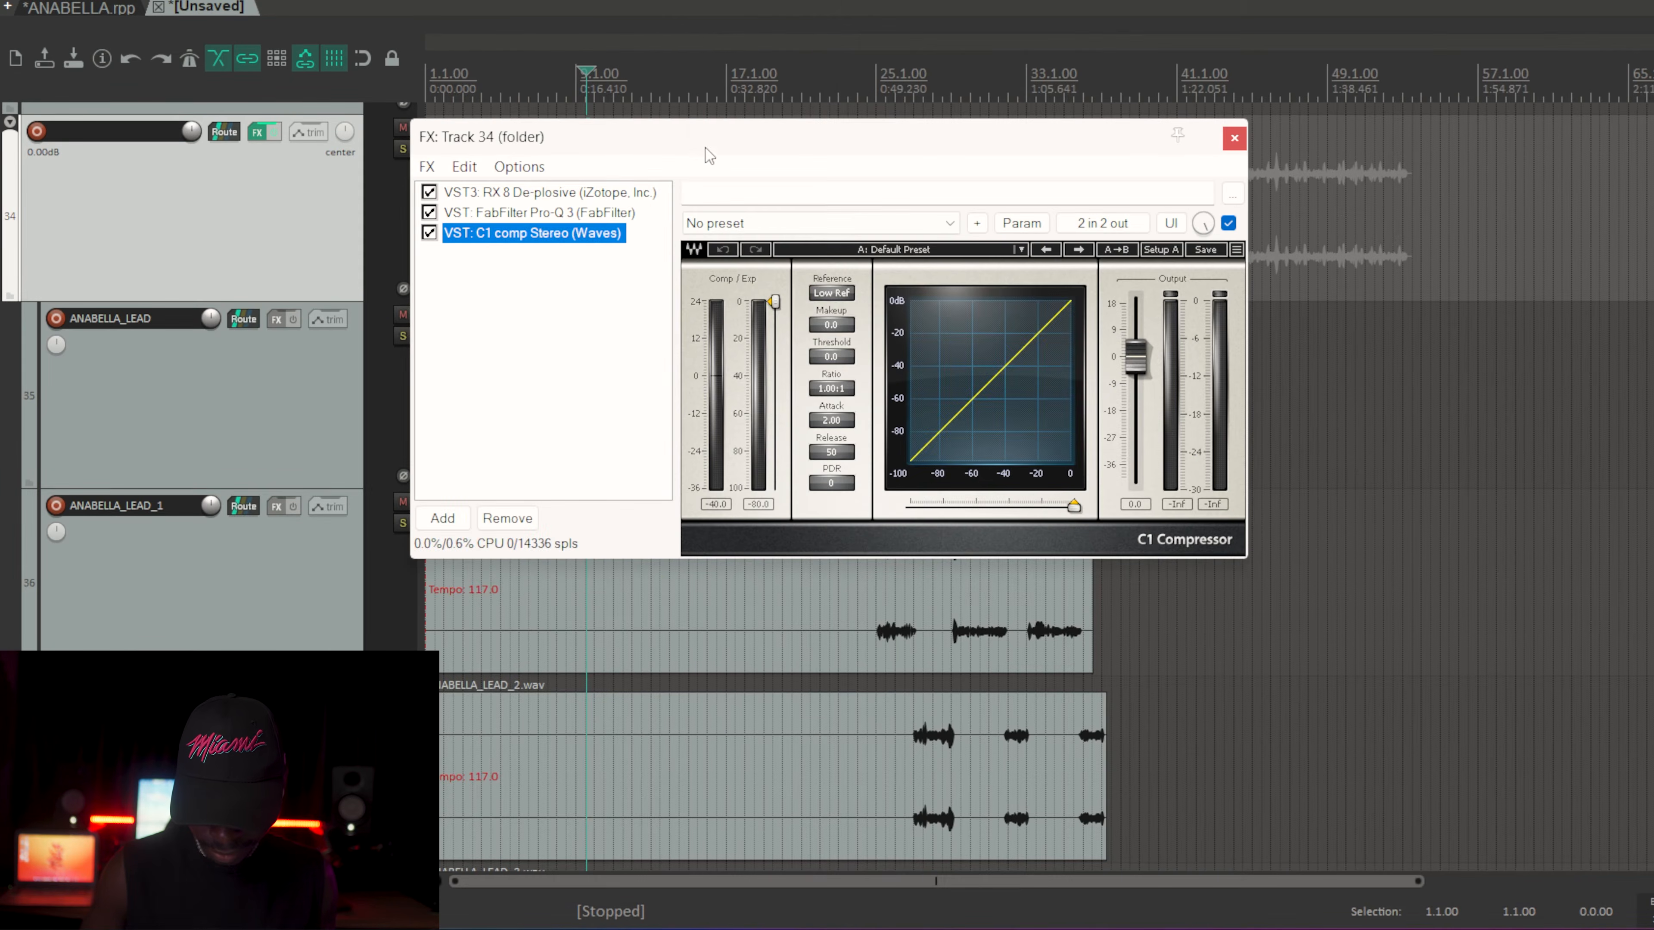
pyautogui.moveTo(709, 155); pyautogui.dragTo(1199, 333)
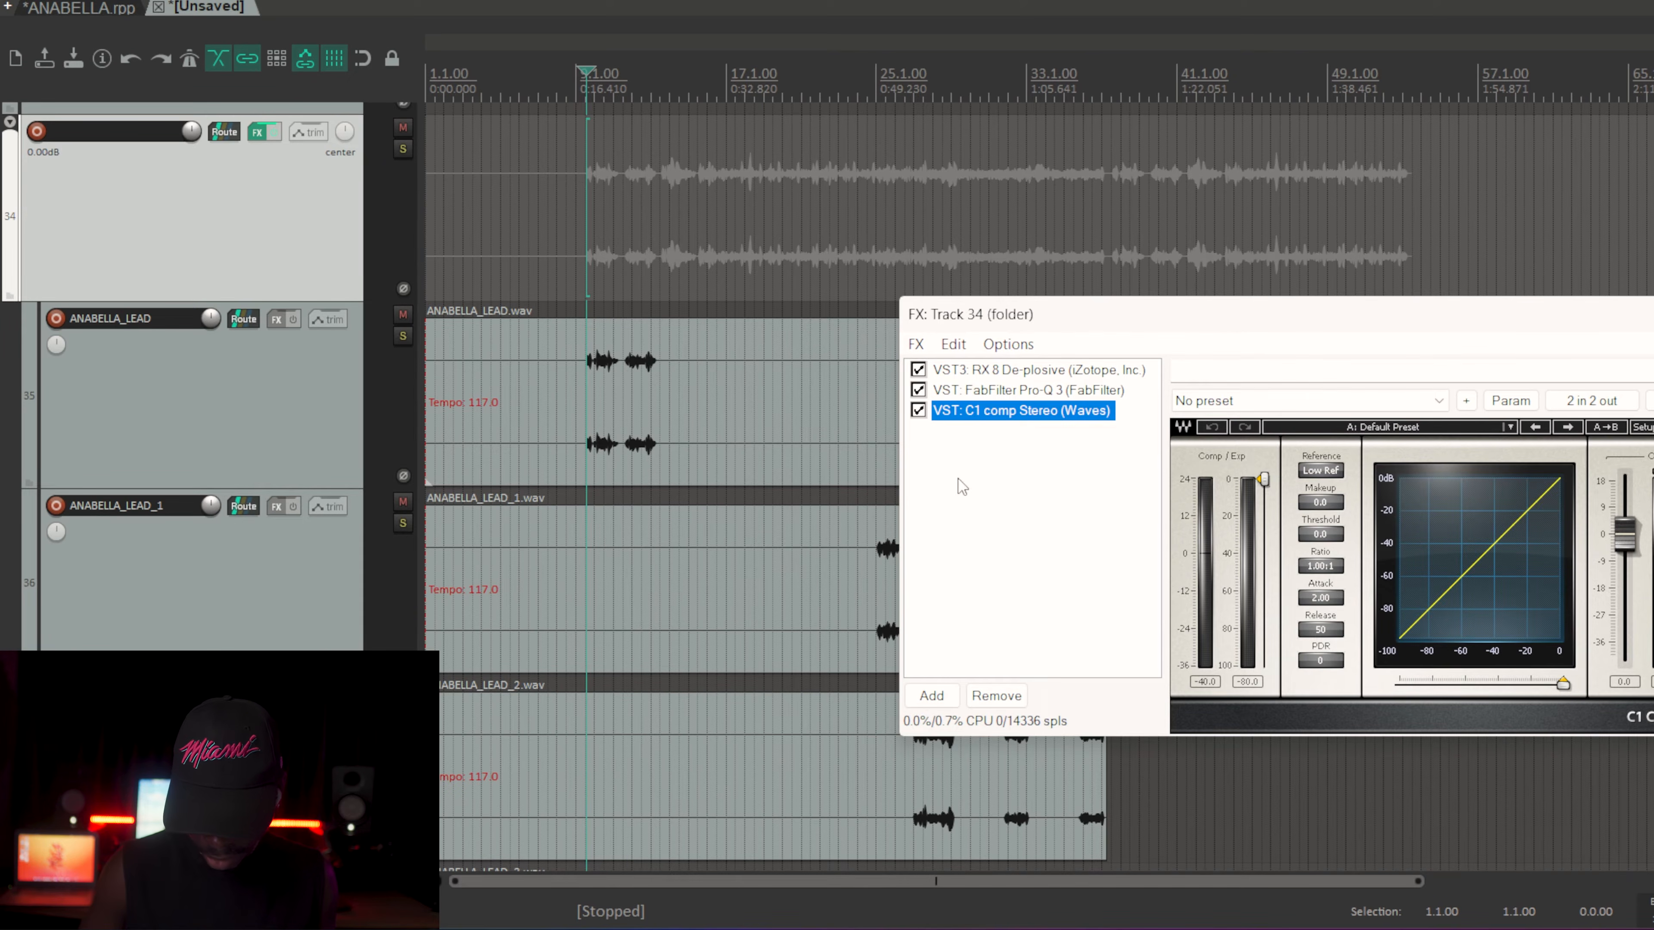
# Step: Review the lead parent's effects from De-plosive through to the C1 compressor and close the chain
pyautogui.press('Up')
pyautogui.press('Up')
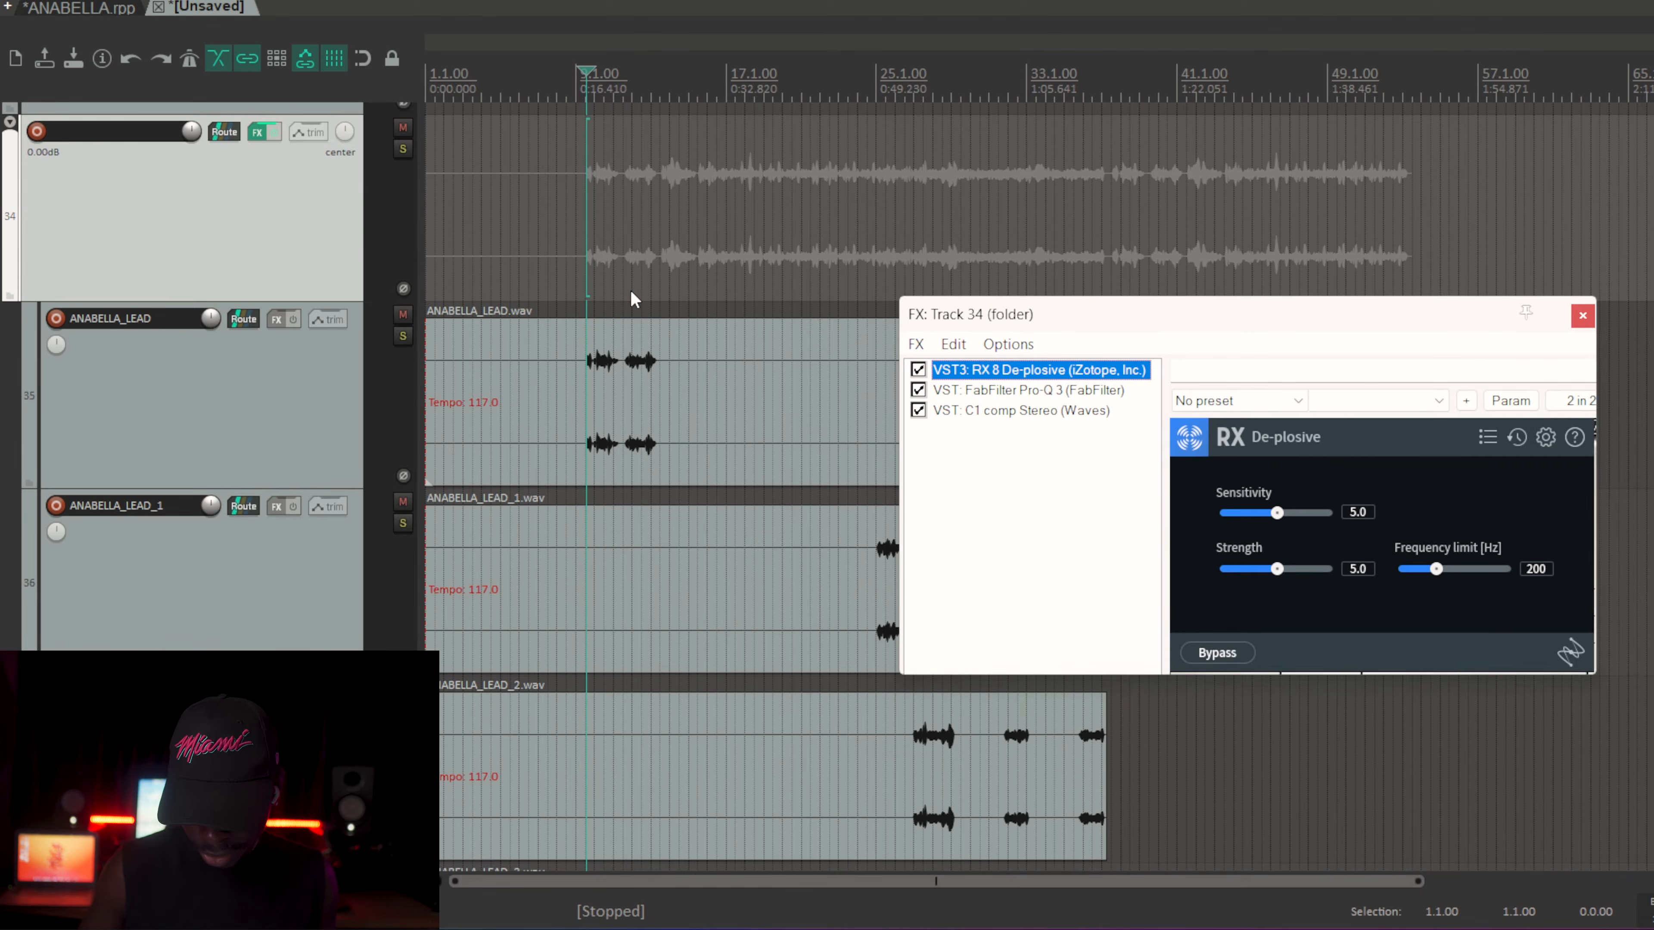
pyautogui.click(1043, 412)
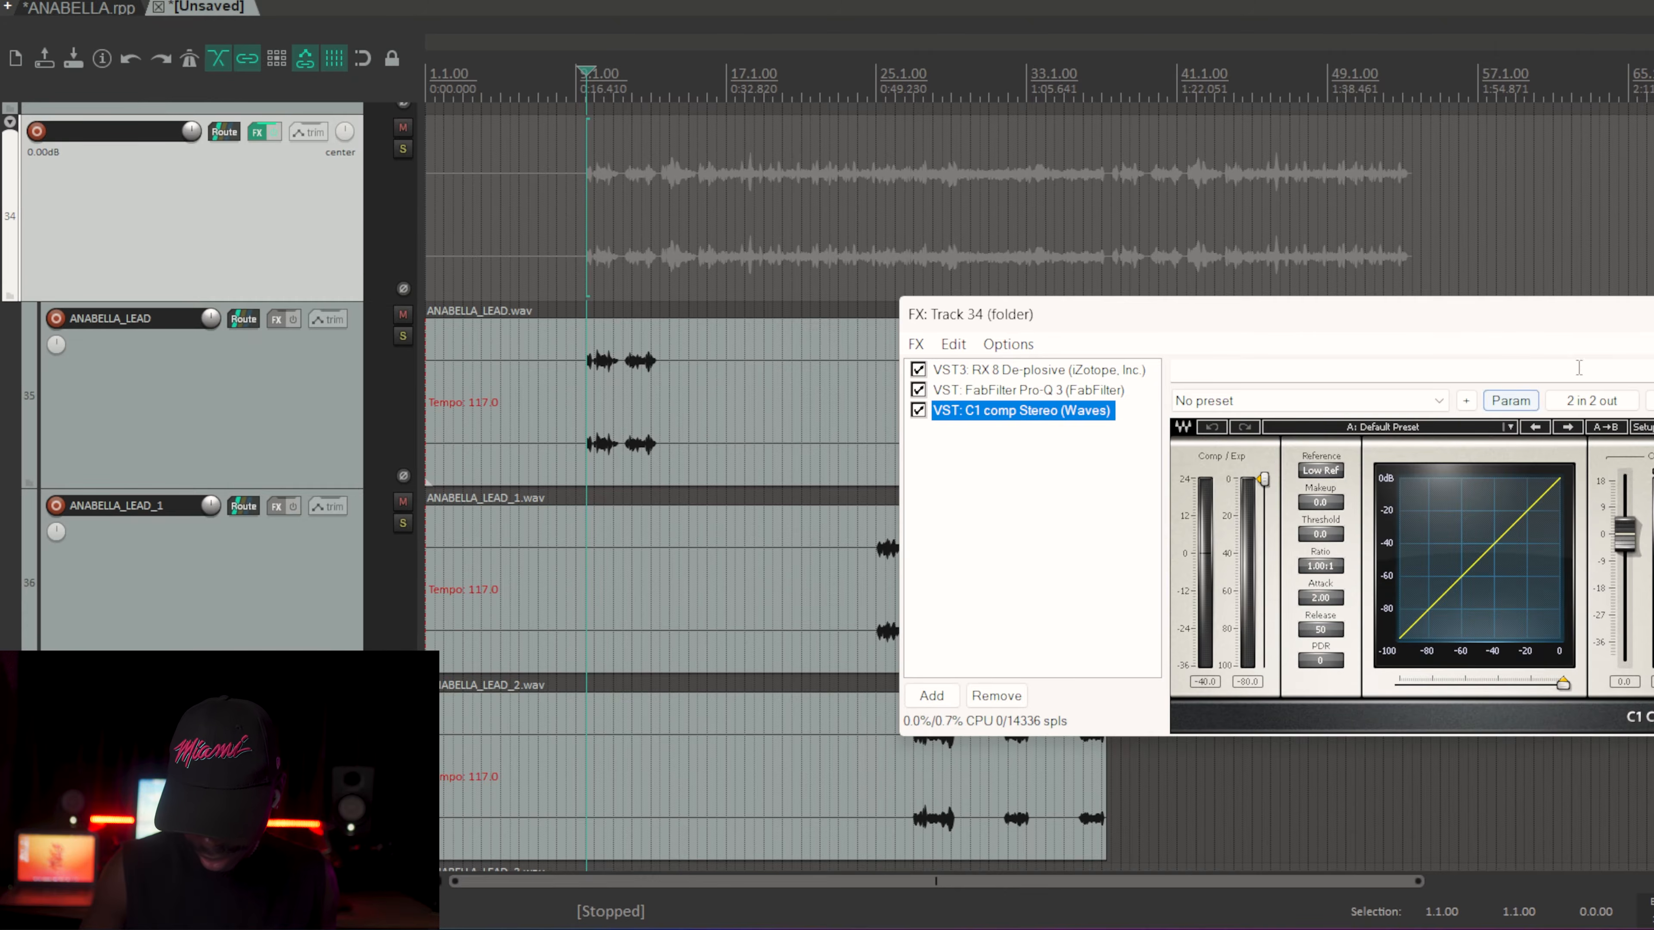
pyautogui.click(1652, 315)
# Step: Place the play cursor just before the lead vocal phrase after bar 13 and play it briefly
pyautogui.scroll(3, 931, 392)
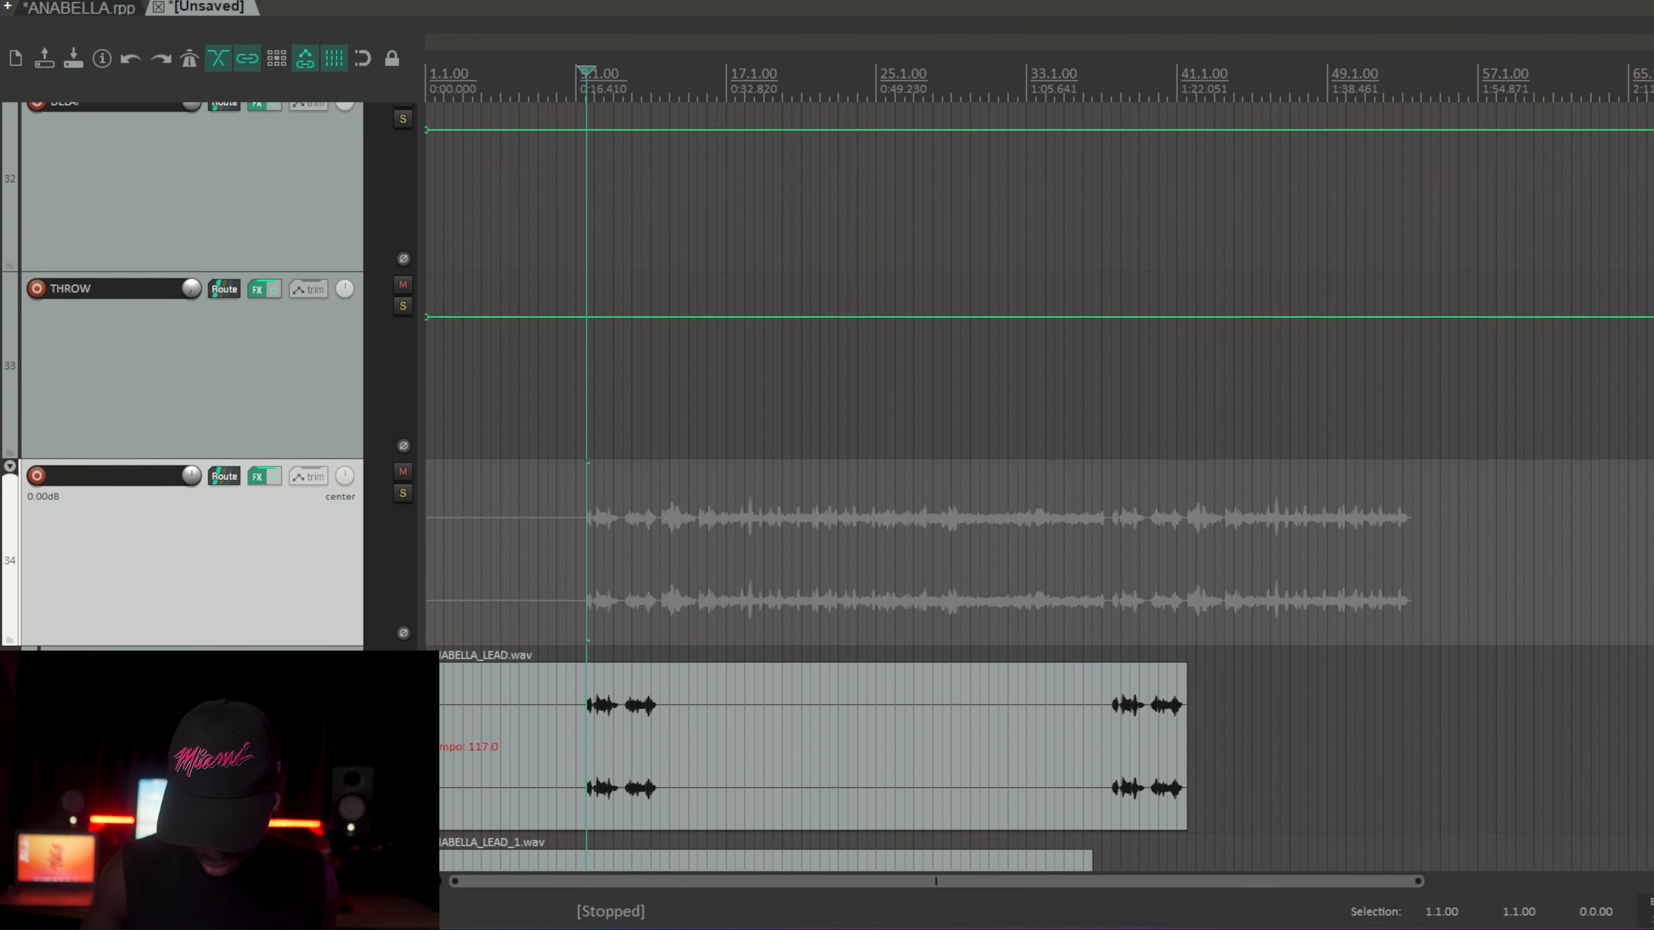
pyautogui.click(668, 470)
pyautogui.scroll(5, 664, 470)
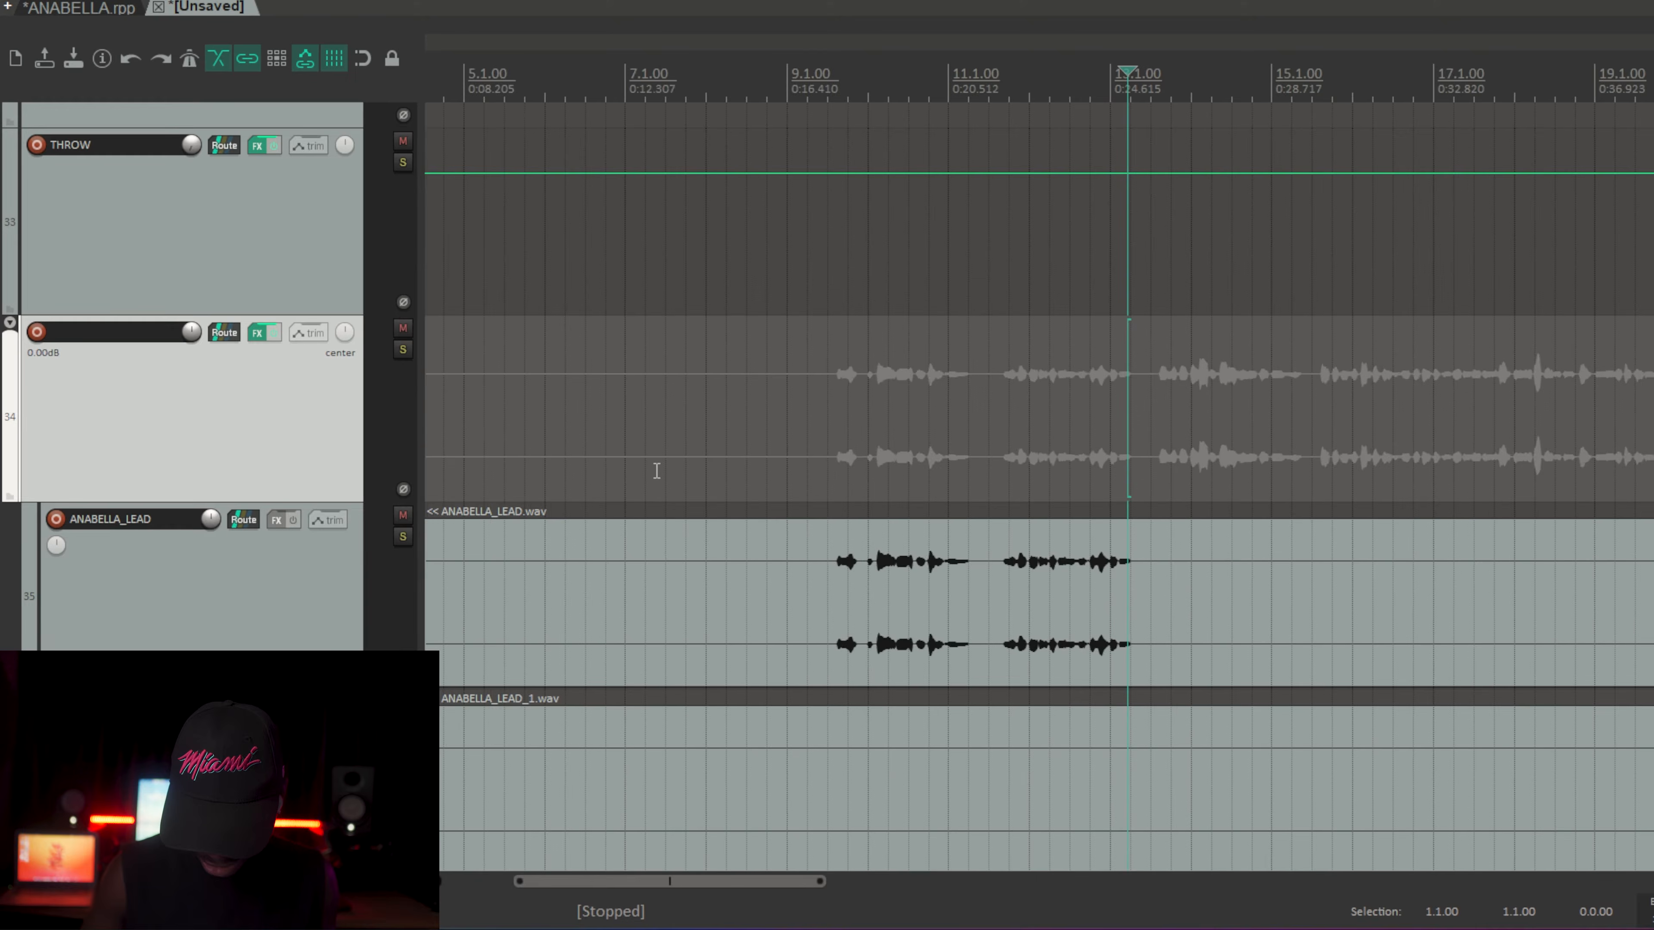
pyautogui.scroll(2, 656, 470)
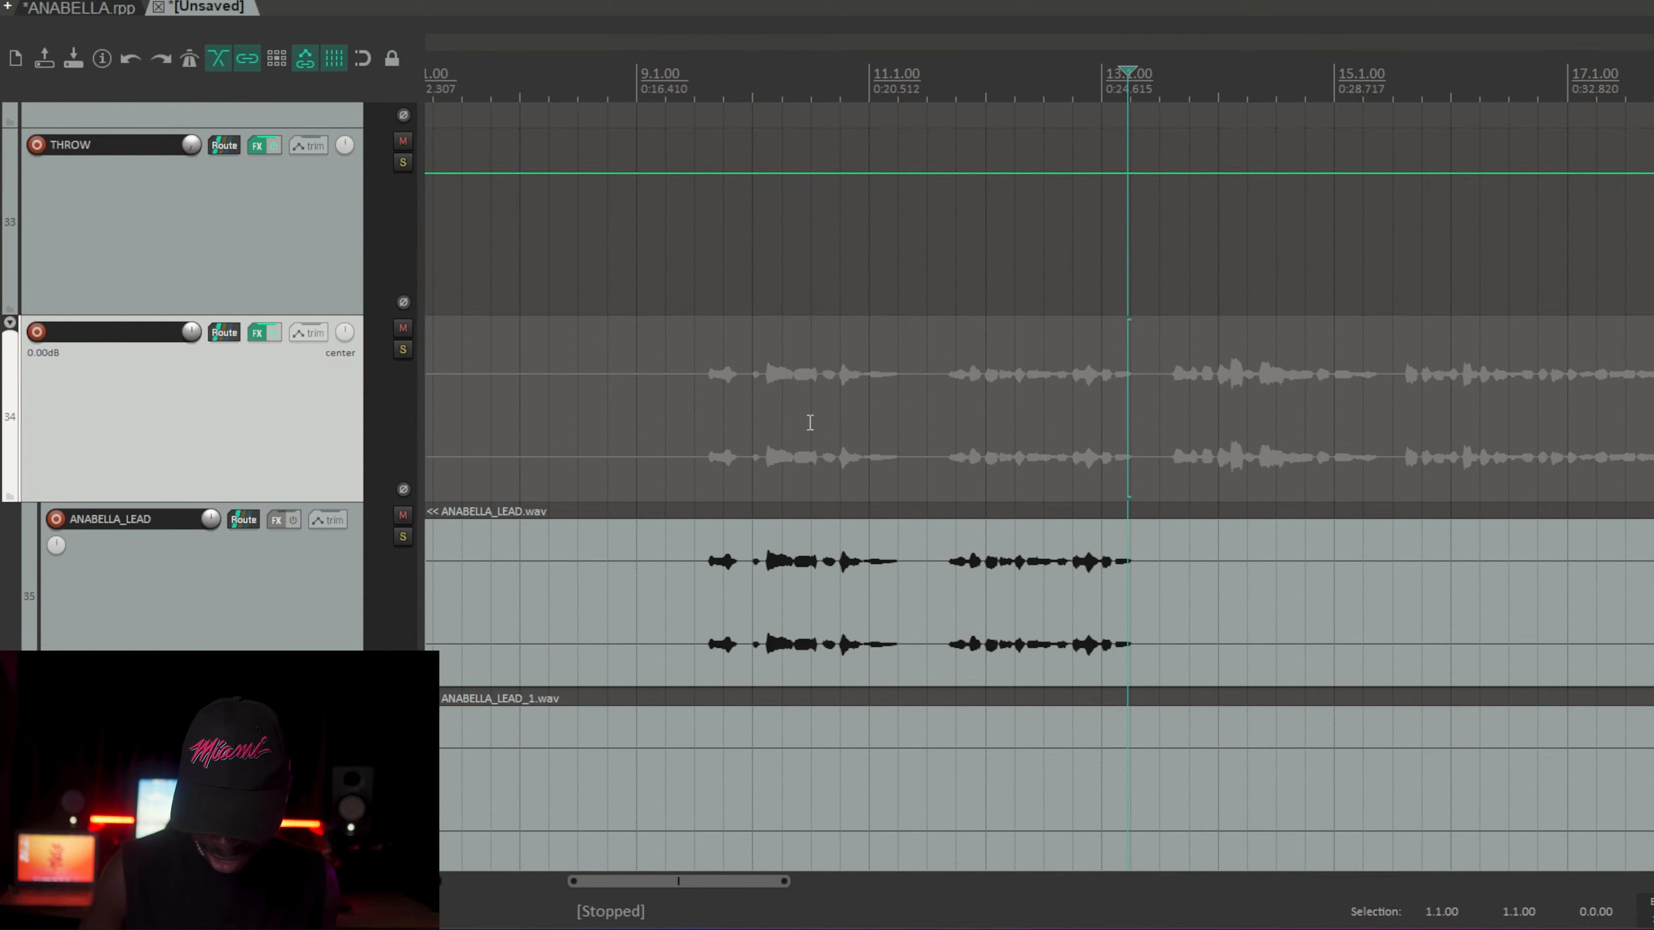
pyautogui.click(1160, 406)
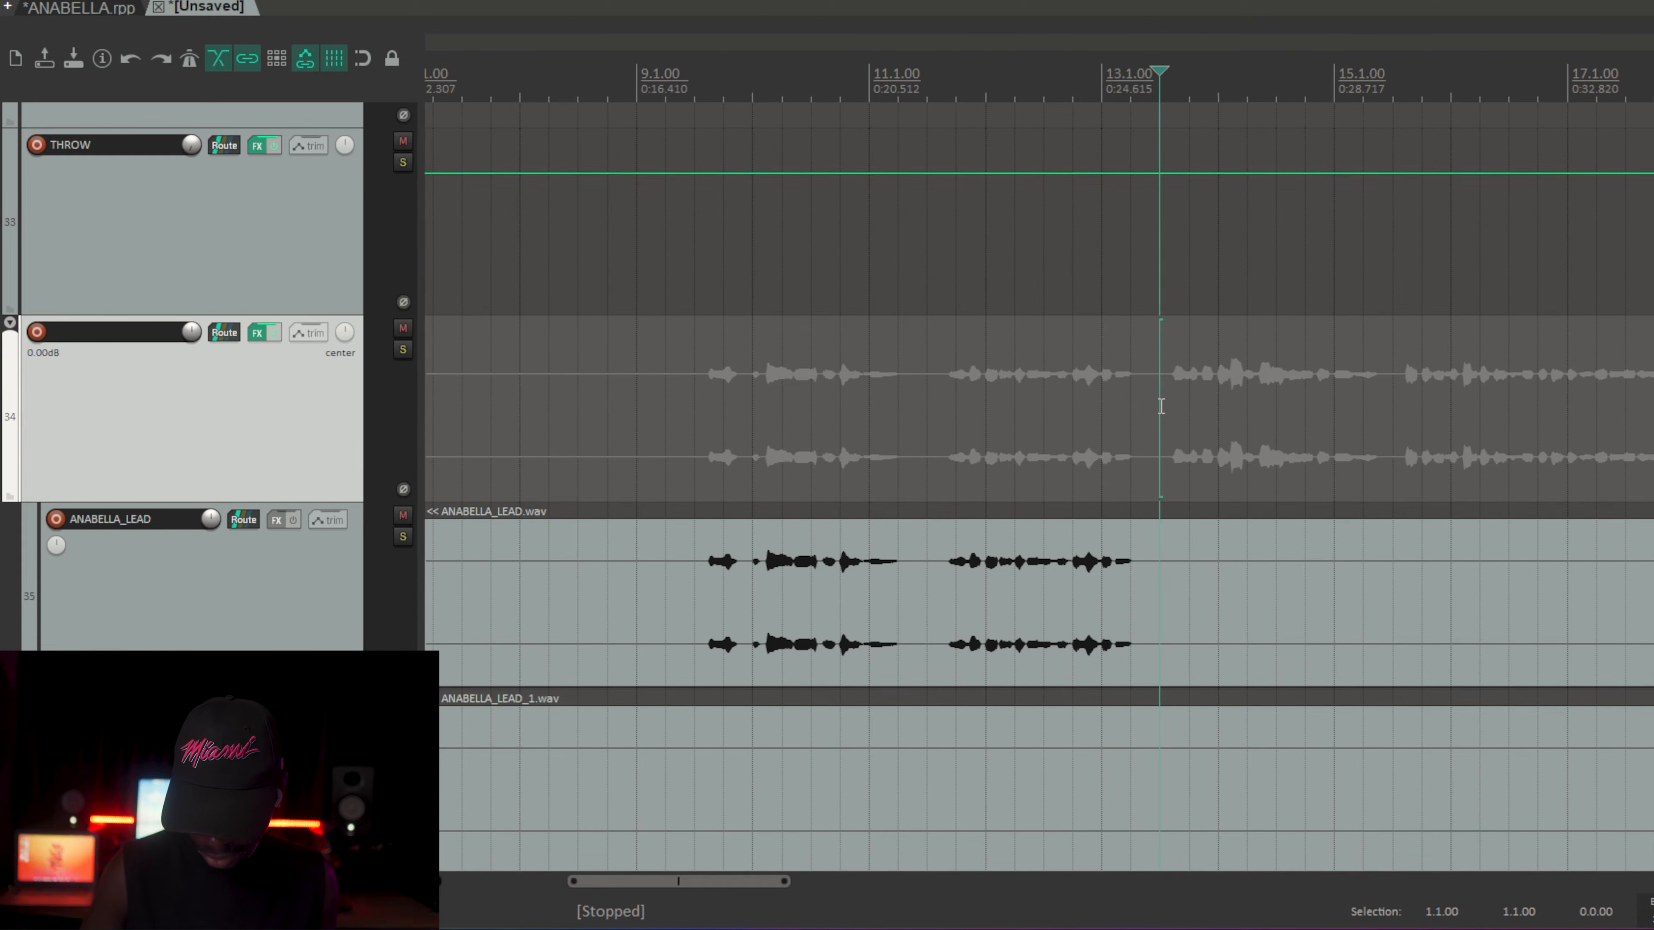
pyautogui.press('space')
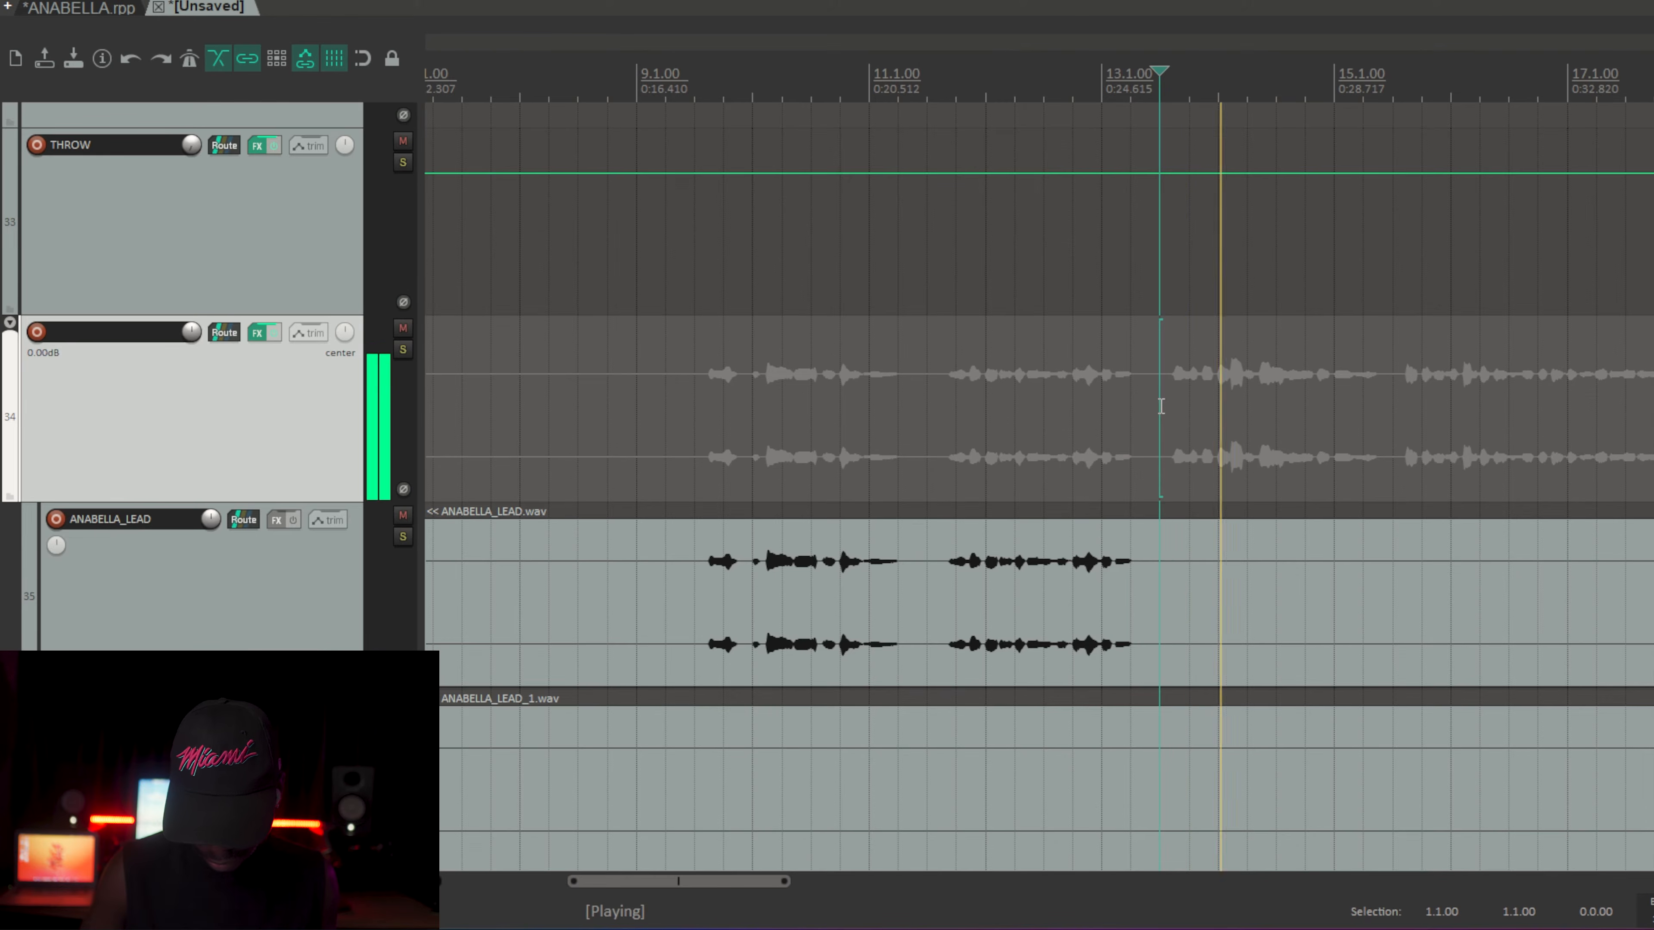
pyautogui.press('space')
# Step: Solo the lead parent track and play the phrase with the C1 compressor in view to check its input level
pyautogui.click(403, 350)
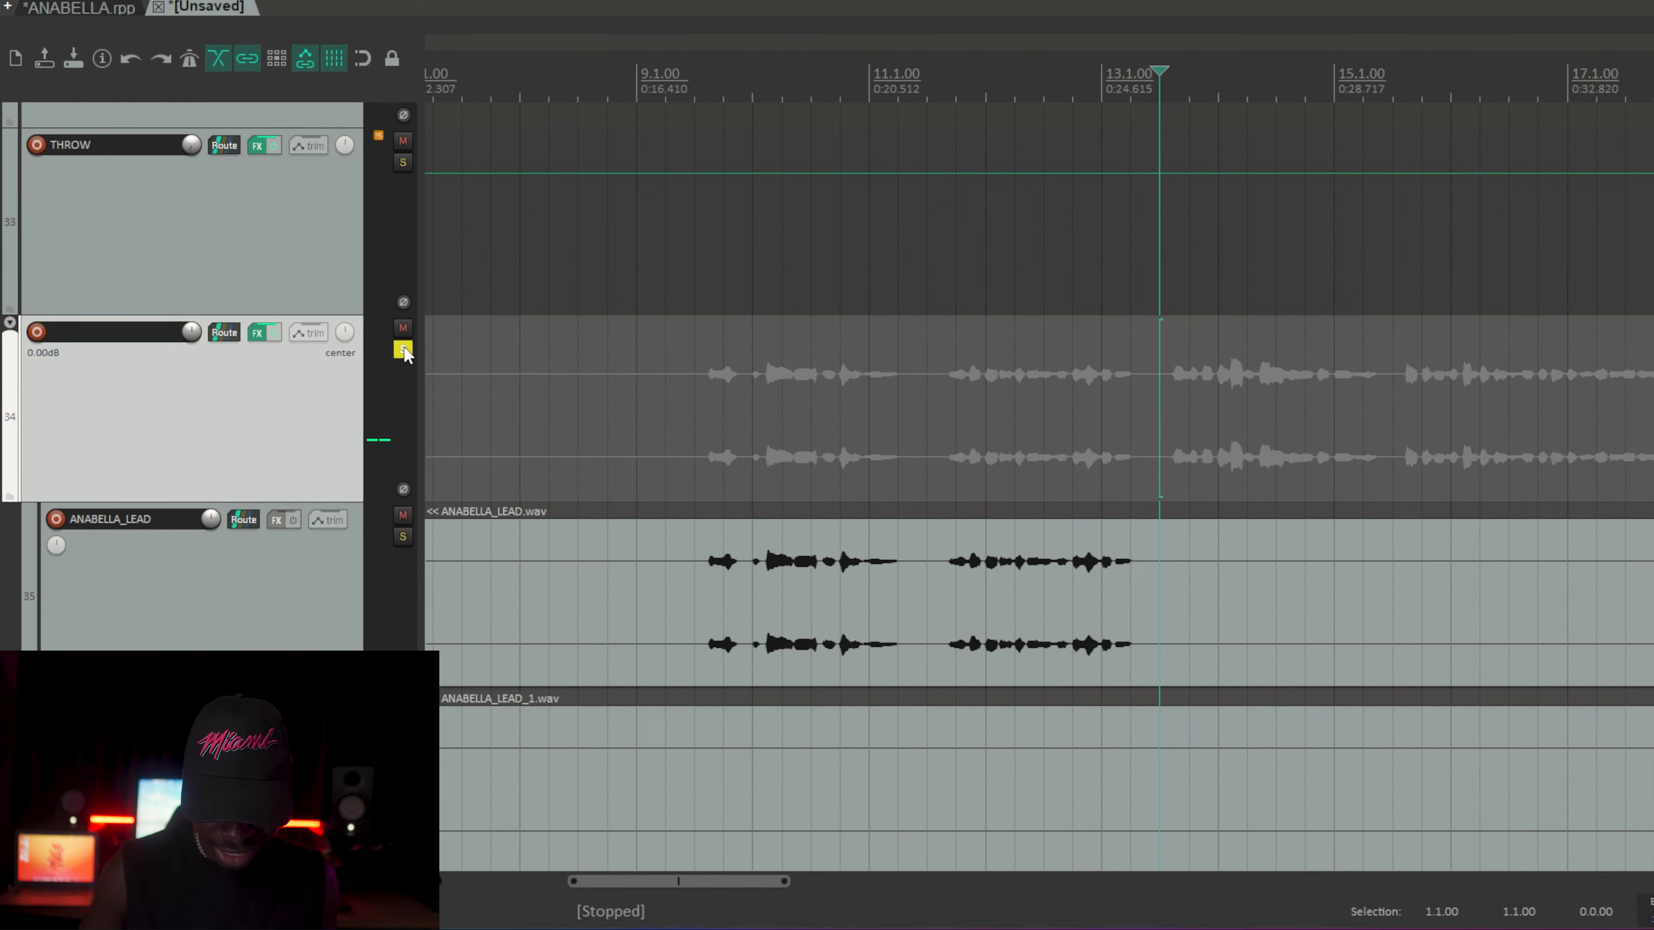
pyautogui.click(258, 332)
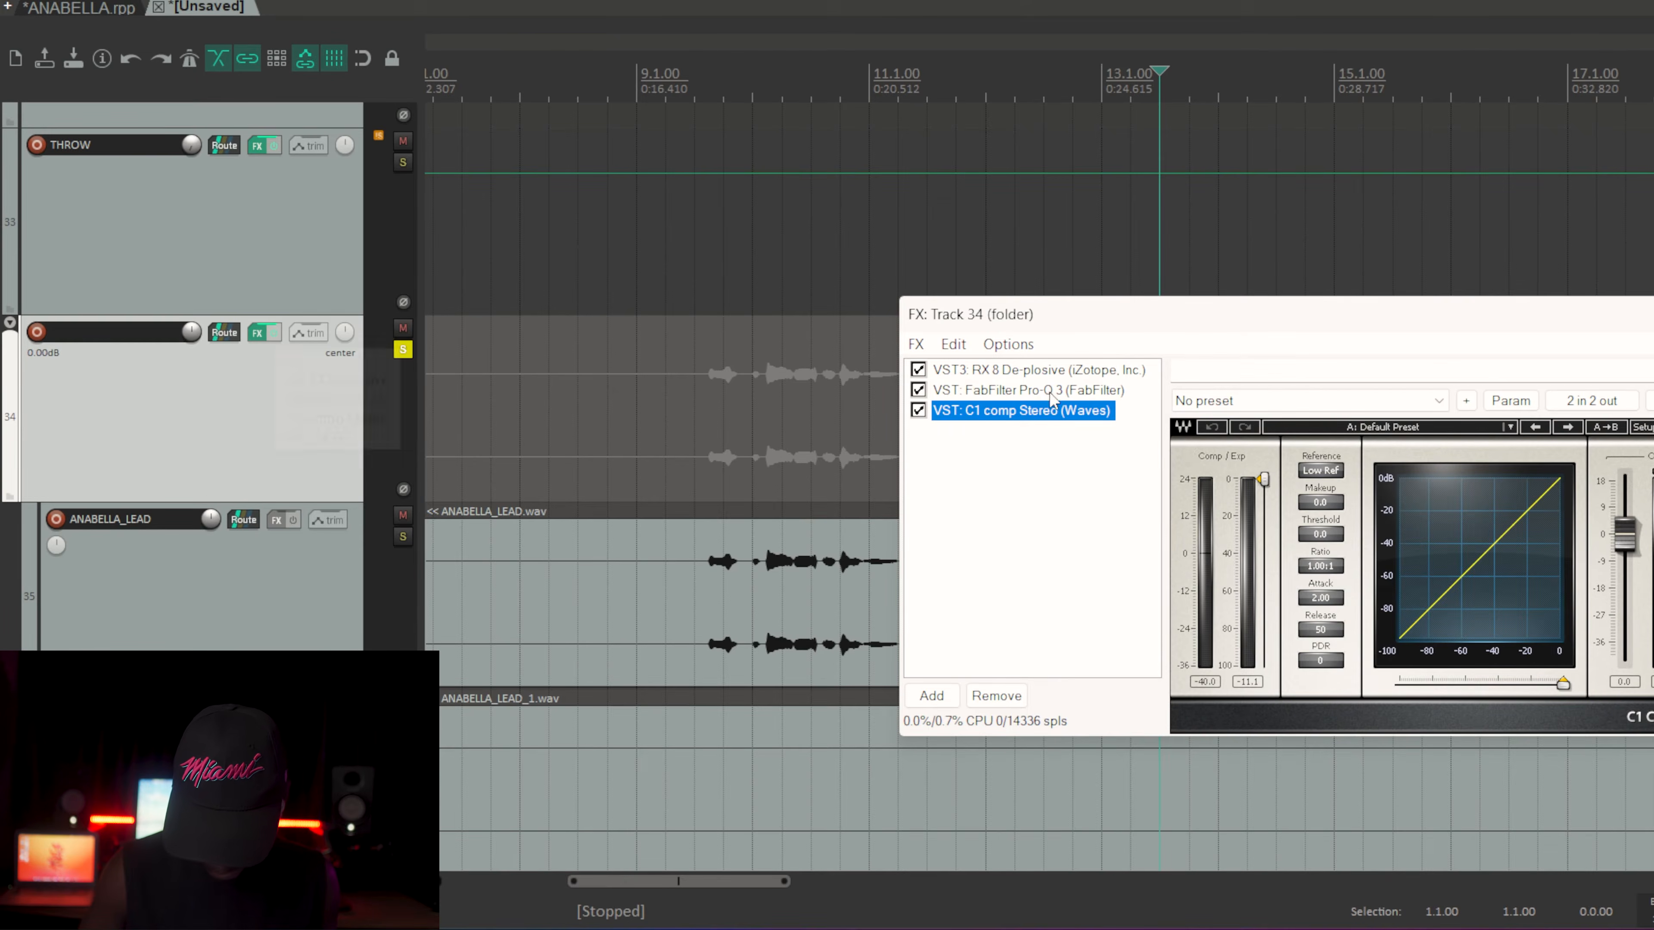
pyautogui.moveTo(1240, 324); pyautogui.dragTo(1246, 545)
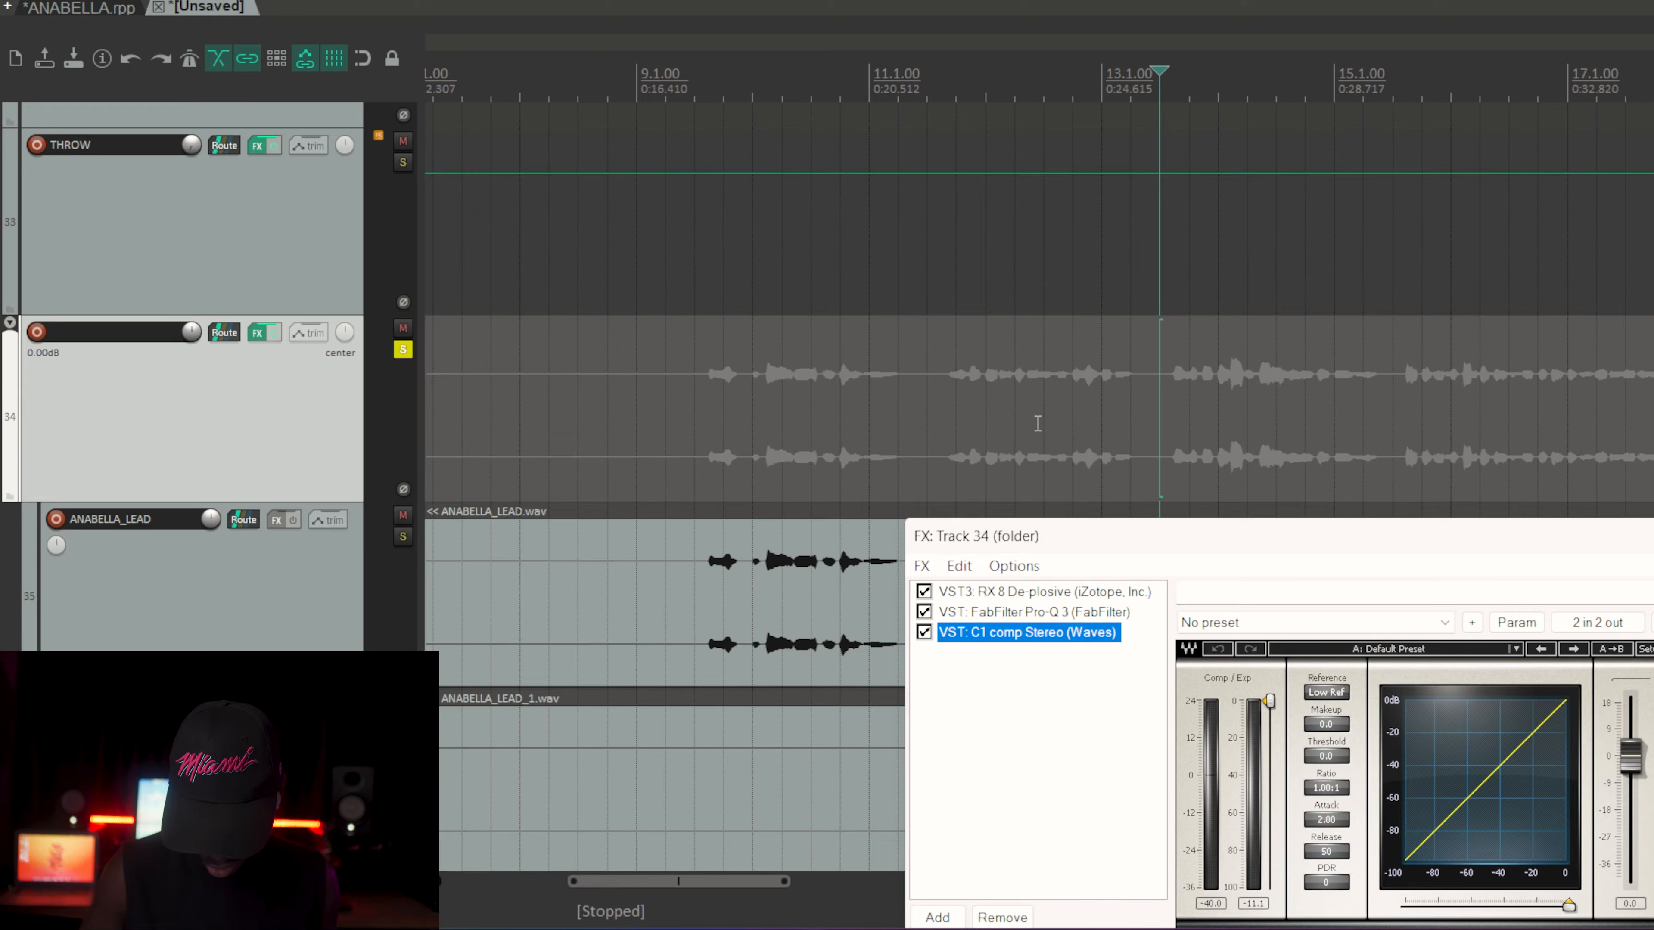
pyautogui.press('space')
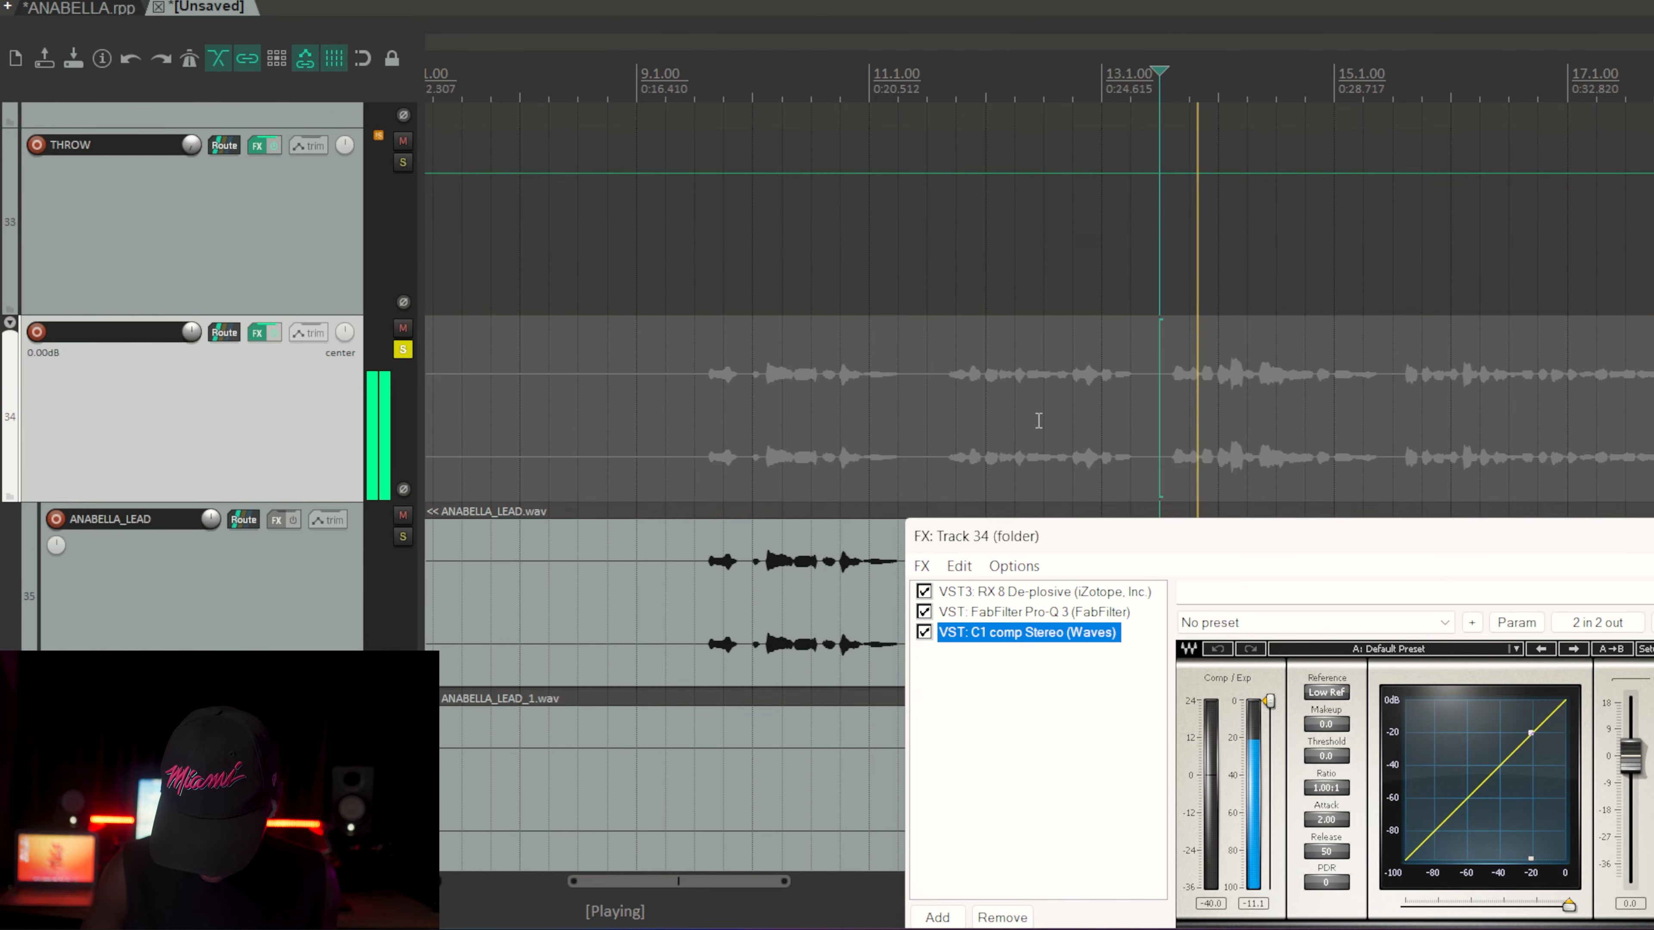
pyautogui.press('space')
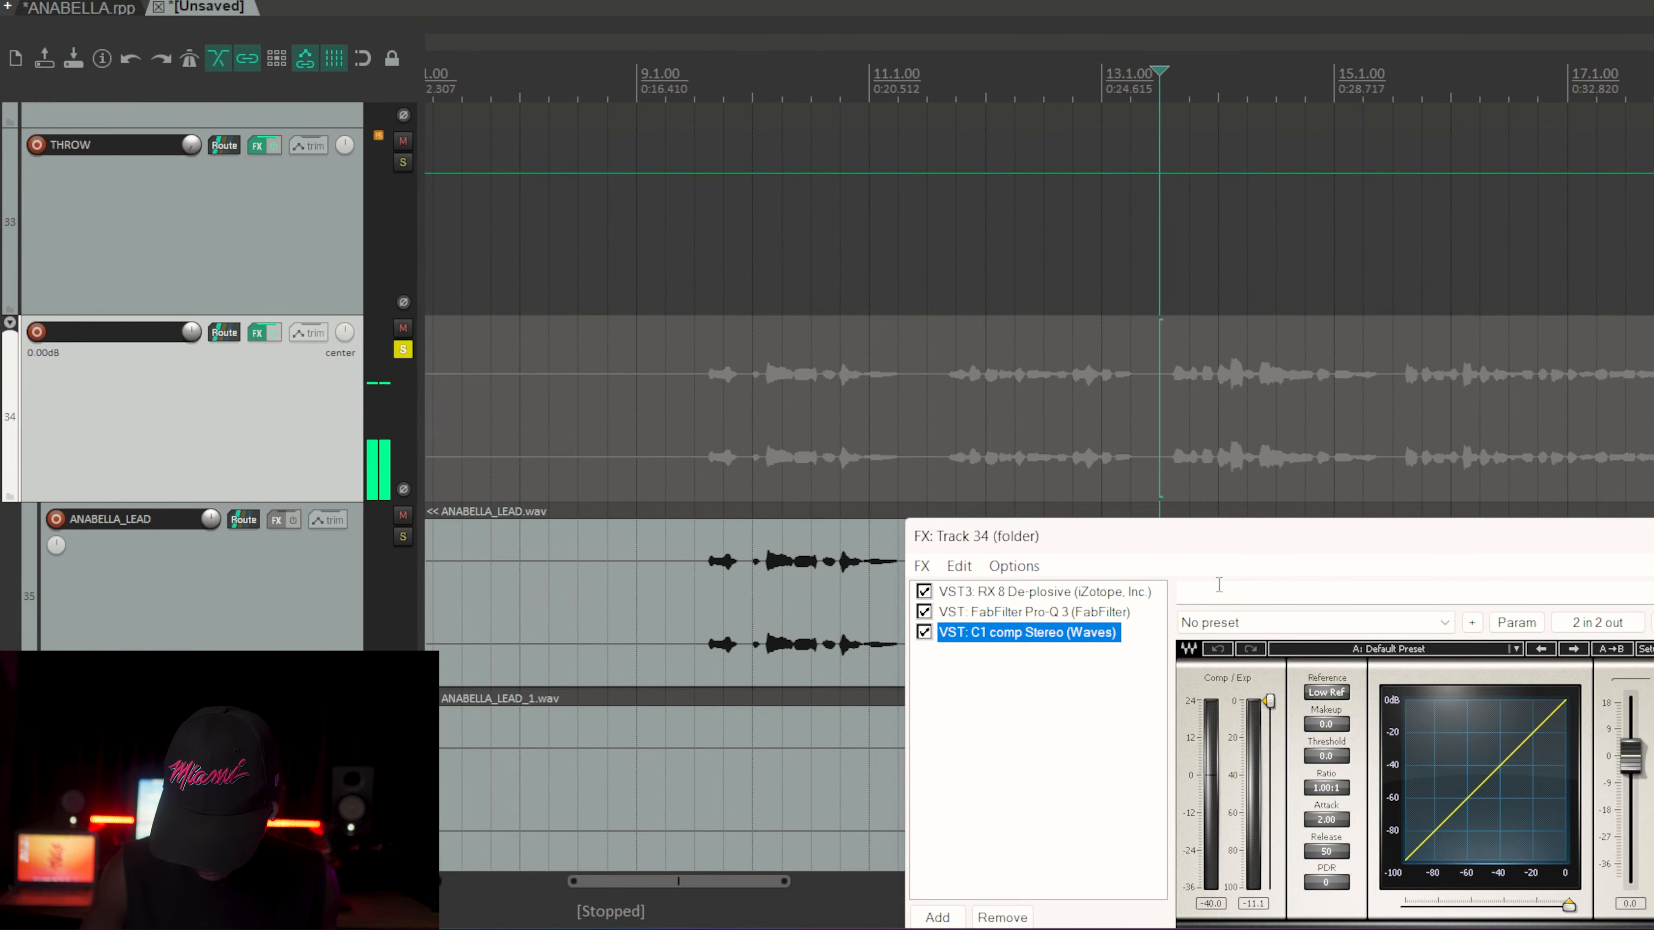
# Step: Set the C1 compressor's threshold to -19.9 and play the lead vocals to check the signal against it
pyautogui.moveTo(1240, 548); pyautogui.dragTo(448, 148)
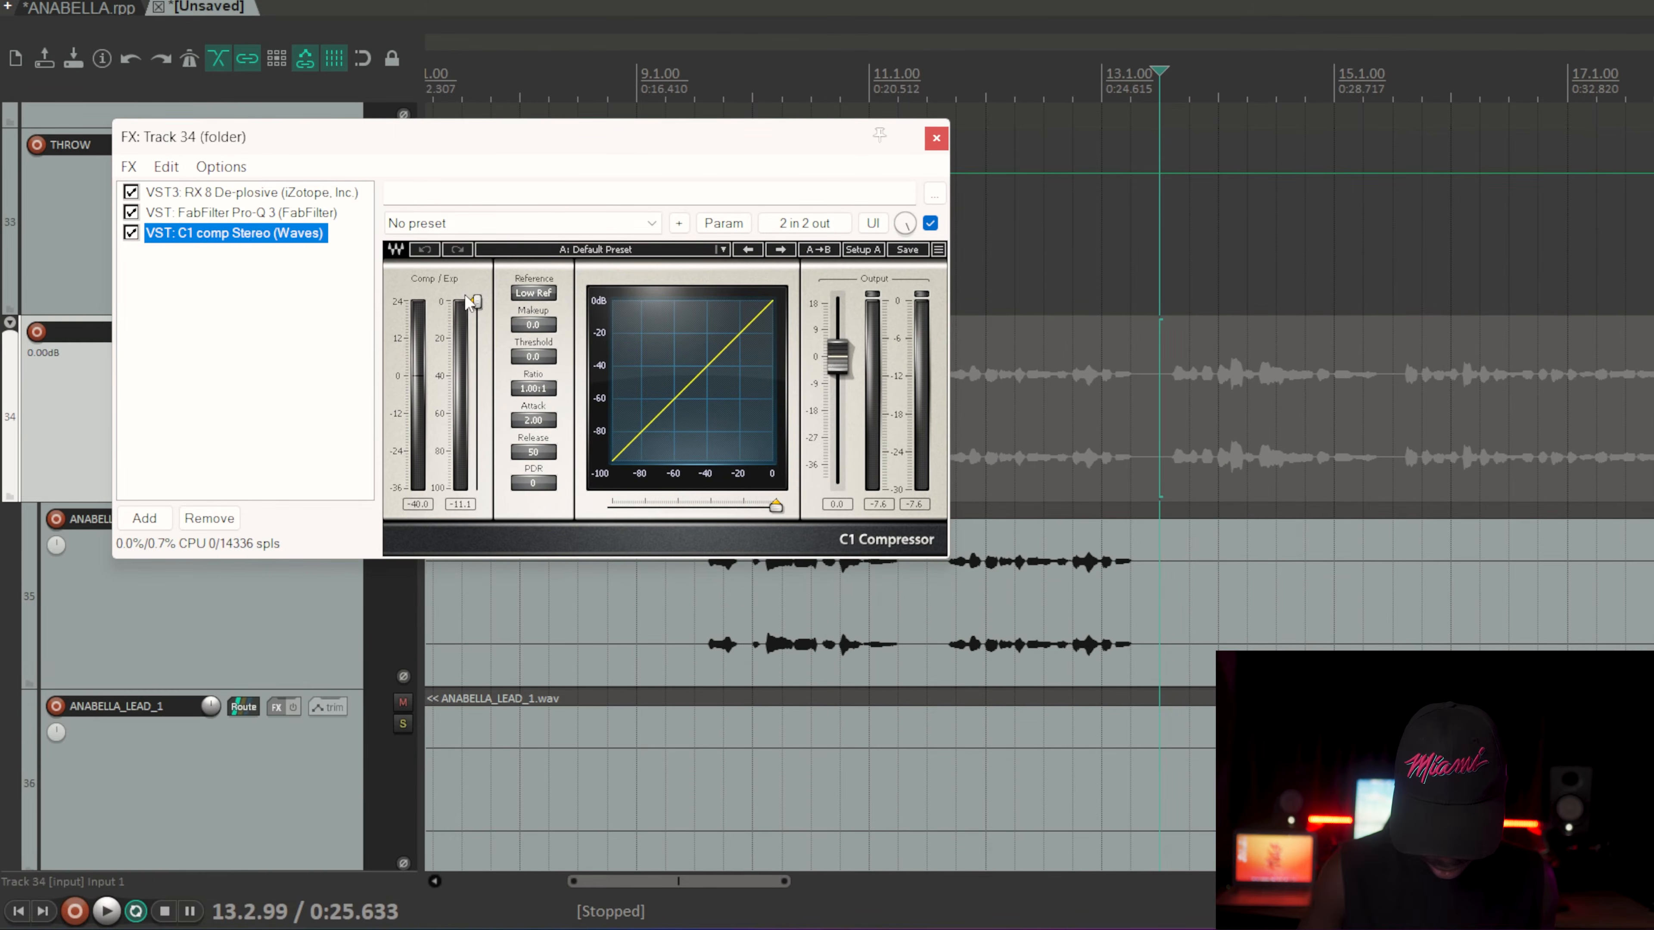
pyautogui.moveTo(478, 302); pyautogui.dragTo(477, 391)
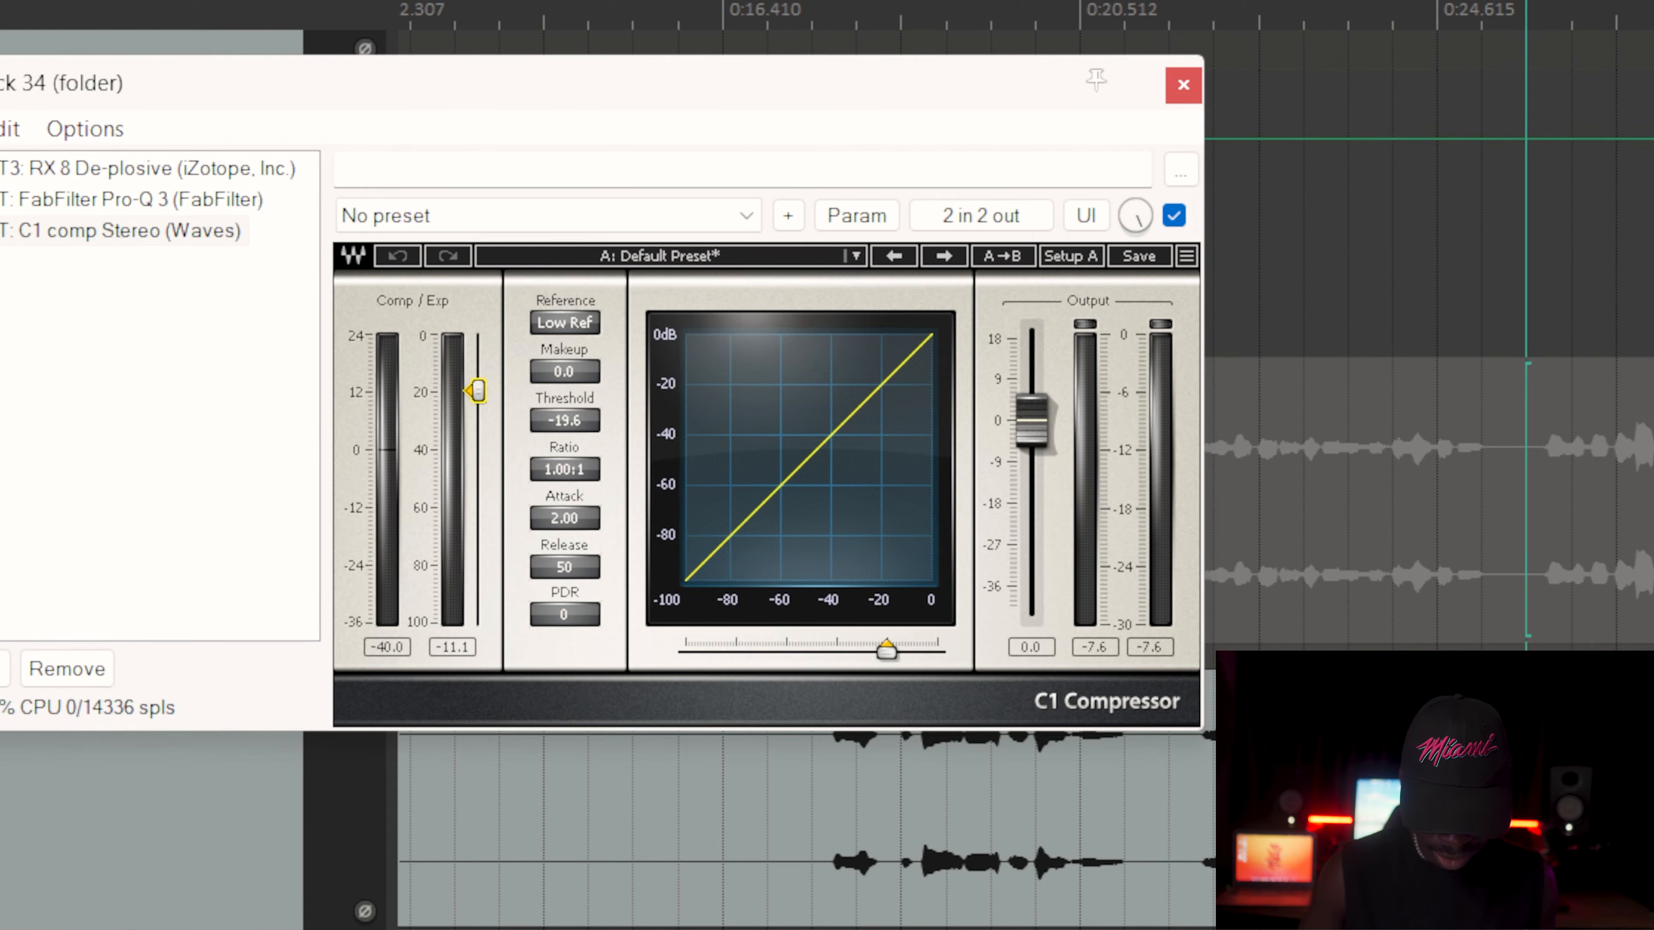
pyautogui.moveTo(477, 391); pyautogui.dragTo(477, 392)
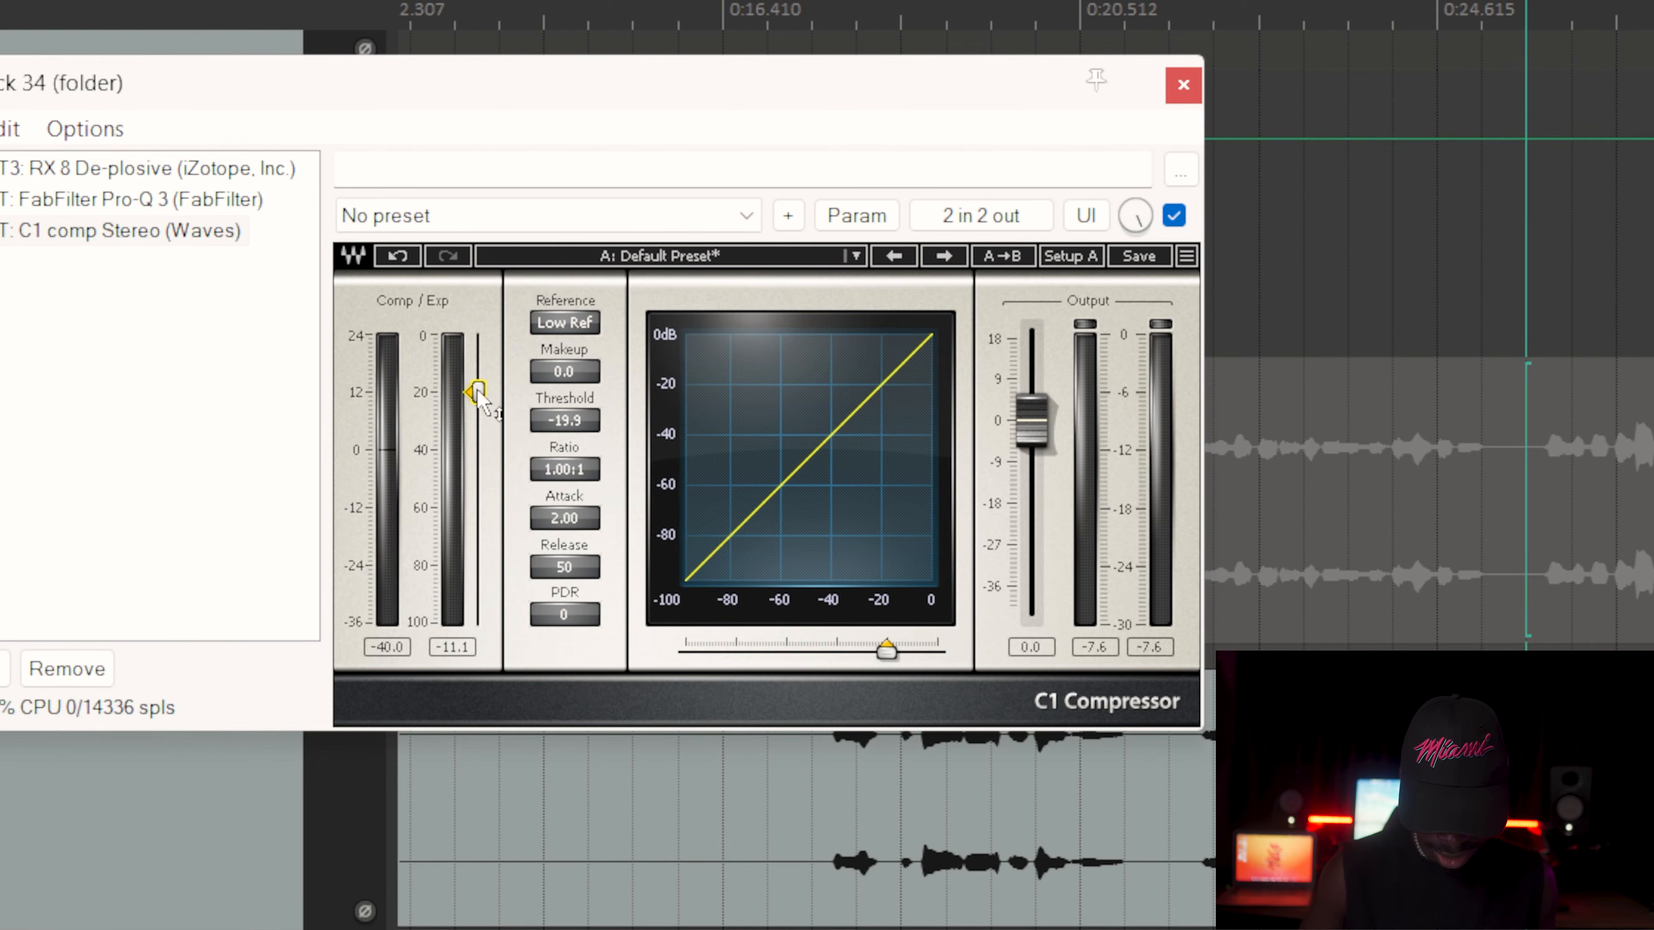
pyautogui.press('space')
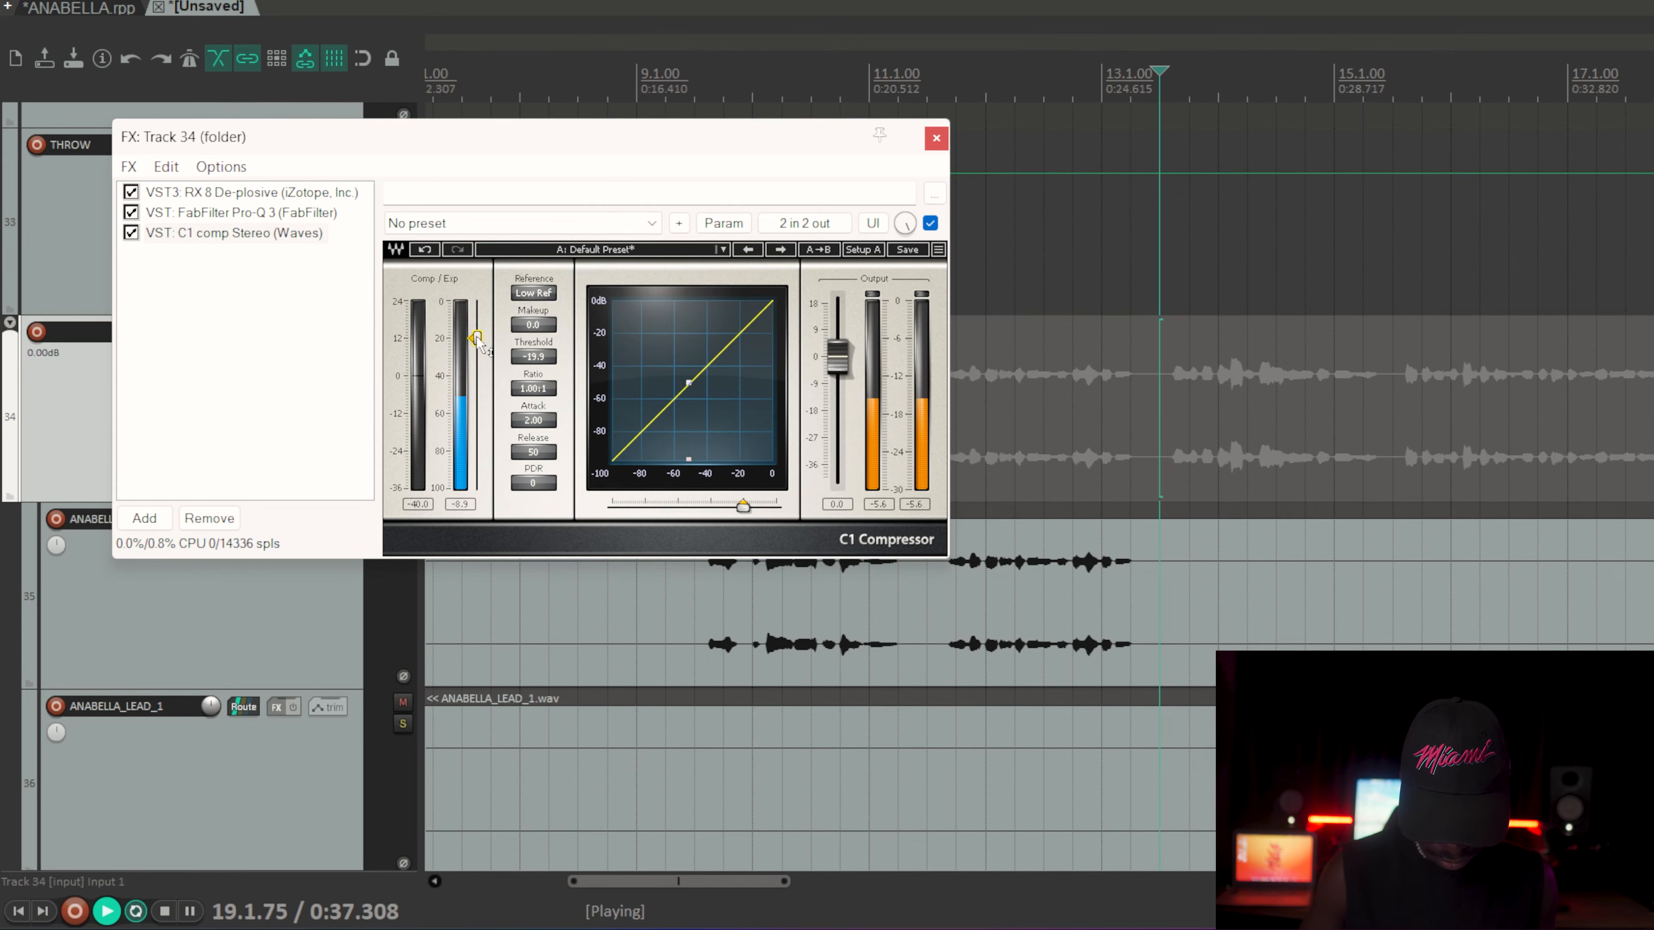
pyautogui.press('space')
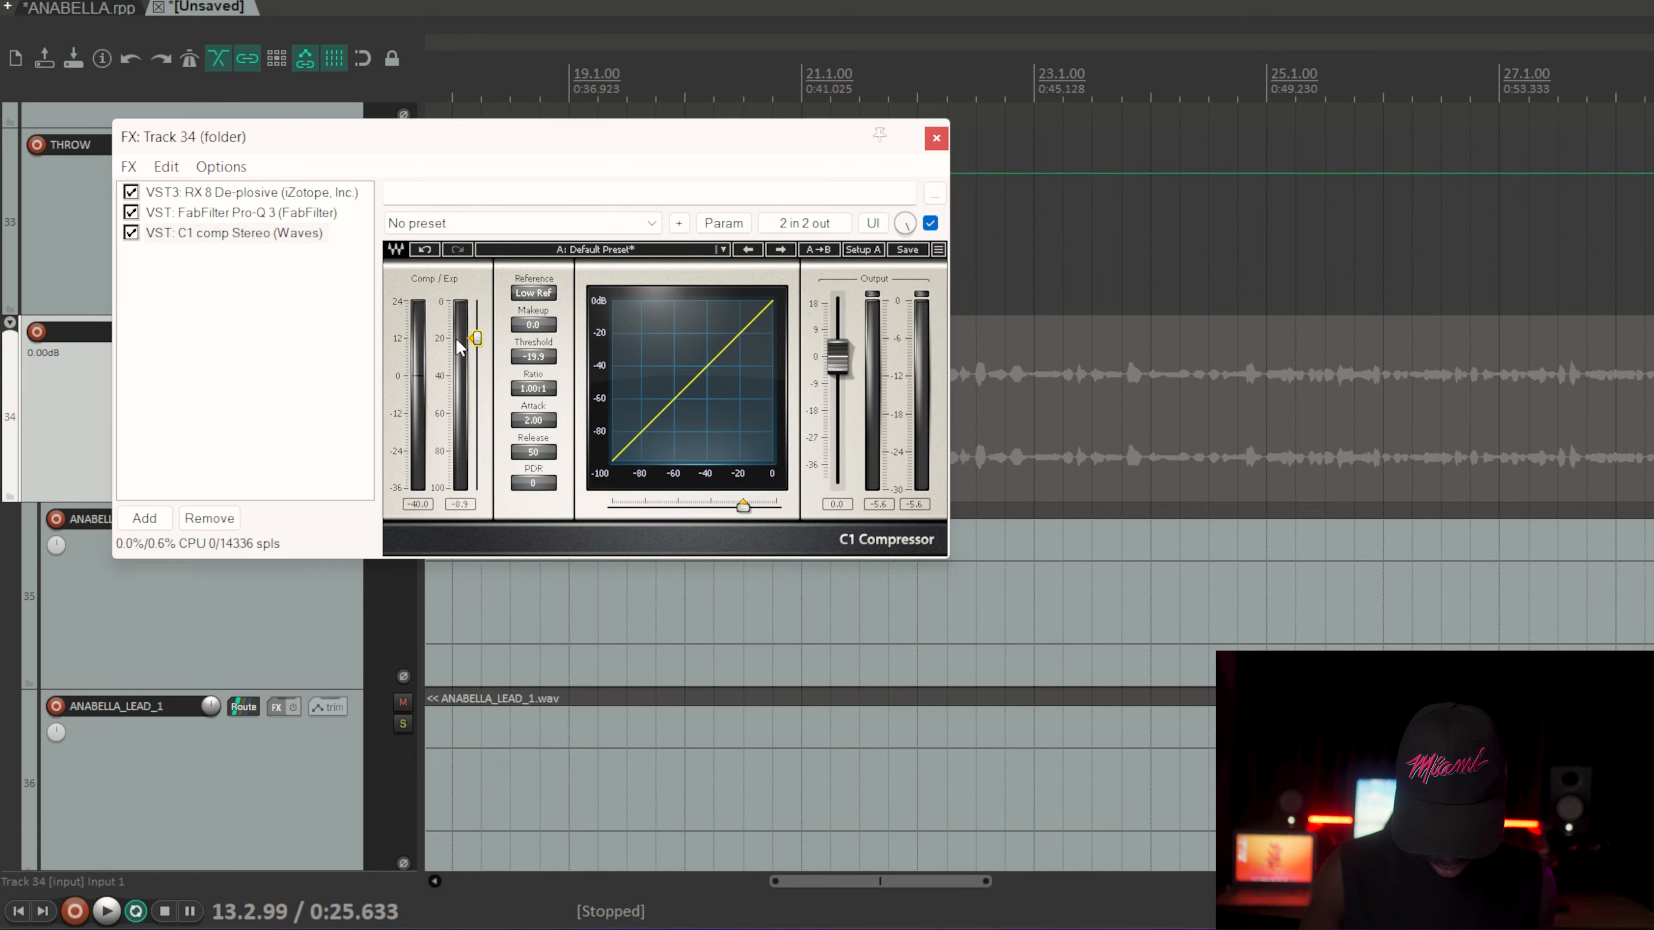
# Step: Set the C1 compressor's ratio to 2:1
pyautogui.moveTo(535, 395); pyautogui.dragTo(535, 381)
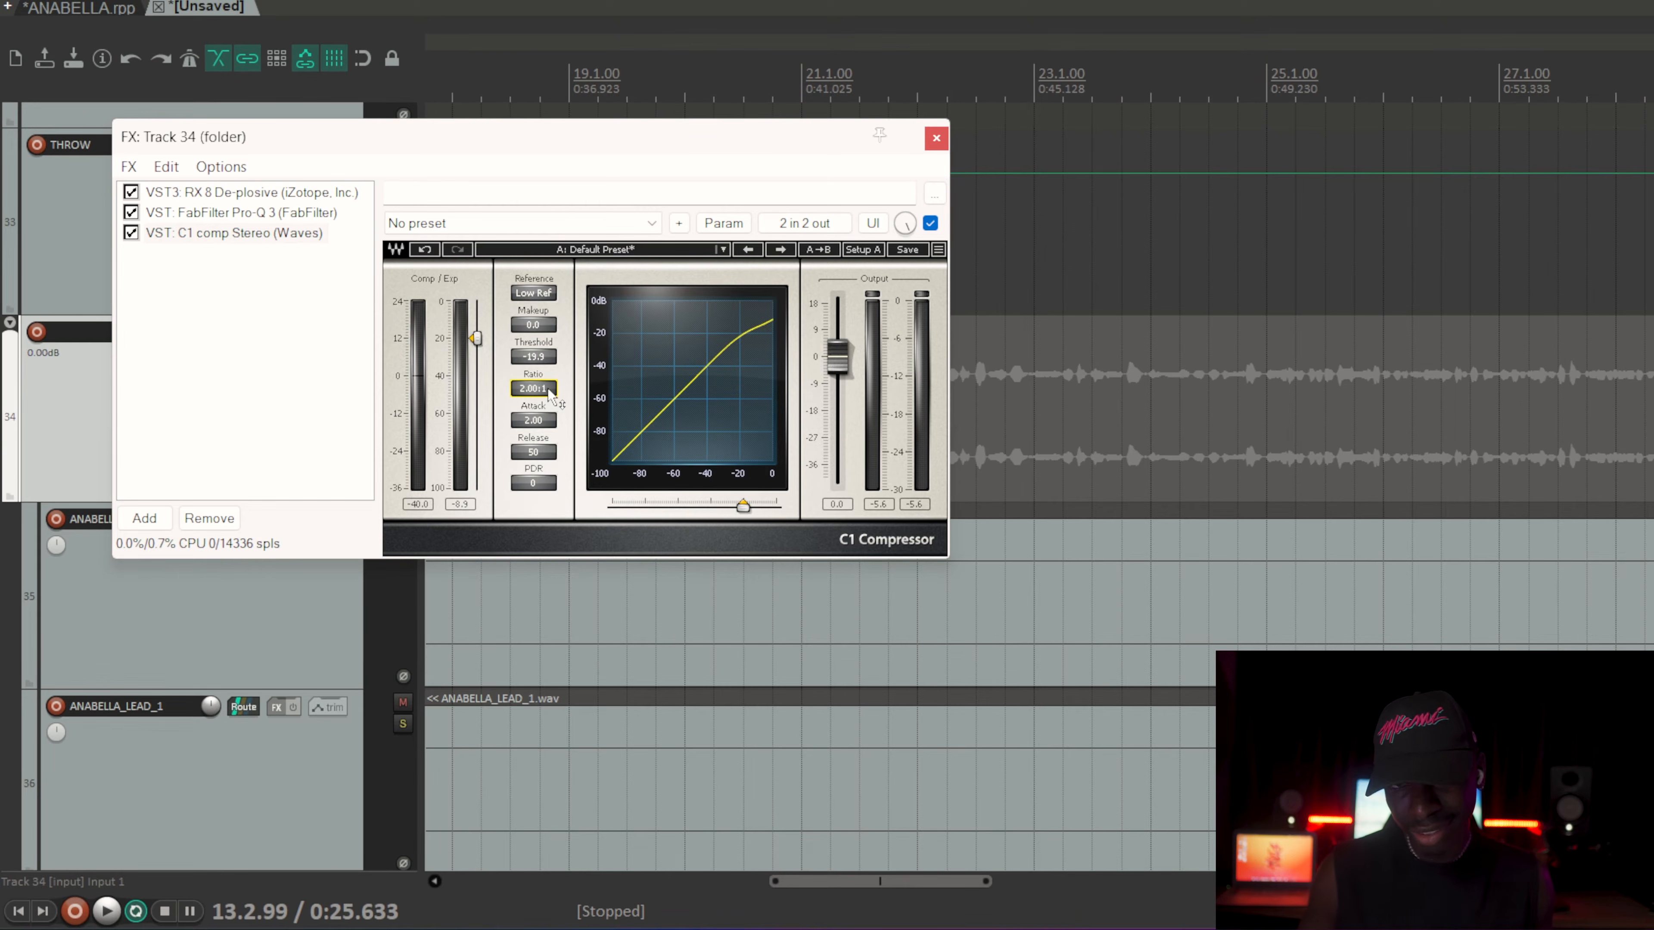
pyautogui.moveTo(549, 390); pyautogui.dragTo(549, 361)
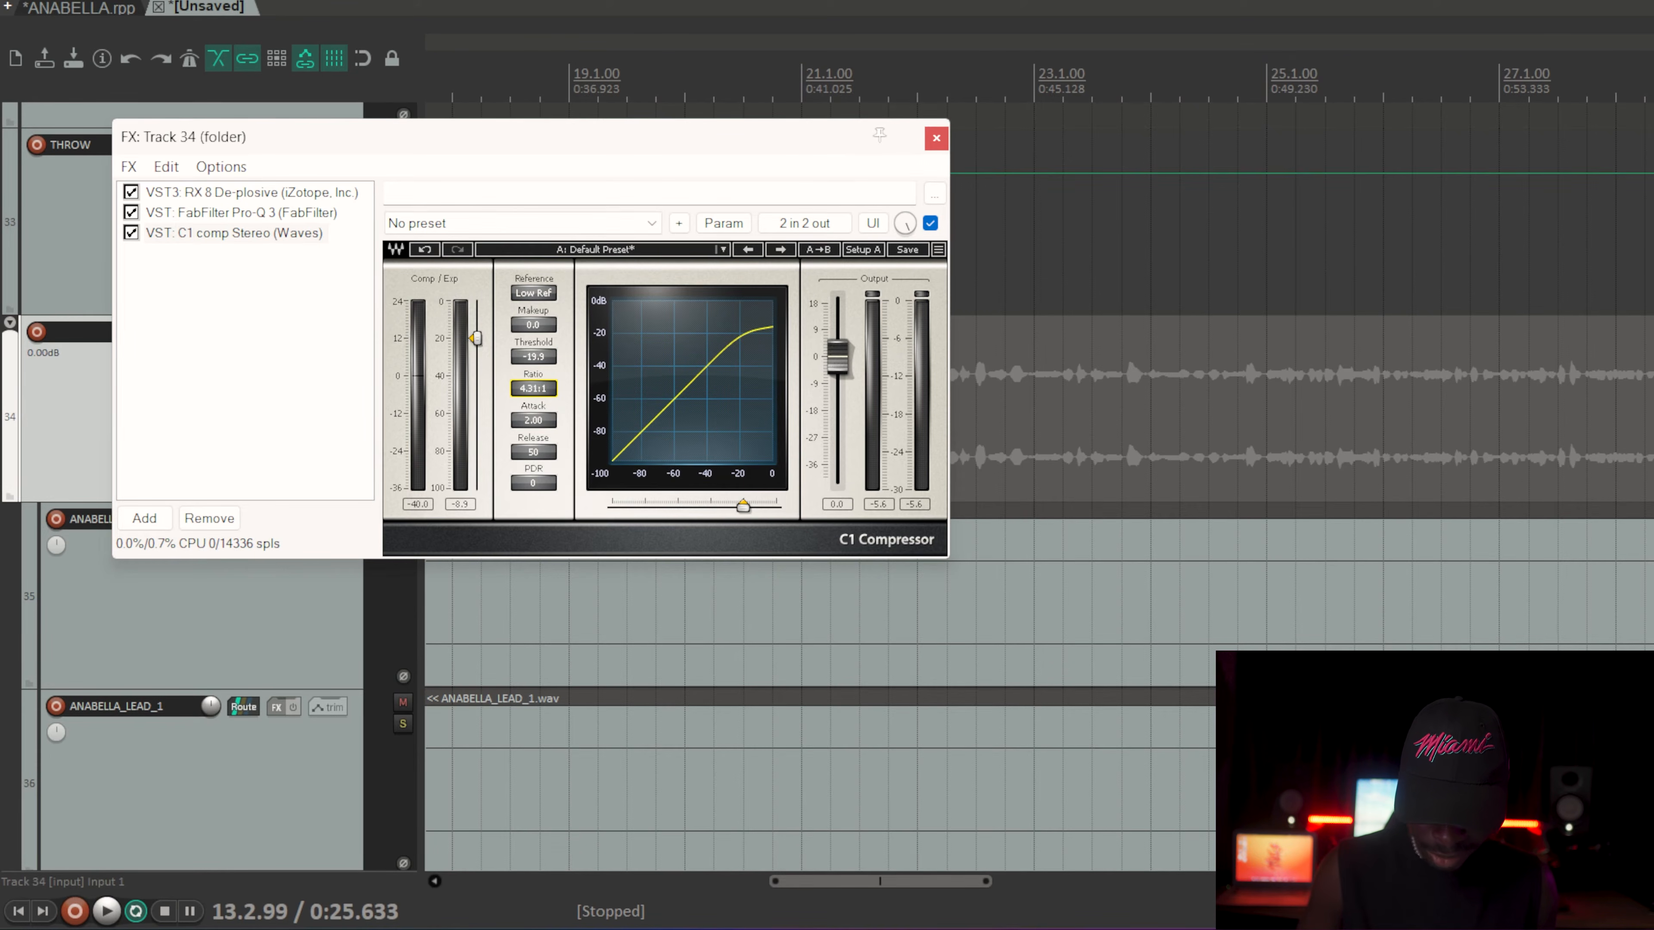
pyautogui.click(531, 389)
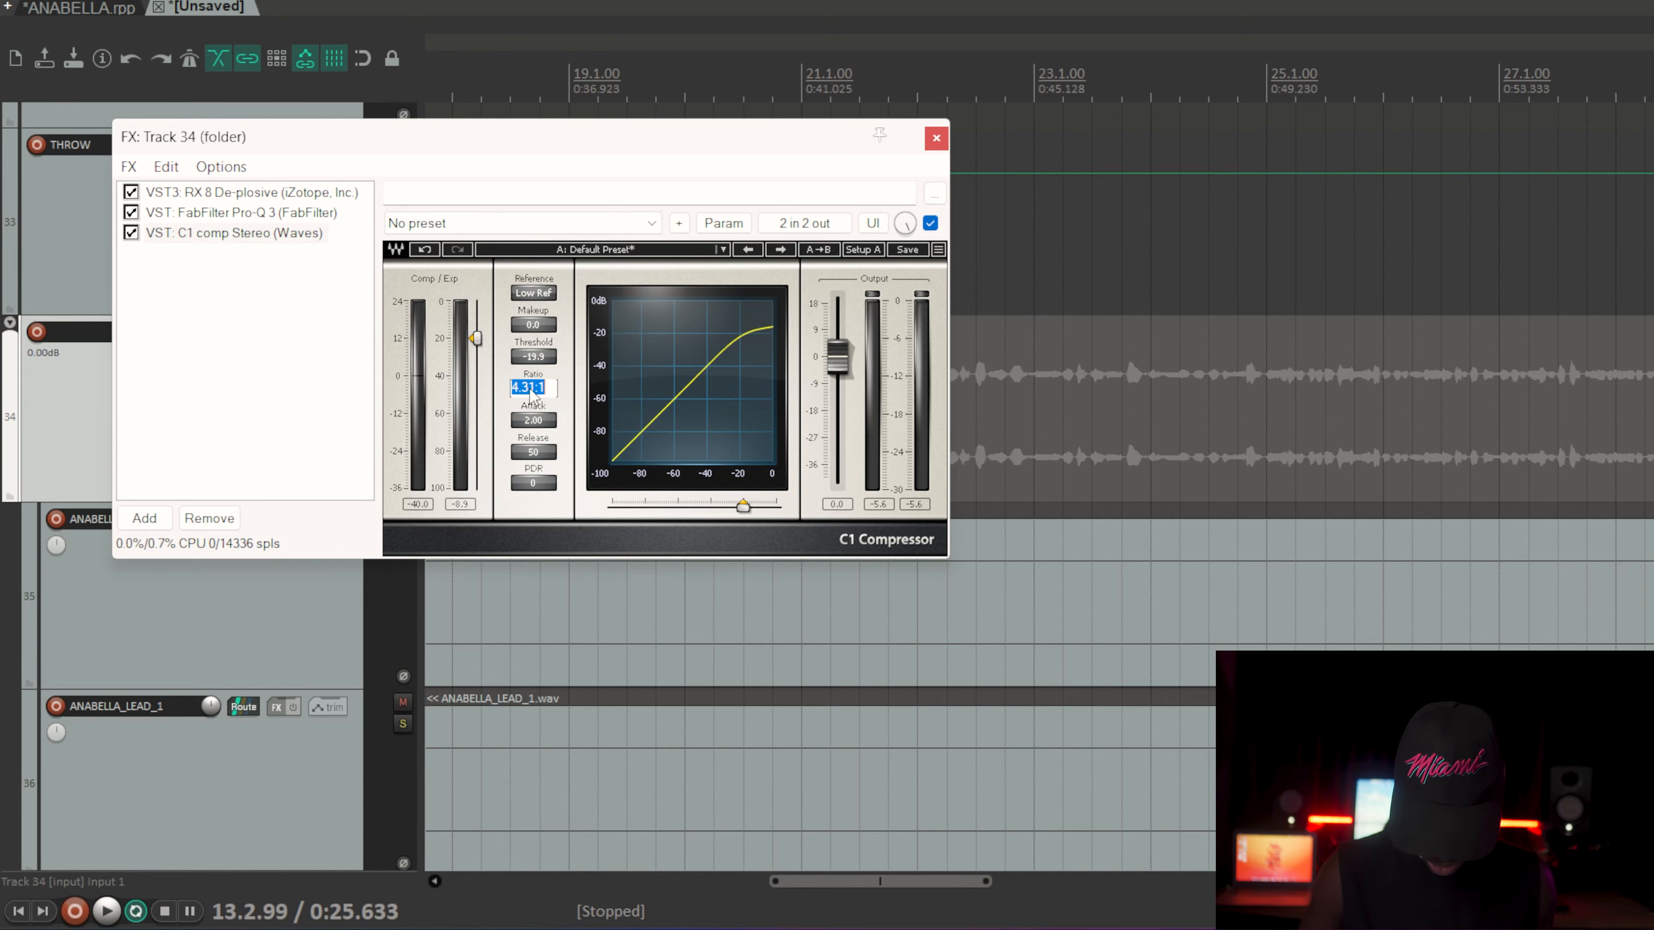
pyautogui.write('2')
pyautogui.press('Return')
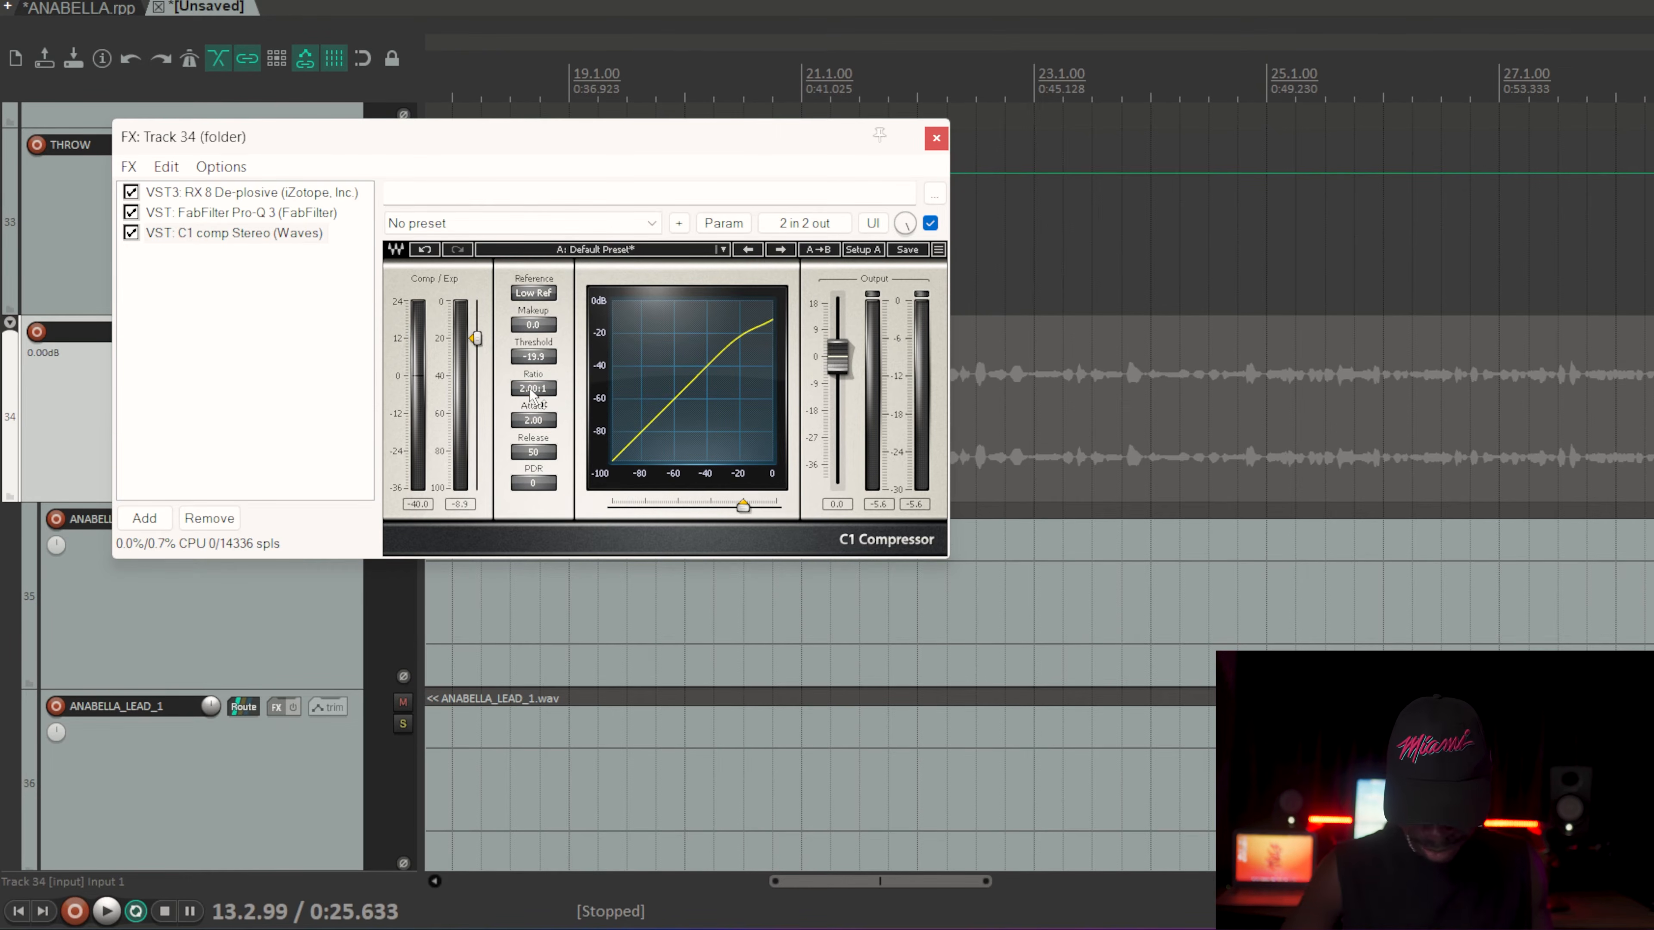
# Step: Set the C1 compressor's attack to 8 and its release to 75
pyautogui.click(533, 420)
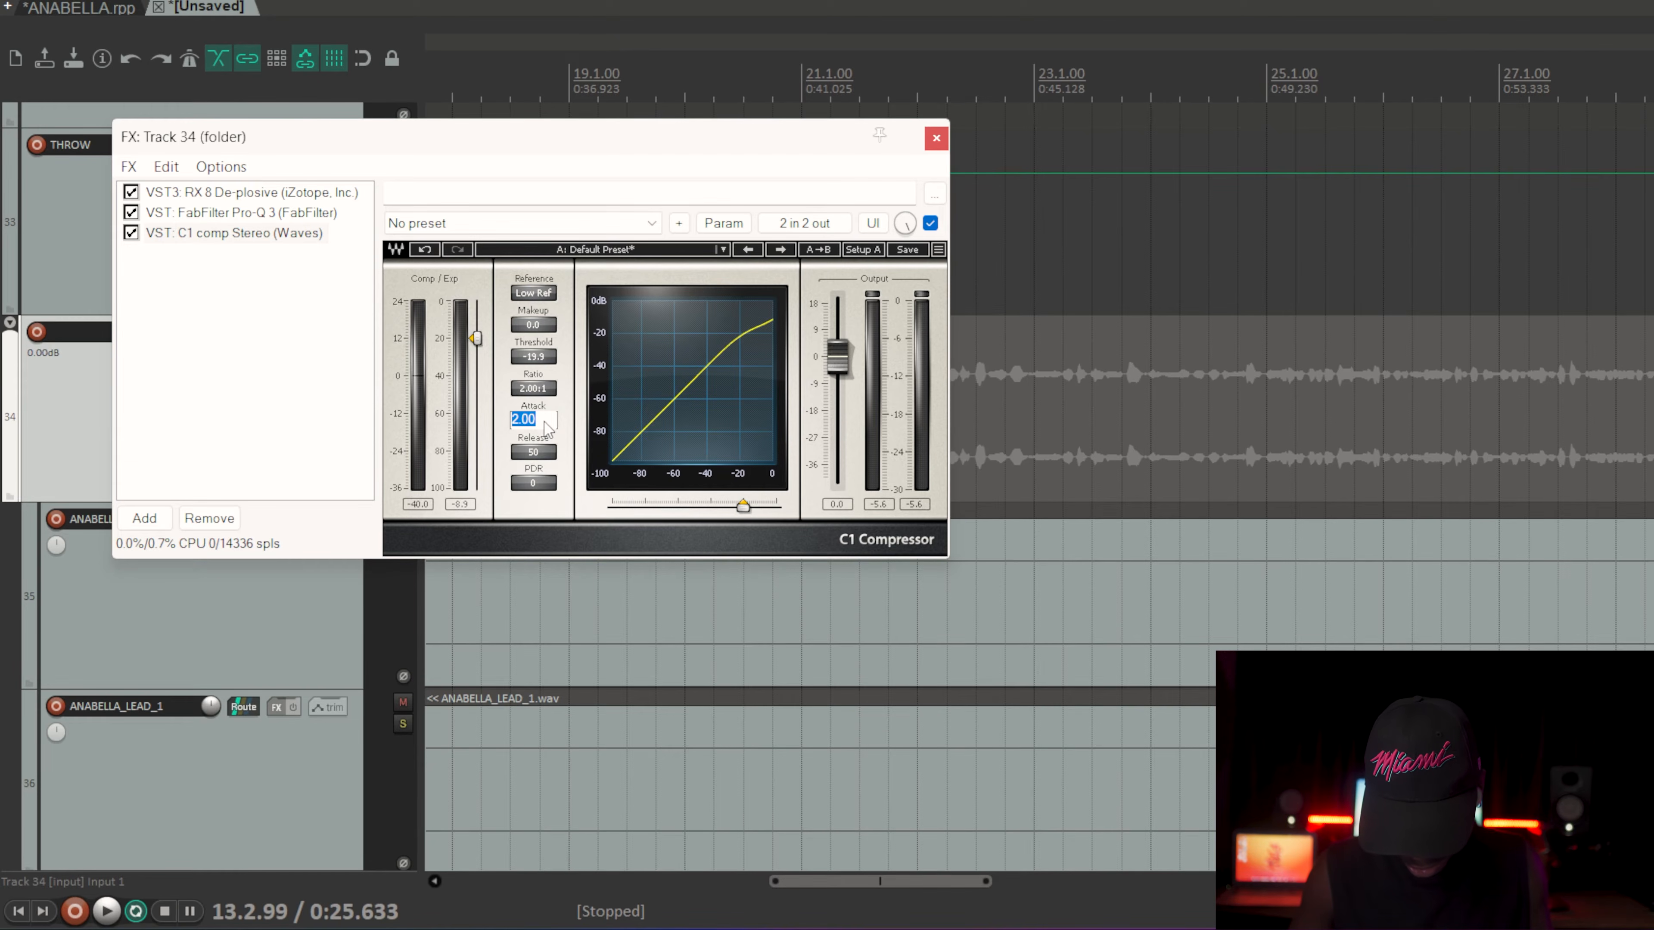
pyautogui.write('8')
pyautogui.press('Return')
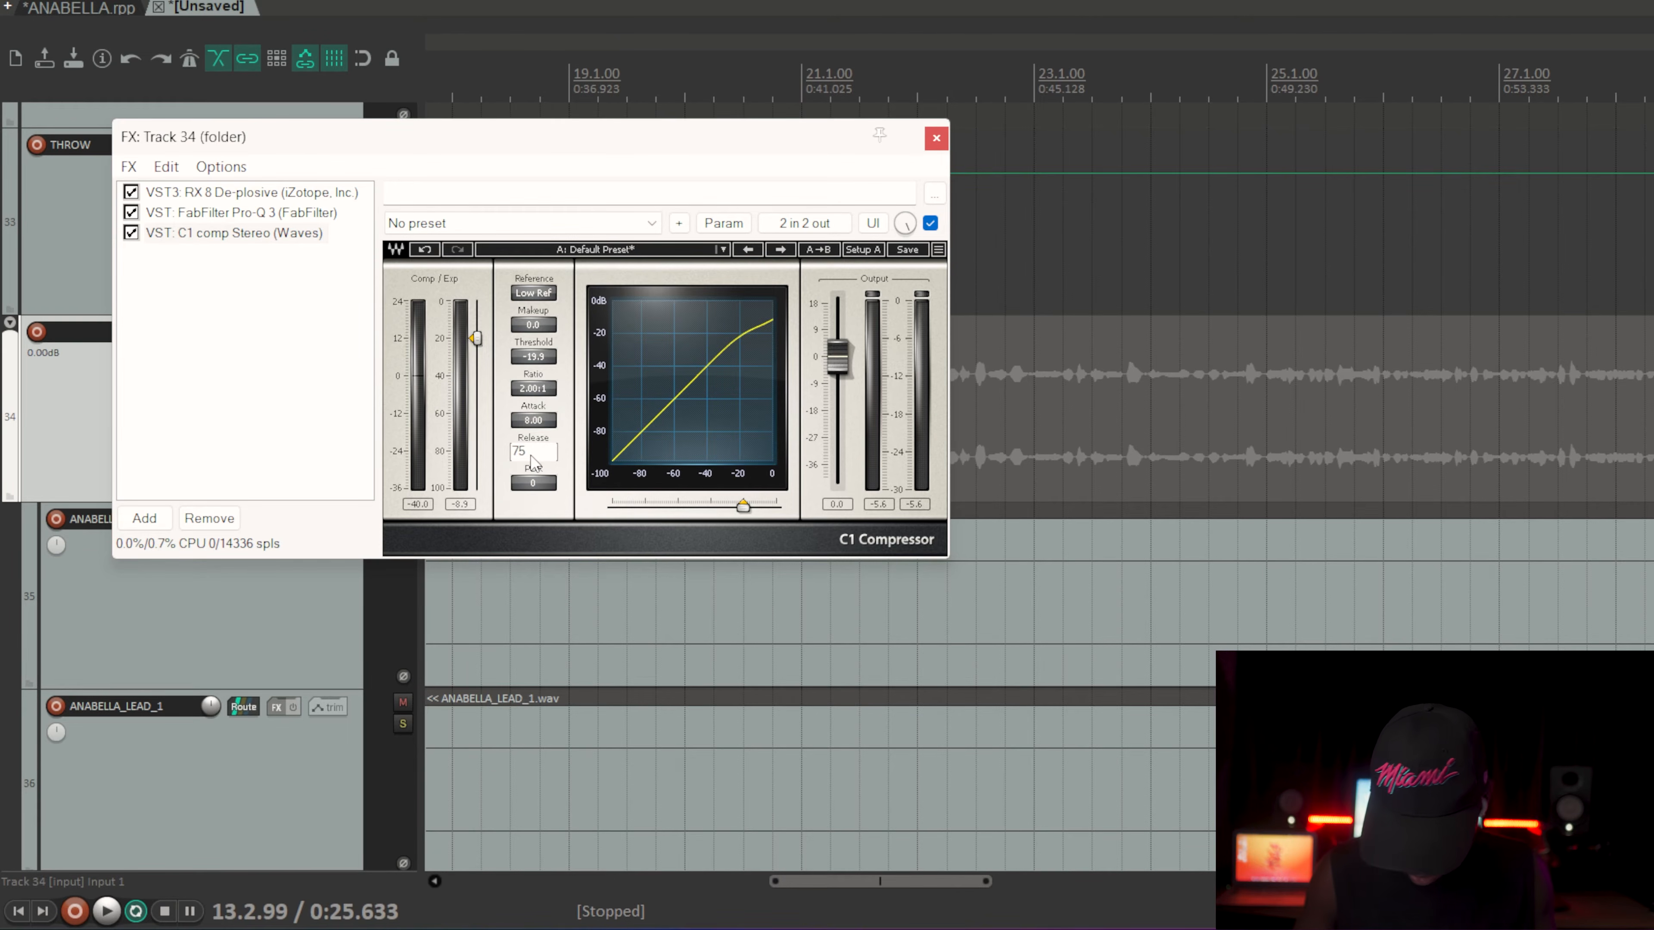
pyautogui.press('Return')
# Step: Play the lead vocals twice to check the C1's gain reduction, and move the effects window off the lead parent's waveform
pyautogui.press('space')
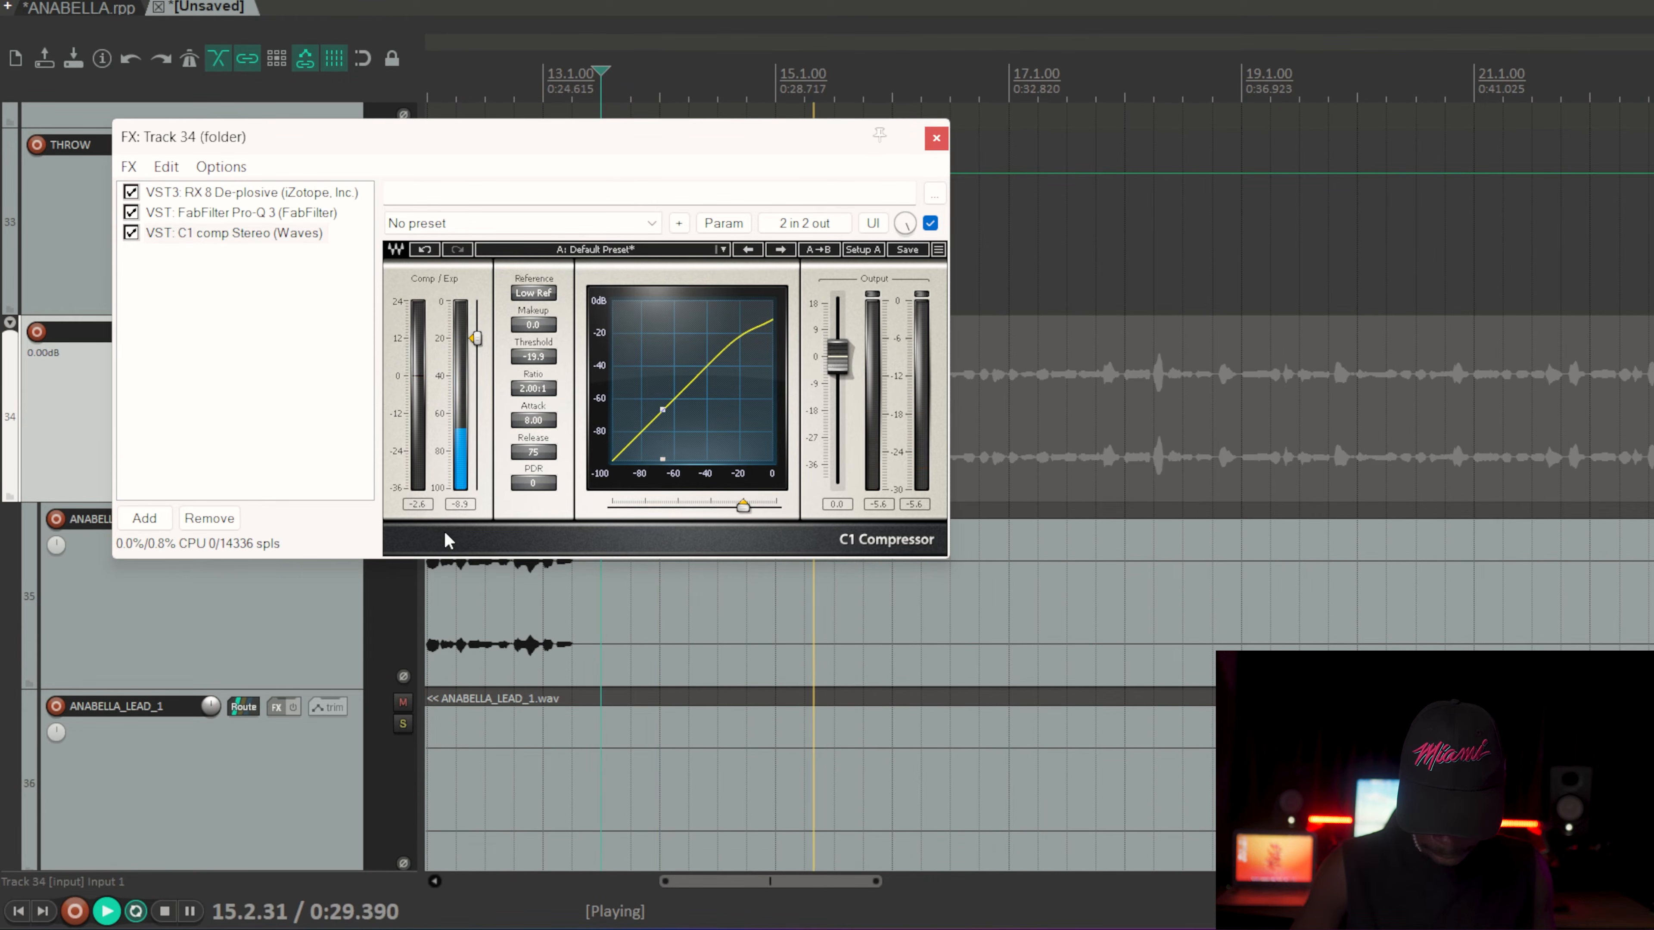
pyautogui.press('space')
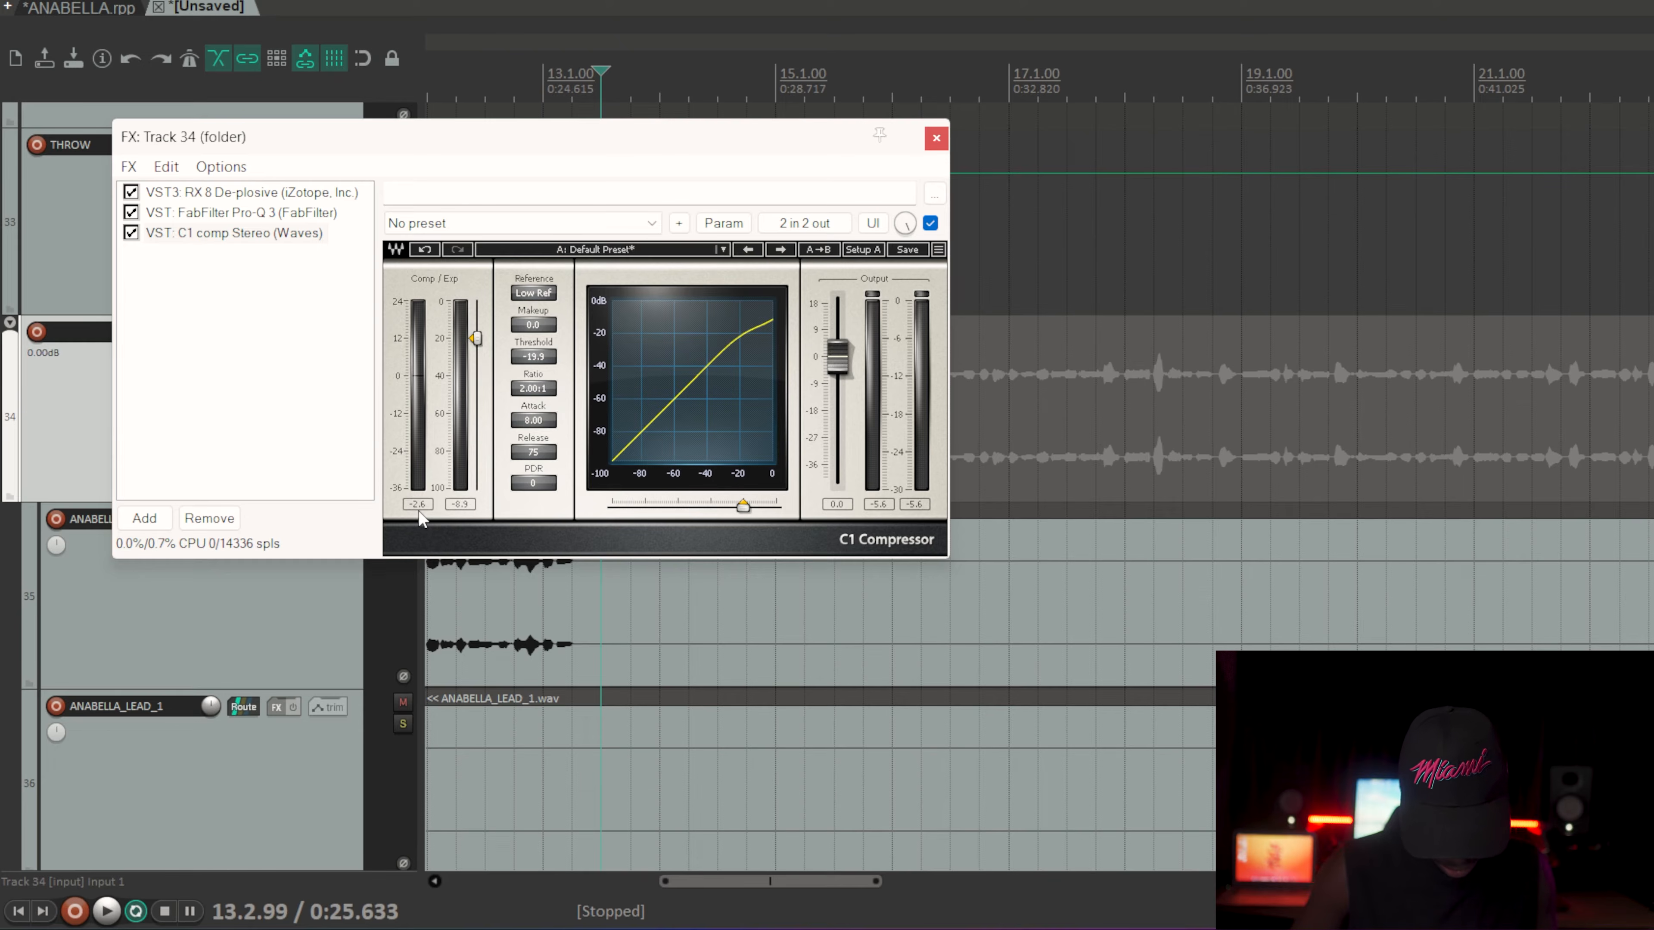
pyautogui.press('space')
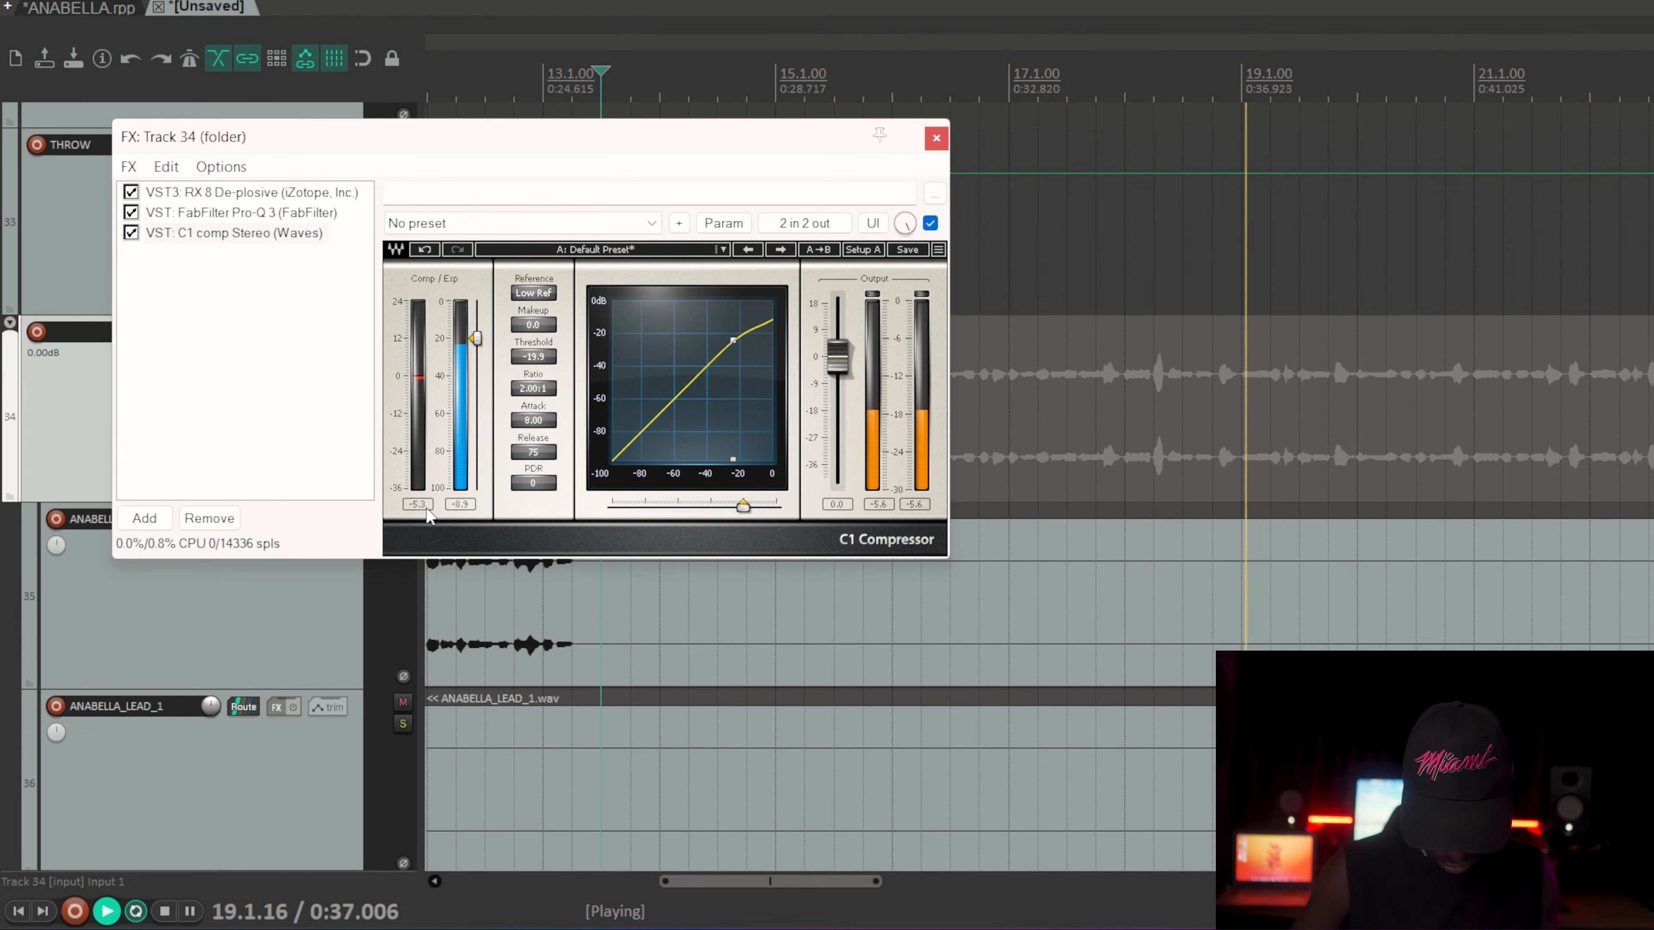
pyautogui.press('space')
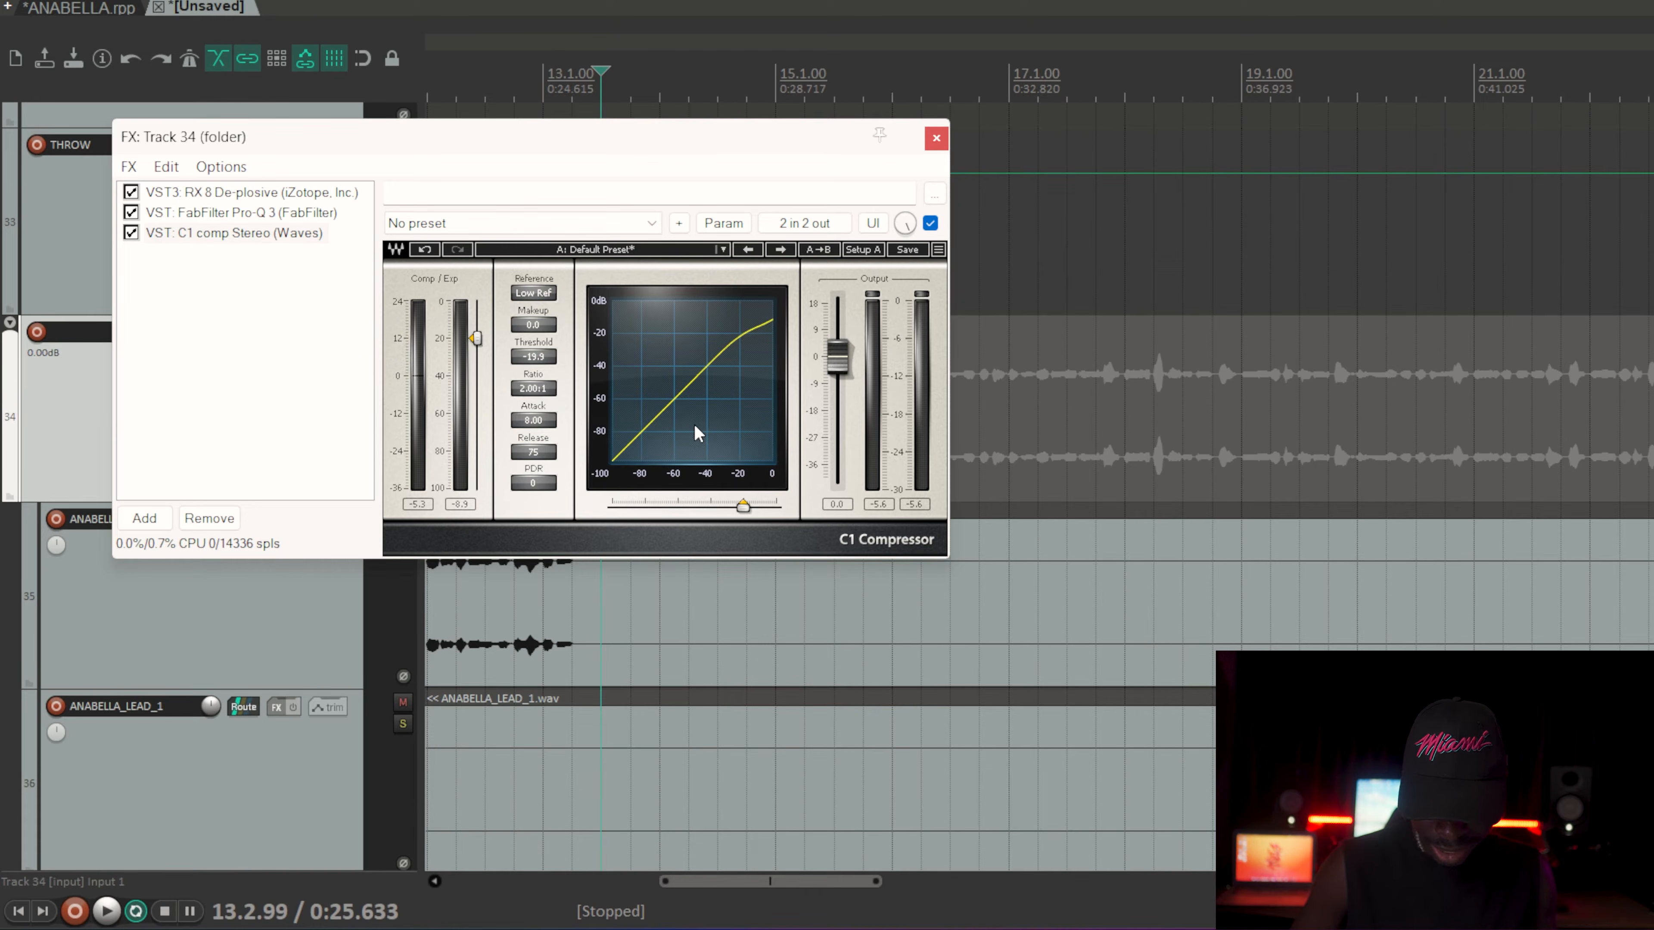
pyautogui.moveTo(798, 150); pyautogui.dragTo(1075, 650)
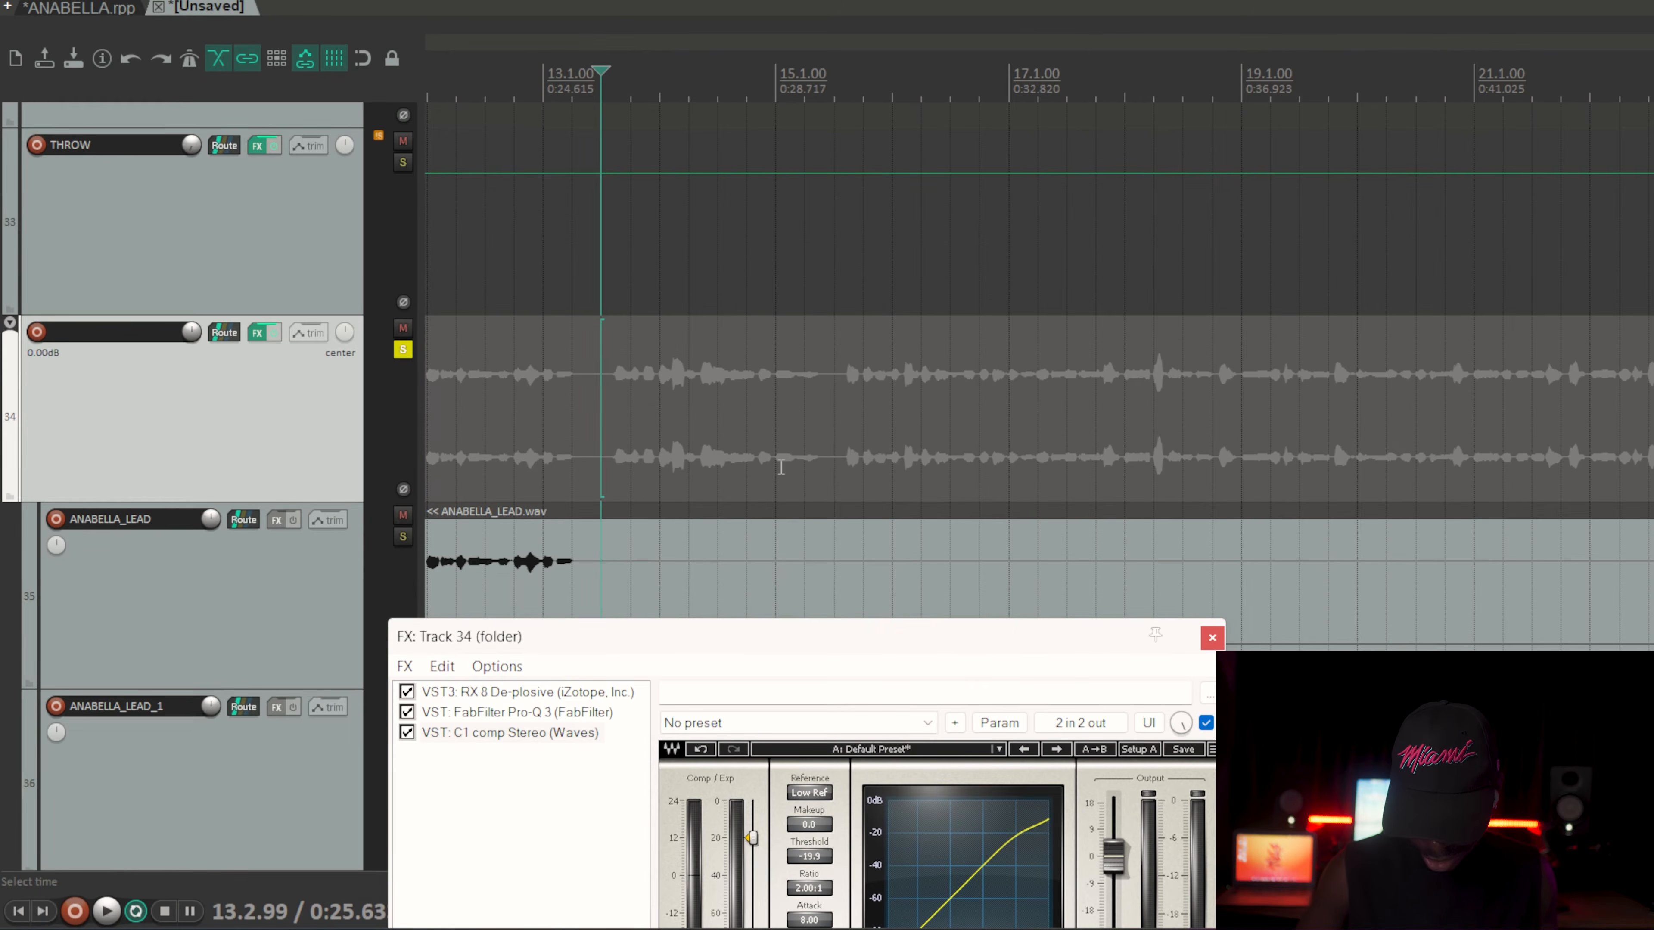
# Step: Clear all track mutes and solos from the ANABELLA_KICK track, and close the lead parent's effects window
pyautogui.click(562, 429)
pyautogui.scroll(-5, 563, 429)
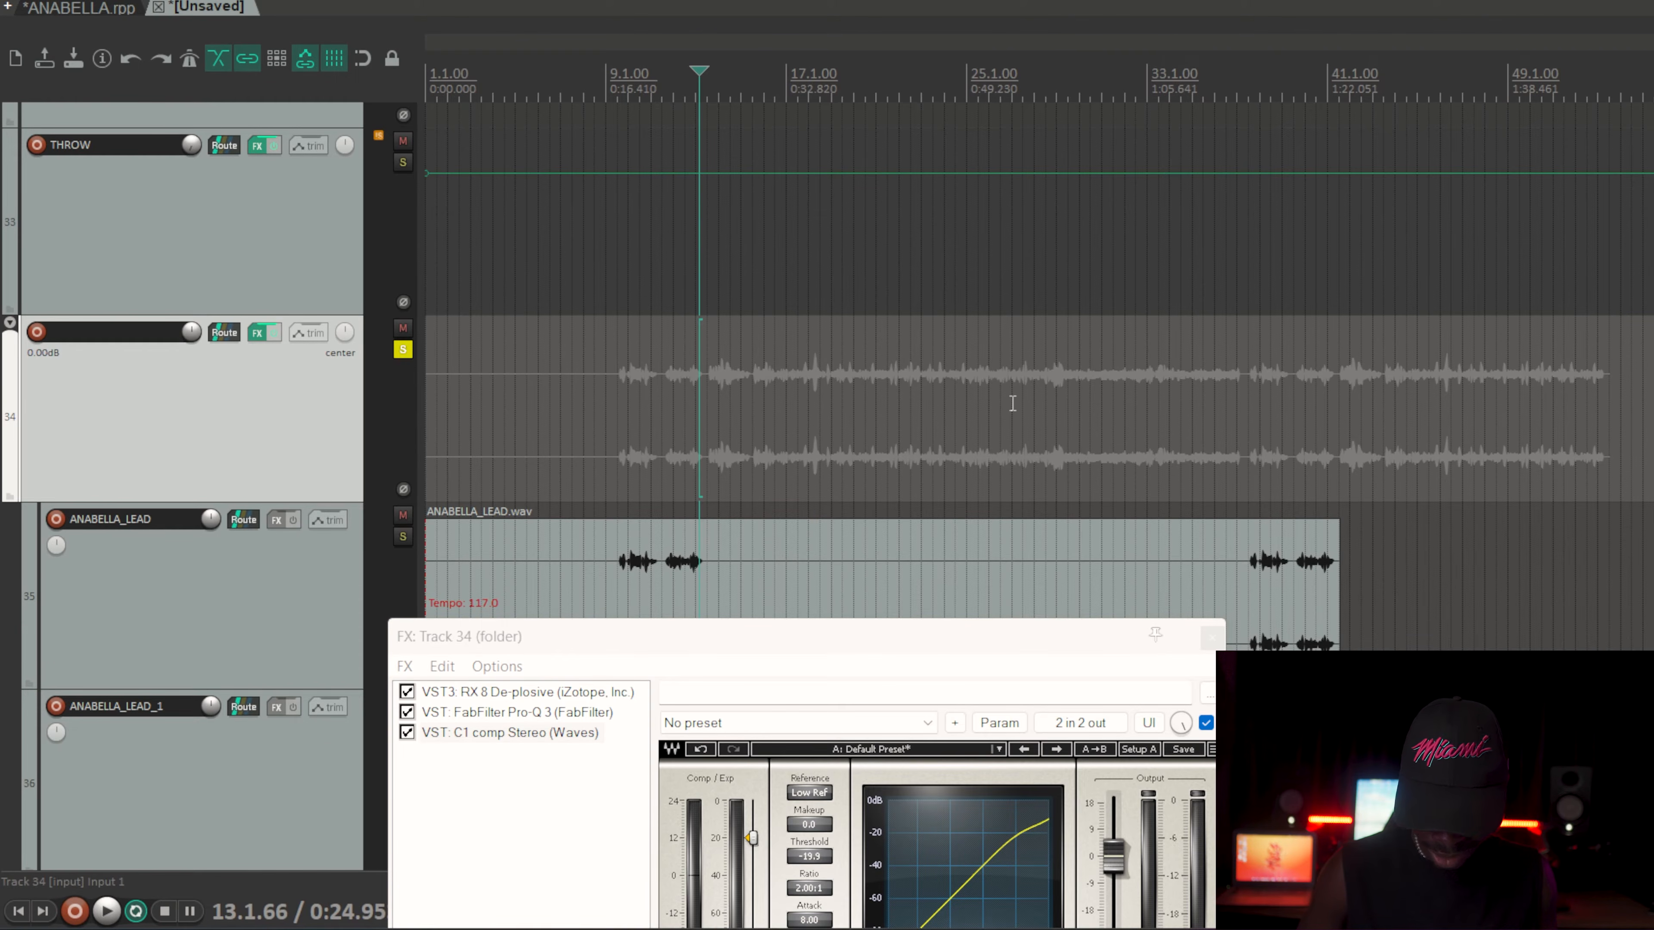
pyautogui.scroll(15, 195, 417)
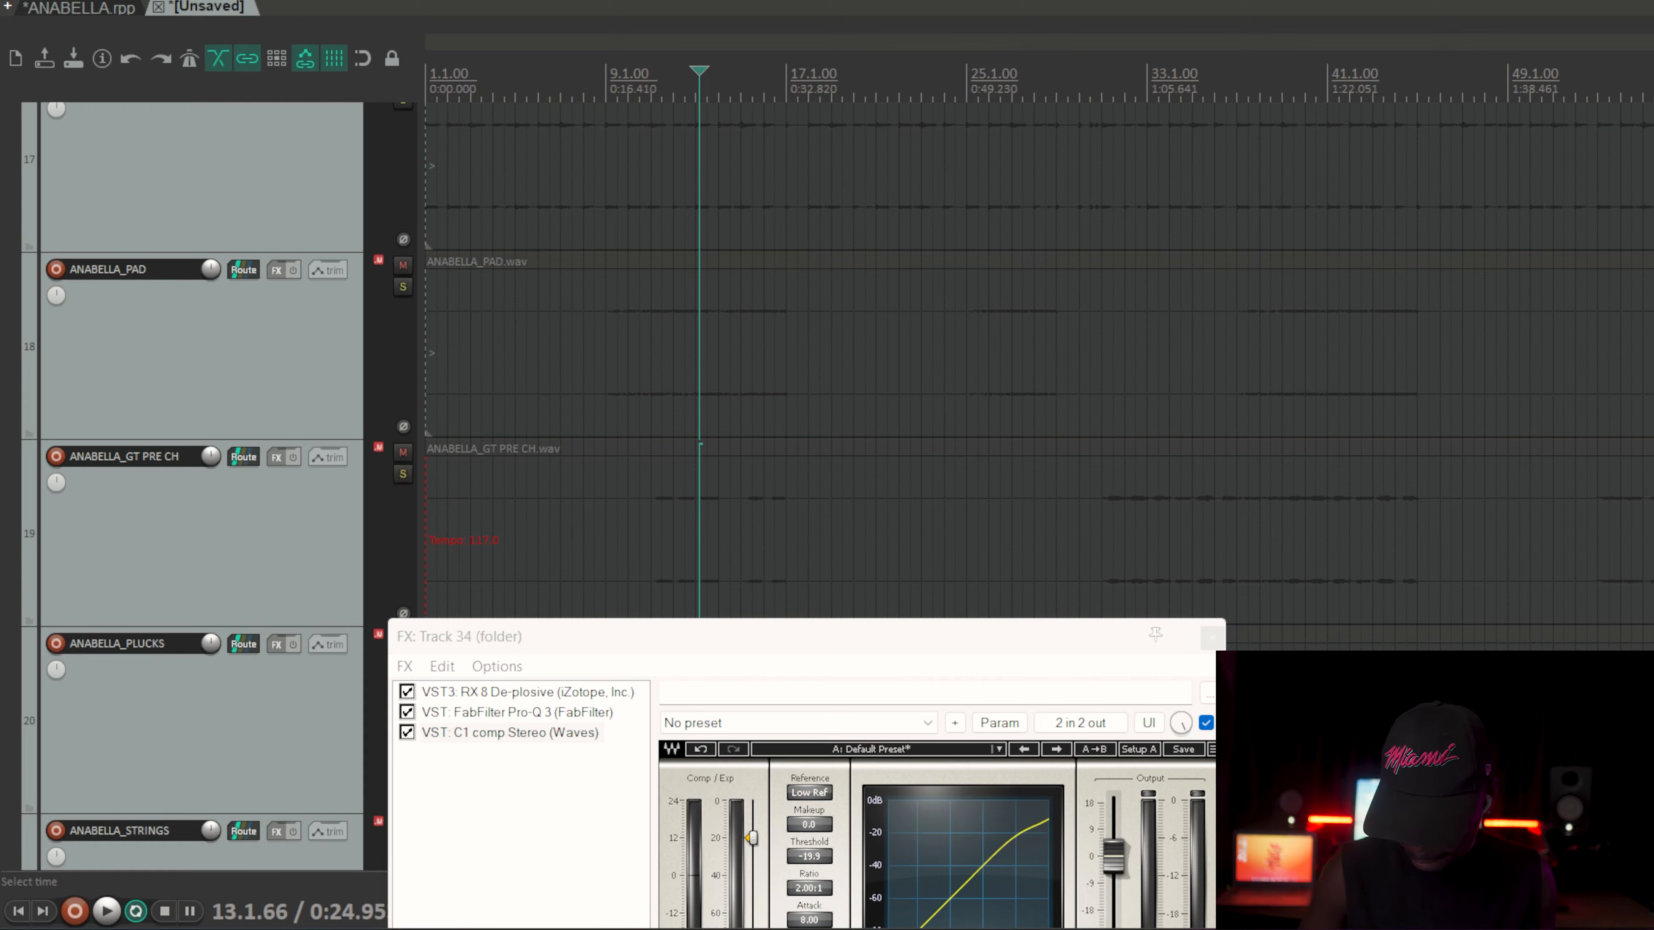
pyautogui.scroll(15, 196, 456)
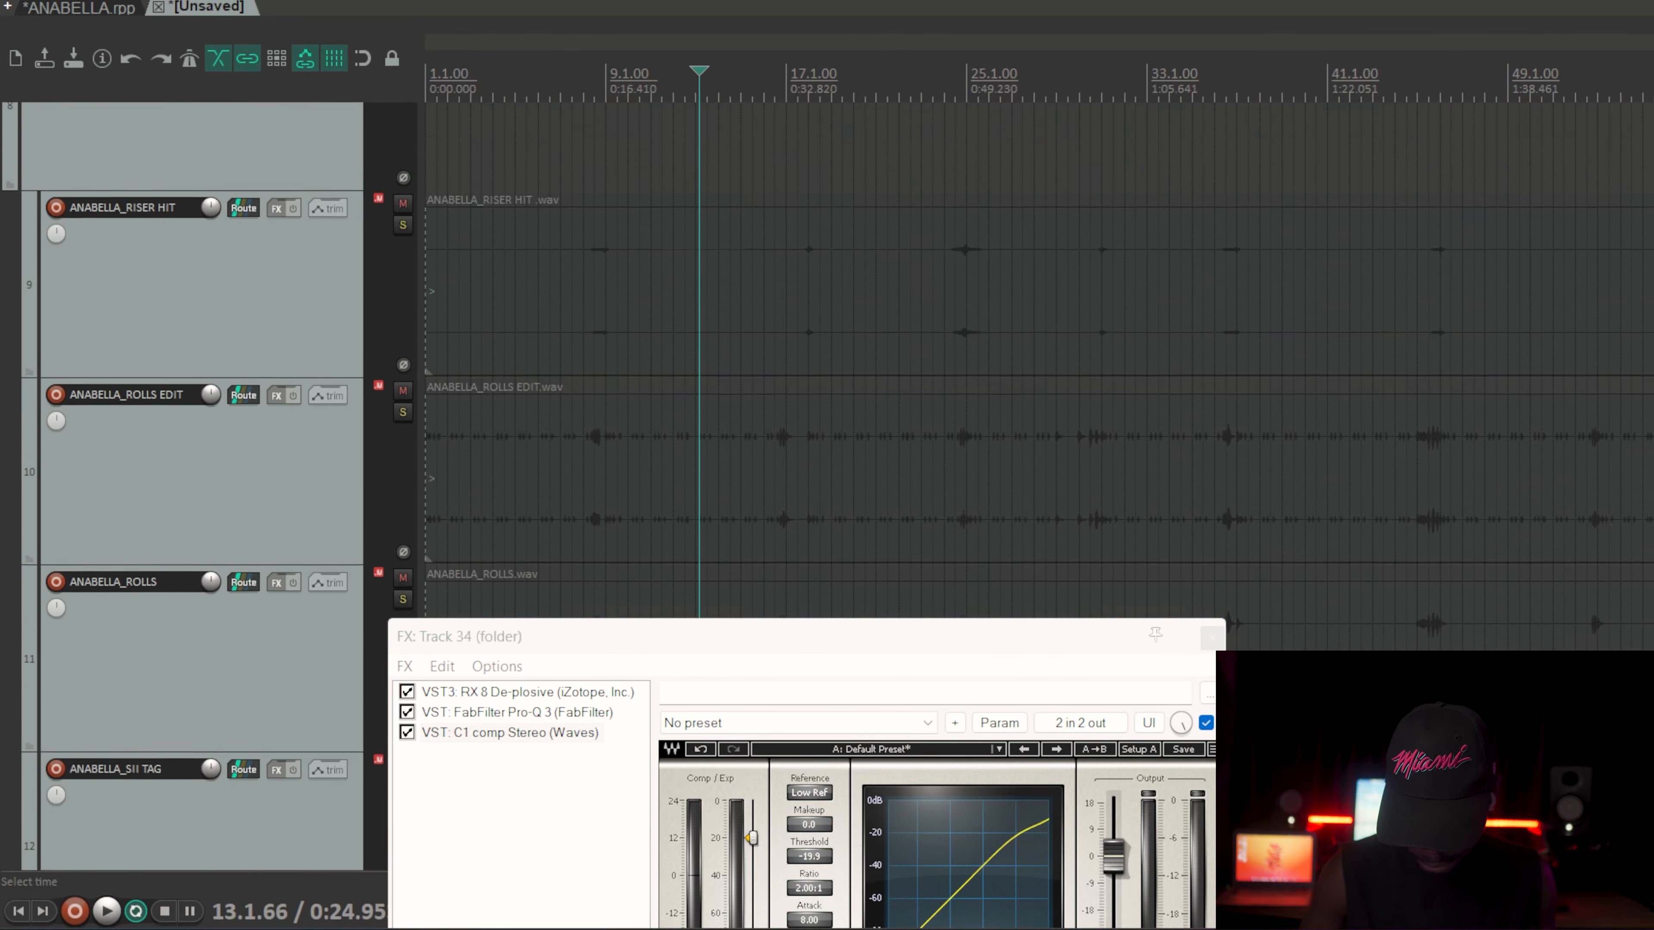
pyautogui.scroll(5, 679, 321)
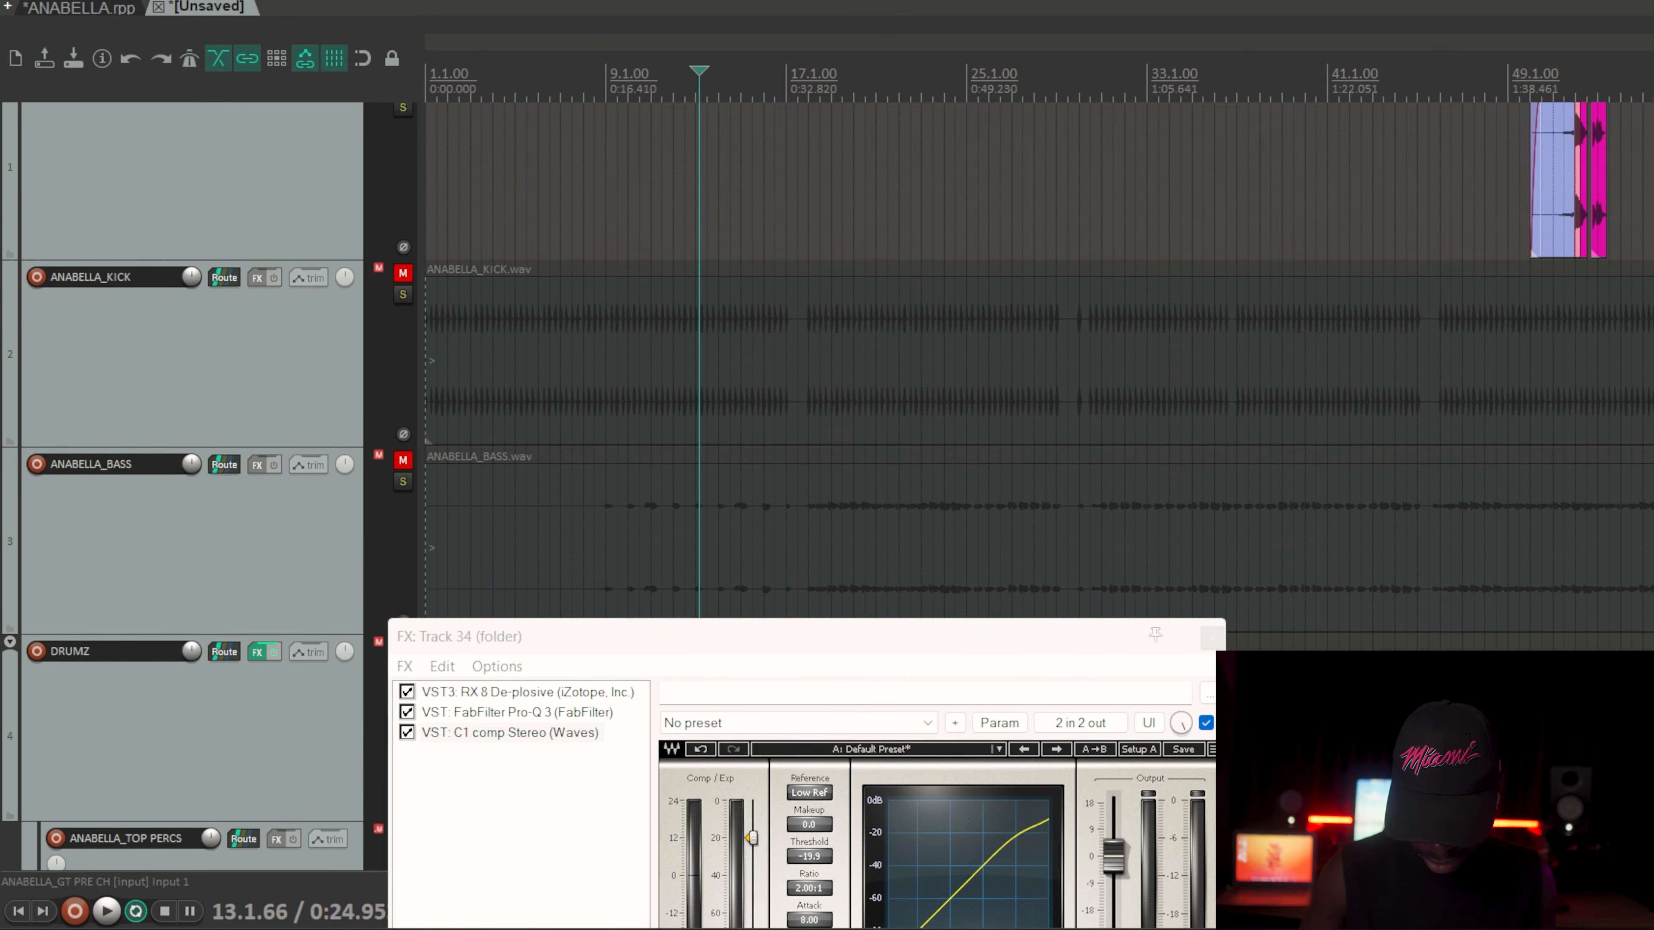
pyautogui.click(254, 376)
pyautogui.click(402, 295)
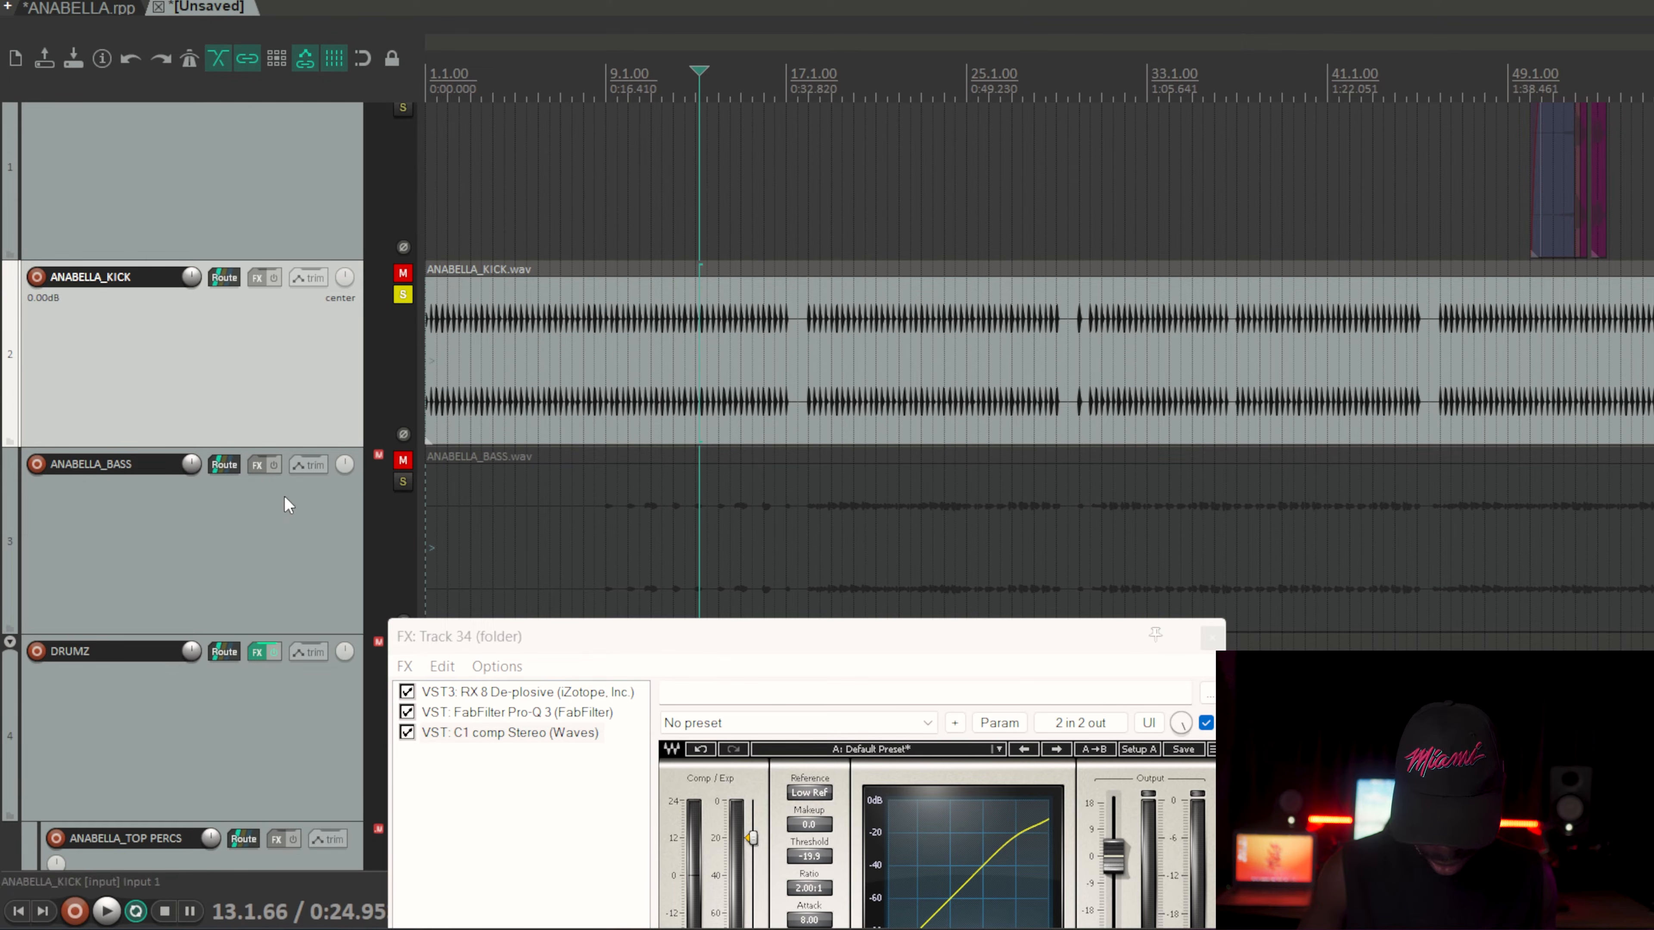
pyautogui.click(402, 273)
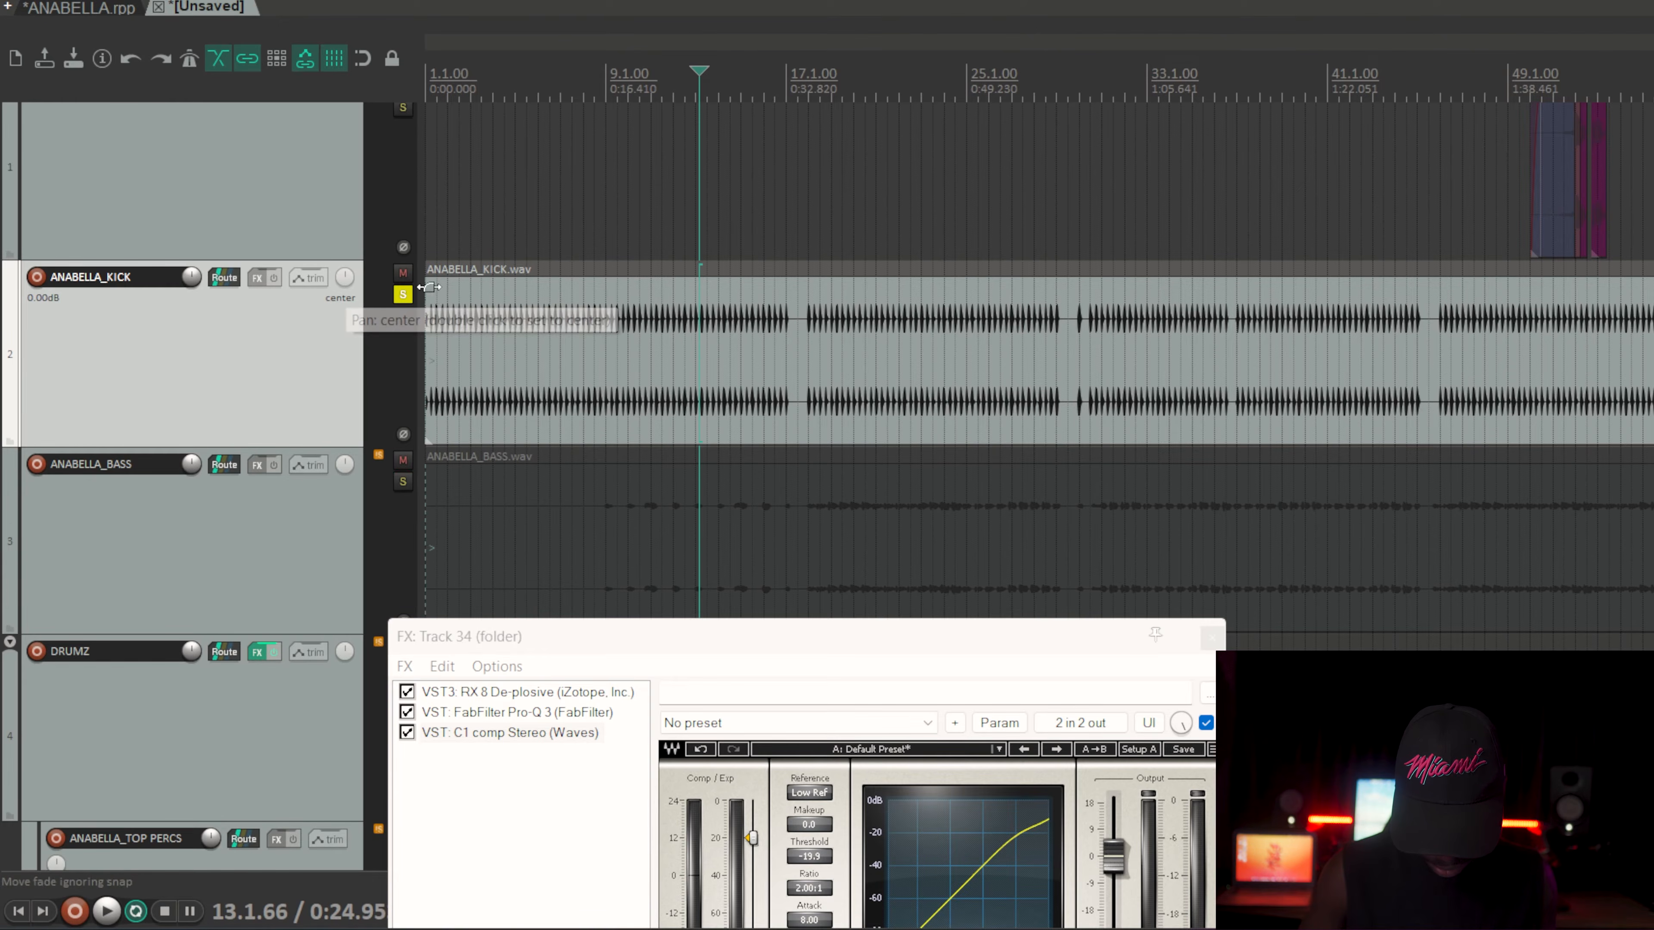
pyautogui.click(402, 296)
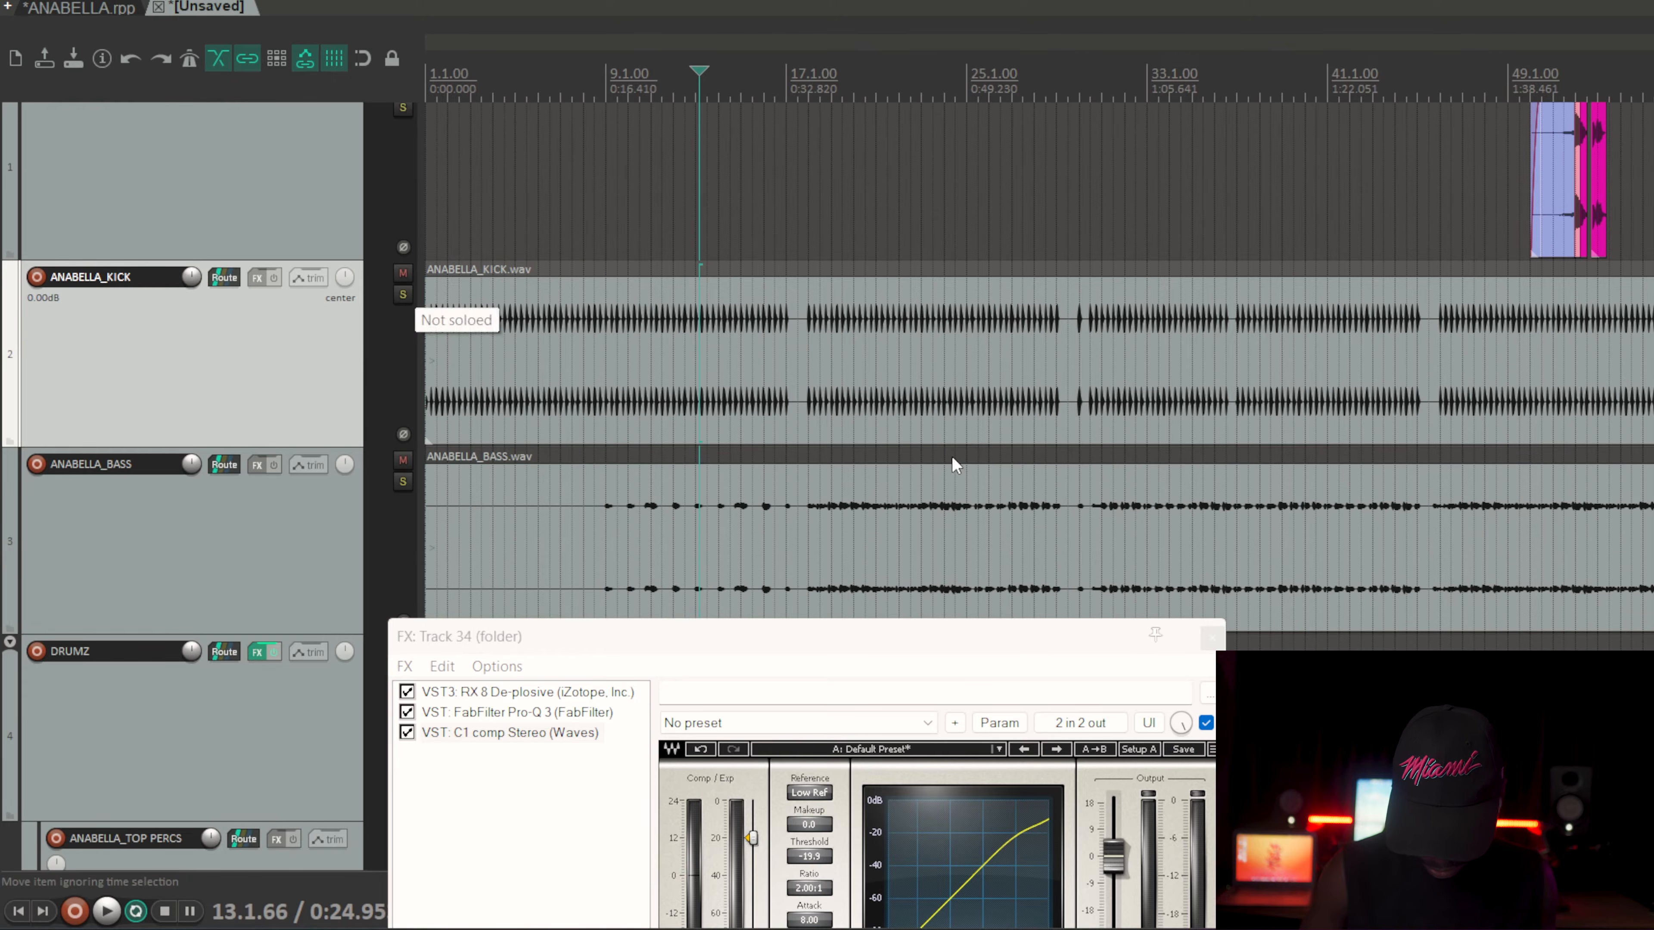
pyautogui.click(1211, 637)
# Step: Solo ANABELLA_TOP RIMS and play it from about bar 5, add ANABELLA_TOP PERCS to the solo, and clear both solos after stopping
pyautogui.scroll(-7, 1571, 450)
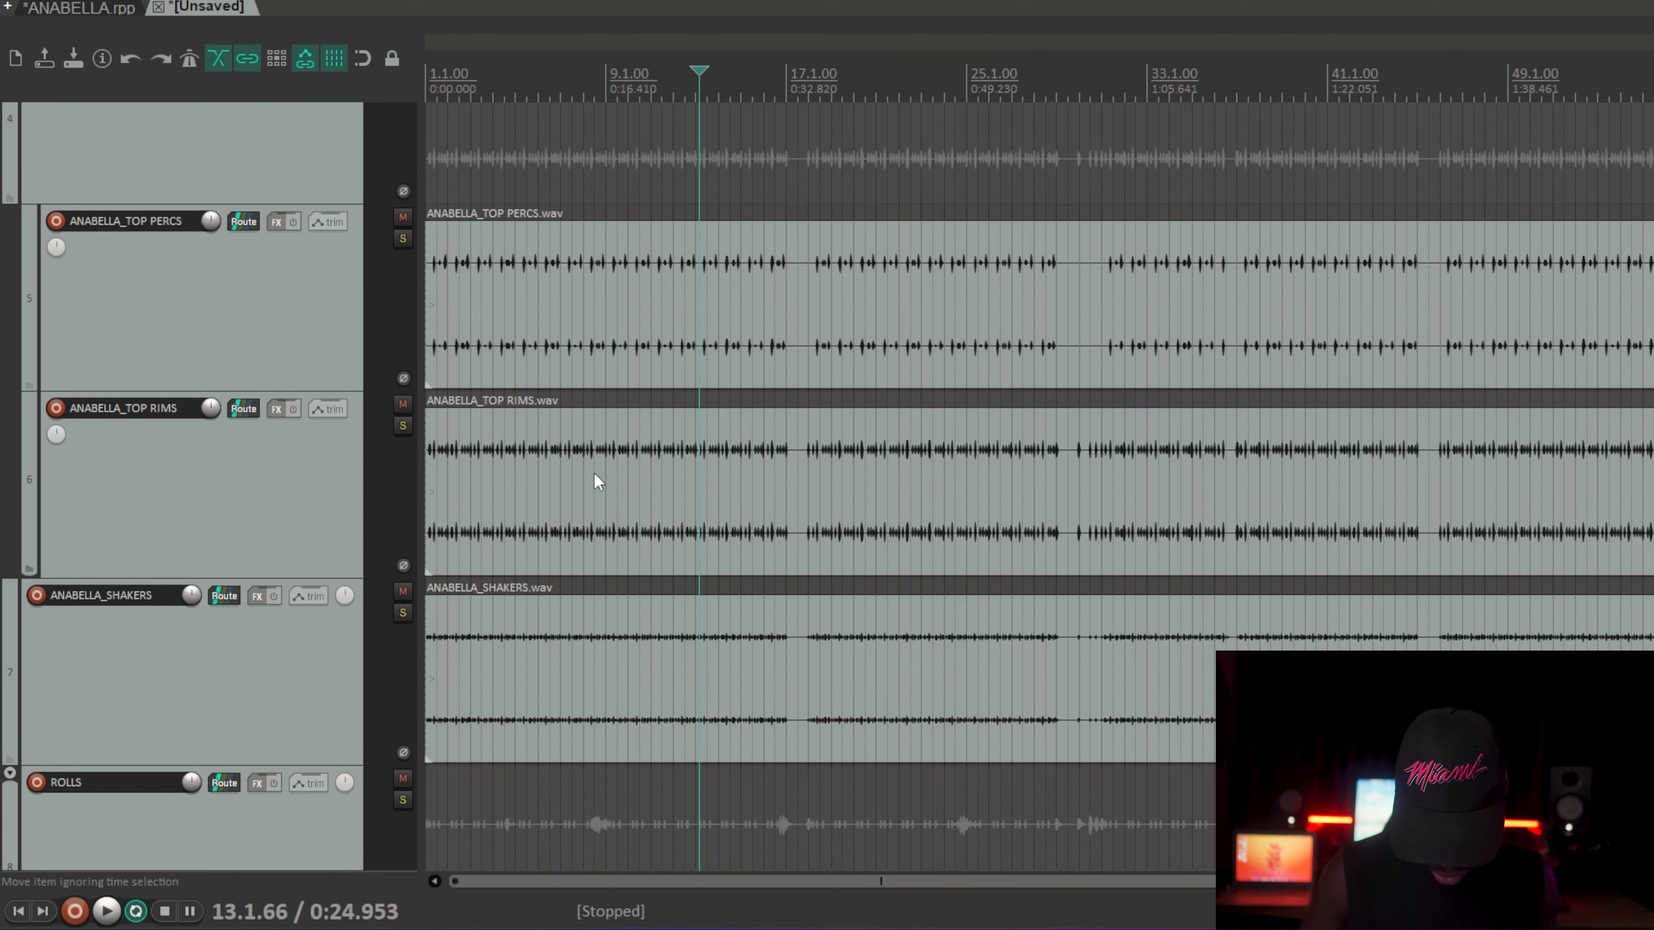
pyautogui.click(499, 486)
pyautogui.click(402, 425)
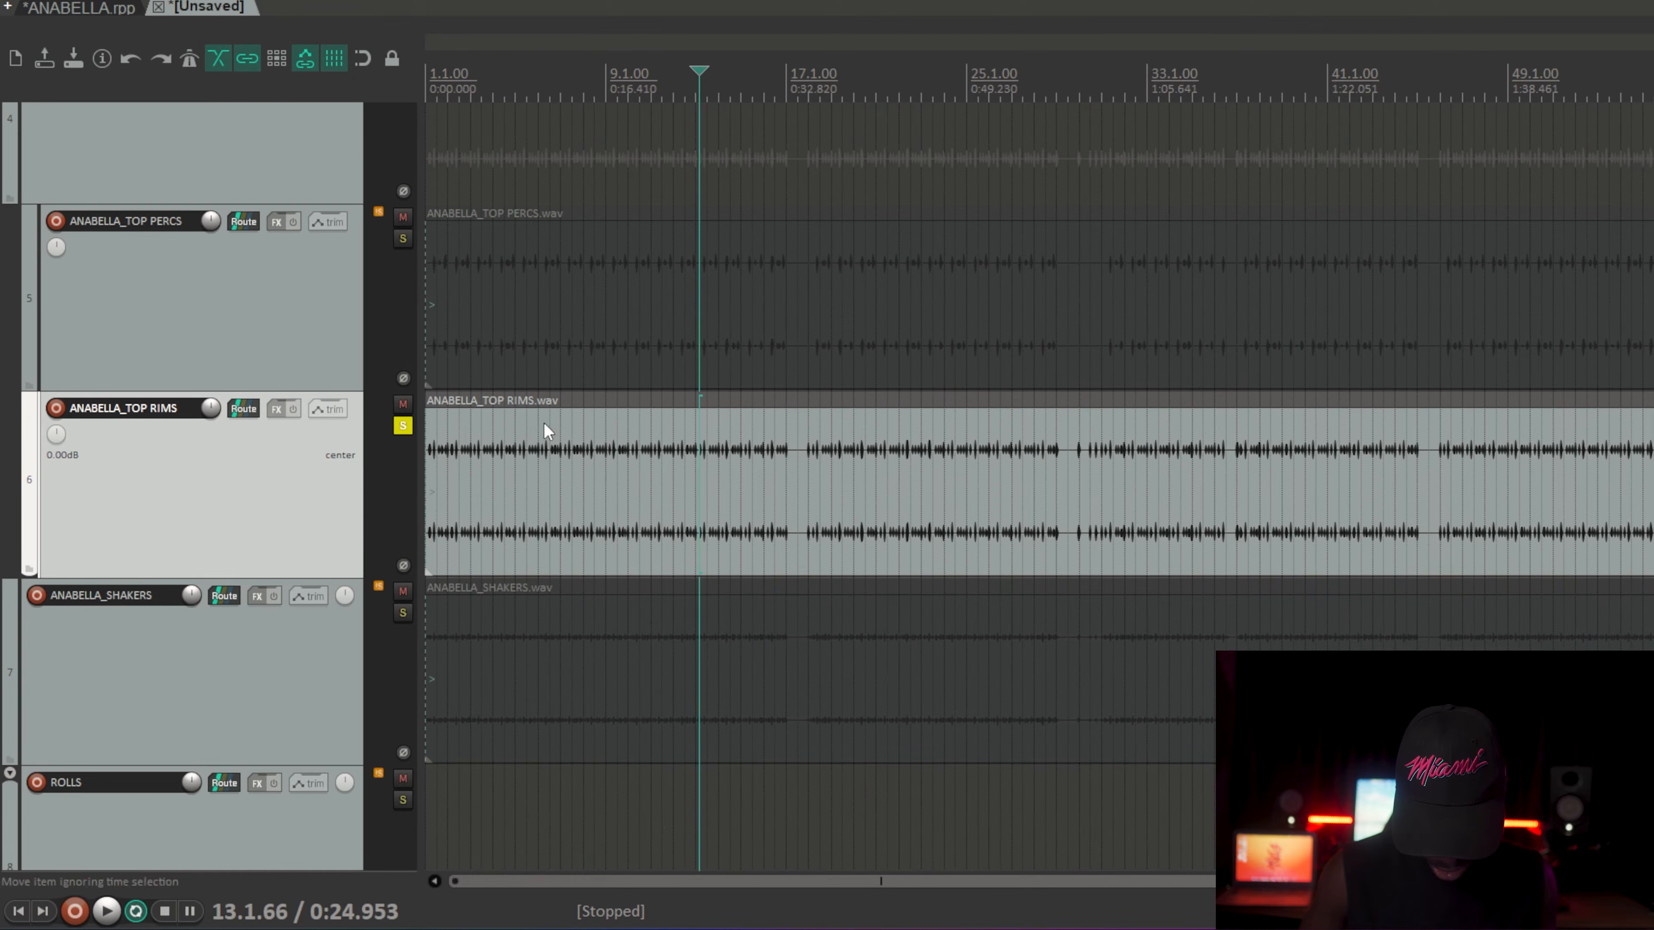
pyautogui.click(519, 394)
pyautogui.press('space')
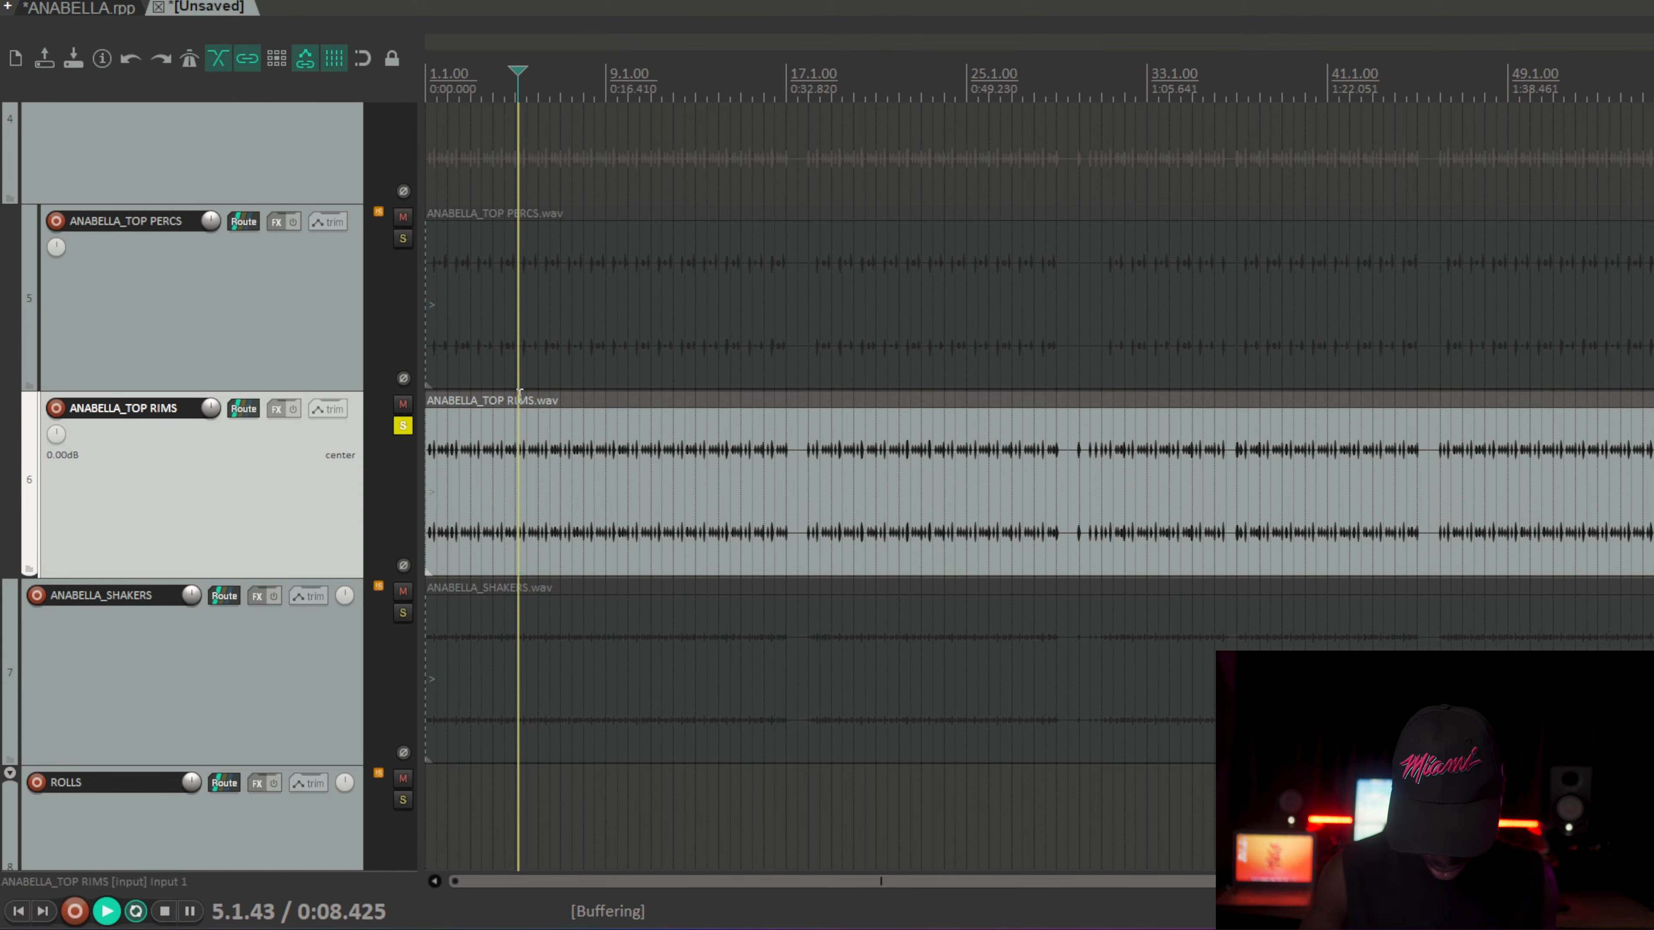
pyautogui.click(403, 239)
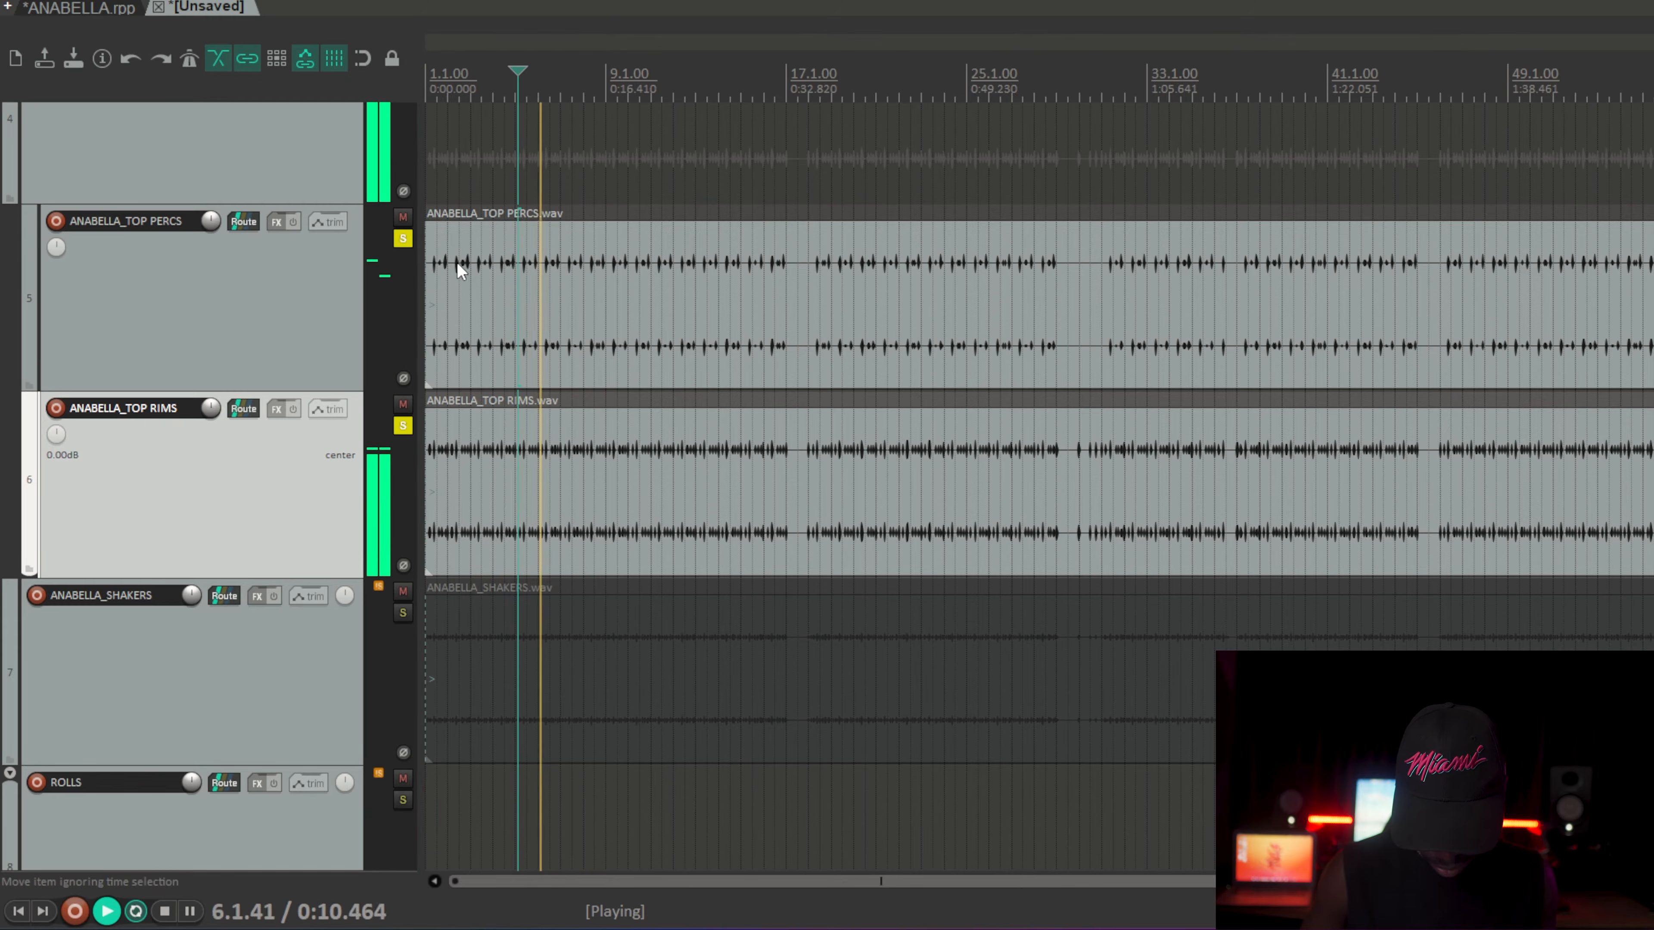
pyautogui.press('space')
pyautogui.click(402, 239)
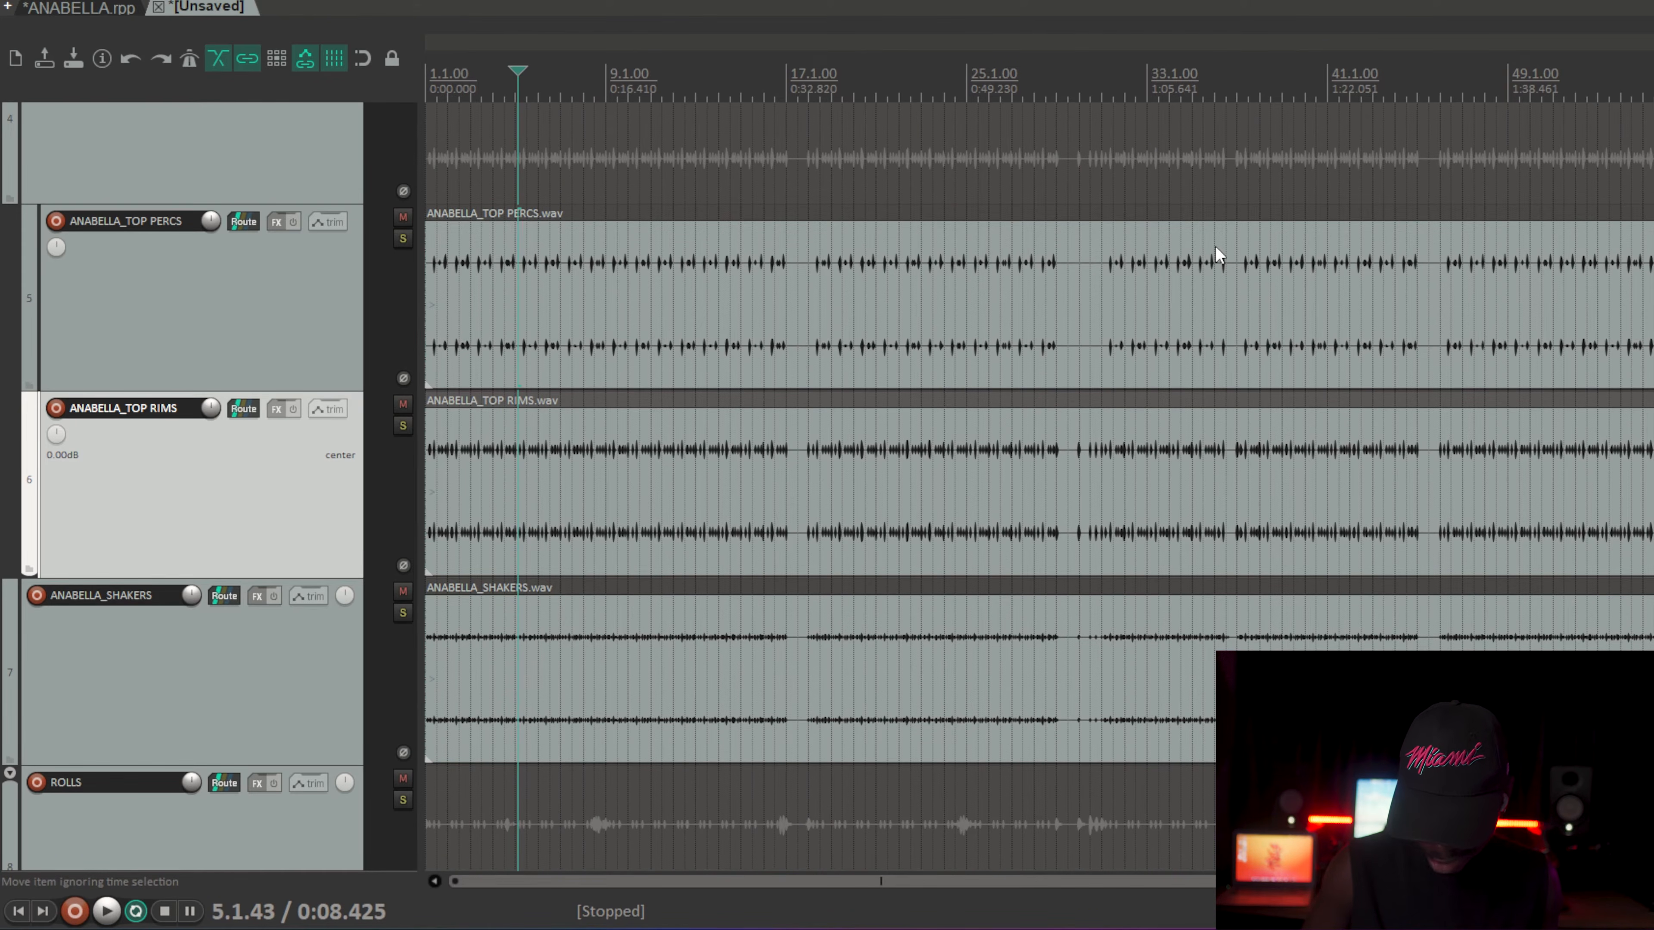
# Step: Reduce the height of the tracks and enlarge the unnamed lead vocal folder track above ANABELLA_LEAD
pyautogui.scroll(-10, 814, 488)
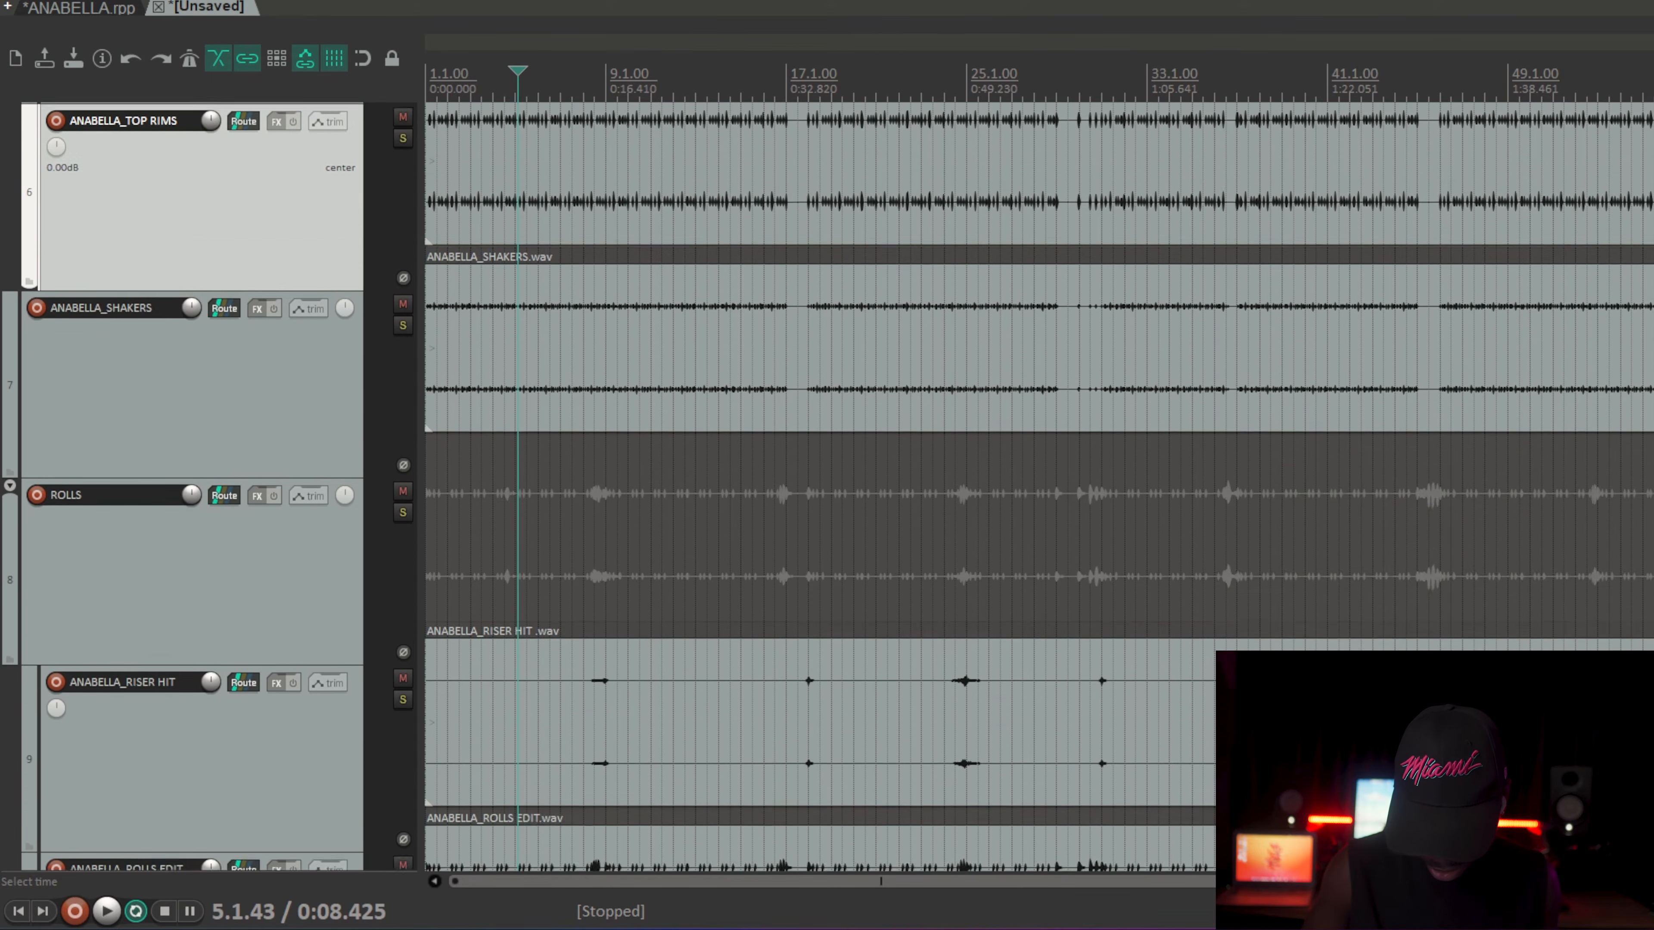
pyautogui.scroll(-12, 813, 489)
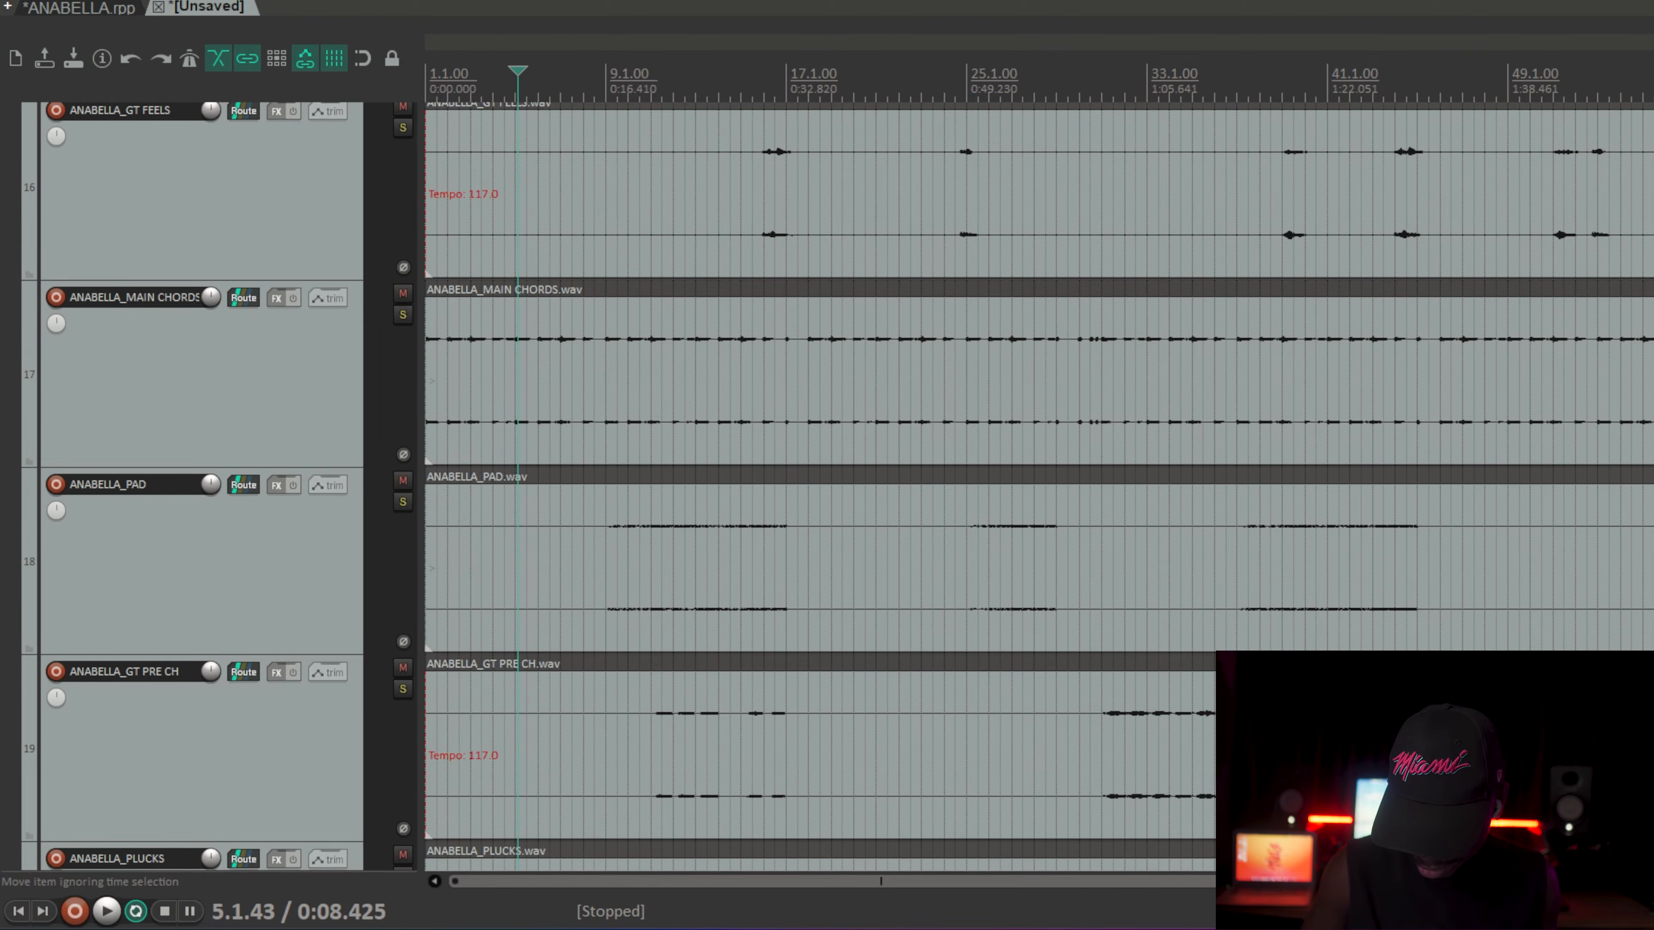
pyautogui.scroll(-20, 814, 488)
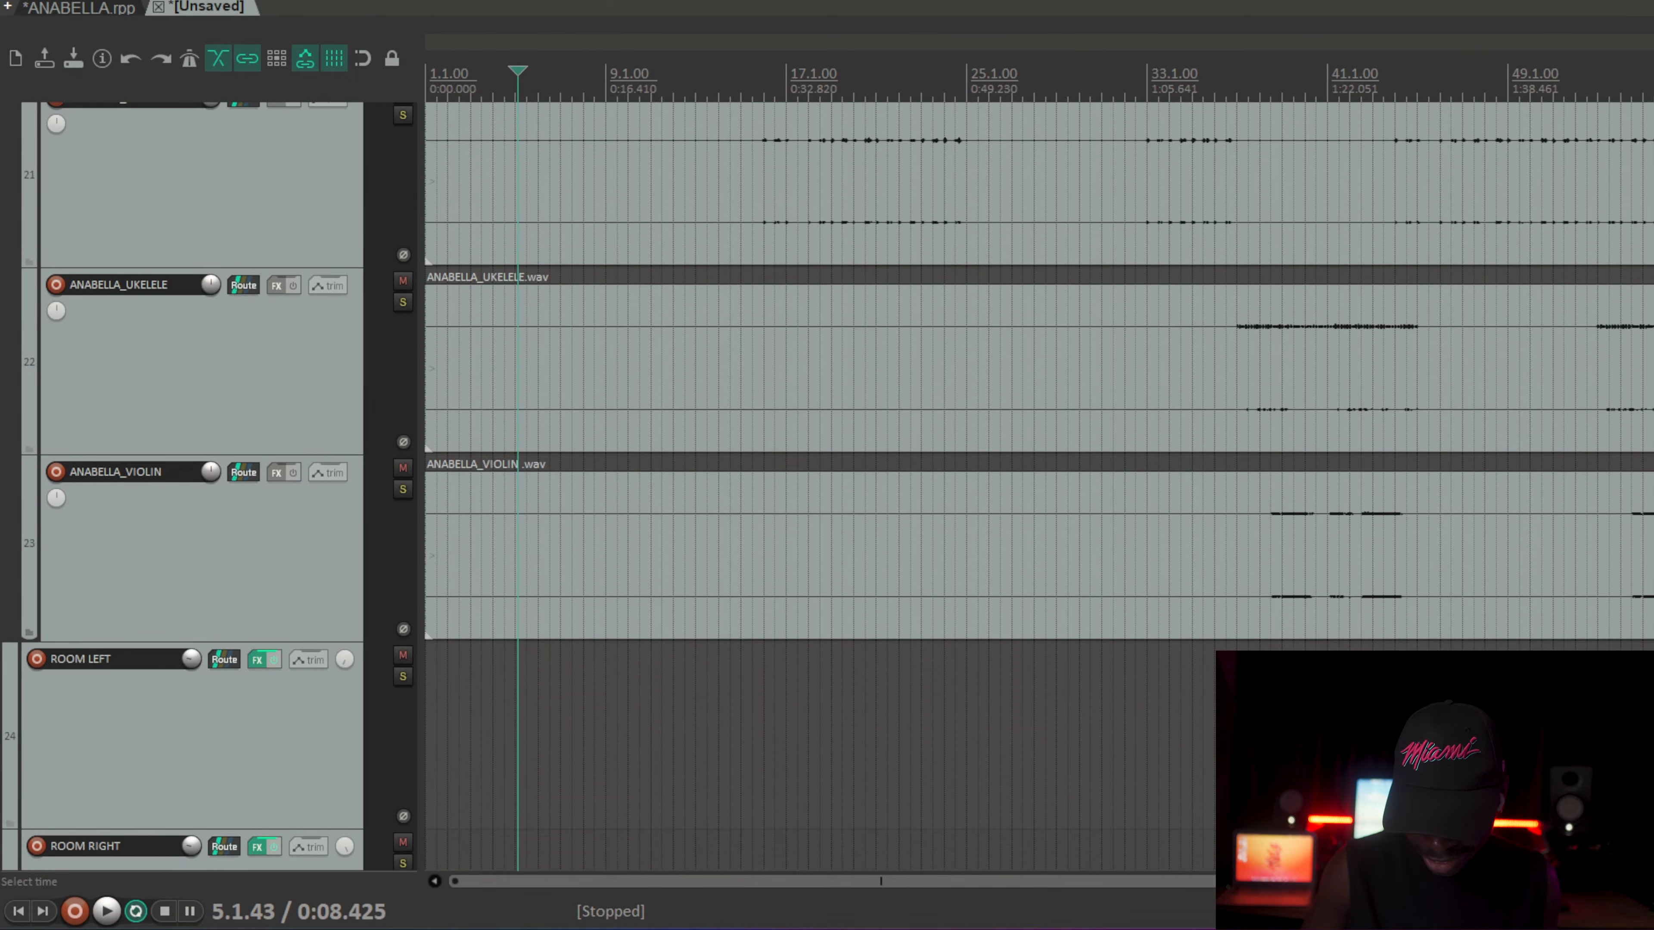
pyautogui.scroll(-10, 814, 488)
pyautogui.scroll(6, 814, 488)
pyautogui.scroll(-3, 1650, 539)
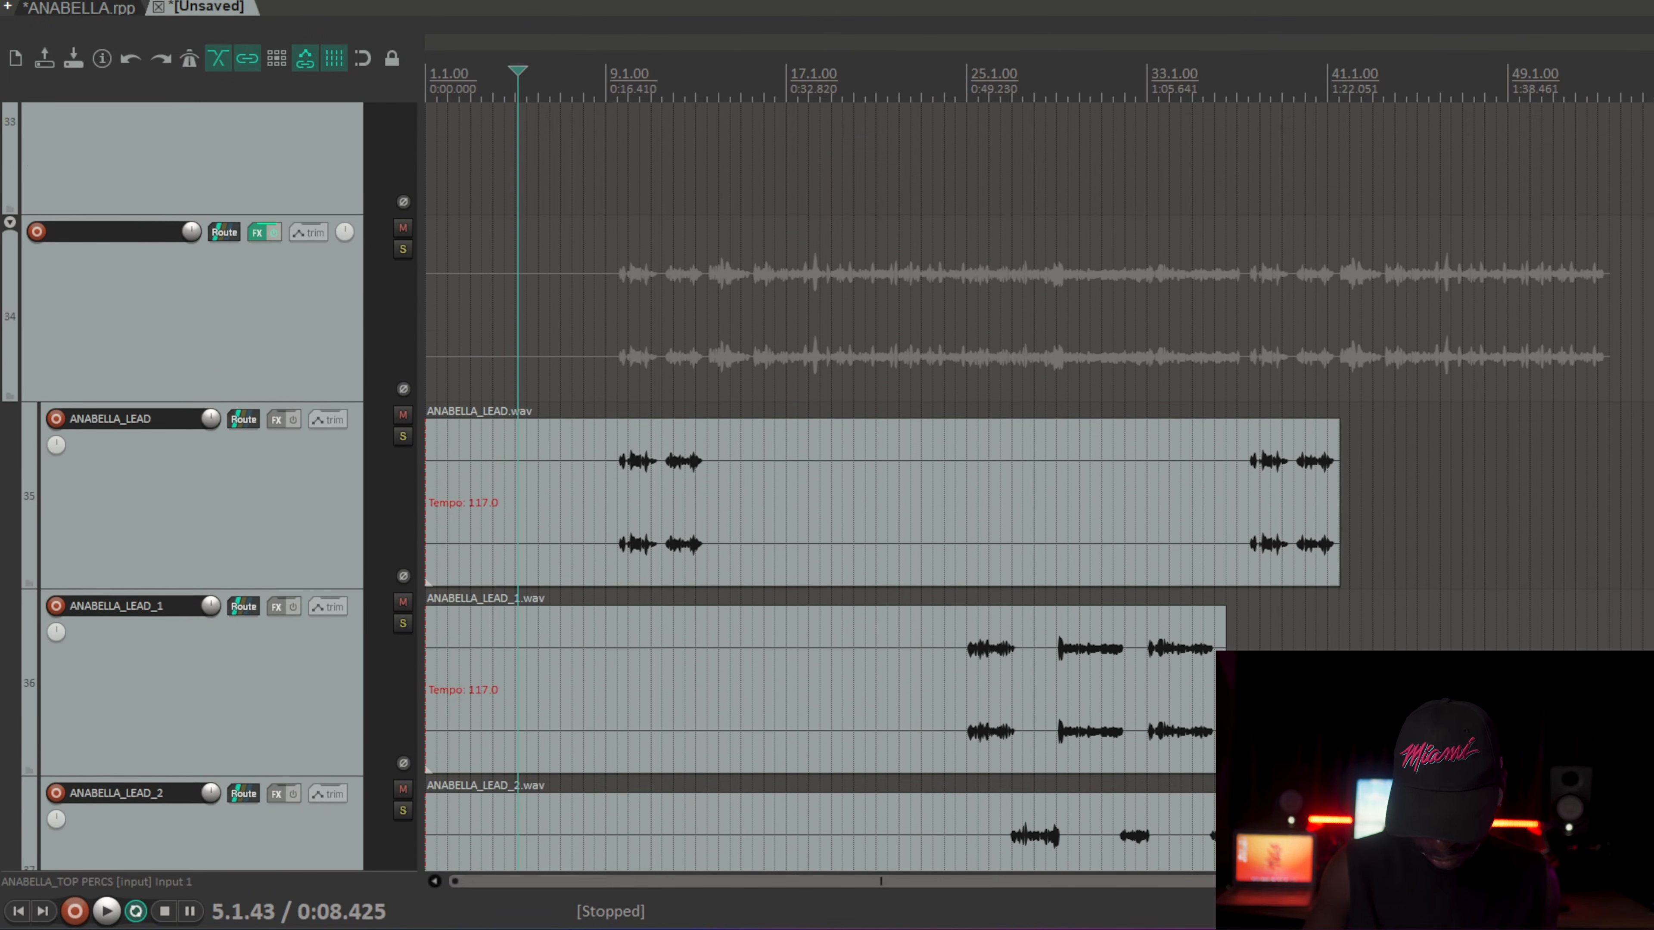
pyautogui.scroll(-4, 356, 455)
pyautogui.moveTo(355, 454); pyautogui.dragTo(358, 606)
pyautogui.click(241, 481)
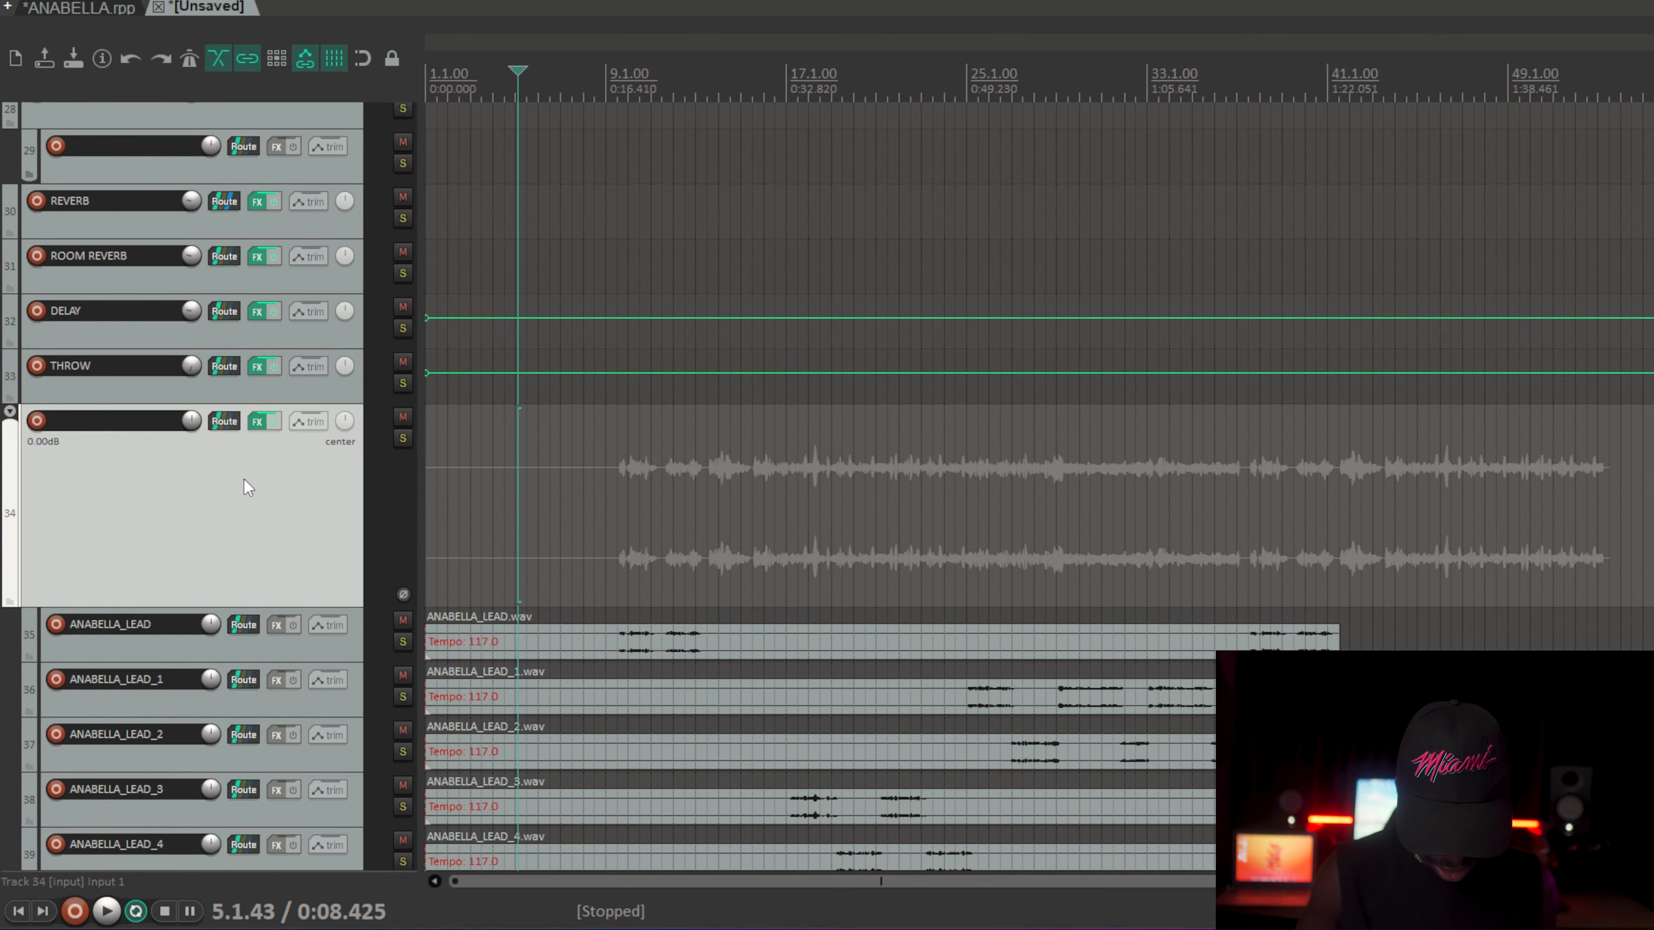
# Step: Review the lead vocal folder's effects chain with De-plosive, Pro-Q 3 and C1, and close it
pyautogui.click(256, 423)
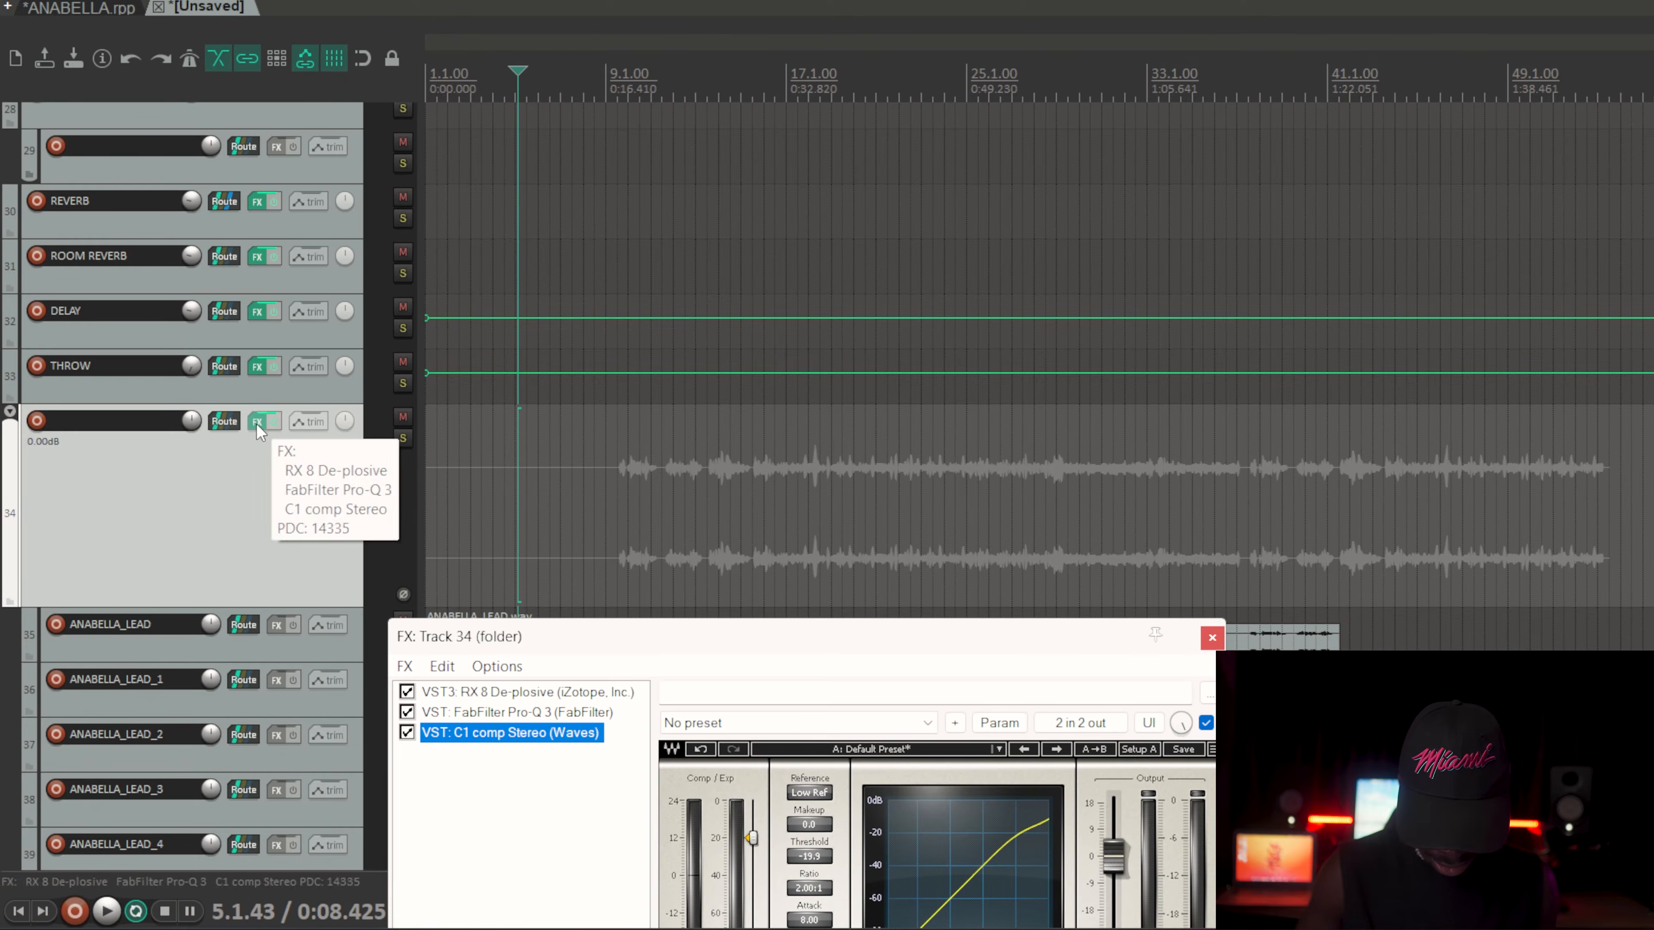
pyautogui.moveTo(550, 643); pyautogui.dragTo(694, 274)
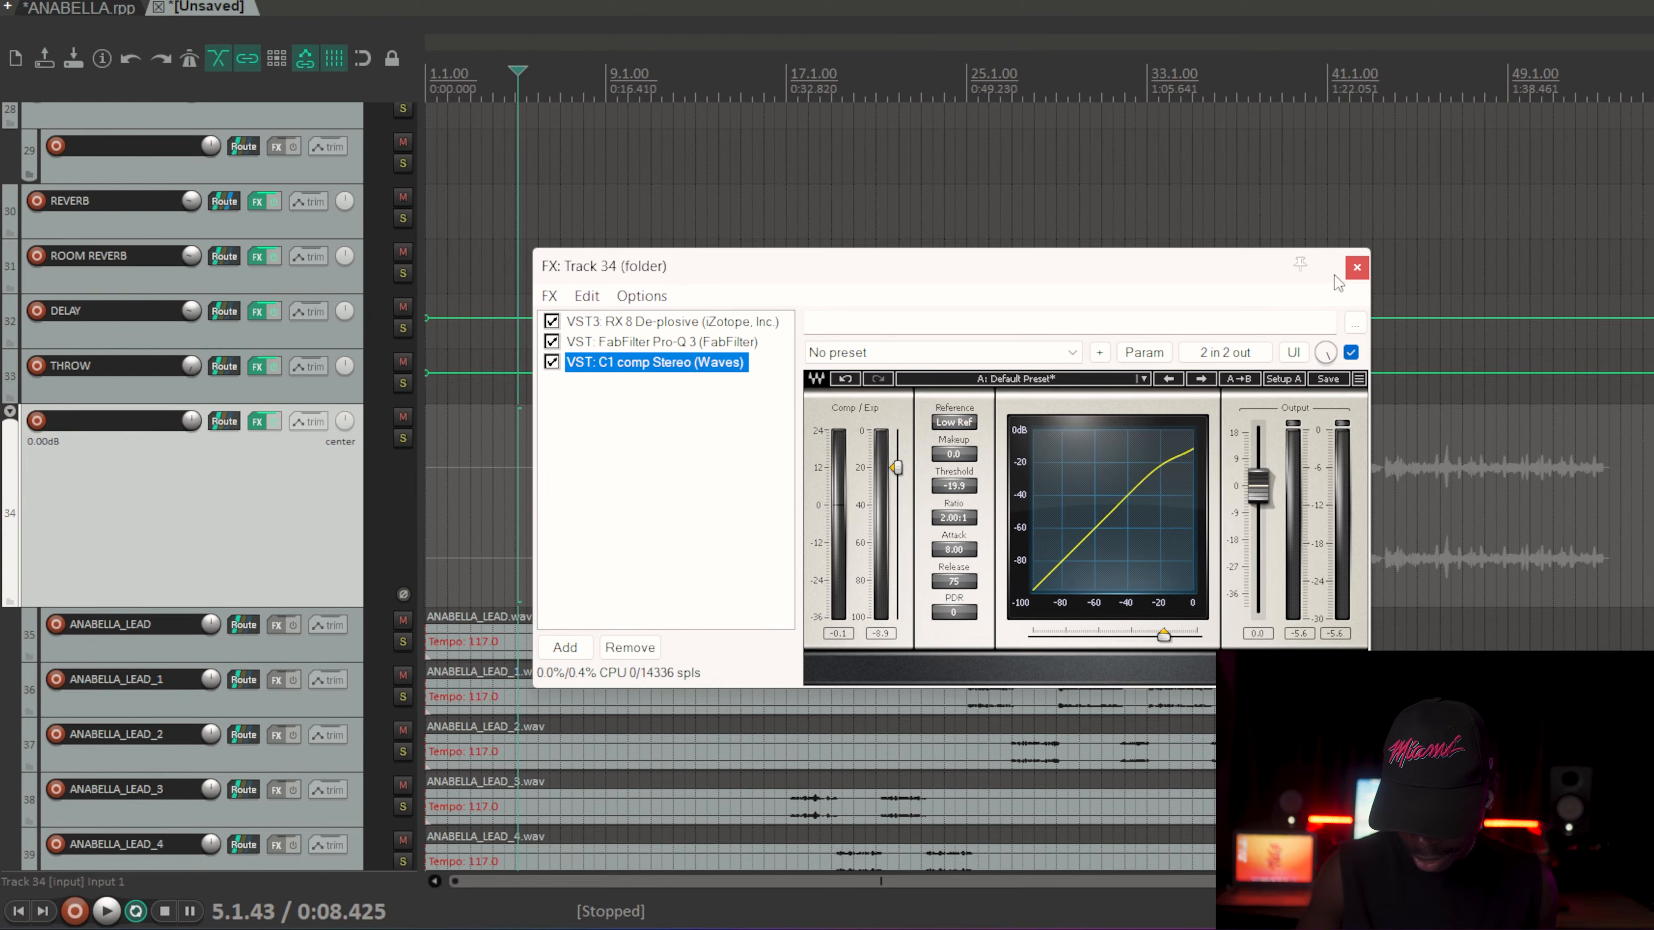
pyautogui.click(1354, 269)
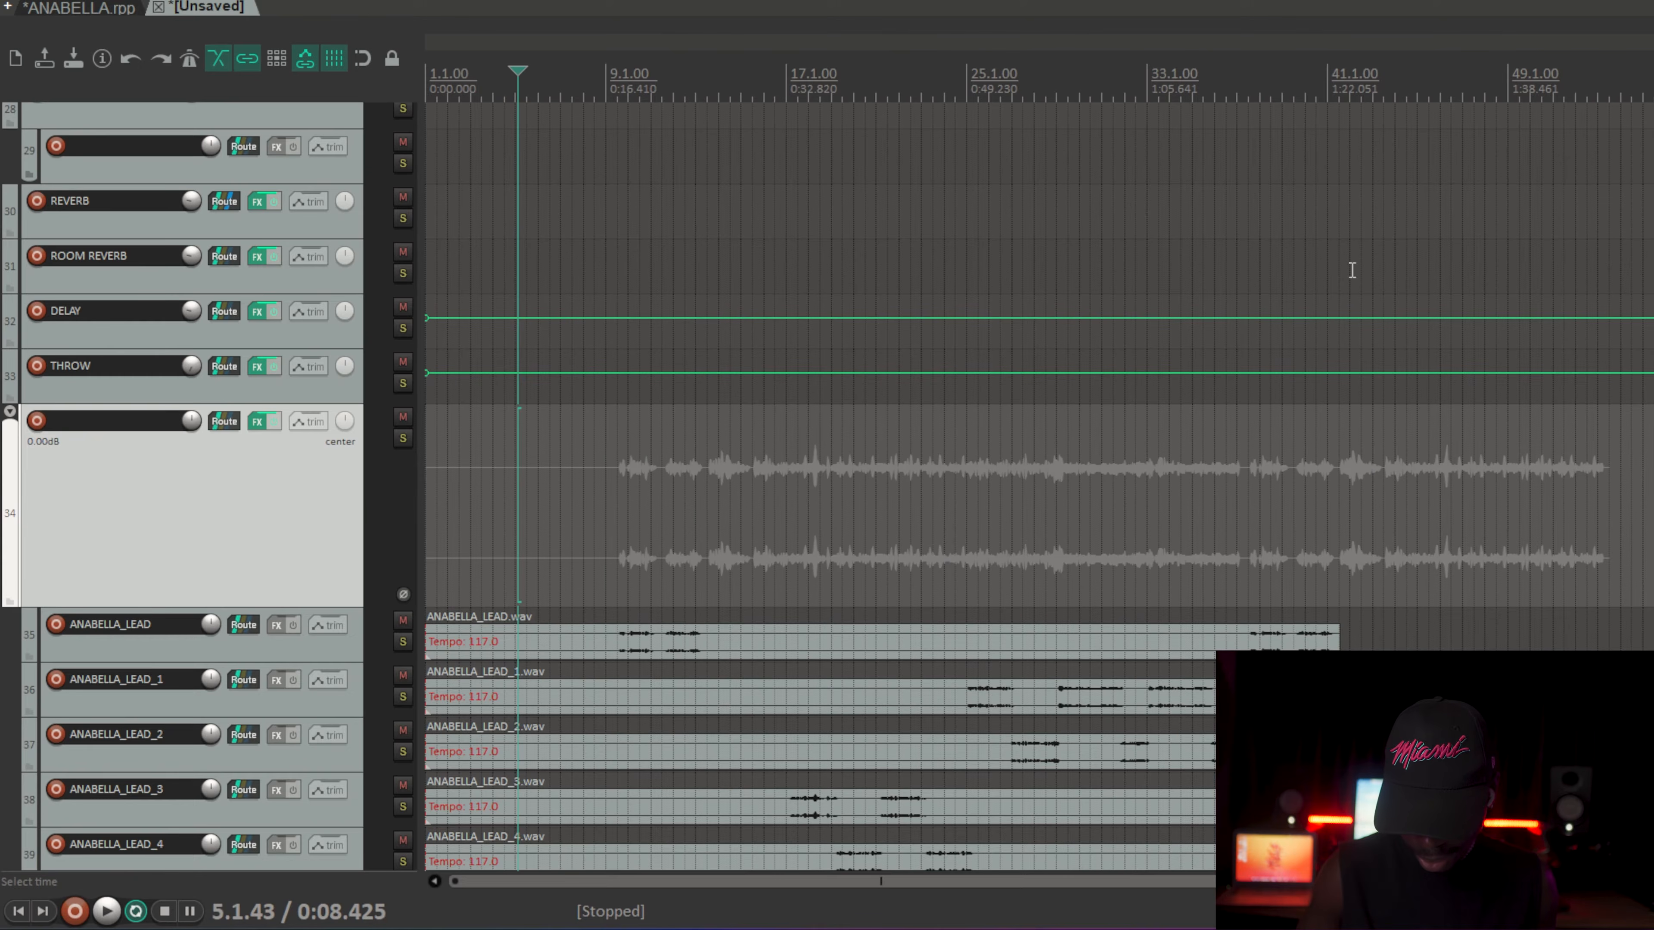
# Step: Render the lead vocal folder track to a mono stem track, muting the original
pyautogui.rightClick(313, 500)
pyautogui.click(240, 502)
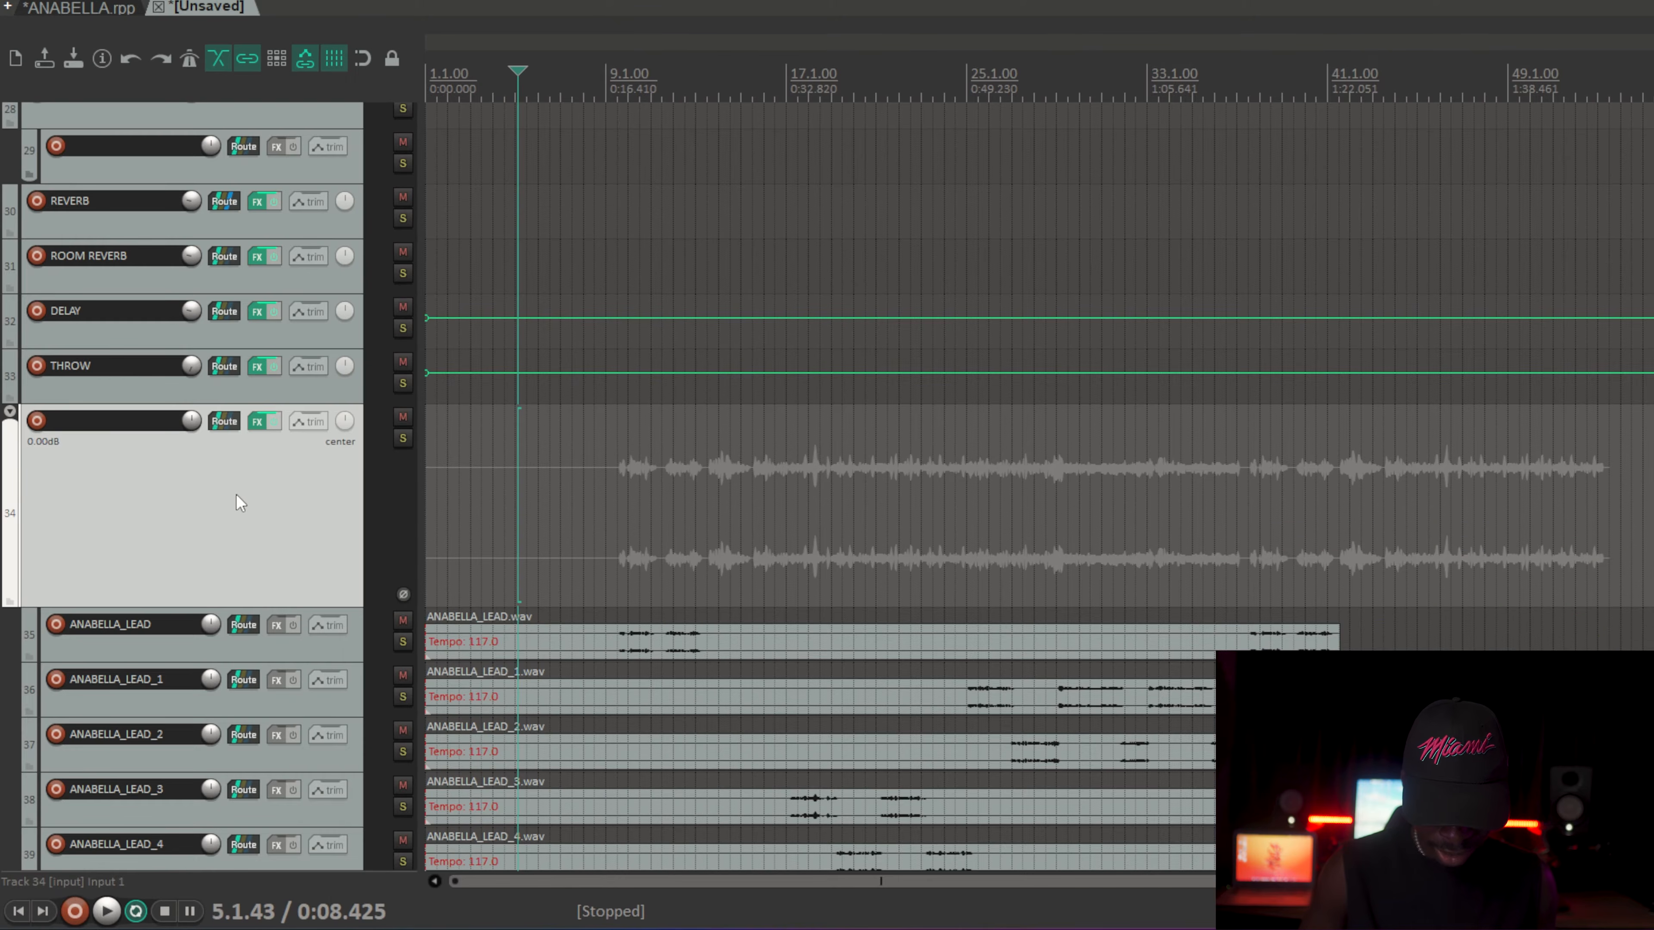
pyautogui.rightClick(186, 494)
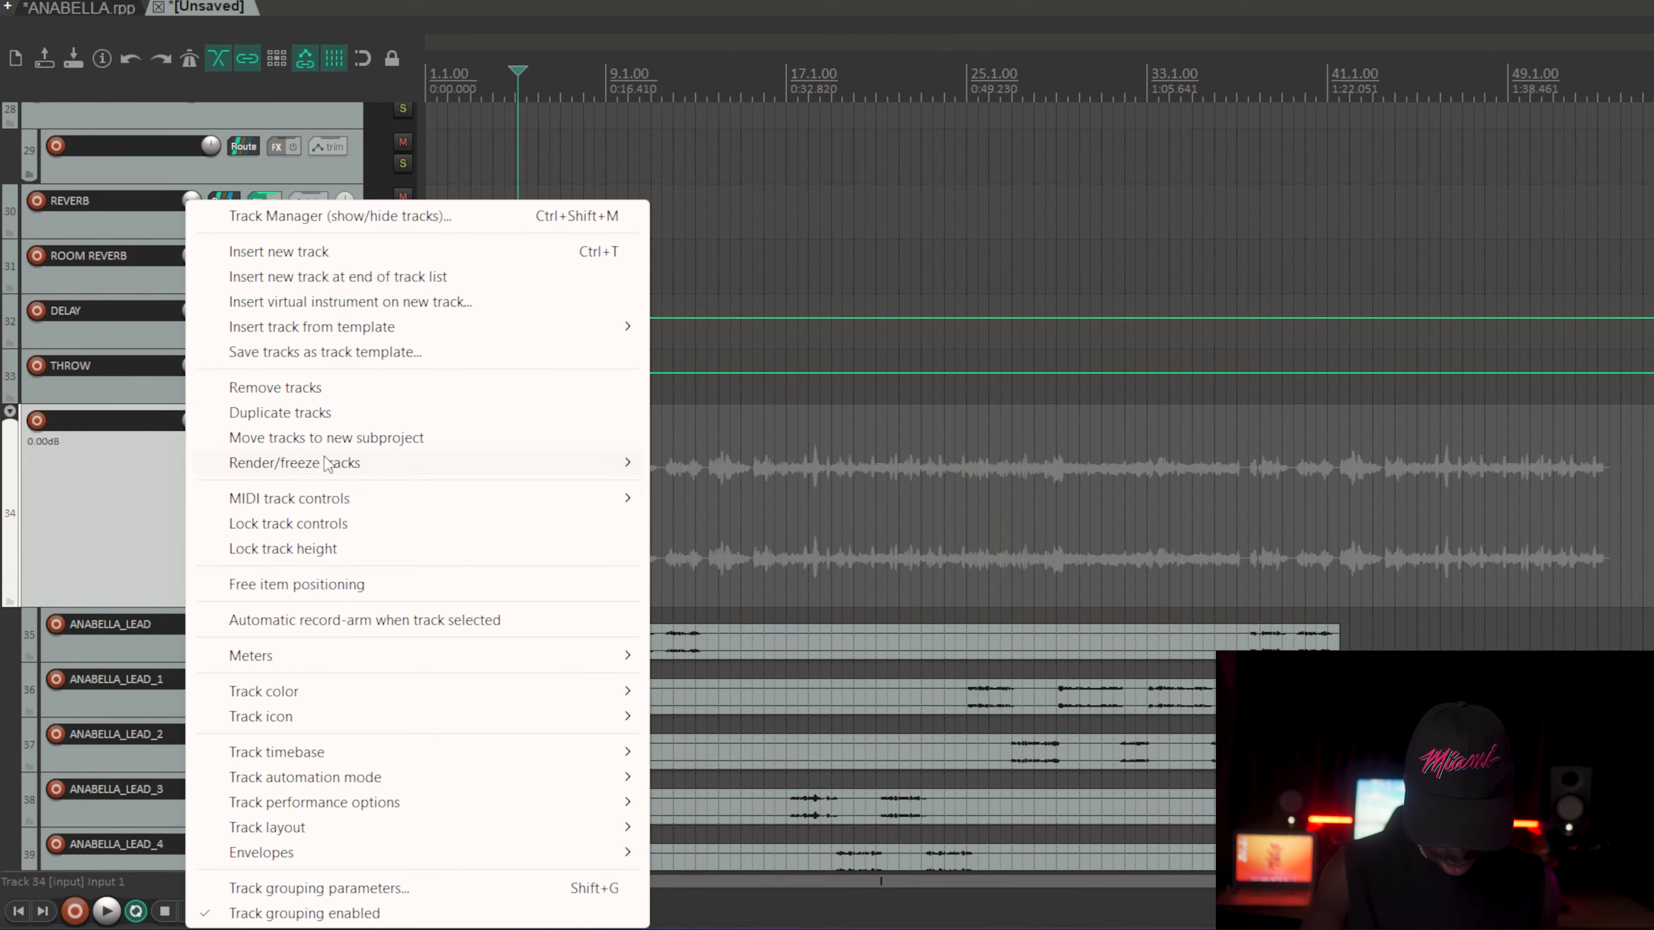
pyautogui.moveTo(332, 461)
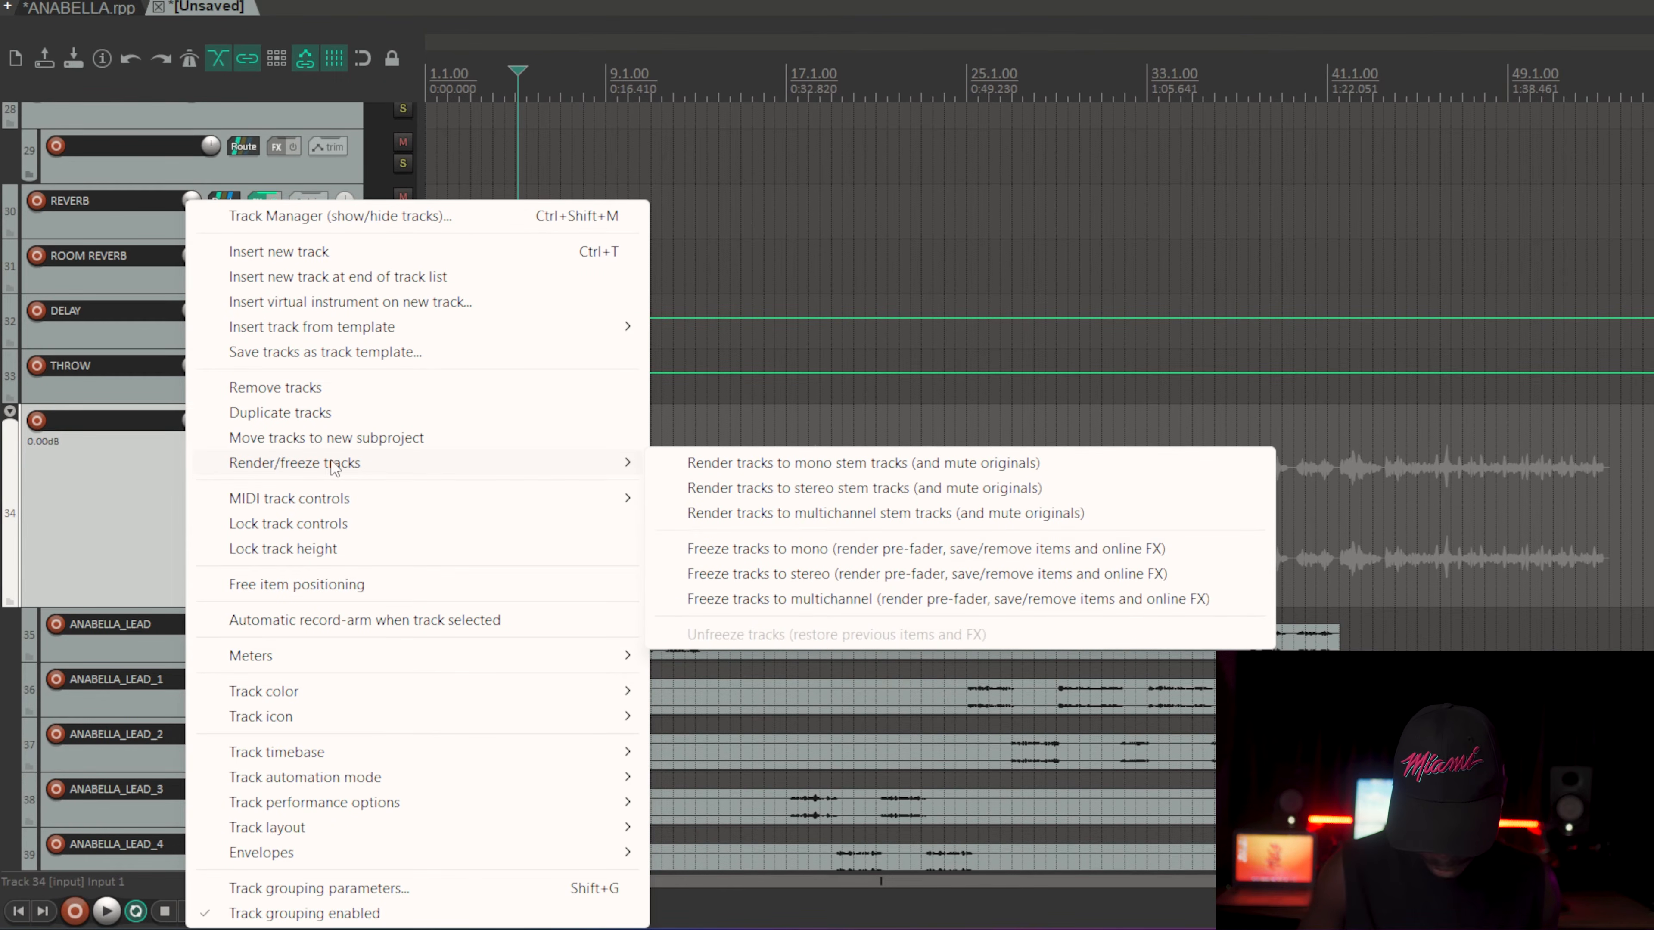
pyautogui.click(763, 464)
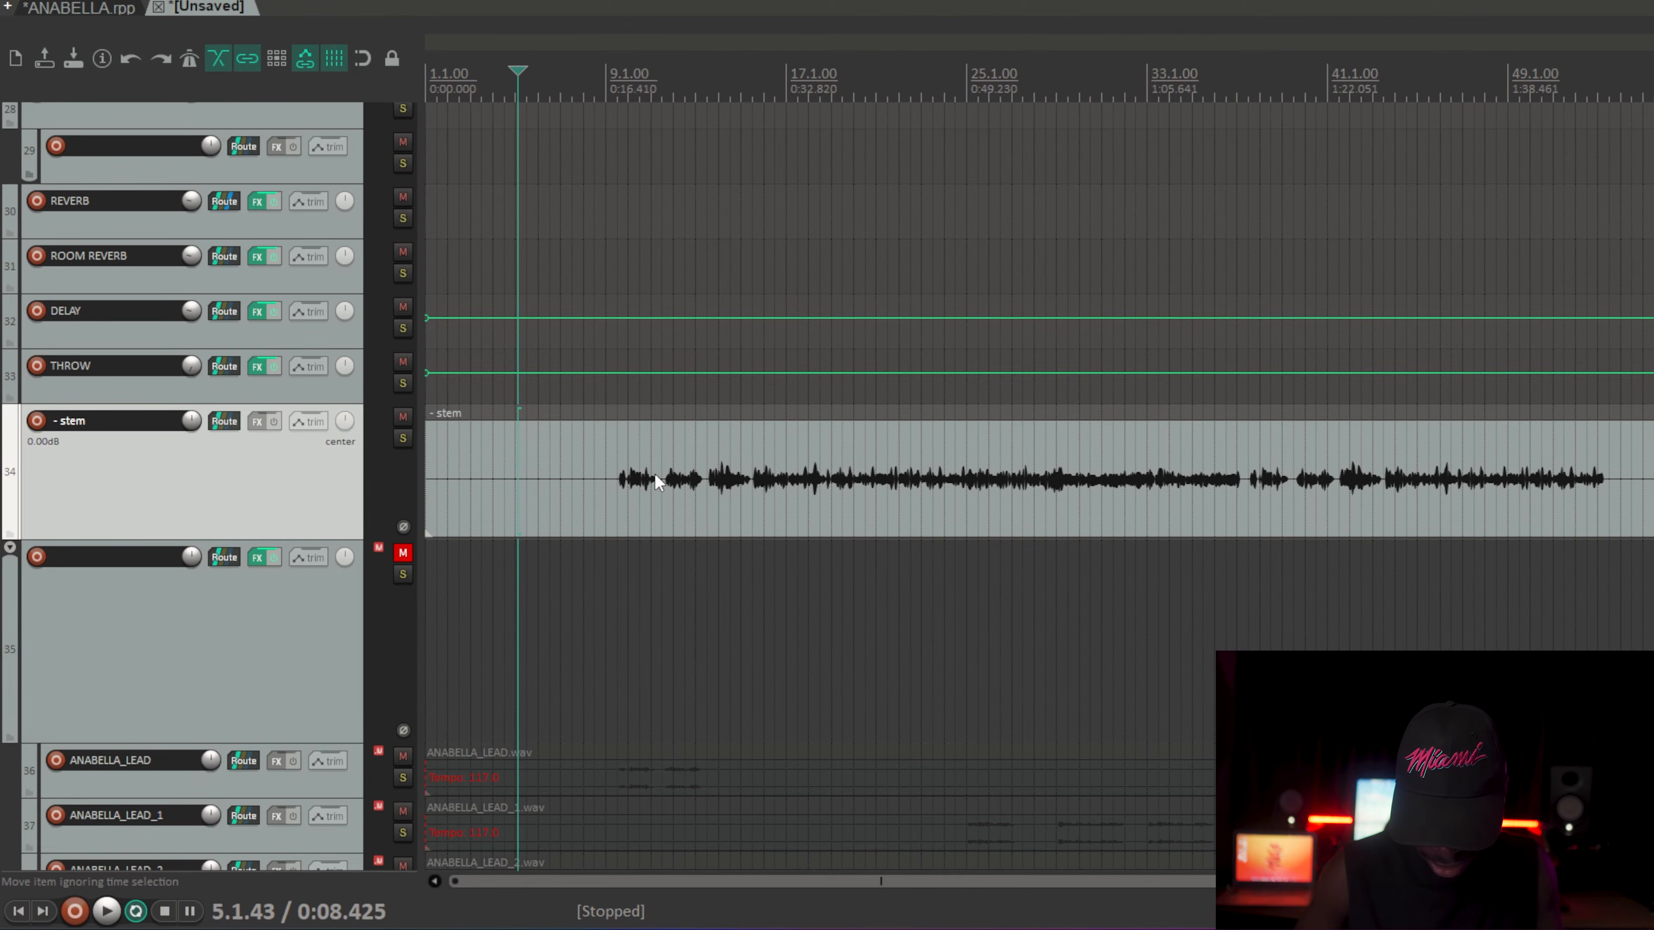
# Step: Check the original lead folder's effects chain, and solo the rendered stem and play it from the start of the vocals
pyautogui.click(257, 558)
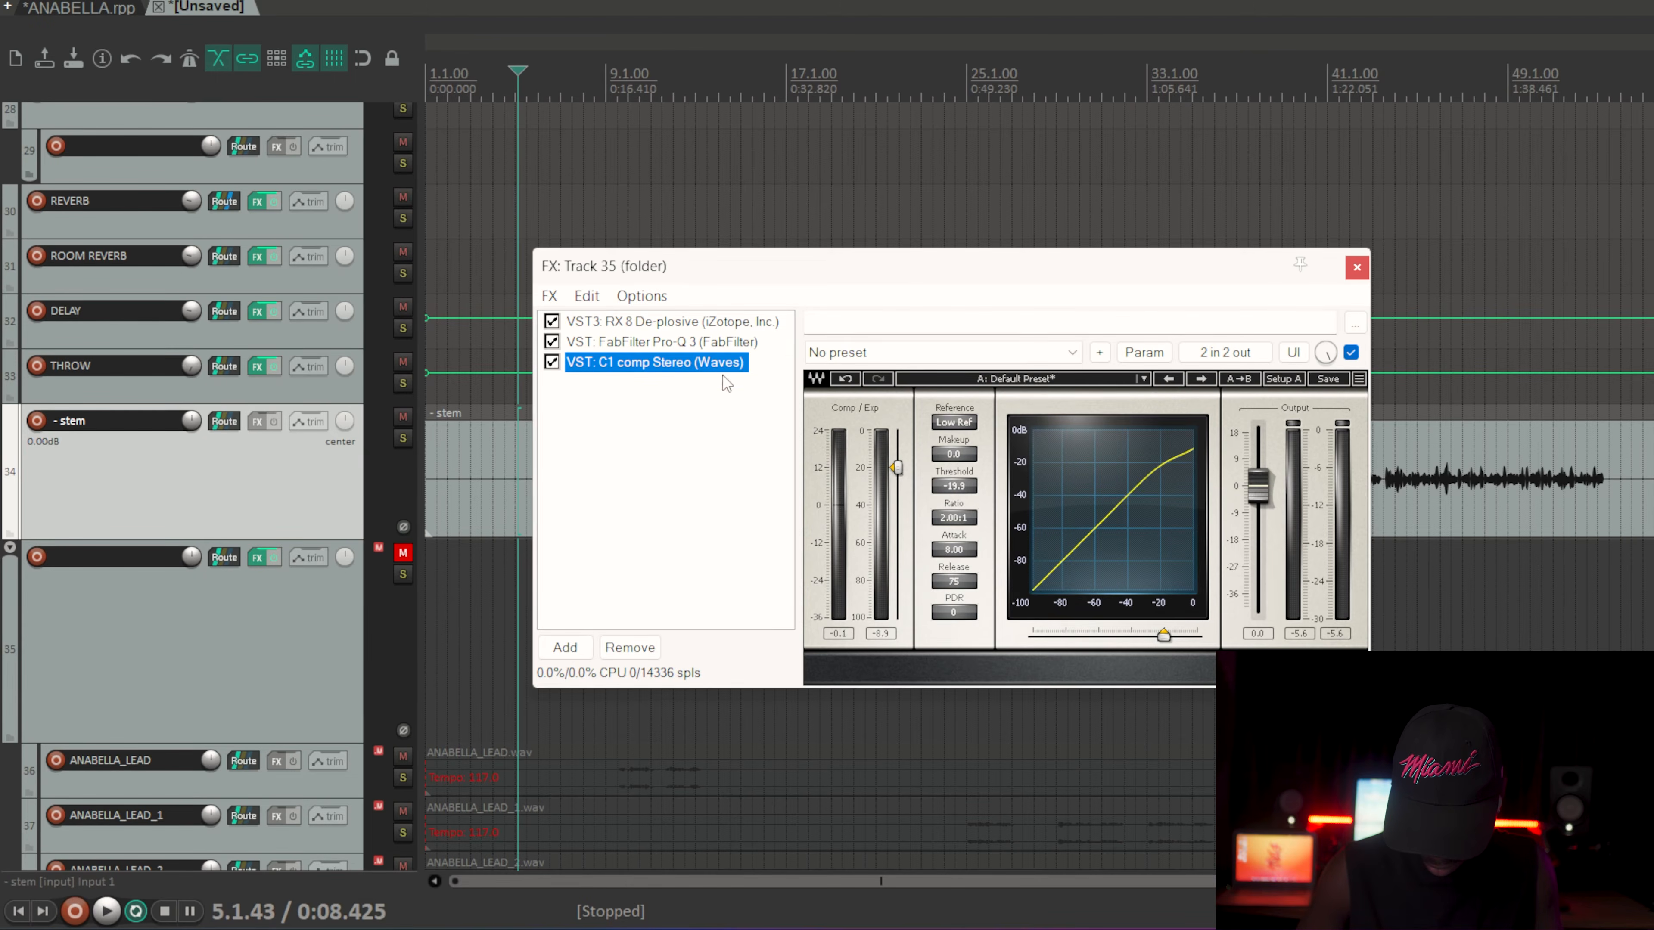
pyautogui.click(1365, 262)
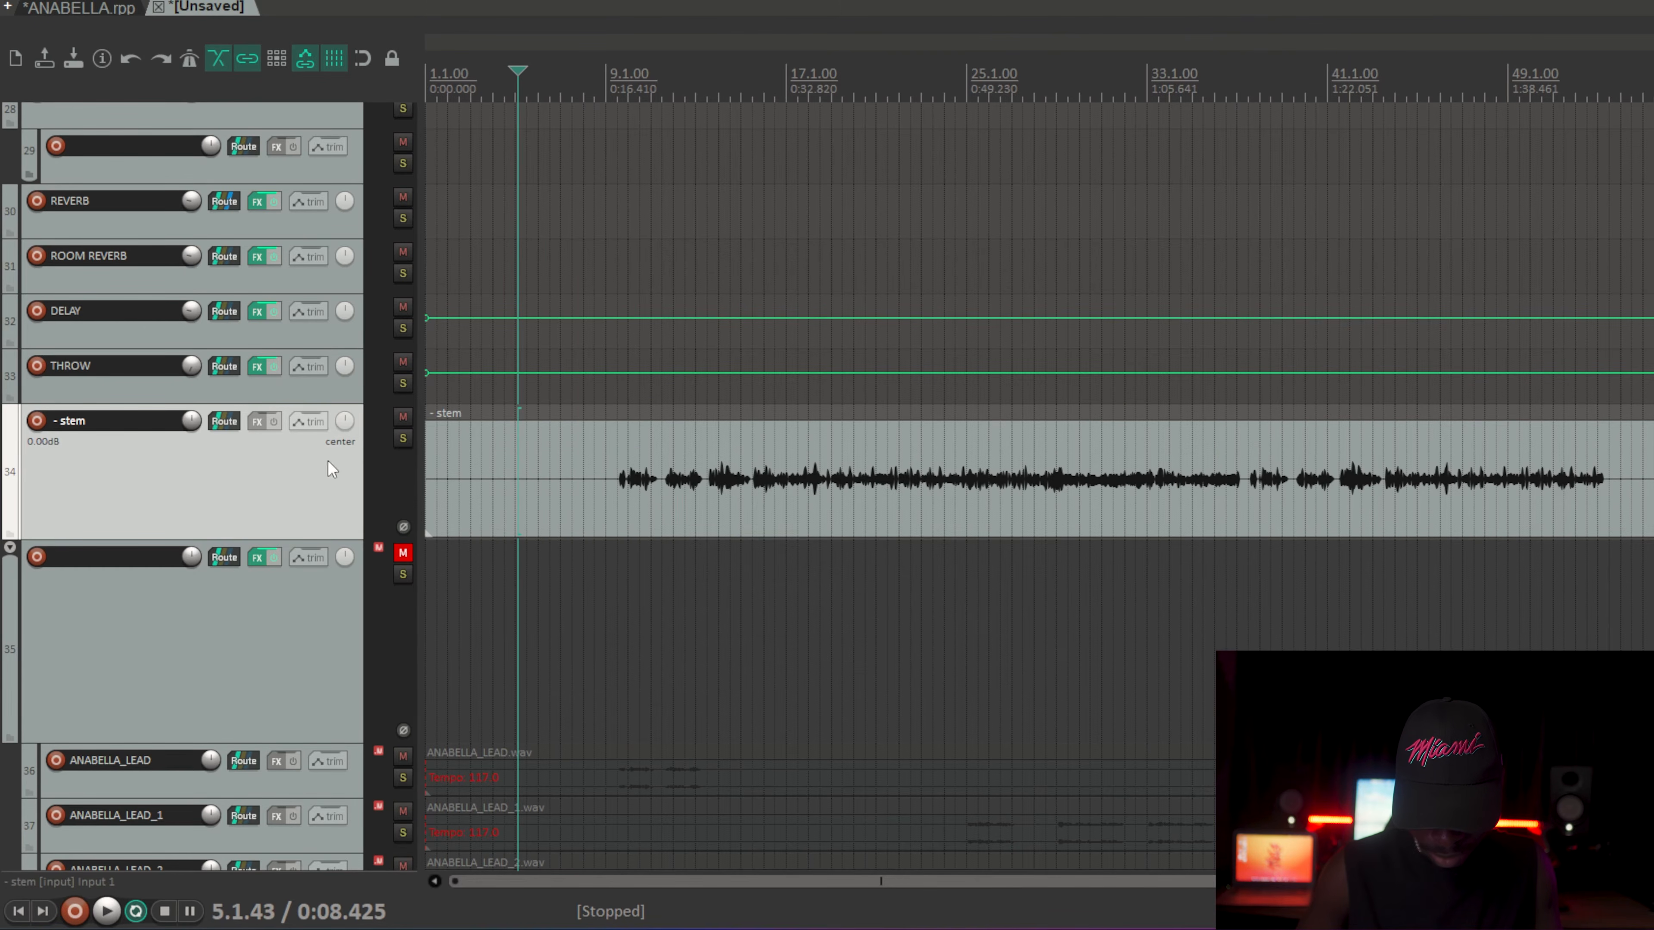
pyautogui.click(403, 438)
pyautogui.click(626, 495)
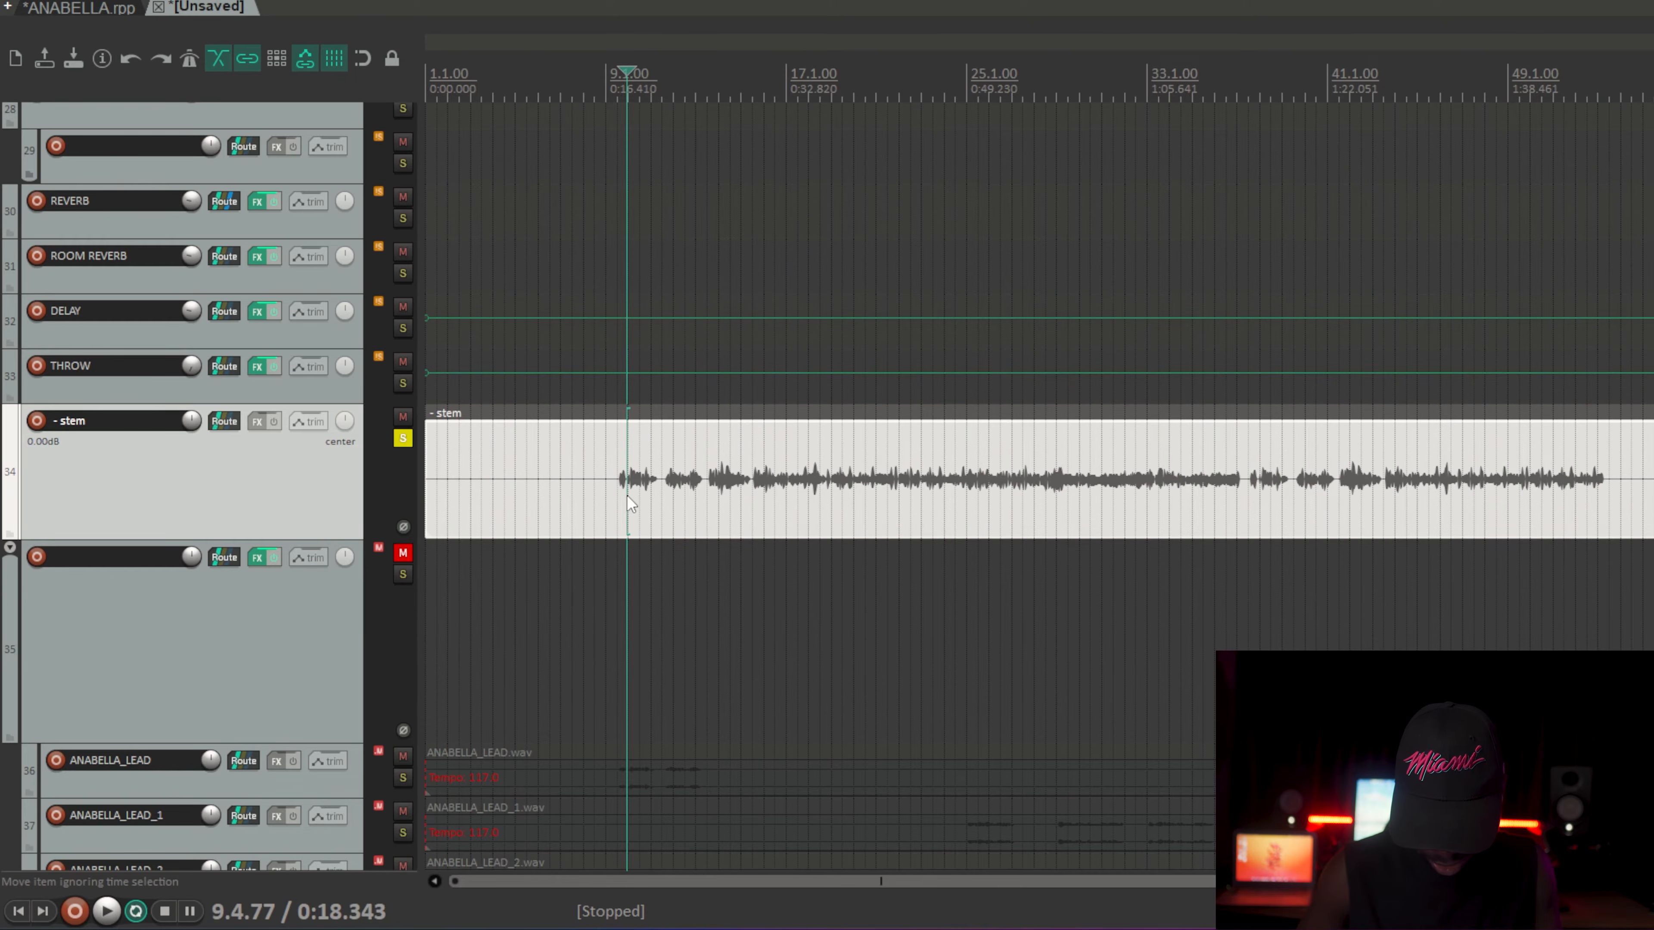
pyautogui.click(620, 496)
pyautogui.press('space')
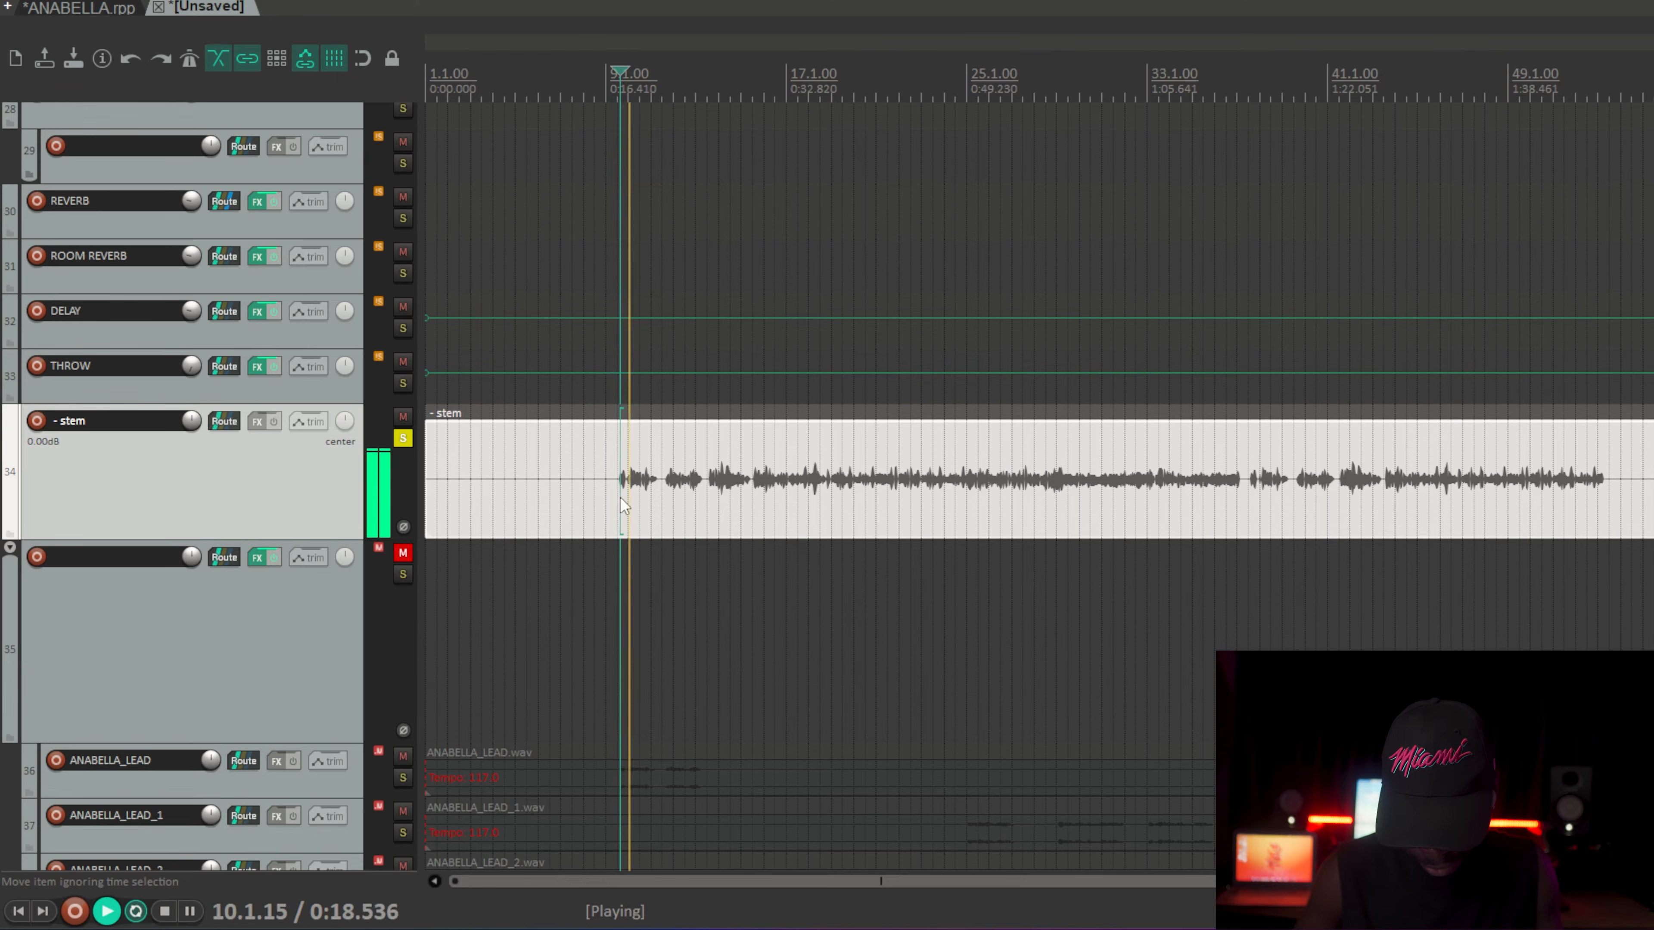
pyautogui.press('space')
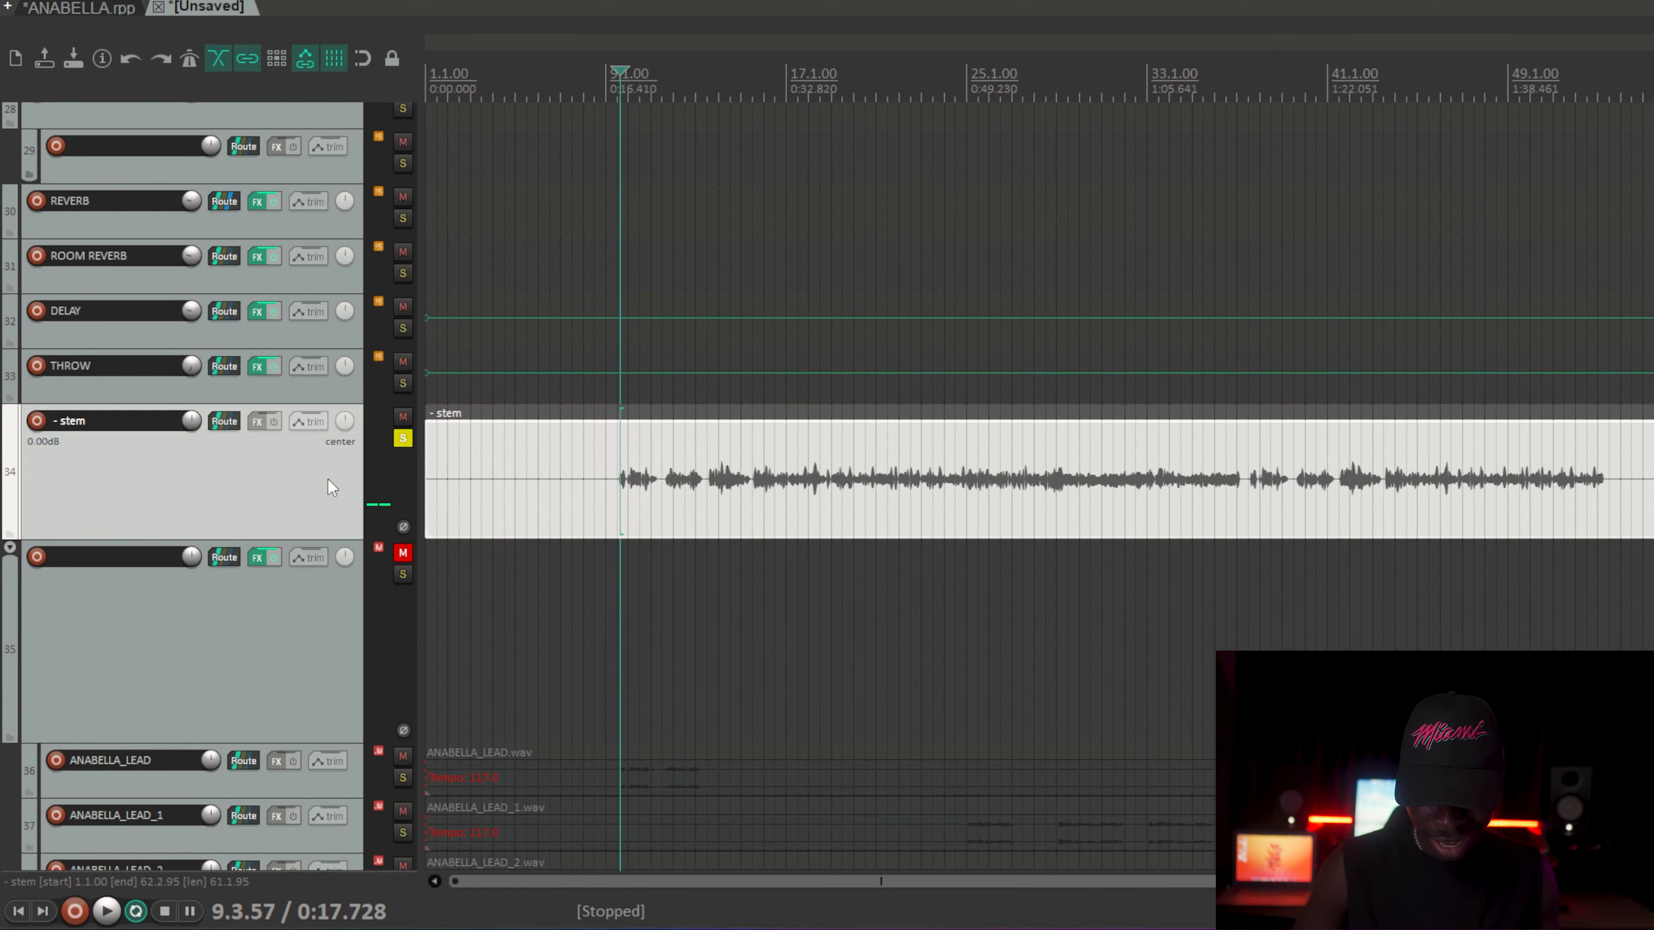
# Step: Insert a new track below THROW and nest the rendered stem inside it as a folder child
pyautogui.click(355, 390)
pyautogui.hotkey('ctrl', 't')
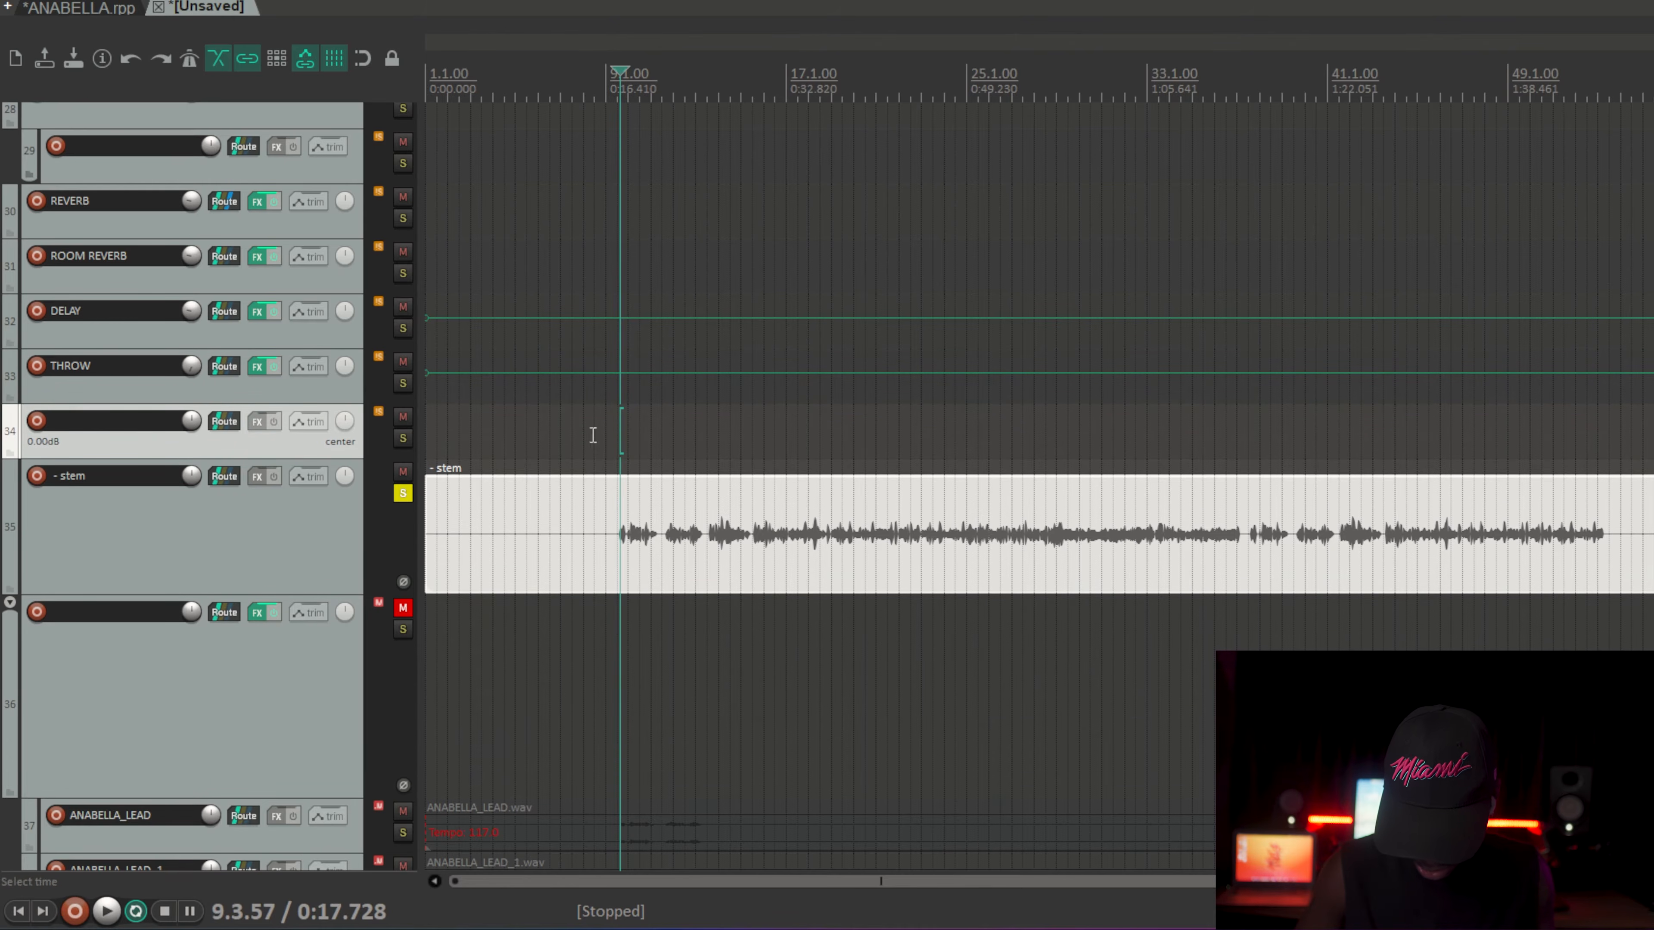
pyautogui.moveTo(352, 520); pyautogui.dragTo(371, 433)
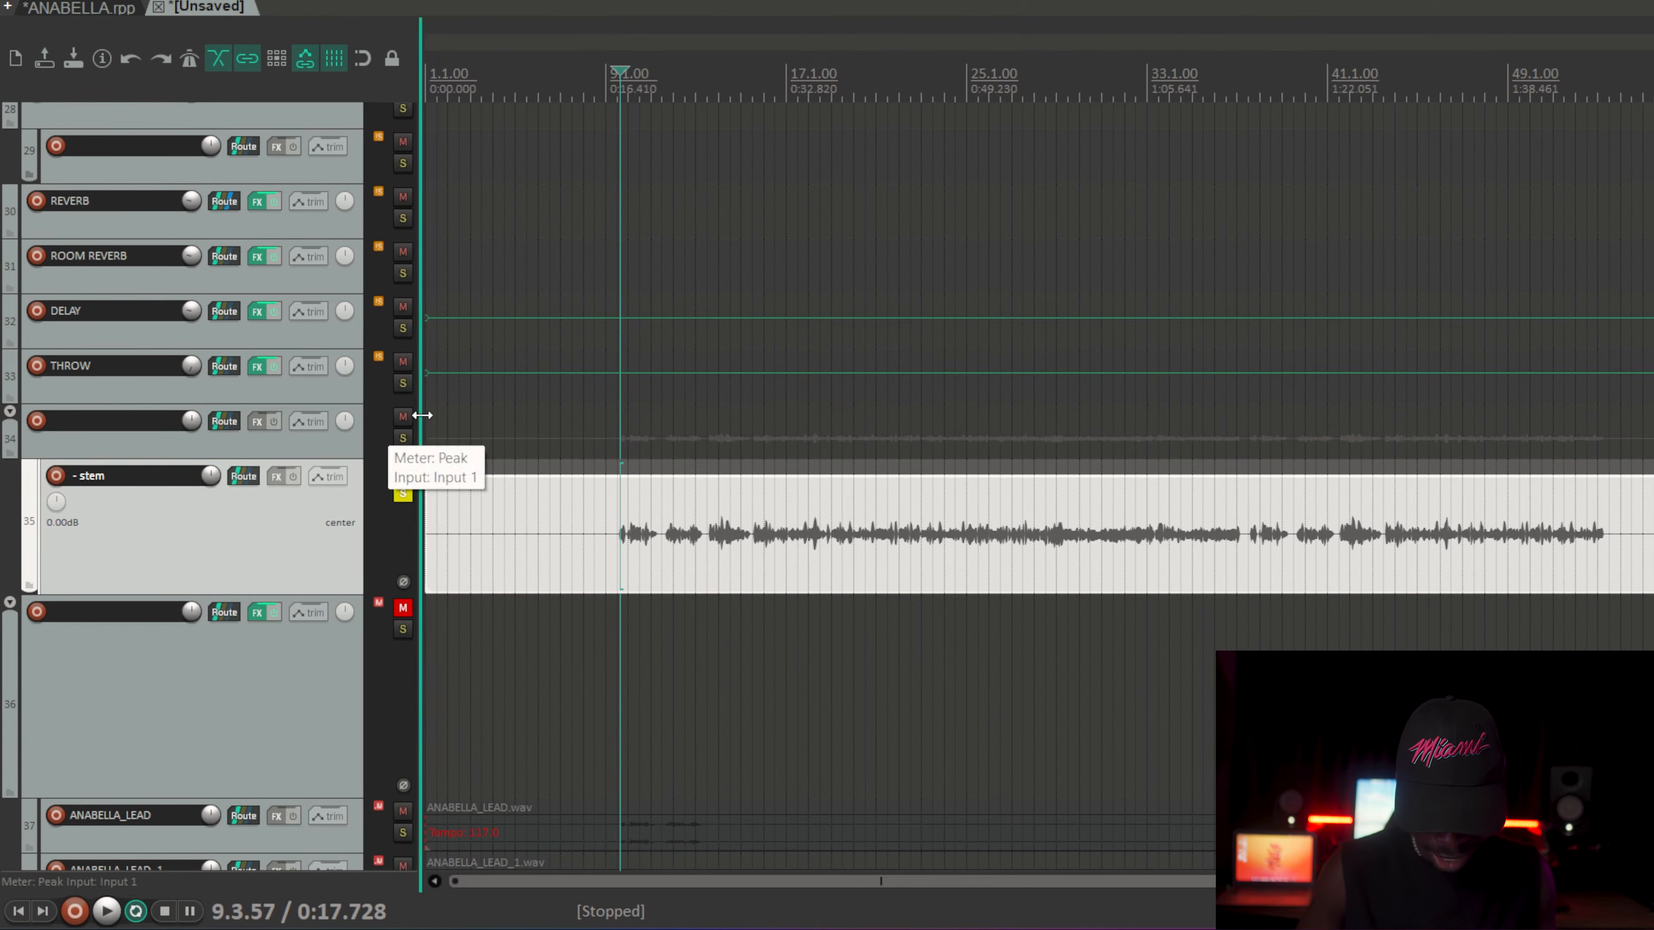
# Step: Solo the stem's new parent track instead of the stem, and increase the parent track's height
pyautogui.keyDown('ctrl'); pyautogui.click(410, 441); pyautogui.keyUp('ctrl')
pyautogui.click(409, 440)
pyautogui.click(356, 456)
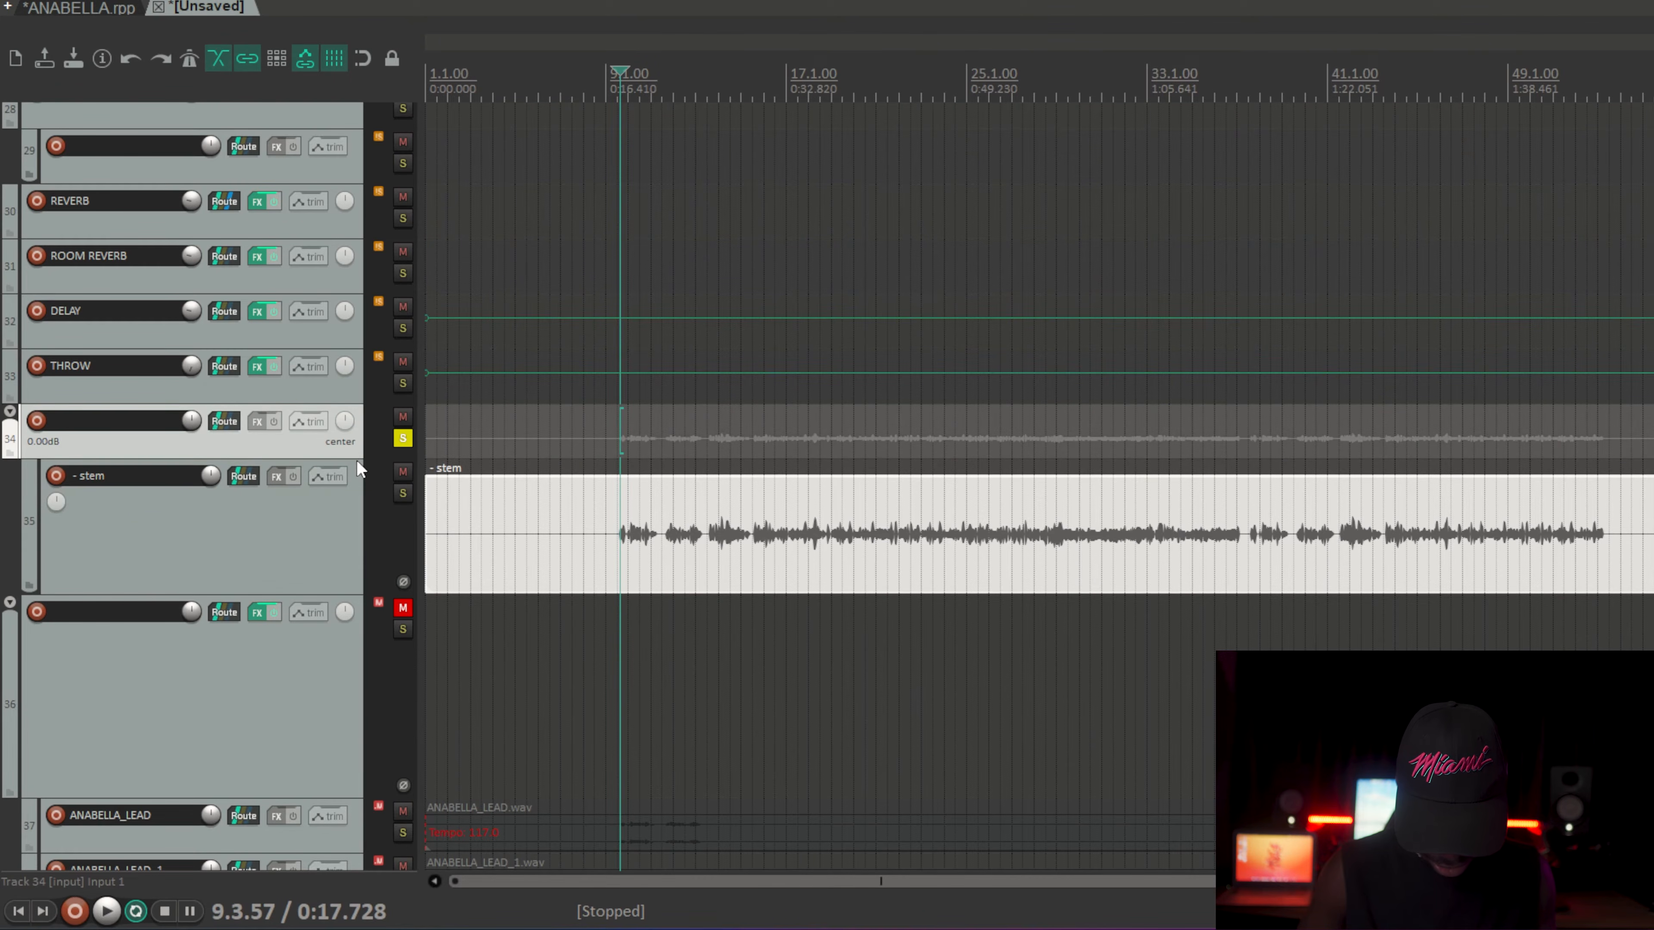
pyautogui.moveTo(358, 458); pyautogui.dragTo(357, 582)
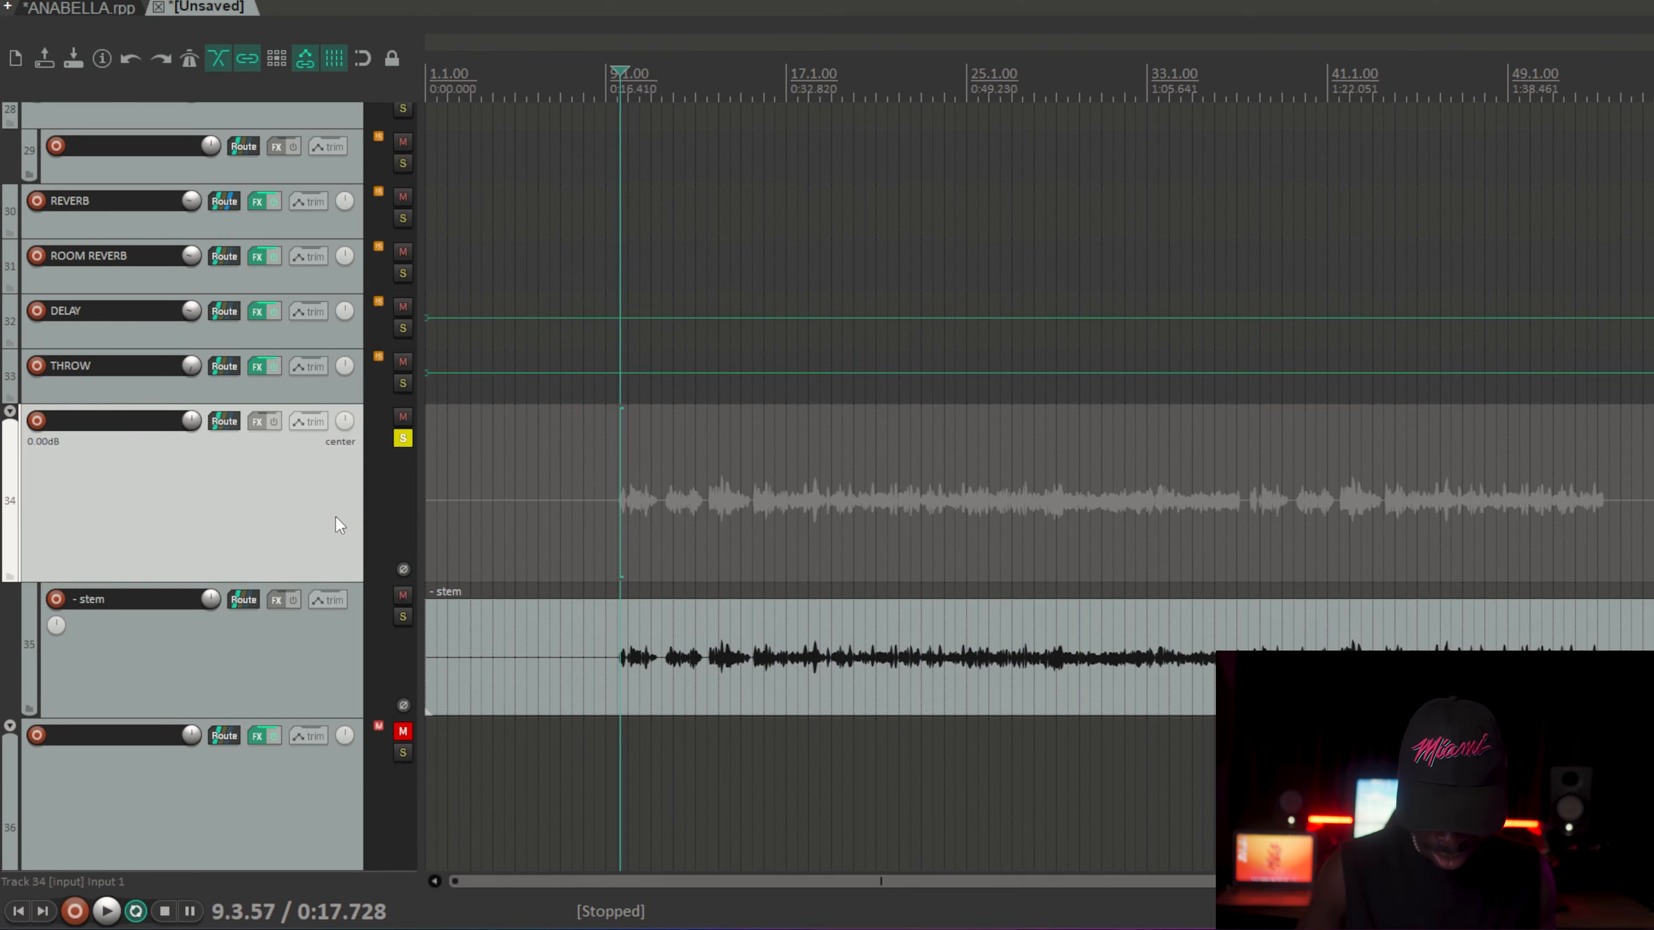
# Step: Show the pre-FX volume envelope on the stem's parent track
pyautogui.rightClick(335, 516)
pyautogui.moveTo(472, 859)
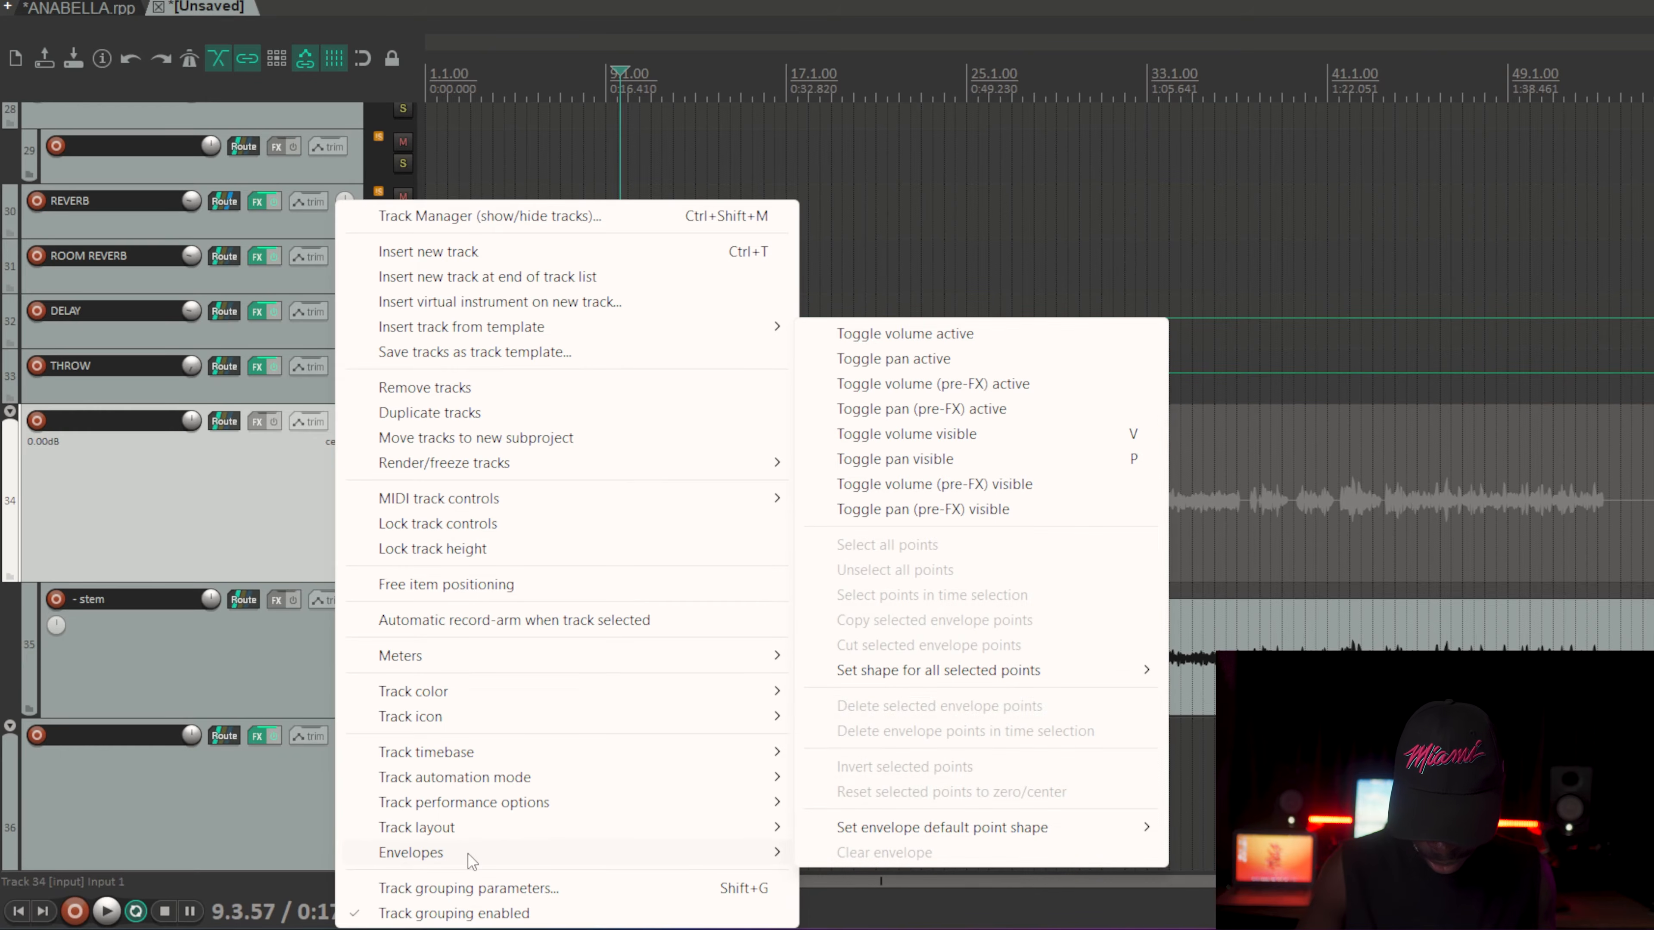
pyautogui.click(918, 486)
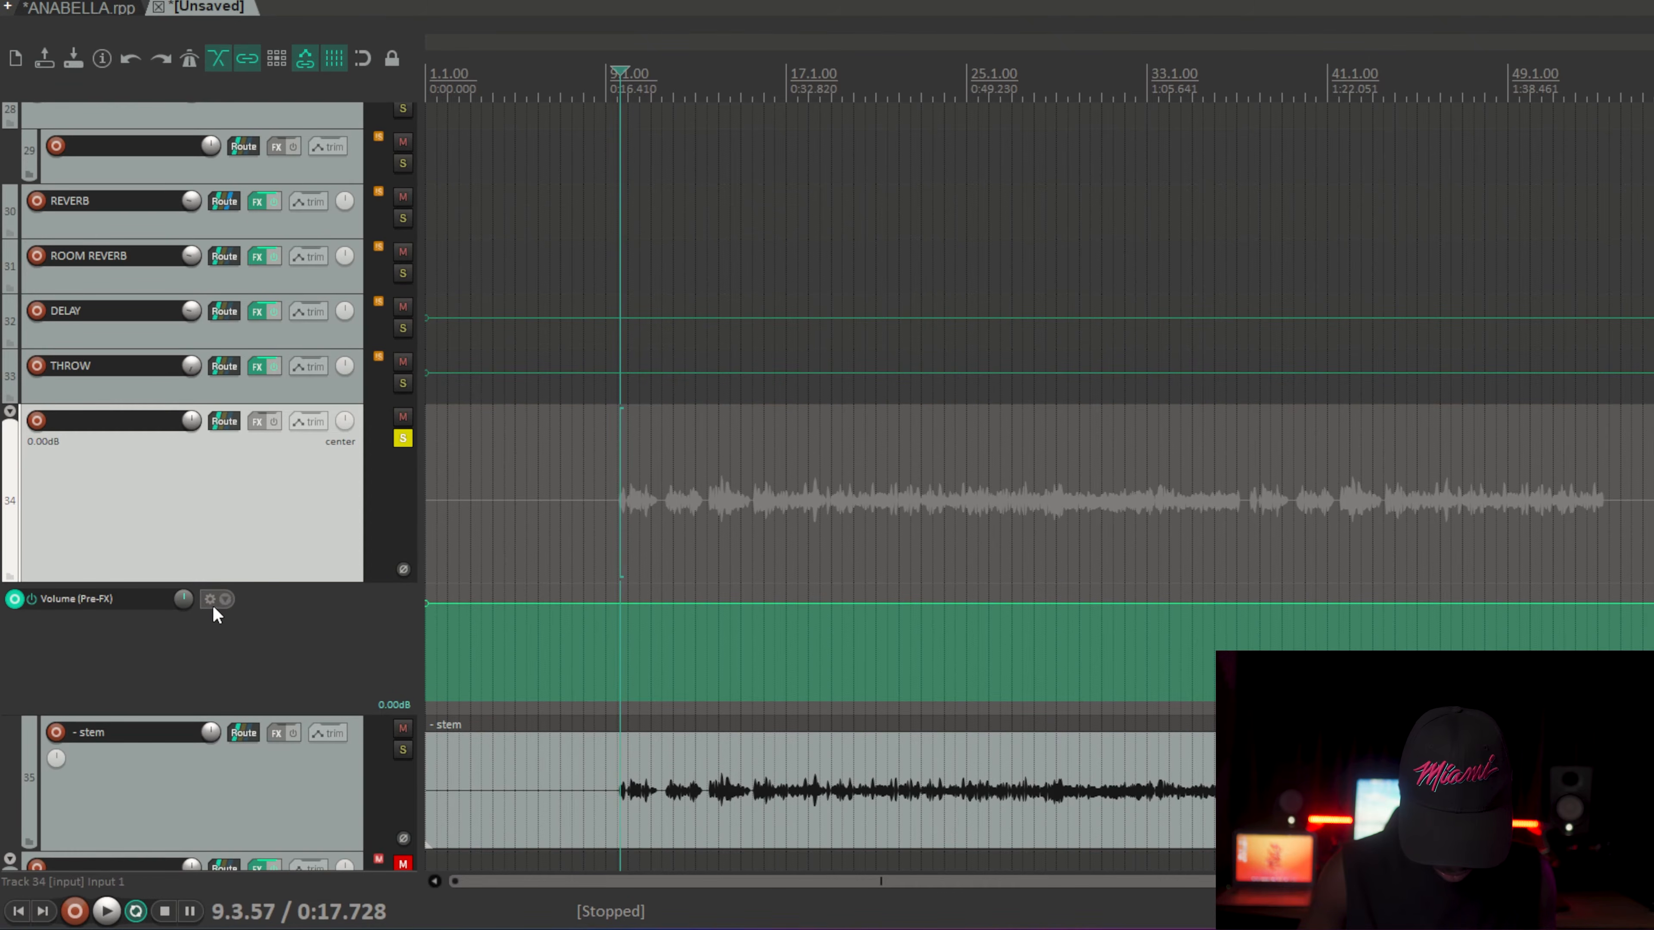
# Step: Display the pre-FX volume envelope over the parent track's own waveform lane and increase that track's height
pyautogui.click(226, 598)
pyautogui.click(264, 648)
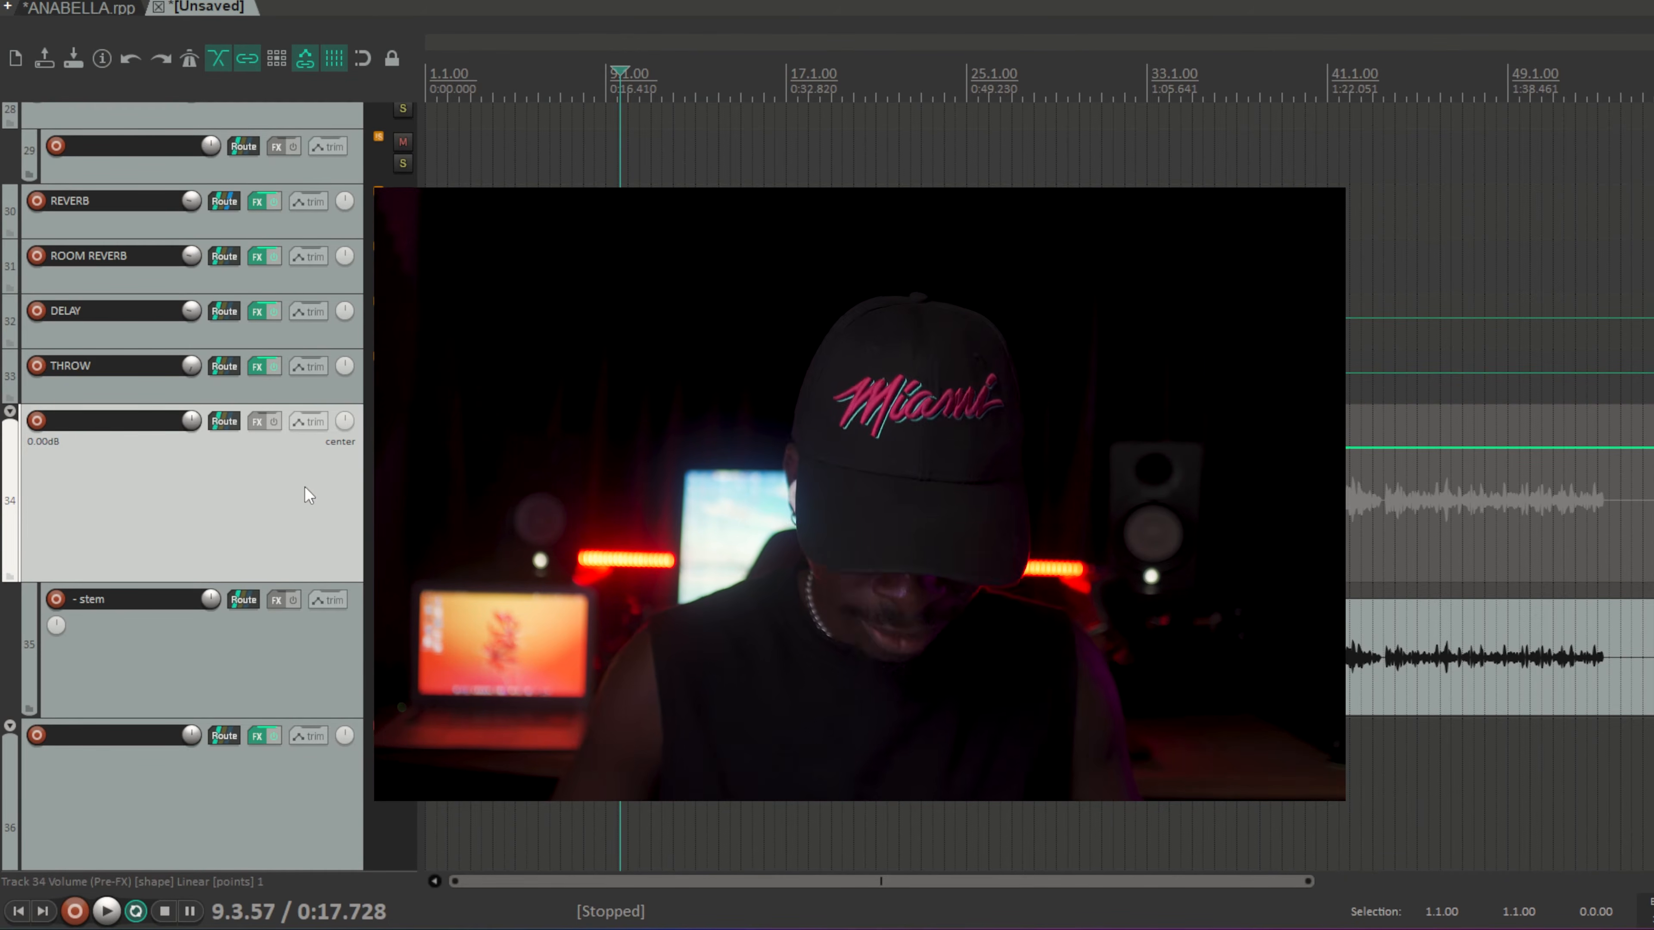
pyautogui.scroll(-5, 338, 505)
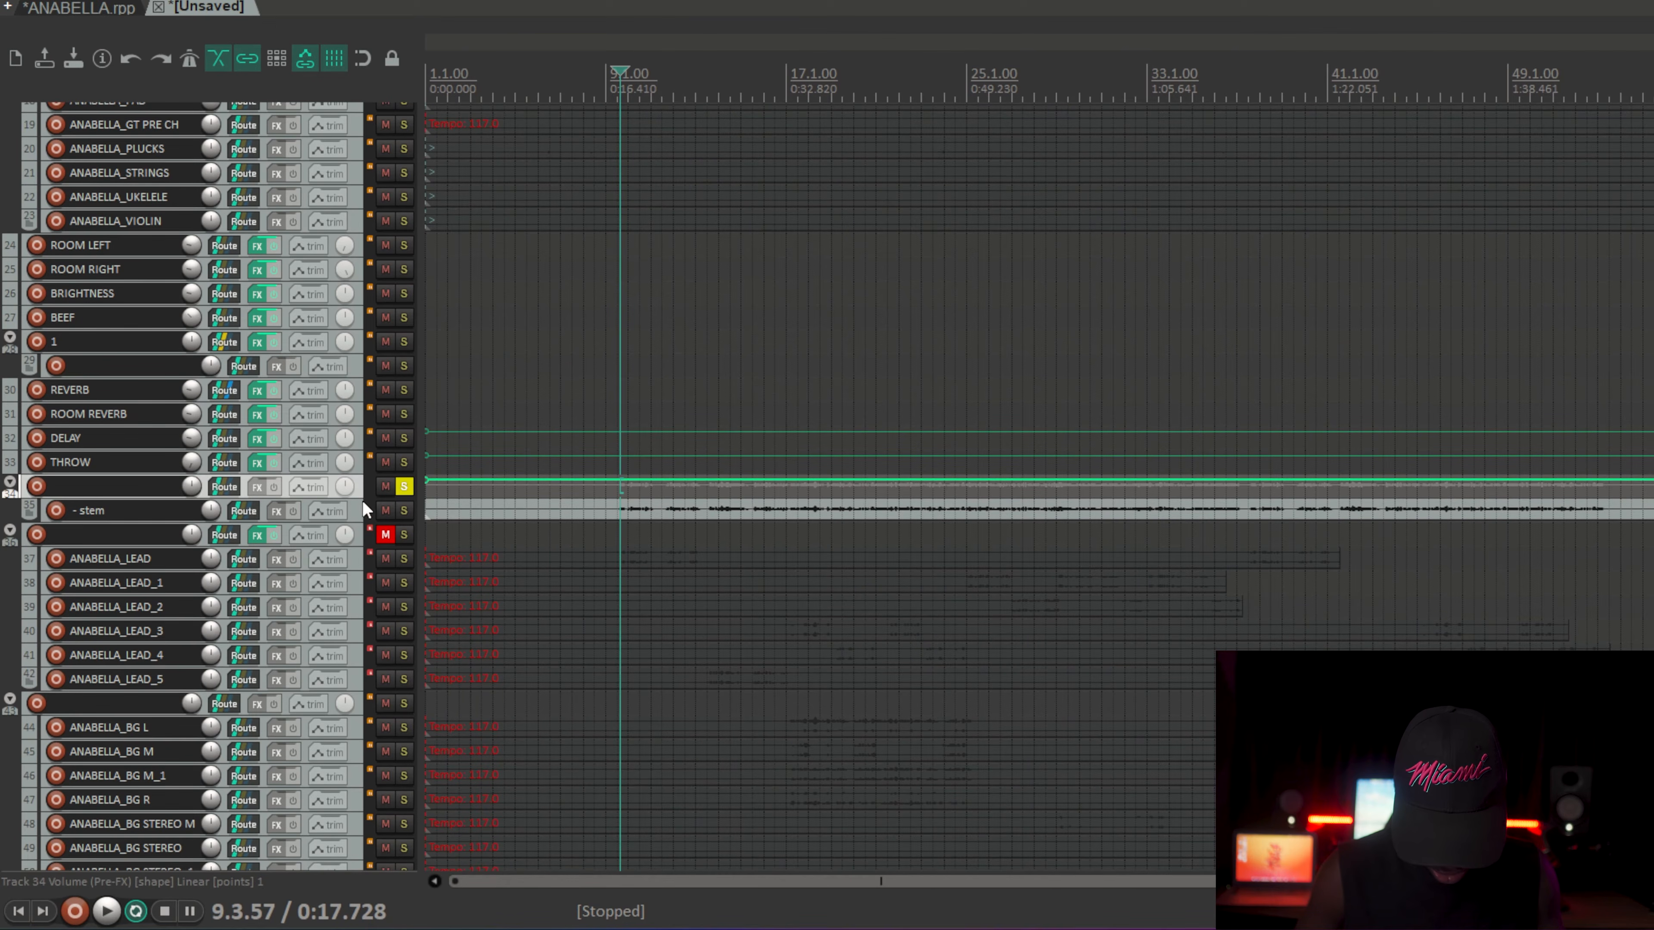
pyautogui.click(363, 502)
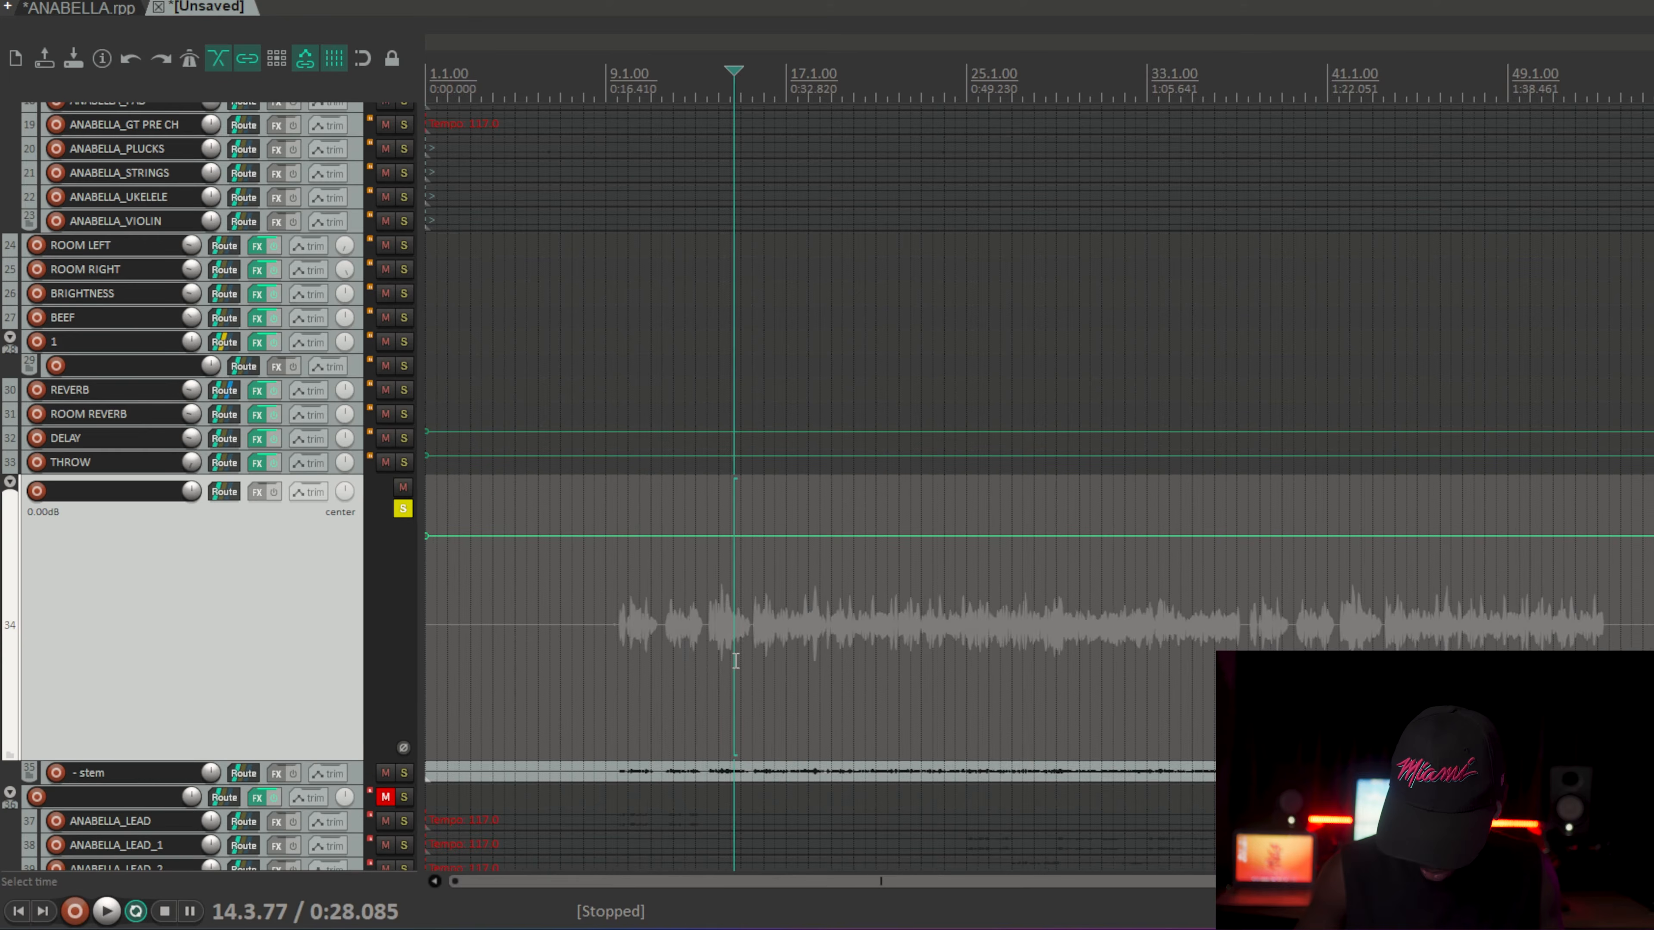
# Step: Add pre-FX volume envelope points around the loud phrase starting at 14.1.37 and slightly lower the segment between them
pyautogui.scroll(5, 736, 661)
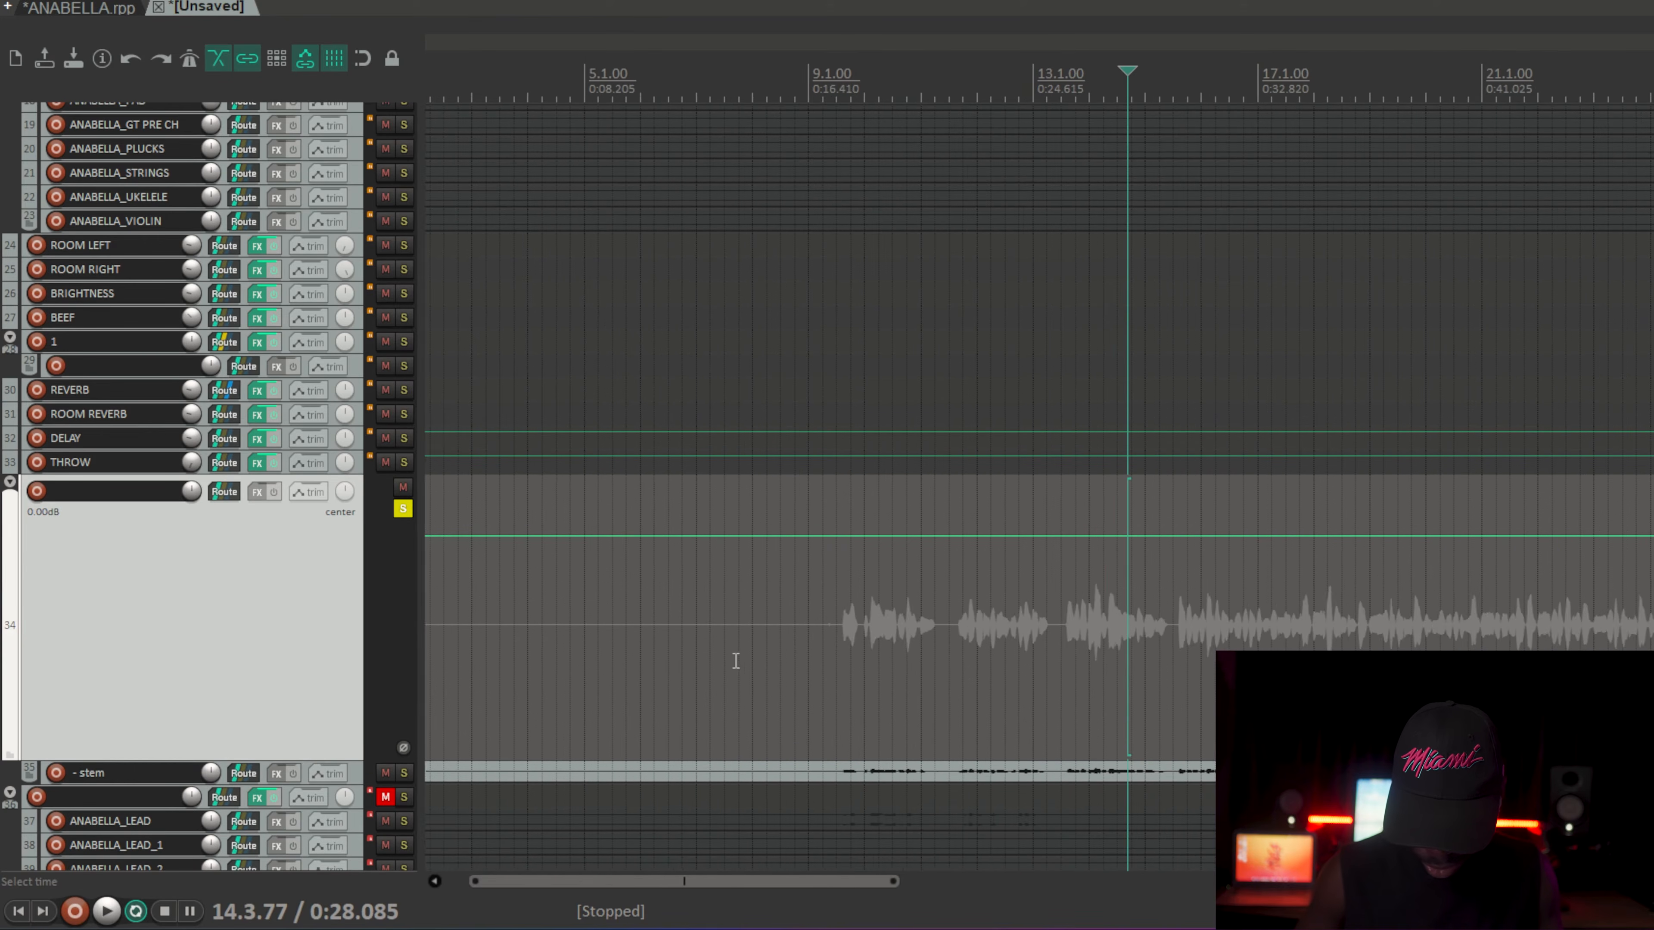
pyautogui.scroll(6, 735, 661)
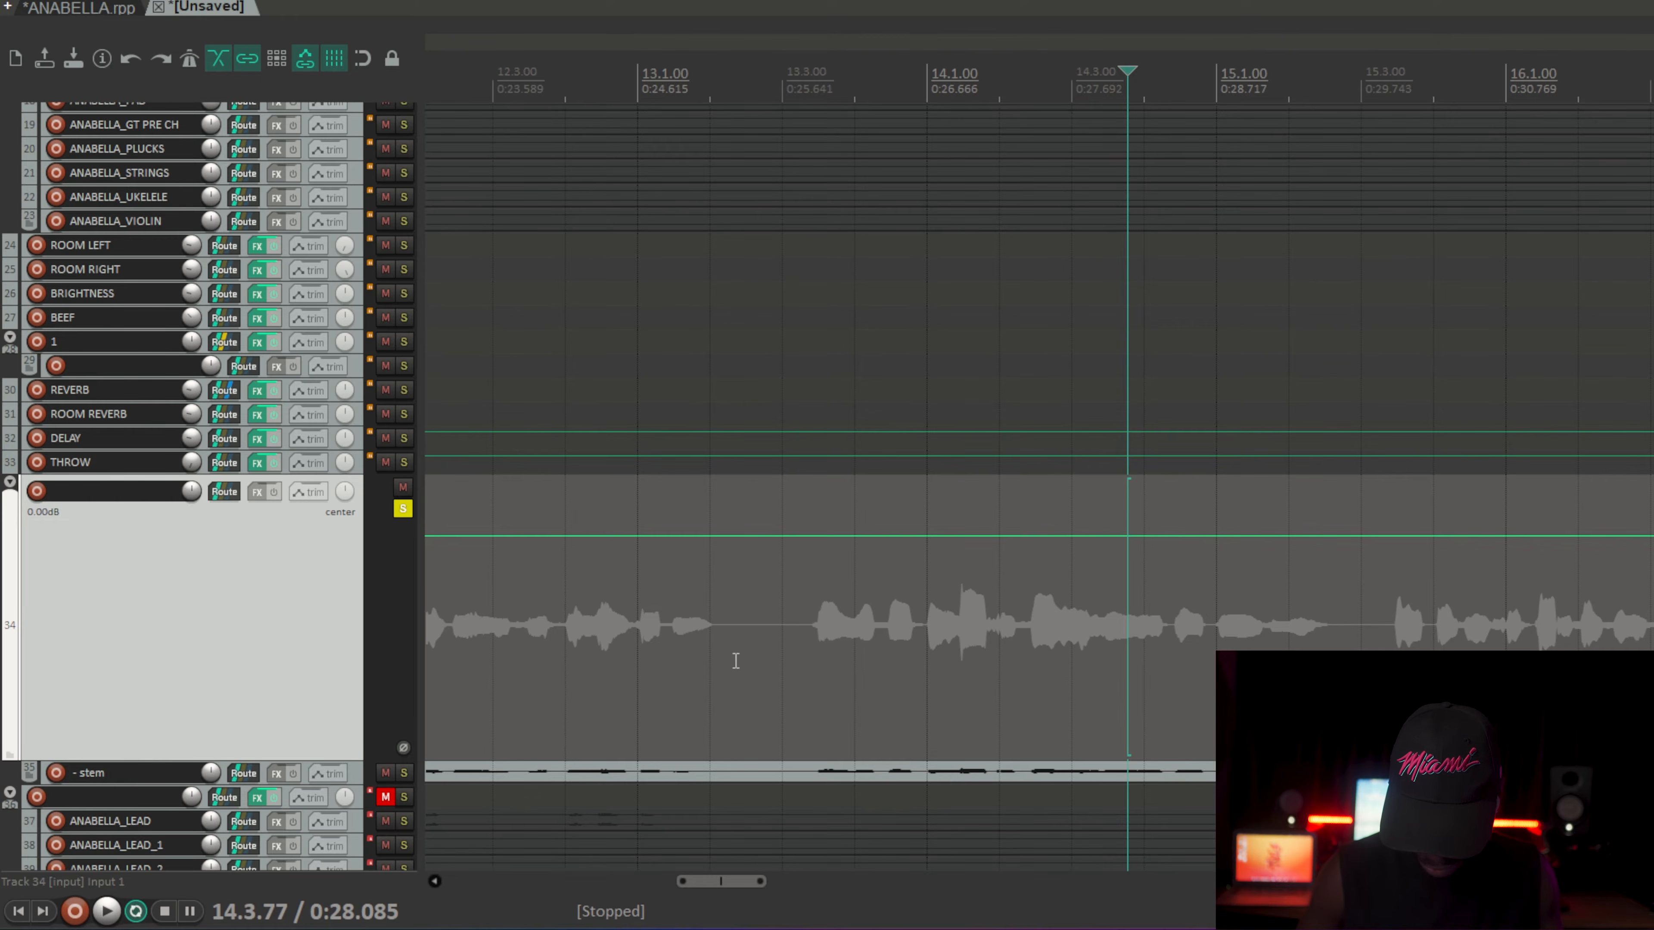
pyautogui.click(955, 645)
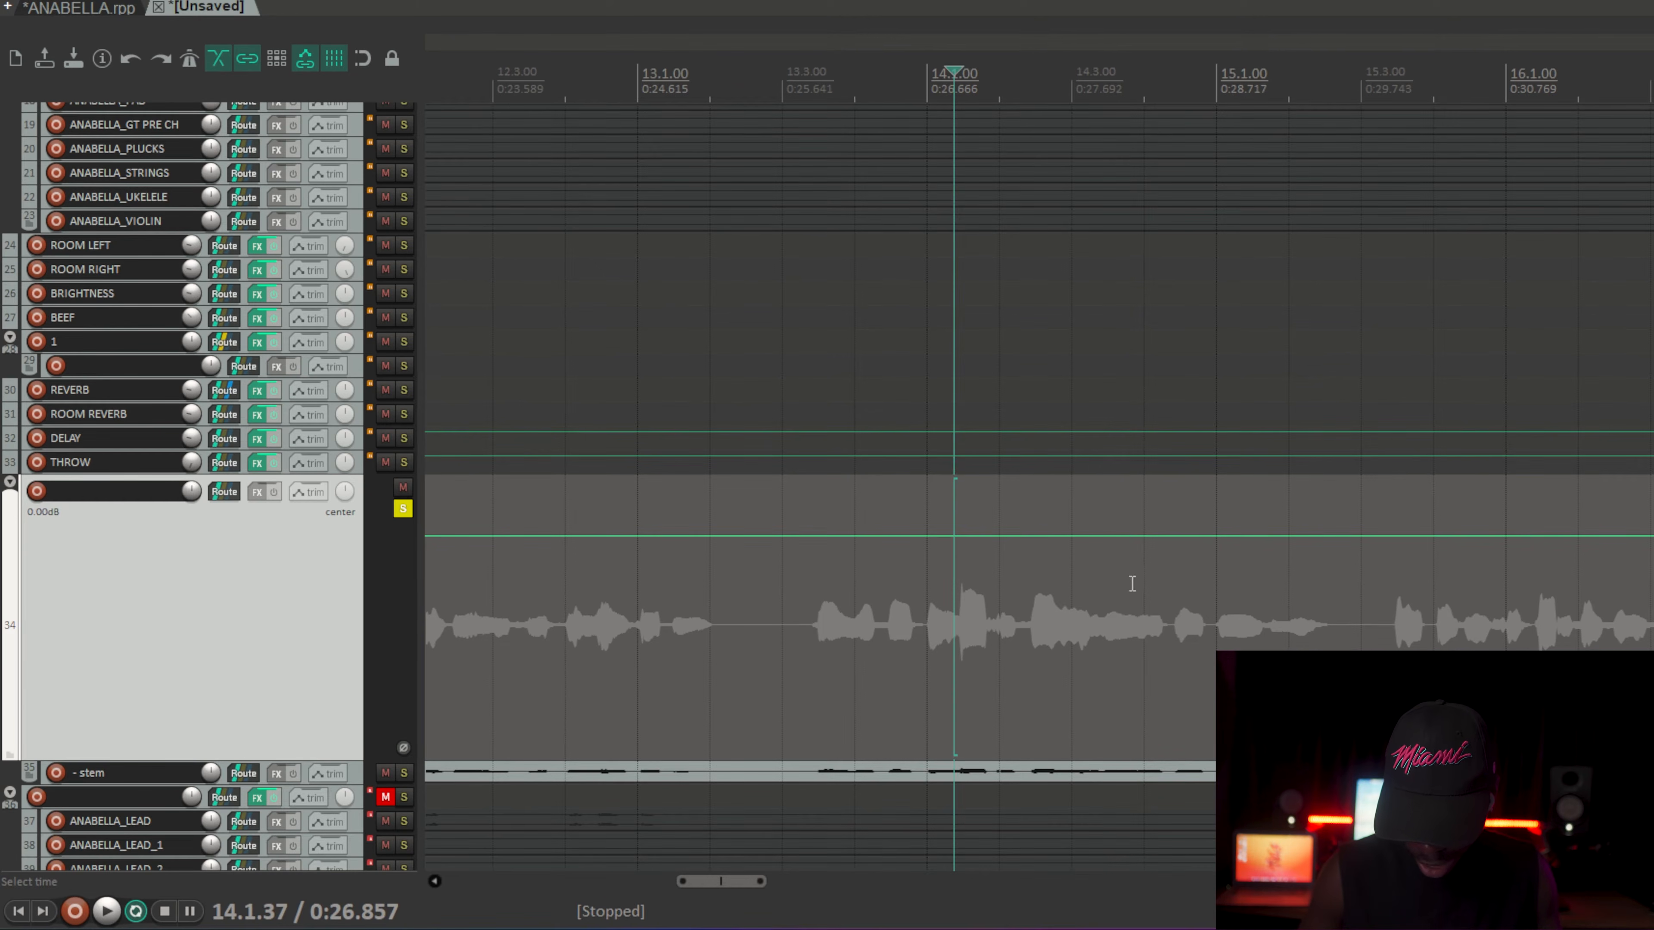
pyautogui.scroll(4, 977, 554)
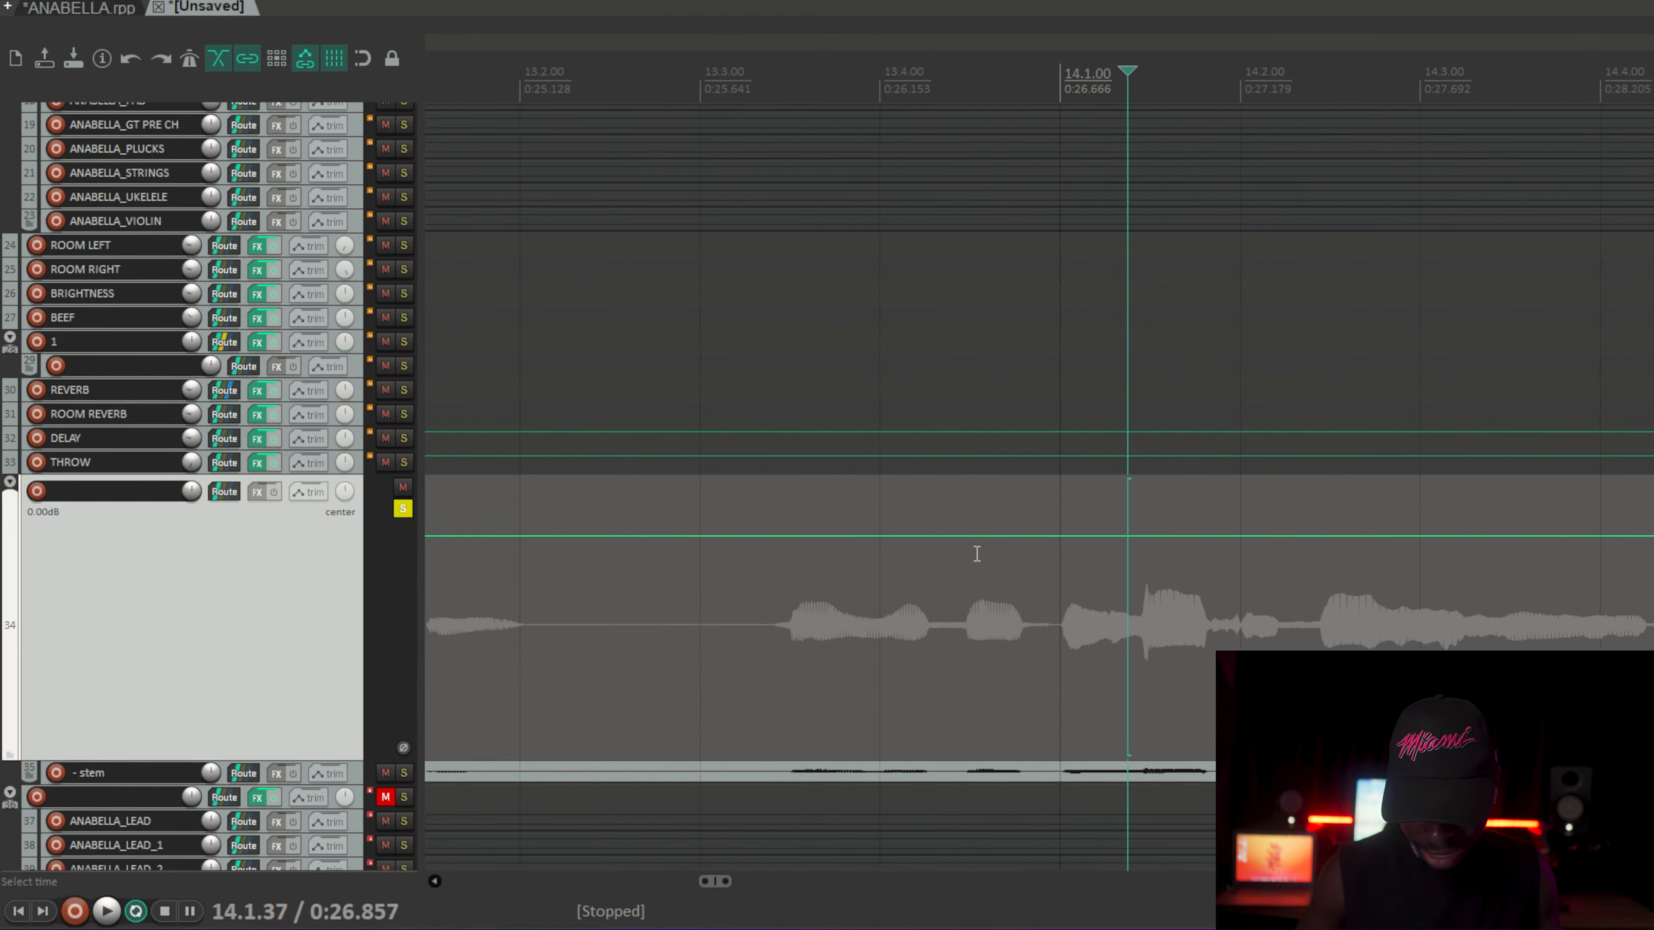
pyautogui.click(1134, 536)
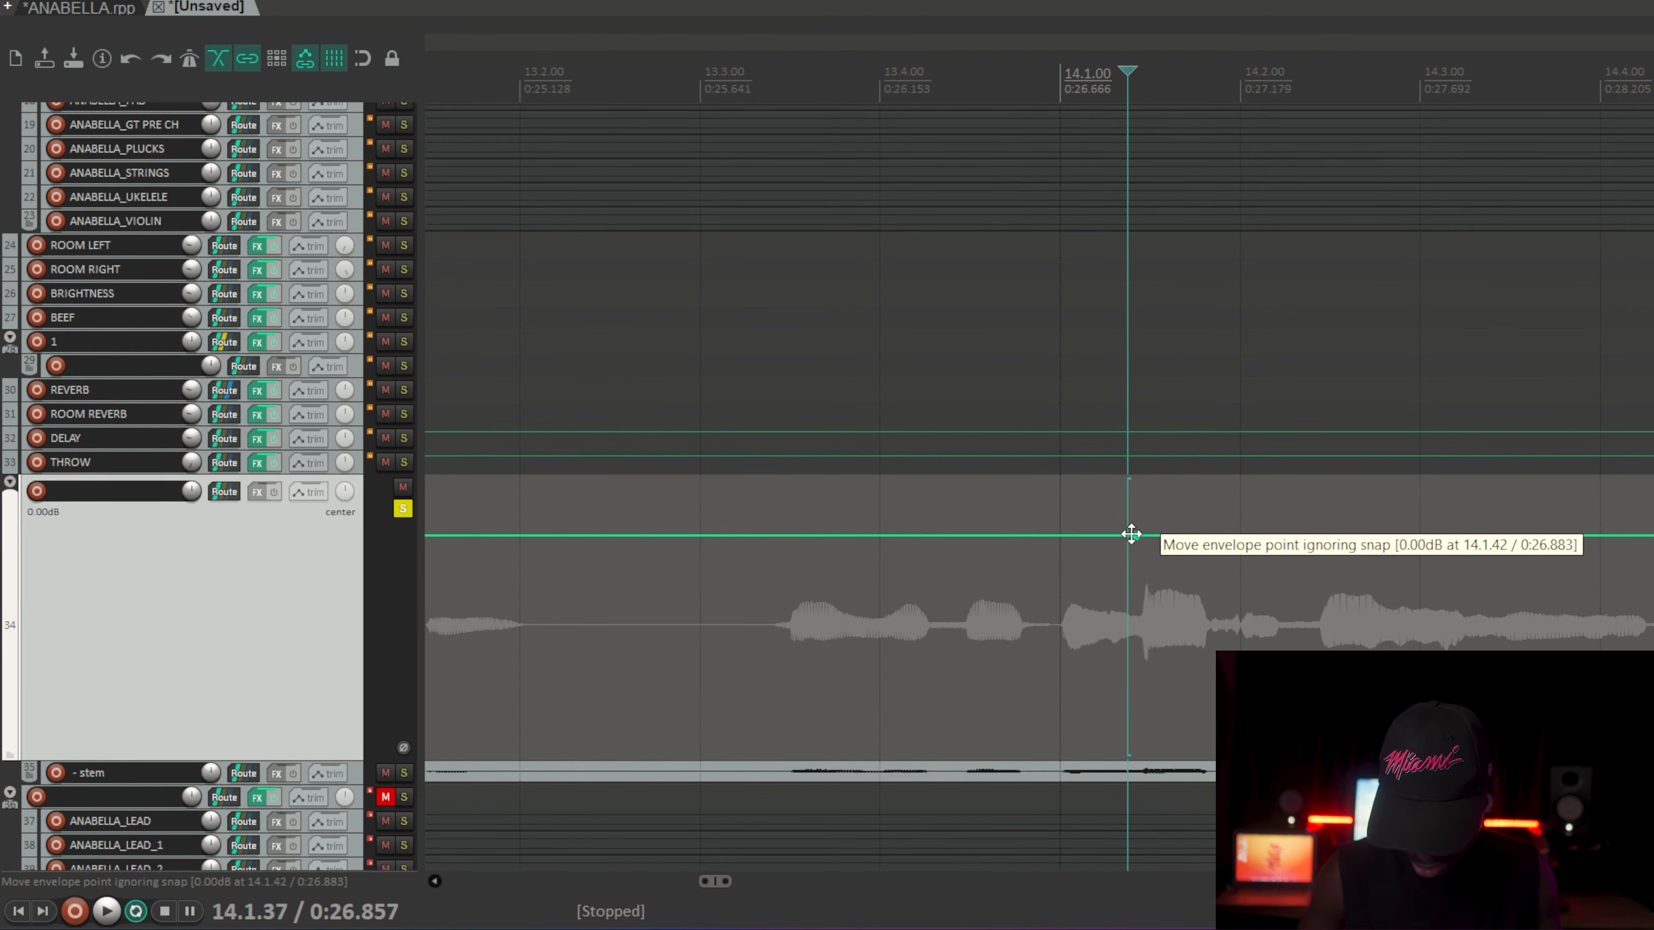
pyautogui.scroll(-6, 1400, 540)
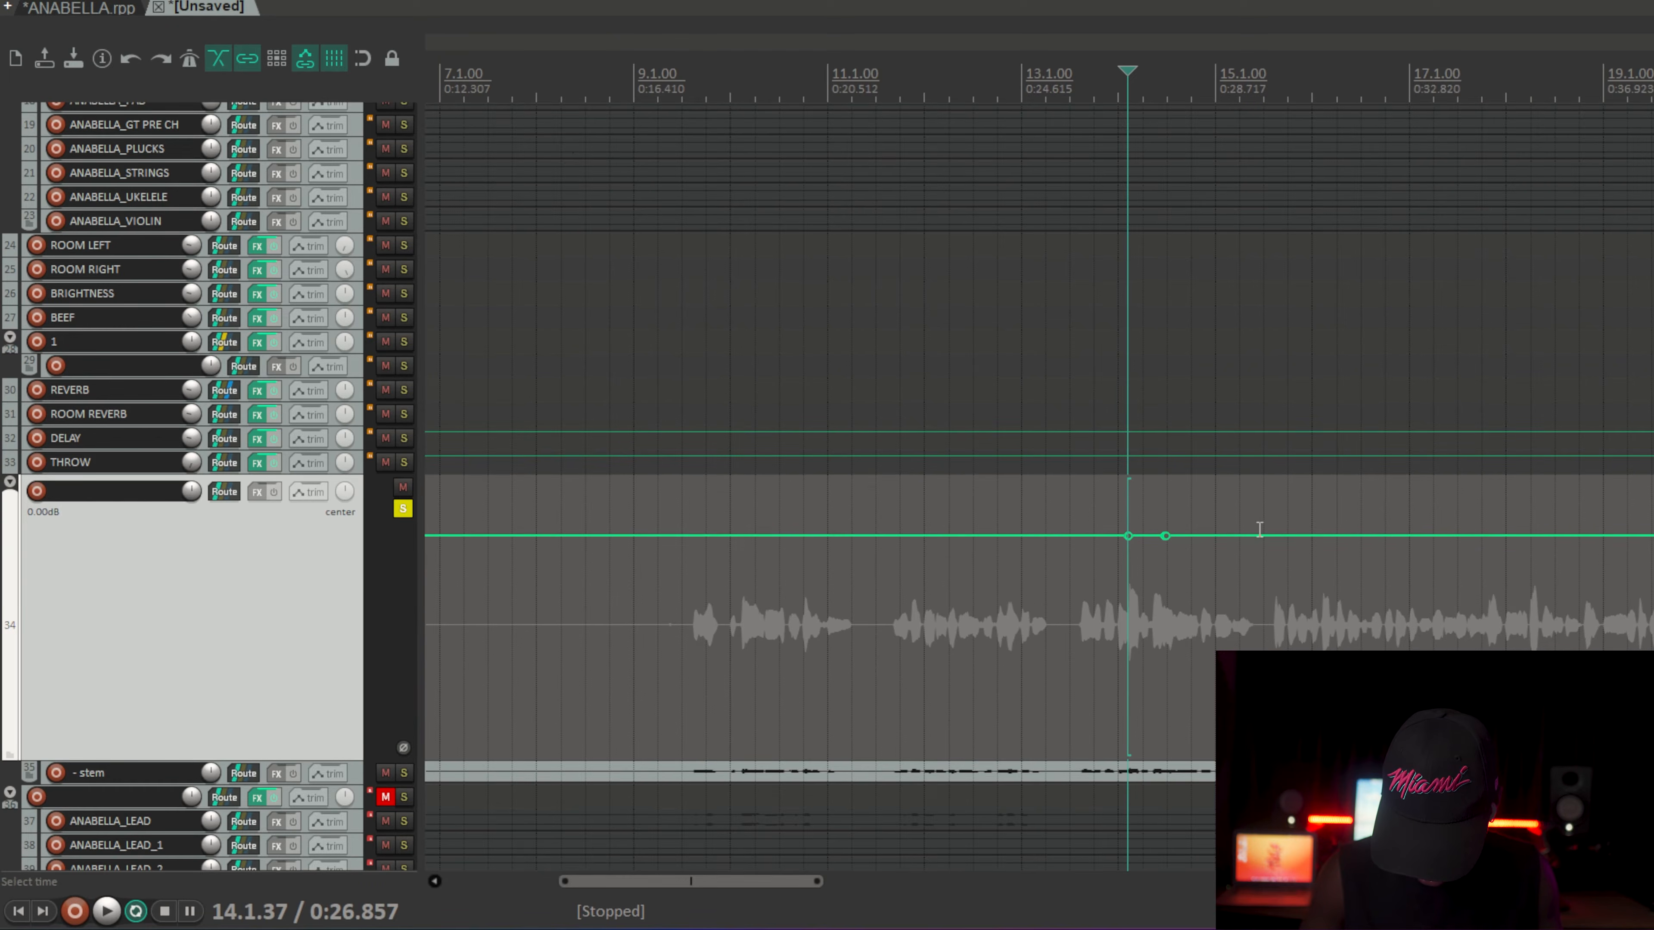
pyautogui.moveTo(1151, 538); pyautogui.dragTo(1154, 543)
# Step: Add pre-FX volume envelope points around the quieter passage from about bar 29 to 32.3.03 and raise the segment between them
pyautogui.scroll(-3, 1148, 561)
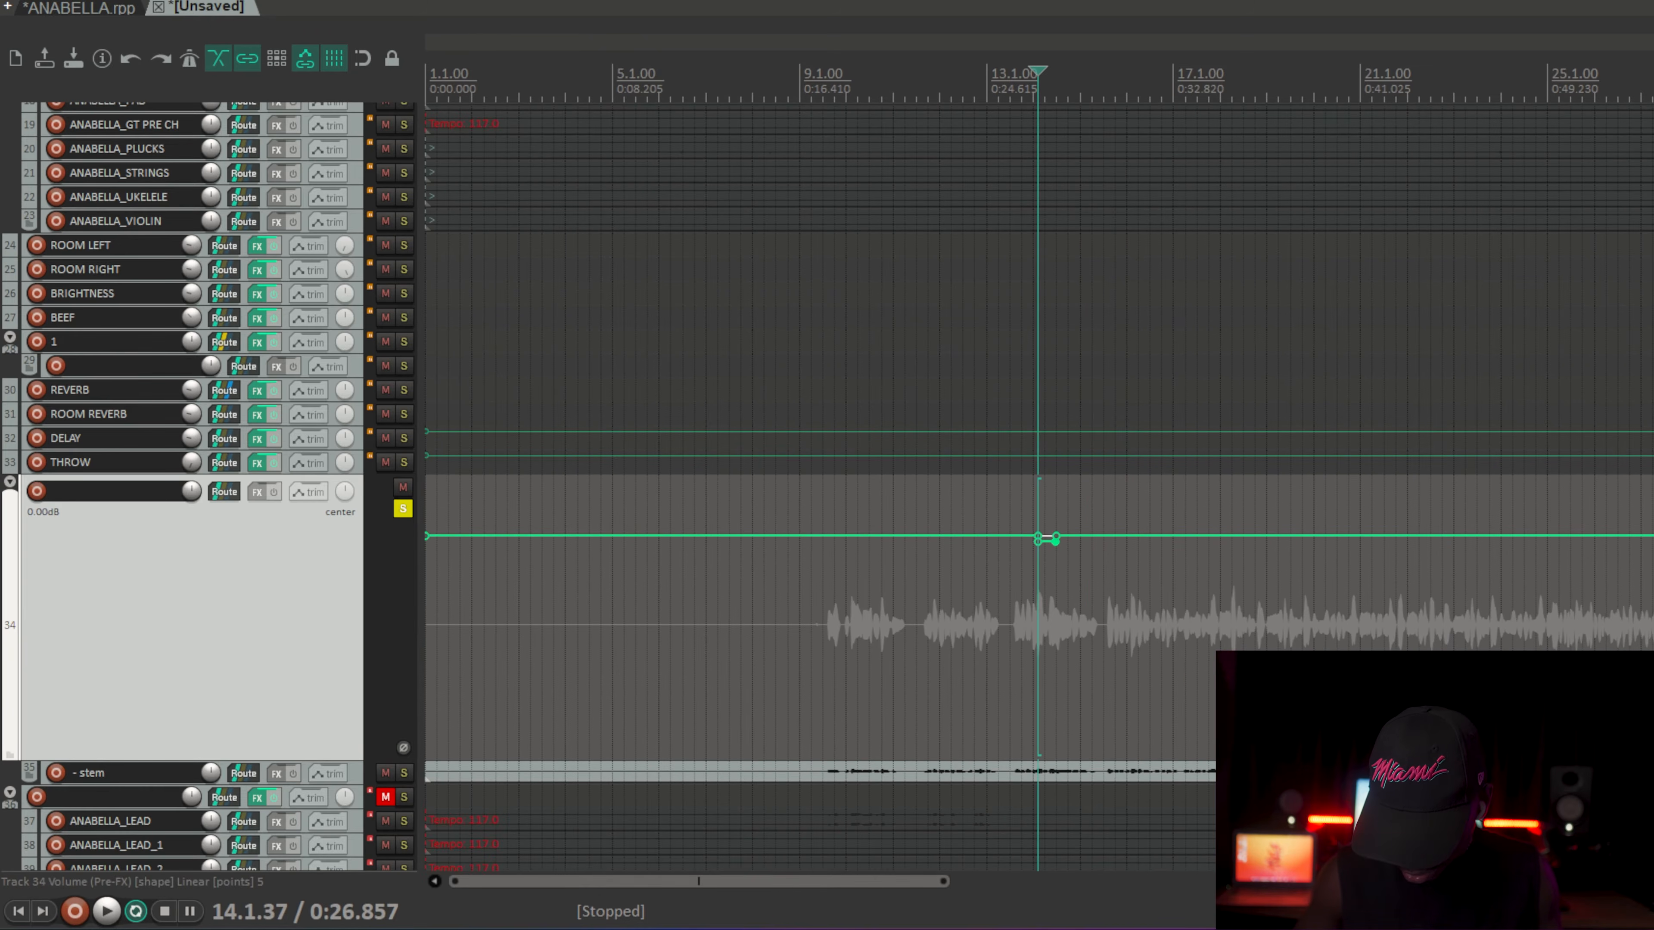
pyautogui.click(1593, 567)
pyautogui.scroll(-3, 1593, 567)
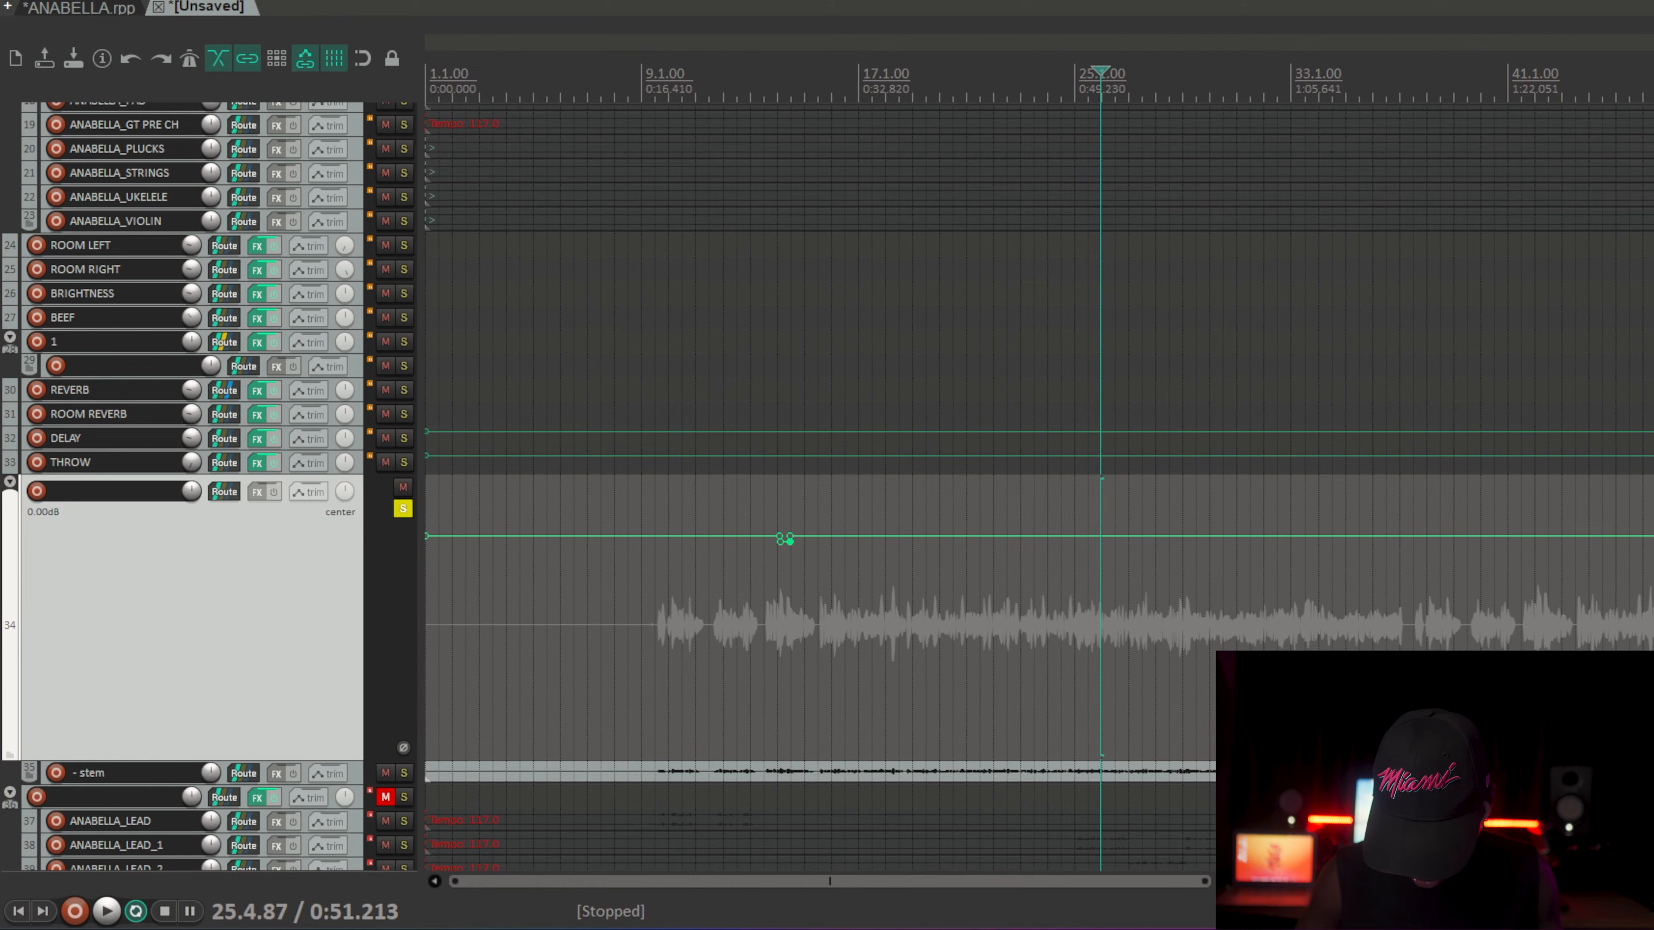
pyautogui.click(1218, 566)
pyautogui.scroll(5, 1217, 567)
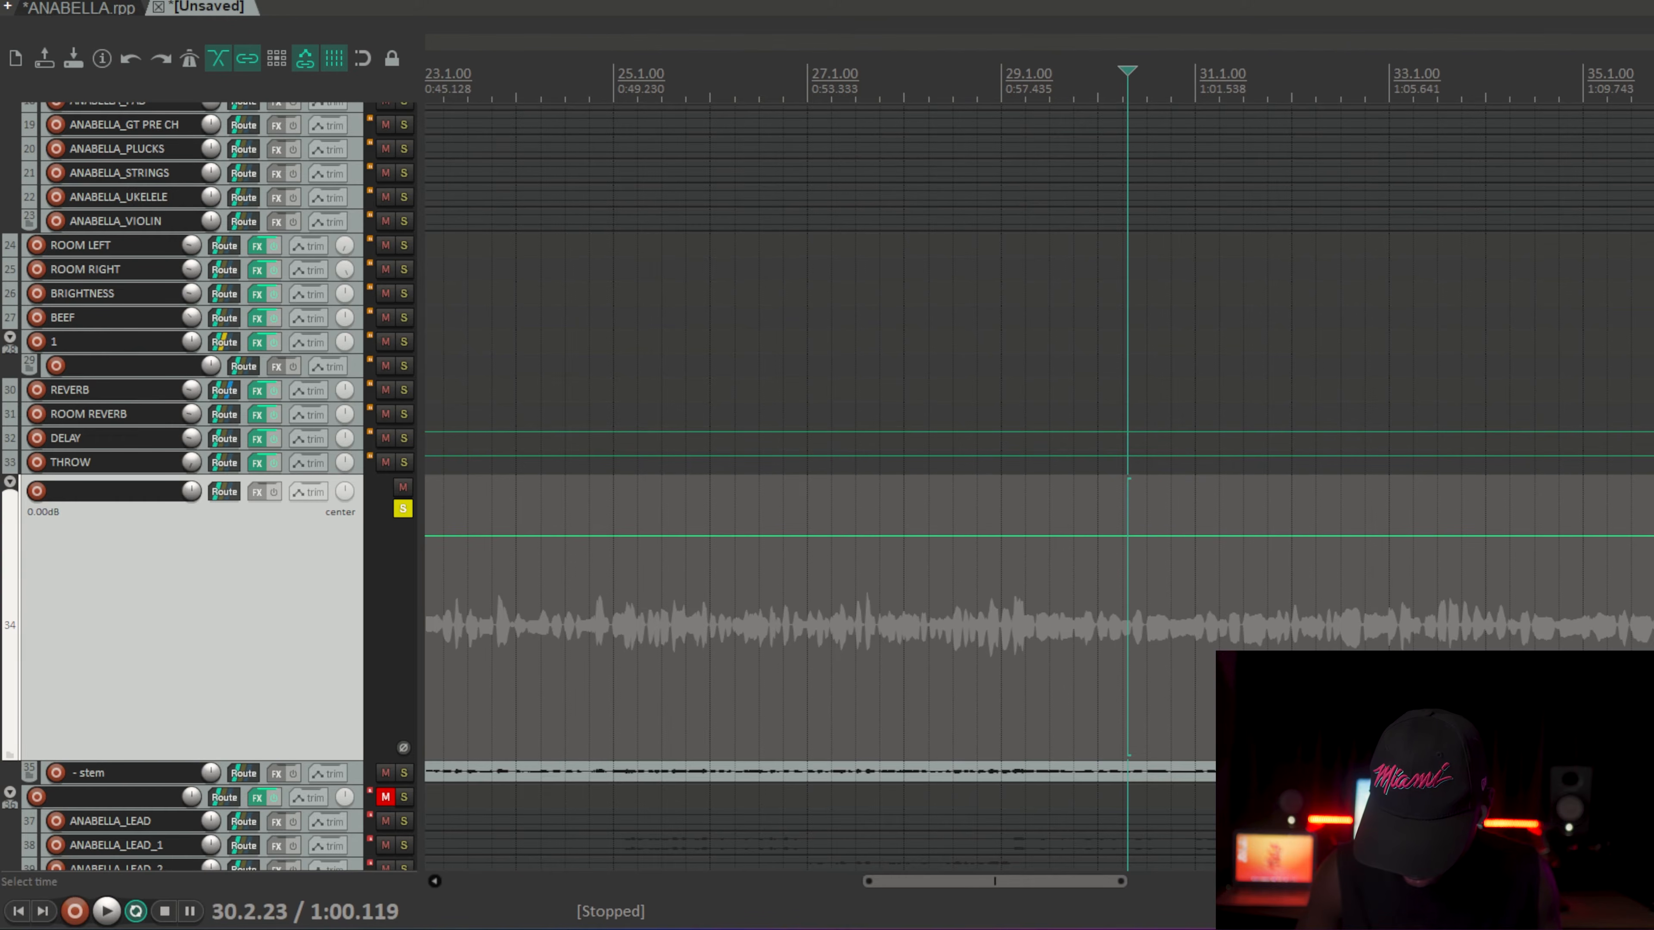
pyautogui.click(1335, 567)
pyautogui.scroll(3, 1439, 566)
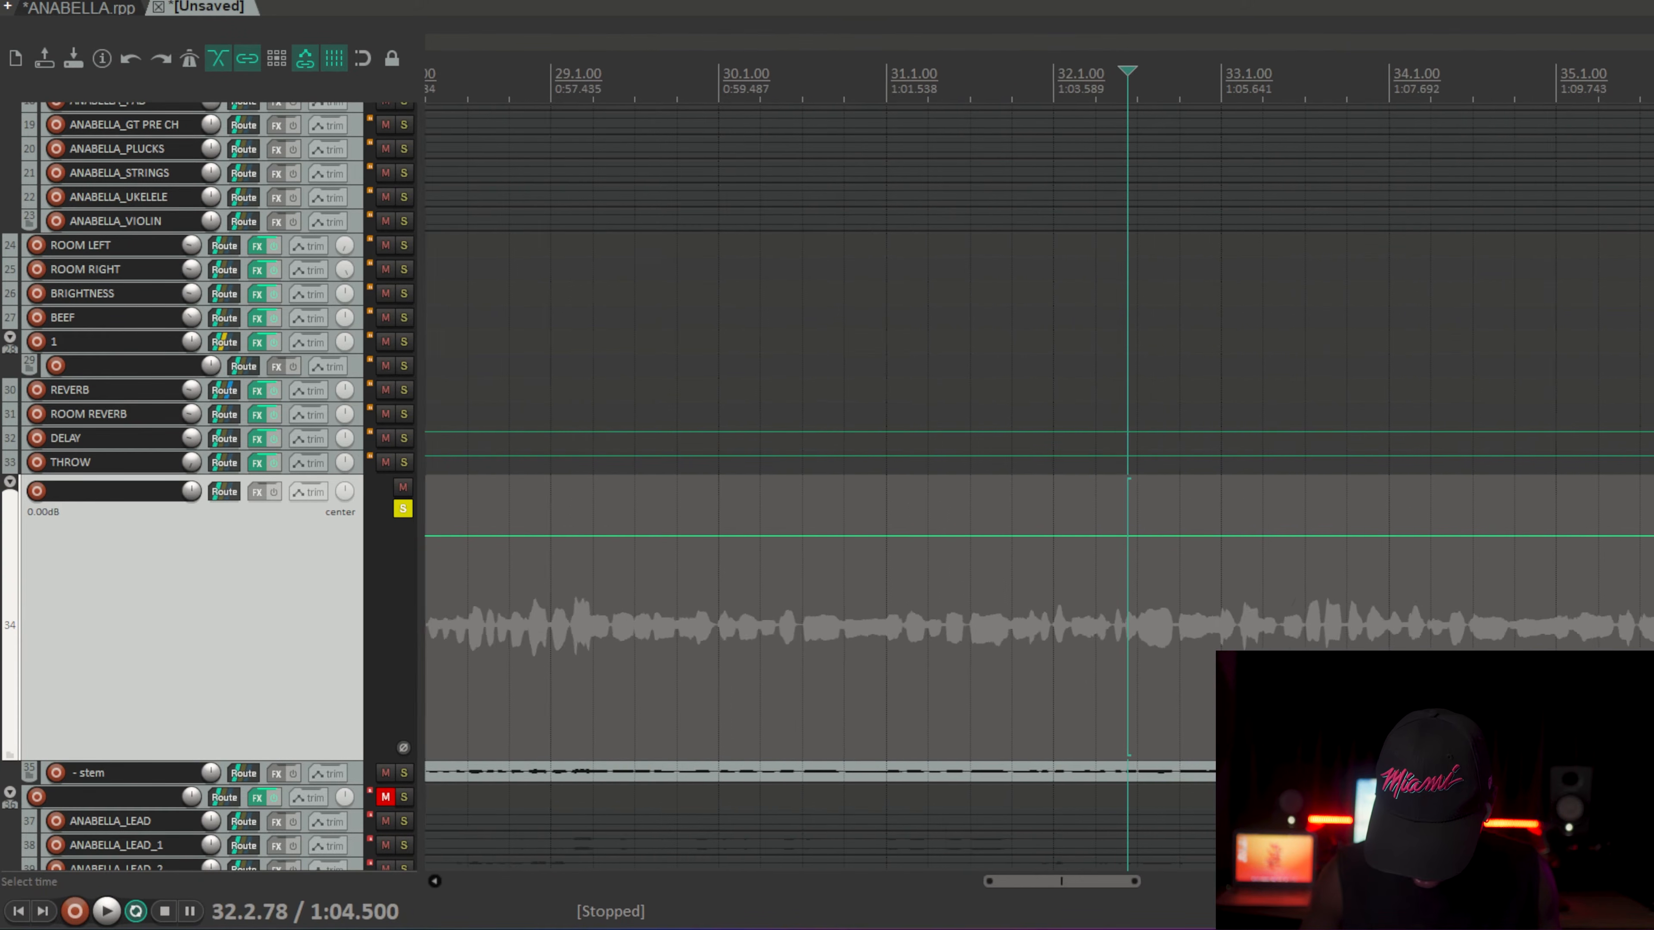
pyautogui.click(1147, 663)
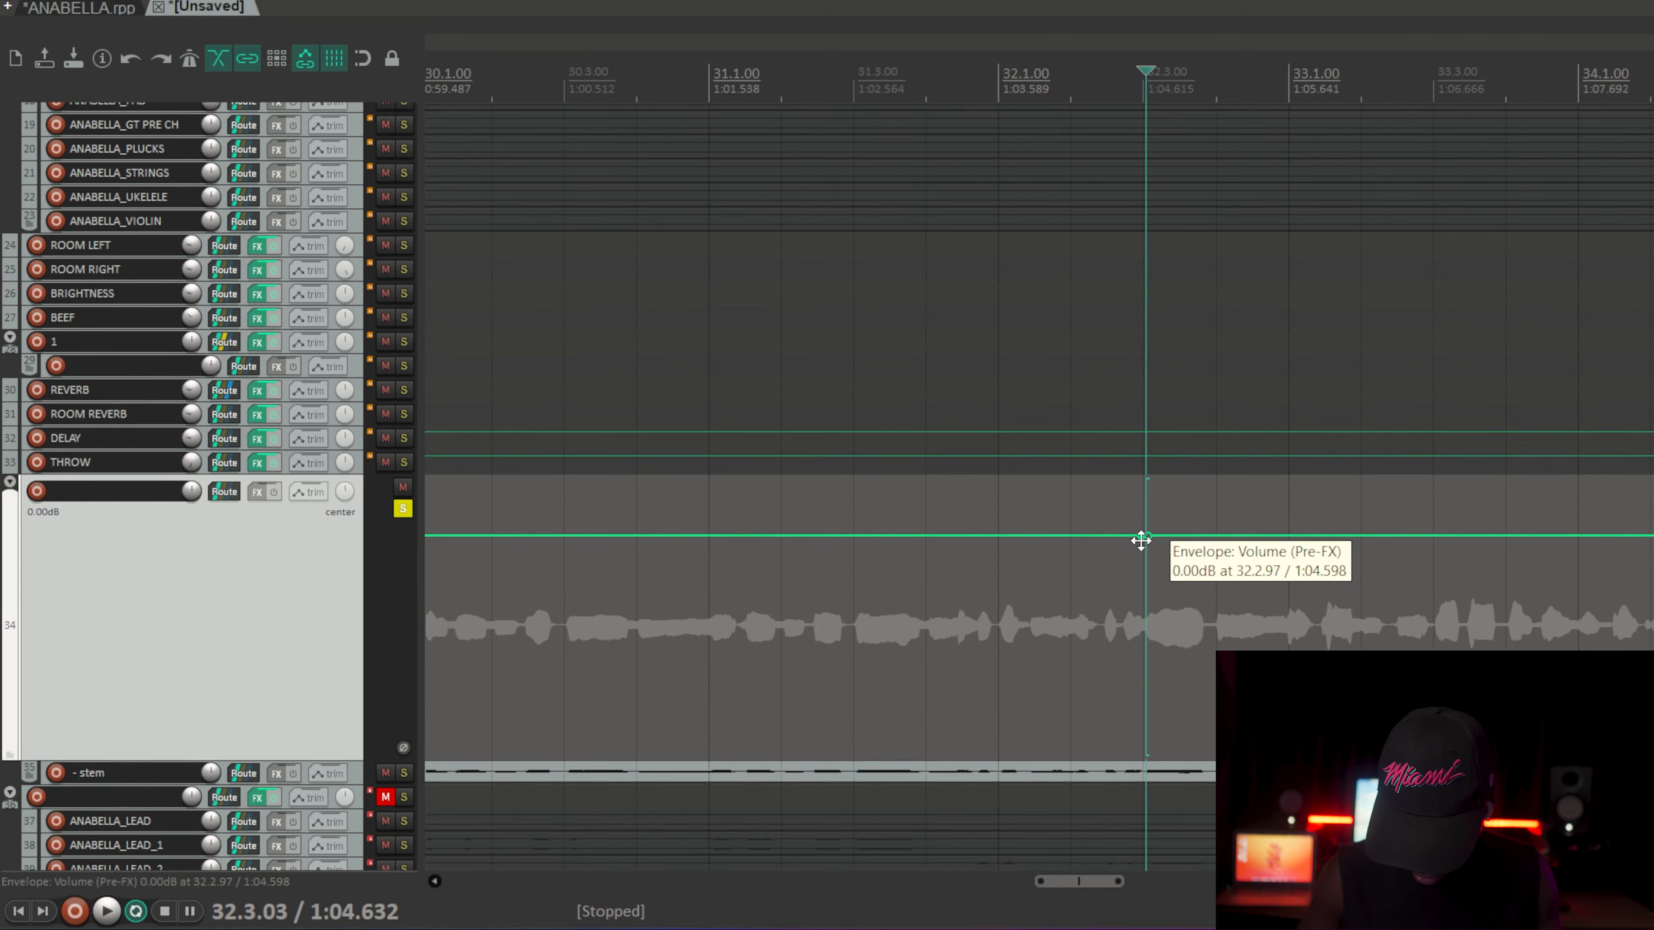
pyautogui.scroll(-2, 1141, 540)
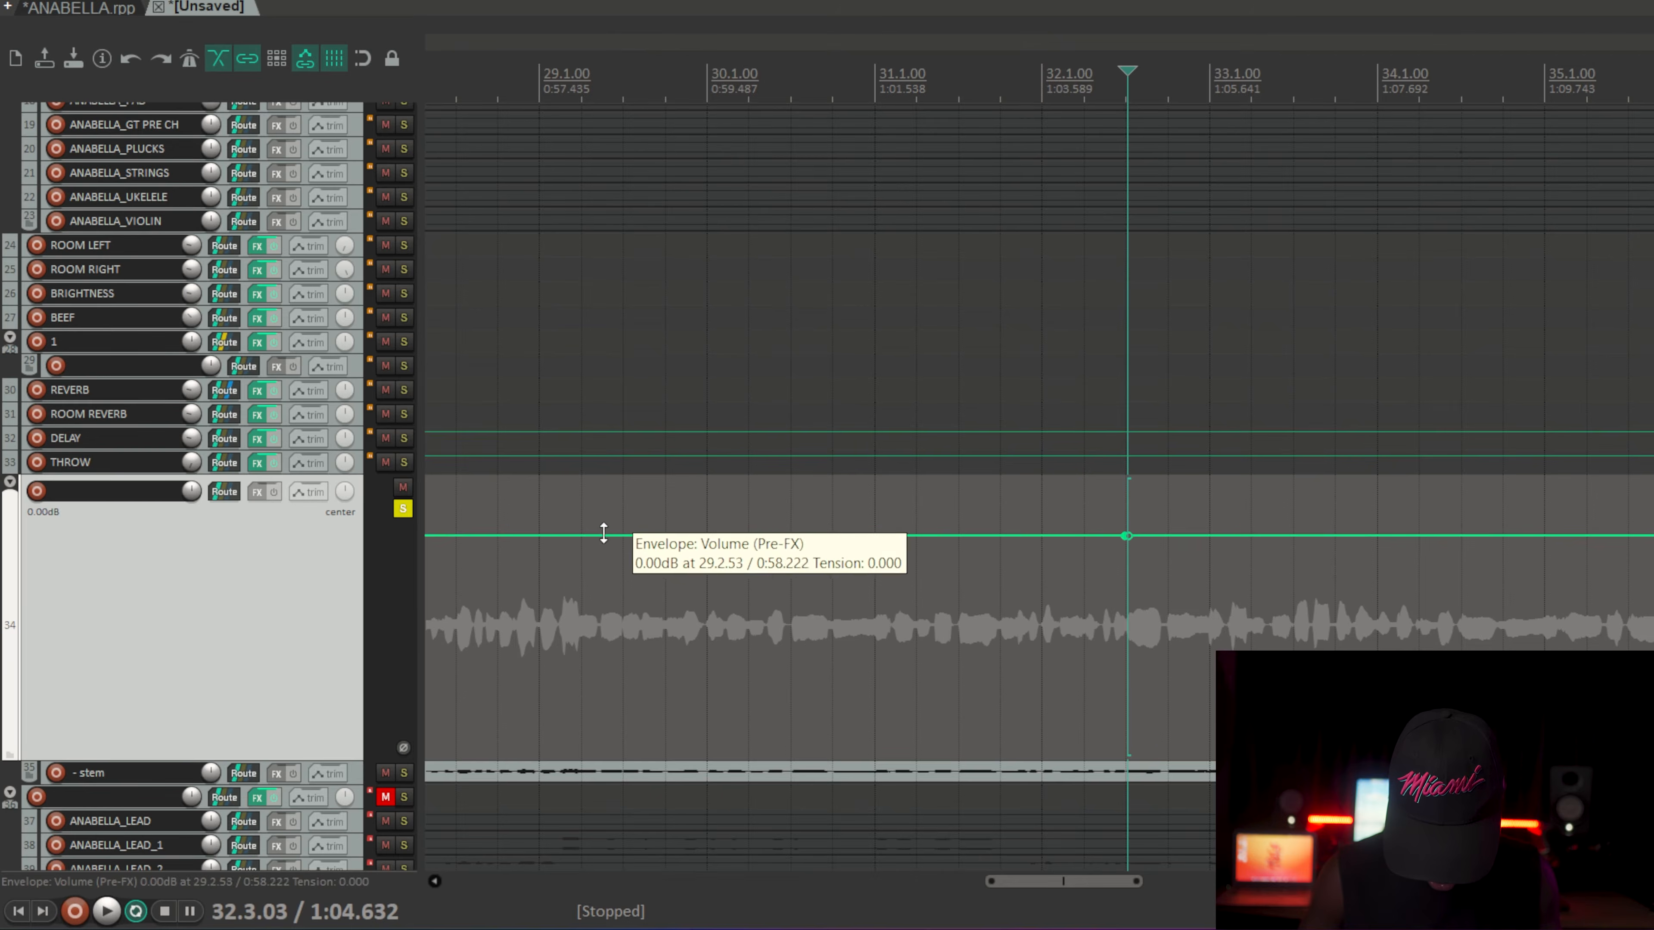
pyautogui.keyDown('shift'); pyautogui.click(573, 538); pyautogui.keyUp('shift')
pyautogui.moveTo(750, 540); pyautogui.dragTo(753, 525)
pyautogui.scroll(-8, 859, 653)
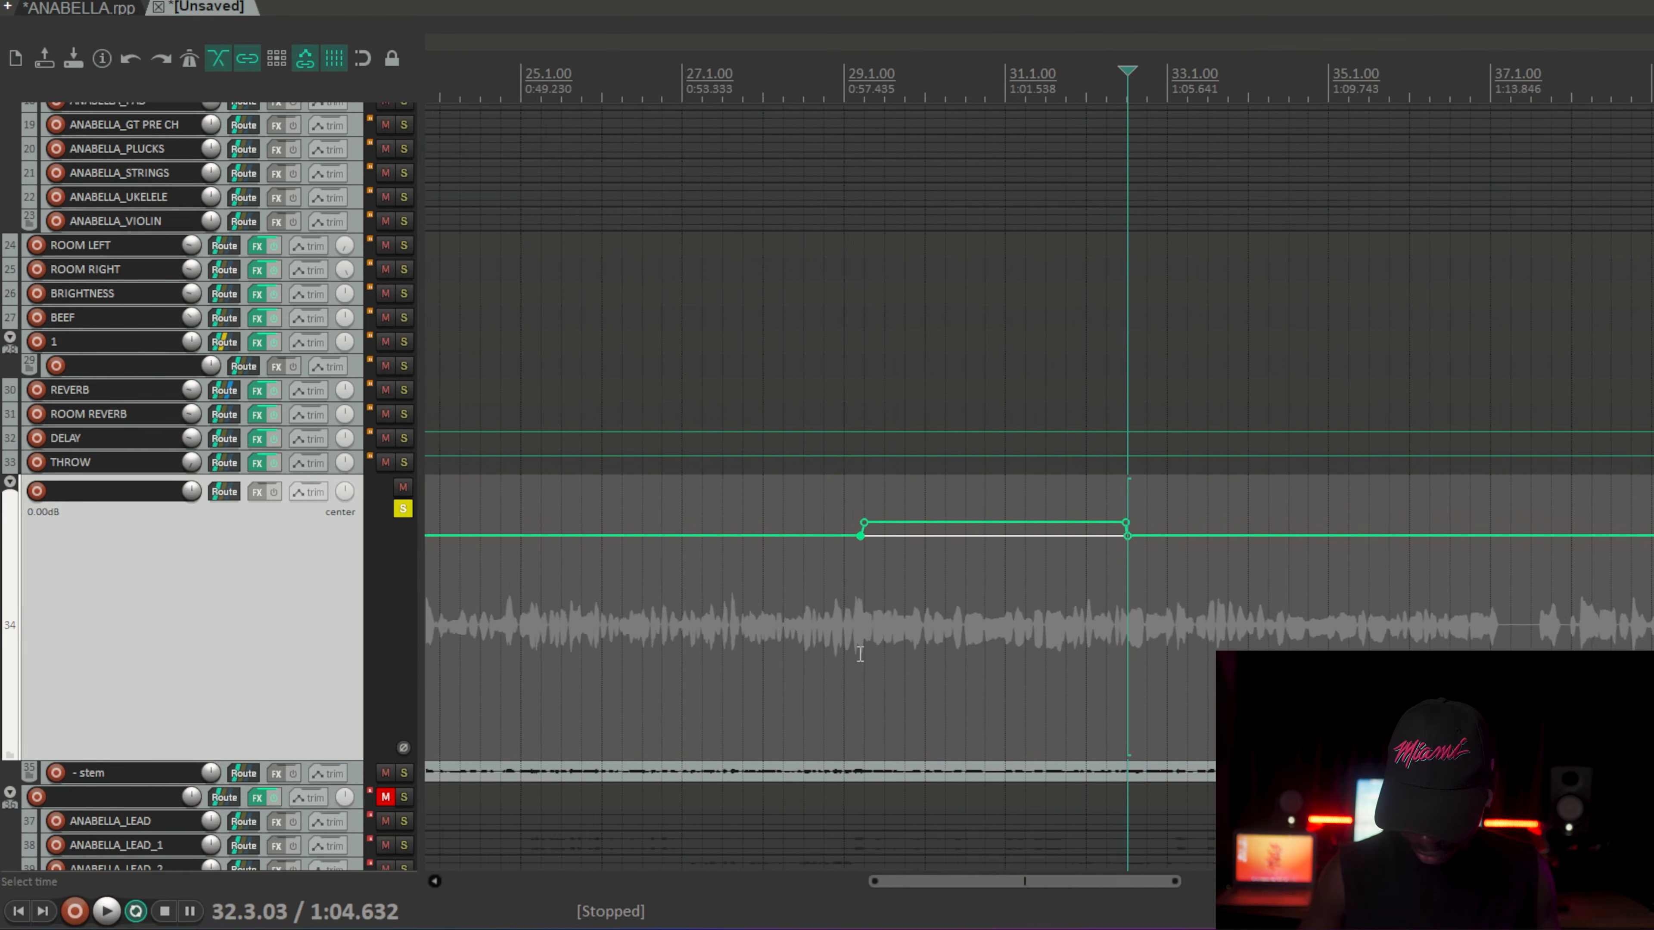
# Step: Place the edit cursor at the end of the lead vocals and unsolo the stem's parent track
pyautogui.scroll(-2, 860, 653)
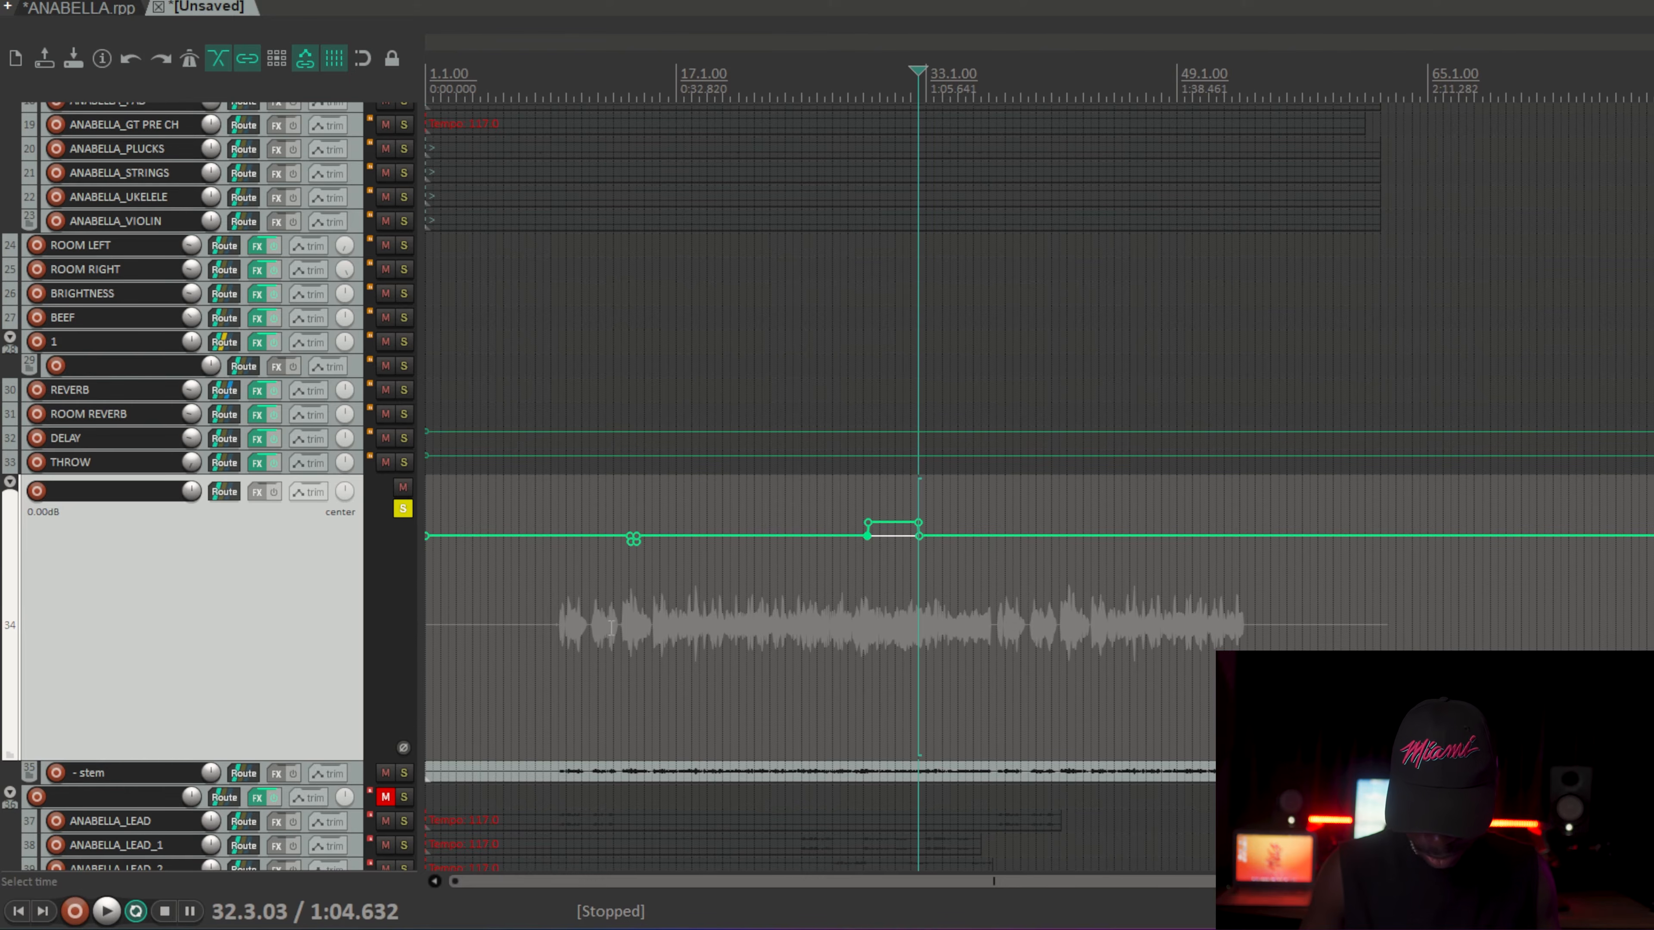
pyautogui.click(1244, 645)
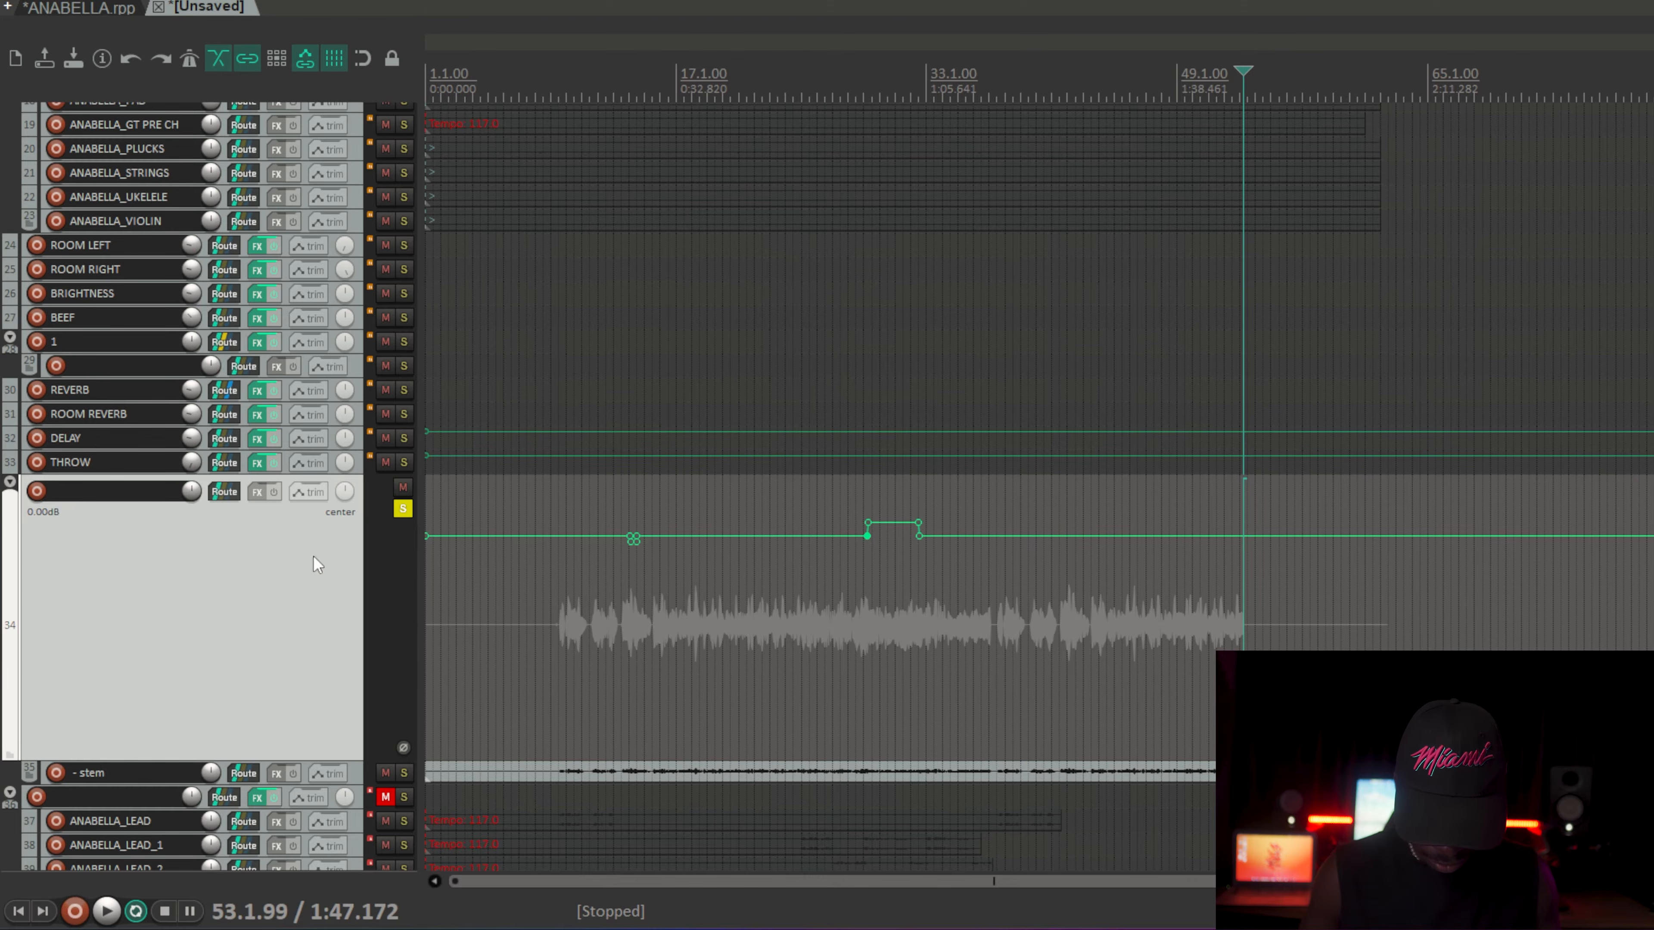
pyautogui.click(403, 508)
# Step: Switch to the ANABELLA.rpp project and select the lead vocal folder track that carries the detailed volume automation
pyautogui.click(94, 10)
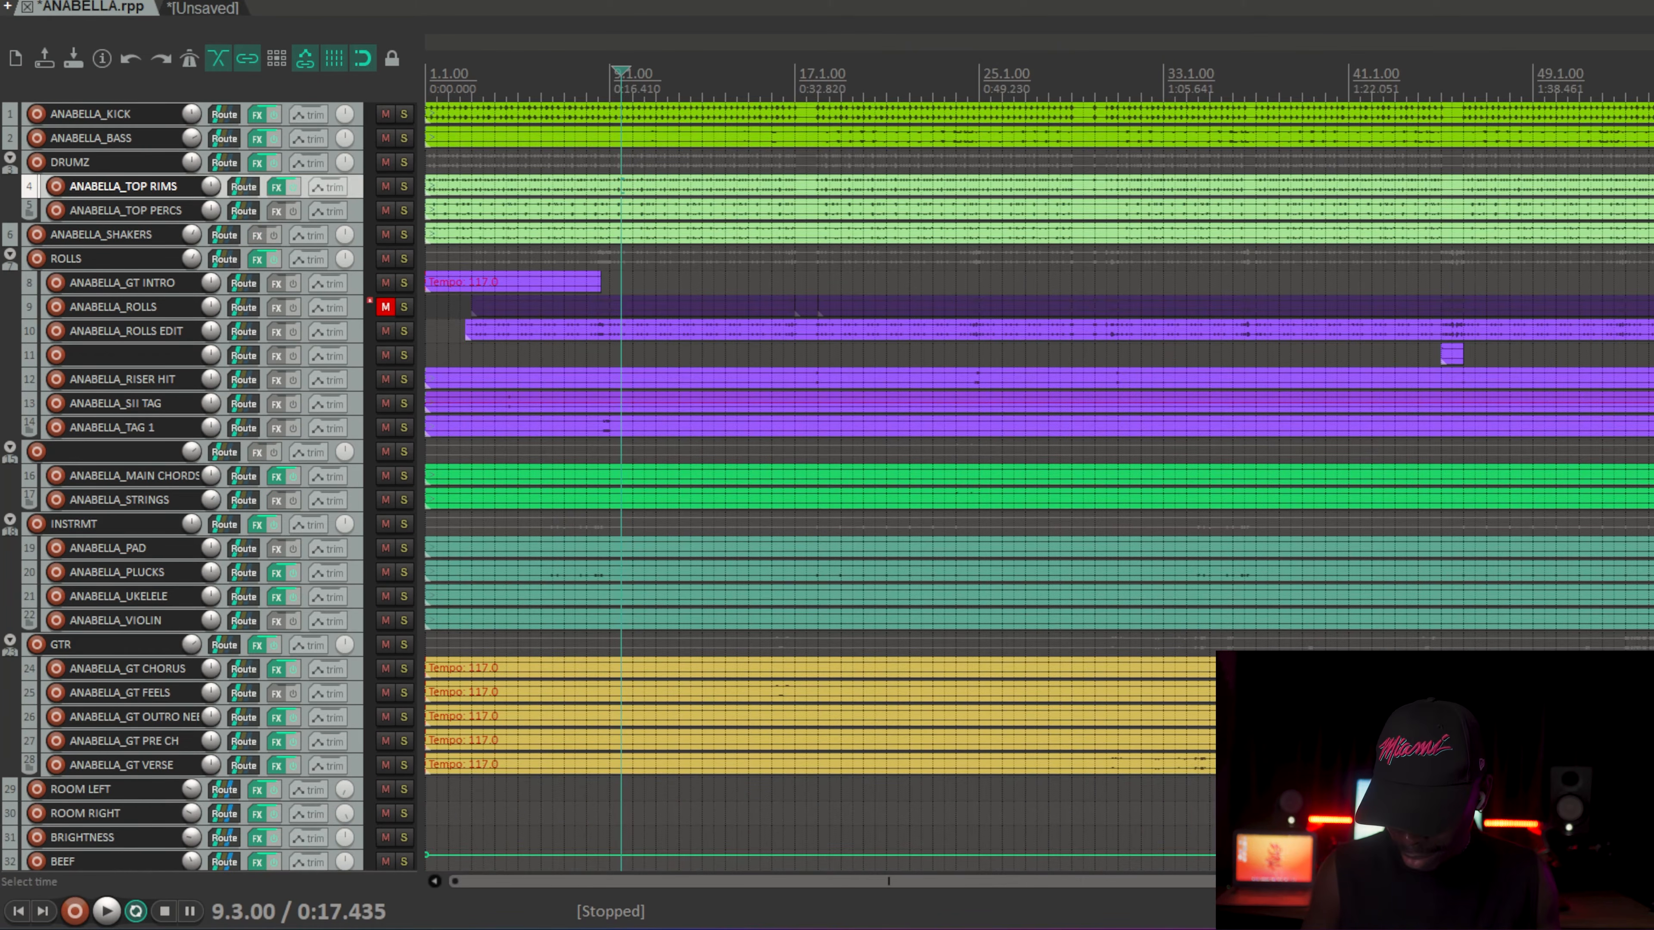
pyautogui.scroll(-15, 846, 456)
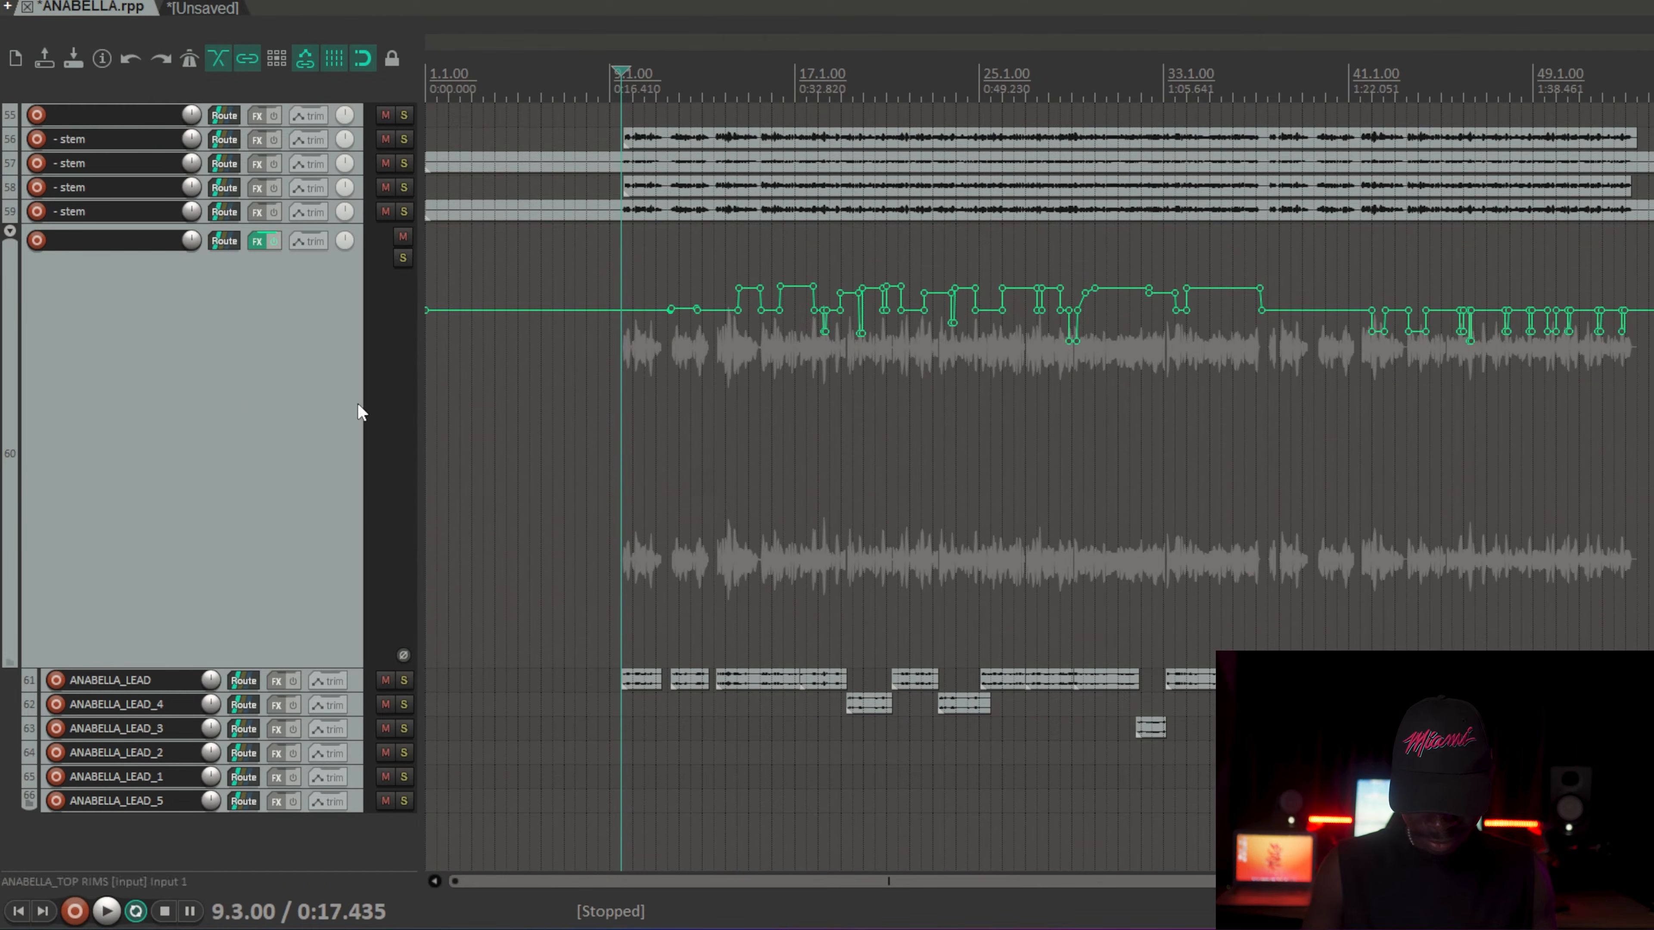
pyautogui.click(174, 383)
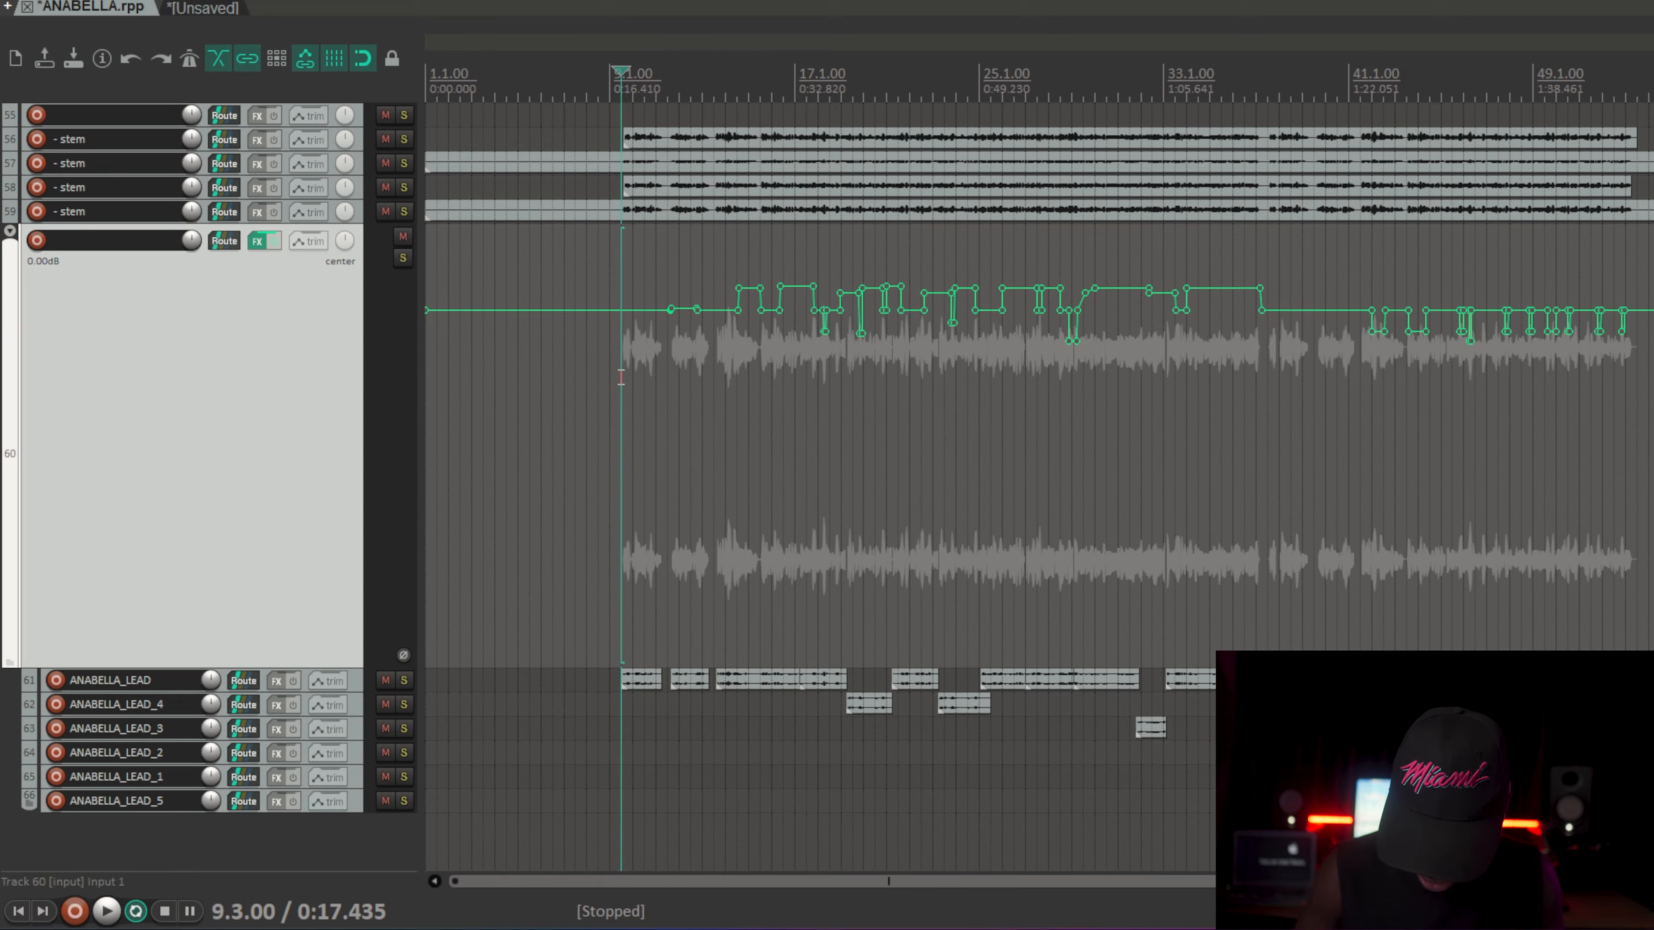
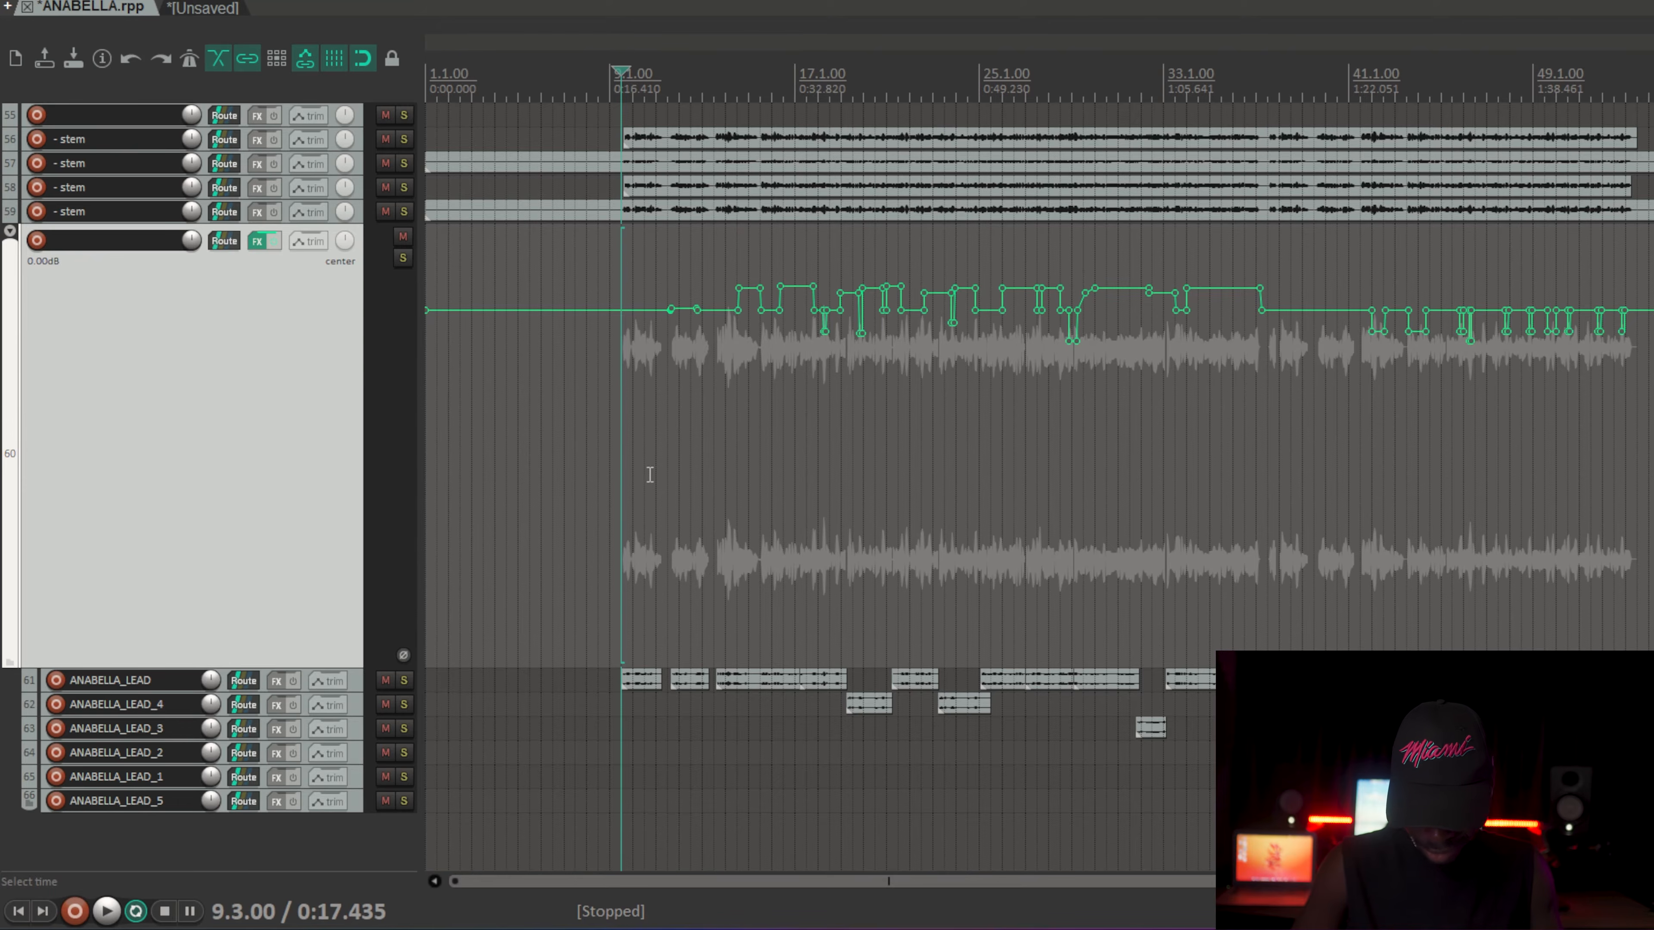
# Step: Review the render and freeze options for the automated lead folder, including rendering to a mono stem track
pyautogui.rightClick(285, 365)
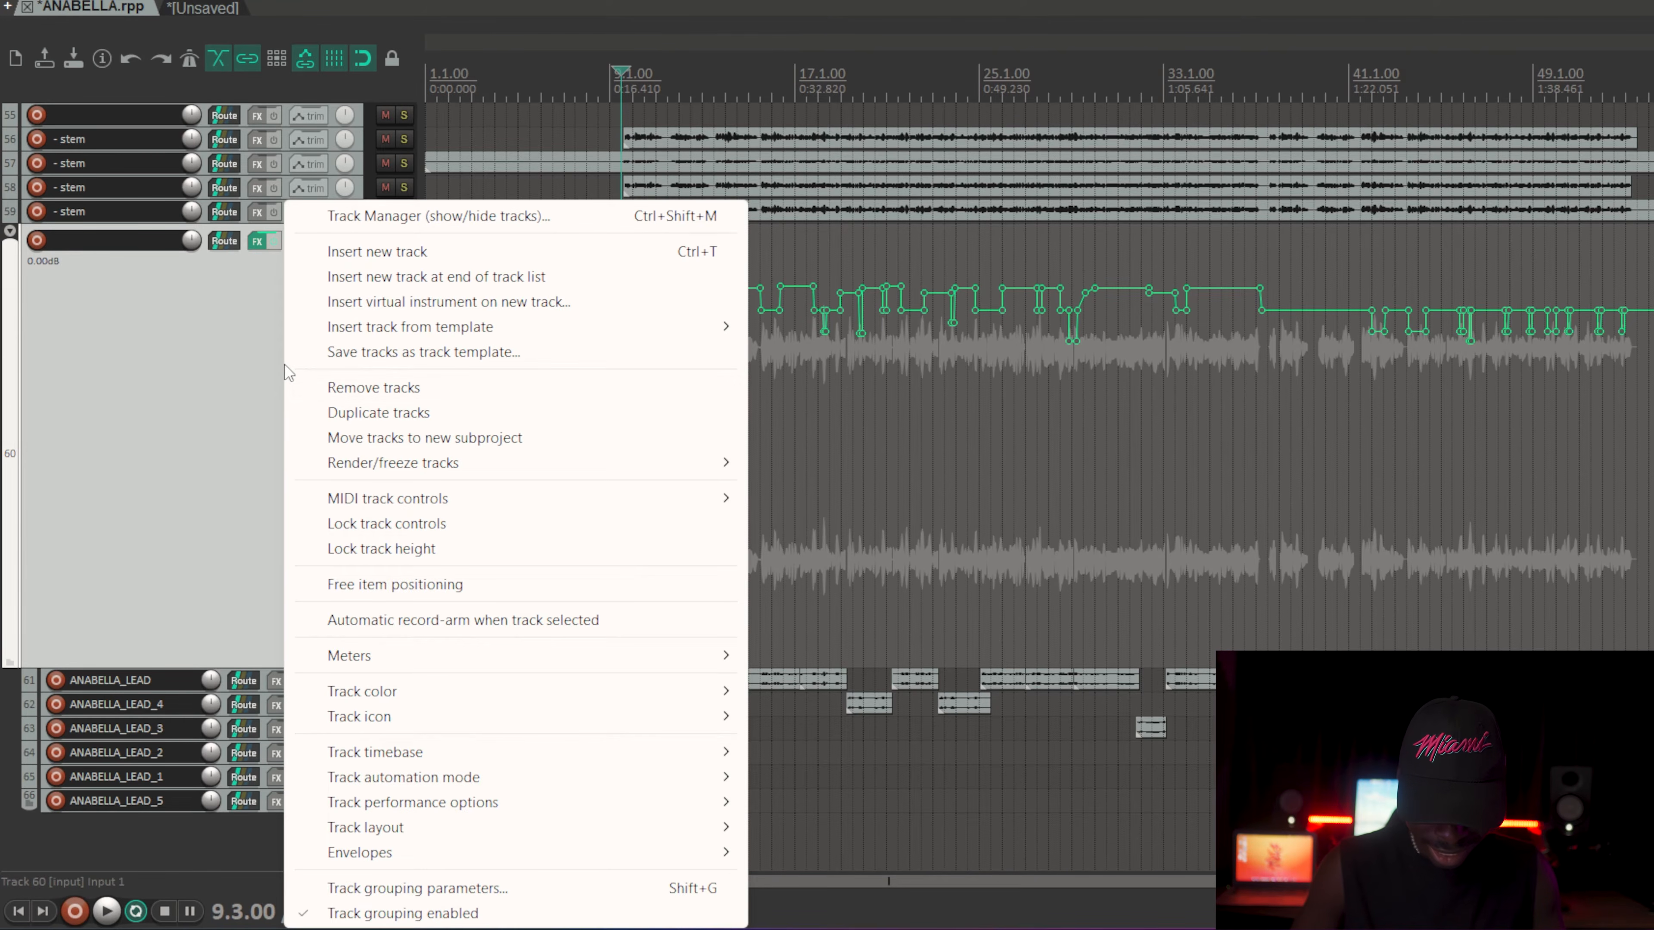
pyautogui.moveTo(380, 469)
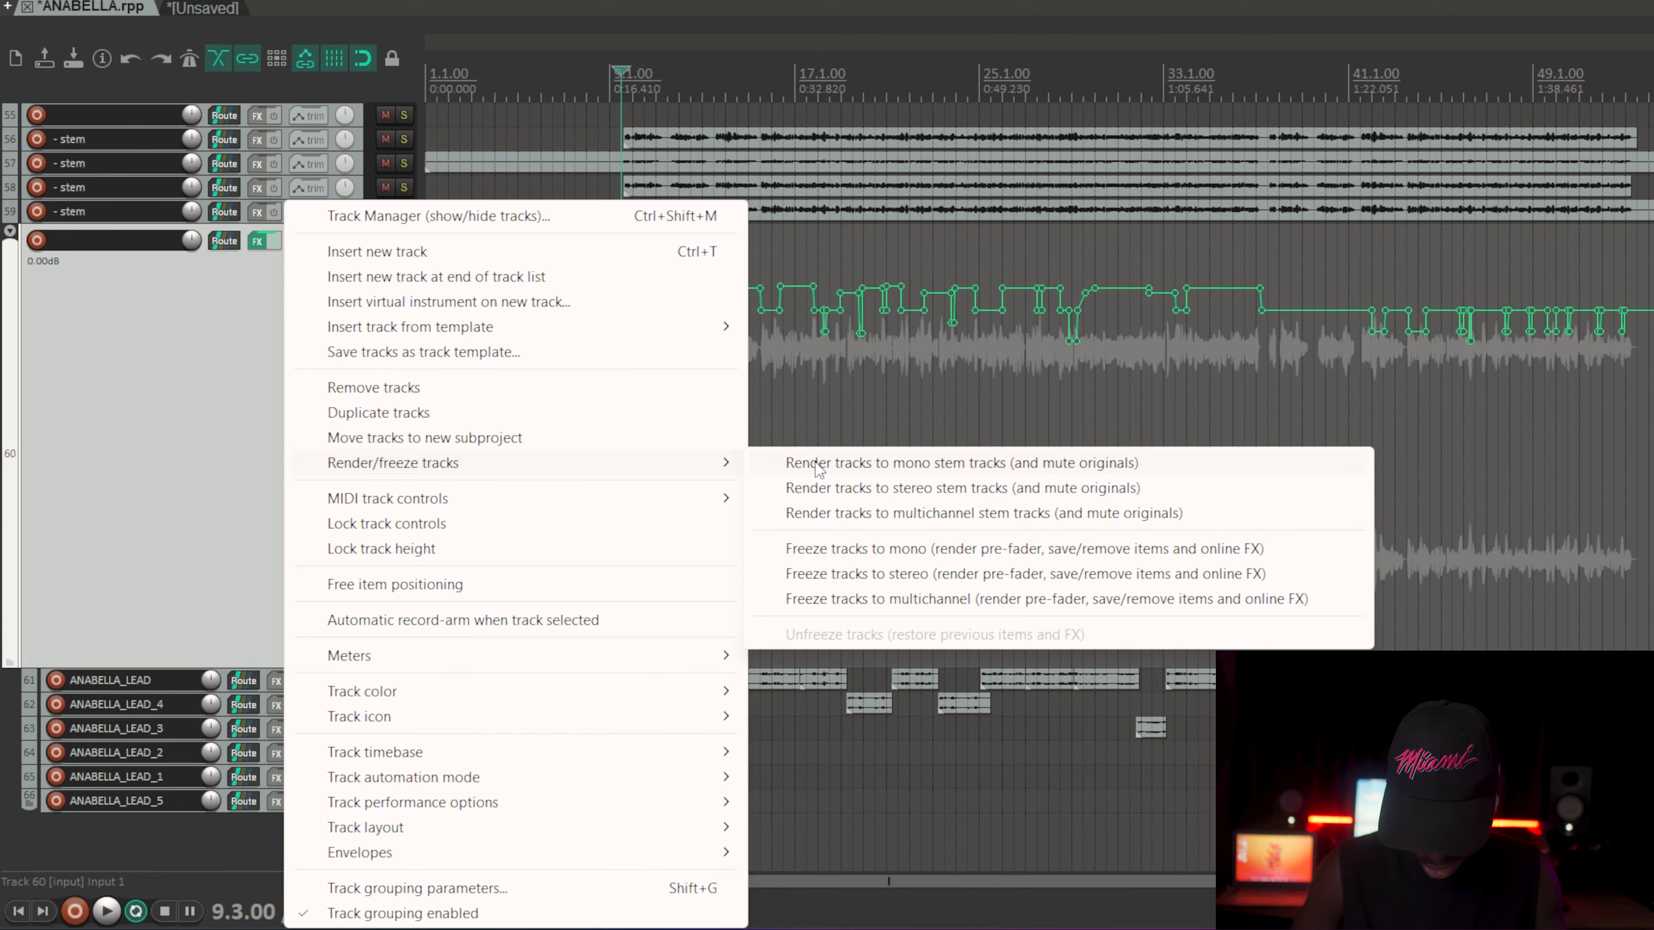
pyautogui.click(254, 333)
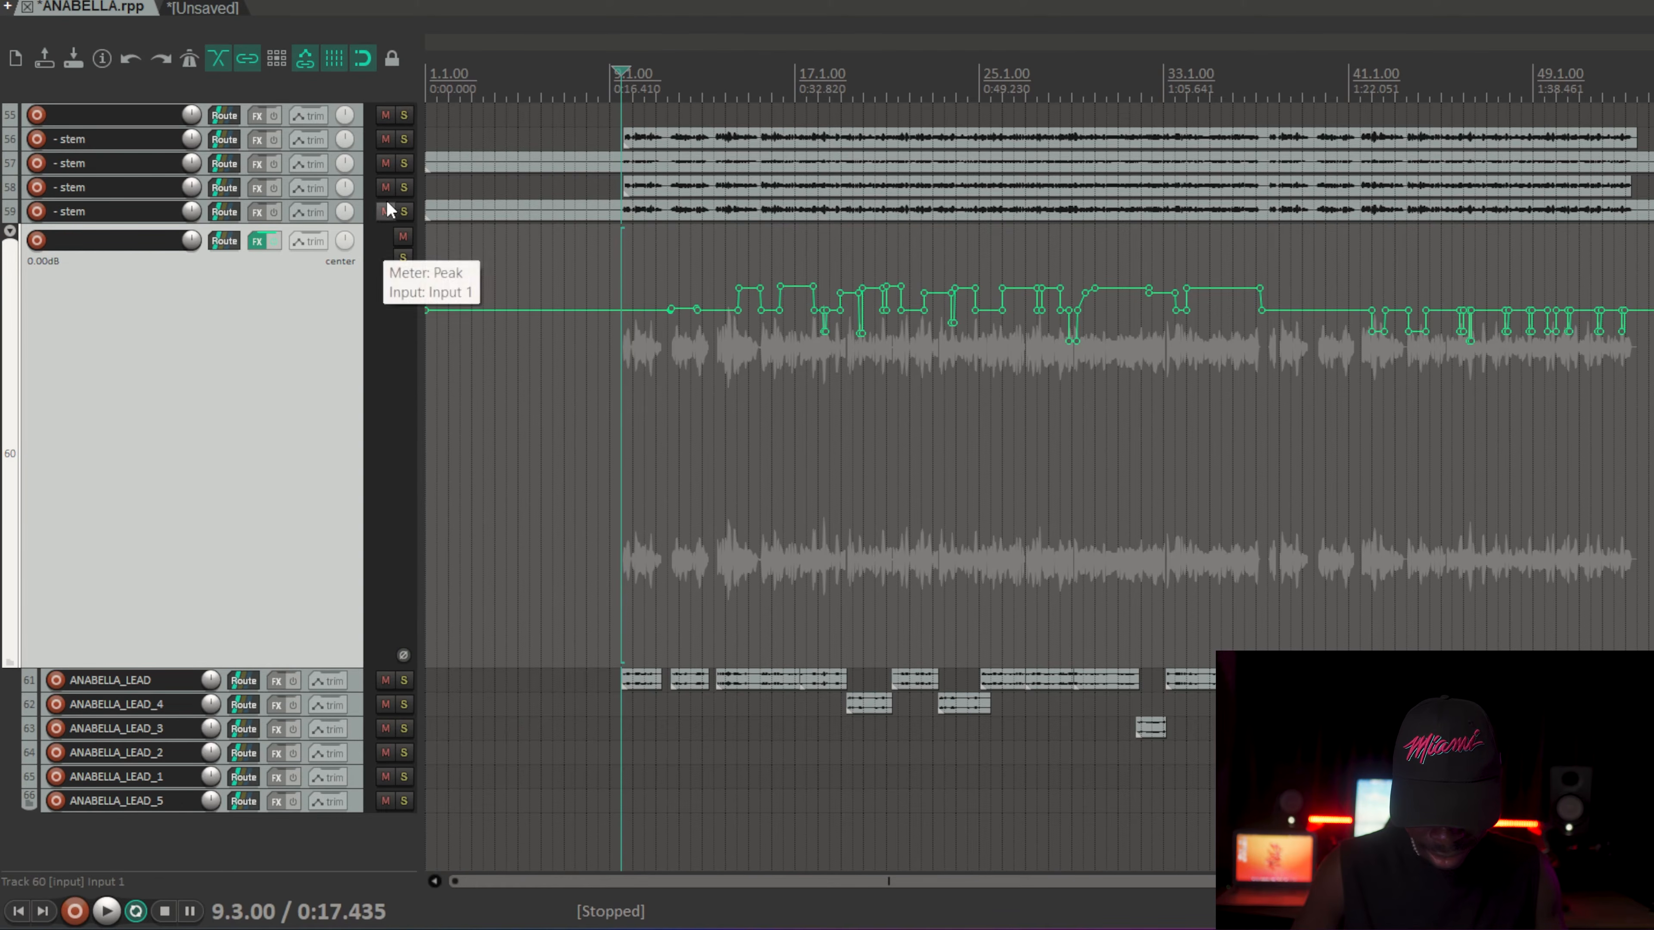
# Step: Enlarge the two rendered stem tracks directly above the lead folder to inspect their waveforms
pyautogui.click(362, 142)
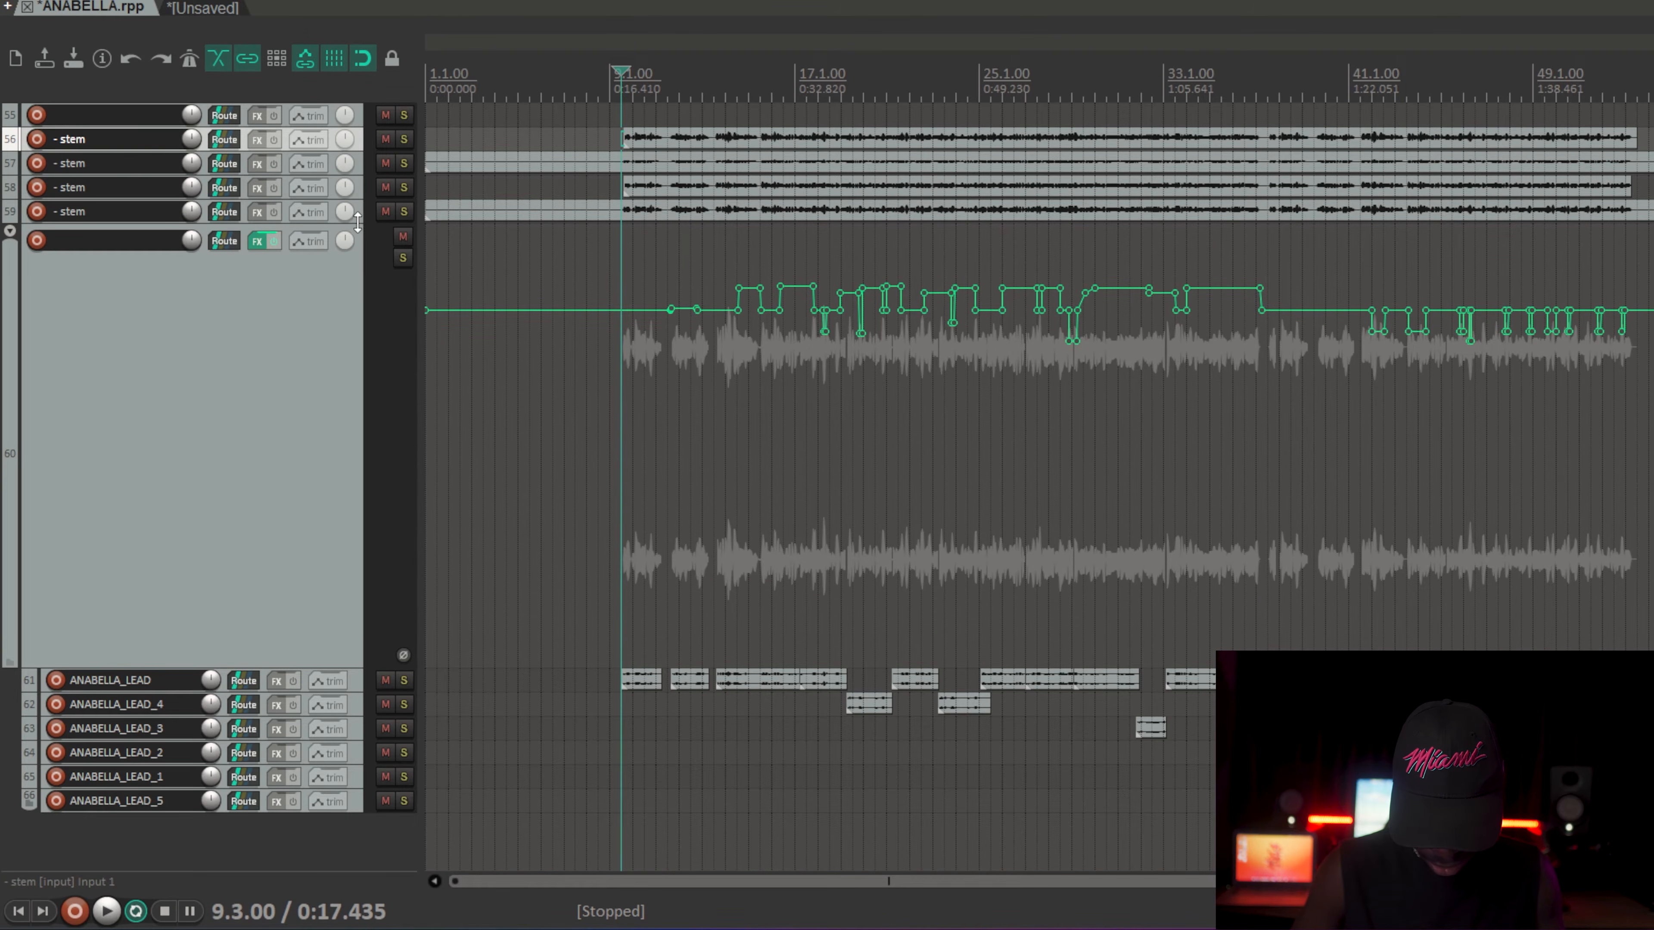
pyautogui.moveTo(357, 222); pyautogui.dragTo(354, 263)
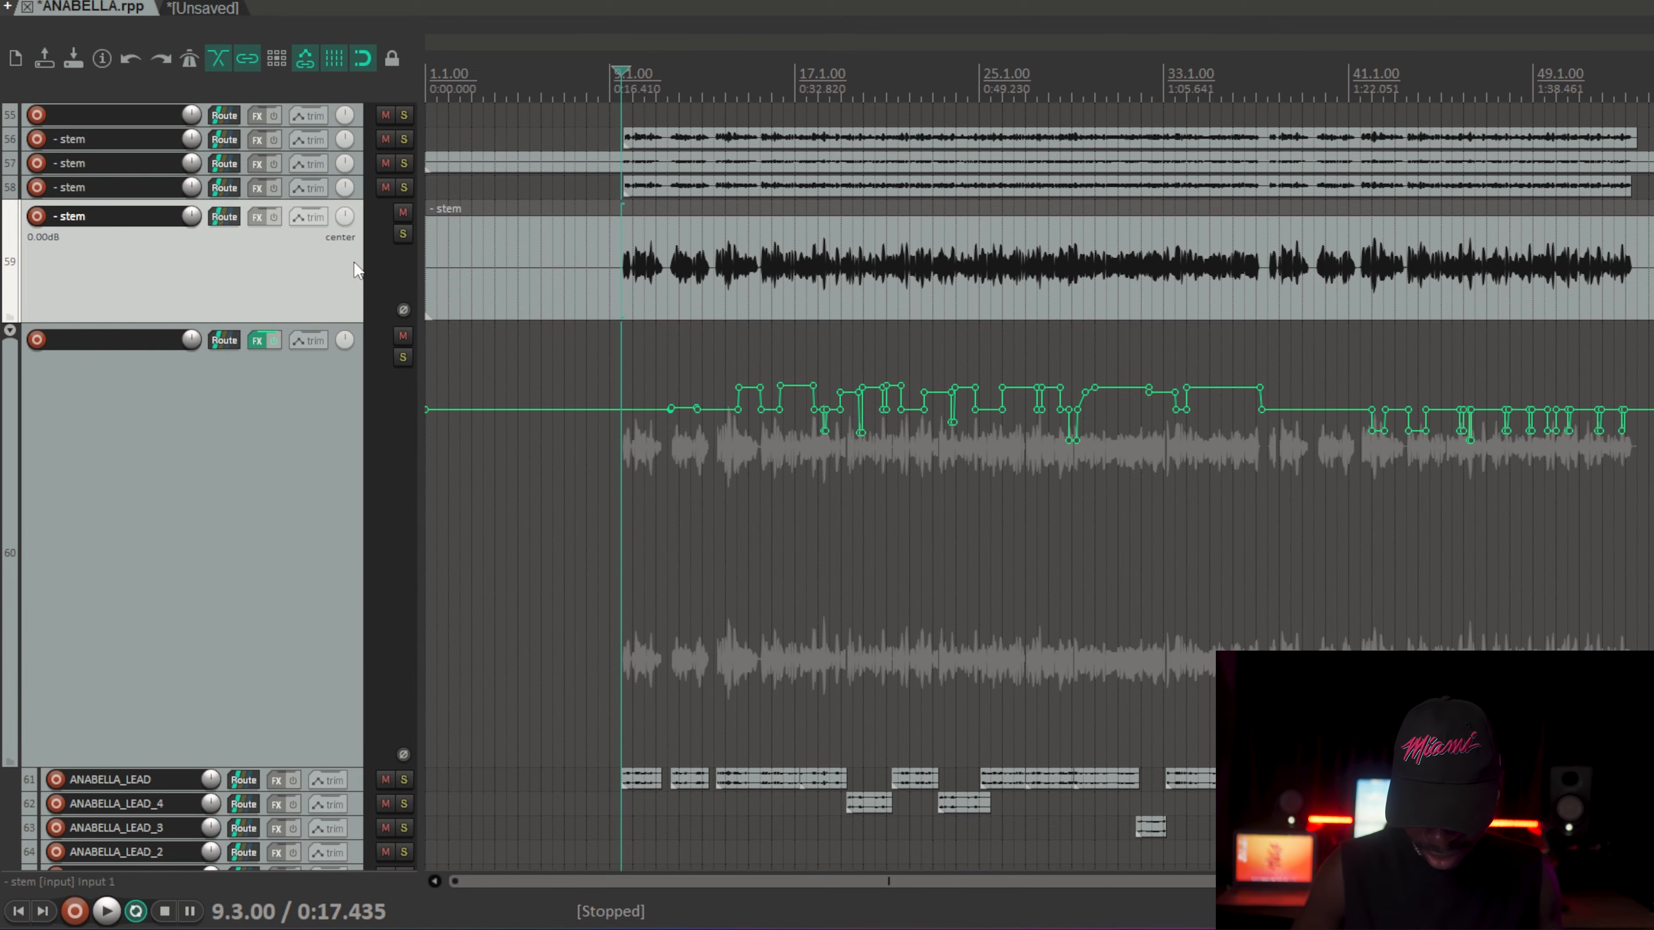
pyautogui.click(347, 449)
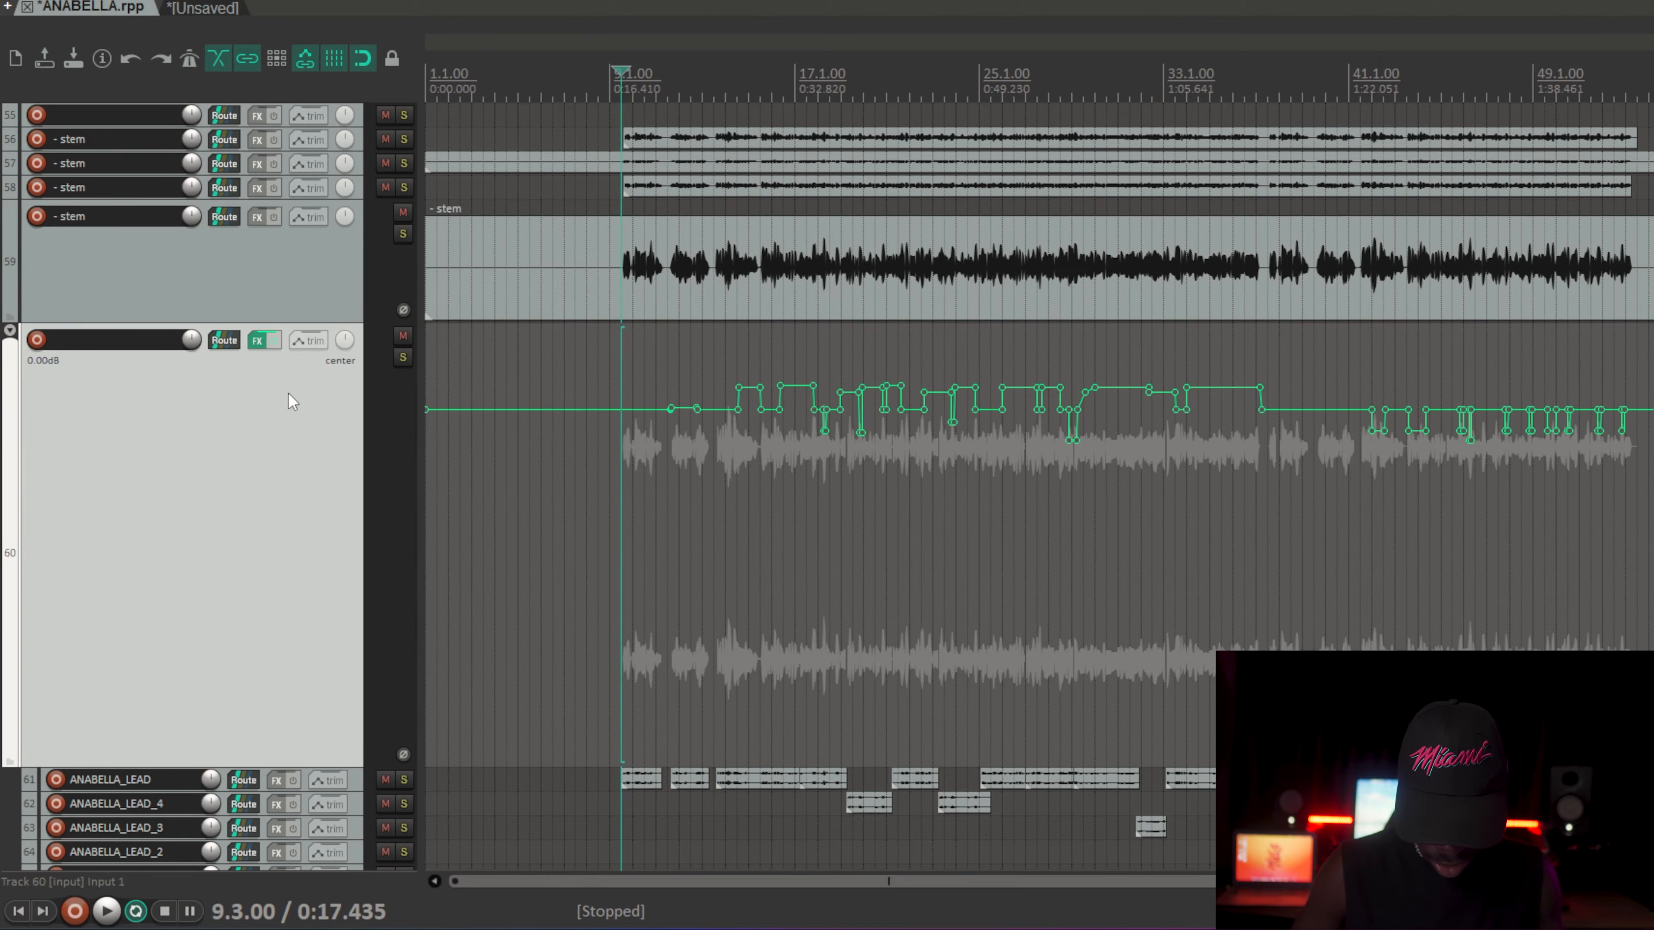
pyautogui.click(275, 268)
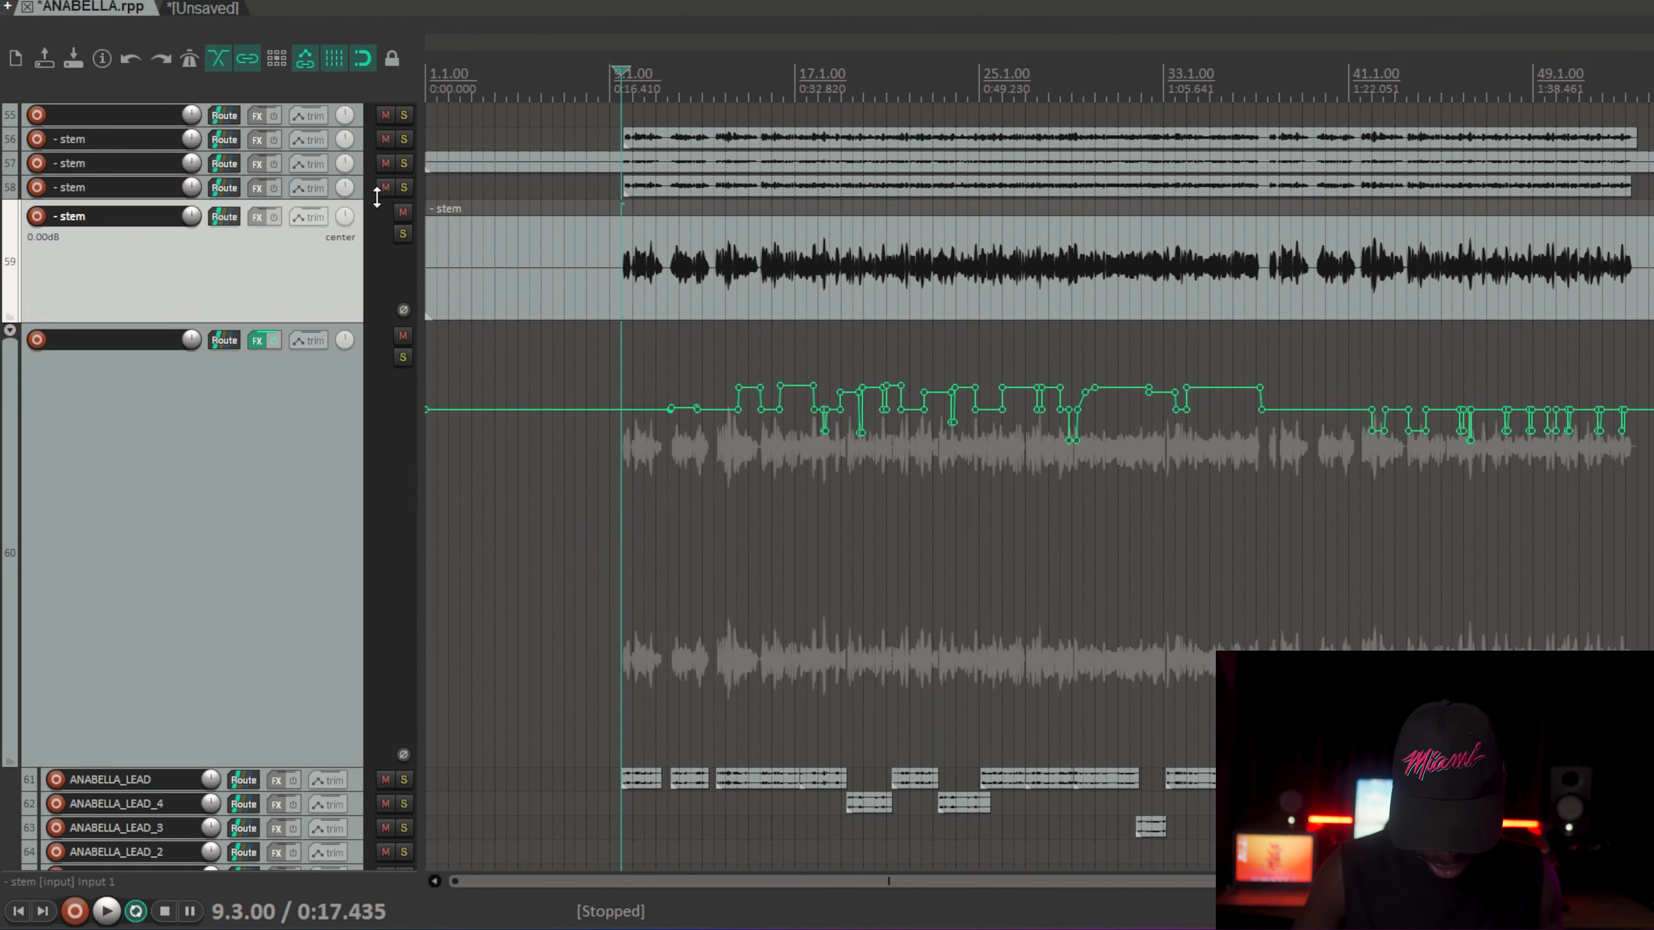
pyautogui.moveTo(368, 196); pyautogui.dragTo(364, 333)
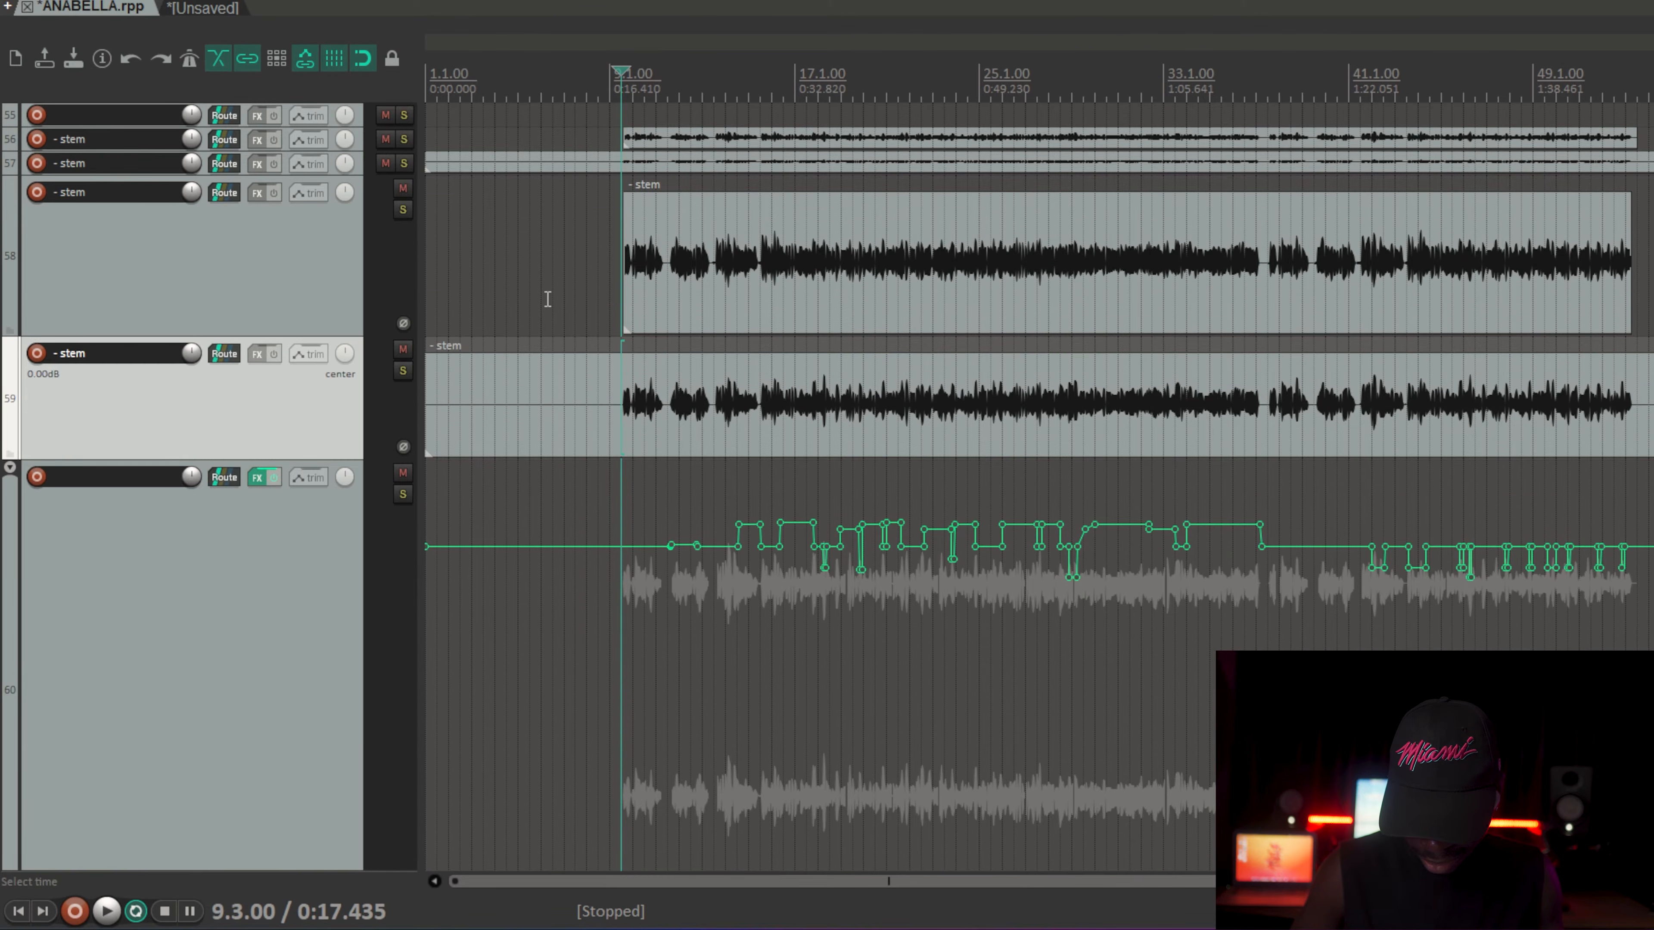
# Step: Compare the four rendered stems' waveforms at increased track height, and return all tracks to compact height
pyautogui.click(770, 257)
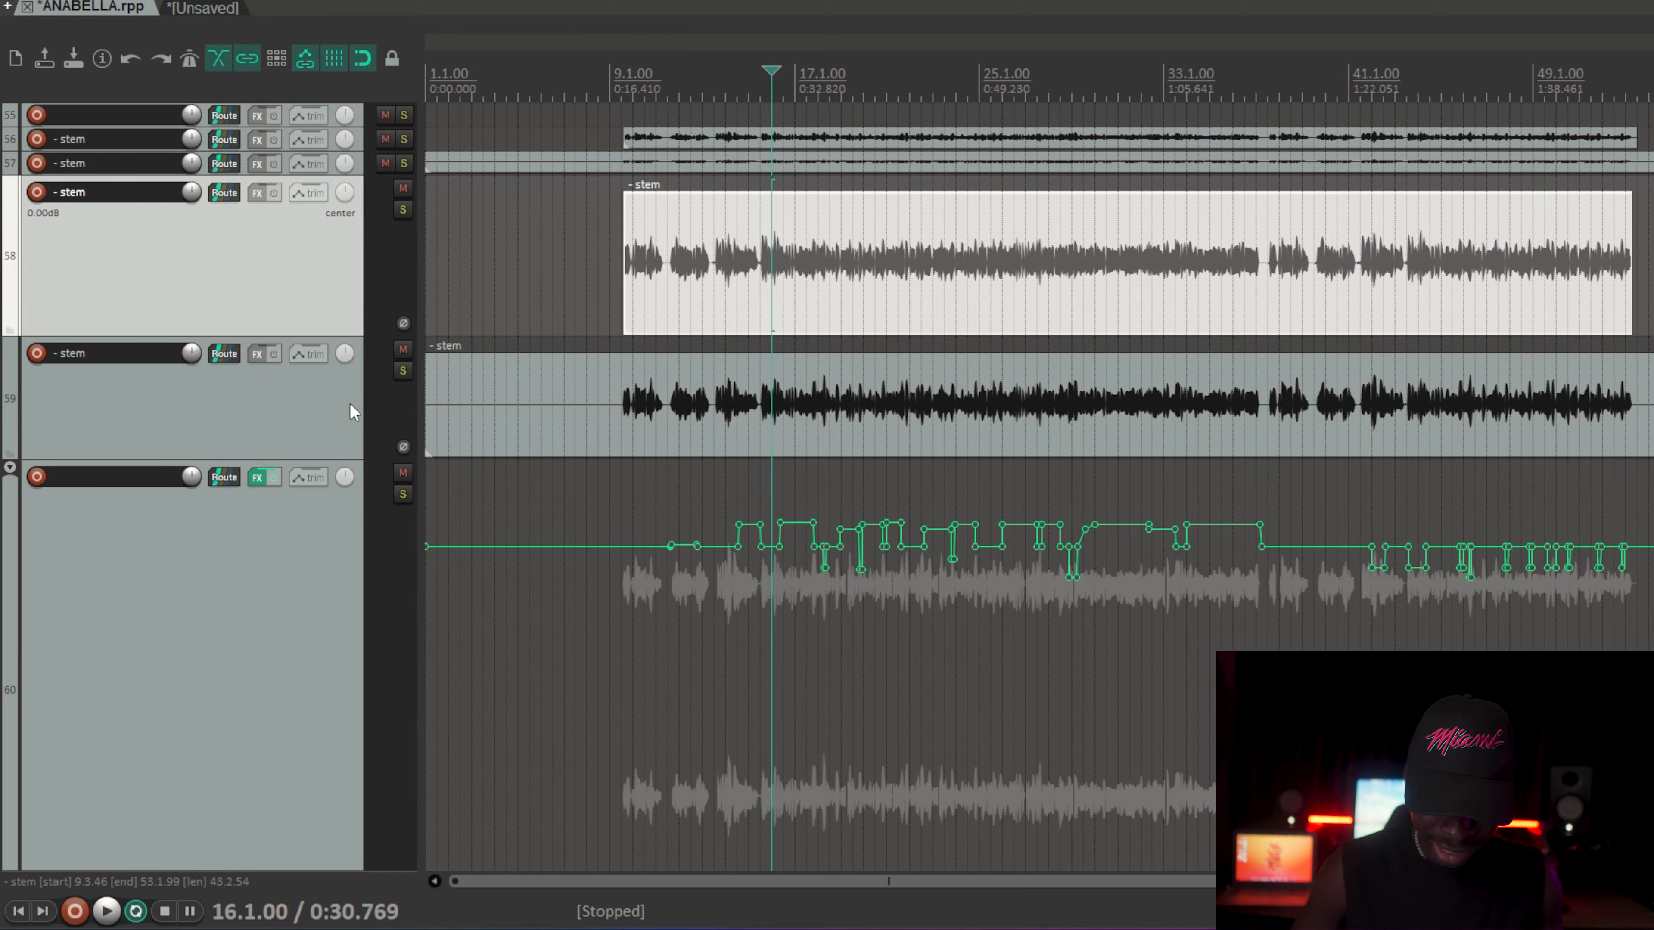
pyautogui.click(309, 535)
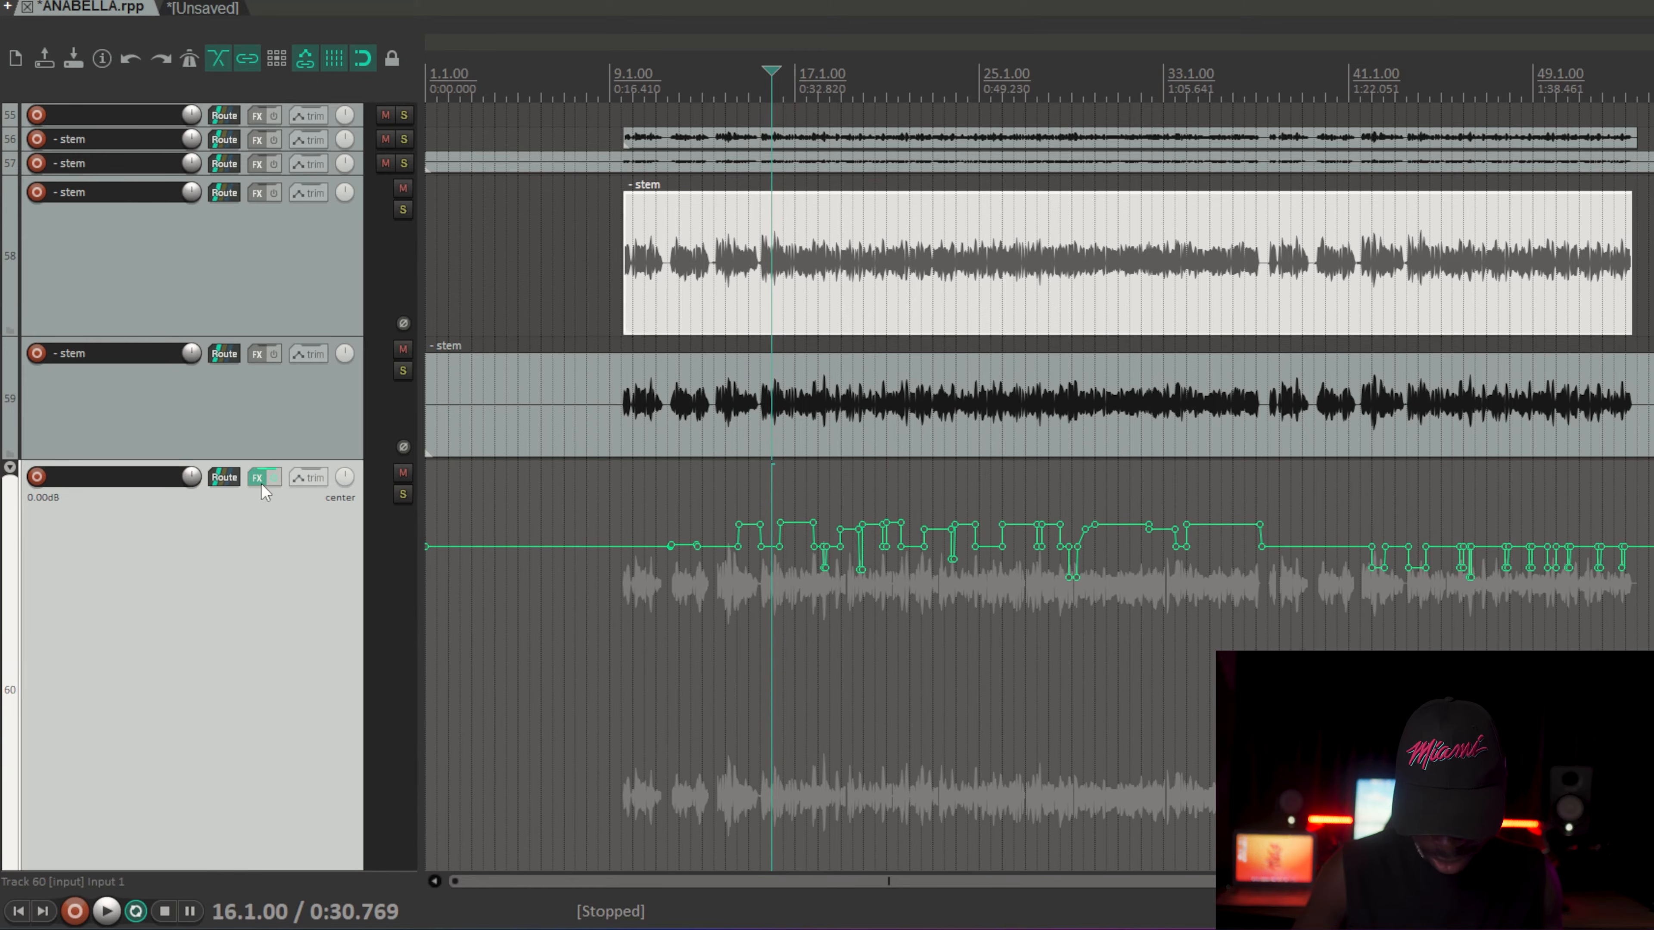
pyautogui.click(278, 451)
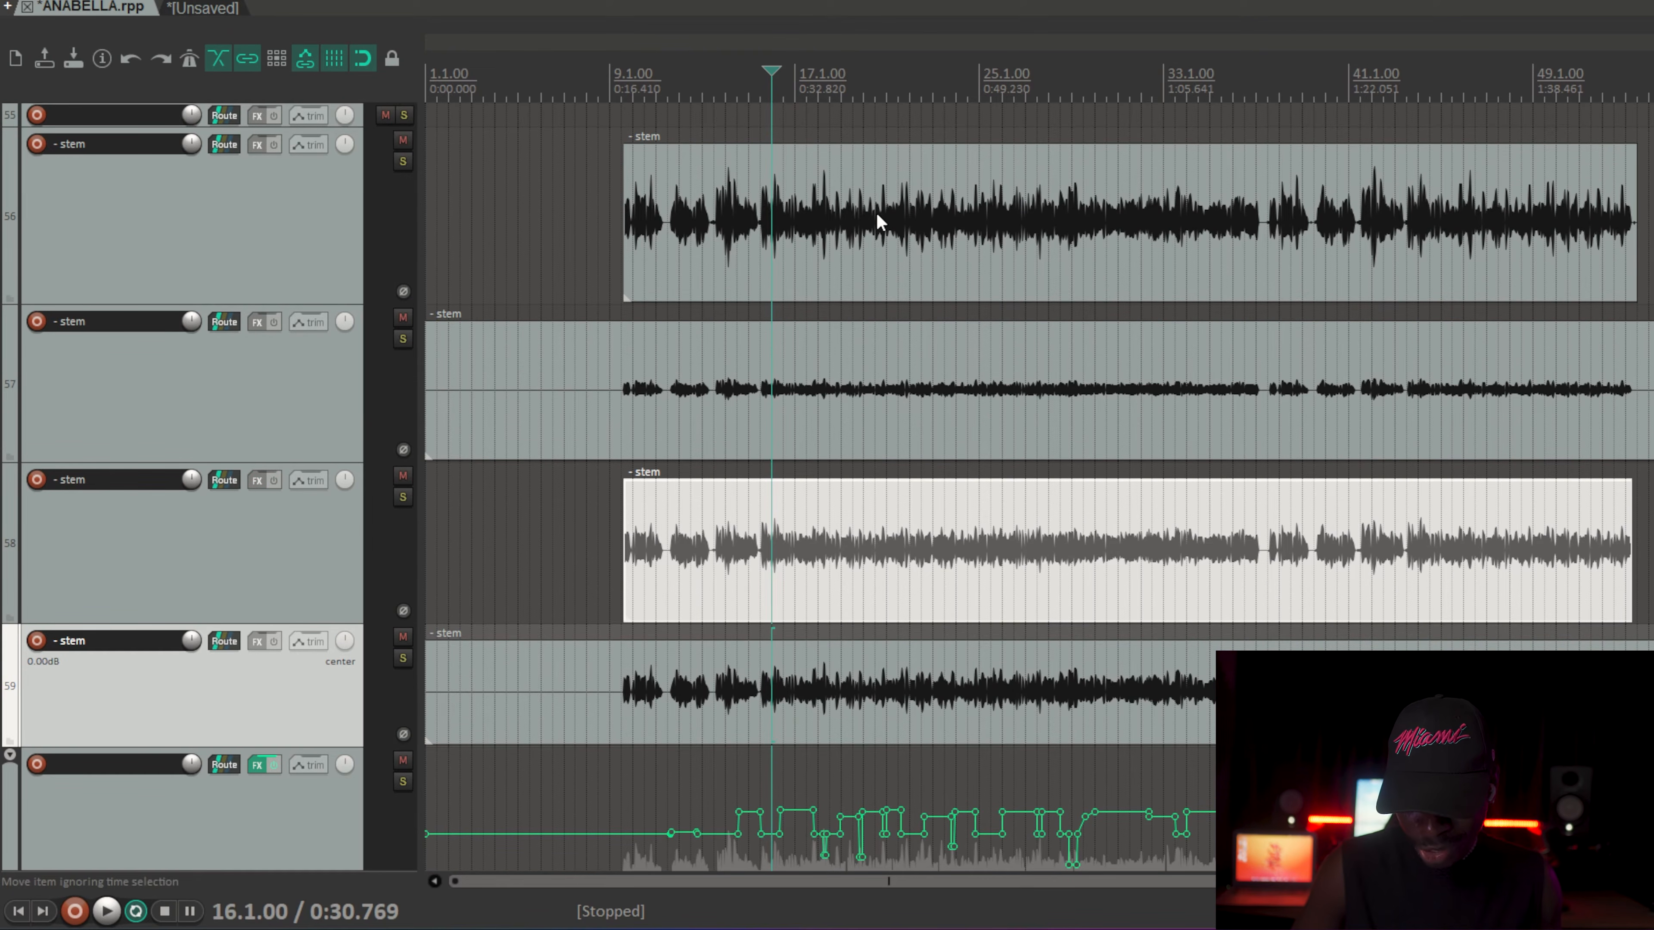
pyautogui.click(828, 681)
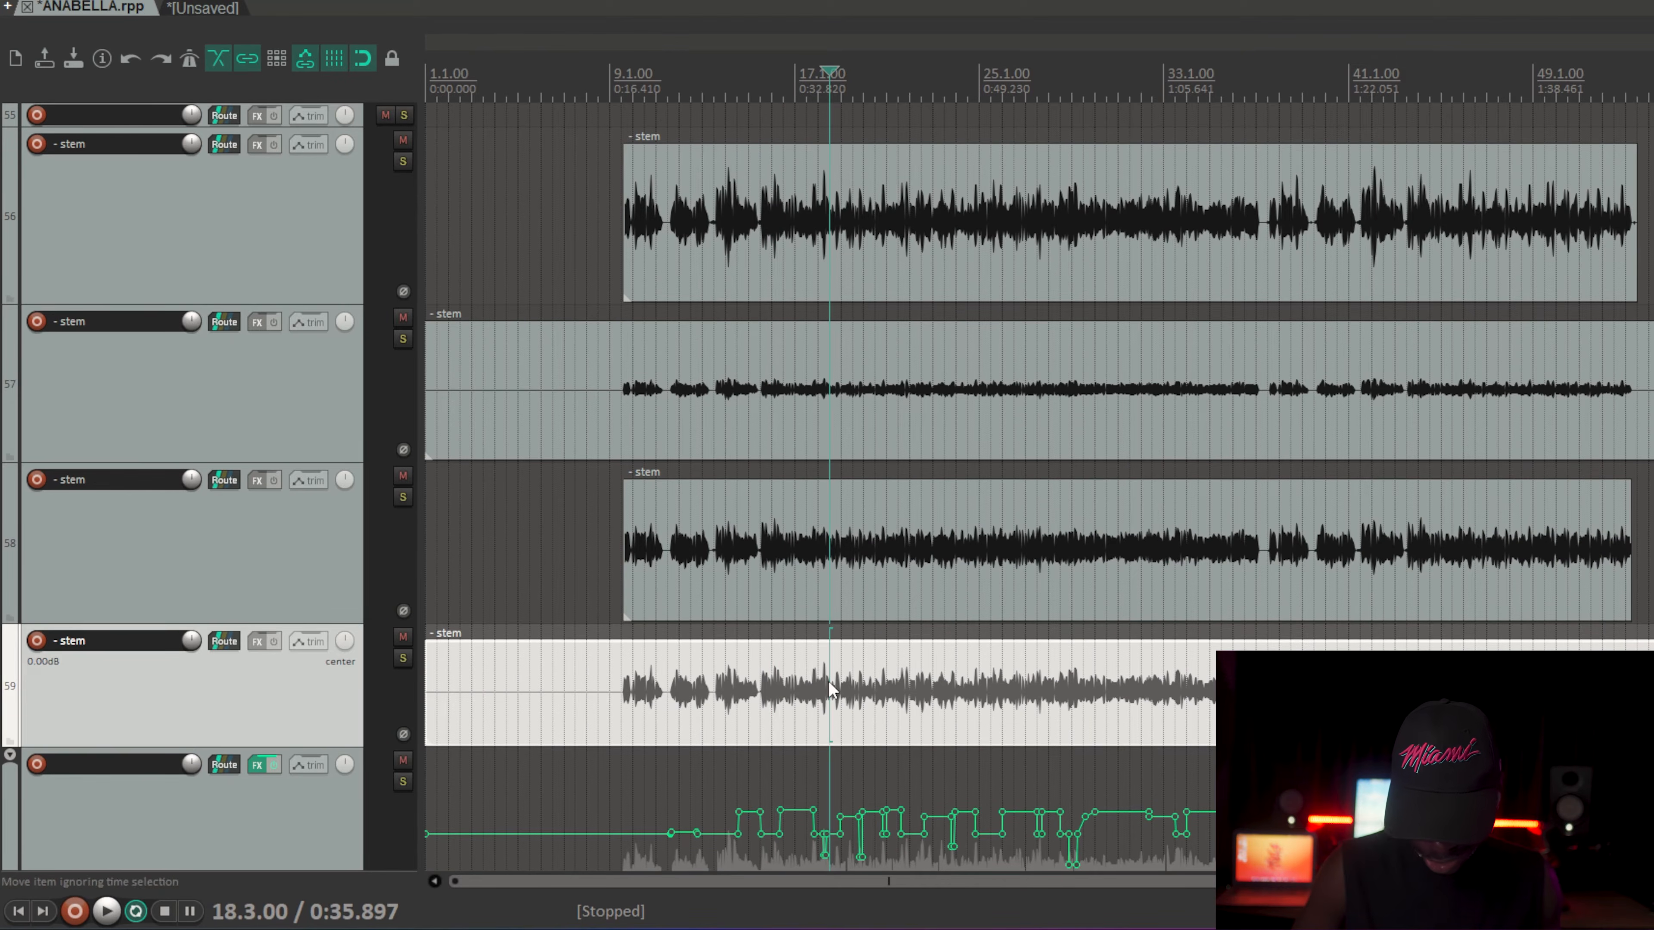
pyautogui.click(320, 412)
pyautogui.press('`')
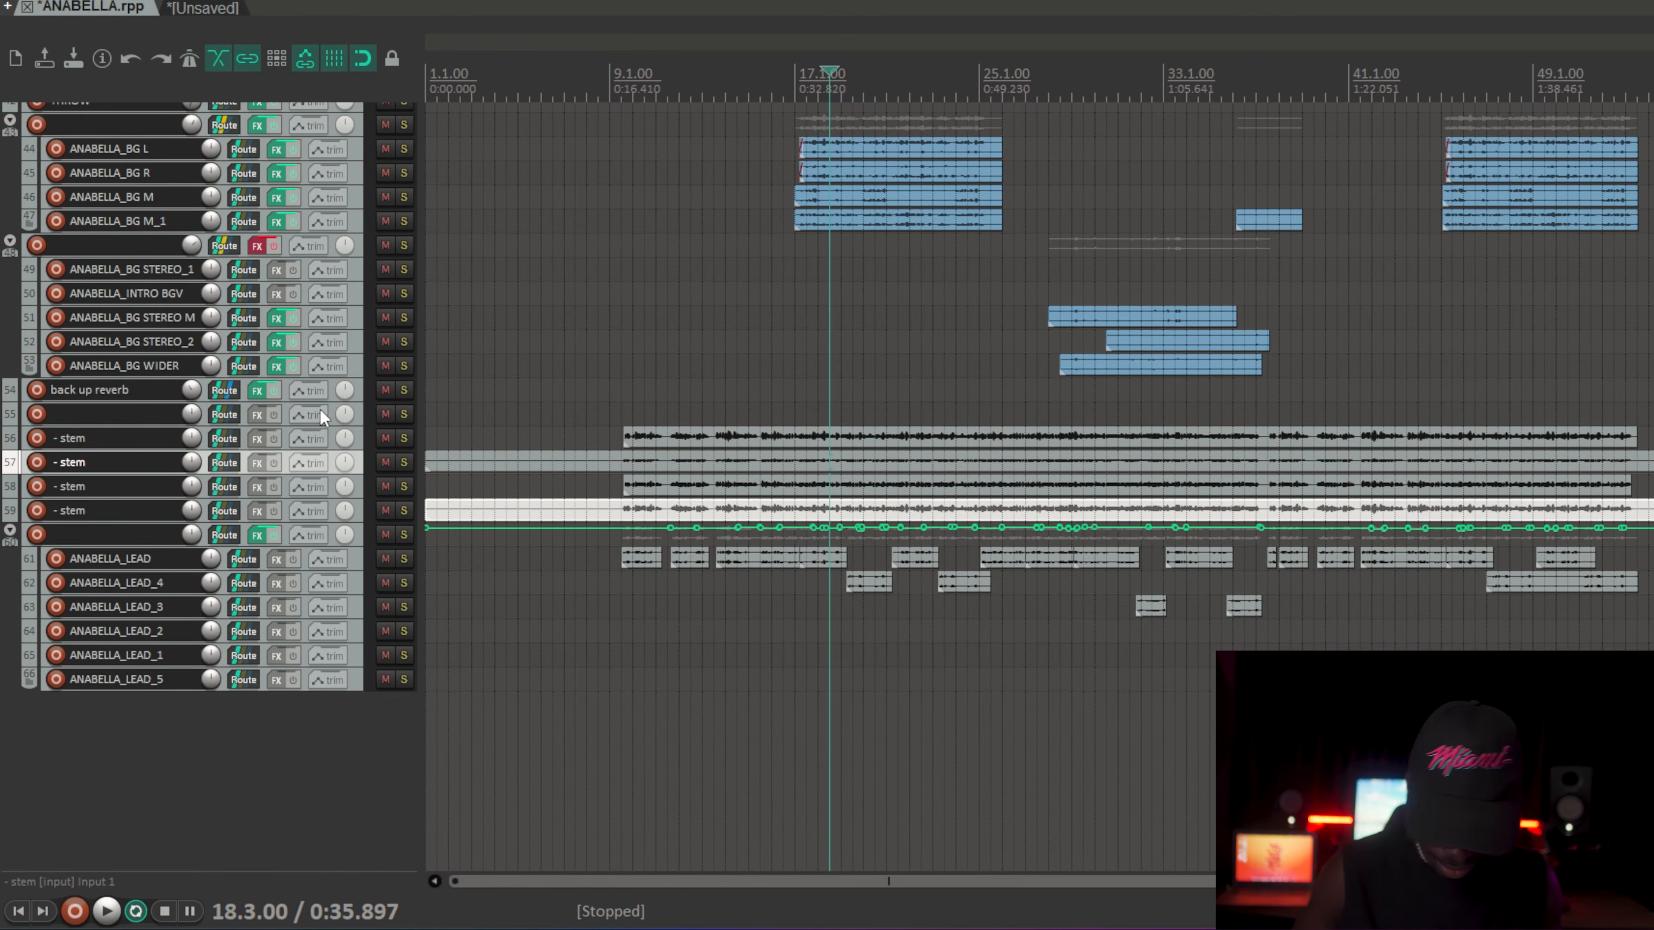
# Step: Mute the four rendered stem tracks and the lead vocal folder directly below them
pyautogui.click(385, 511)
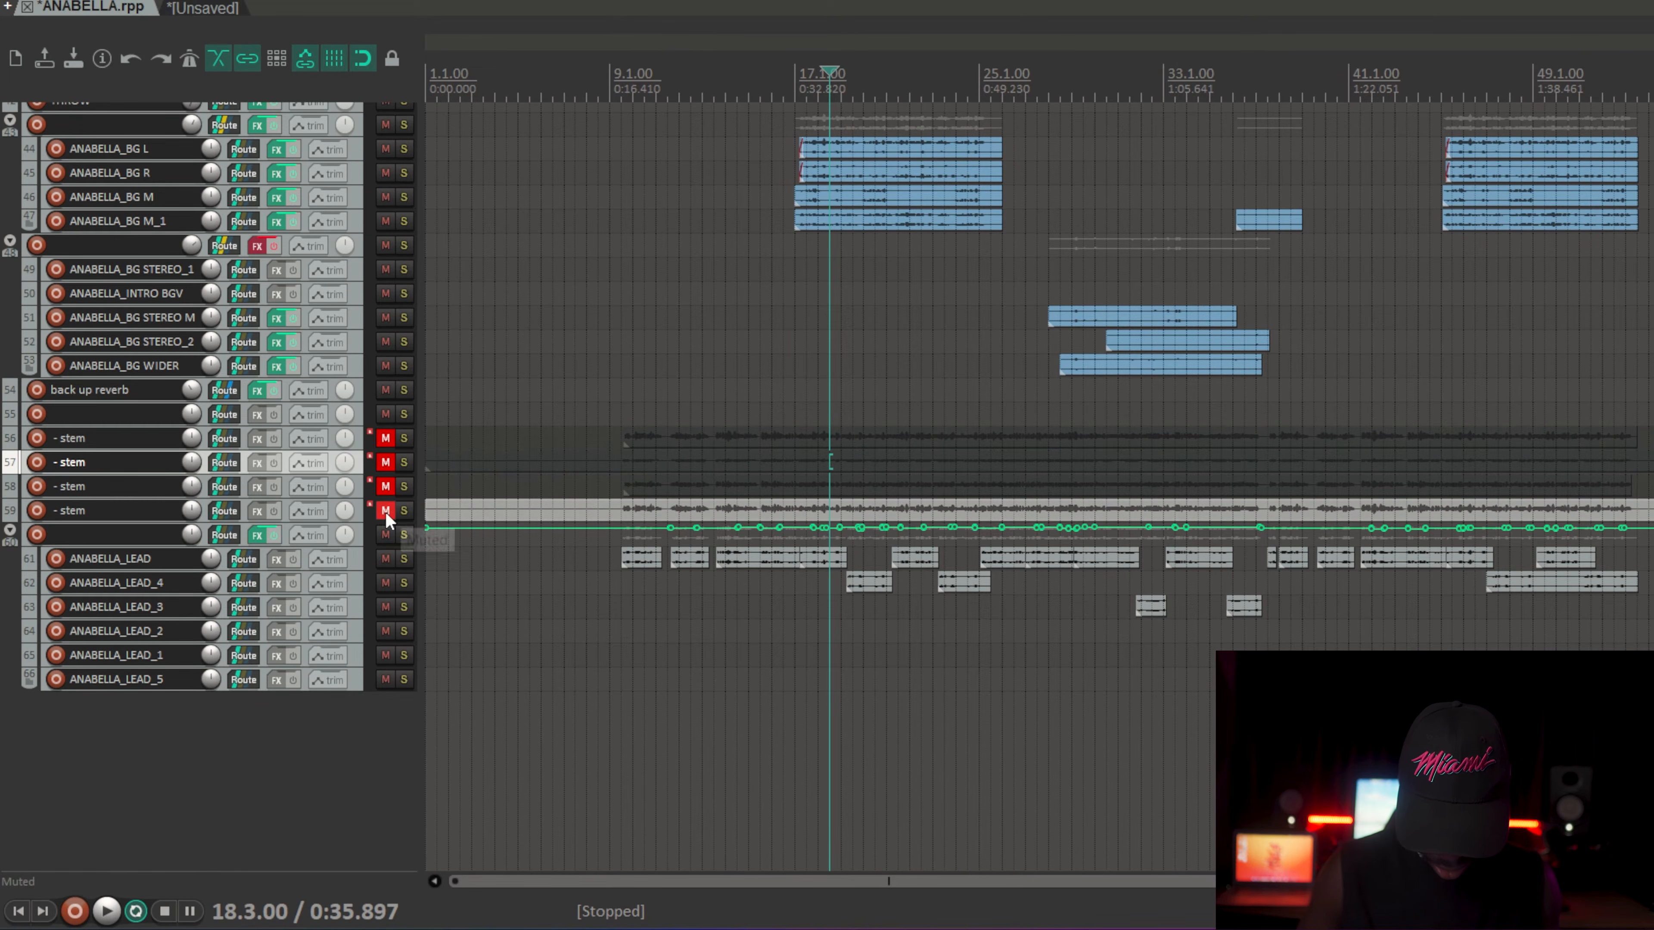
pyautogui.click(386, 534)
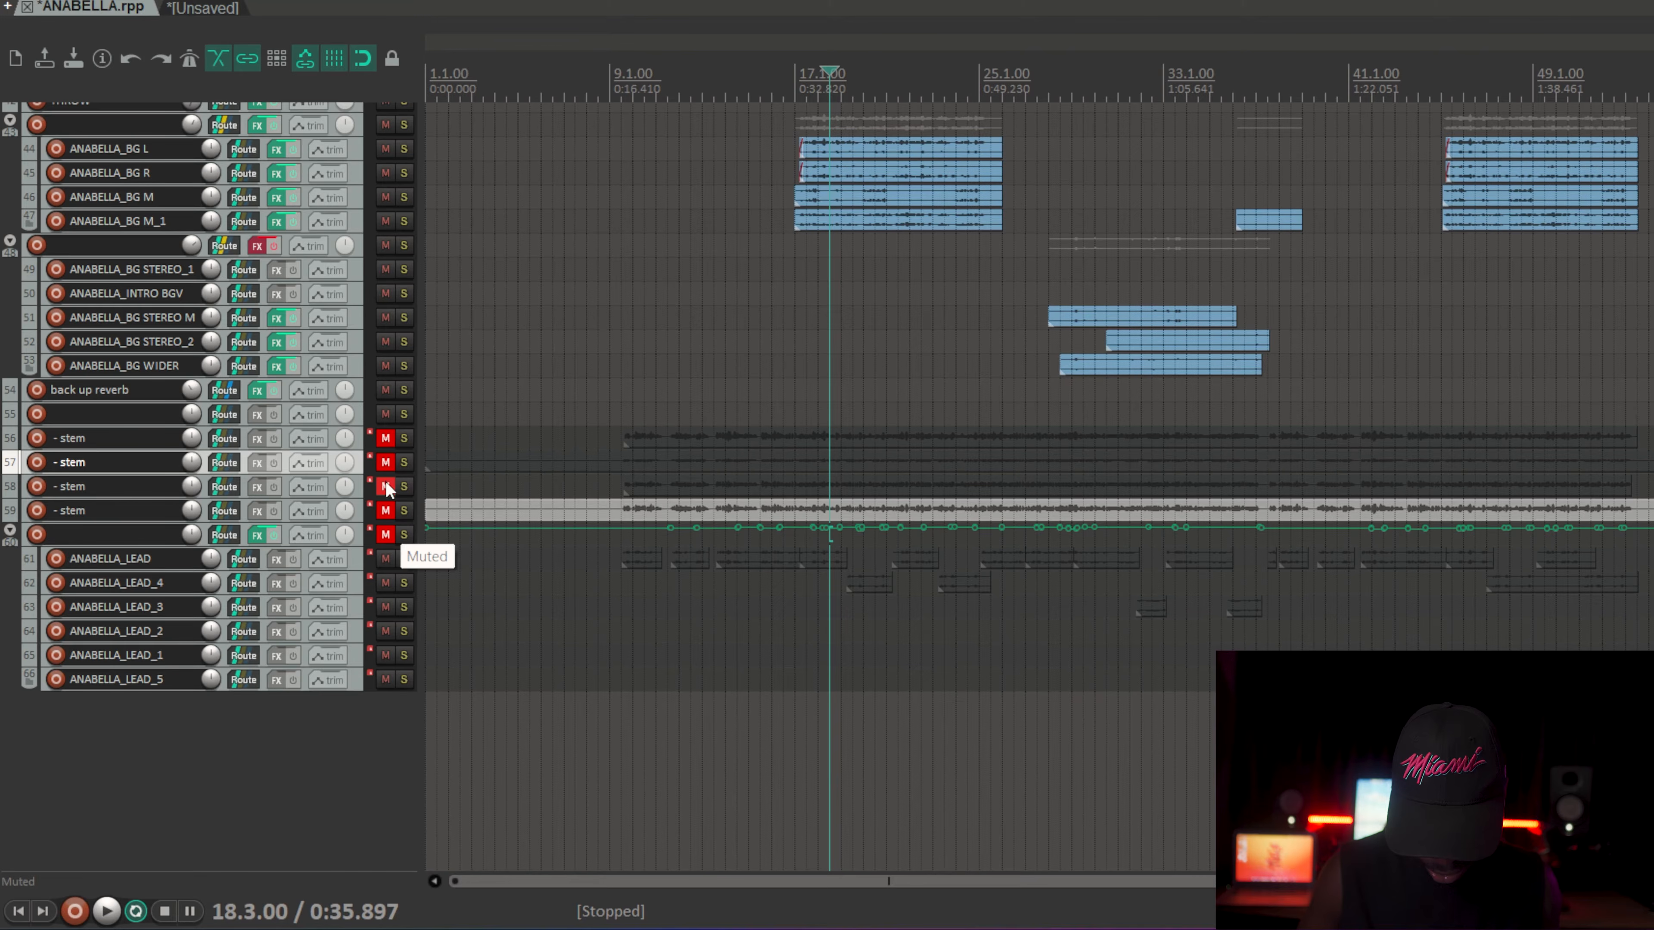
# Step: Enlarge folder track 2 to inspect its waveforms, and briefly toggle its solo on and off
pyautogui.scroll(5, 353, 321)
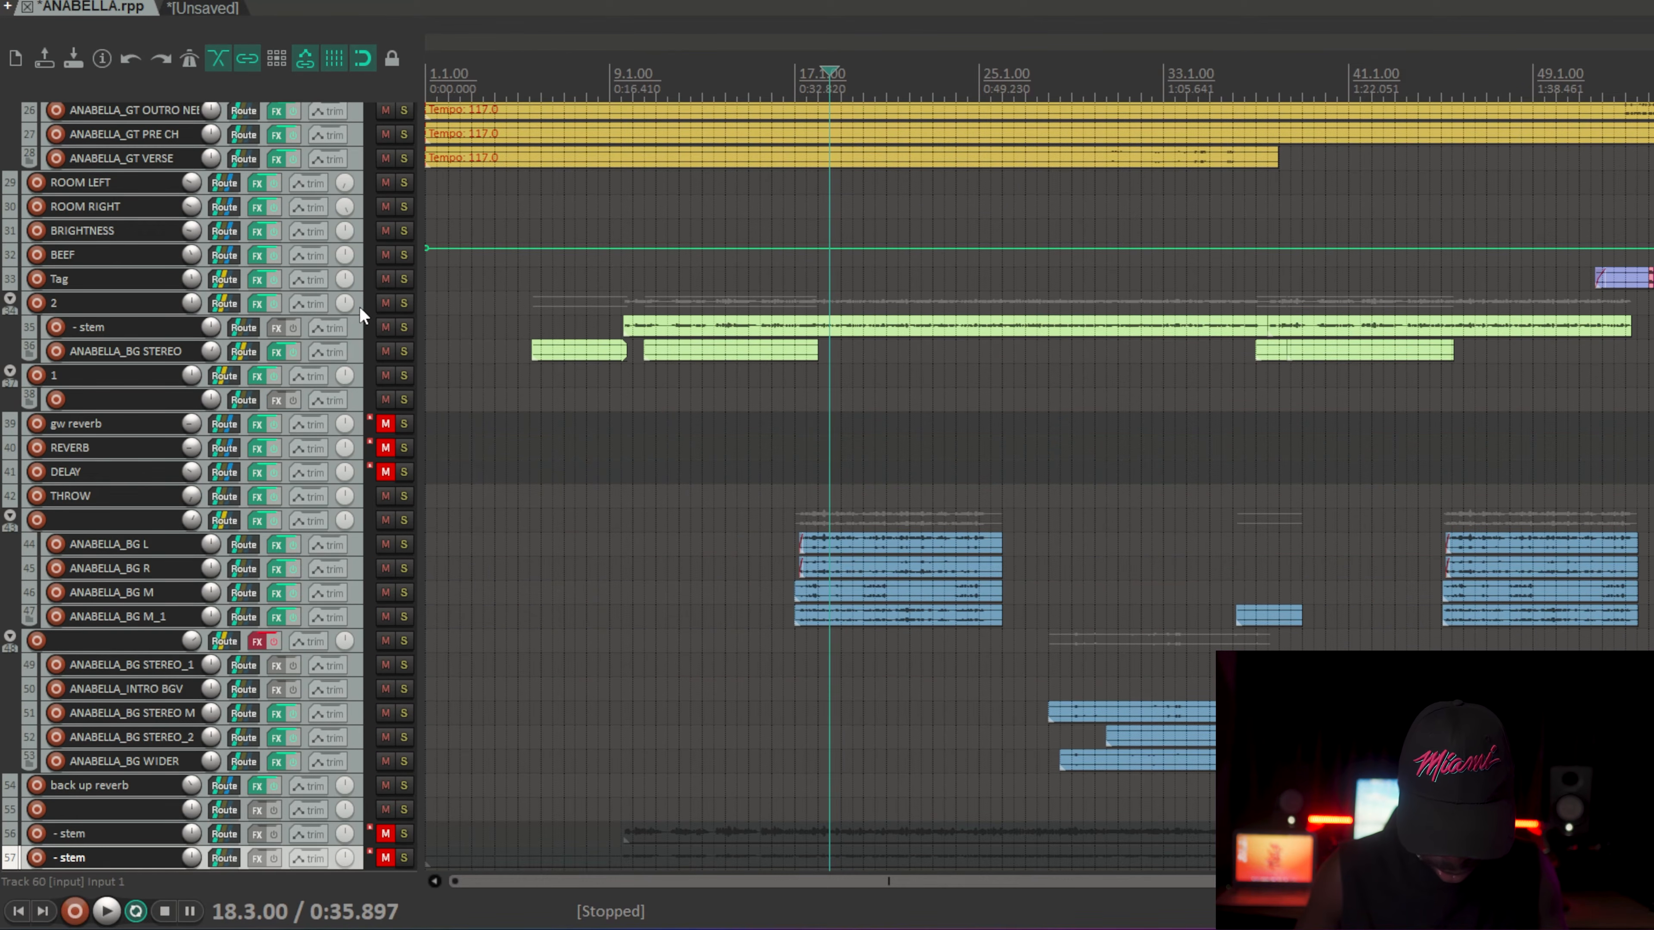
pyautogui.click(363, 310)
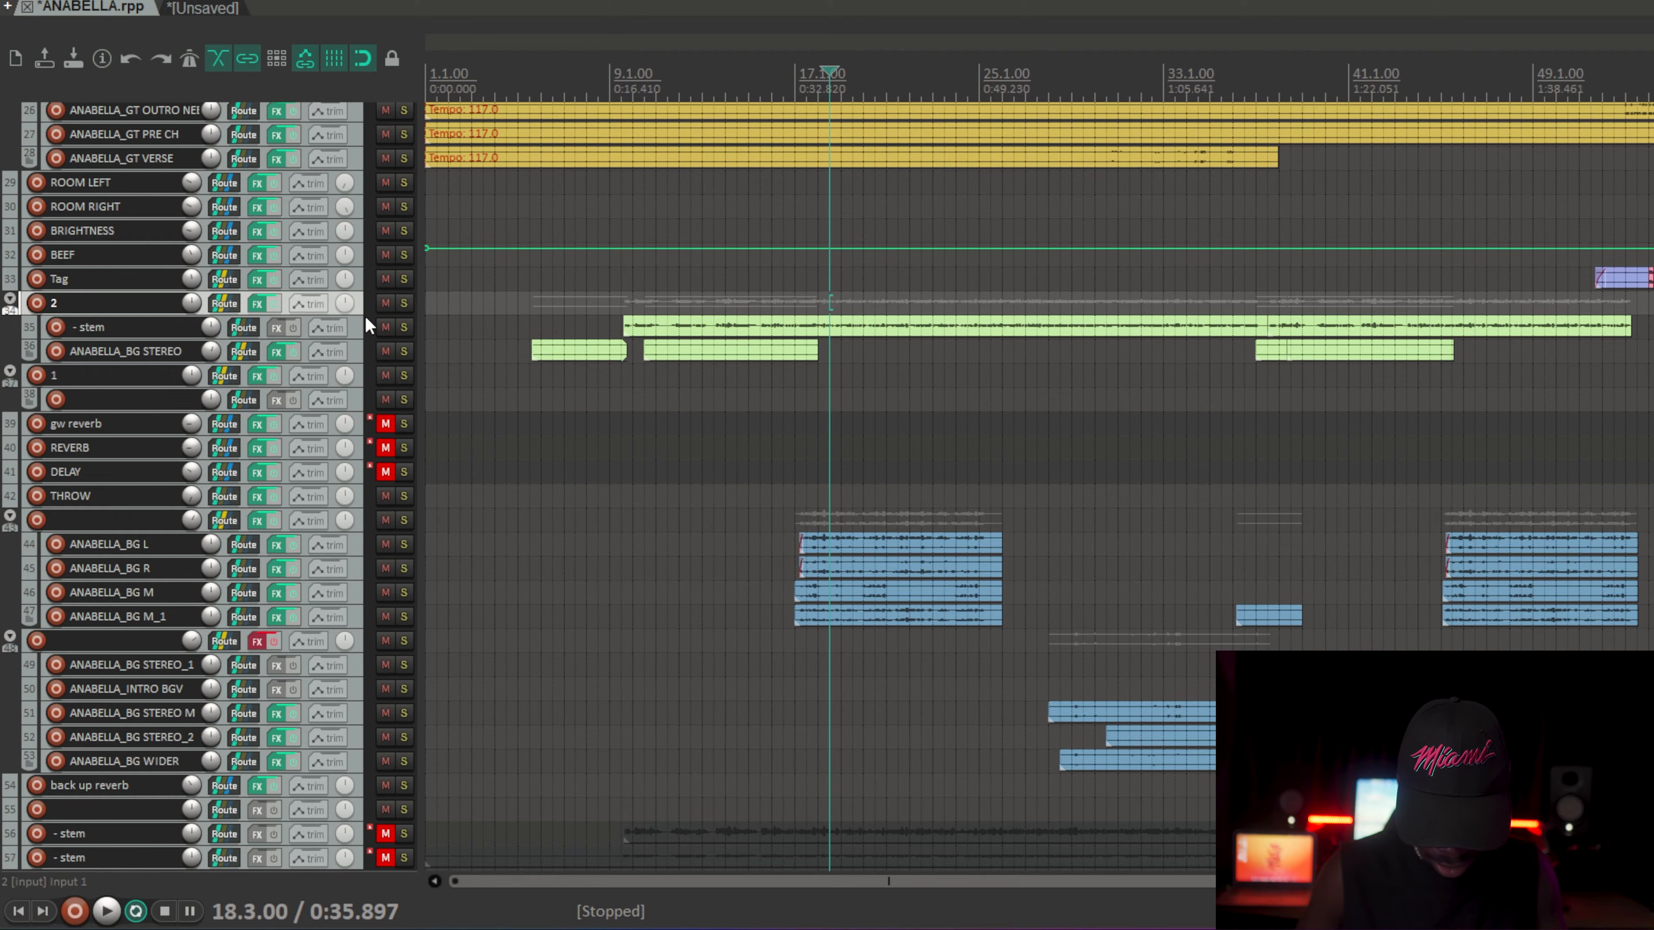
pyautogui.moveTo(364, 314); pyautogui.dragTo(350, 605)
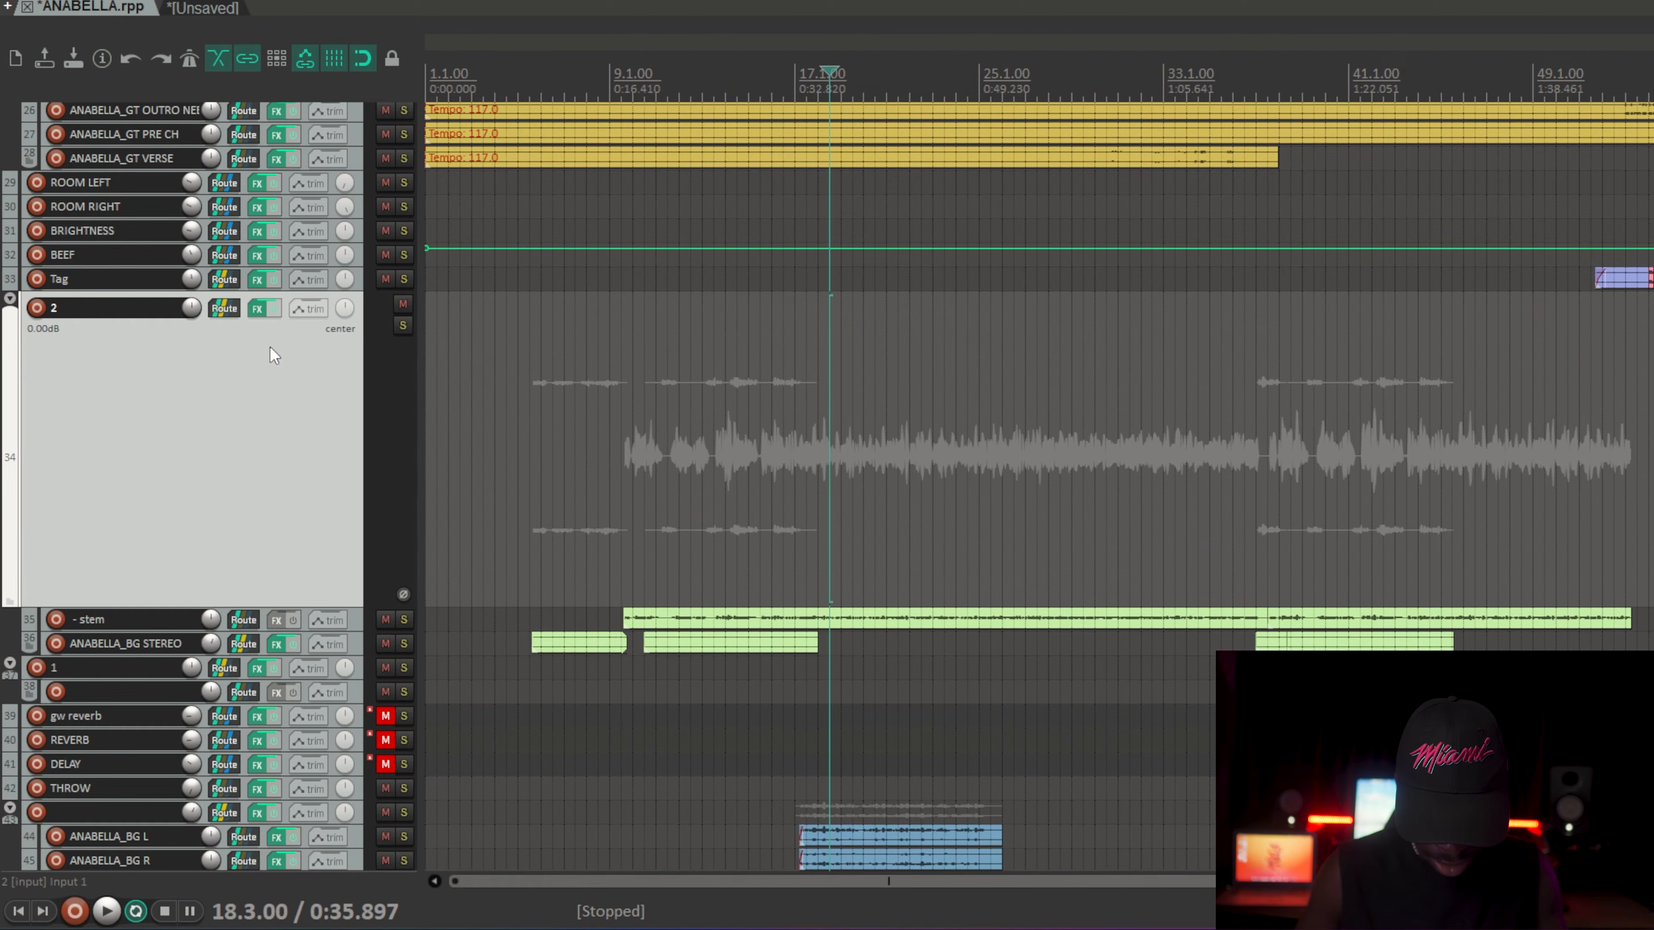
pyautogui.click(405, 328)
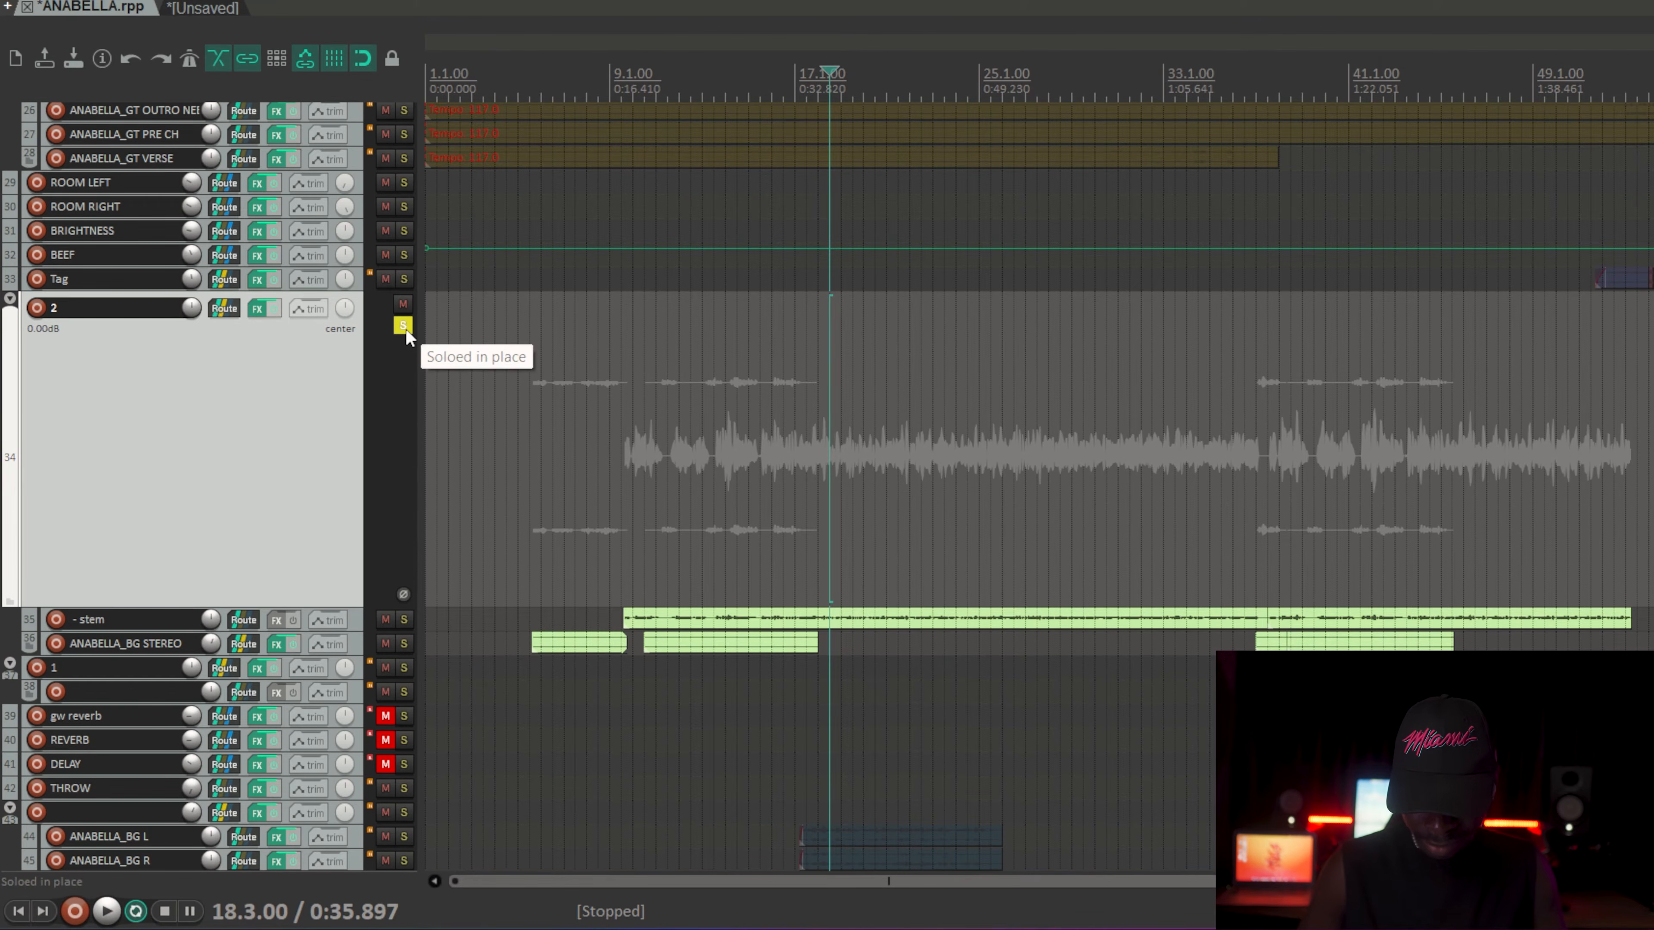
pyautogui.click(405, 327)
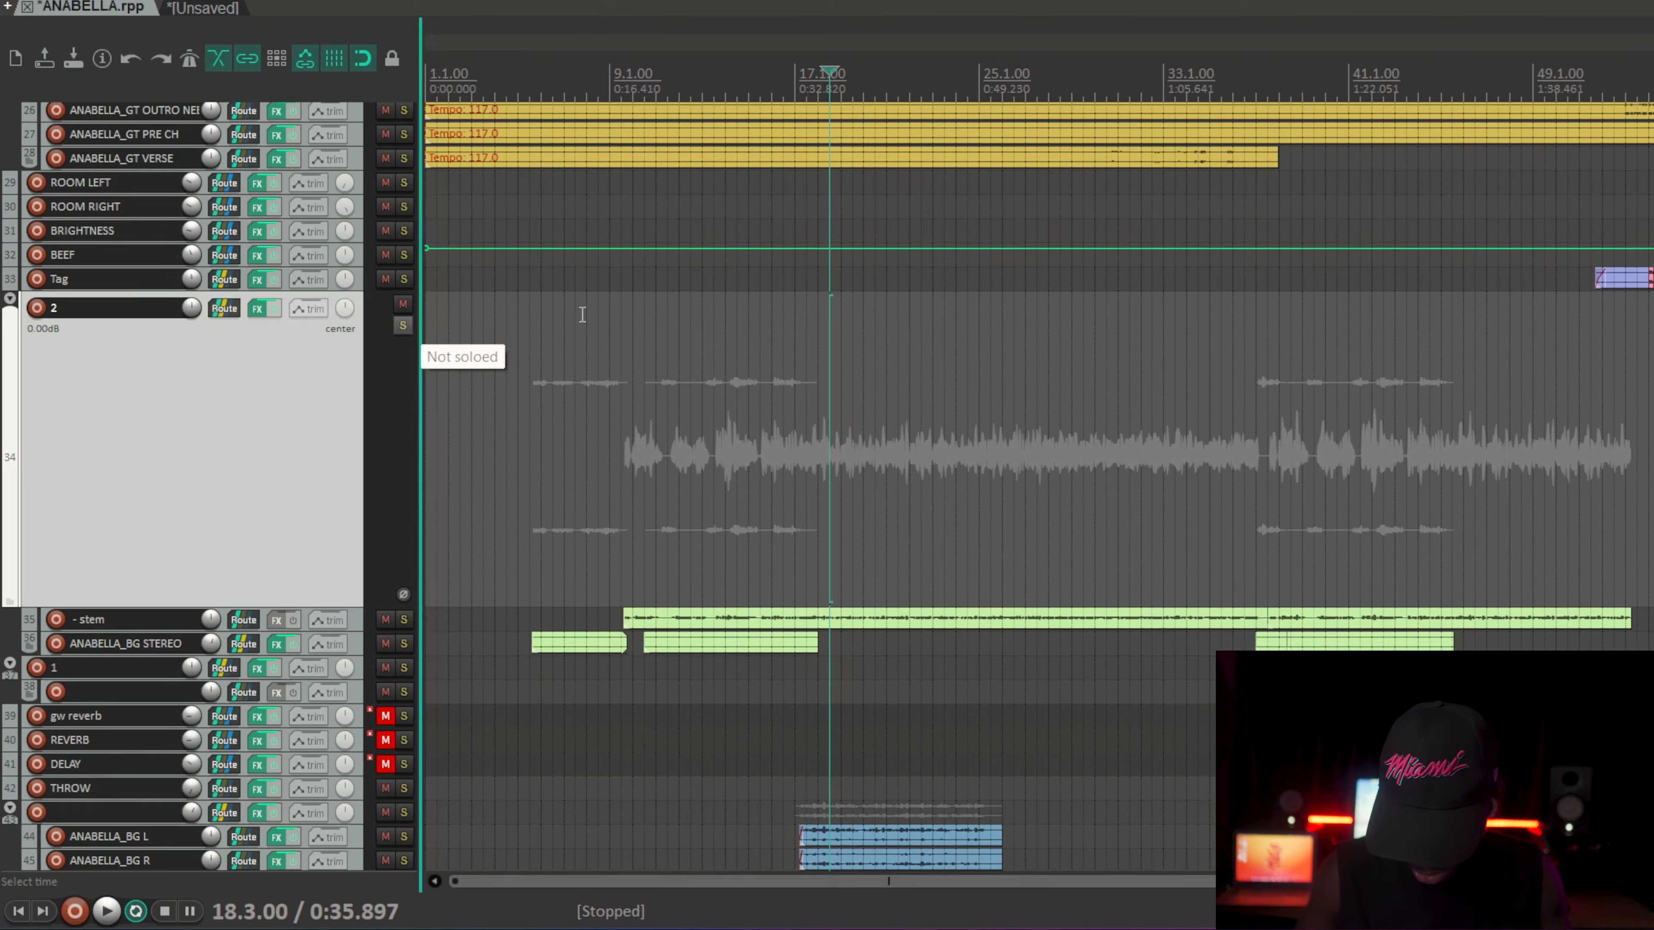
# Step: Enlarge and solo the ANABELLA_KICK track, and play it from the start of the project
pyautogui.scroll(10, 827, 456)
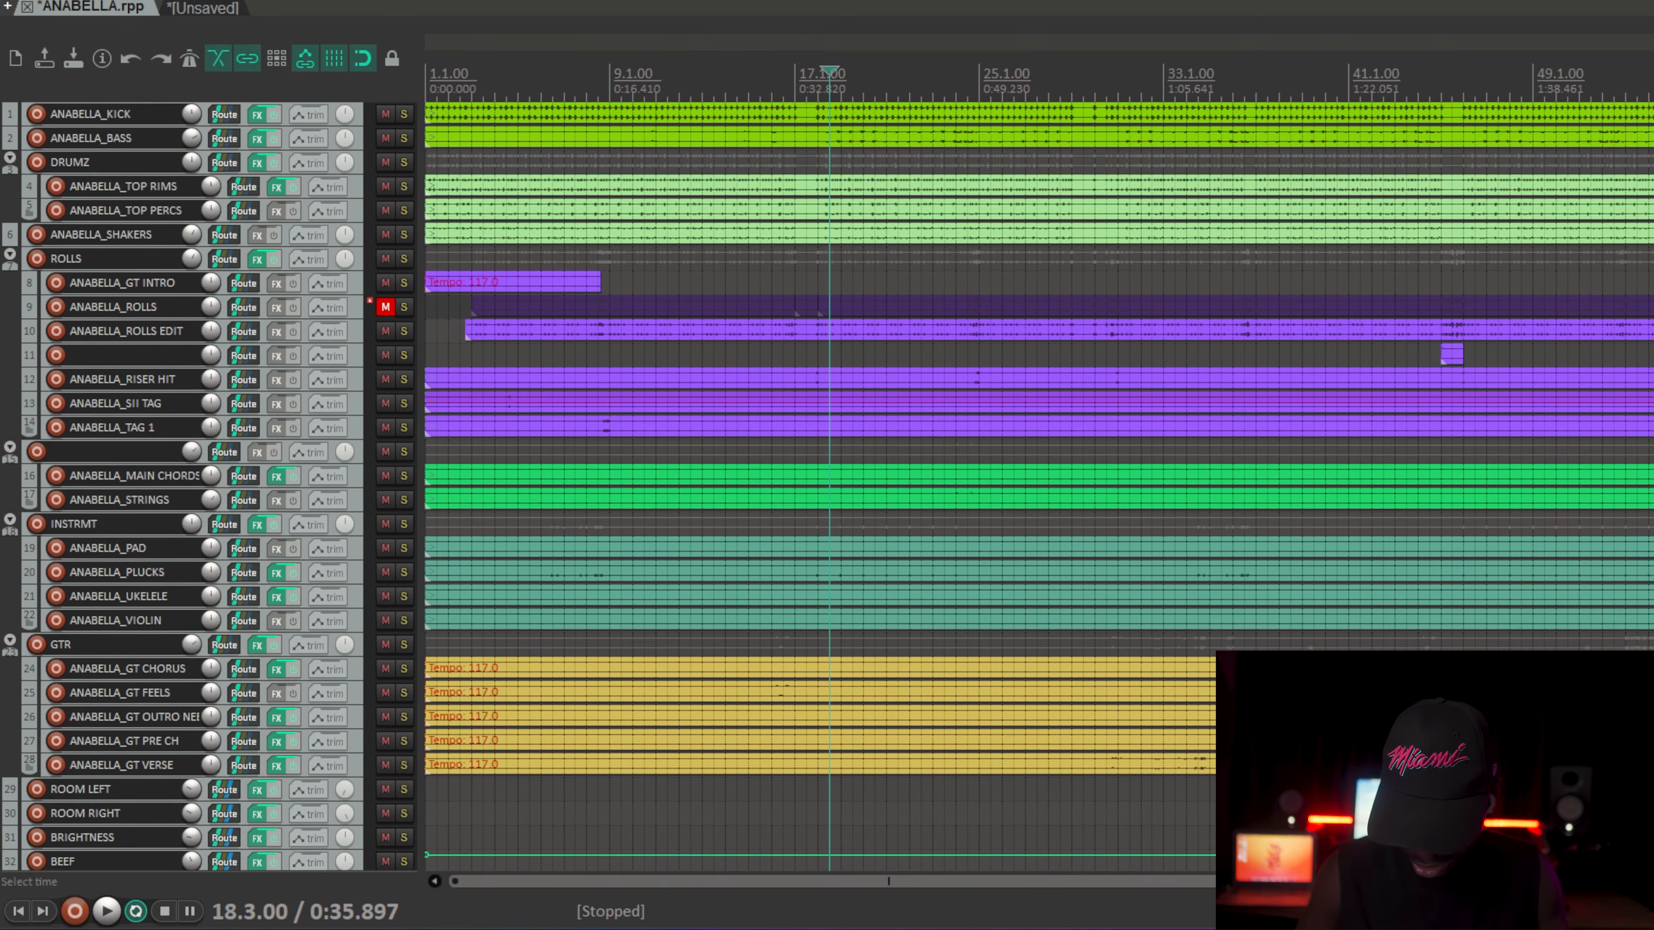
pyautogui.click(358, 118)
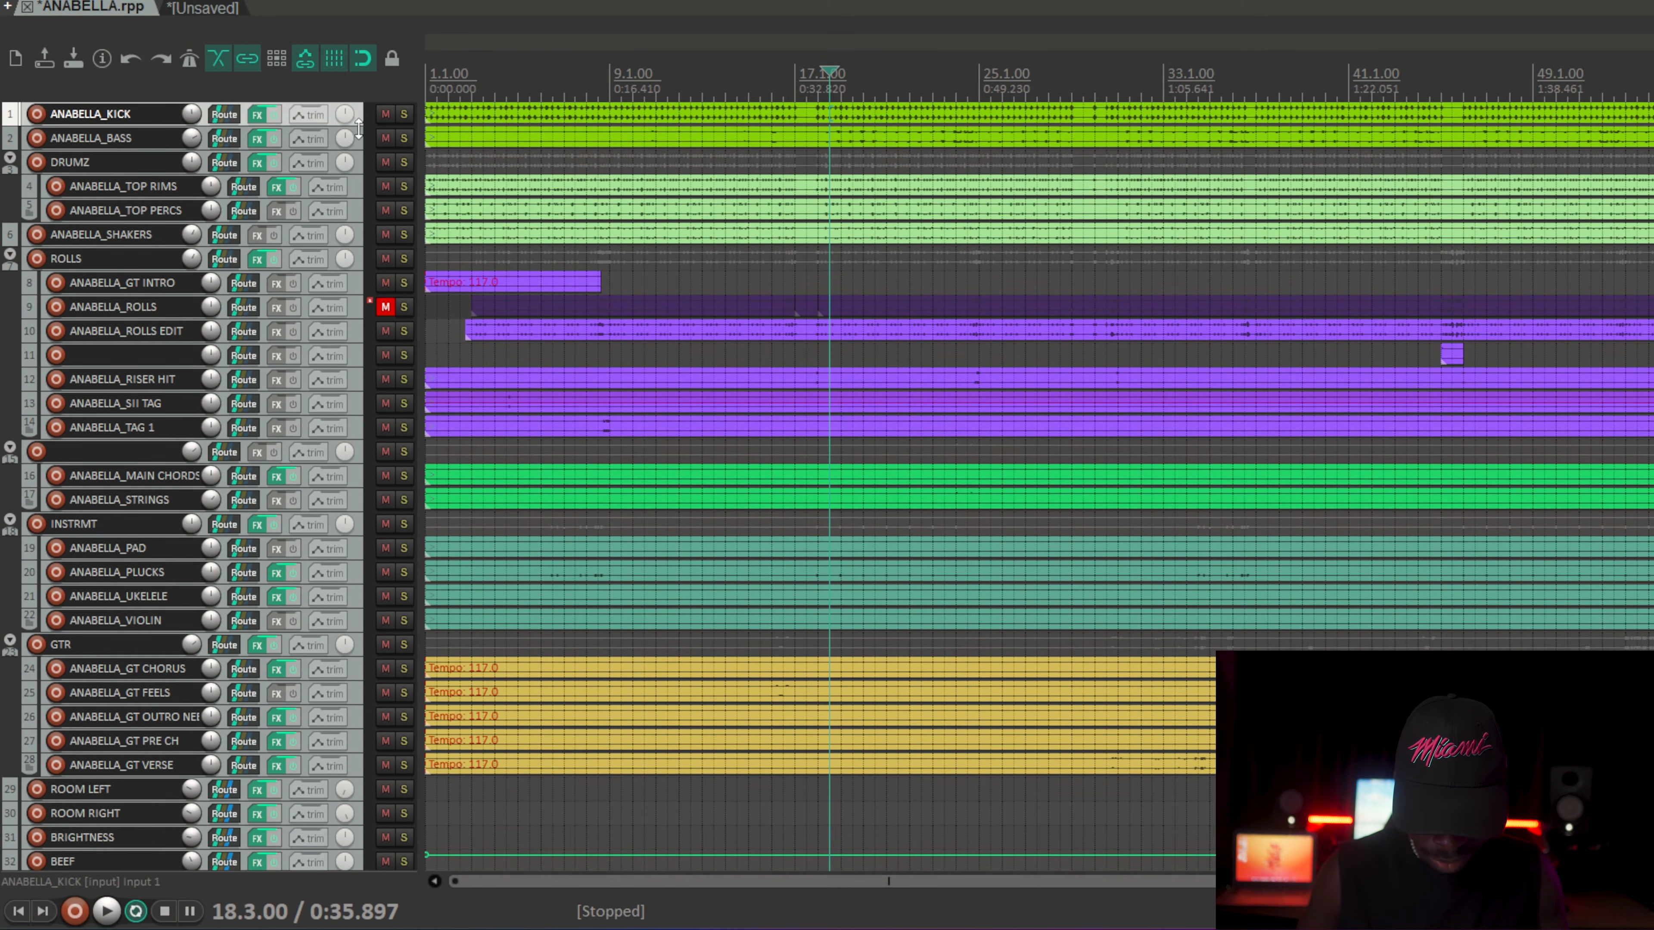
pyautogui.moveTo(358, 126); pyautogui.dragTo(352, 239)
pyautogui.click(402, 136)
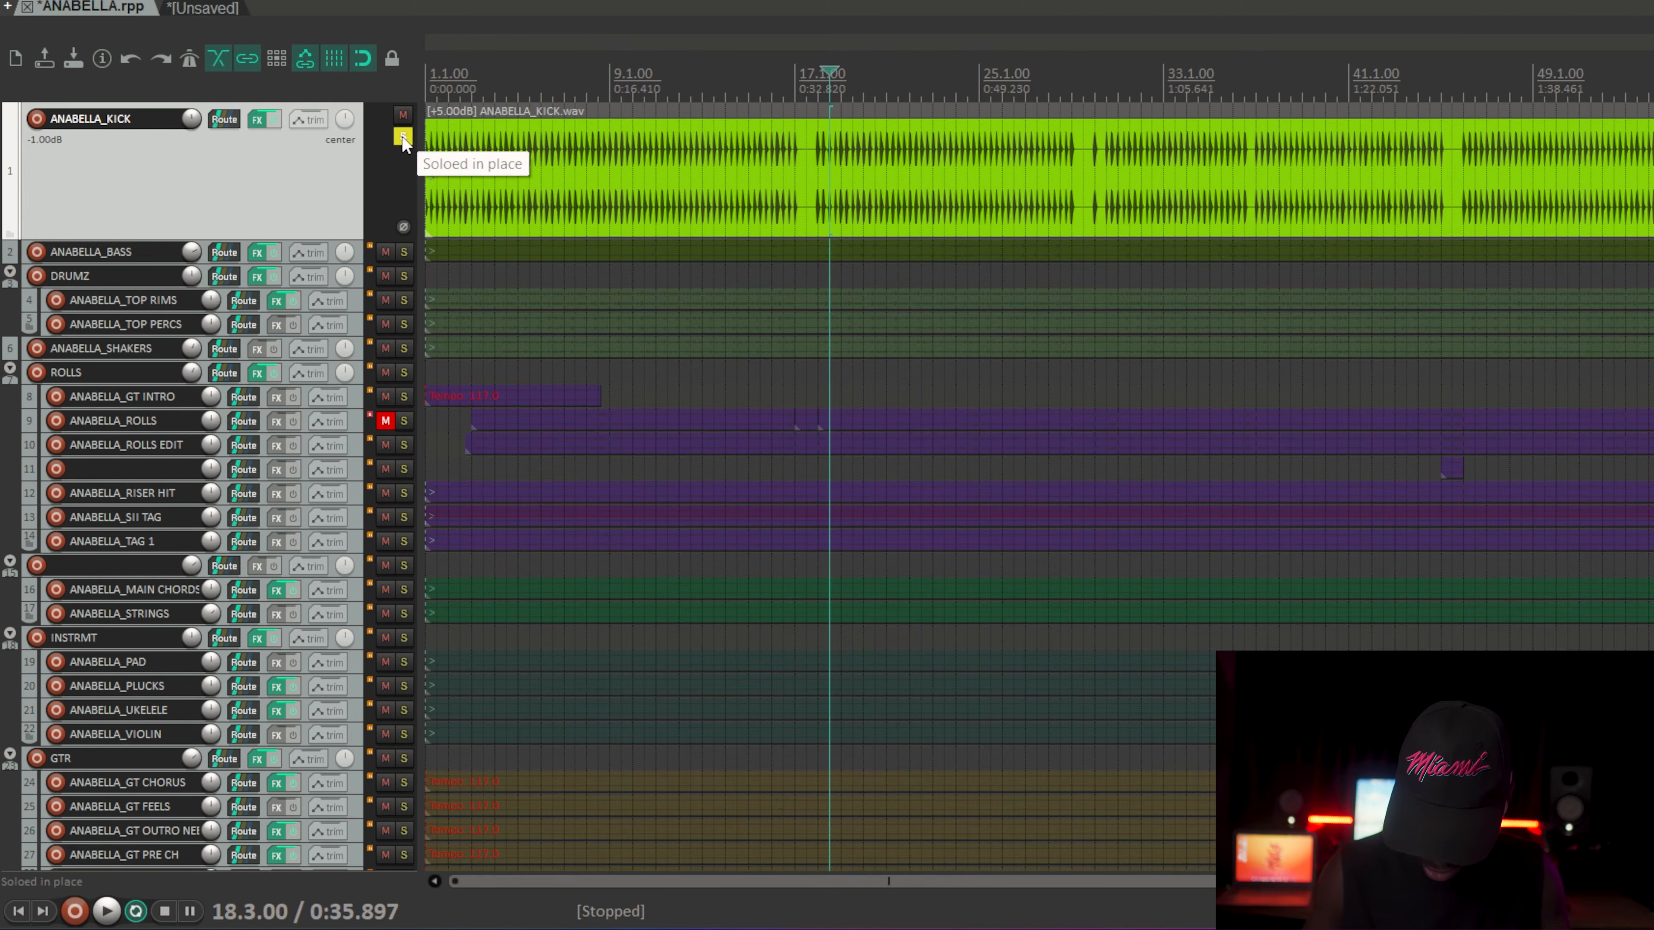
pyautogui.press('Home')
pyautogui.press('space')
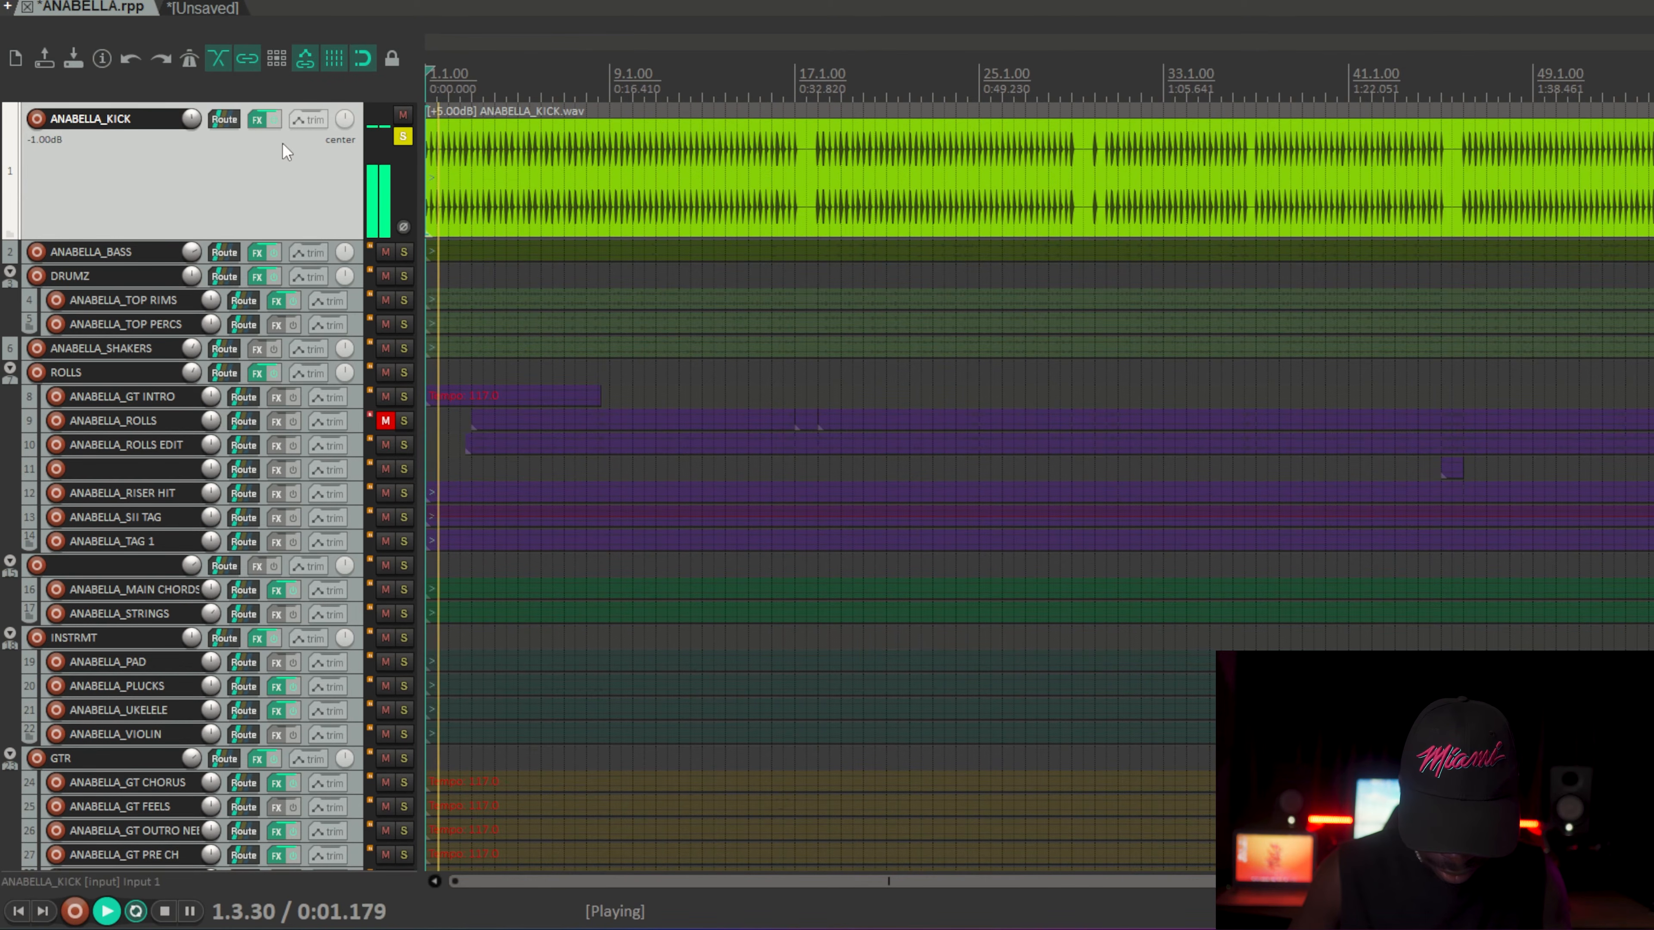
# Step: Open the kick's effects chain, show the first Kickbox instance's settings, and move the effects window clear of the track controls
pyautogui.click(257, 124)
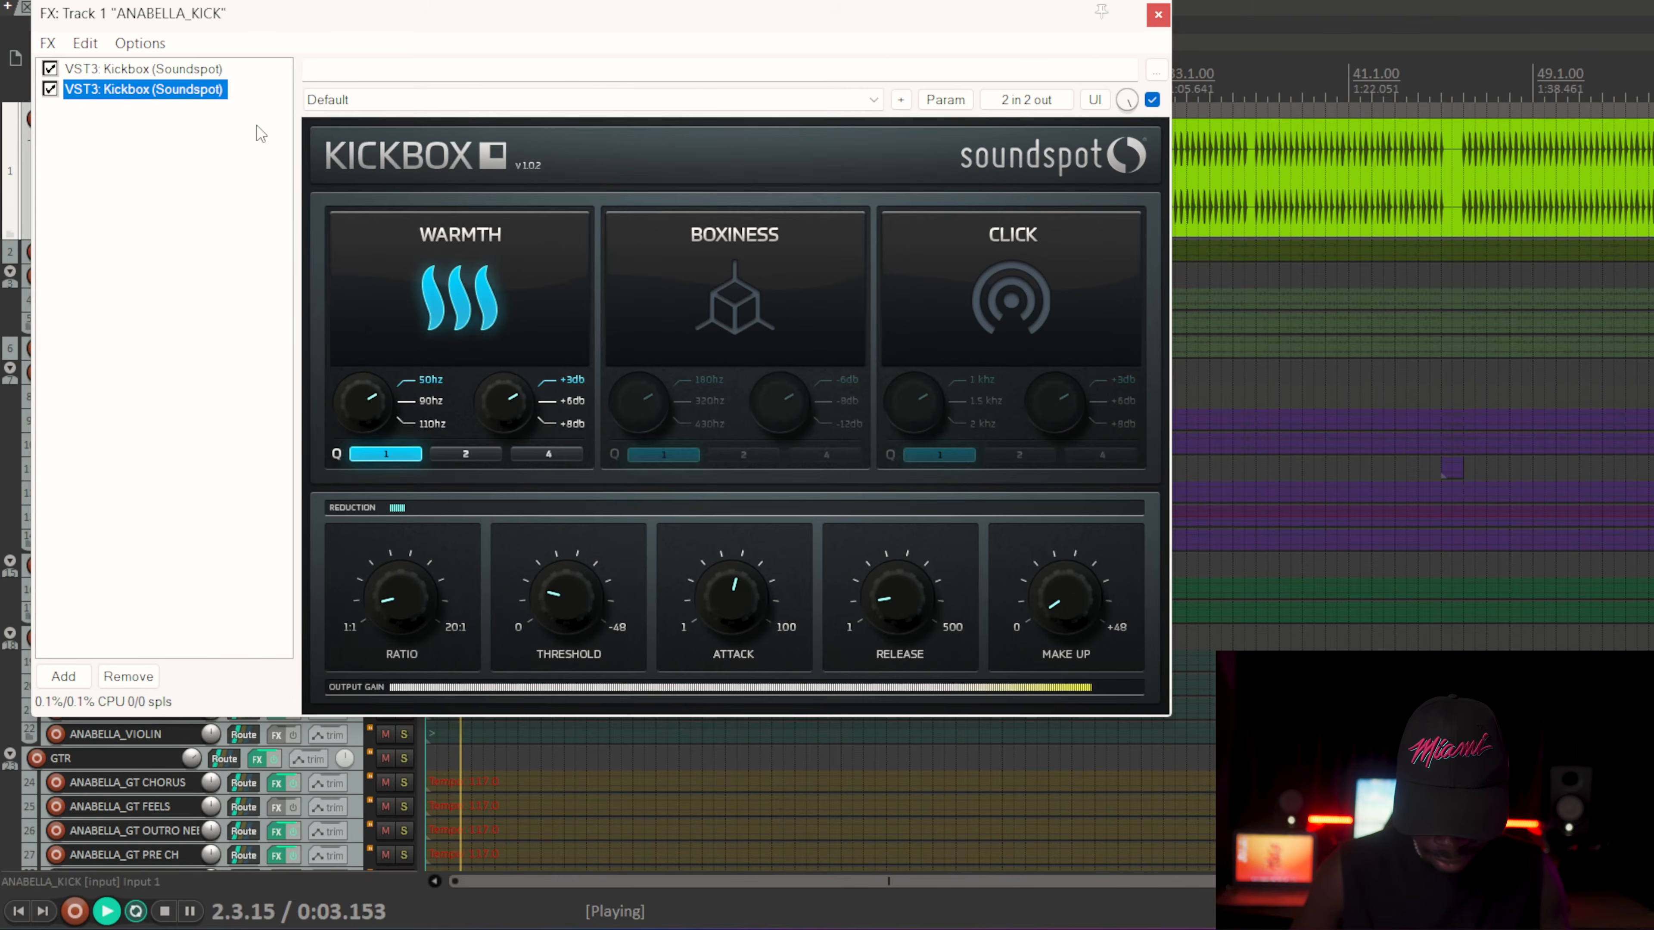
pyautogui.click(167, 70)
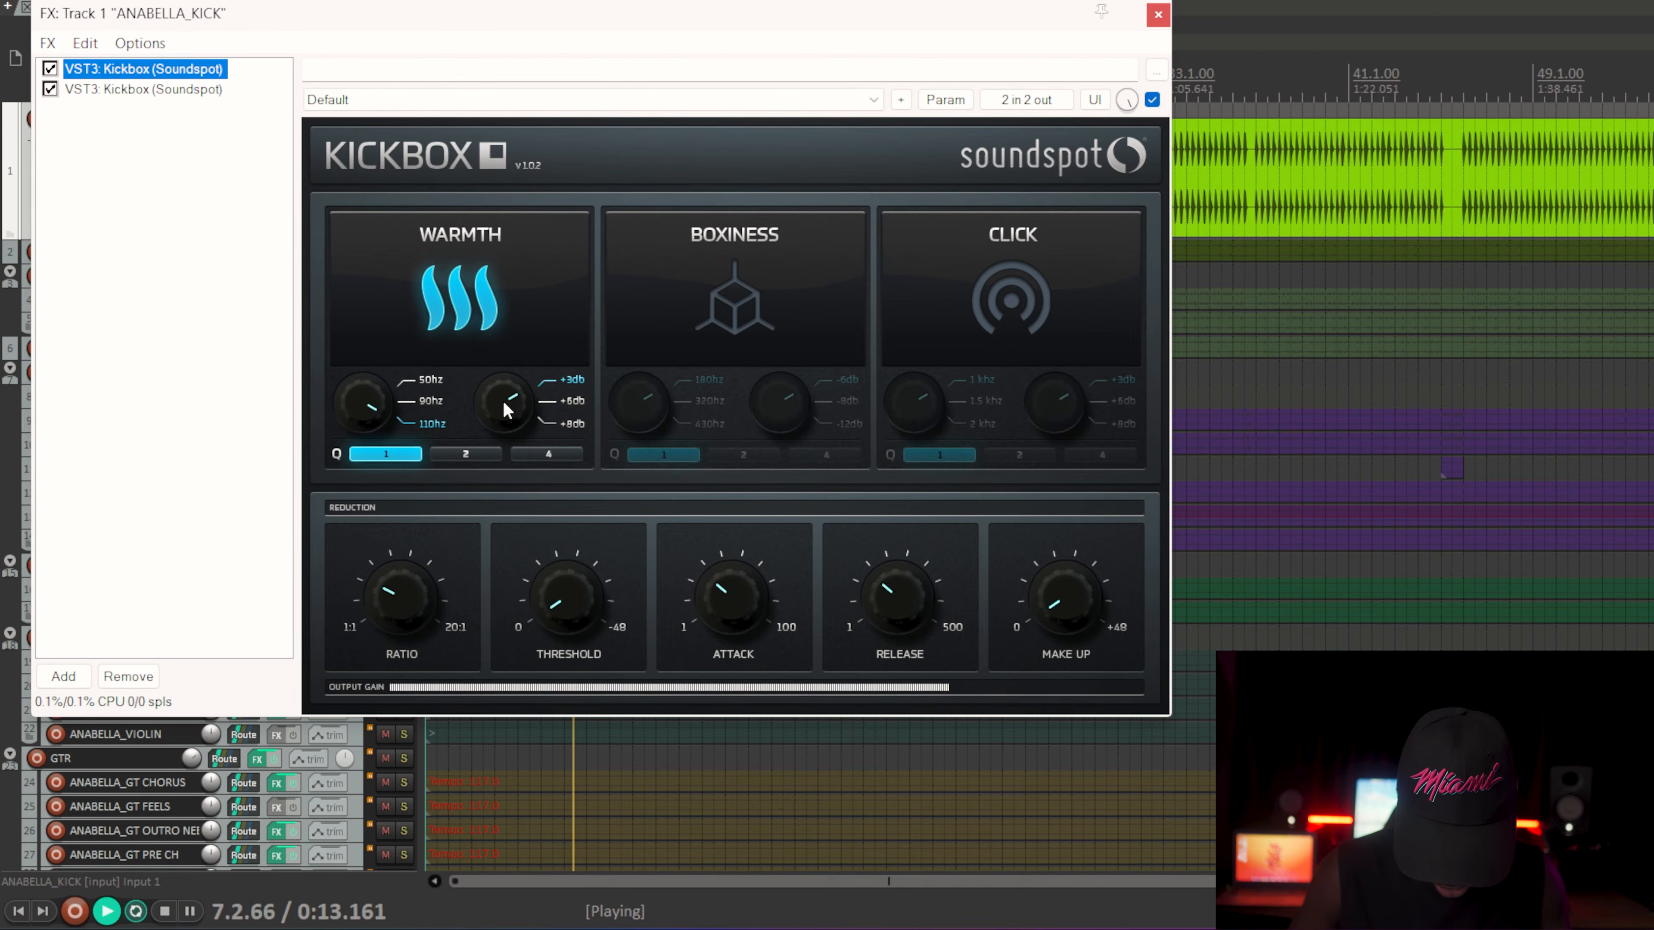
pyautogui.moveTo(336, 4); pyautogui.dragTo(741, 107)
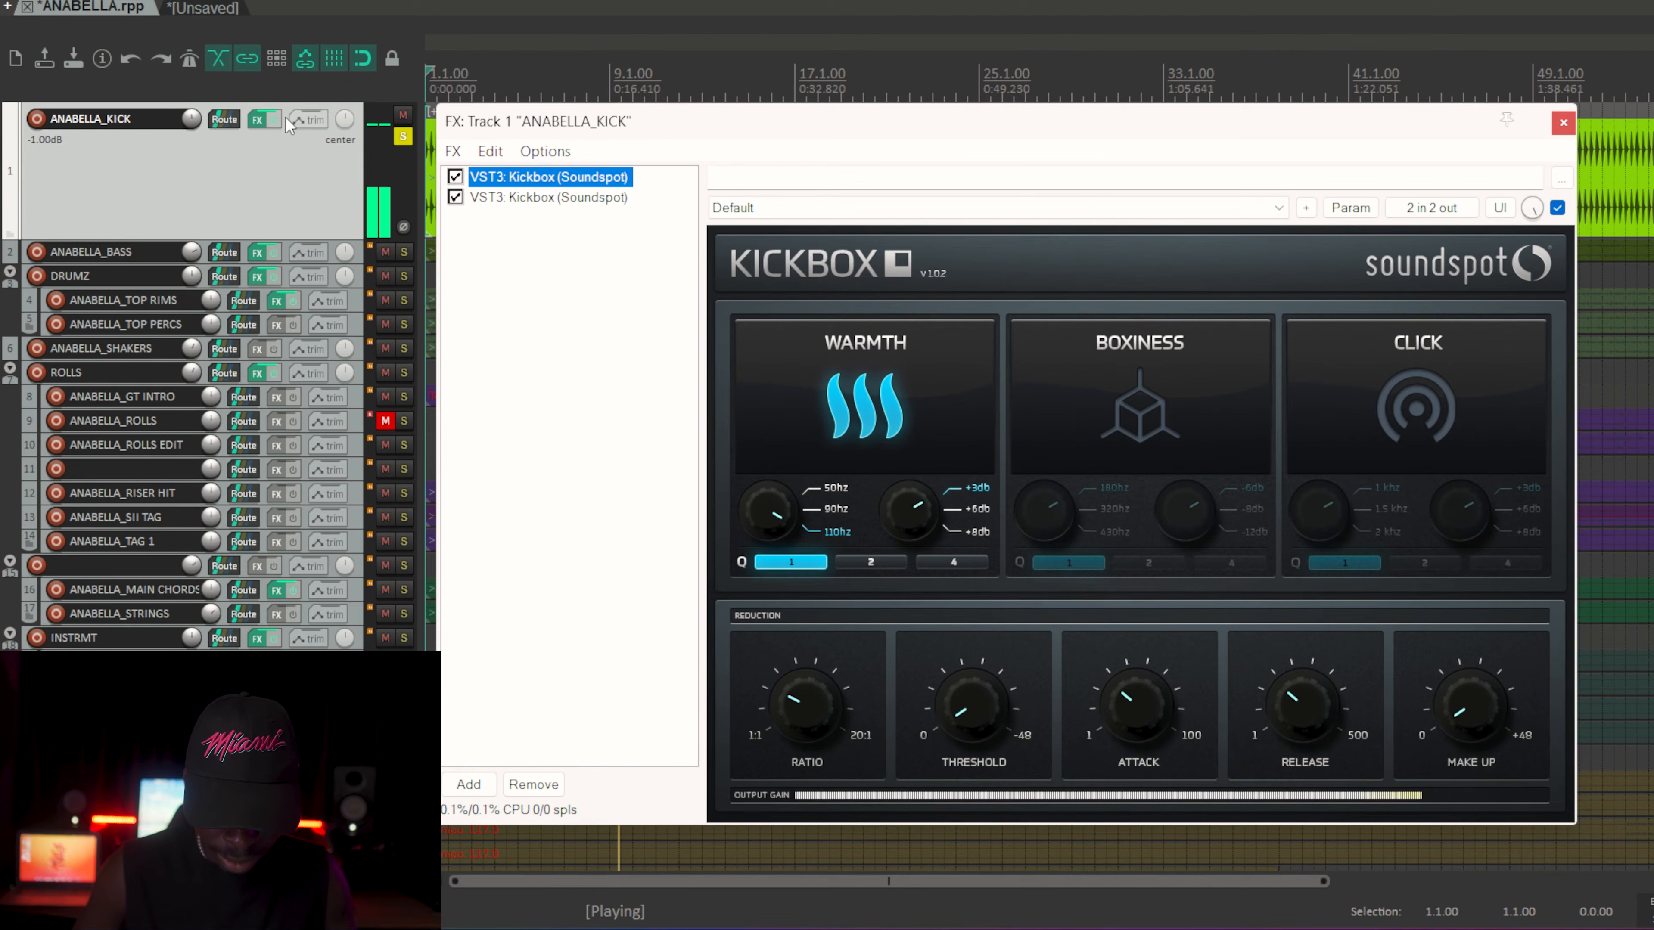
# Step: Compare the kick with its effects bypassed and re-enabled, stop playback, and close the effects window
pyautogui.click(274, 119)
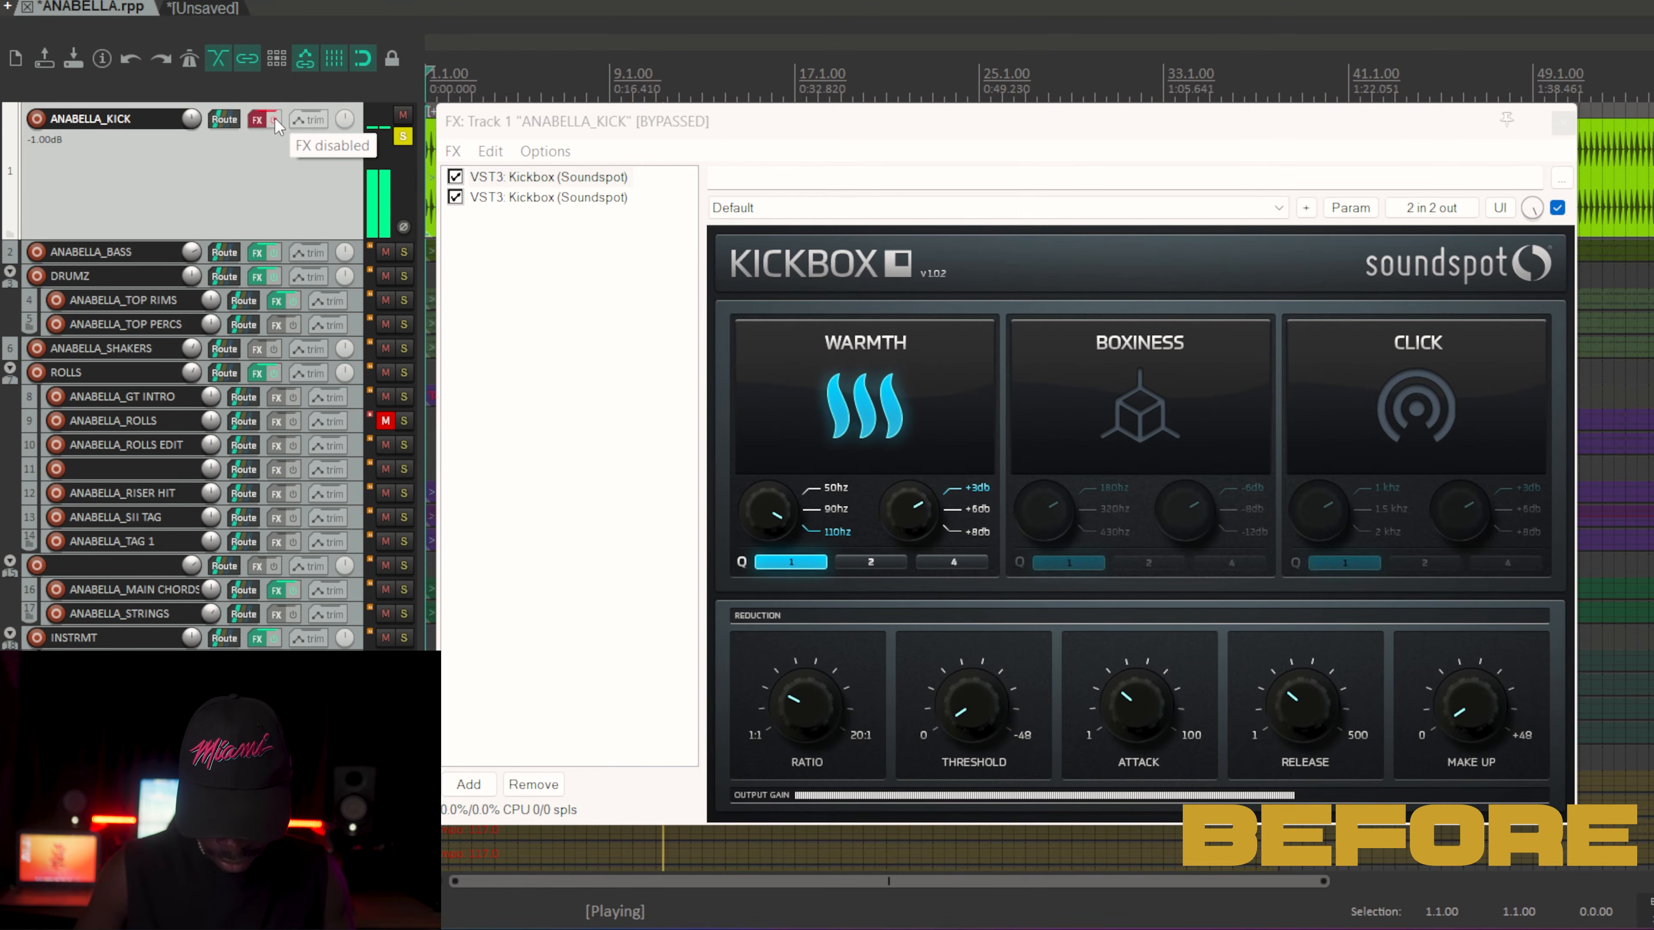
pyautogui.click(274, 119)
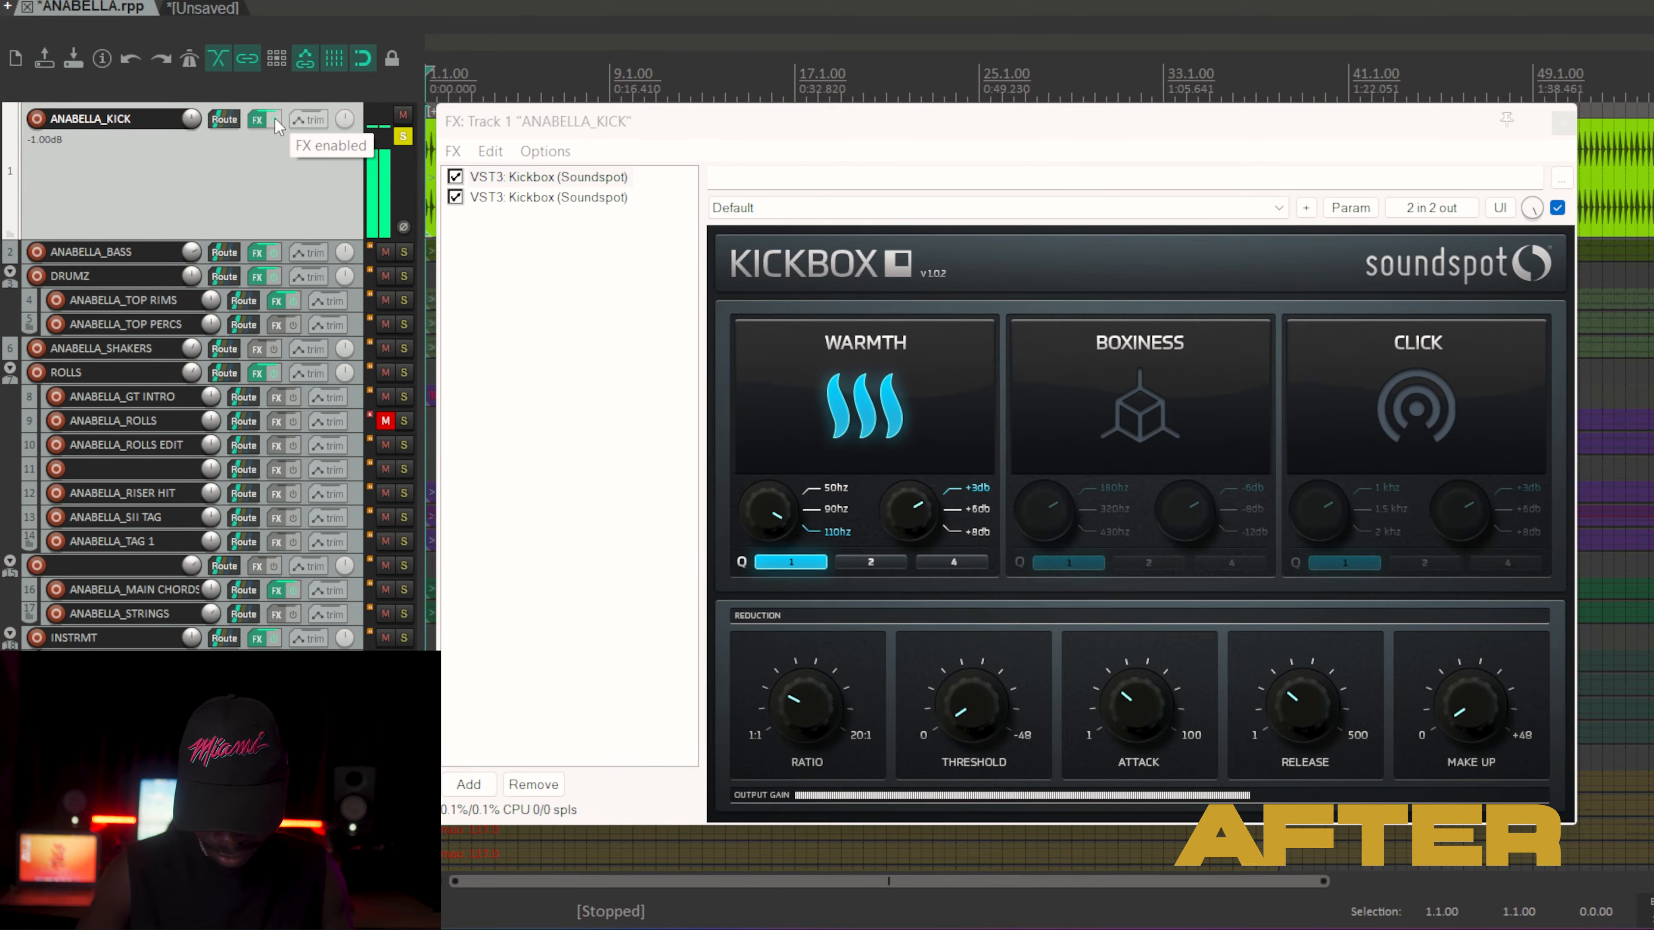
pyautogui.press('space')
pyautogui.click(1562, 124)
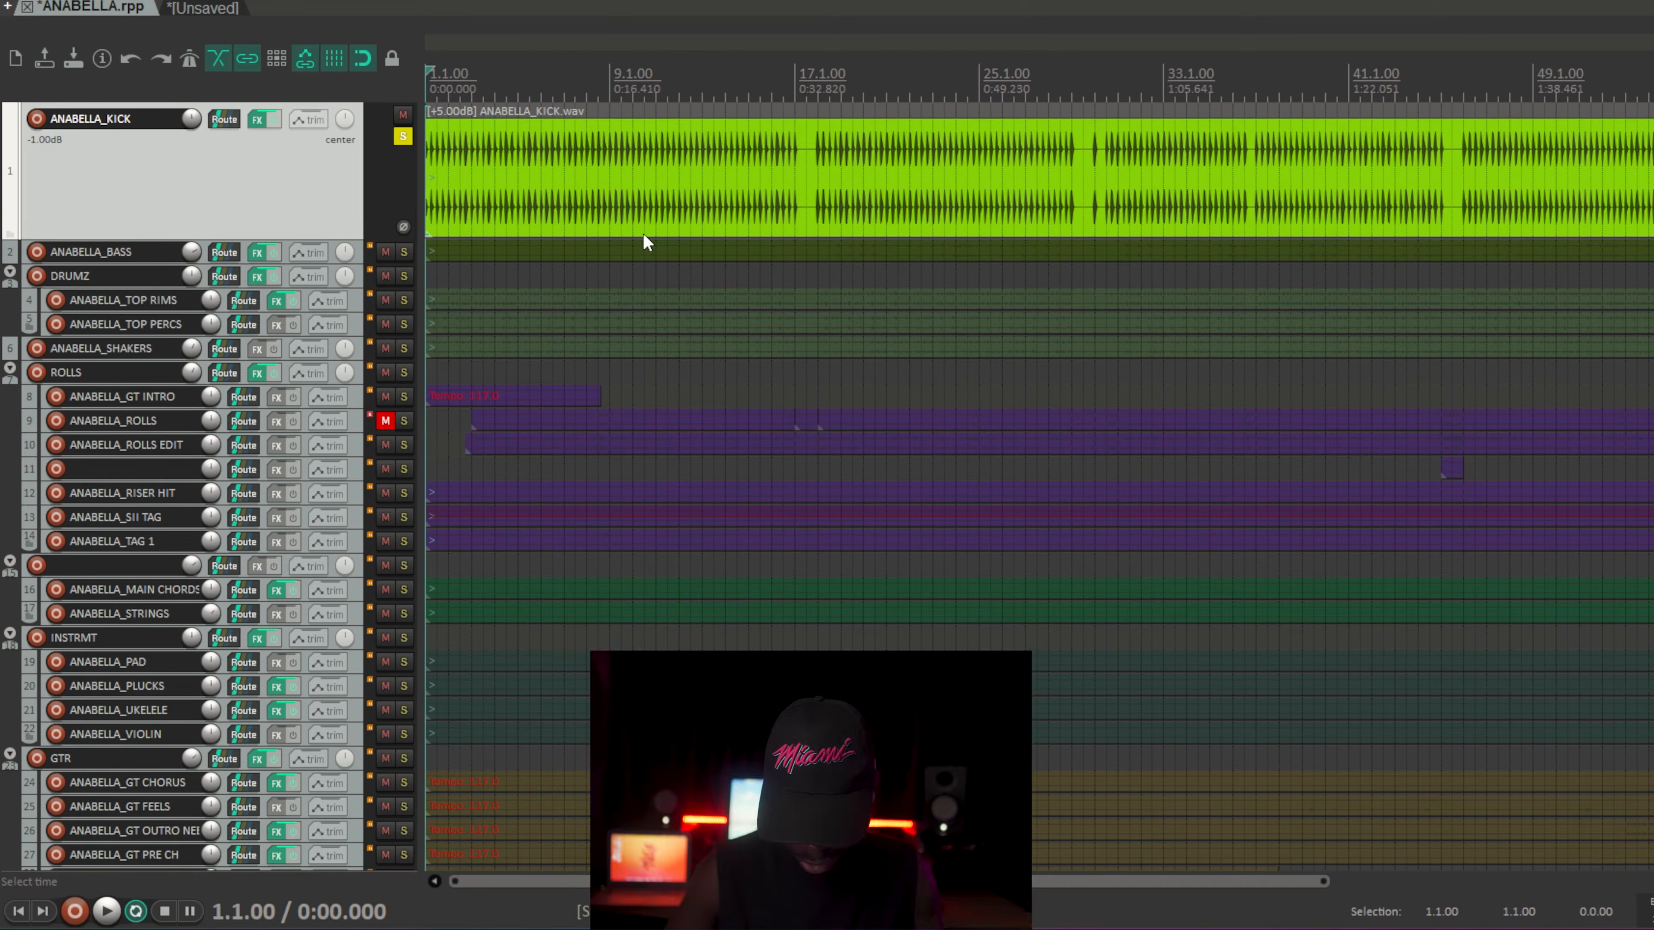
# Step: Solo and enlarge ANABELLA_BASS, audition it with the kick from bar 18, and unsolo the kick to isolate the bass
pyautogui.click(403, 252)
pyautogui.moveTo(361, 263); pyautogui.dragTo(369, 454)
pyautogui.click(358, 378)
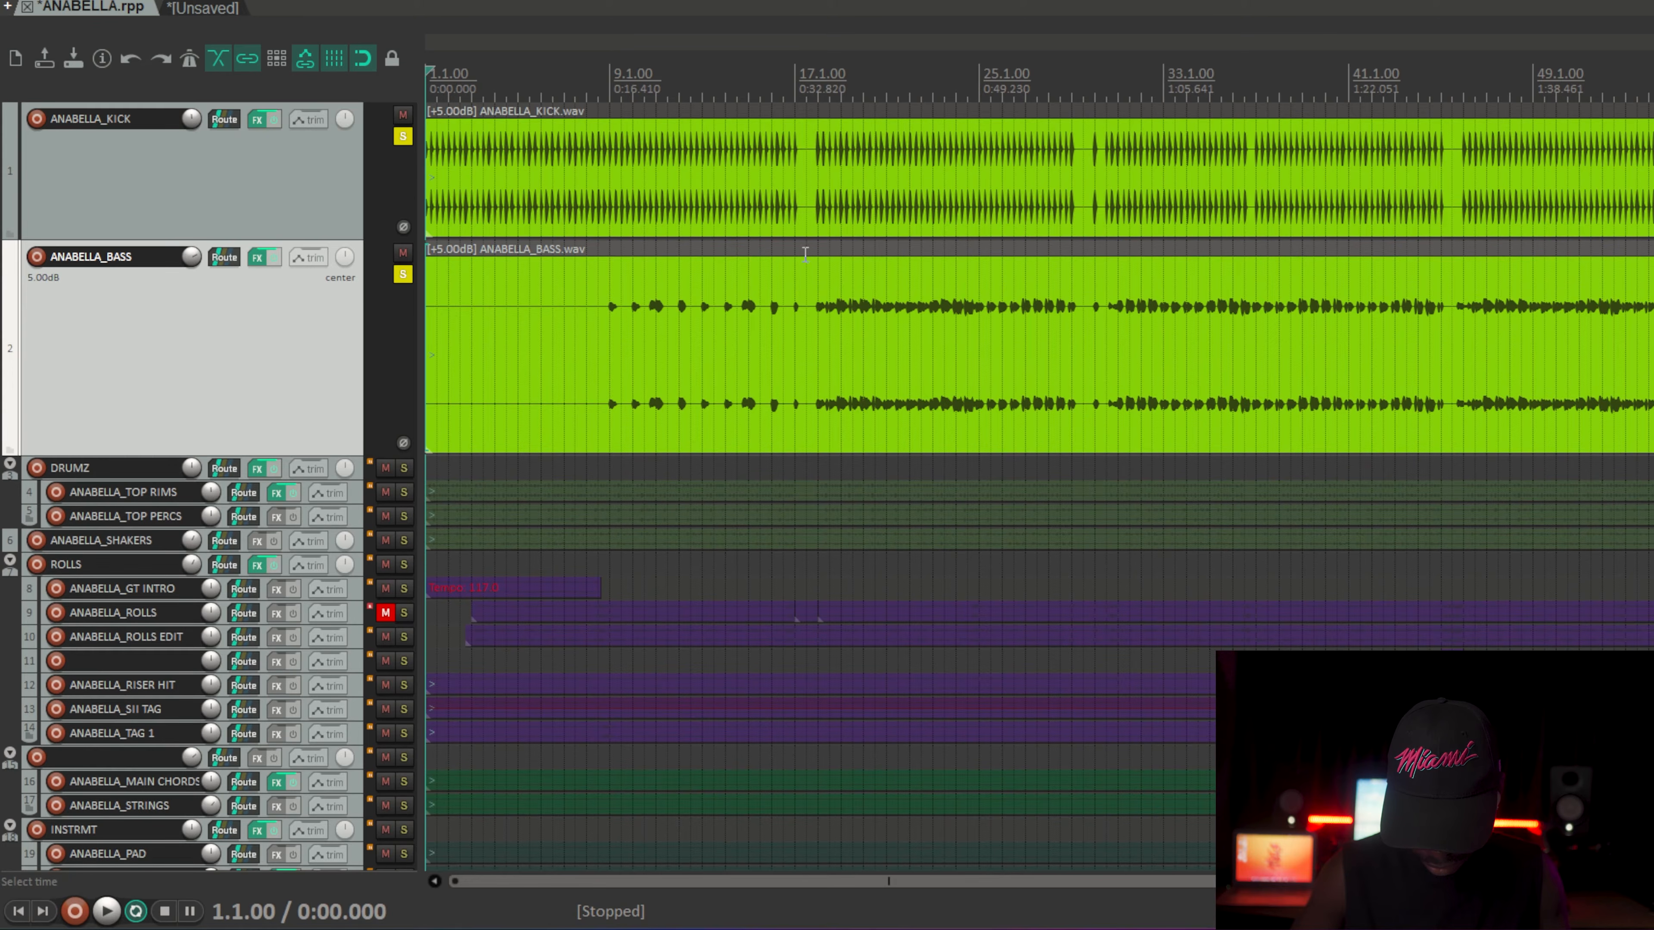
pyautogui.click(819, 251)
pyautogui.press('space')
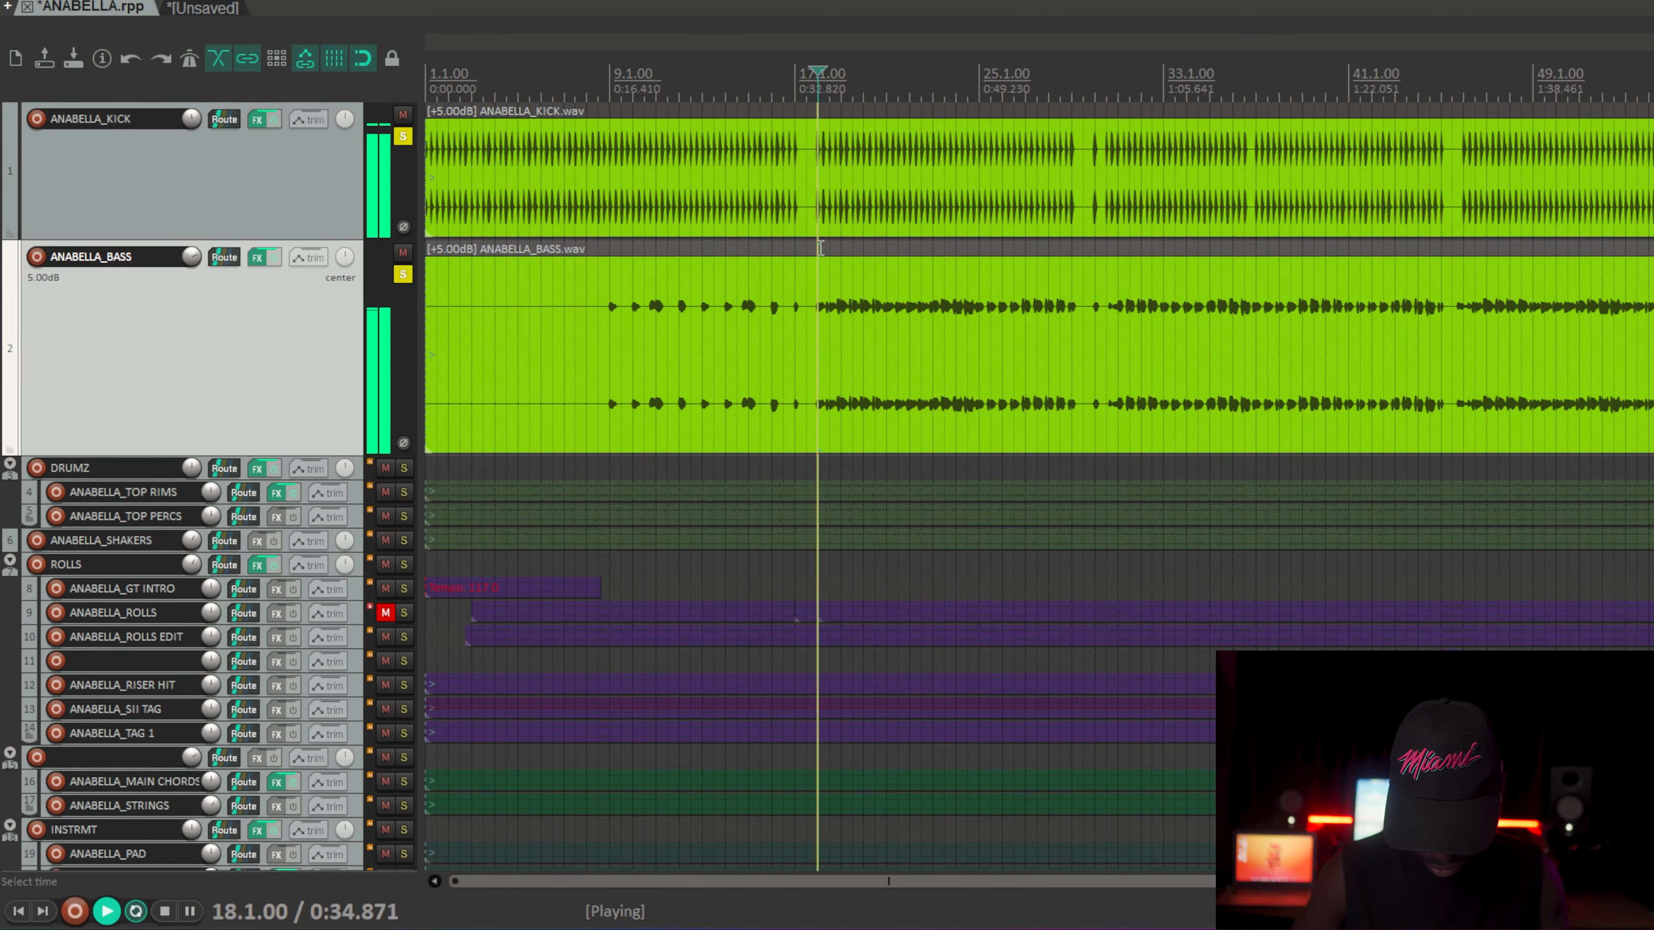
pyautogui.click(404, 137)
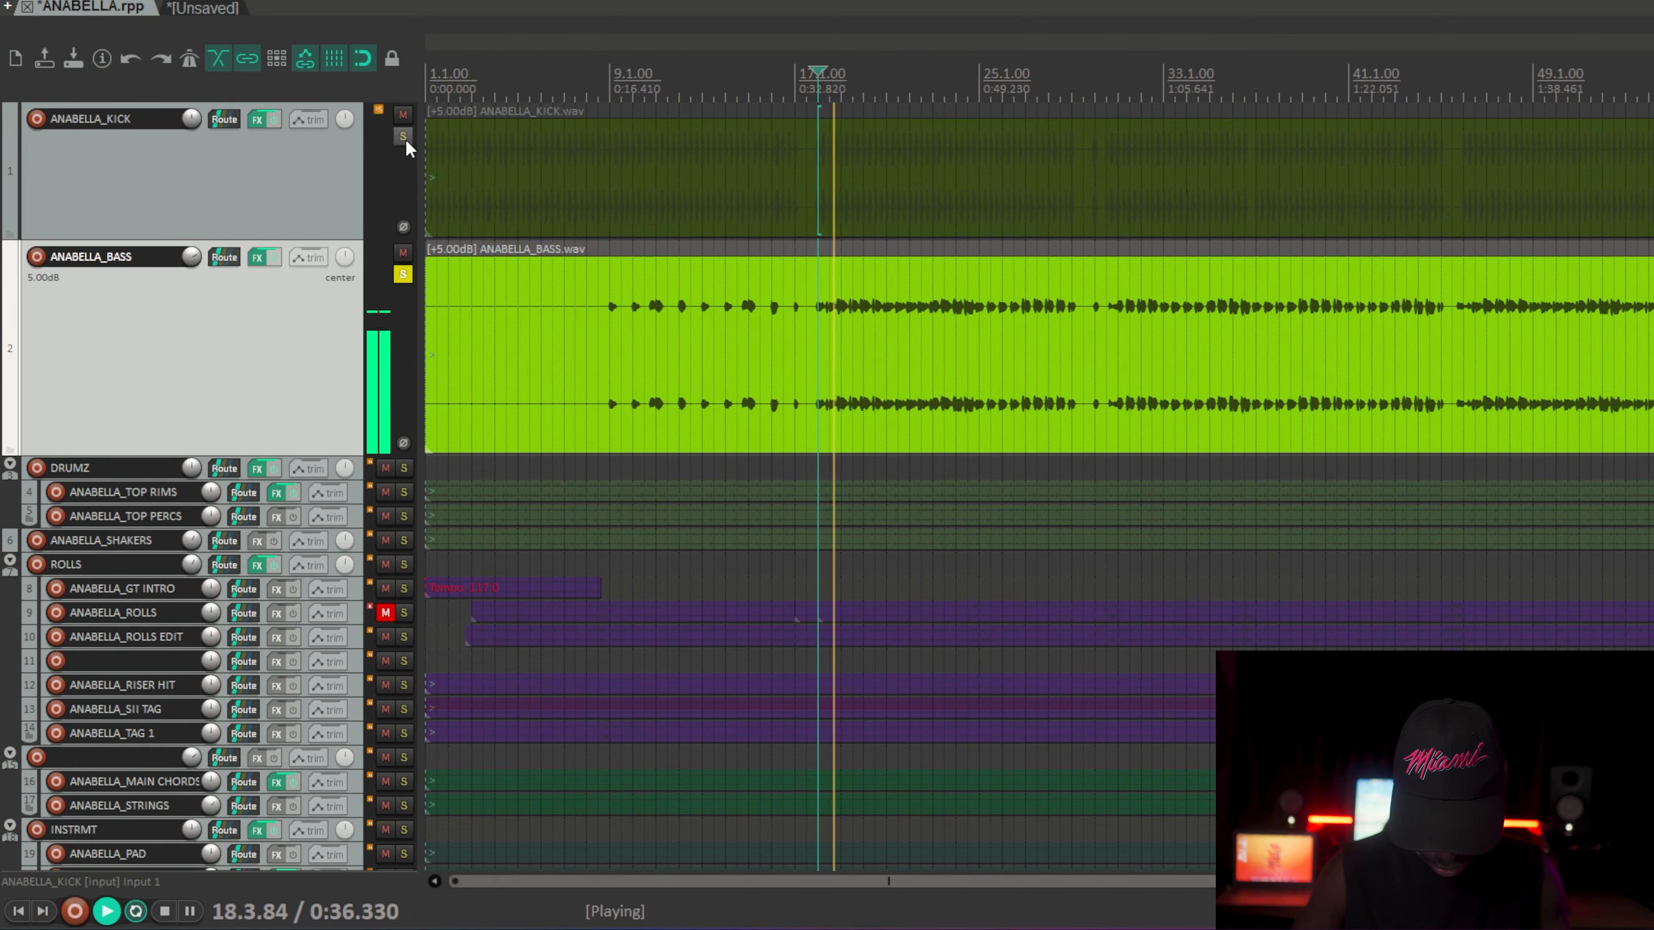
# Step: Open the bass track's effects chain, examine its Kickbox settings beside the track controls, and stop playback
pyautogui.click(257, 257)
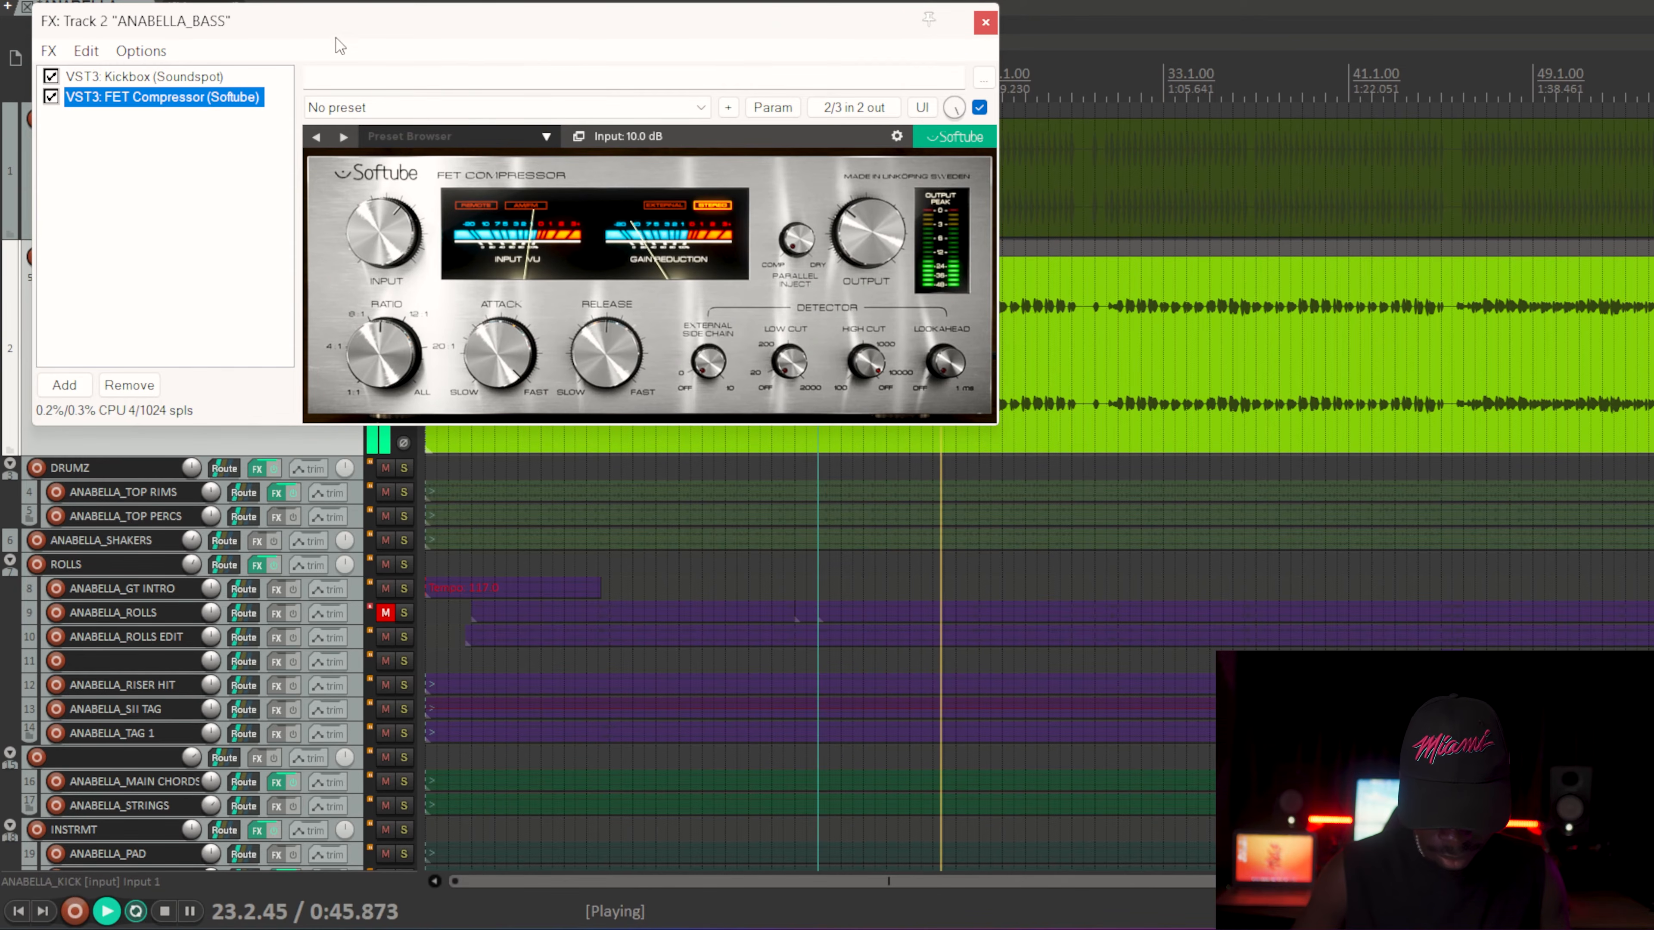
pyautogui.moveTo(333, 23); pyautogui.dragTo(724, 177)
pyautogui.click(552, 232)
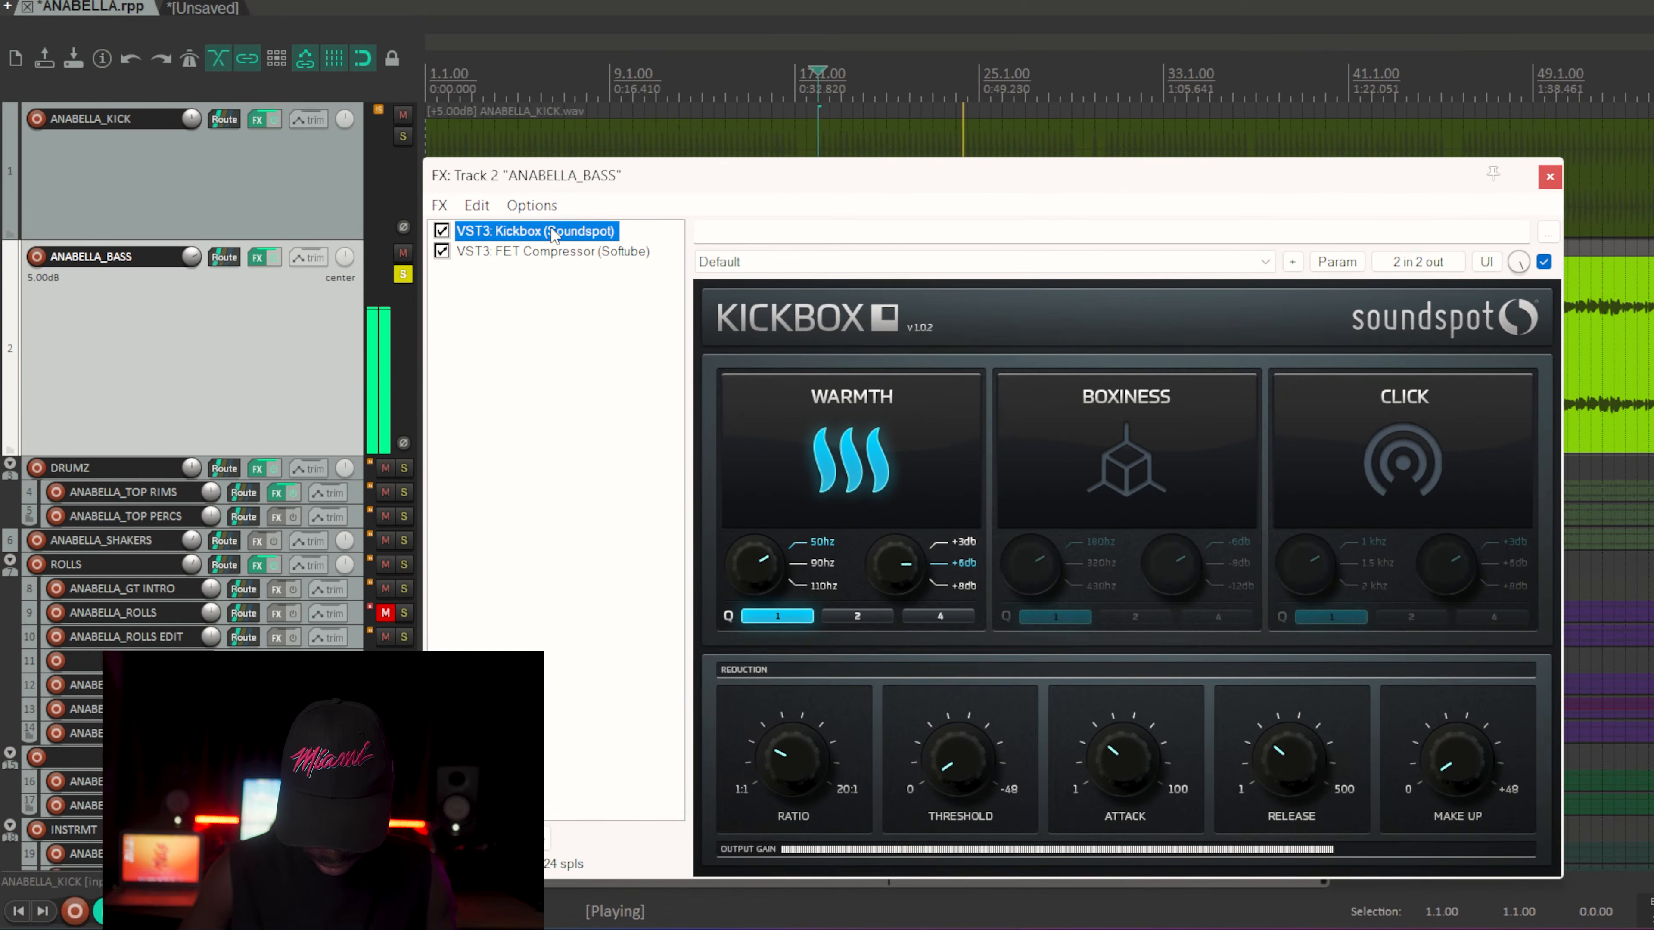
pyautogui.click(313, 351)
pyautogui.press('space')
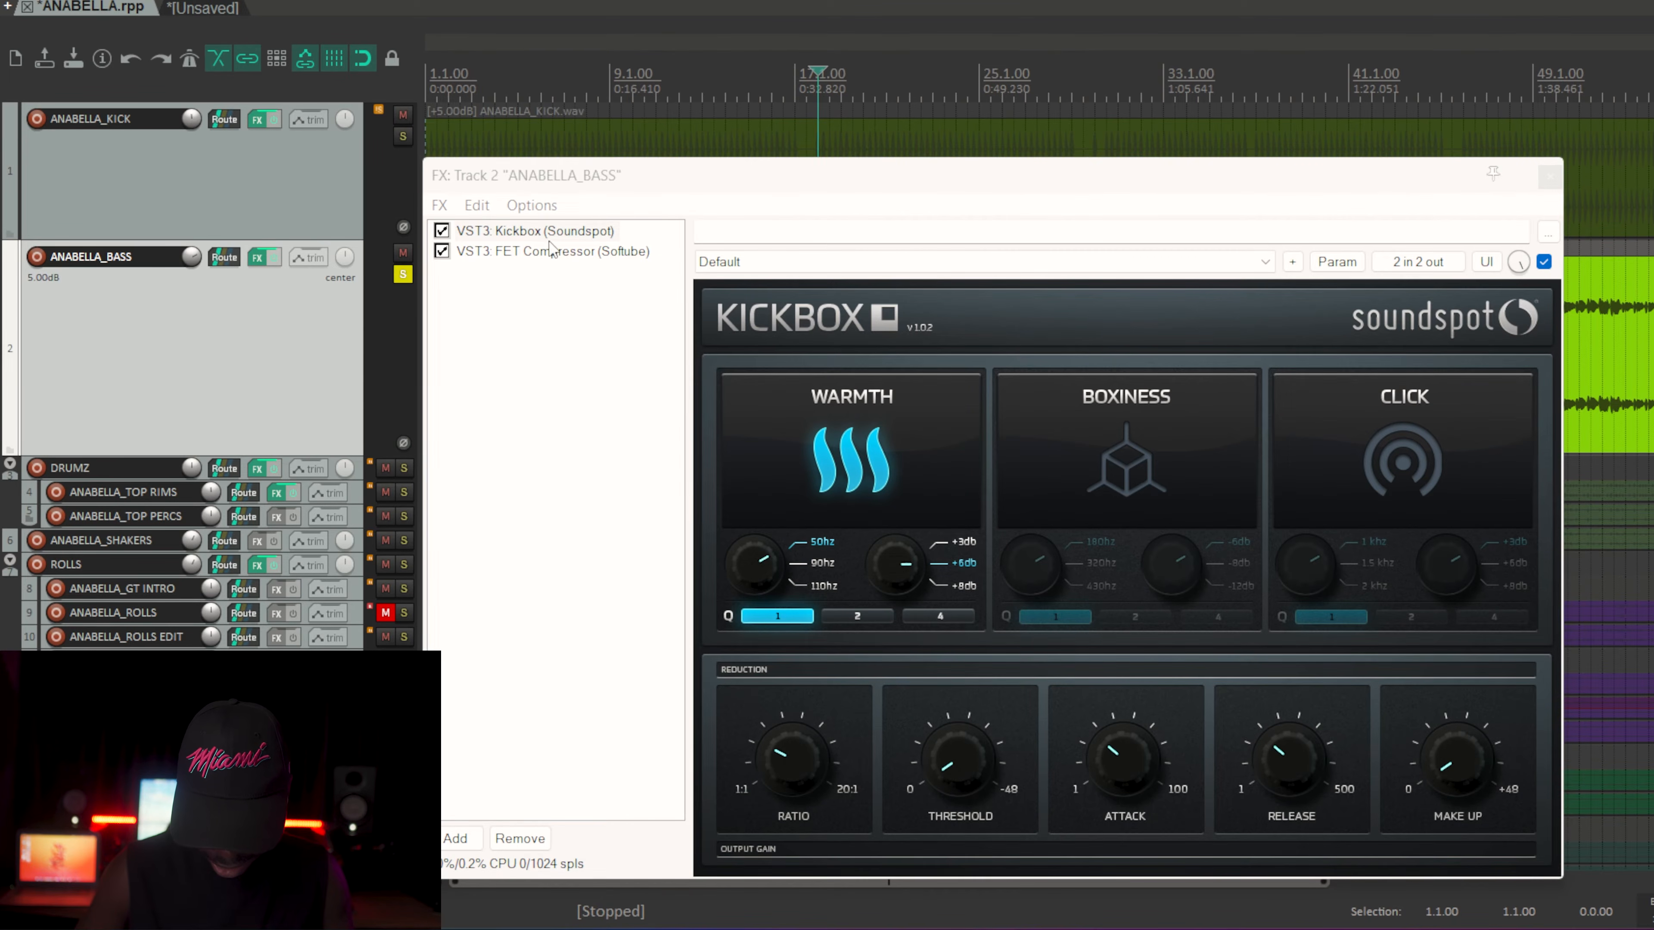
# Step: Show the FET Compressor on the ANABELLA_BASS track and listen to the soloed bass playing through it
pyautogui.click(537, 252)
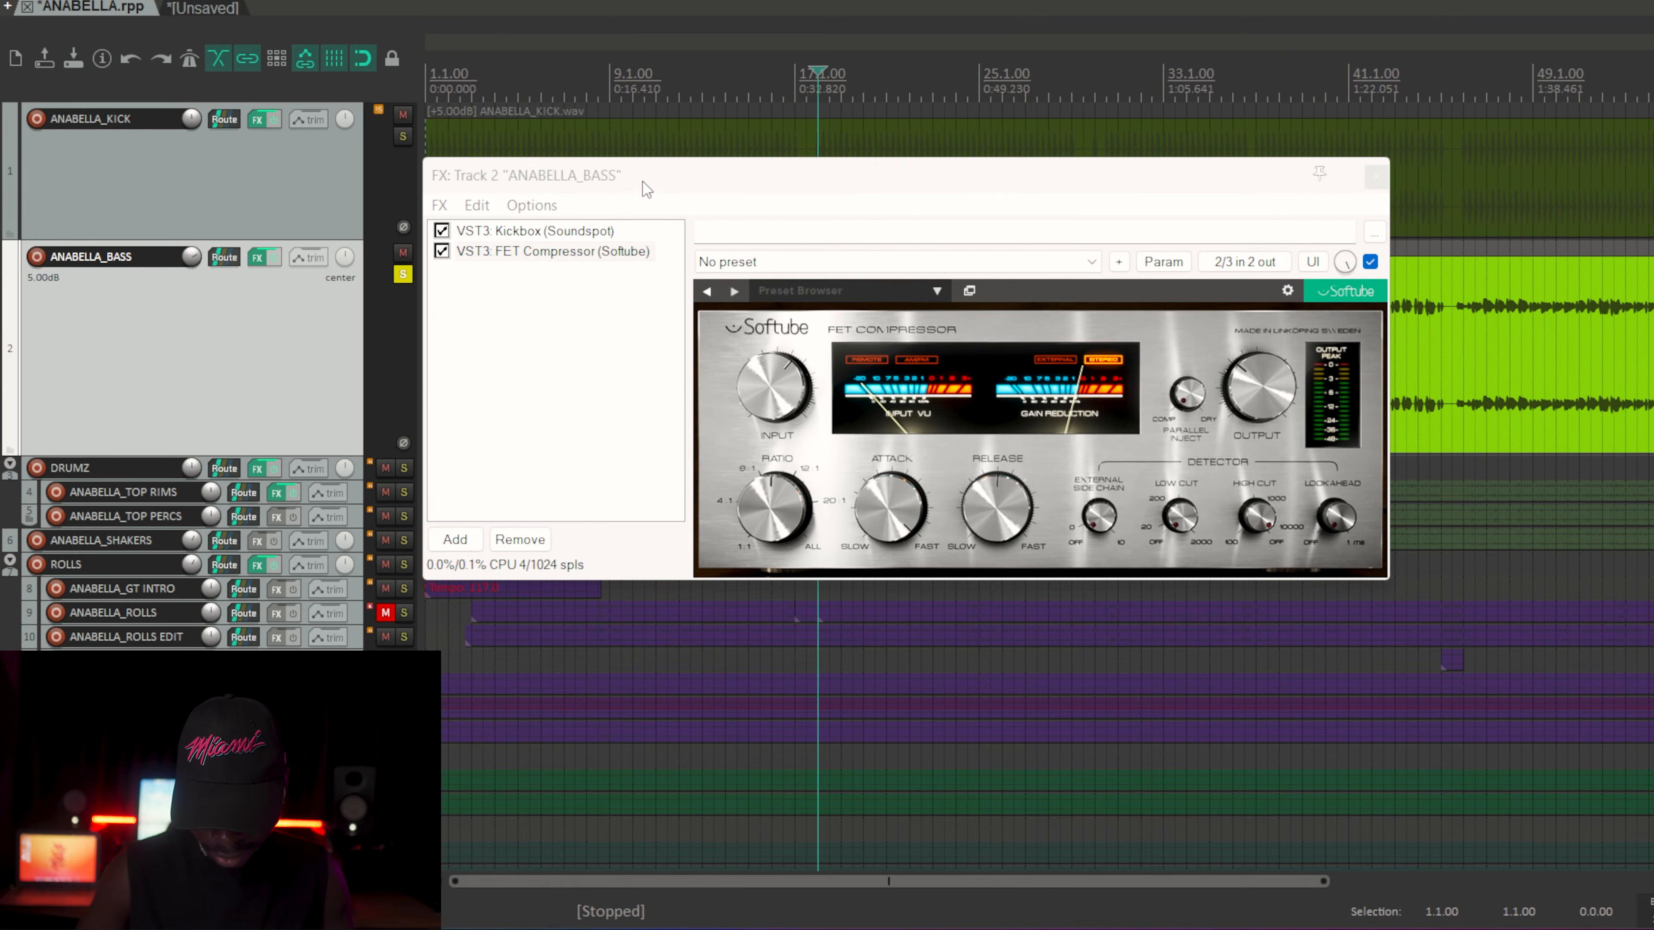
pyautogui.moveTo(644, 189); pyautogui.dragTo(710, 460)
pyautogui.press('space')
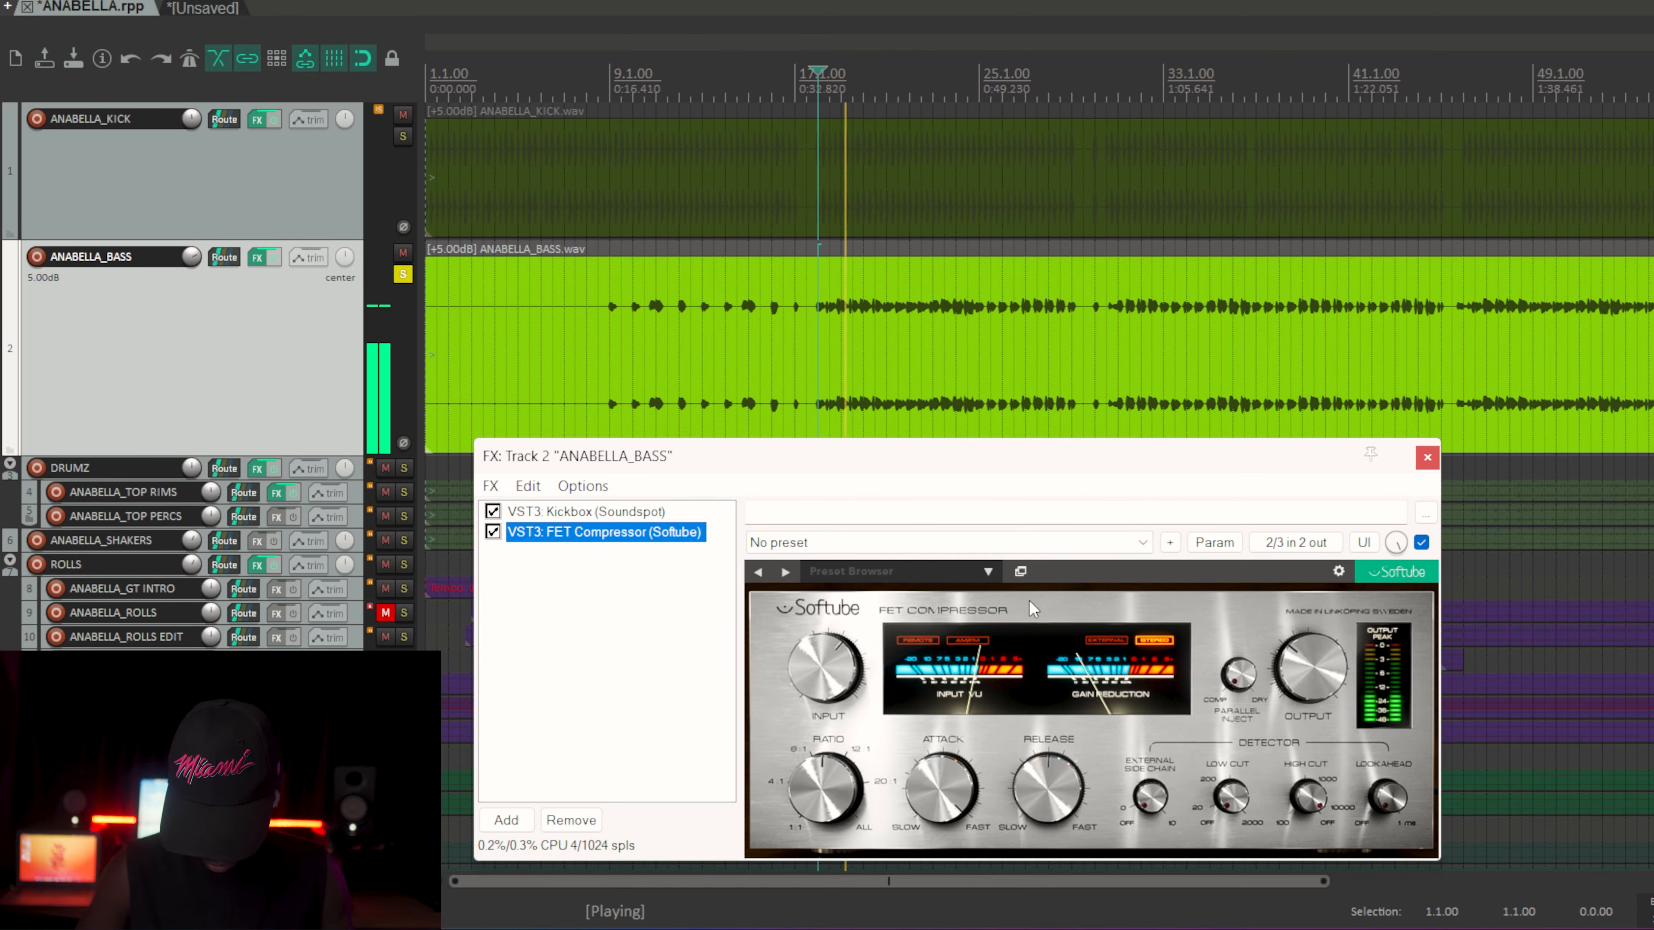
pyautogui.press('space')
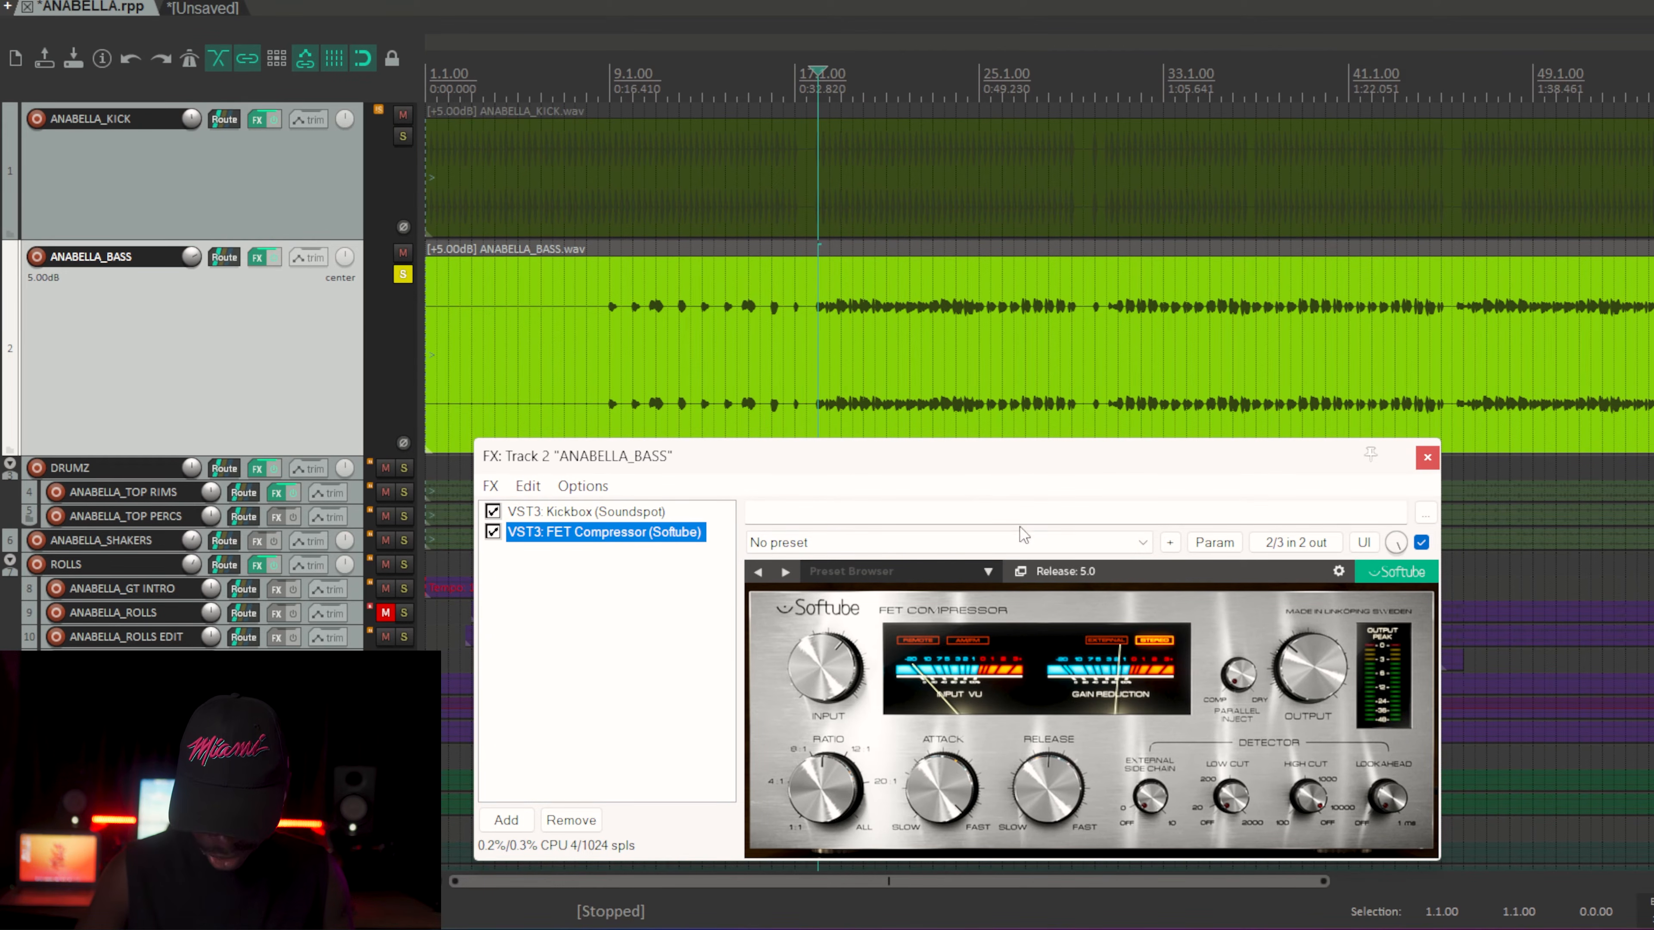
pyautogui.moveTo(983, 472); pyautogui.dragTo(619, 320)
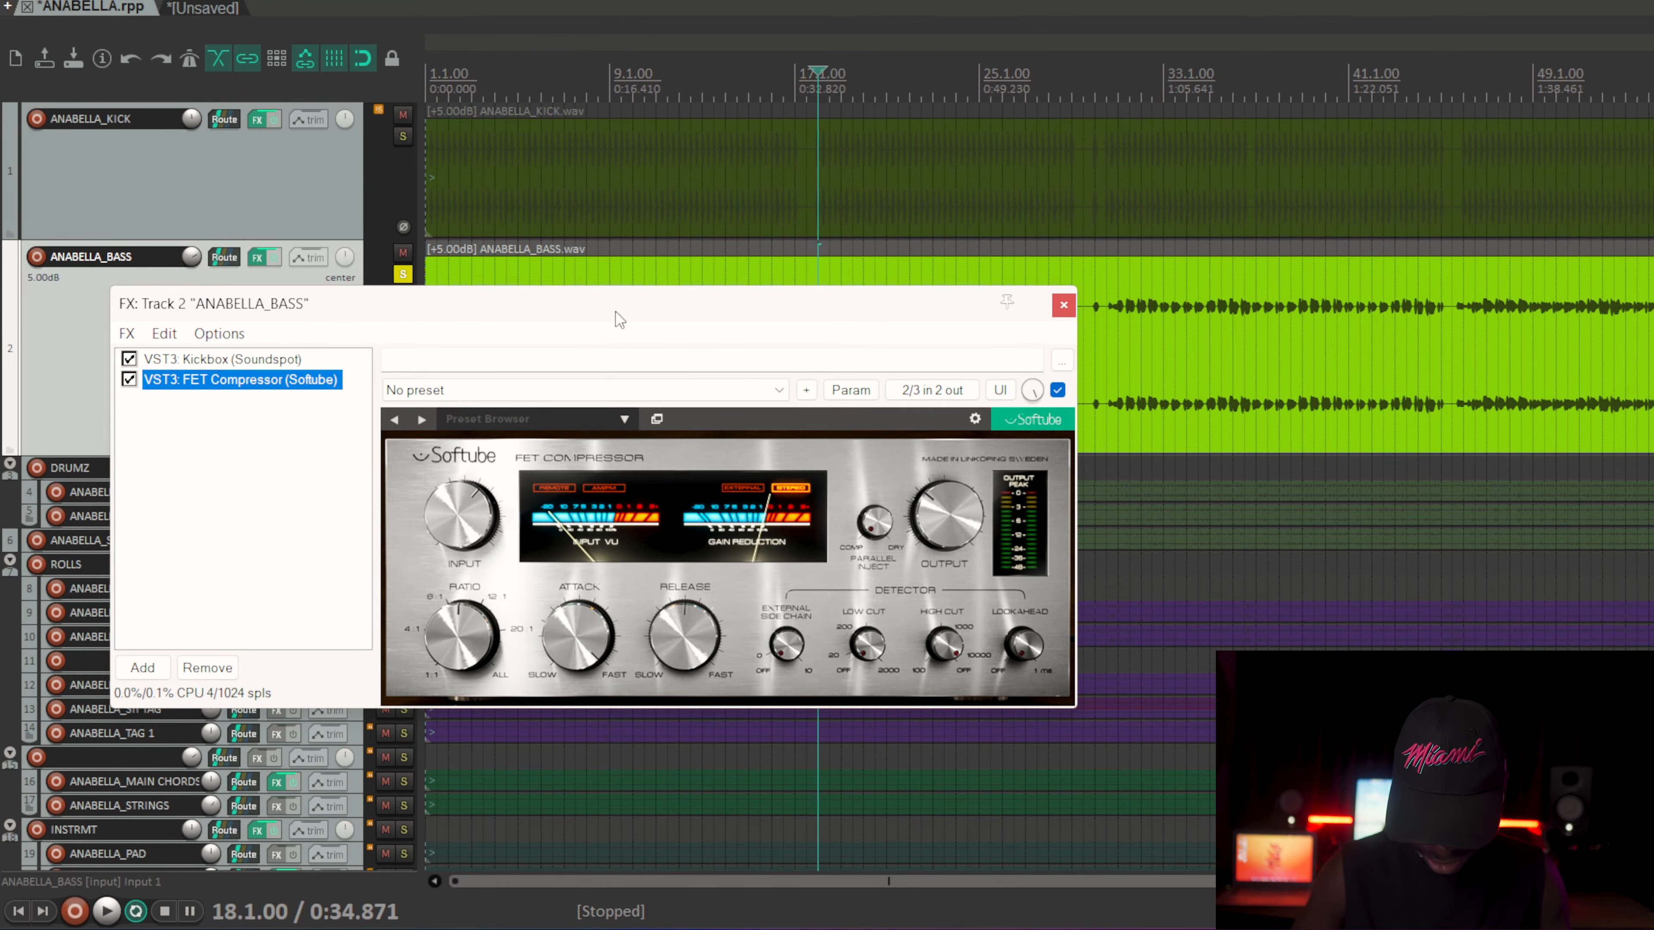
pyautogui.moveTo(620, 320); pyautogui.dragTo(640, 428)
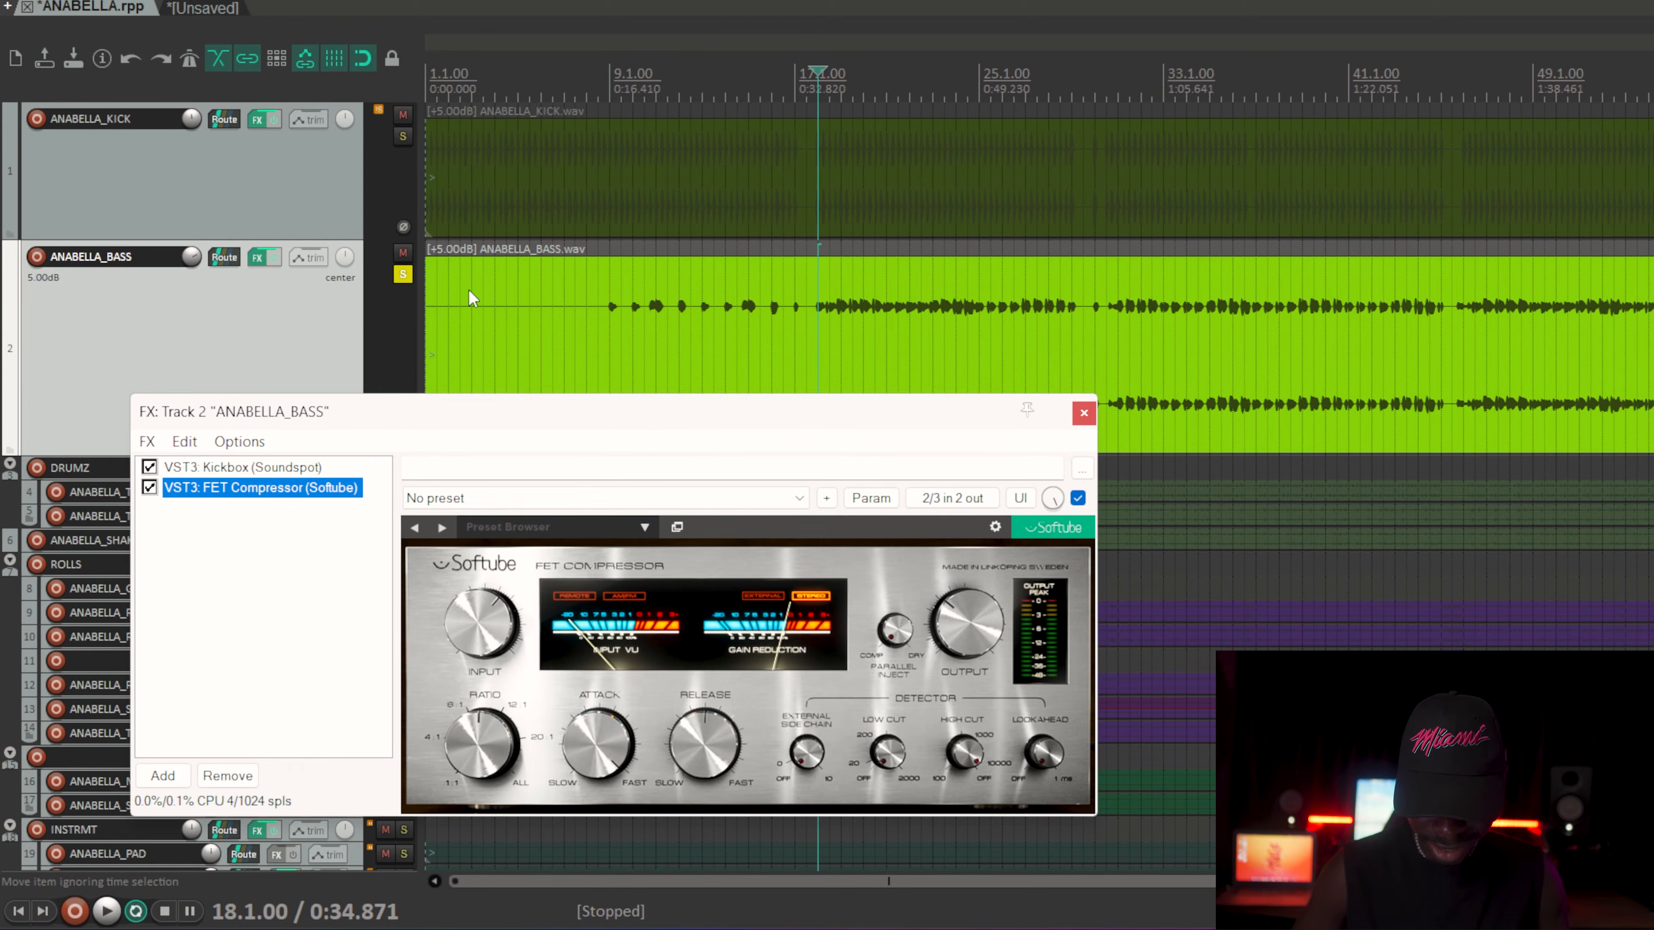
# Step: Play the bass together with a soloed ANABELLA_KICK and close the bass effects window
pyautogui.press('space')
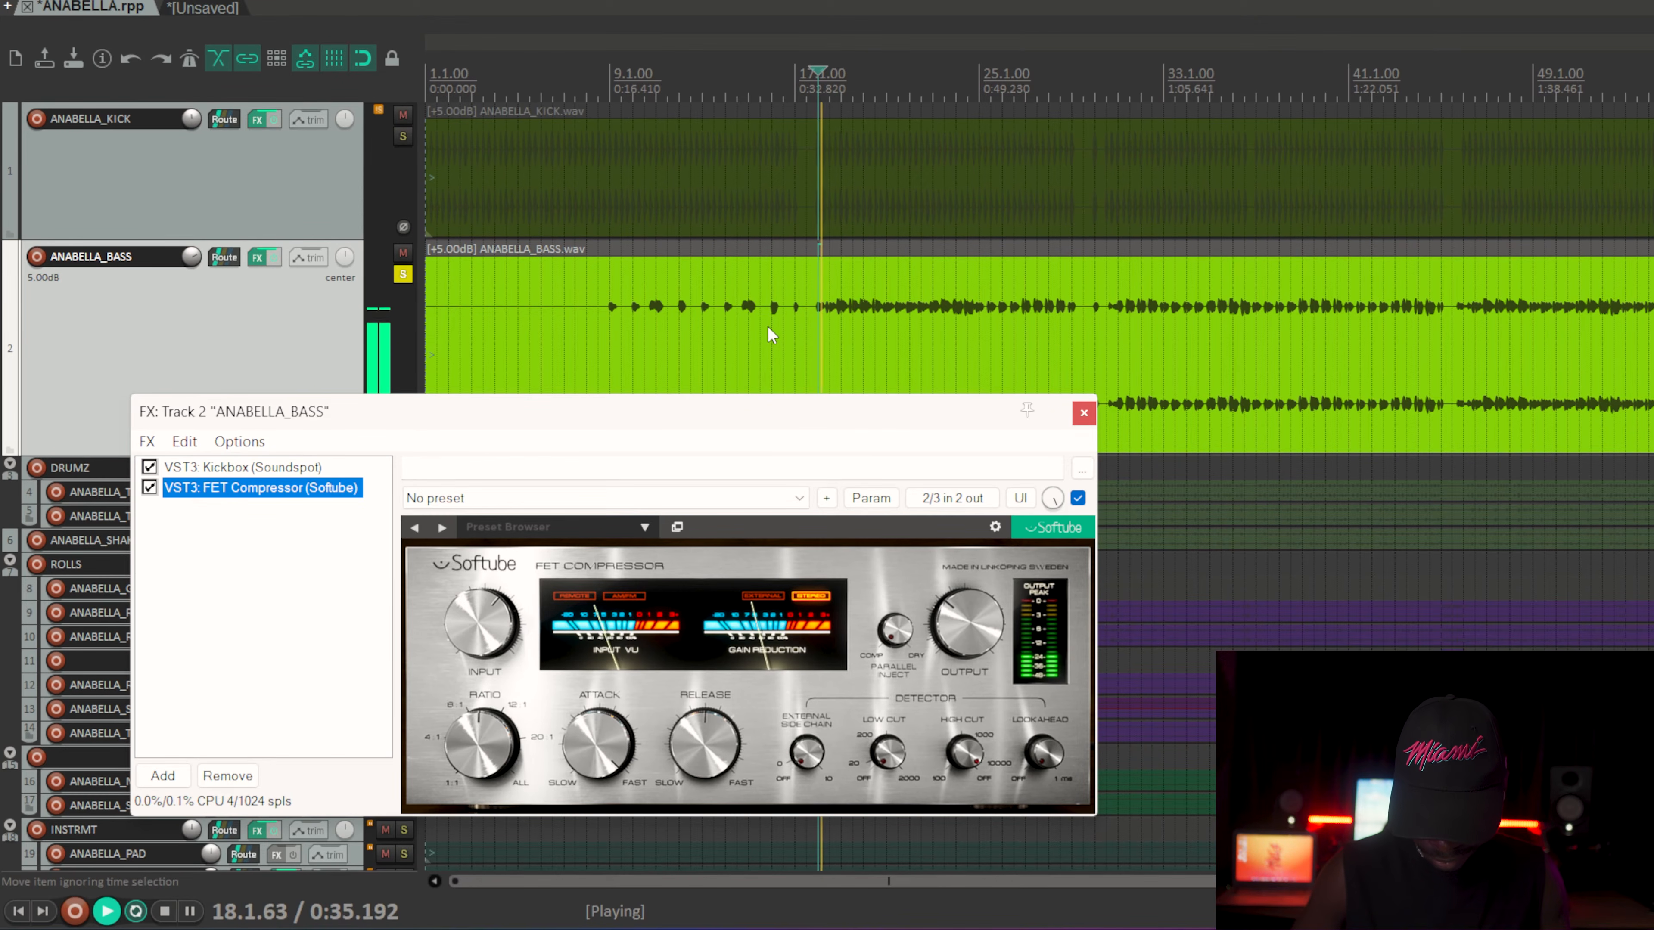
pyautogui.click(406, 133)
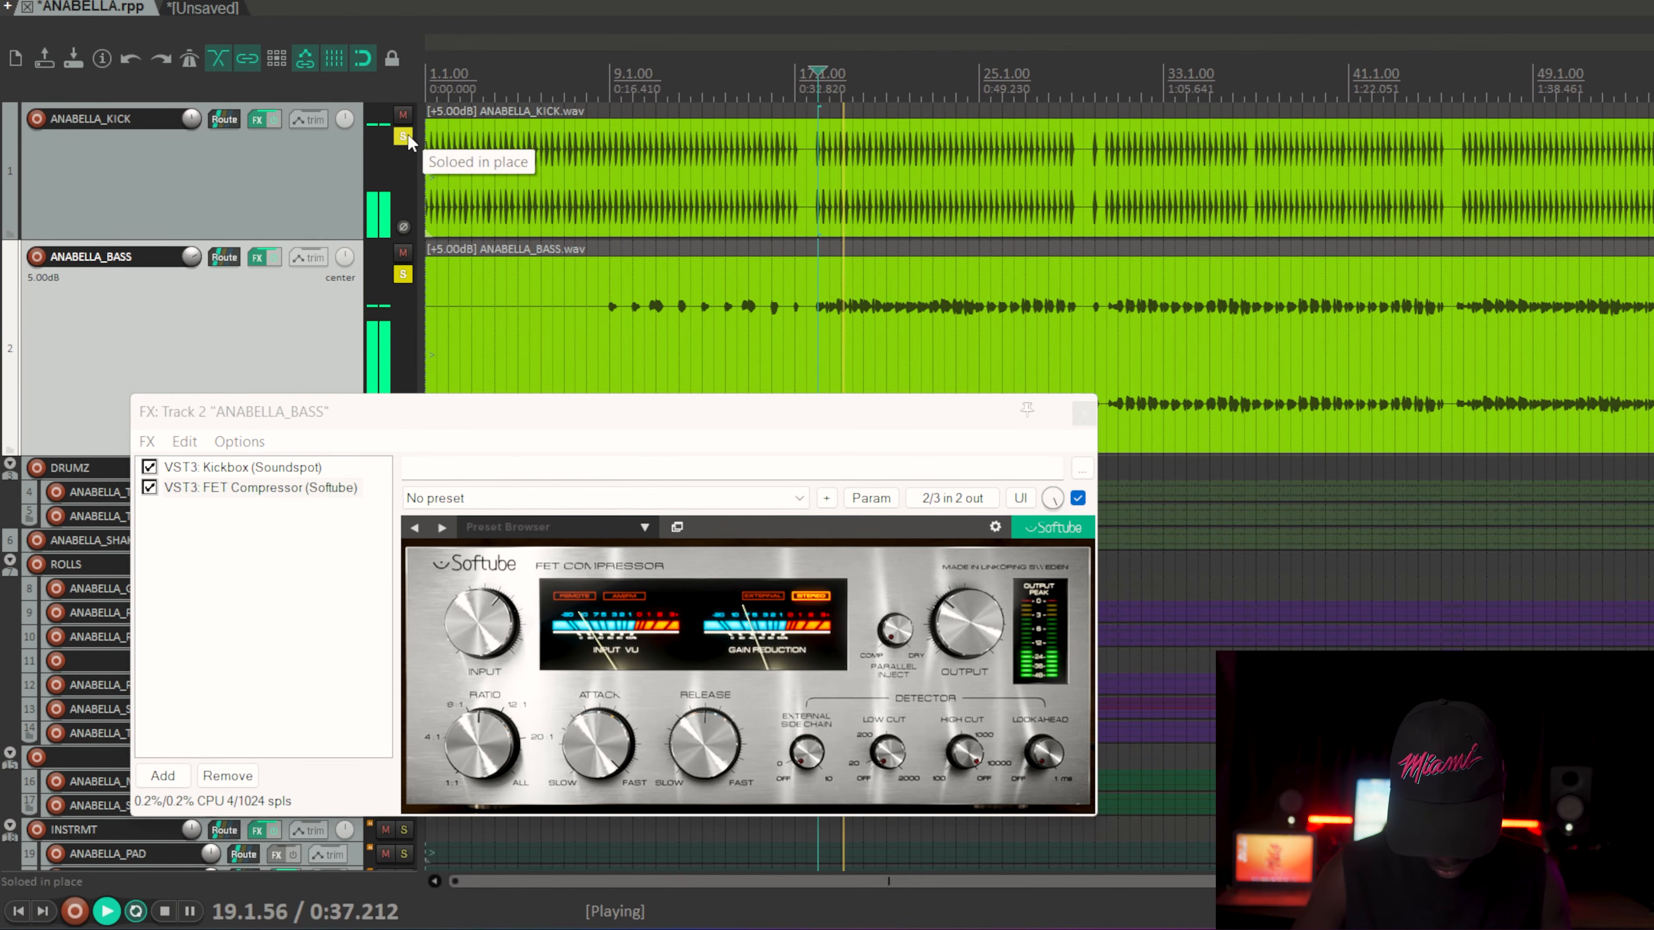
pyautogui.click(1084, 415)
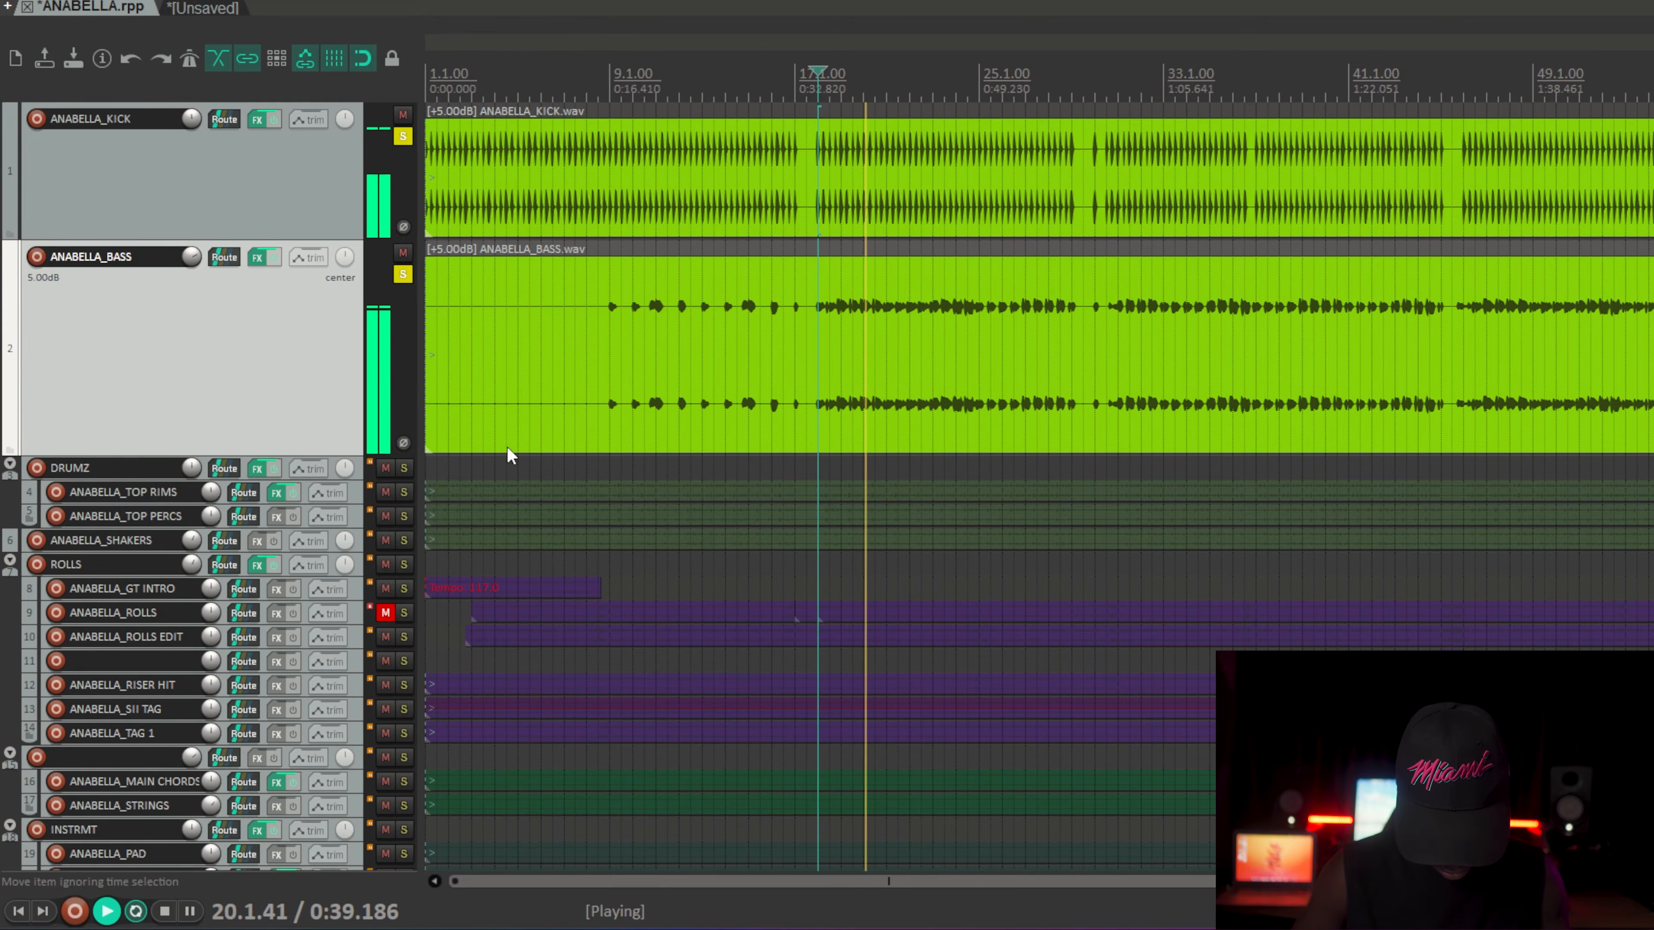
# Step: Solo the DRUMZ folder, unsolo ANABELLA_BASS and ANABELLA_KICK, and stop playback
pyautogui.click(405, 467)
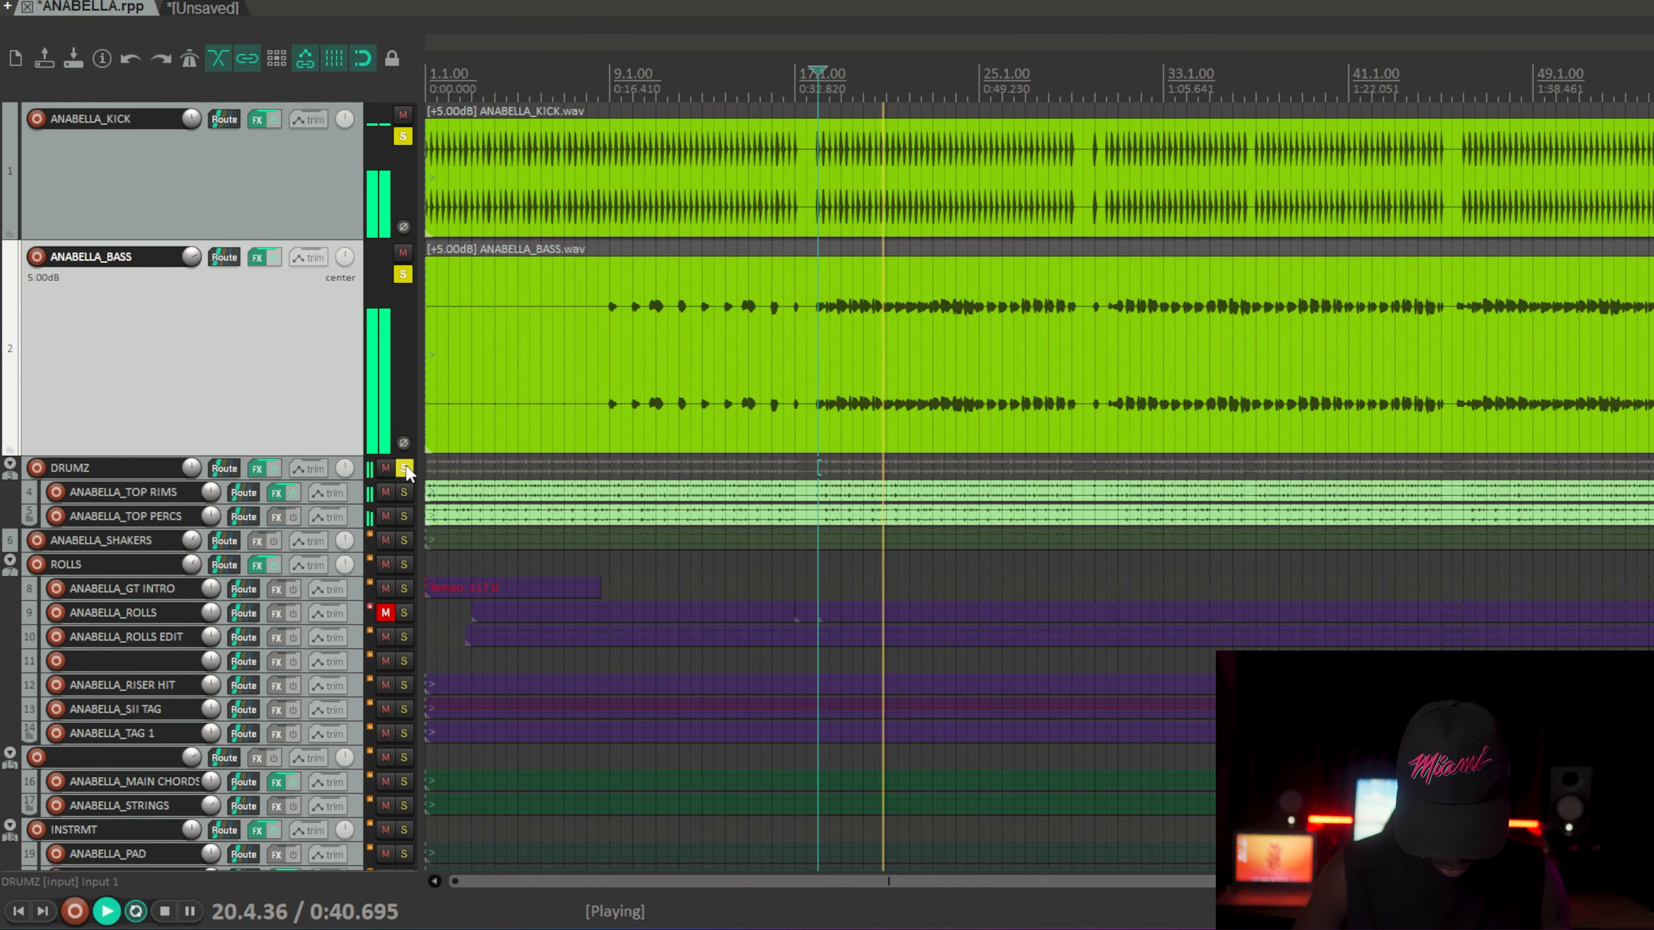
pyautogui.click(403, 274)
pyautogui.click(403, 135)
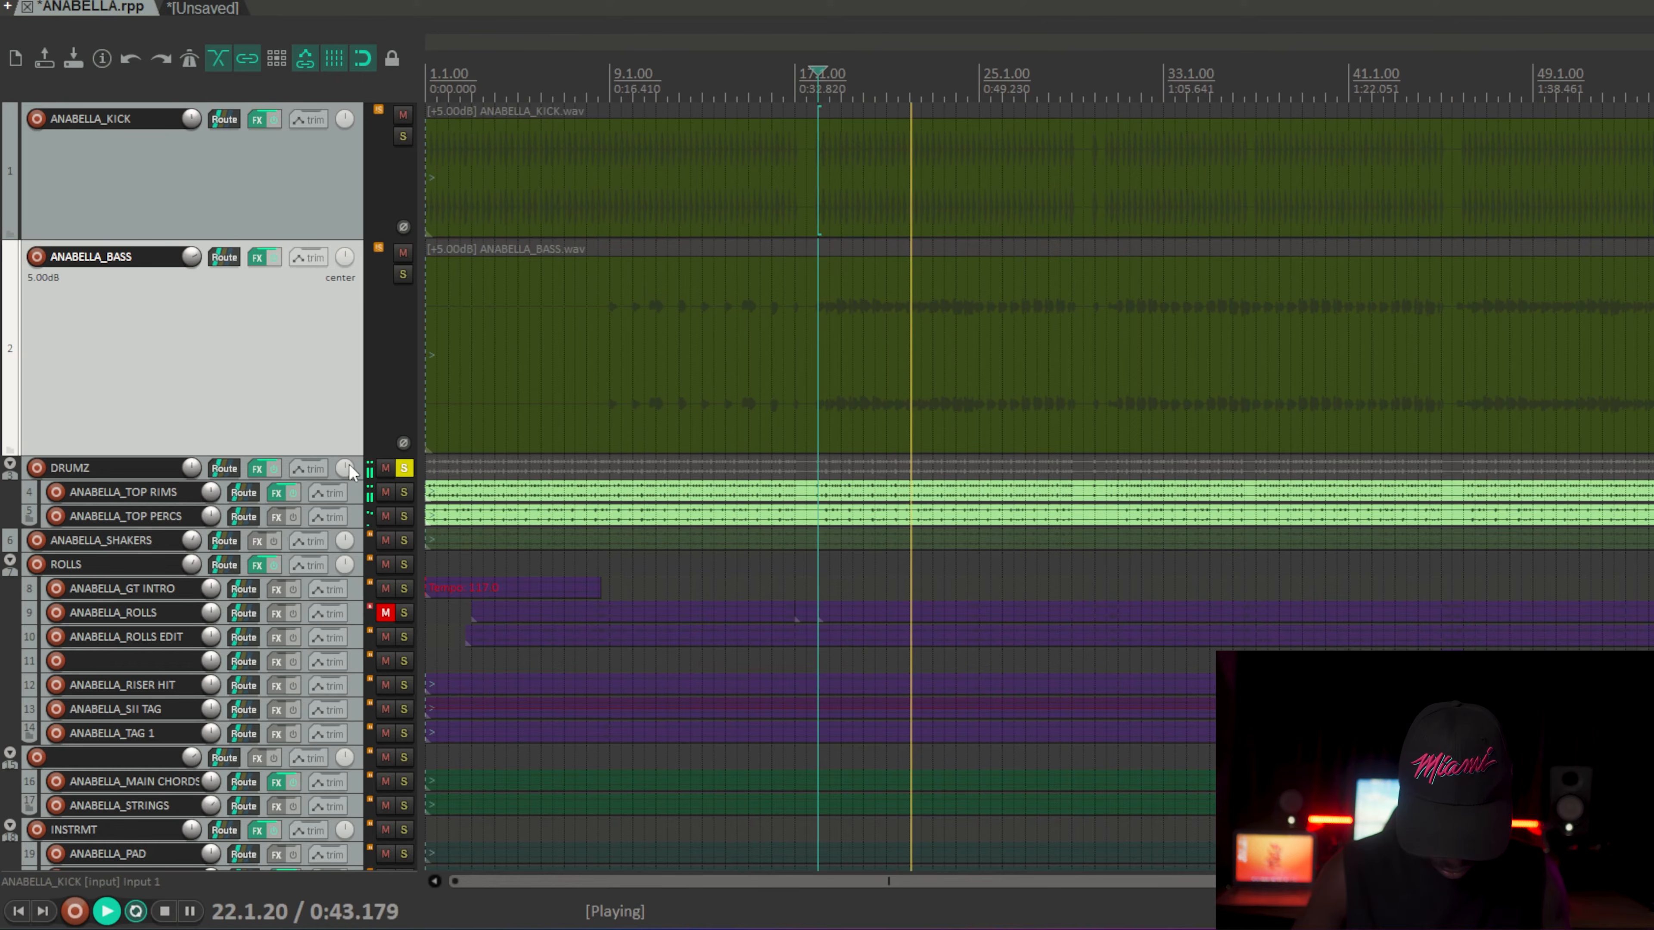
pyautogui.press('space')
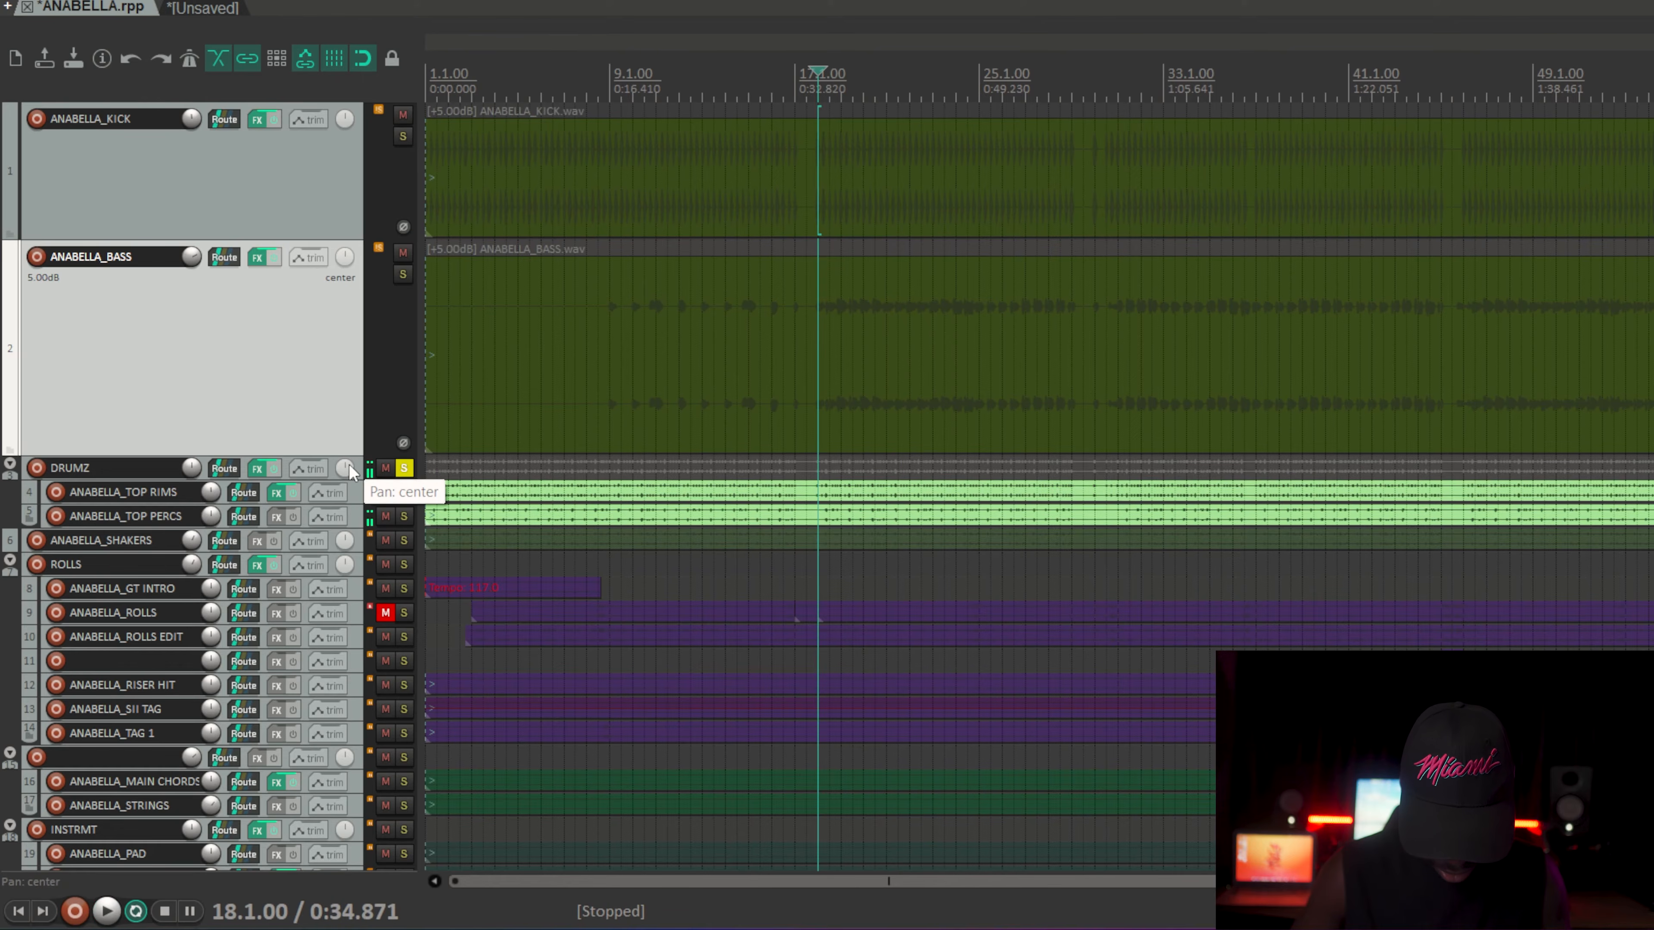
# Step: Inspect the NLS Buss settings on the DRUMZ folder during playback, then close its effects window
pyautogui.click(256, 469)
pyautogui.press('space')
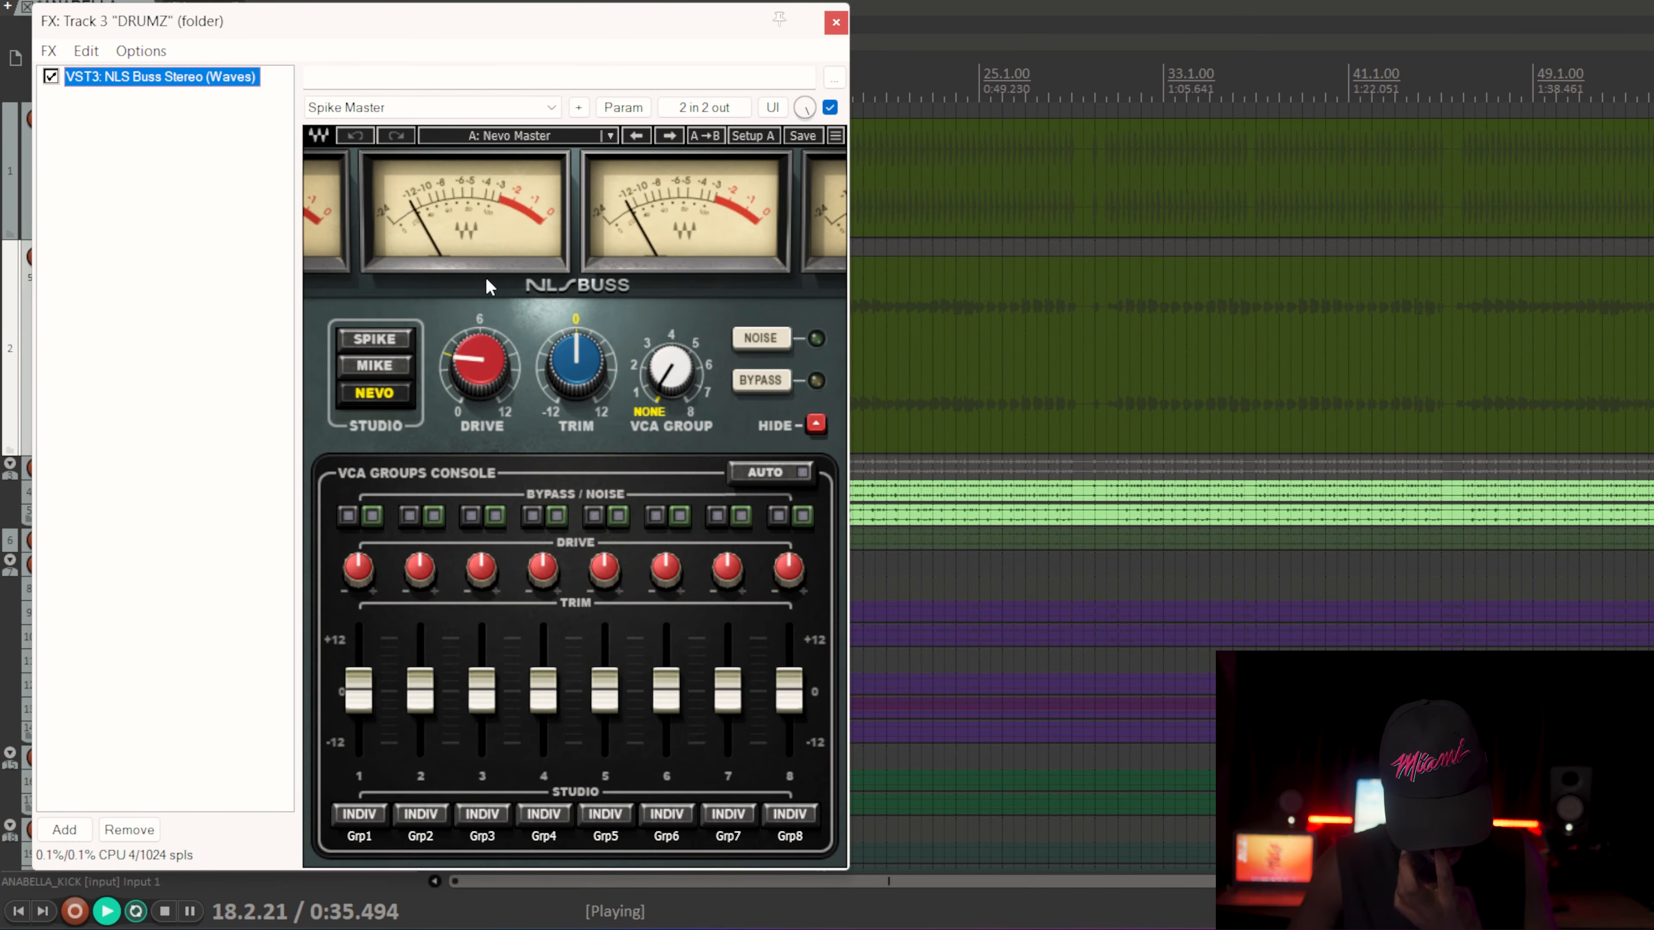
pyautogui.click(485, 358)
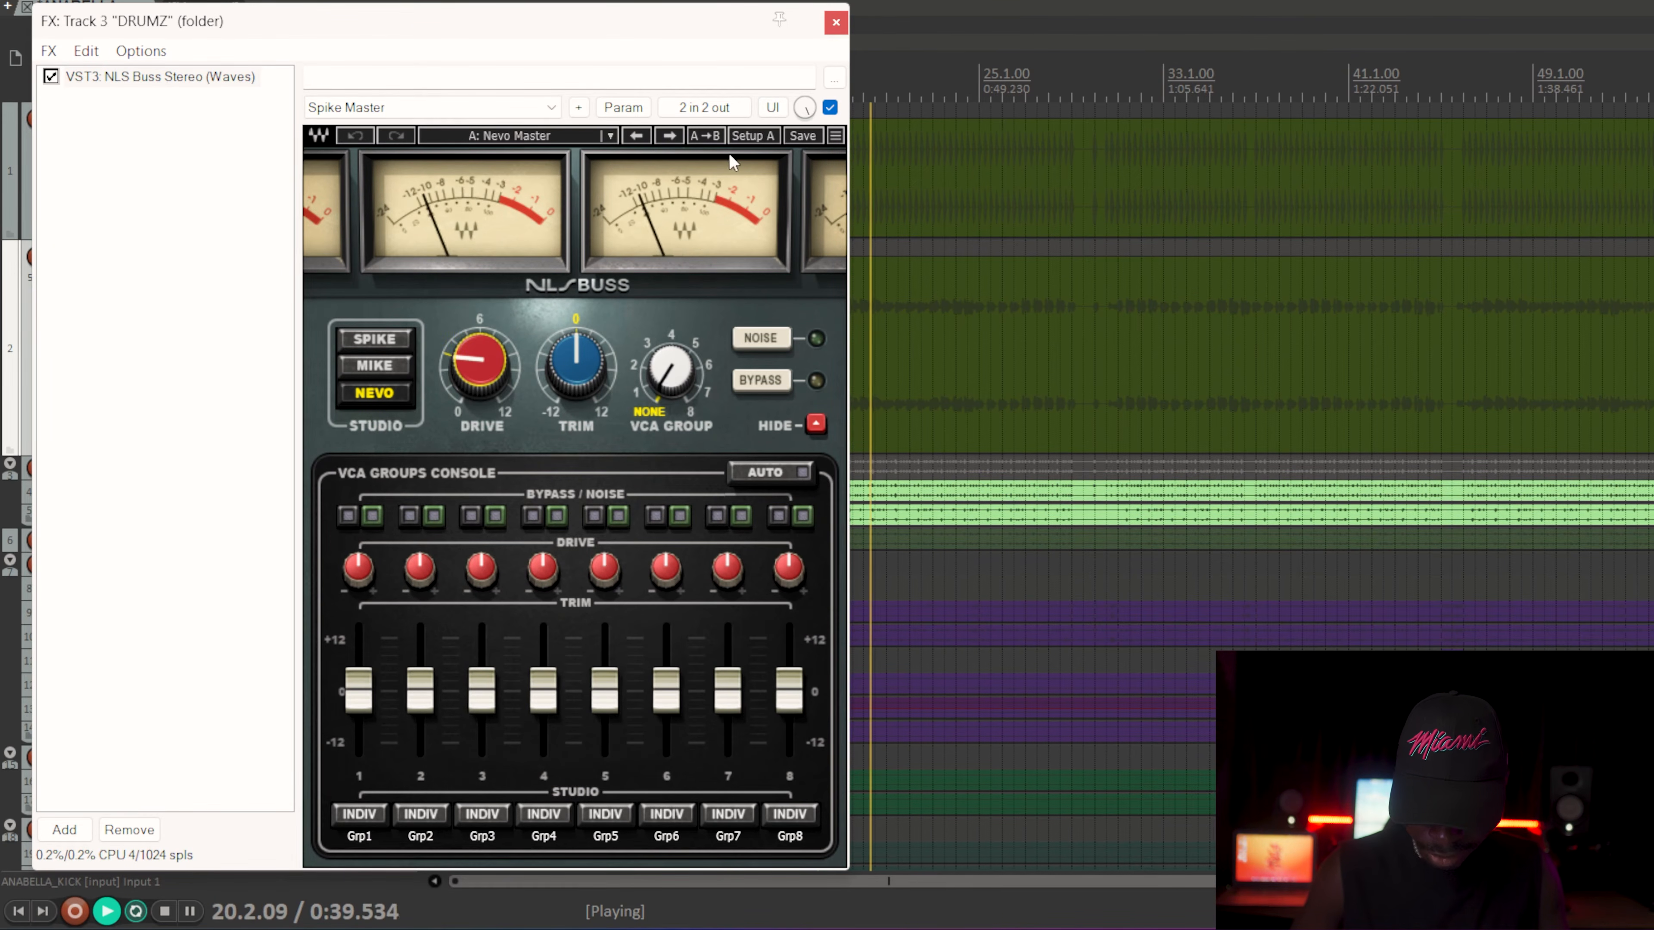
pyautogui.click(836, 21)
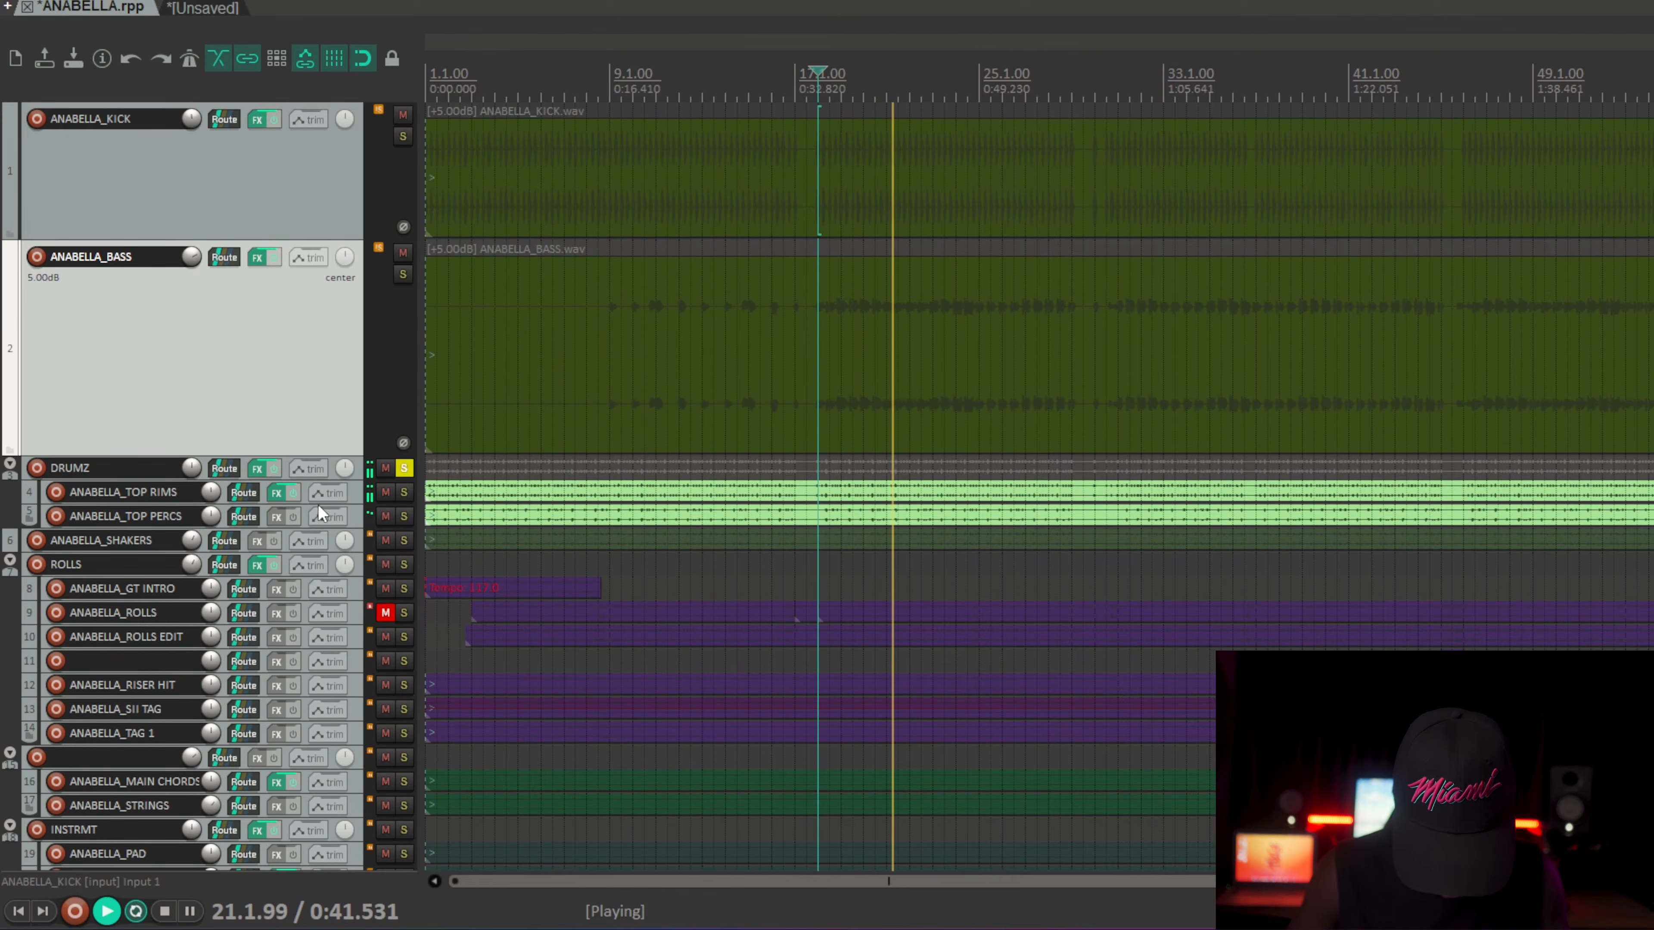
# Step: Open the ANABELLA_TOP RIMS effects chain, move its window clear of the track list, and solo the track
pyautogui.click(277, 493)
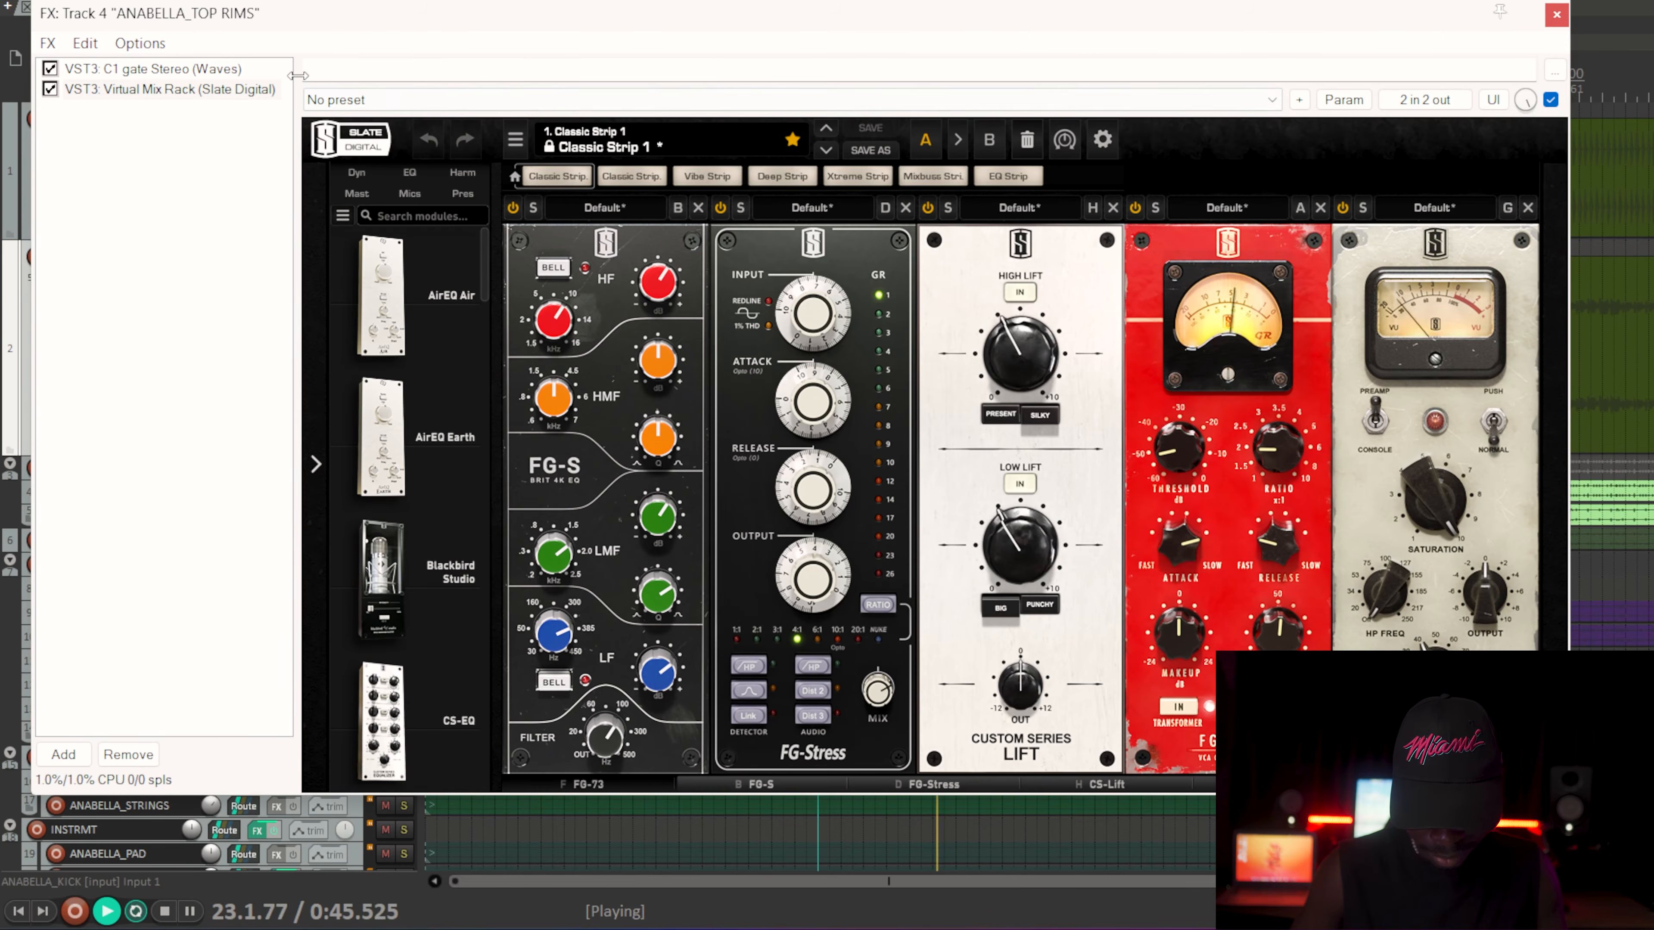
pyautogui.moveTo(273, 29); pyautogui.dragTo(183, 676)
pyautogui.click(402, 492)
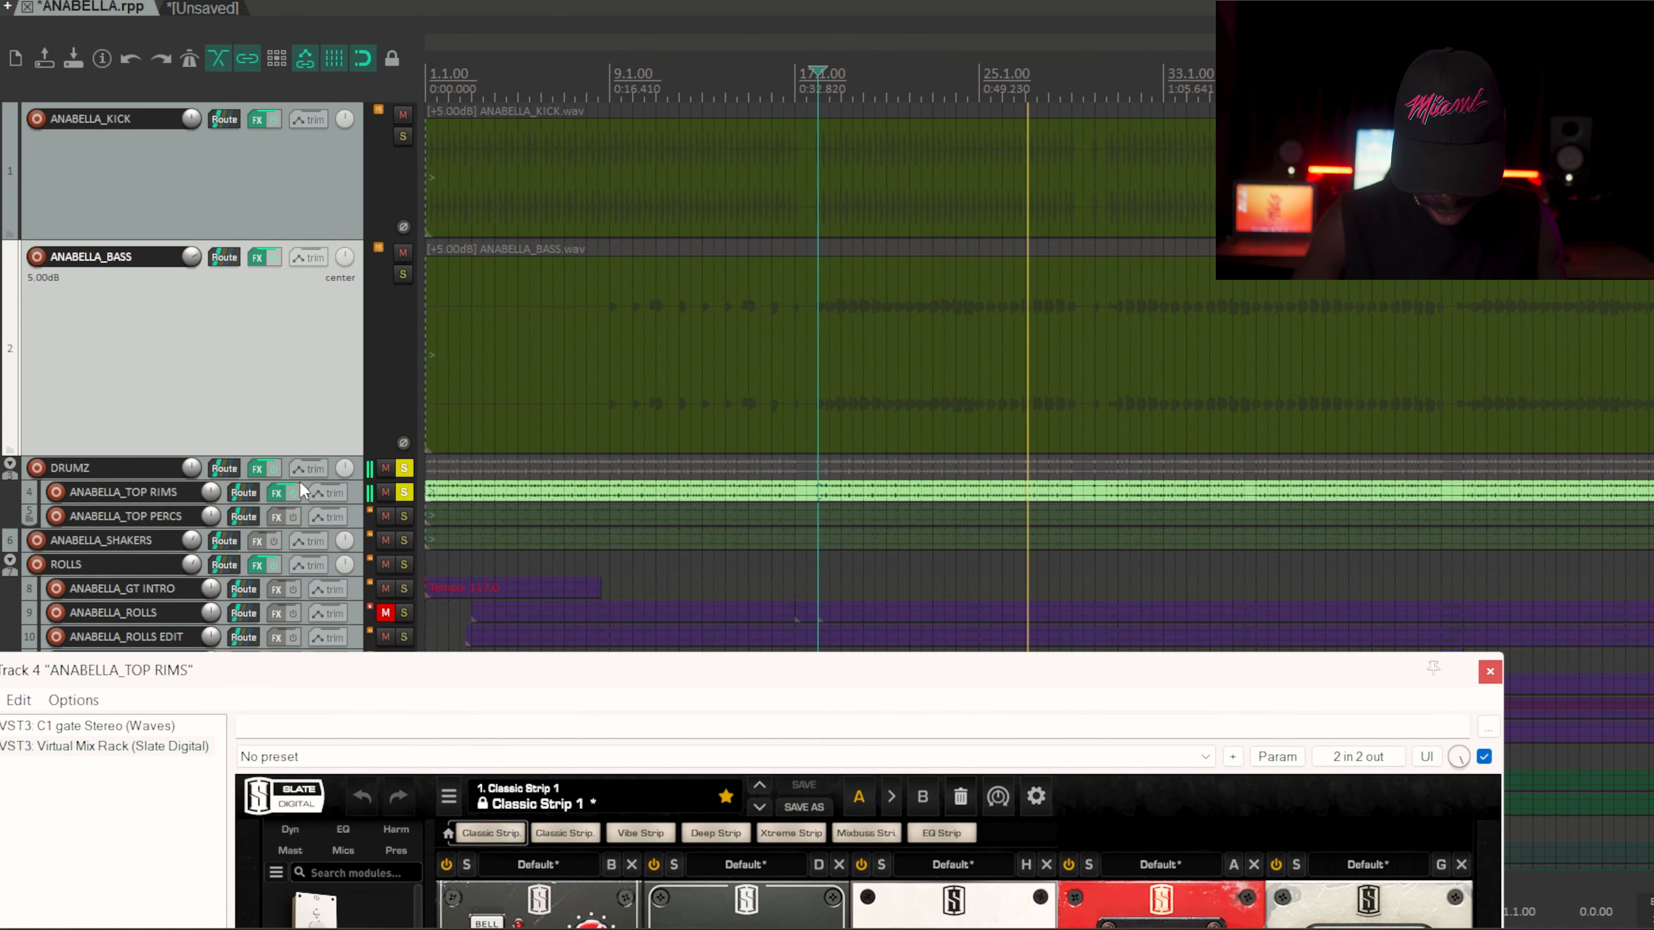
# Step: Compare ANABELLA_TOP RIMS with its effects bypassed and enabled, leave them enabled, and review and close the Virtual Mix Rack
pyautogui.click(293, 495)
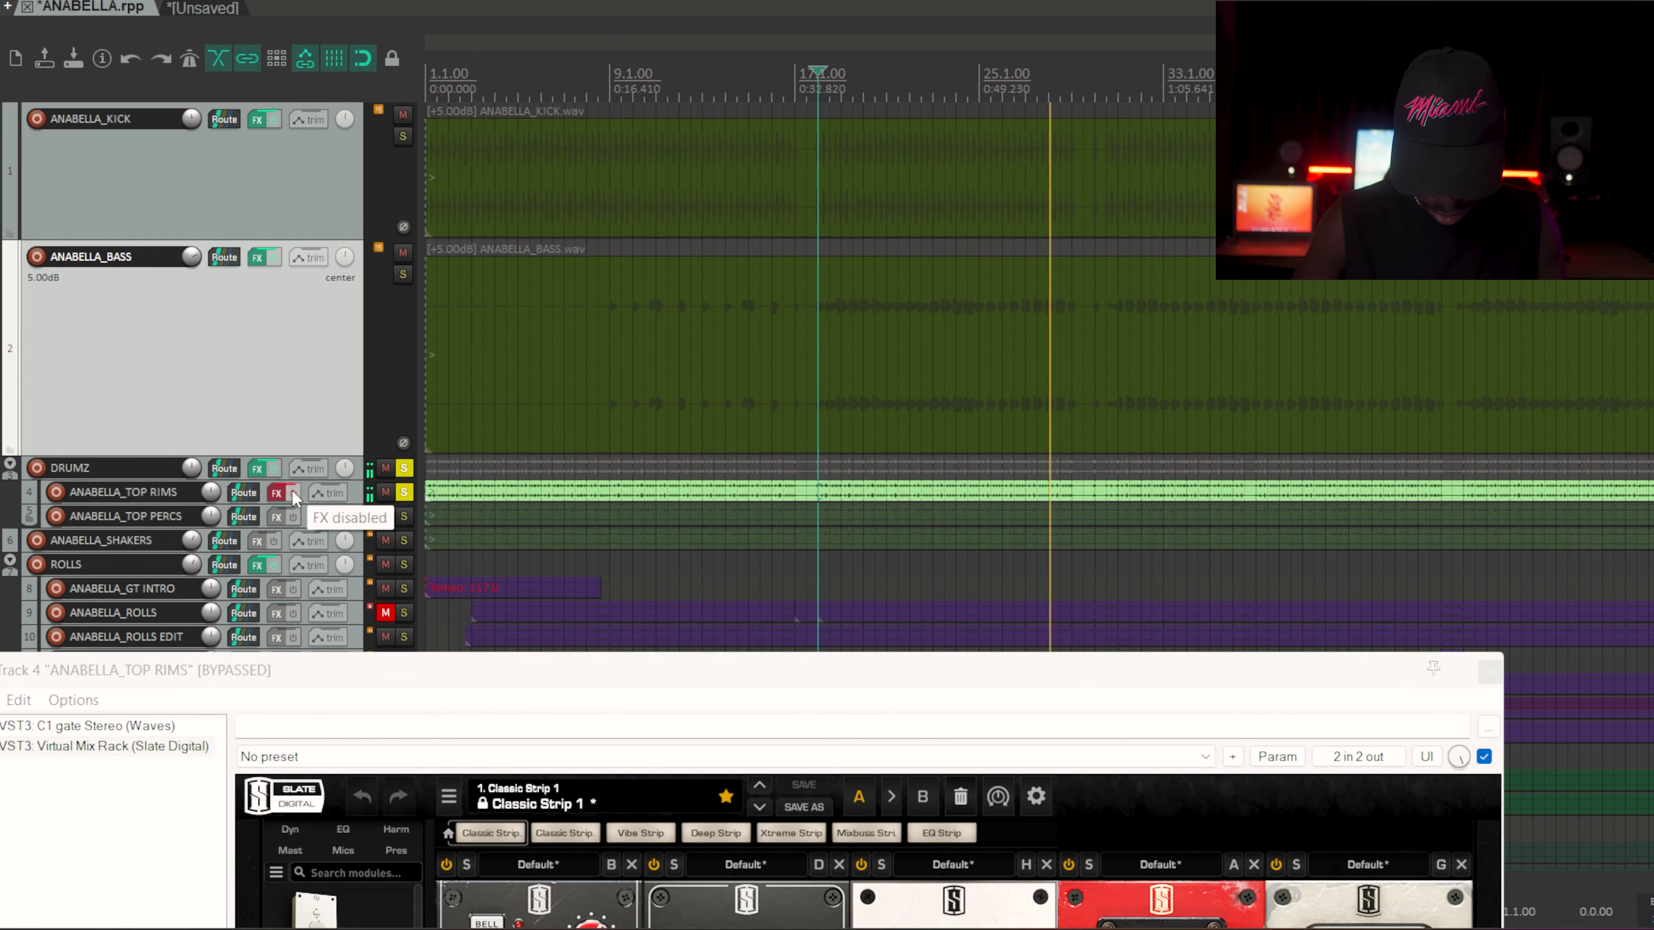
pyautogui.click(293, 495)
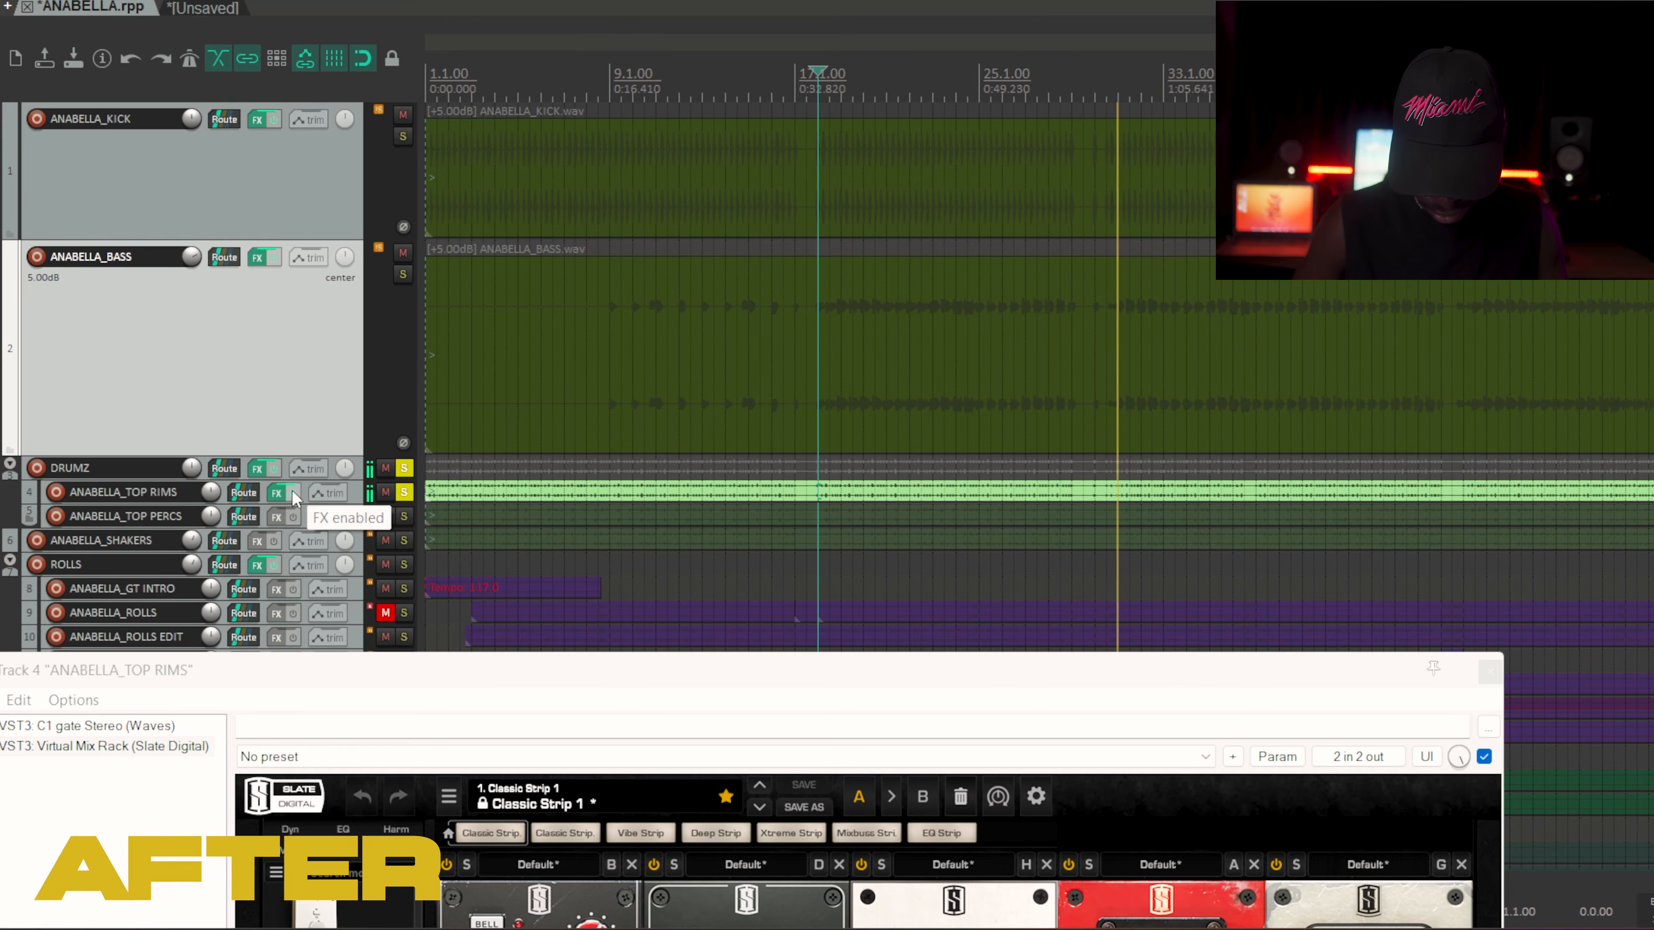
pyautogui.click(294, 499)
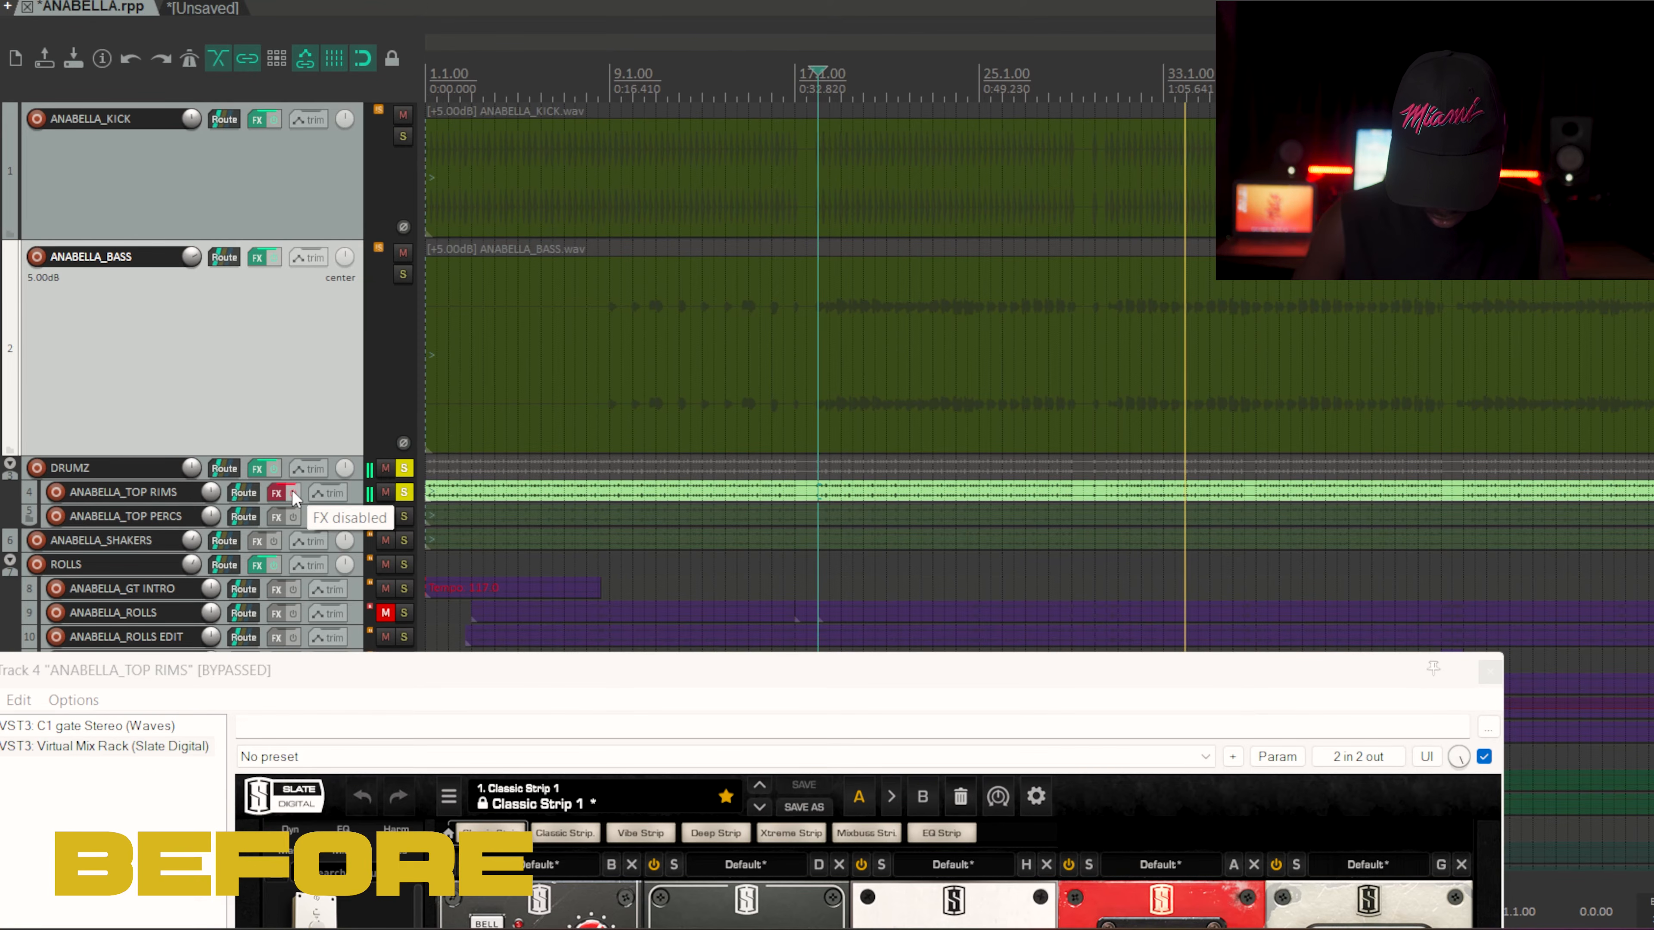
pyautogui.click(294, 499)
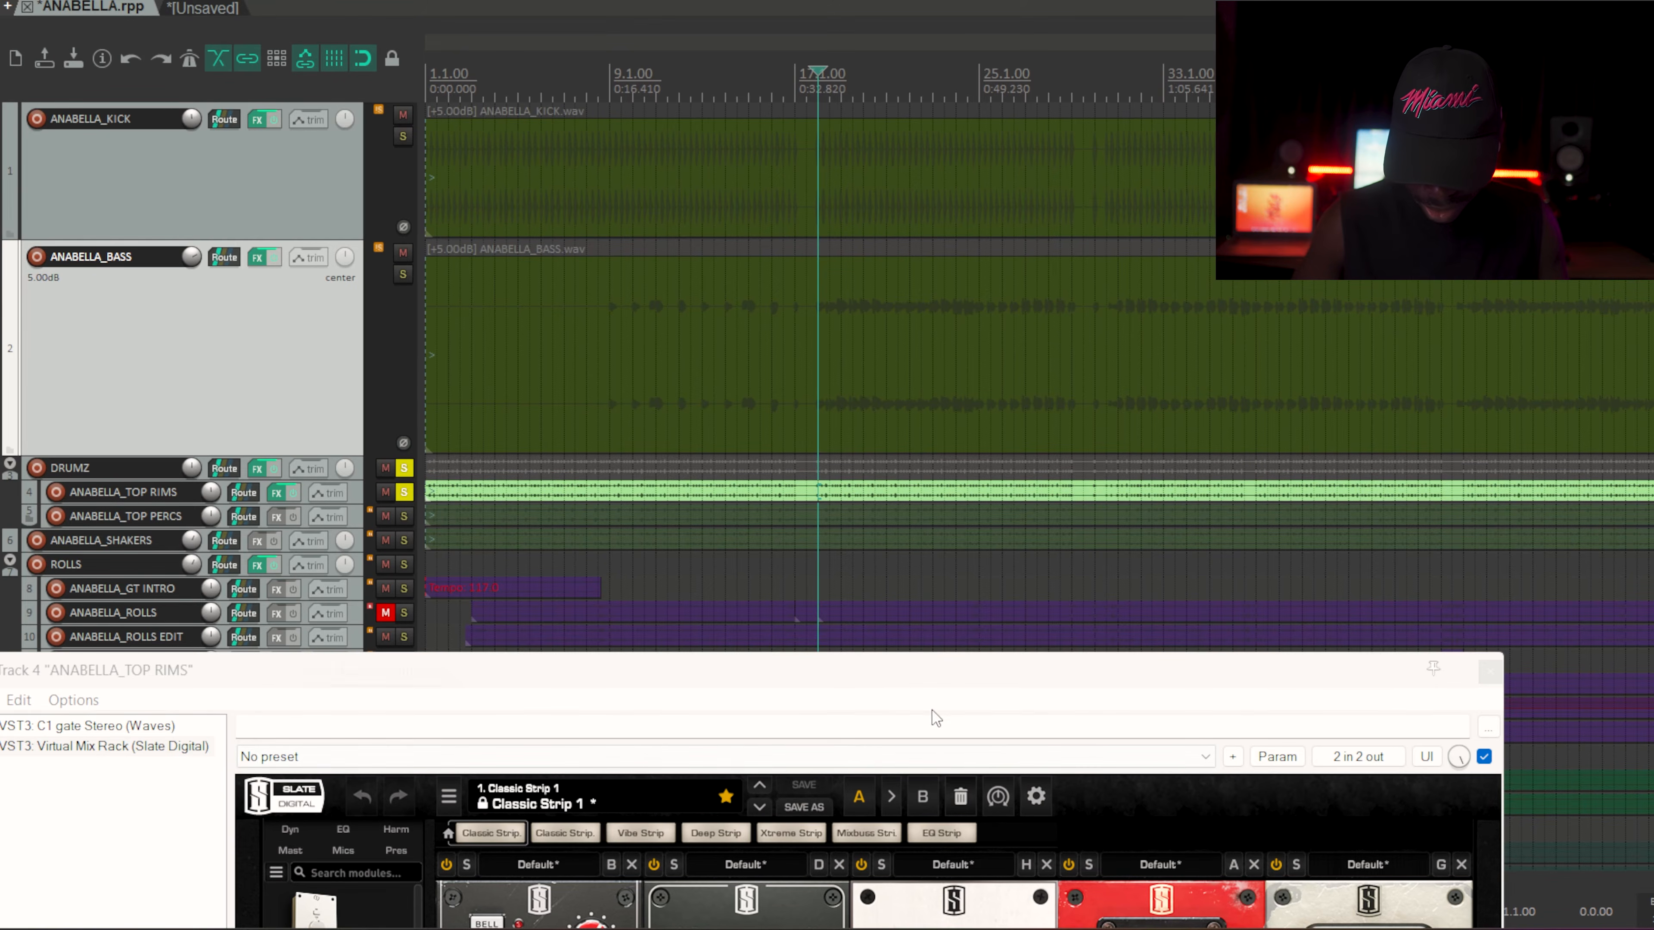
pyautogui.moveTo(908, 683); pyautogui.dragTo(998, 57)
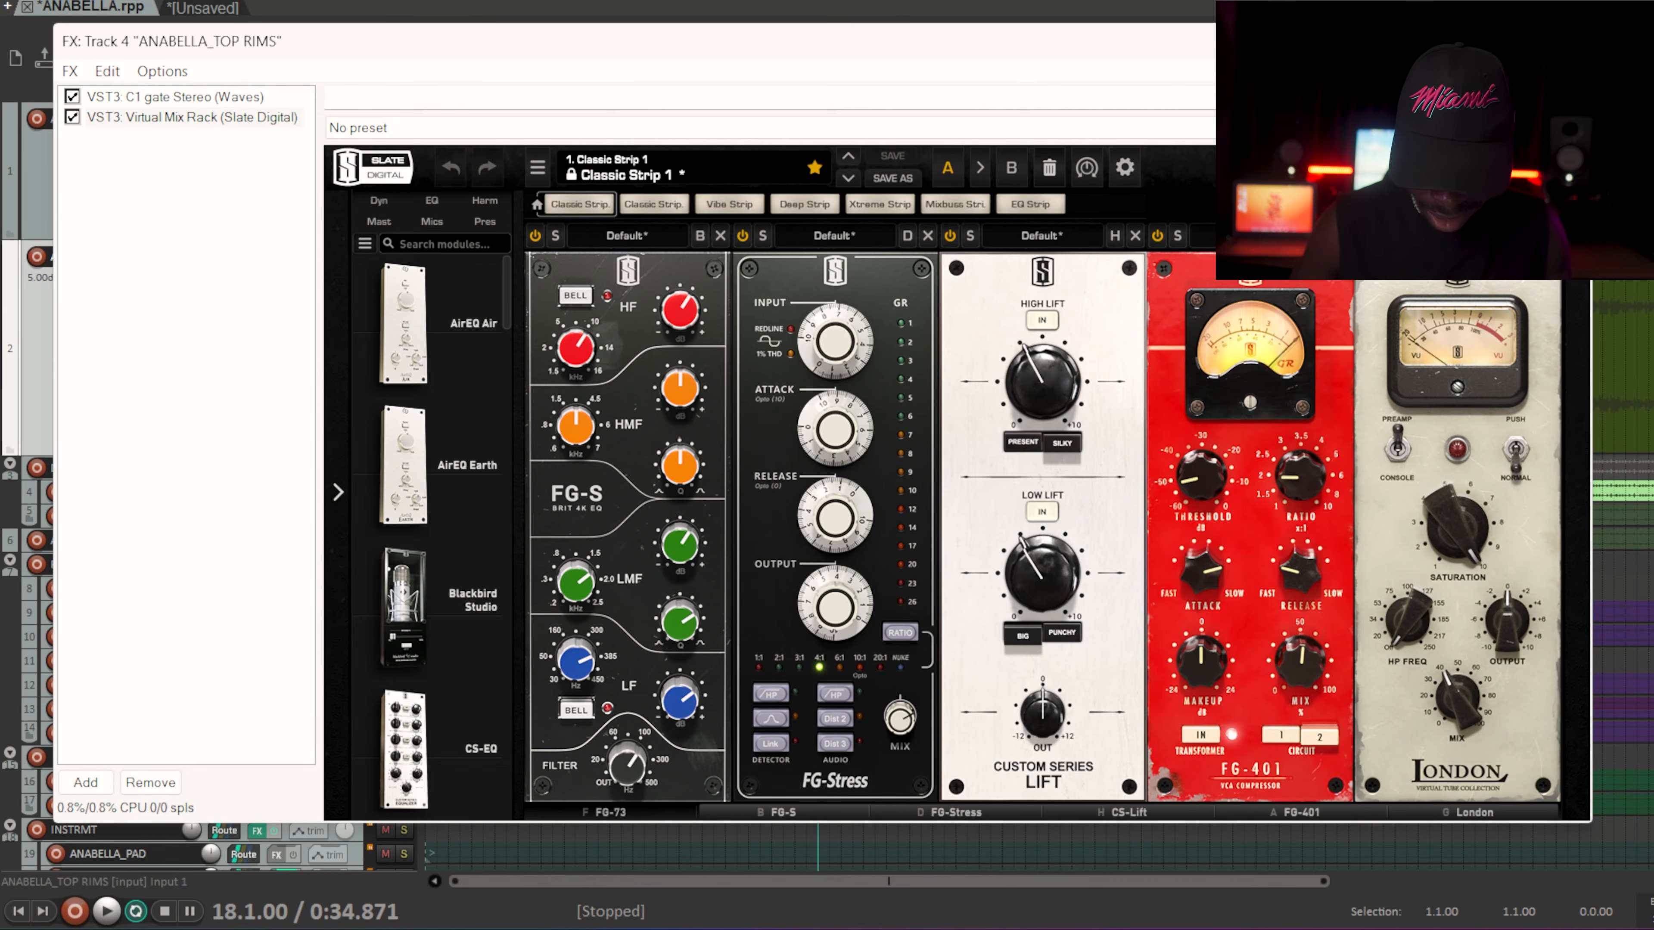
pyautogui.click(1568, 40)
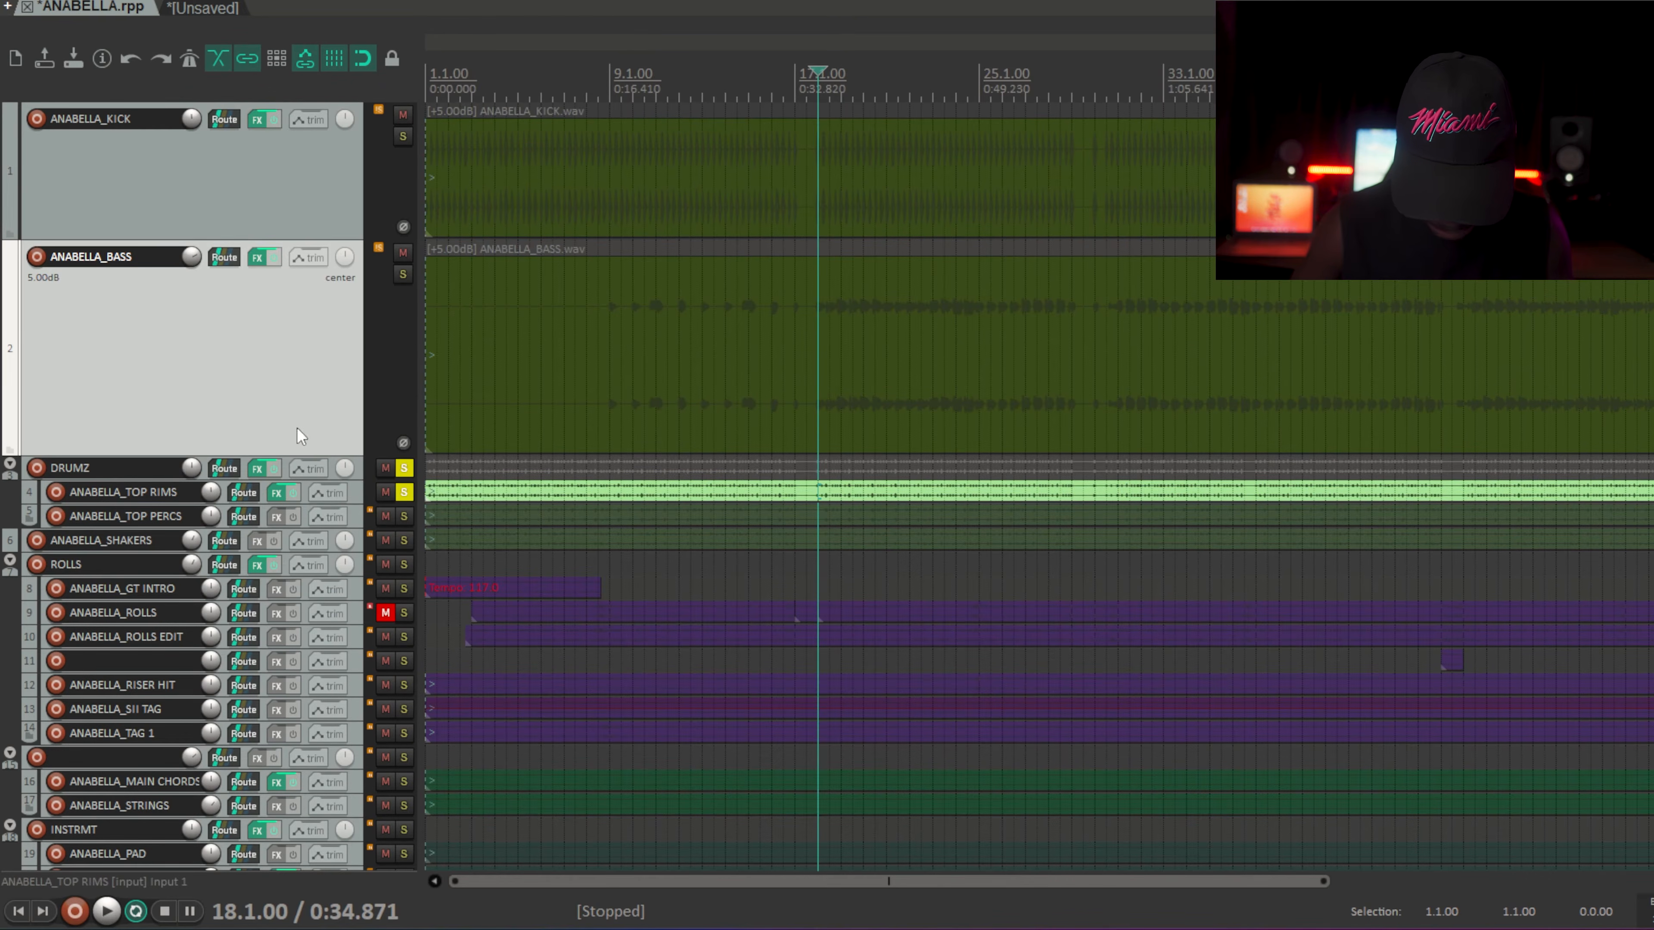
# Step: Switch the solo from ANABELLA_TOP RIMS and DRUMZ to ANABELLA_SHAKERS and listen to the shakers
pyautogui.click(405, 493)
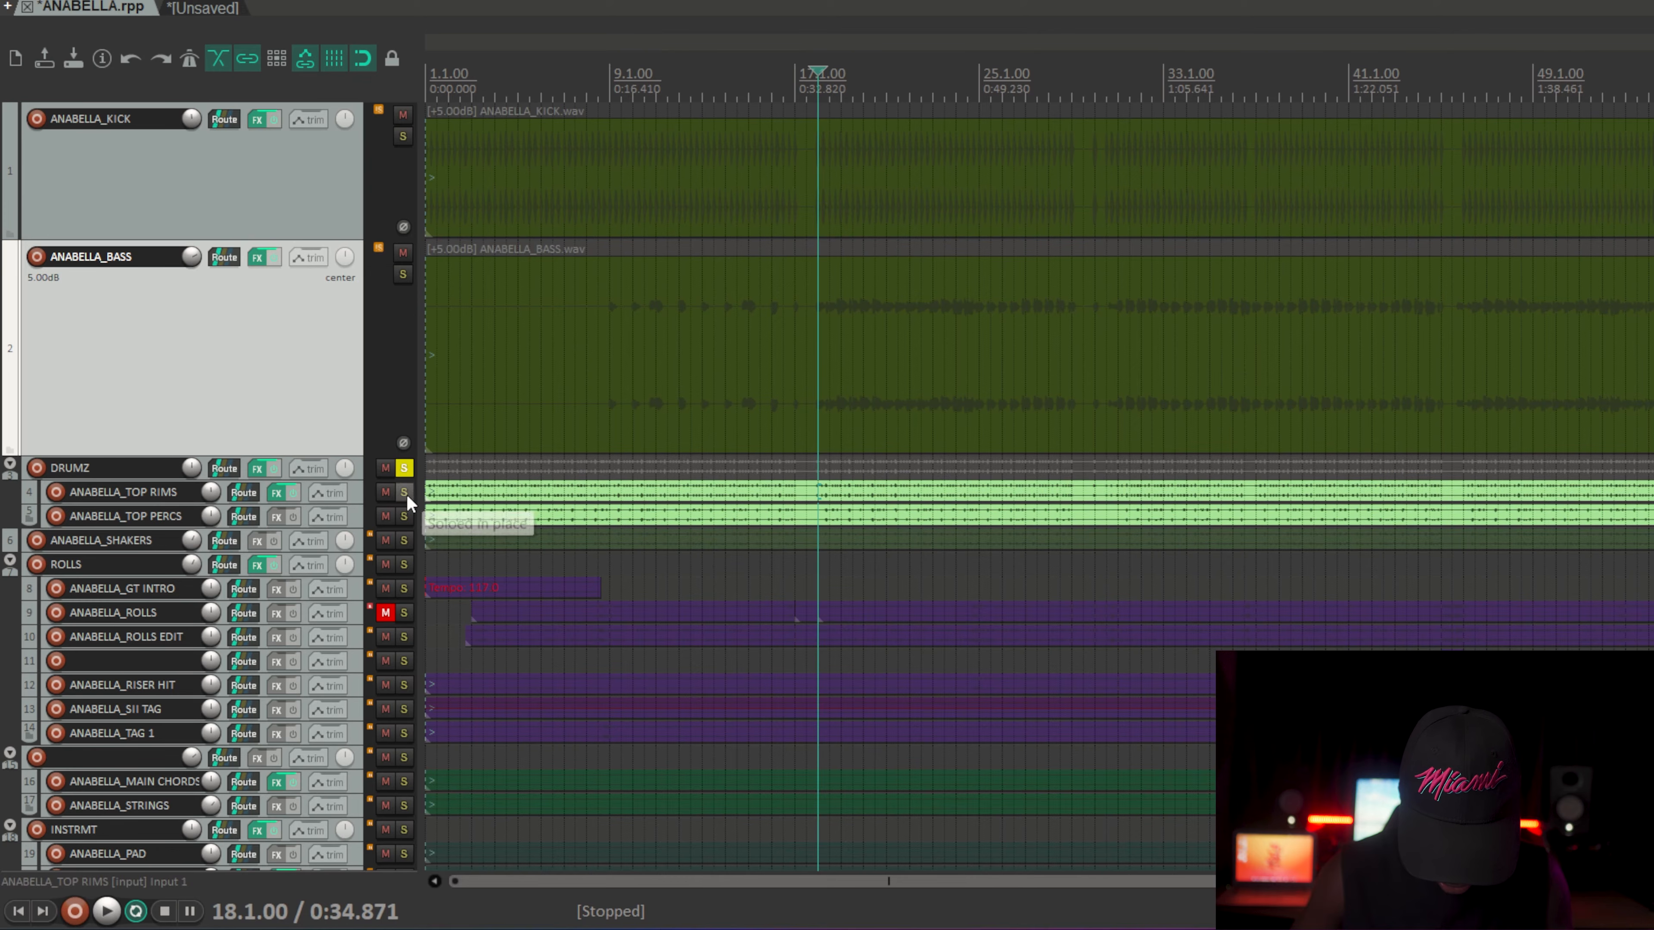
pyautogui.click(405, 541)
pyautogui.click(407, 468)
pyautogui.press('space')
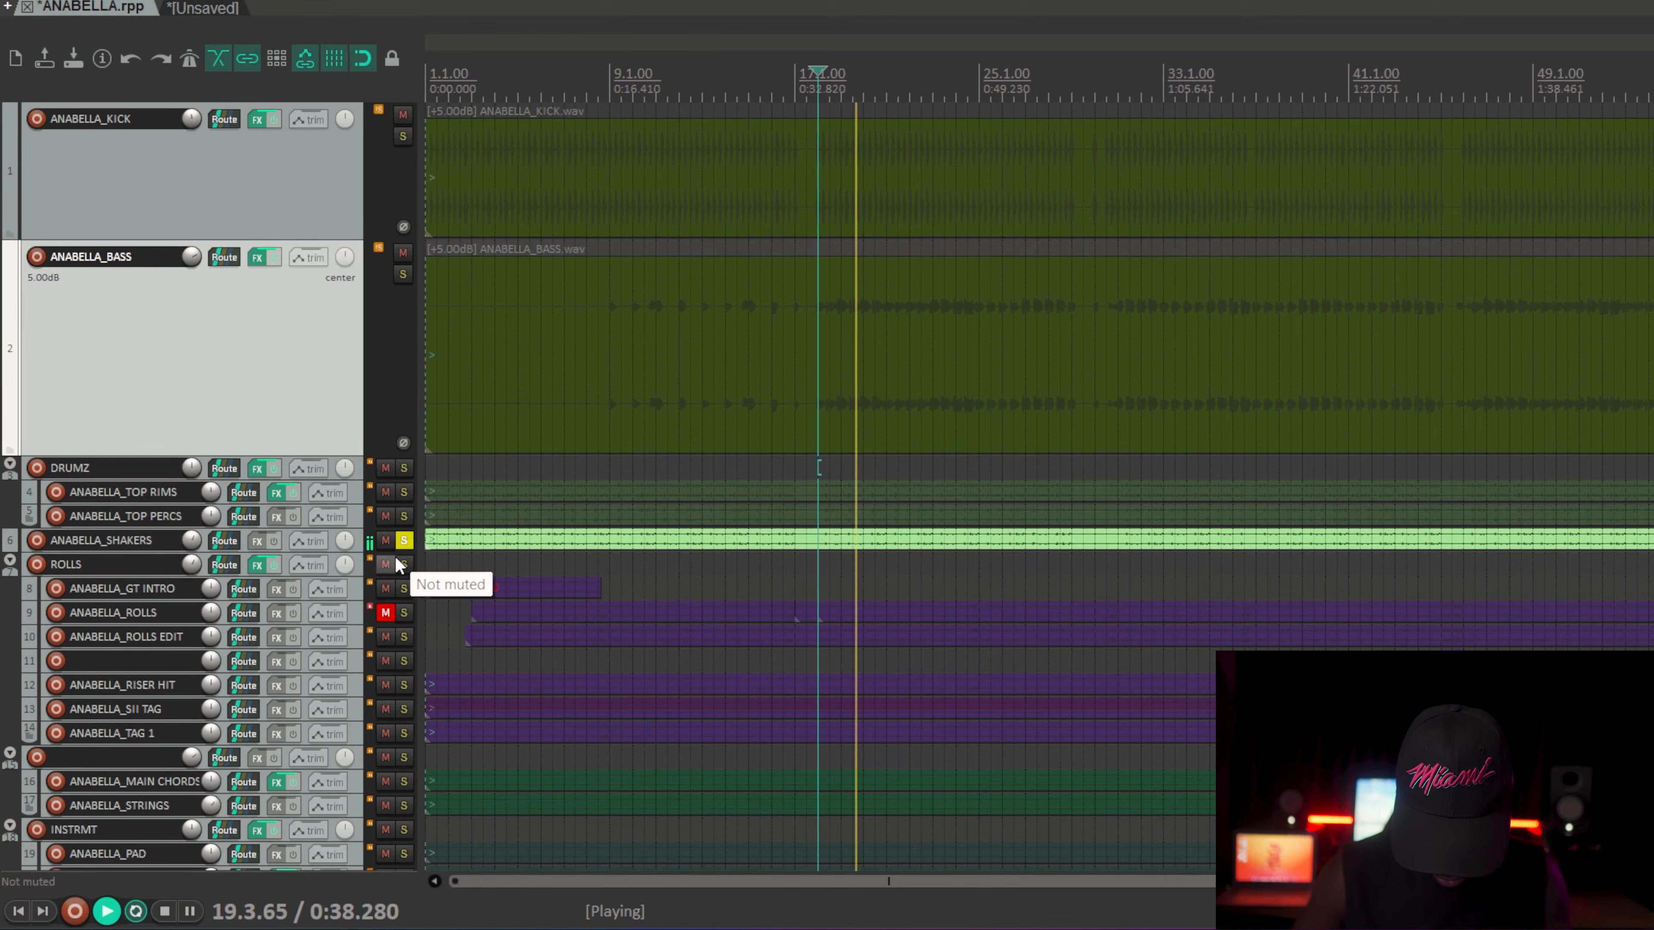
pyautogui.press('space')
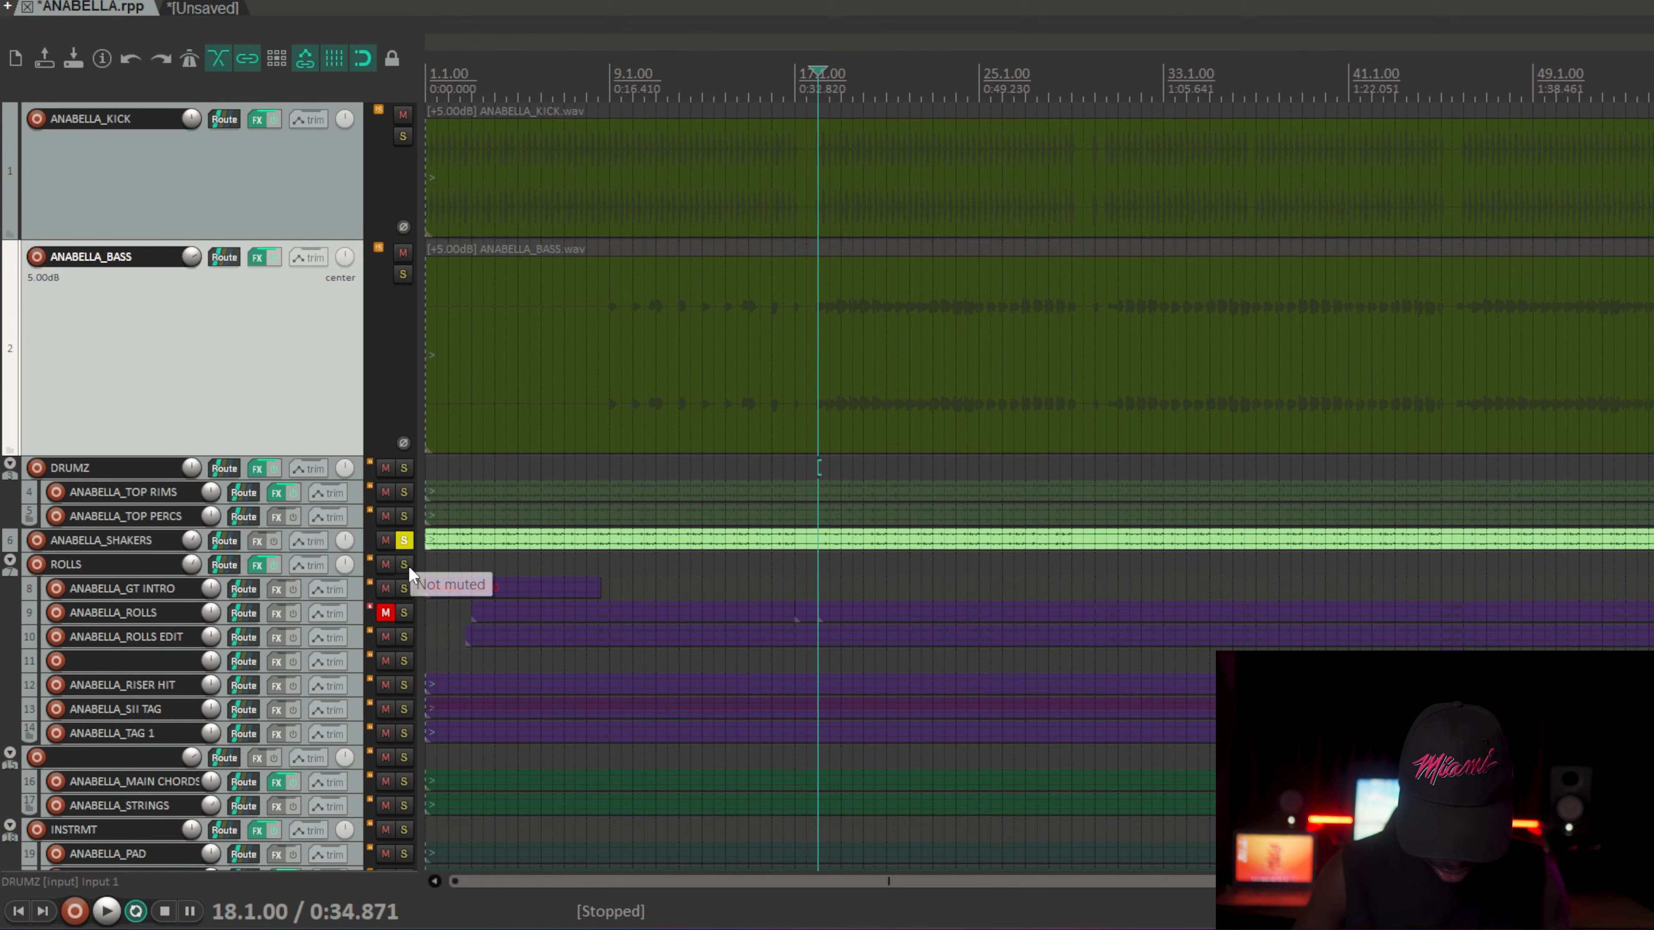
# Step: Solo the ROLLS folder, unsolo ANABELLA_SHAKERS, and start playback
pyautogui.click(404, 564)
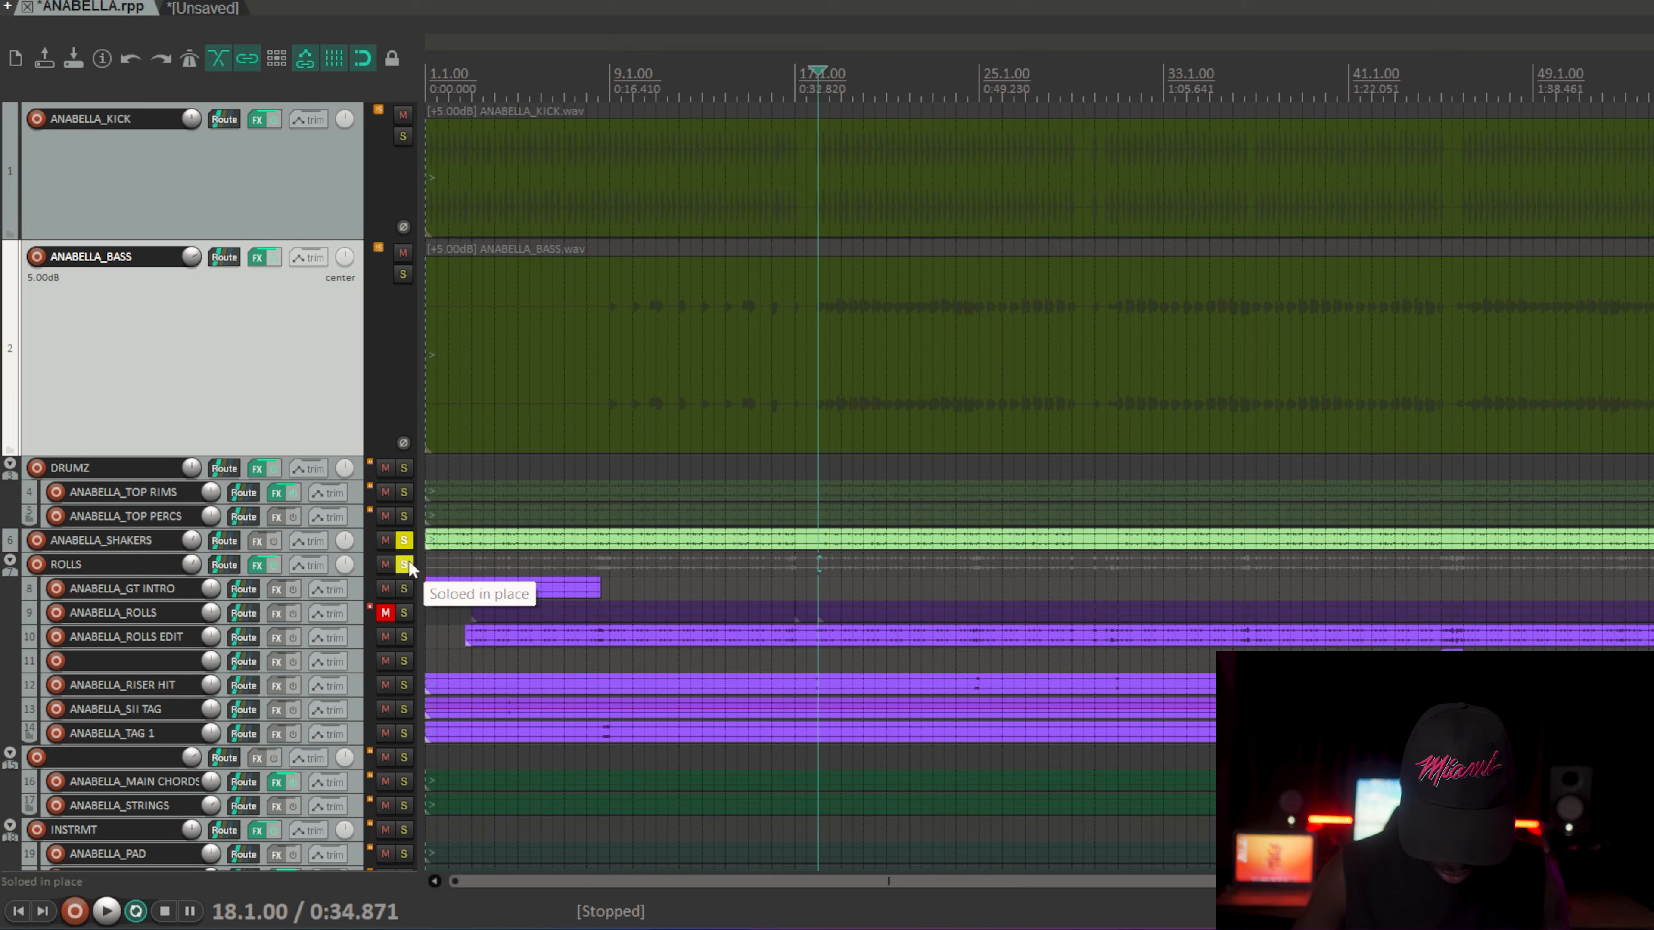
pyautogui.click(405, 540)
pyautogui.press('space')
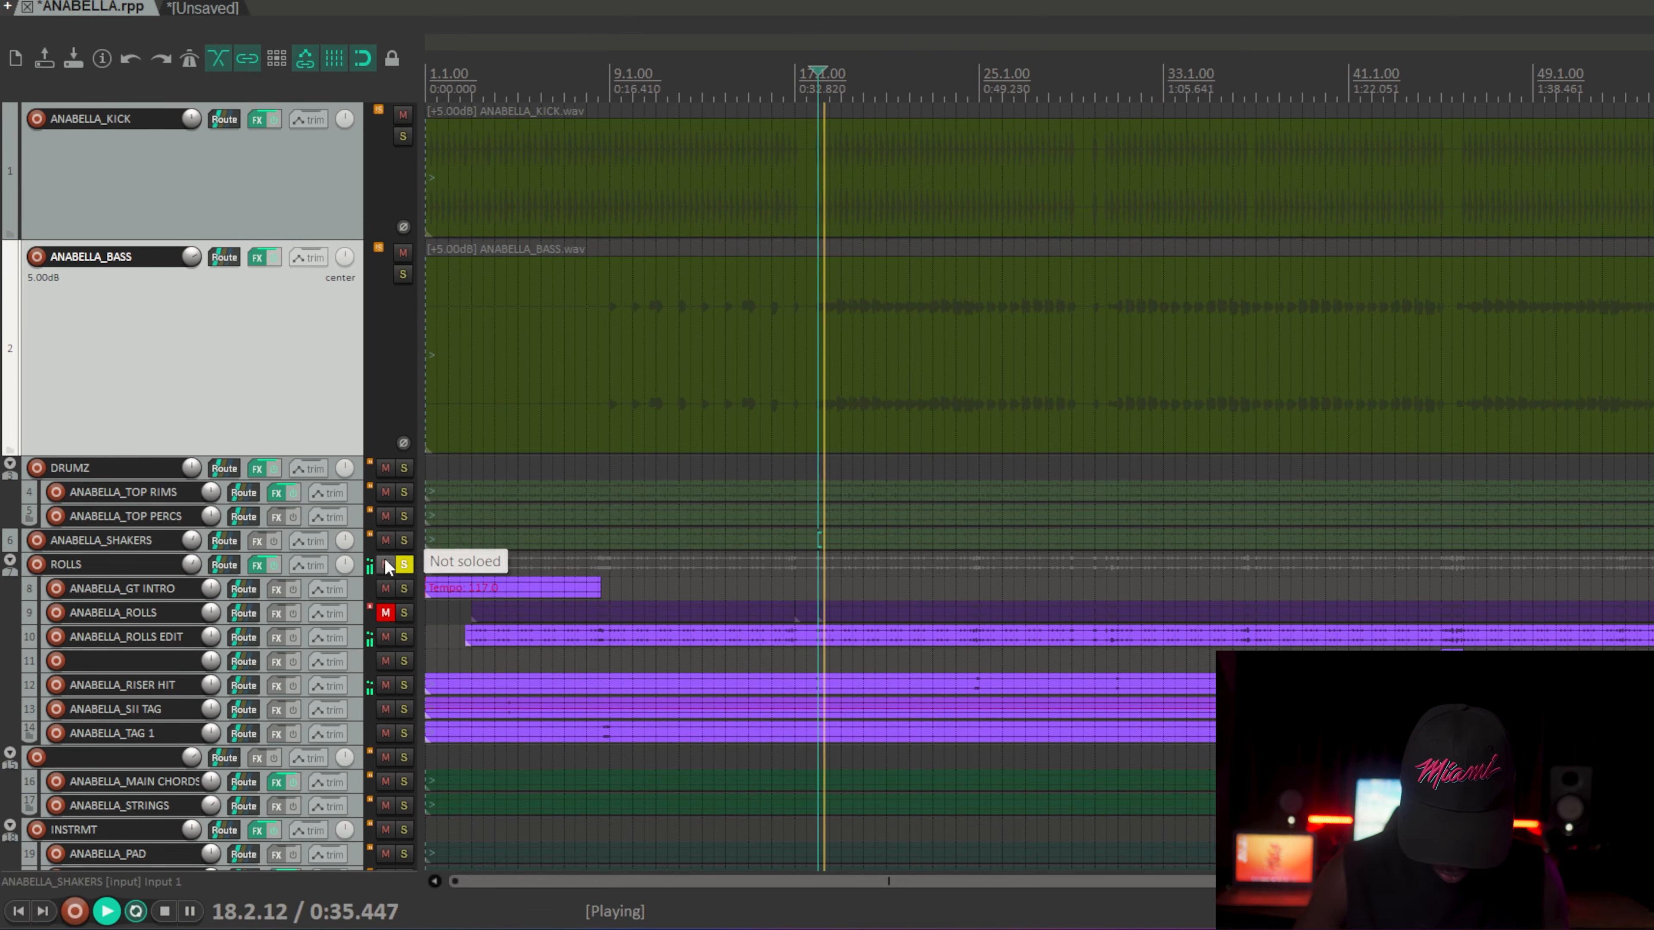
# Step: Set the S1 Stereo Imager width on the ROLLS folder to 1.70 and stop playback
pyautogui.click(259, 564)
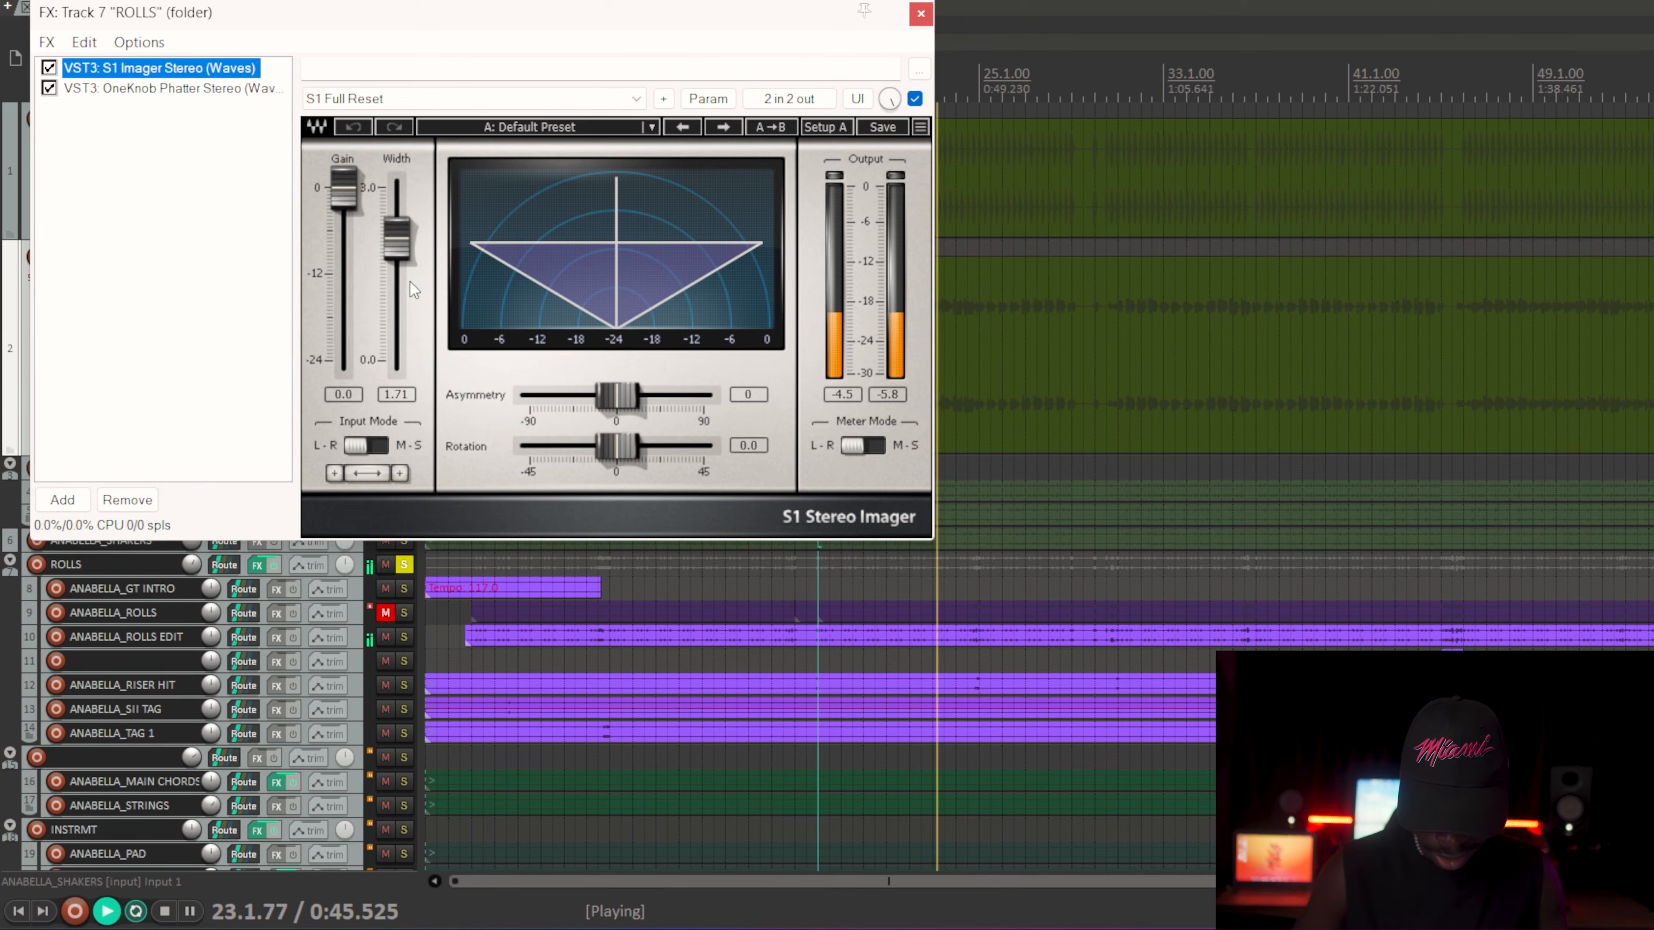
pyautogui.click(394, 252)
pyautogui.doubleClick(394, 253)
pyautogui.write('1.')
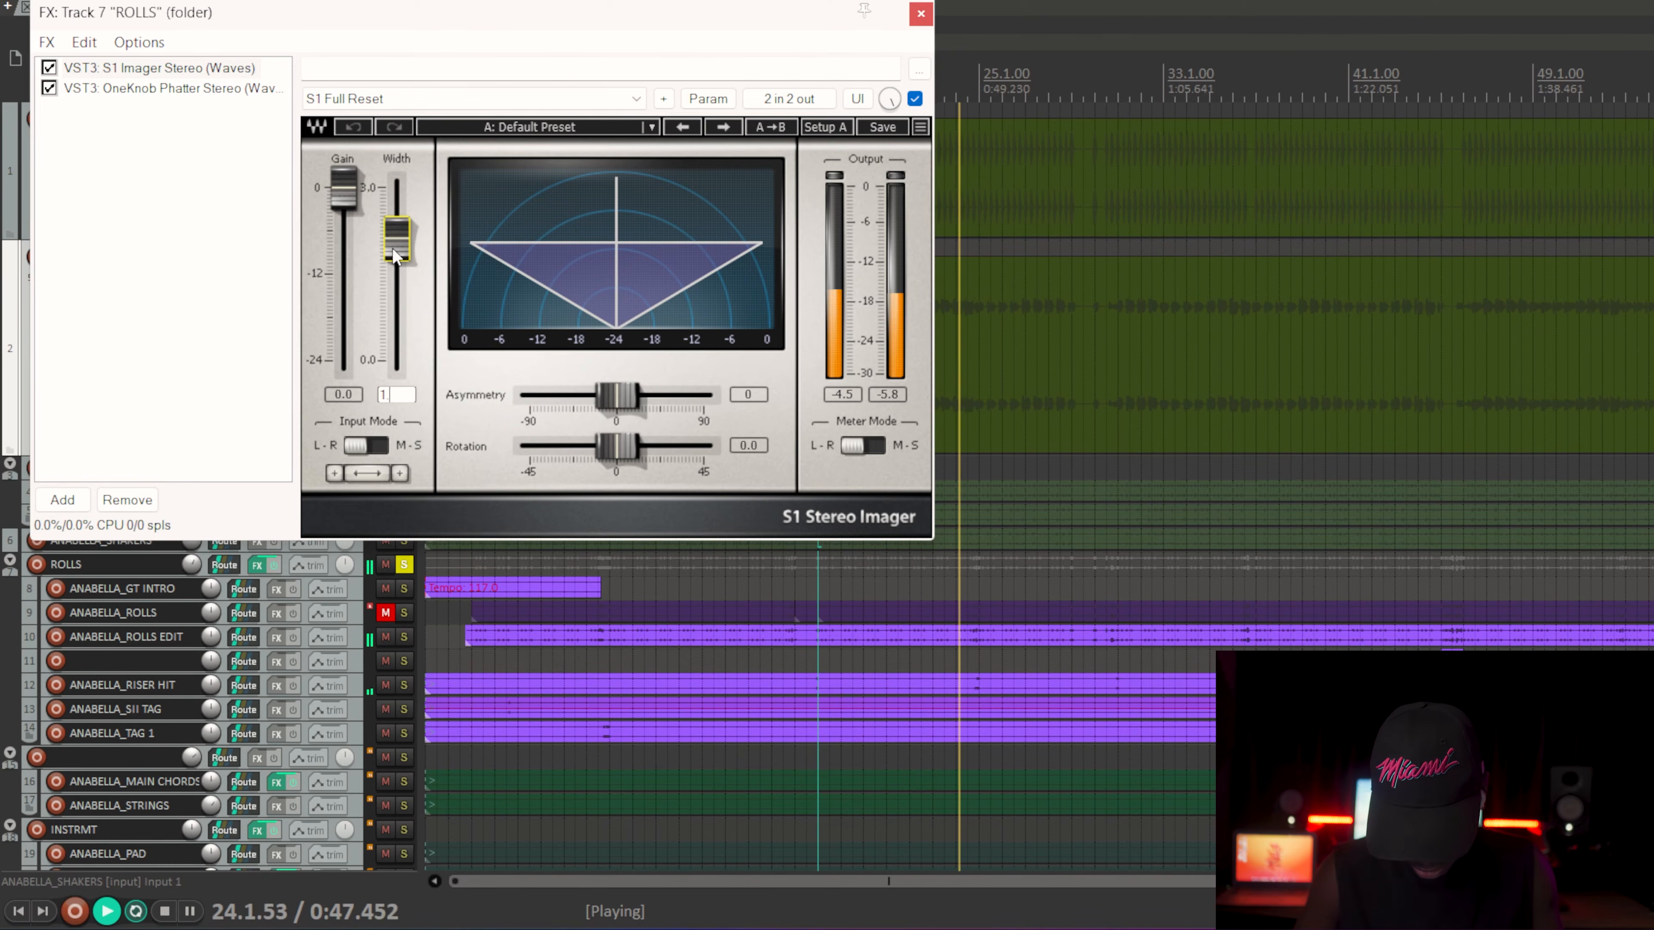
pyautogui.write('70')
pyautogui.press('Return')
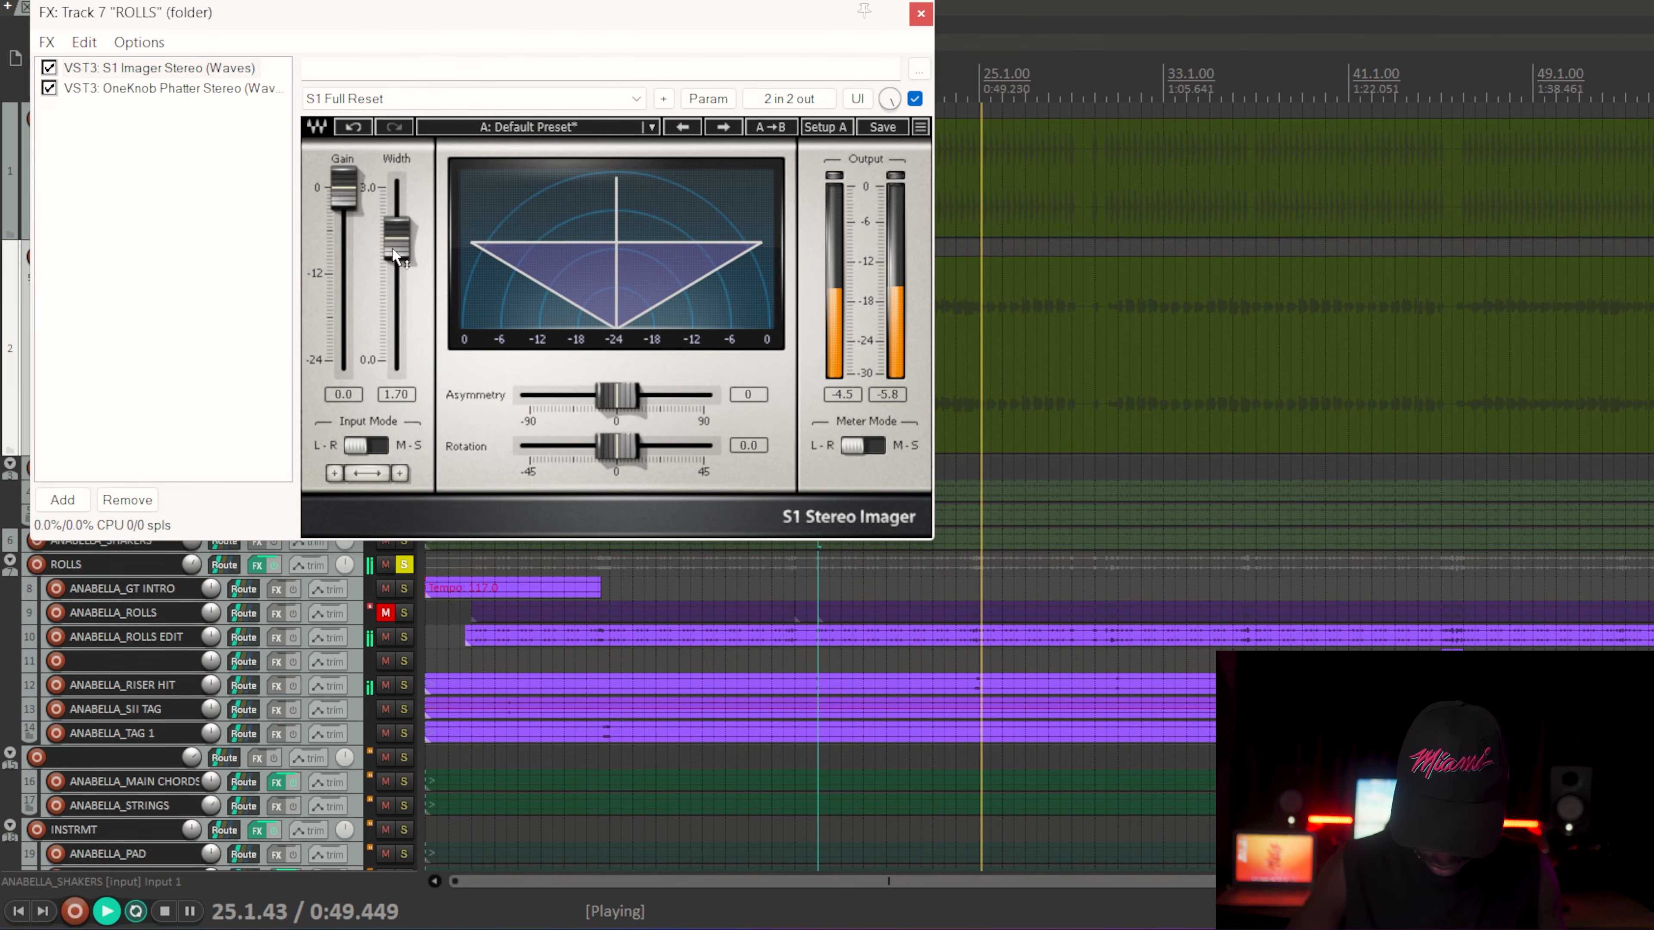
pyautogui.press('space')
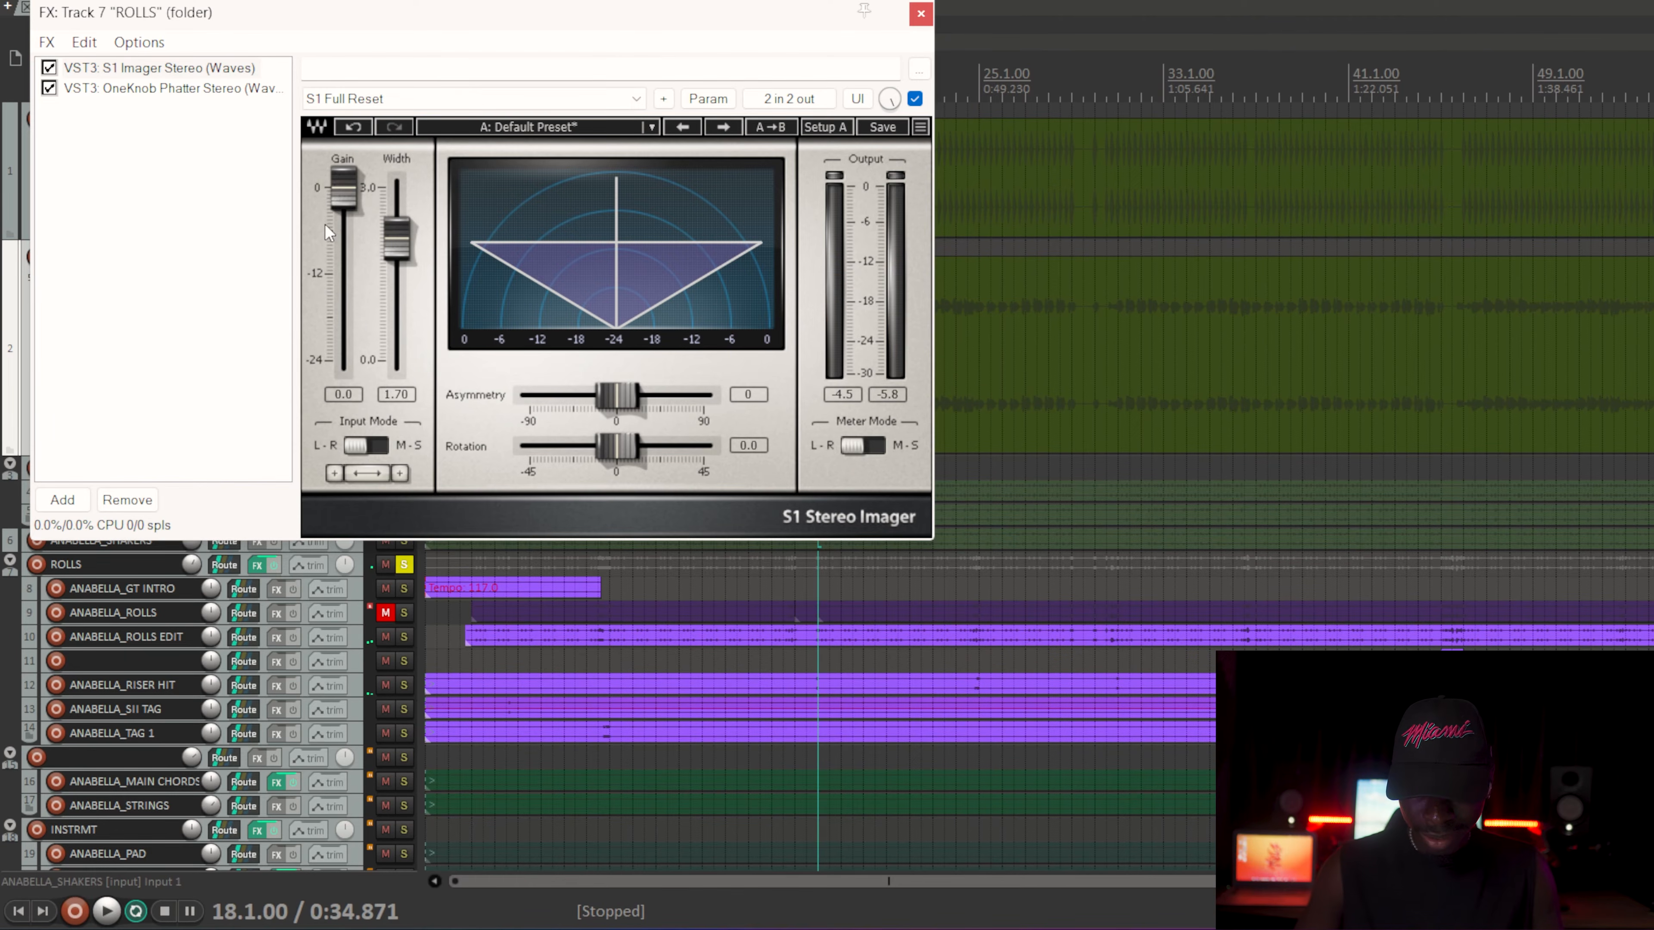
# Step: View the OneKnob Phatter setting on the ROLLS folder and close the effects window
pyautogui.click(150, 91)
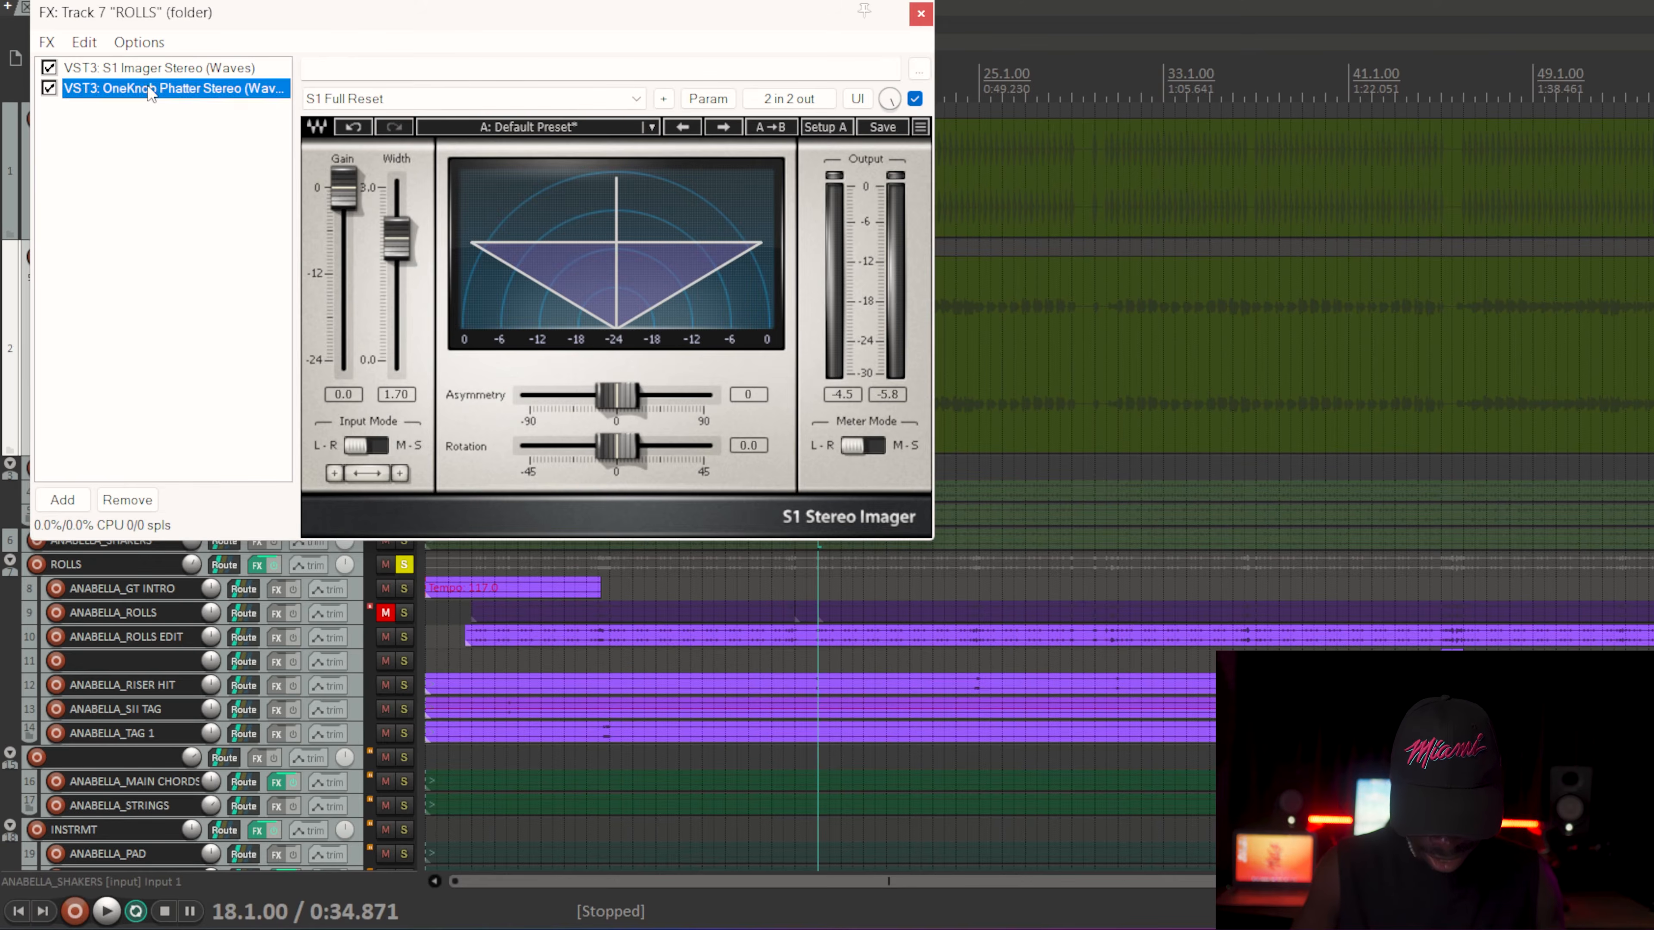
pyautogui.moveTo(375, 334)
pyautogui.doubleClick(466, 341)
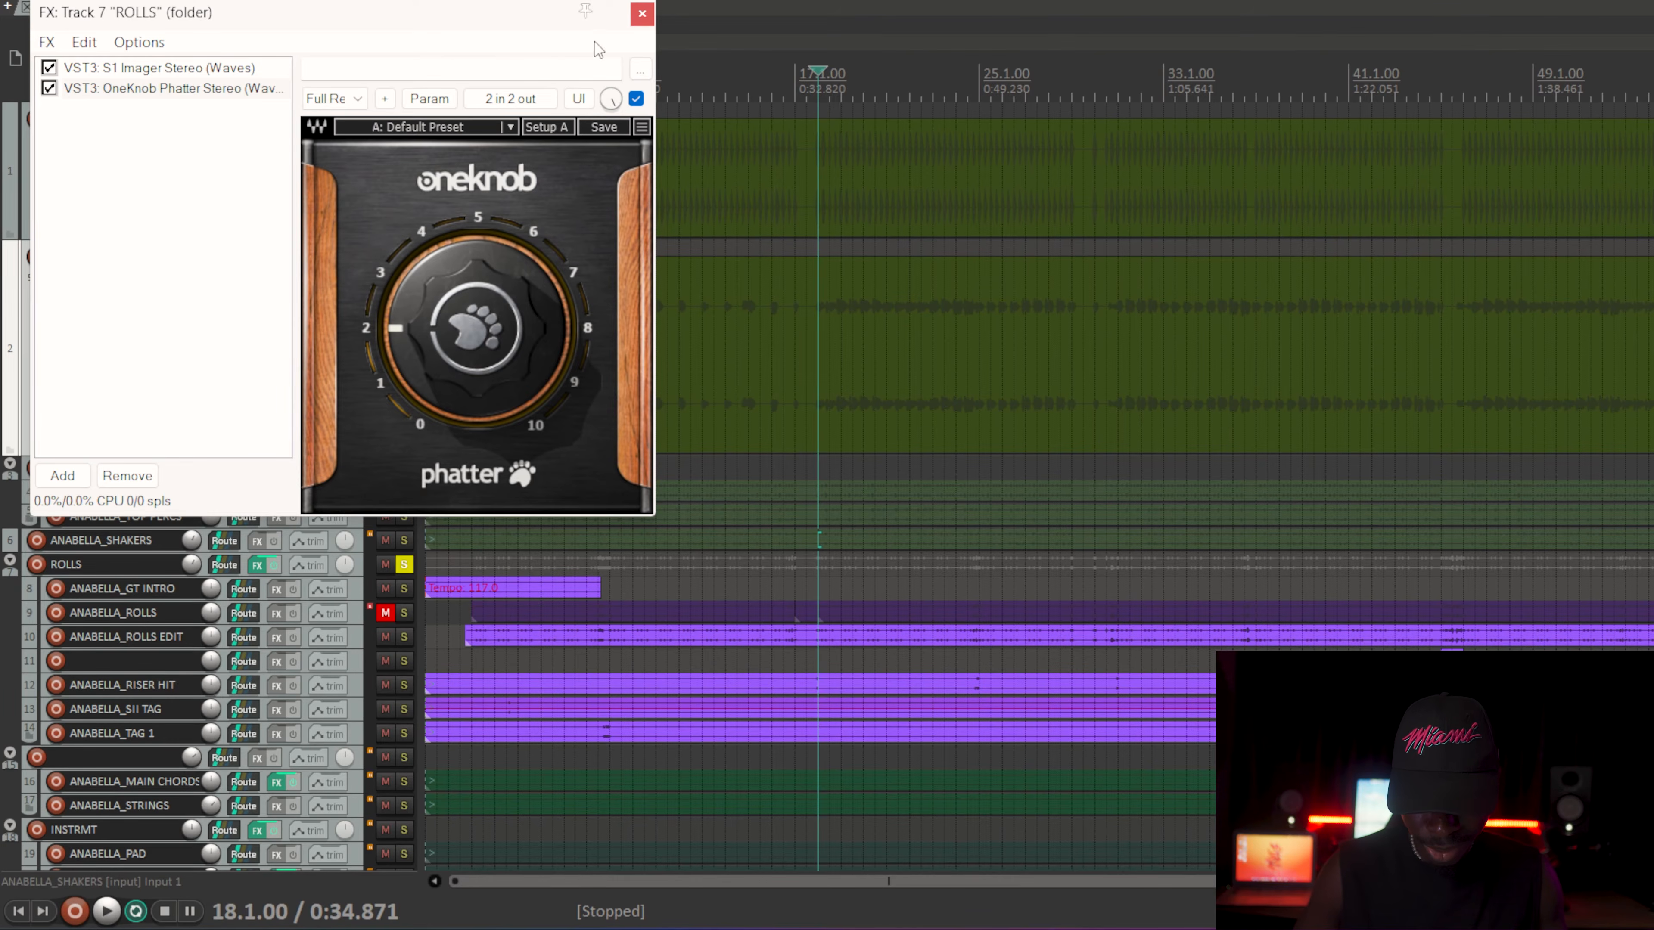
pyautogui.click(641, 13)
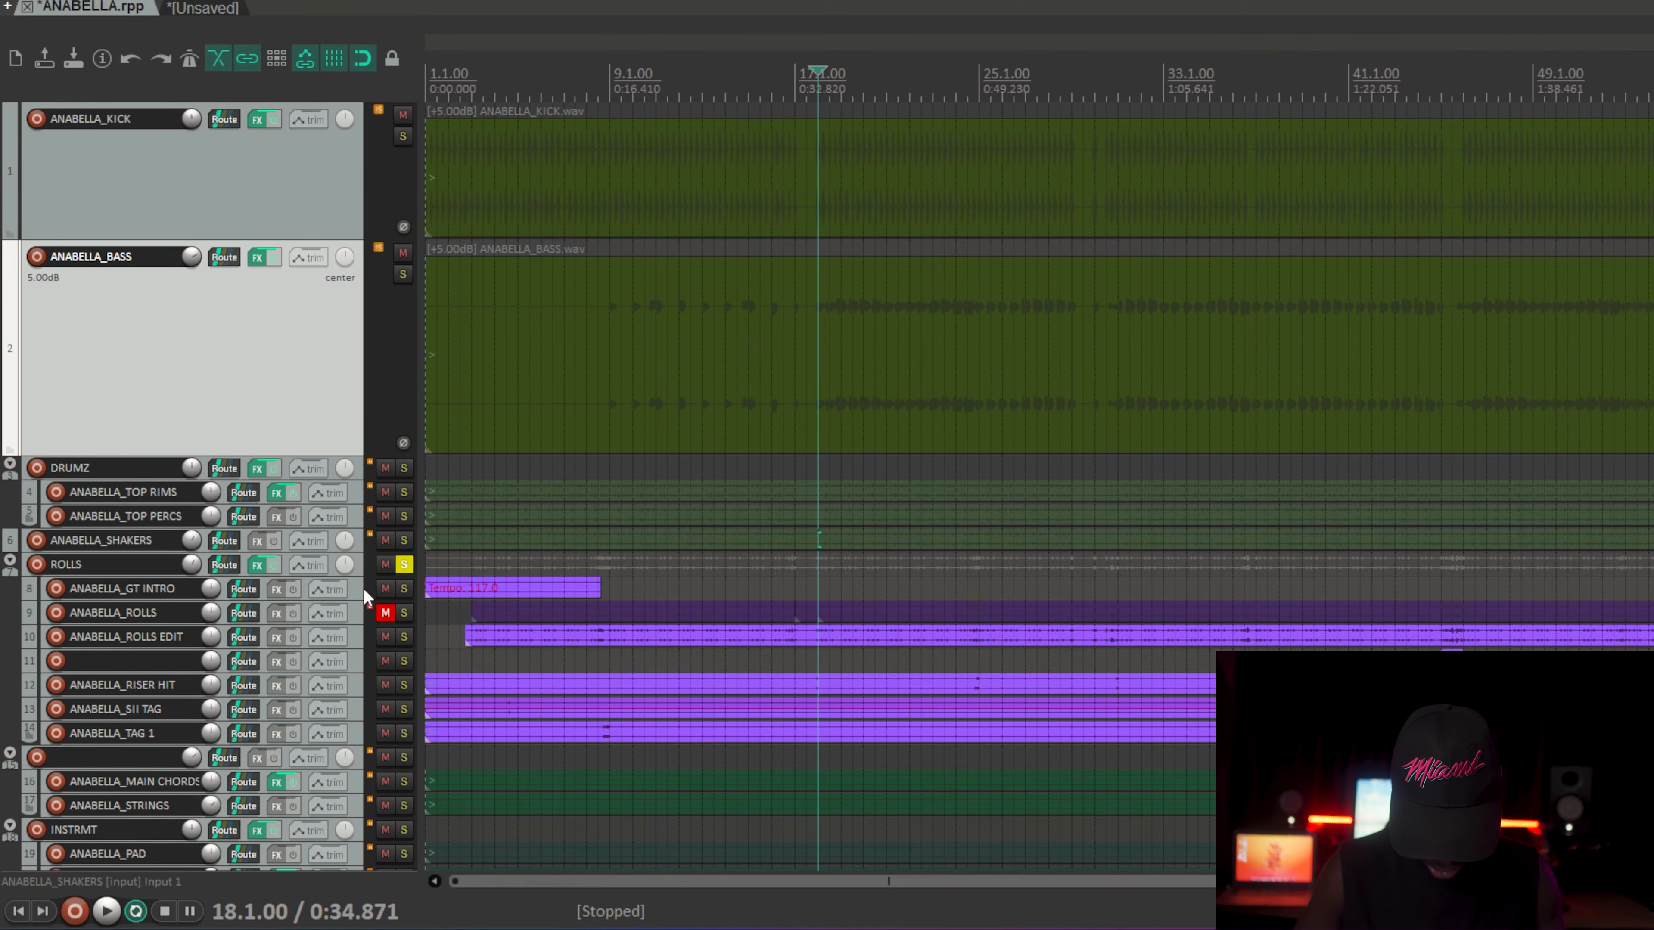
pyautogui.scroll(-5, 363, 586)
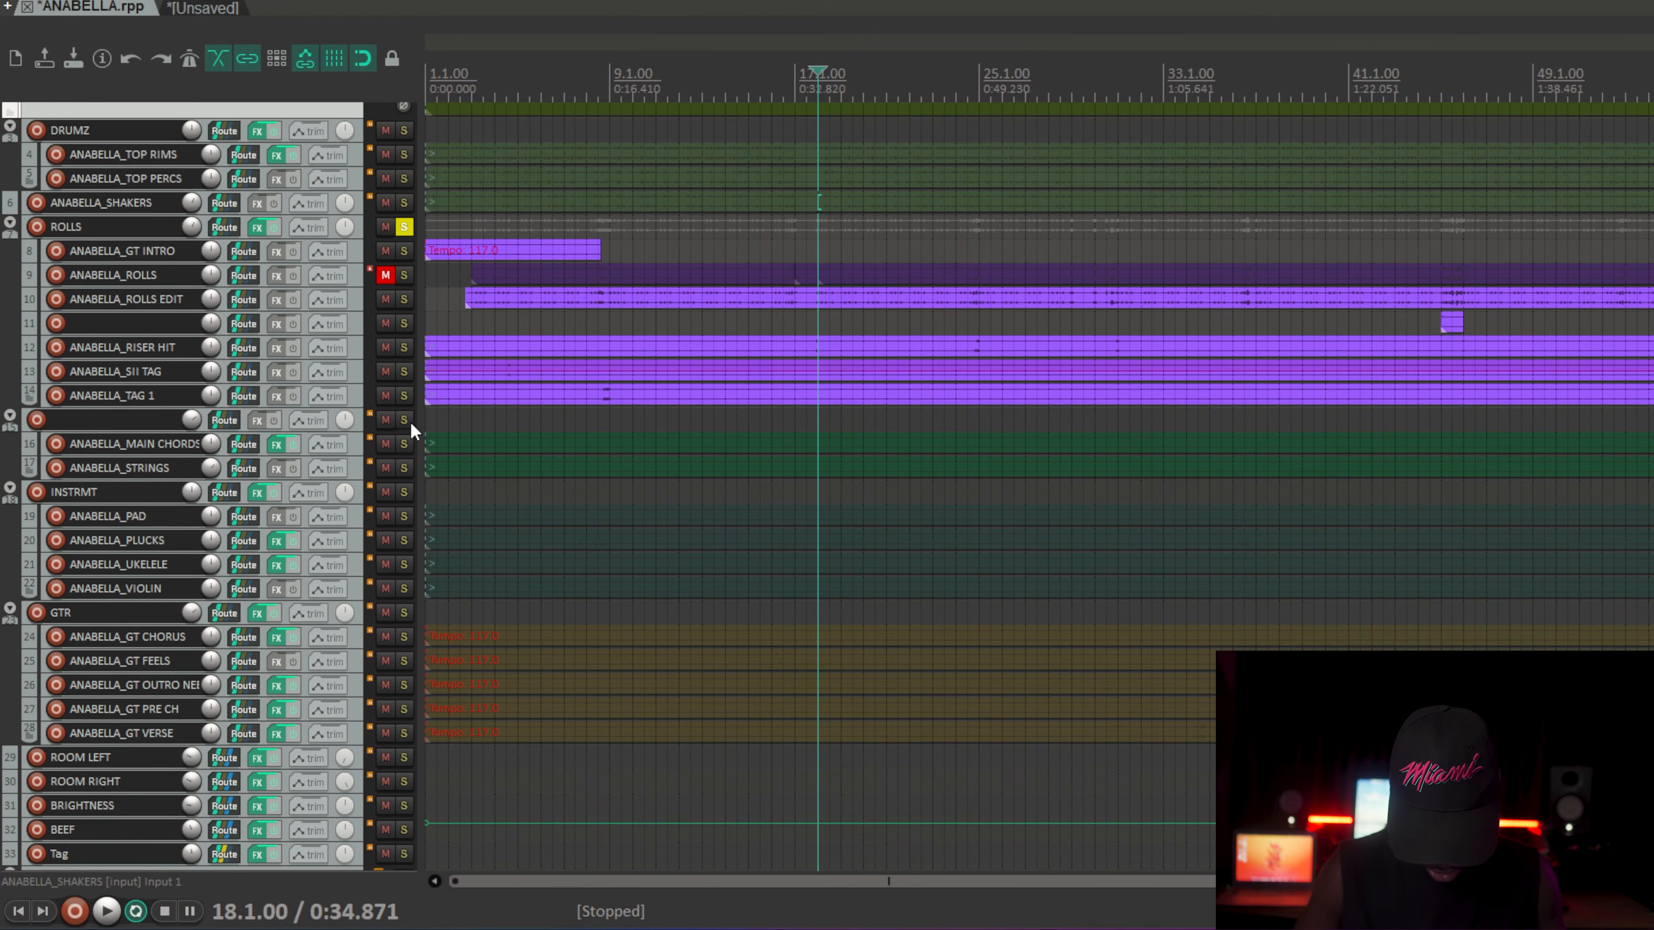
# Step: Solo the unnamed folder above ANABELLA_MAIN CHORDS instead of ROLLS and listen to it briefly
pyautogui.click(411, 424)
pyautogui.keyDown('ctrl'); pyautogui.click(411, 423); pyautogui.keyUp('ctrl')
pyautogui.click(410, 424)
pyautogui.press('space')
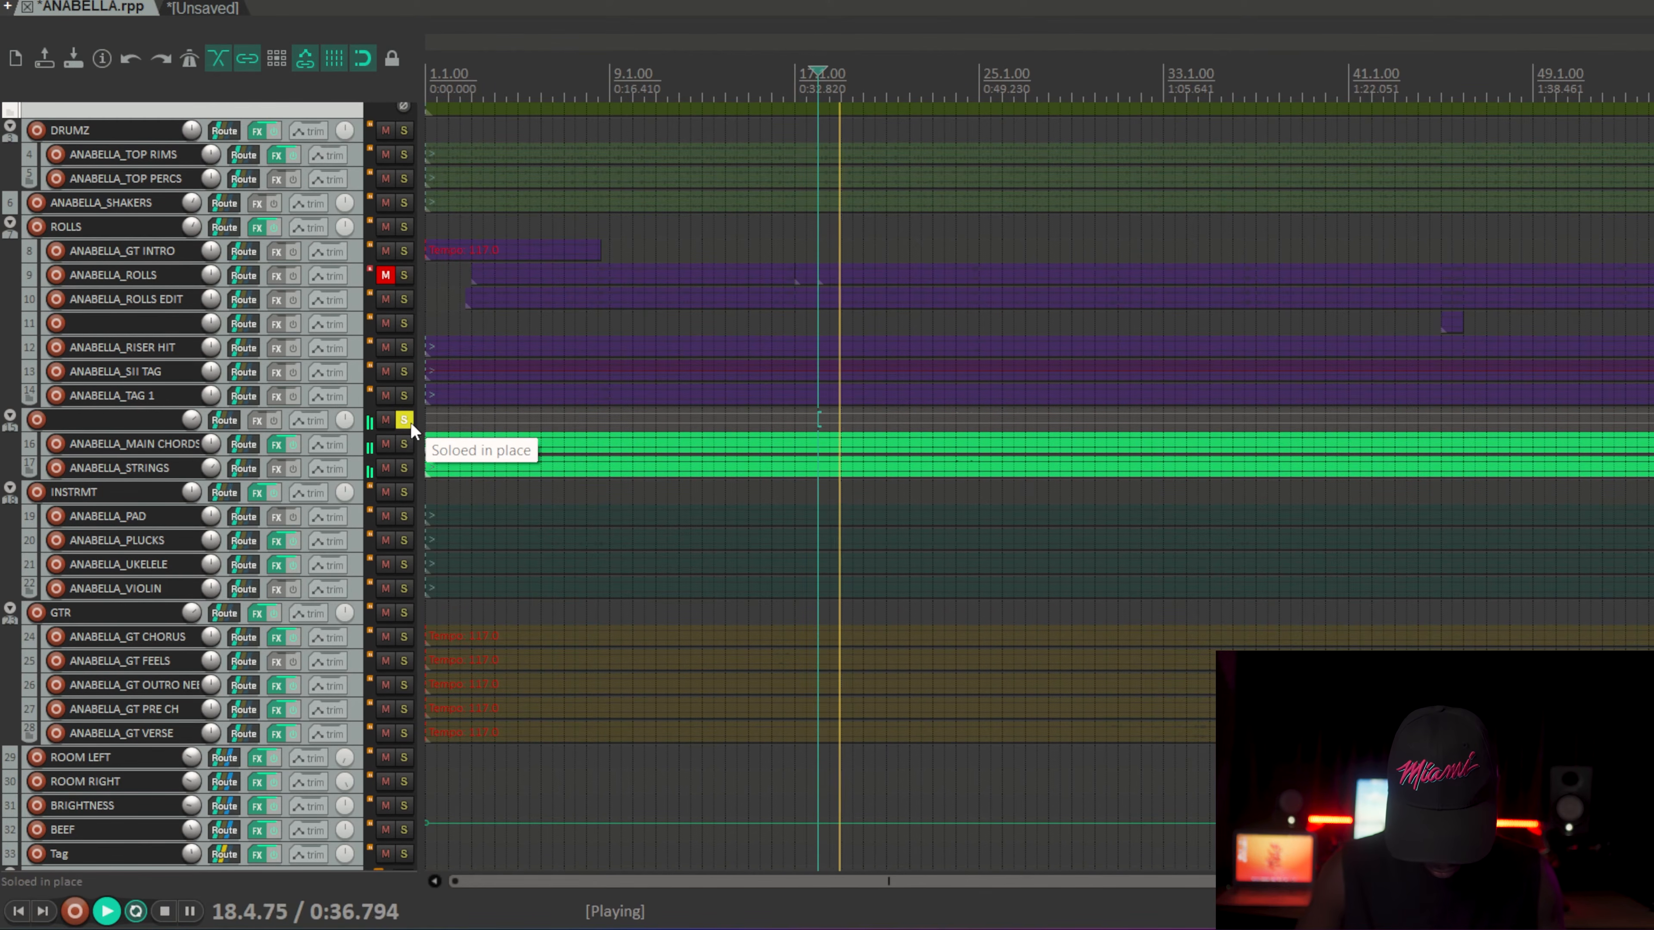
pyautogui.press('space')
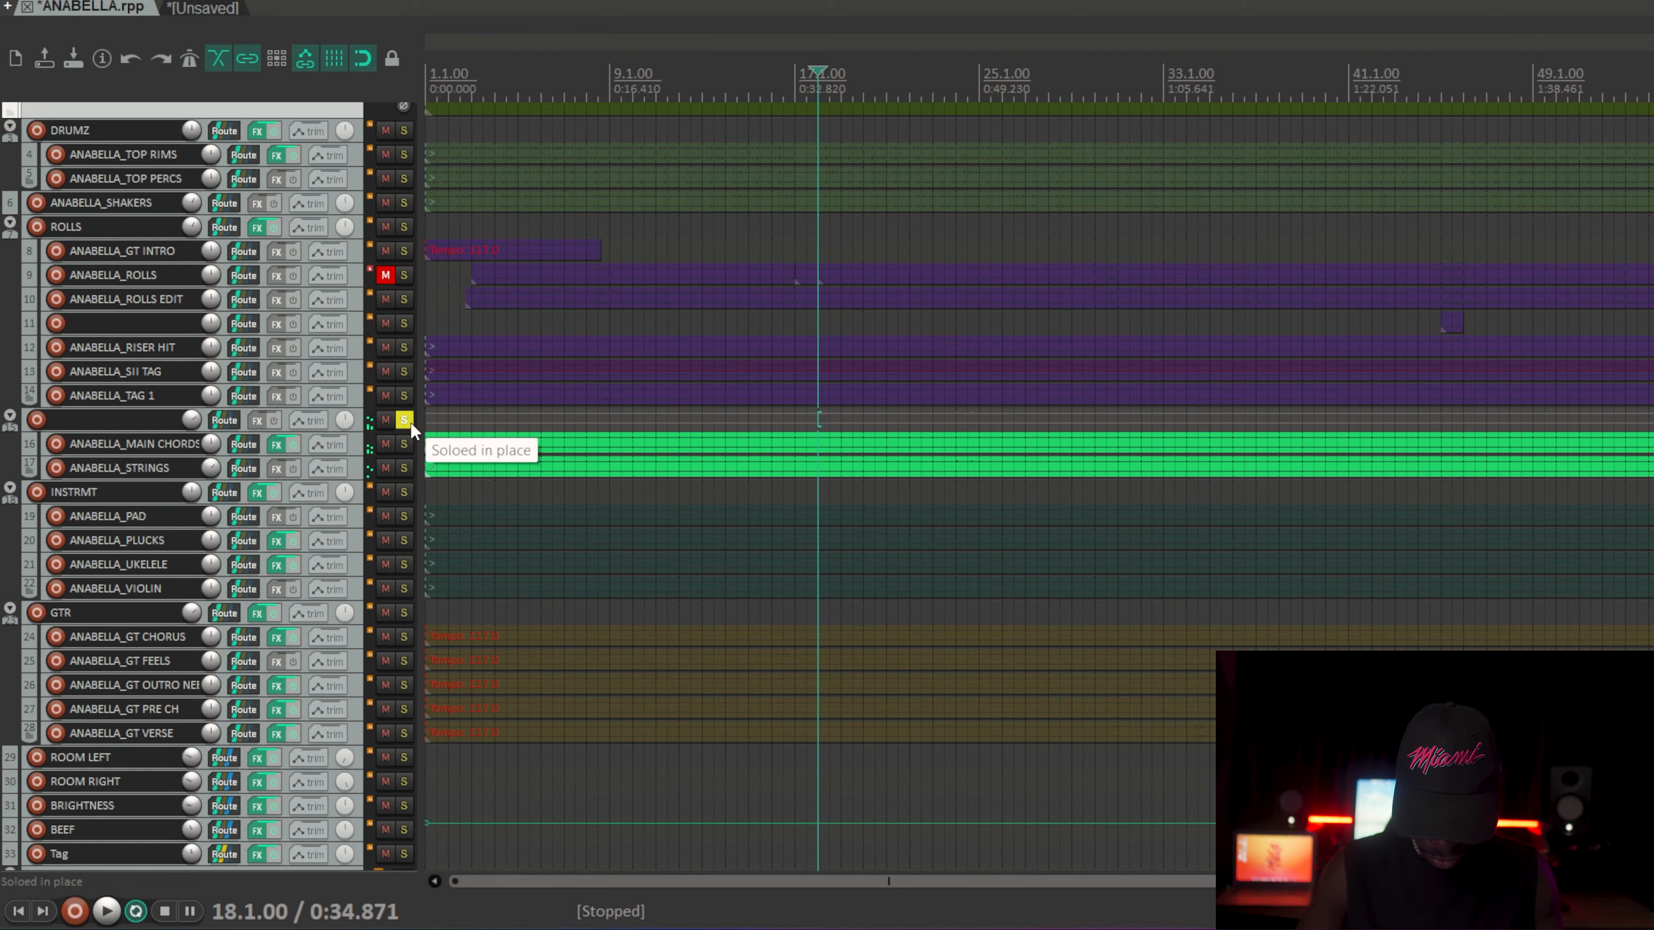
# Step: Switch the solo to the INSTRMT folder and enlarge its track height
pyautogui.click(364, 489)
pyautogui.click(404, 492)
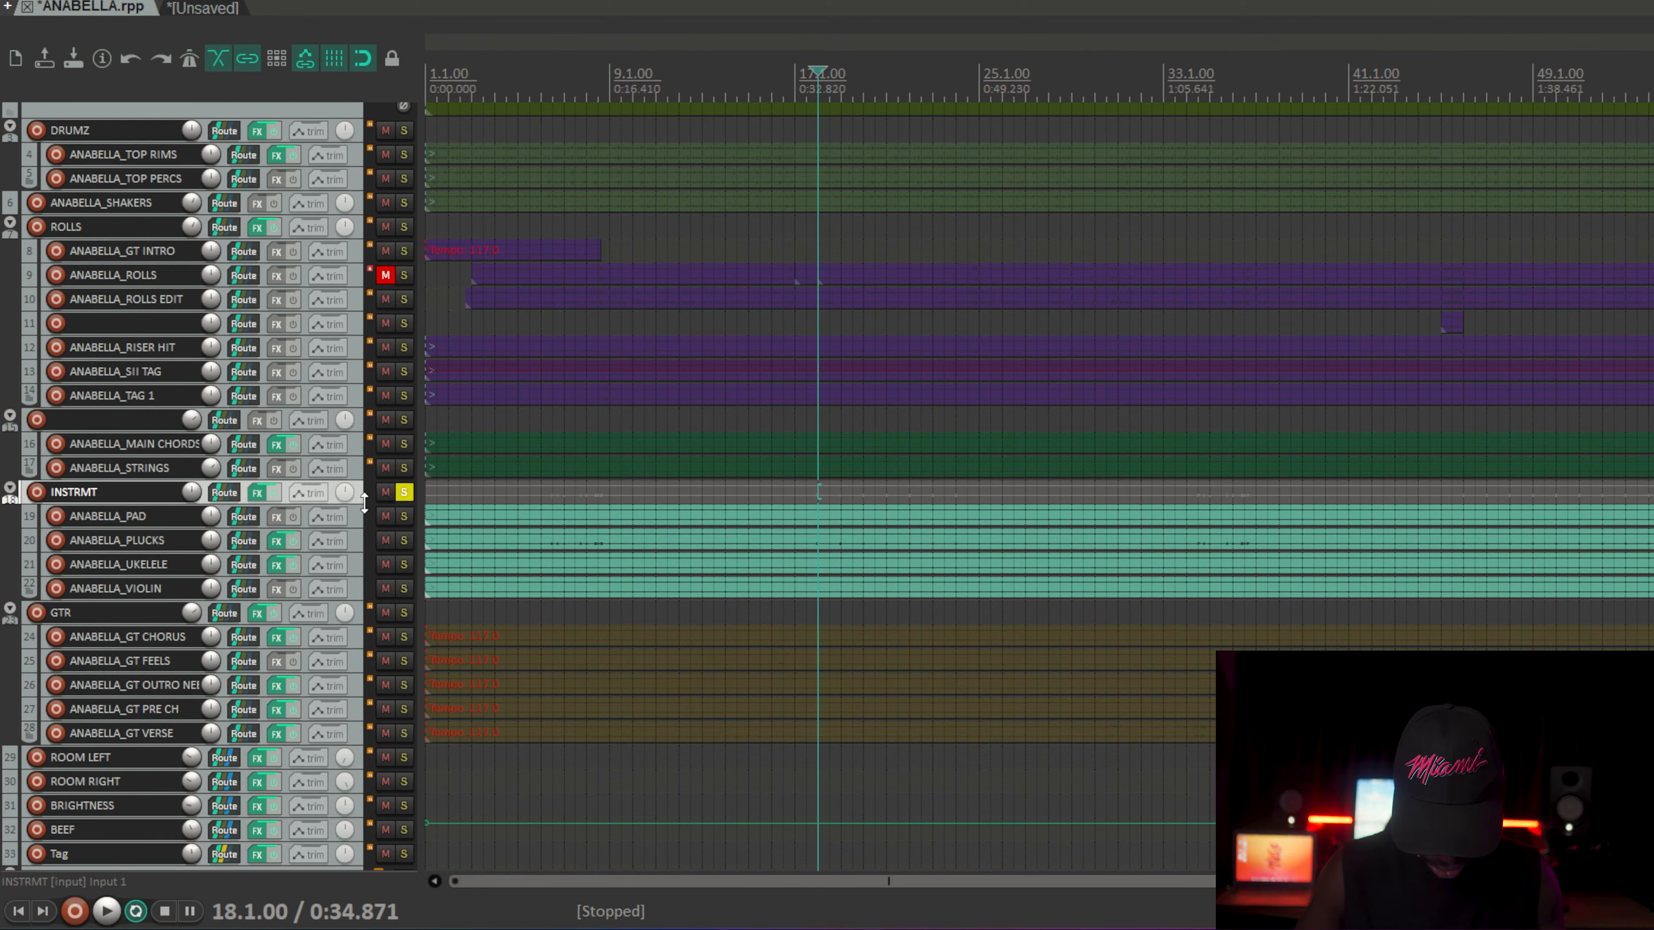
pyautogui.moveTo(364, 505); pyautogui.dragTo(364, 651)
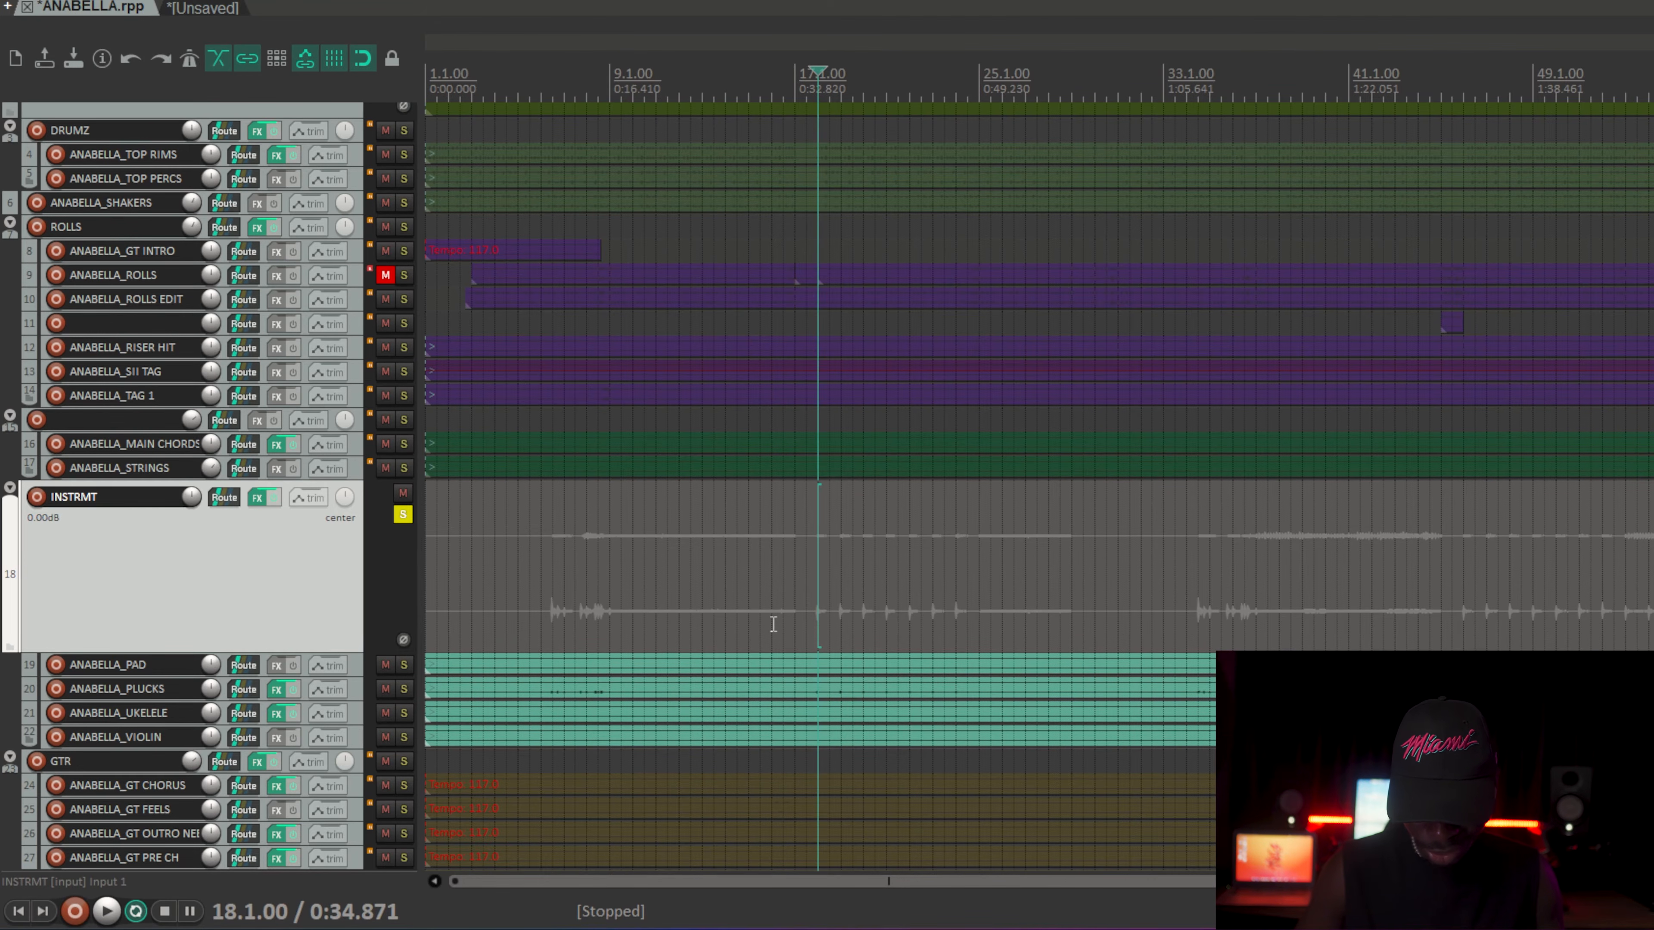
# Step: Switch the solo from INSTRMT back to the unnamed folder above ANABELLA_MAIN CHORDS and enlarge that folder's track height
pyautogui.click(363, 422)
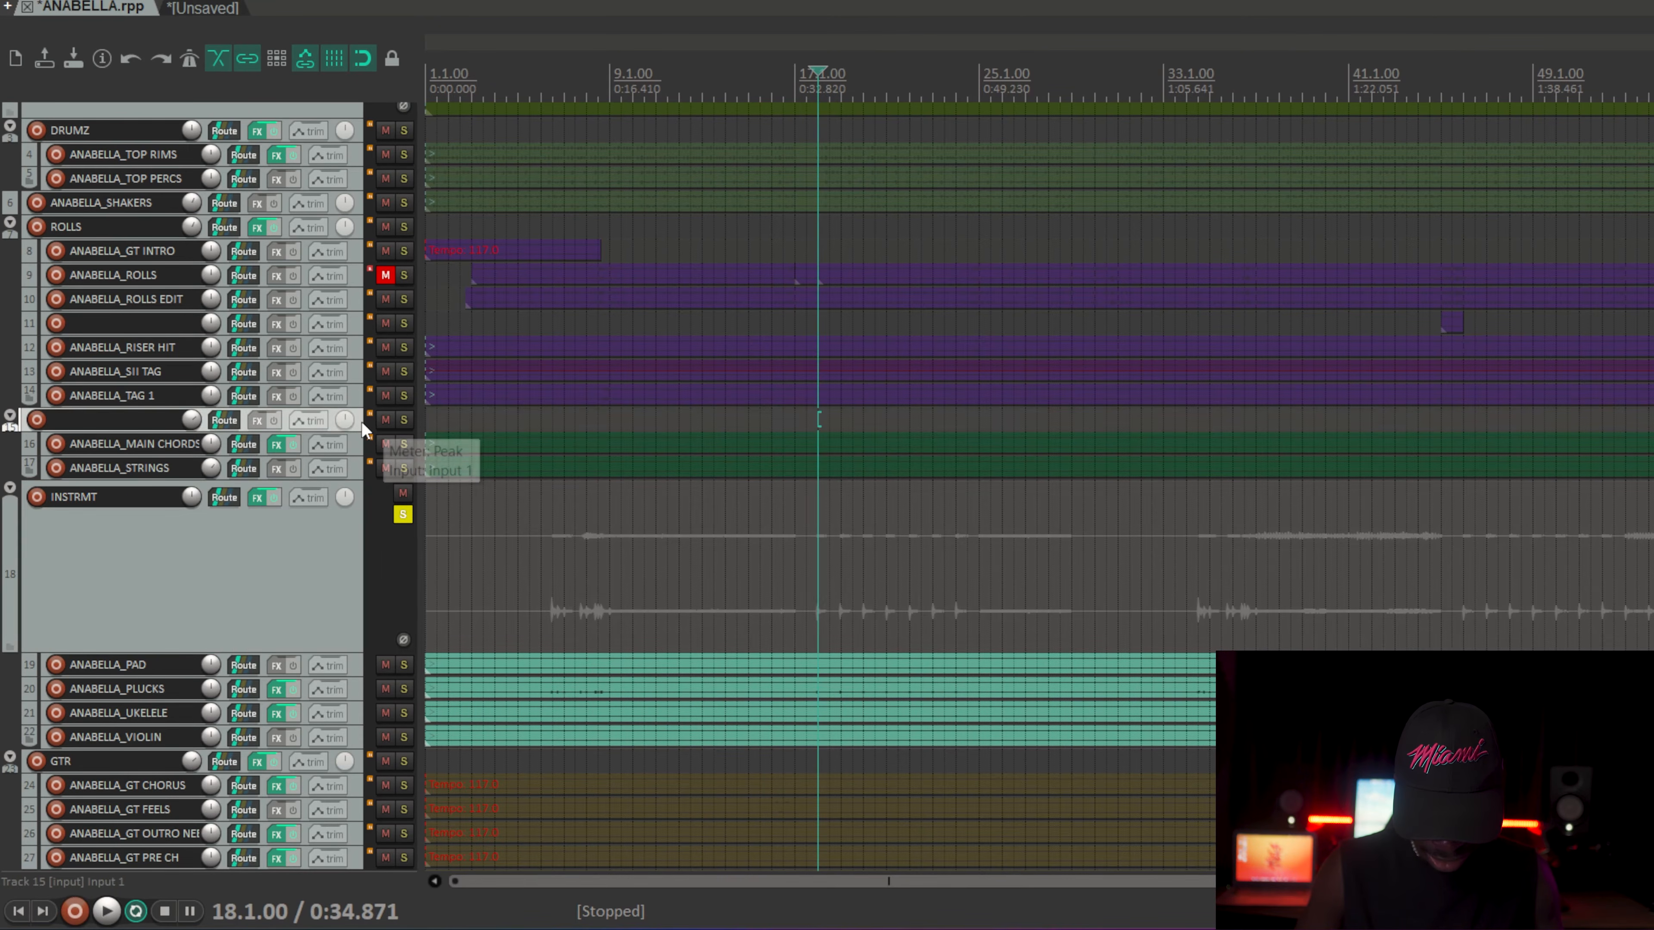
pyautogui.click(402, 420)
pyautogui.click(402, 420)
pyautogui.click(401, 421)
pyautogui.click(403, 515)
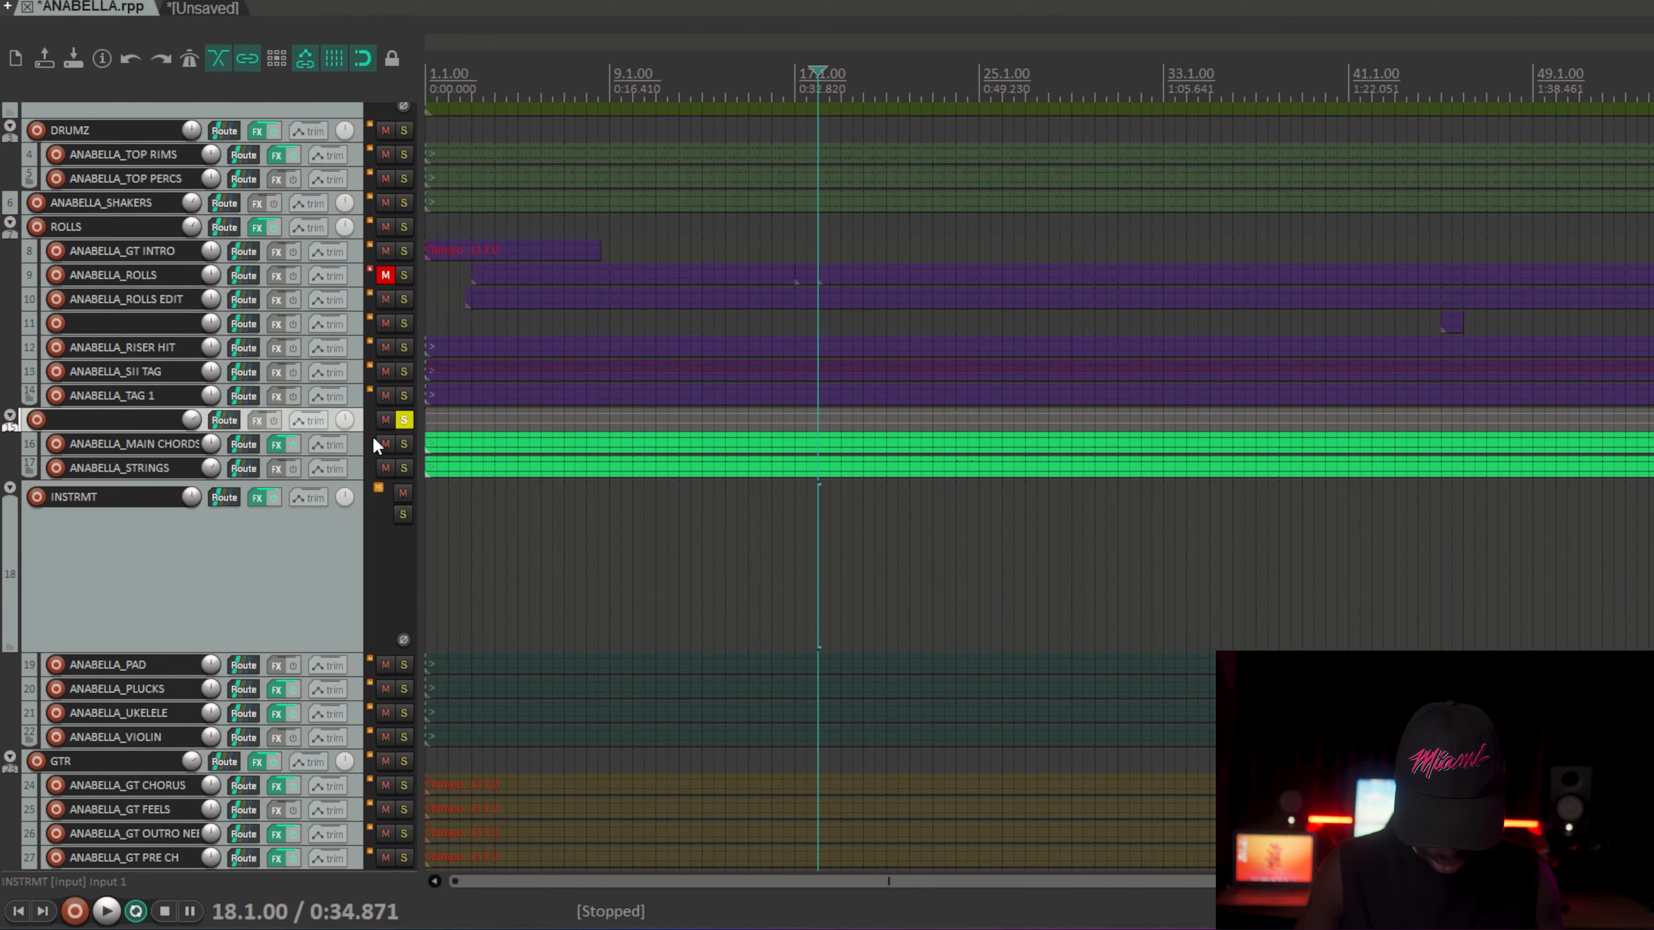
pyautogui.moveTo(365, 430); pyautogui.dragTo(365, 584)
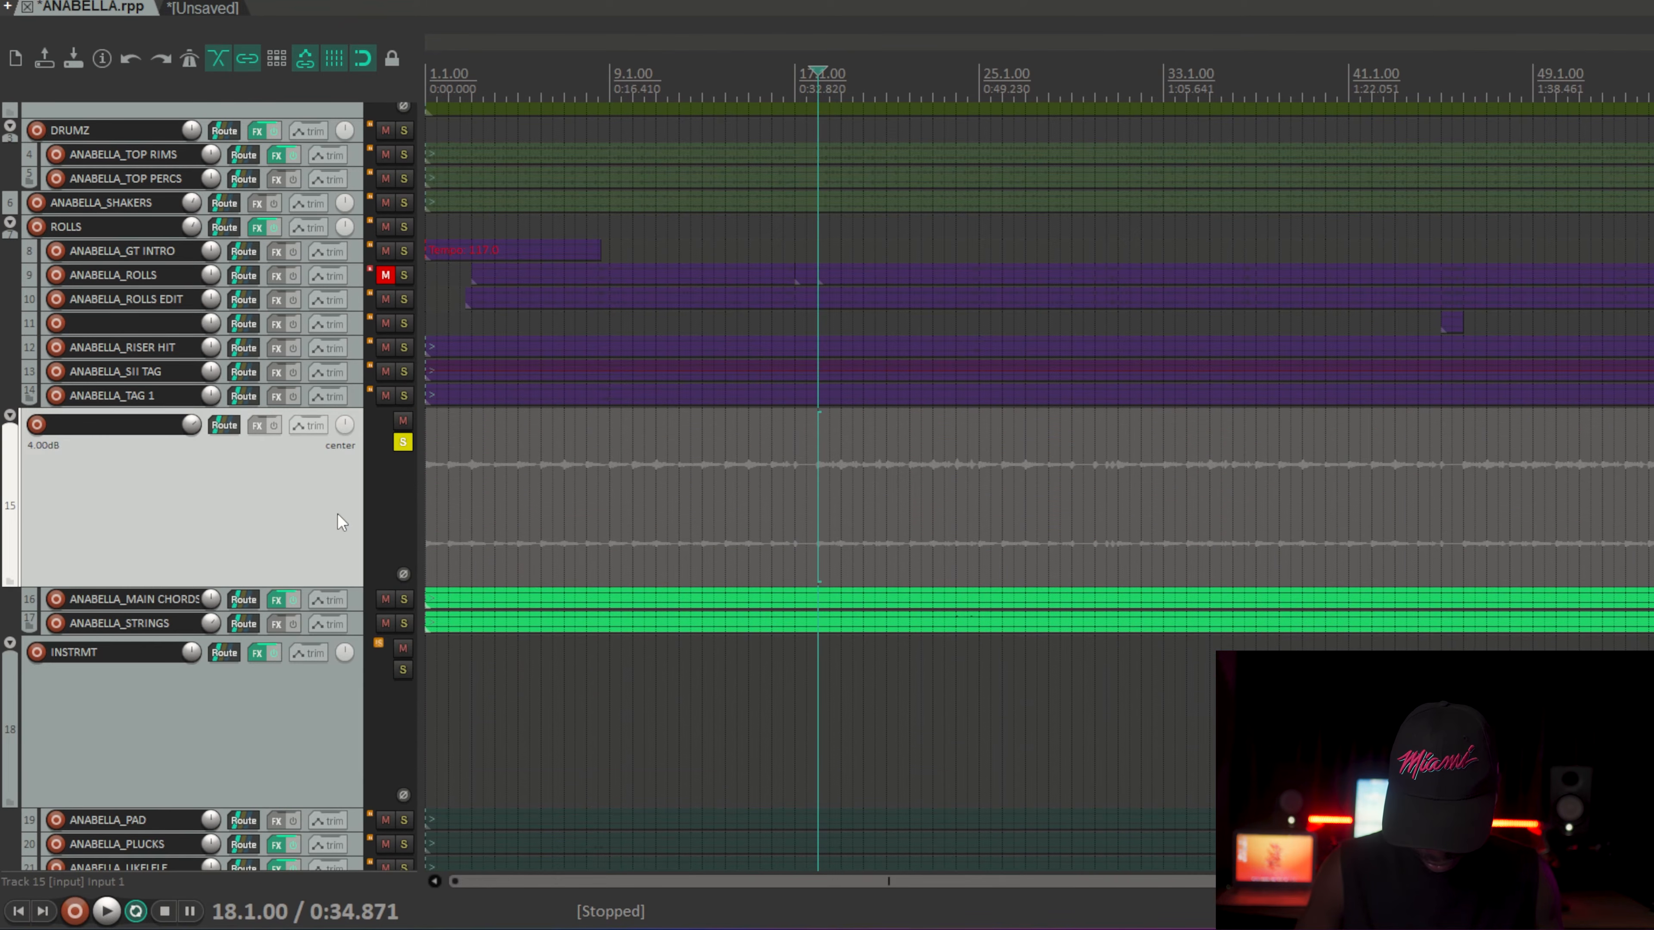
# Step: Move the solo from the unnamed folder to INSTRMT and view the S1 Stereo Imager width in its effects chain
pyautogui.scroll(-5, 342, 521)
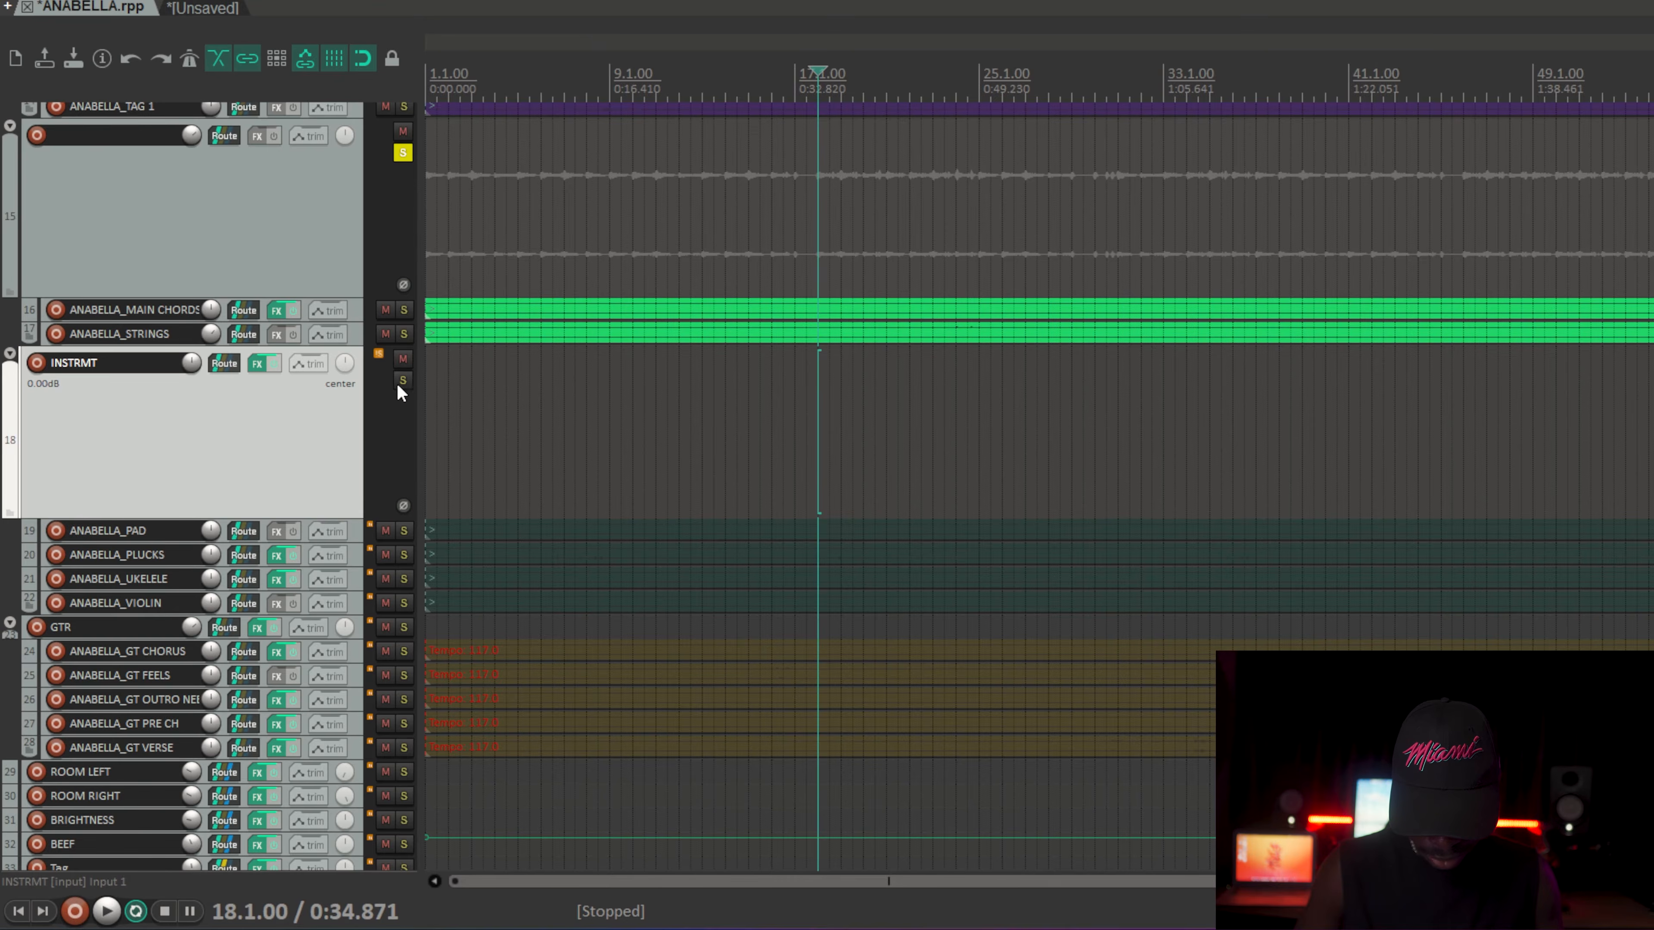
pyautogui.click(401, 381)
pyautogui.click(406, 156)
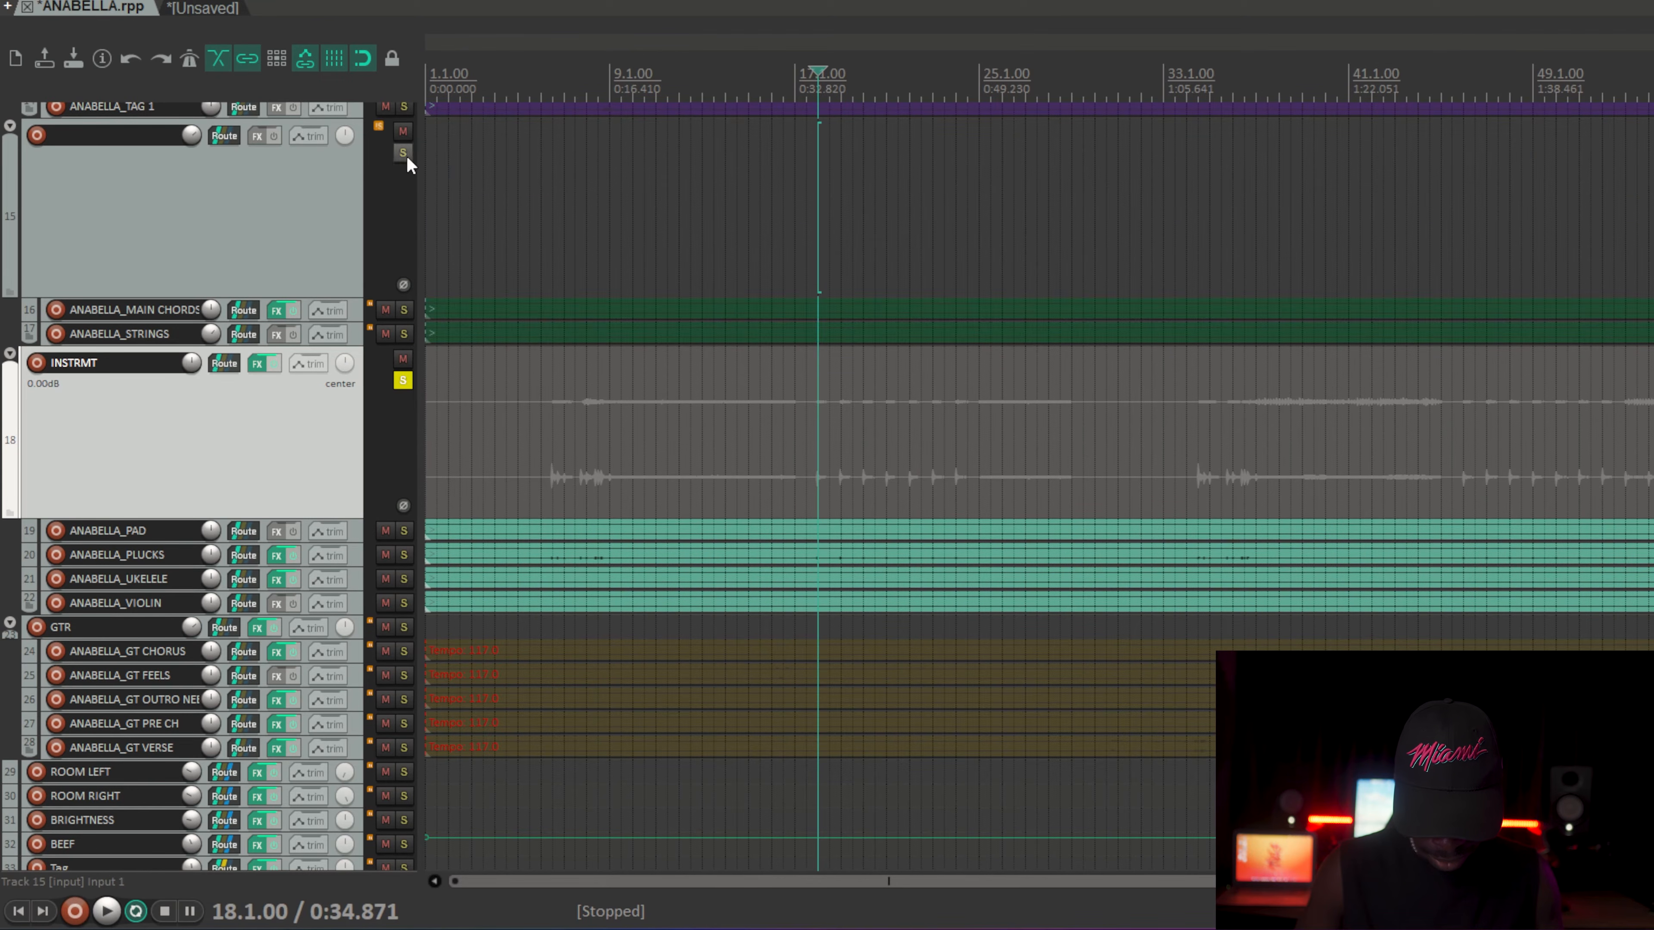
pyautogui.click(257, 364)
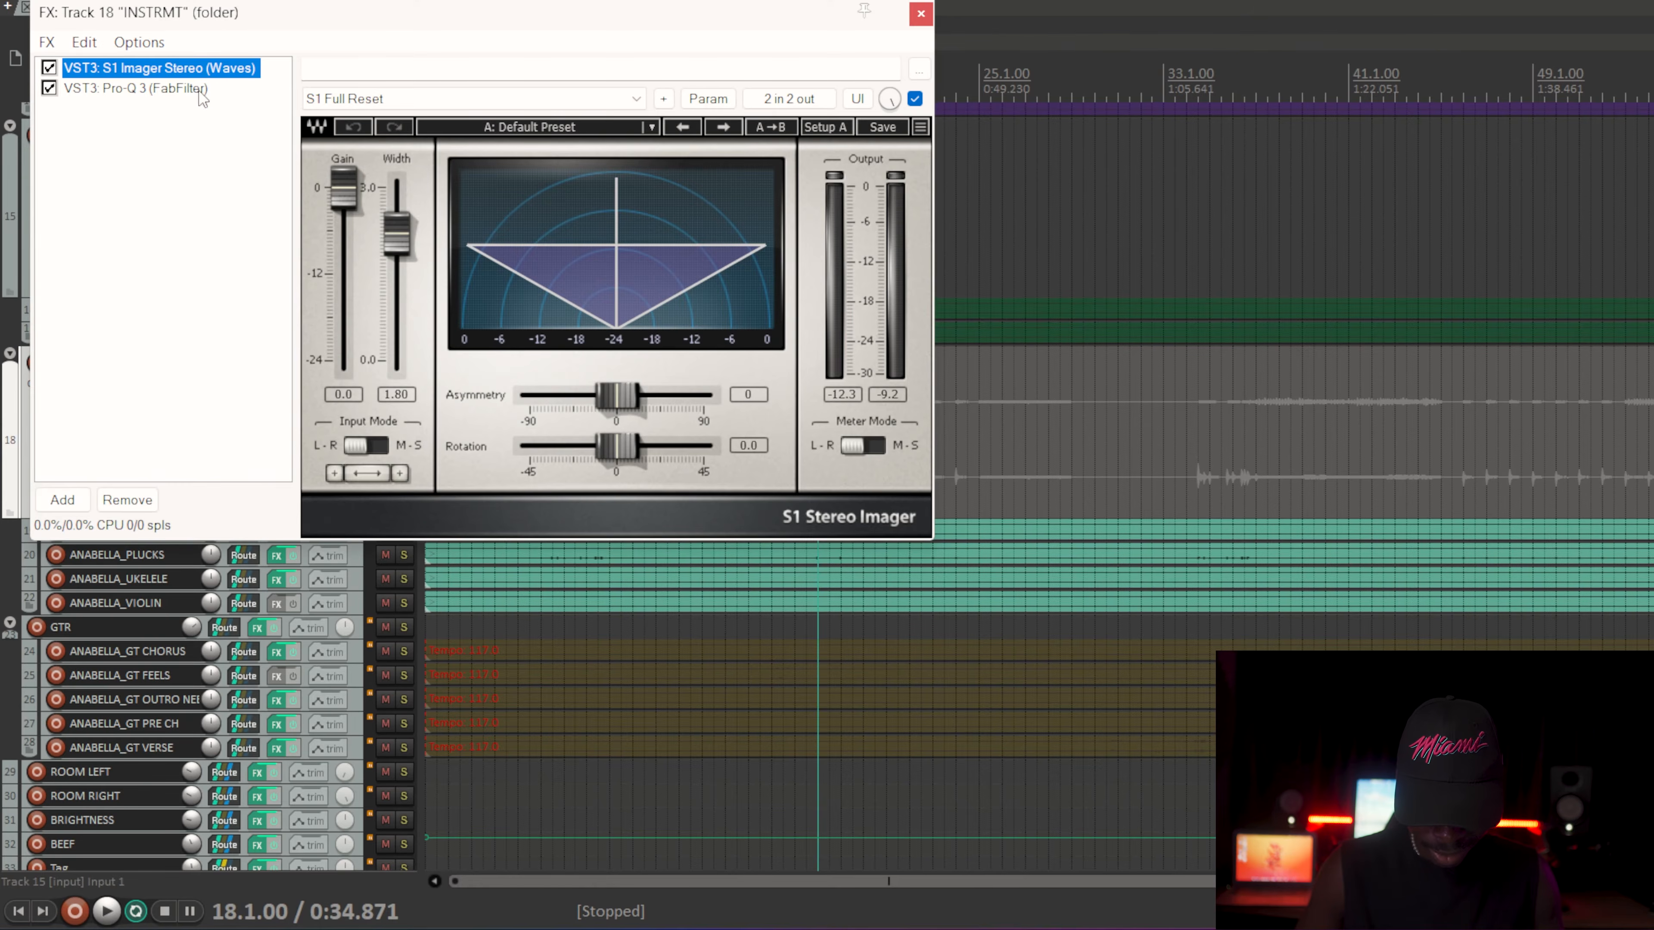
pyautogui.click(406, 393)
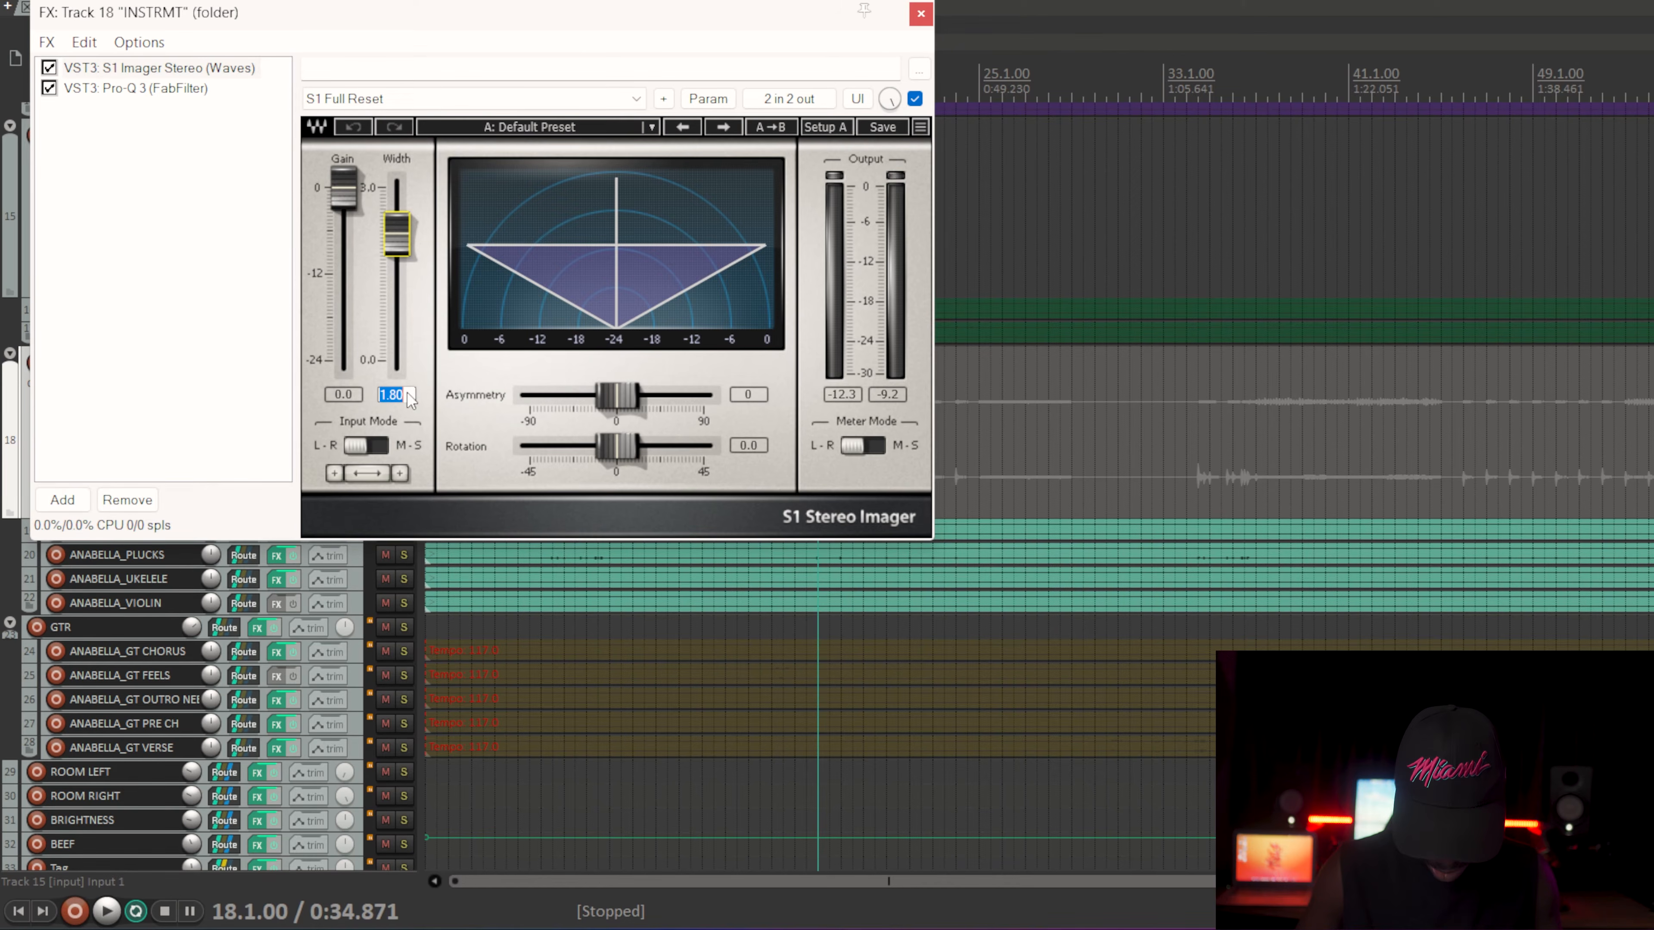
pyautogui.press('Return')
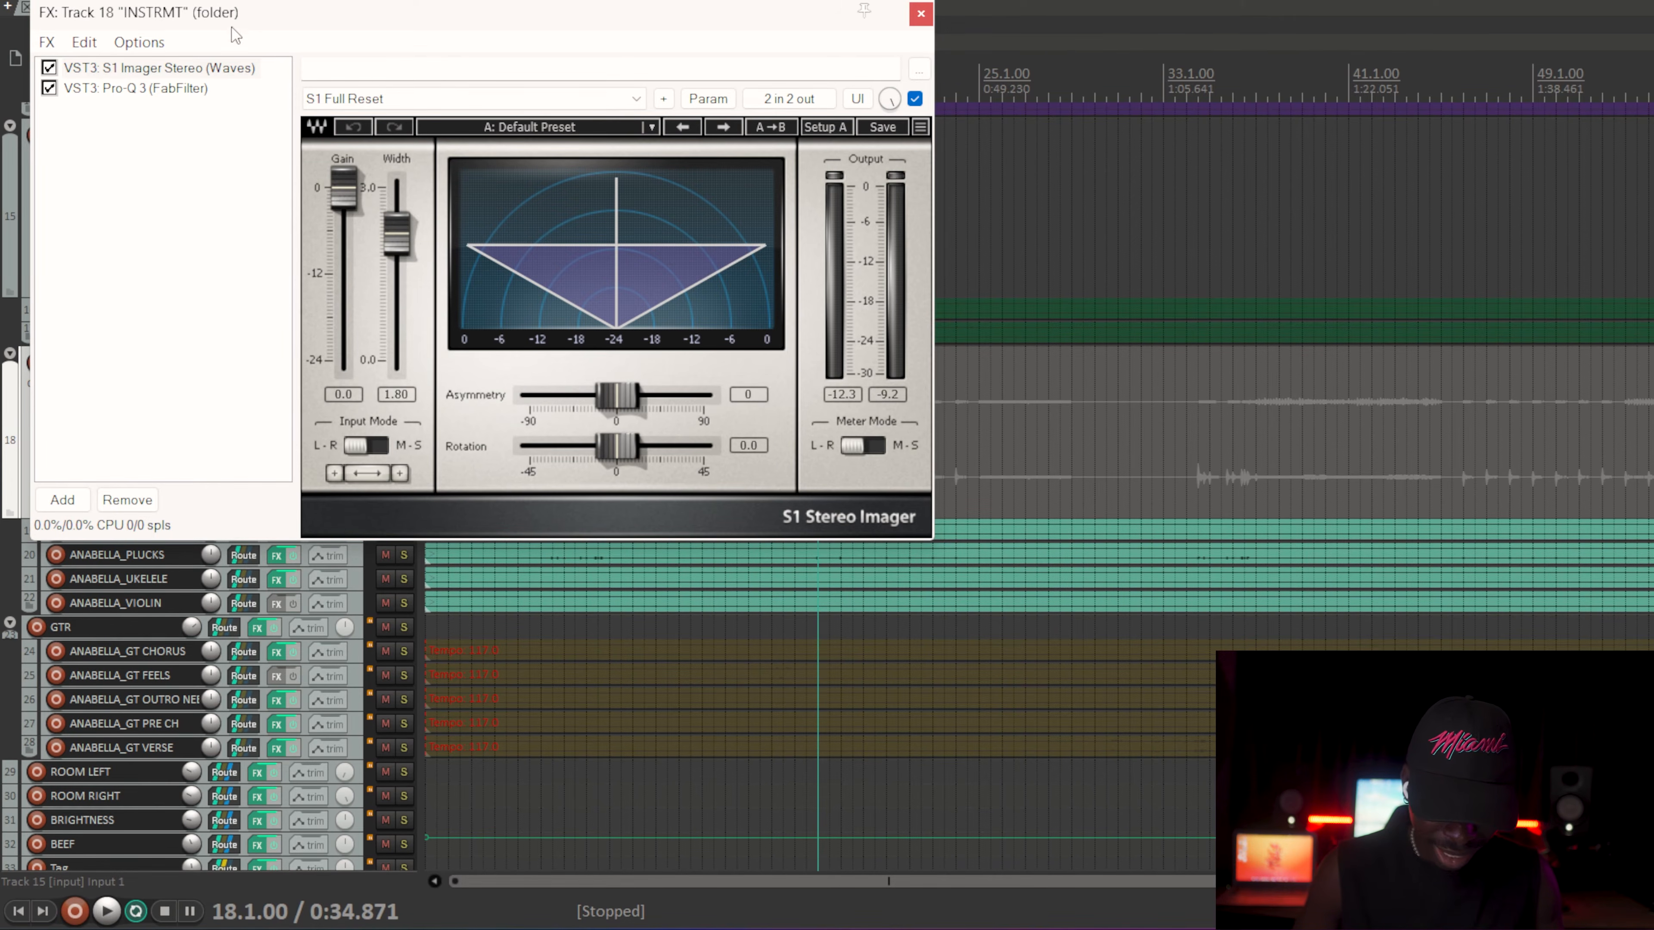
# Step: Remove Pro-Q 3 from the INSTRMT effects chain and close the effects window
pyautogui.click(151, 91)
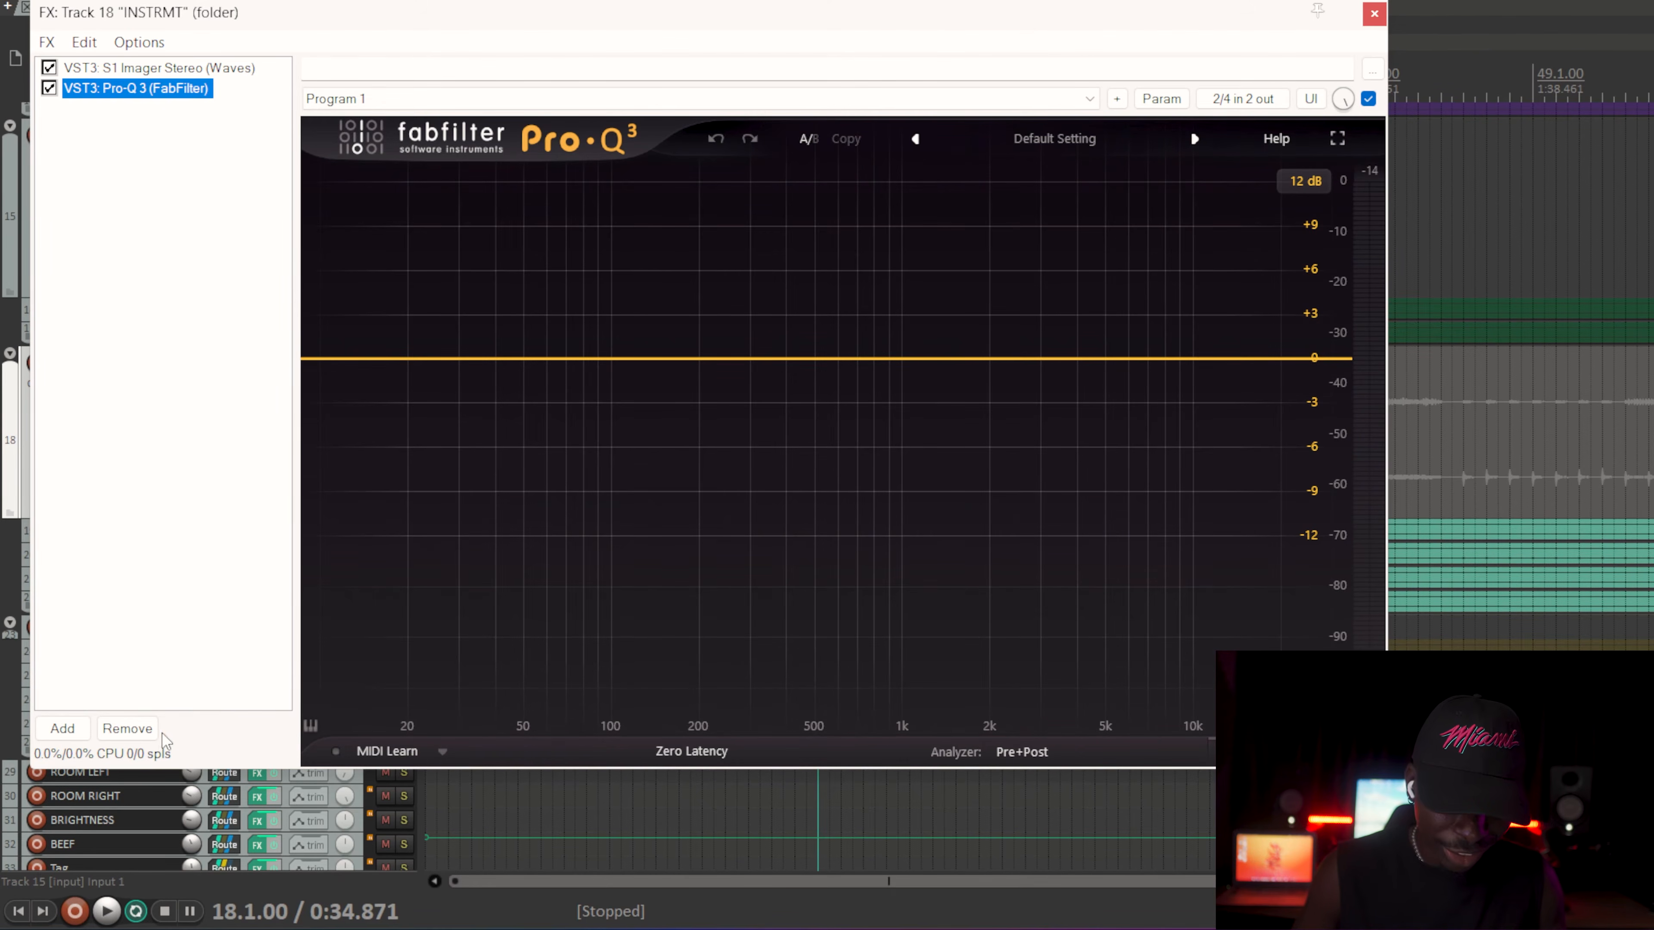
pyautogui.click(139, 735)
pyautogui.click(921, 14)
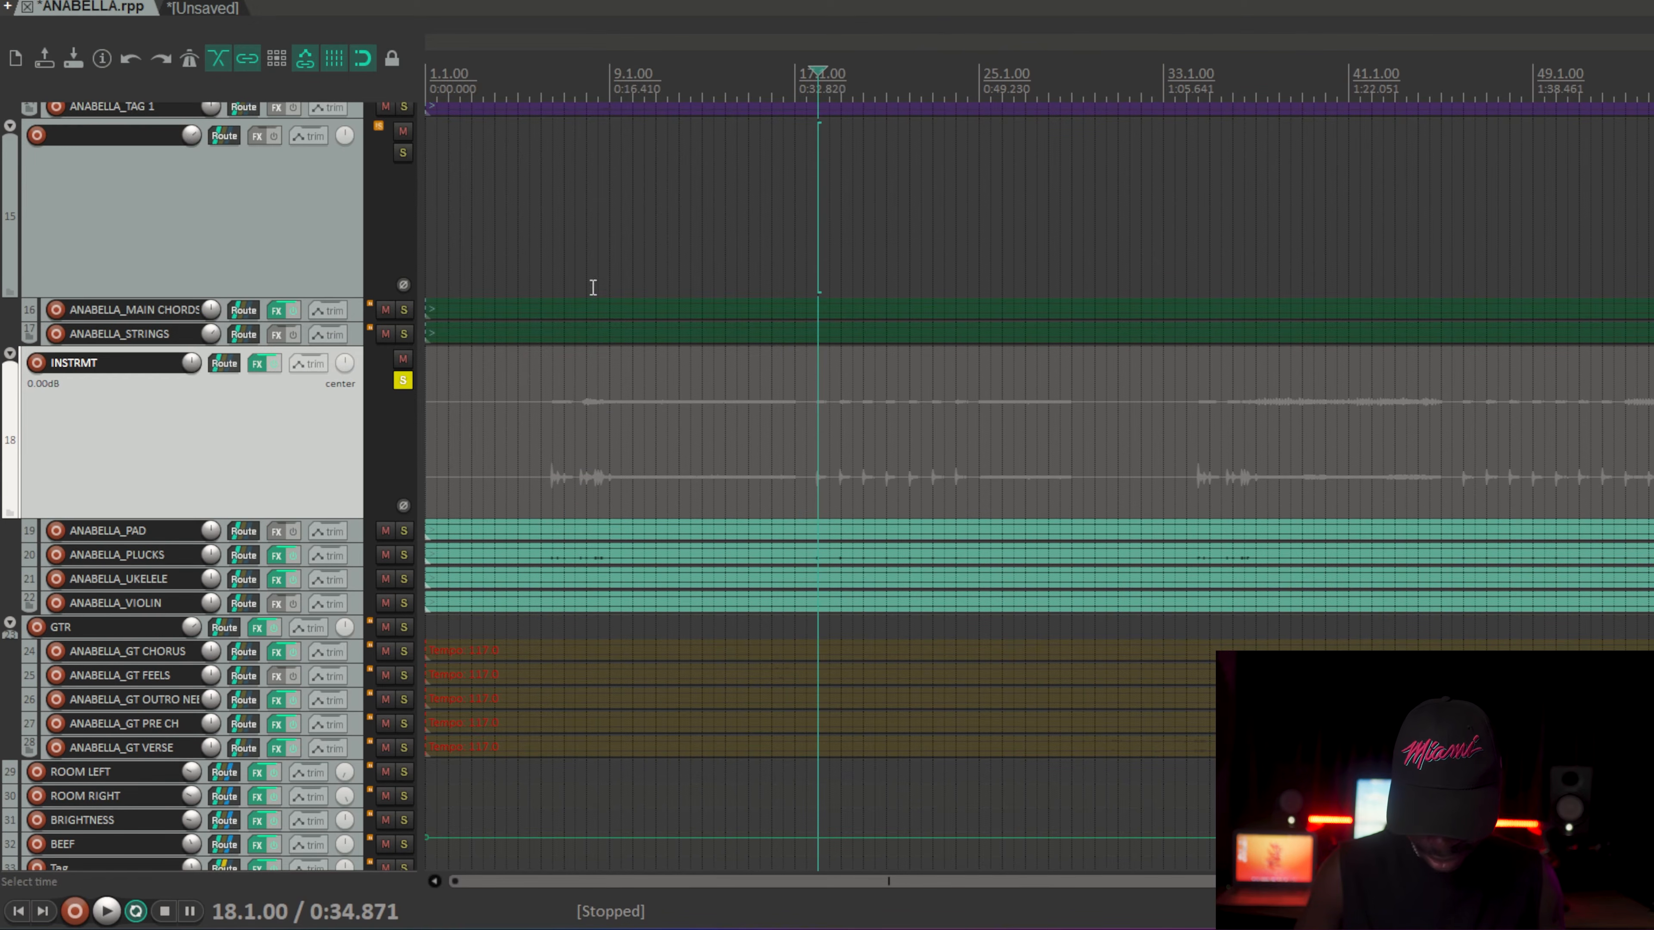
# Step: Switch the solo from INSTRMT to the unnamed folder above ANABELLA_MAIN CHORDS and start playback
pyautogui.scroll(3, 381, 218)
pyautogui.click(343, 298)
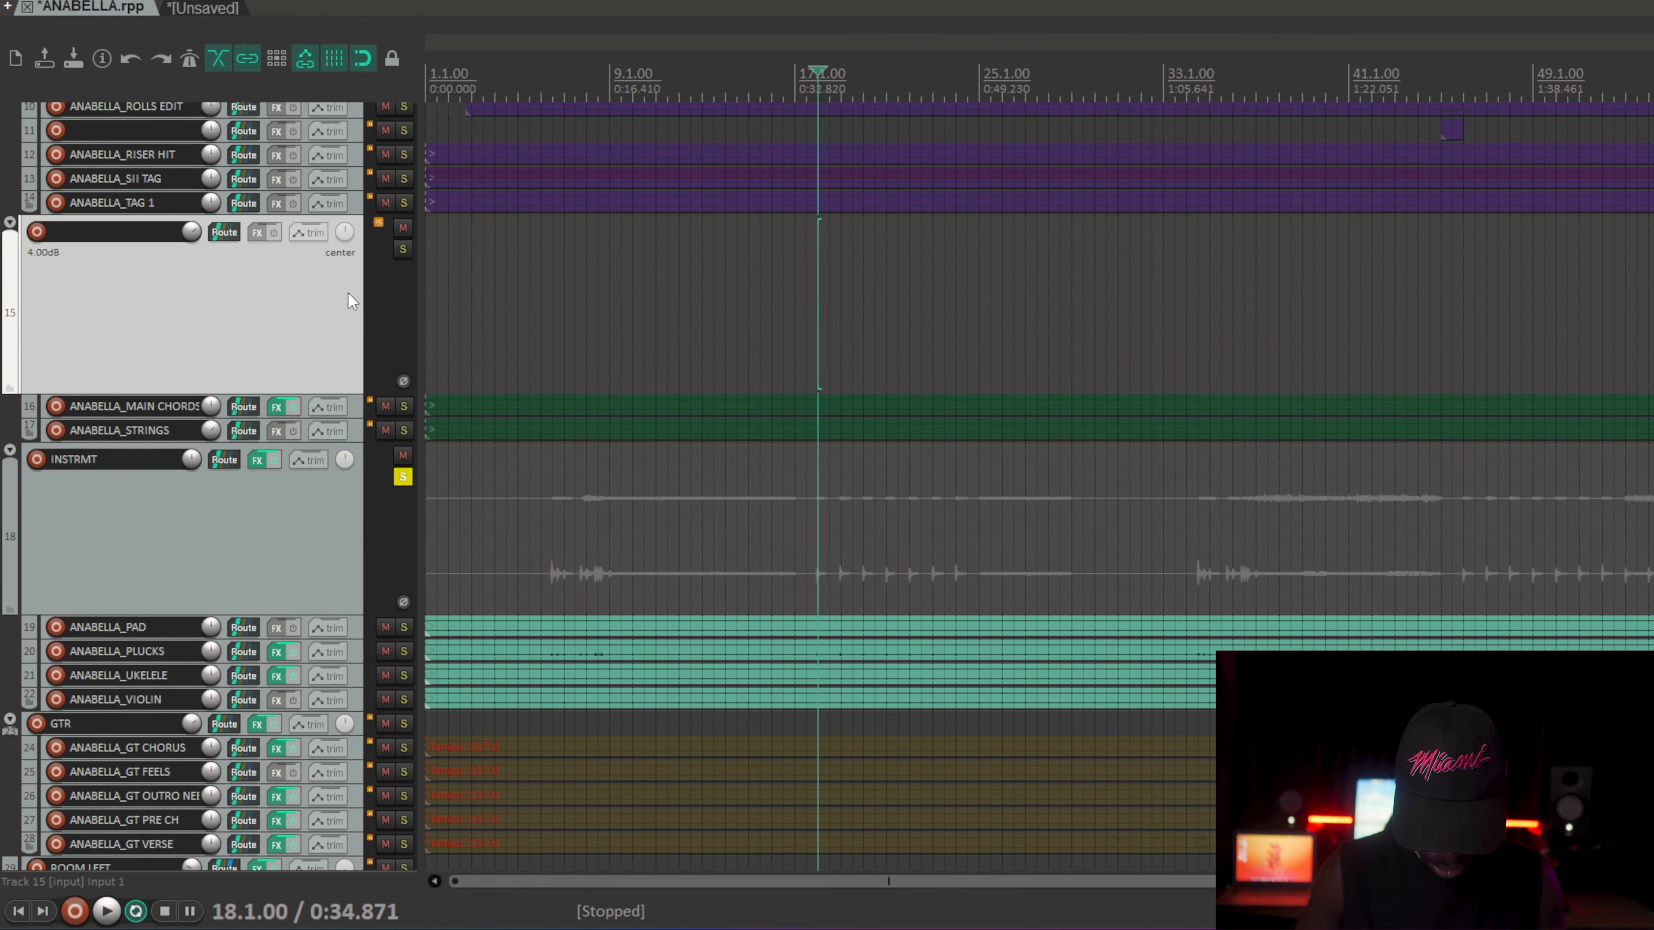
pyautogui.click(403, 249)
pyautogui.press('space')
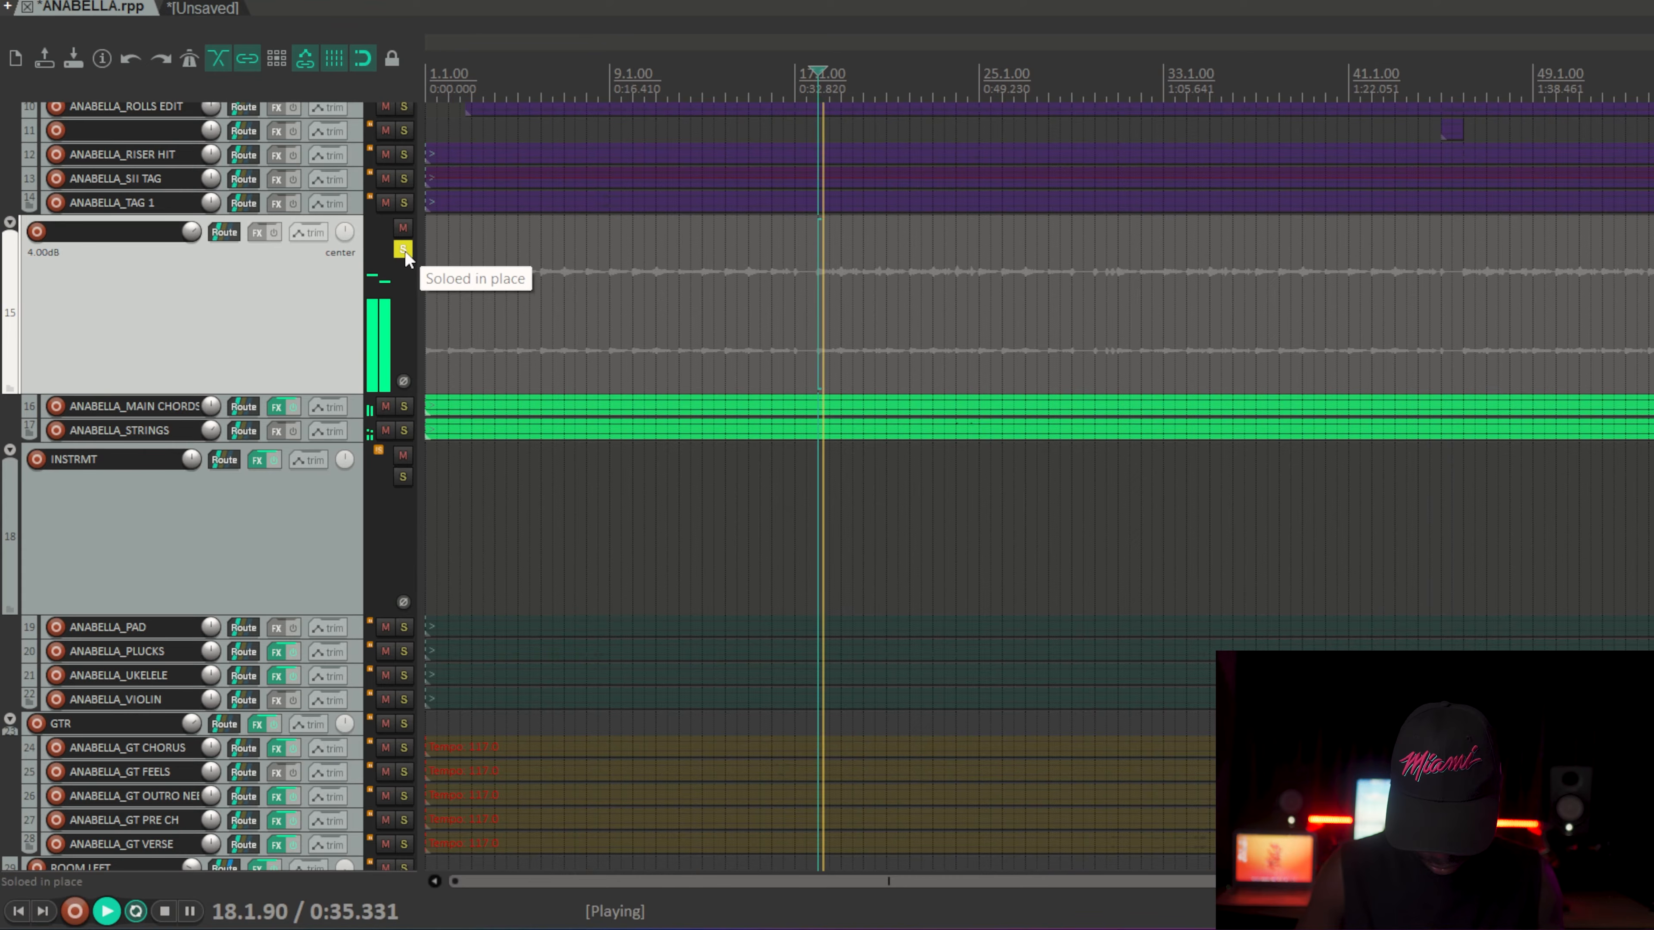
# Step: Review the C1 Compressor on ANABELLA_MAIN CHORDS during playback, resetting its peak readout, then close the effects window and stop
pyautogui.click(273, 406)
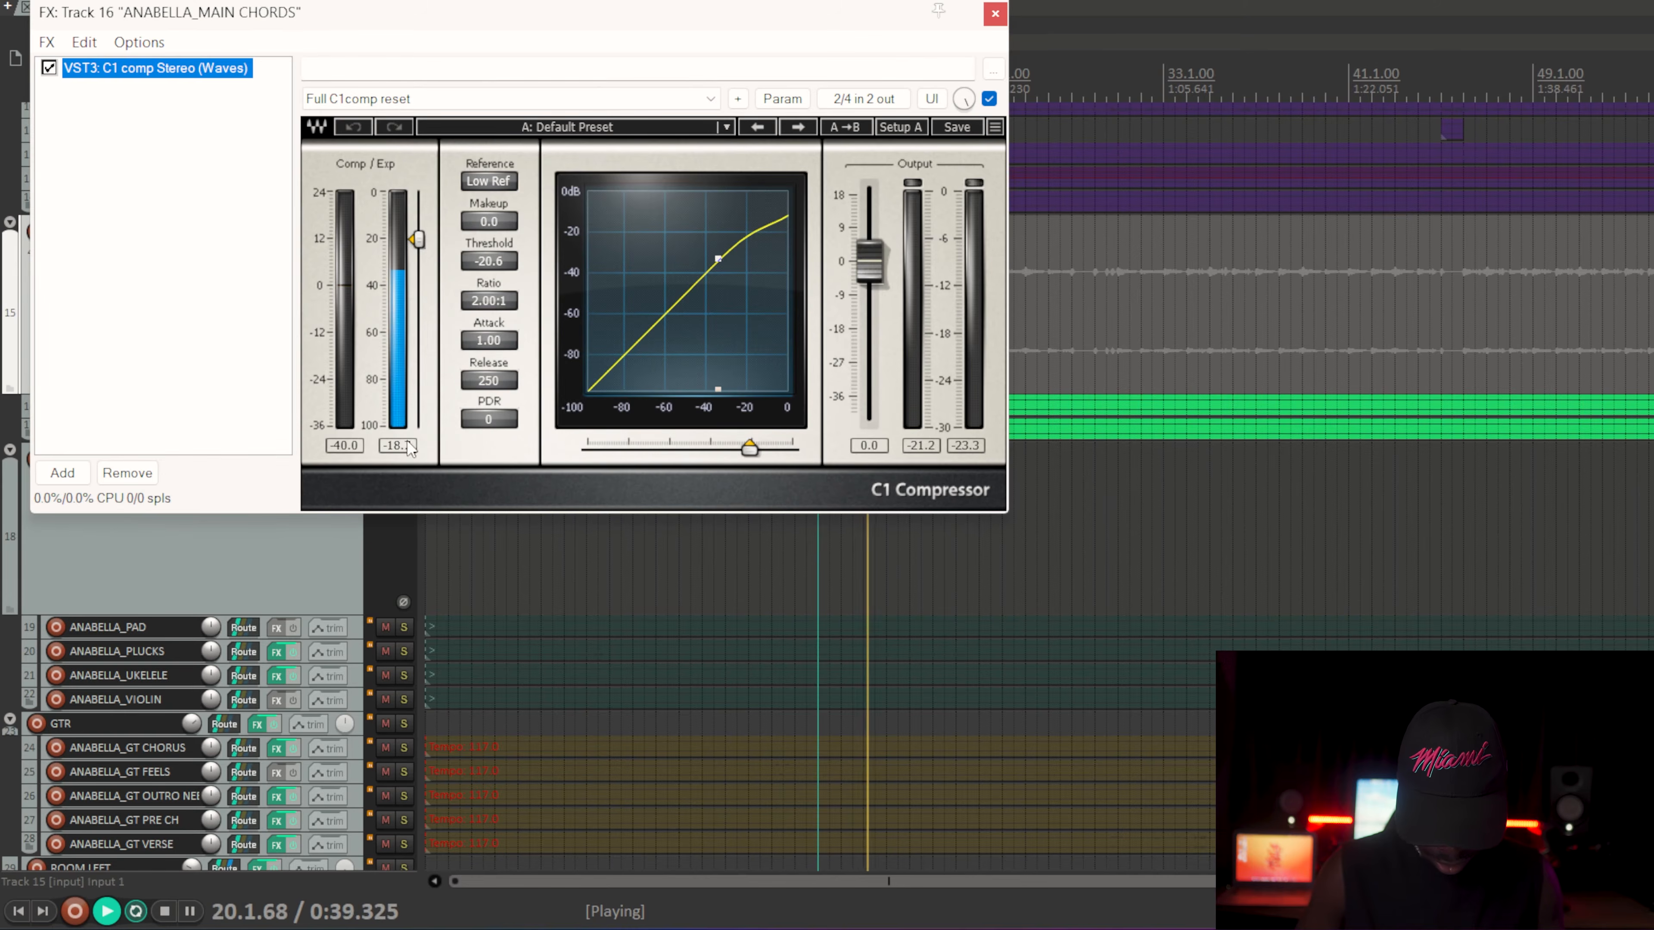
pyautogui.click(345, 441)
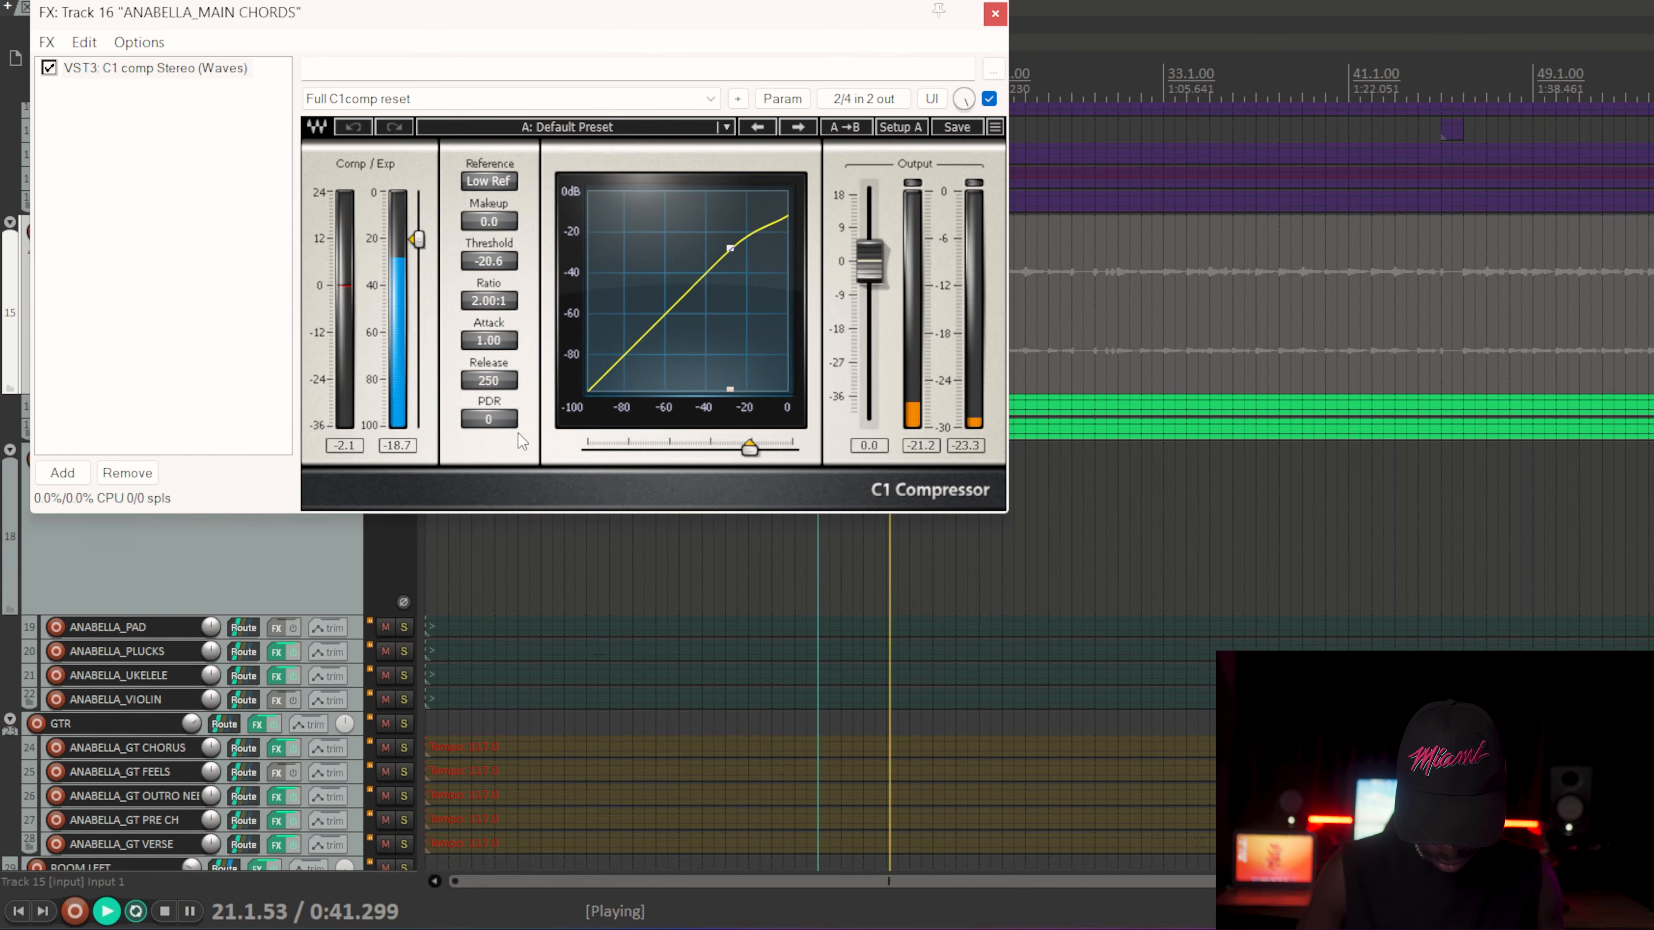
pyautogui.click(995, 18)
pyautogui.press('space')
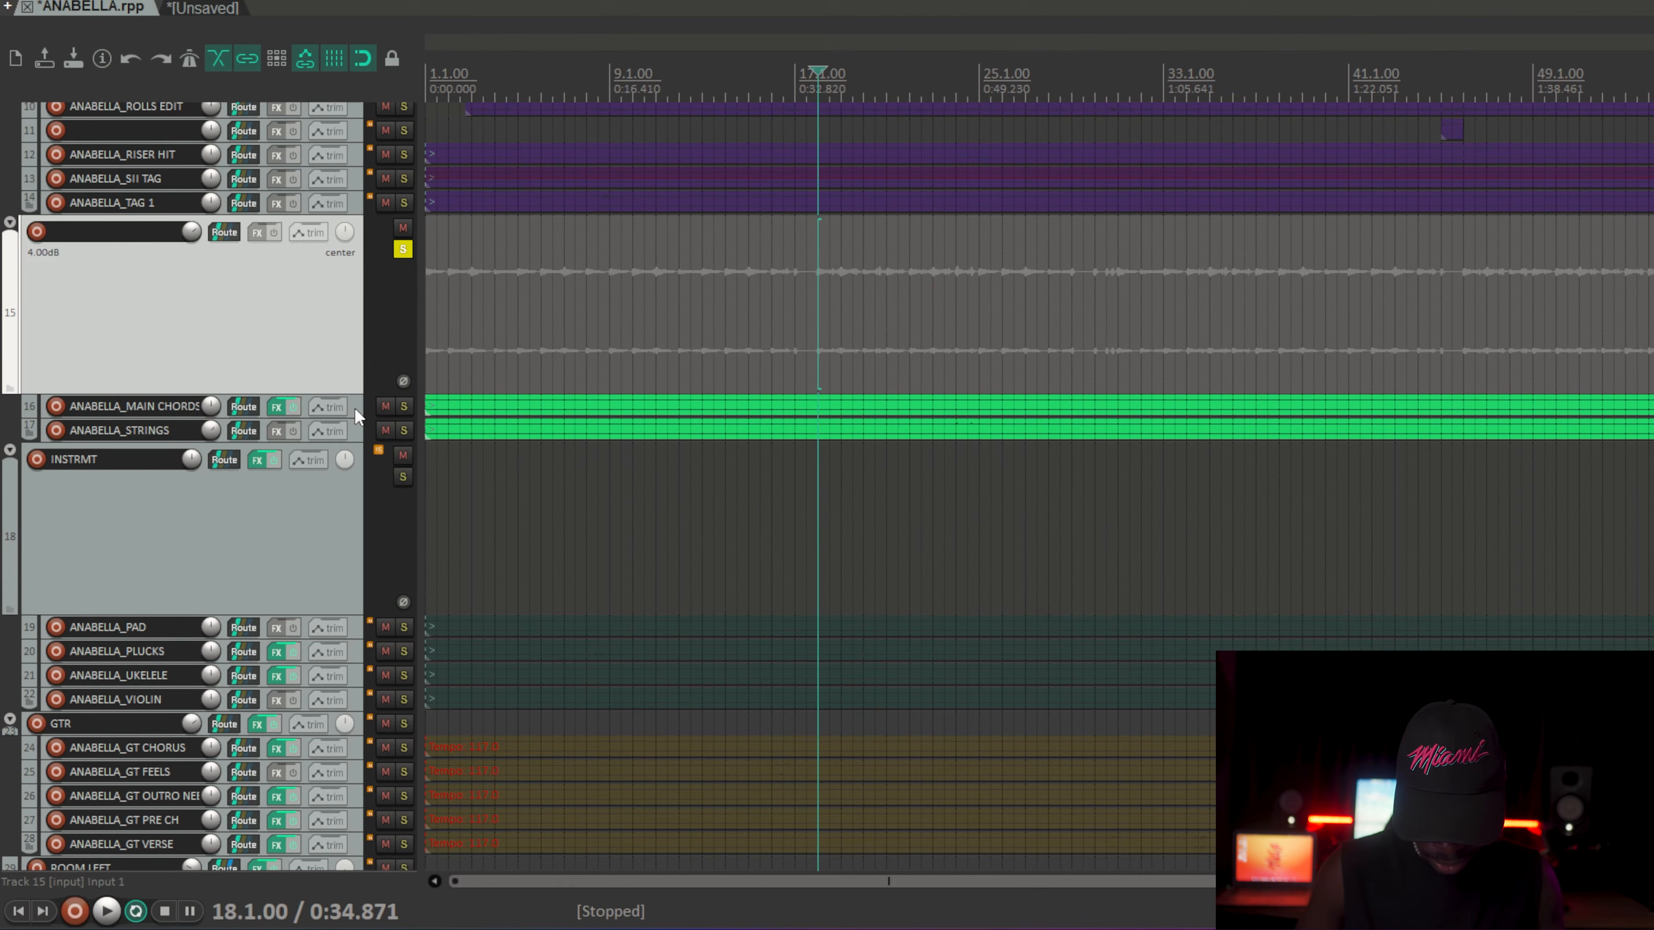
# Step: Enlarge the ANABELLA_MAIN CHORDS track, solo it and listen to it briefly
pyautogui.moveTo(355, 414); pyautogui.dragTo(347, 550)
pyautogui.click(347, 550)
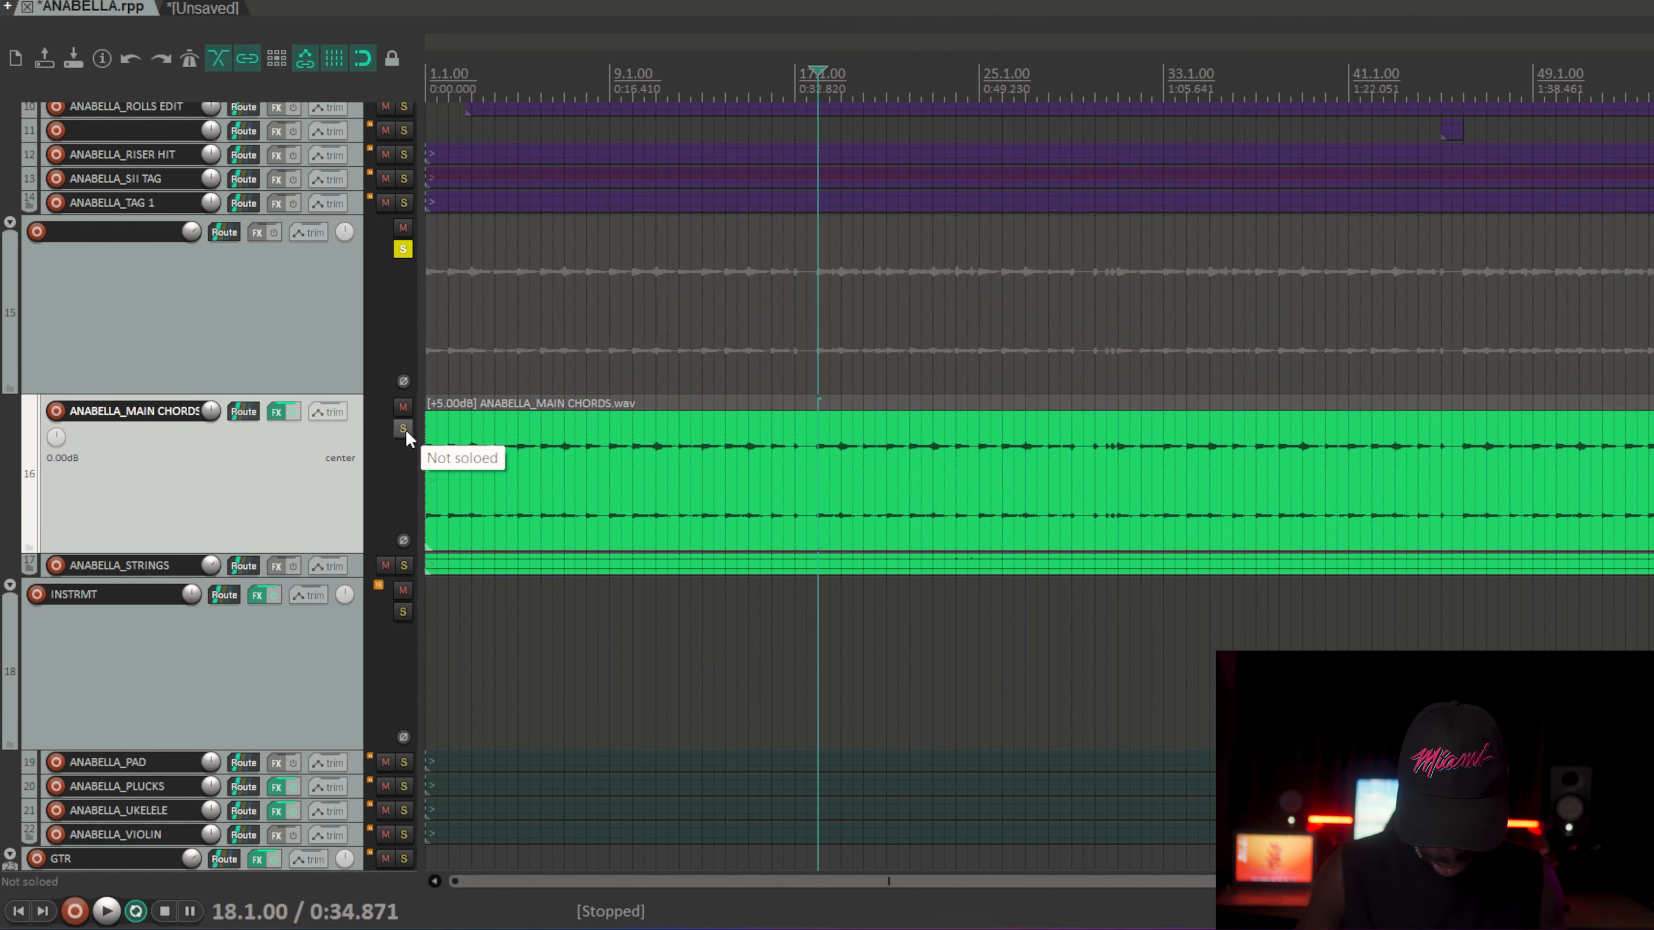
pyautogui.click(403, 428)
pyautogui.press('space')
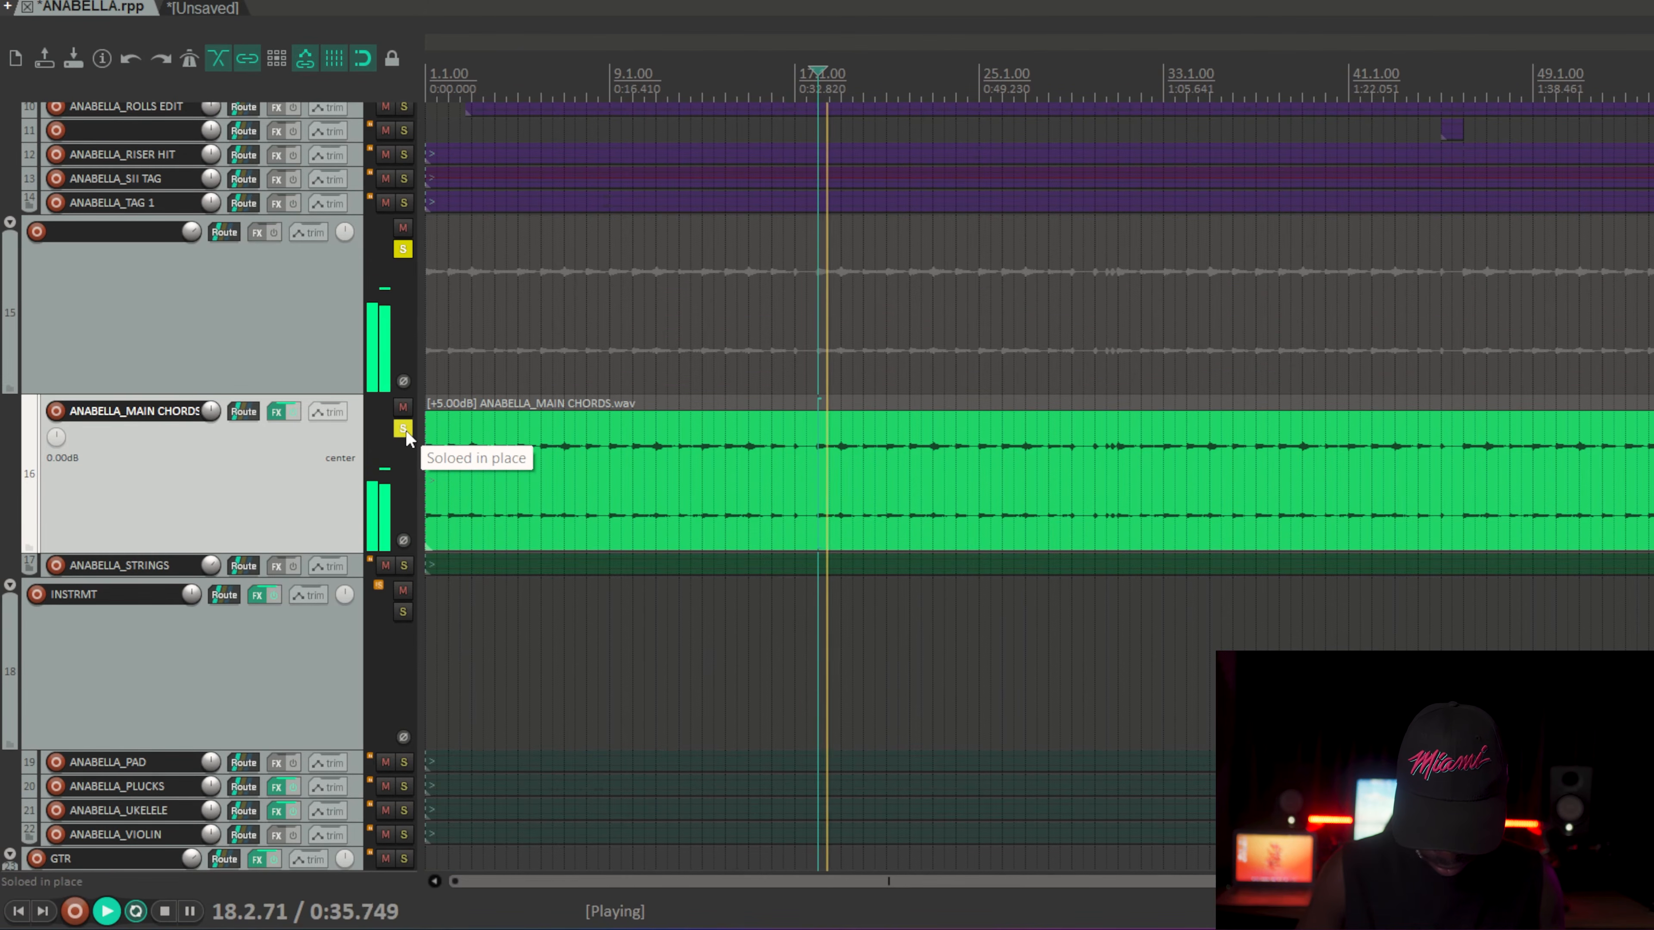
pyautogui.press('space')
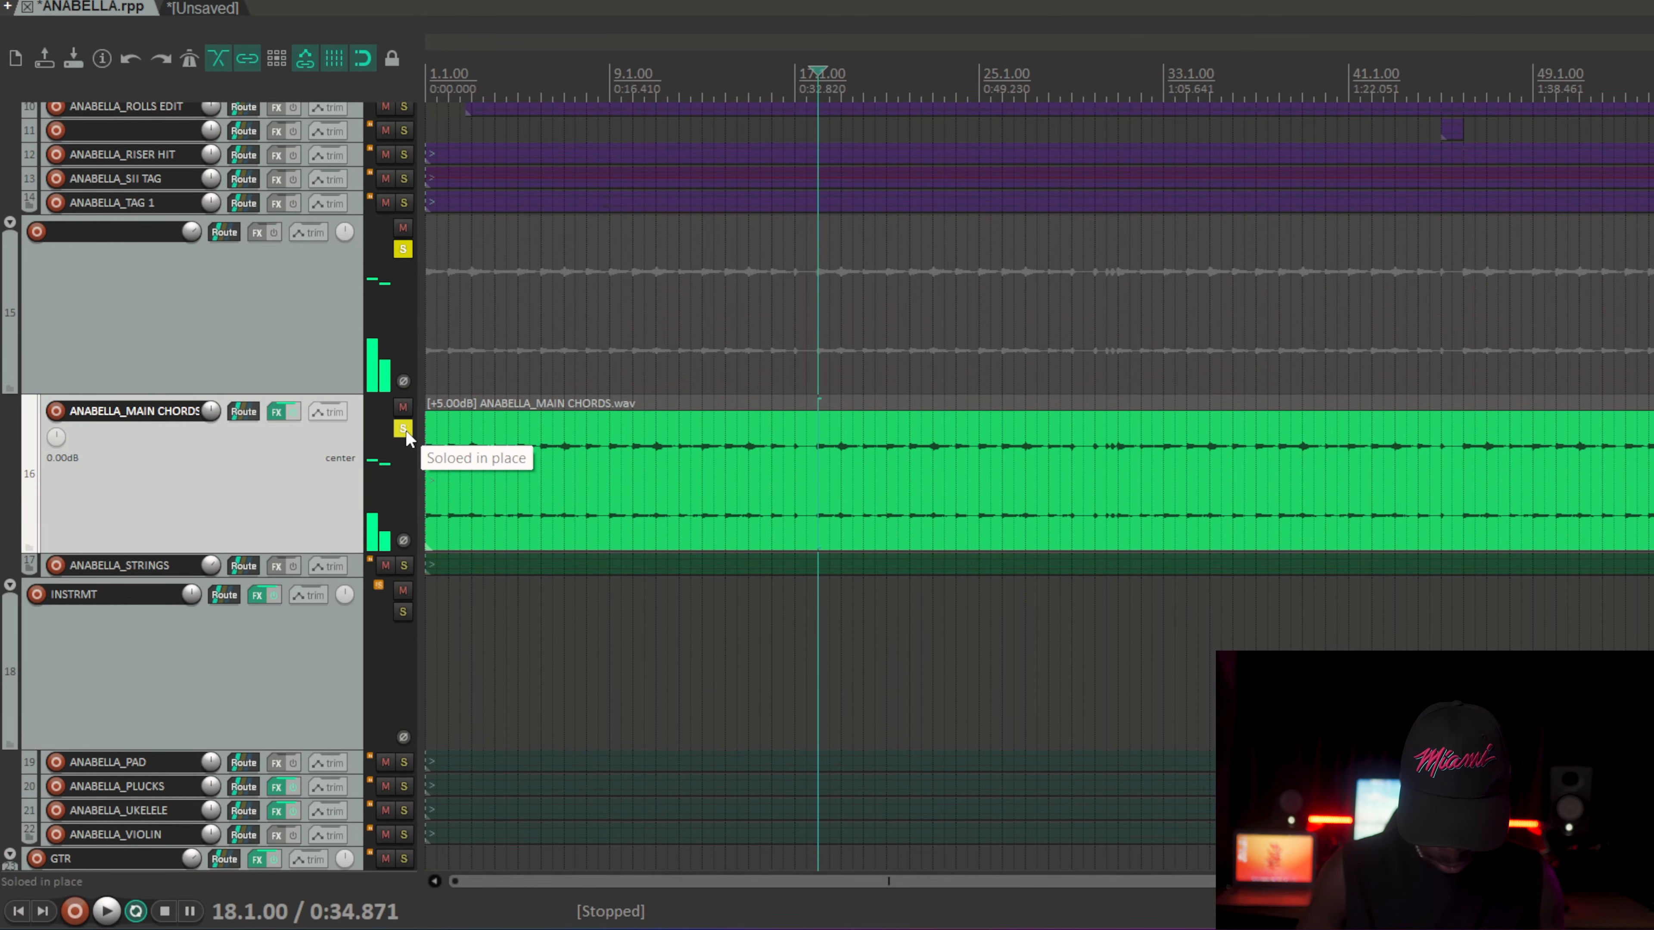
# Step: Unsolo ANABELLA_MAIN CHORDS and solo the INSTRMT folder alongside the unnamed folder
pyautogui.click(403, 429)
pyautogui.click(403, 611)
pyautogui.click(286, 635)
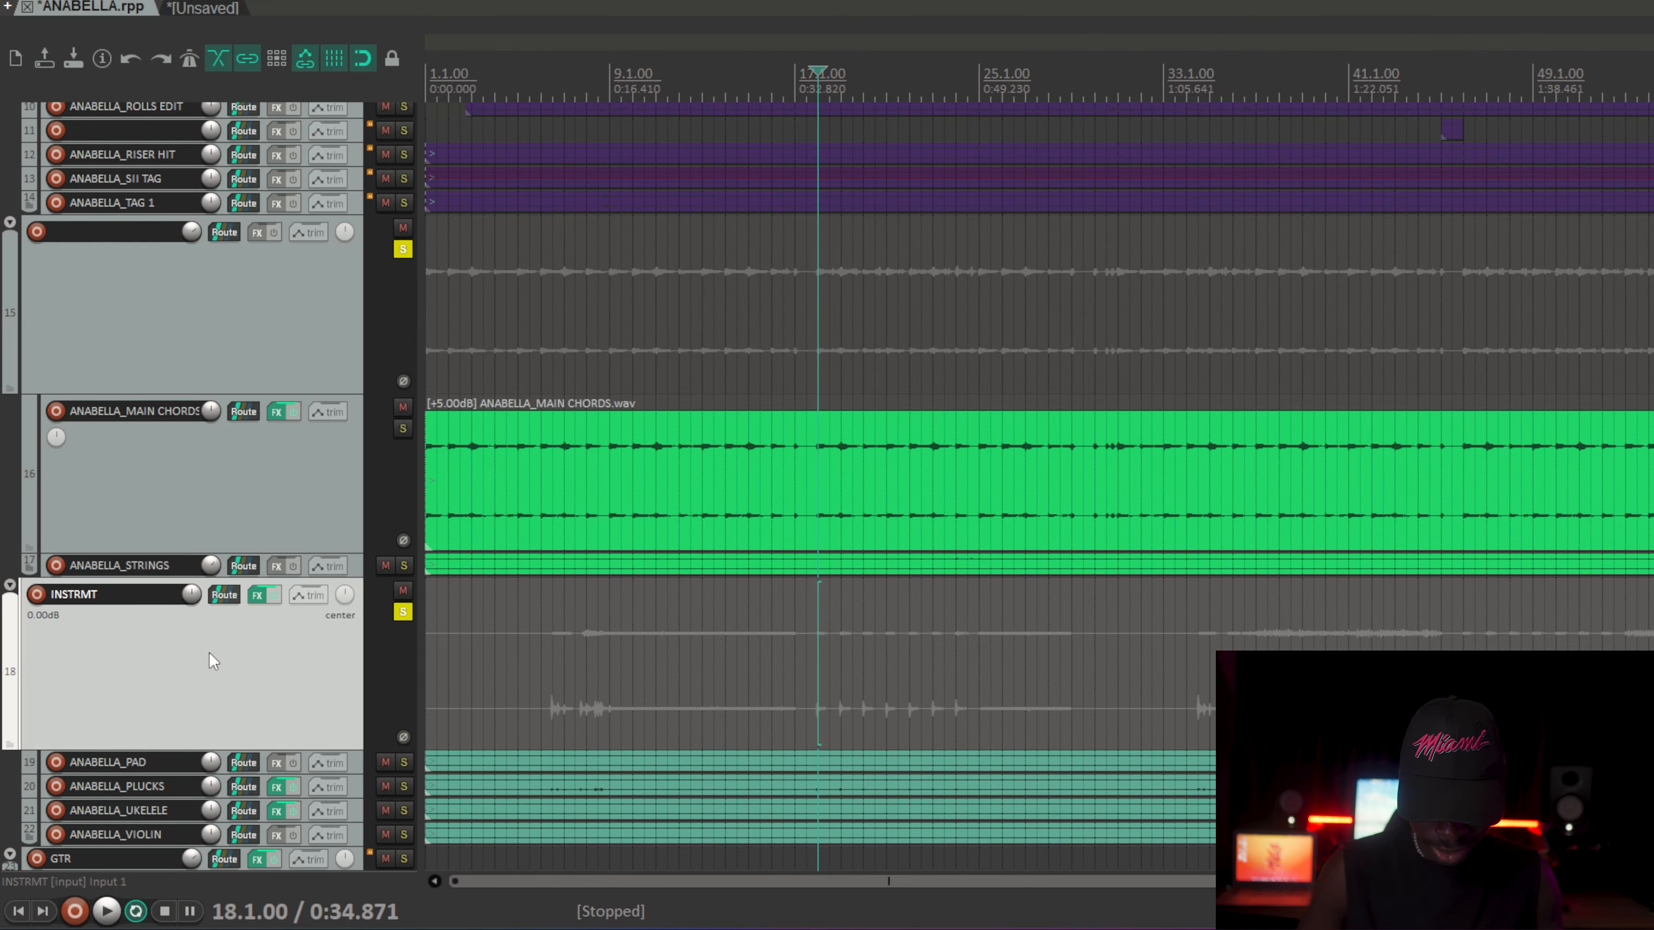
# Step: Name the unnamed folder above ANABELLA_MAIN CHORDS "INST 1"
pyautogui.click(265, 318)
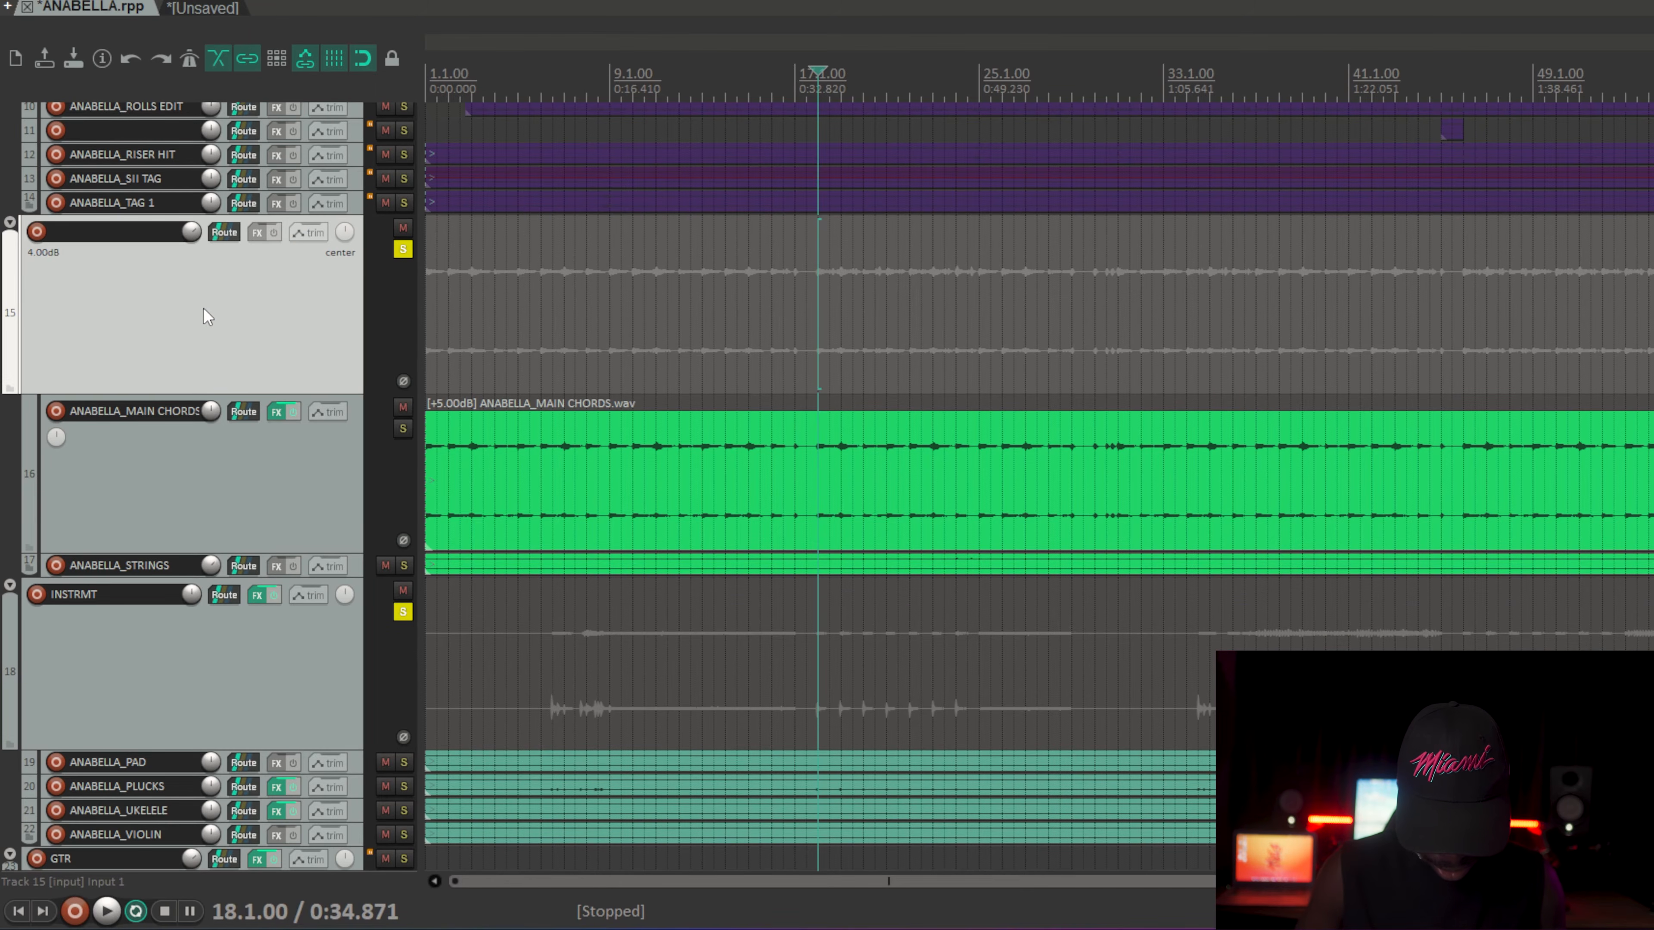
pyautogui.doubleClick(120, 235)
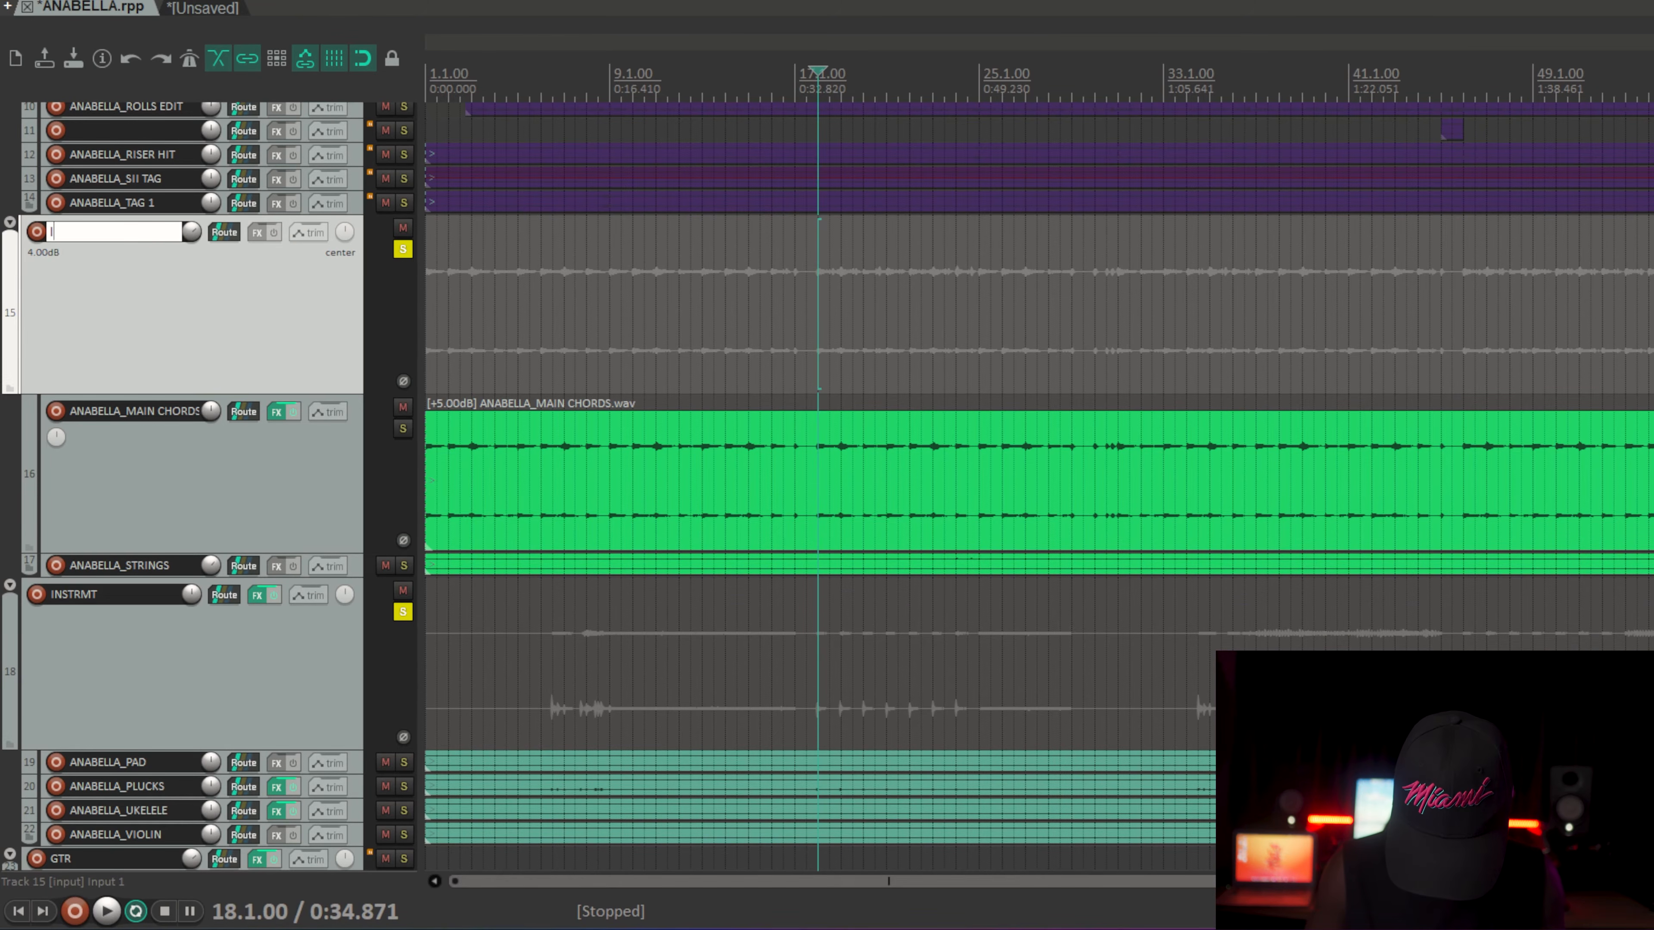
pyautogui.write('INST 1')
pyautogui.press('Return')
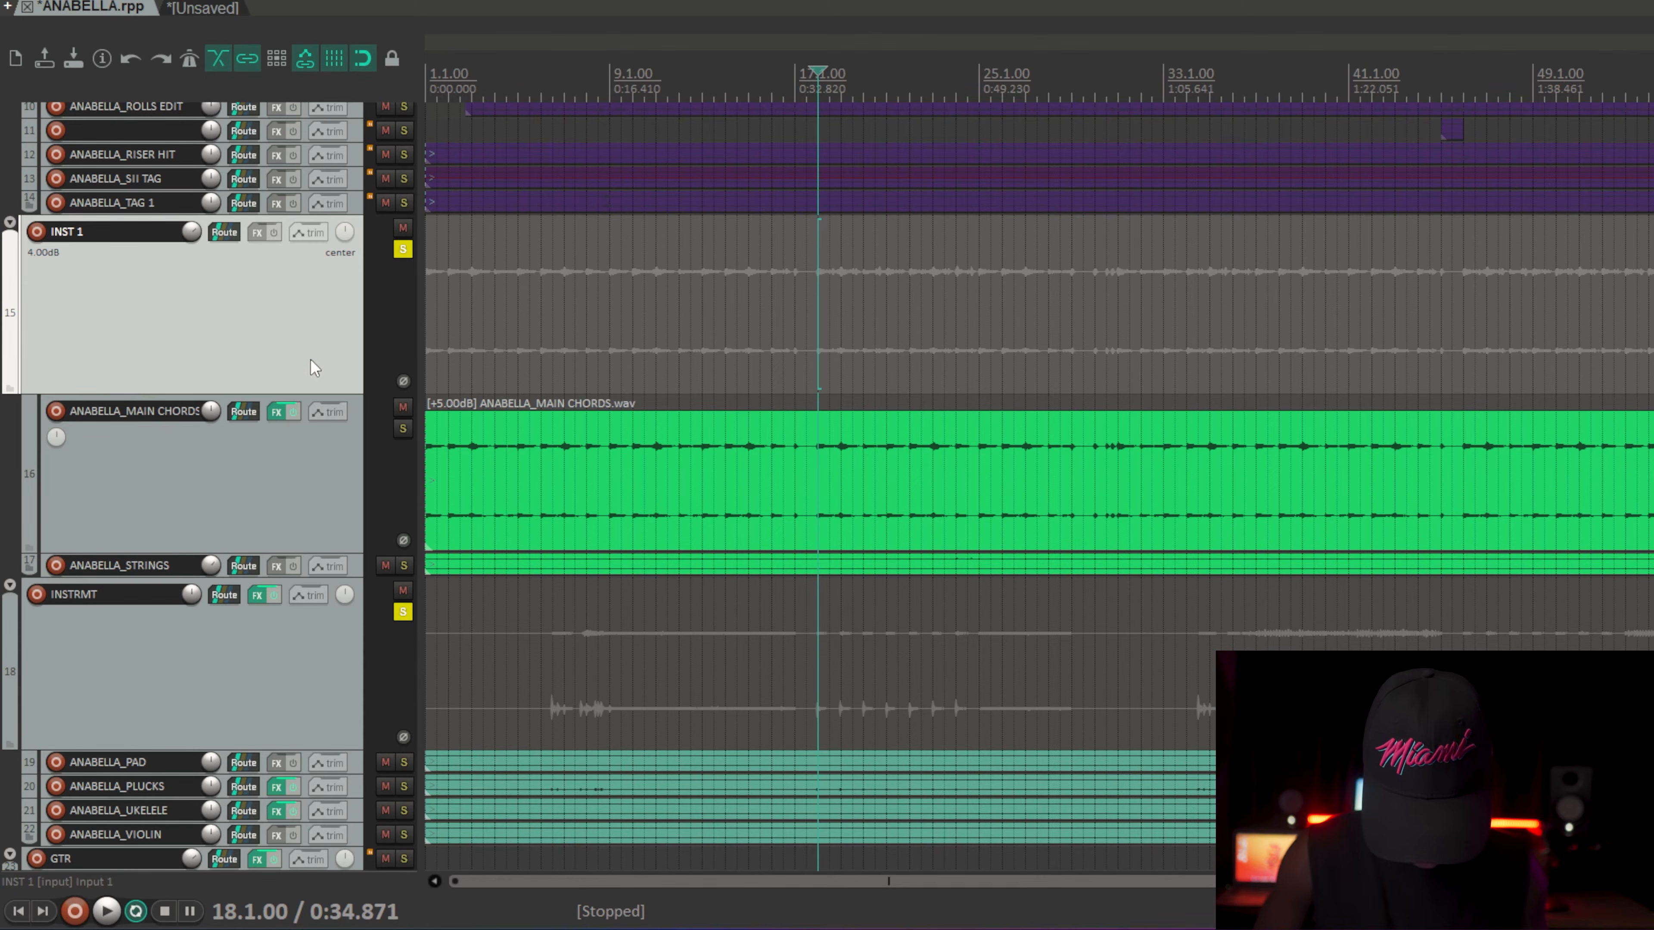
# Step: Play the soloed INST 1 and INSTRMT folders and minimize all track heights
pyautogui.press('space')
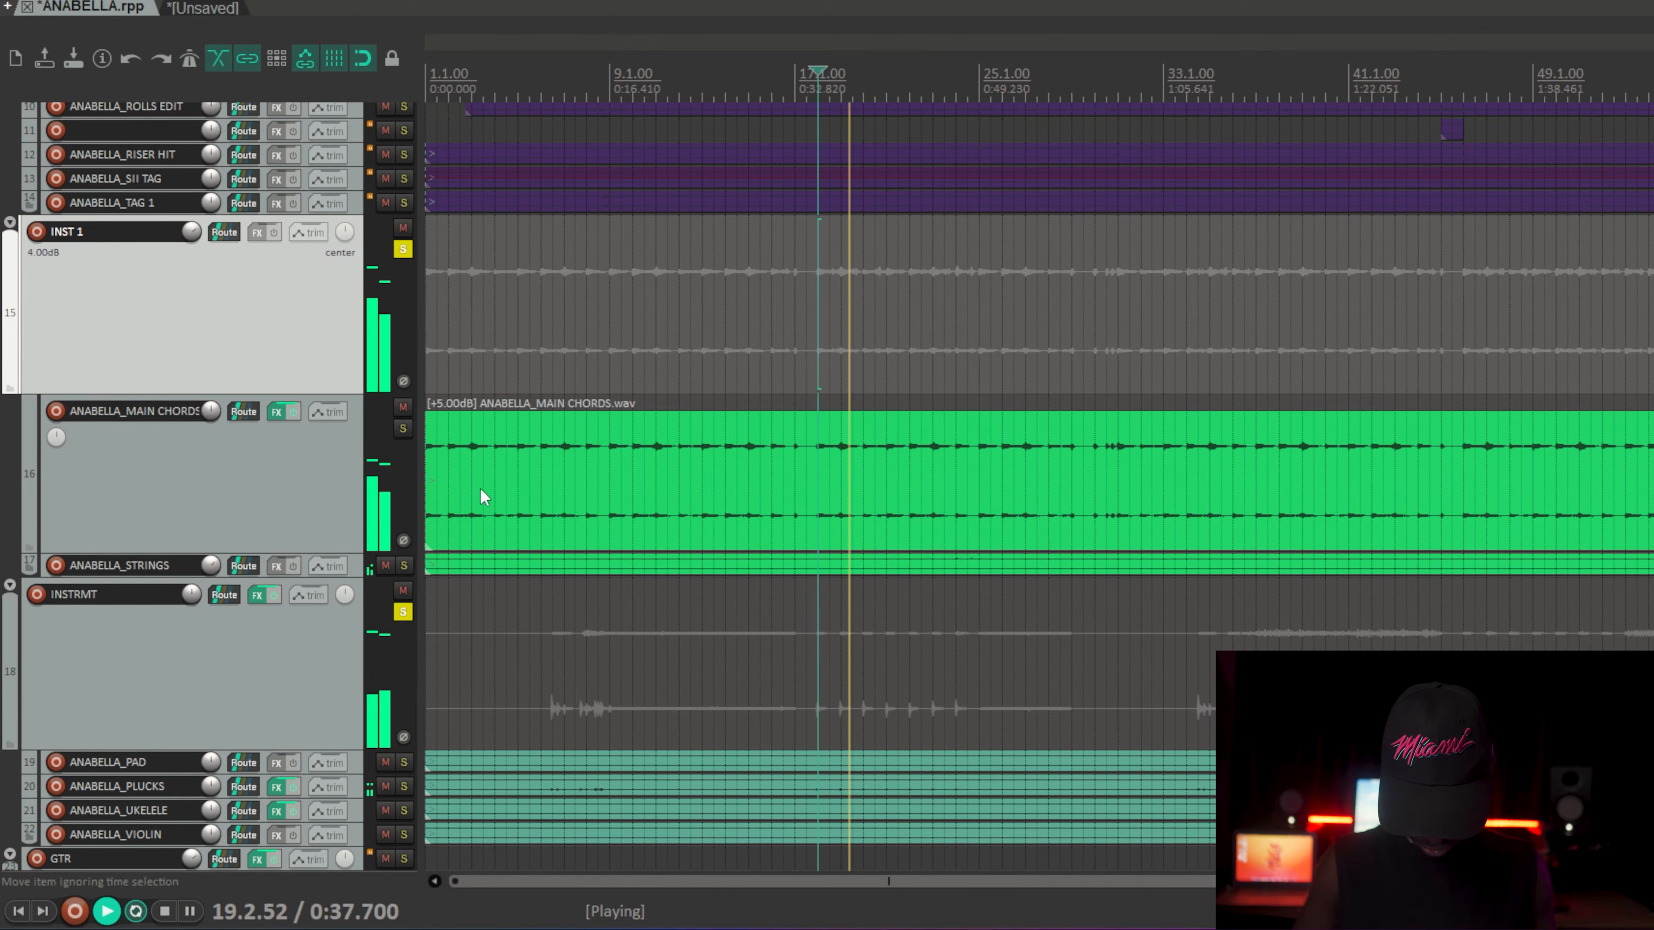
pyautogui.press('`')
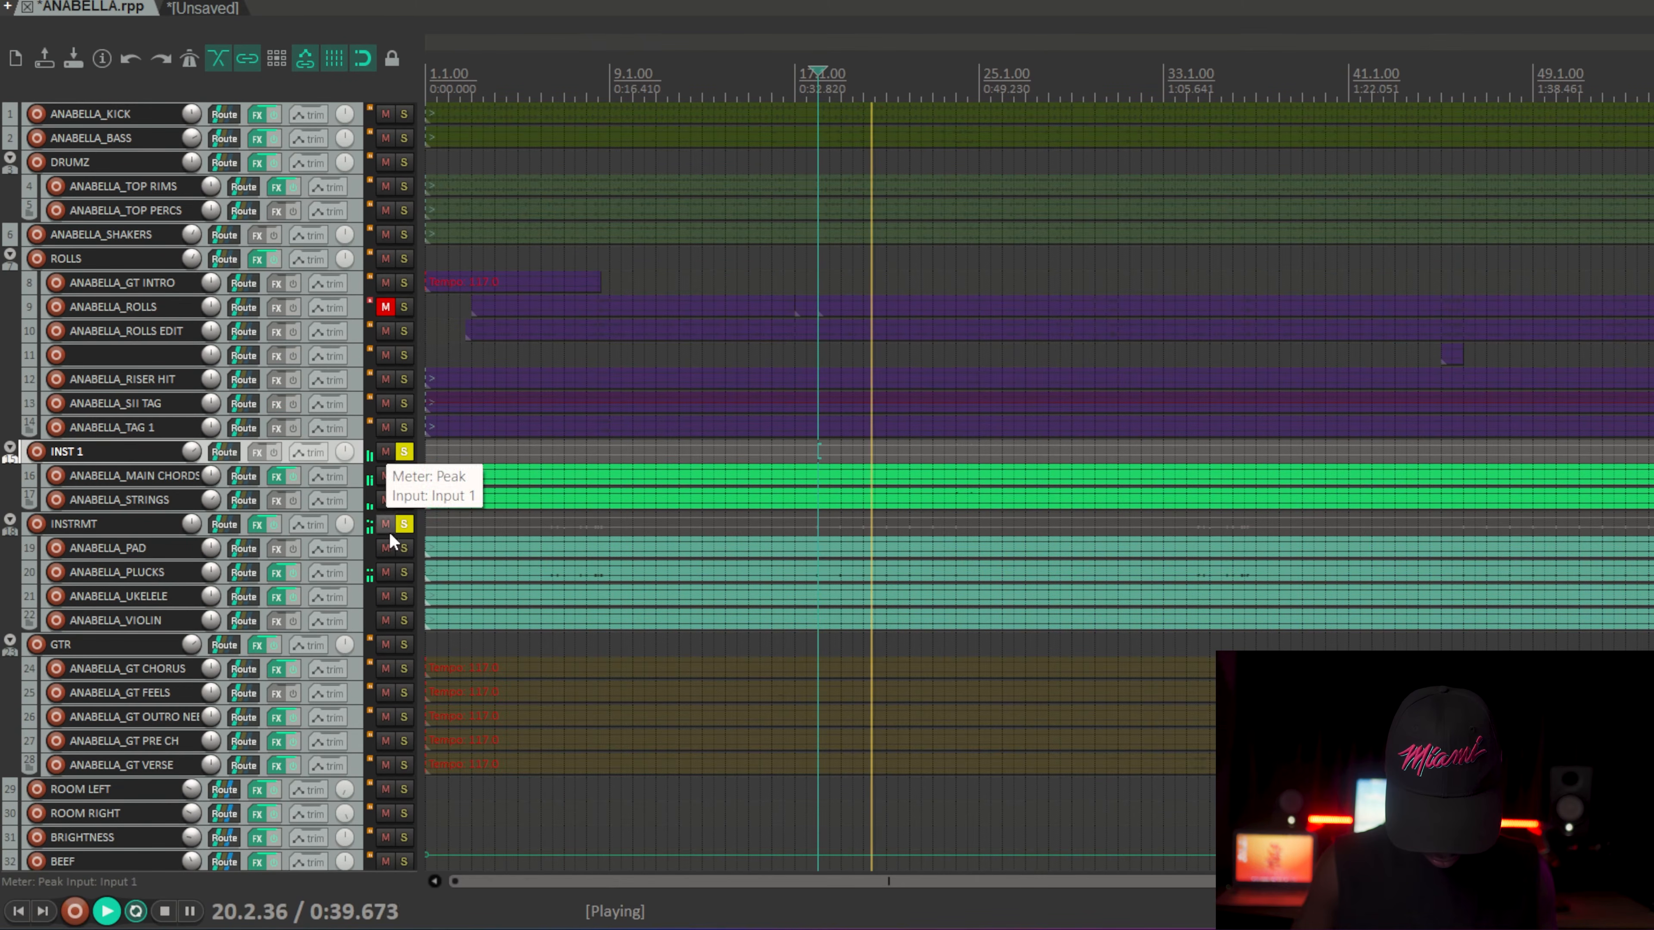
# Step: Solo the GTR folder, unsolo INSTRMT and INST 1, enlarge the GTR track and stop playback
pyautogui.click(403, 643)
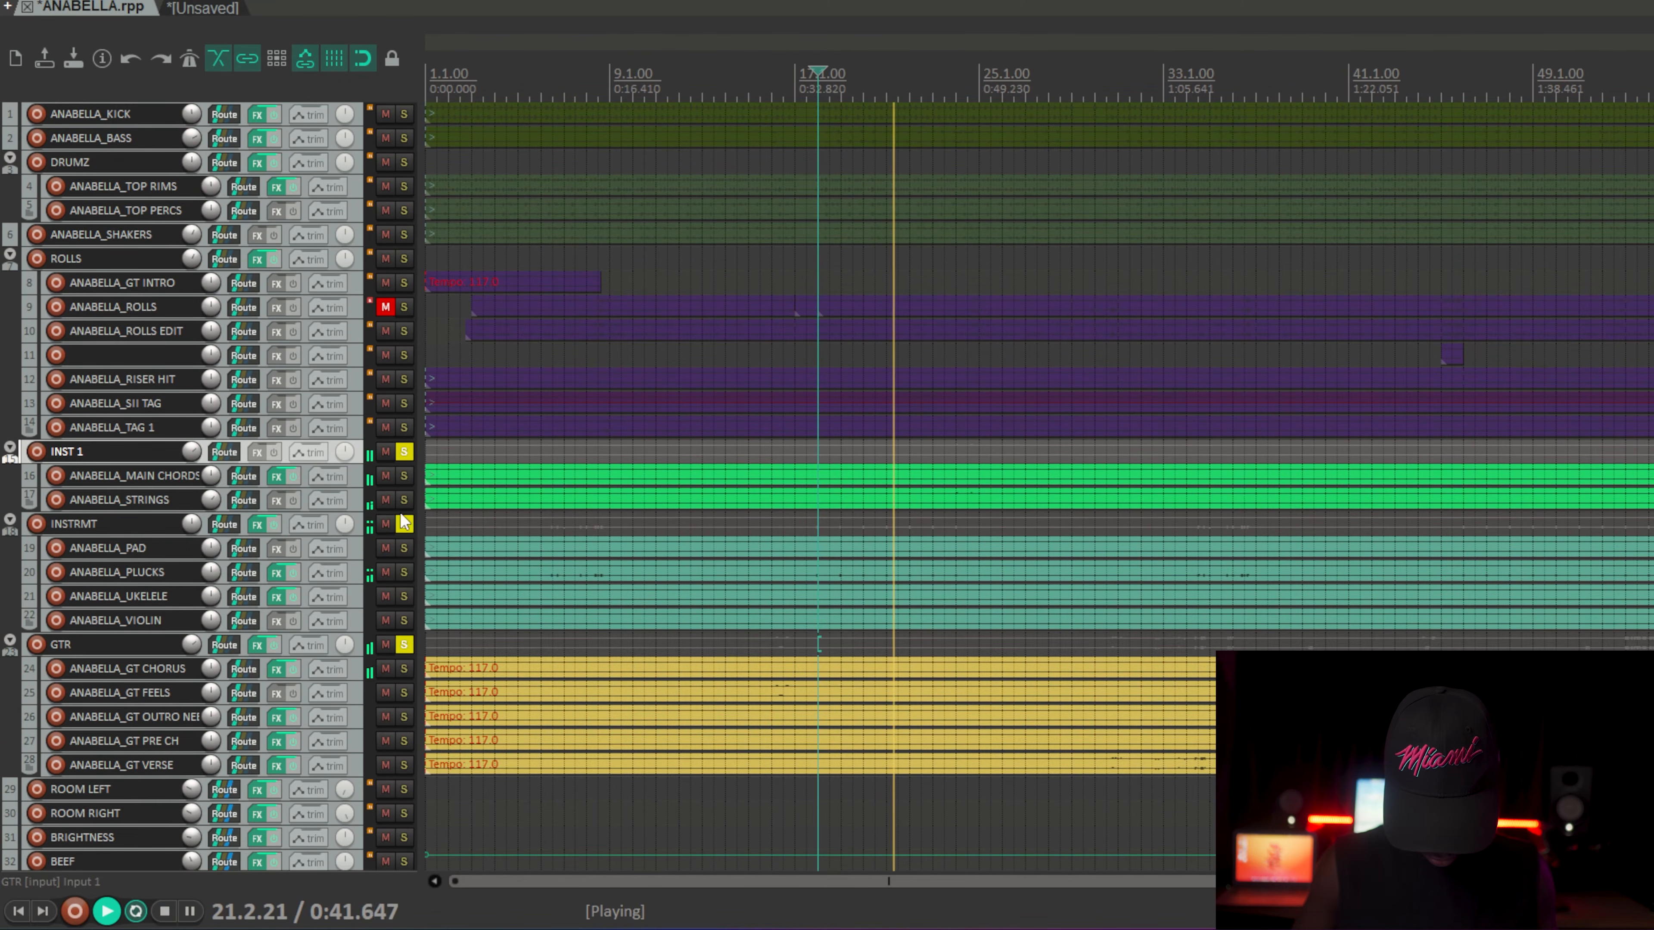
pyautogui.moveTo(402, 523); pyautogui.dragTo(403, 452)
pyautogui.scroll(-3, 382, 658)
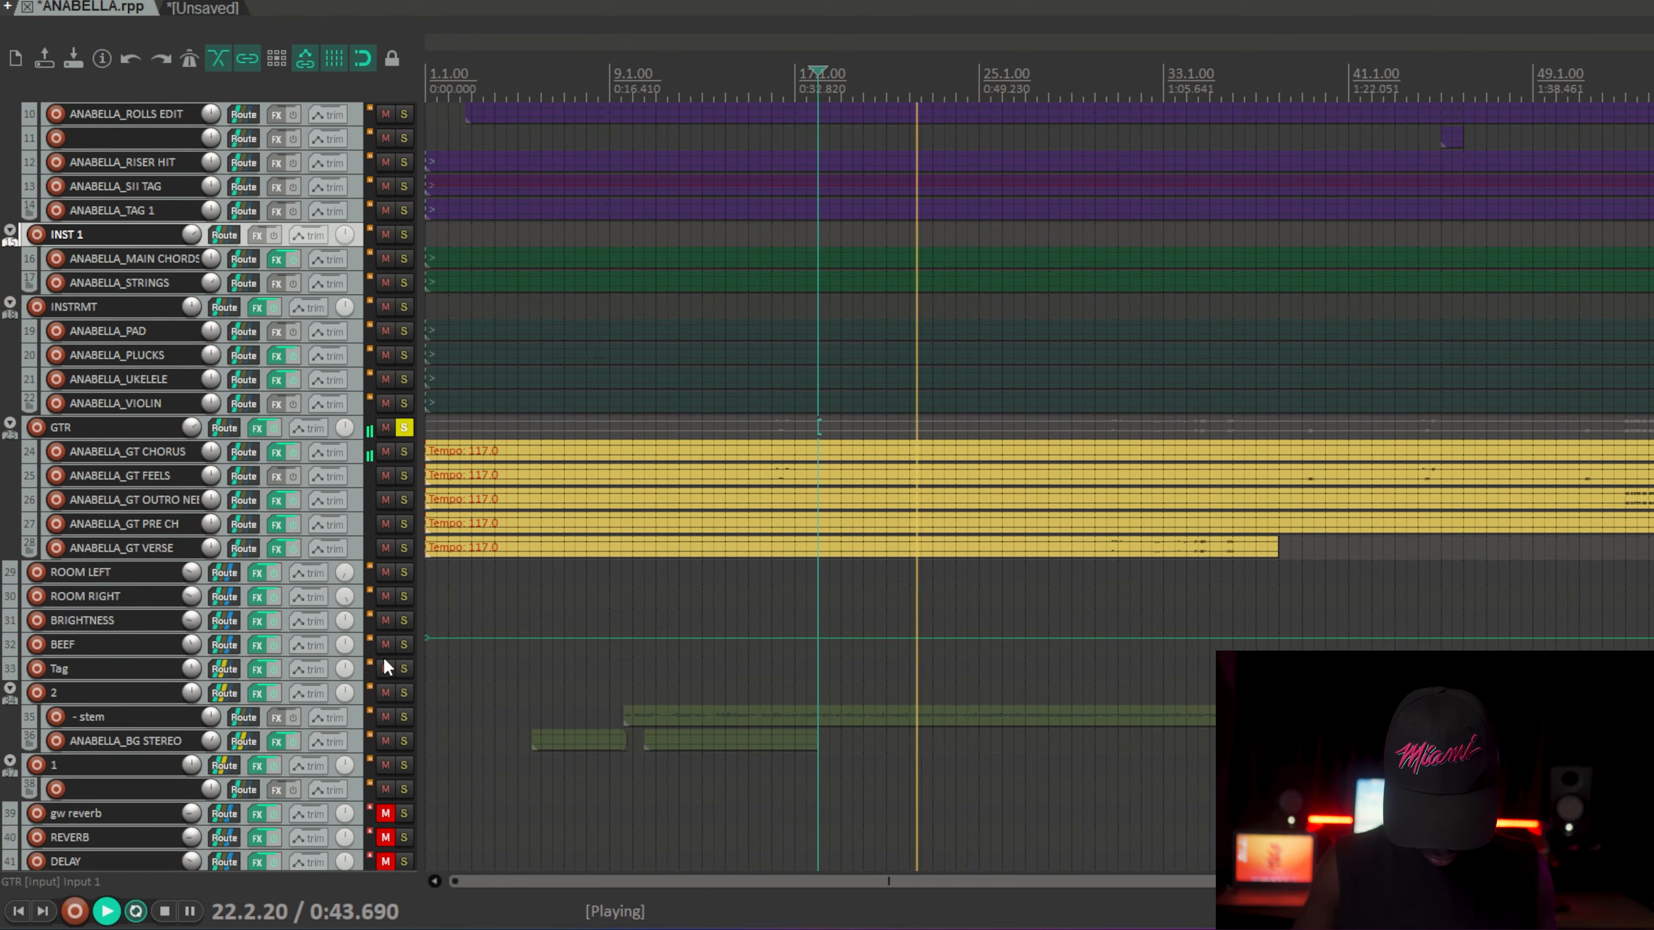
pyautogui.moveTo(362, 442); pyautogui.dragTo(356, 617)
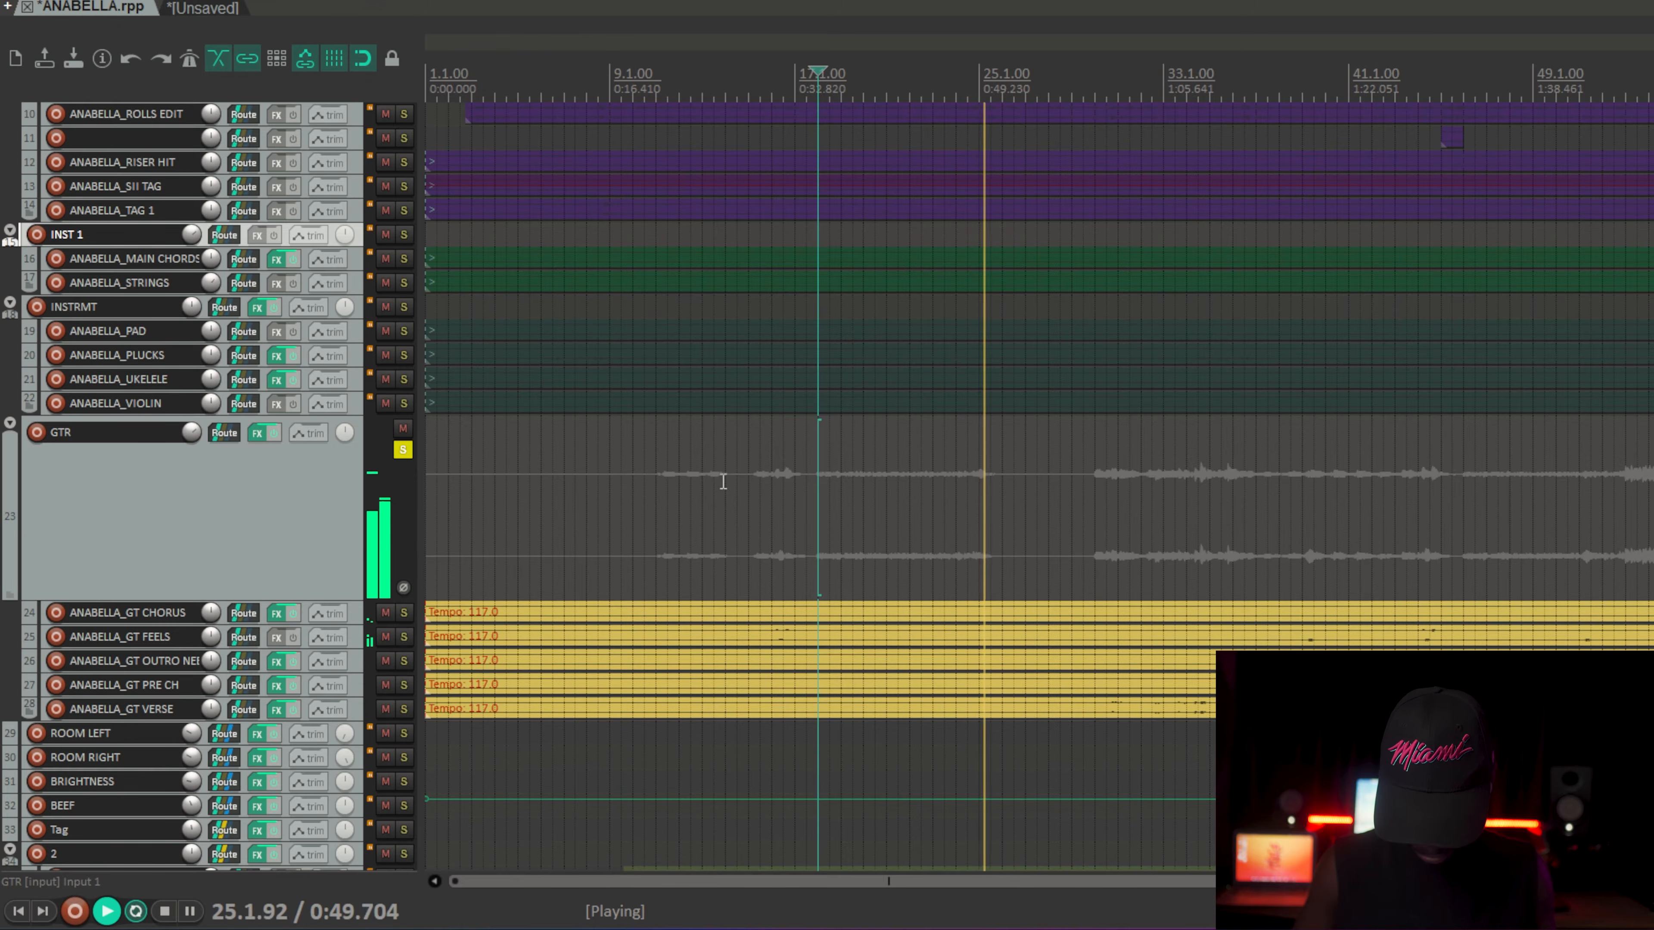
pyautogui.press('space')
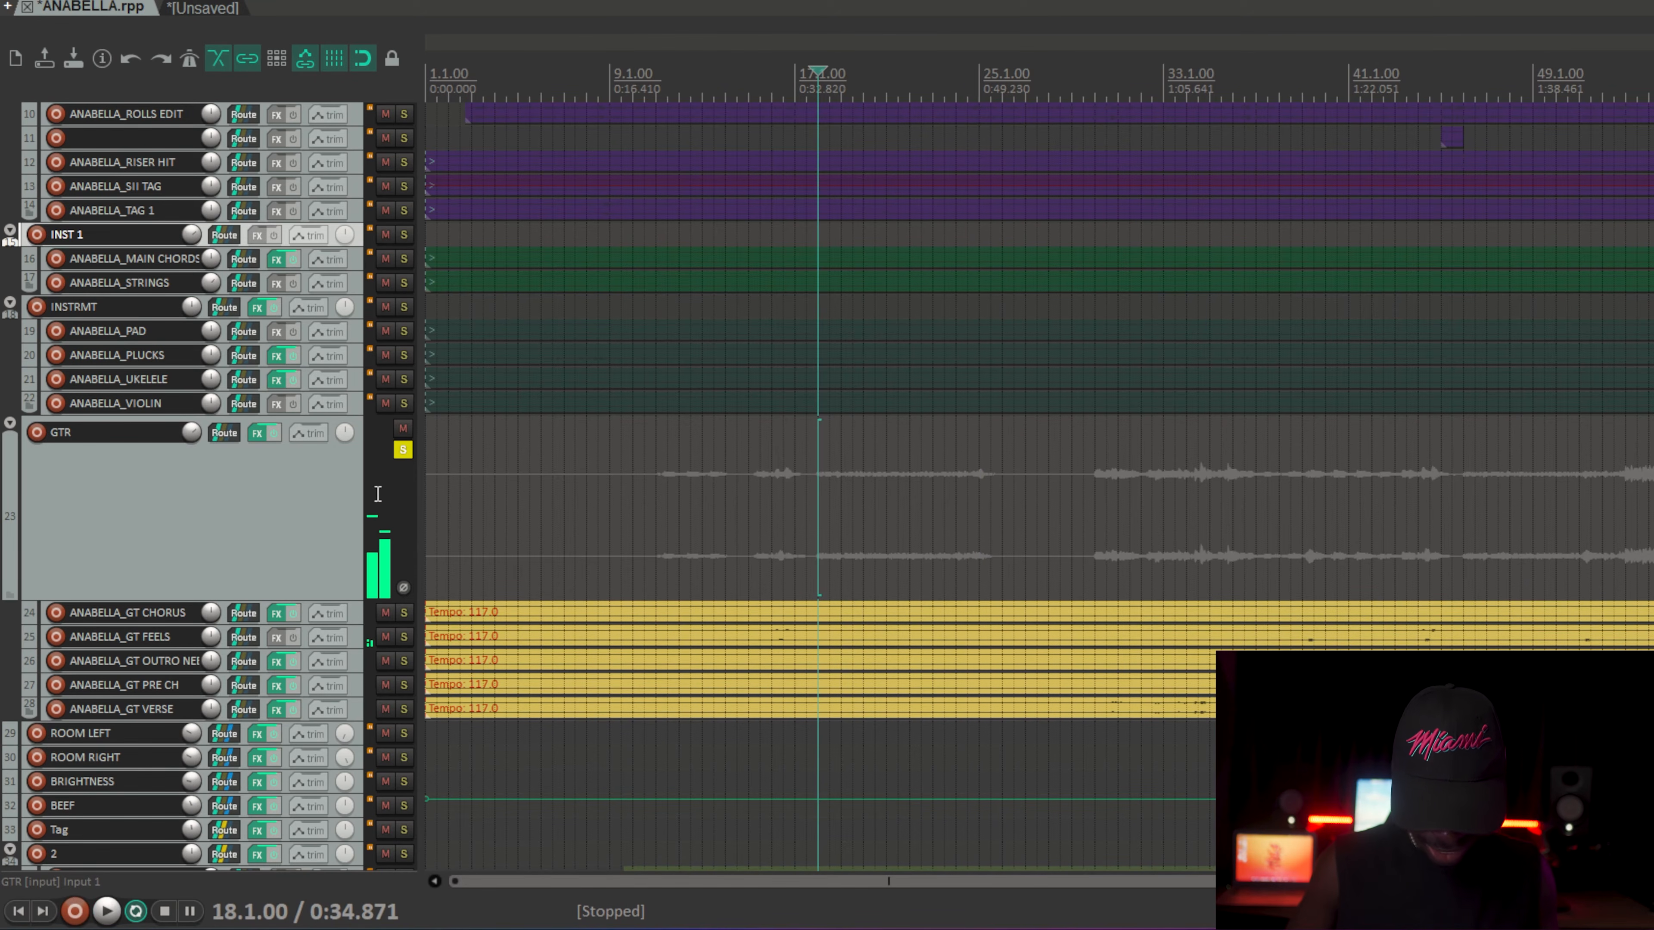
# Step: Bypass the effects on the GTR folder and its guitar tracks from ANABELLA_GT CHORUS through ANABELLA_GT VERSE
pyautogui.click(274, 433)
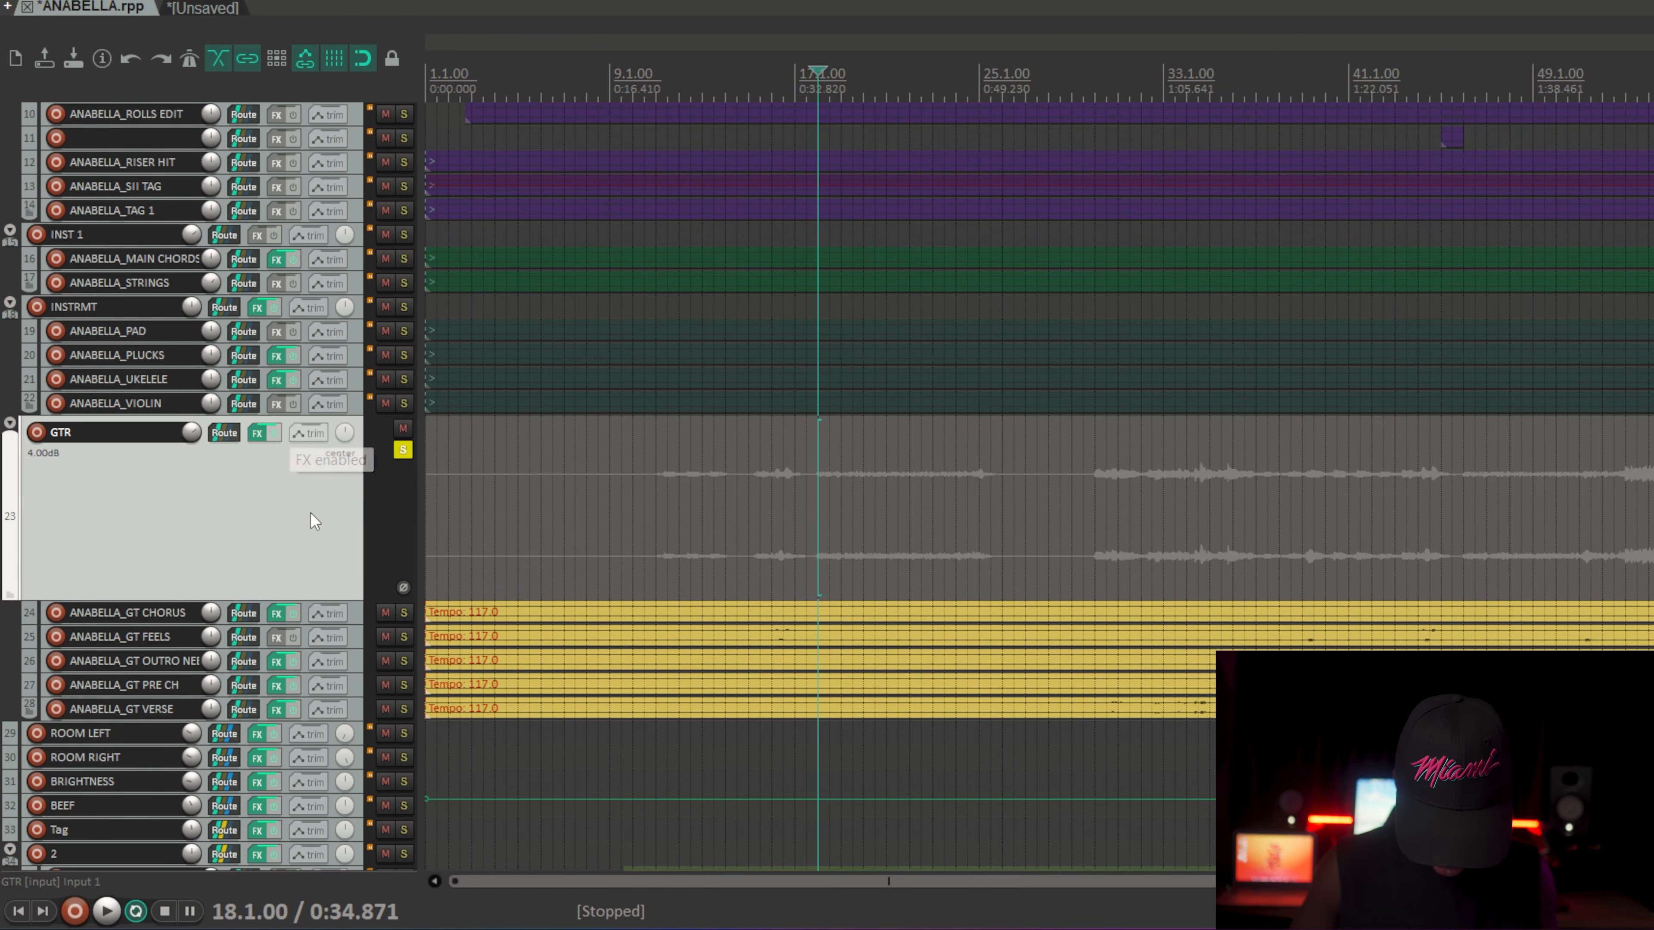
pyautogui.keyDown('shift'); pyautogui.click(361, 709); pyautogui.keyUp('shift')
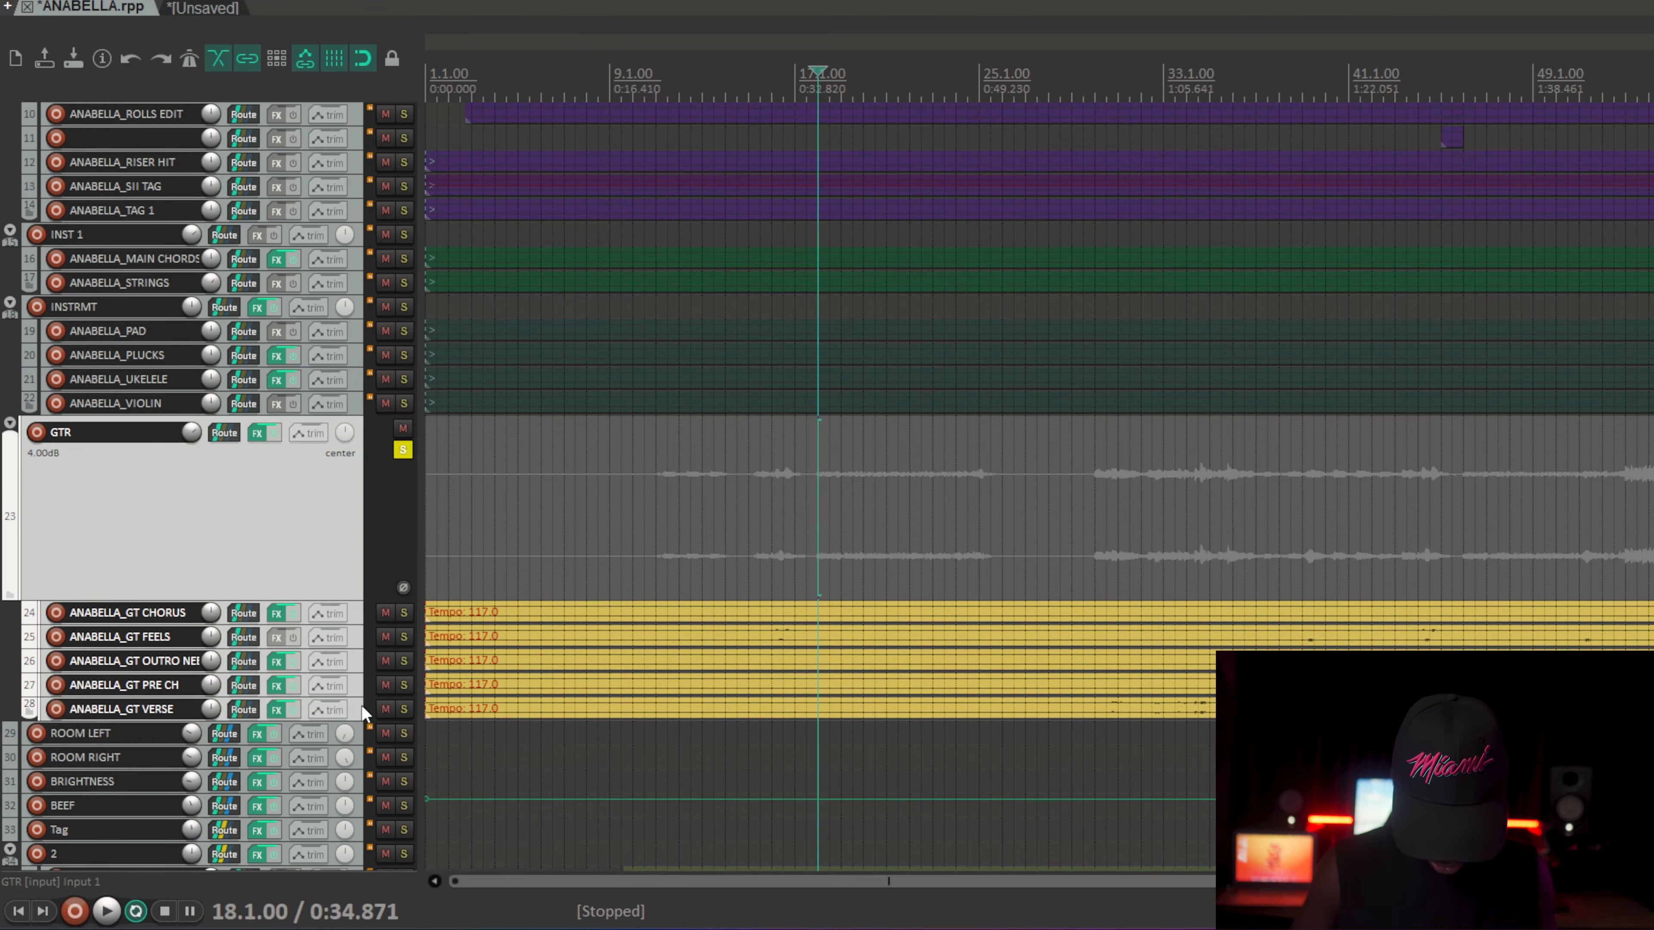
pyautogui.click(291, 613)
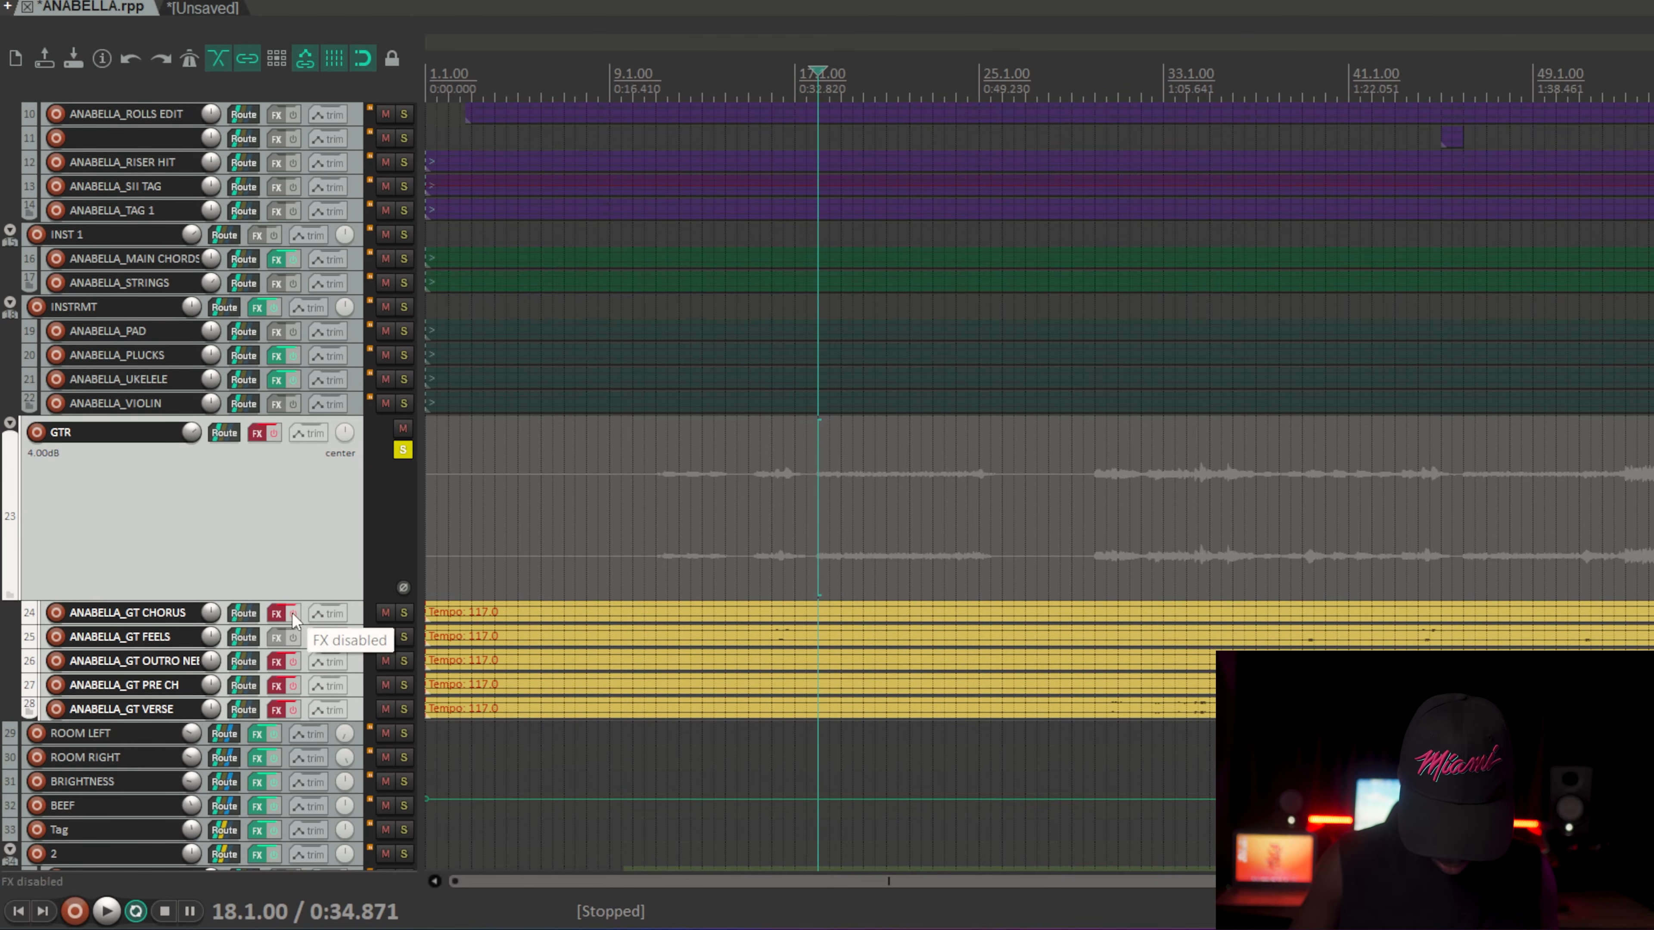
# Step: Play the soloed guitars, re-enable the effects on the GTR folder and its guitar tracks, and stop playback
pyautogui.press('space')
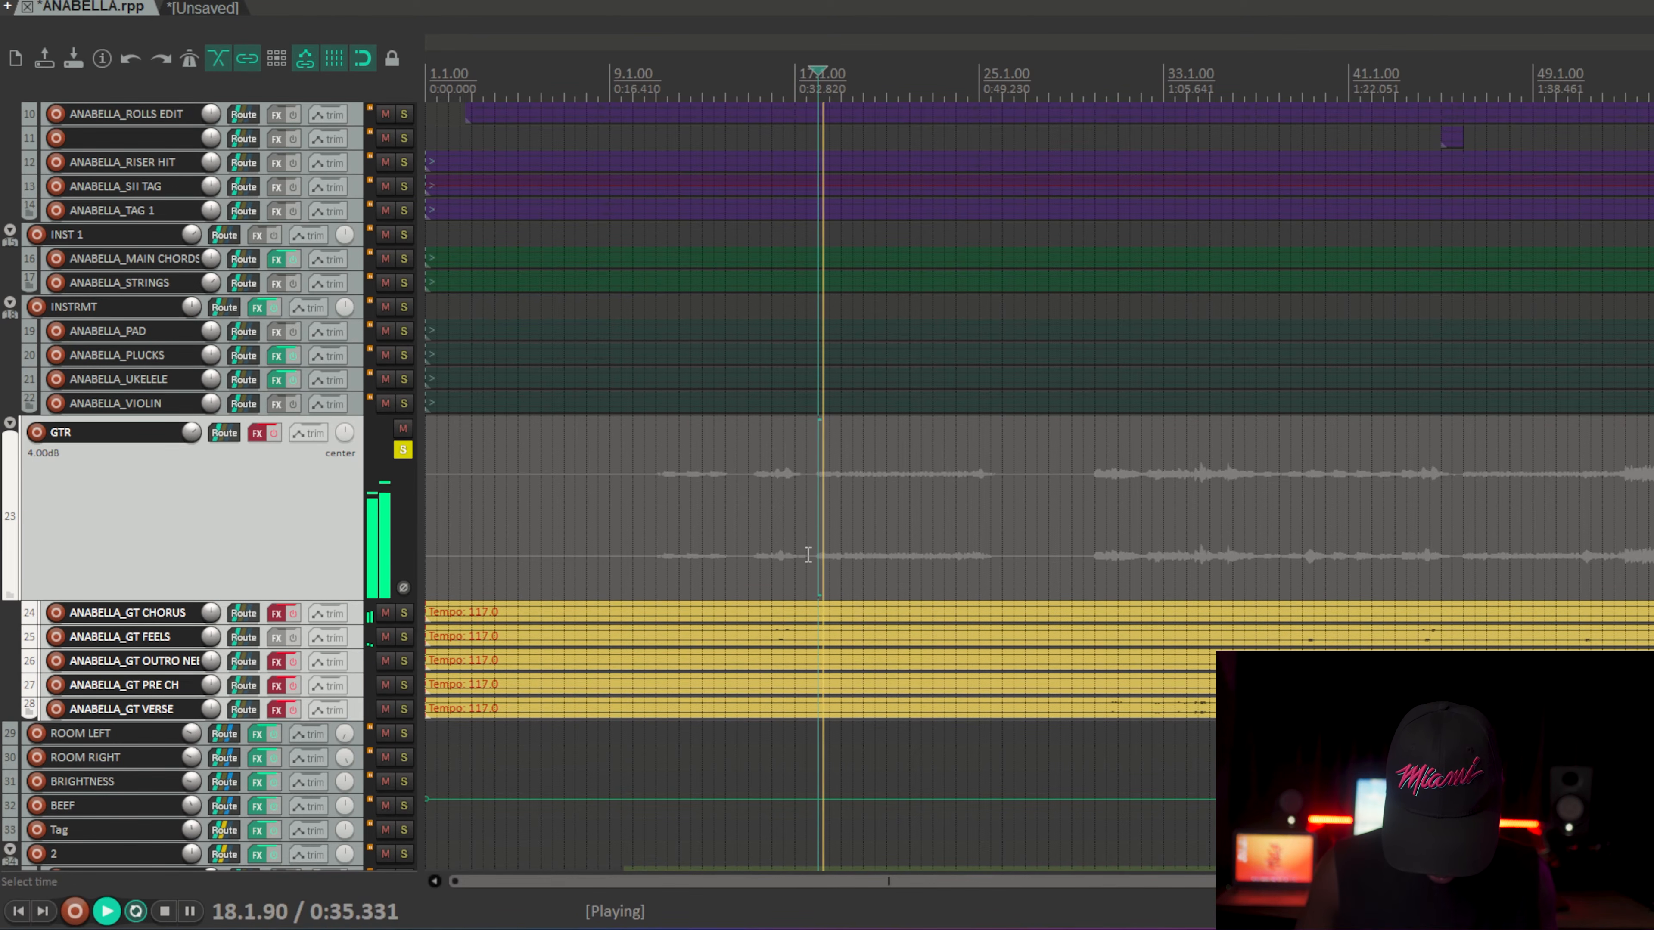
pyautogui.click(296, 614)
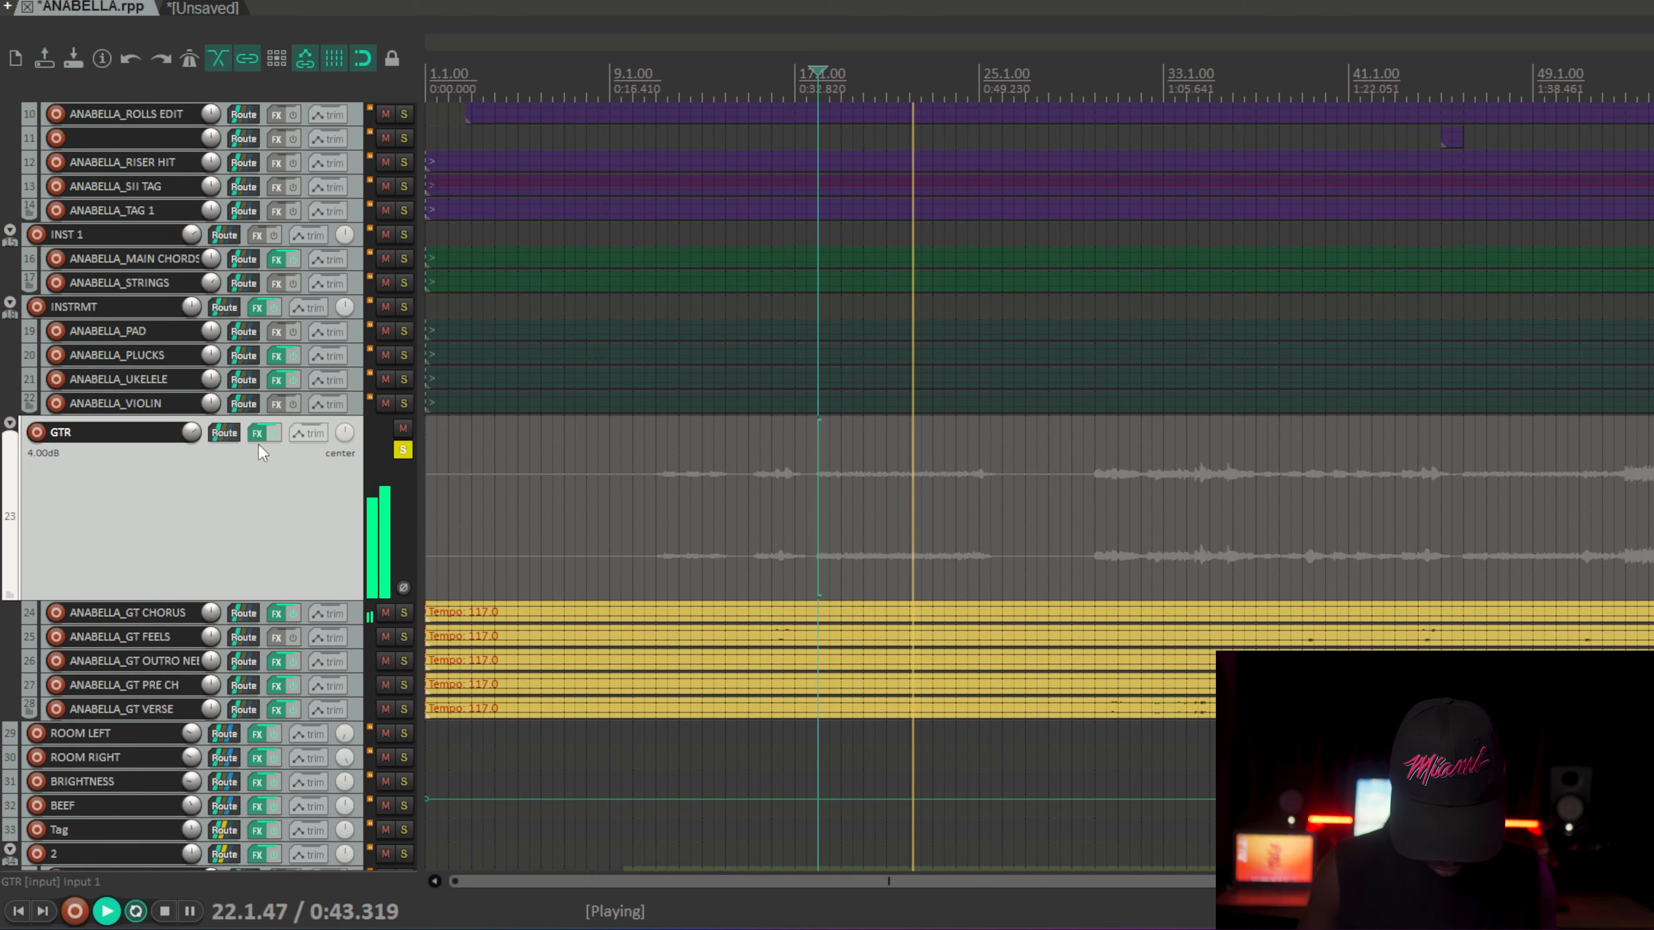
pyautogui.press('space')
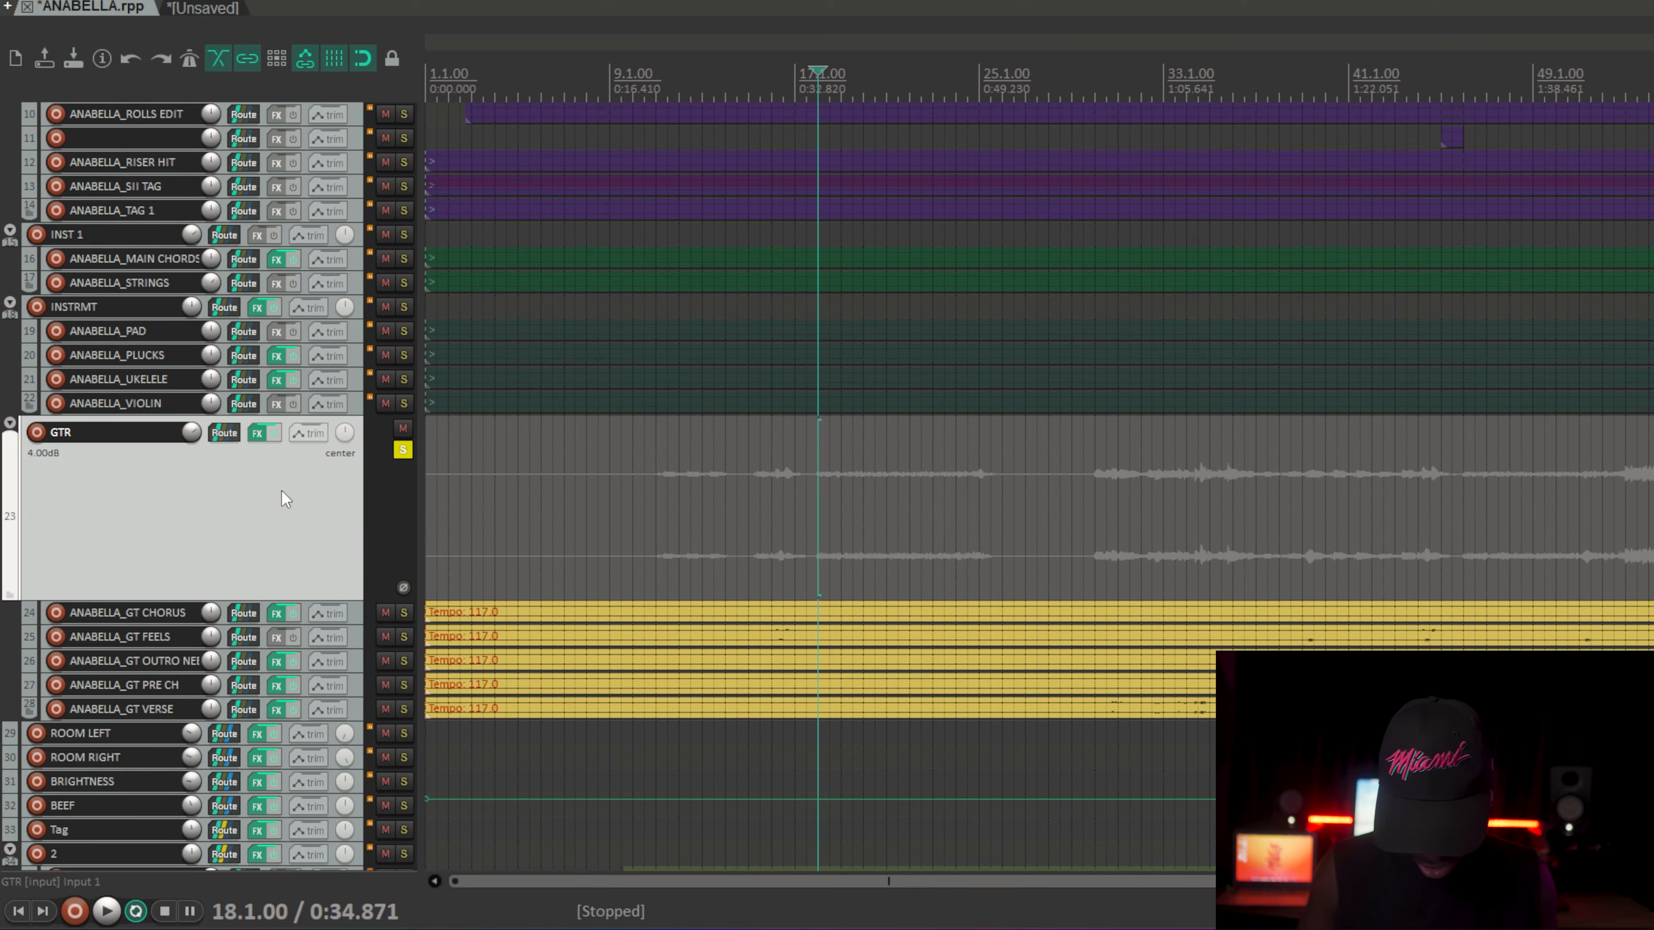
# Step: Review the S1 Imager Stereo plugin on the GTR folder, close its effects window and minimize the GTR track height
pyautogui.click(260, 435)
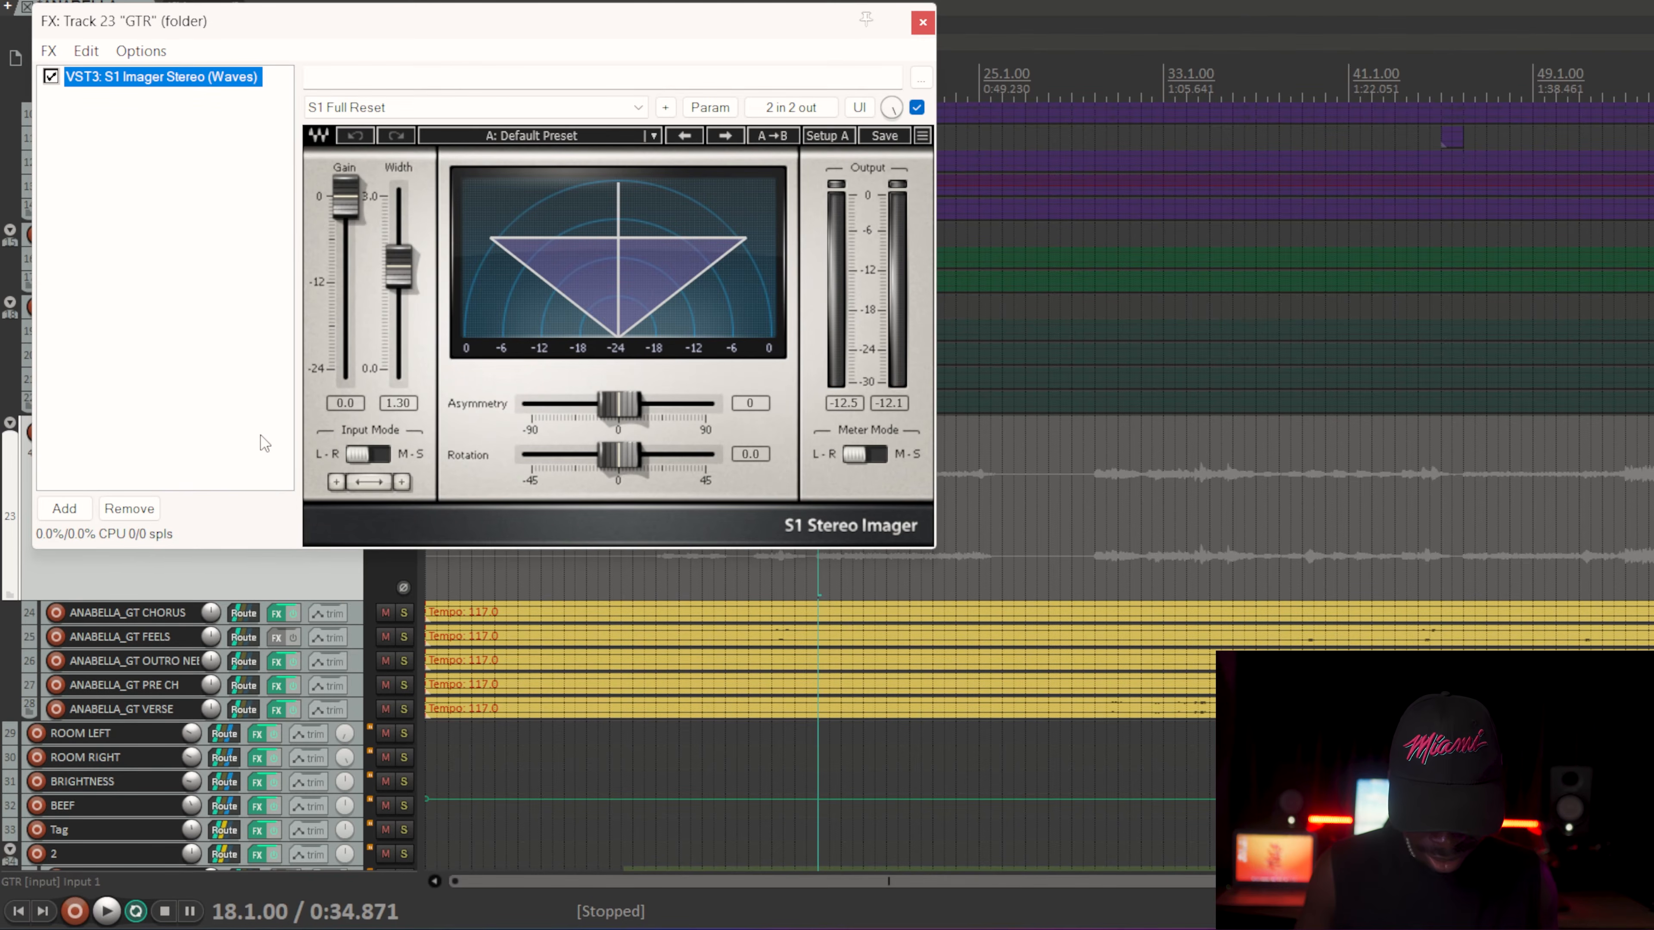
pyautogui.click(923, 22)
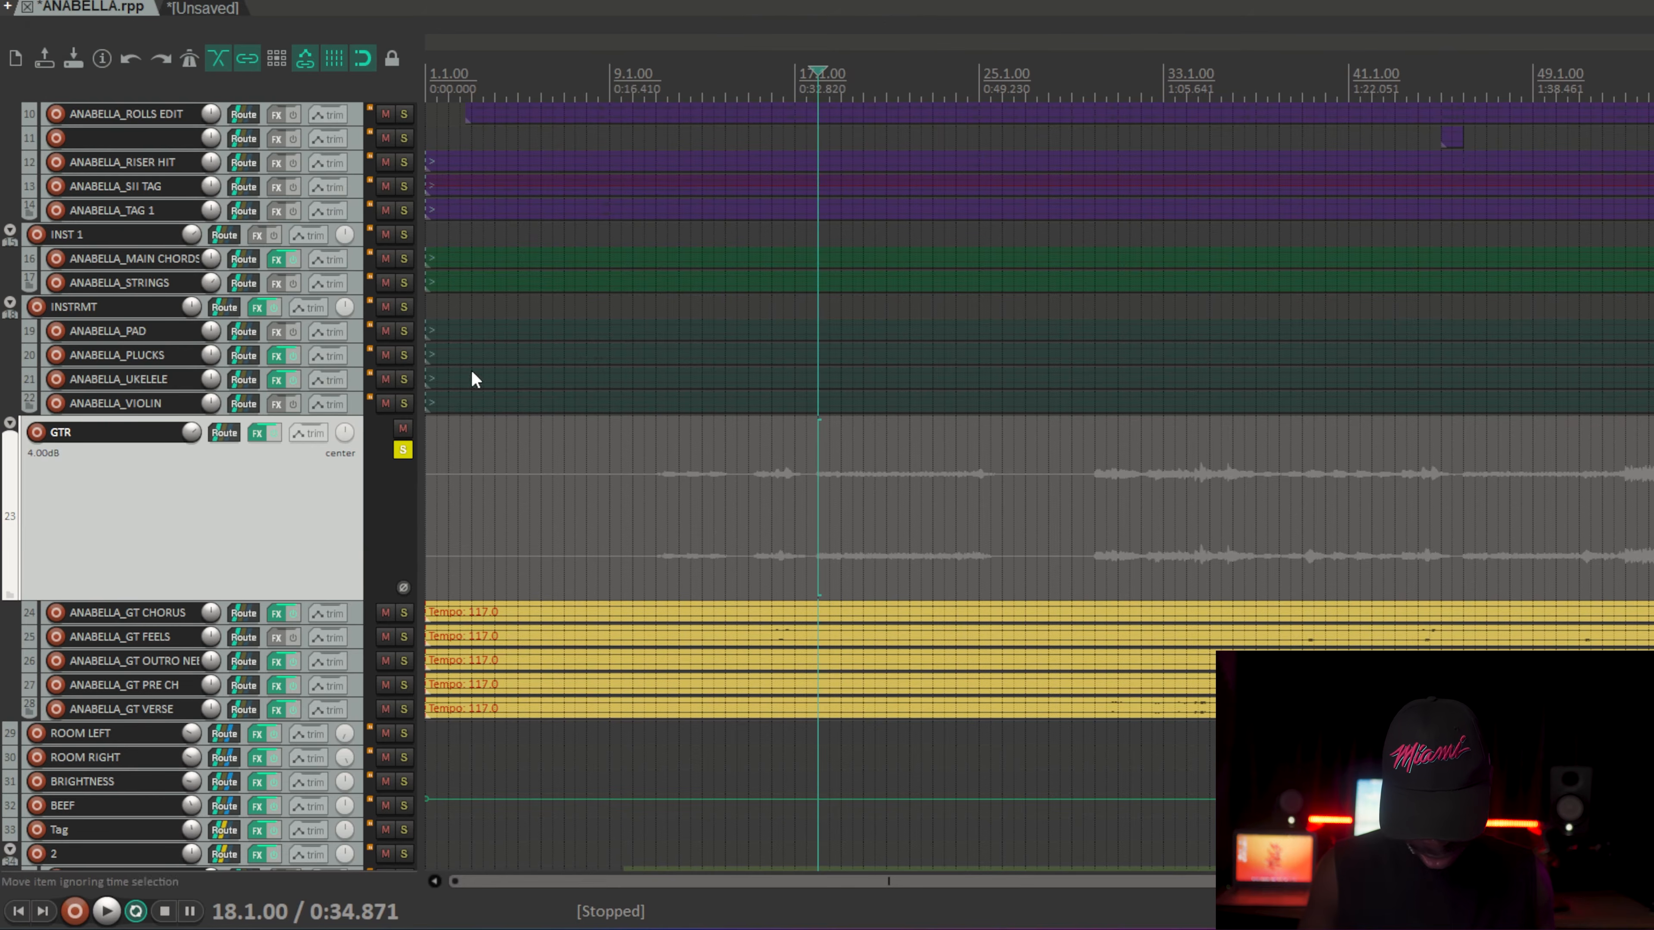
pyautogui.doubleClick(356, 475)
# Step: Also solo INSTRMT, INST 1, ROLLS, ANABELLA_SHAKERS, DRUMZ, ANABELLA_BASS and ANABELLA_KICK, and bypass the effects on all selected beat tracks
pyautogui.click(404, 366)
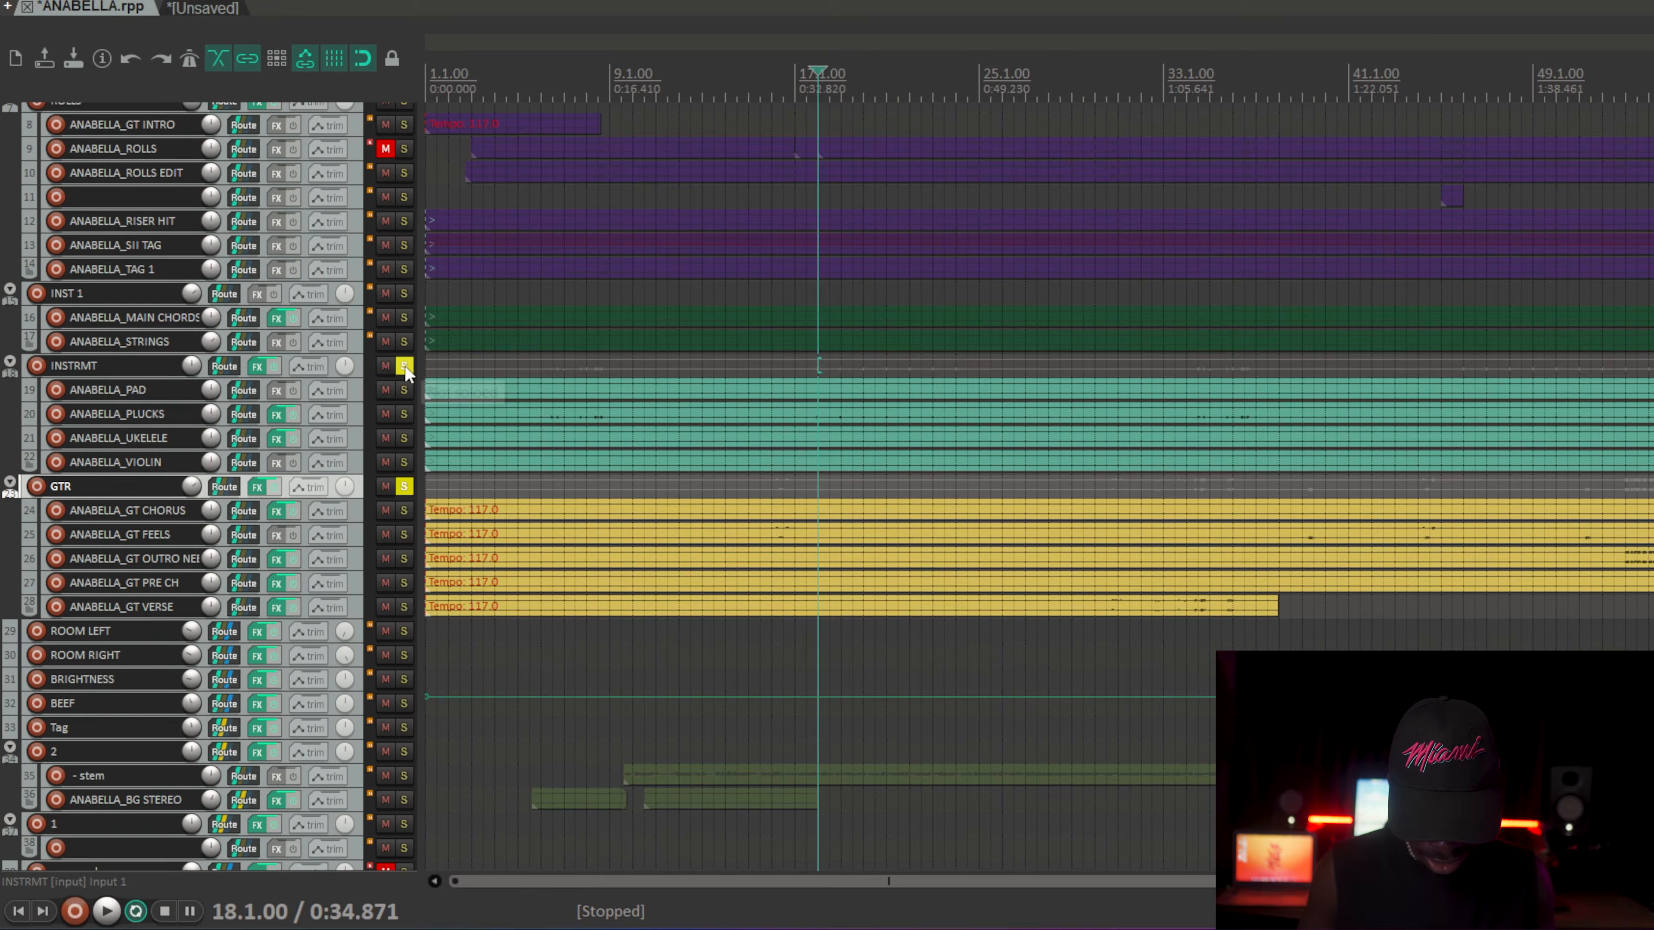
pyautogui.click(404, 293)
pyautogui.scroll(3, 379, 269)
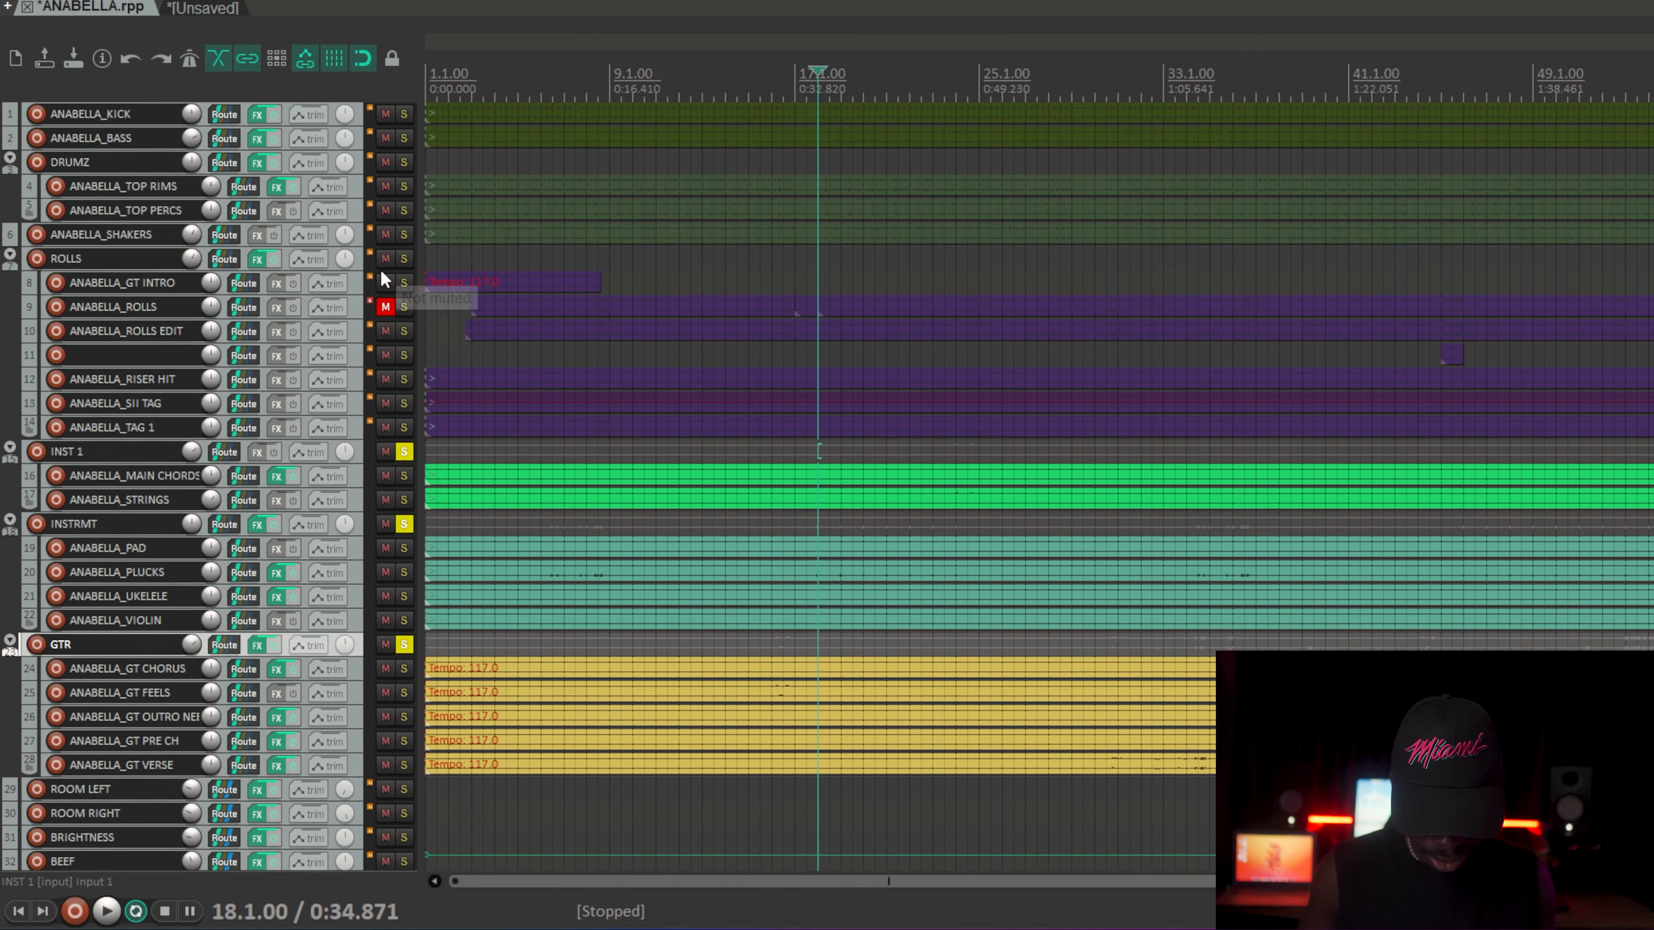
pyautogui.click(404, 259)
pyautogui.click(404, 234)
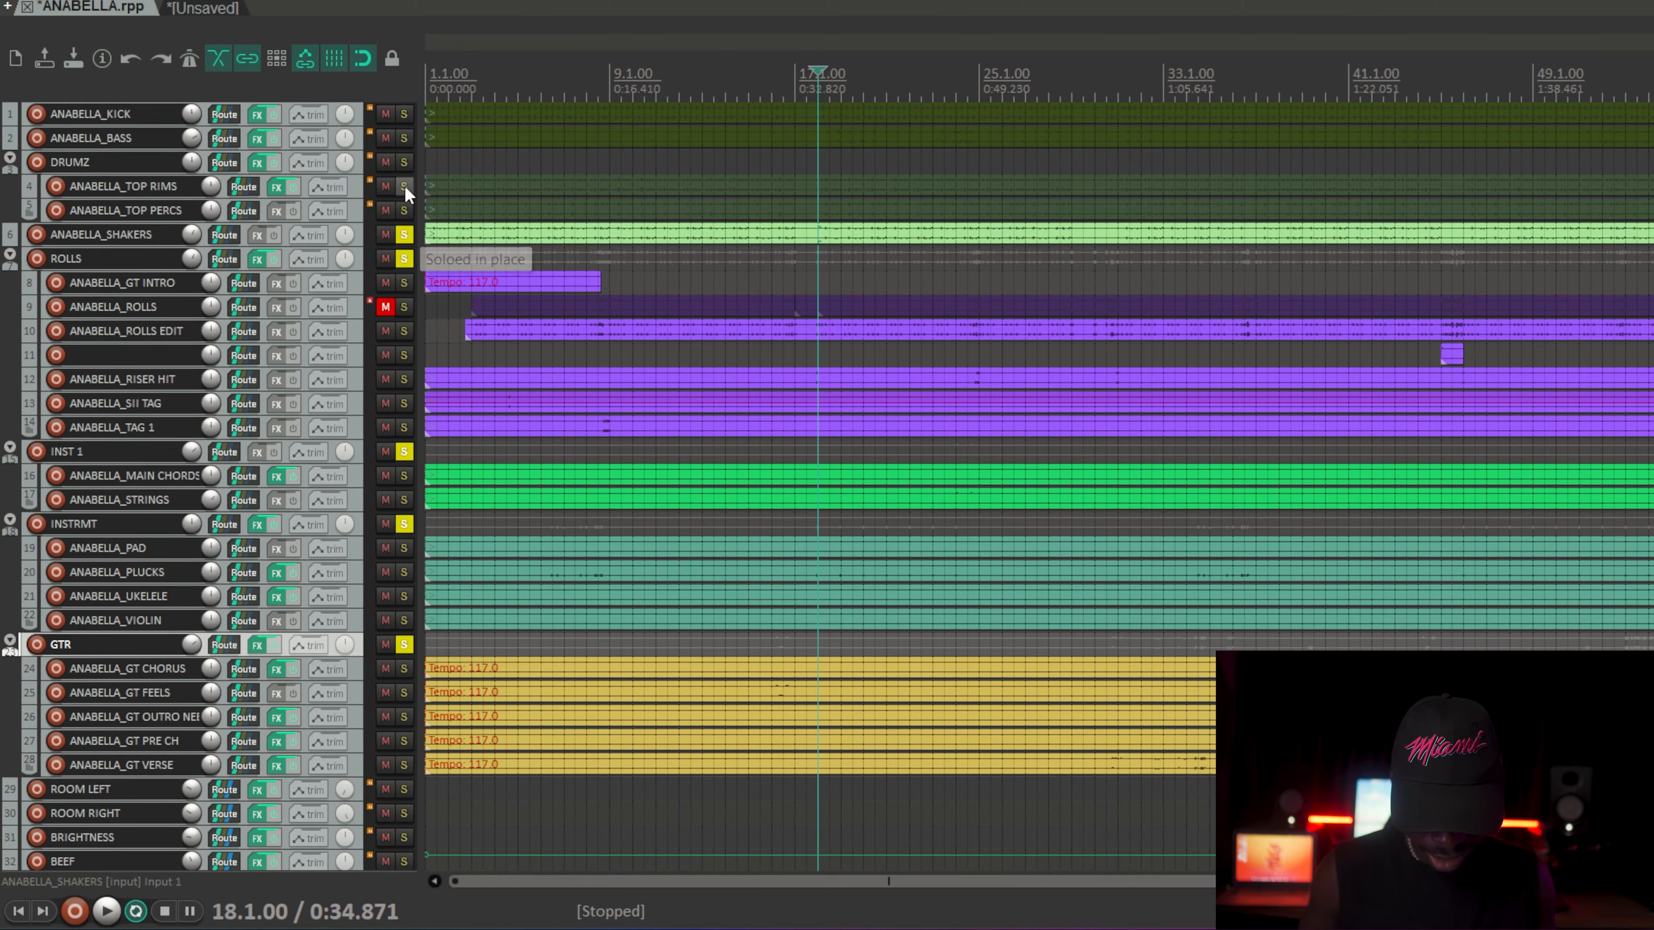
pyautogui.click(403, 163)
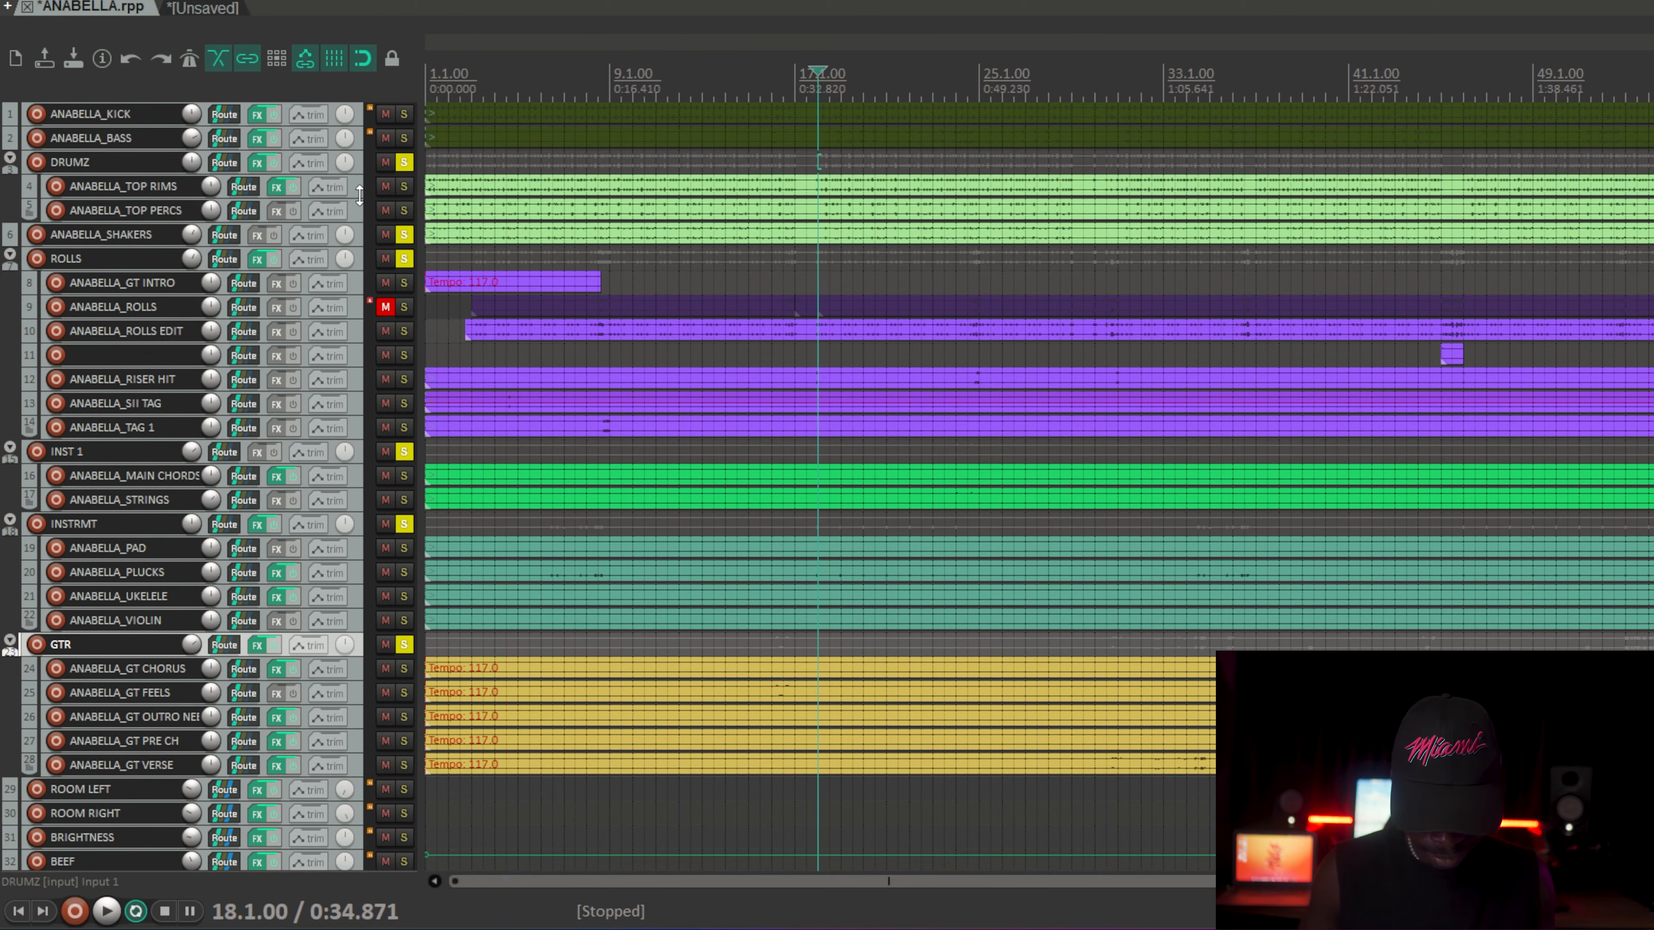
pyautogui.moveTo(360, 195); pyautogui.dragTo(360, 258)
pyautogui.moveTo(408, 137); pyautogui.dragTo(414, 104)
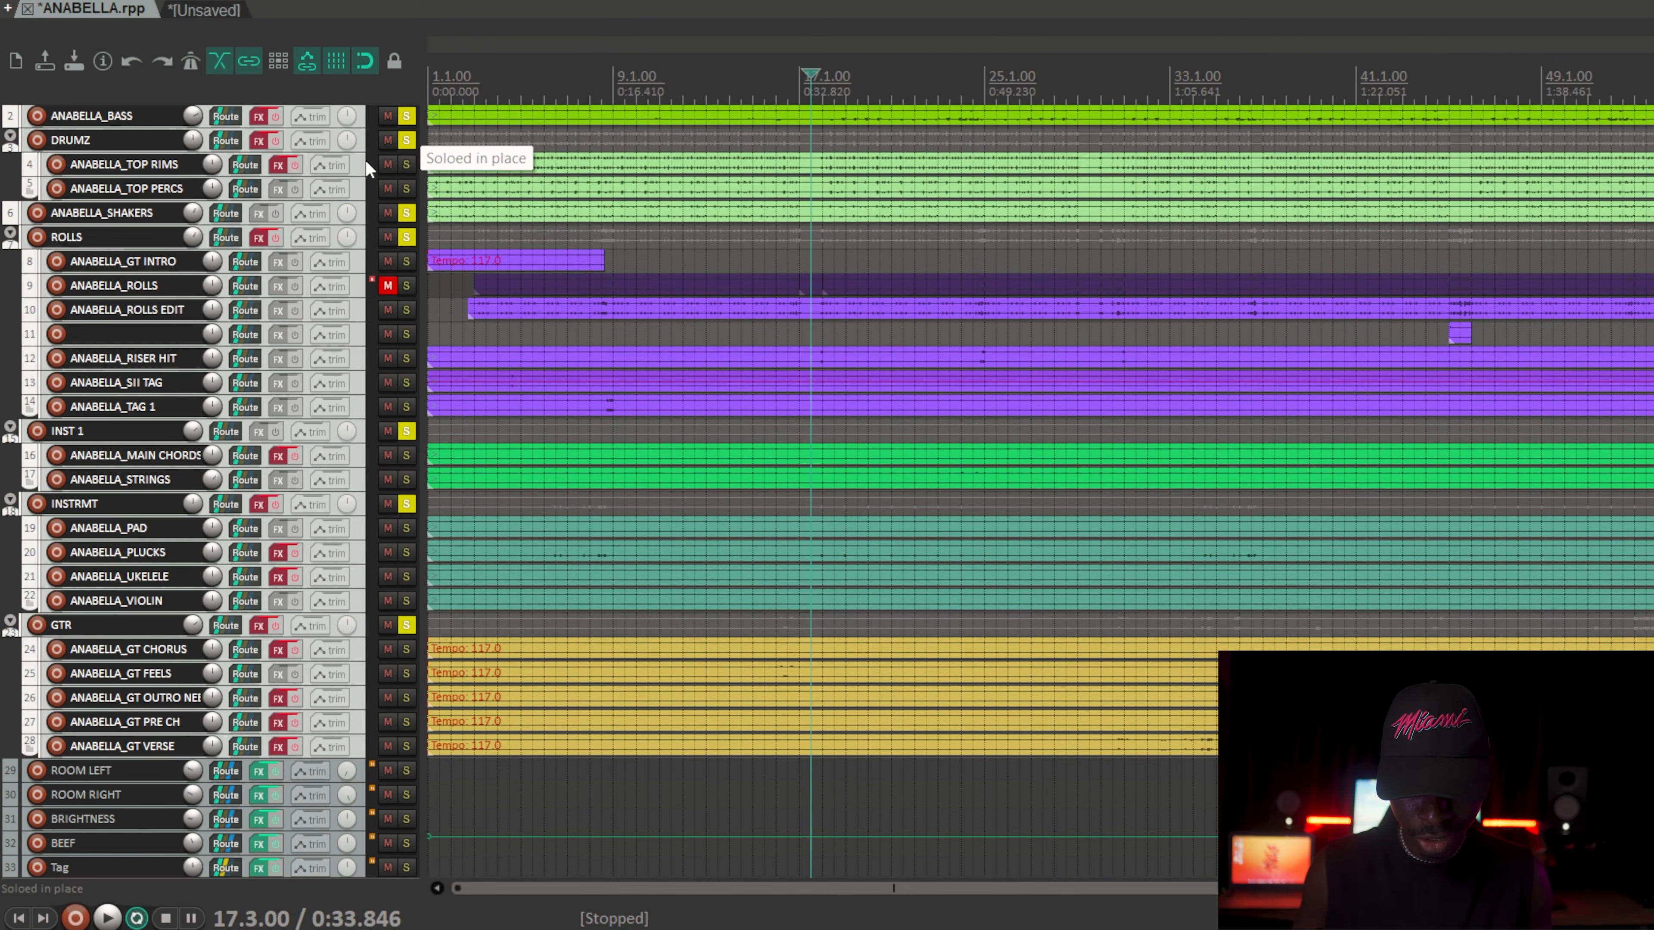
pyautogui.scroll(1, 366, 167)
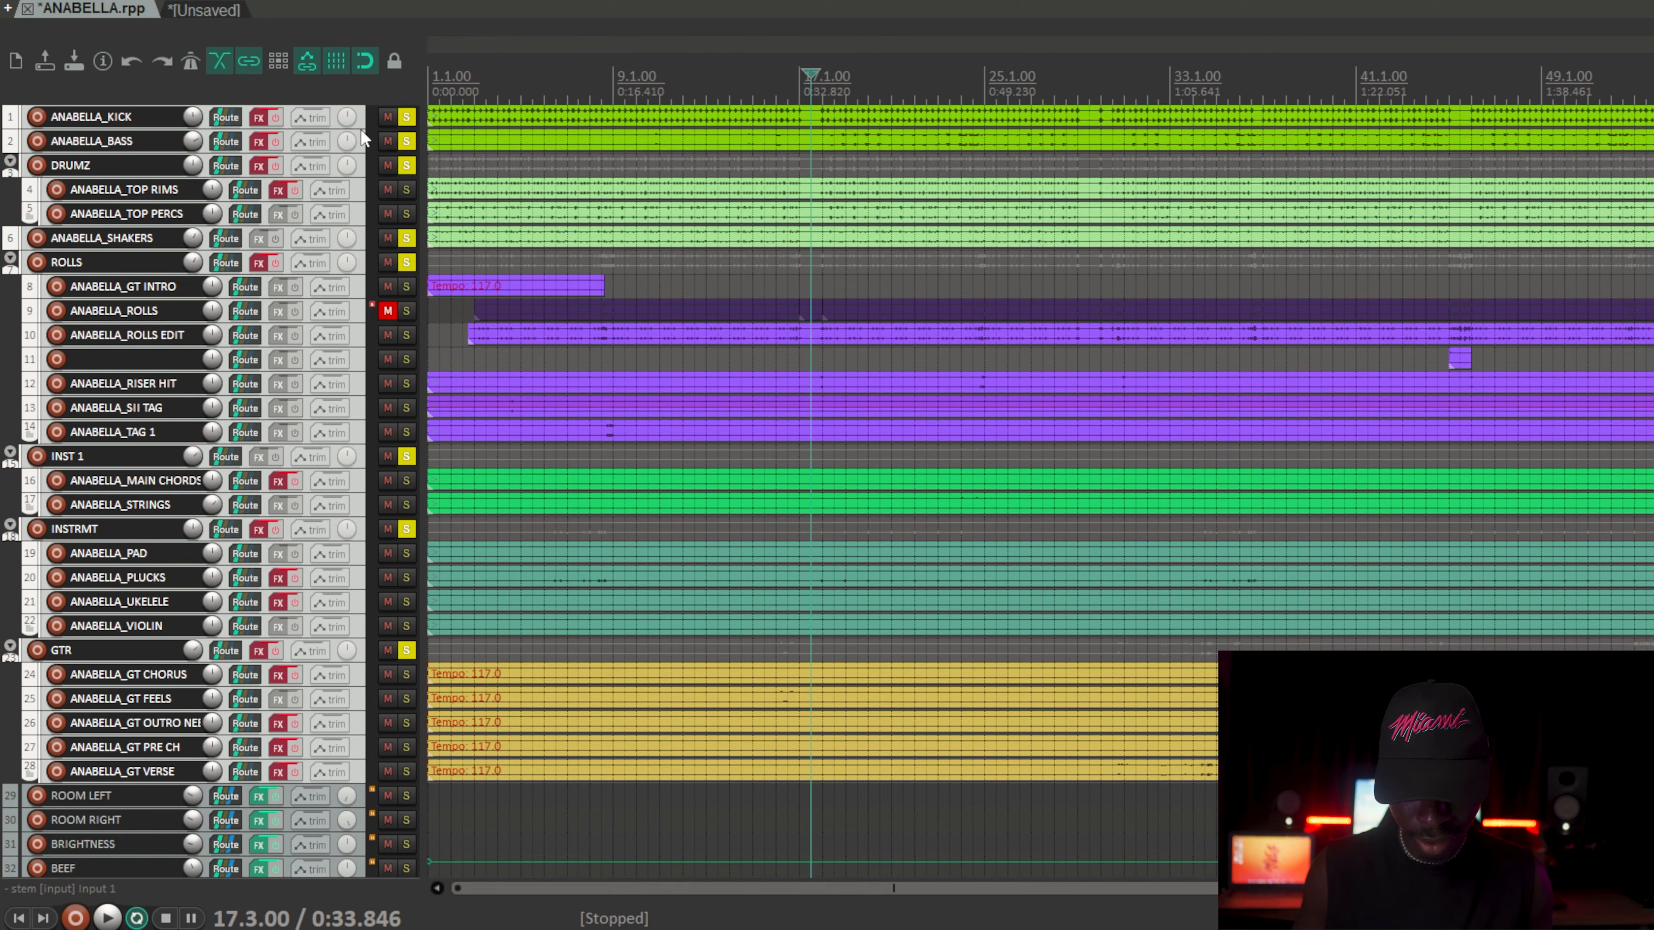
# Step: Play the full beat while switching all selected tracks' effects on, off and on again, and stop playback
pyautogui.press('space')
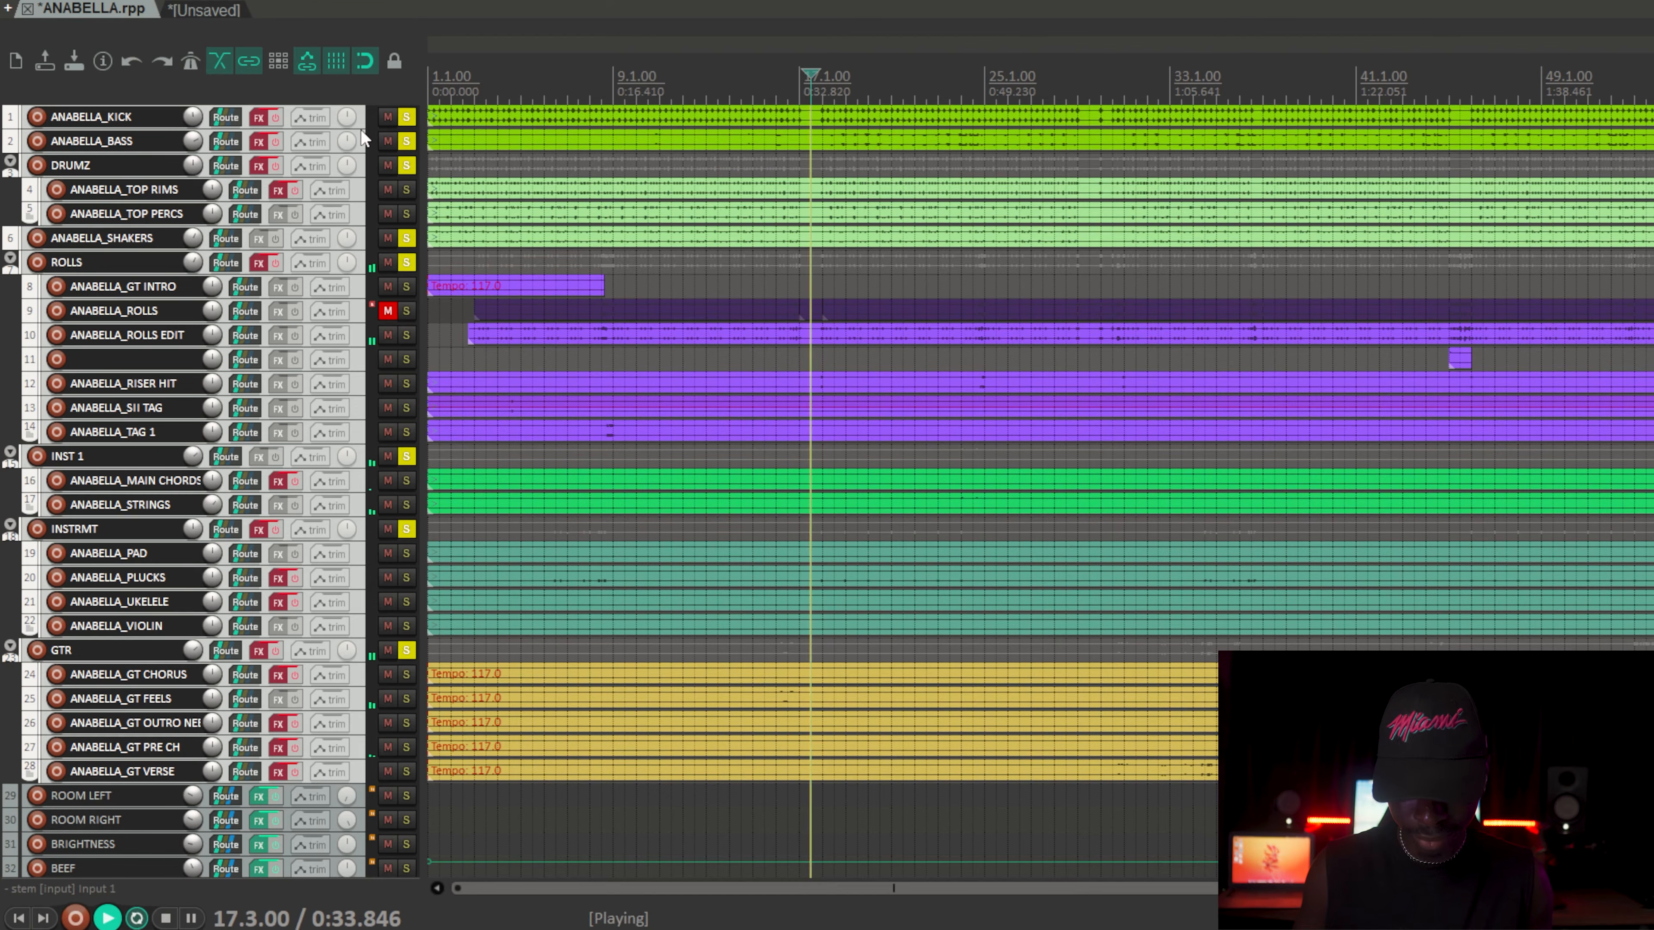
pyautogui.click(274, 118)
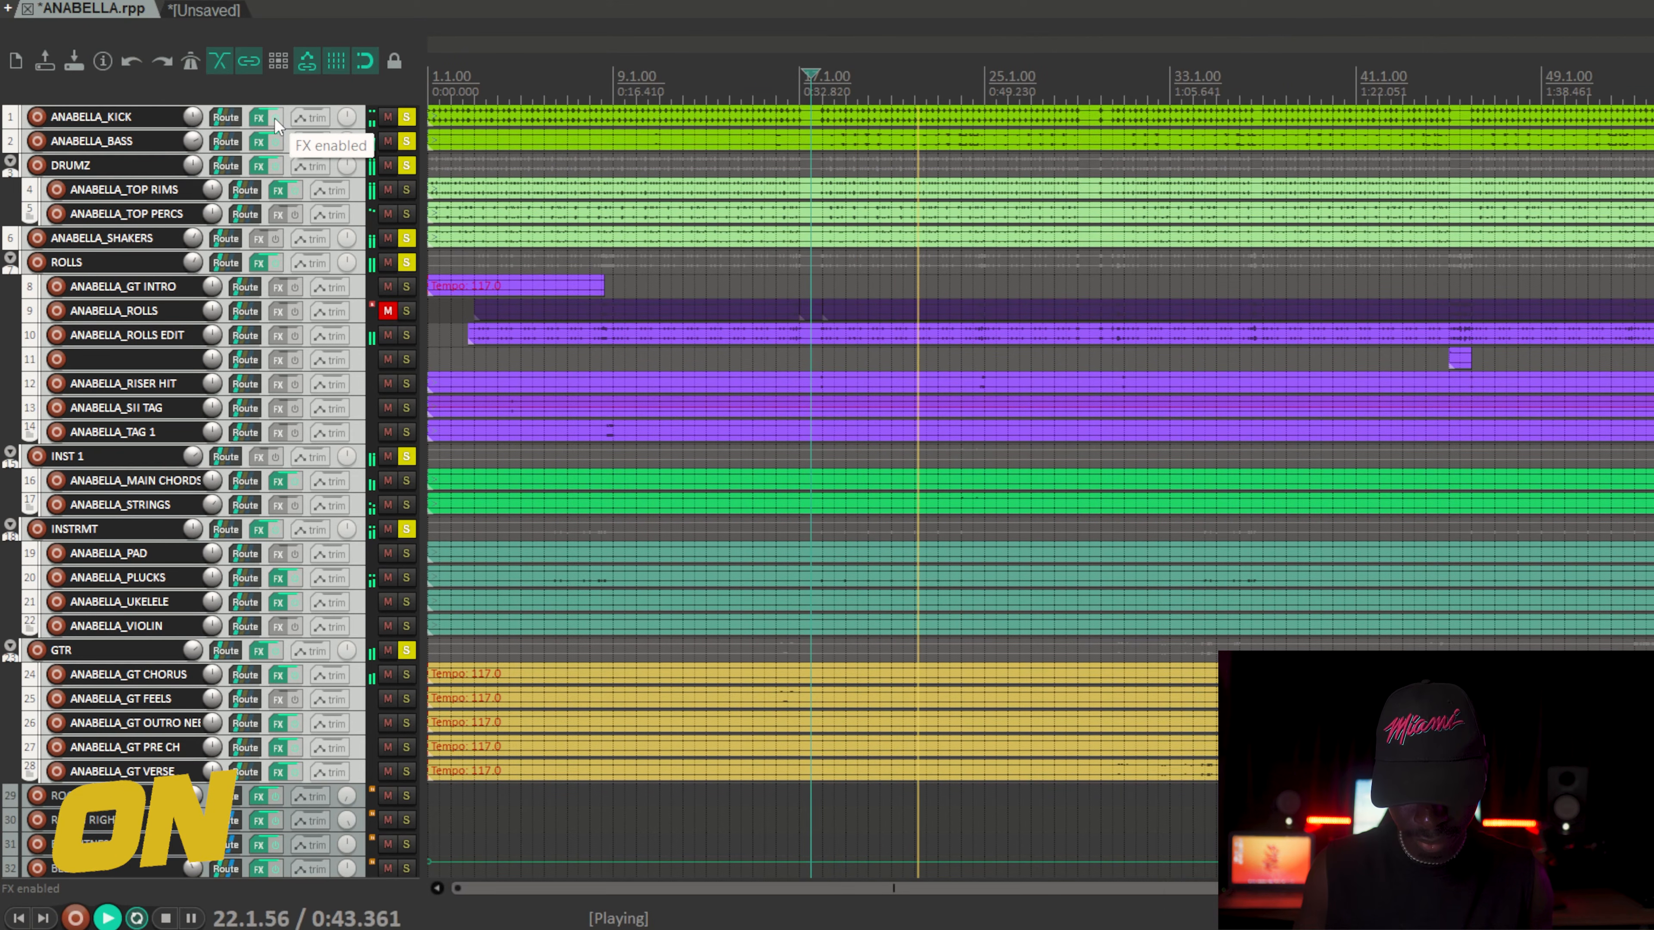
pyautogui.click(274, 118)
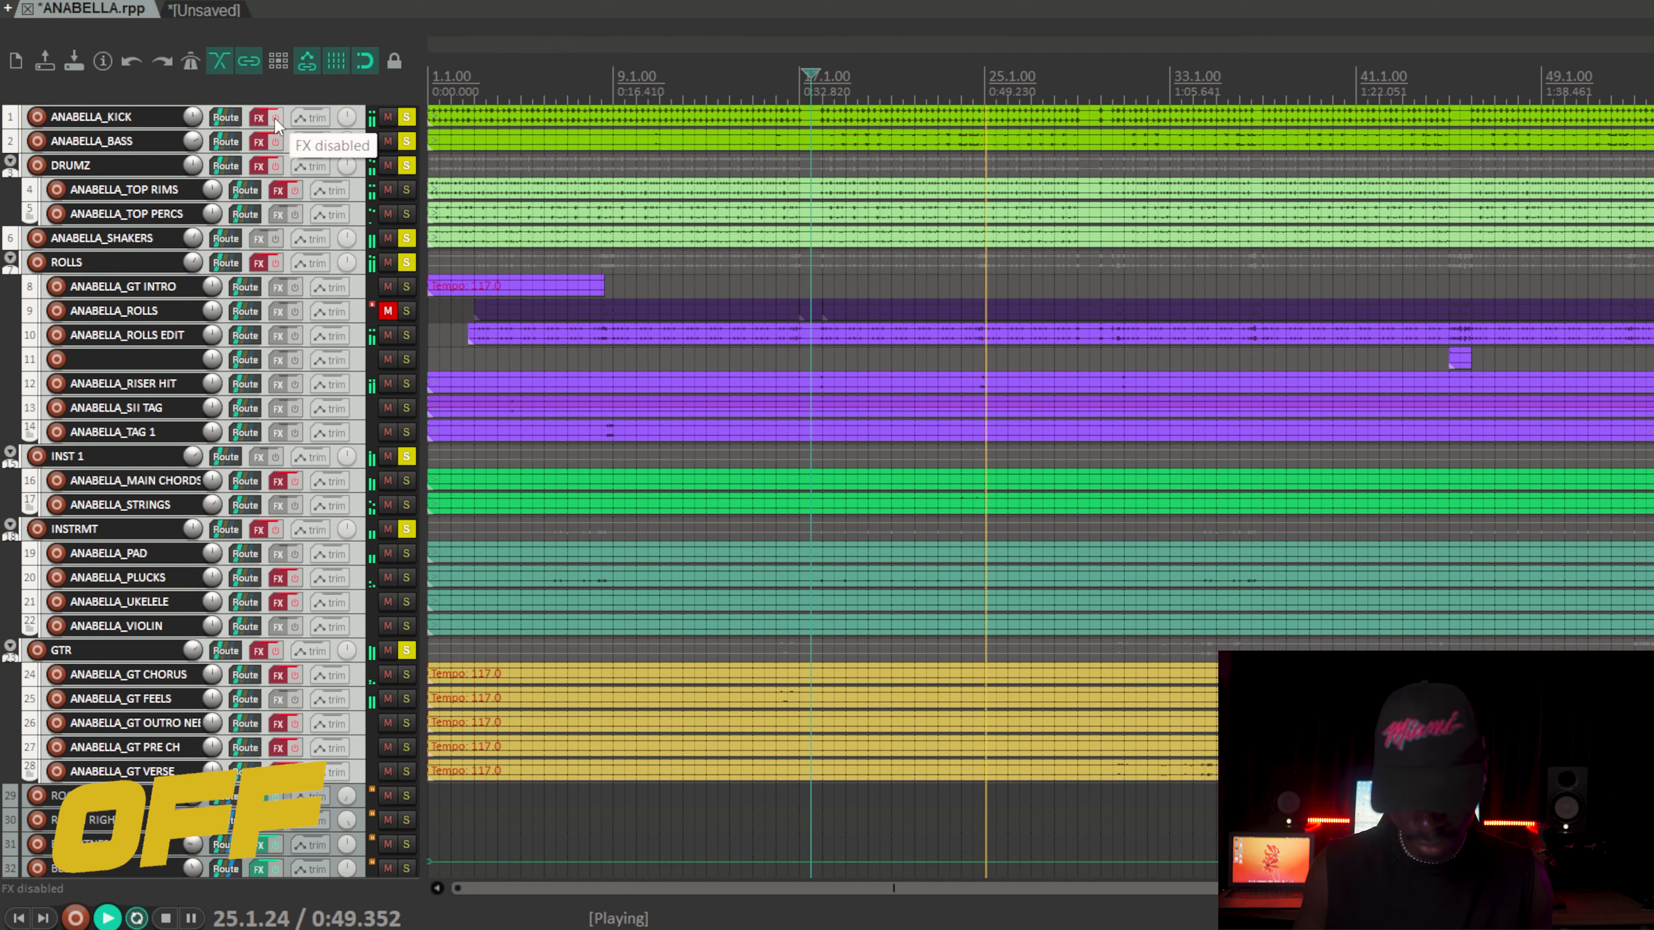
pyautogui.click(274, 118)
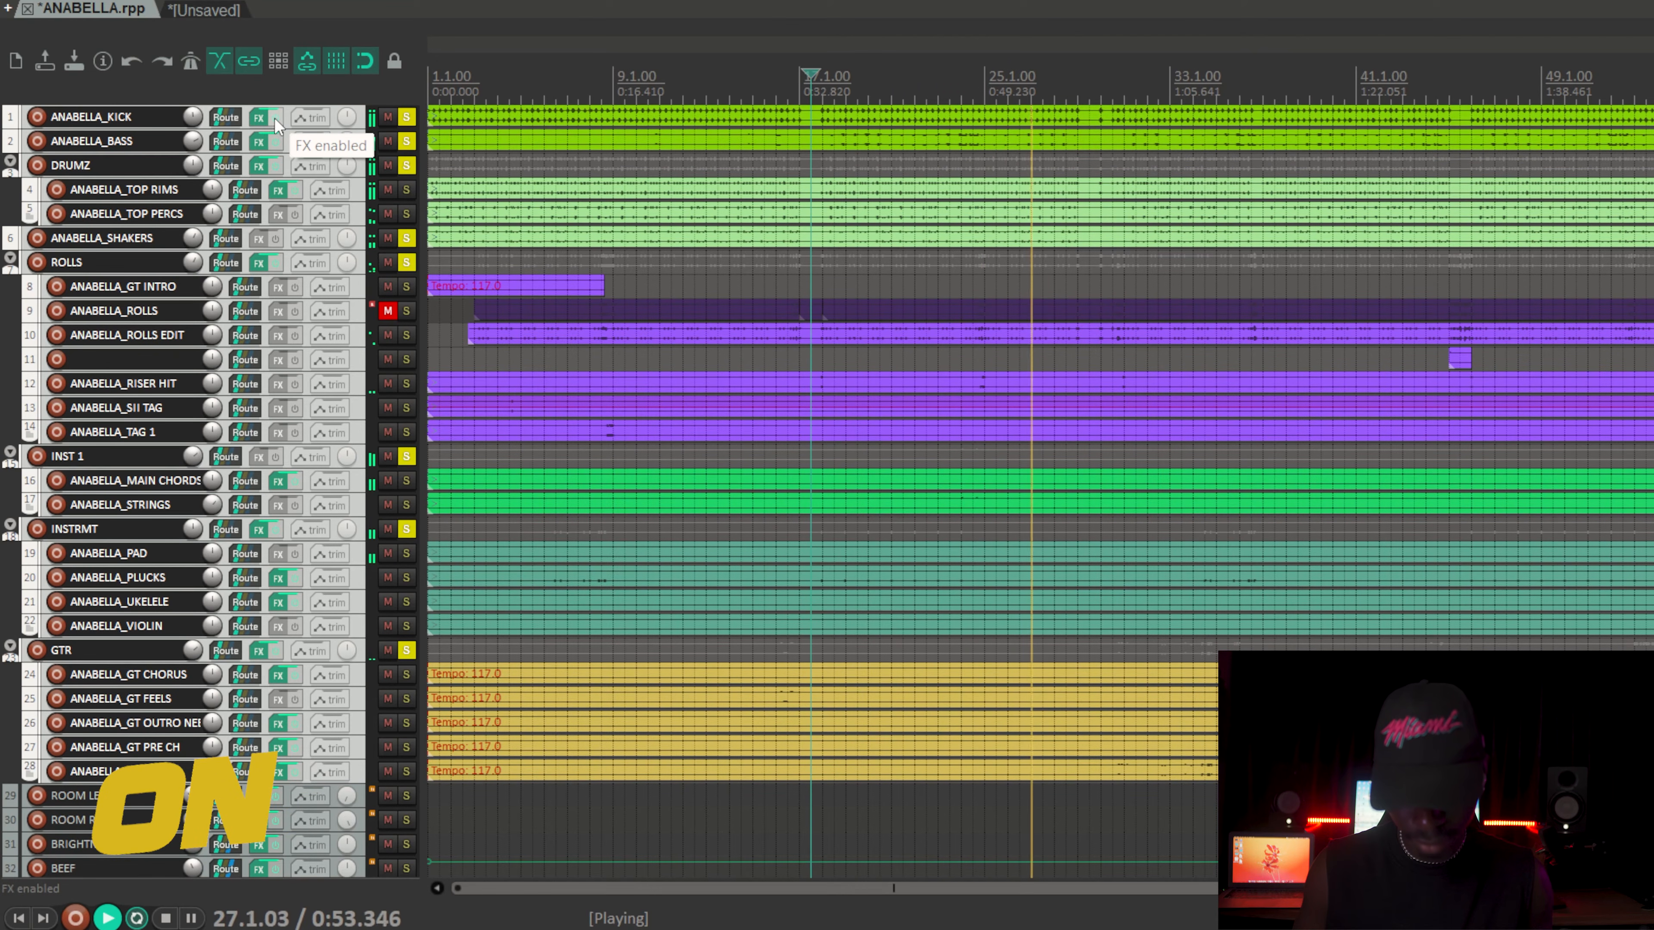
pyautogui.press('space')
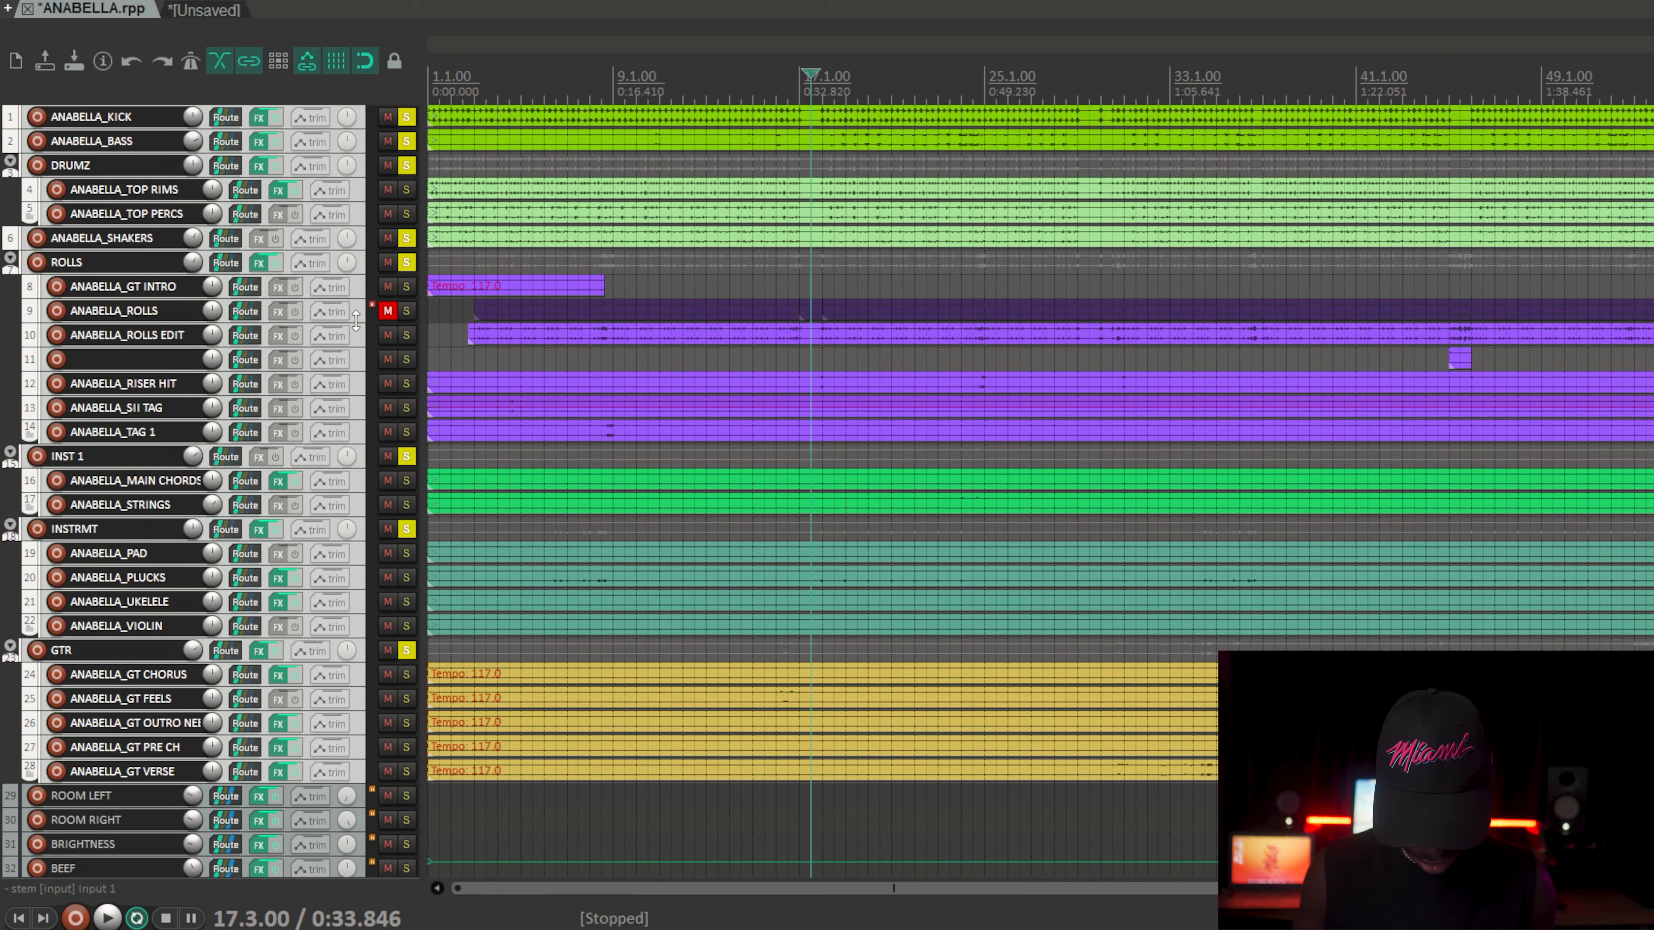
# Step: Select and solo the - stem vocal track inside folder 2
pyautogui.scroll(-5, 357, 482)
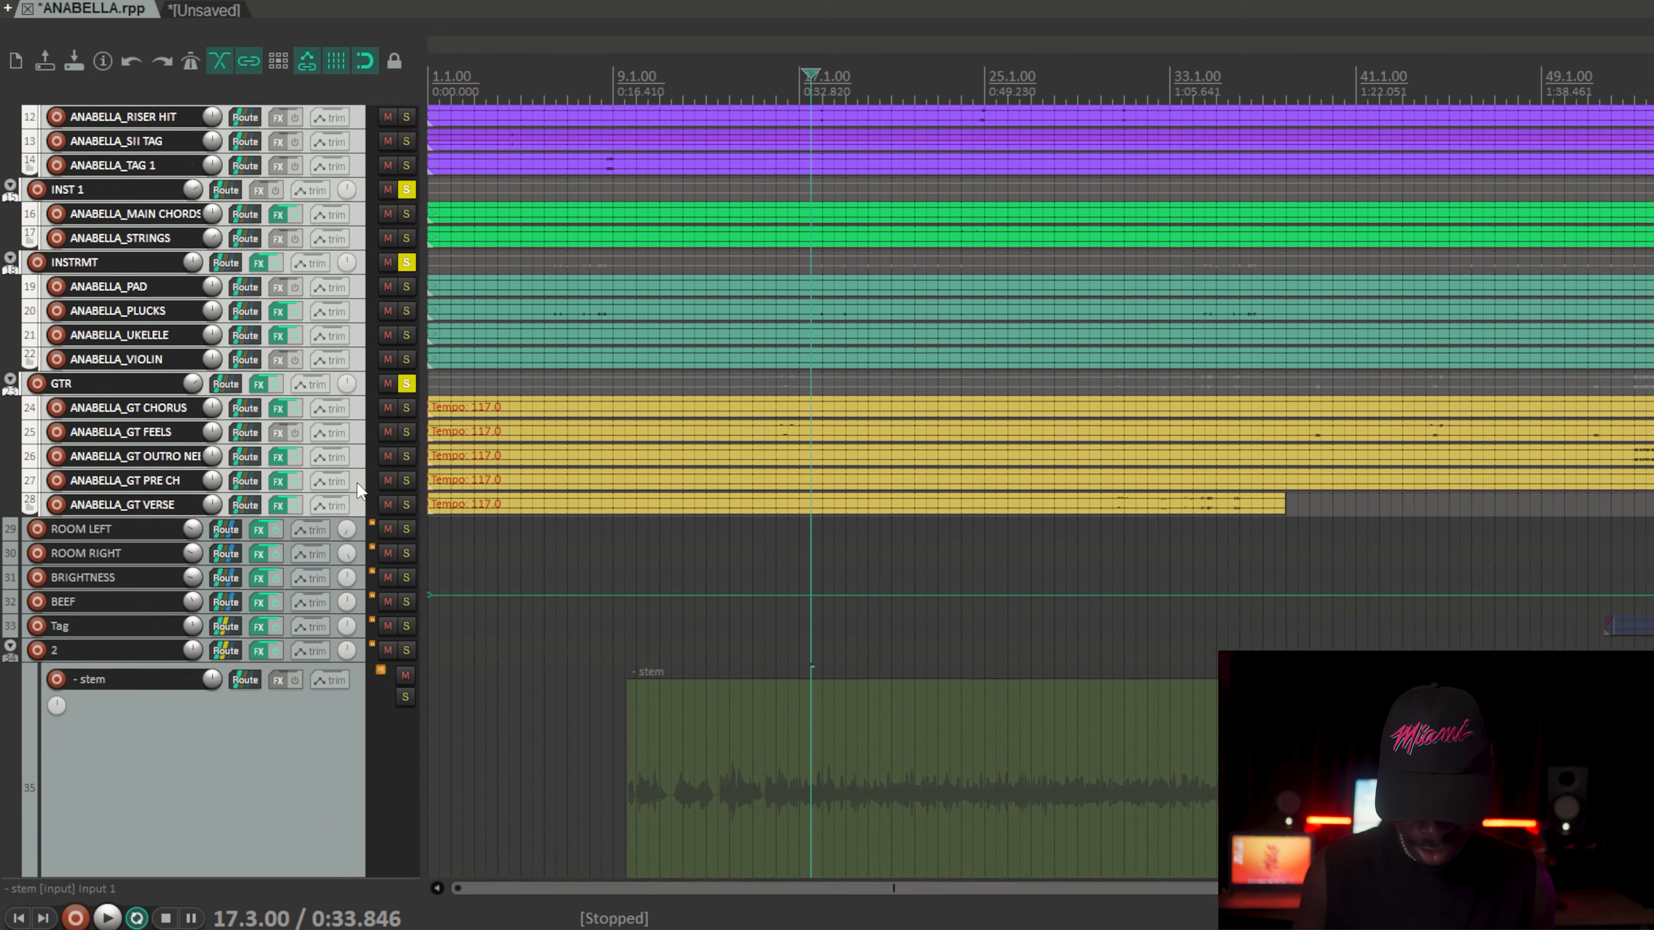
pyautogui.click(319, 688)
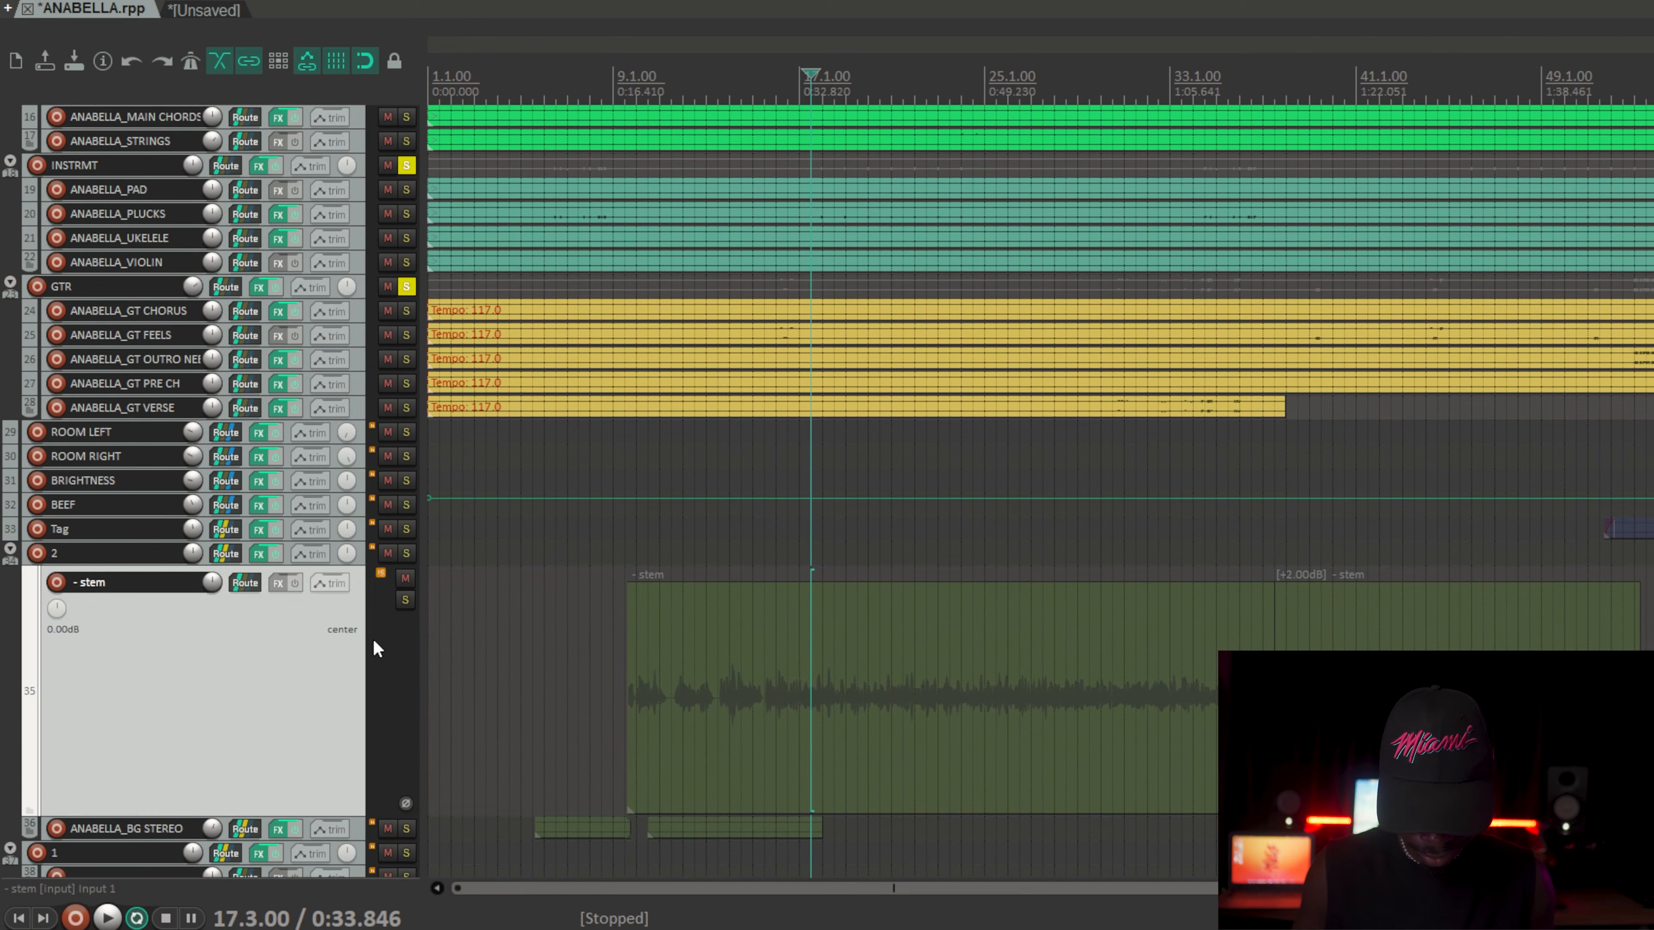
pyautogui.click(405, 600)
pyautogui.scroll(1, 336, 635)
pyautogui.scroll(-12, 336, 636)
pyautogui.scroll(6, 336, 636)
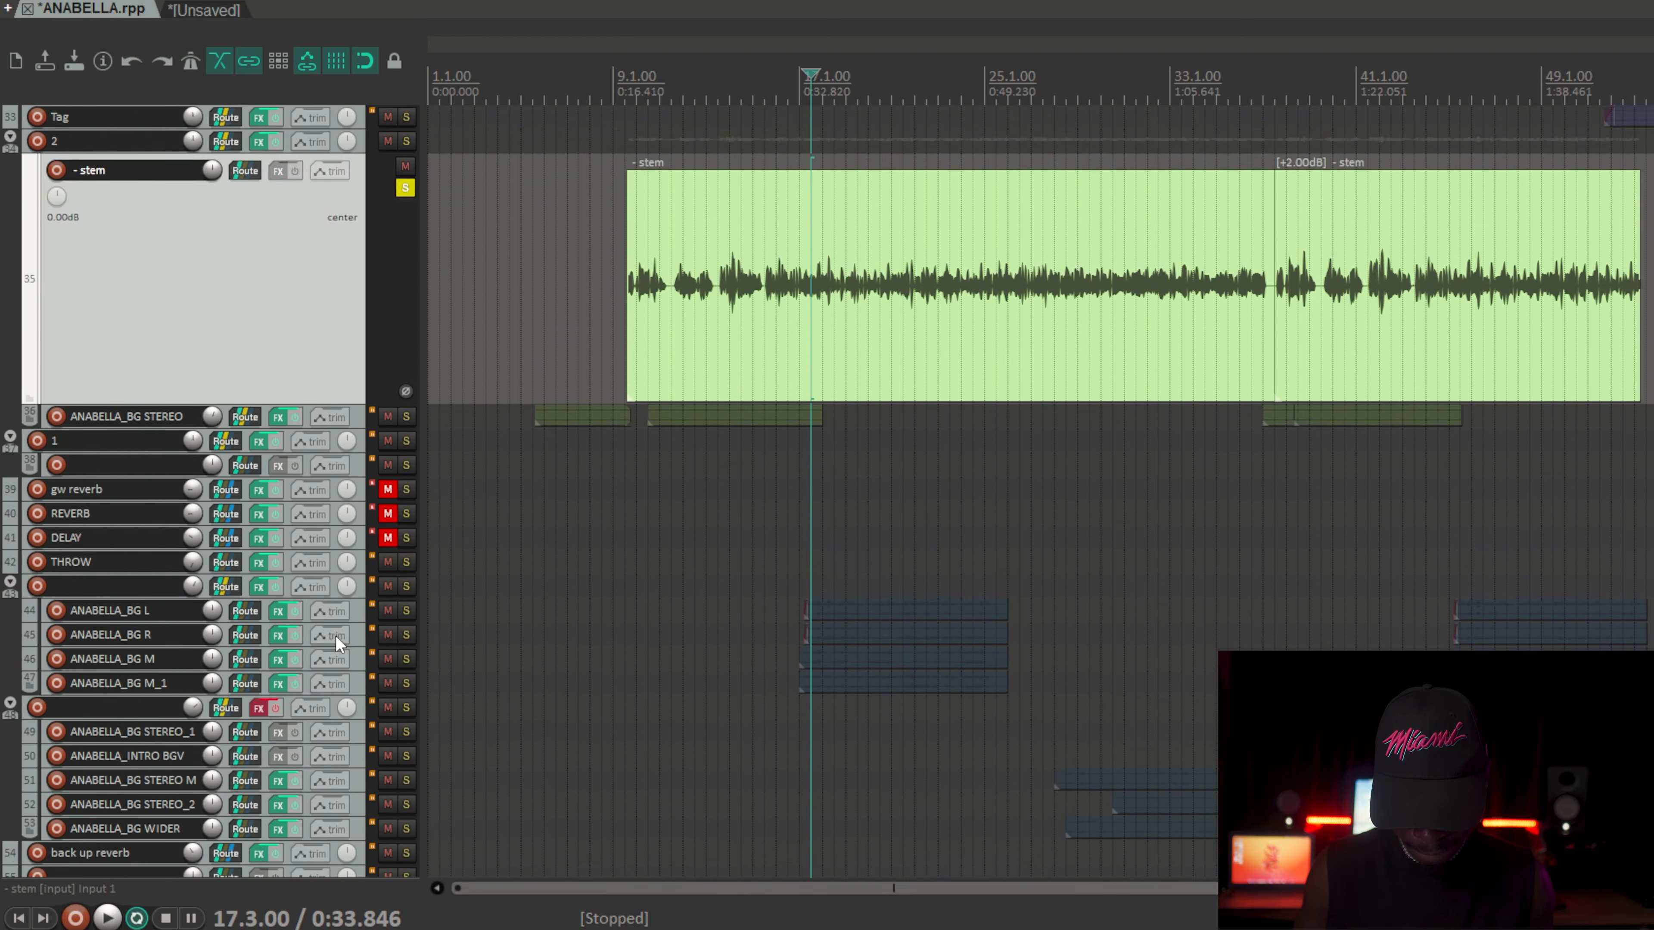
pyautogui.scroll(-2, 336, 636)
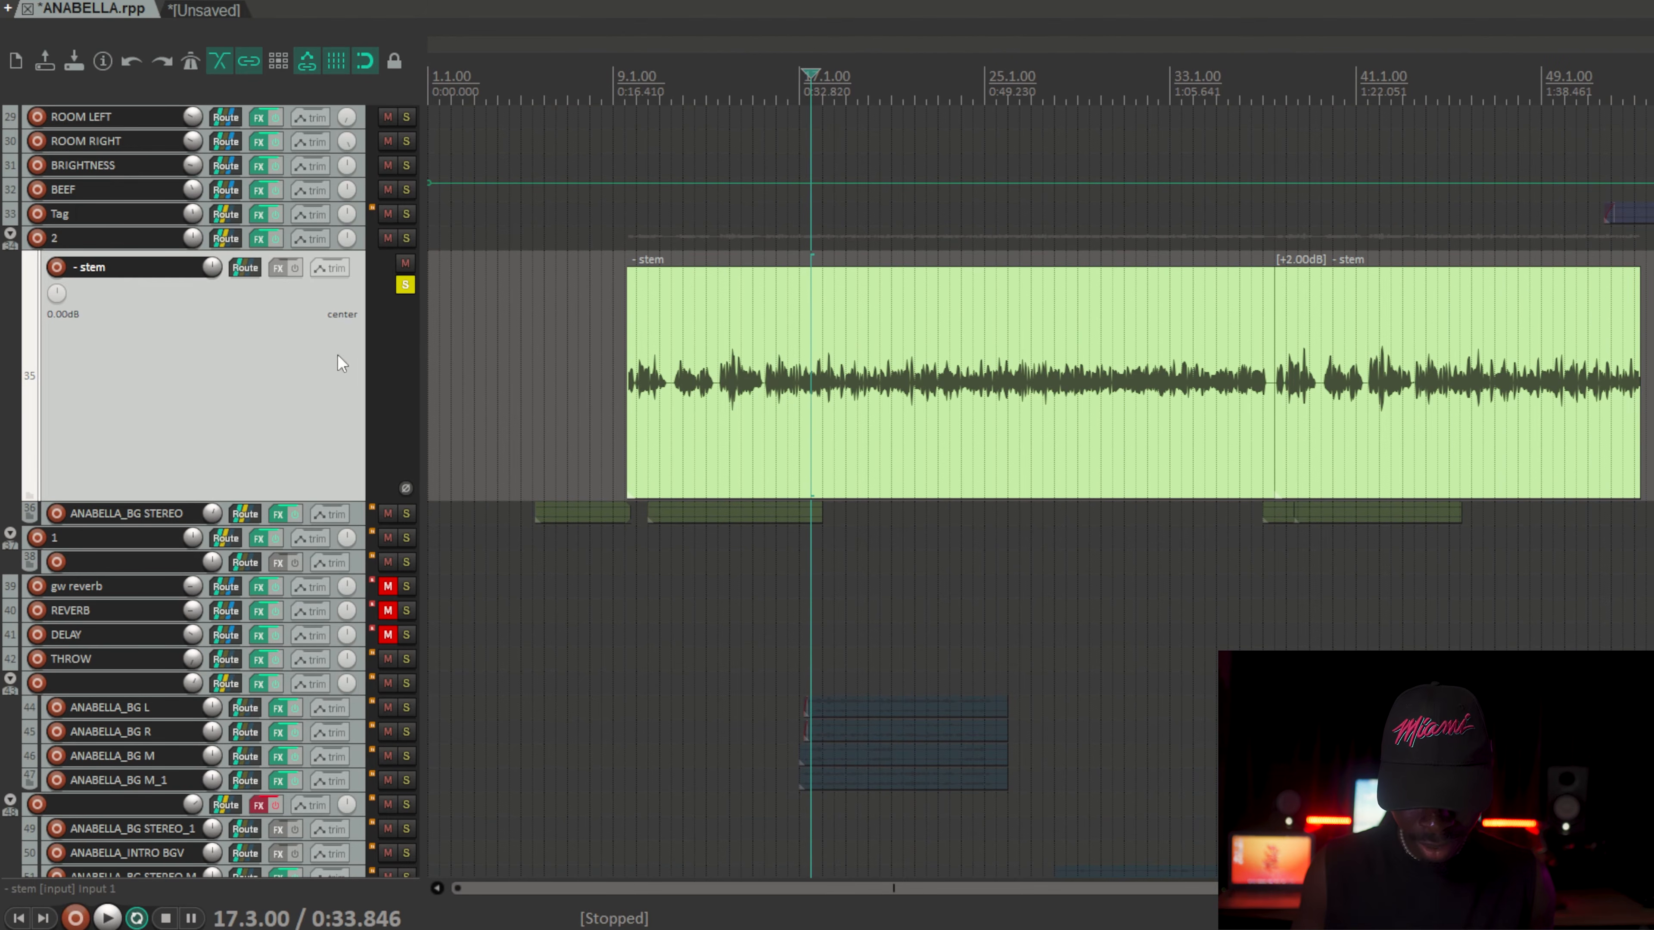
# Step: Bypass folder 2's effects, disable every plugin in its chain and move the effects window clear of the screen edge
pyautogui.click(278, 237)
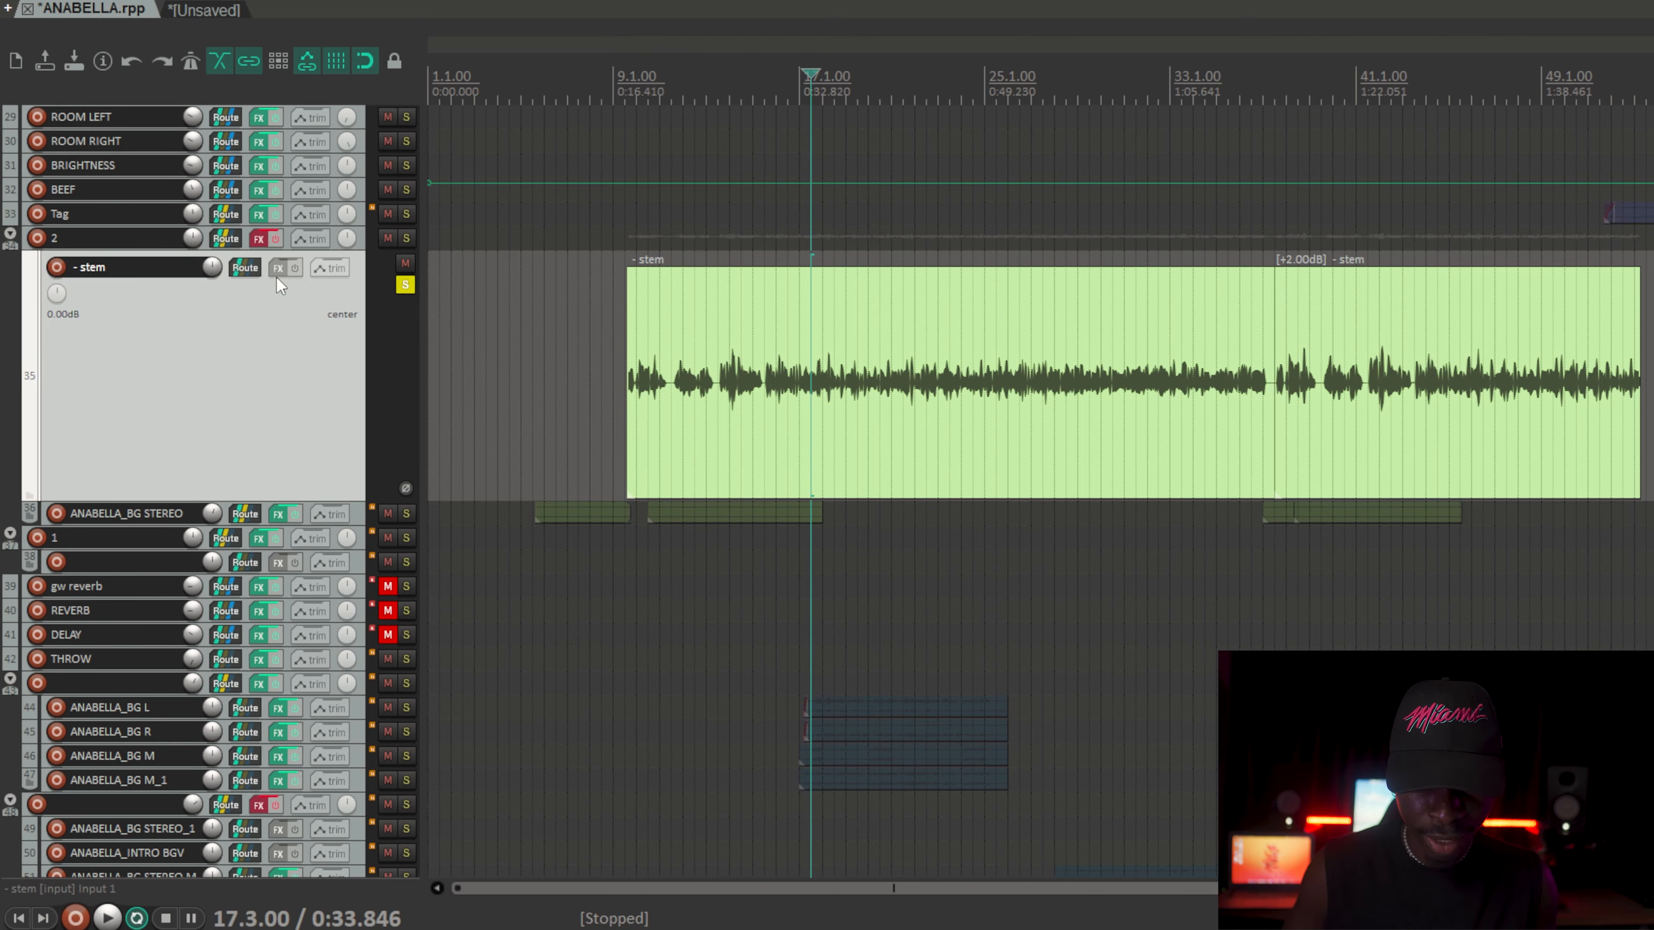
pyautogui.click(259, 239)
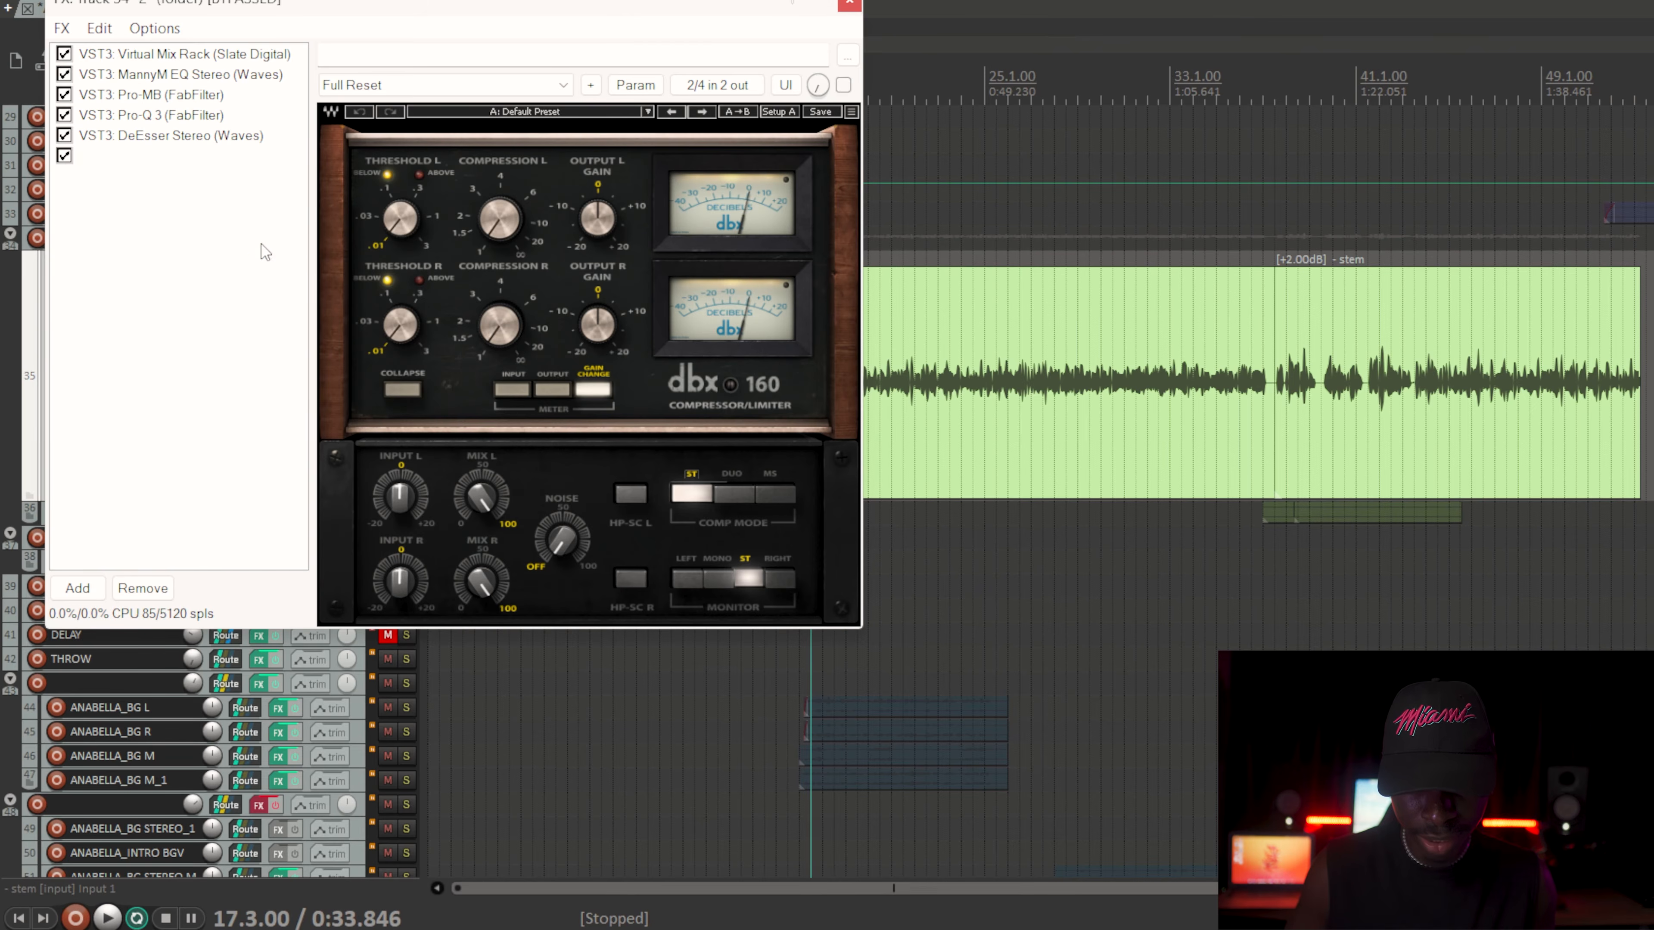
pyautogui.click(64, 257)
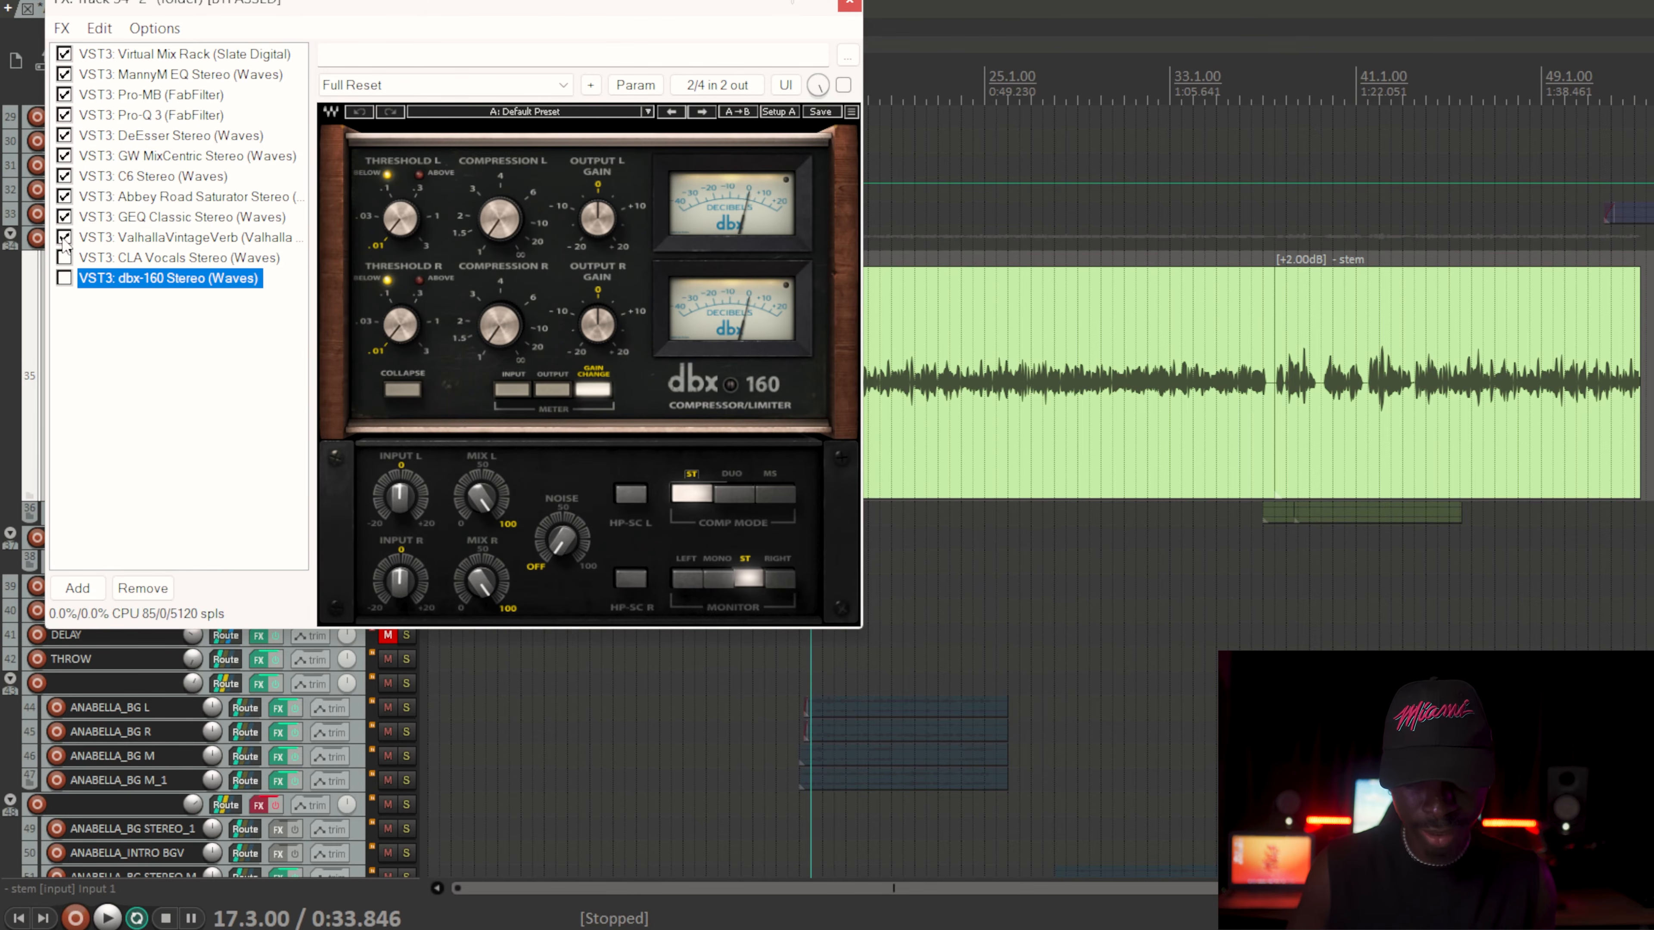
pyautogui.click(65, 197)
pyautogui.click(65, 176)
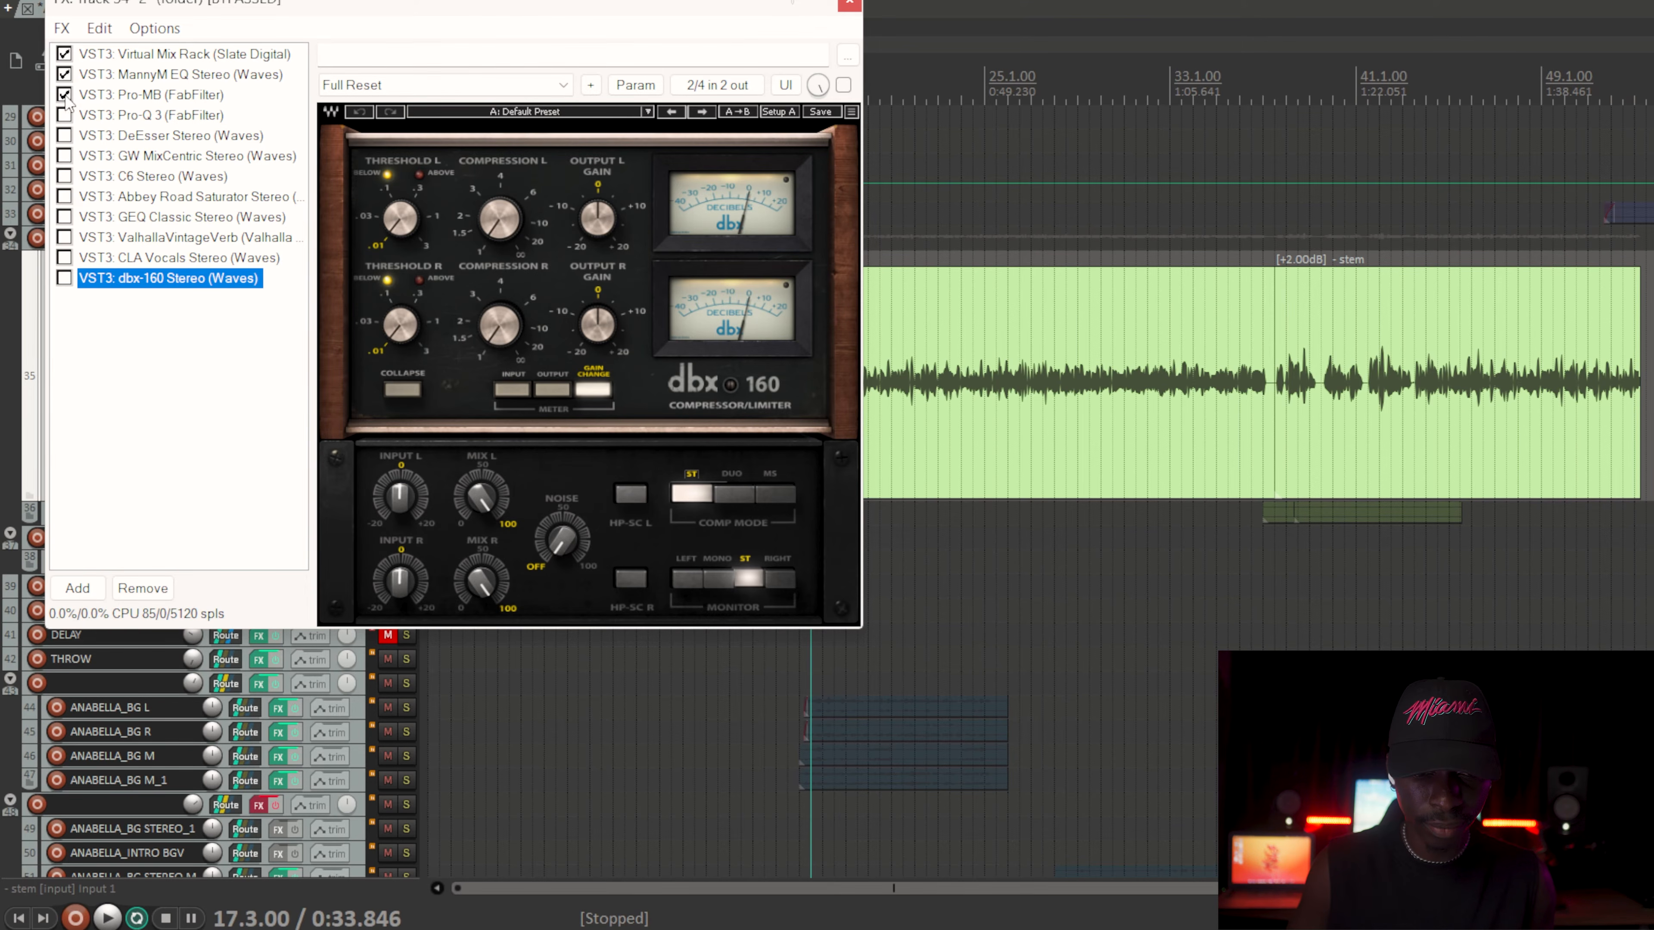
pyautogui.moveTo(196, 11); pyautogui.dragTo(358, 147)
# Step: Play the vocal, enable and show the Virtual Mix Rack plugin, and turn folder 2's effects chain back on
pyautogui.press('space')
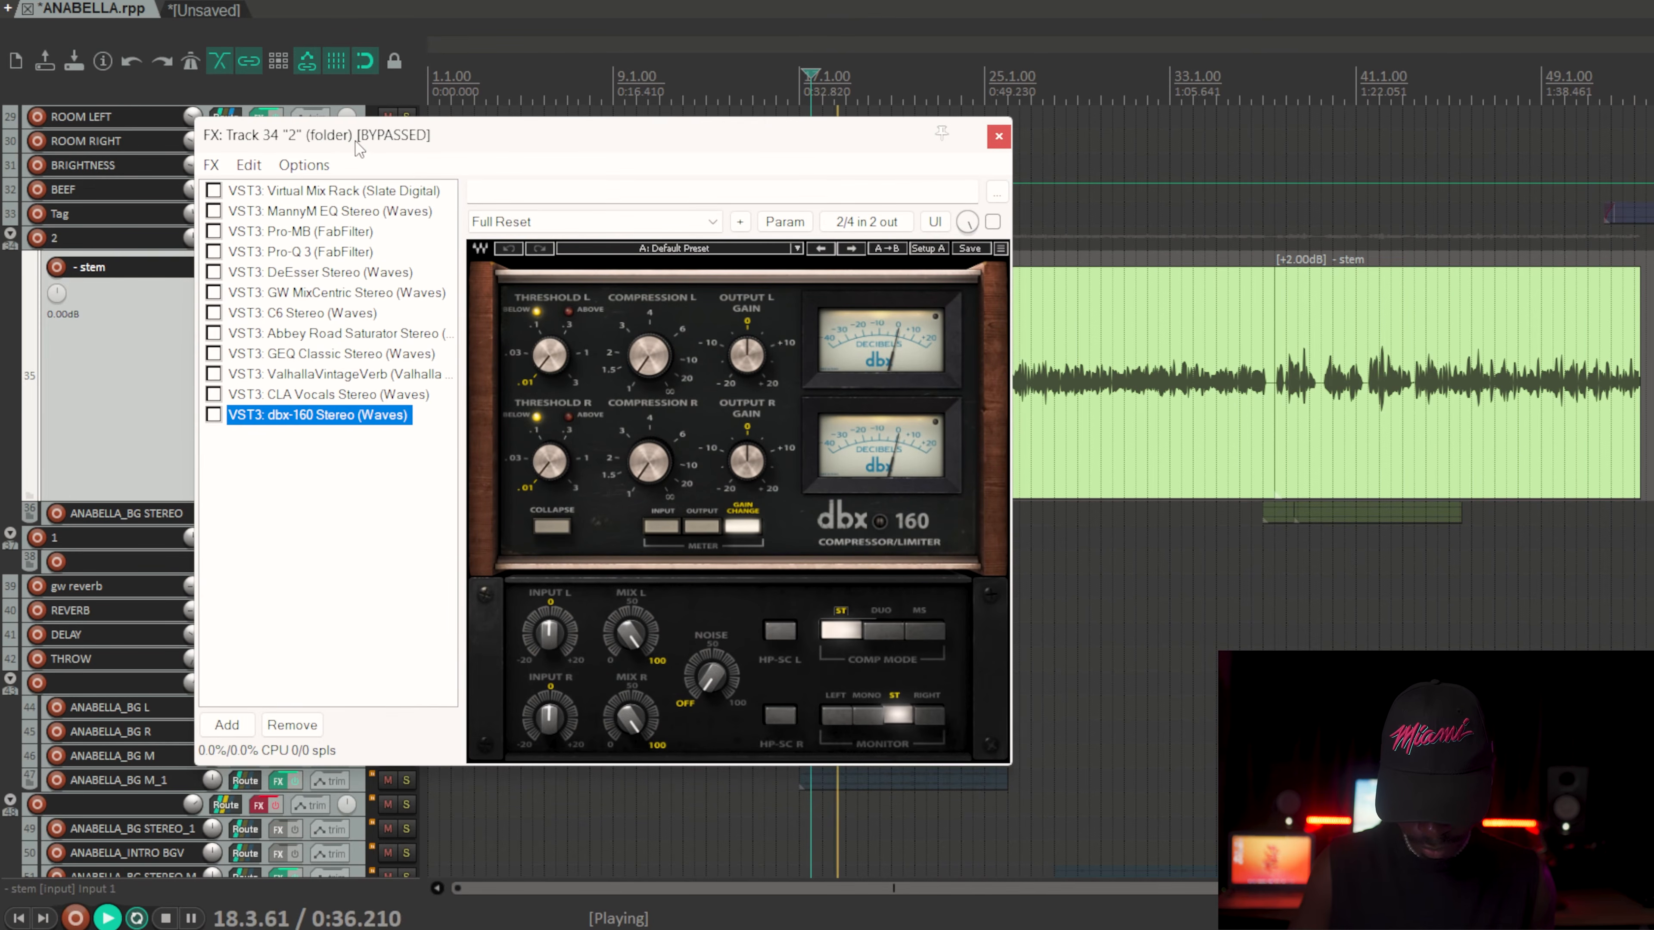
pyautogui.click(213, 193)
pyautogui.click(287, 192)
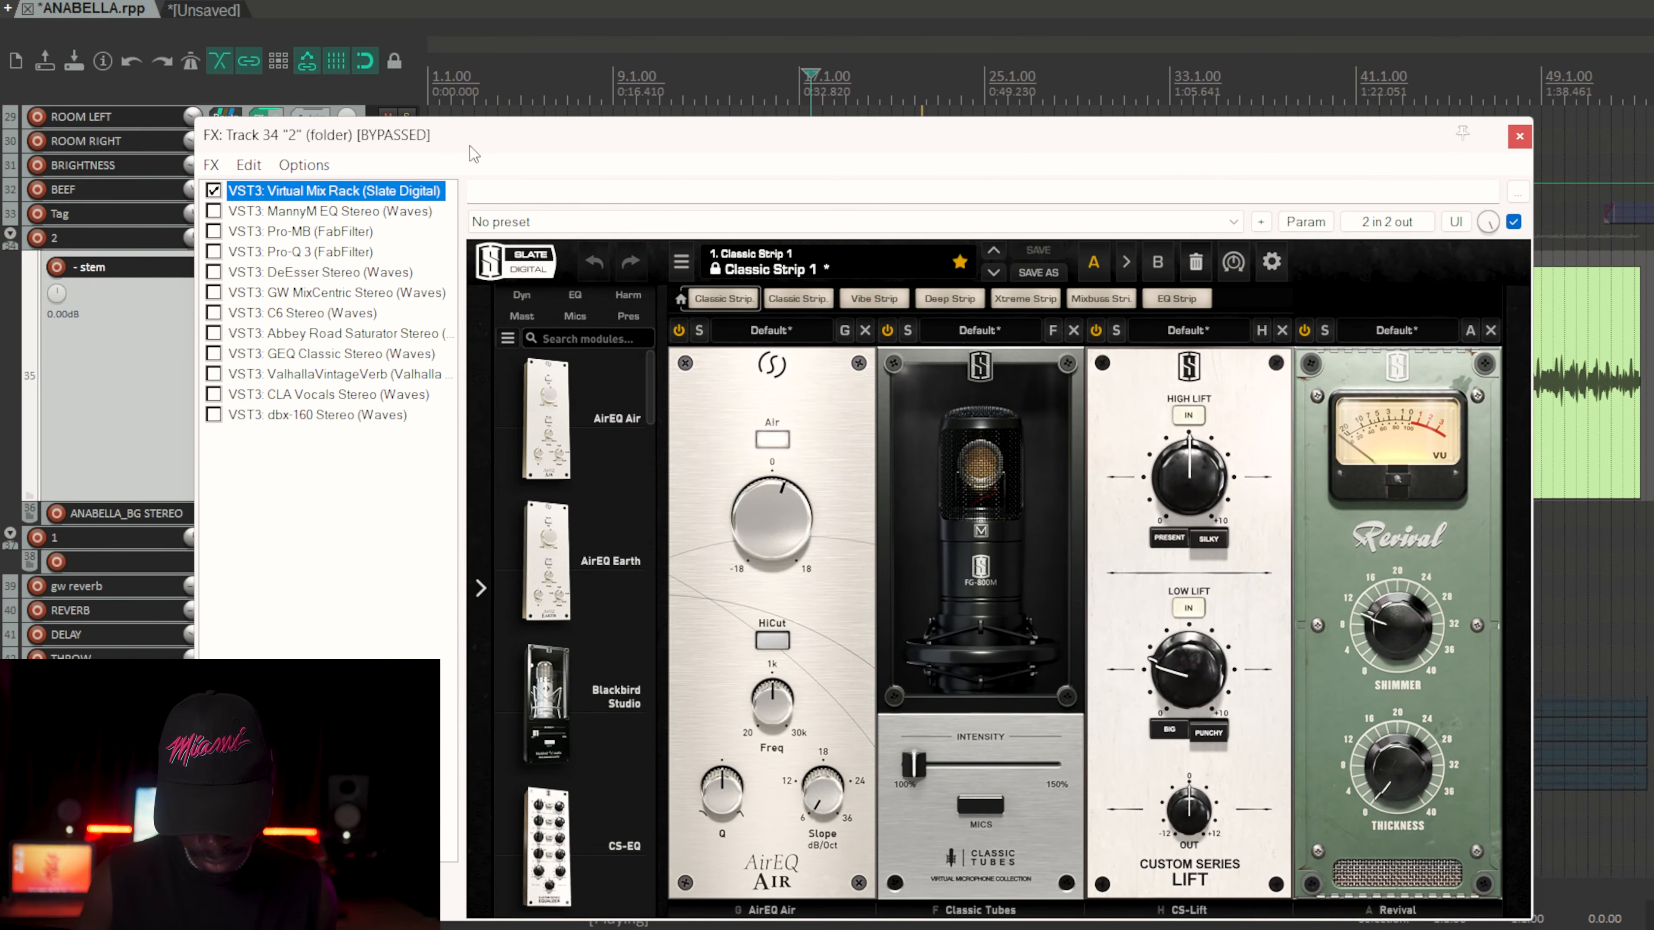
pyautogui.moveTo(490, 145); pyautogui.dragTo(476, 35)
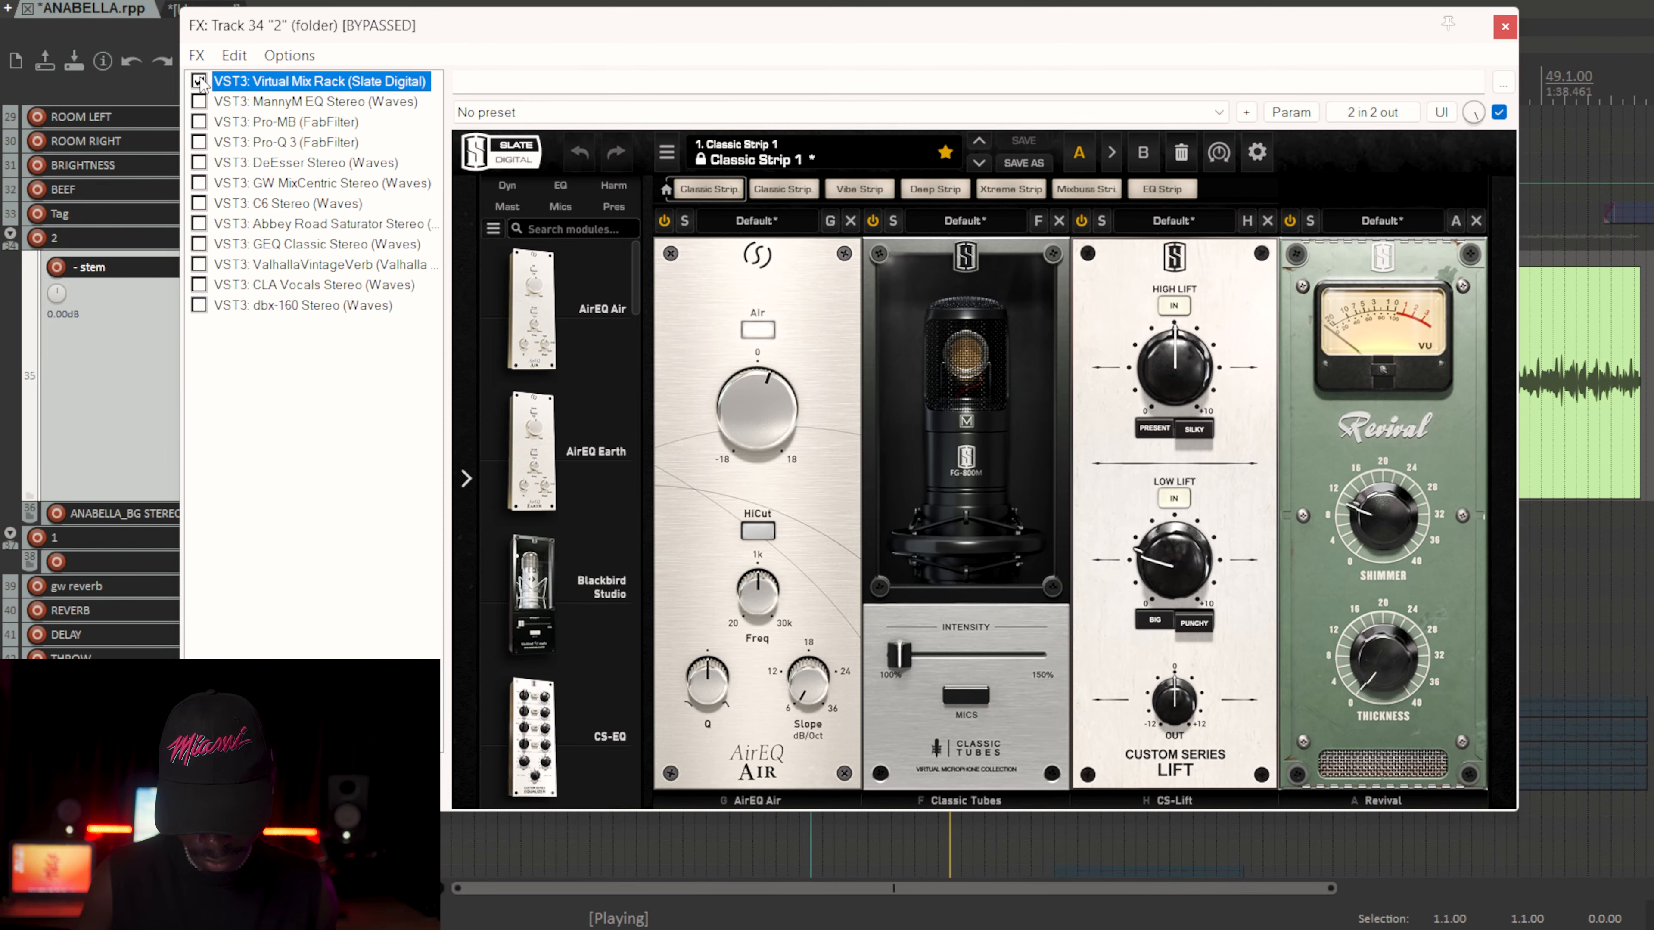
pyautogui.moveTo(224, 25); pyautogui.dragTo(204, 415)
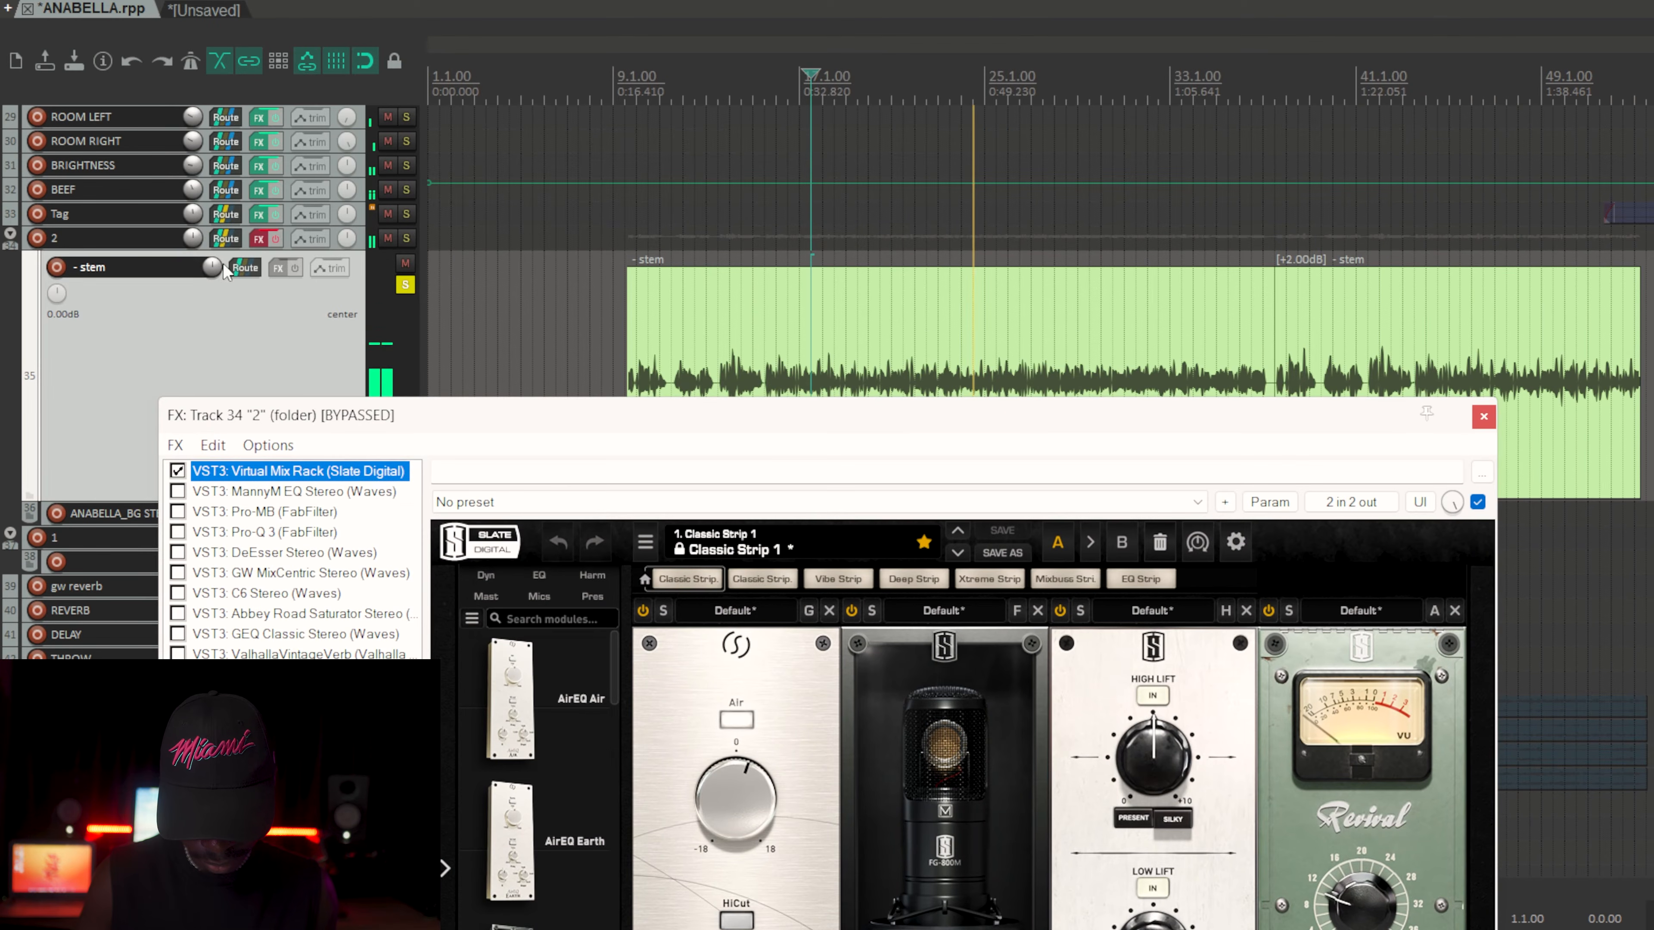
pyautogui.click(275, 237)
pyautogui.moveTo(351, 415); pyautogui.dragTo(378, 130)
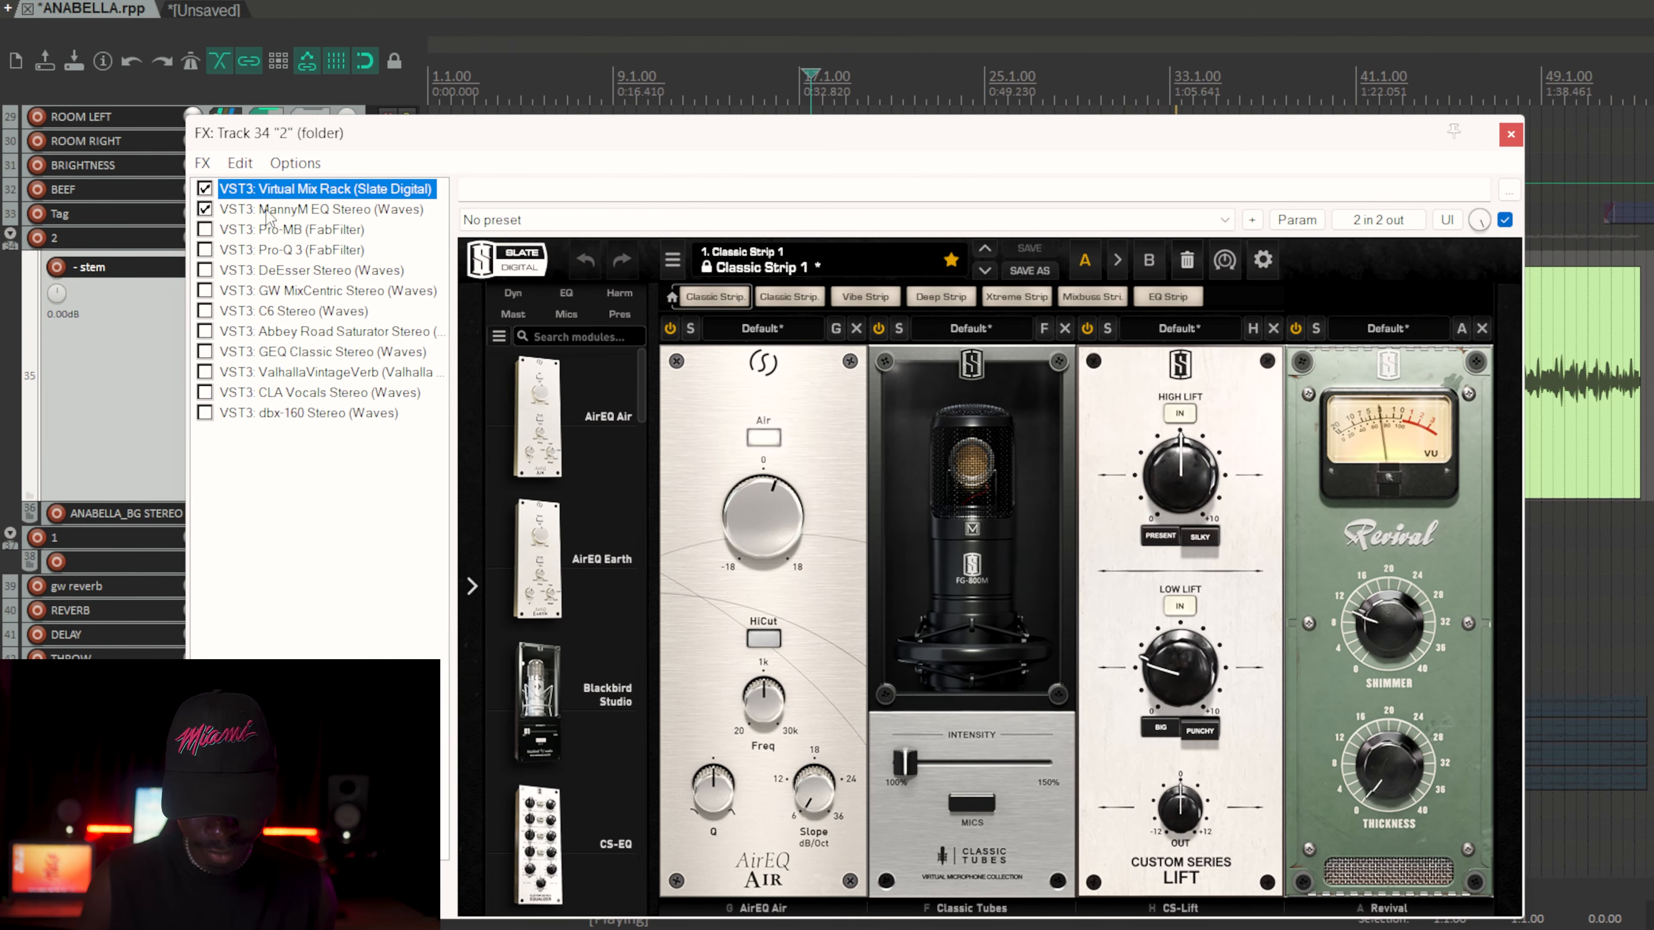
# Step: Show the enabled MannyM EQ Stereo on folder 2 and examine its fourth band's gain and frequency settings
pyautogui.click(285, 212)
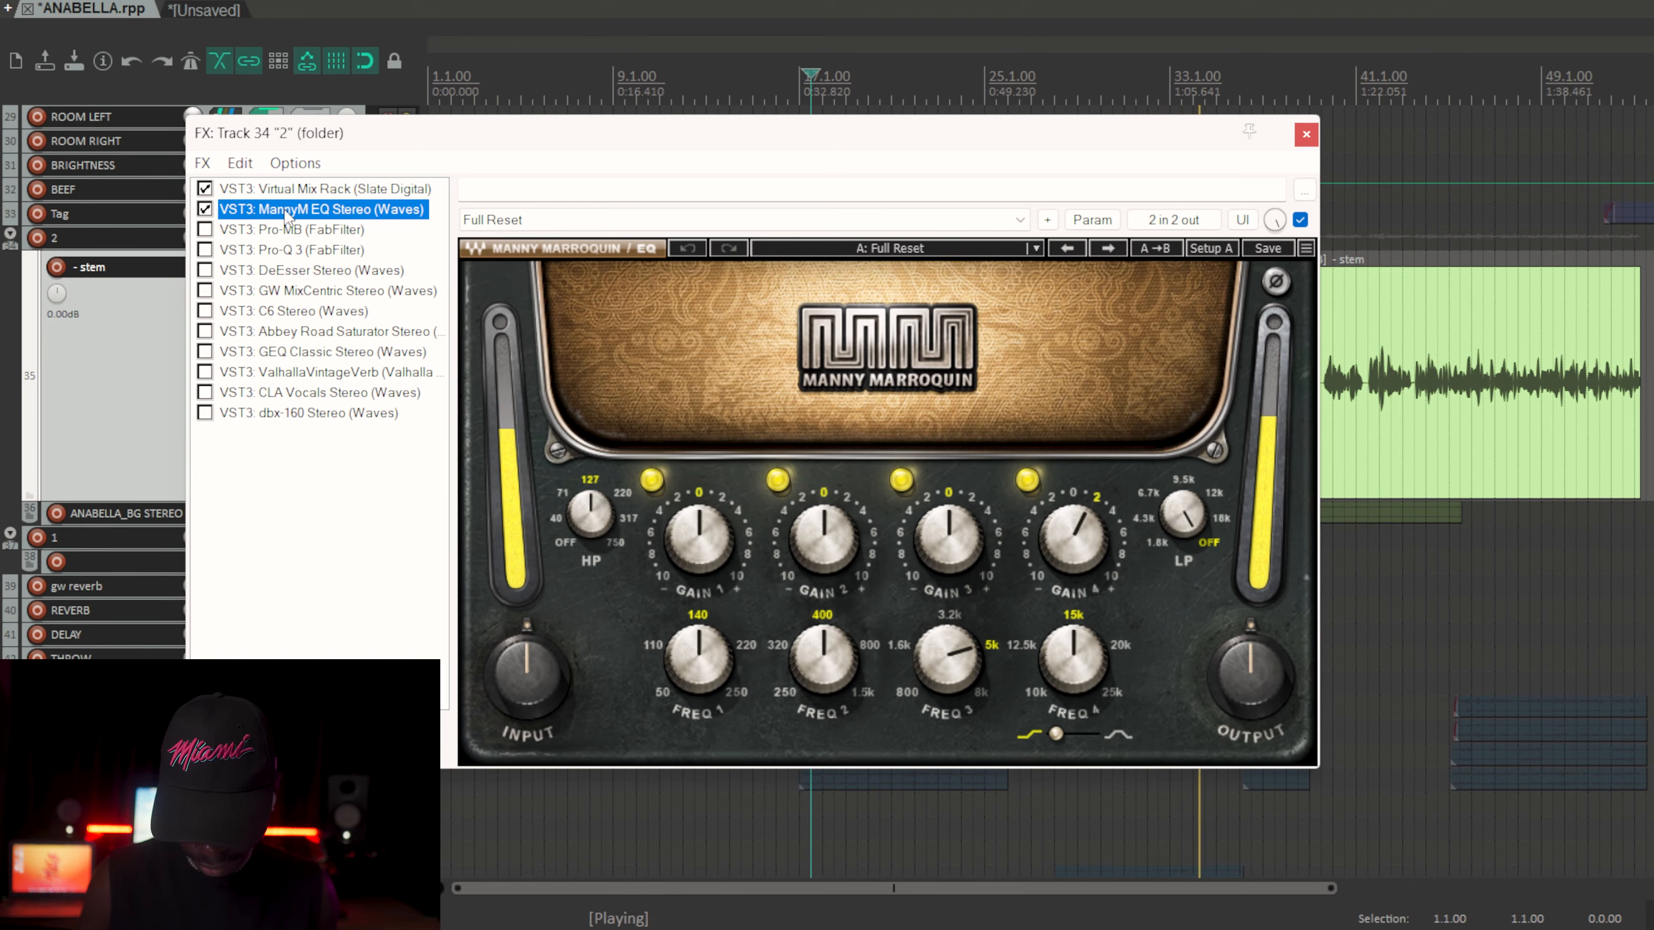
pyautogui.click(1095, 499)
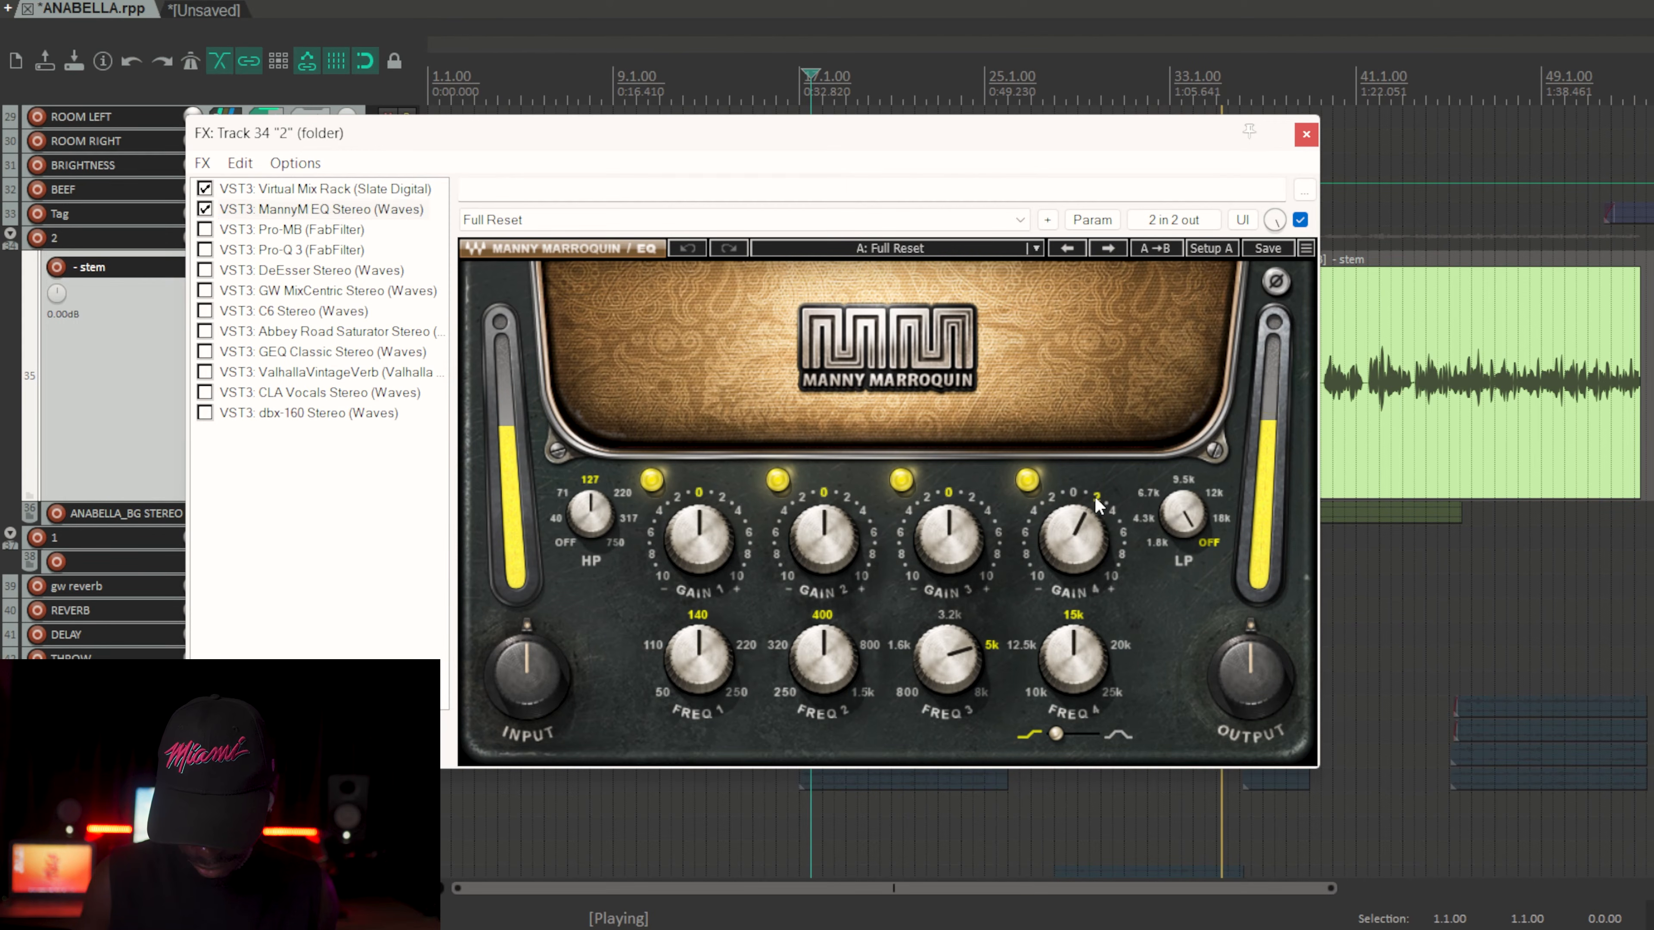
pyautogui.moveTo(1087, 547)
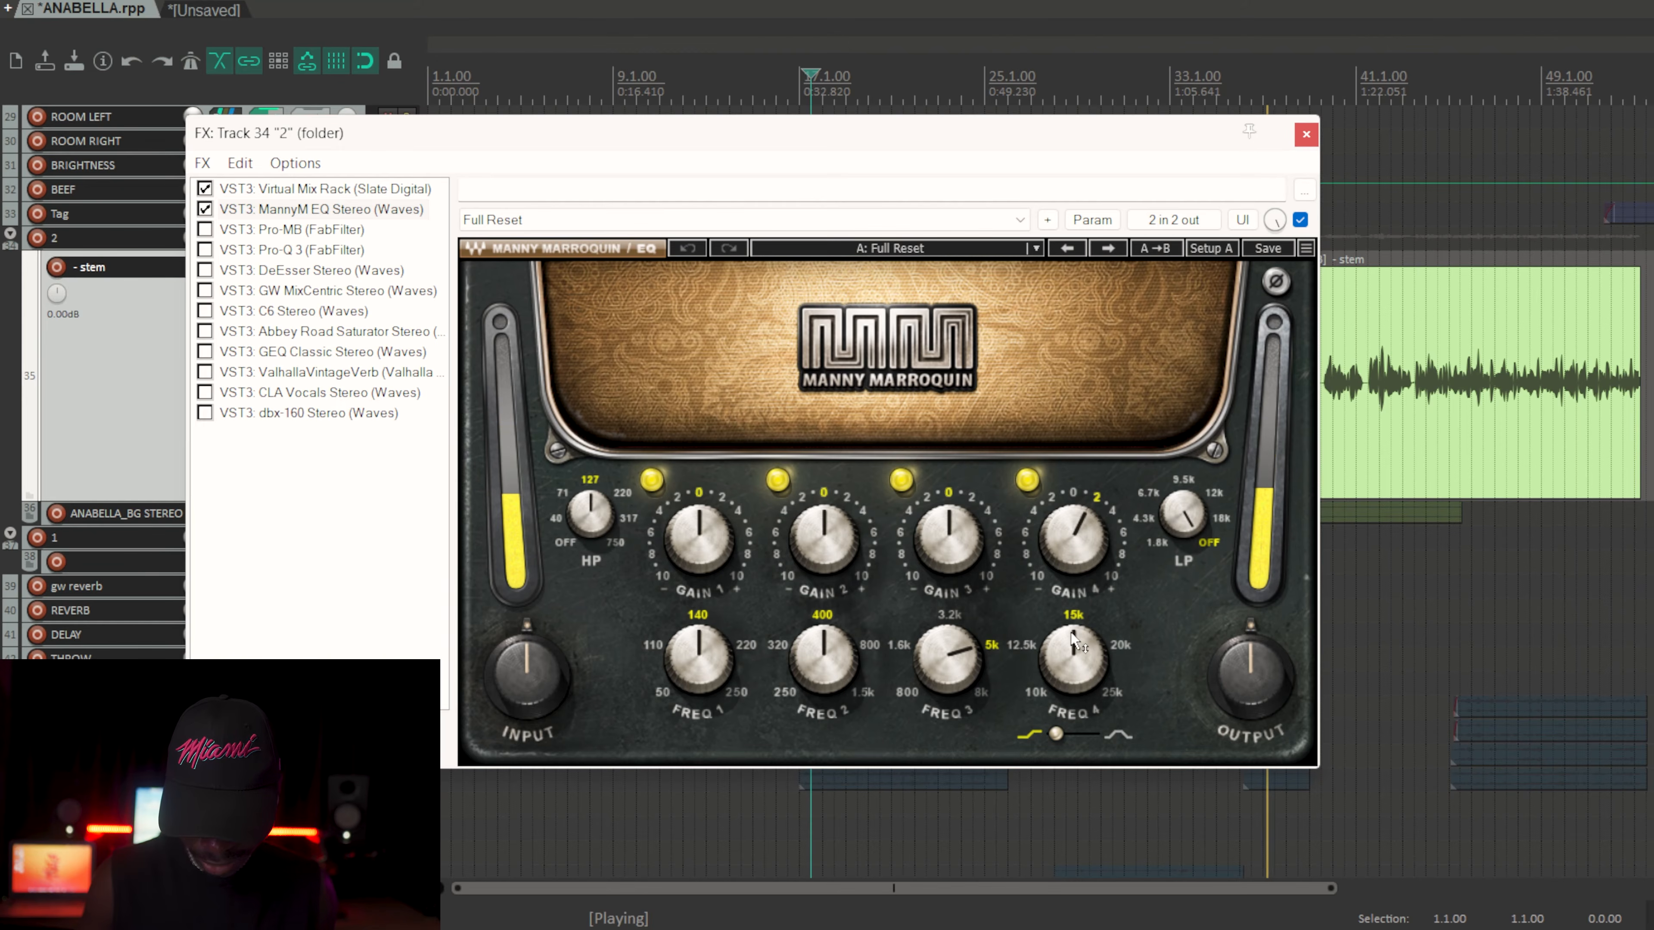
# Step: Enable the Pro-MB plugin on folder 2 and select its first compression band for review
pyautogui.click(204, 229)
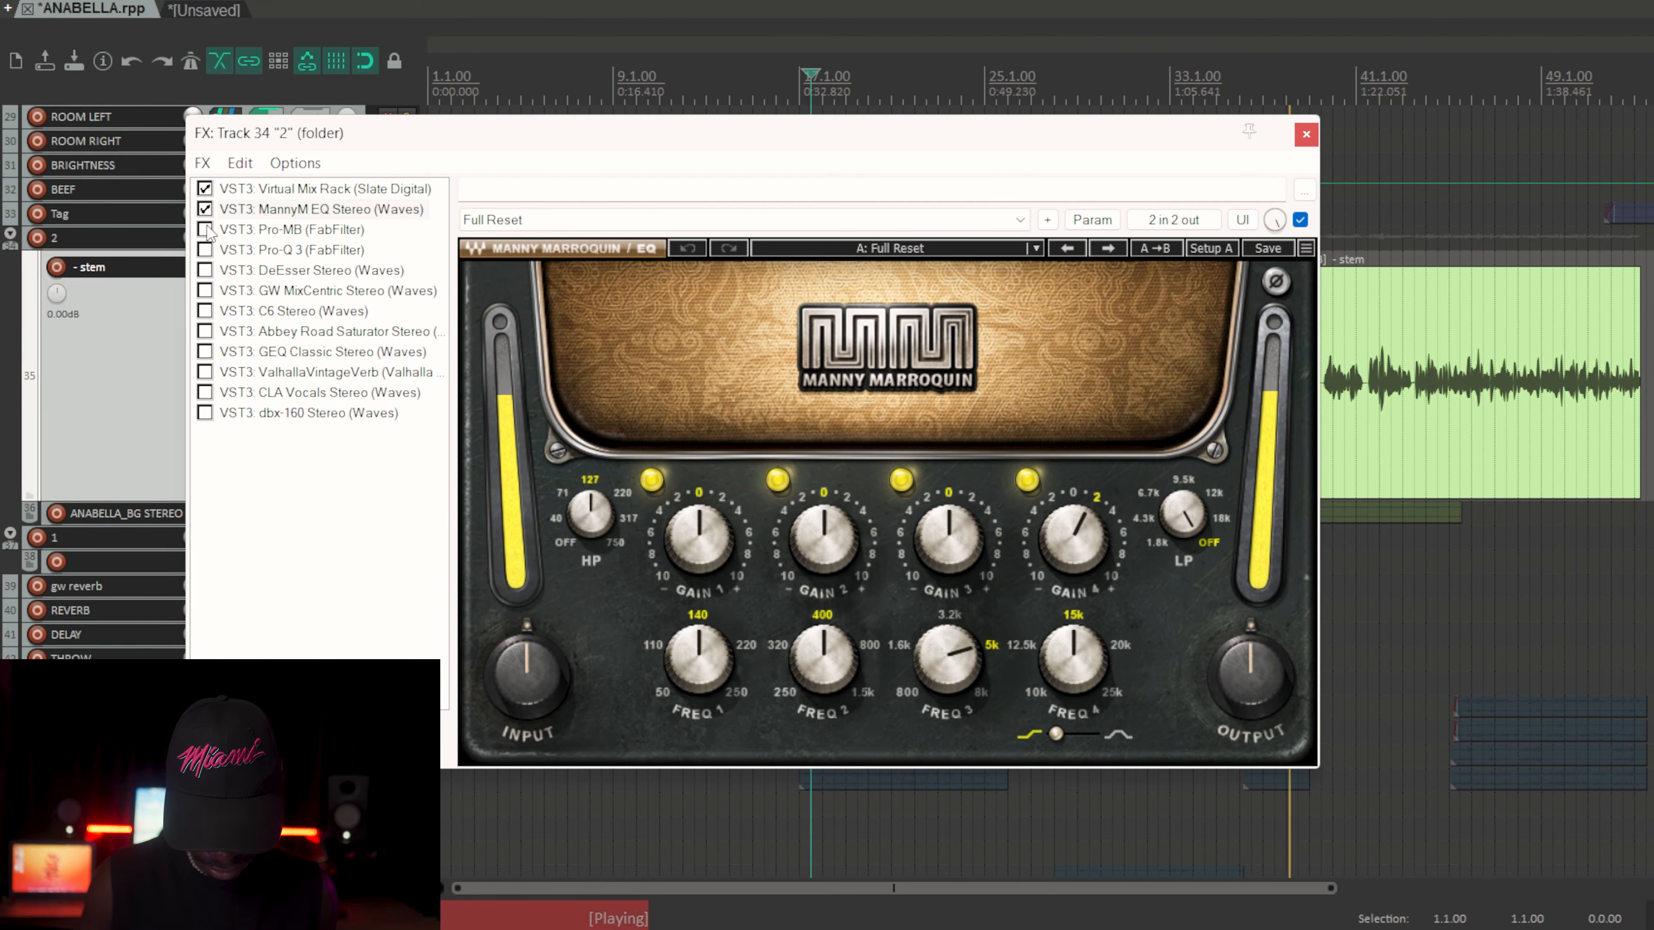
pyautogui.click(275, 234)
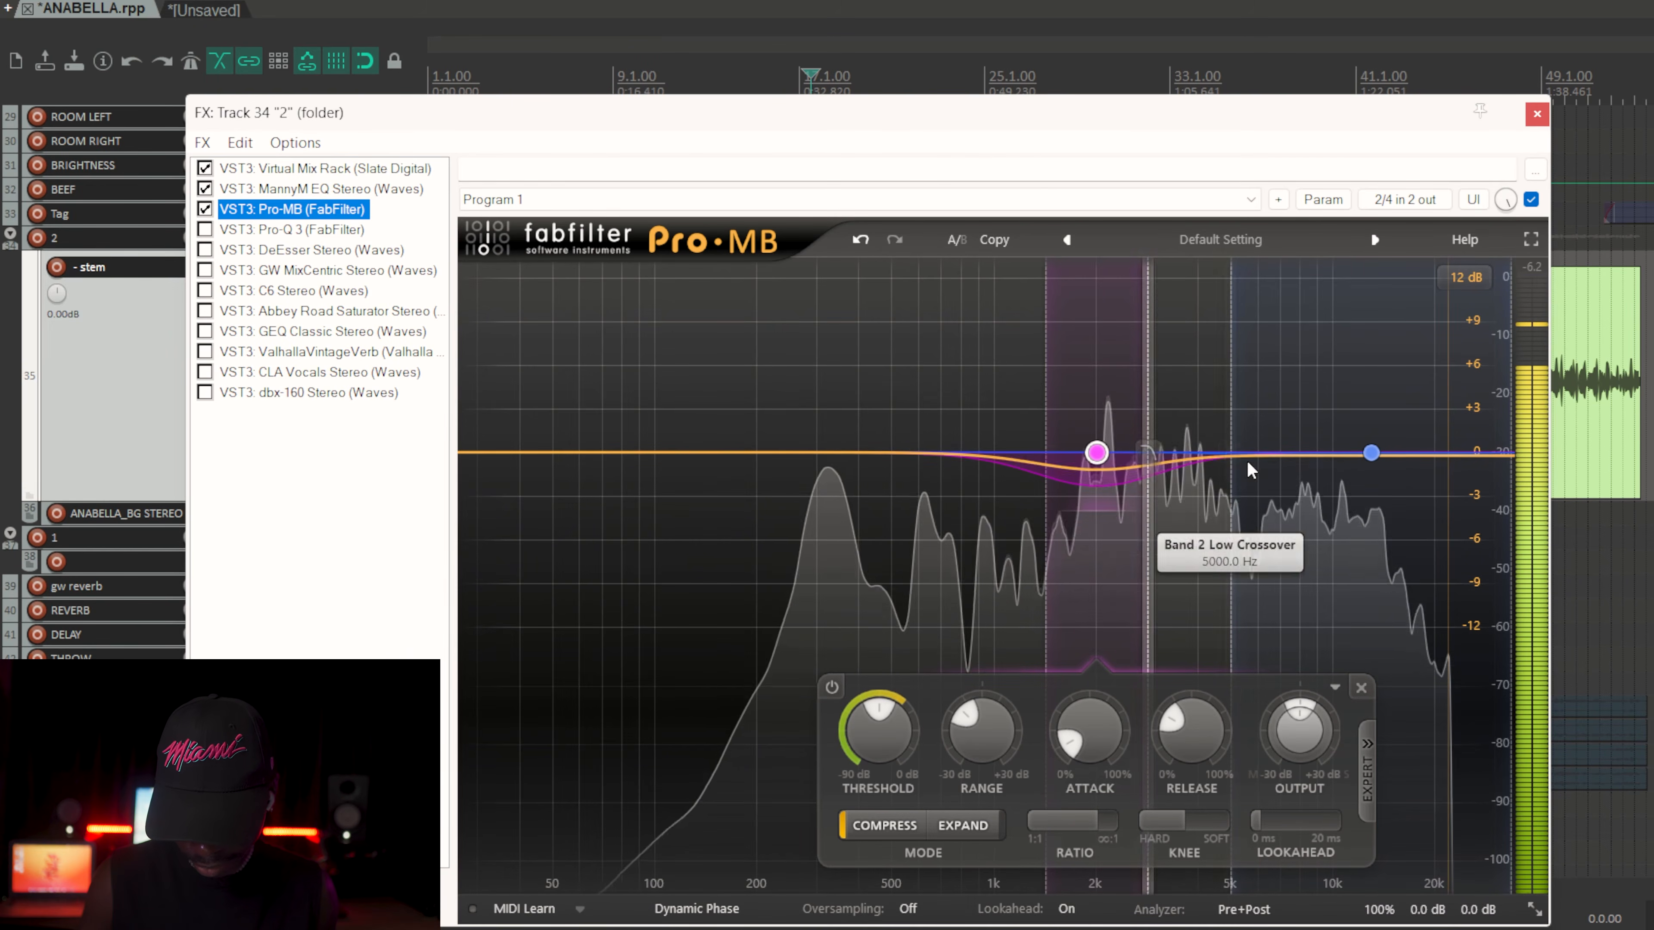
pyautogui.click(1102, 458)
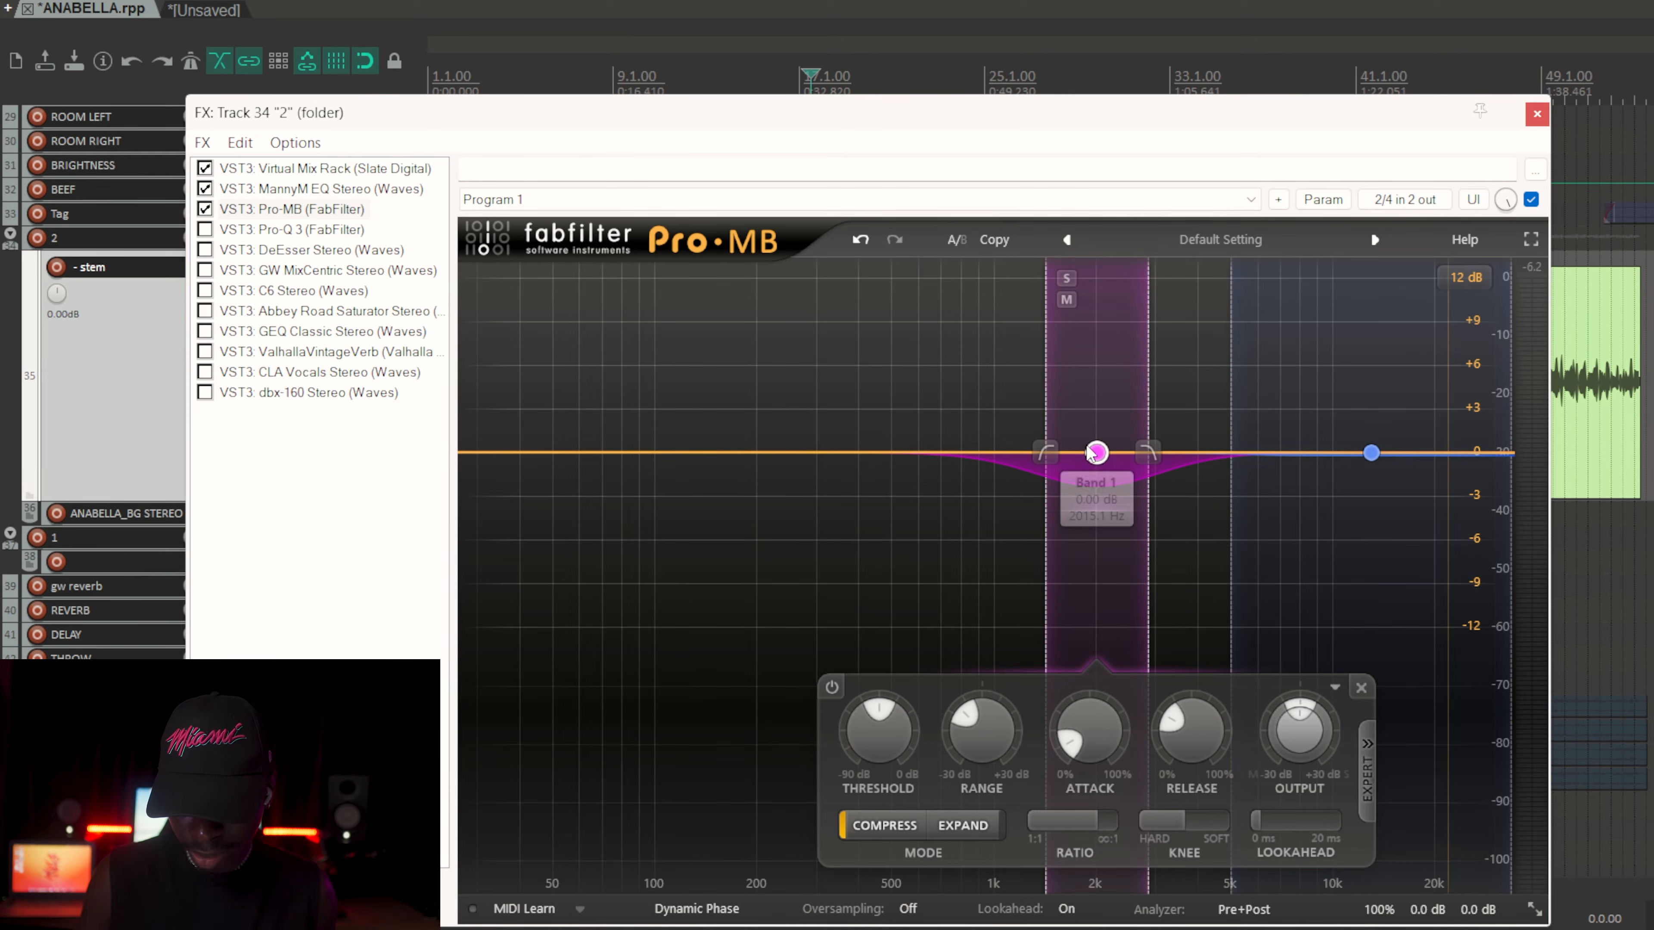
# Step: Select Pro-MB's high-frequency band, and enable and show Pro-Q 3 on folder 2 with its high-shelf band selected
pyautogui.click(1371, 454)
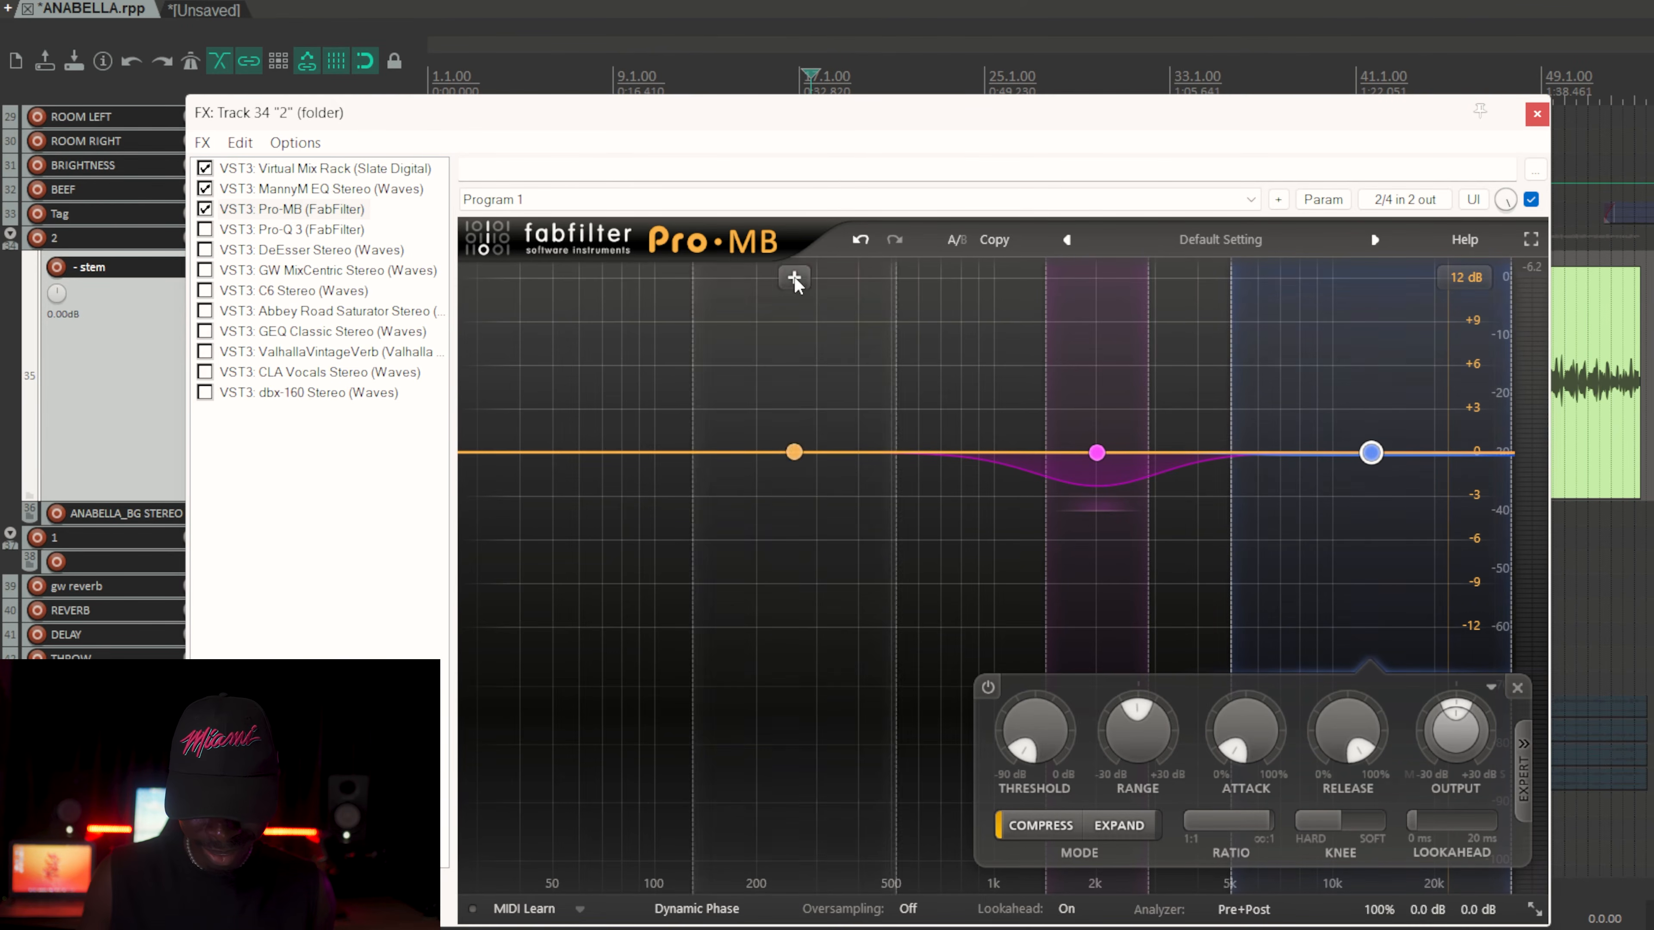
pyautogui.click(205, 229)
pyautogui.click(270, 233)
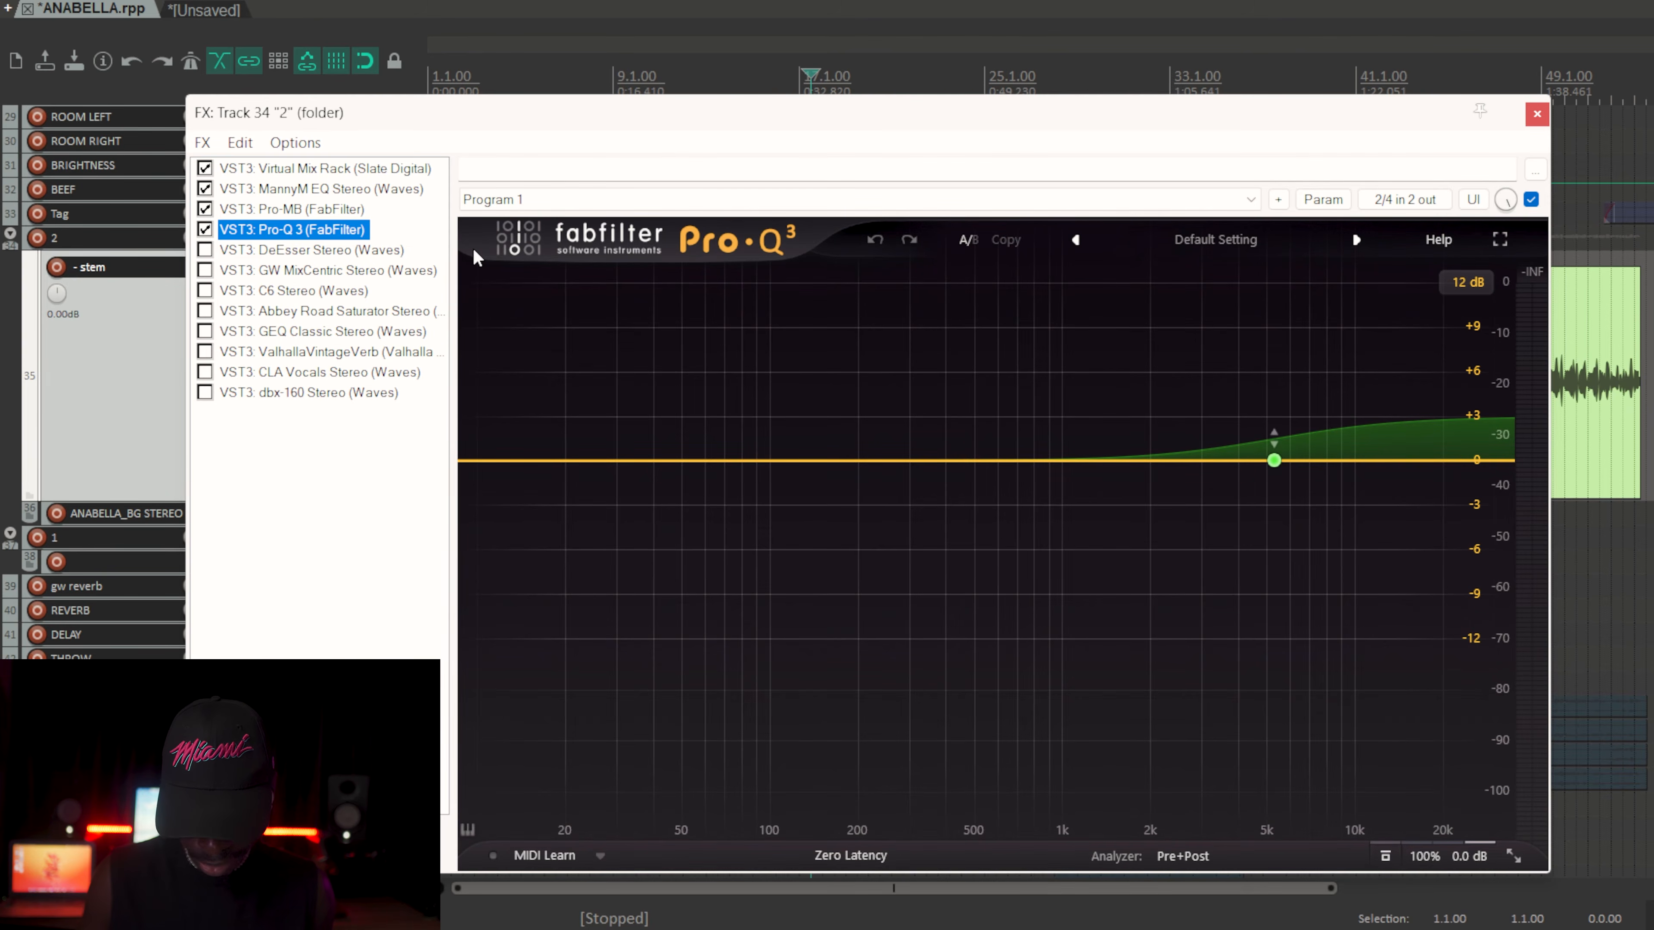
pyautogui.click(1274, 465)
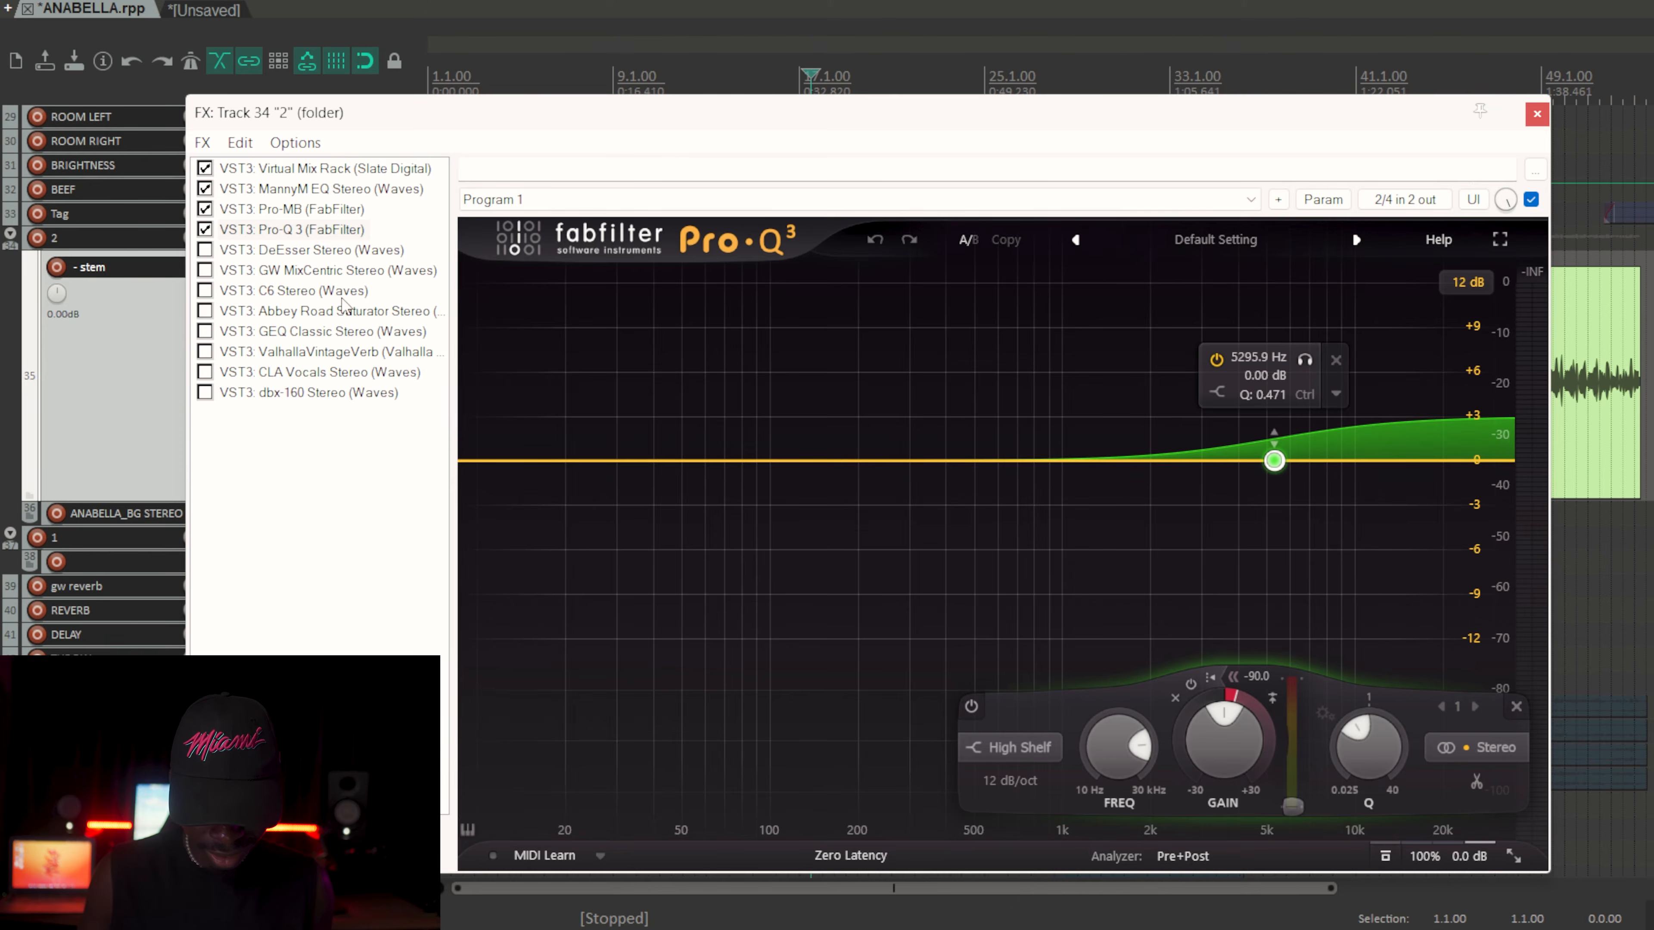
# Step: Enable and show the DeEsser on folder 2, play the vocal and reset its attenuation peak readout
pyautogui.click(206, 250)
pyautogui.click(293, 250)
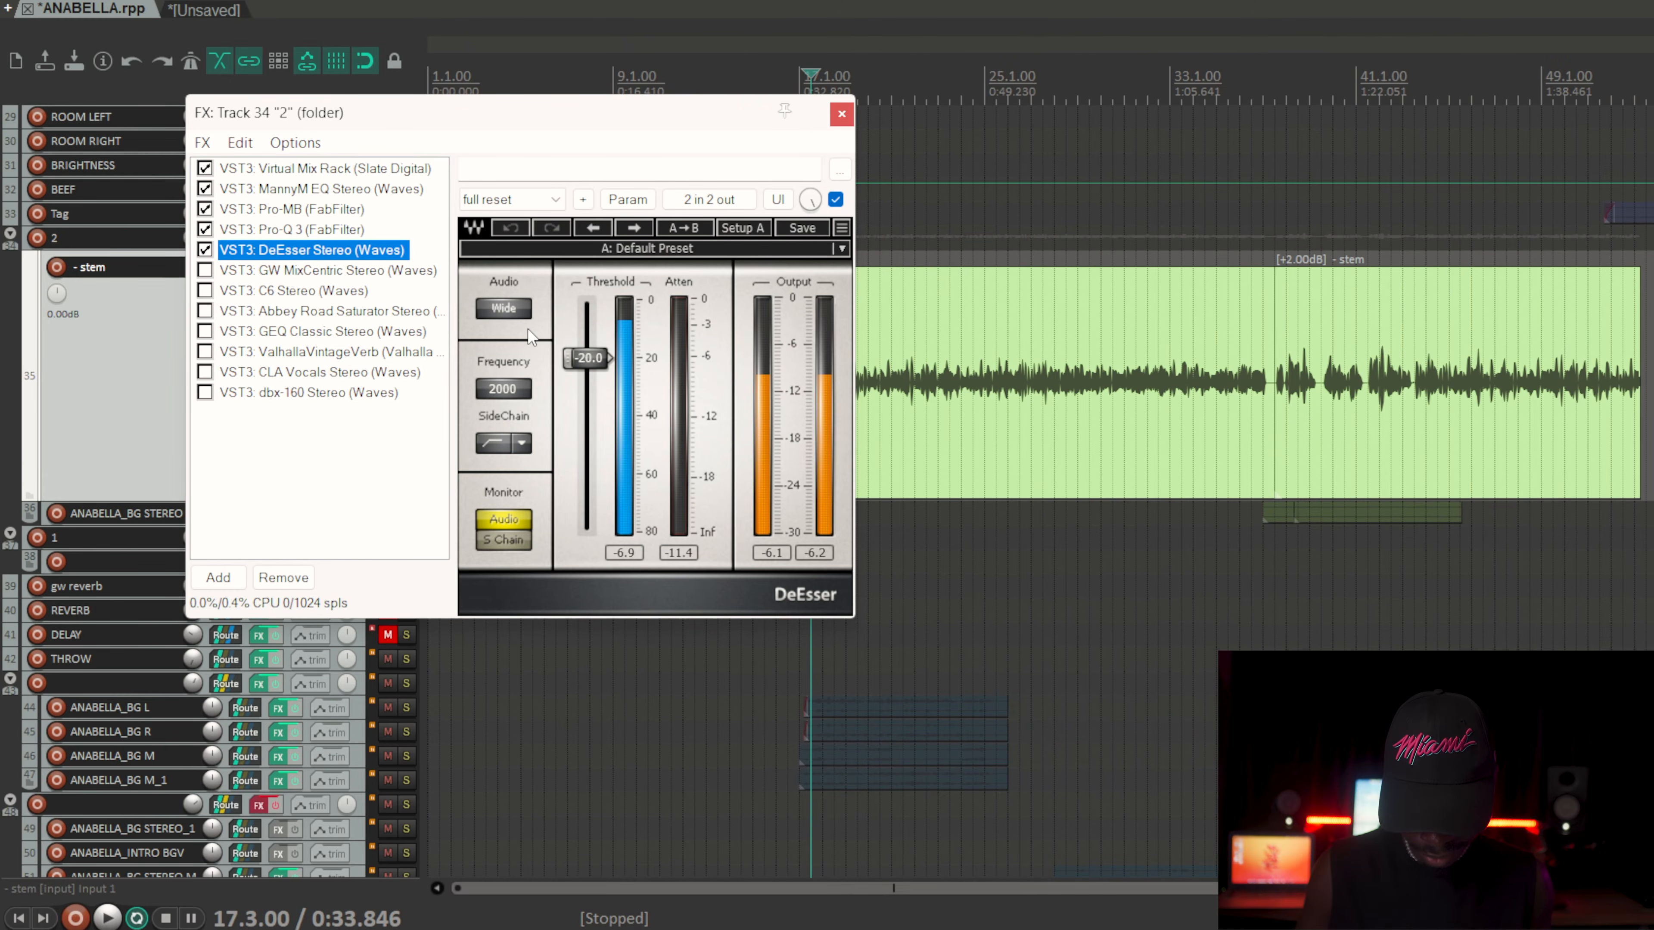
pyautogui.press('space')
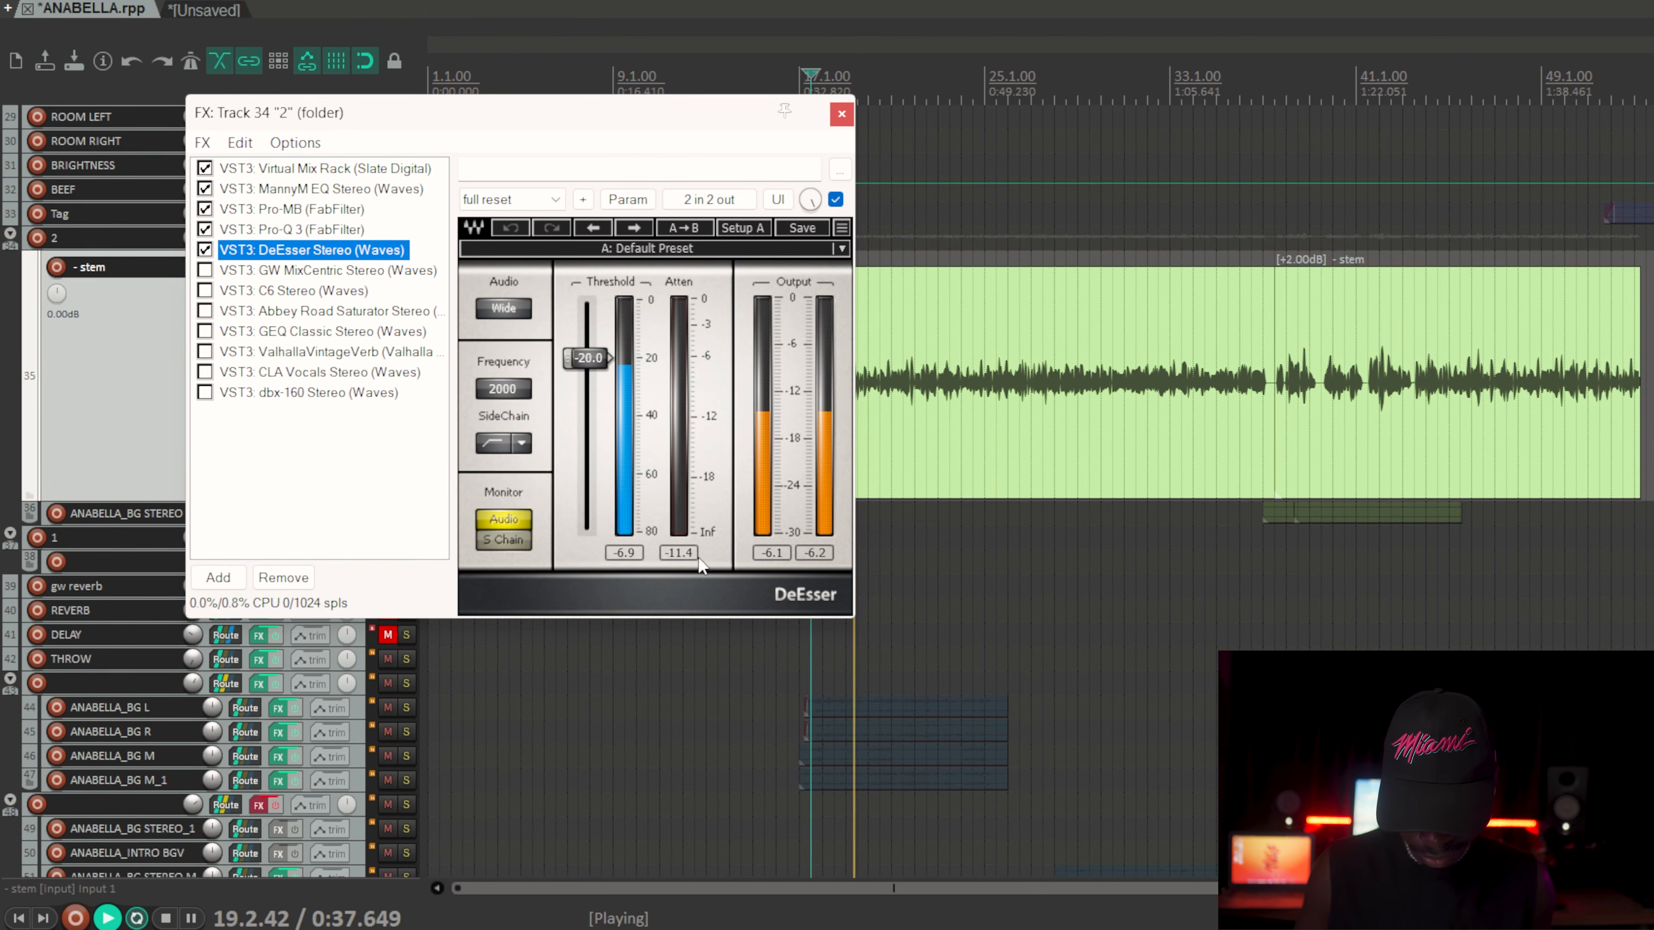
pyautogui.click(678, 553)
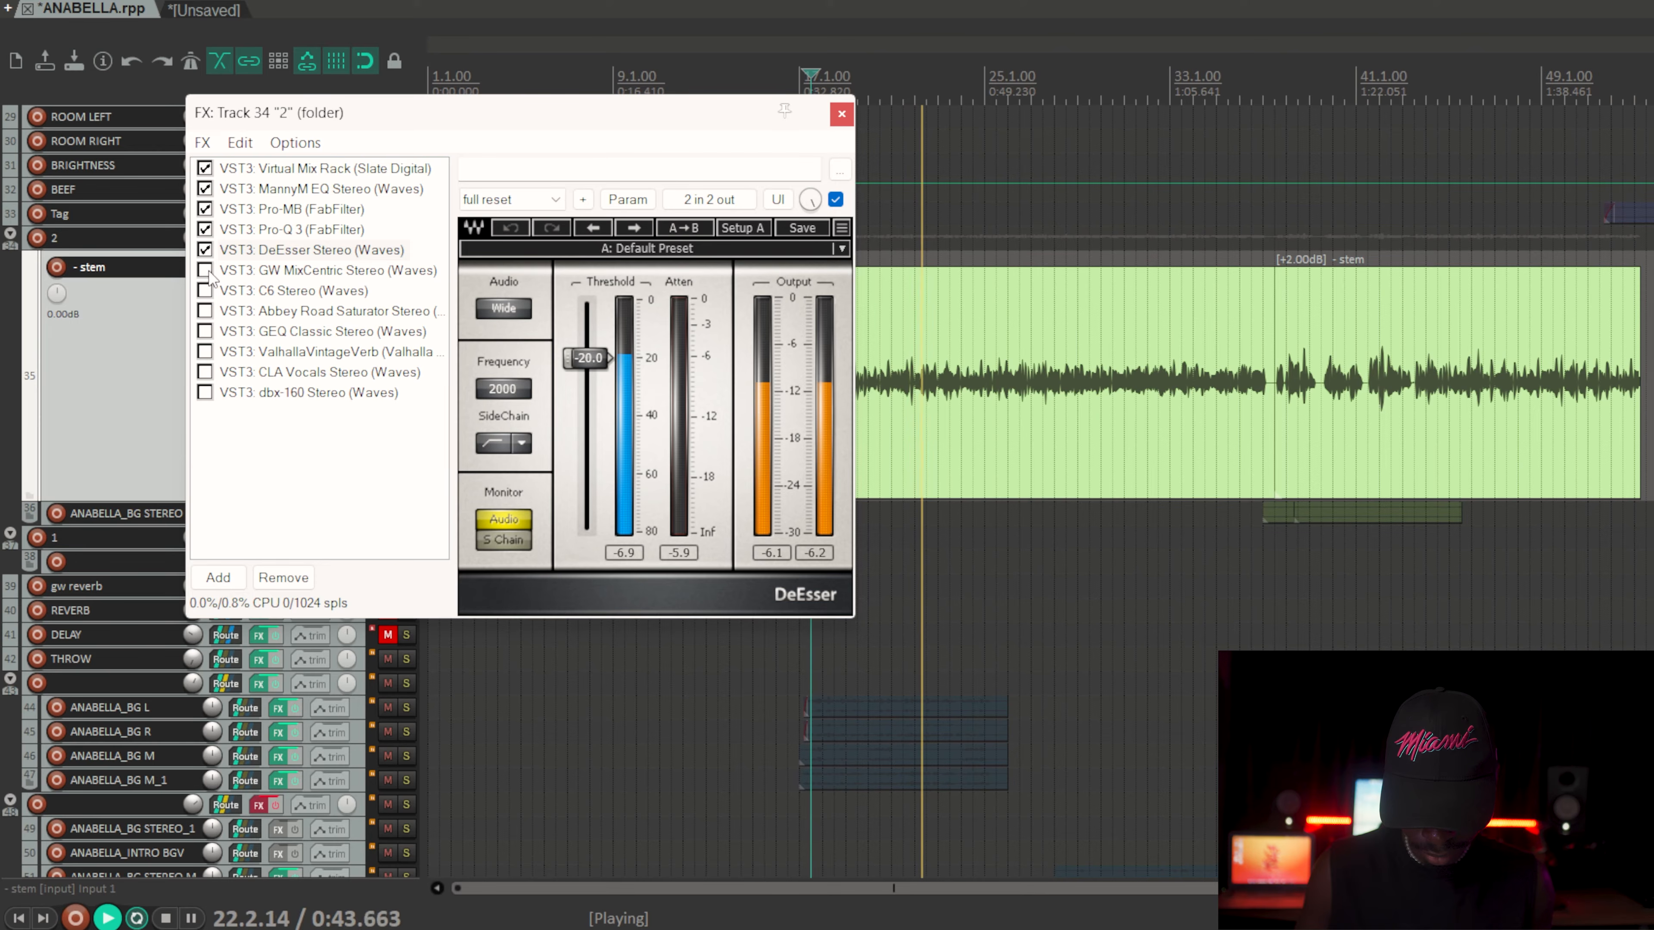
# Step: Lower the DeEsser's threshold to about -51.8 as a demonstration and restore it to -20
pyautogui.moveTo(586, 357); pyautogui.dragTo(586, 450)
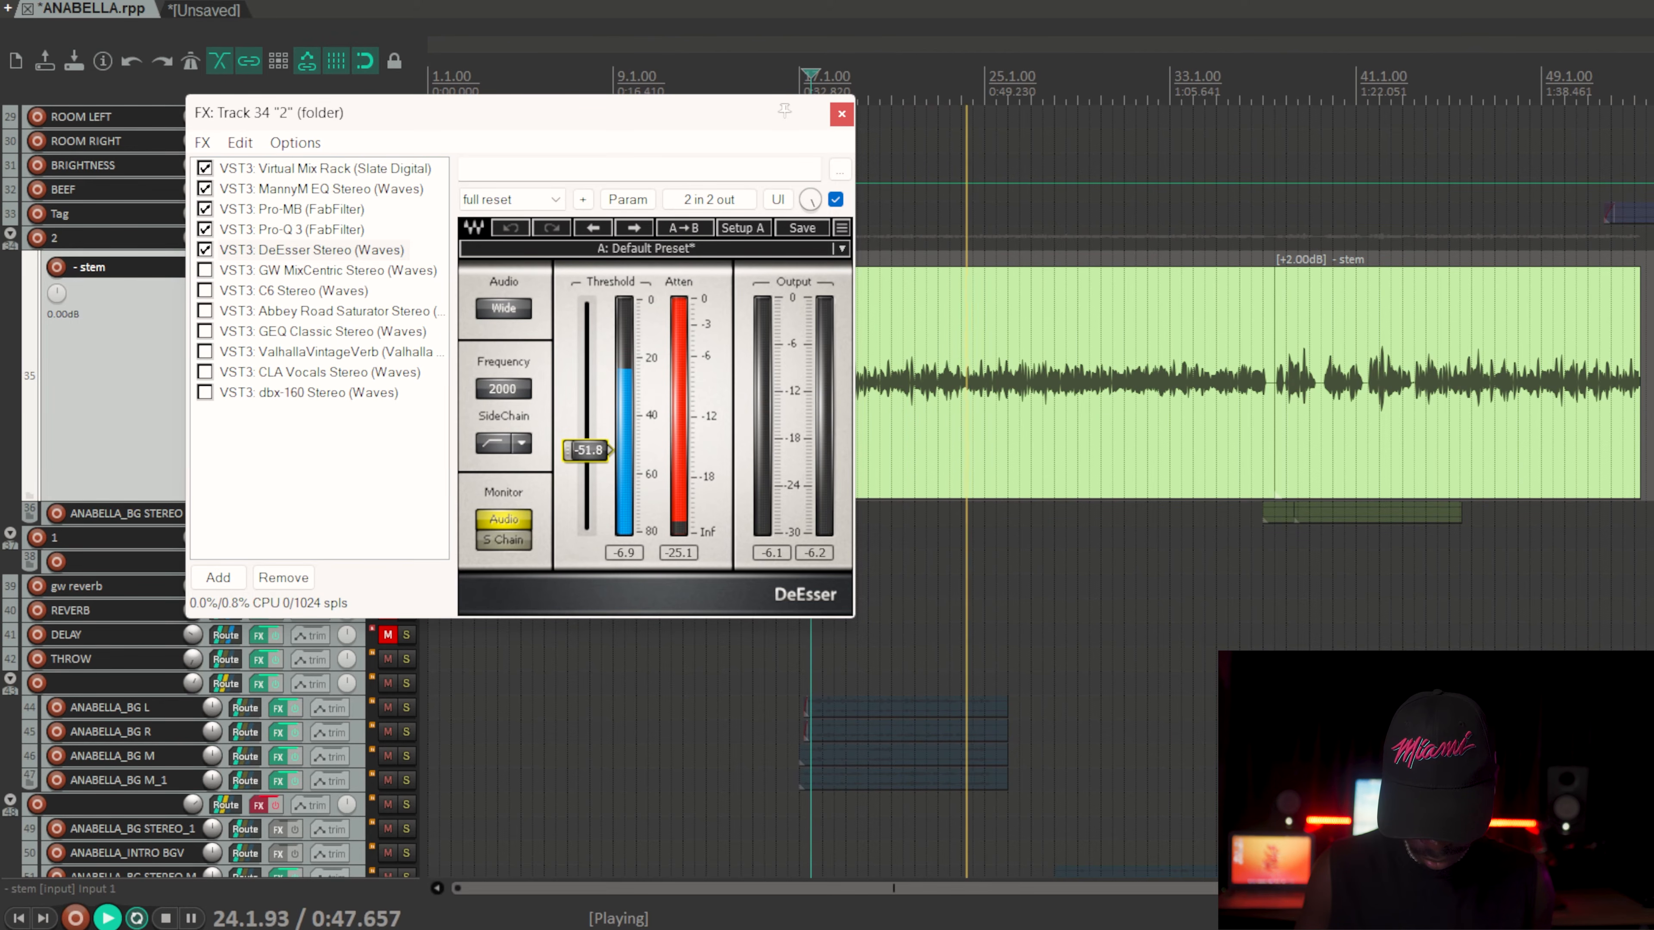
pyautogui.click(586, 449)
pyautogui.write('-20')
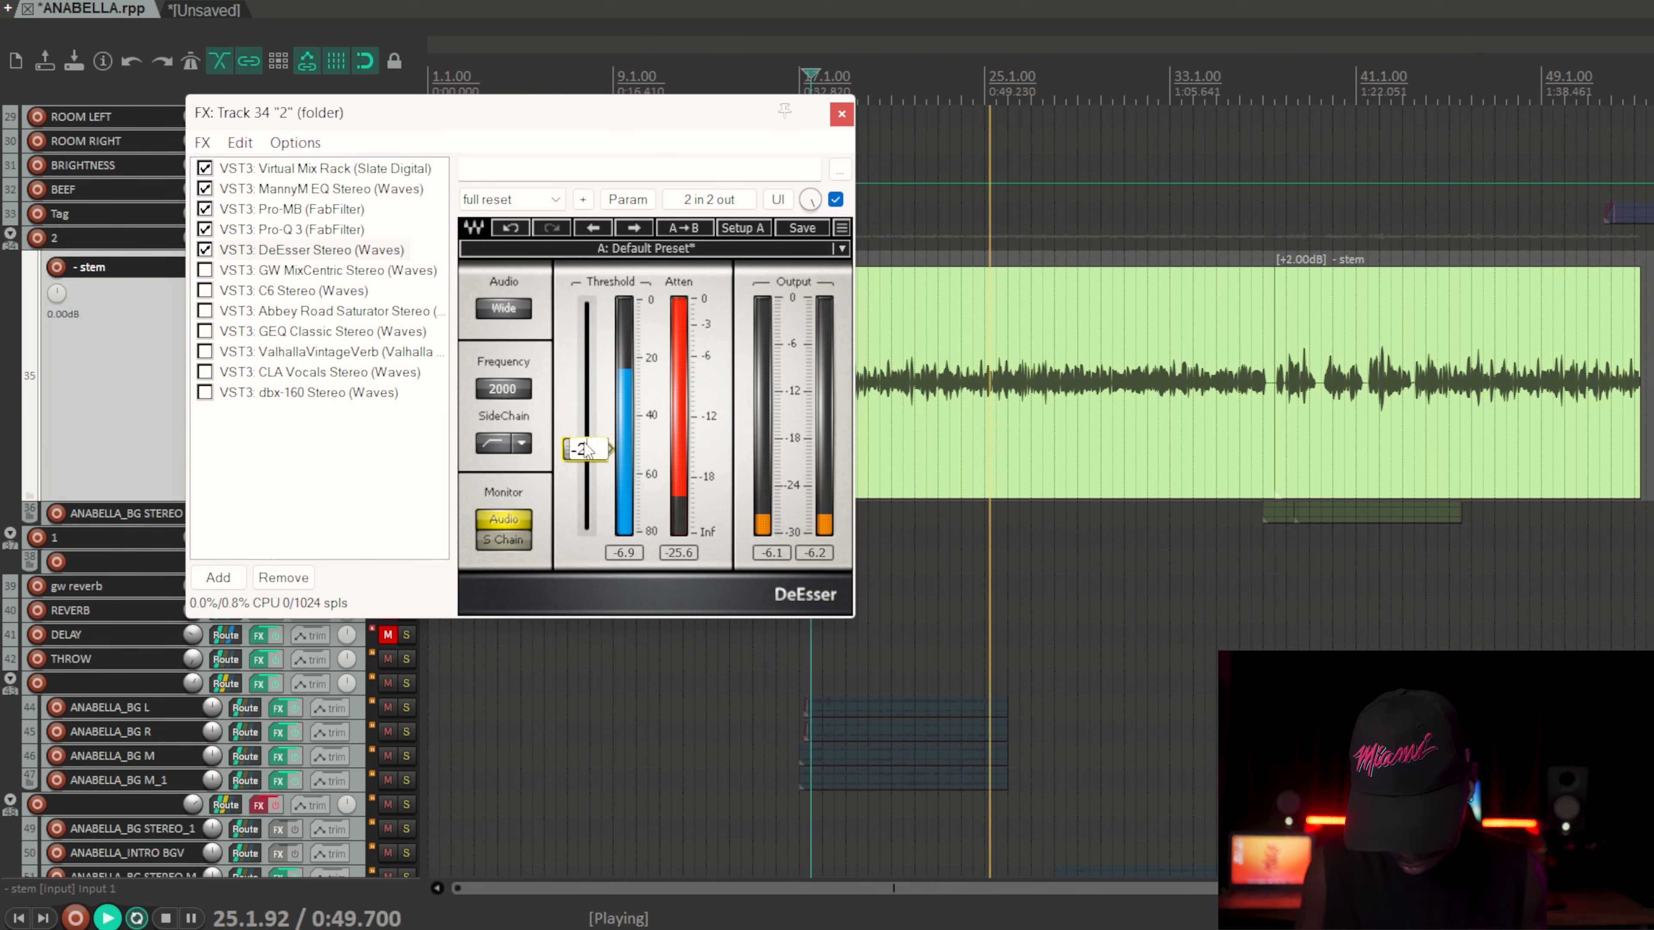
pyautogui.press('Return')
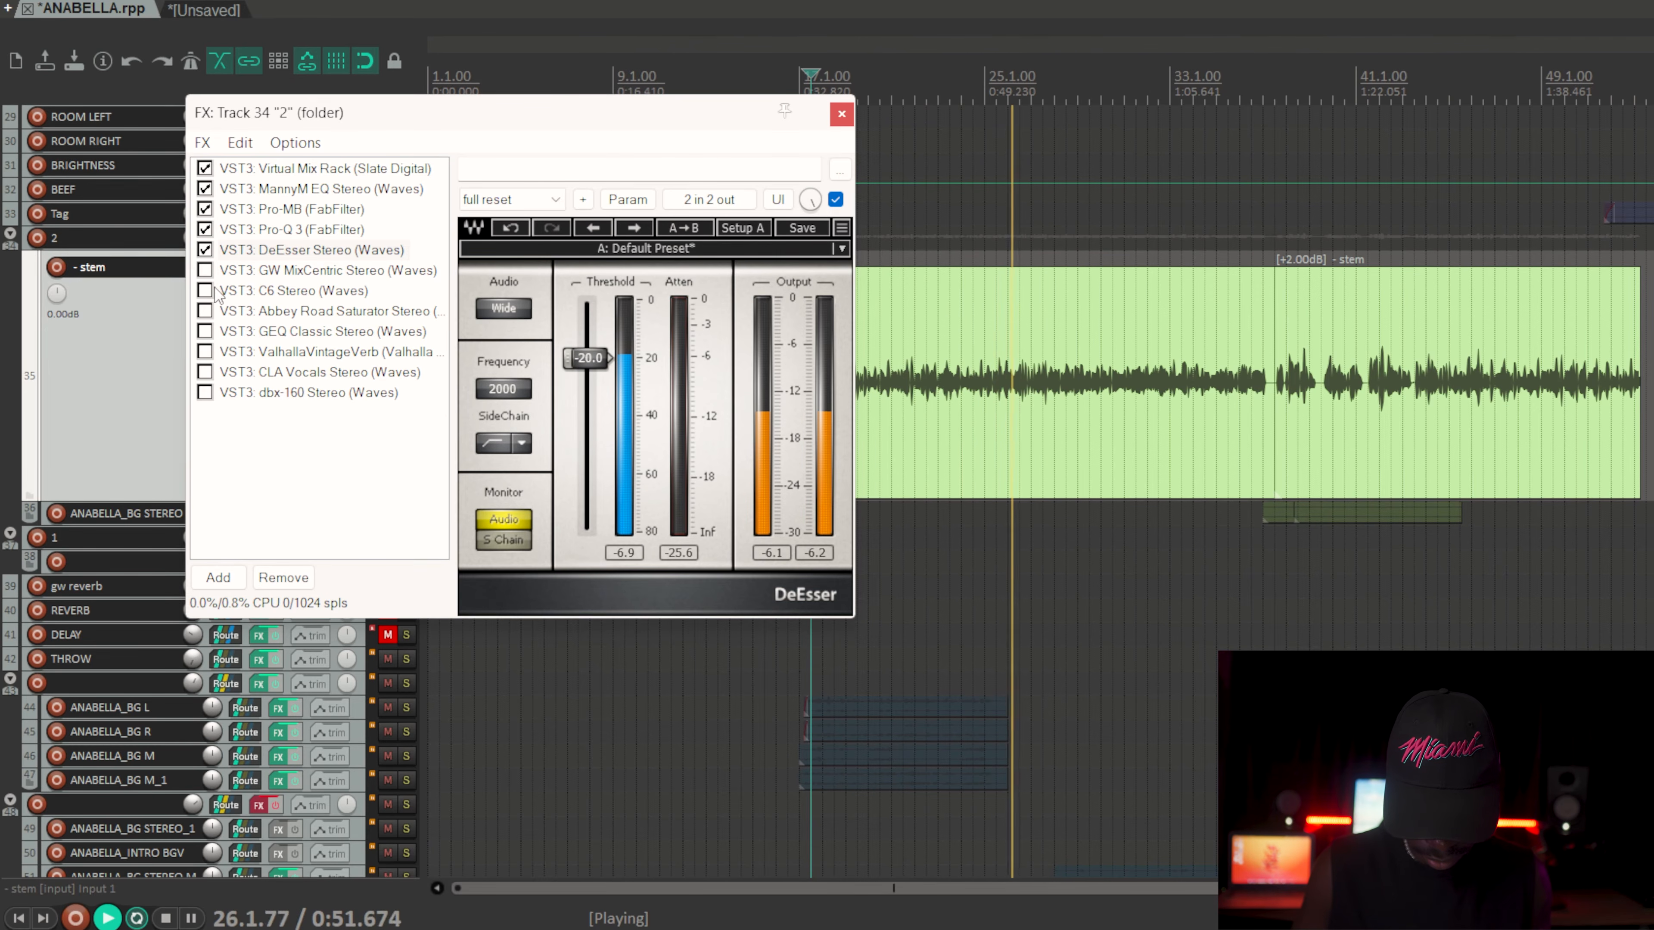
# Step: Enable and show GW MixCentric and C6 one after the other while the vocal plays, and stop playback
pyautogui.click(205, 270)
pyautogui.click(277, 273)
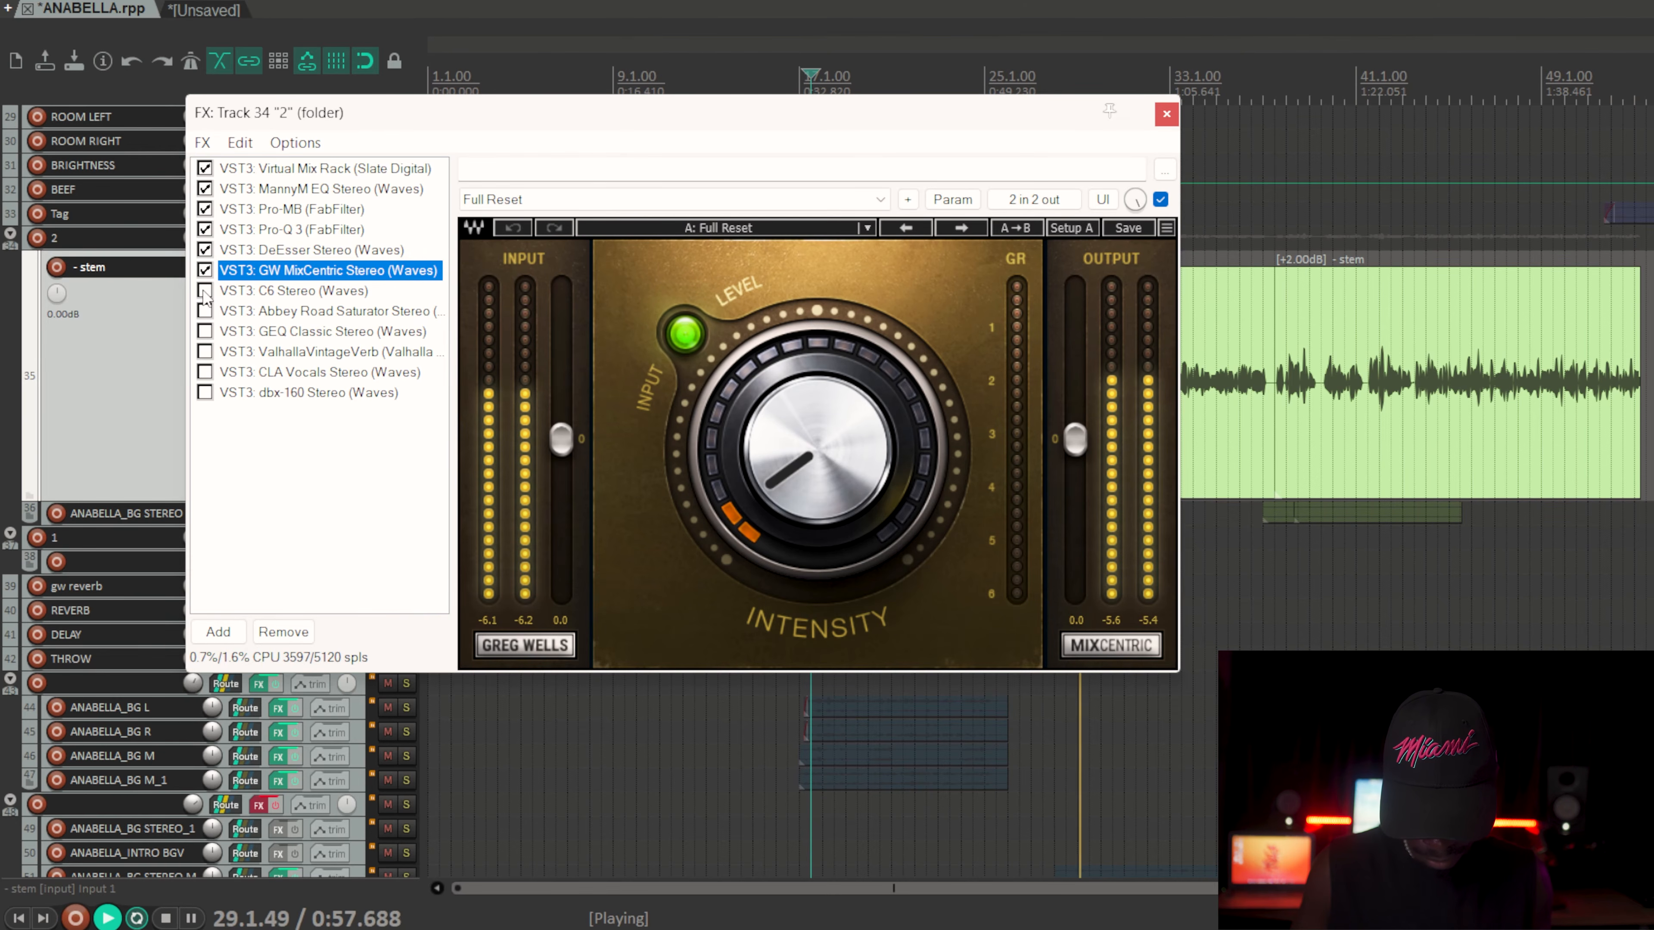
pyautogui.click(205, 291)
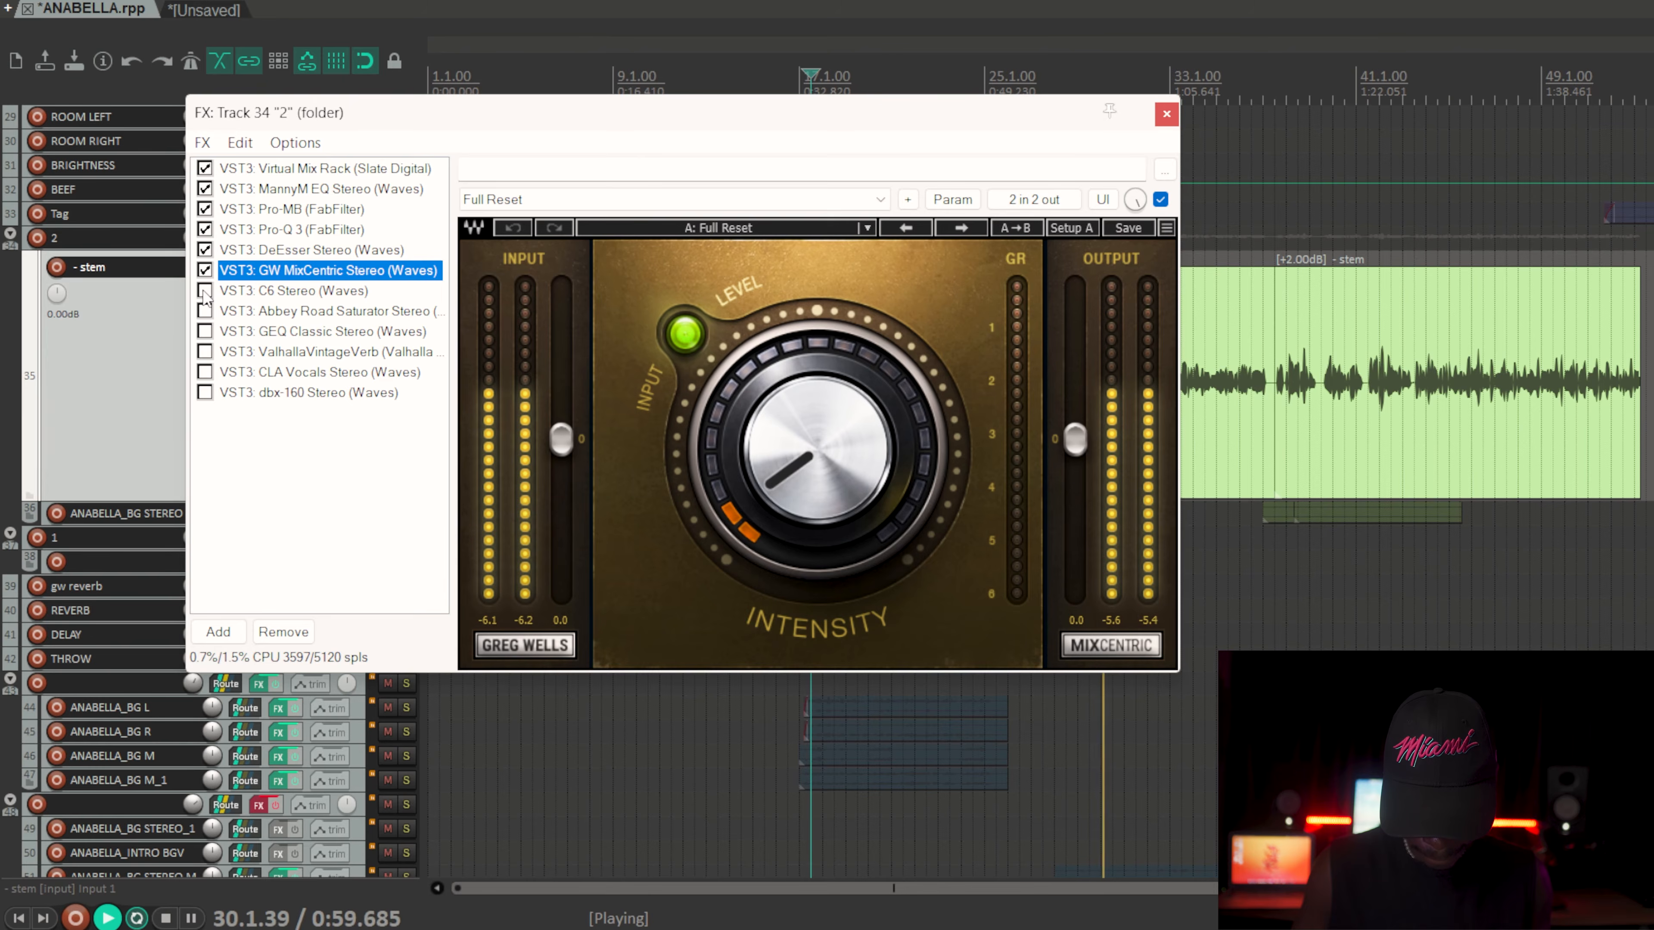
pyautogui.click(305, 294)
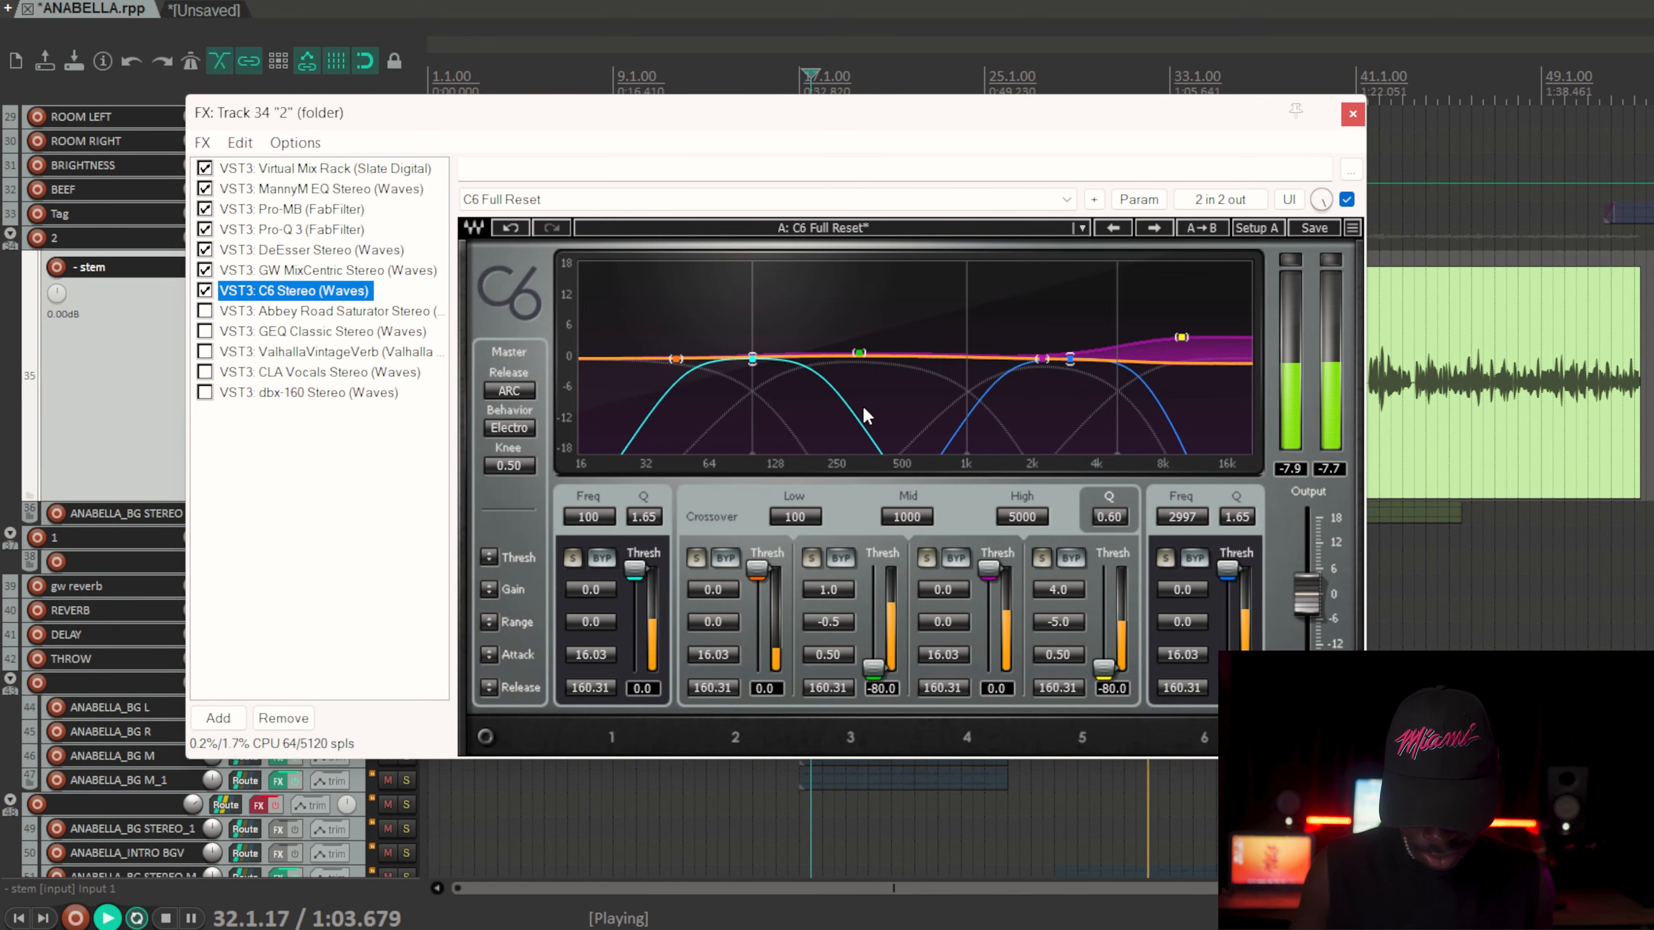
pyautogui.press('space')
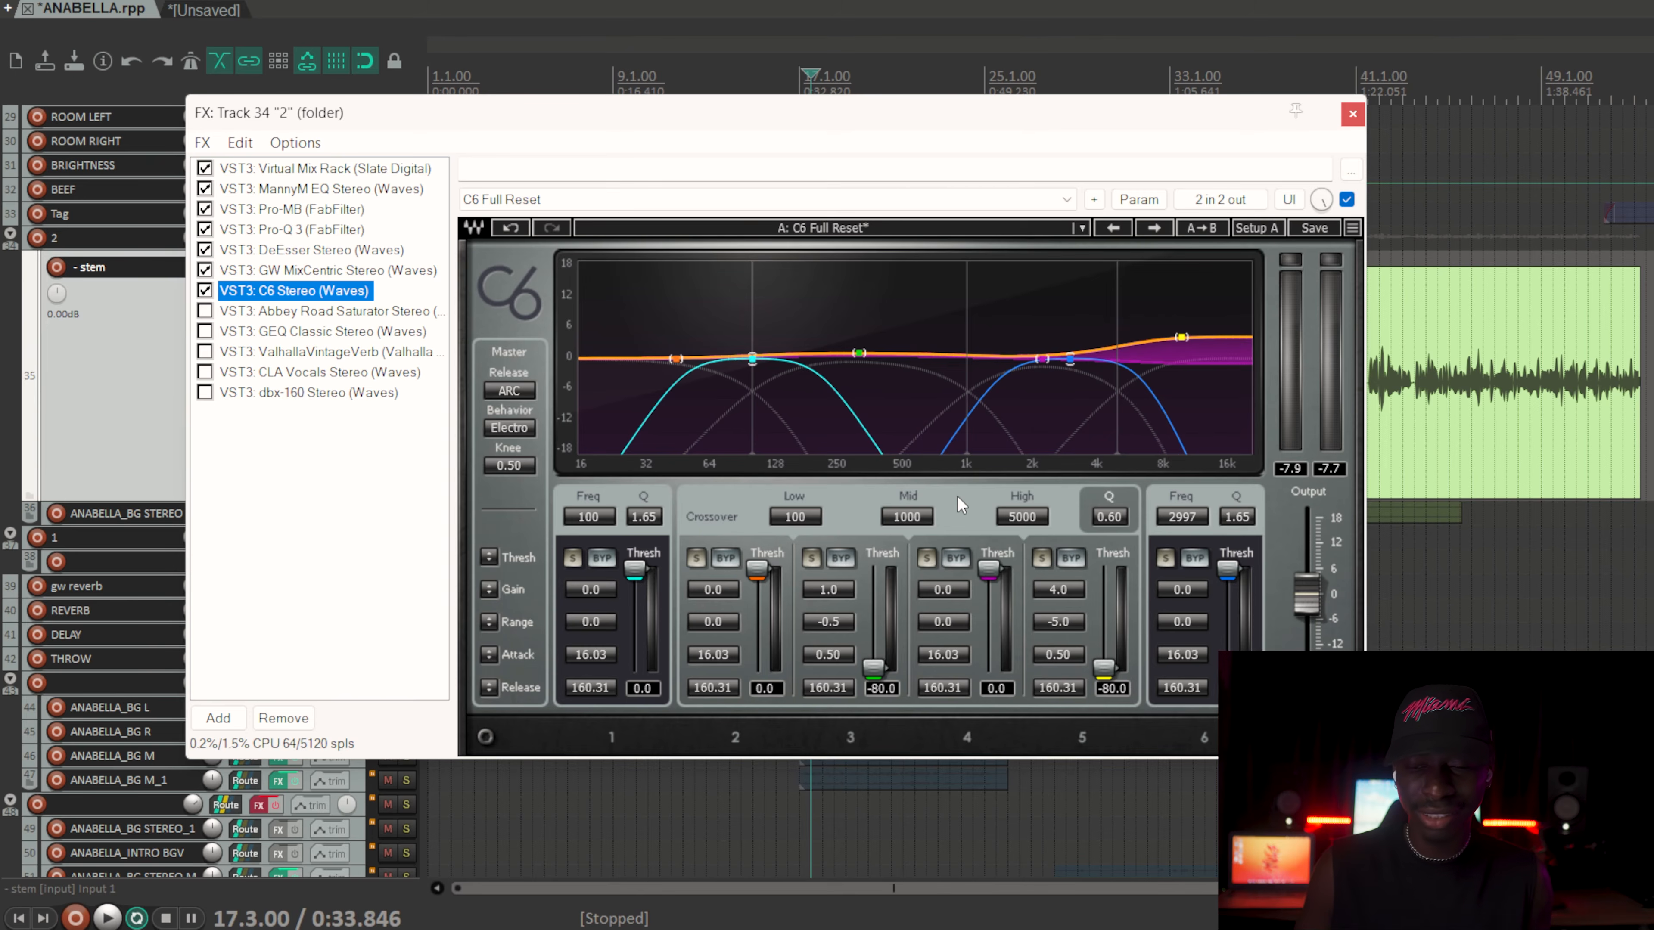
# Step: Solo C6's high band to examine its crossover, range, attack and threshold, and switch the solo to the band between 100 and 1000 Hz
pyautogui.click(1034, 518)
pyautogui.press('Return')
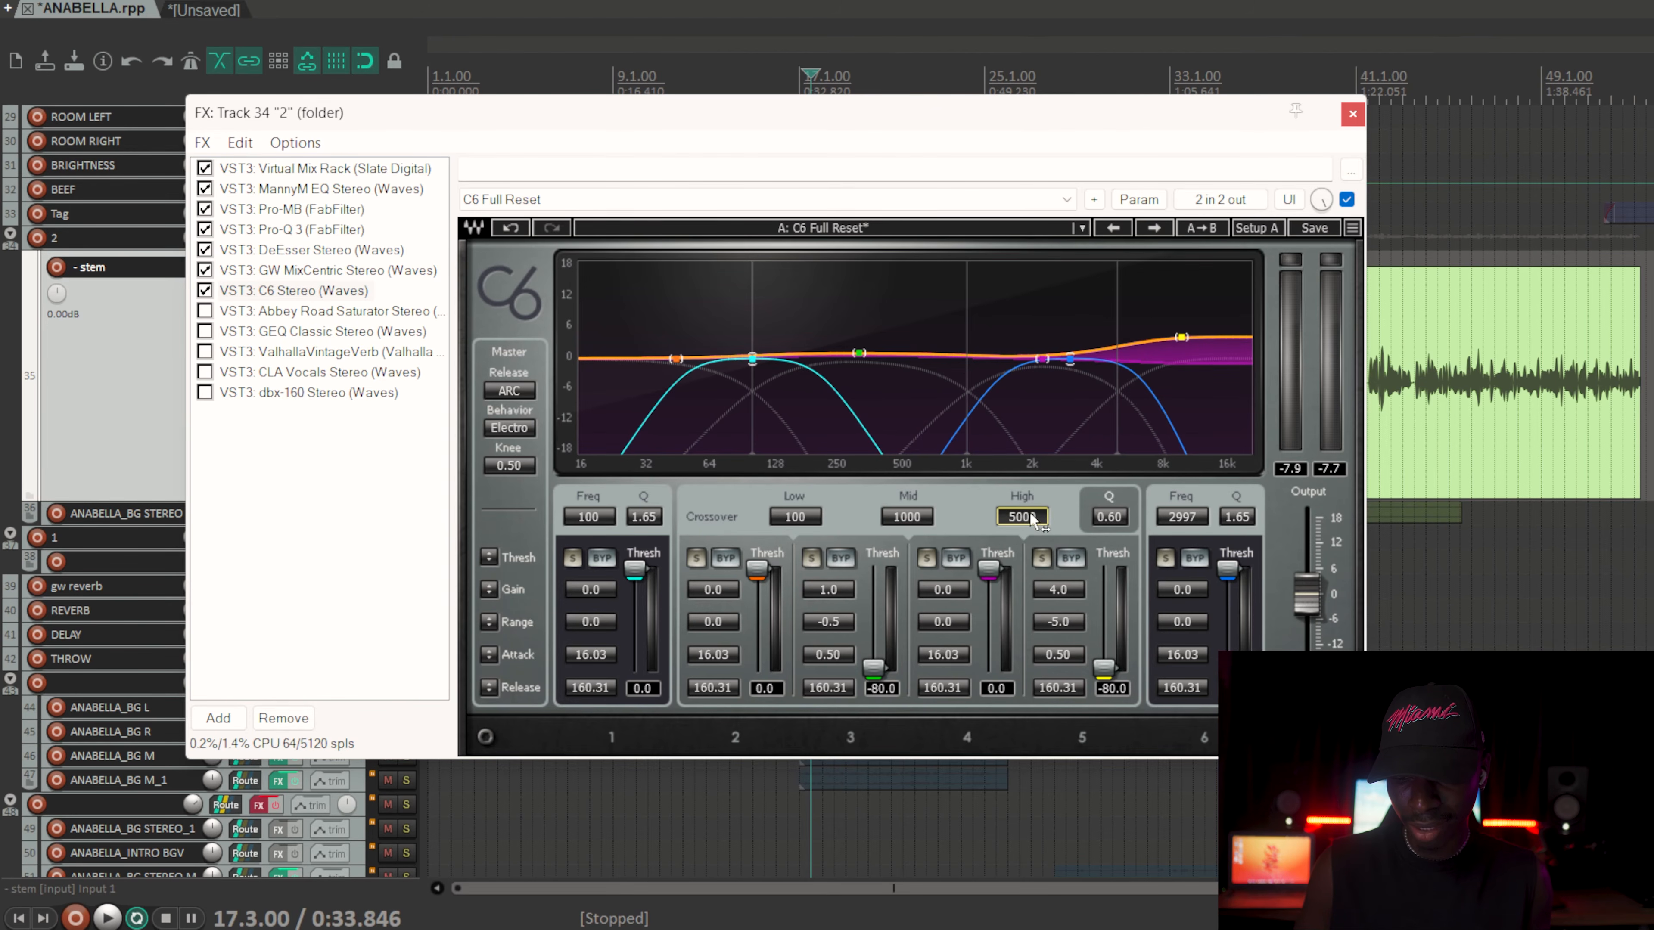
pyautogui.click(1041, 559)
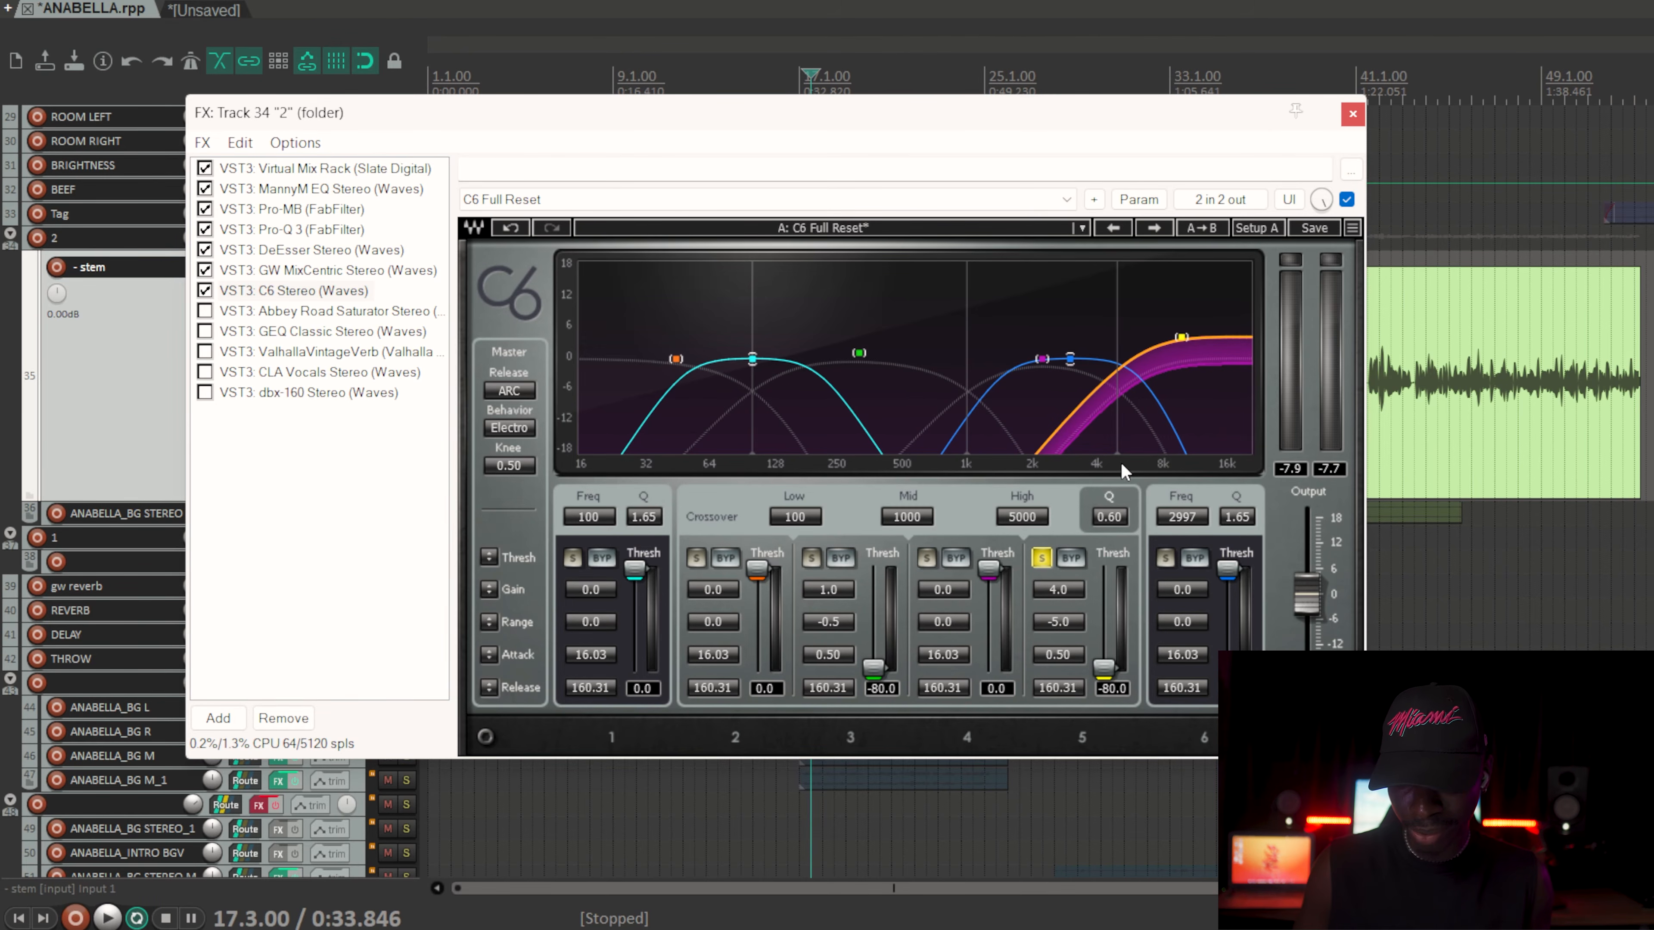
pyautogui.click(1056, 623)
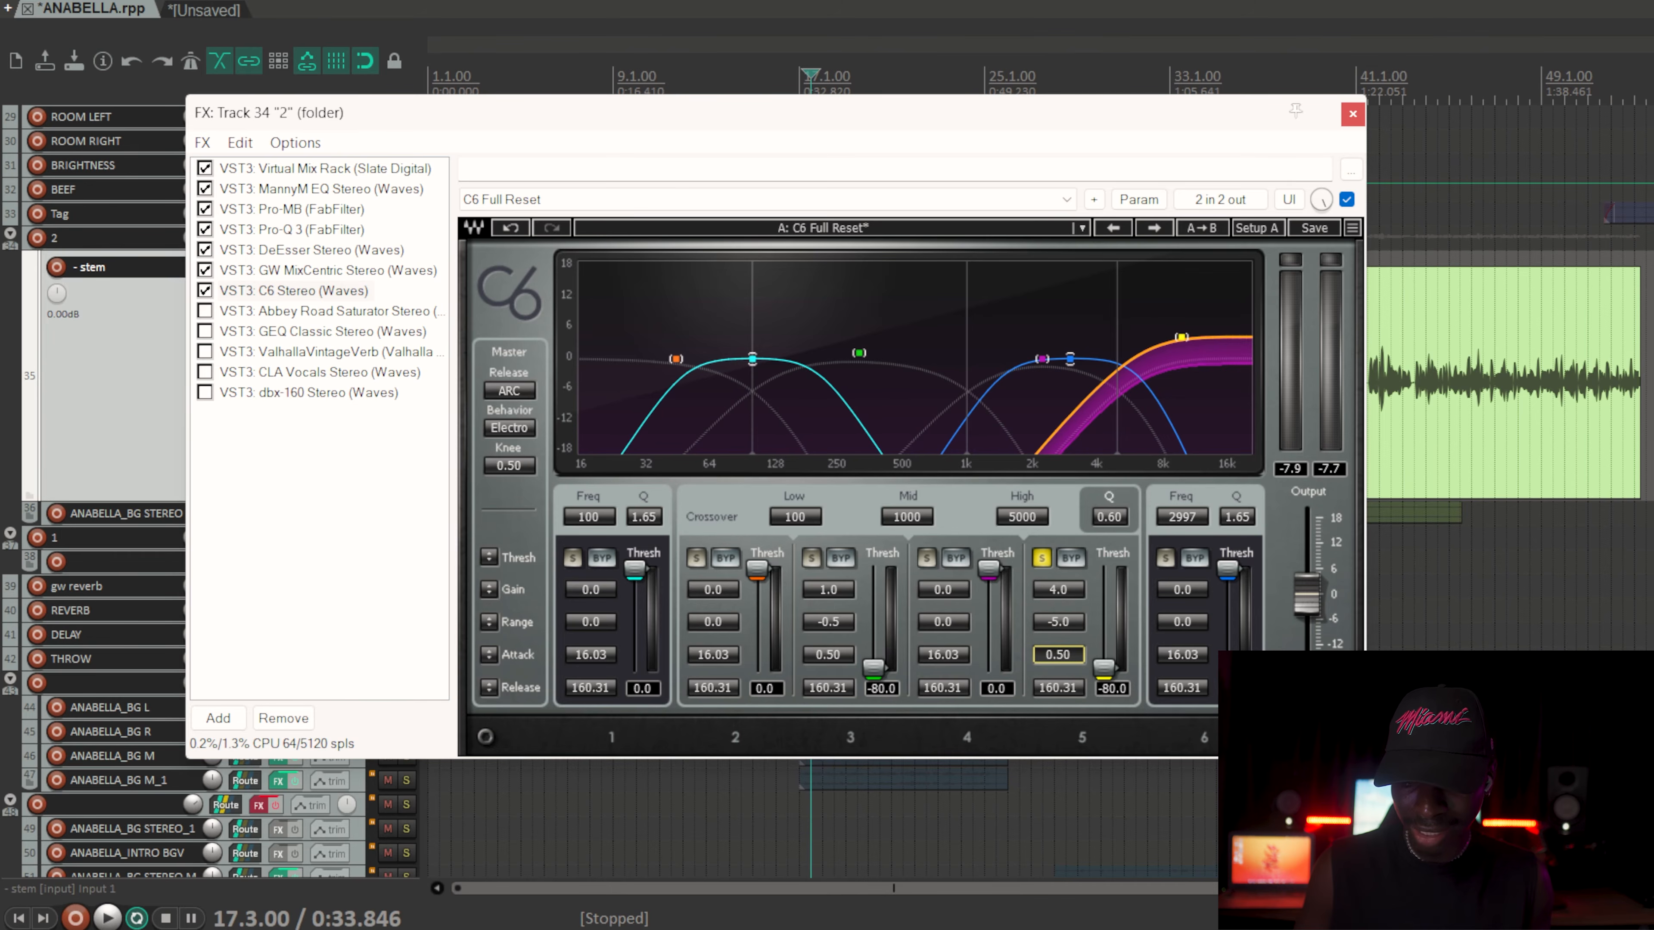
pyautogui.moveTo(1058, 654); pyautogui.dragTo(1058, 650)
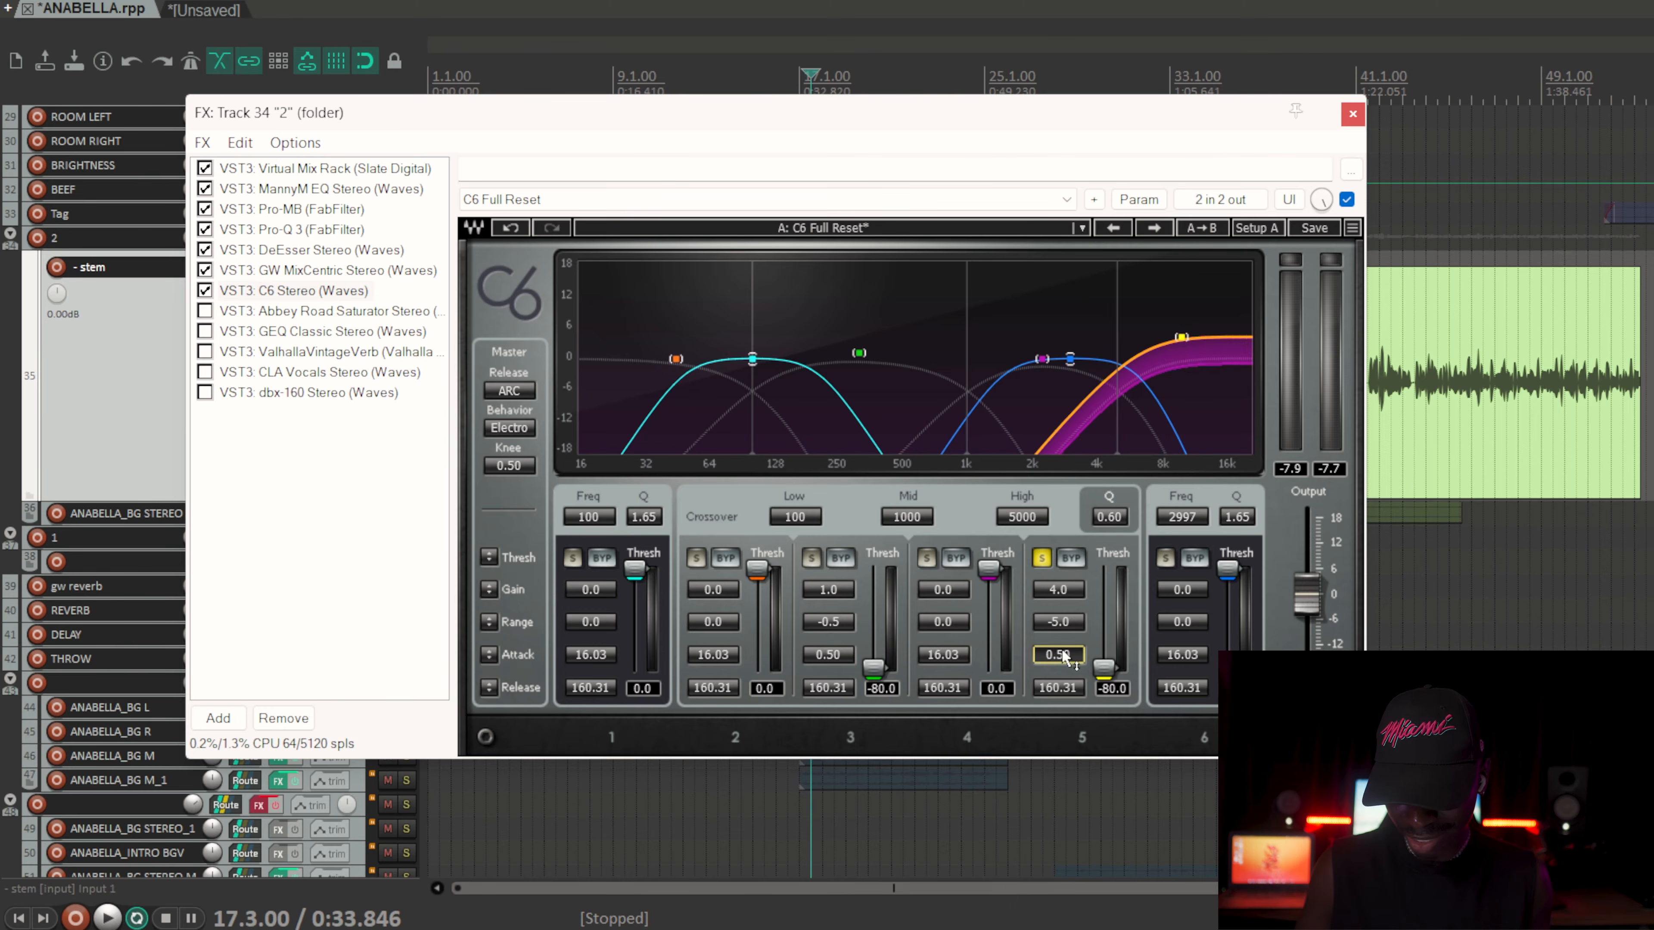
pyautogui.click(1112, 670)
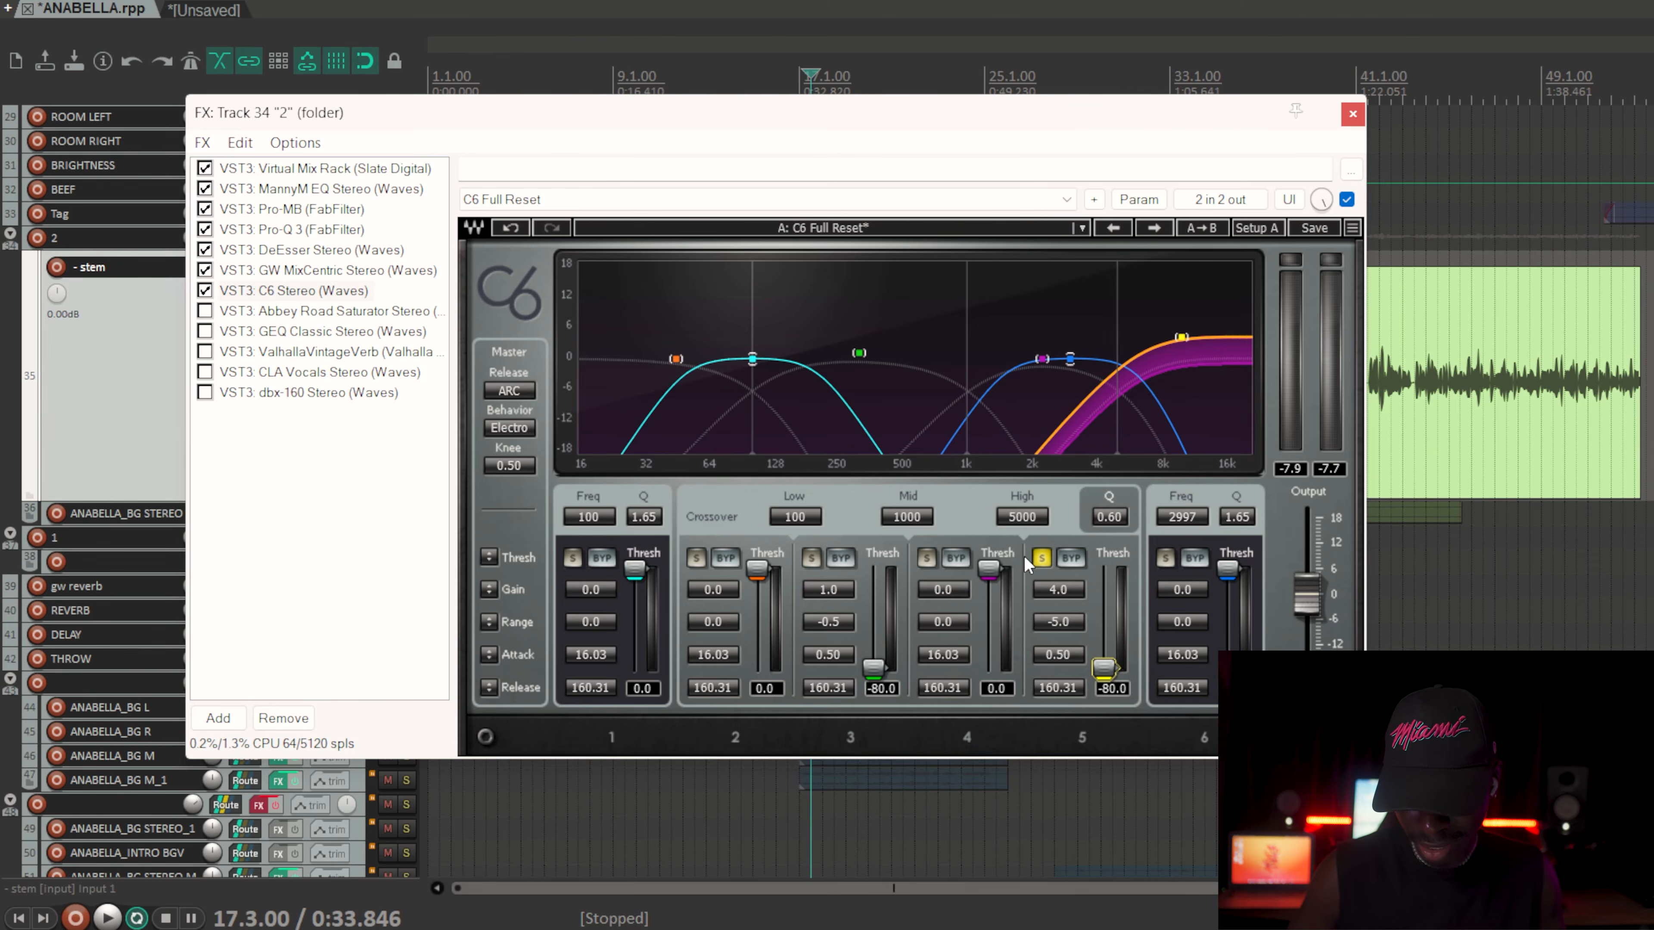
pyautogui.click(1039, 557)
pyautogui.click(810, 558)
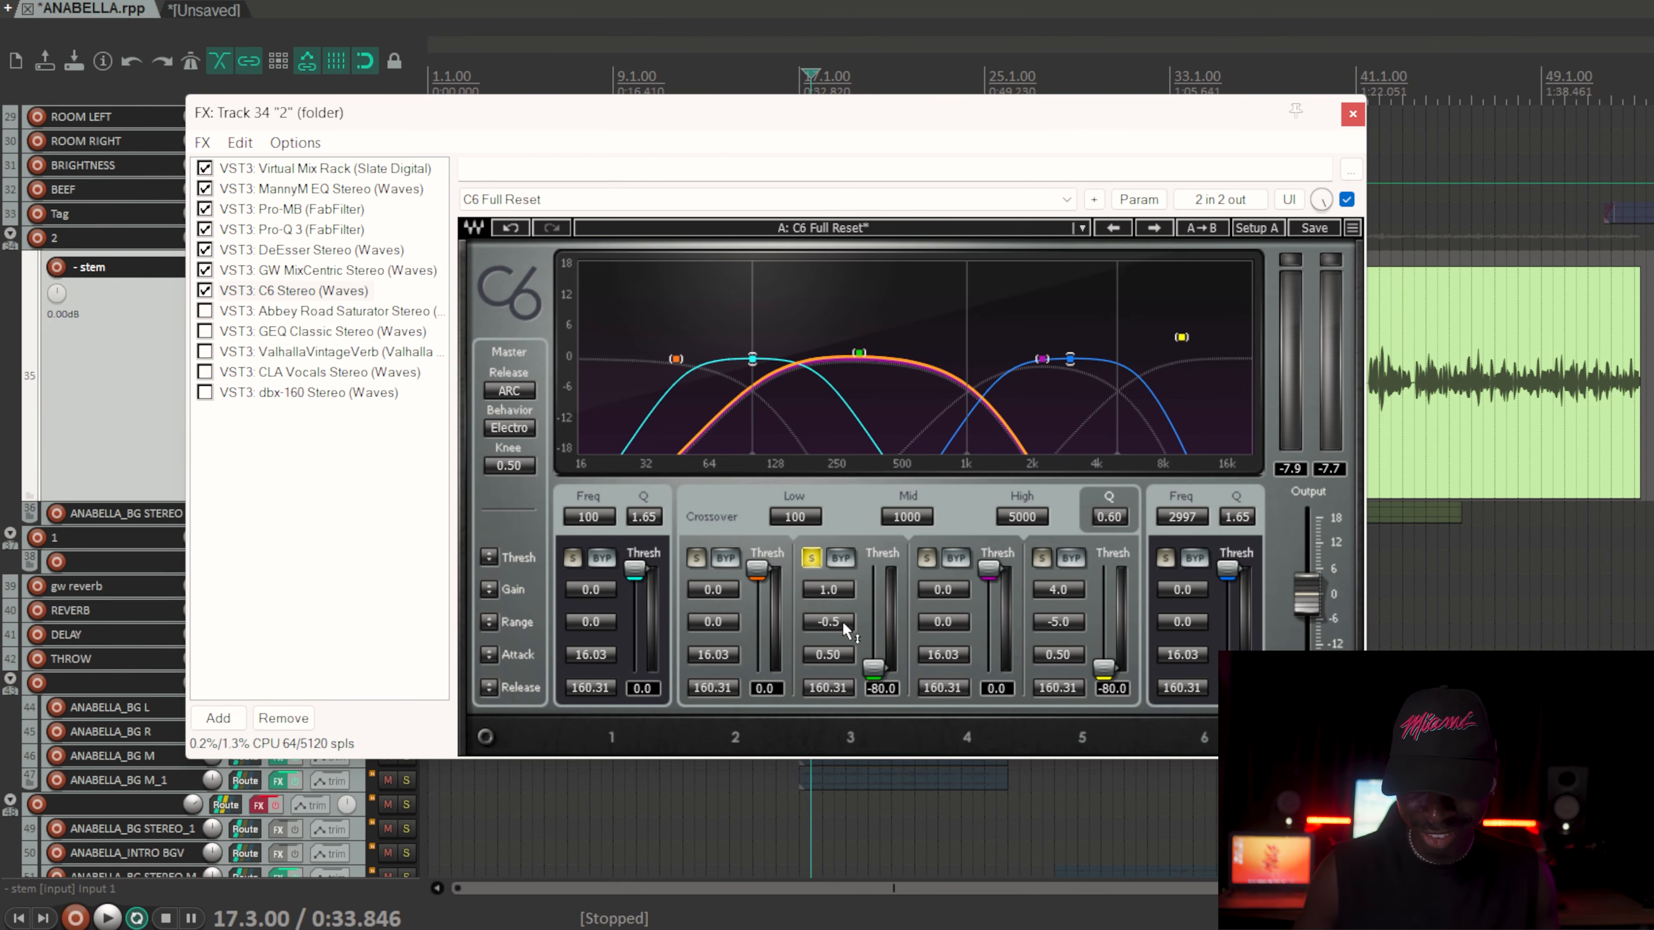
# Step: Enable and show the Abbey Road Saturator on folder 2 and start playing the vocal
pyautogui.click(204, 311)
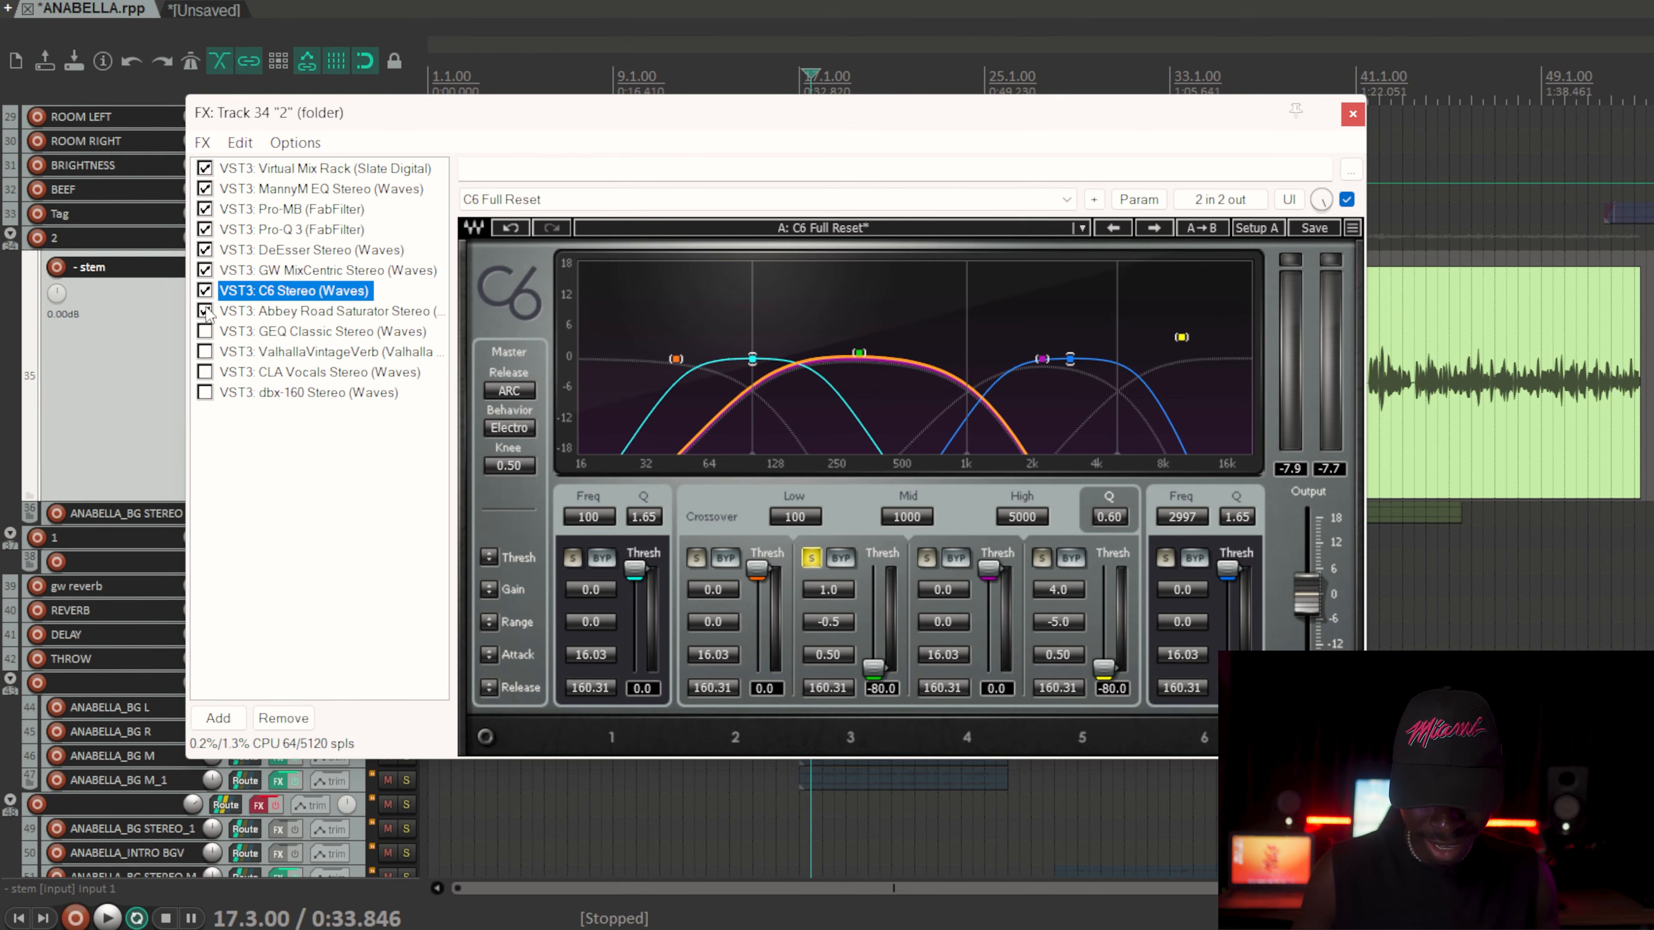
pyautogui.click(296, 312)
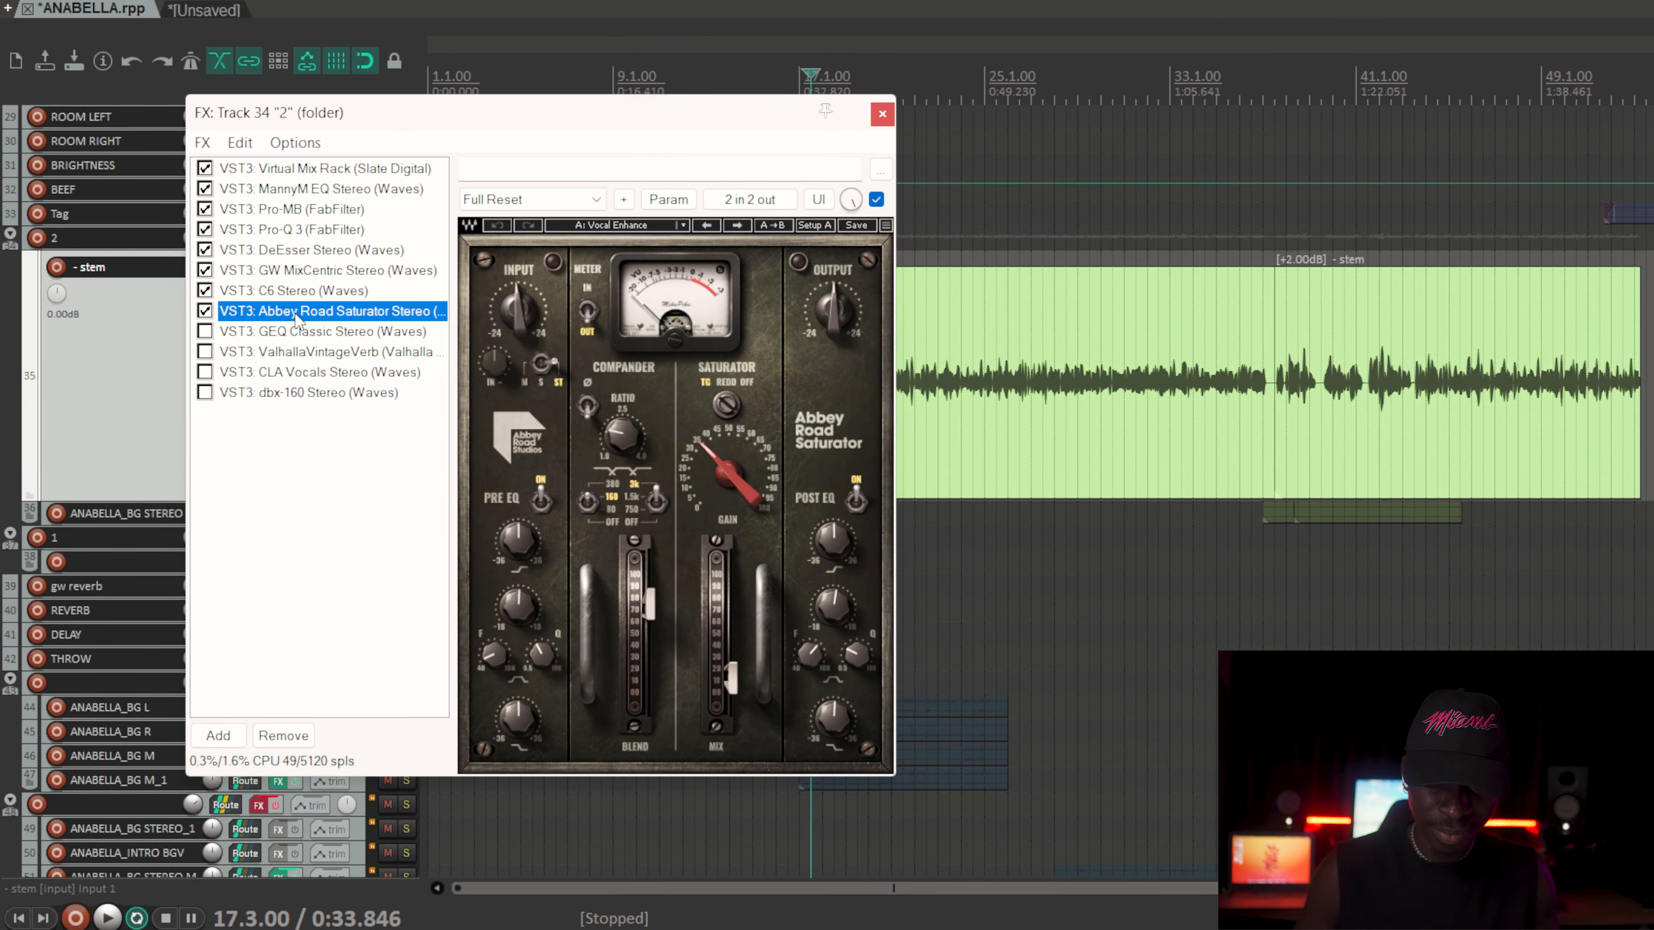
pyautogui.press('space')
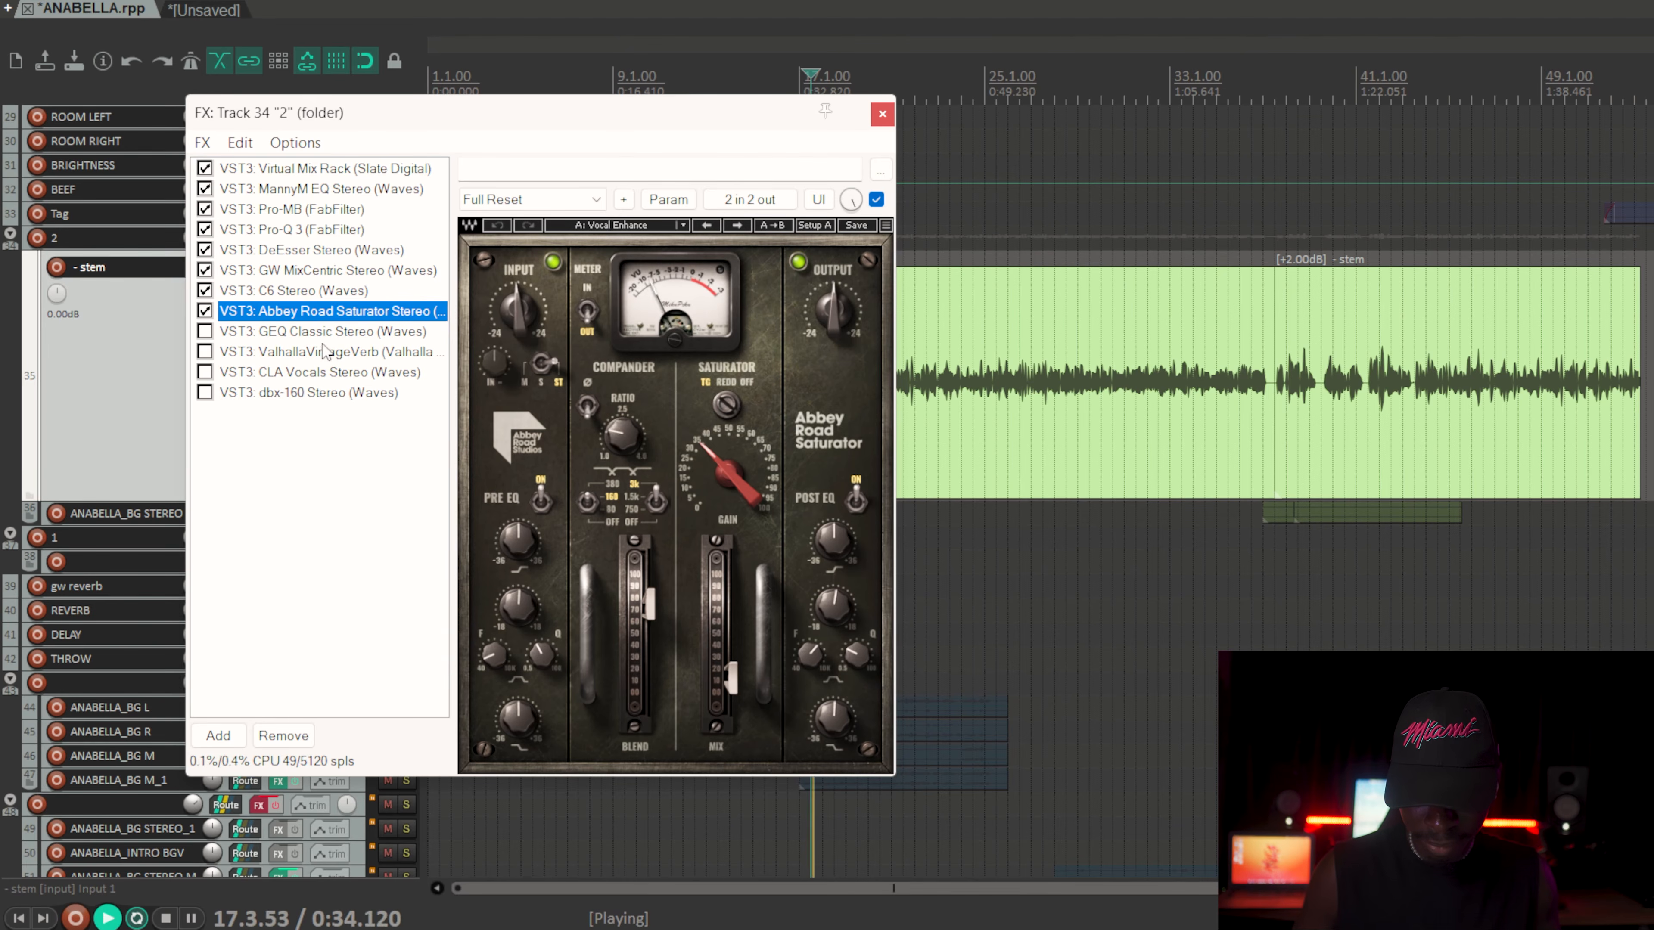
# Step: Return to the C6 plugin and turn off the solo on its band between 100 and 1000 Hz
pyautogui.click(313, 291)
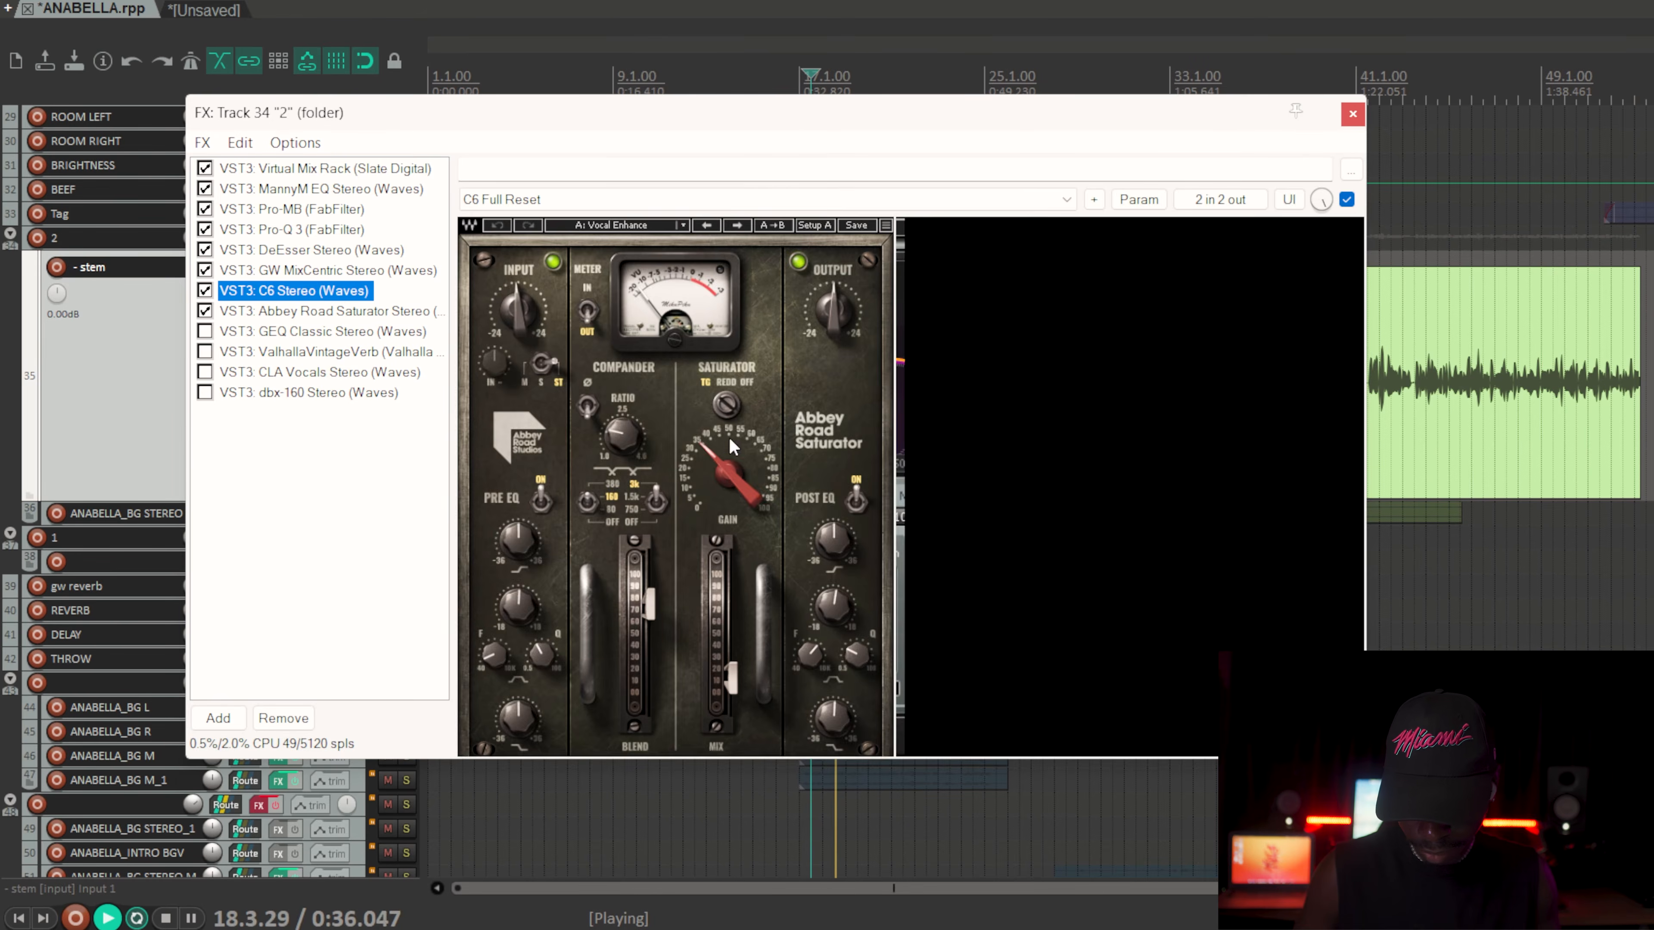
pyautogui.click(812, 559)
pyautogui.click(811, 558)
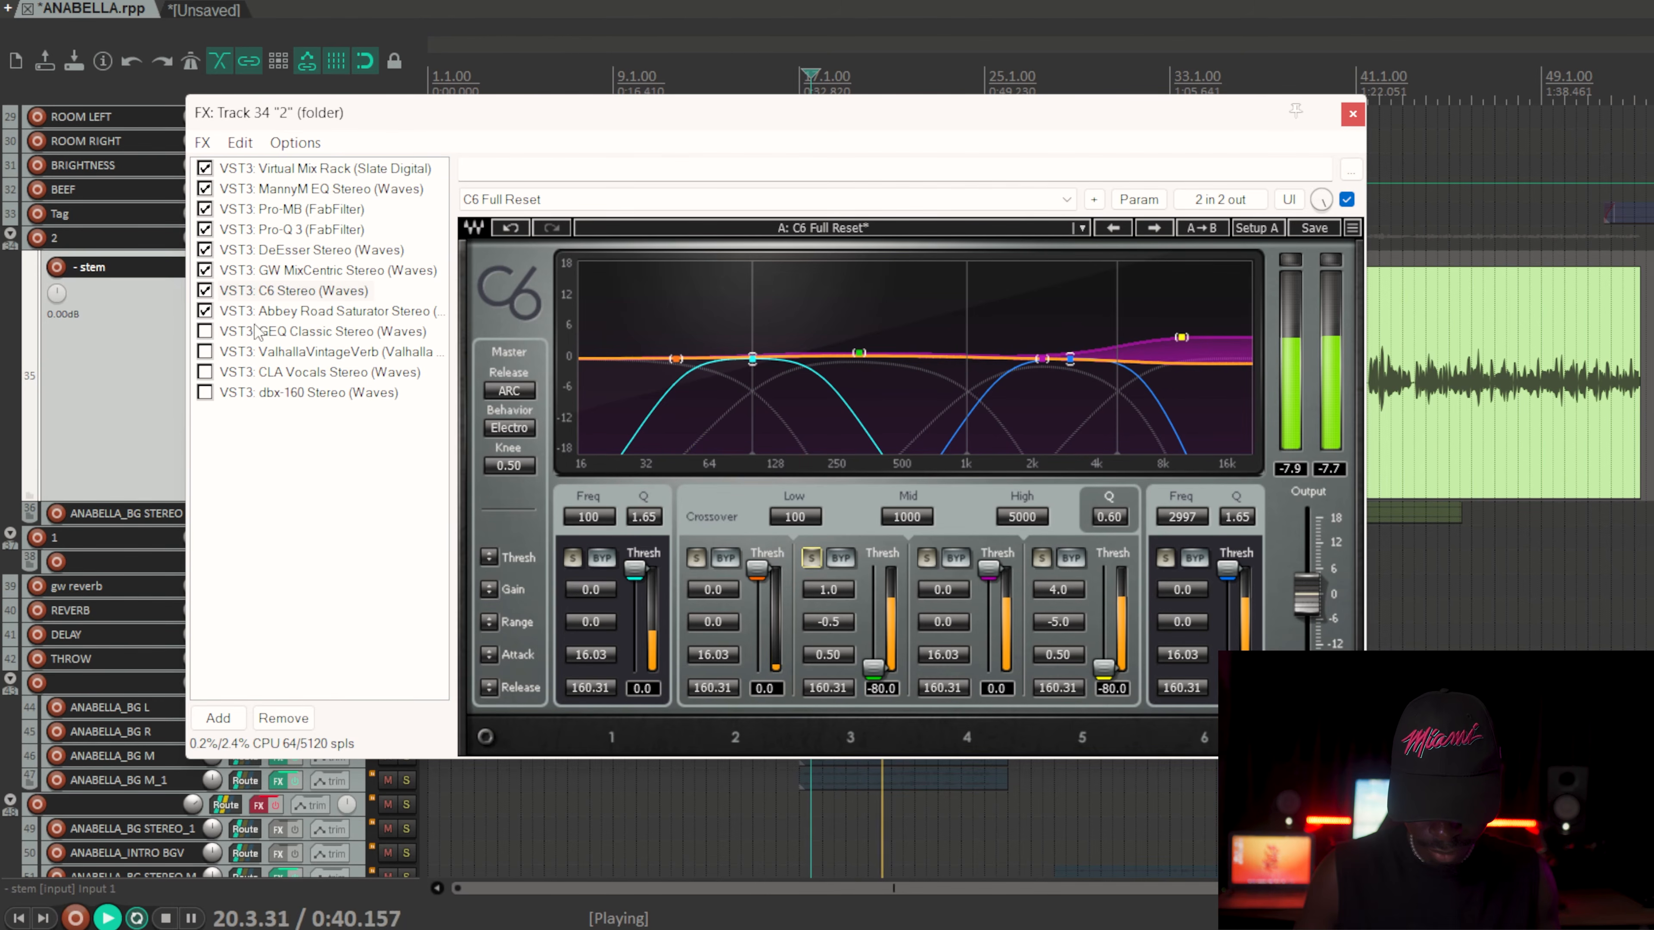
# Step: Enable and show GEQ Classic on folder 2, stop playback and examine its 1 kHz band boost
pyautogui.click(225, 332)
pyautogui.click(205, 331)
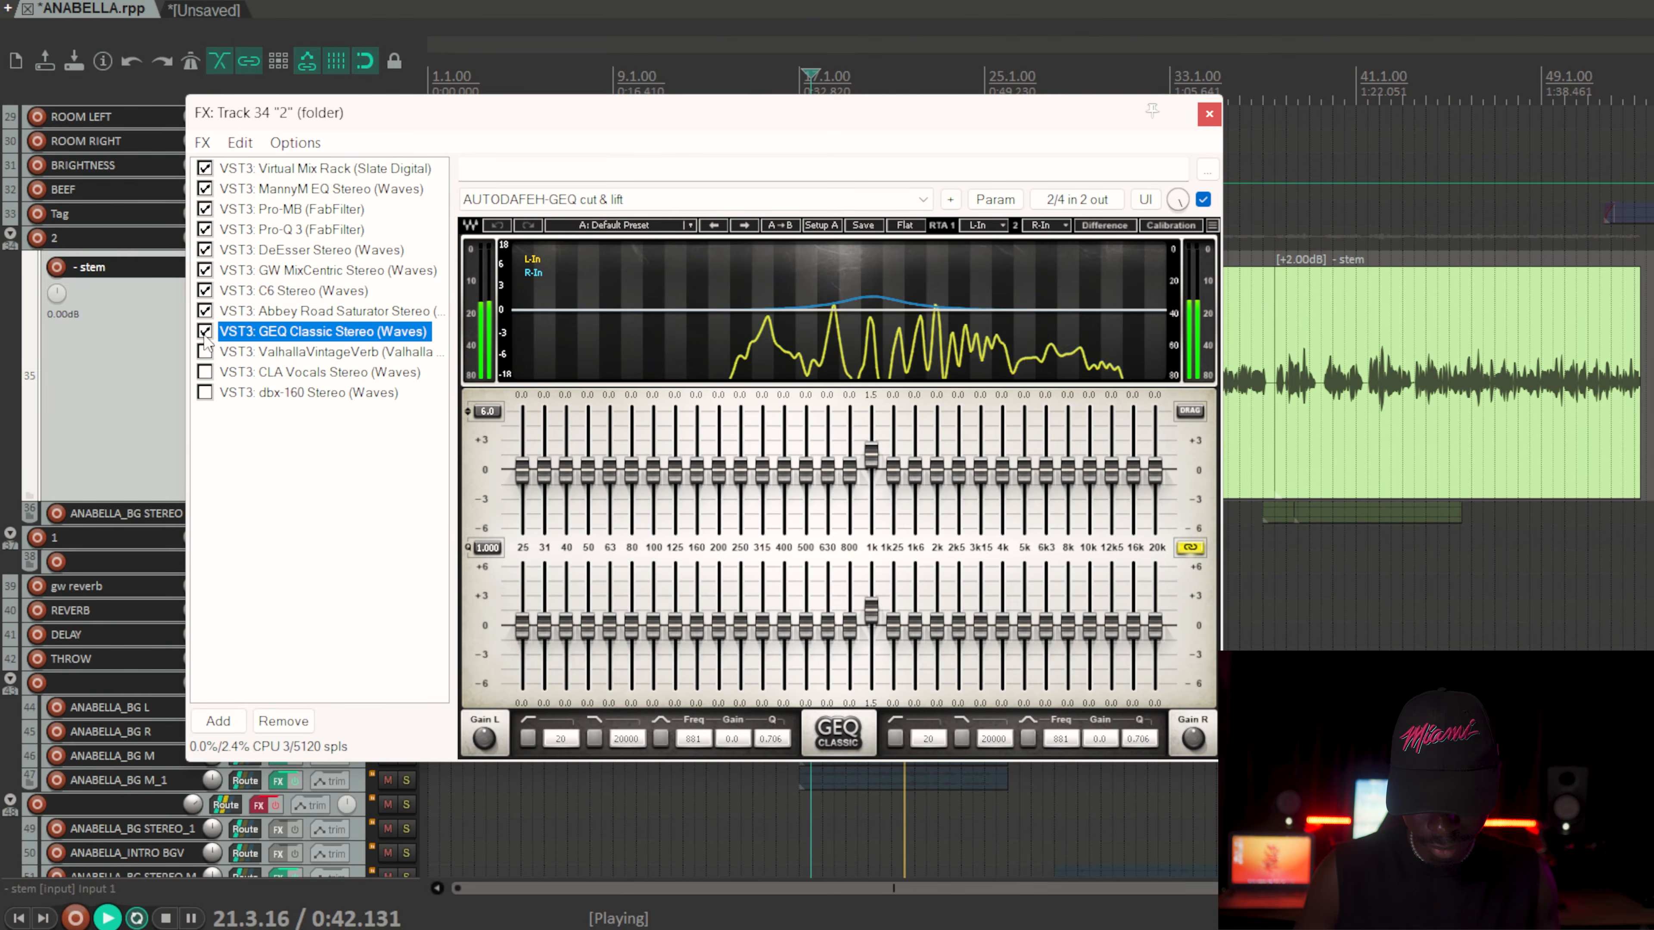
pyautogui.press('space')
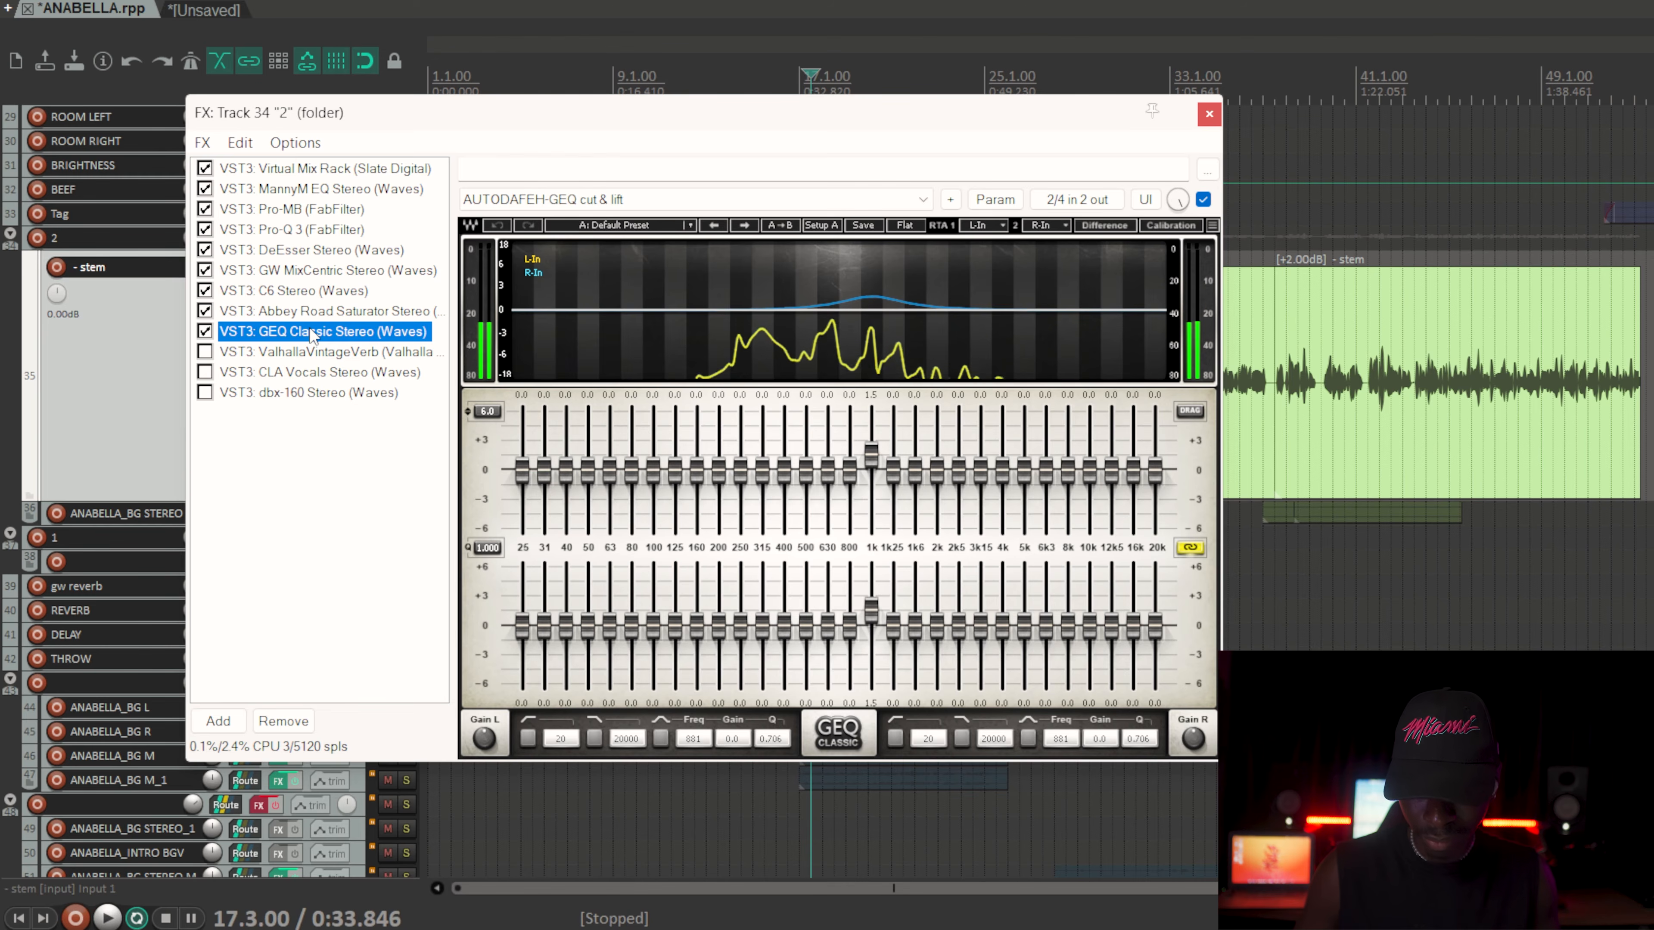
pyautogui.click(872, 552)
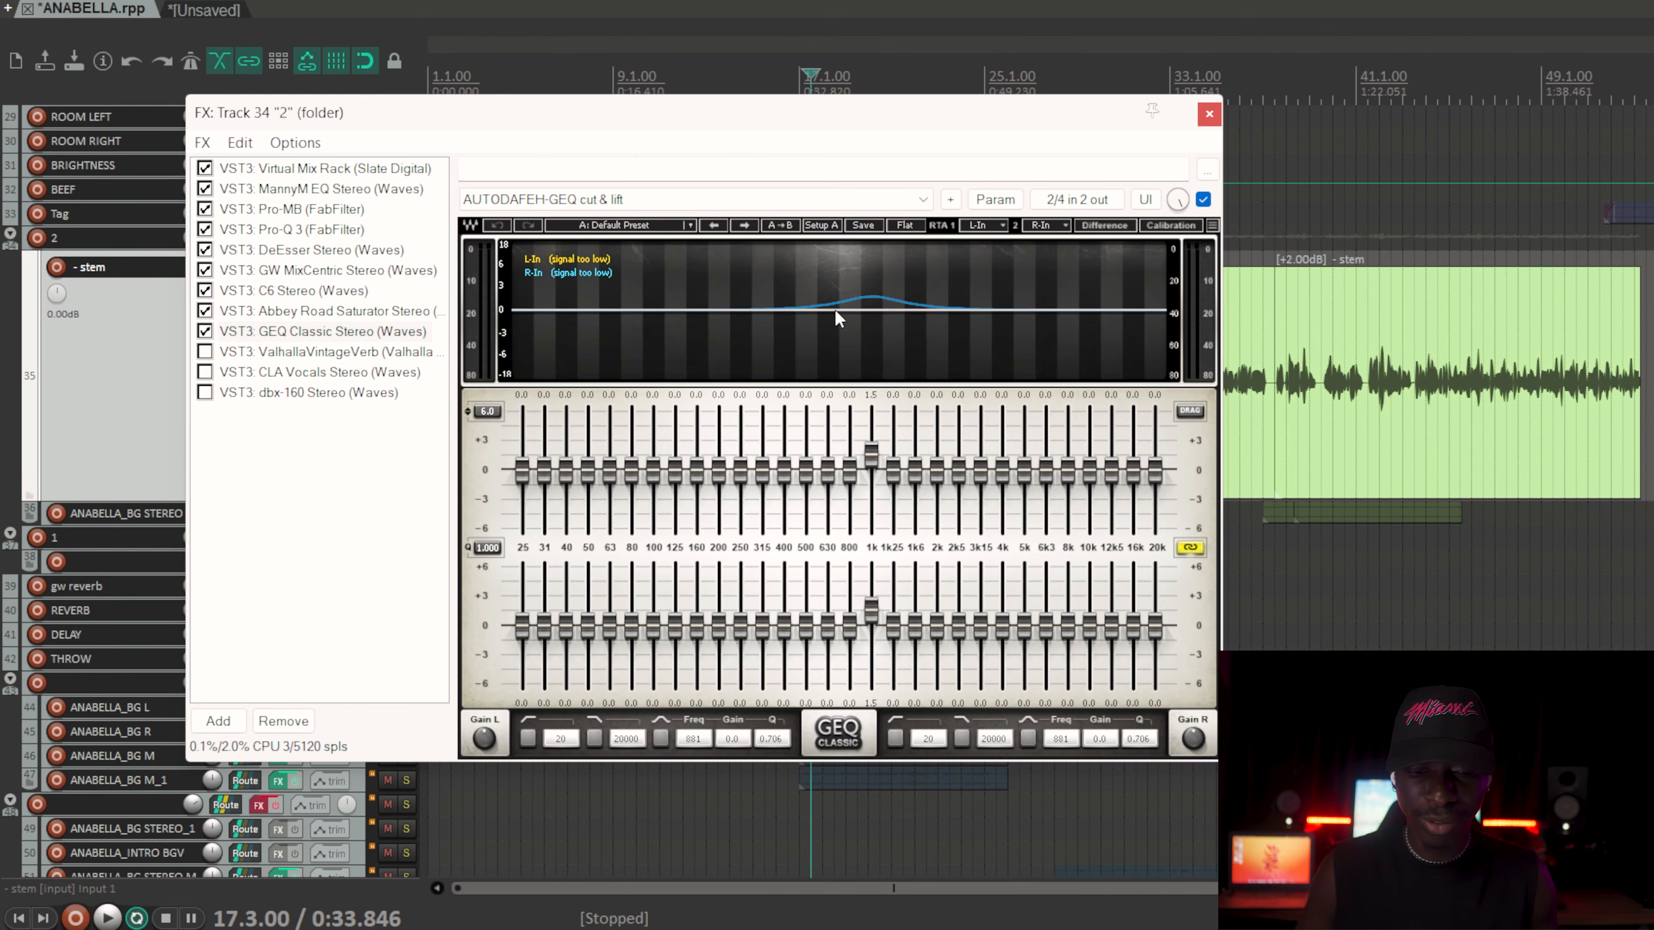
# Step: Enable and show ValhallaVintageVerb on folder 2, and play the vocal through it before stopping
pyautogui.click(204, 352)
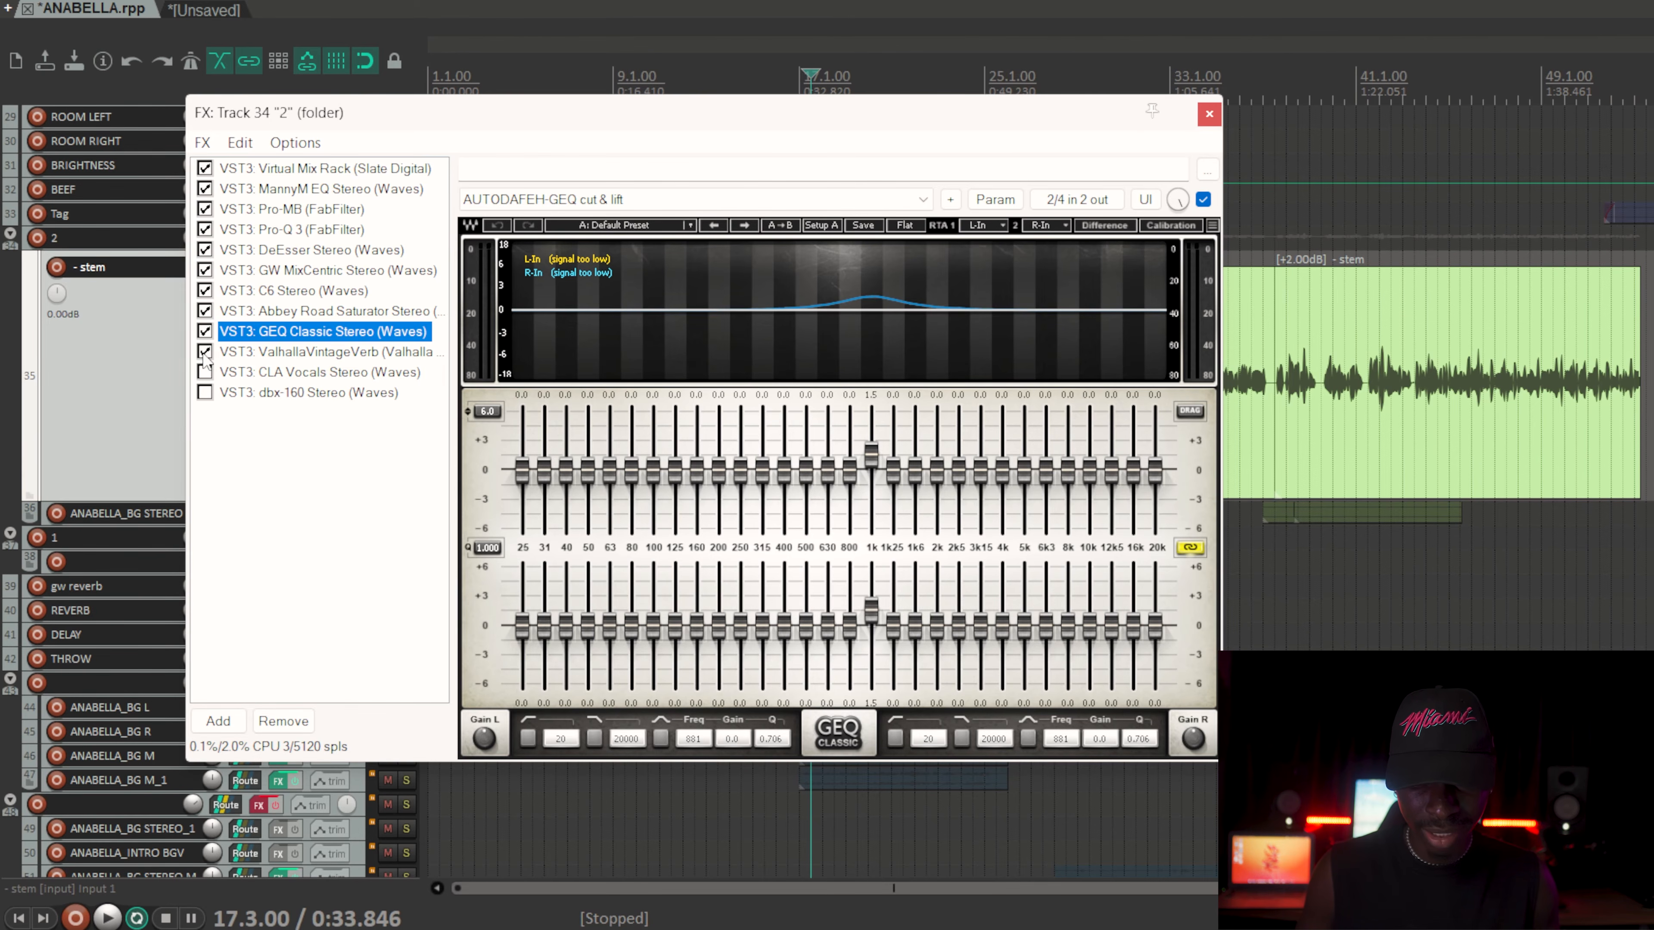
pyautogui.click(302, 351)
pyautogui.press('space')
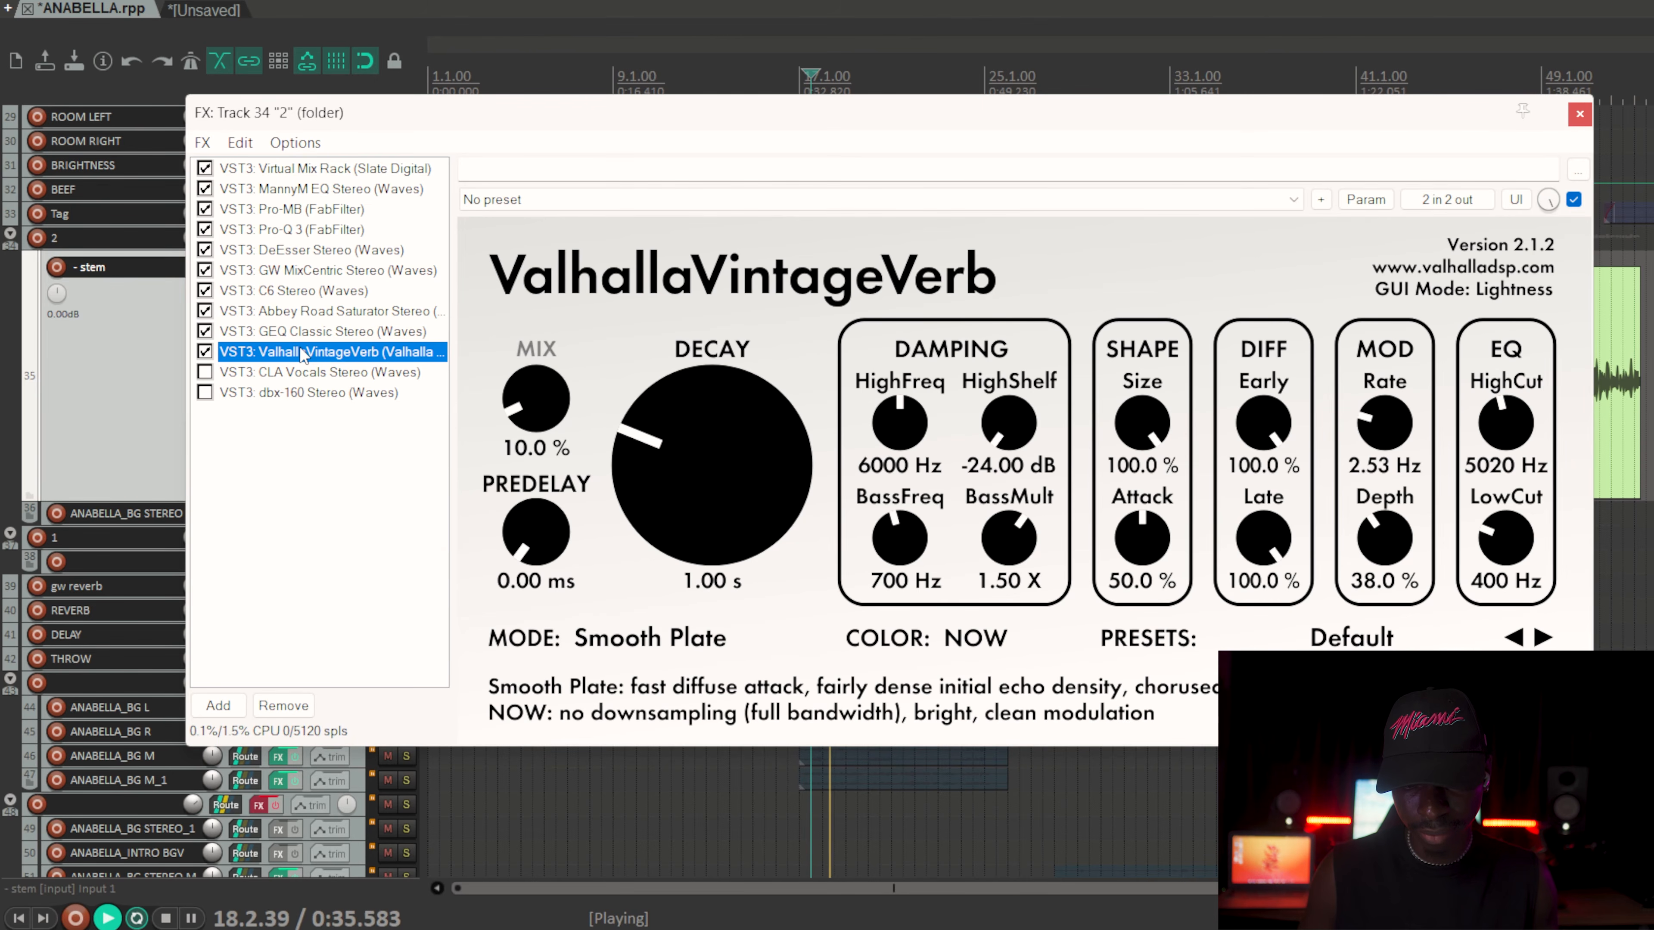
pyautogui.press('space')
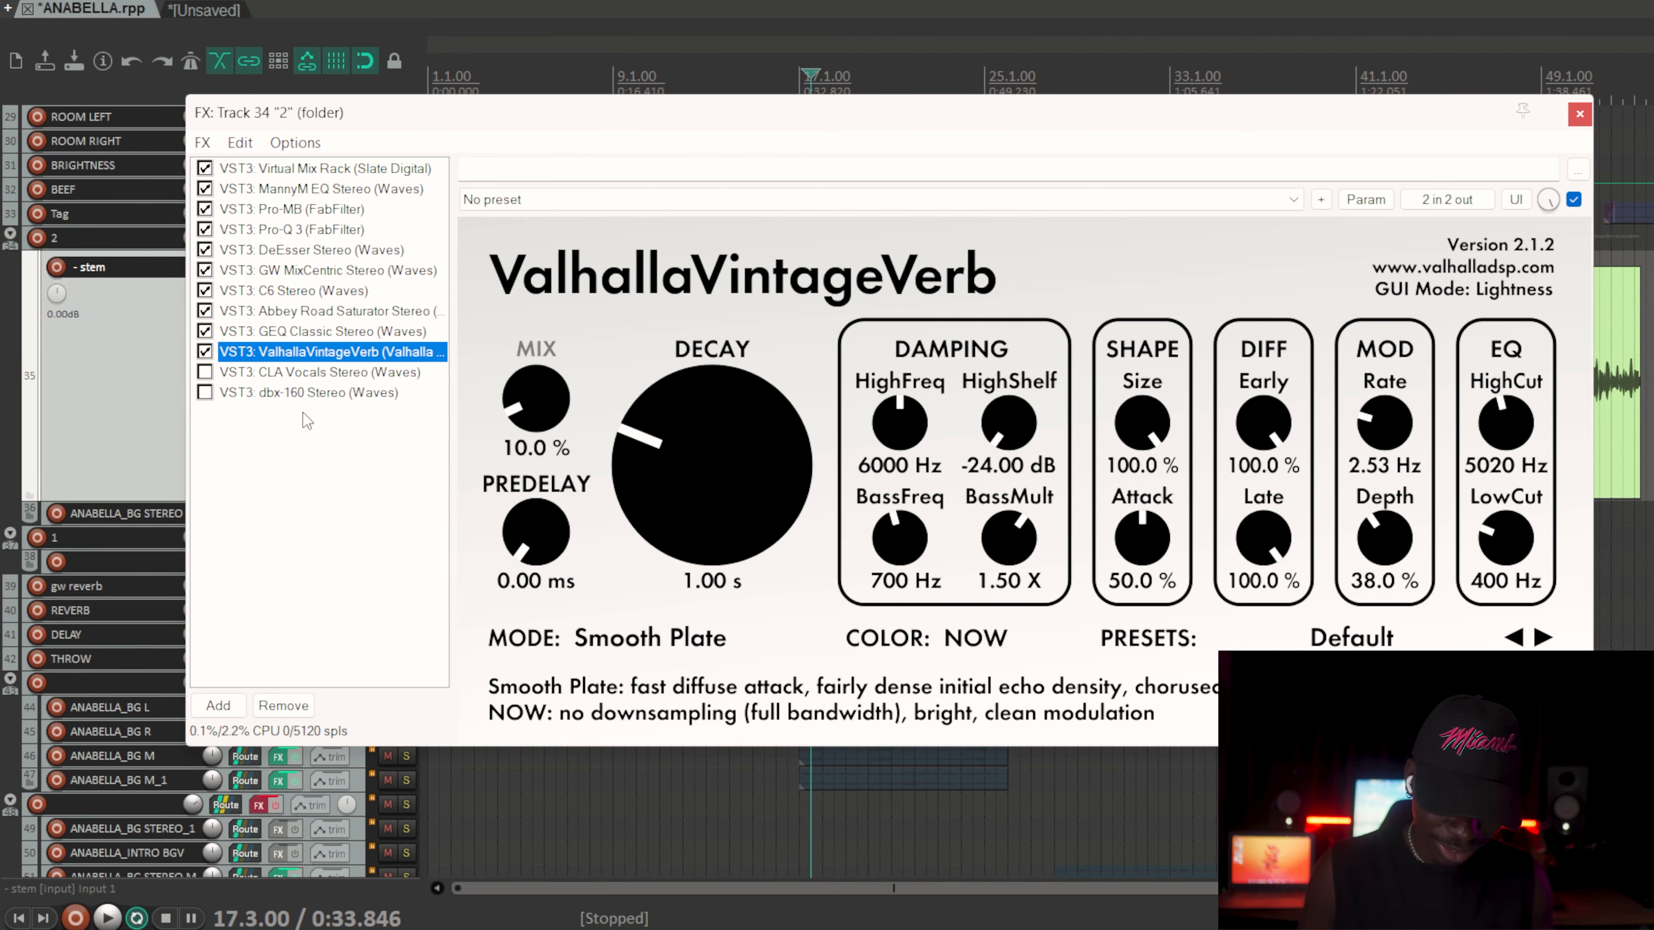
# Step: Review ValhallaVintageVerb's Smooth Plate mode and its decay time, leaving both settings as they are
pyautogui.click(653, 641)
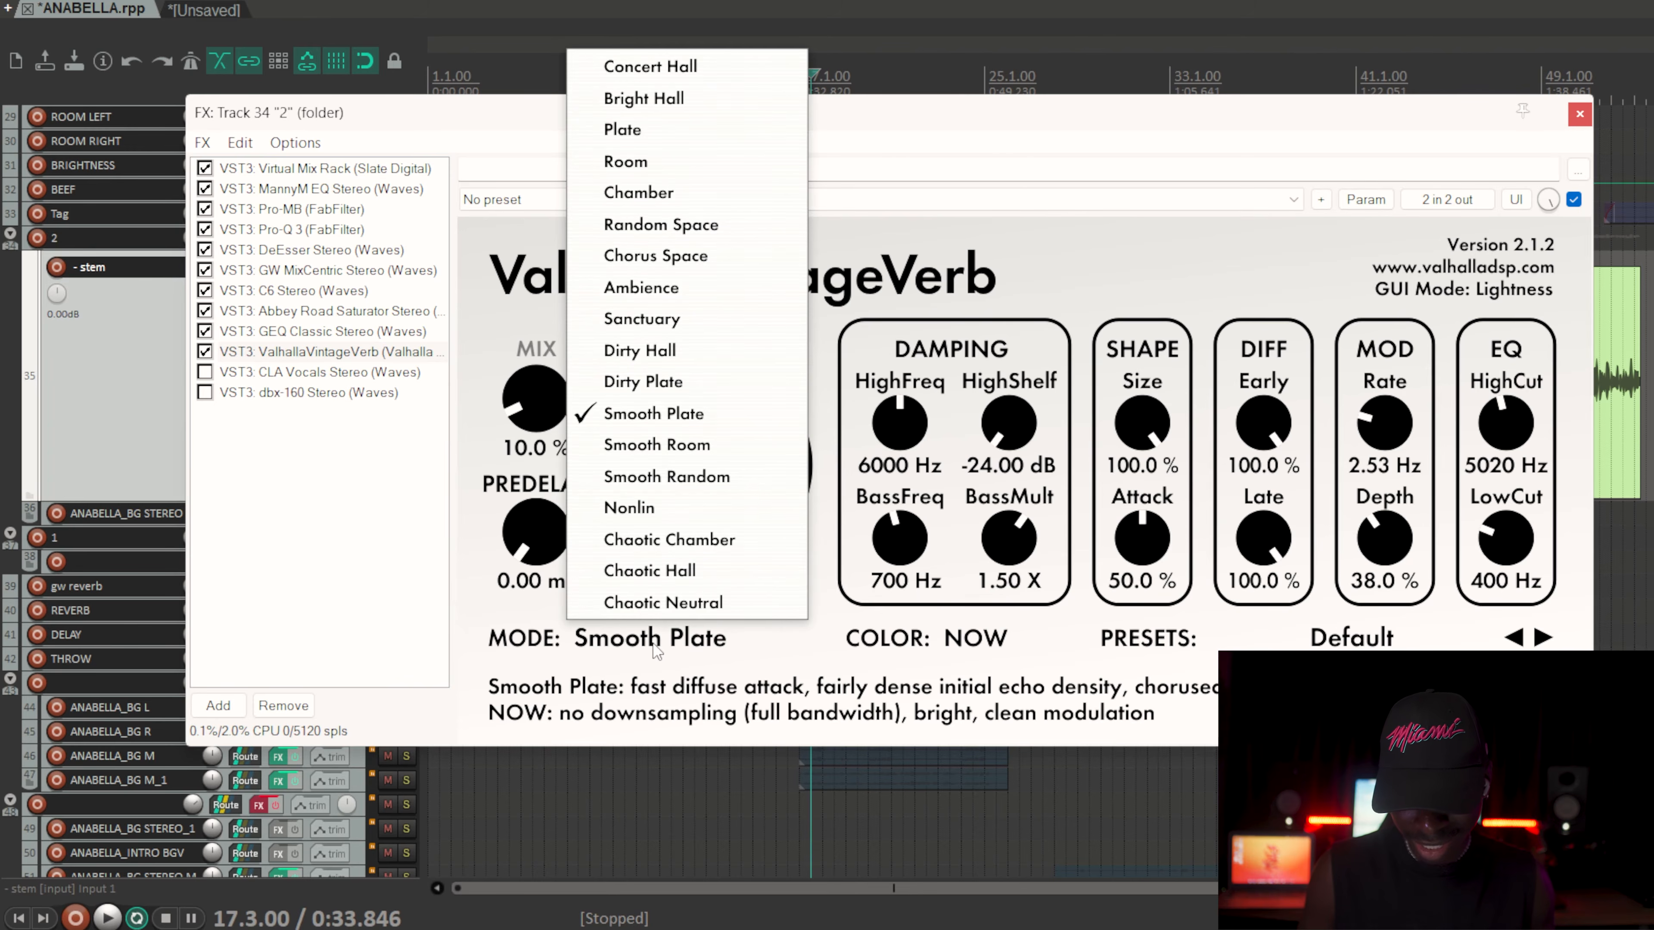
pyautogui.click(648, 417)
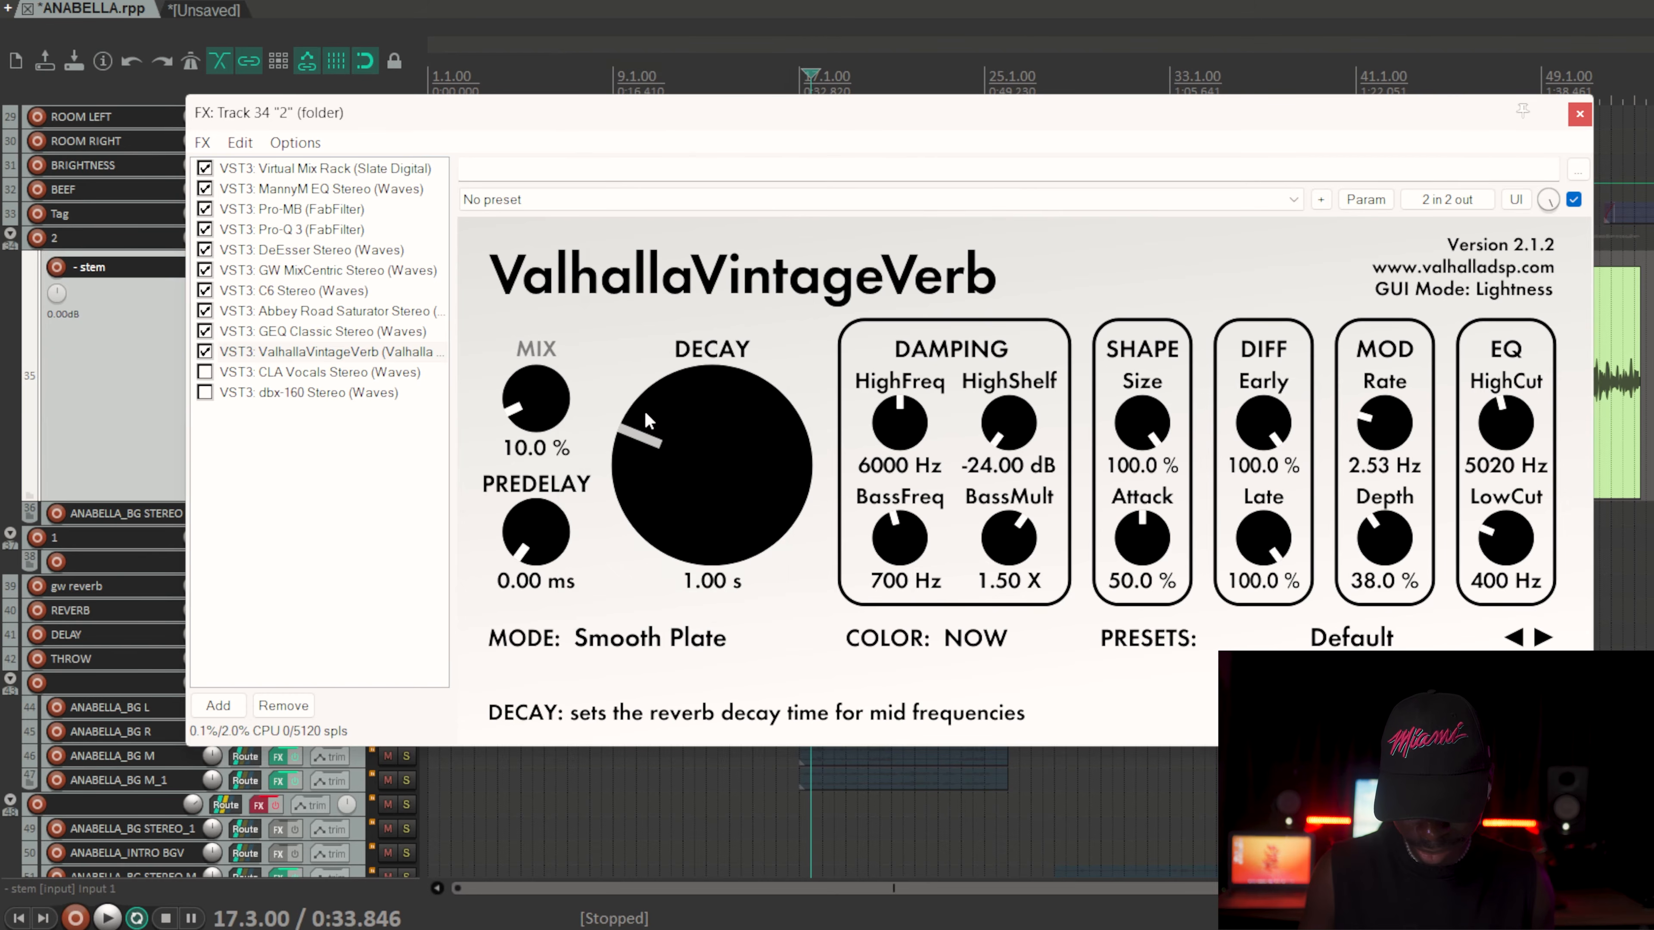
pyautogui.click(397, 471)
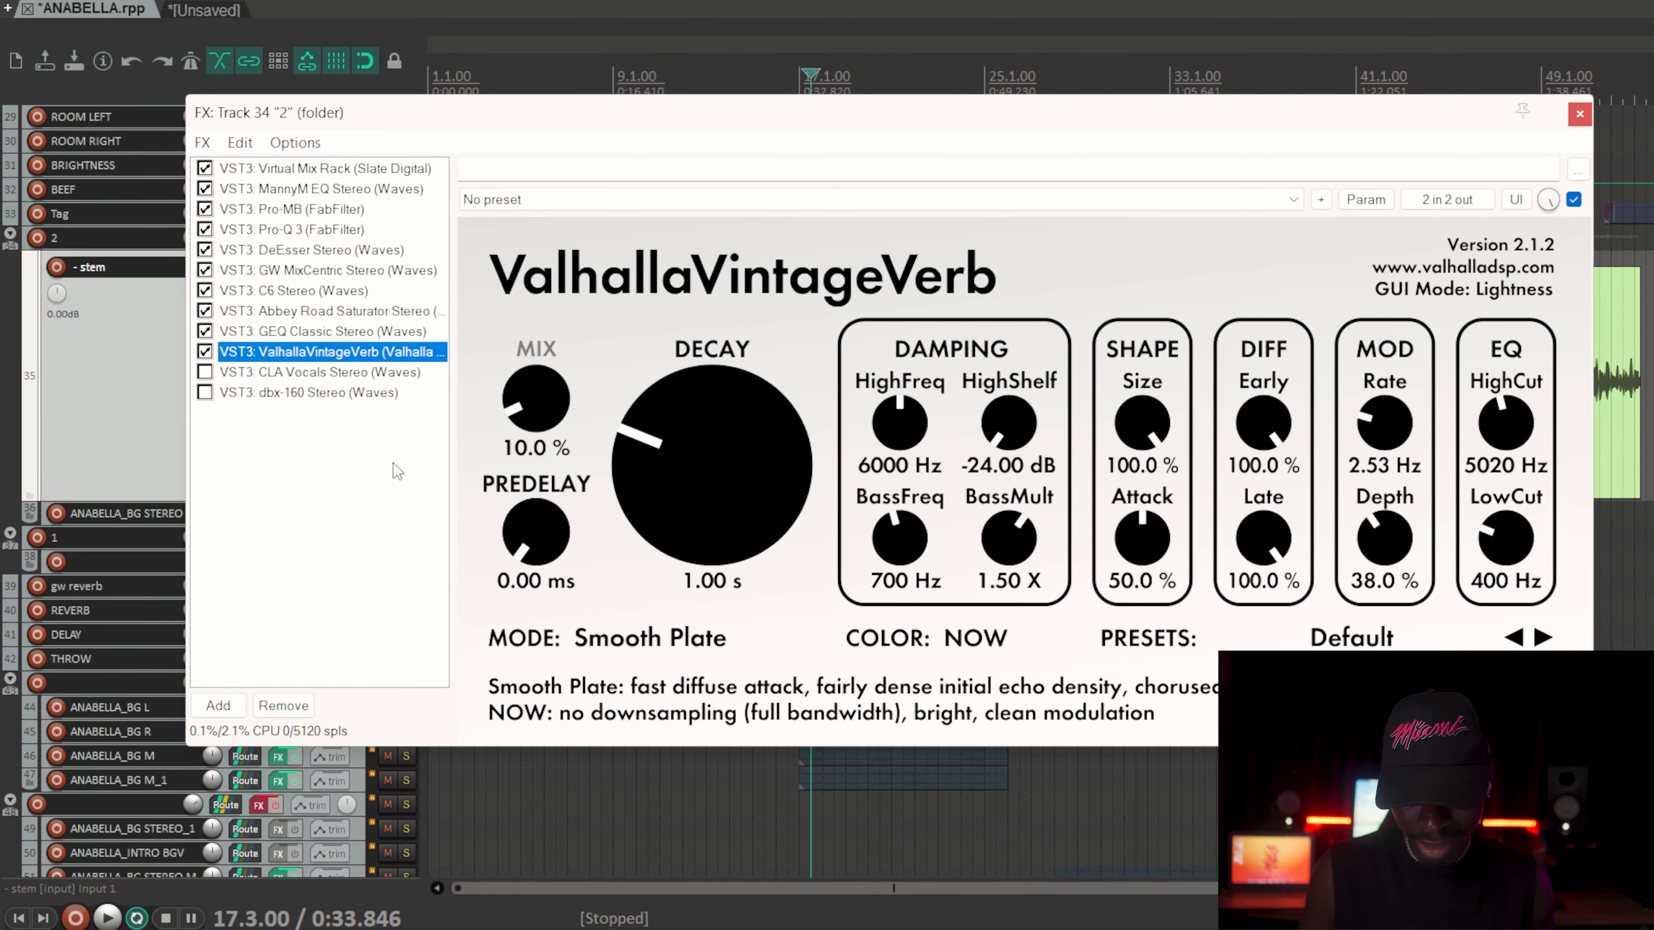
pyautogui.click(697, 579)
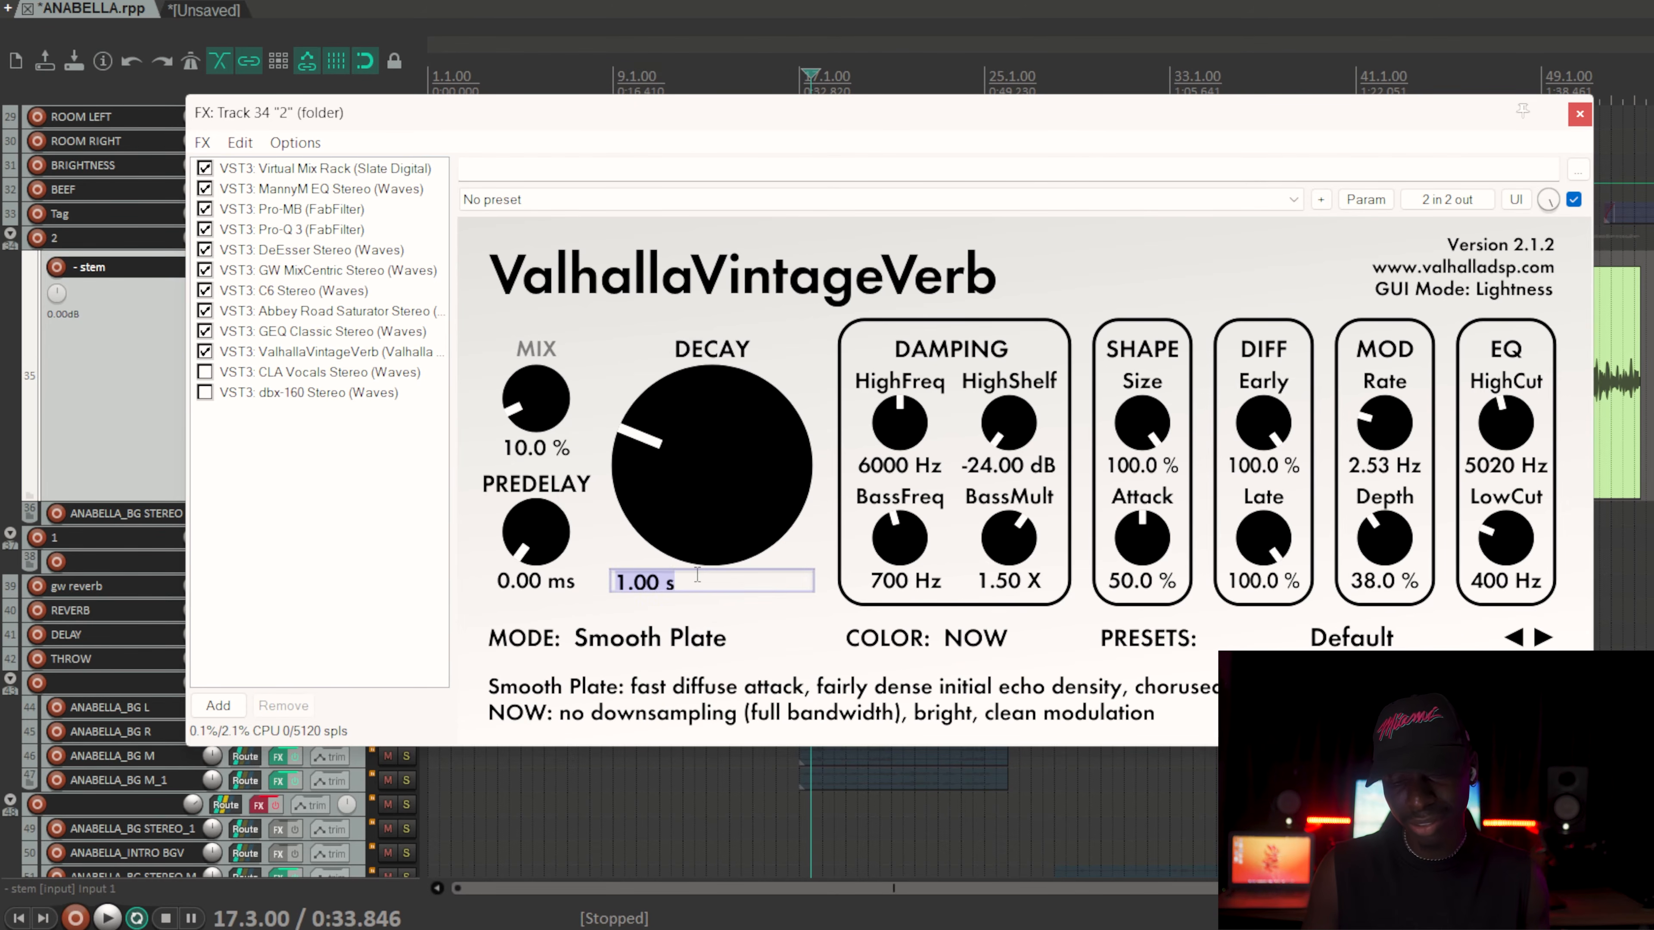
pyautogui.click(284, 435)
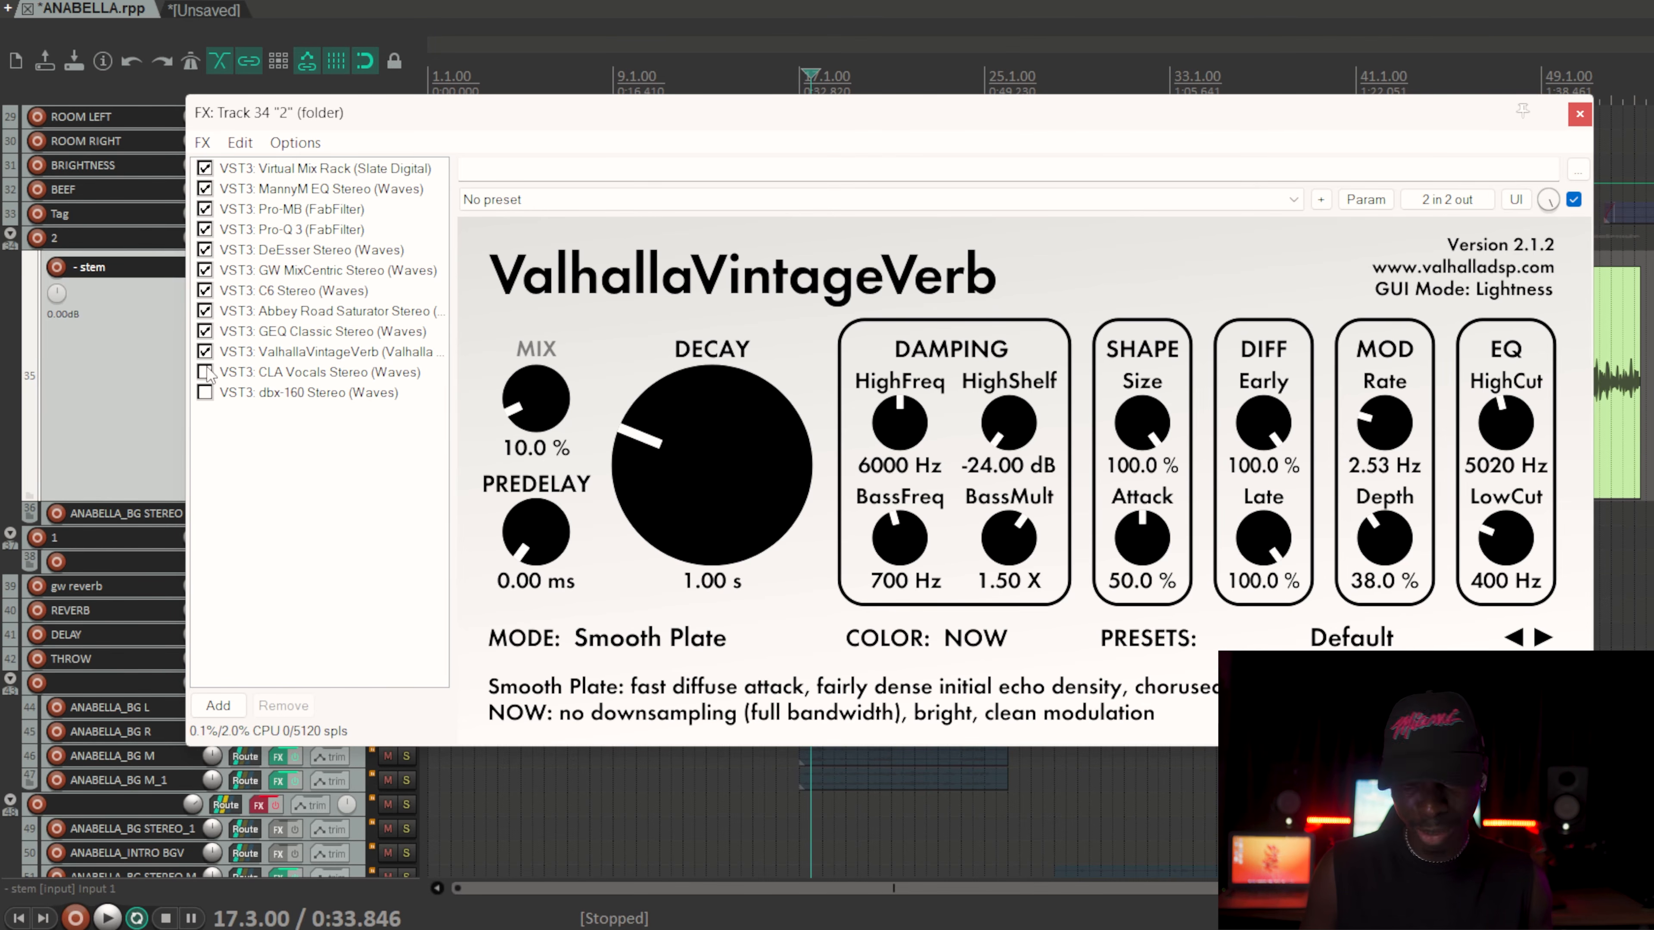
# Step: Enable and show CLA Vocals and dbx-160 on folder 2, reviewing the CLA Vocals treble fader, and close the effects window
pyautogui.click(317, 374)
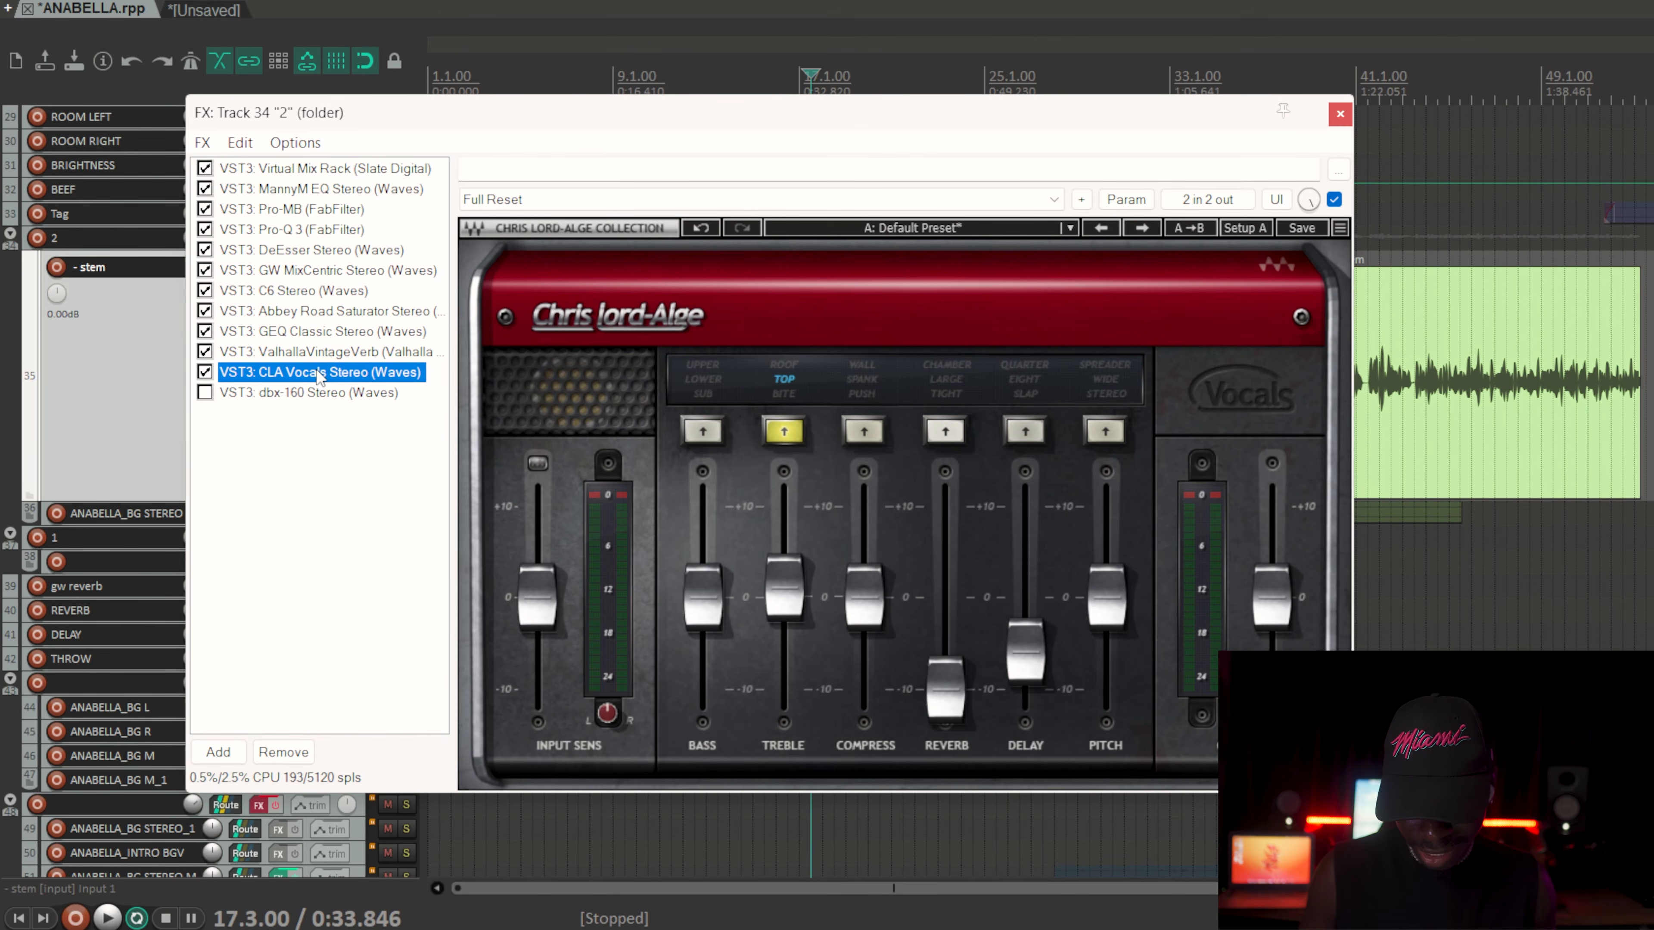
pyautogui.click(784, 586)
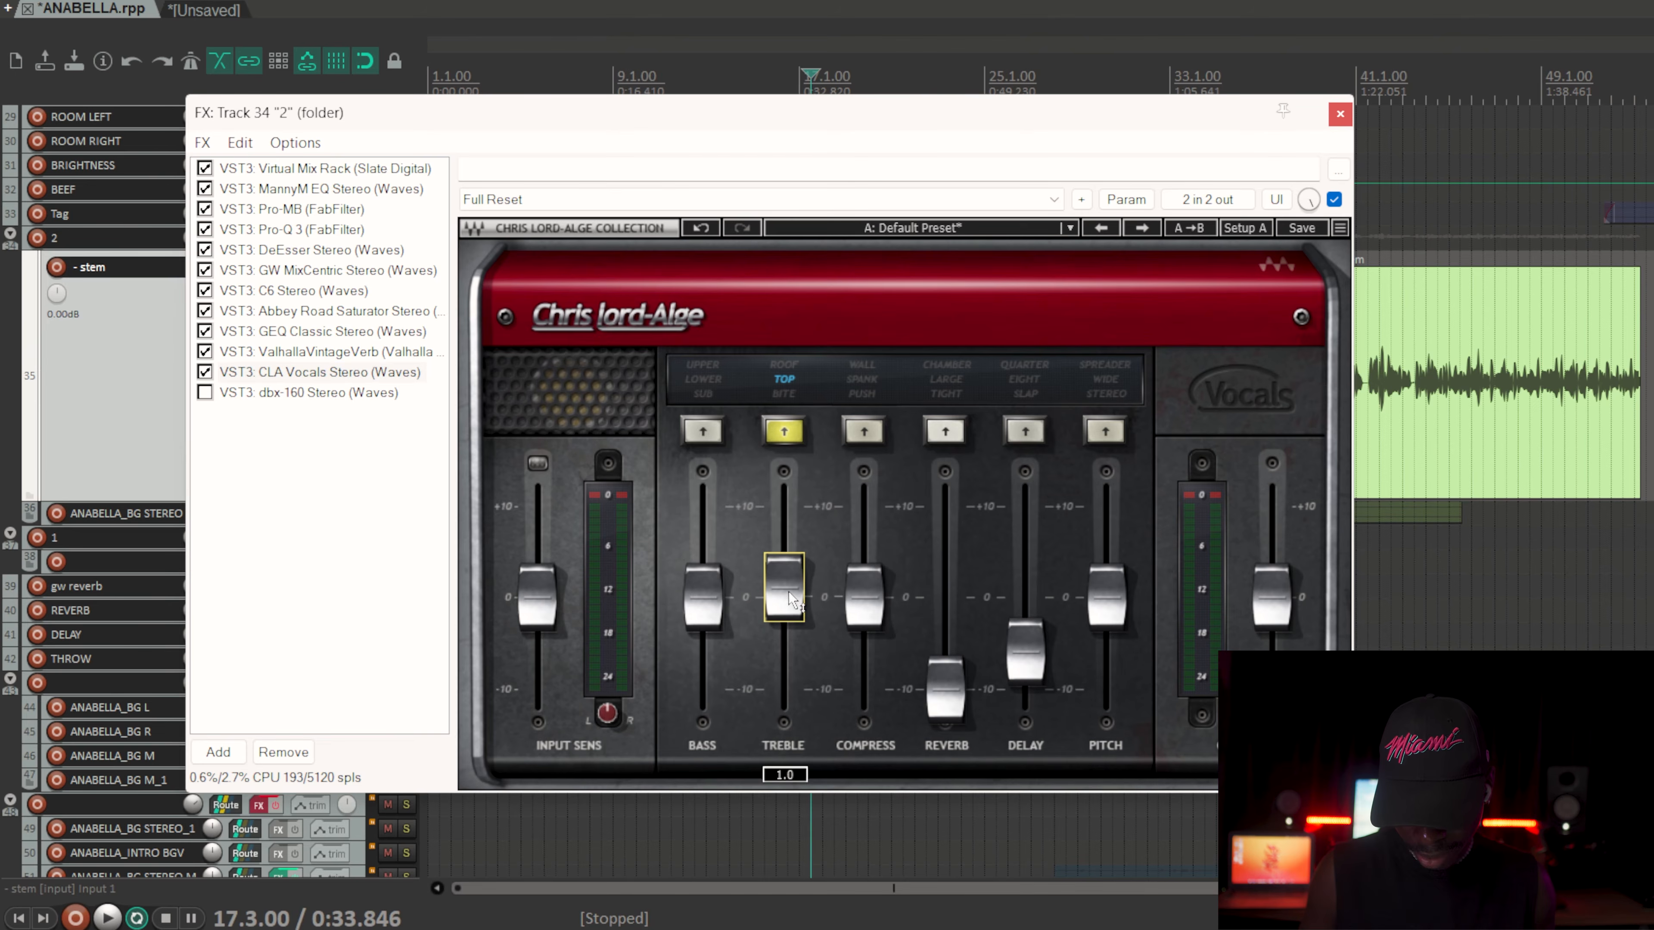
pyautogui.click(205, 392)
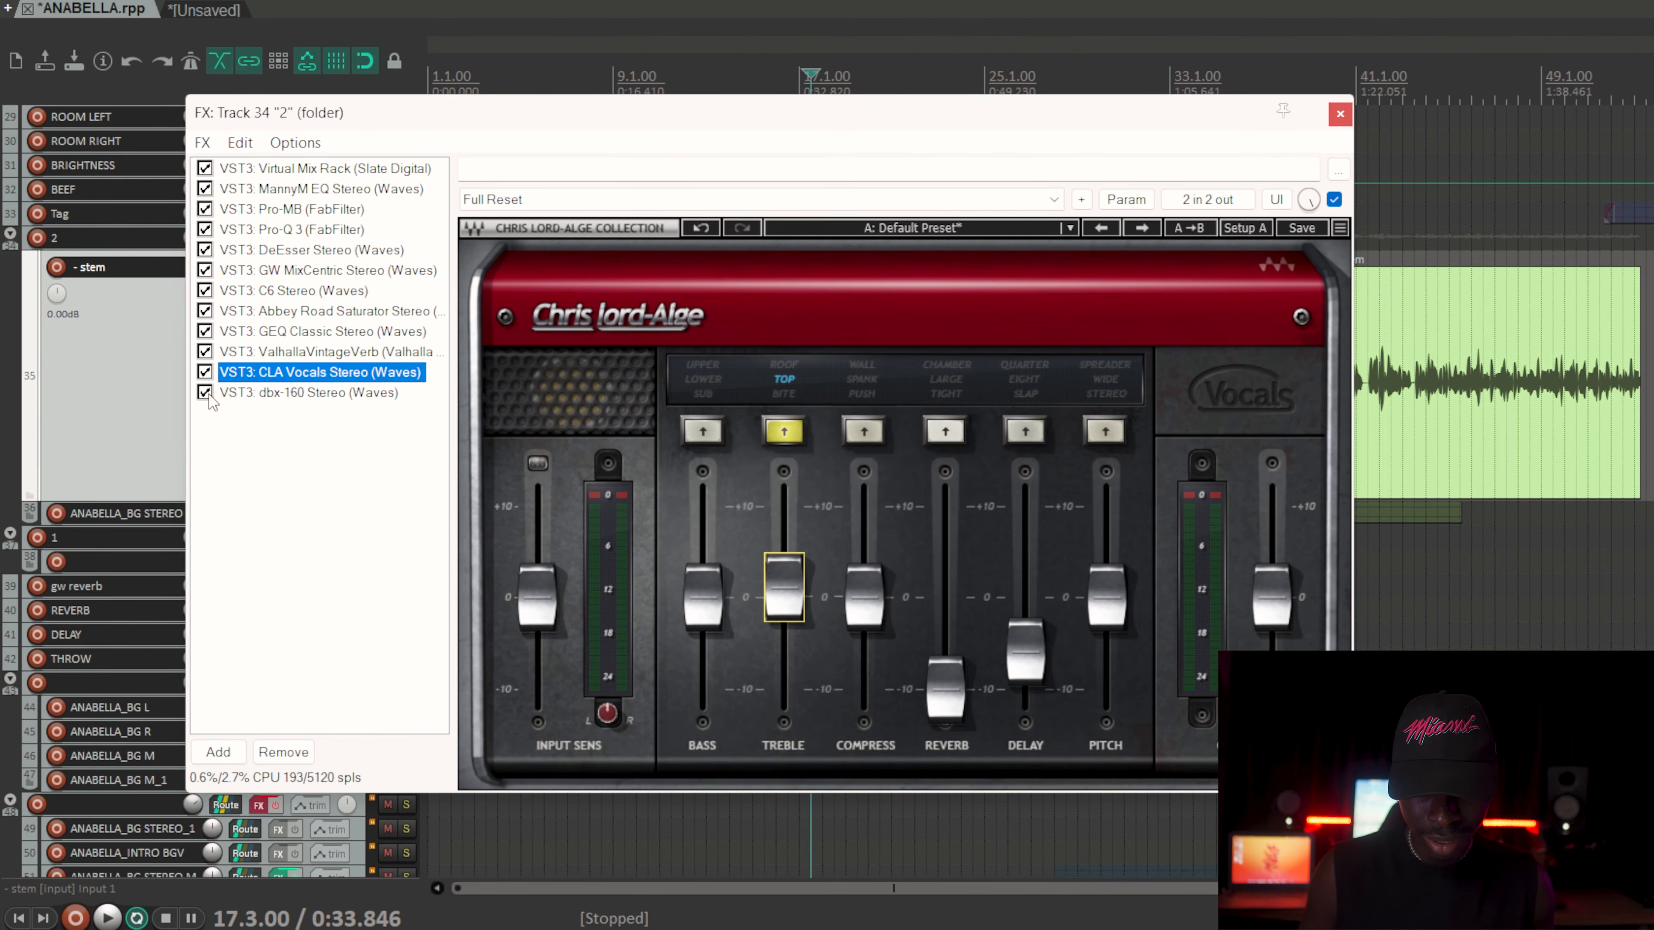
pyautogui.click(296, 392)
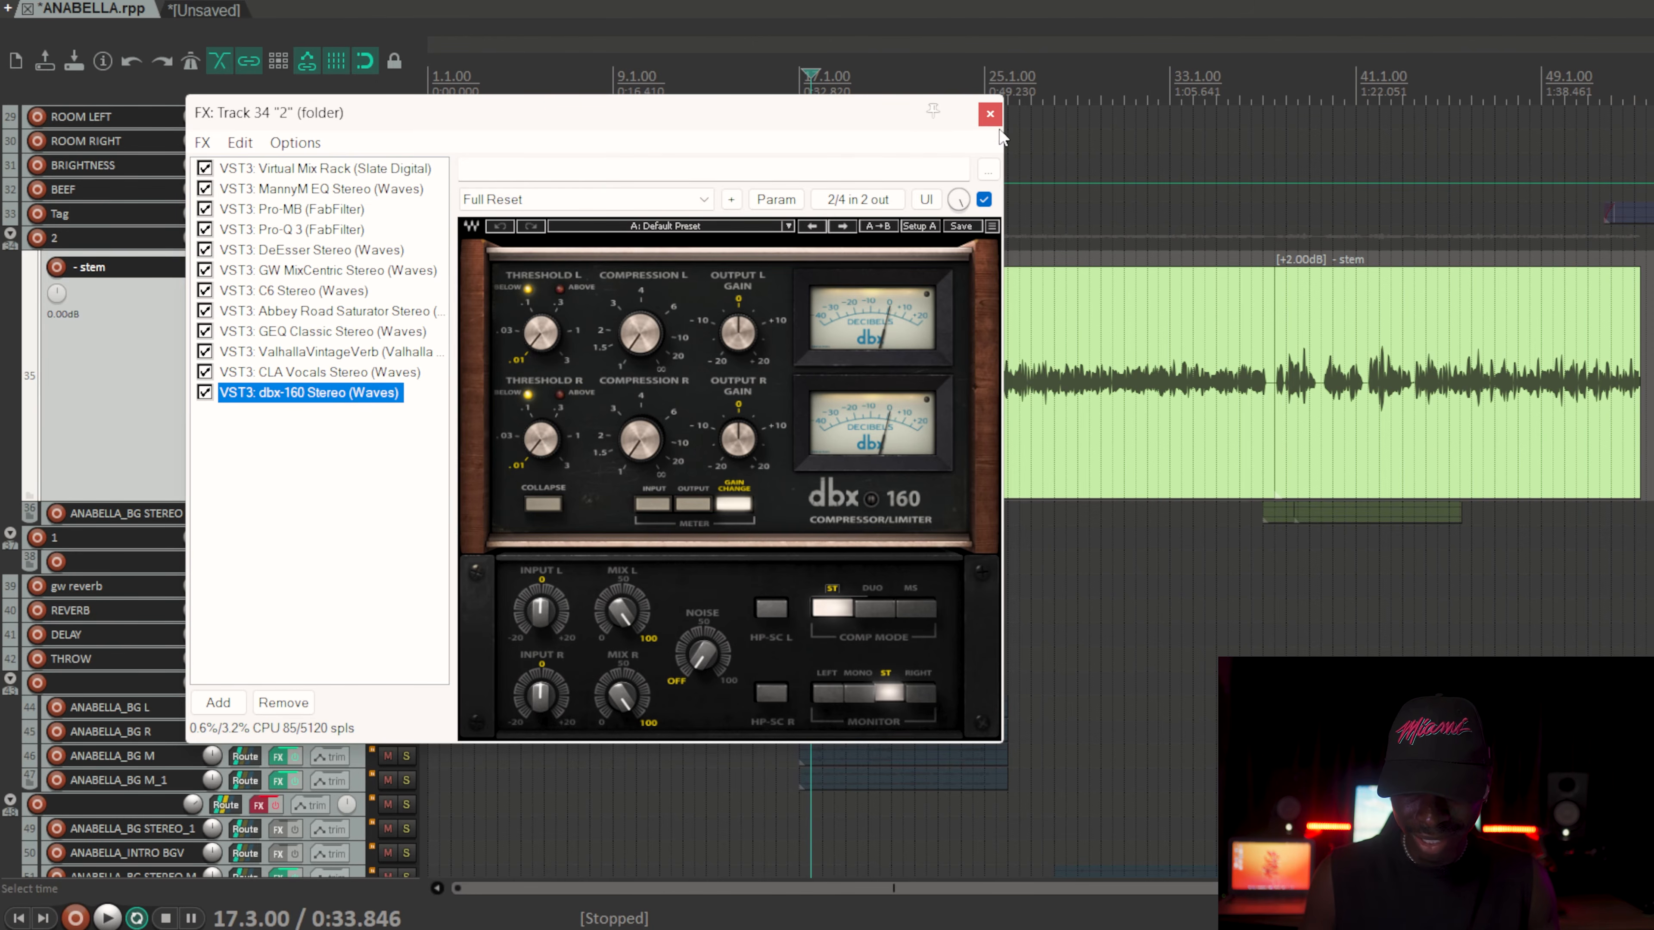
pyautogui.click(990, 114)
# Step: Play the vocal from measure 17, bypassing and re-enabling folder 2's effects to compare the sound, and stop playback
pyautogui.press('space')
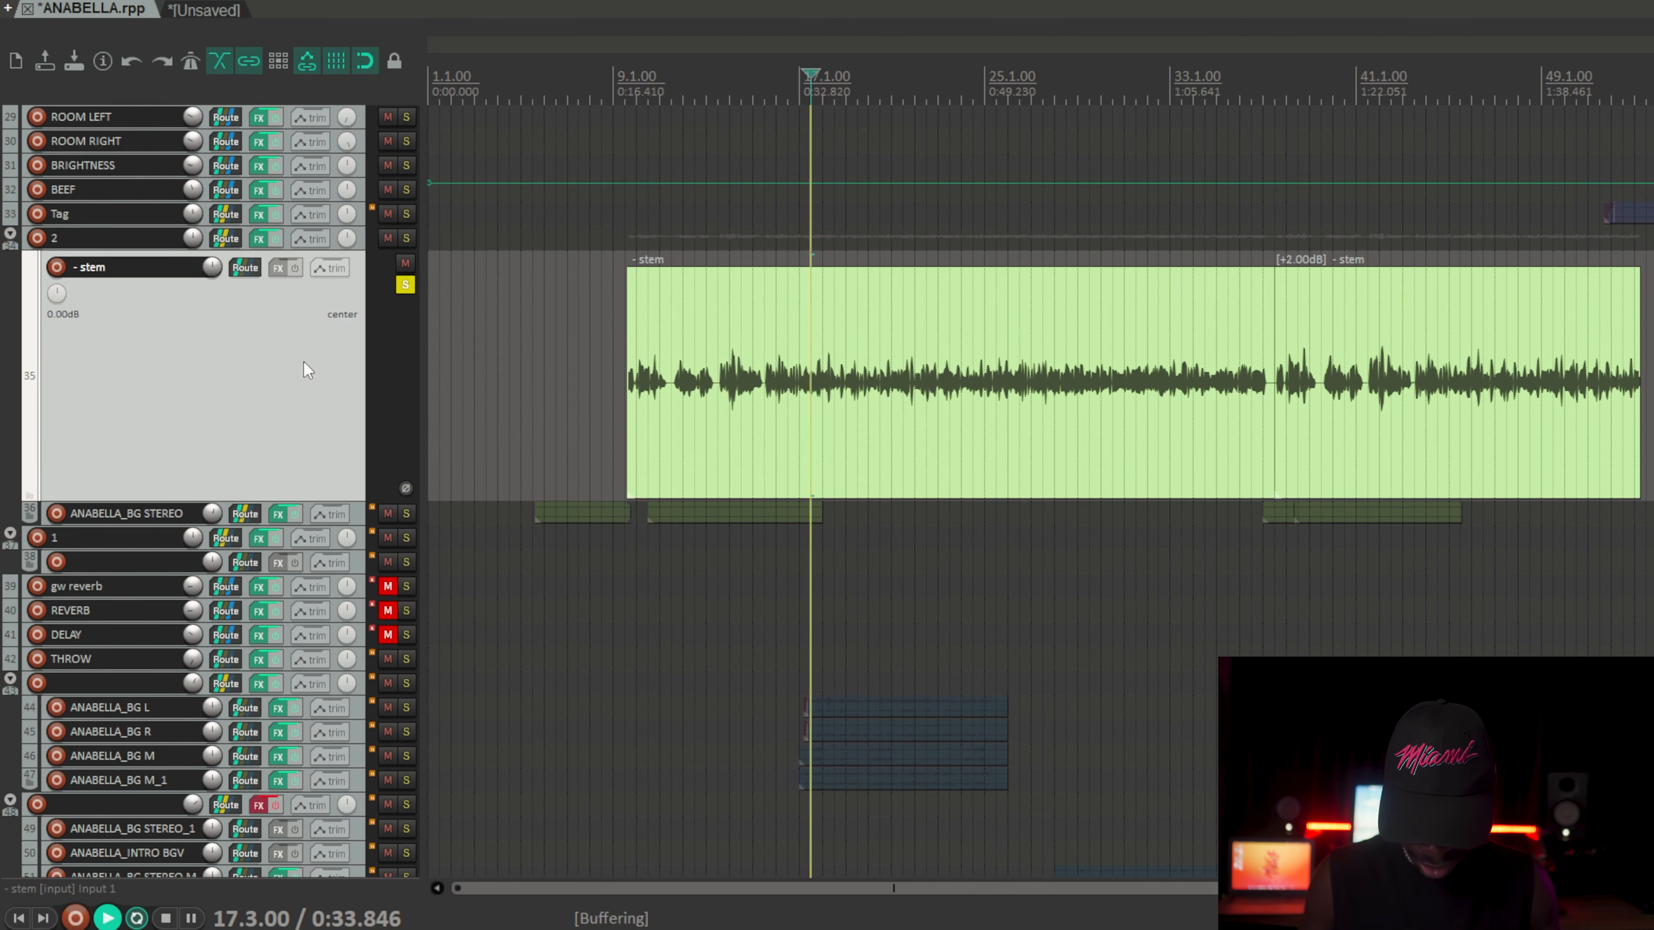
pyautogui.click(275, 239)
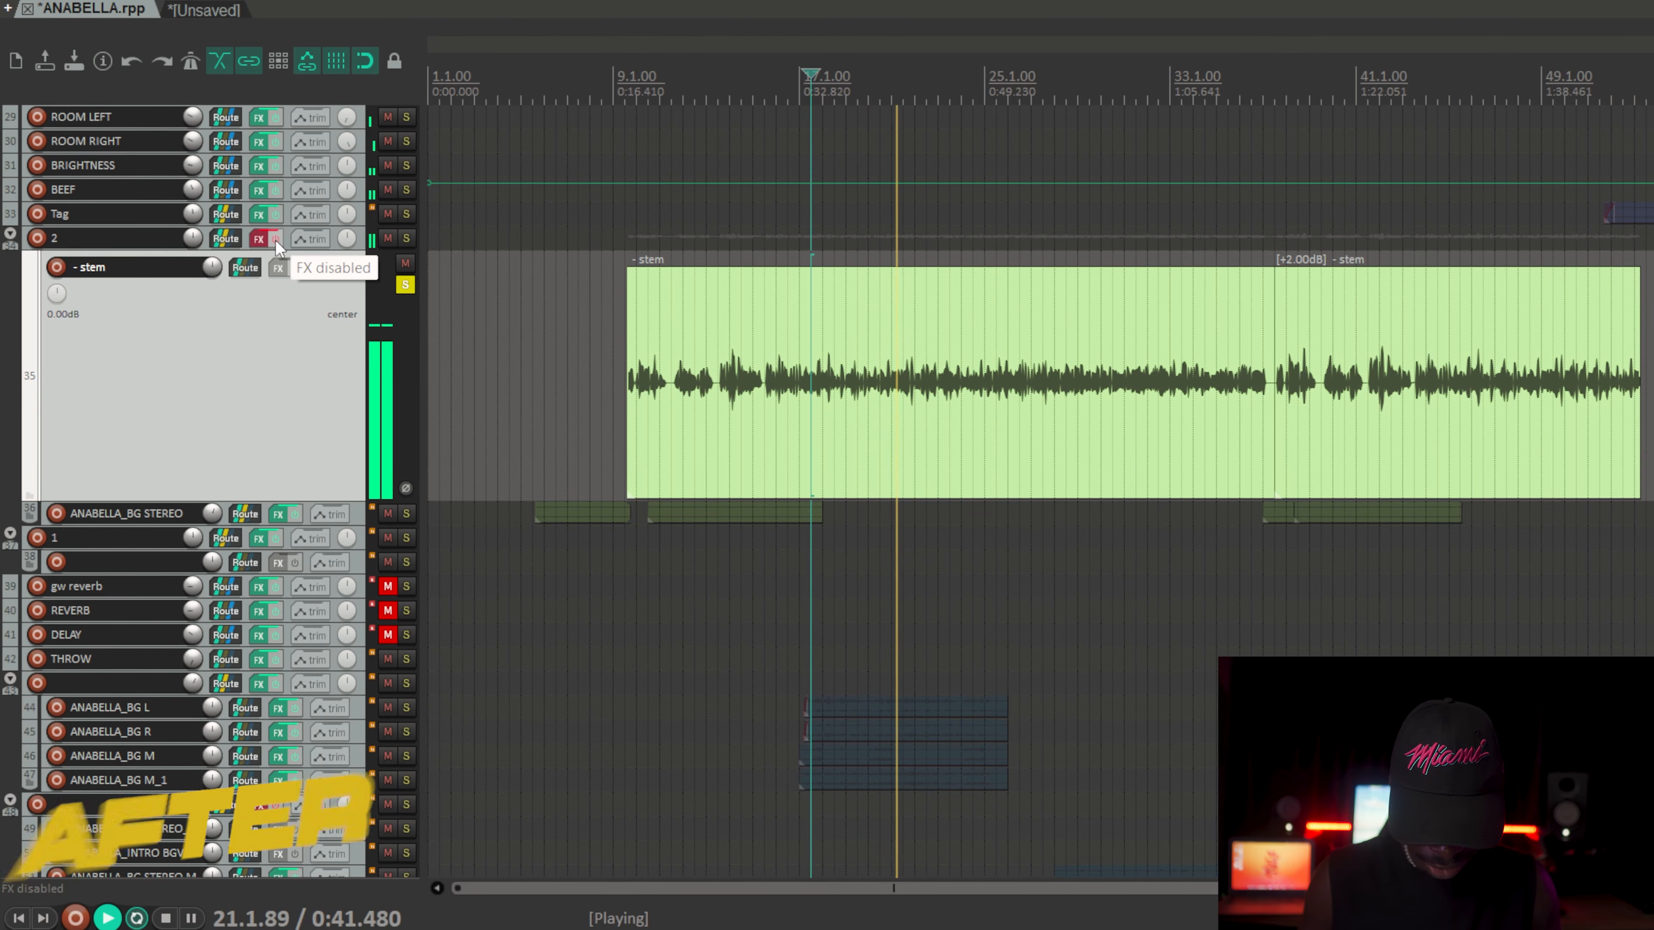
pyautogui.click(275, 239)
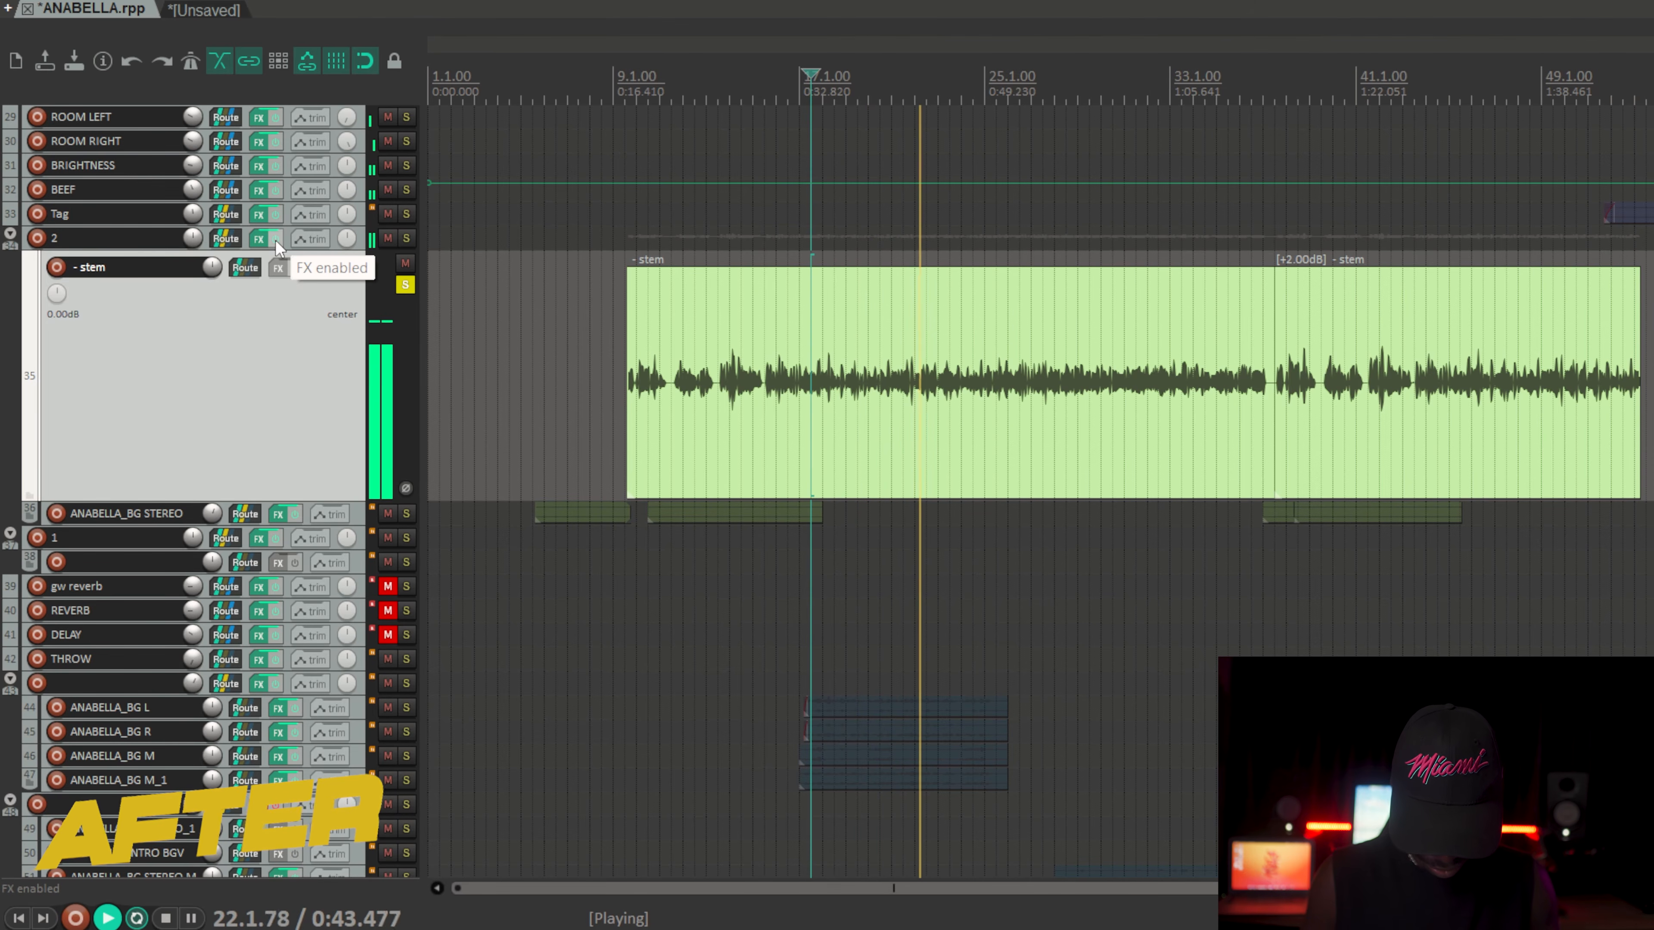
pyautogui.press('space')
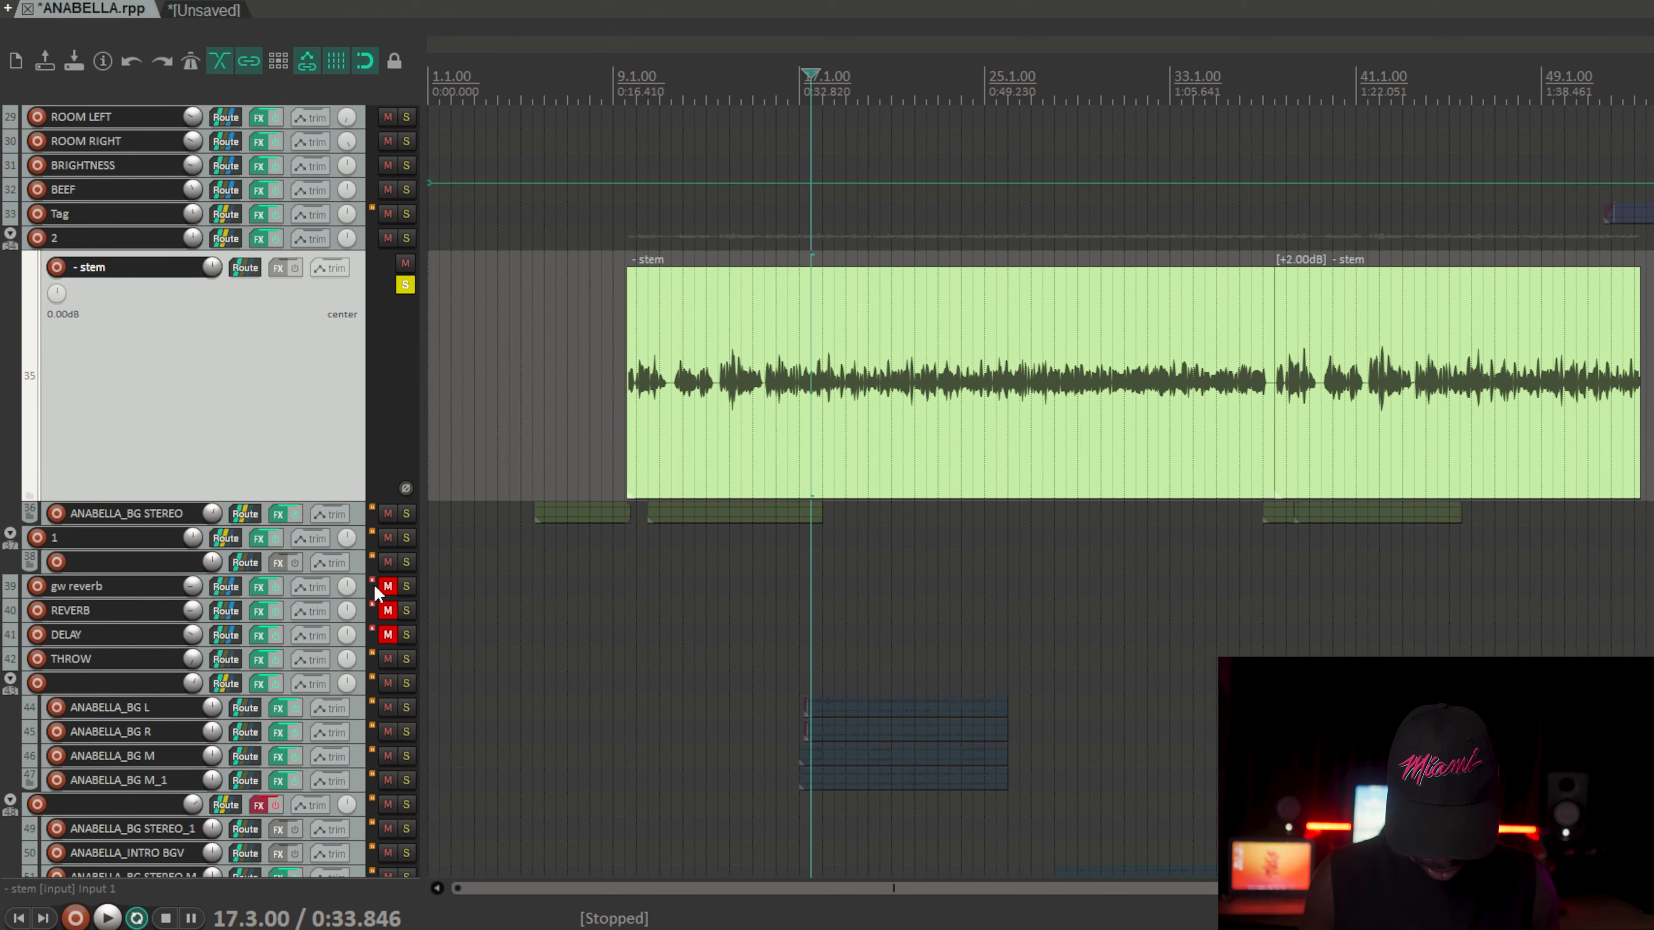
# Step: Enlarge and unmute the gw reverb track, and show its GW VoiceCentric plugin to examine the reverb knob
pyautogui.moveTo(364, 593); pyautogui.dragTo(364, 705)
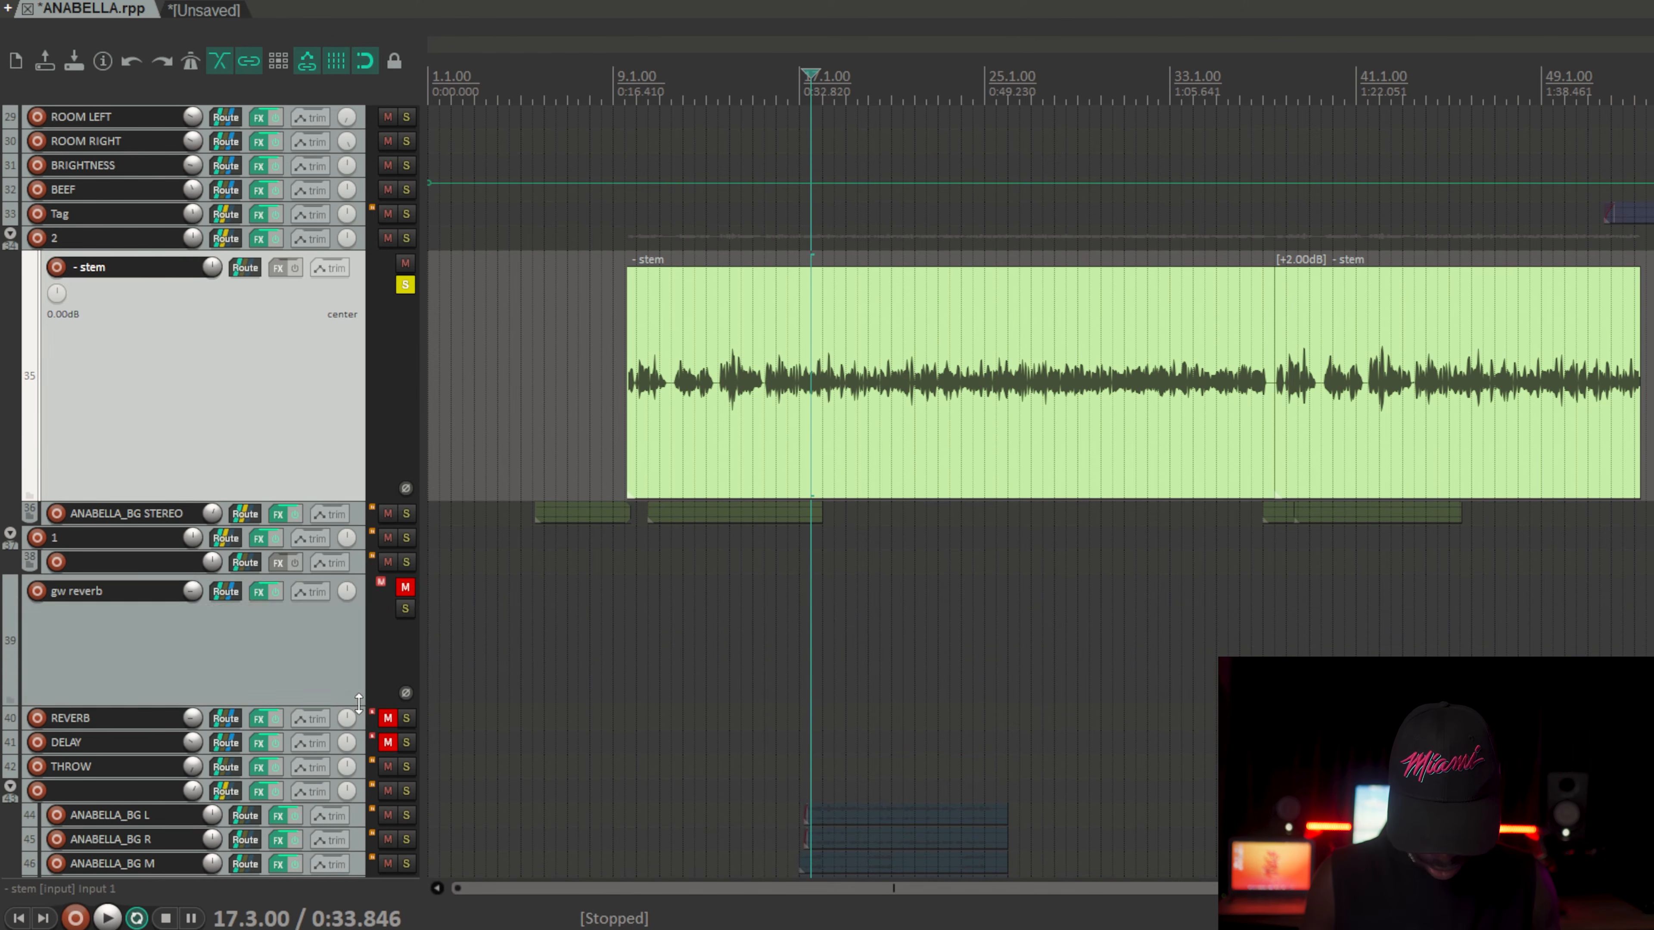
pyautogui.click(260, 592)
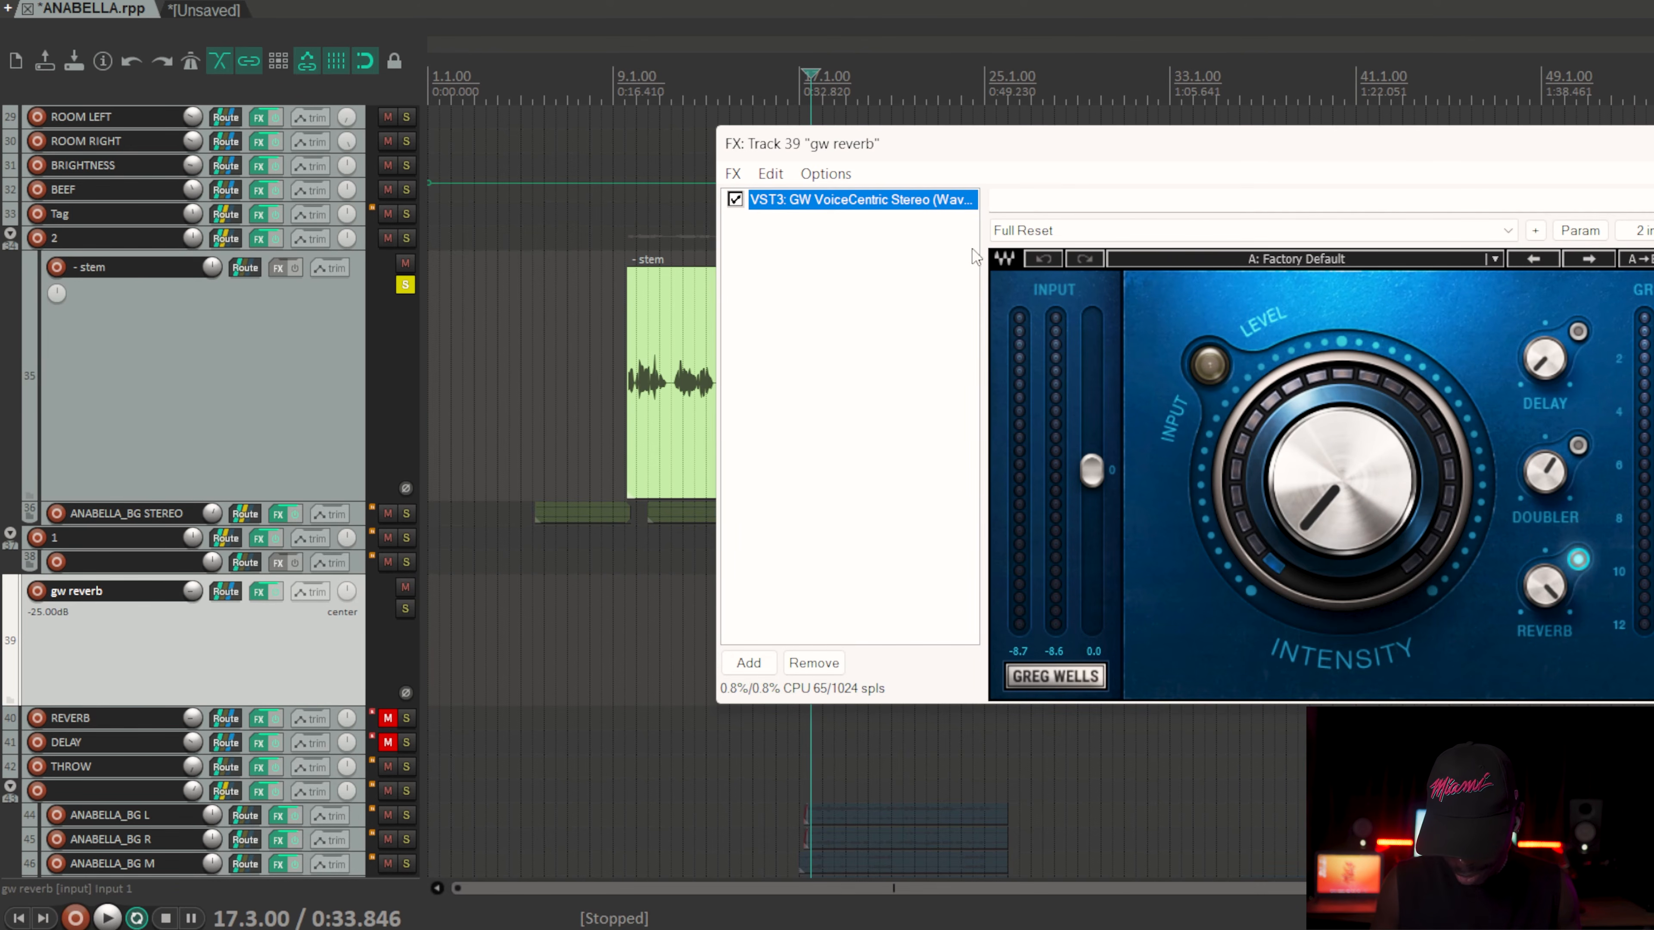
pyautogui.click(1544, 586)
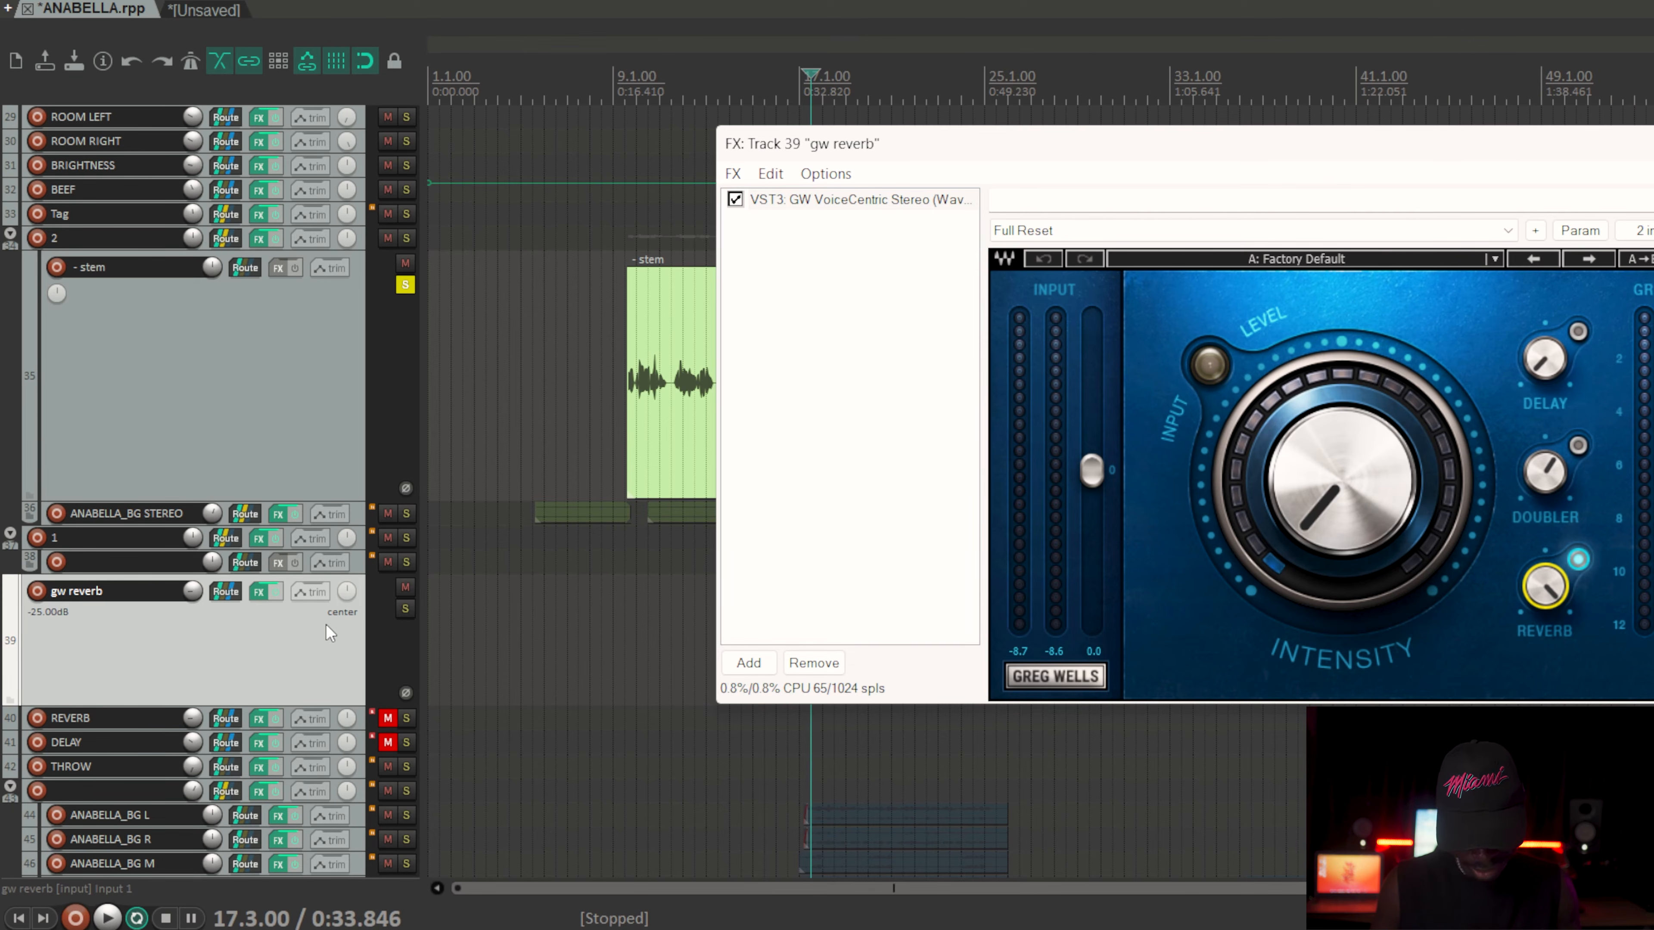
# Step: Solo the gw reverb track instead of the vocal stem, play it briefly, and check its volume
pyautogui.click(406, 285)
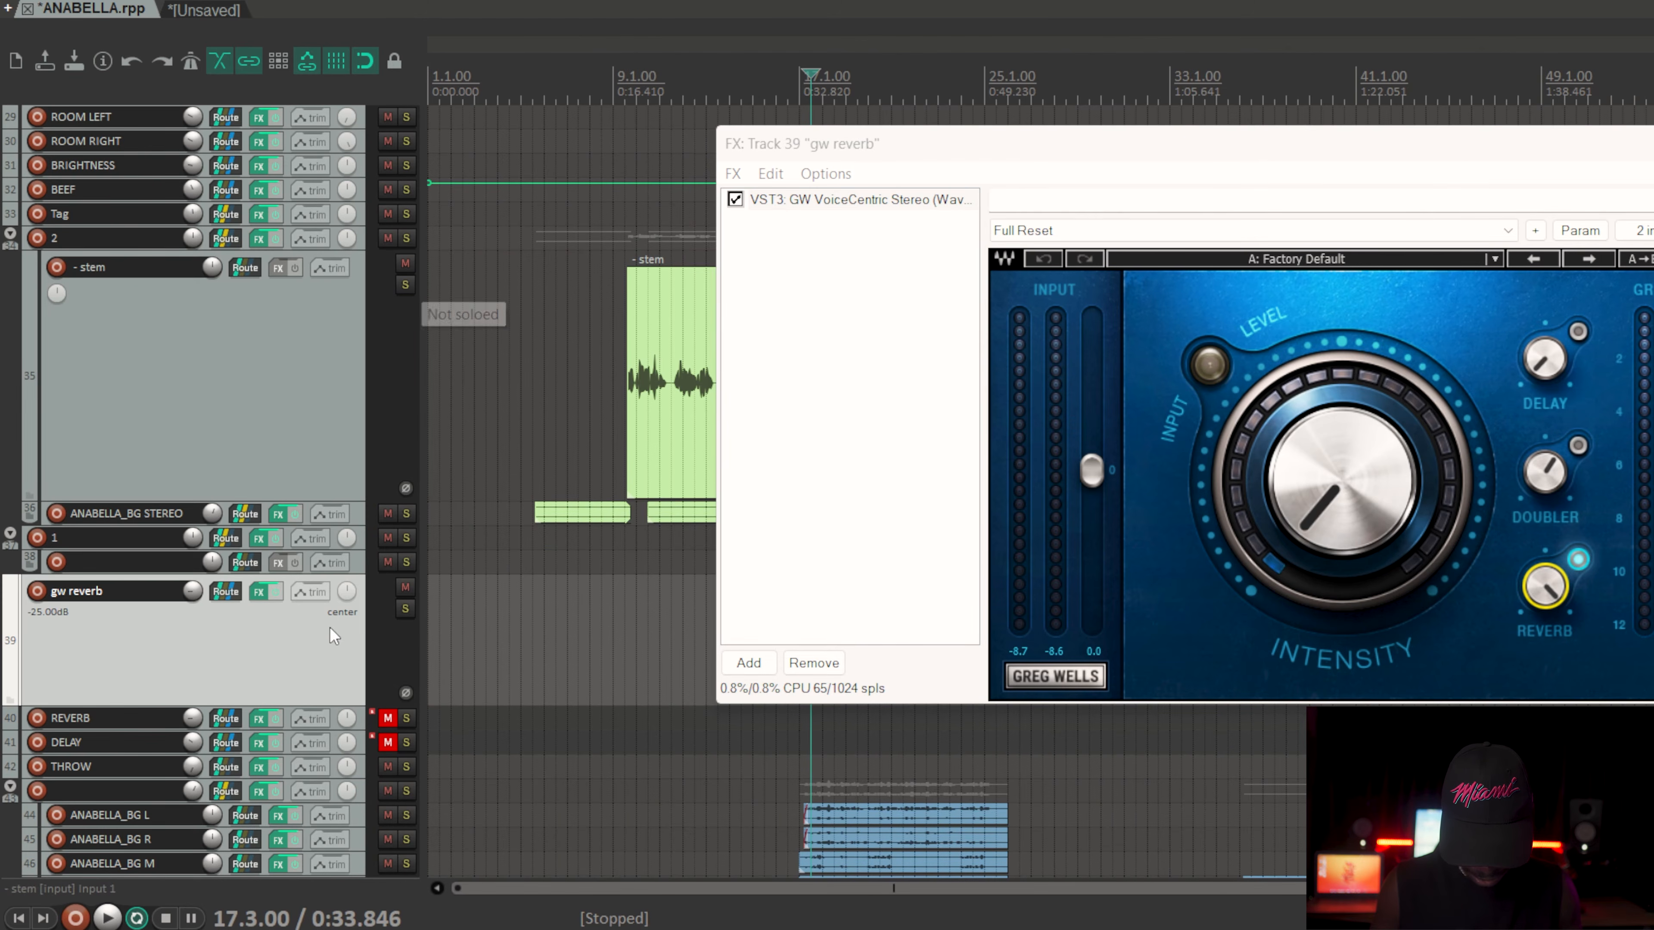
pyautogui.click(407, 609)
pyautogui.press('space')
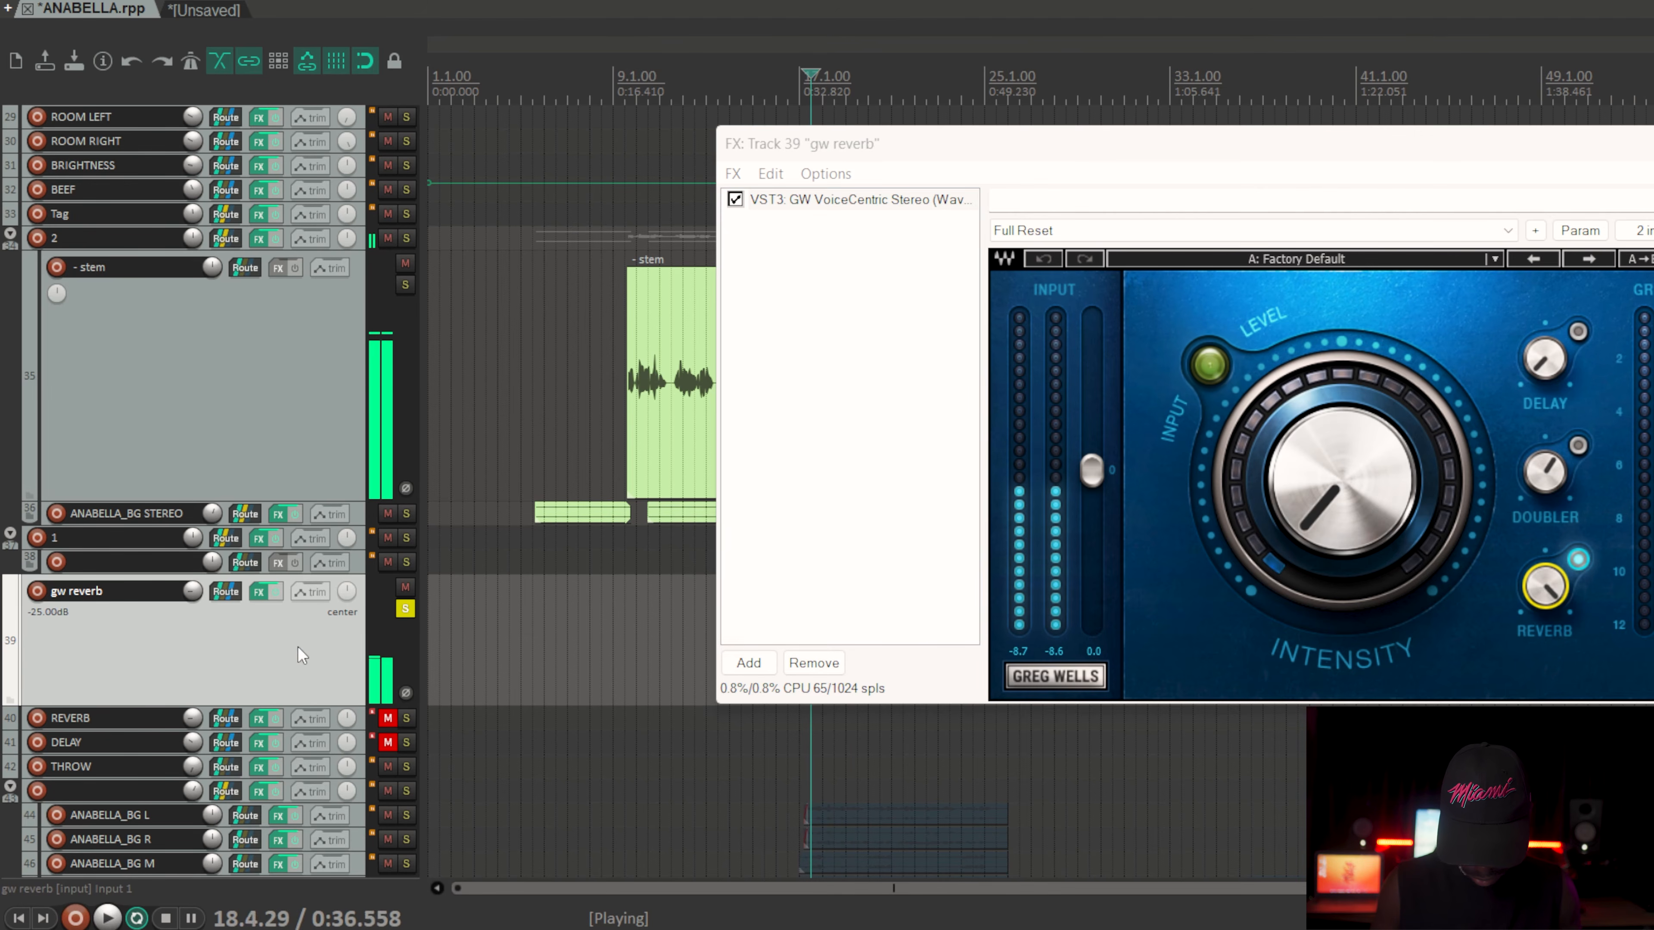
pyautogui.press('space')
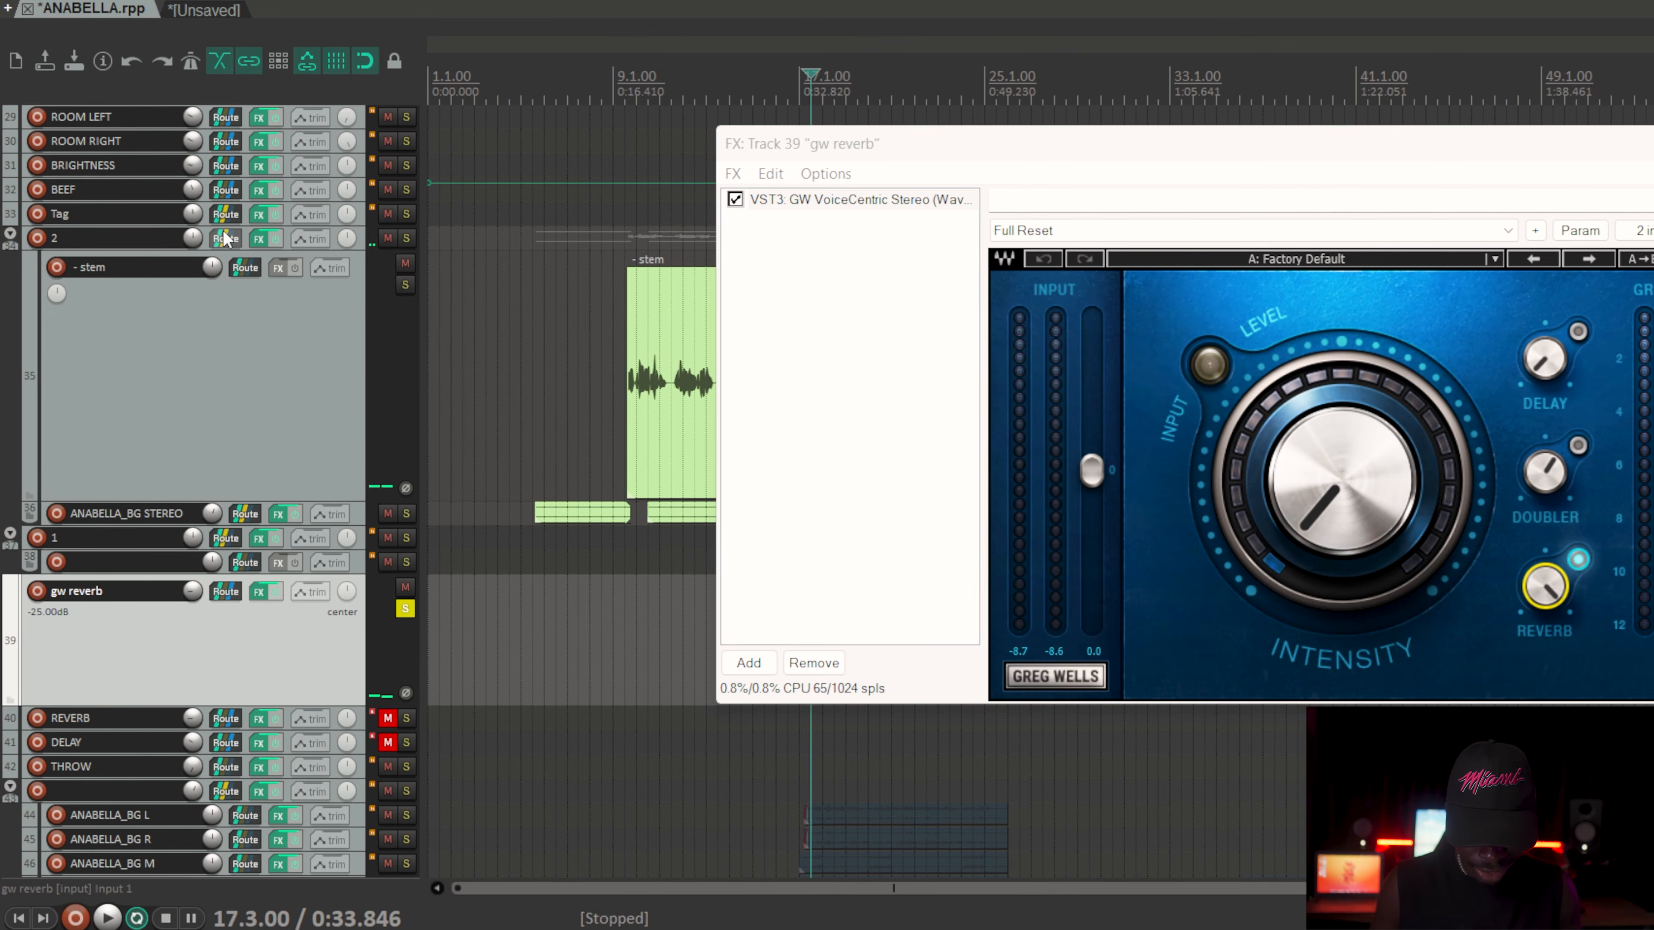
pyautogui.moveTo(222, 233)
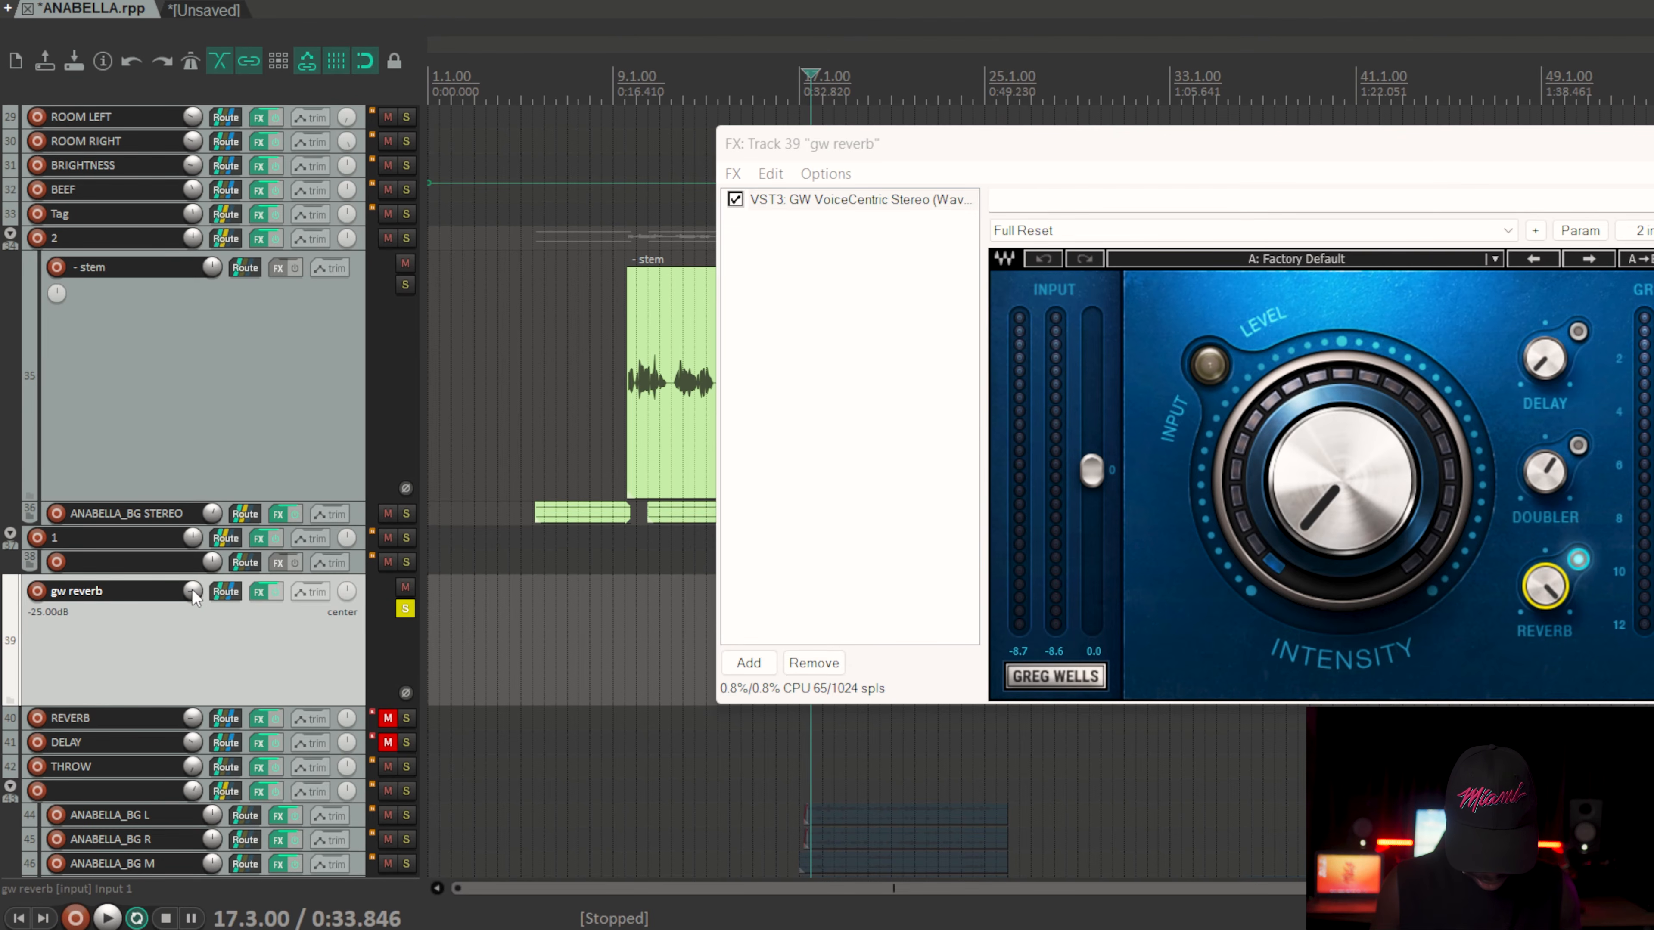
pyautogui.moveTo(193, 590)
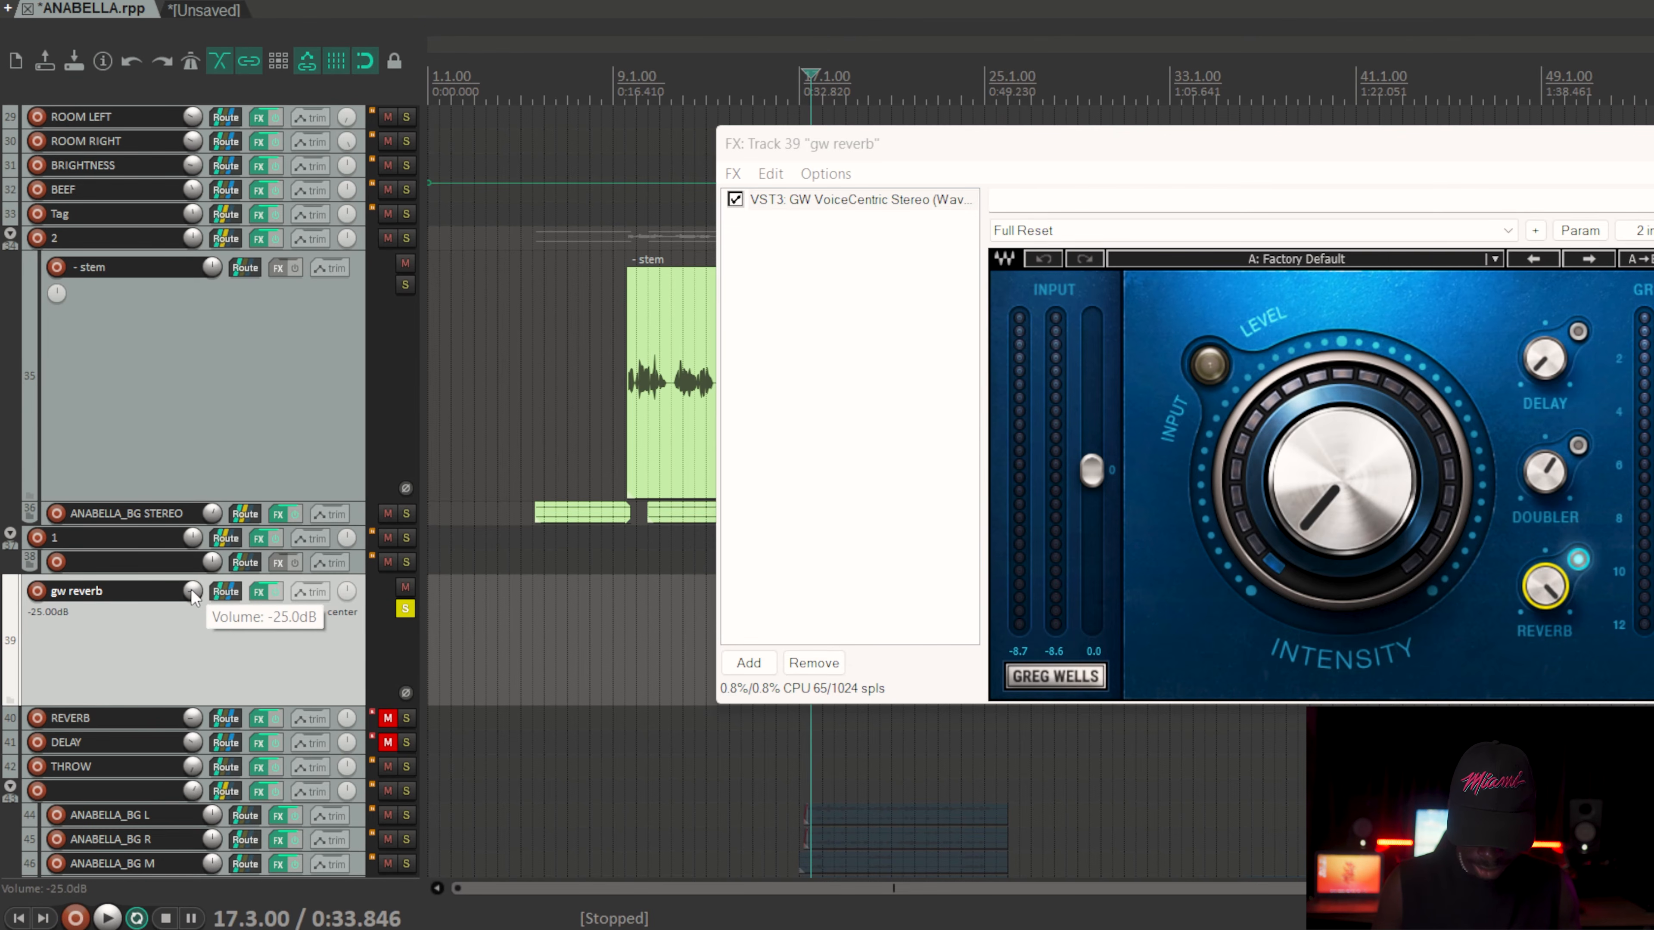
# Step: Unmute and enlarge the REVERB track, closing the gw reverb effects window
pyautogui.scroll(-5, 351, 643)
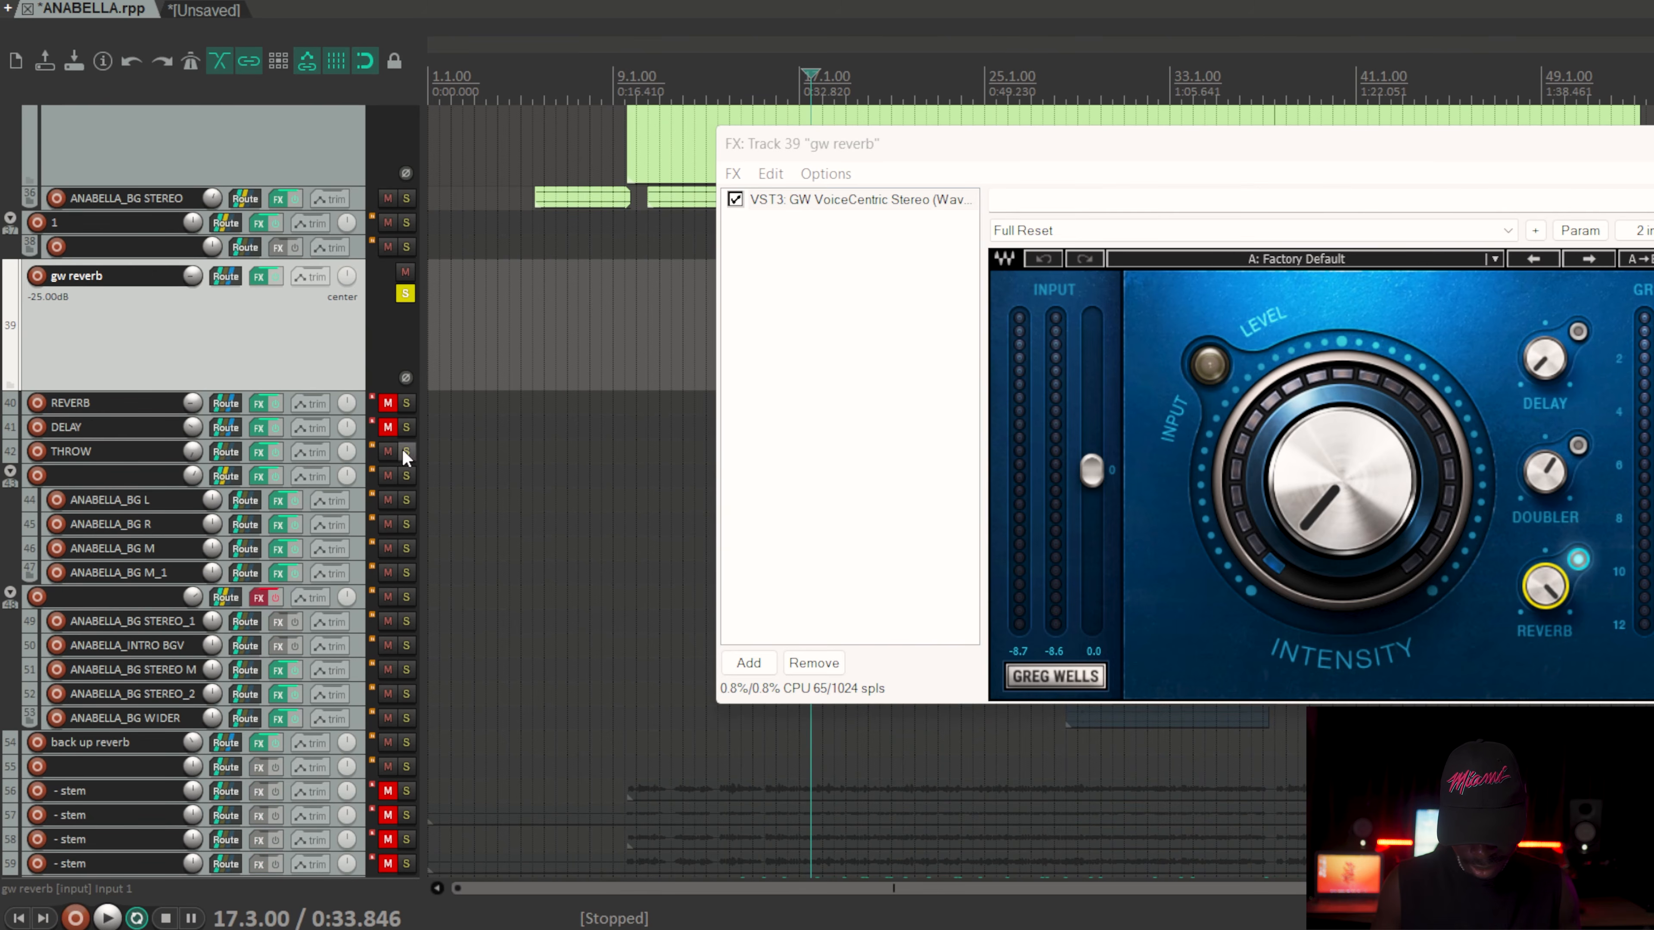
pyautogui.click(387, 403)
pyautogui.moveTo(369, 414); pyautogui.dragTo(293, 497)
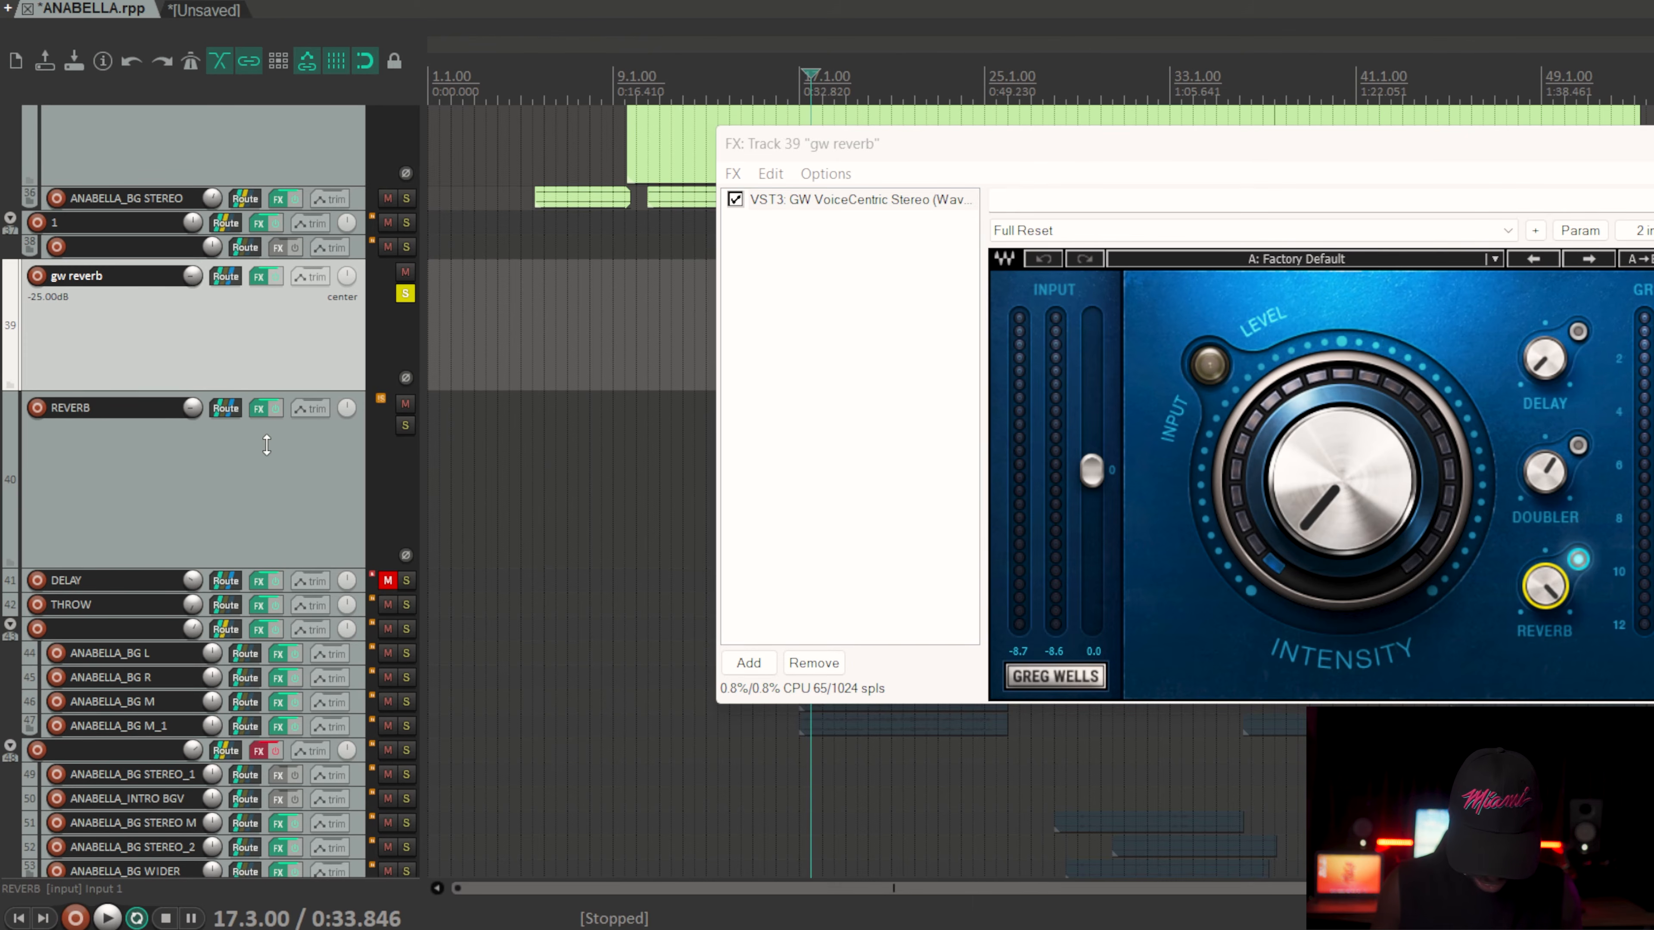
pyautogui.moveTo(266, 445); pyautogui.dragTo(267, 447)
pyautogui.click(286, 507)
pyautogui.click(1651, 144)
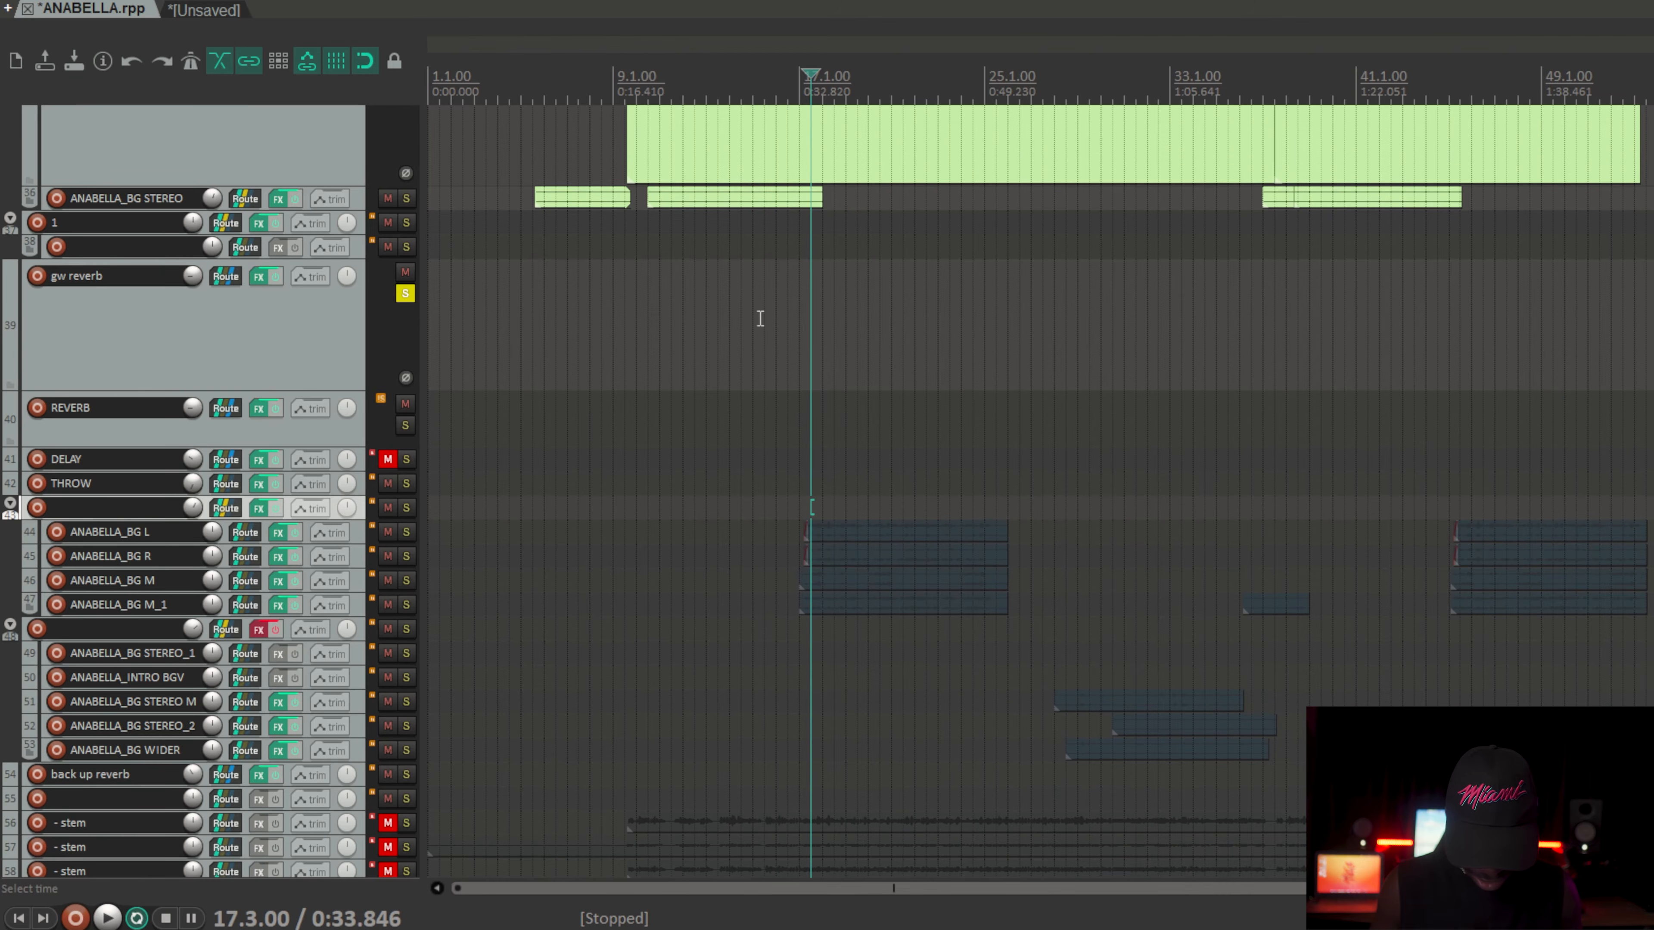
pyautogui.click(367, 429)
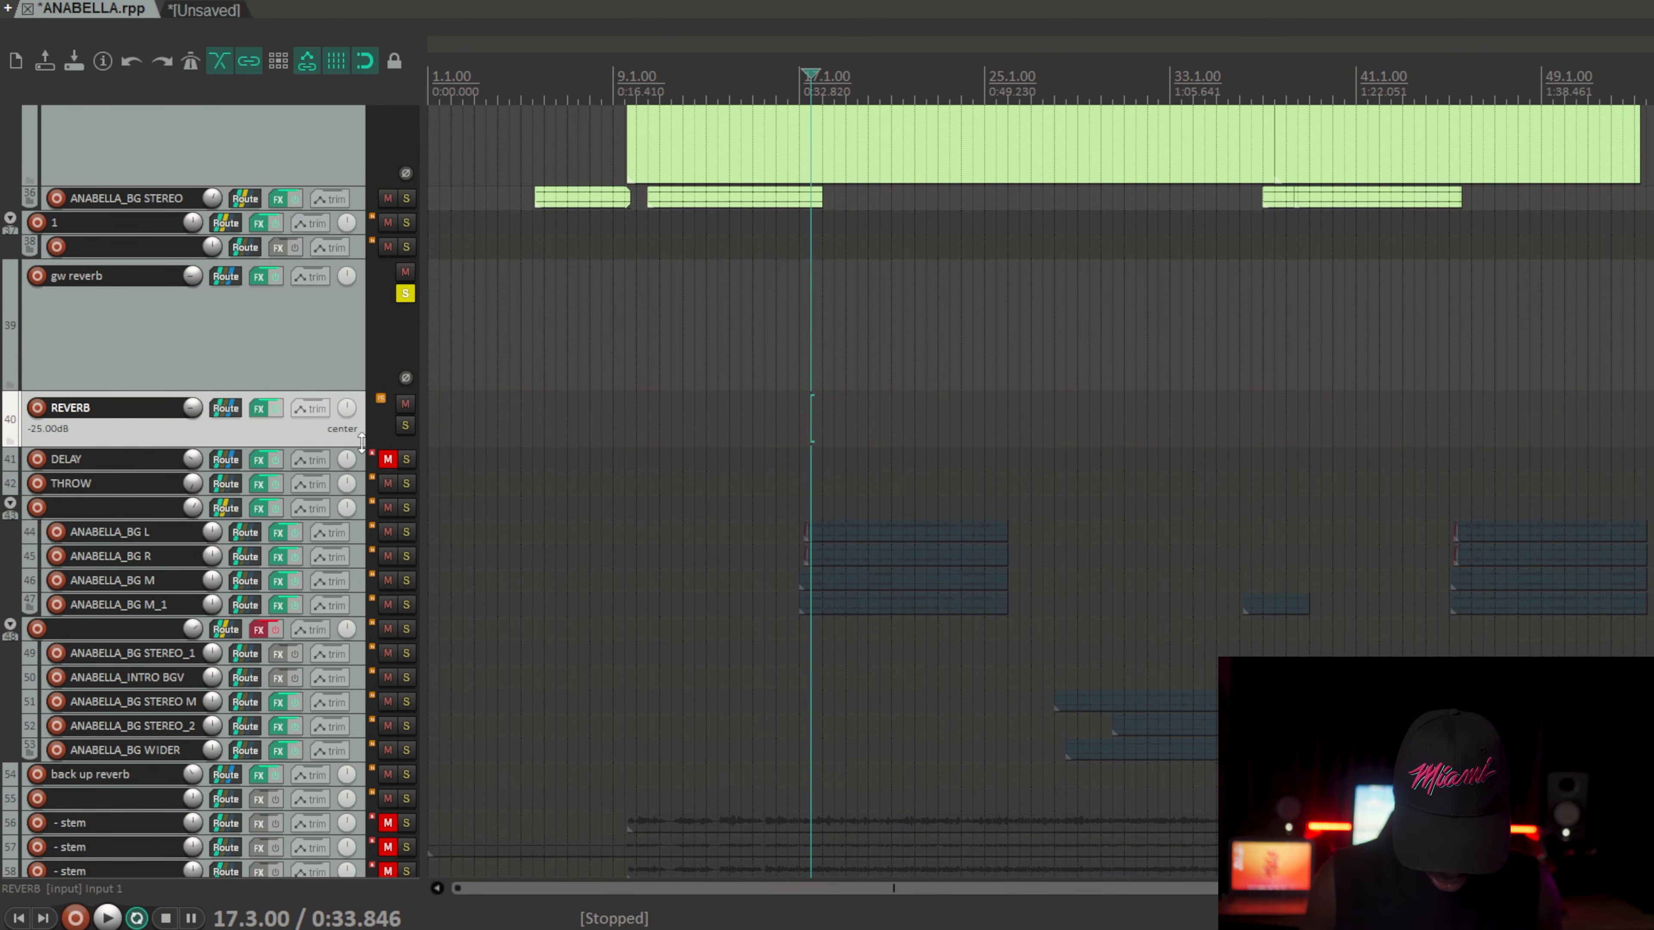
pyautogui.moveTo(362, 443); pyautogui.dragTo(327, 509)
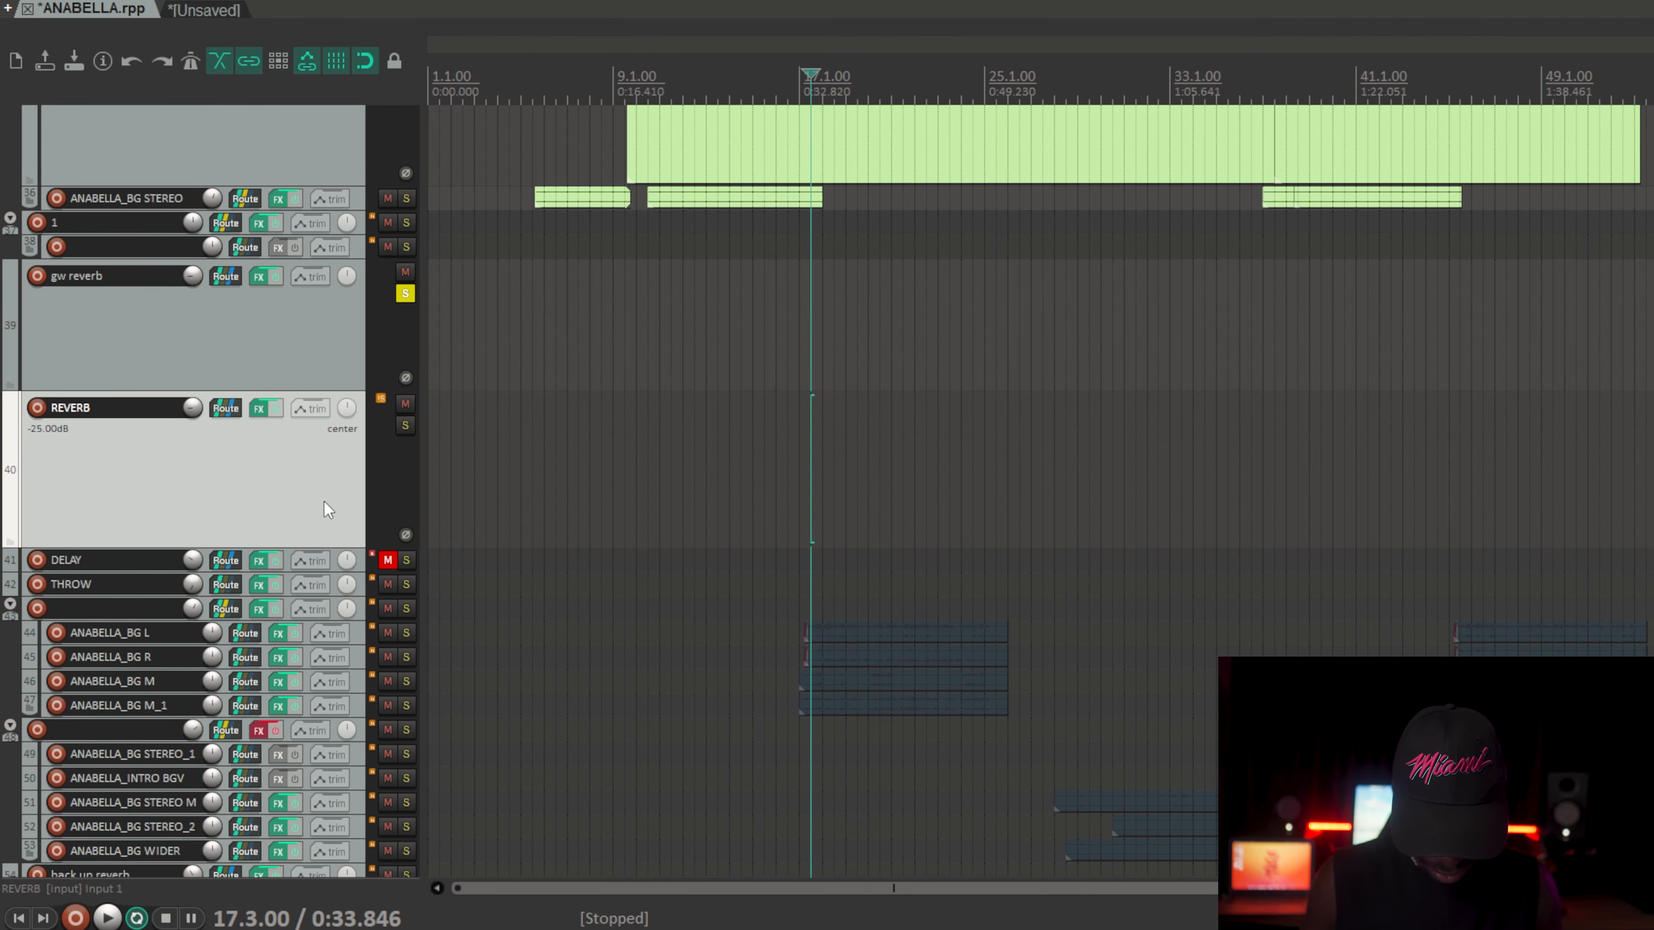
# Step: Show the REVERB track's effects chain and compare its ValhallaVintageVerb and CLA Epic plugins, ending on CLA Epic
pyautogui.click(261, 407)
pyautogui.click(556, 307)
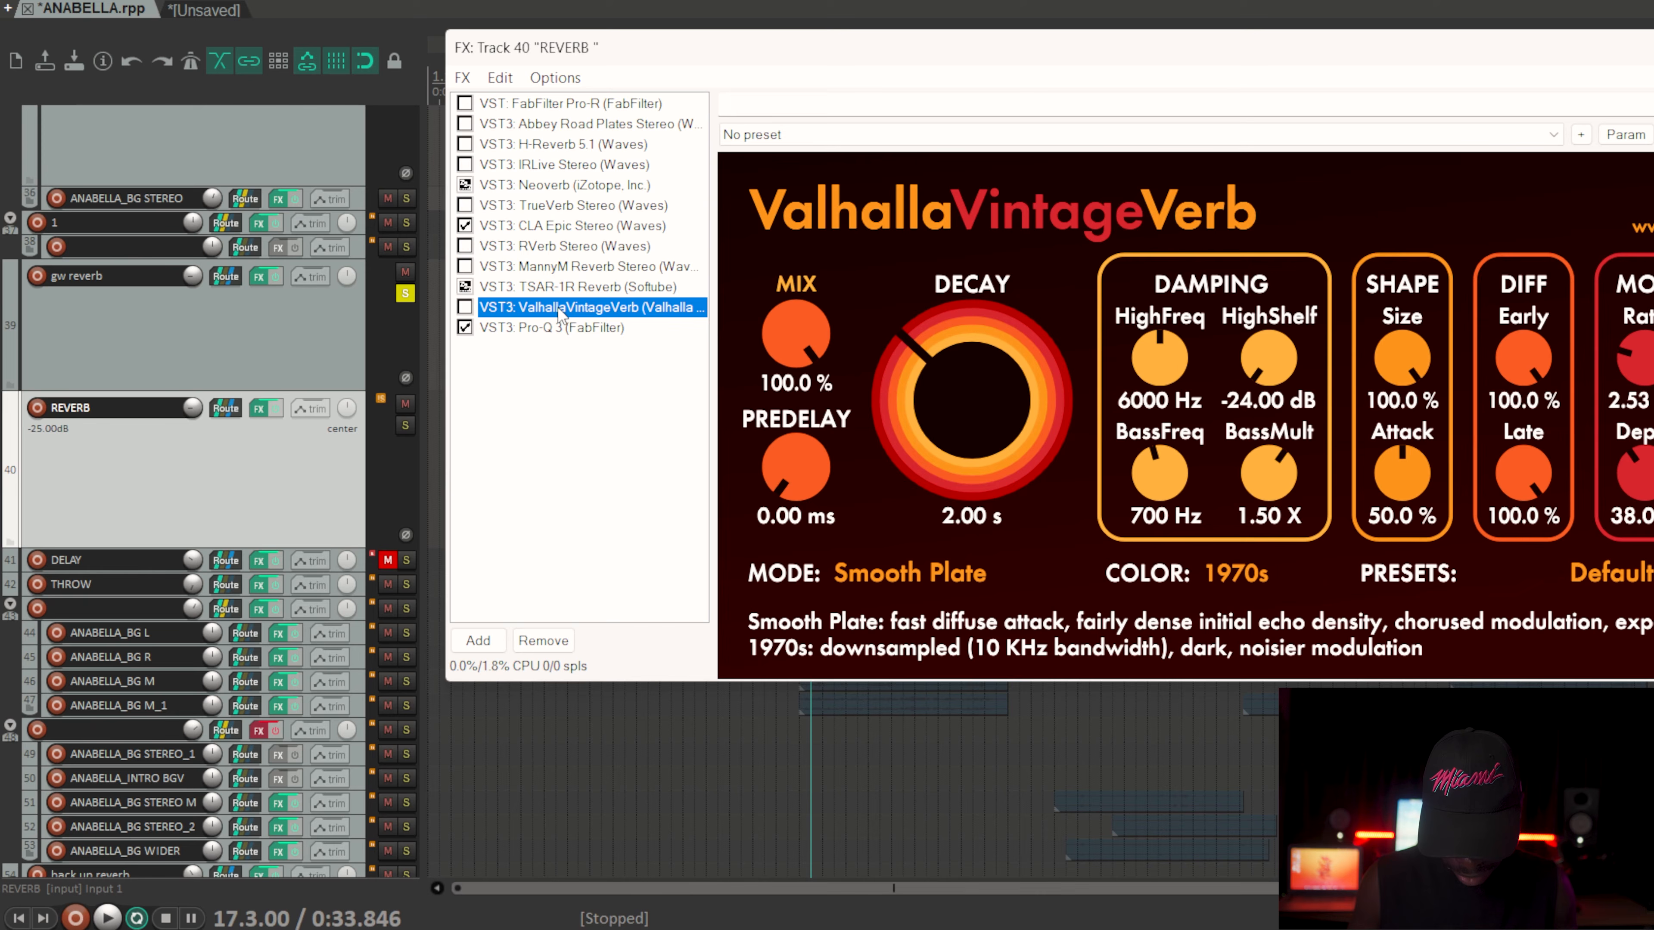
pyautogui.click(536, 230)
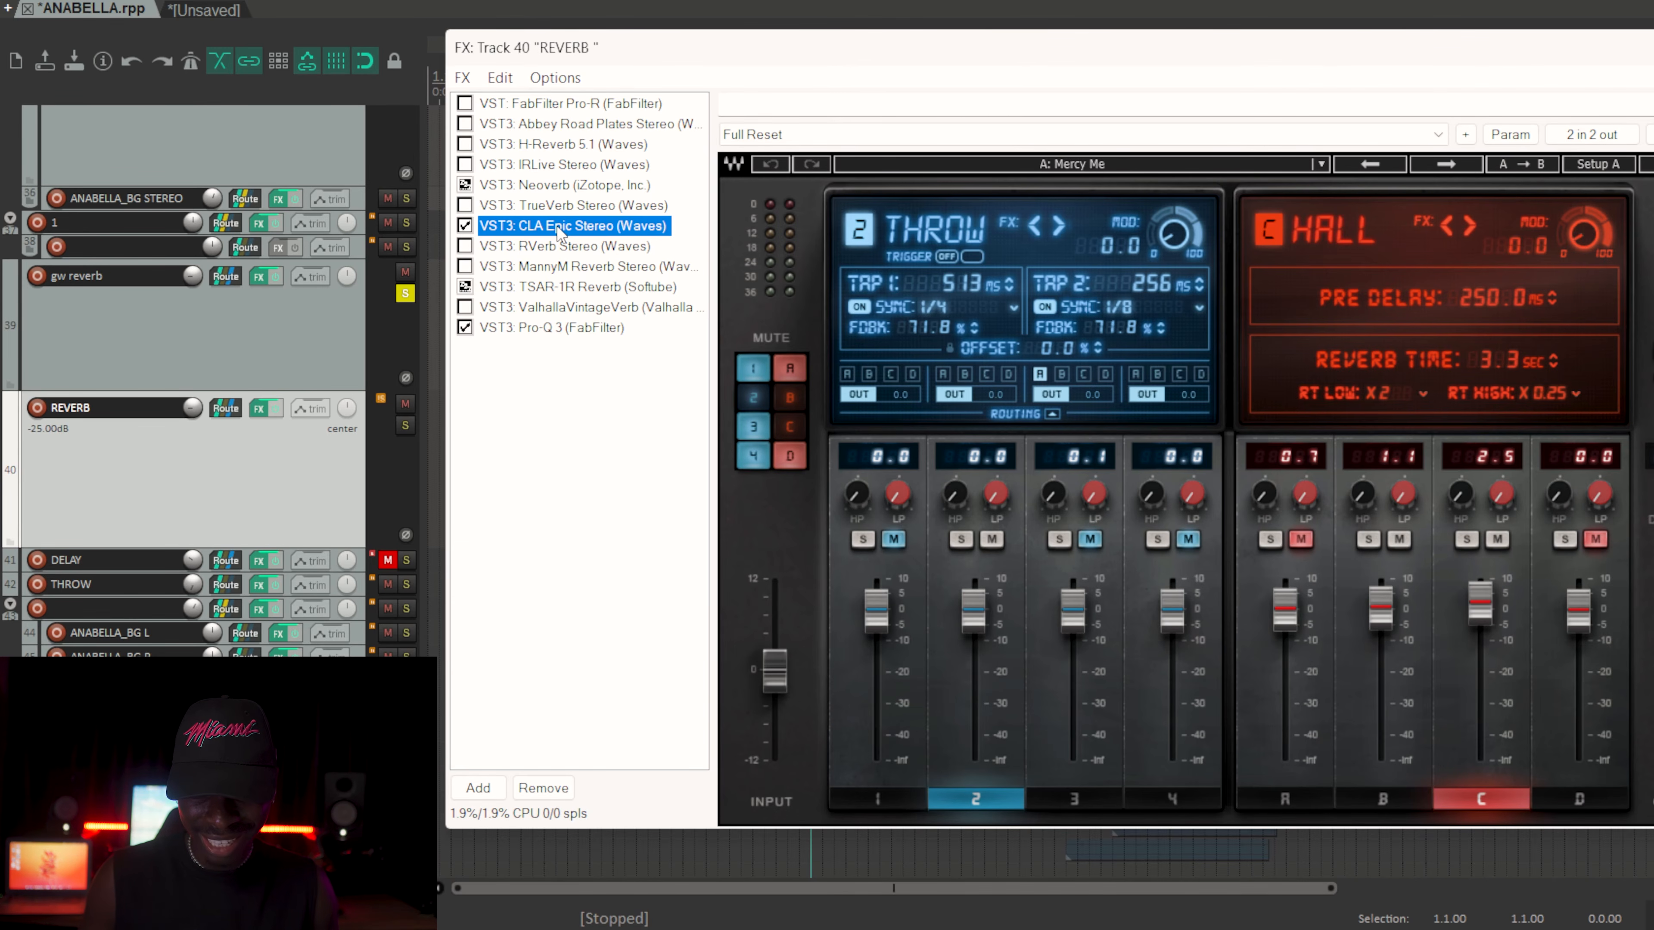
pyautogui.click(538, 308)
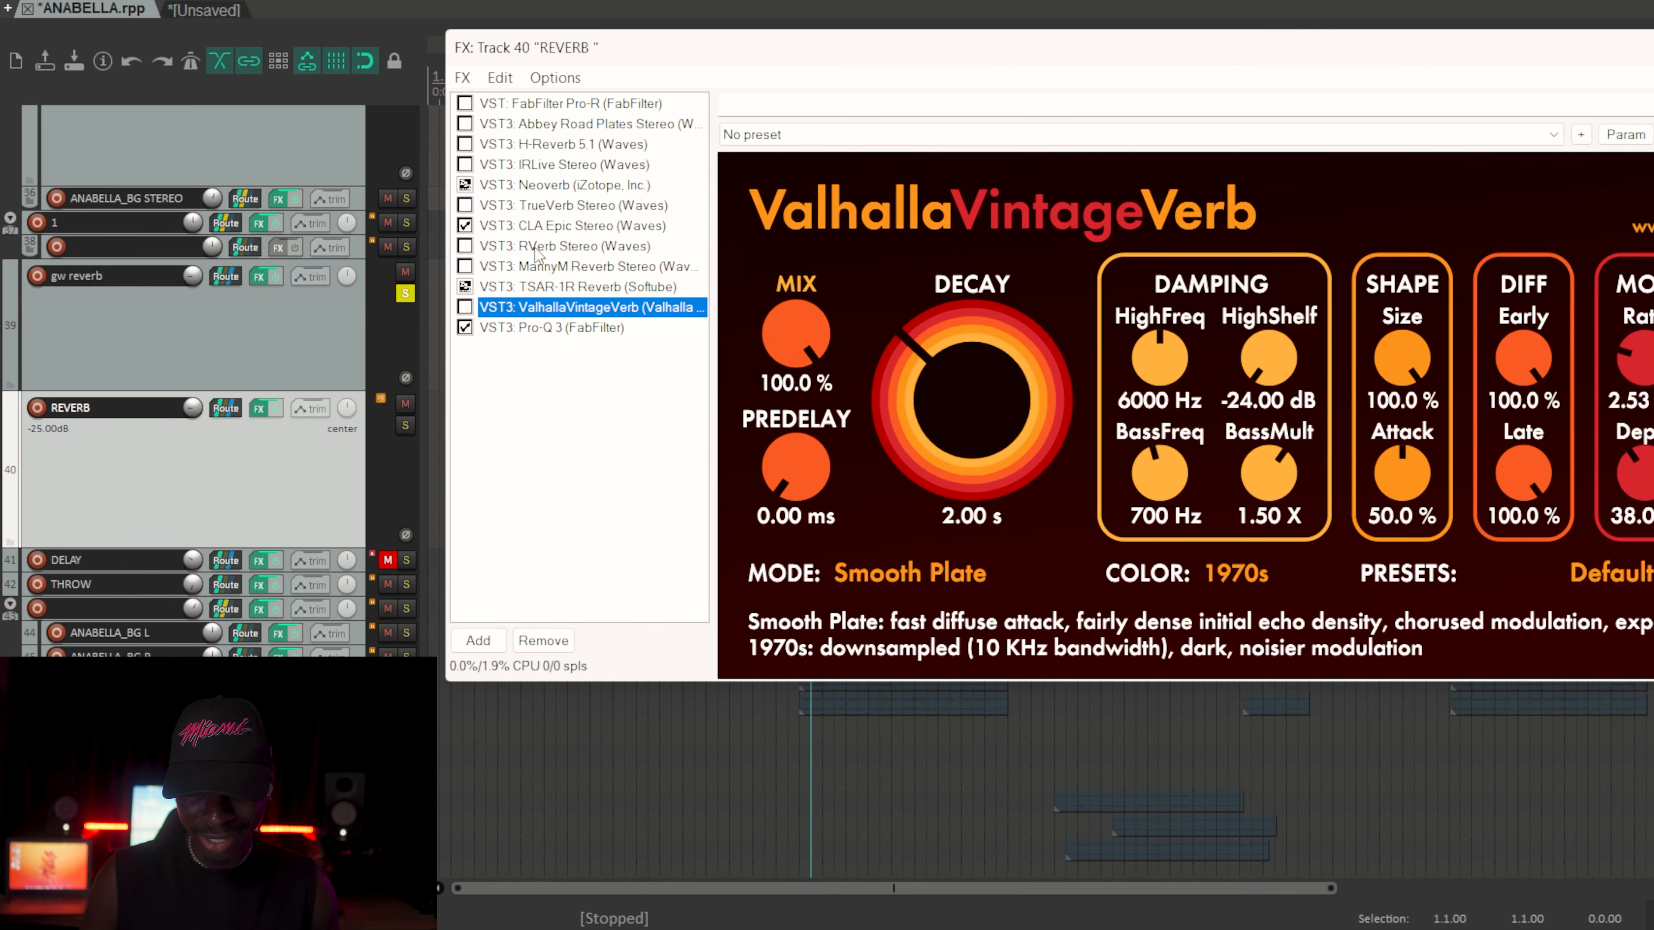
pyautogui.click(540, 228)
# Step: Solo the REVERB track instead of gw reverb, and play the section to hear it before stopping
pyautogui.click(405, 424)
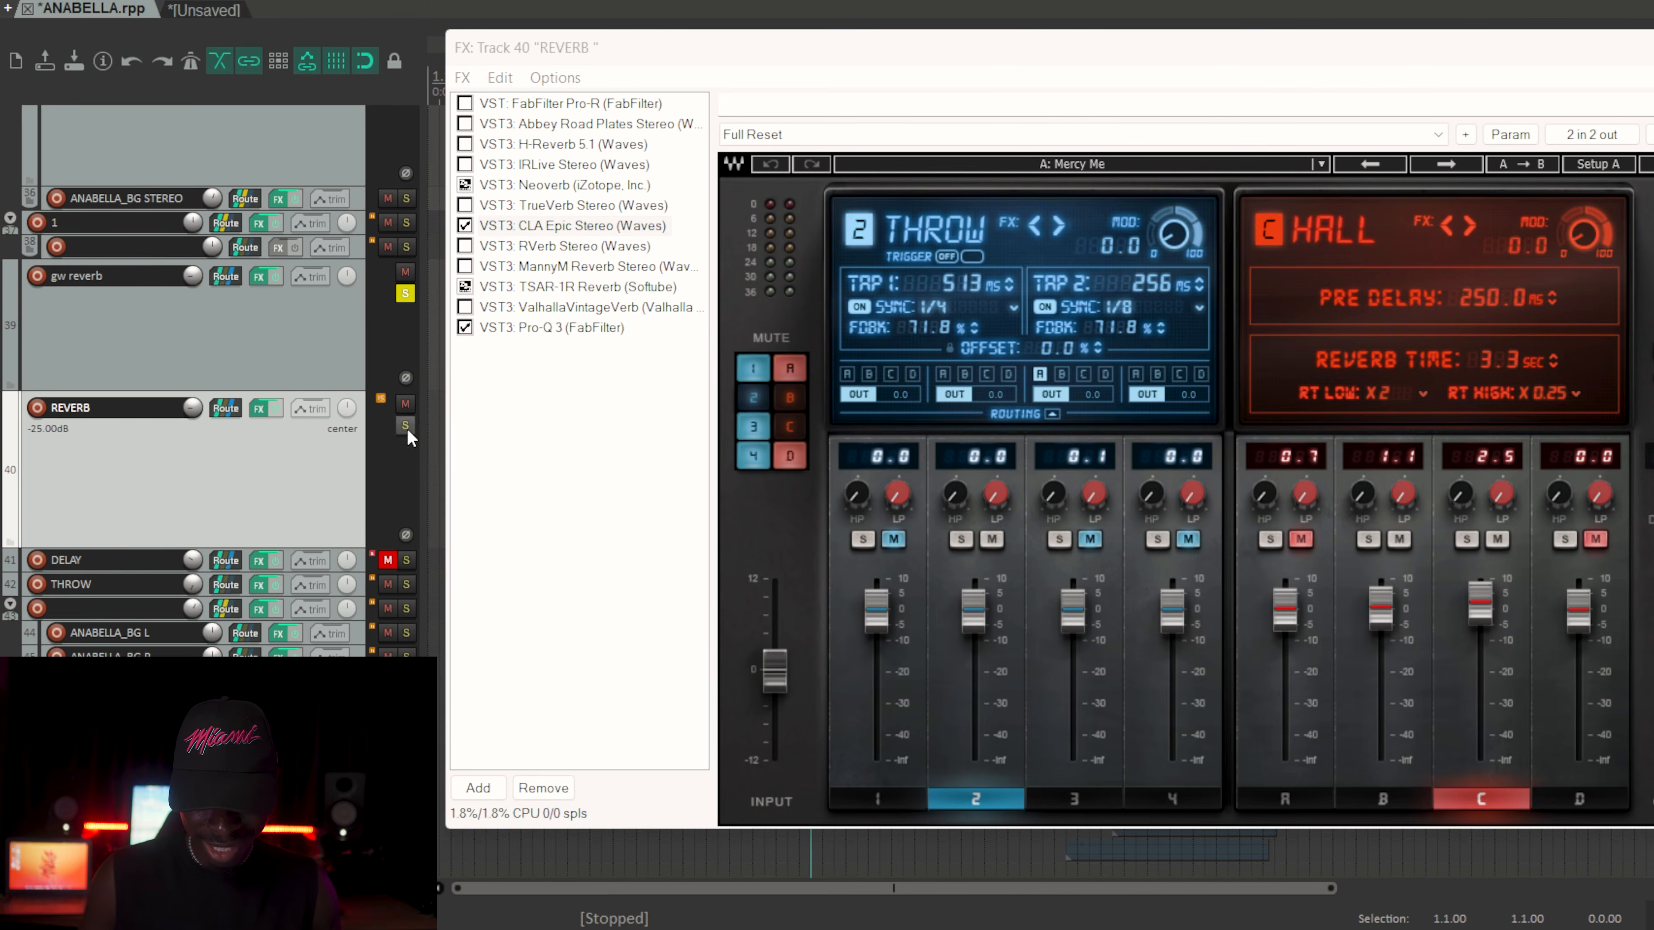
pyautogui.click(413, 295)
pyautogui.press('space')
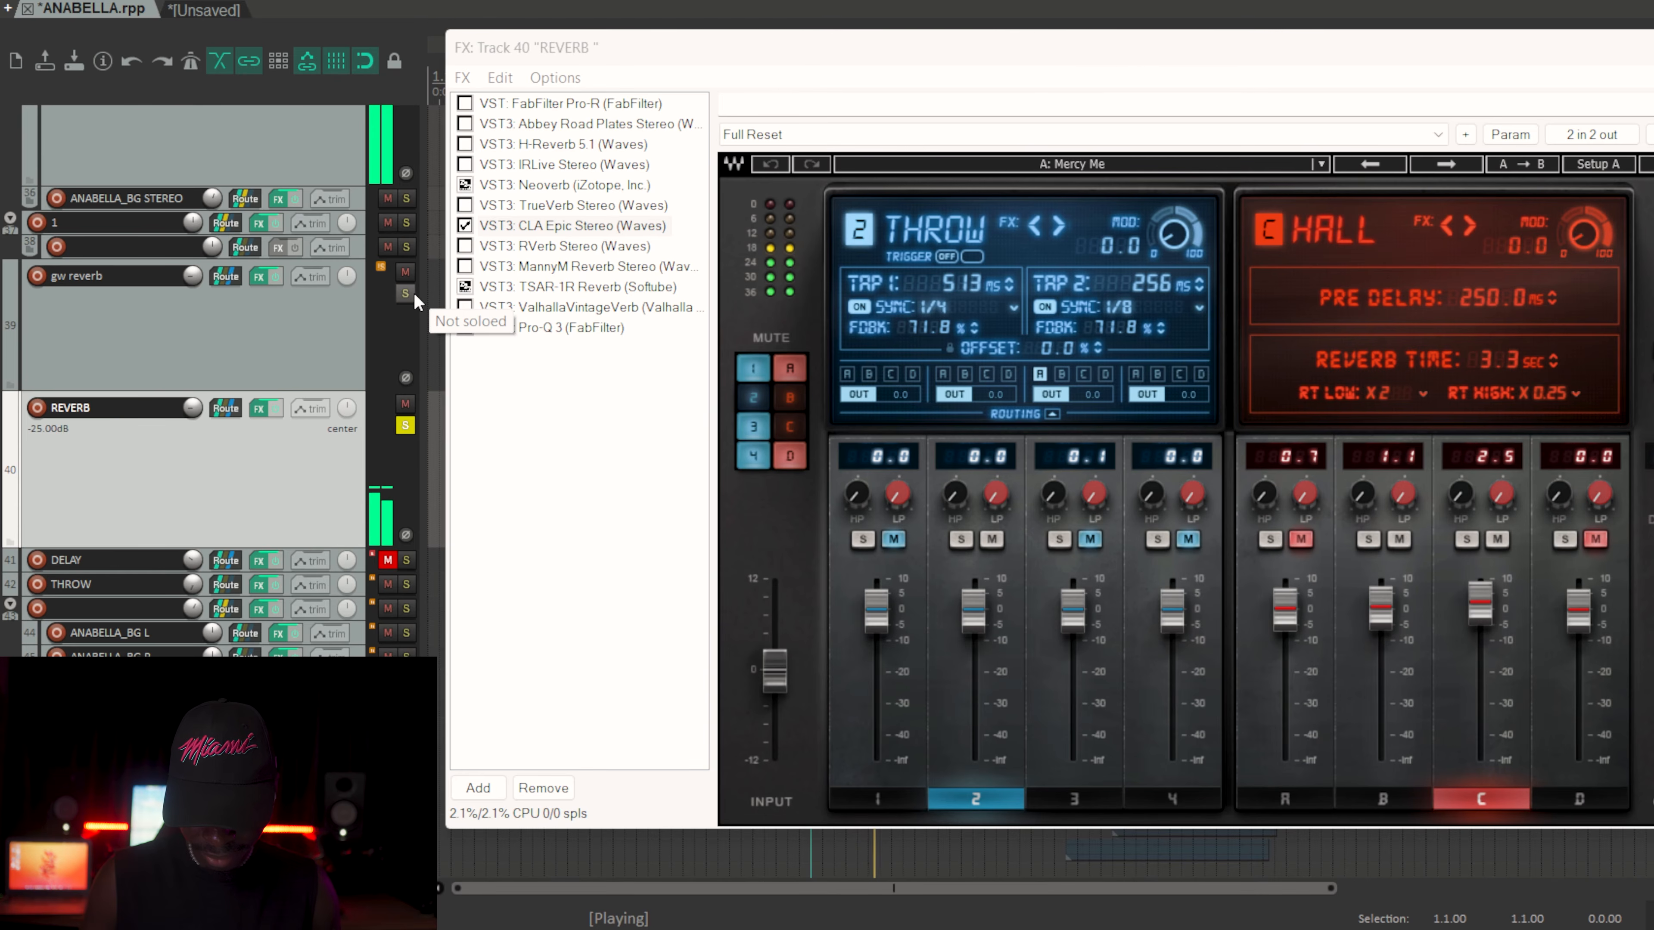
pyautogui.press('space')
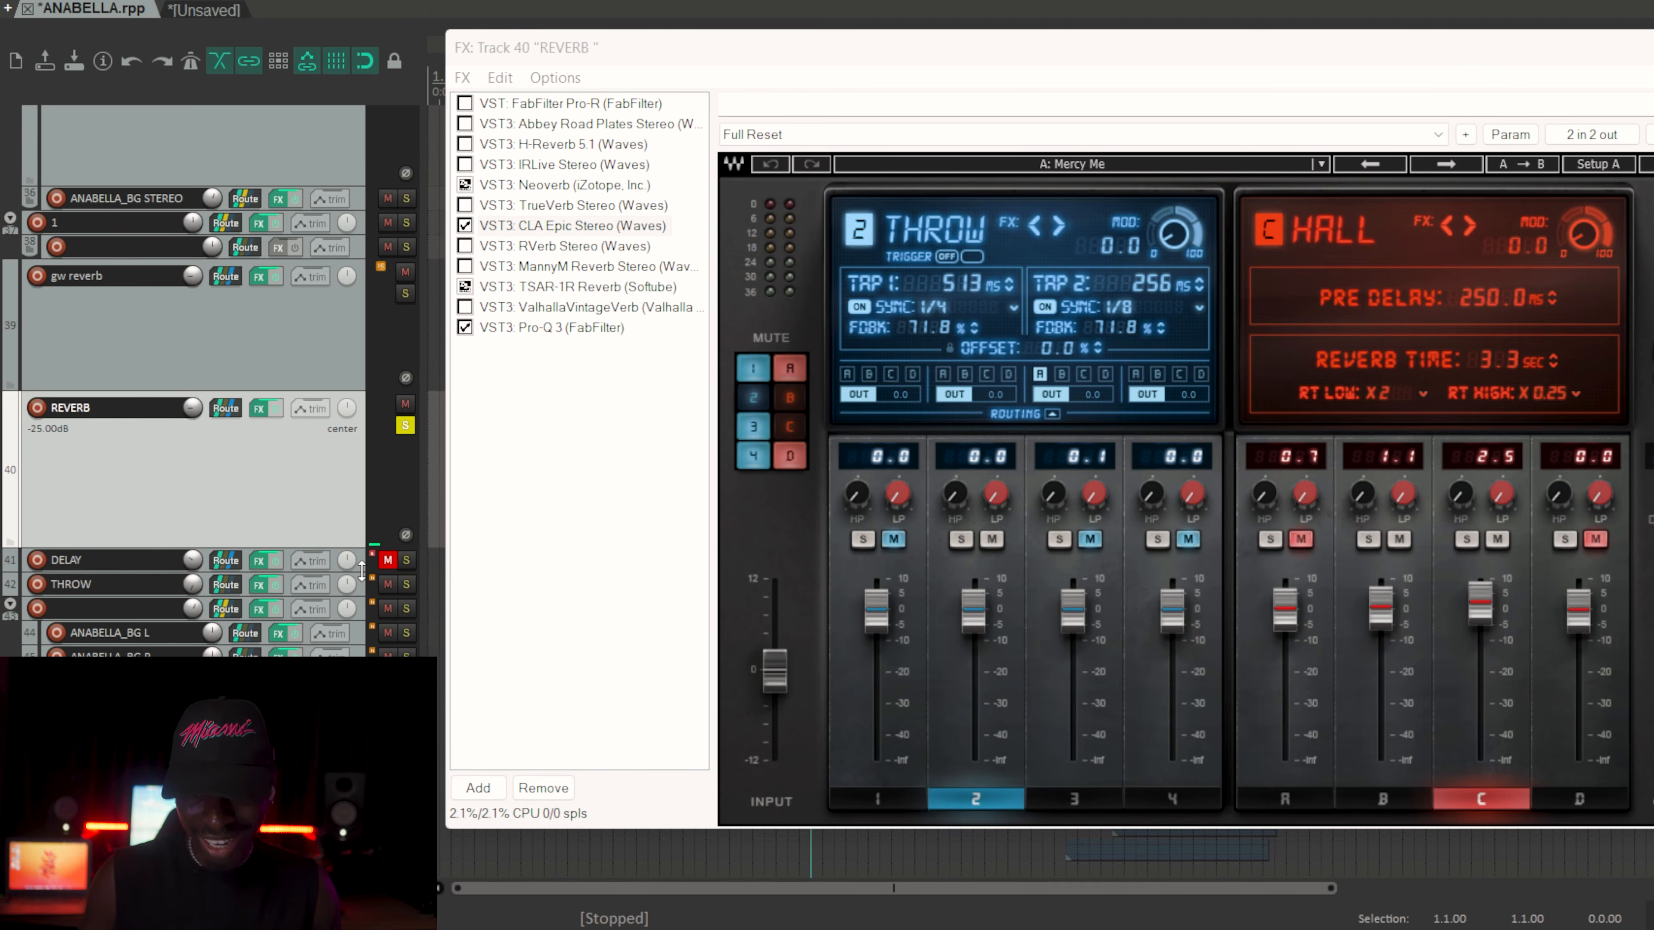
# Step: Enlarge and unmute the DELAY track, solo it in place of REVERB, and close the REVERB effects window
pyautogui.moveTo(361, 574); pyautogui.dragTo(356, 686)
pyautogui.click(358, 634)
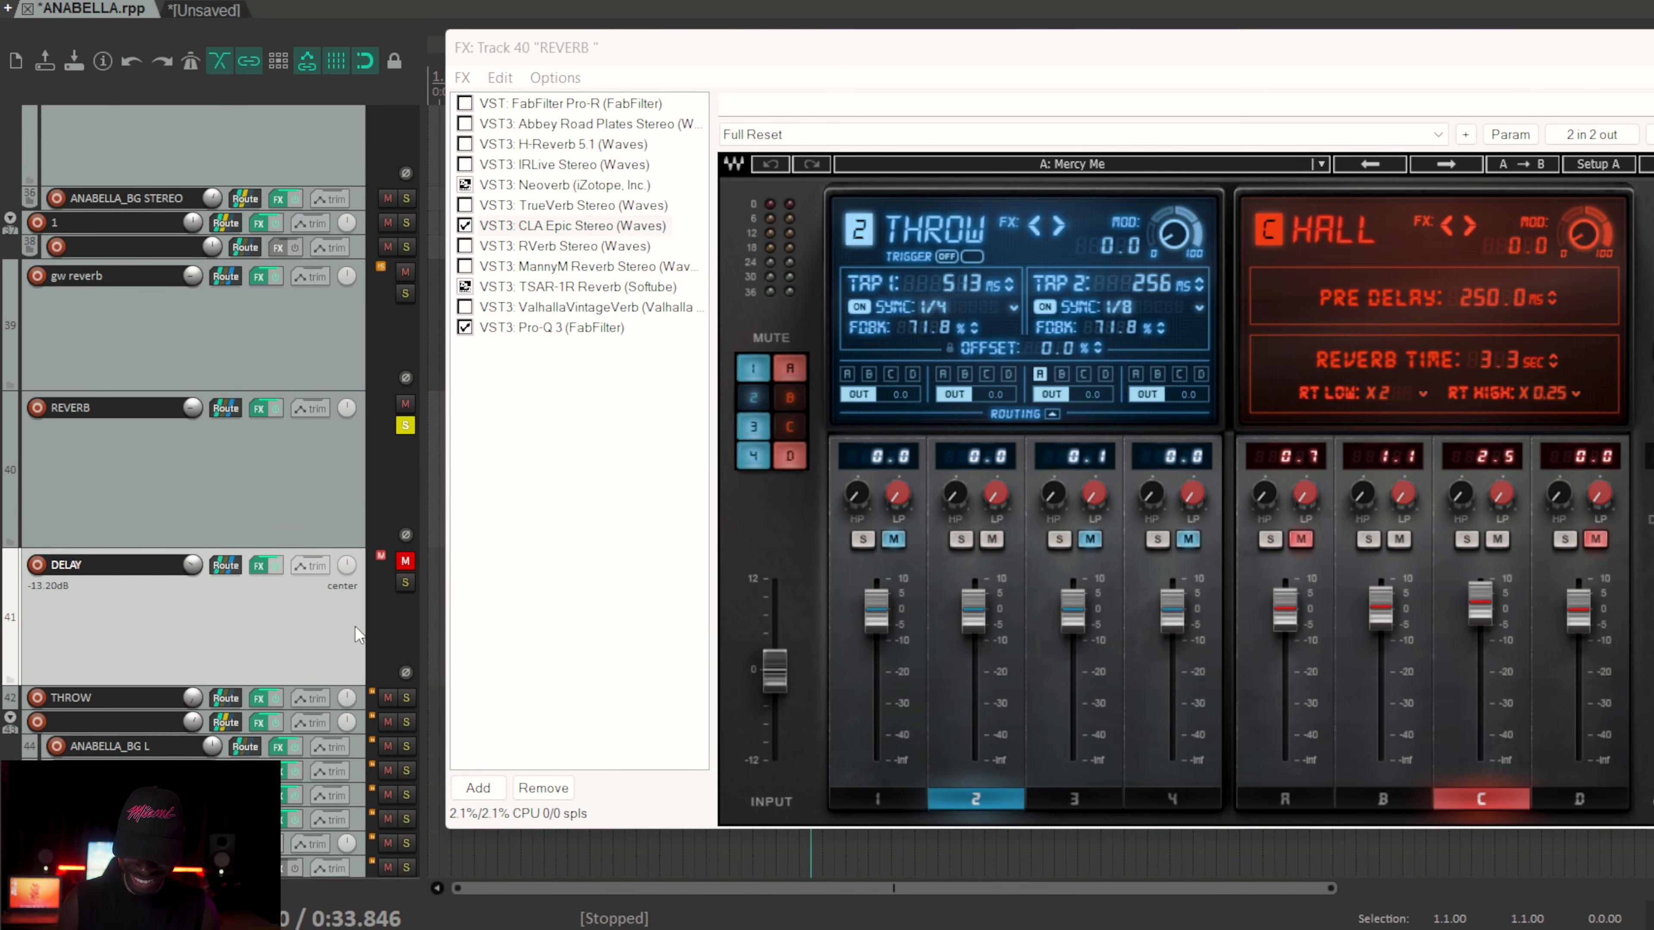
pyautogui.click(405, 562)
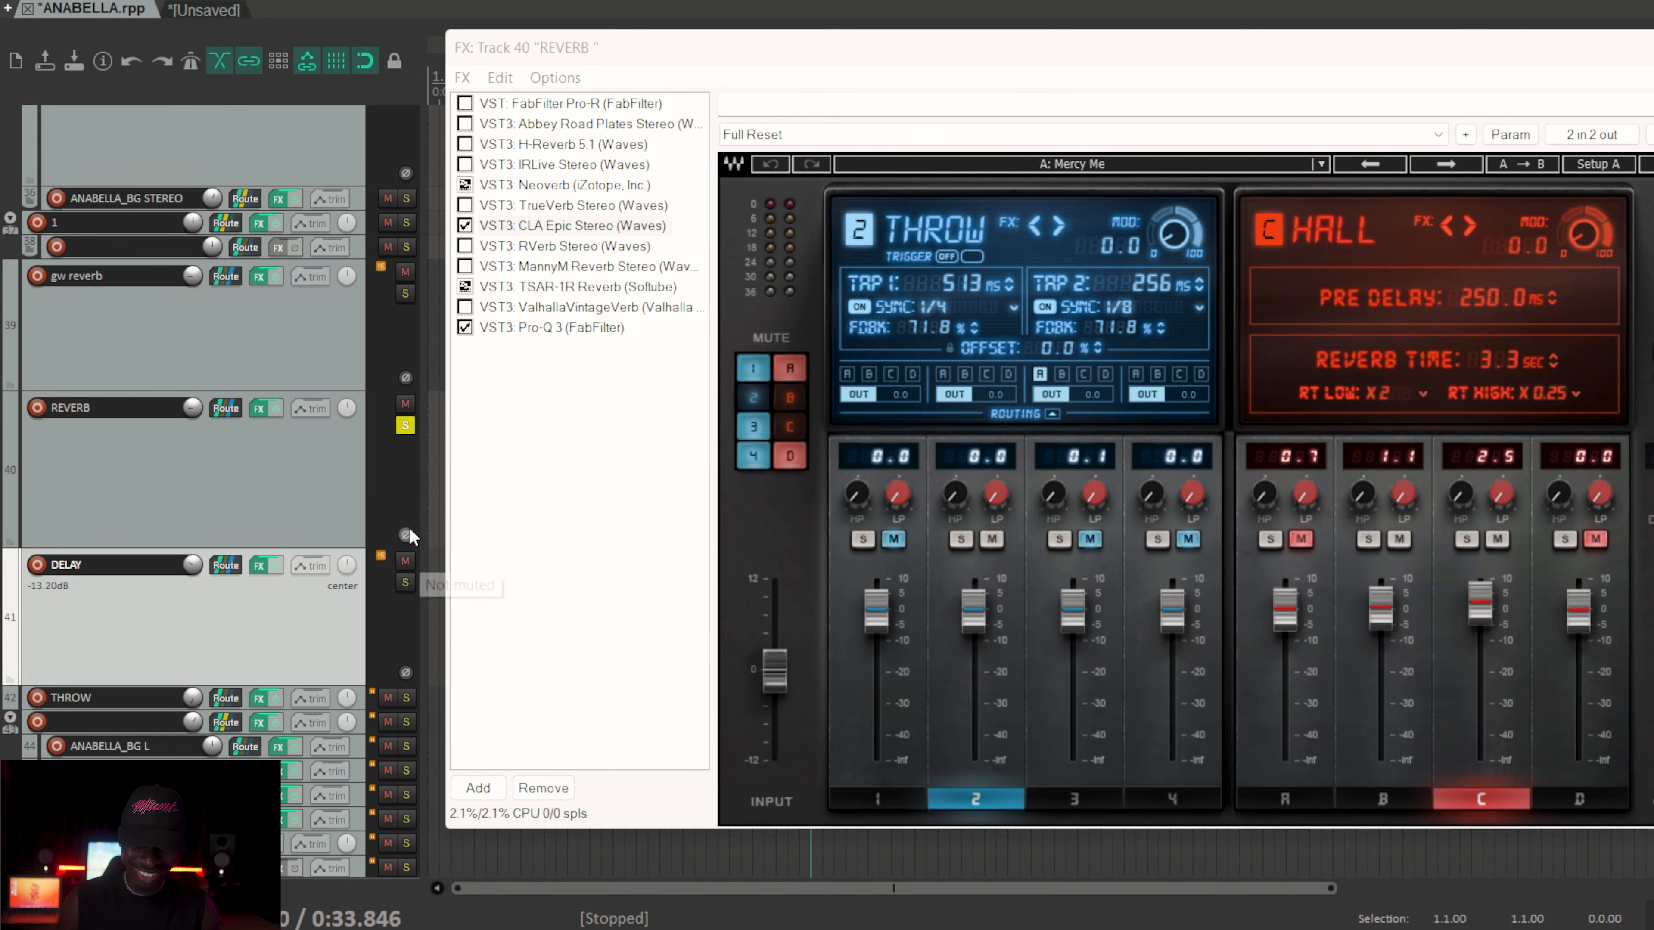
pyautogui.click(403, 426)
pyautogui.click(406, 582)
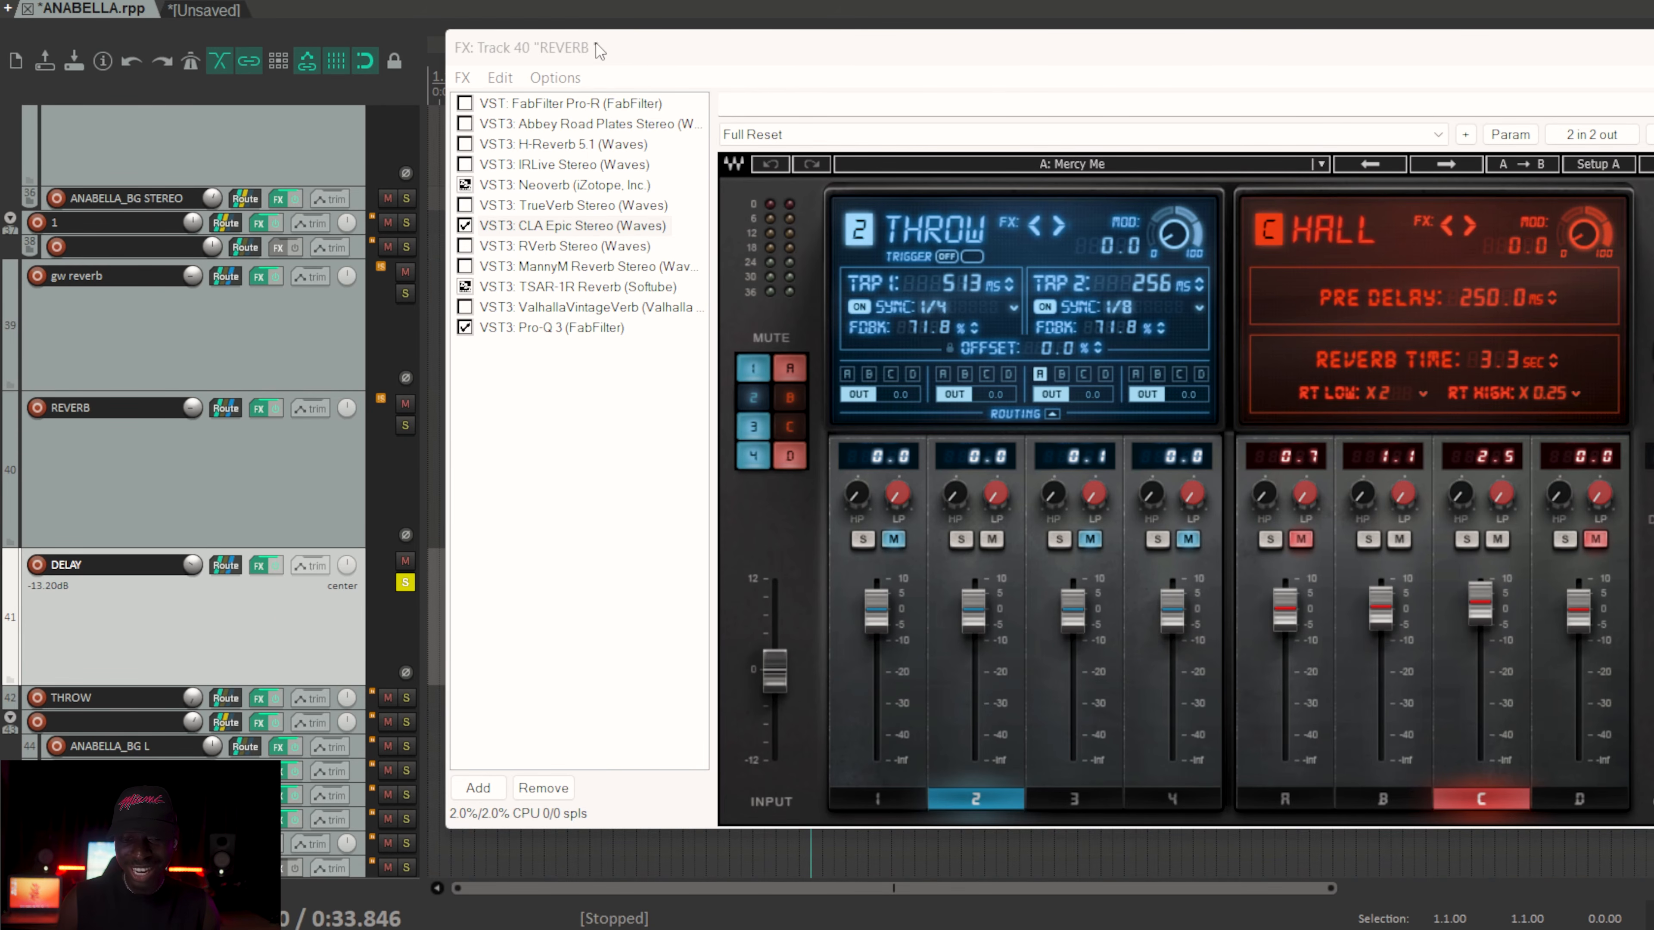
pyautogui.moveTo(602, 49); pyautogui.dragTo(633, 67)
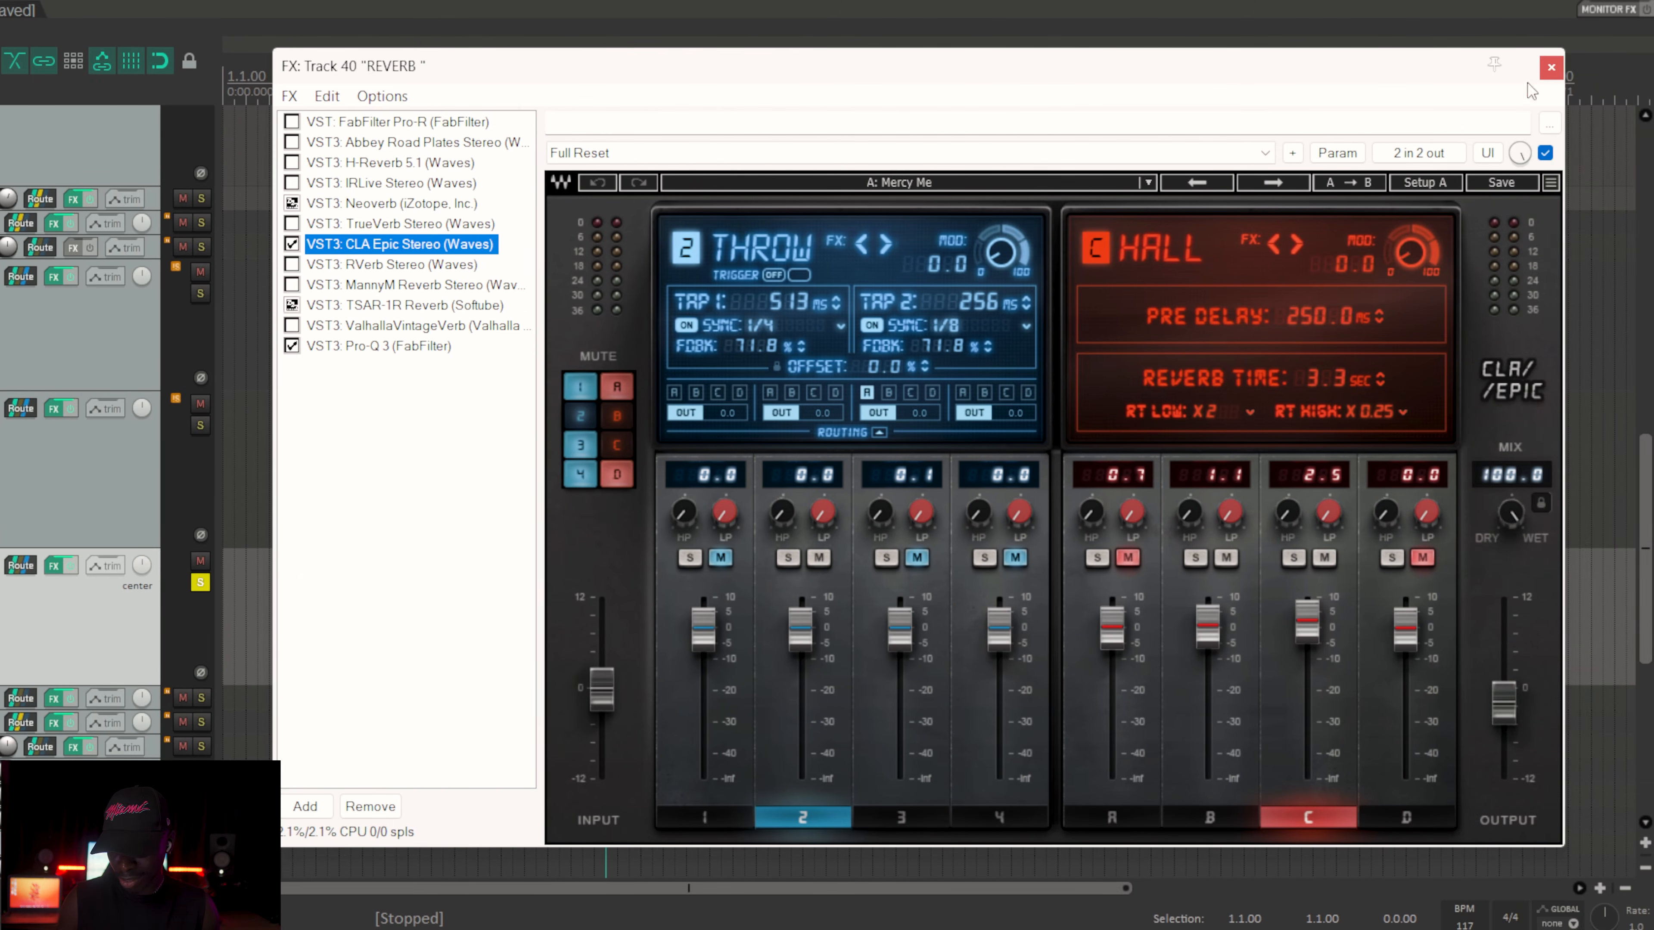
pyautogui.click(1550, 69)
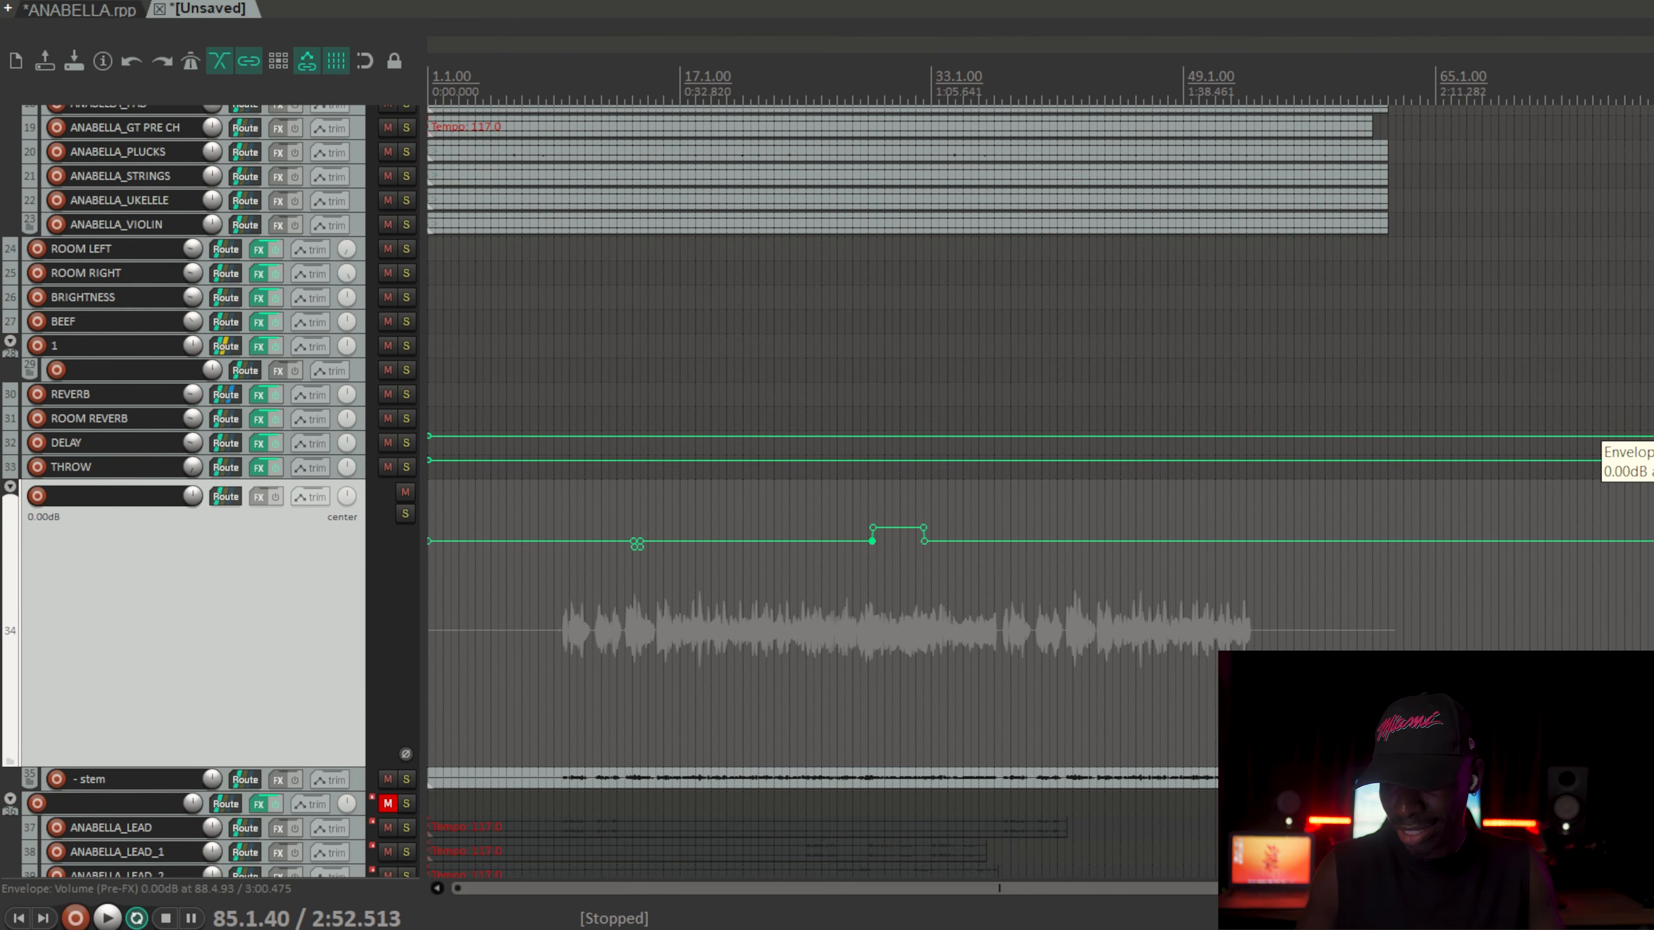
# Step: Switch to the unsaved project and look through its track list, returning to the reverb and delay tracks
pyautogui.scroll(5, 1595, 443)
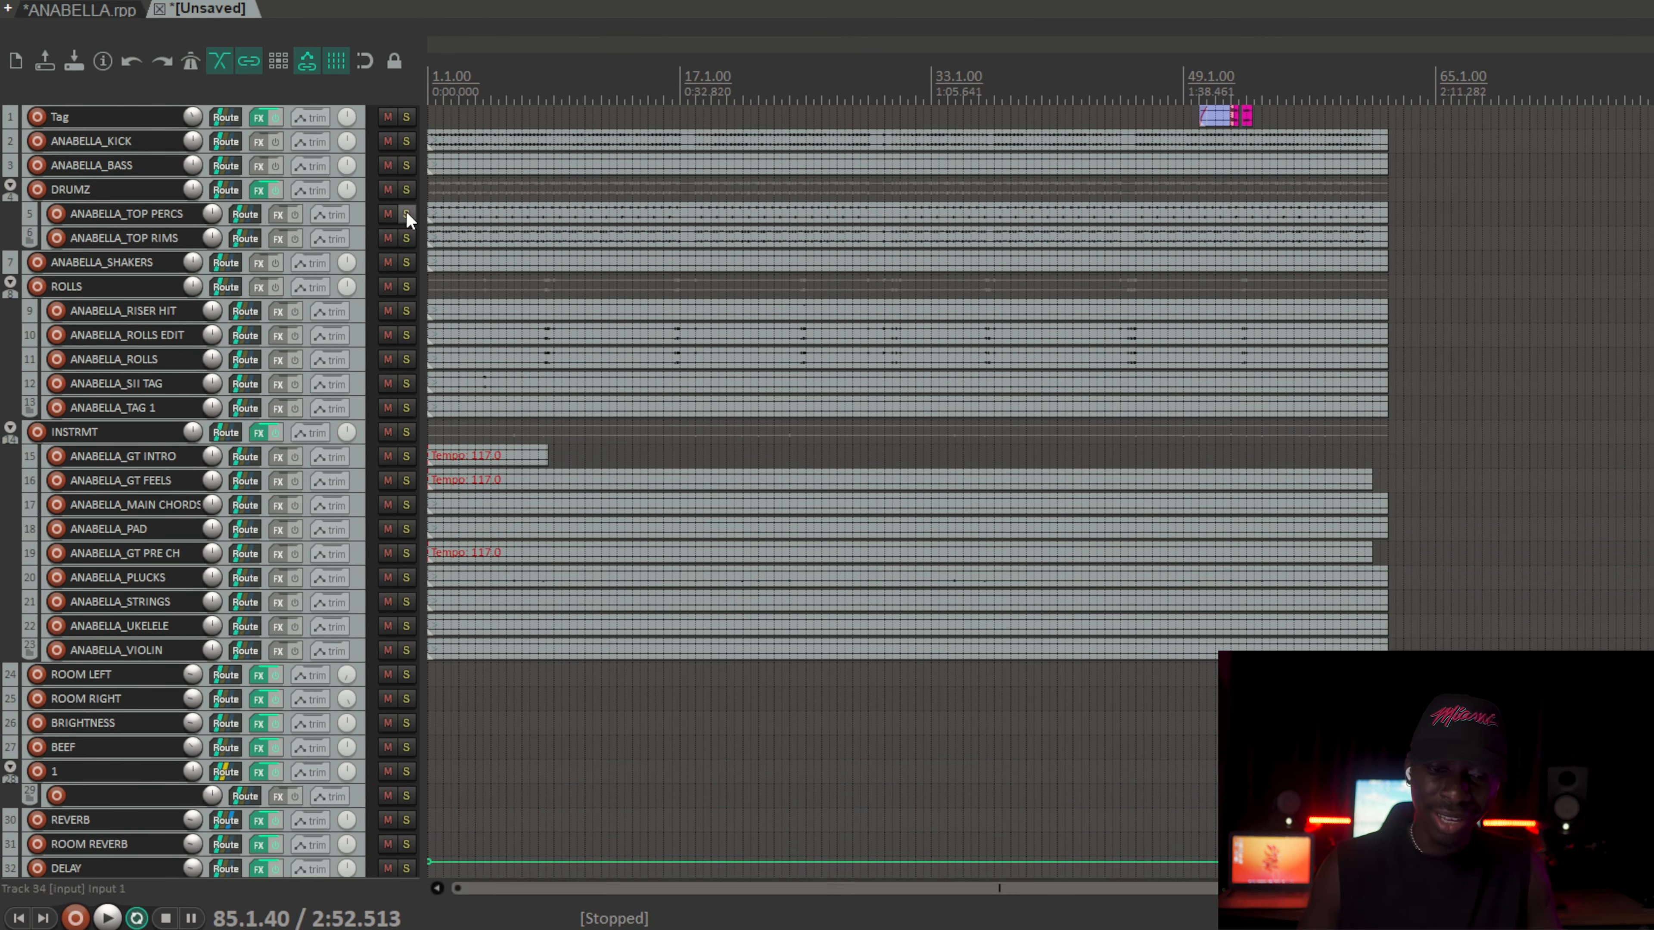
pyautogui.scroll(-3, 911, 340)
pyautogui.scroll(-8, 912, 391)
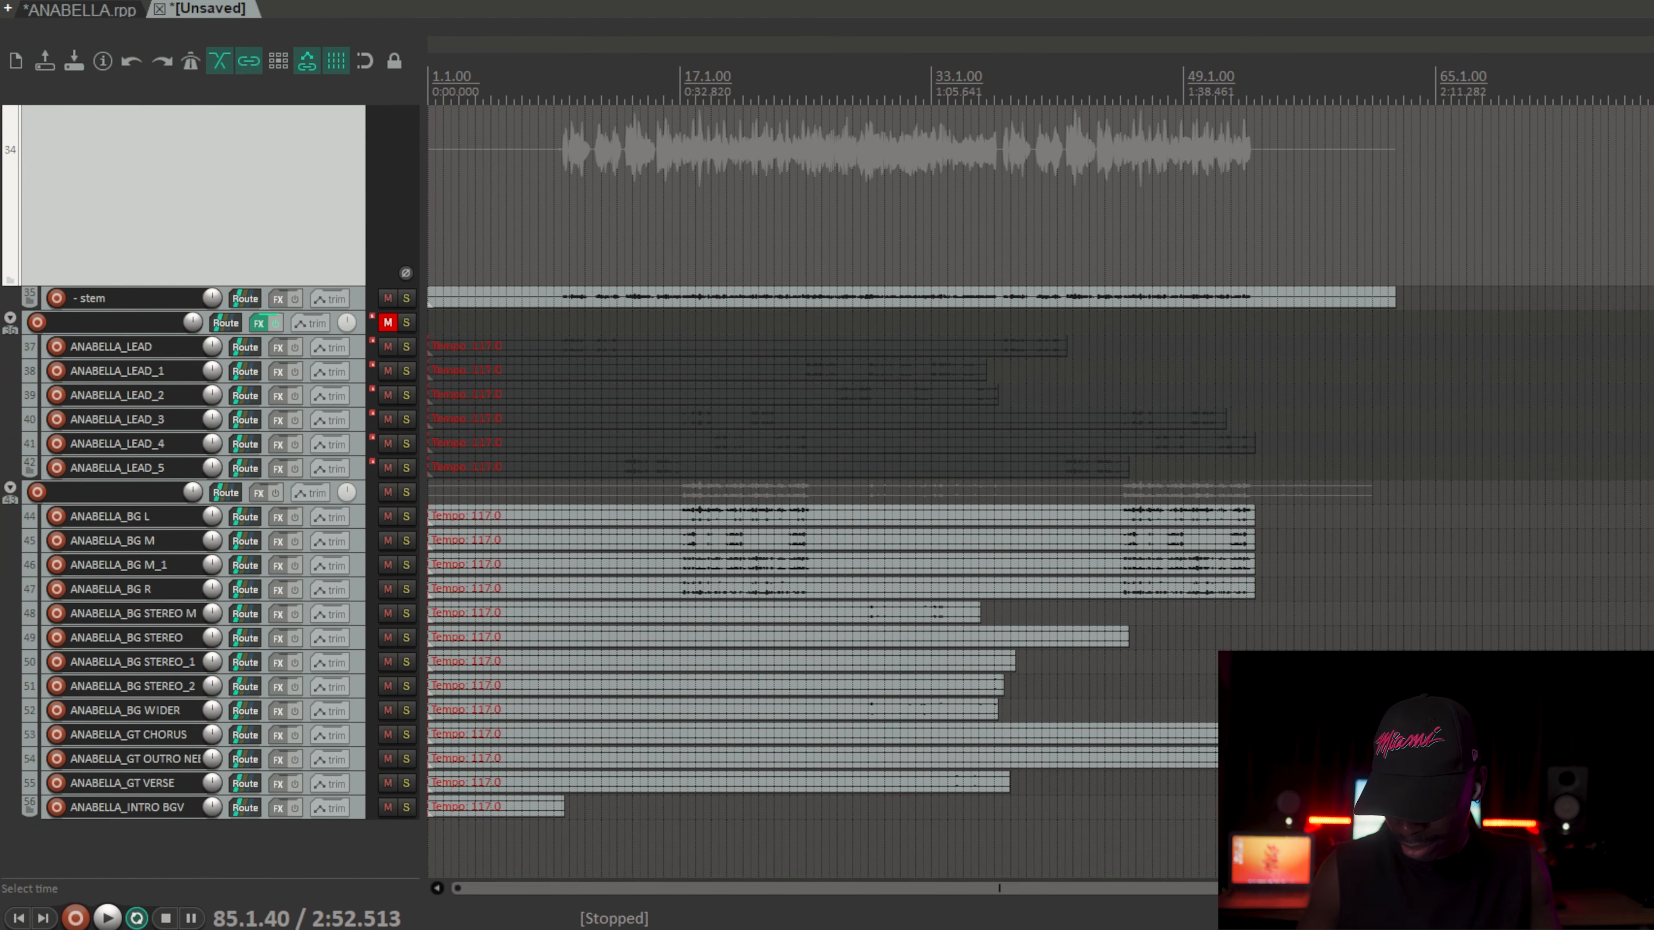
pyautogui.scroll(6, 254, 431)
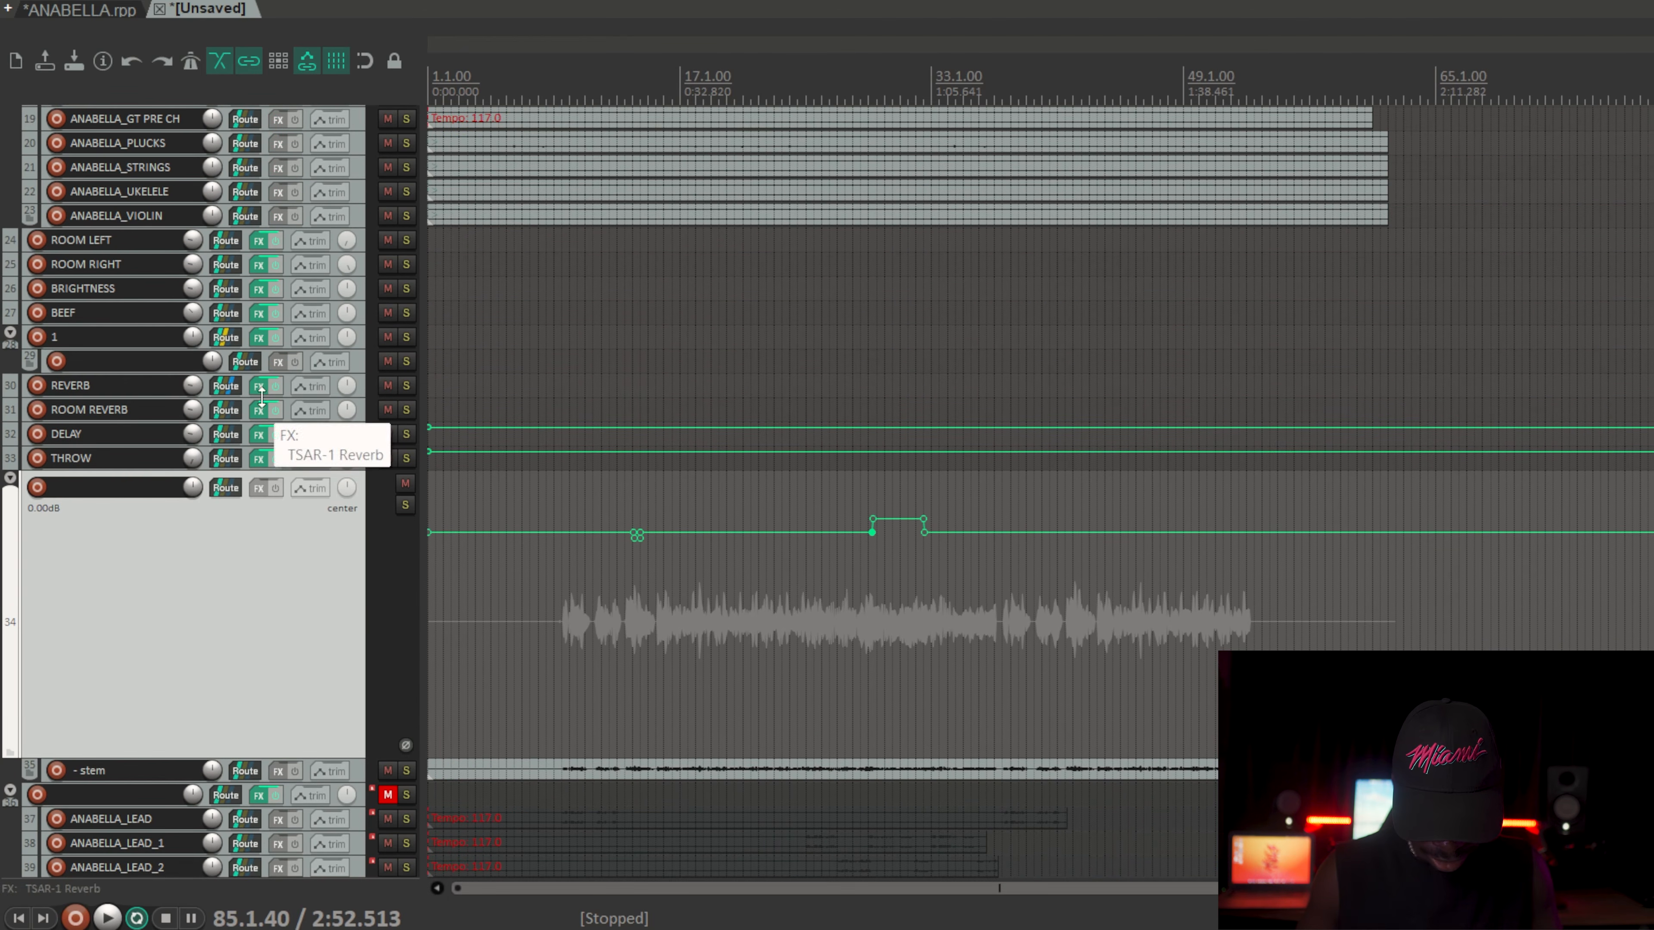
# Step: Check which effects the unsaved project's REVERB track carries, return to the ANABELLA project and close its REVERB effects window
pyautogui.moveTo(259, 384)
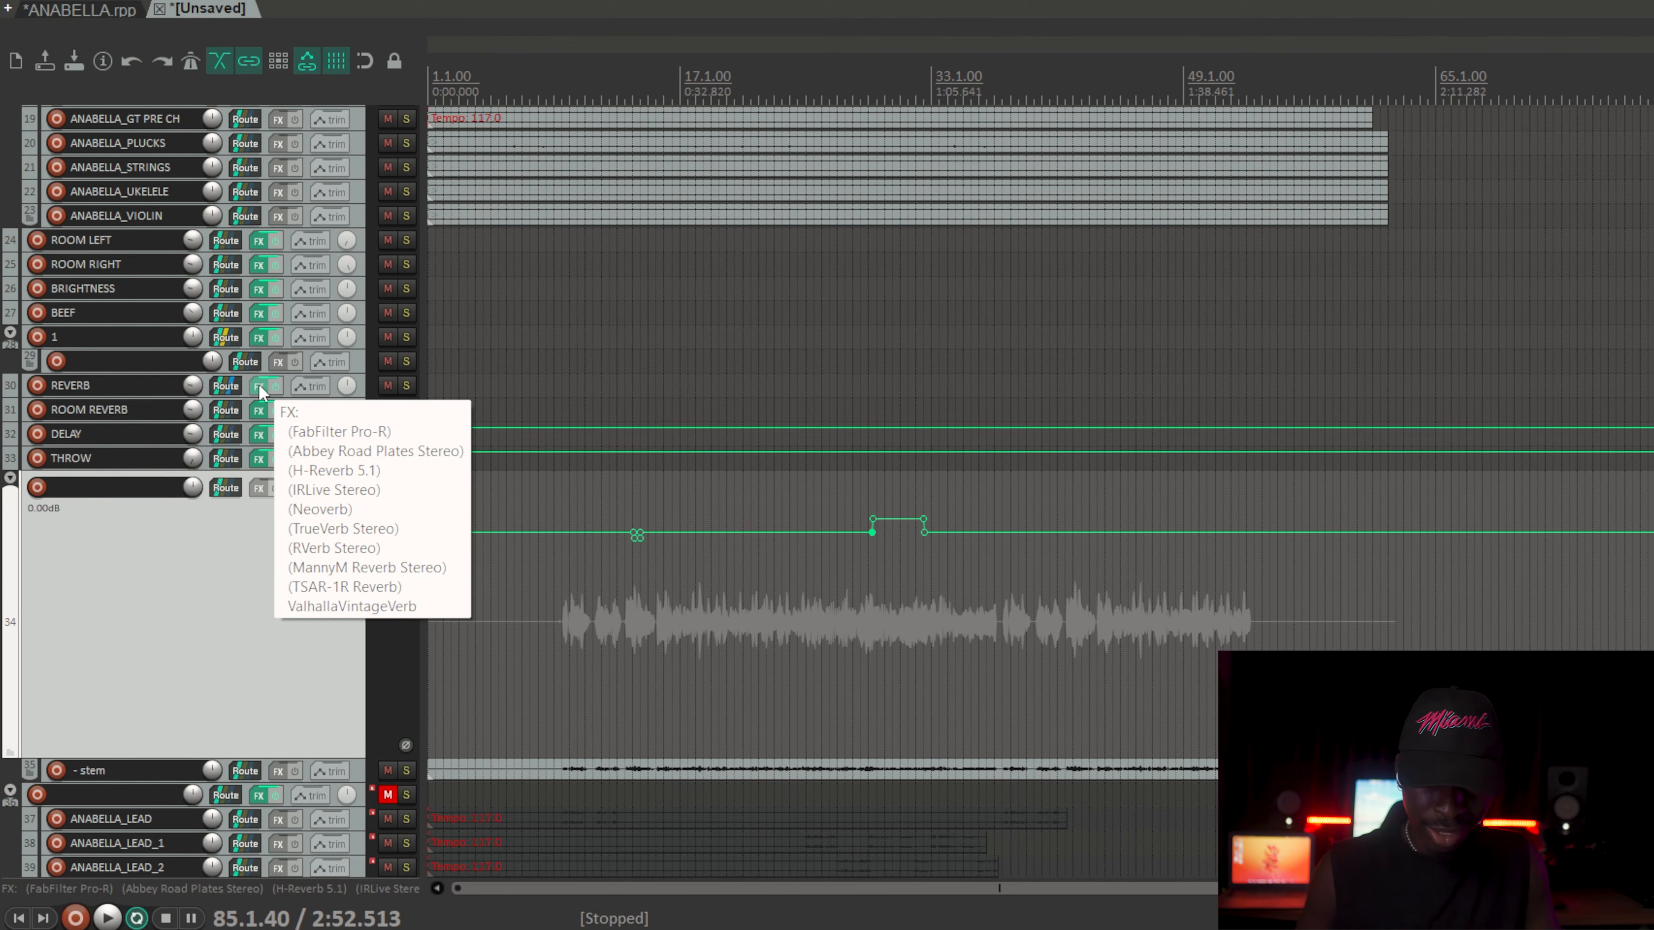
pyautogui.click(105, 18)
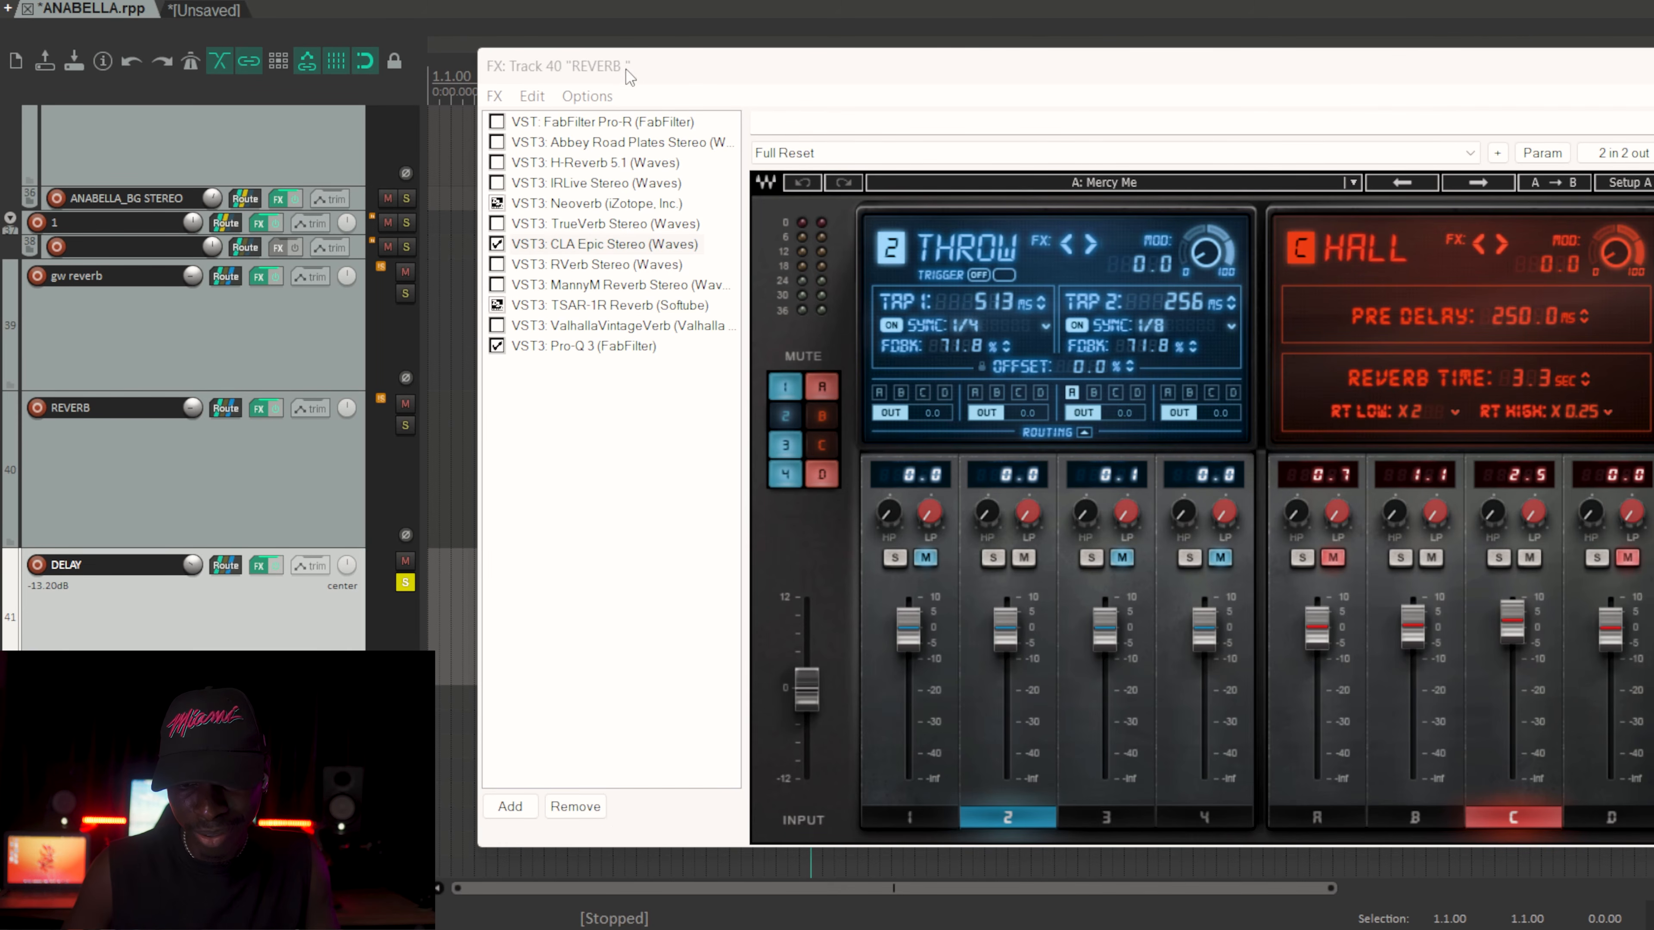
pyautogui.moveTo(627, 73); pyautogui.dragTo(647, 41)
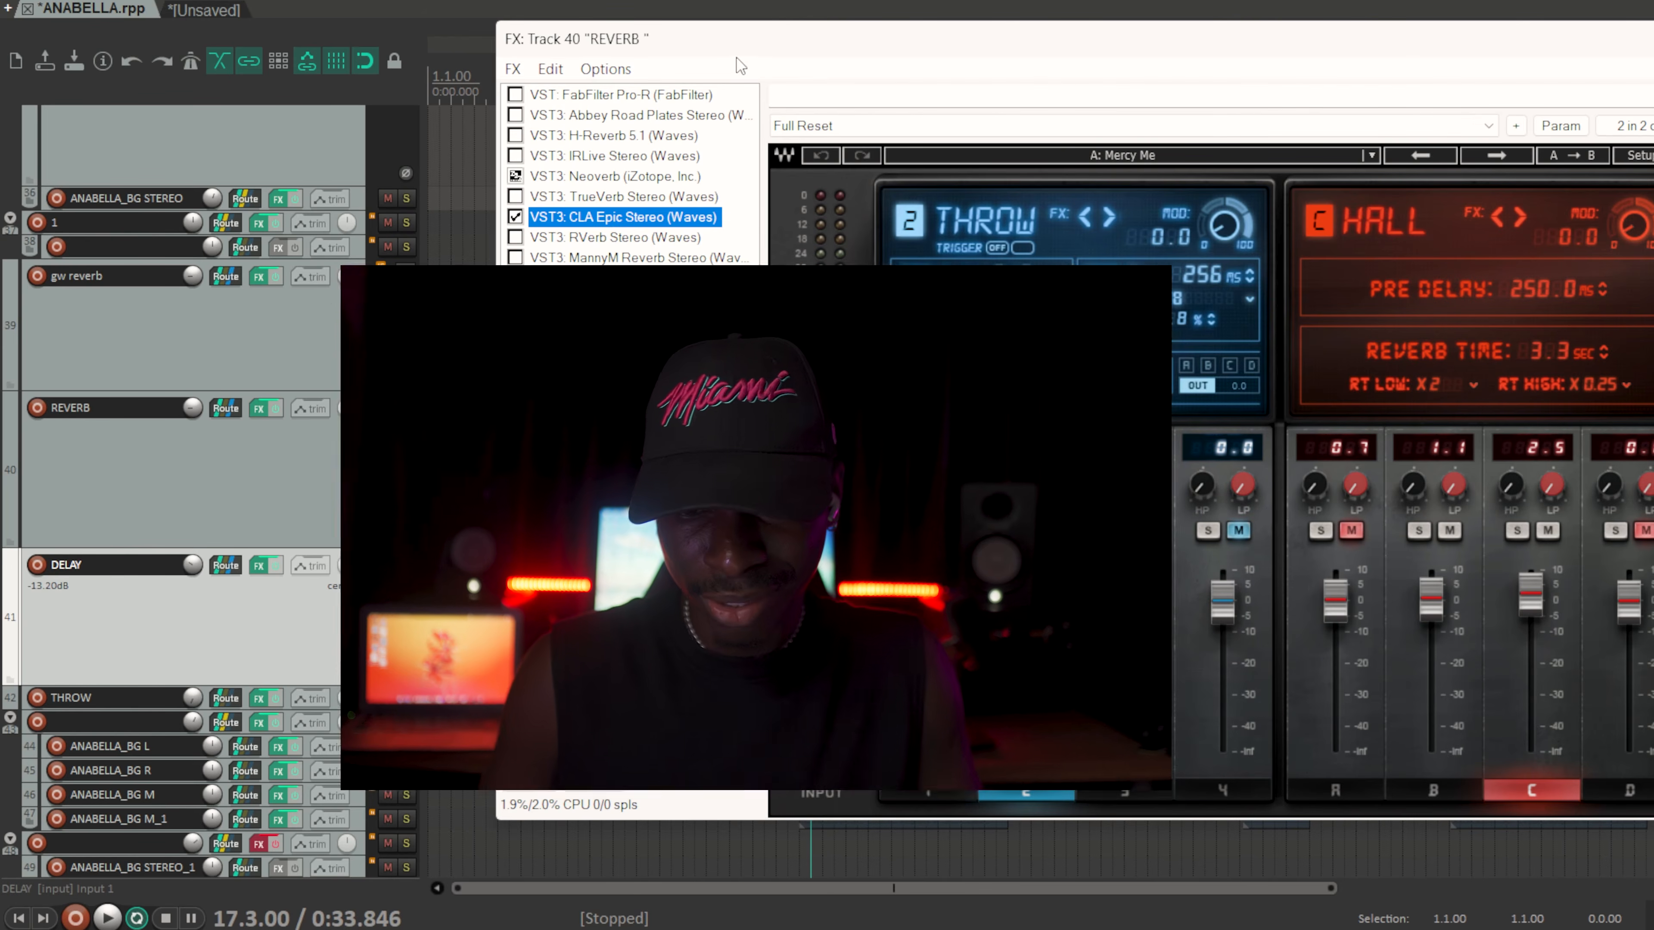
pyautogui.moveTo(733, 35); pyautogui.dragTo(677, 56)
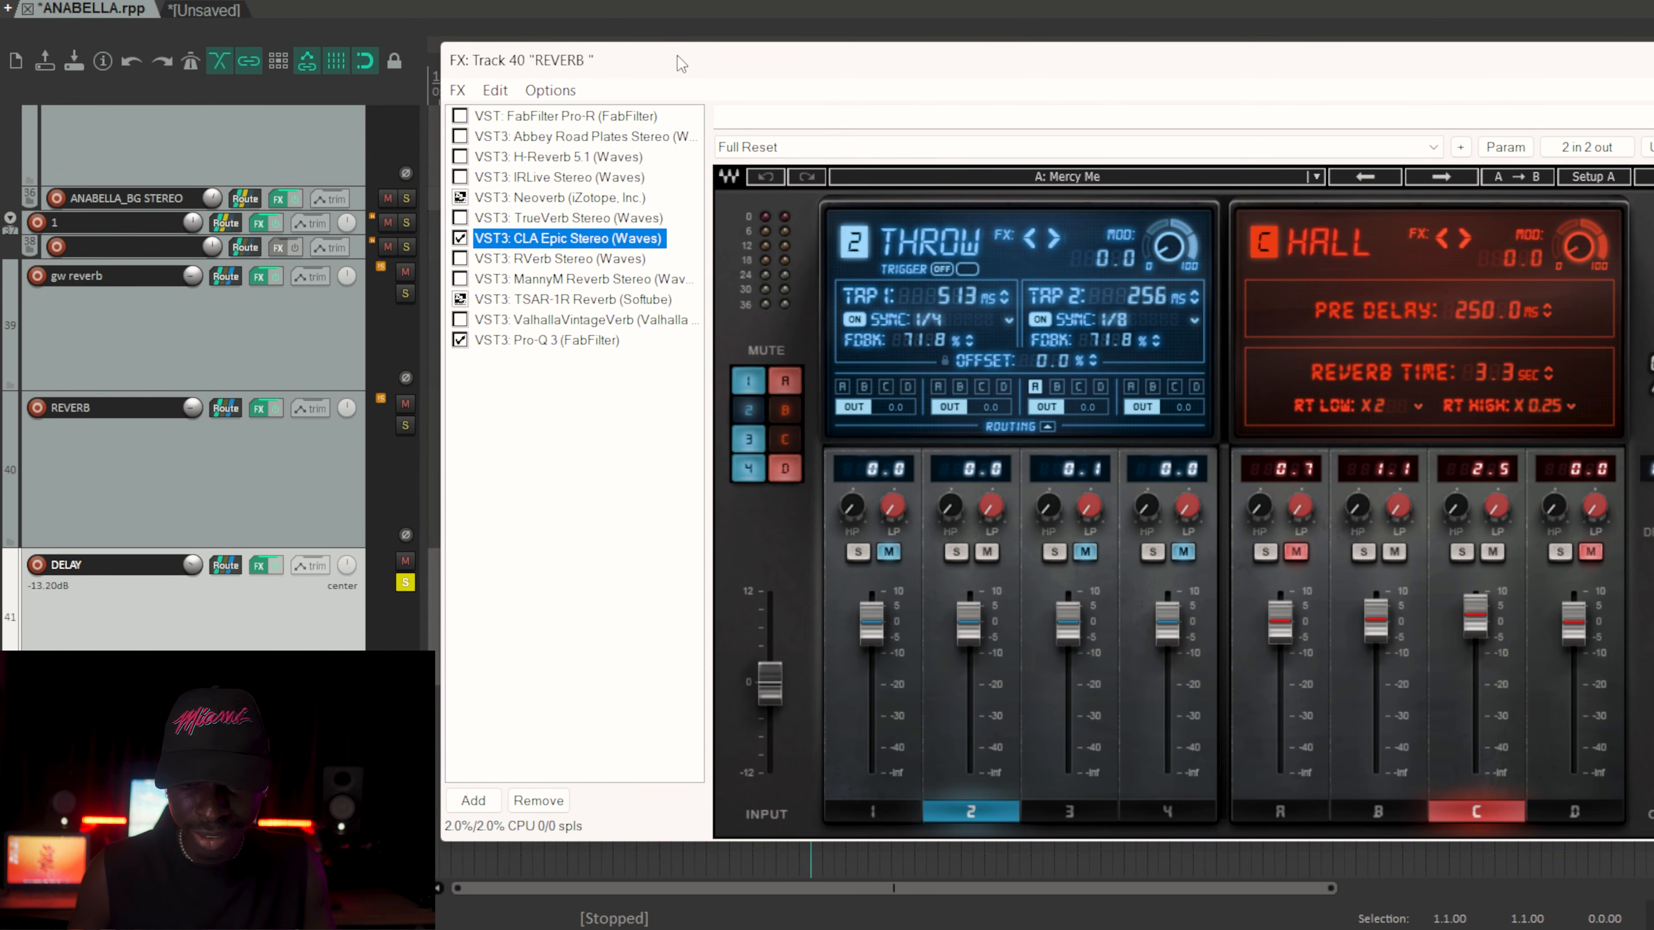
pyautogui.moveTo(675, 56); pyautogui.dragTo(545, 51)
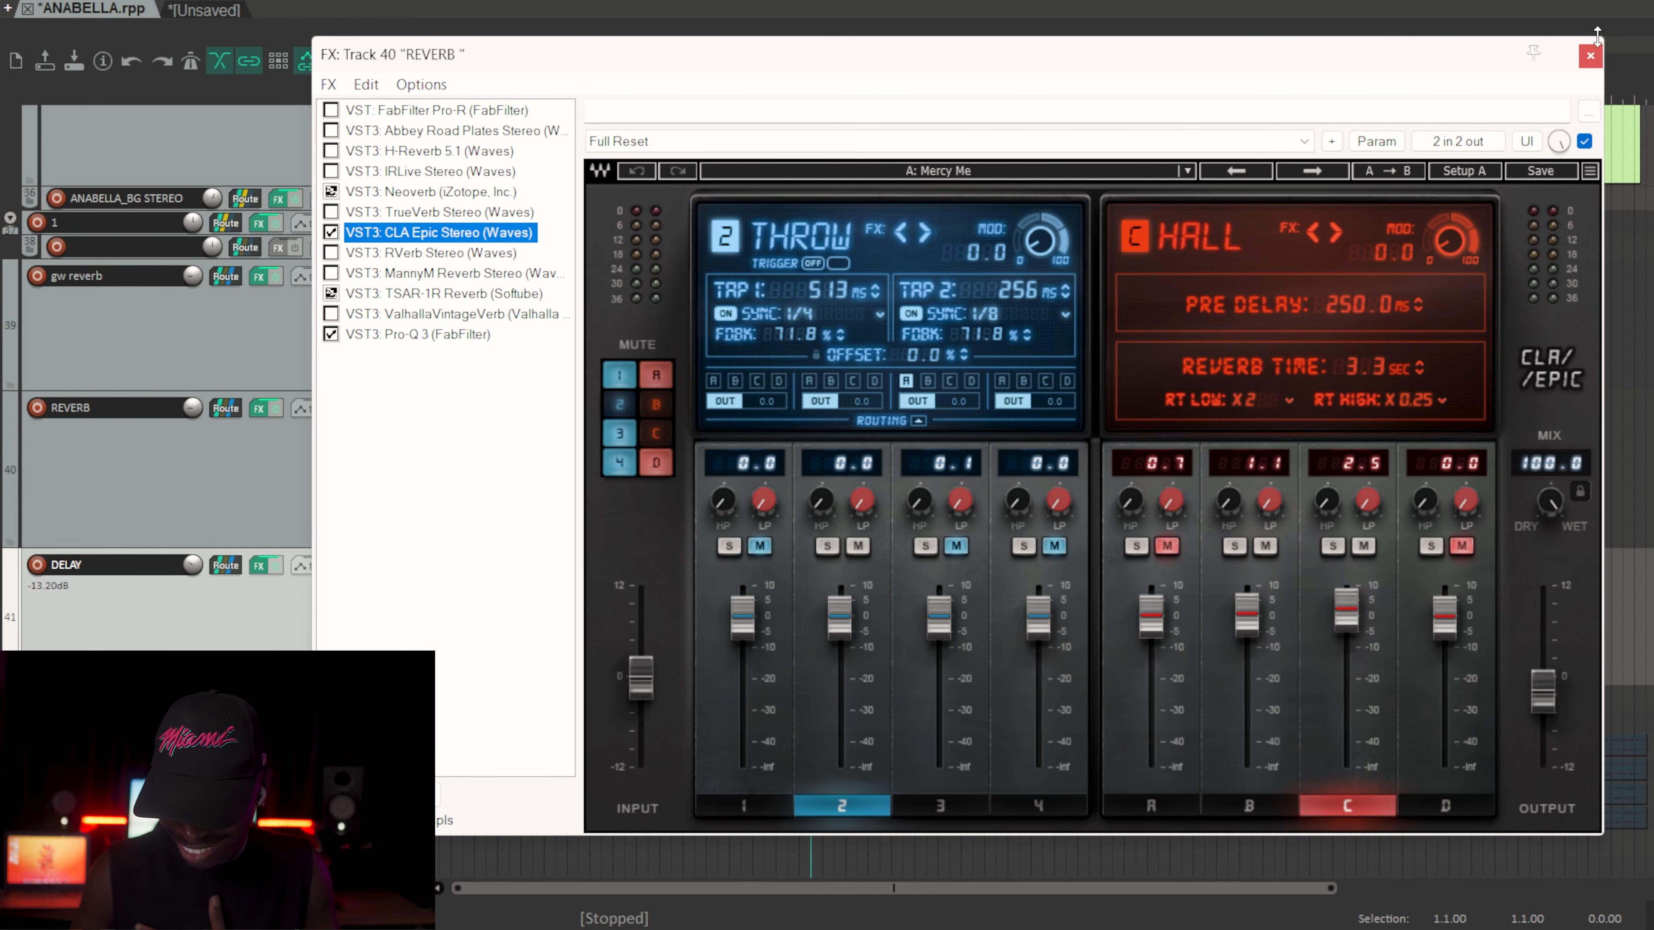
pyautogui.click(1590, 56)
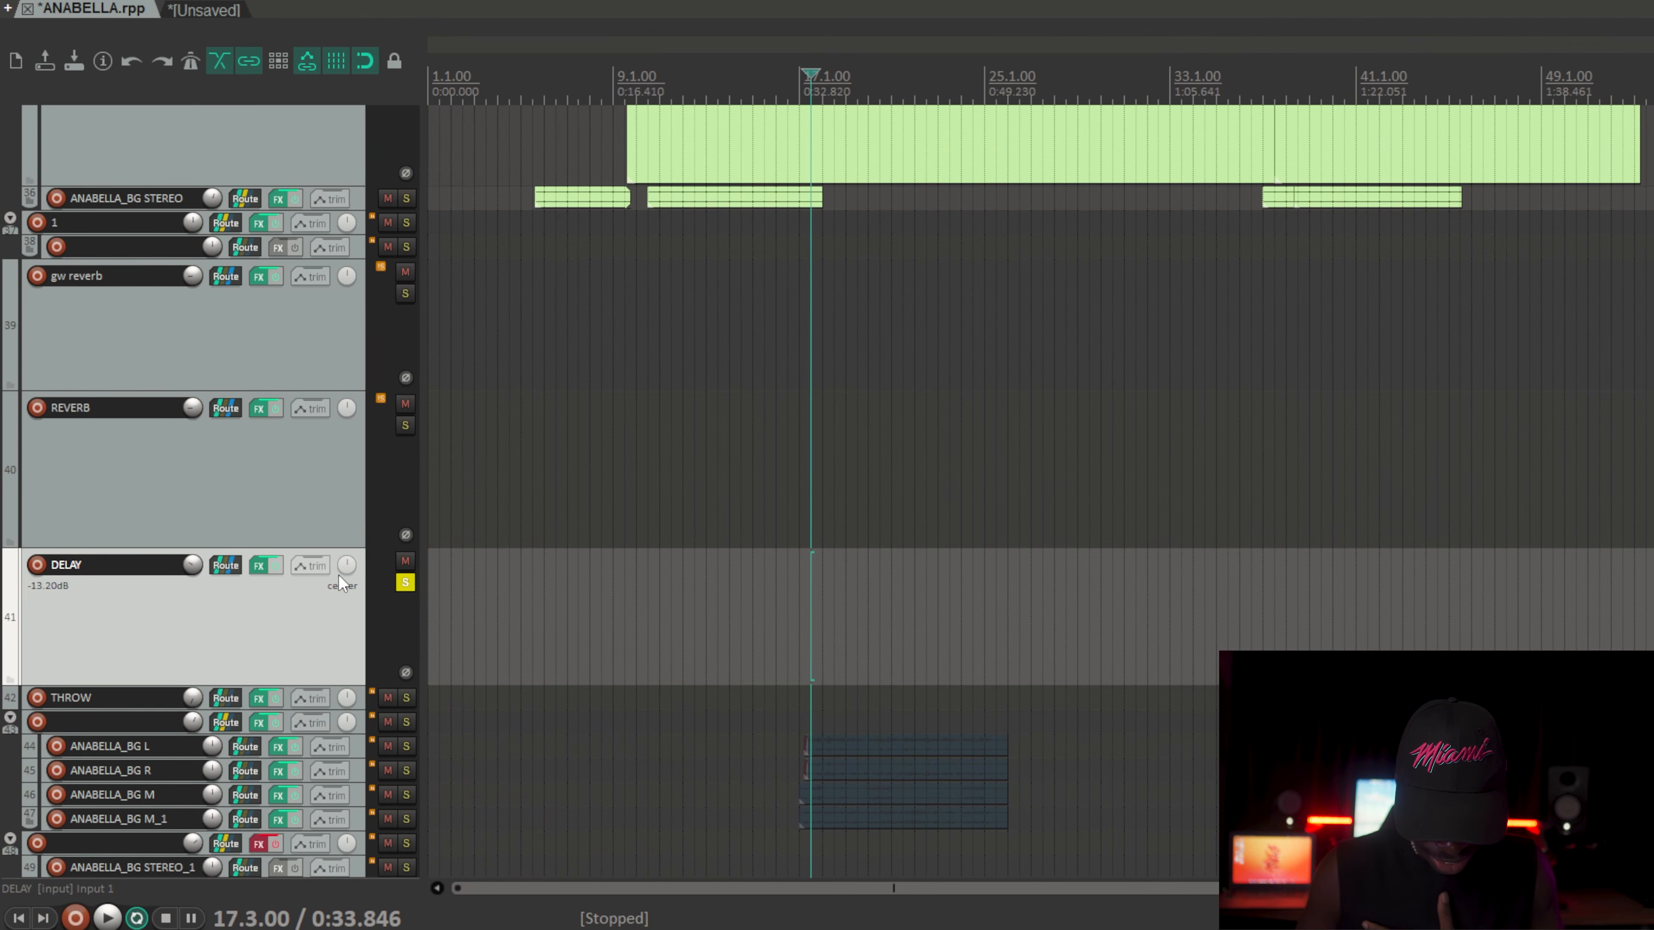
# Step: Review the DELAY track's ValhallaDelay, Parametric EQ 2 and Pro-C 2 effects and its routing, dismissing the plugin authorization
pyautogui.click(258, 566)
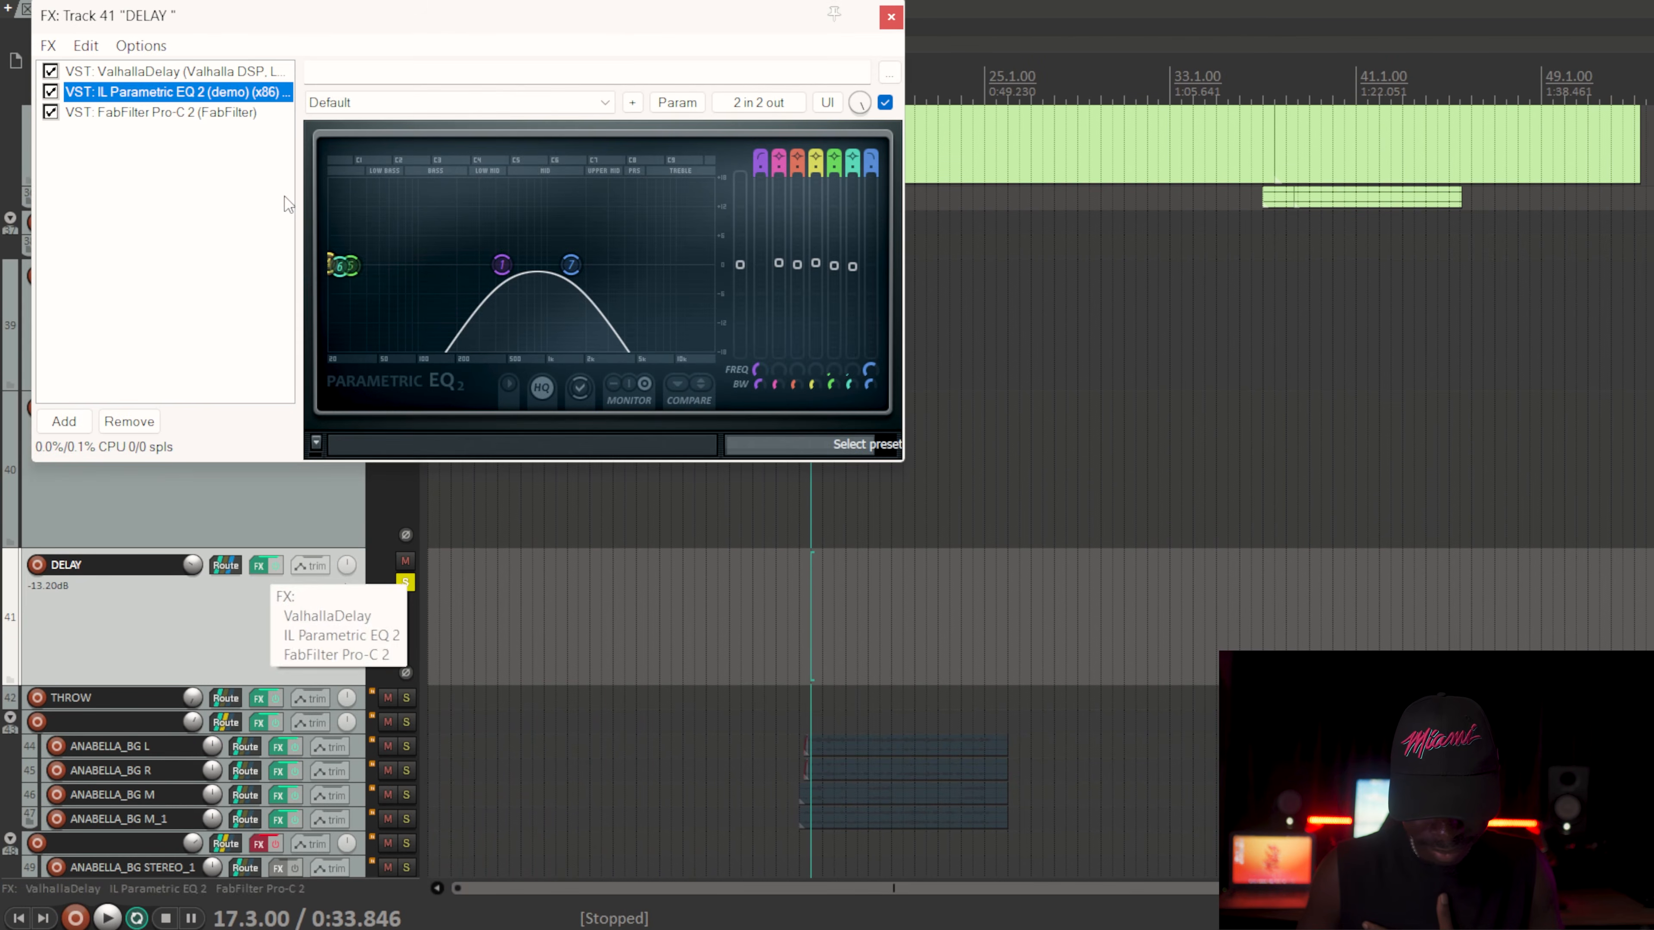
pyautogui.click(157, 75)
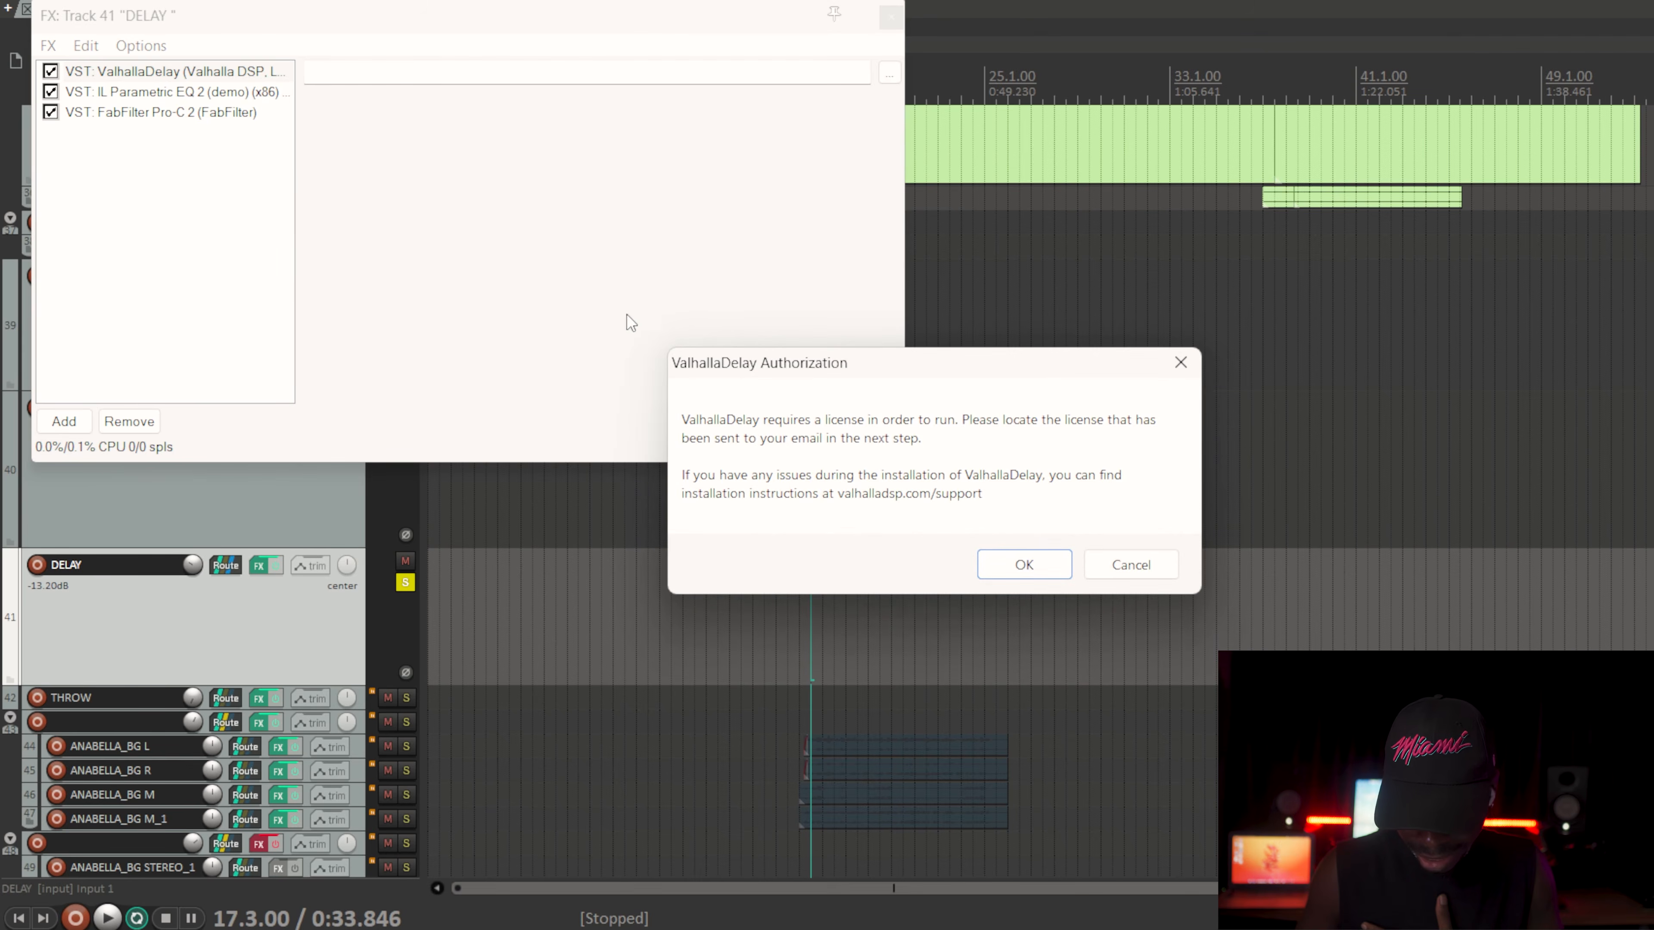
pyautogui.click(1048, 565)
pyautogui.press('Escape')
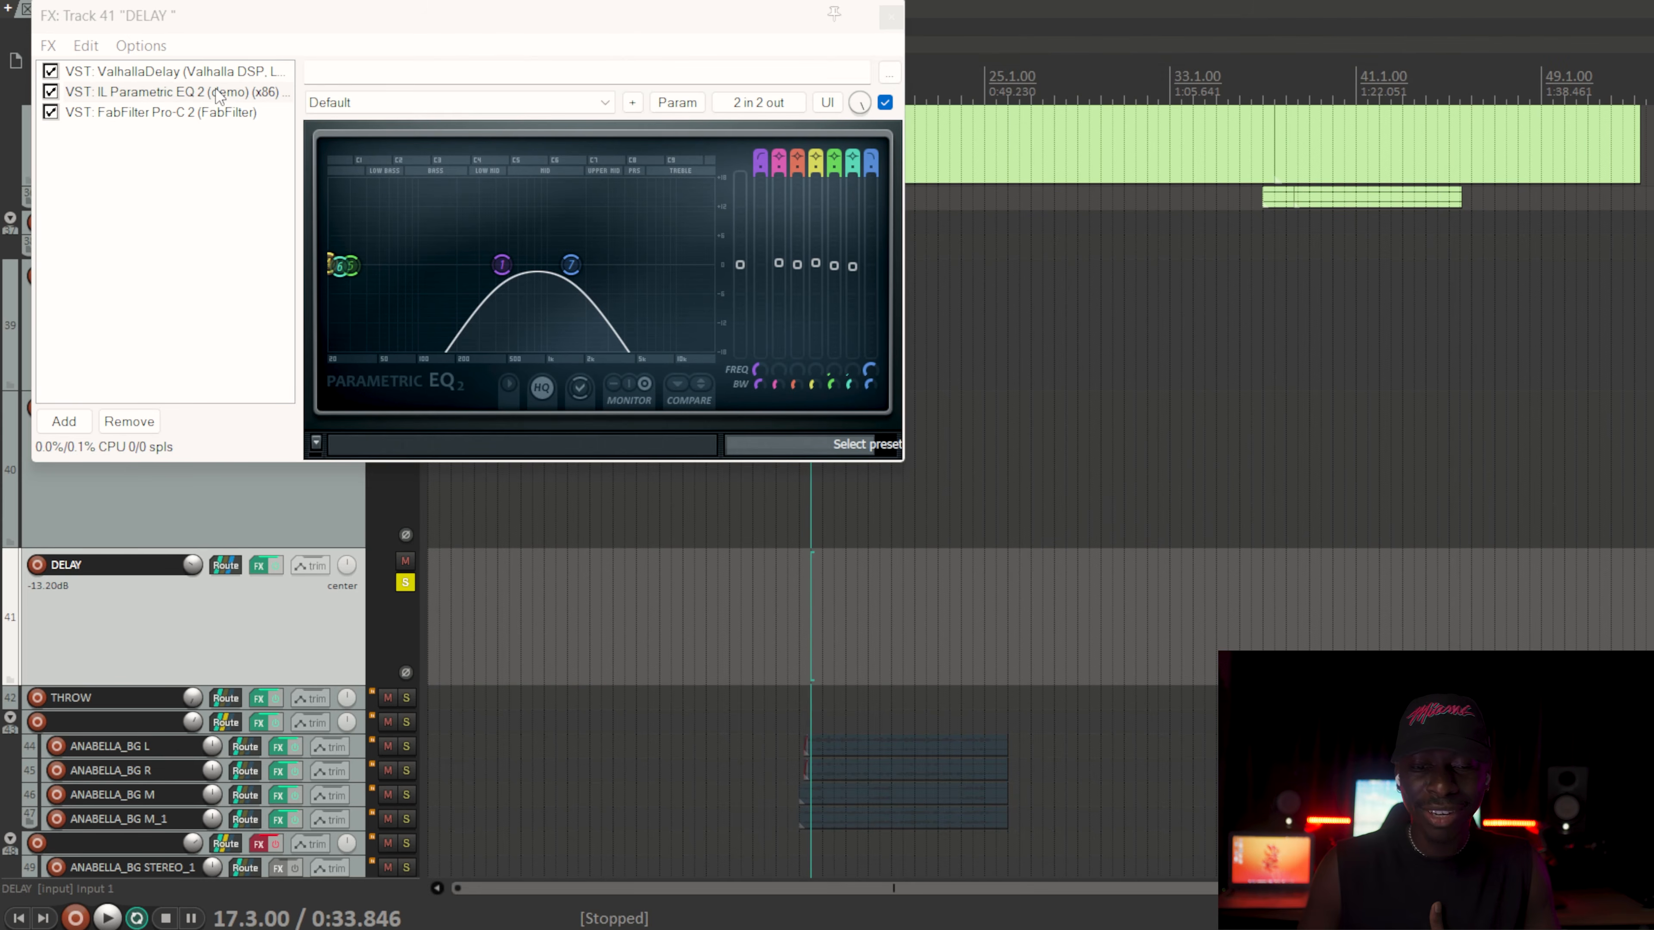
pyautogui.moveTo(191, 21); pyautogui.dragTo(611, 113)
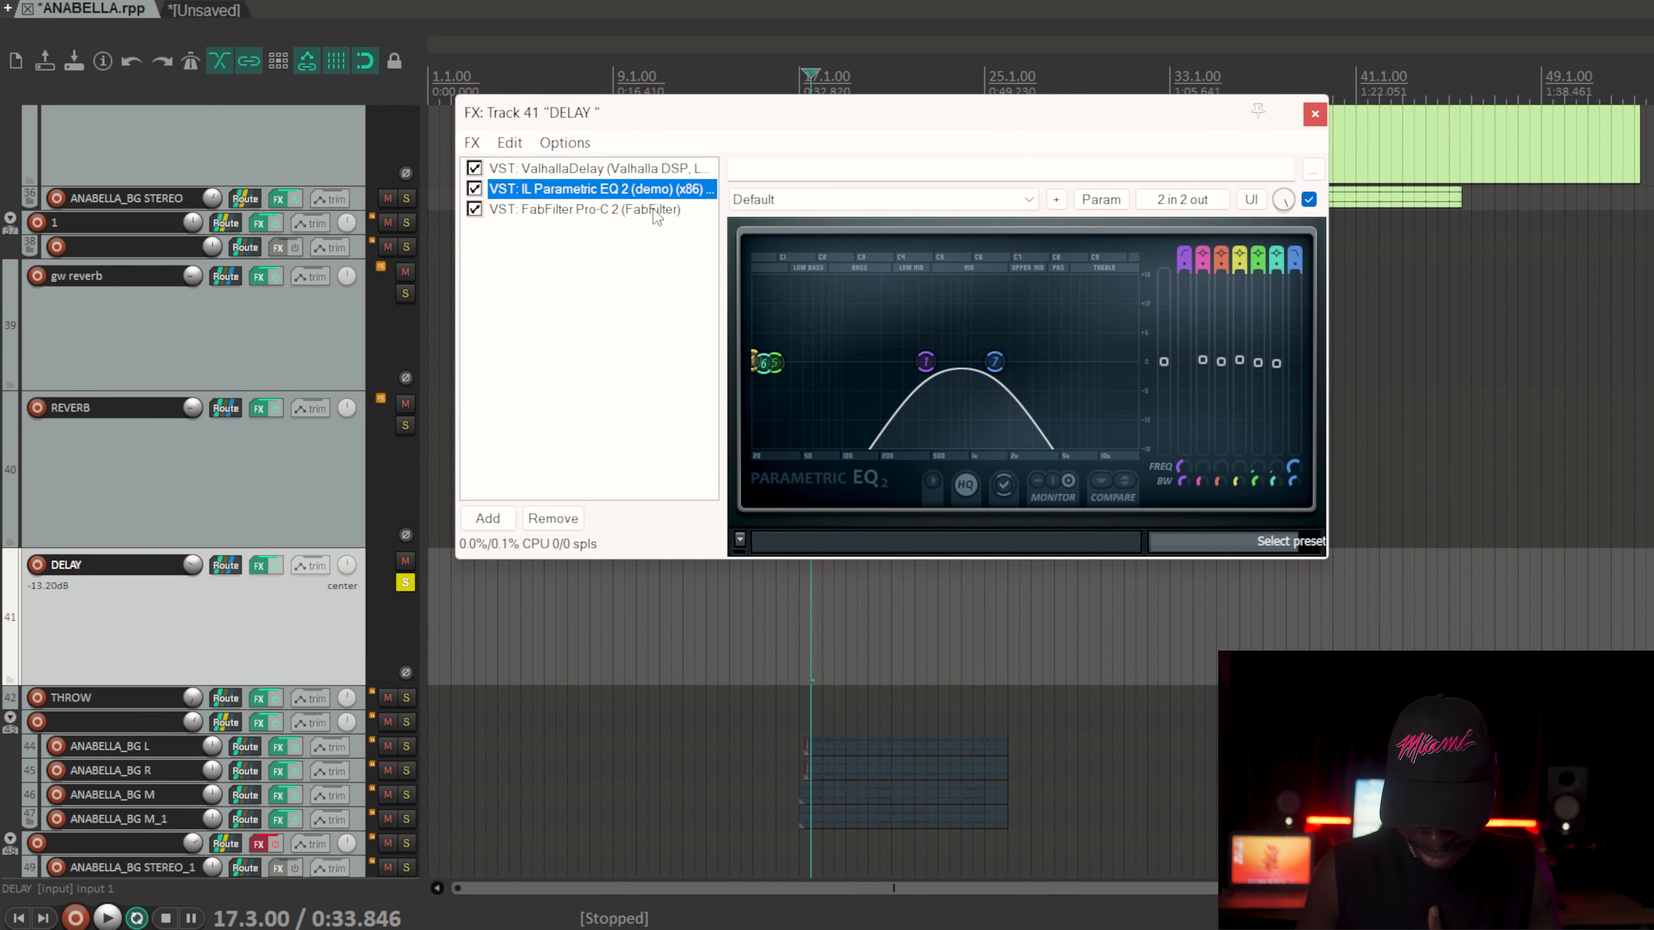
pyautogui.click(599, 210)
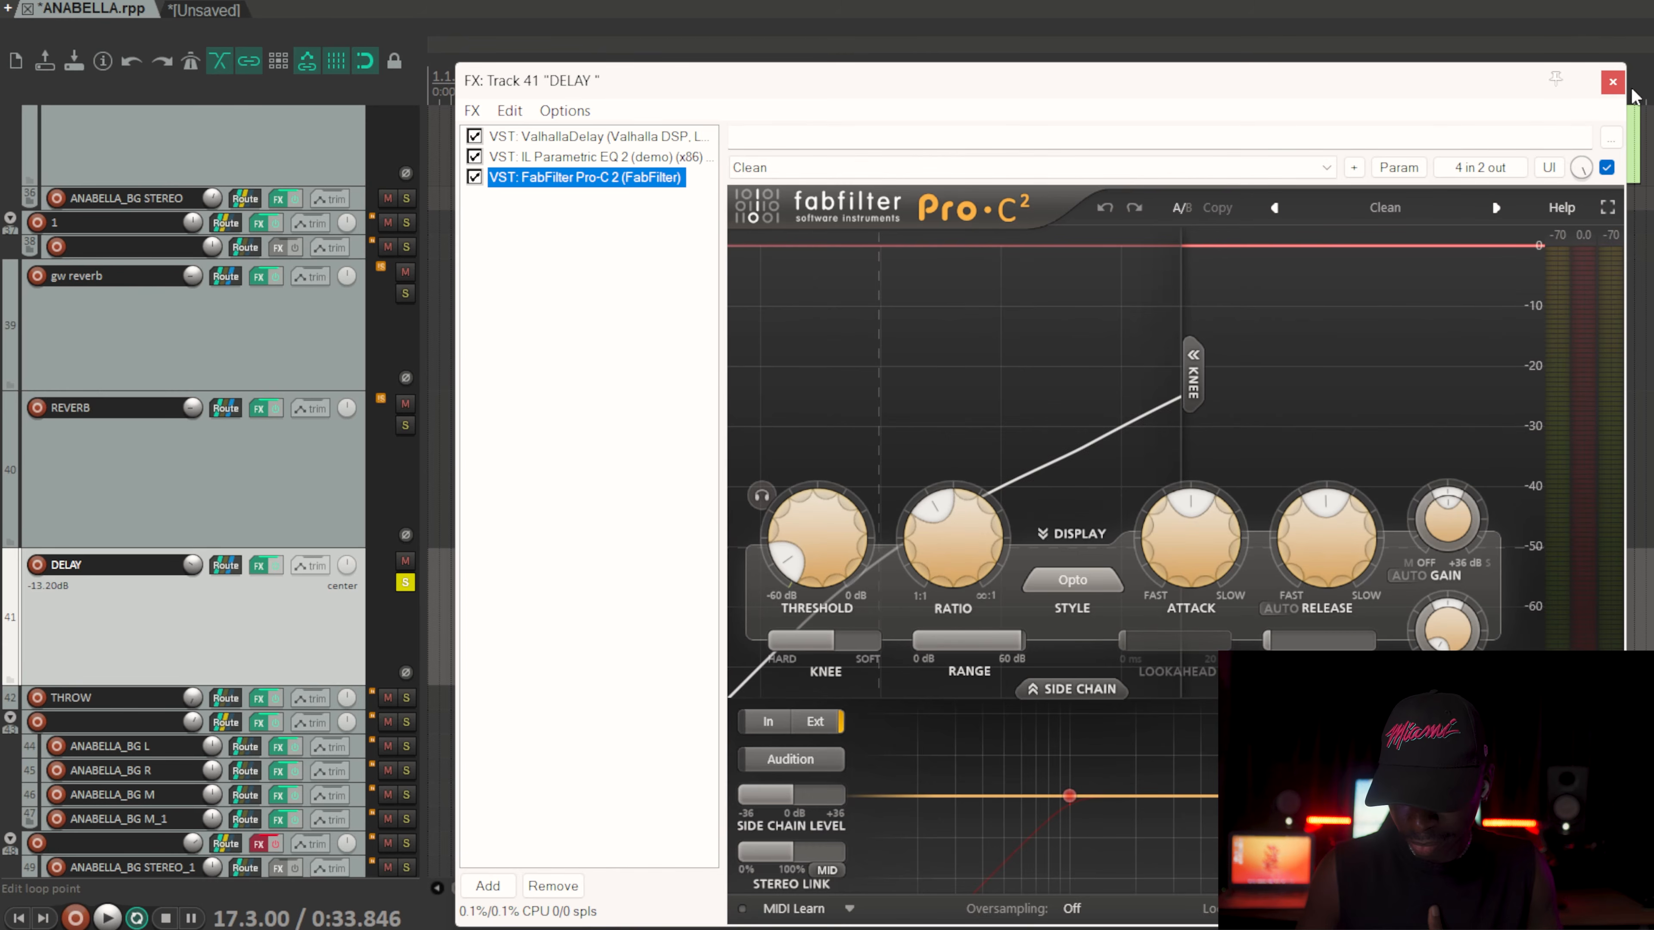
pyautogui.click(1612, 82)
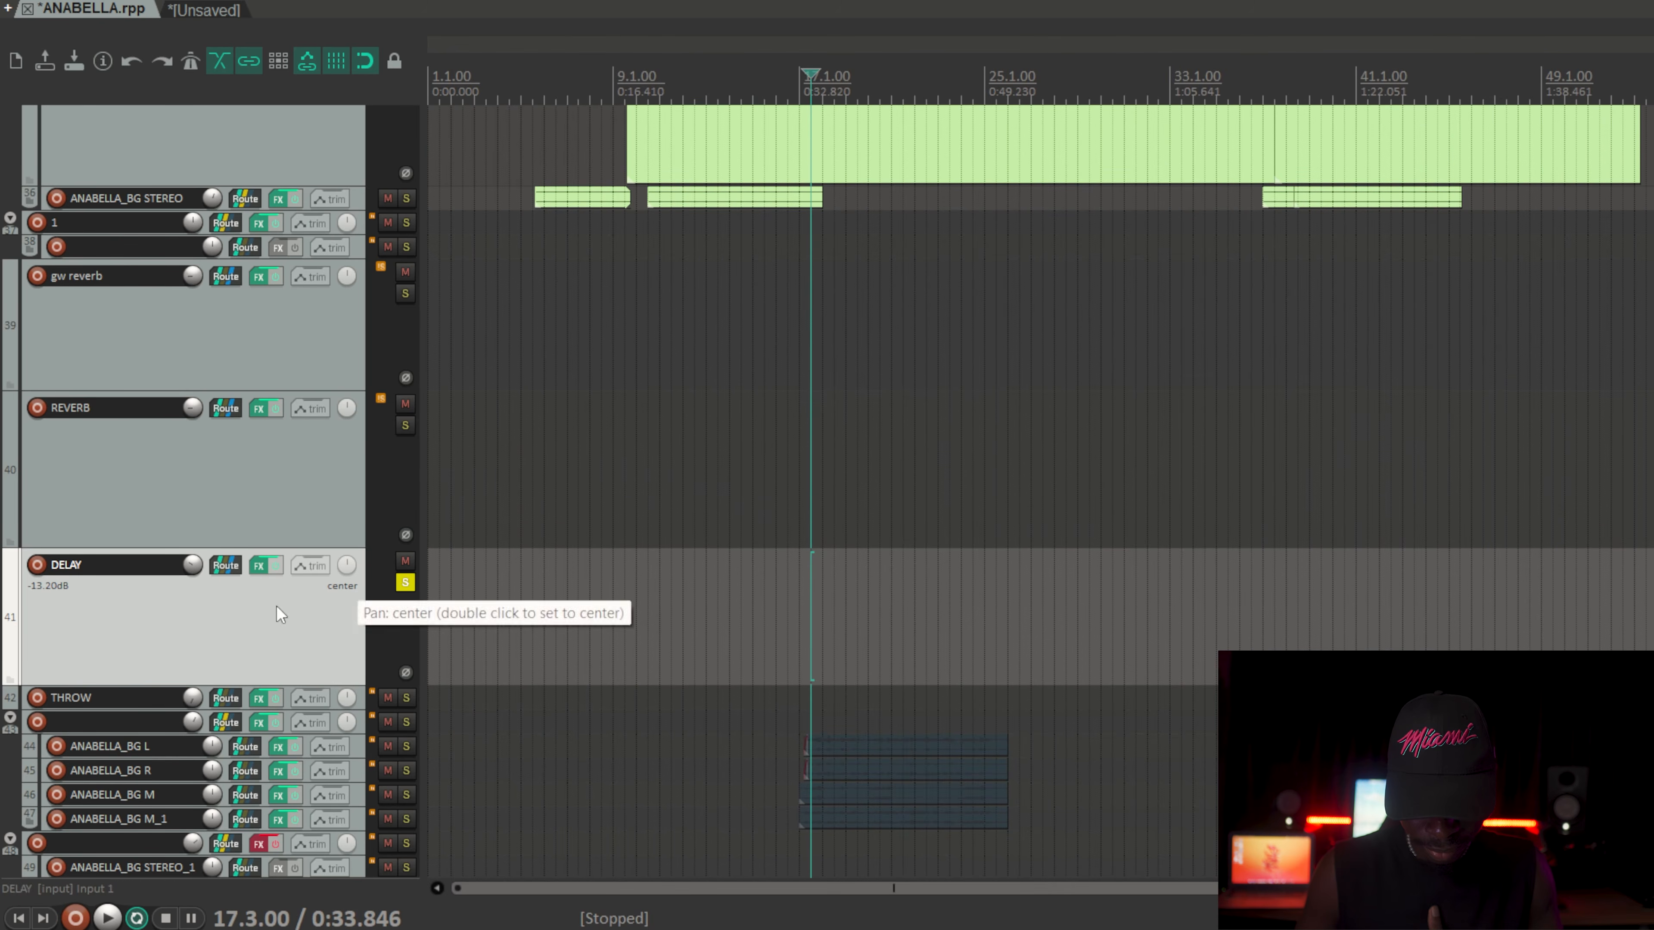
pyautogui.click(224, 566)
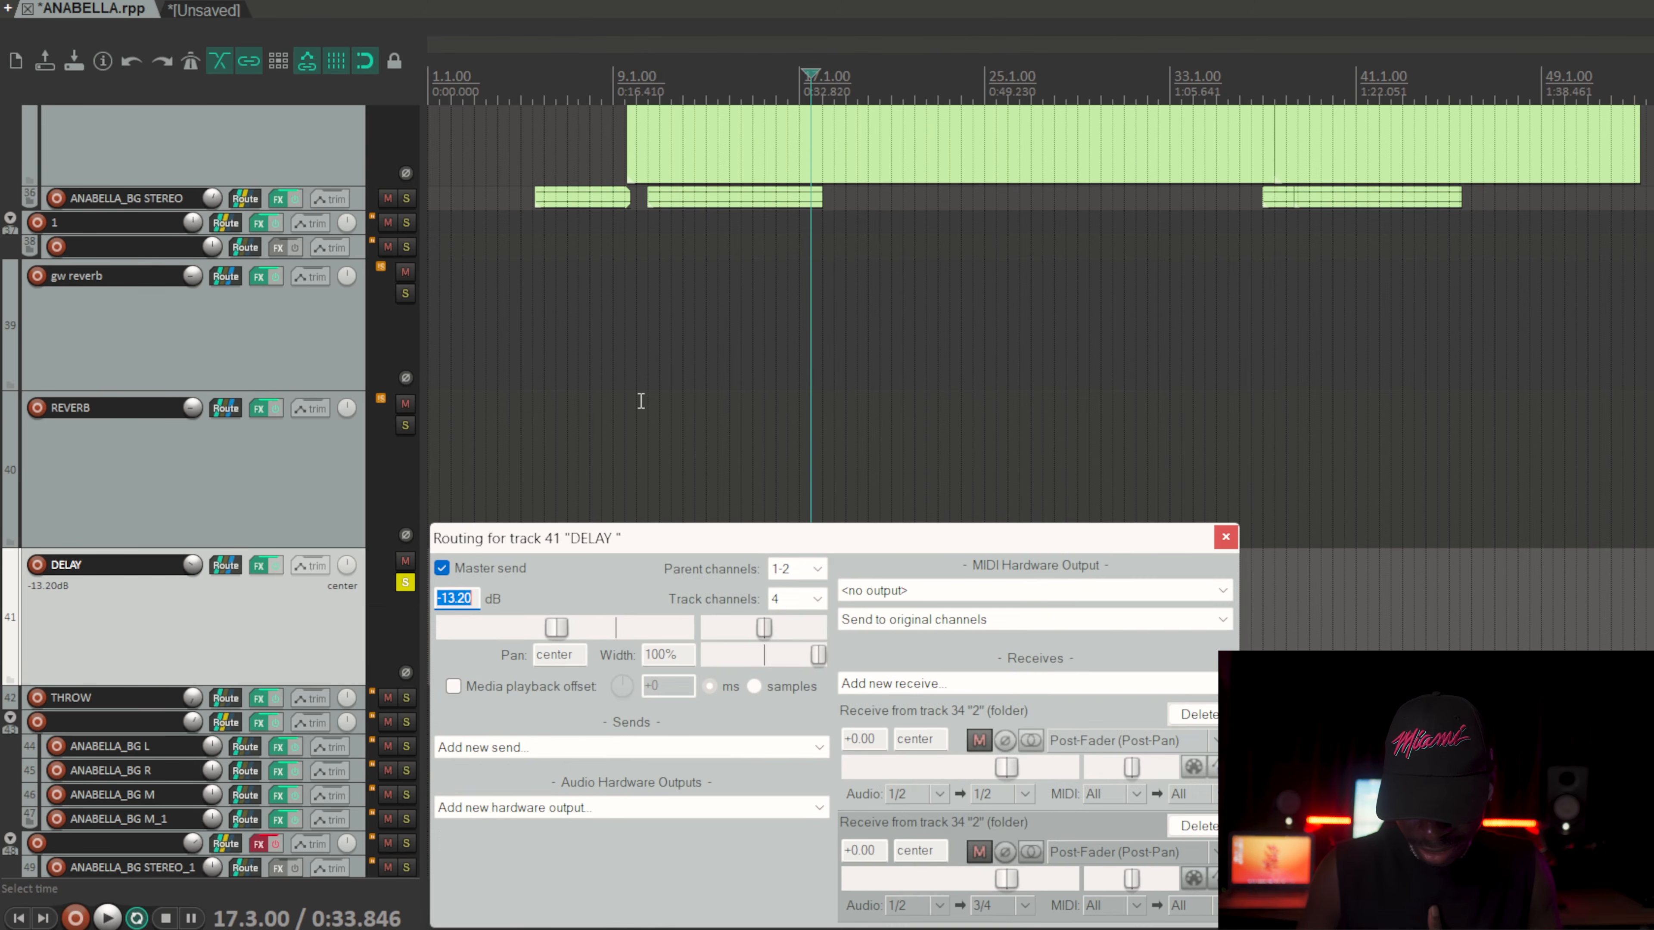
pyautogui.click(1224, 538)
# Step: Solo vocal folder 2 alongside DELAY and play from bar 11 while watching the send tracks' levels
pyautogui.scroll(4, 977, 456)
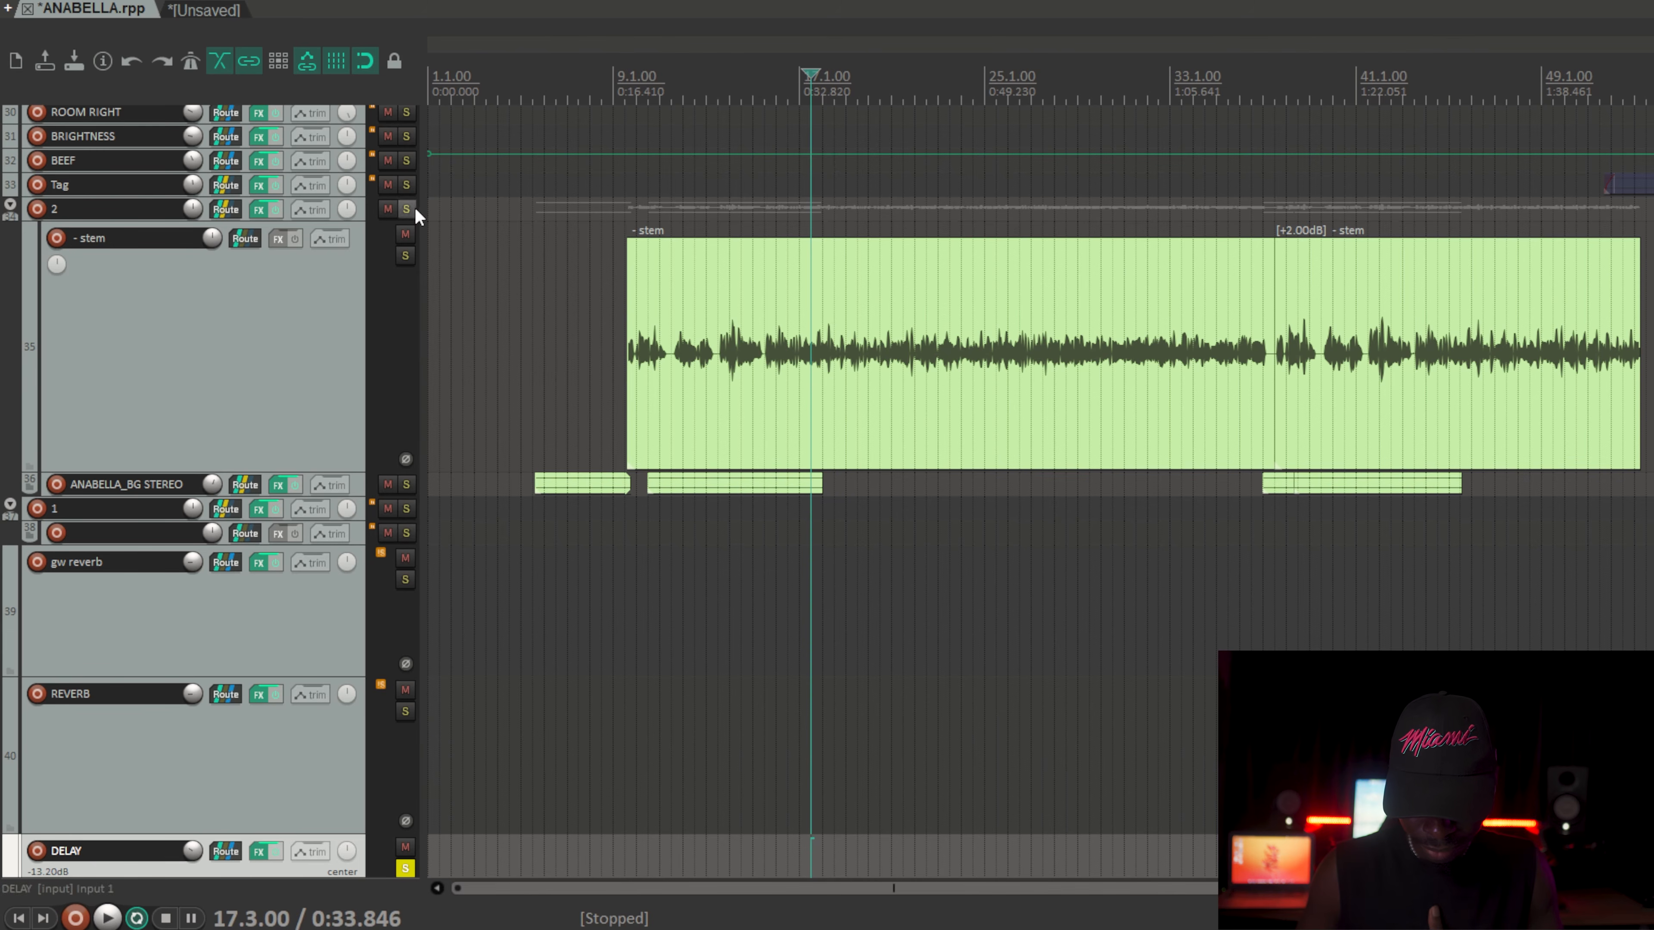
pyautogui.click(667, 219)
pyautogui.press('space')
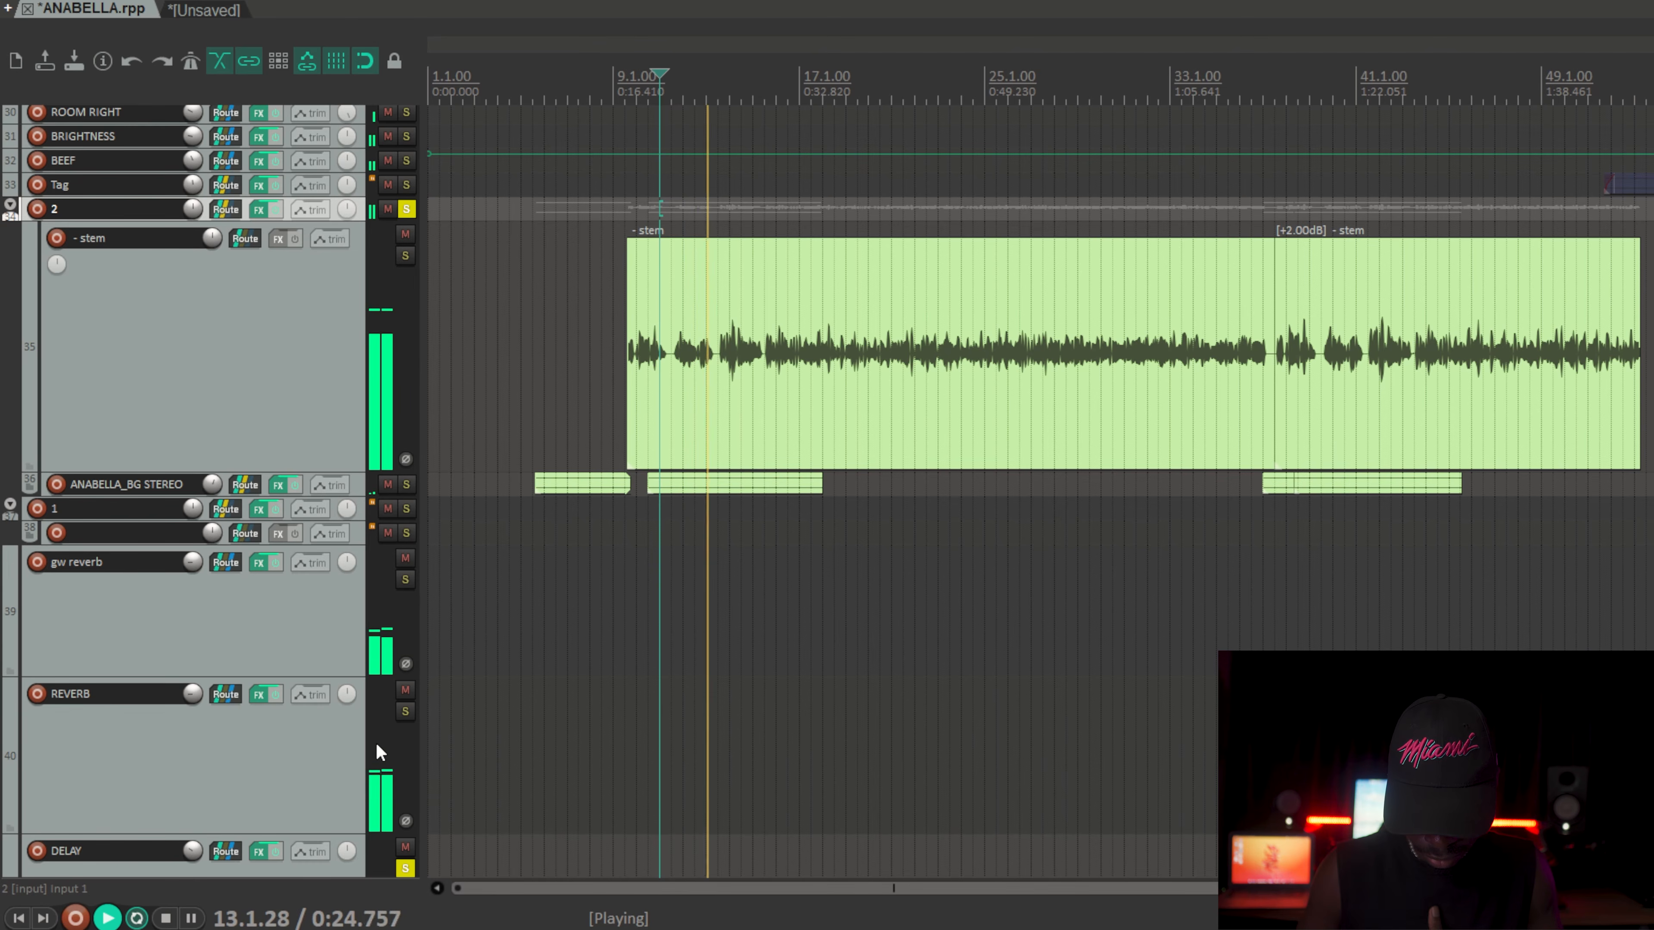
pyautogui.scroll(-6, 375, 747)
pyautogui.scroll(4, 374, 742)
pyautogui.scroll(-1, 370, 283)
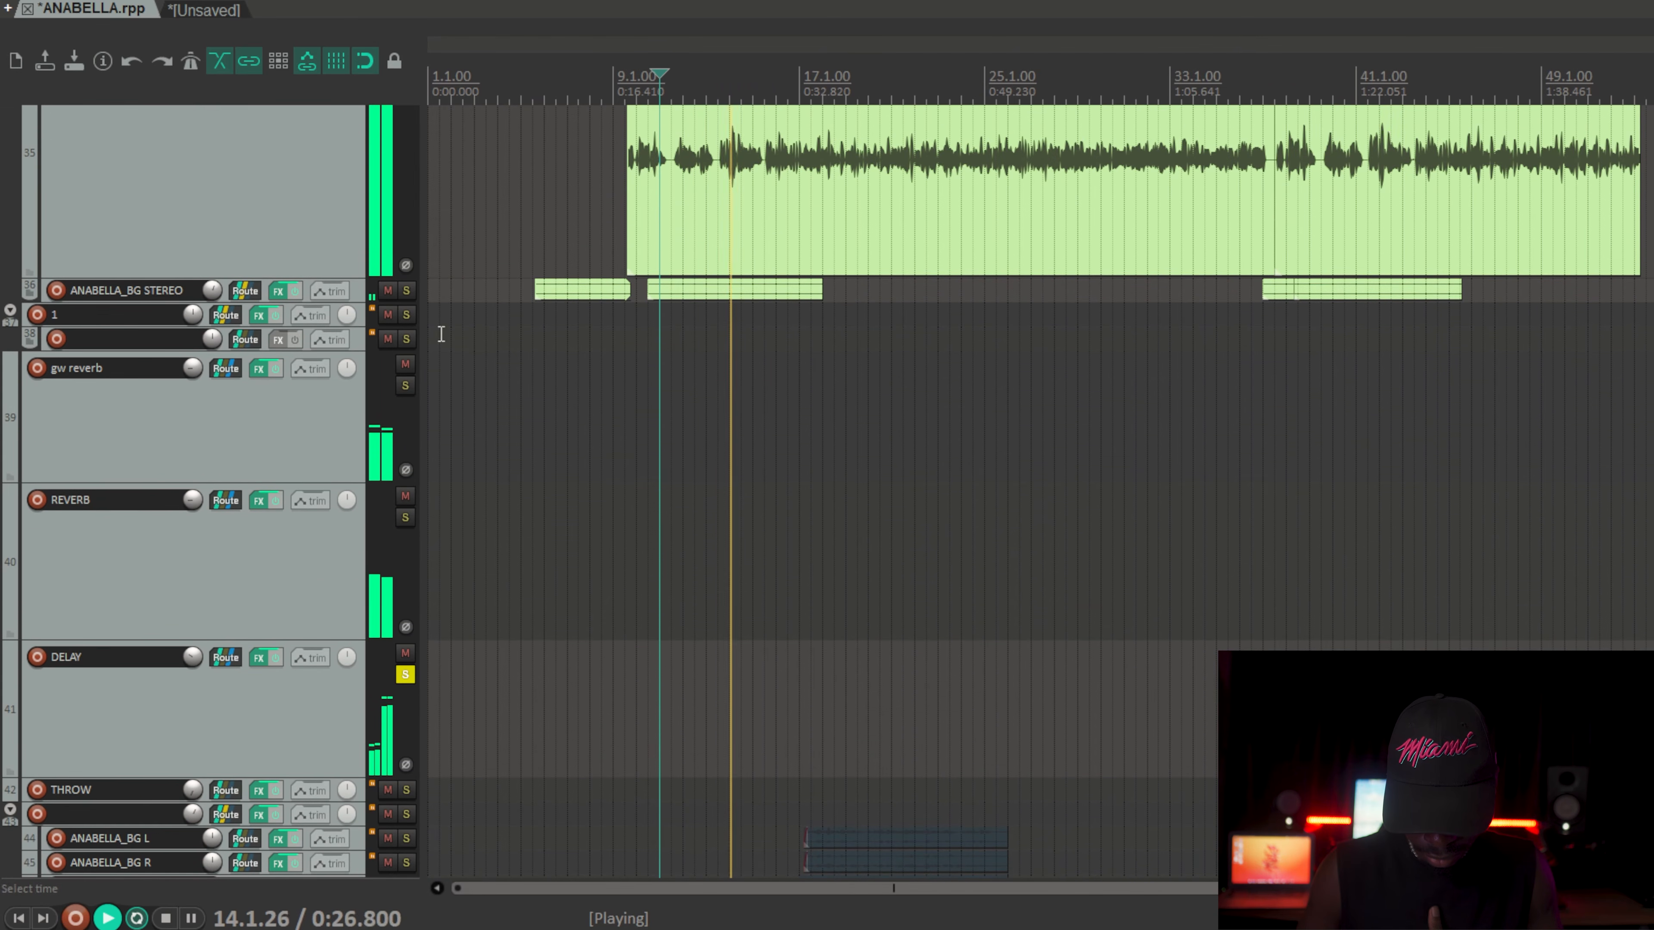
# Step: Enlarge the ANABELLA_BG STEREO track, stop playback and solo that track alone
pyautogui.moveTo(345, 302); pyautogui.dragTo(344, 501)
pyautogui.press('space')
pyautogui.click(305, 361)
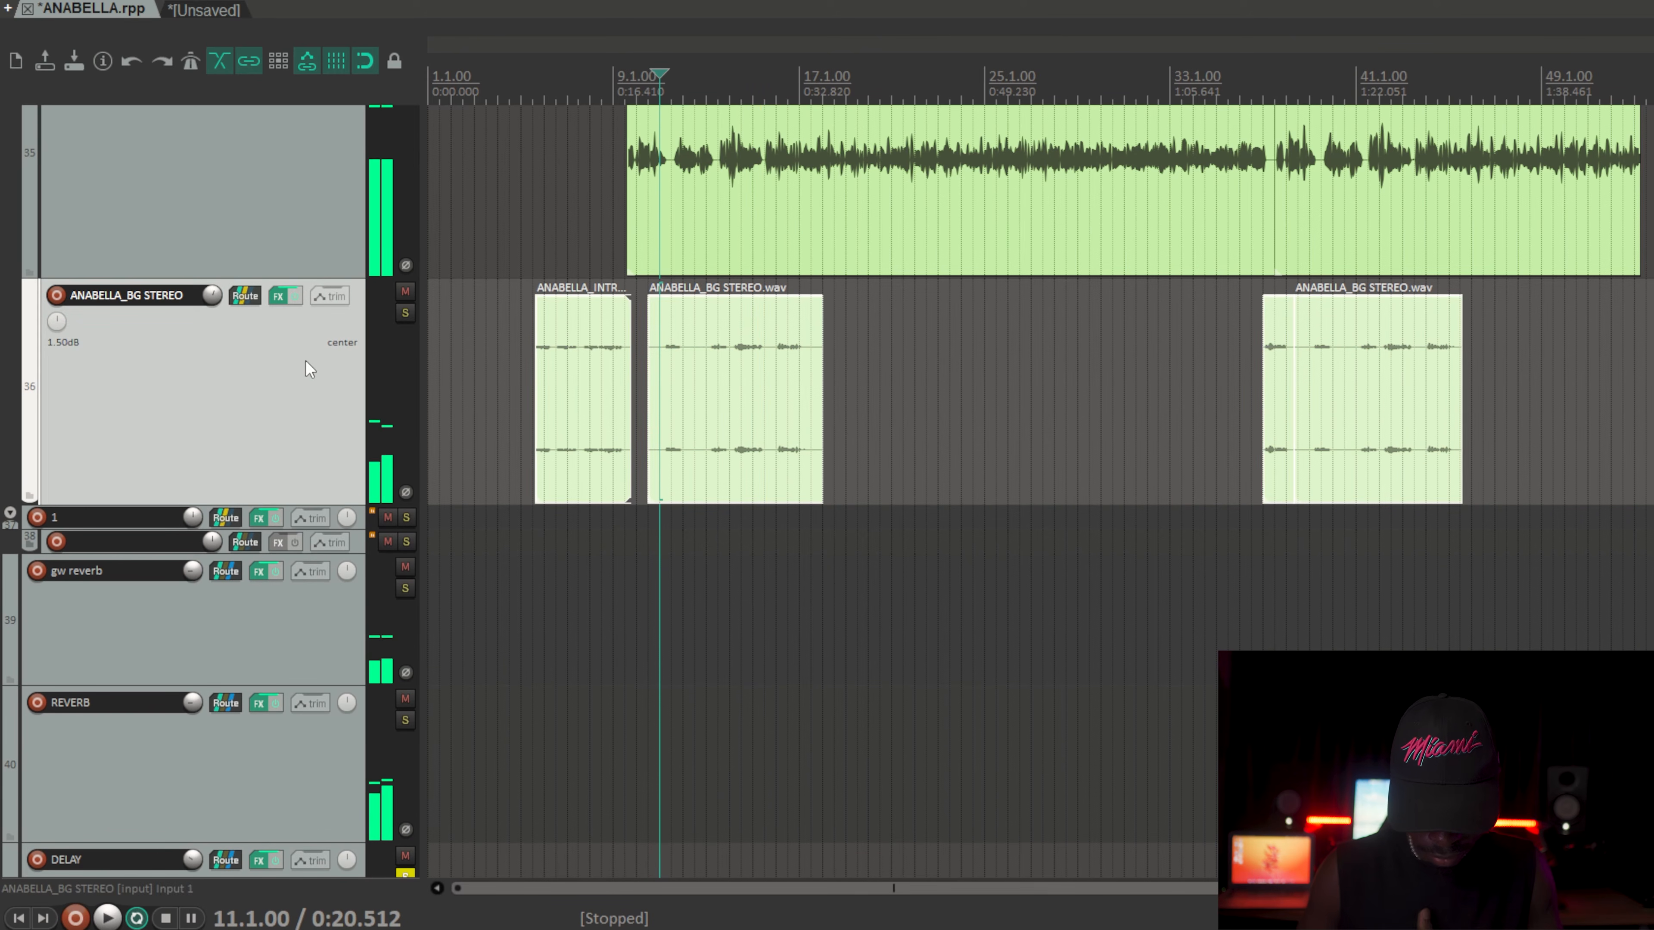
pyautogui.click(405, 312)
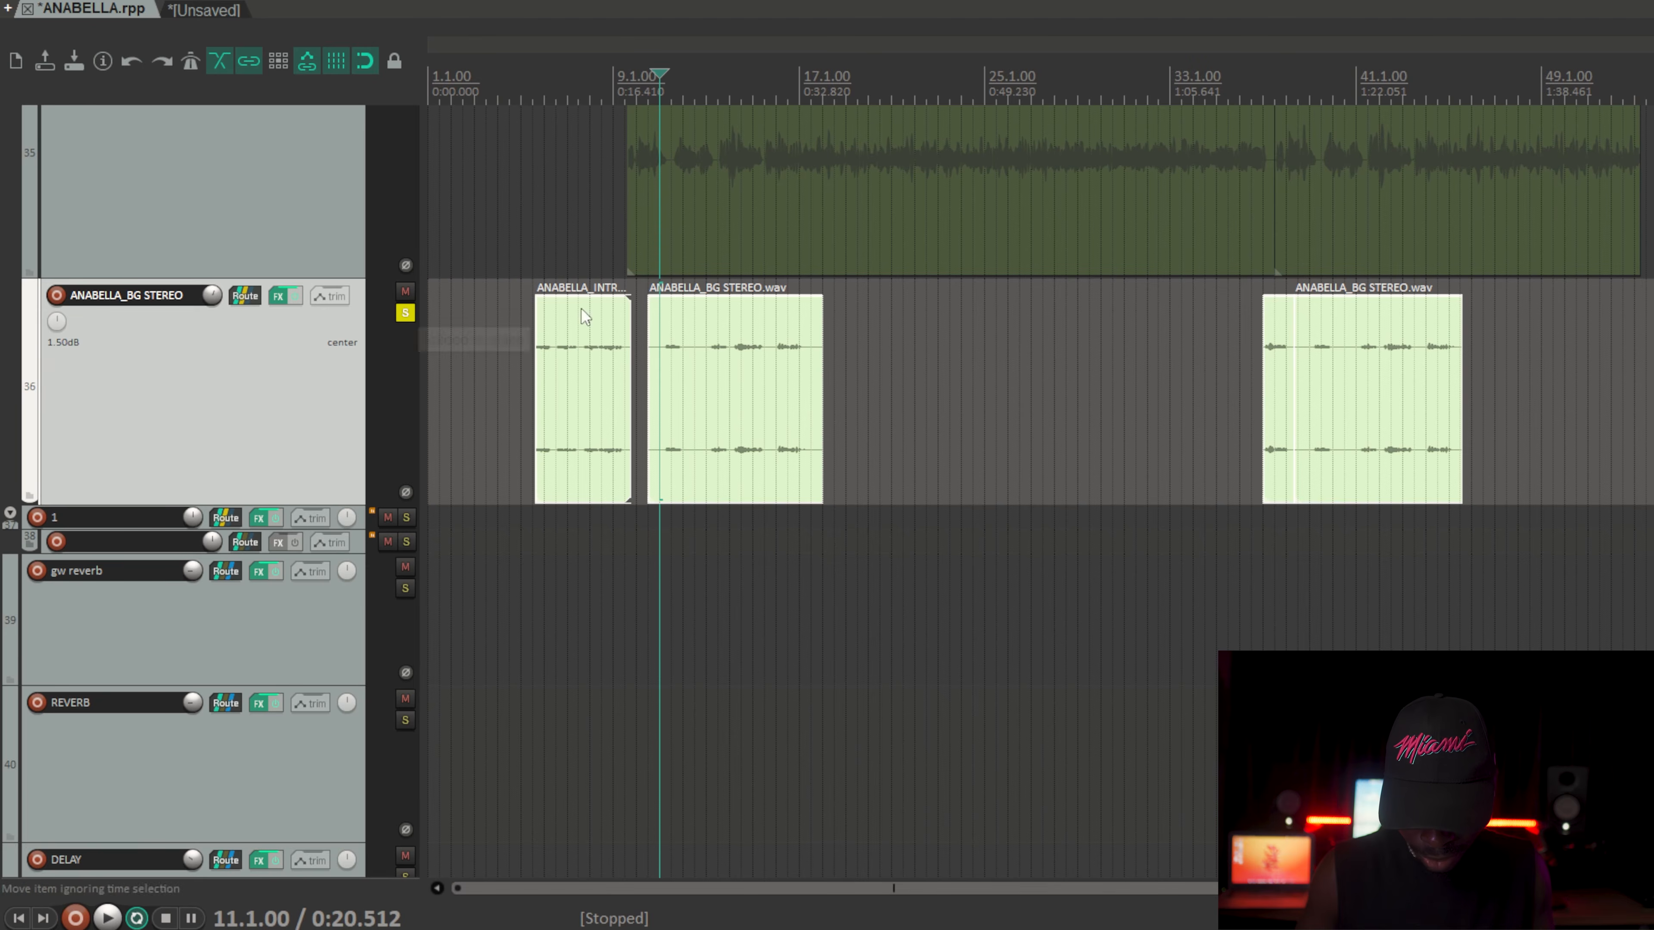
# Step: Bypass the effects on ANABELLA_BG STEREO and folder 2, and play the intro clip to hear it dry
pyautogui.click(543, 272)
pyautogui.scroll(3, 352, 374)
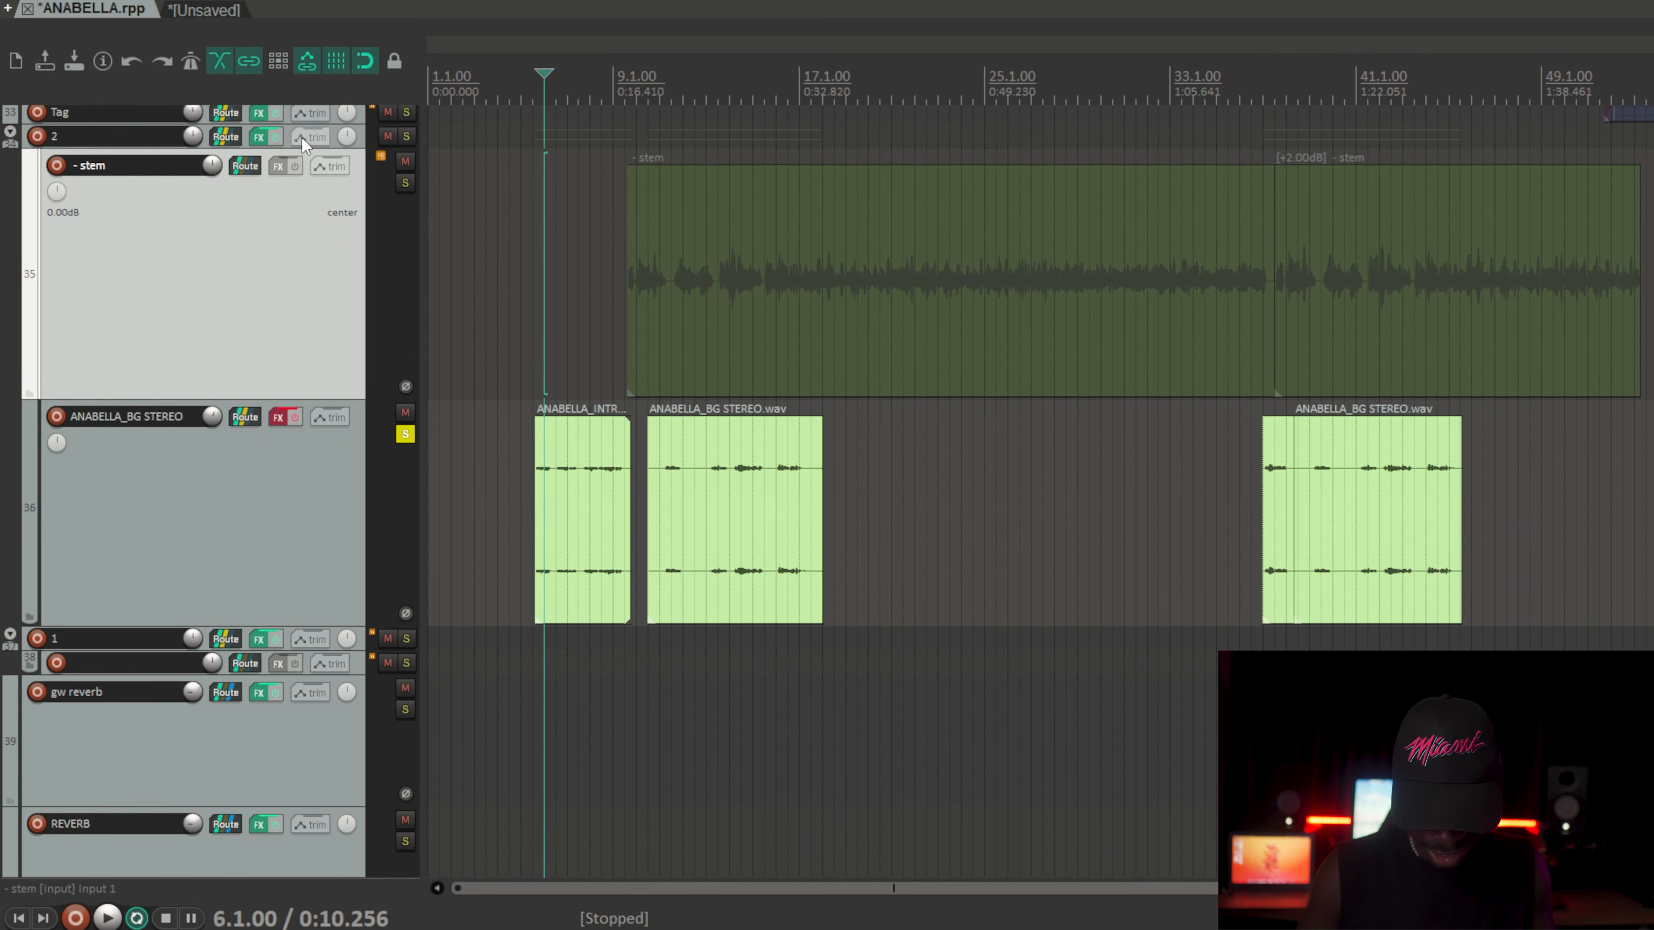
pyautogui.click(537, 385)
pyautogui.press('space')
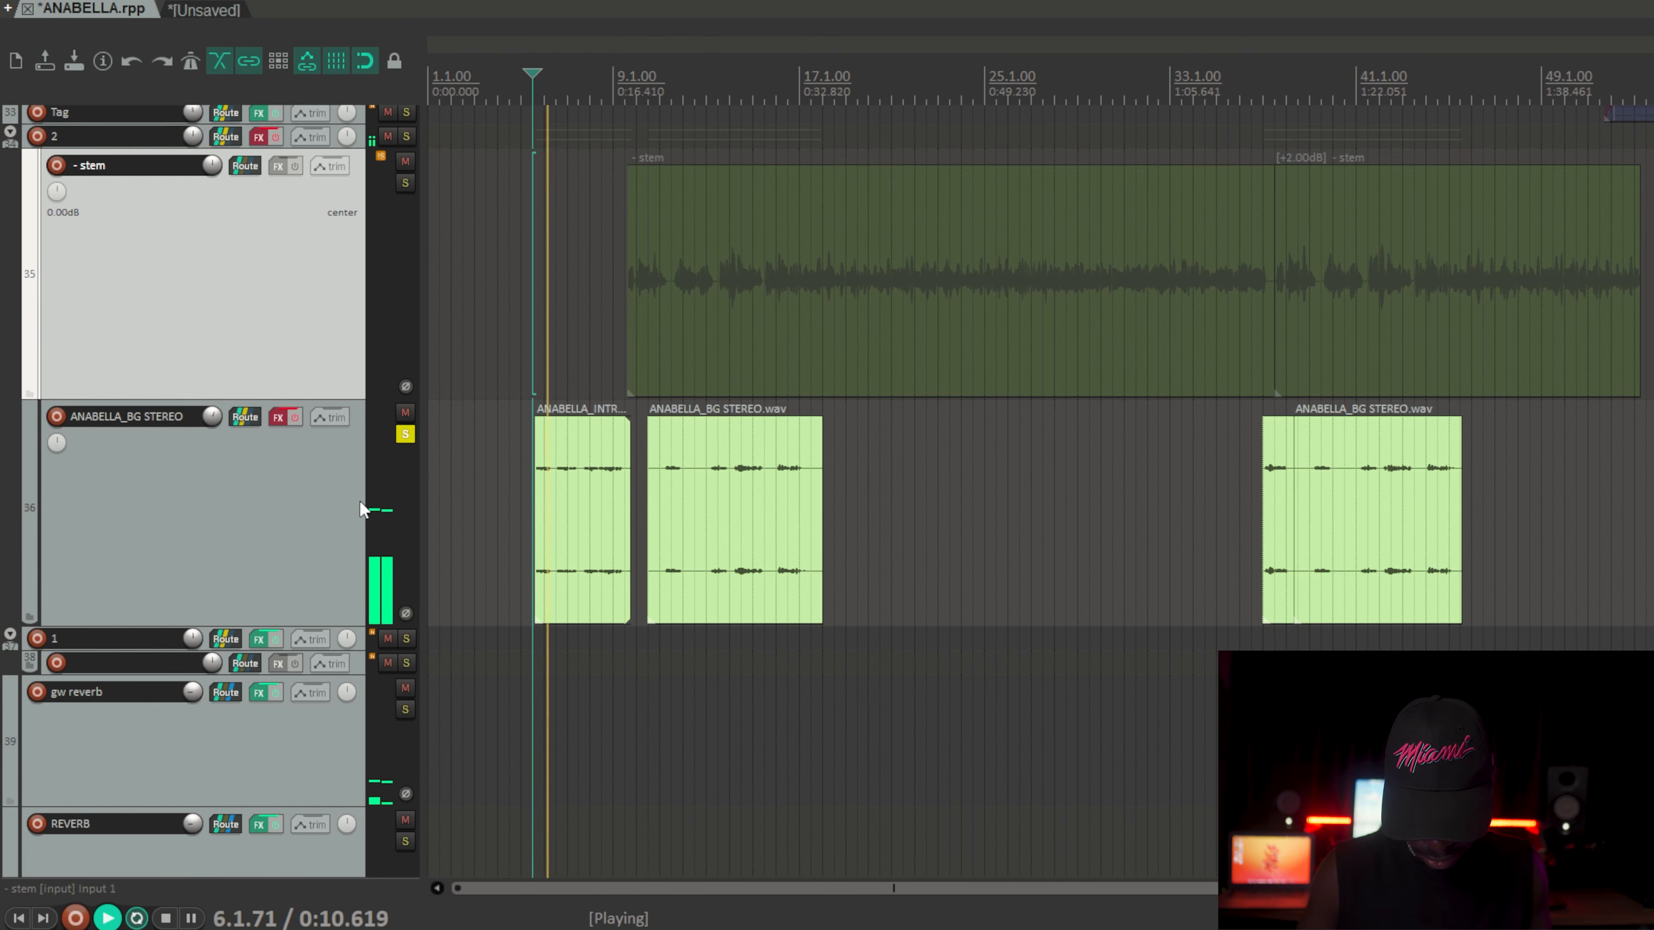
pyautogui.click(307, 521)
pyautogui.press('space')
pyautogui.press('space')
pyautogui.press('space')
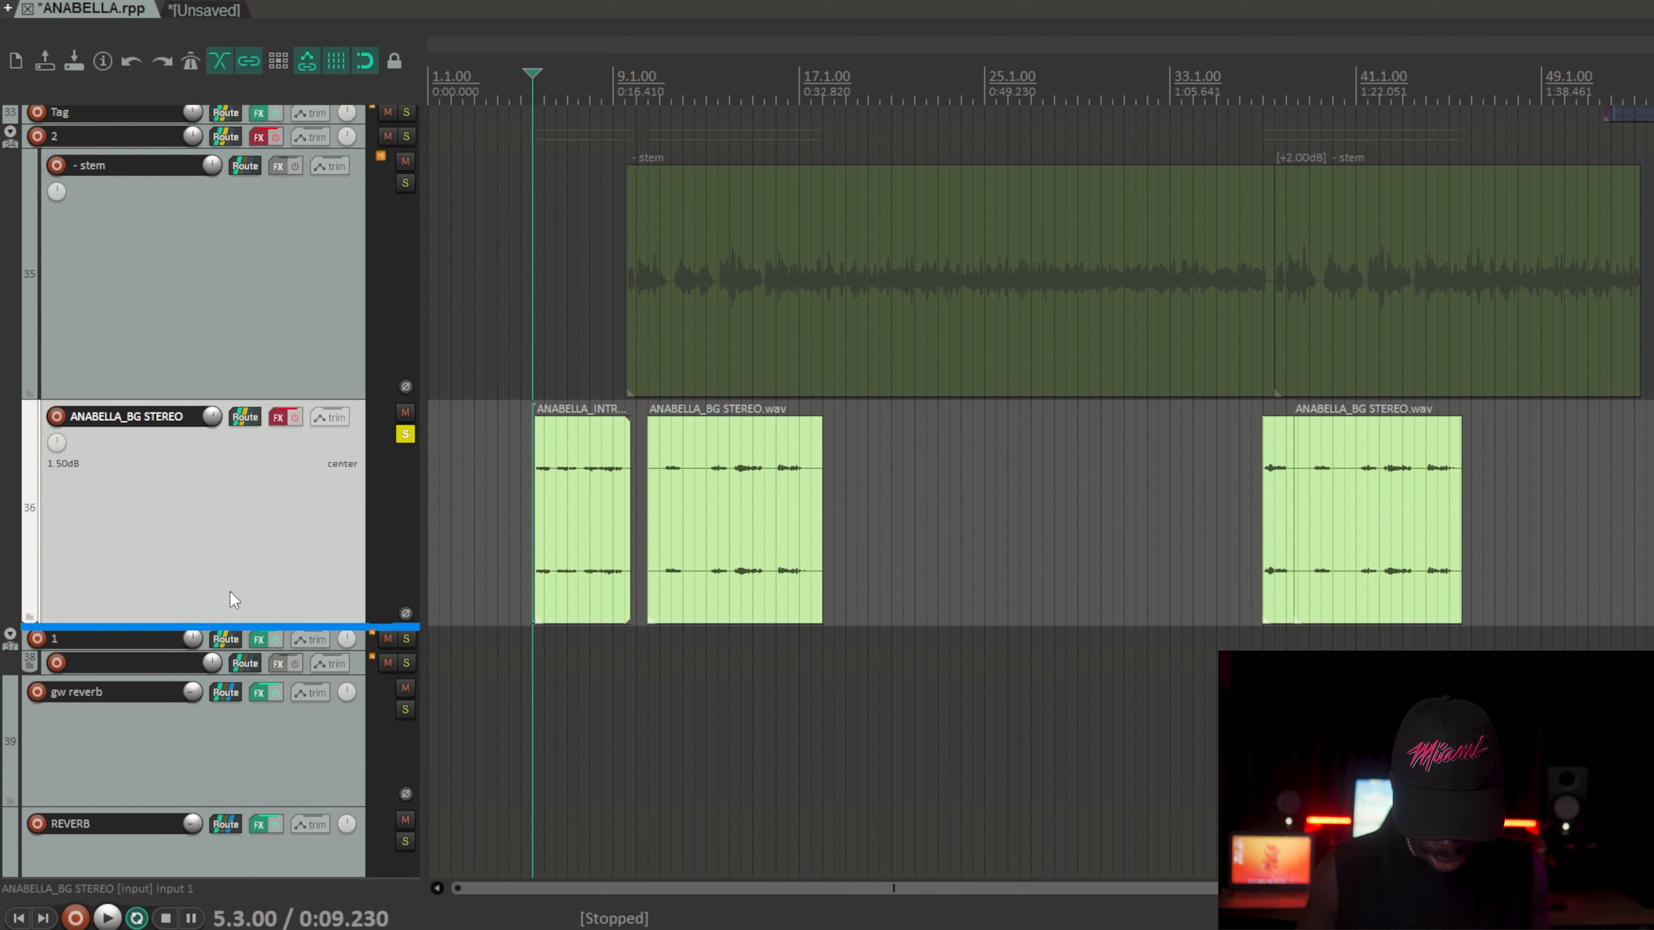
# Step: Move ANABELLA_BG STEREO out of folder 2 and play its soloed intro clip with the effects bypassed
pyautogui.moveTo(191, 637); pyautogui.dragTo(191, 636)
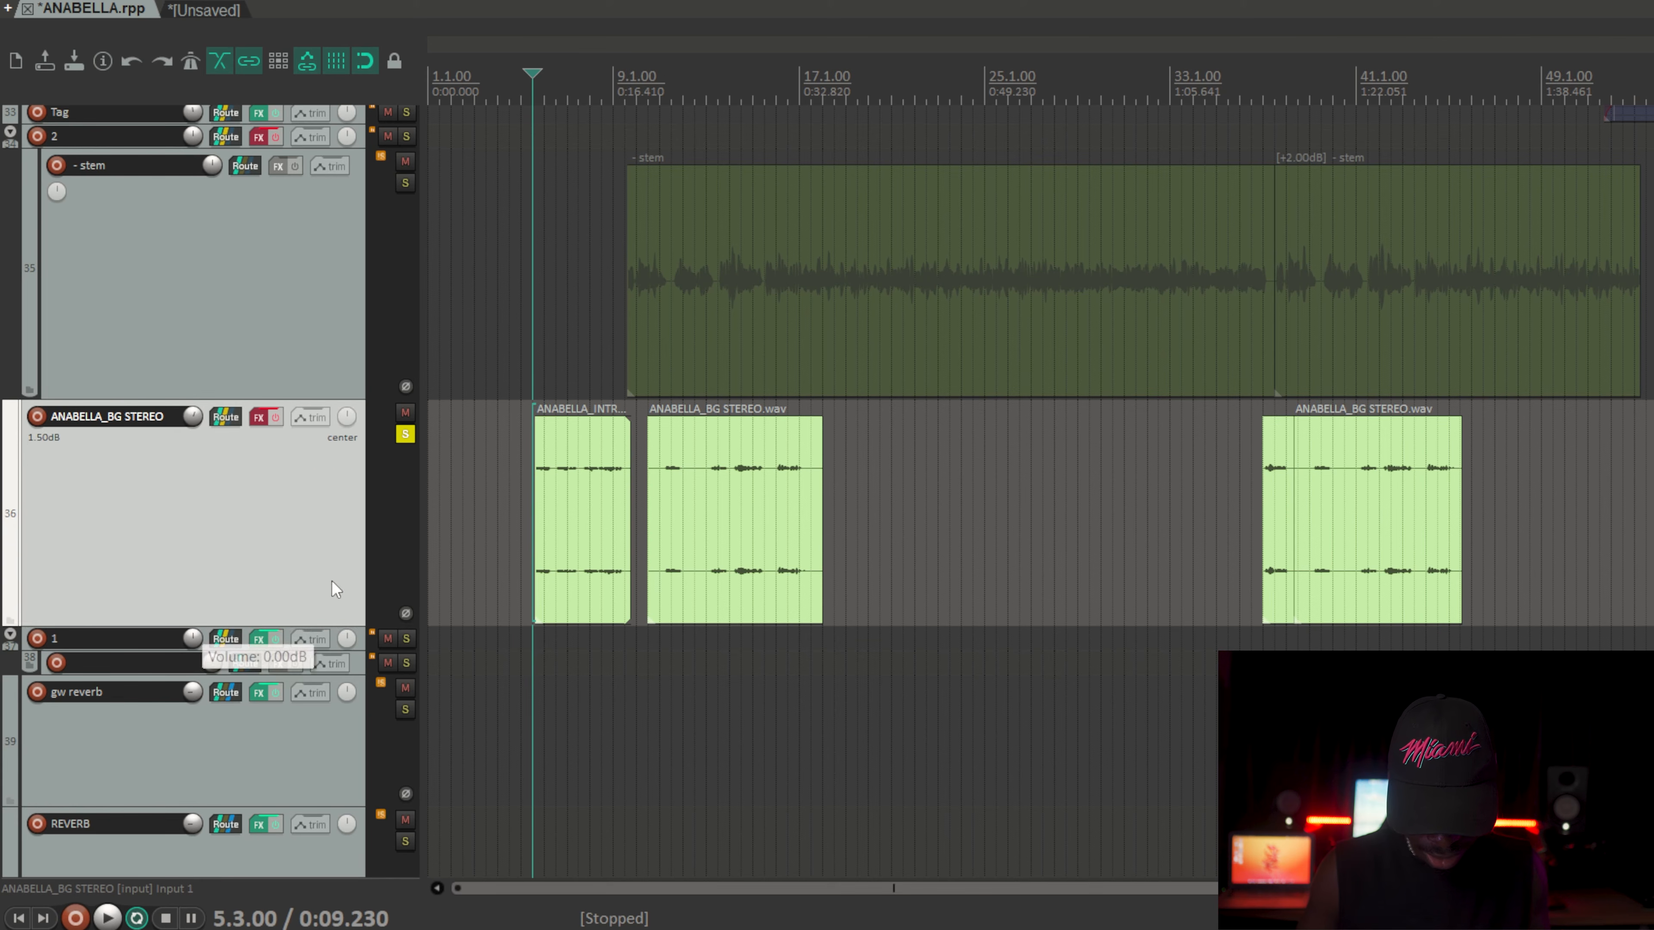
pyautogui.doubleClick(291, 502)
pyautogui.click(403, 433)
pyautogui.click(405, 434)
pyautogui.press('space')
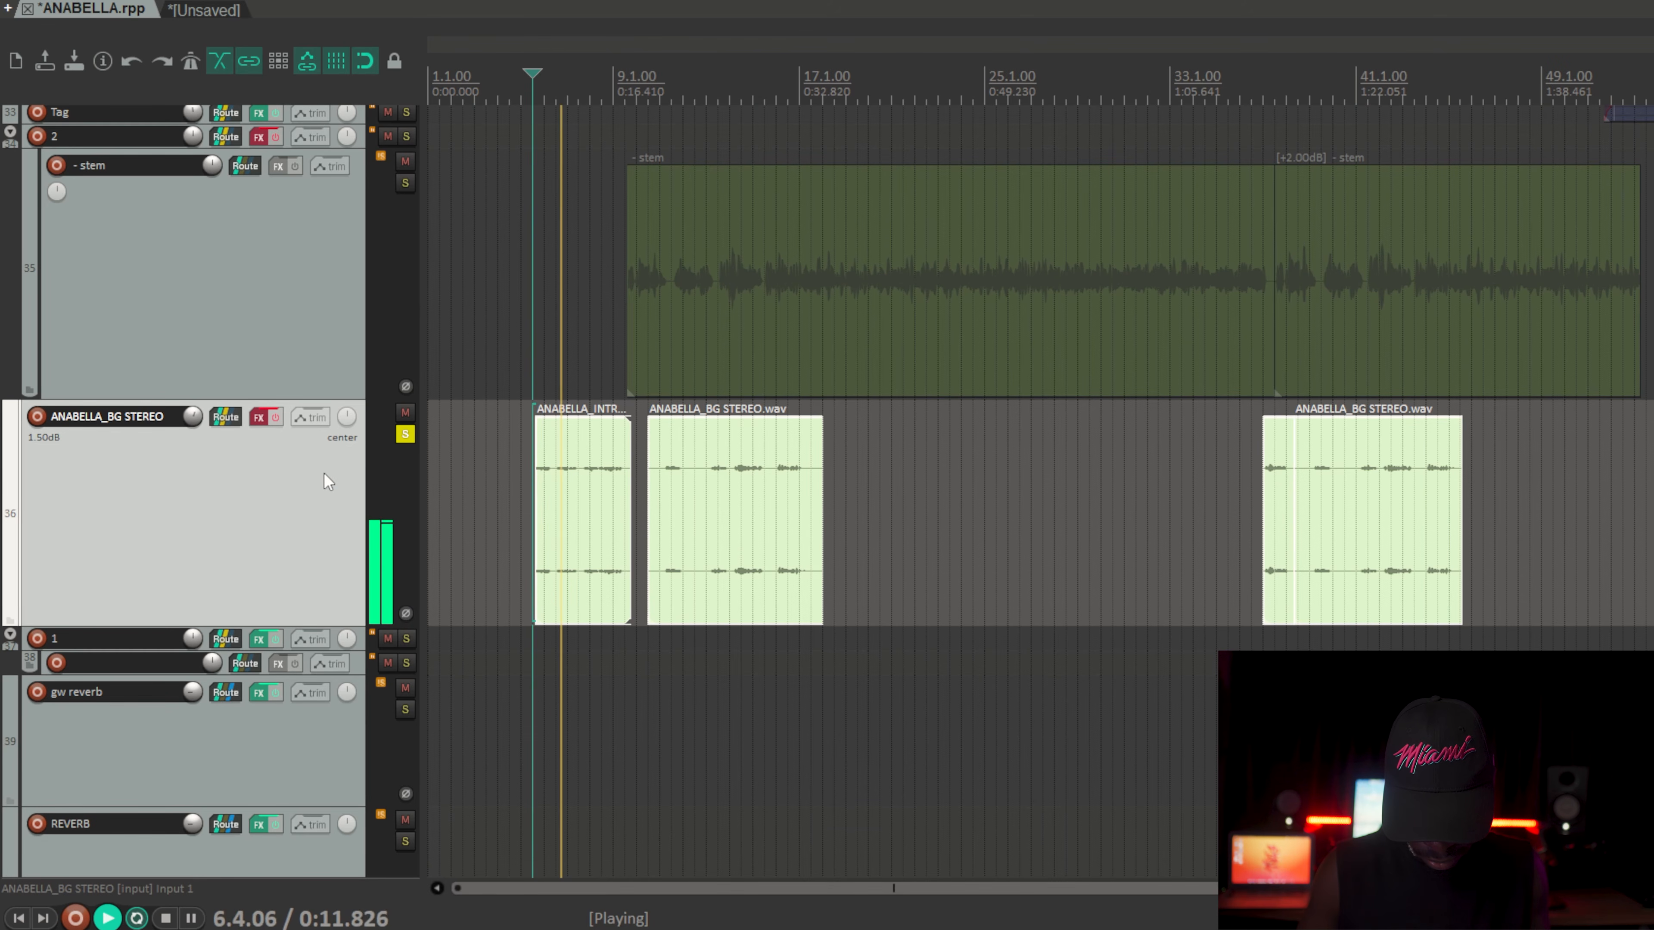
# Step: Stop playback and review the CLA-2A and ValhallaVintageVerb plugins on ANABELLA_BG STEREO, closing the effects window
pyautogui.click(258, 417)
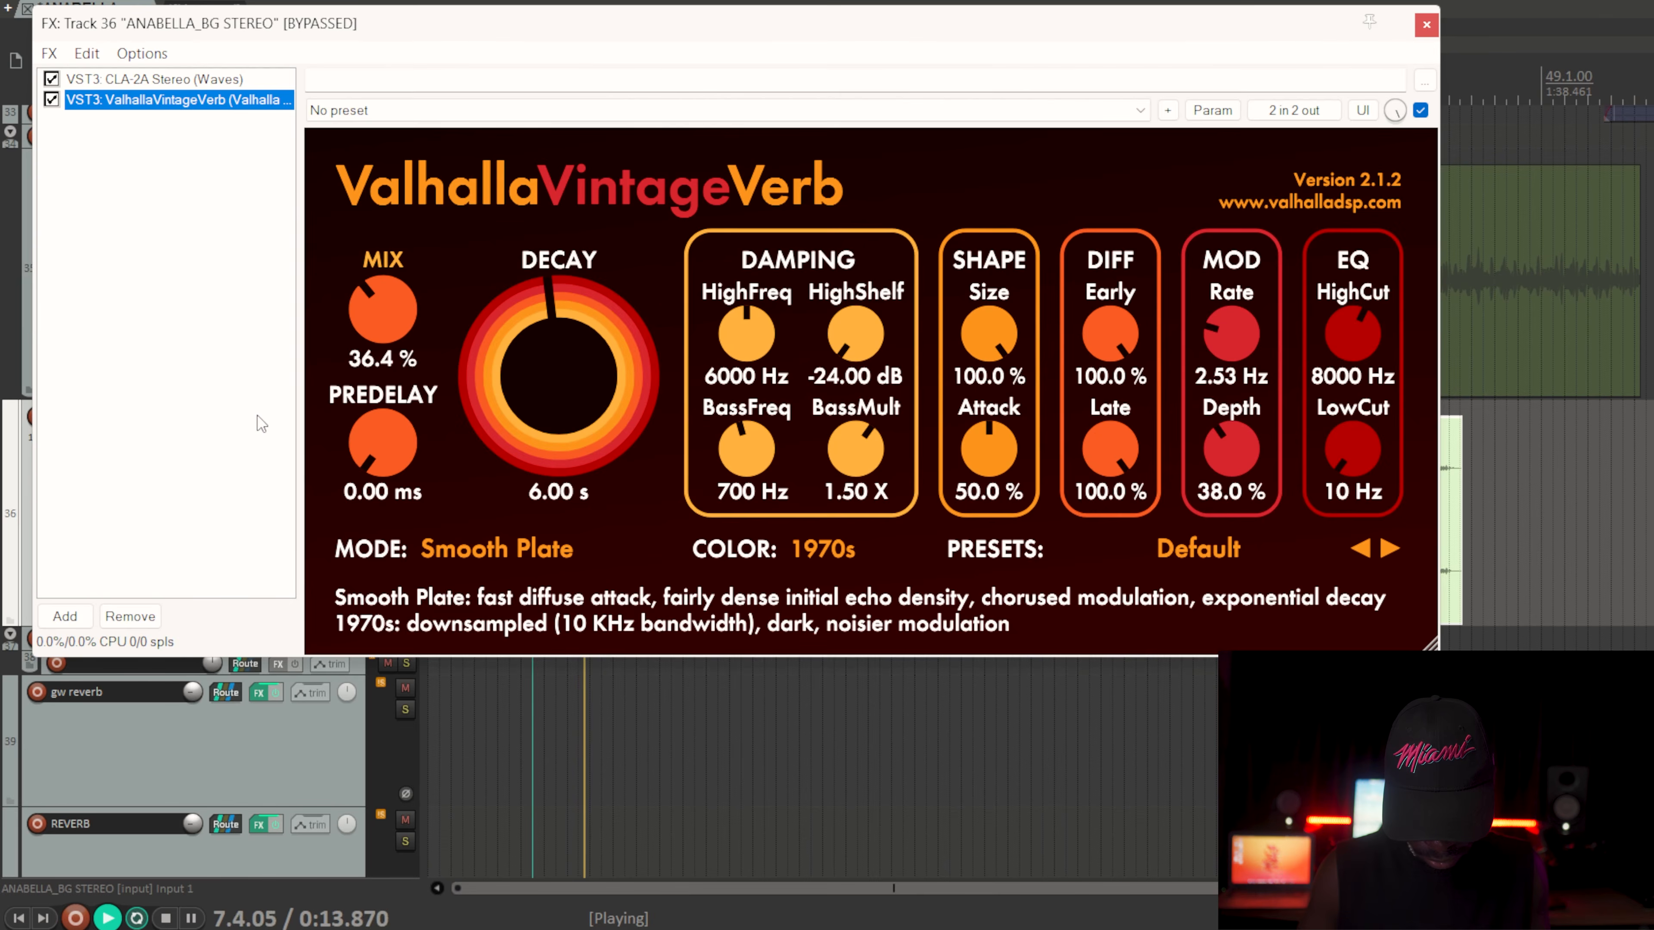
pyautogui.click(16, 482)
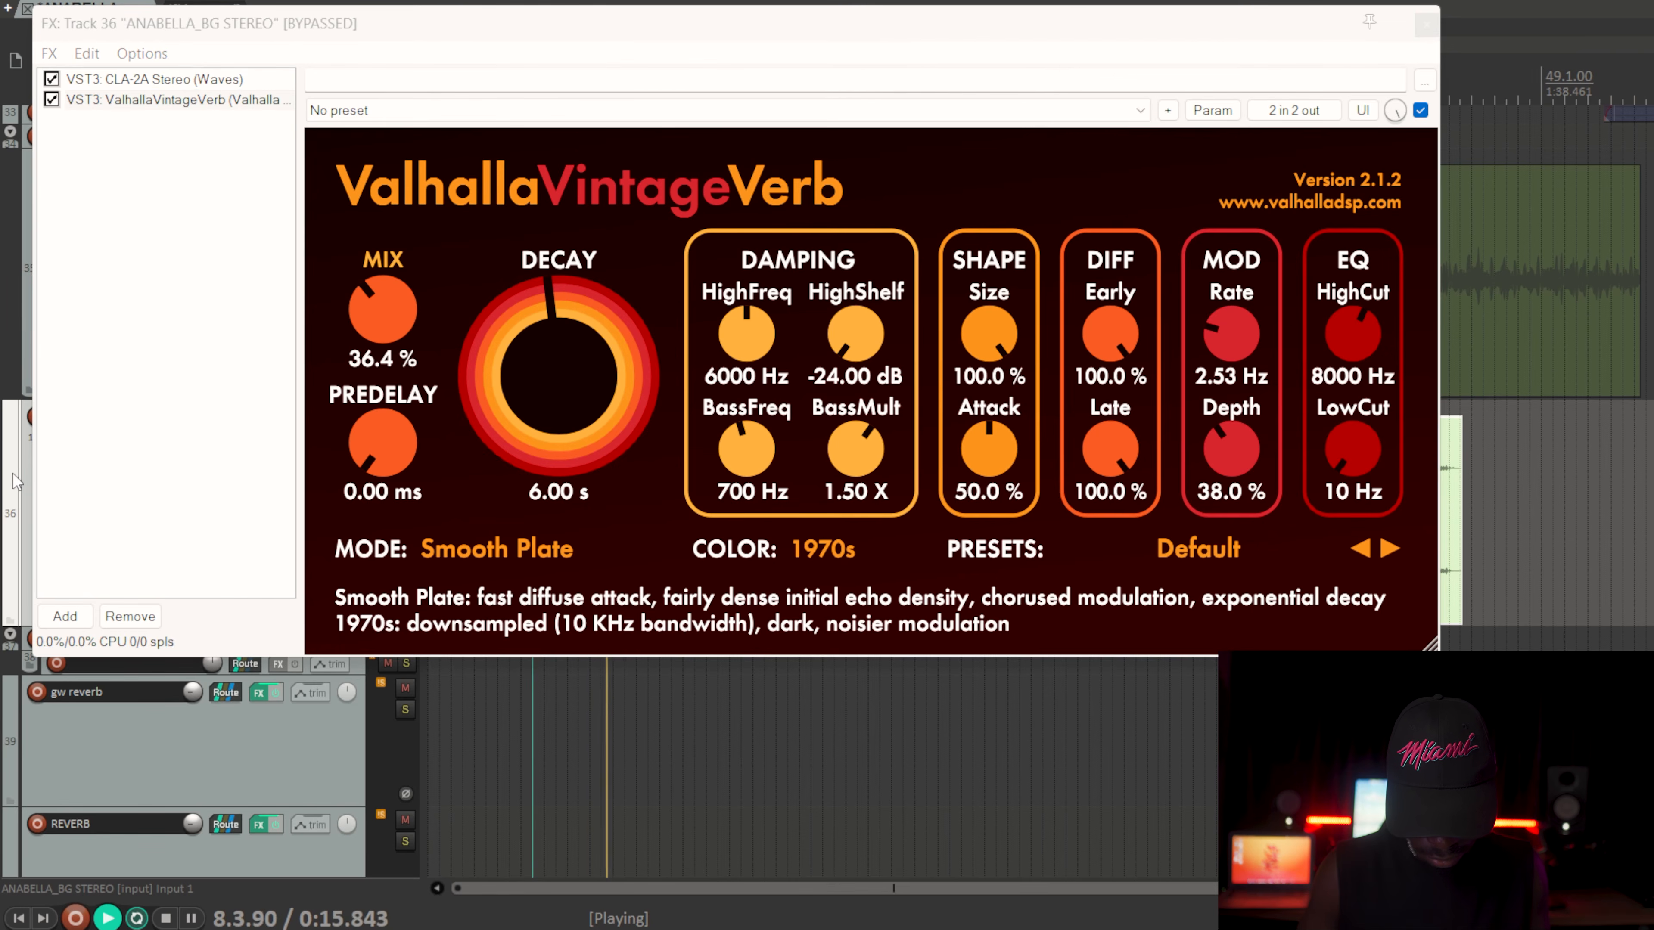
pyautogui.press('space')
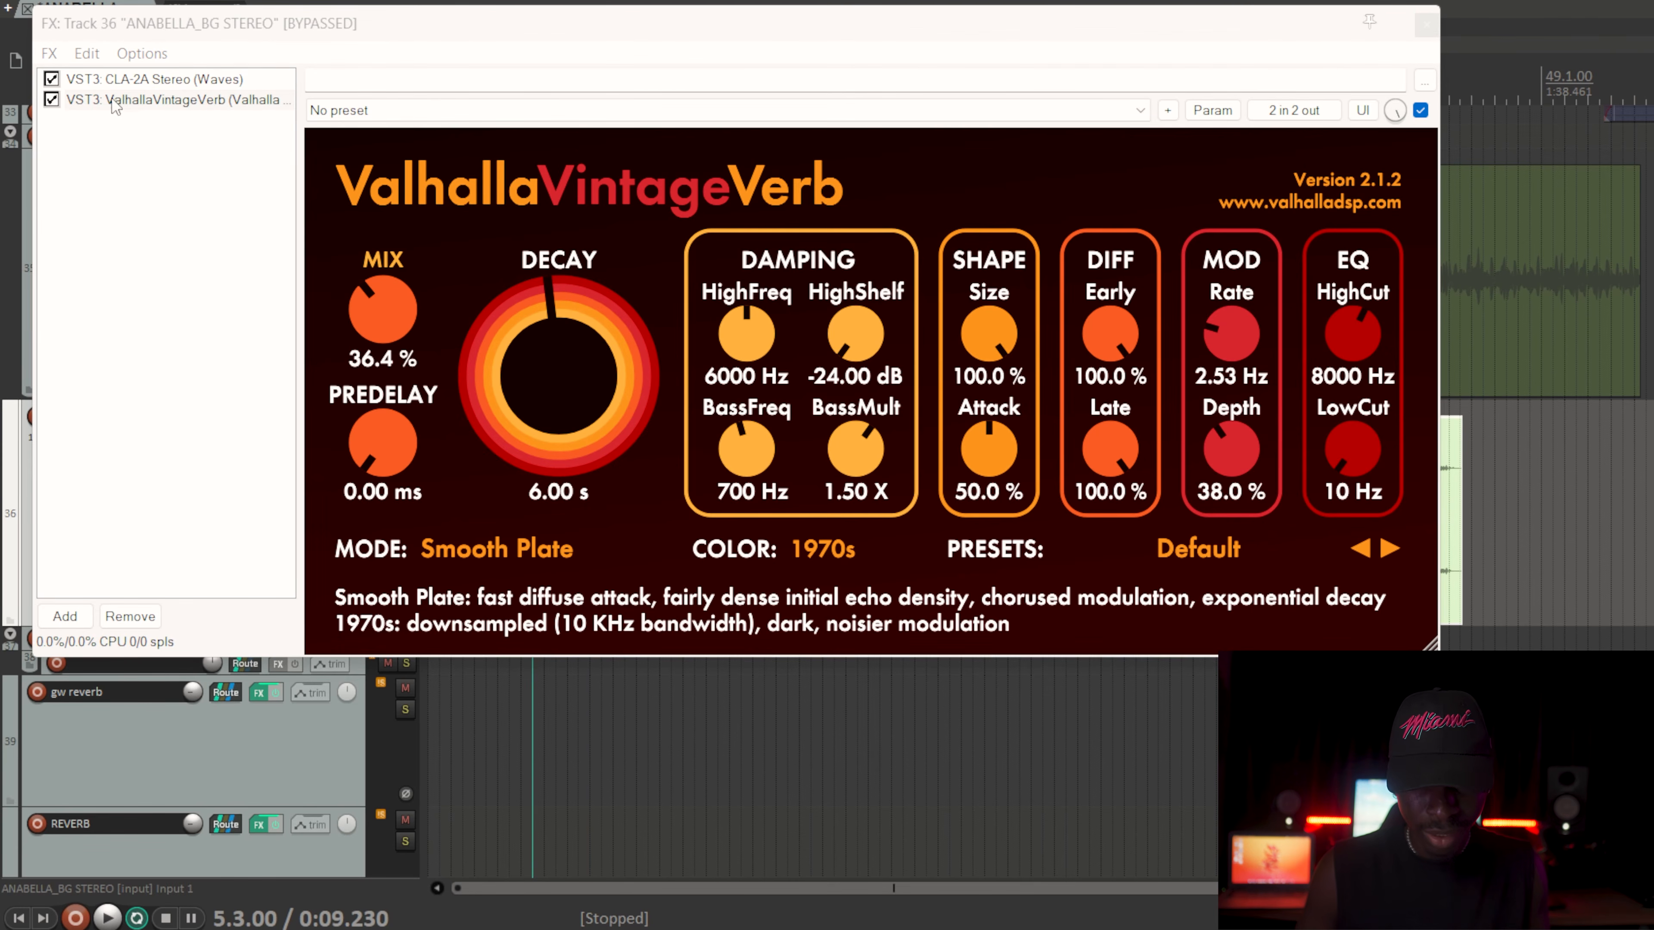
pyautogui.moveTo(415, 34); pyautogui.dragTo(749, 184)
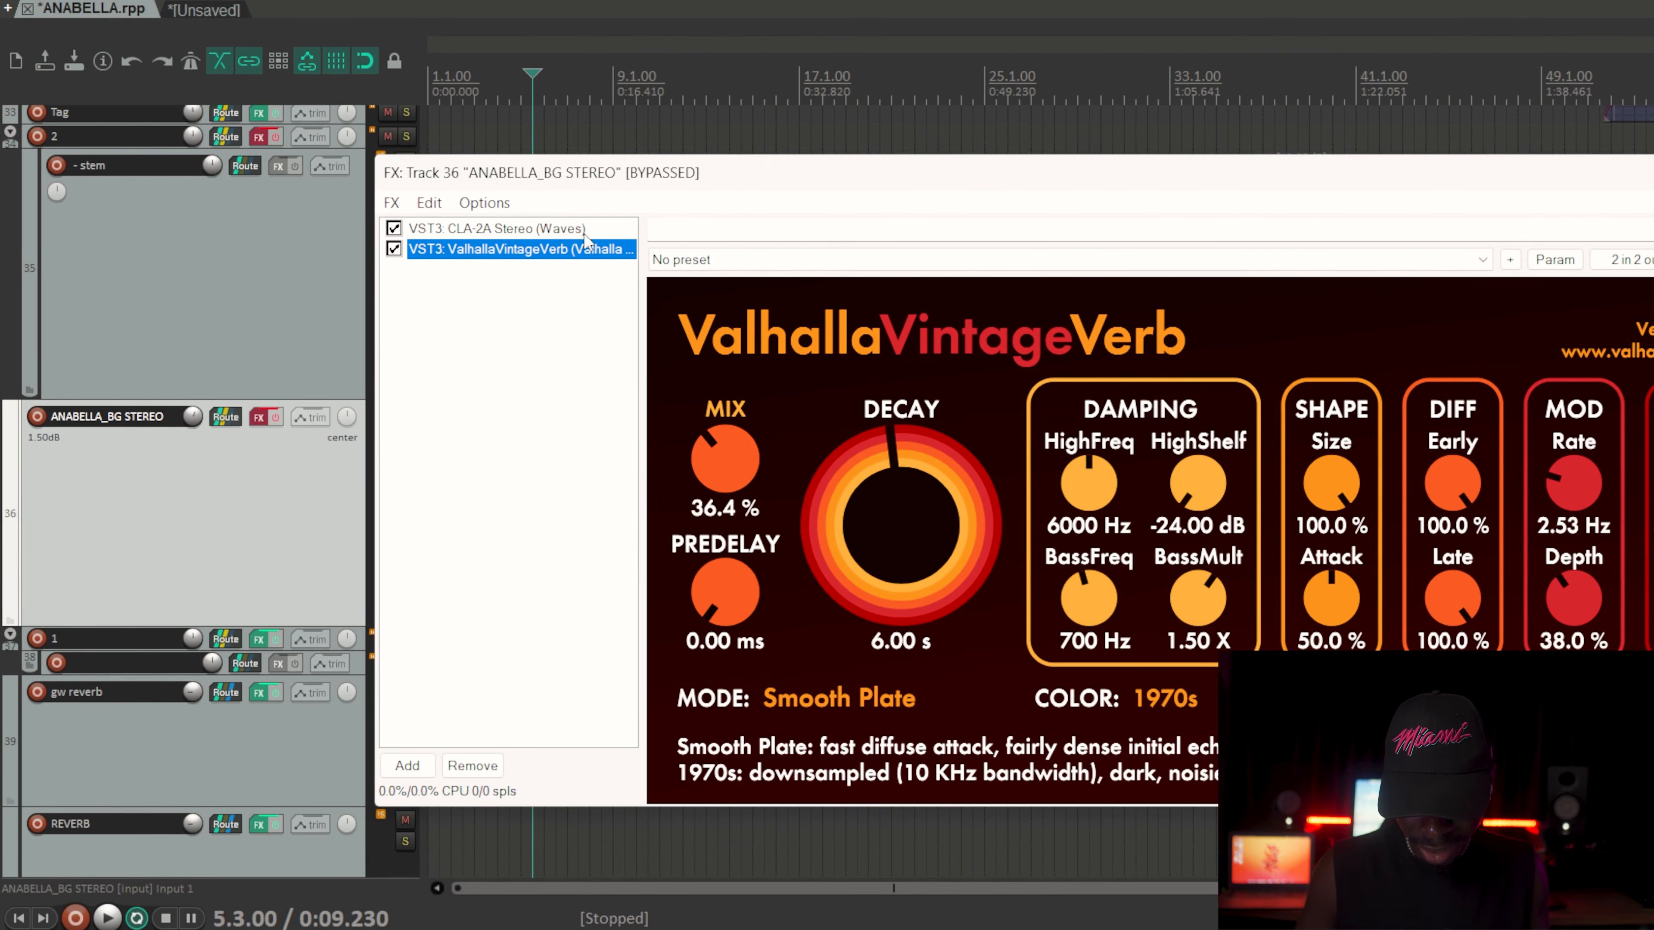
pyautogui.click(509, 231)
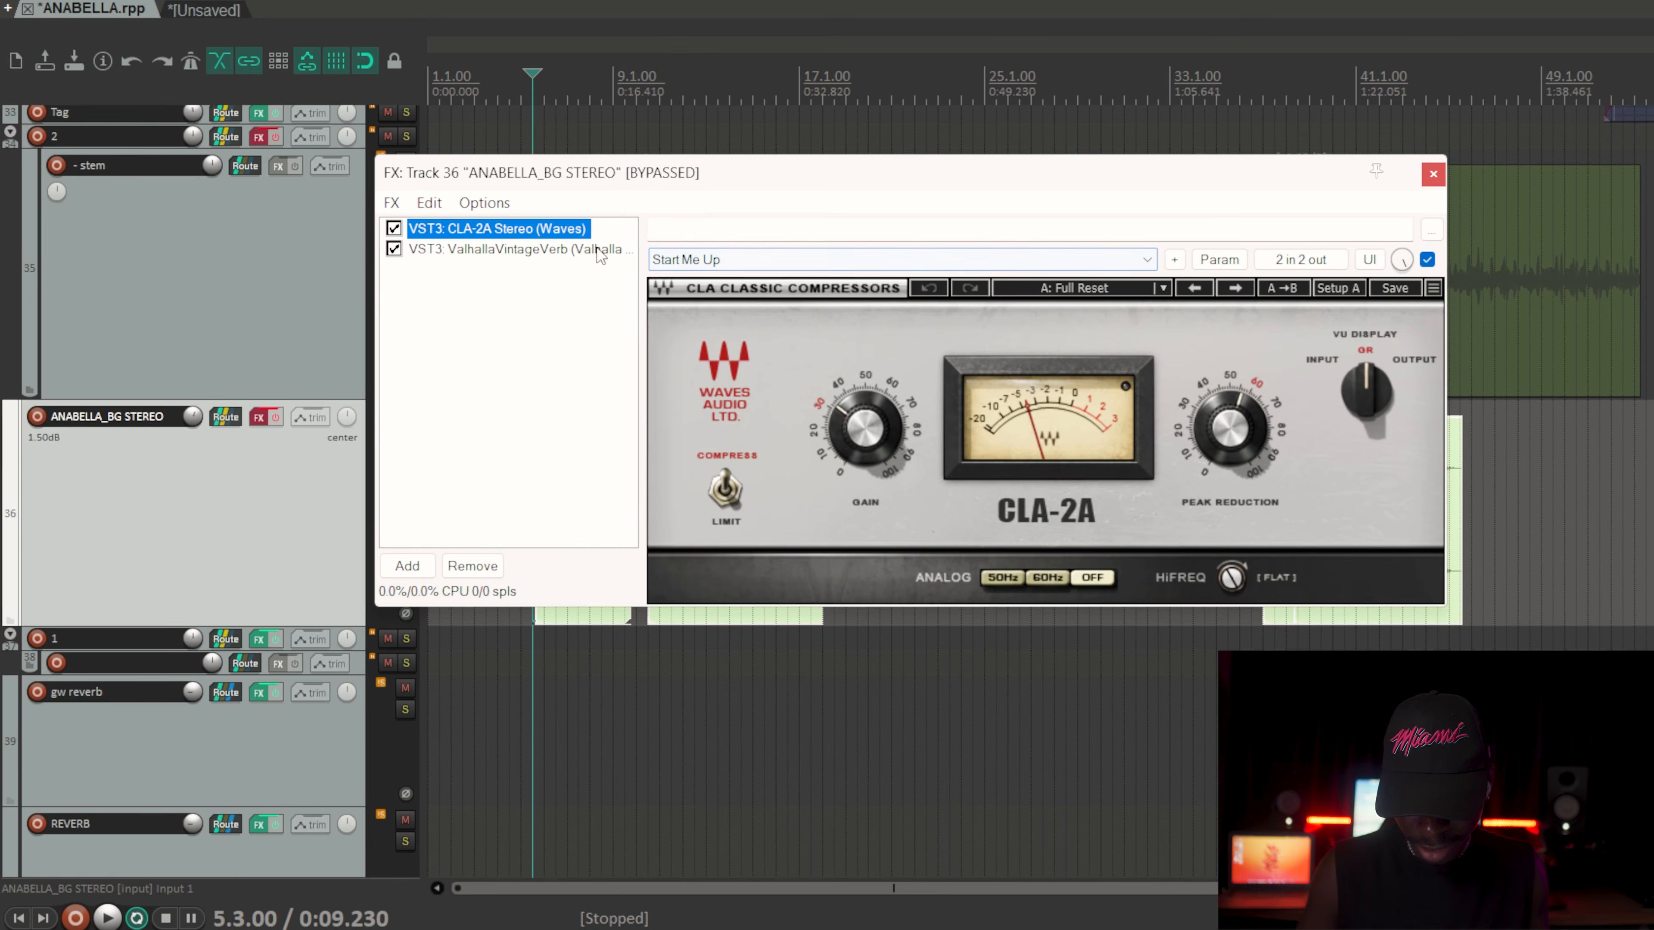
pyautogui.click(607, 251)
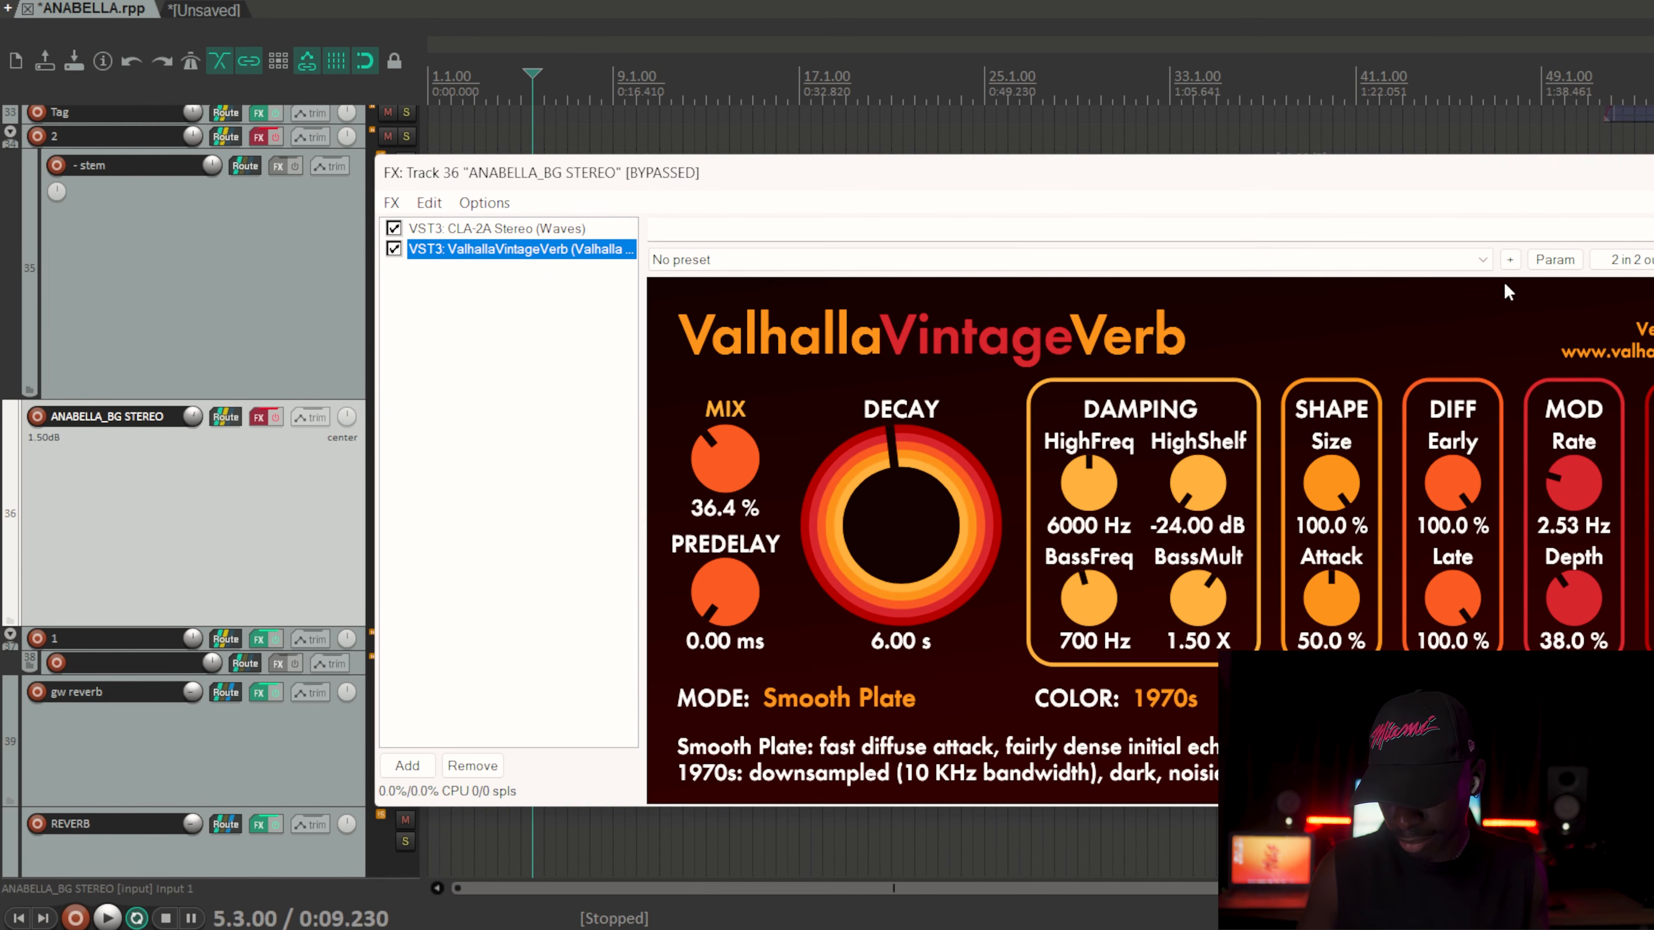
pyautogui.press('Escape')
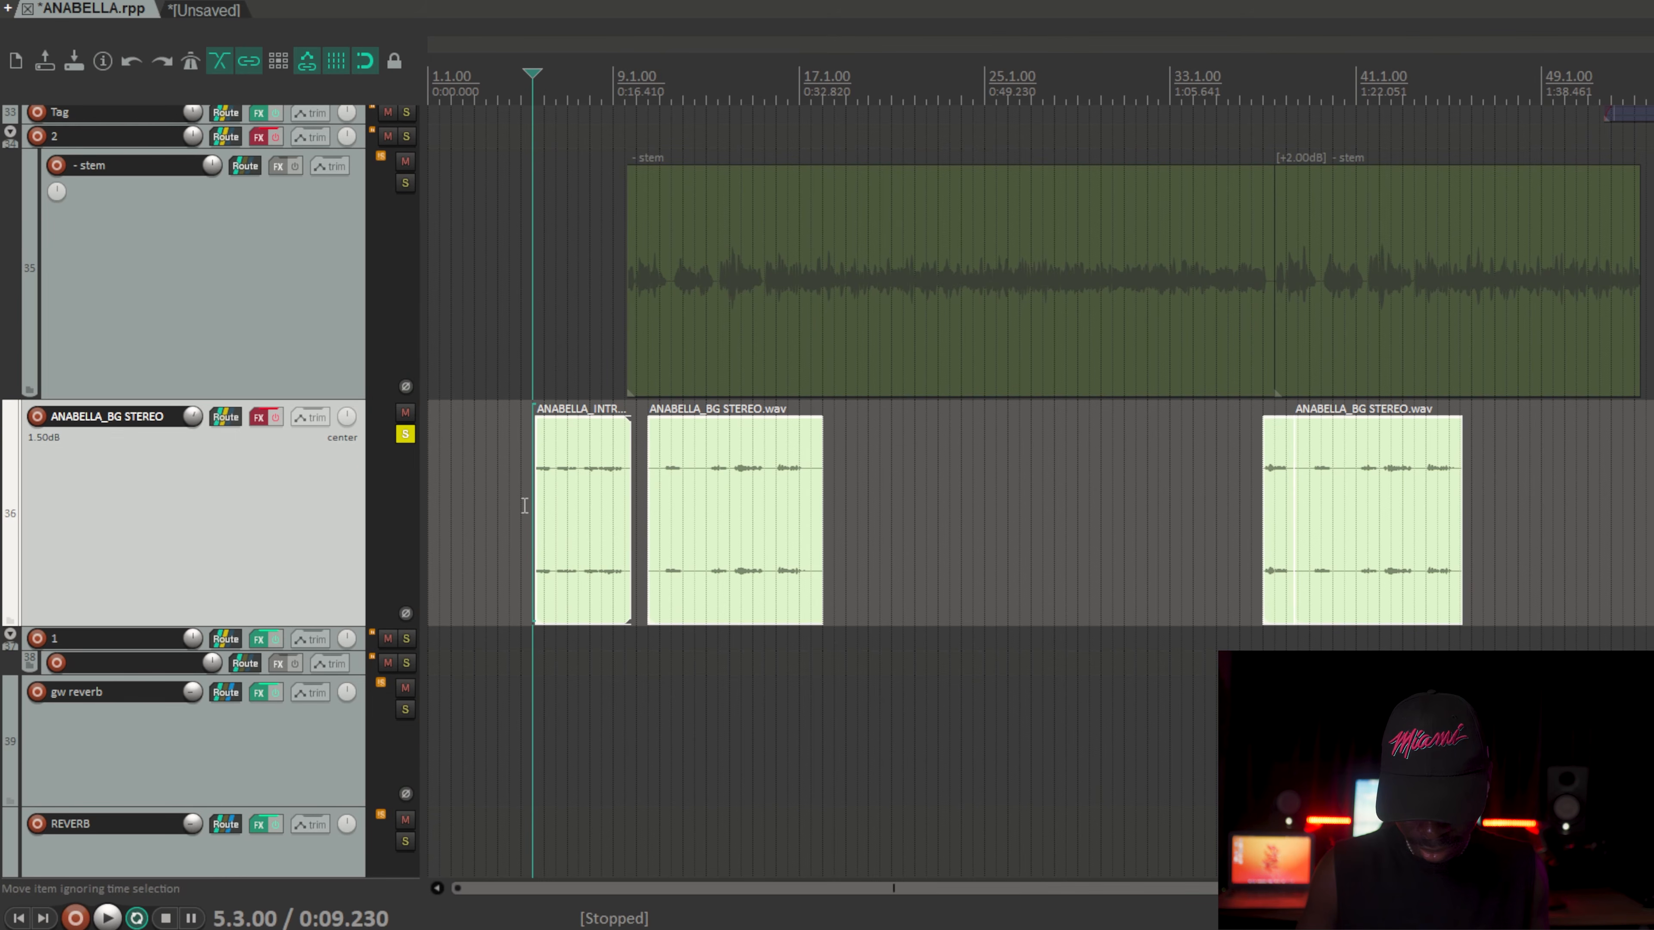
# Step: Put ANABELLA_BG STEREO back inside folder 2, and solo the folder with its effects enabled
pyautogui.moveTo(365, 383); pyautogui.dragTo(364, 381)
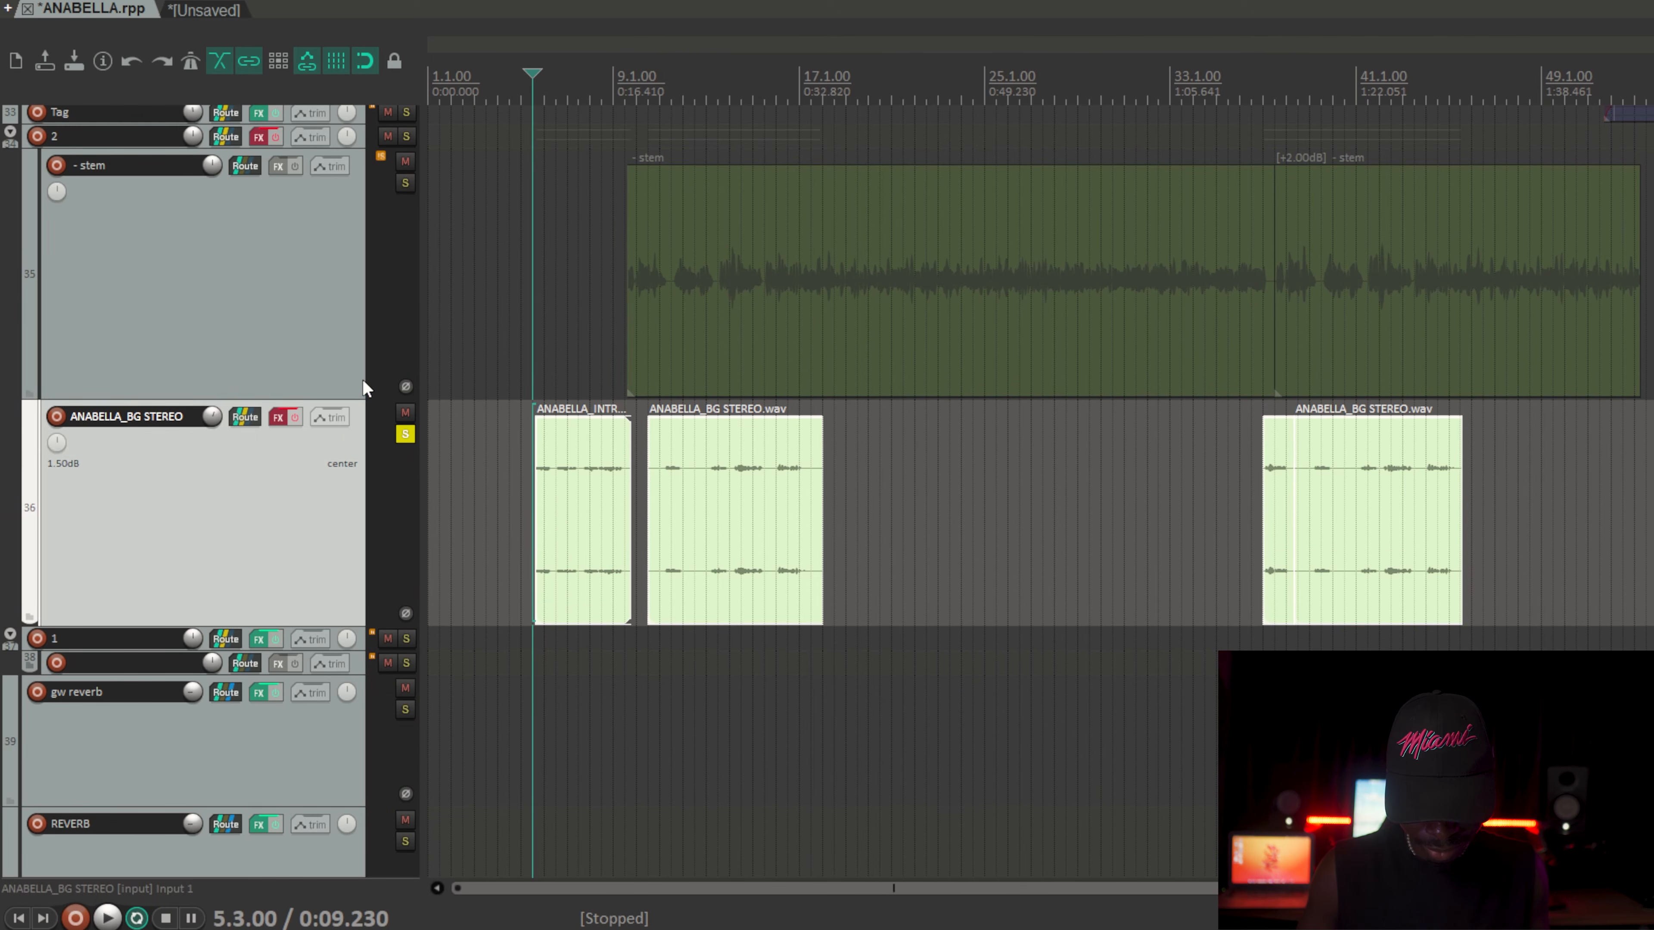
pyautogui.click(406, 136)
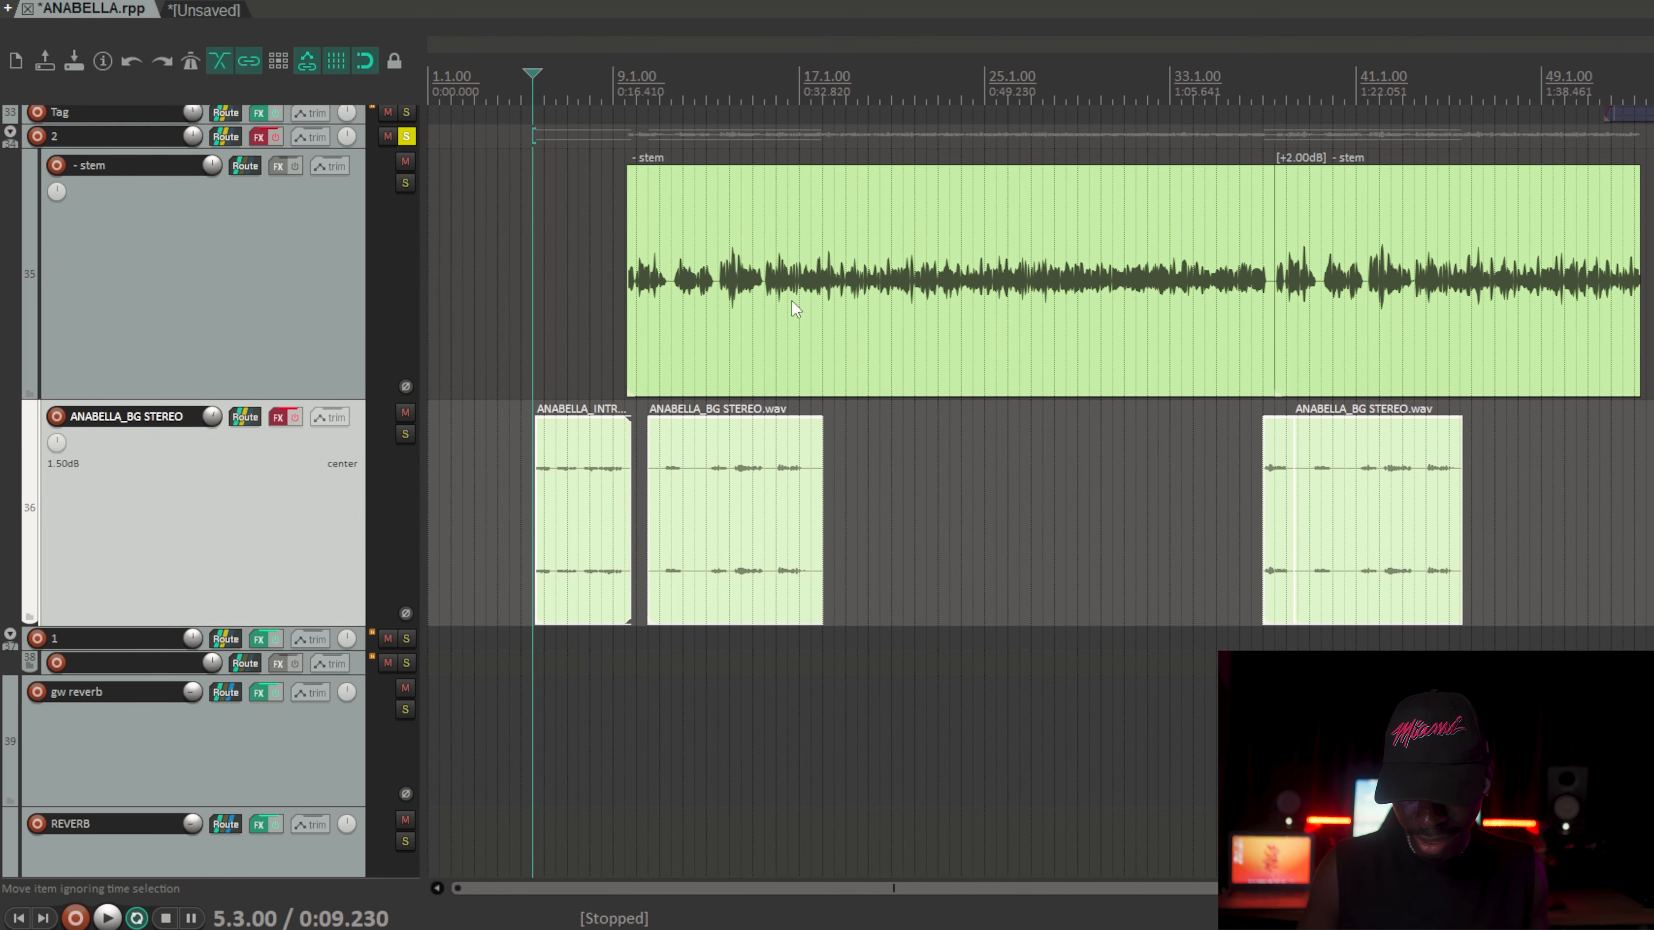
pyautogui.click(276, 138)
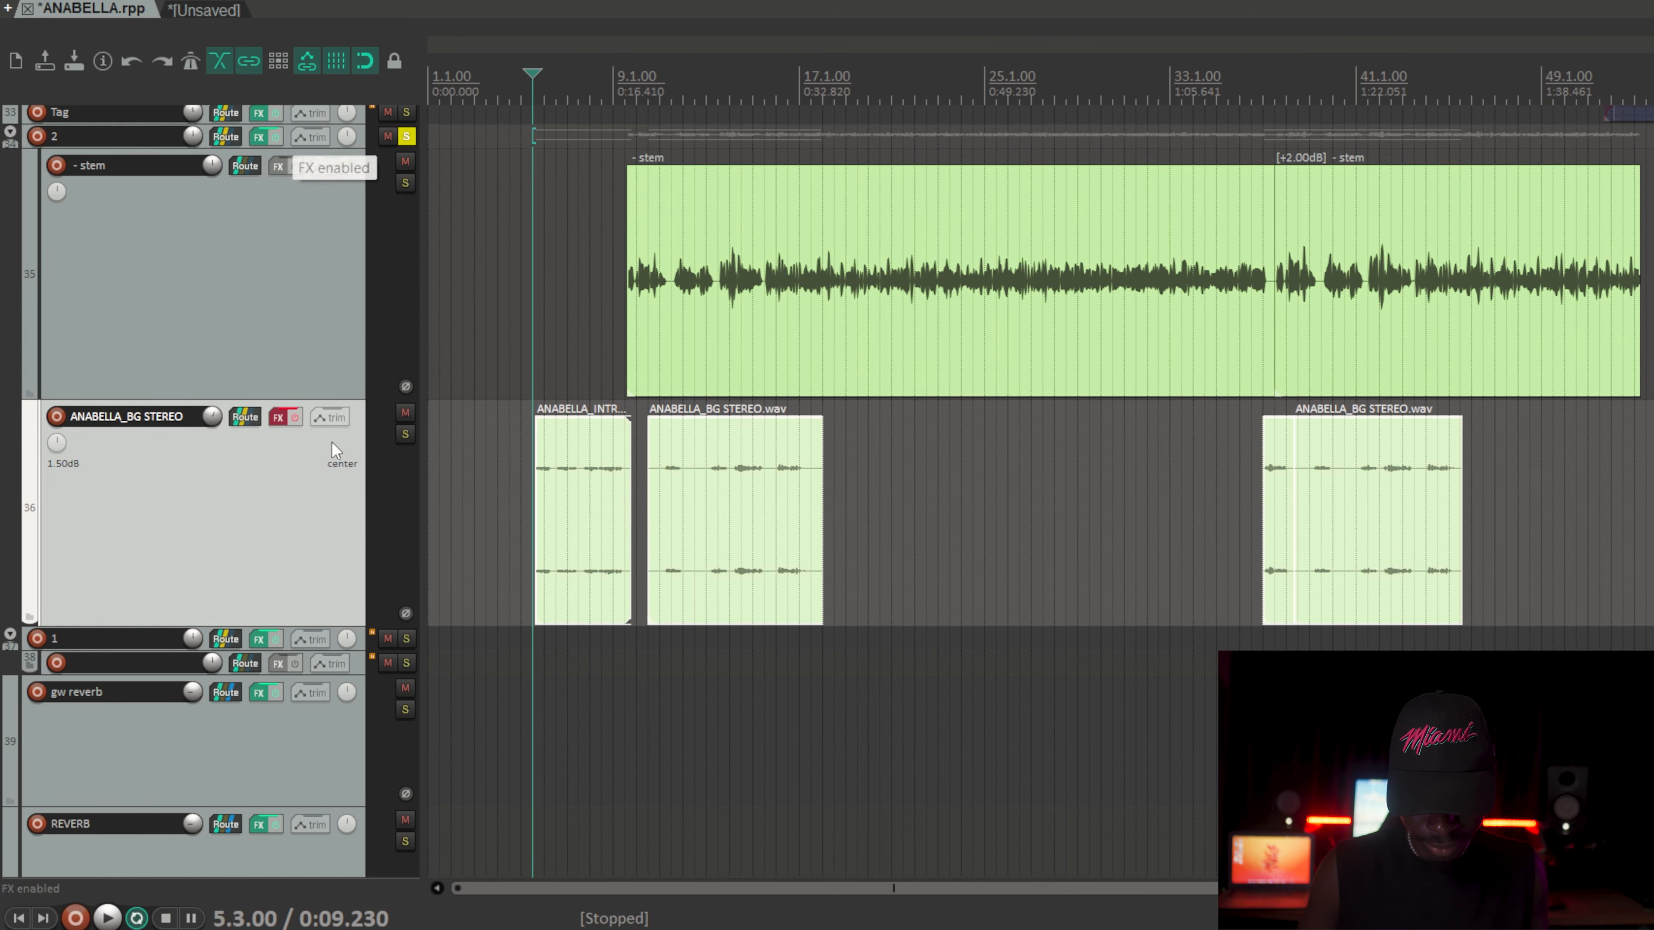
# Step: Enable the ANABELLA_BG STEREO effects, play from the start of its second clip and shrink all track heights
pyautogui.click(652, 406)
pyautogui.press('space')
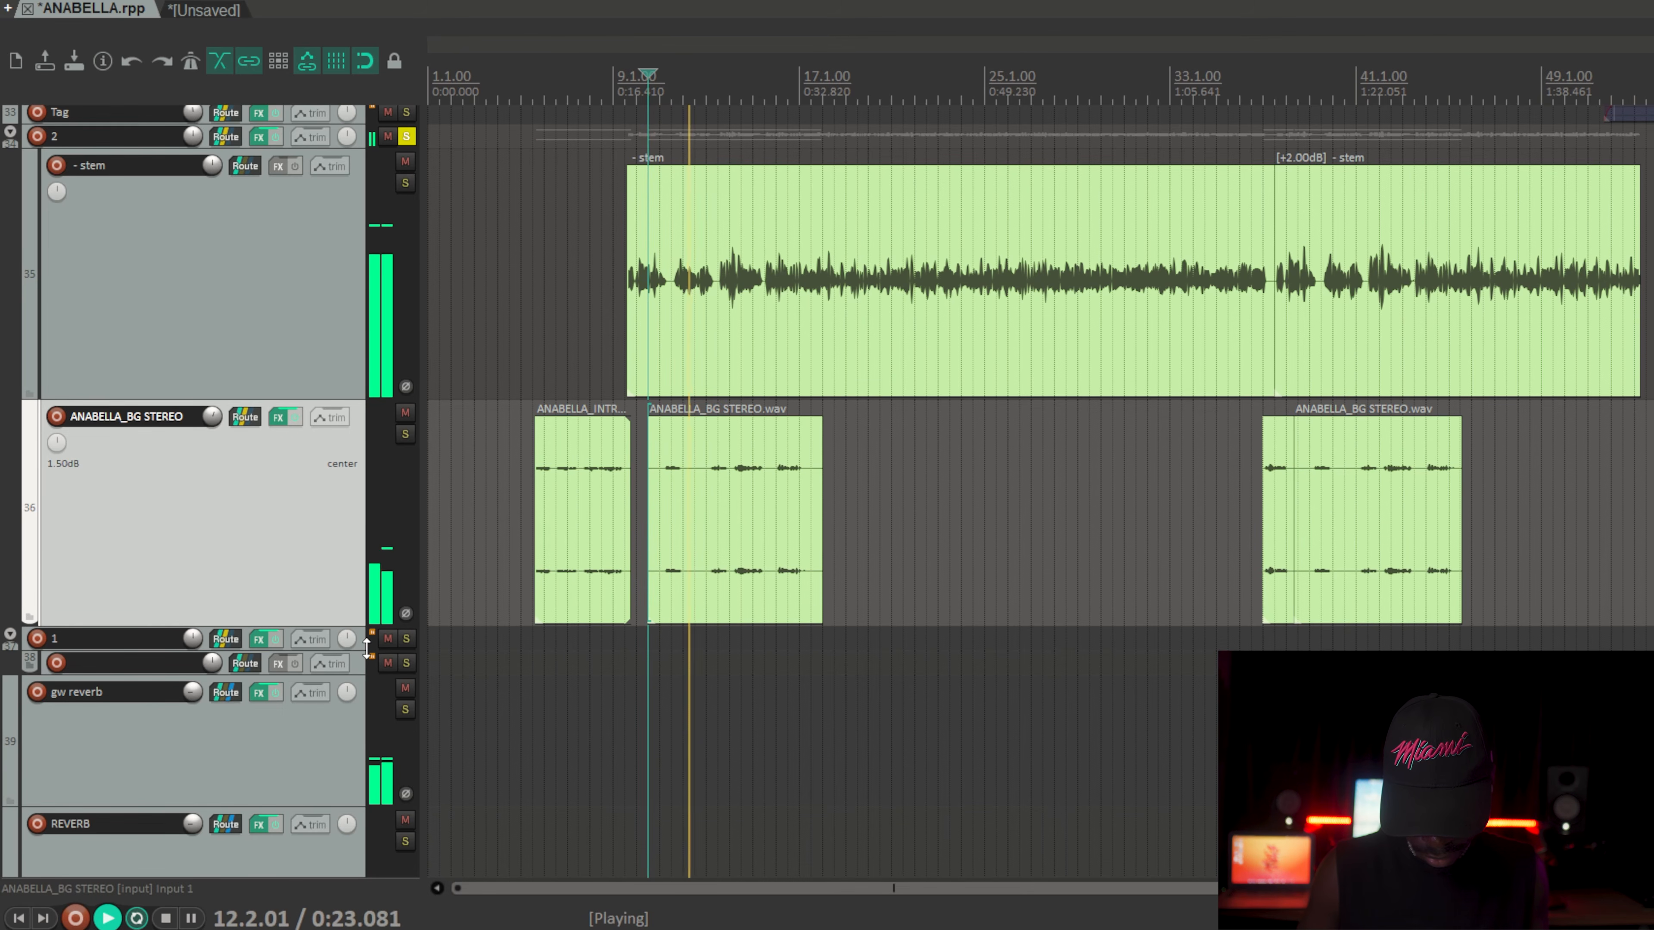
pyautogui.scroll(2, 366, 648)
pyautogui.scroll(-8, 366, 648)
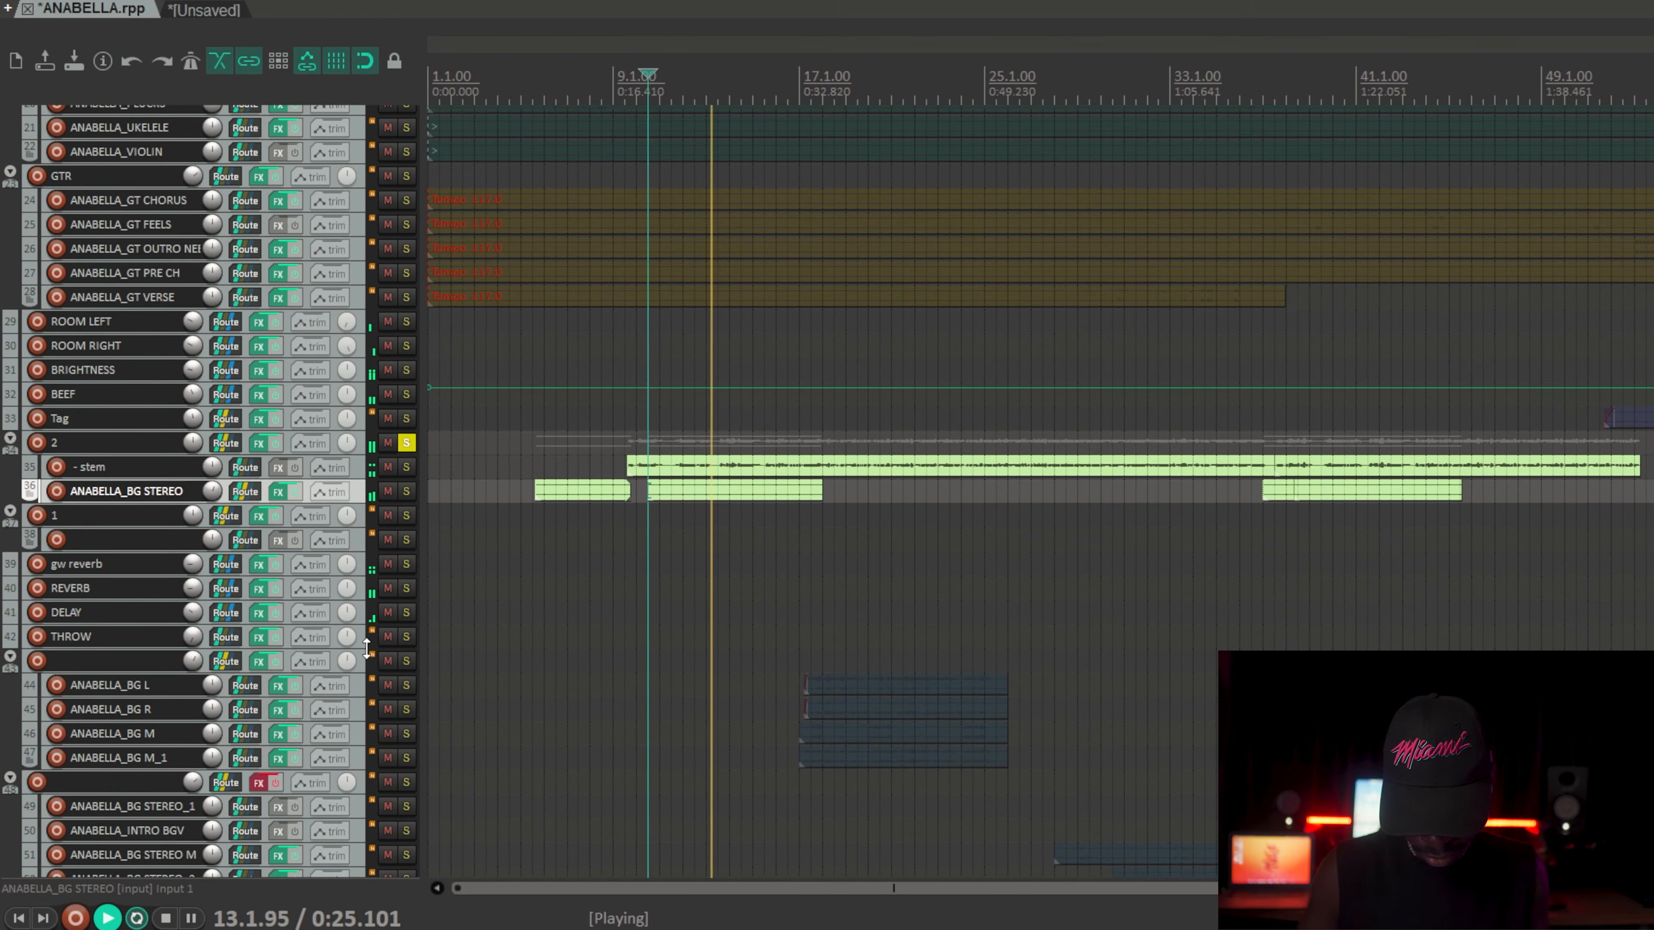
# Step: Solo the GTR folder alongside folder 2 during playback, enlarge the GTR track's height, and stop playback after listening
pyautogui.scroll(2, 386, 310)
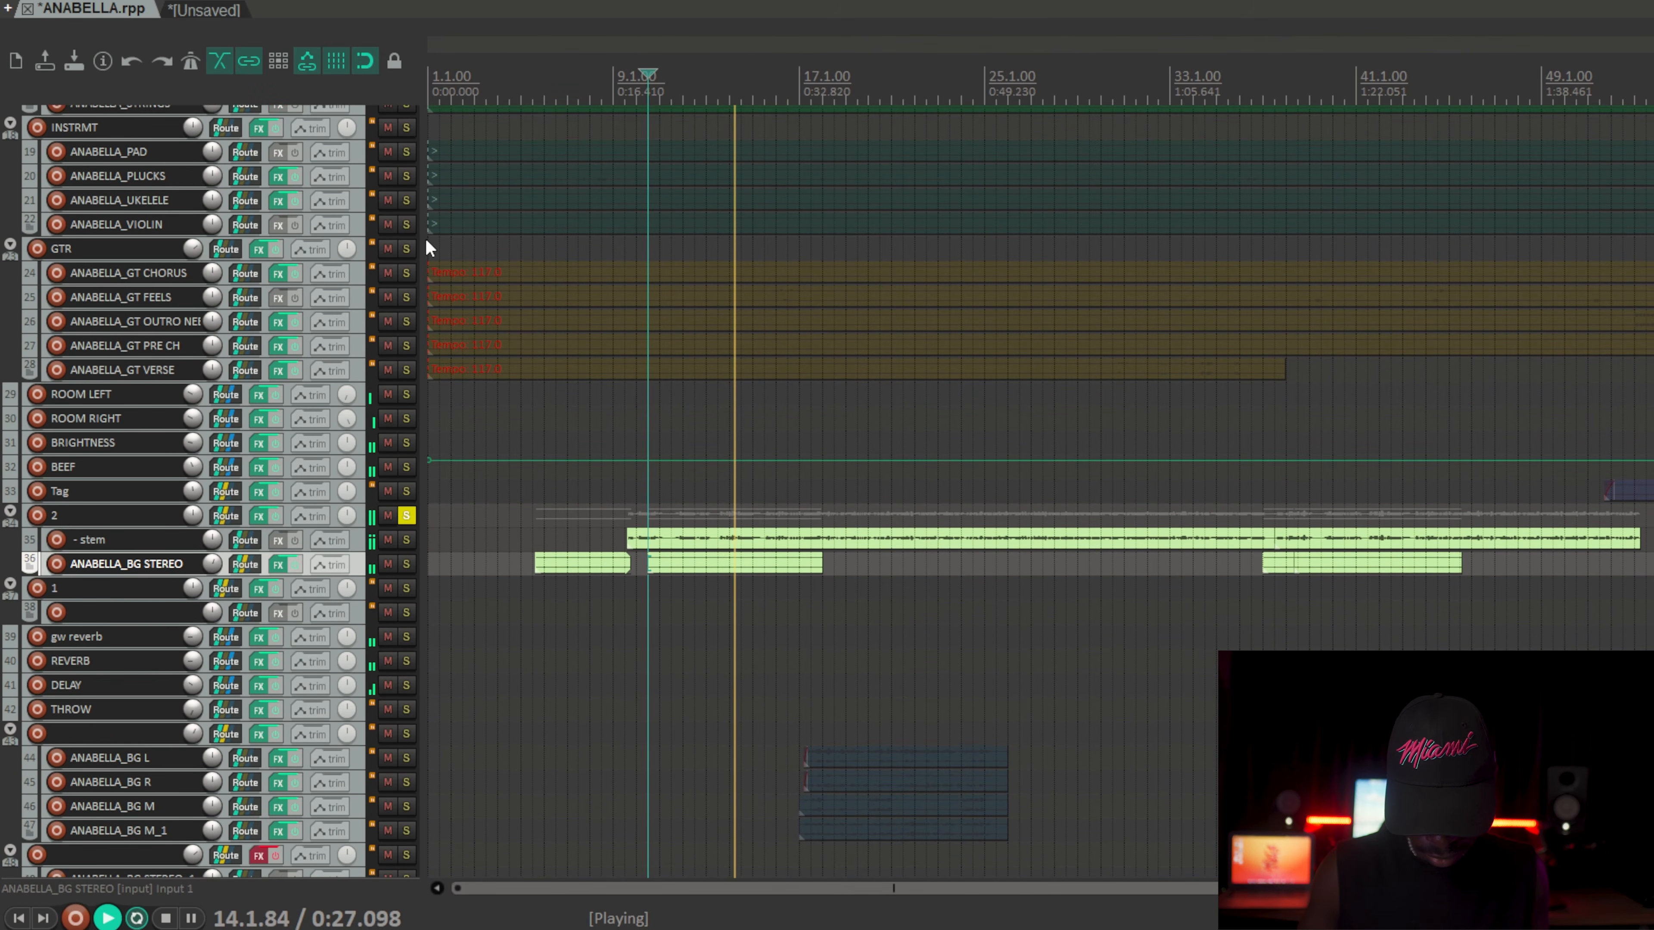
pyautogui.click(406, 249)
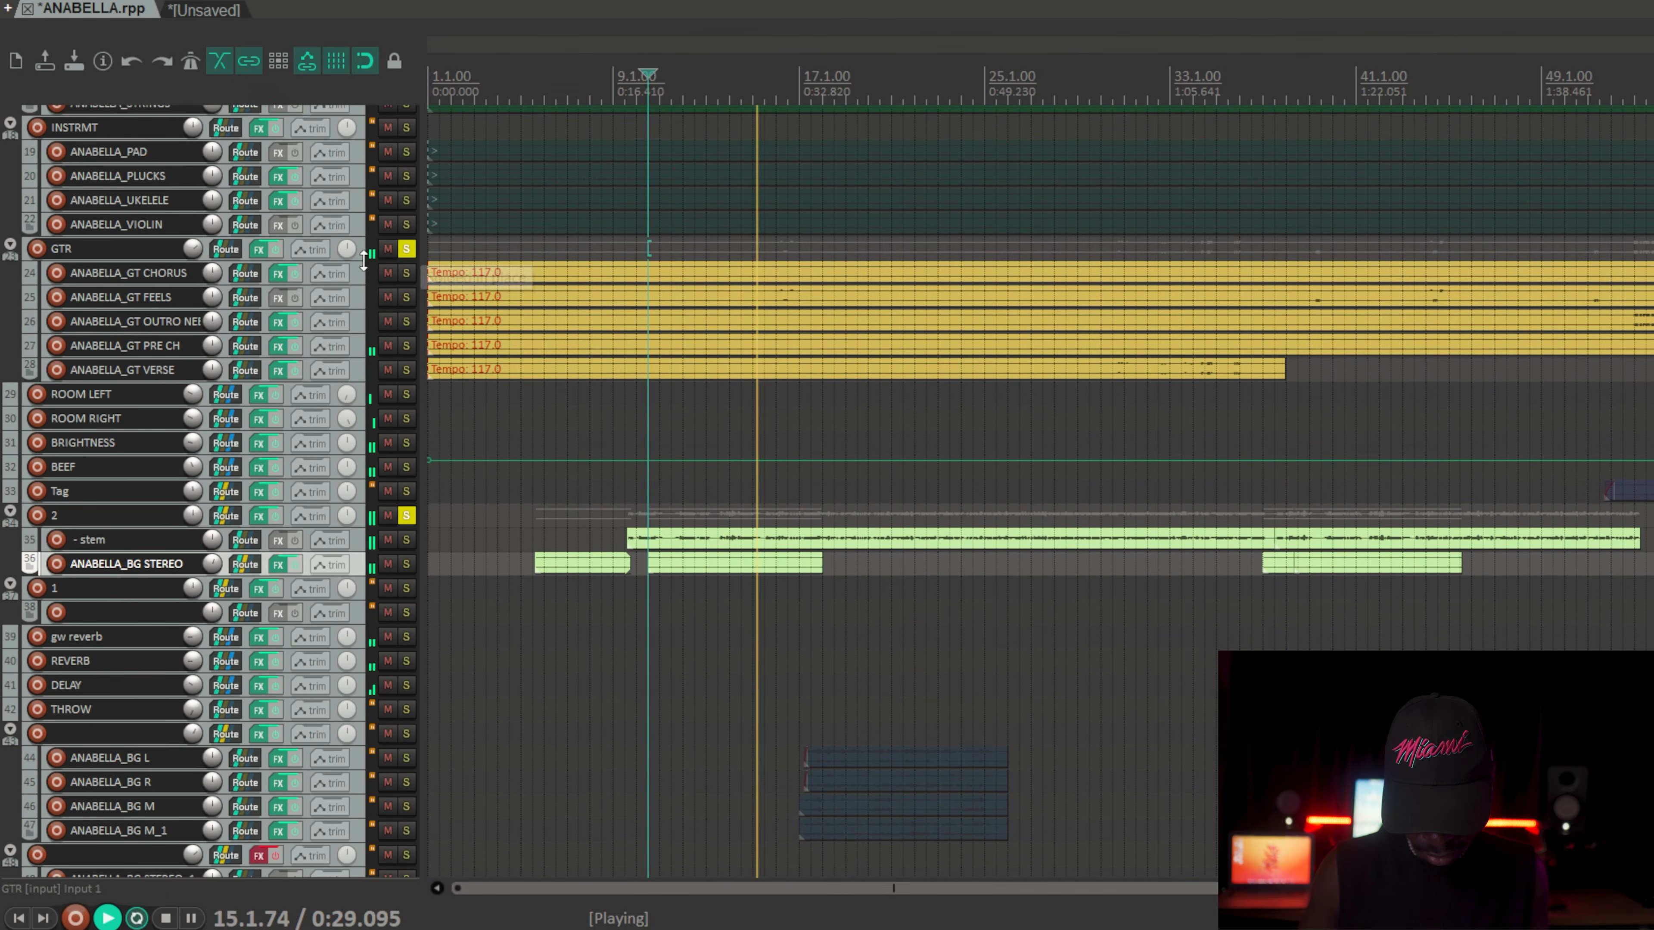
pyautogui.moveTo(363, 261); pyautogui.dragTo(355, 362)
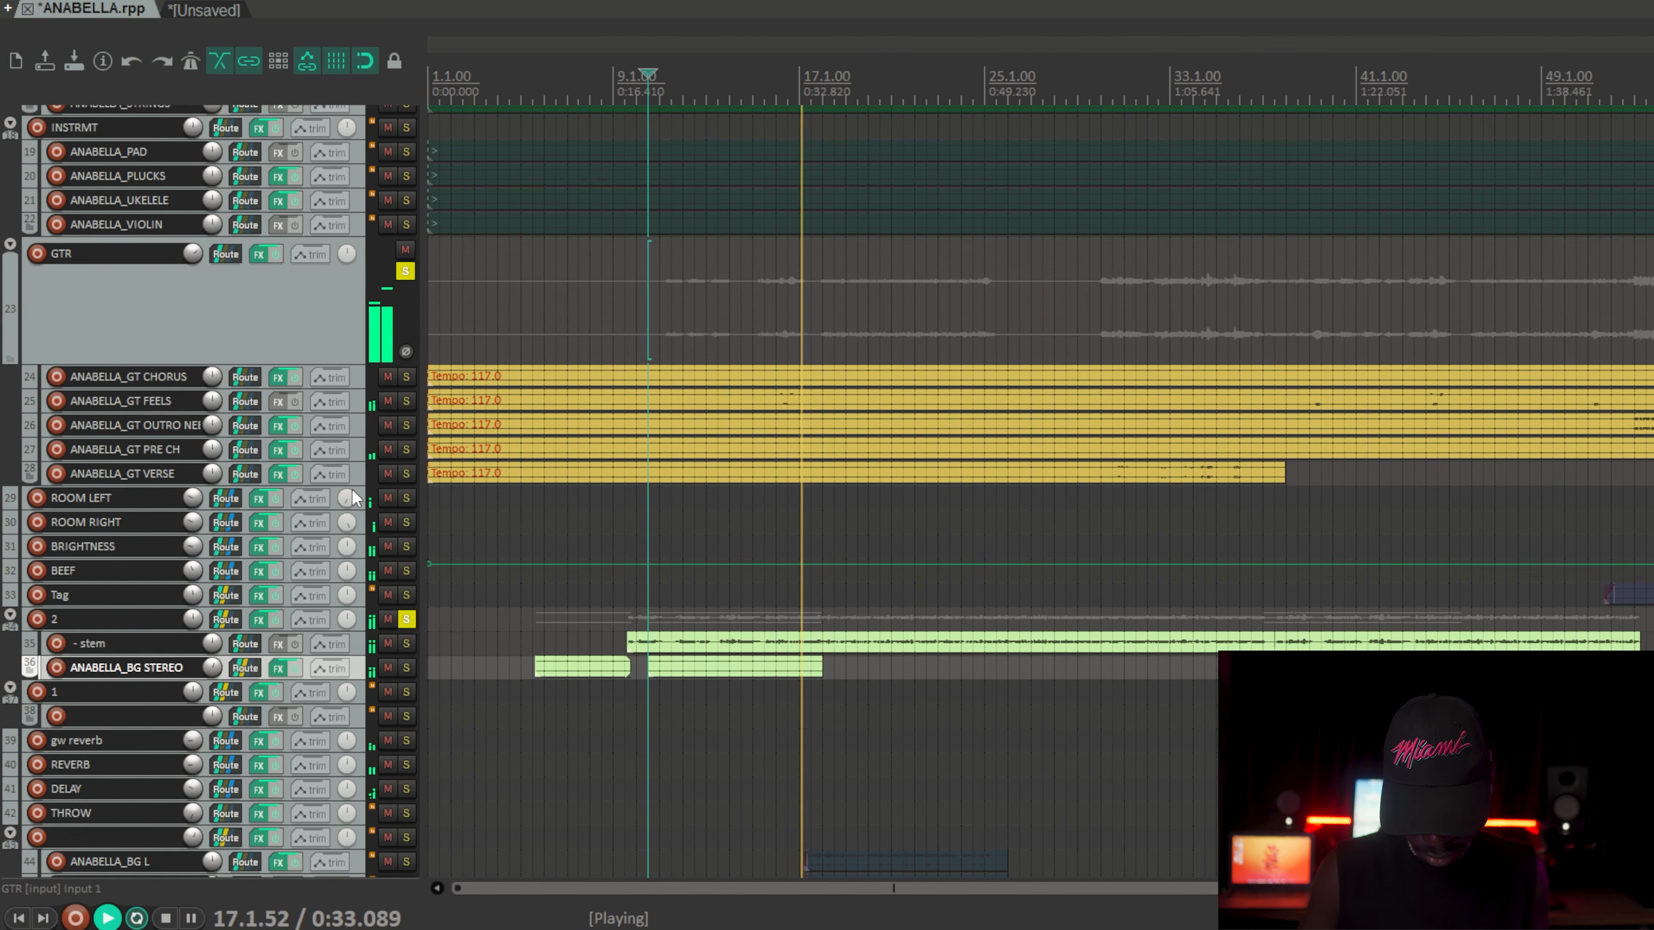
pyautogui.scroll(-3, 352, 494)
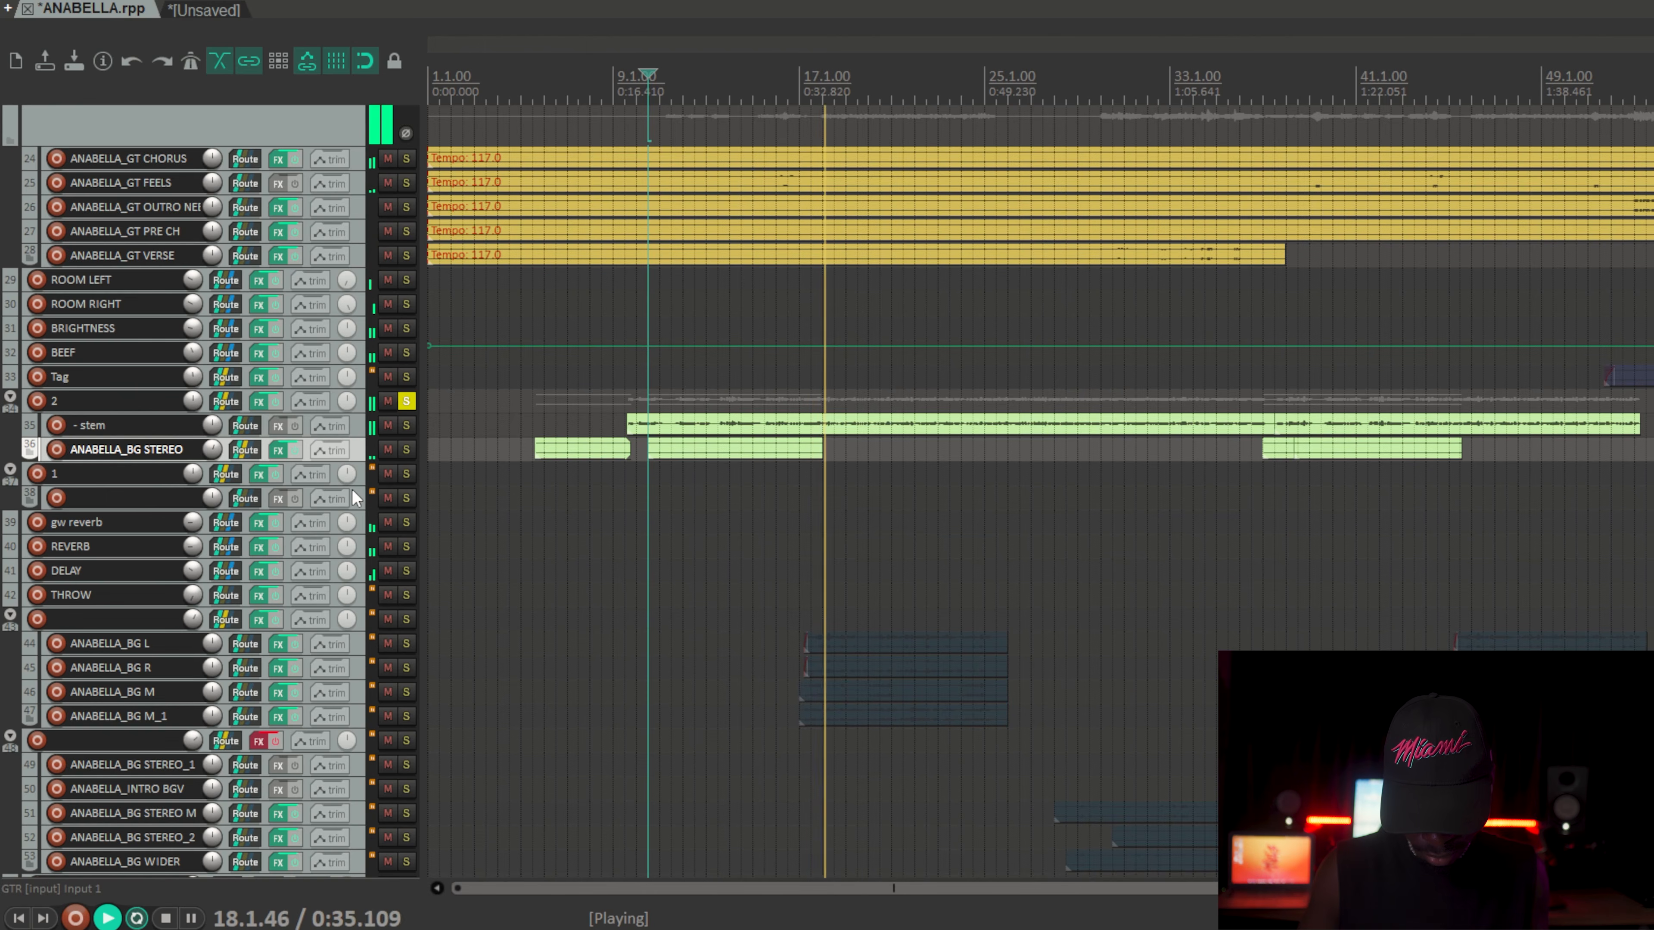
pyautogui.scroll(-4, 351, 488)
pyautogui.press('space')
# Step: Solo only the unnamed folder above ANABELLA_BG L, place the edit cursor at 17.1.00 and enlarge the folder's track height
pyautogui.click(406, 353)
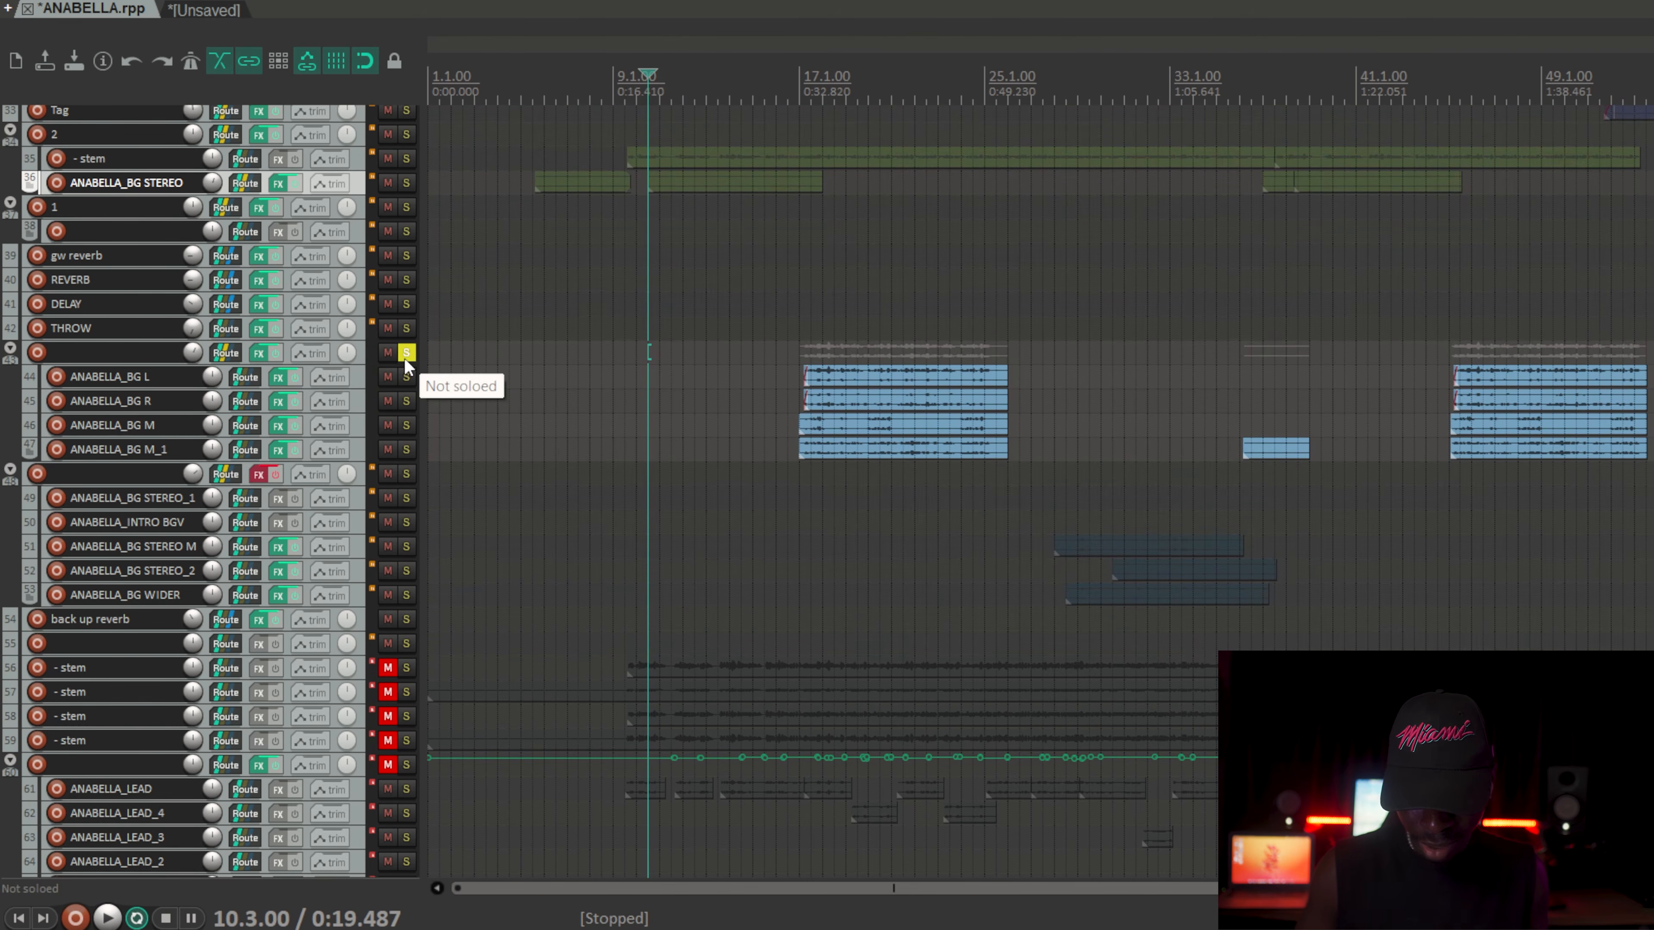
pyautogui.click(804, 354)
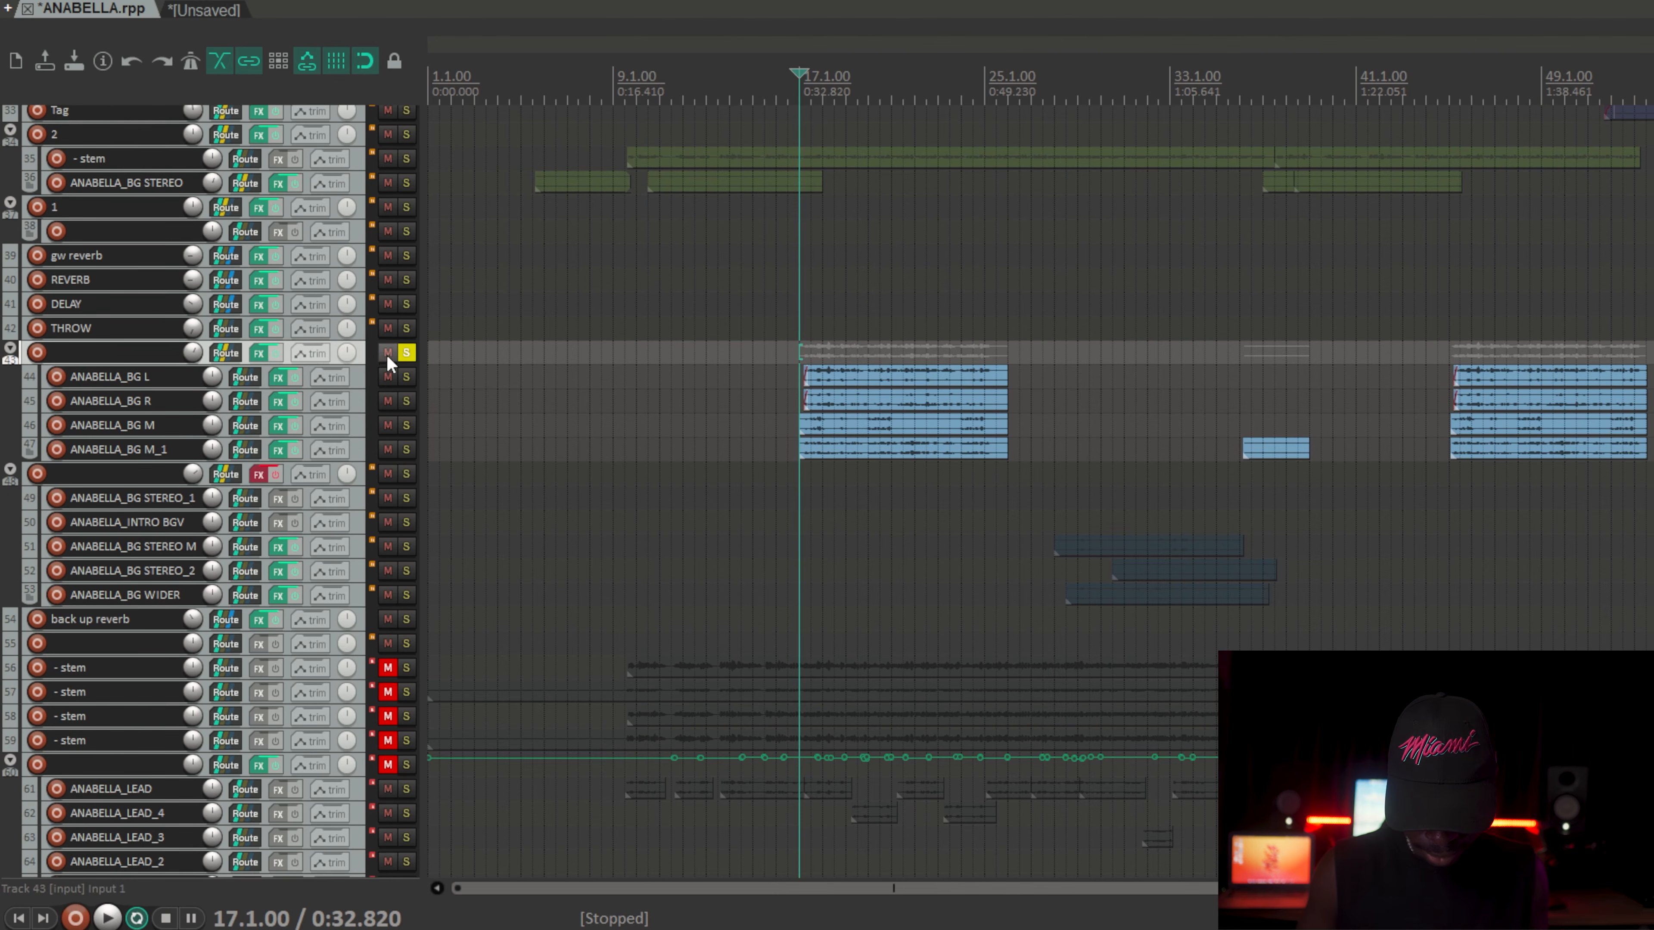
pyautogui.moveTo(365, 365); pyautogui.dragTo(349, 466)
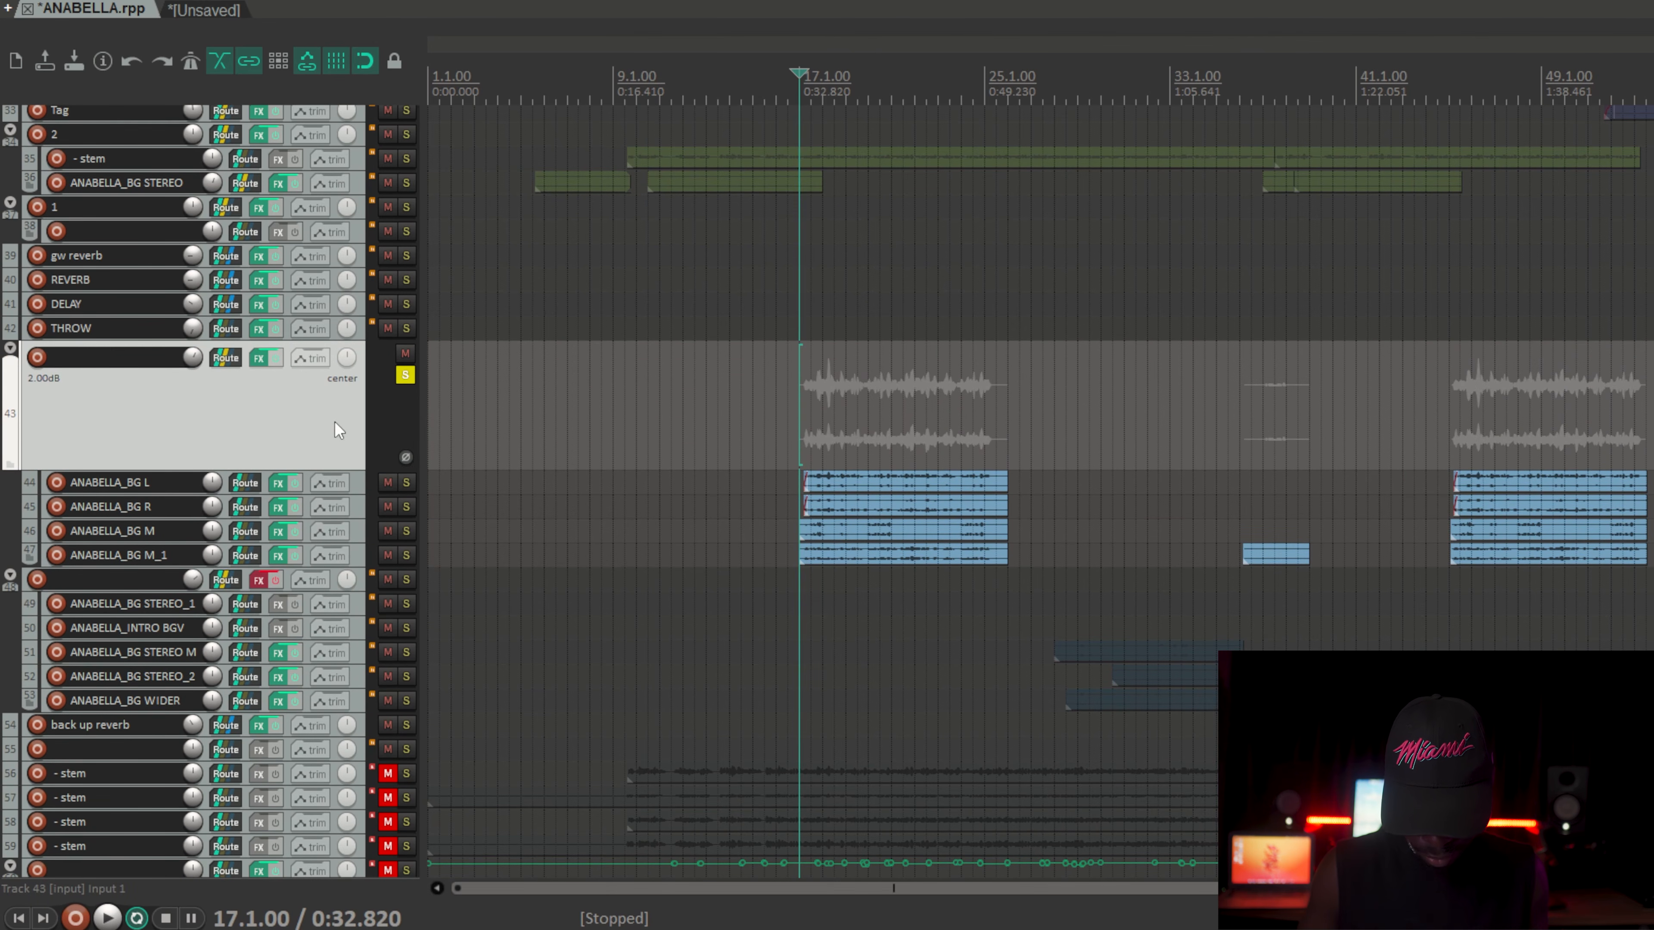
# Step: Select the unnamed folder with its four ANABELLA_BG tracks, bypass their effects, and play them, muting back up reverb before stopping
pyautogui.click(364, 555)
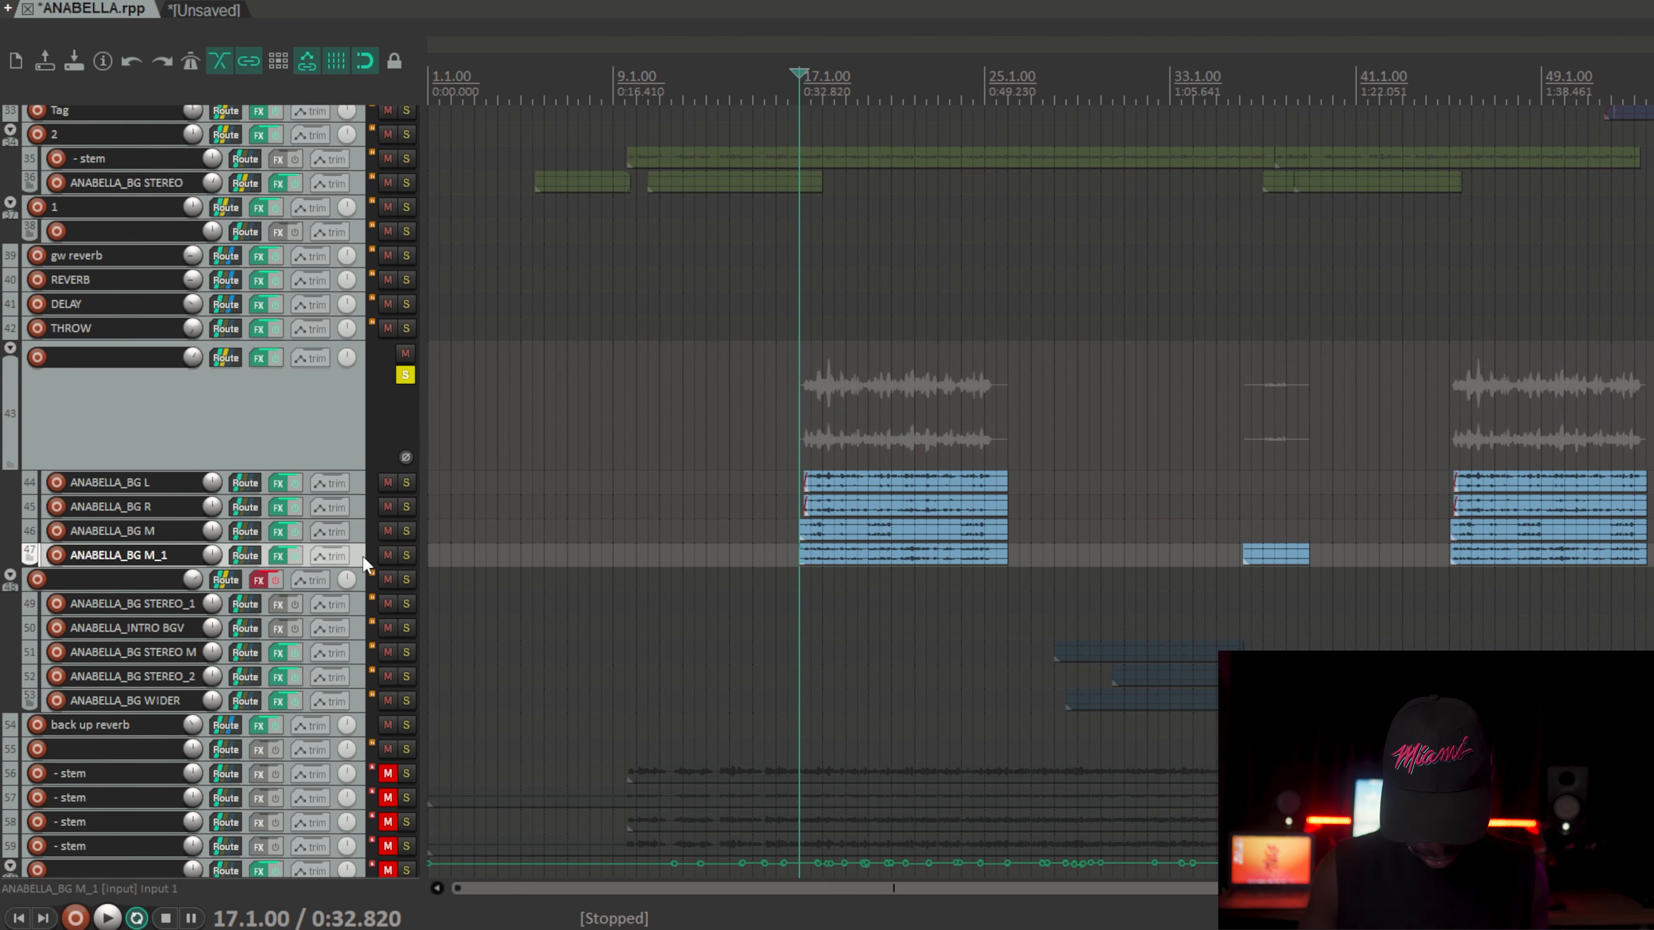
pyautogui.click(352, 442)
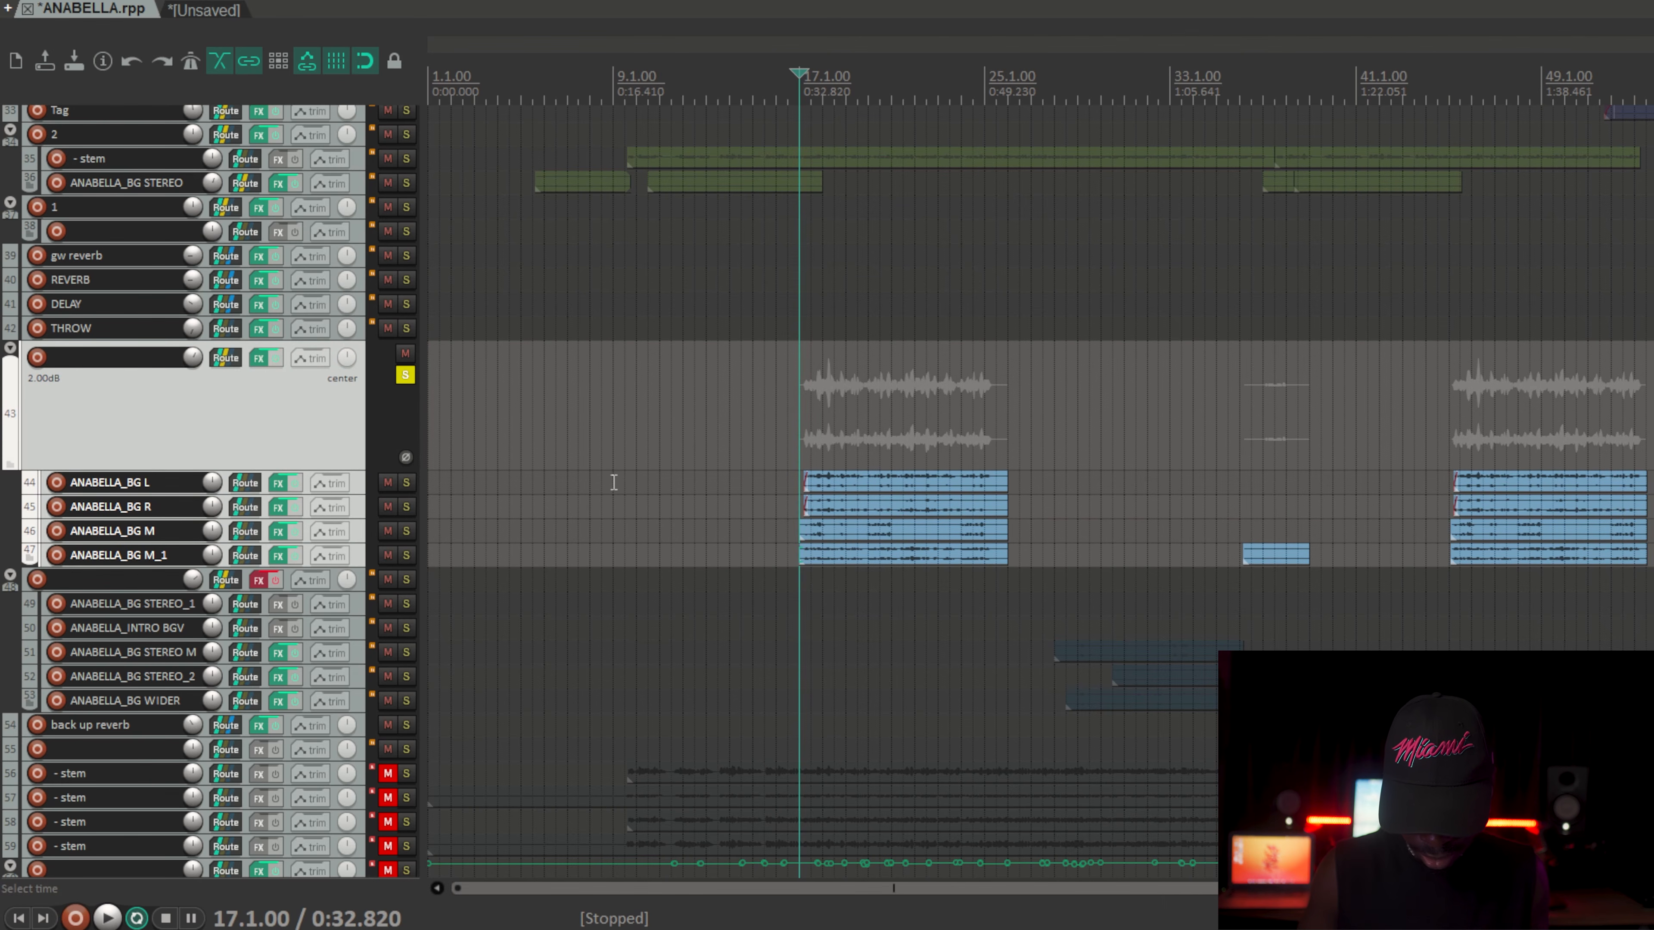
pyautogui.click(277, 360)
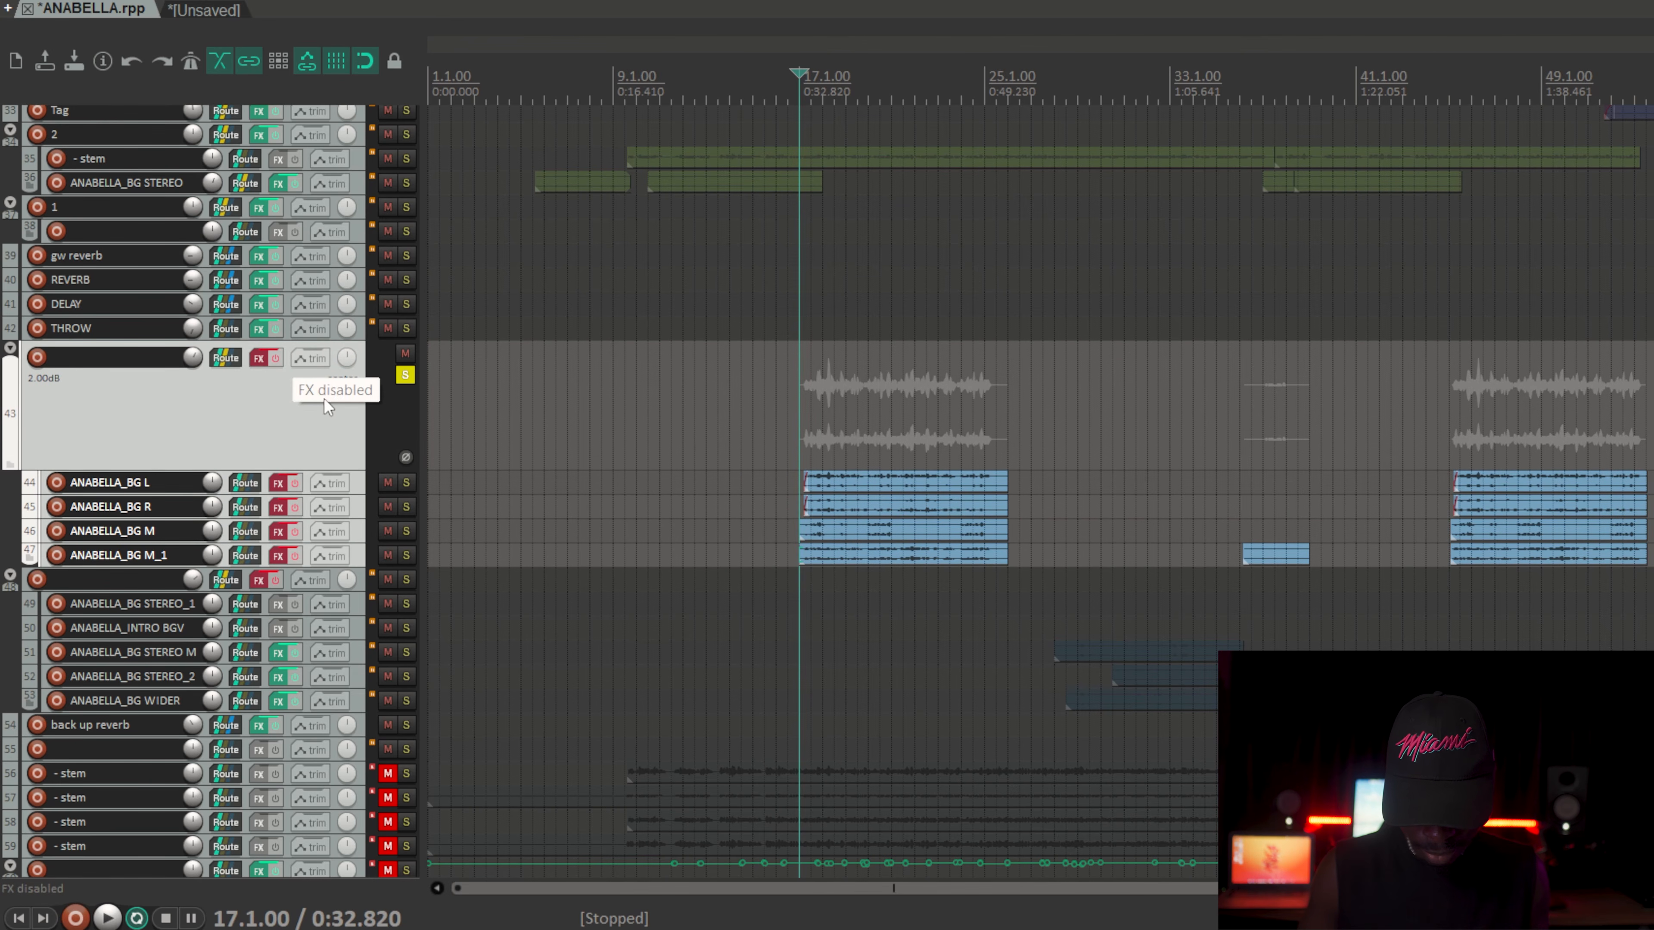
pyautogui.press('space')
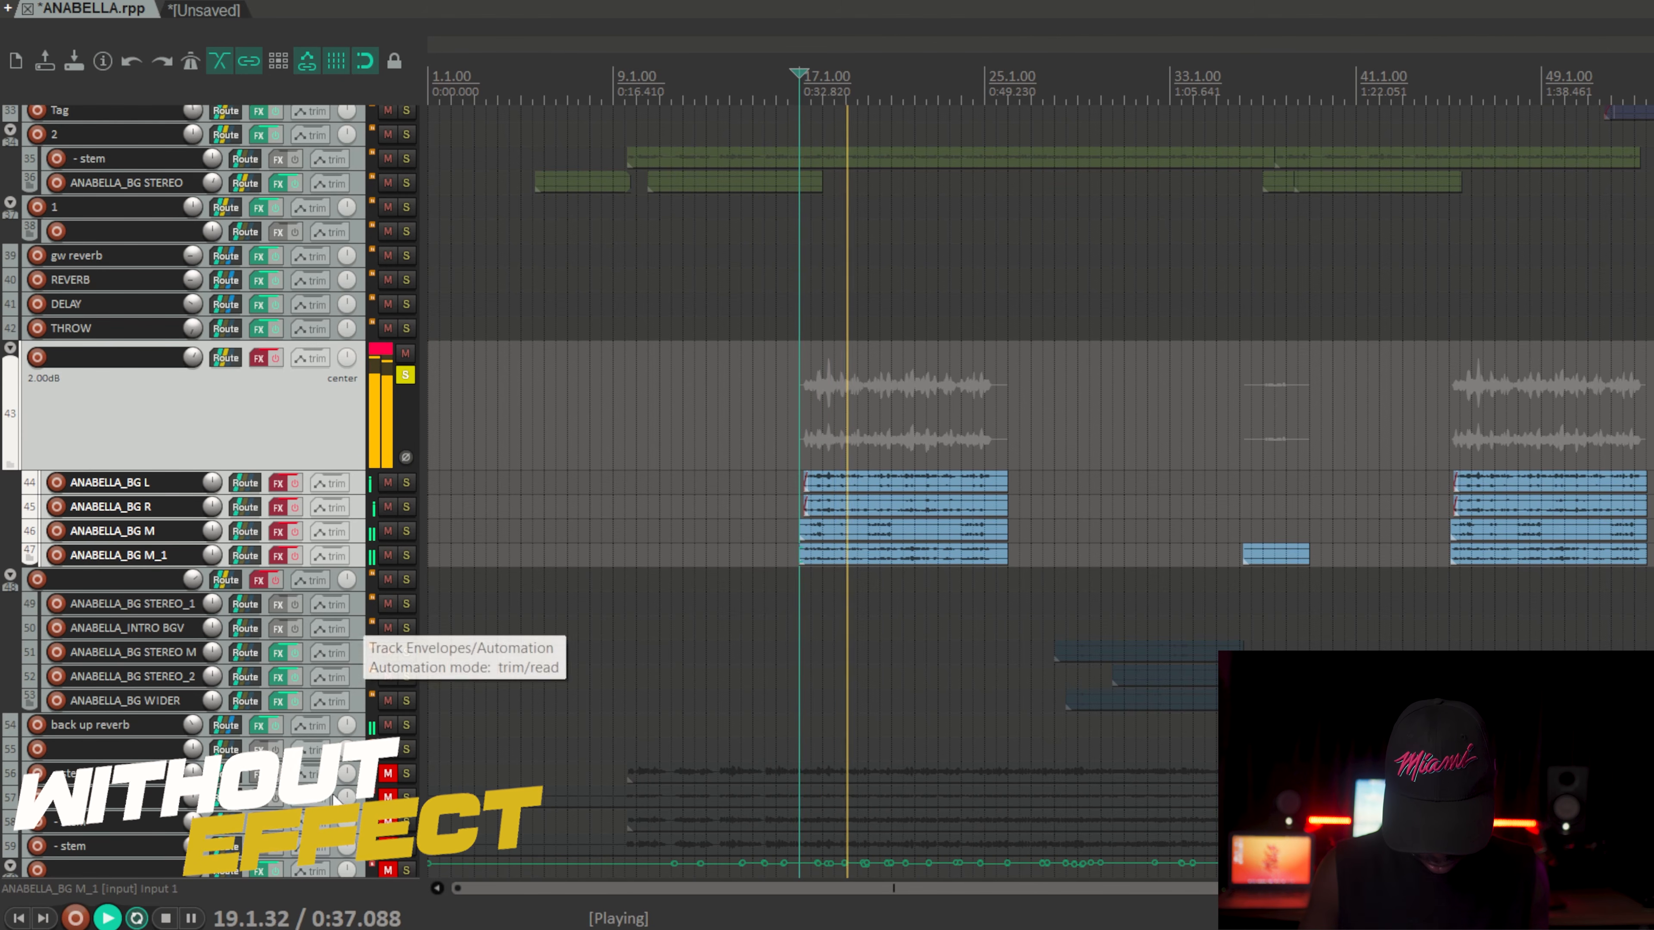
pyautogui.click(388, 725)
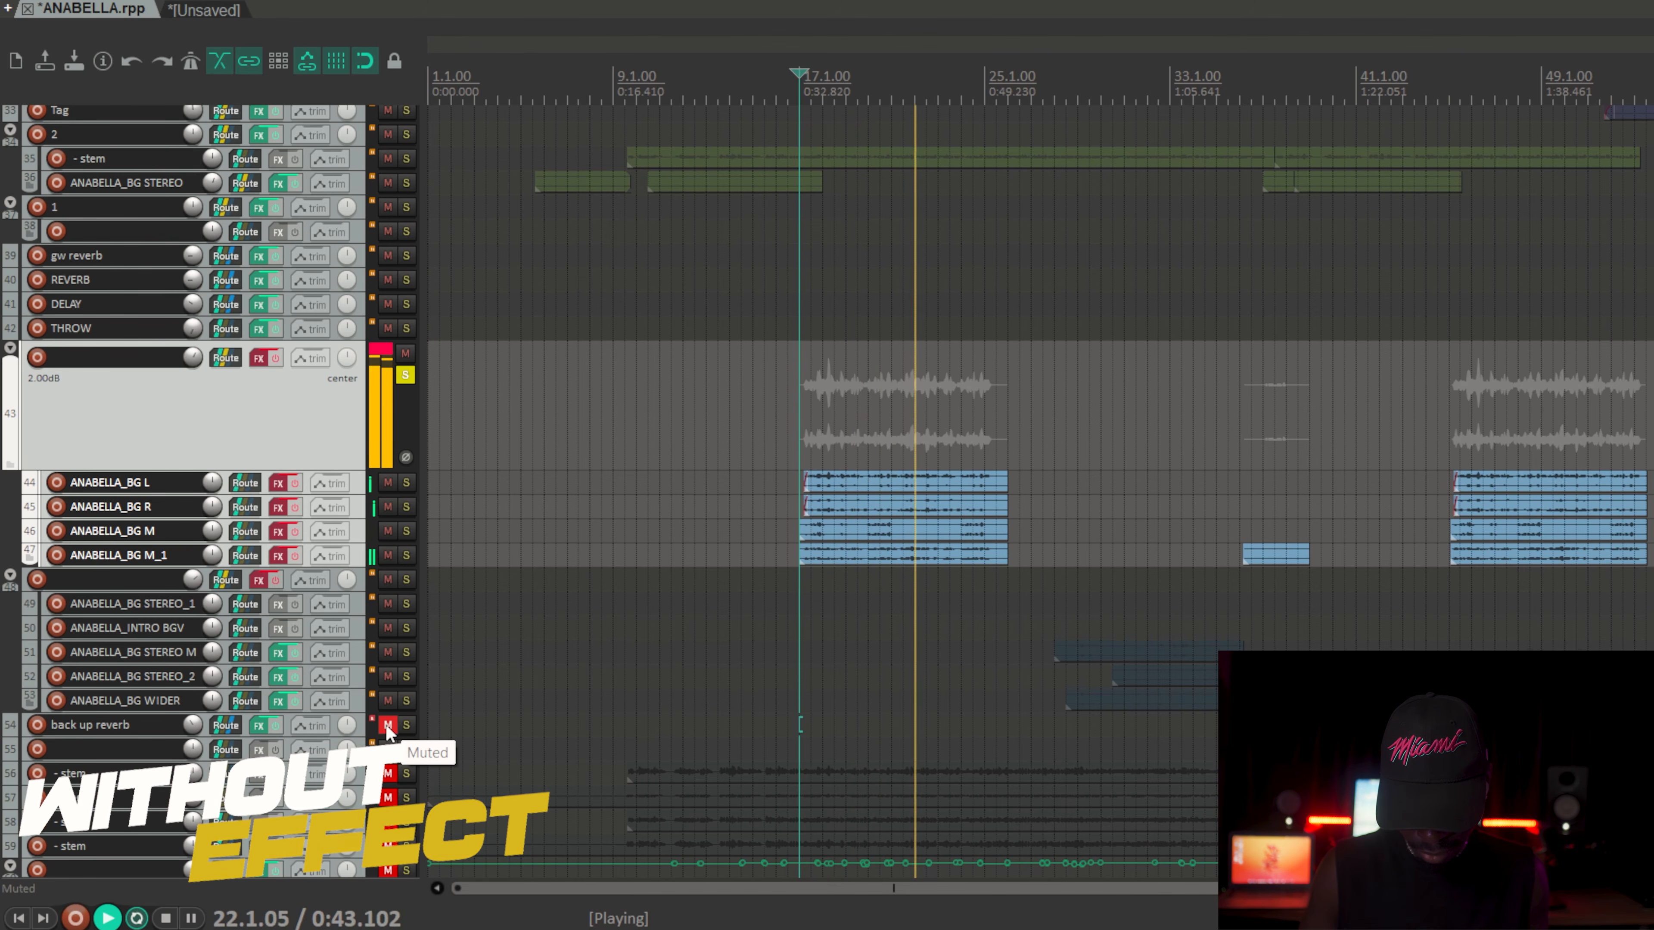
pyautogui.press('space')
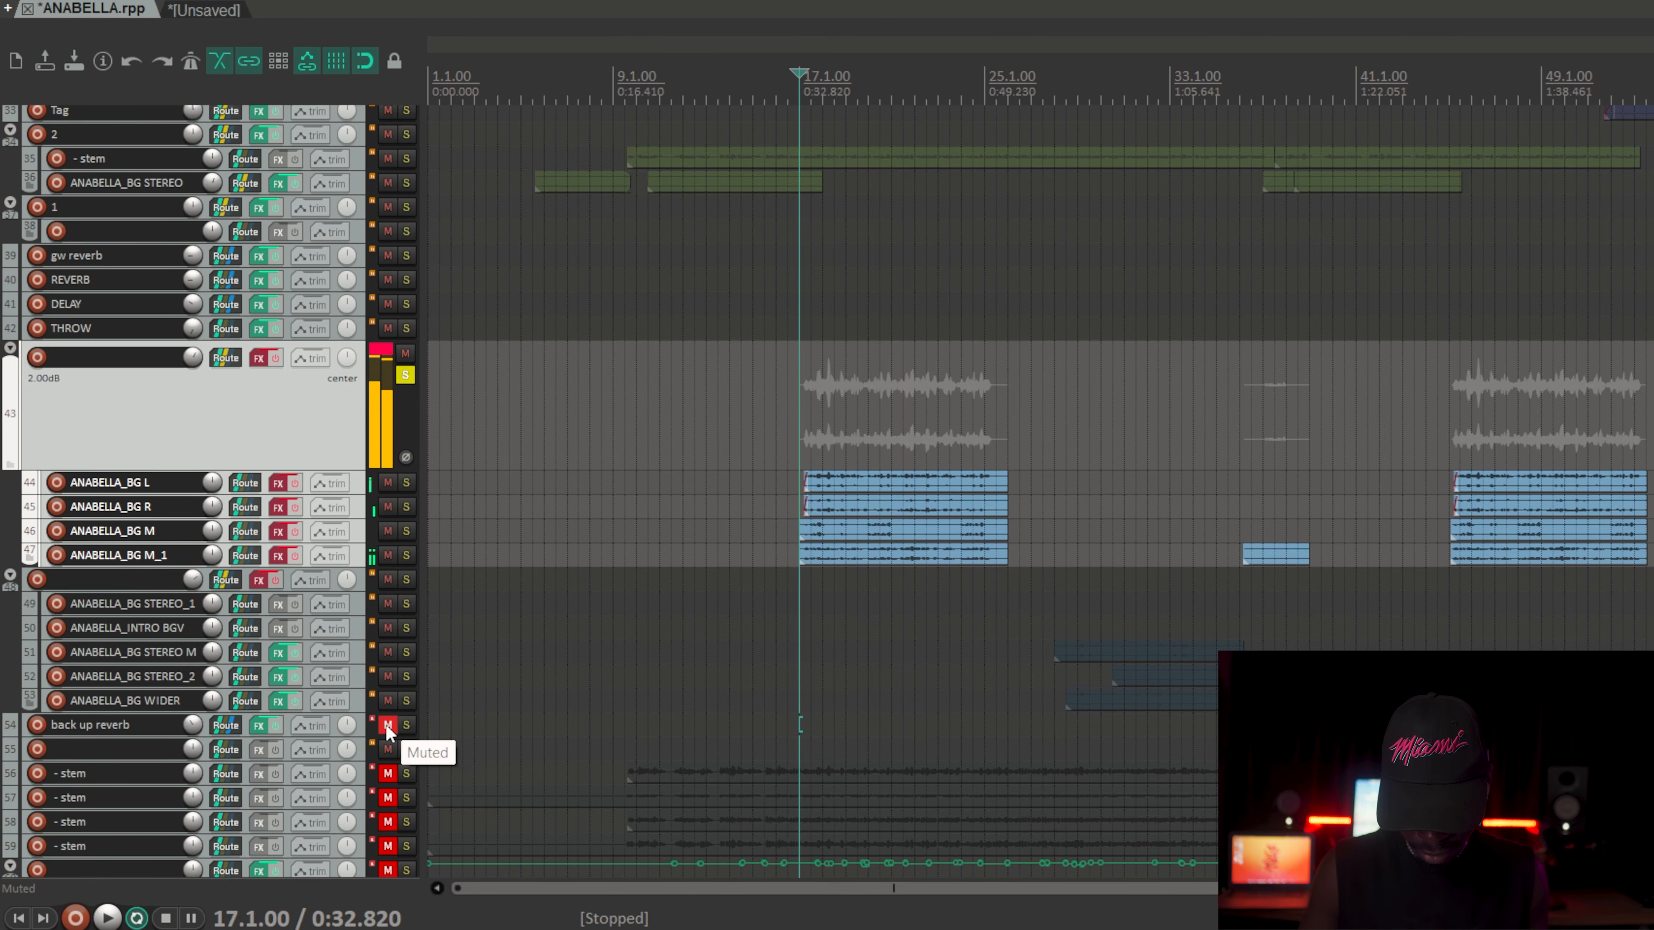
# Step: Re-enable the effects on the selected folder and its four background vocal tracks, and play them from bar 17
pyautogui.click(277, 357)
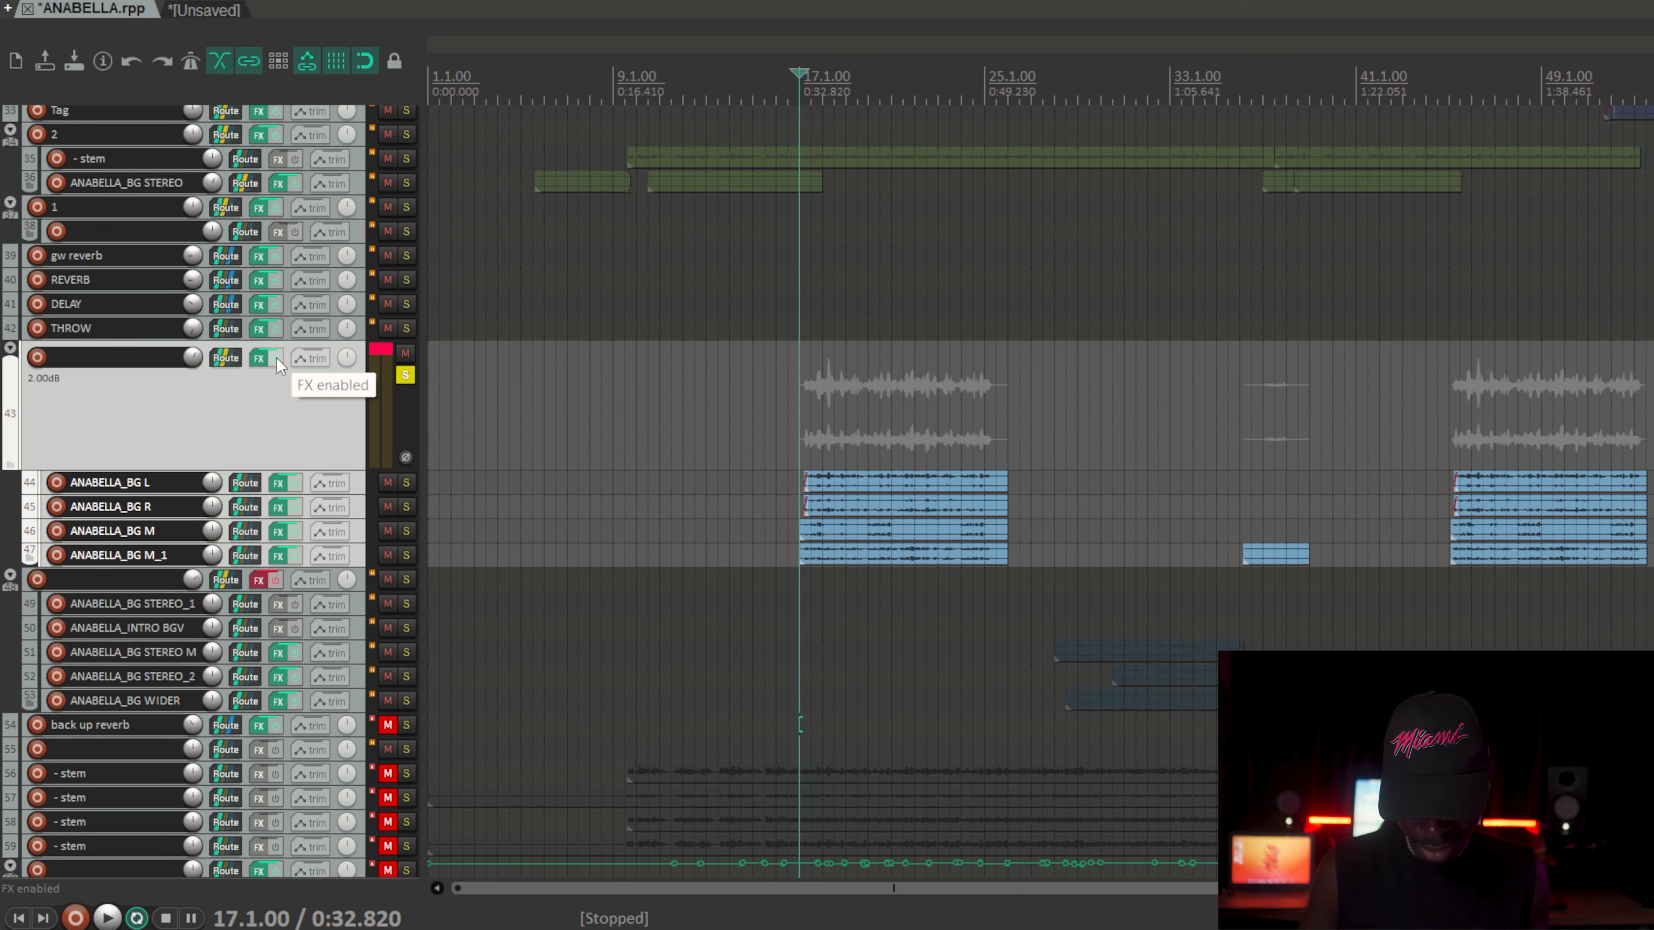
pyautogui.press('space')
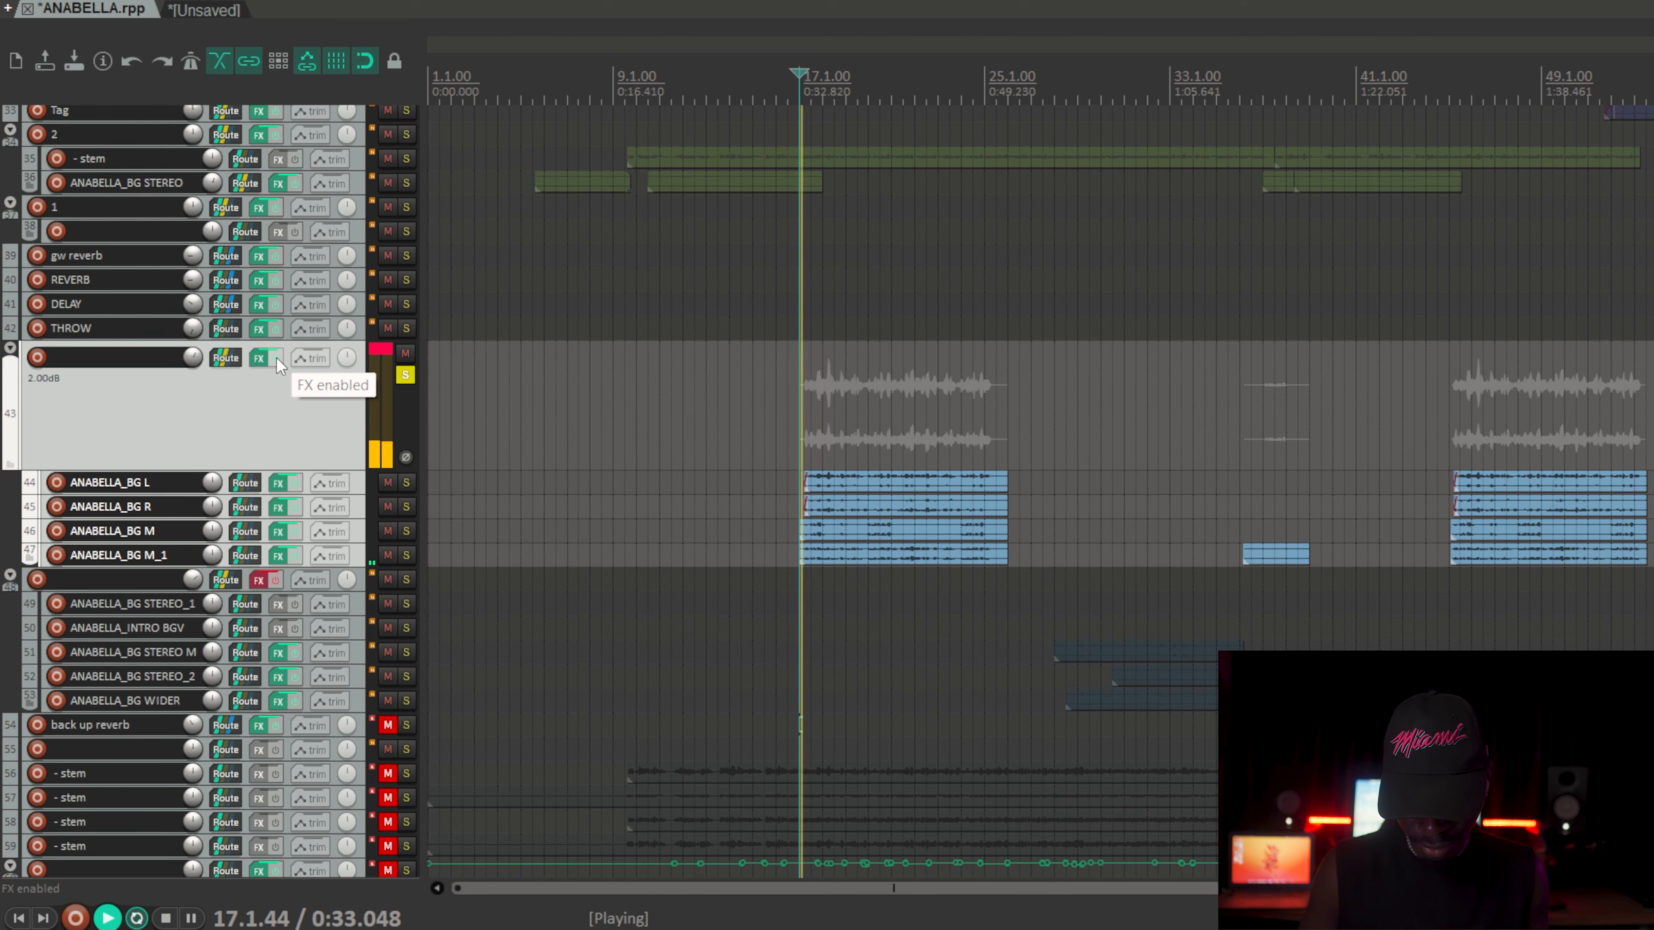
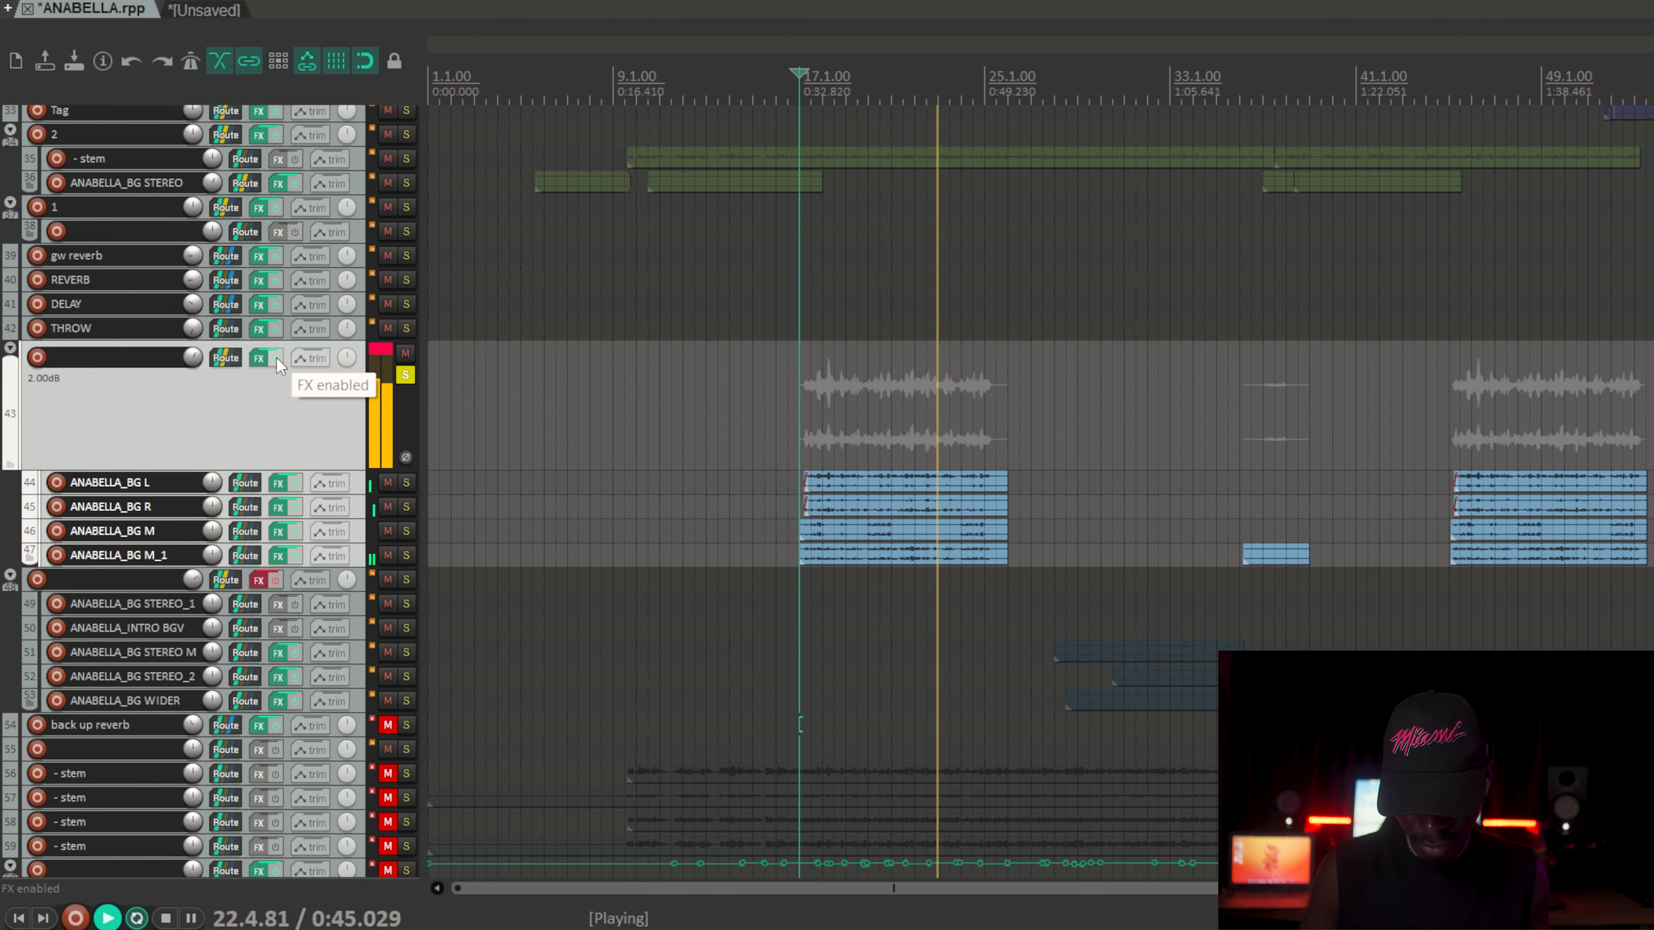
pyautogui.press('space')
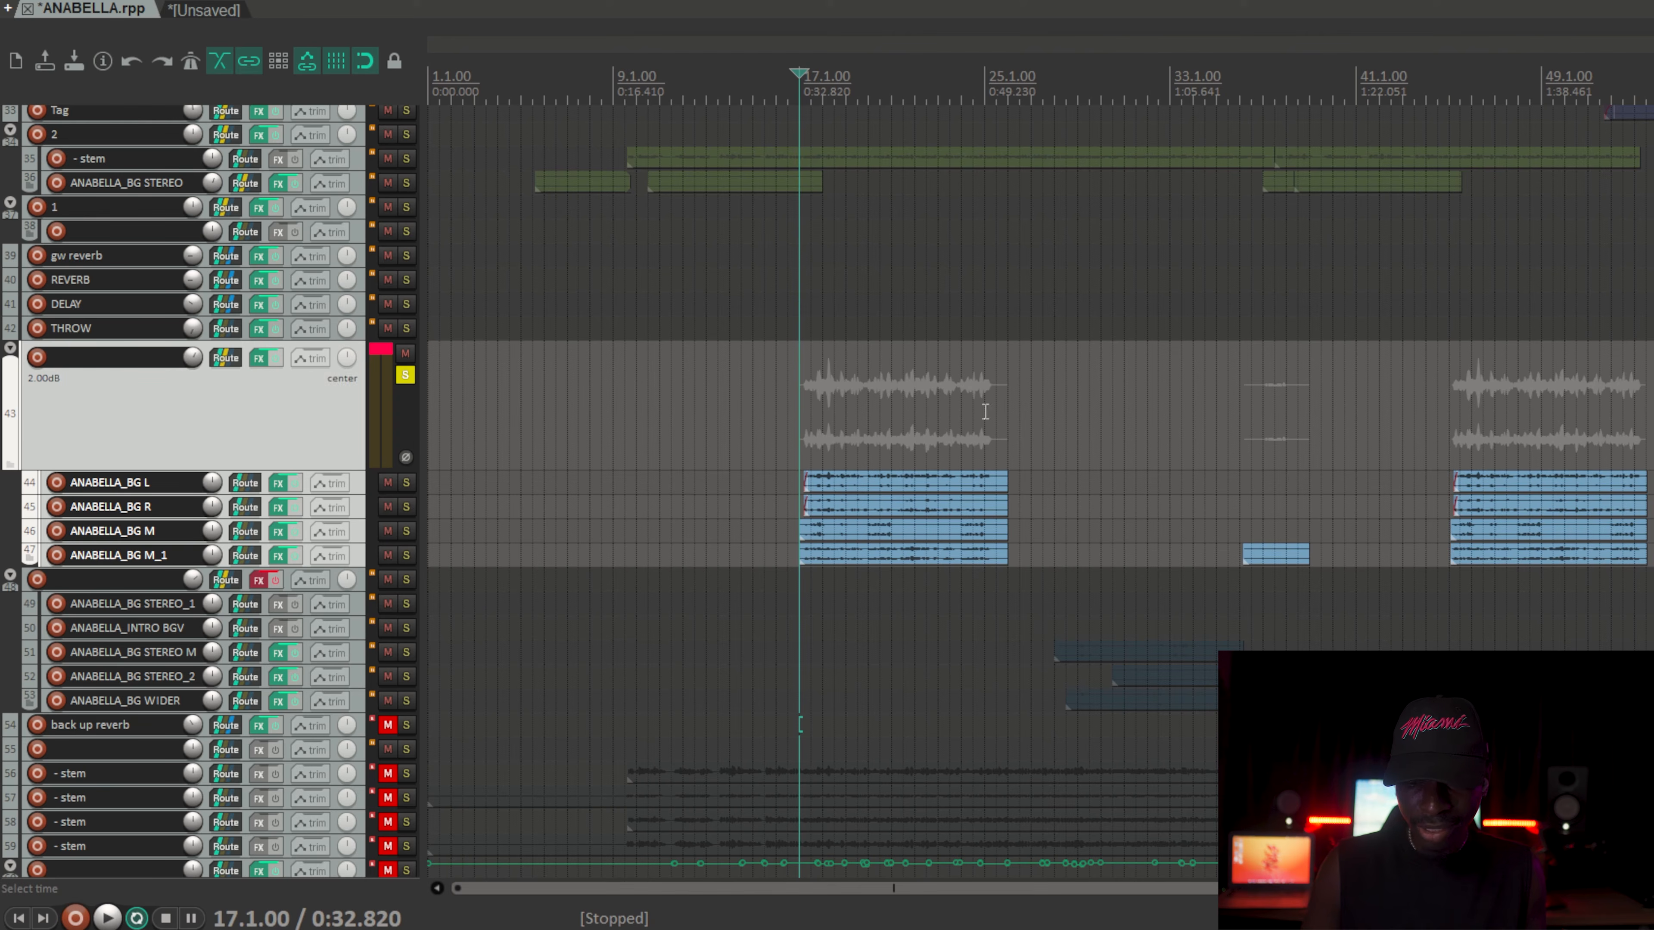
# Step: Review the CLA-2A compressor on ANABELLA_BG L while playing the section with the track enlarged, and close the effects window
pyautogui.click(284, 483)
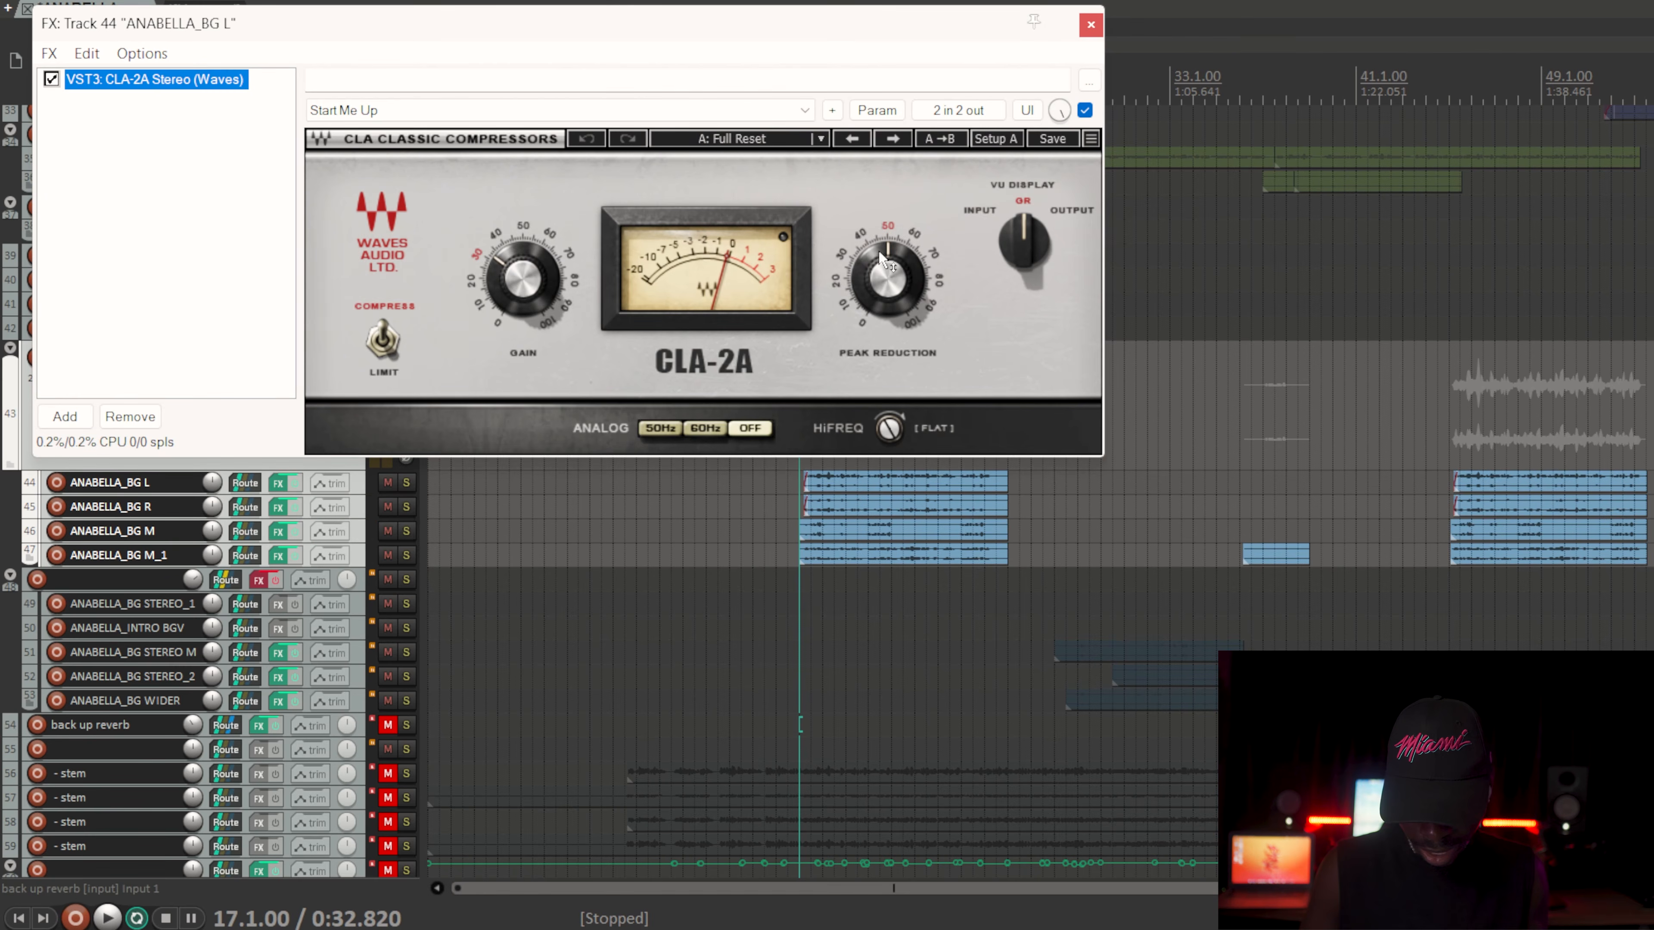
pyautogui.moveTo(878, 252)
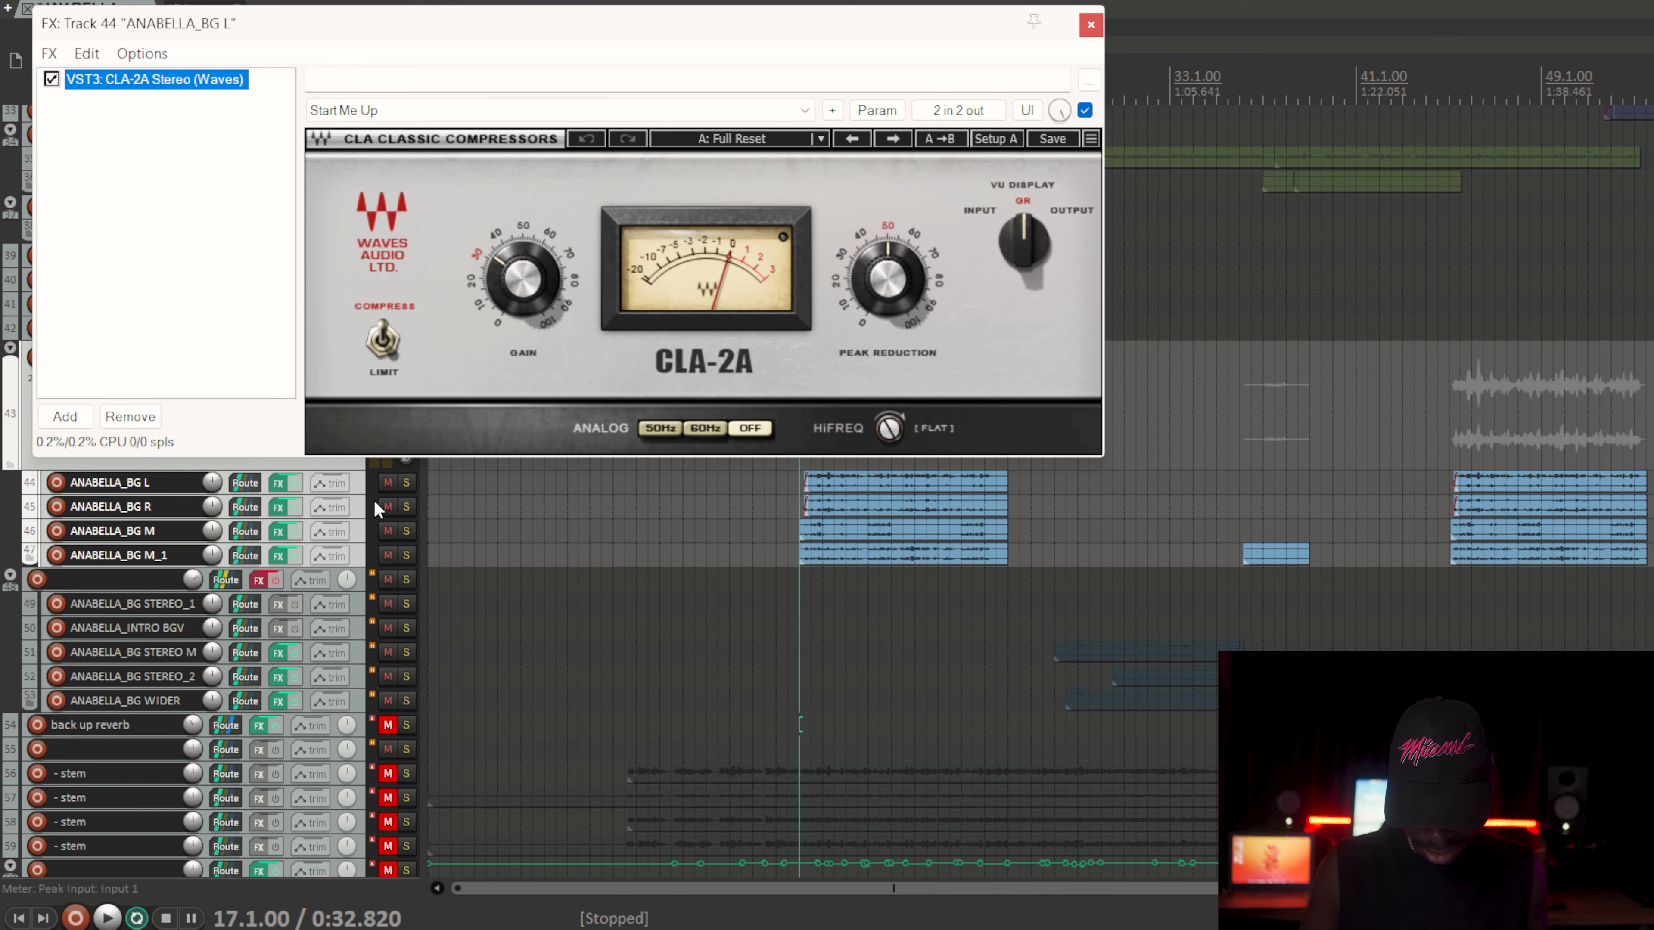
pyautogui.moveTo(364, 493); pyautogui.dragTo(355, 578)
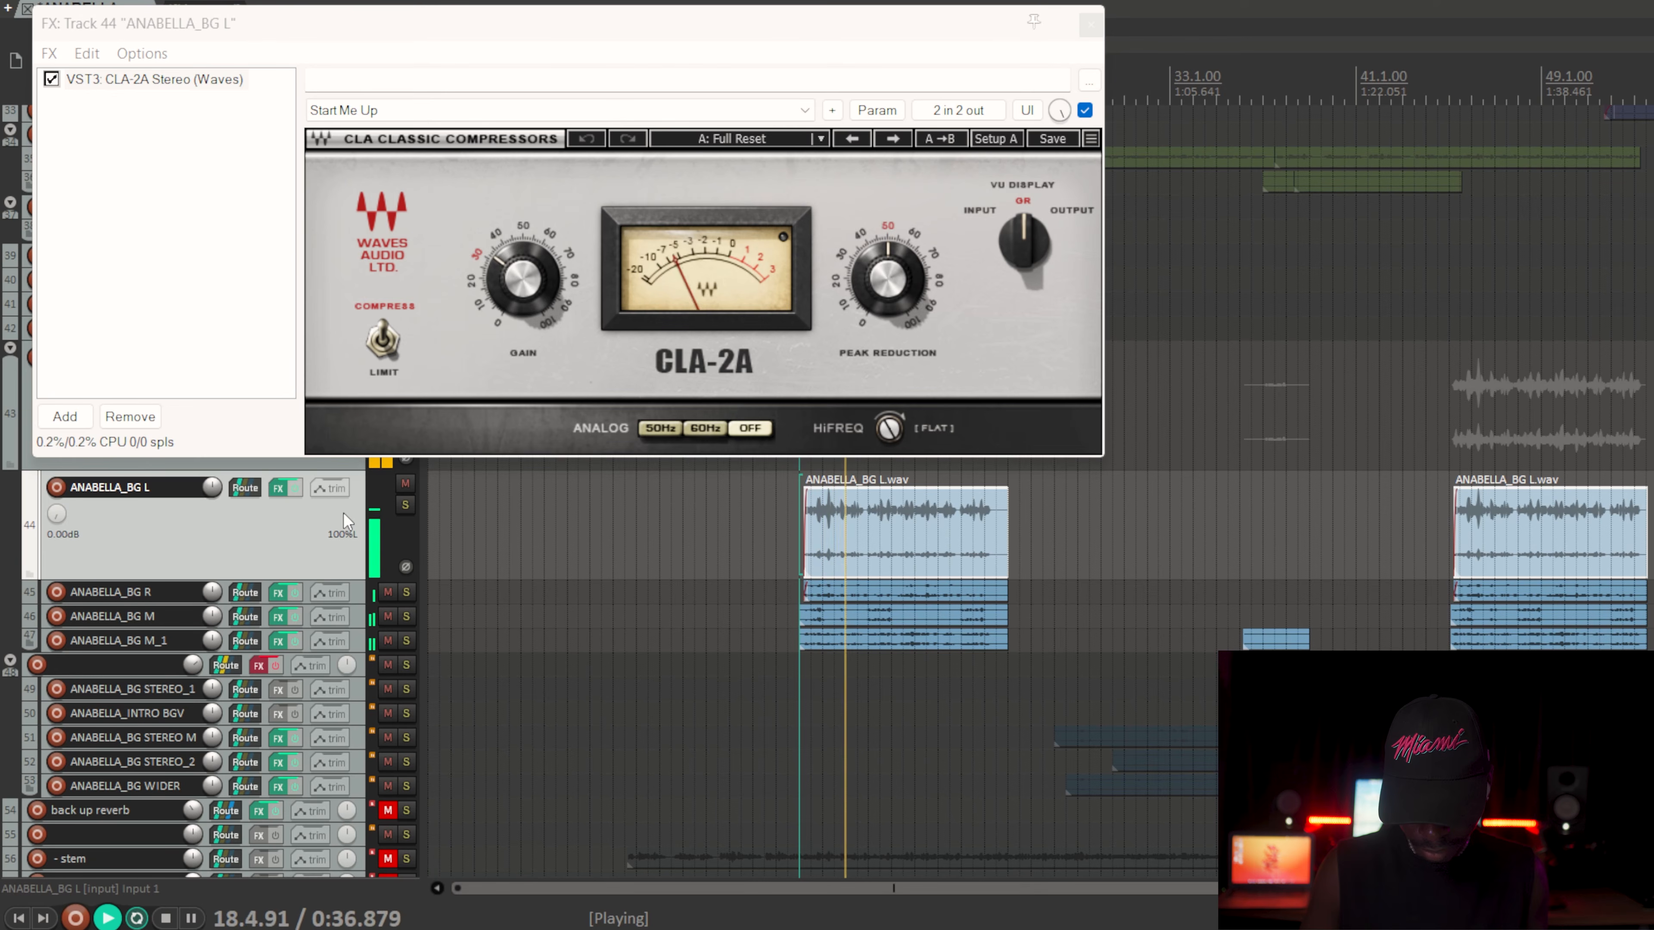
pyautogui.press('space')
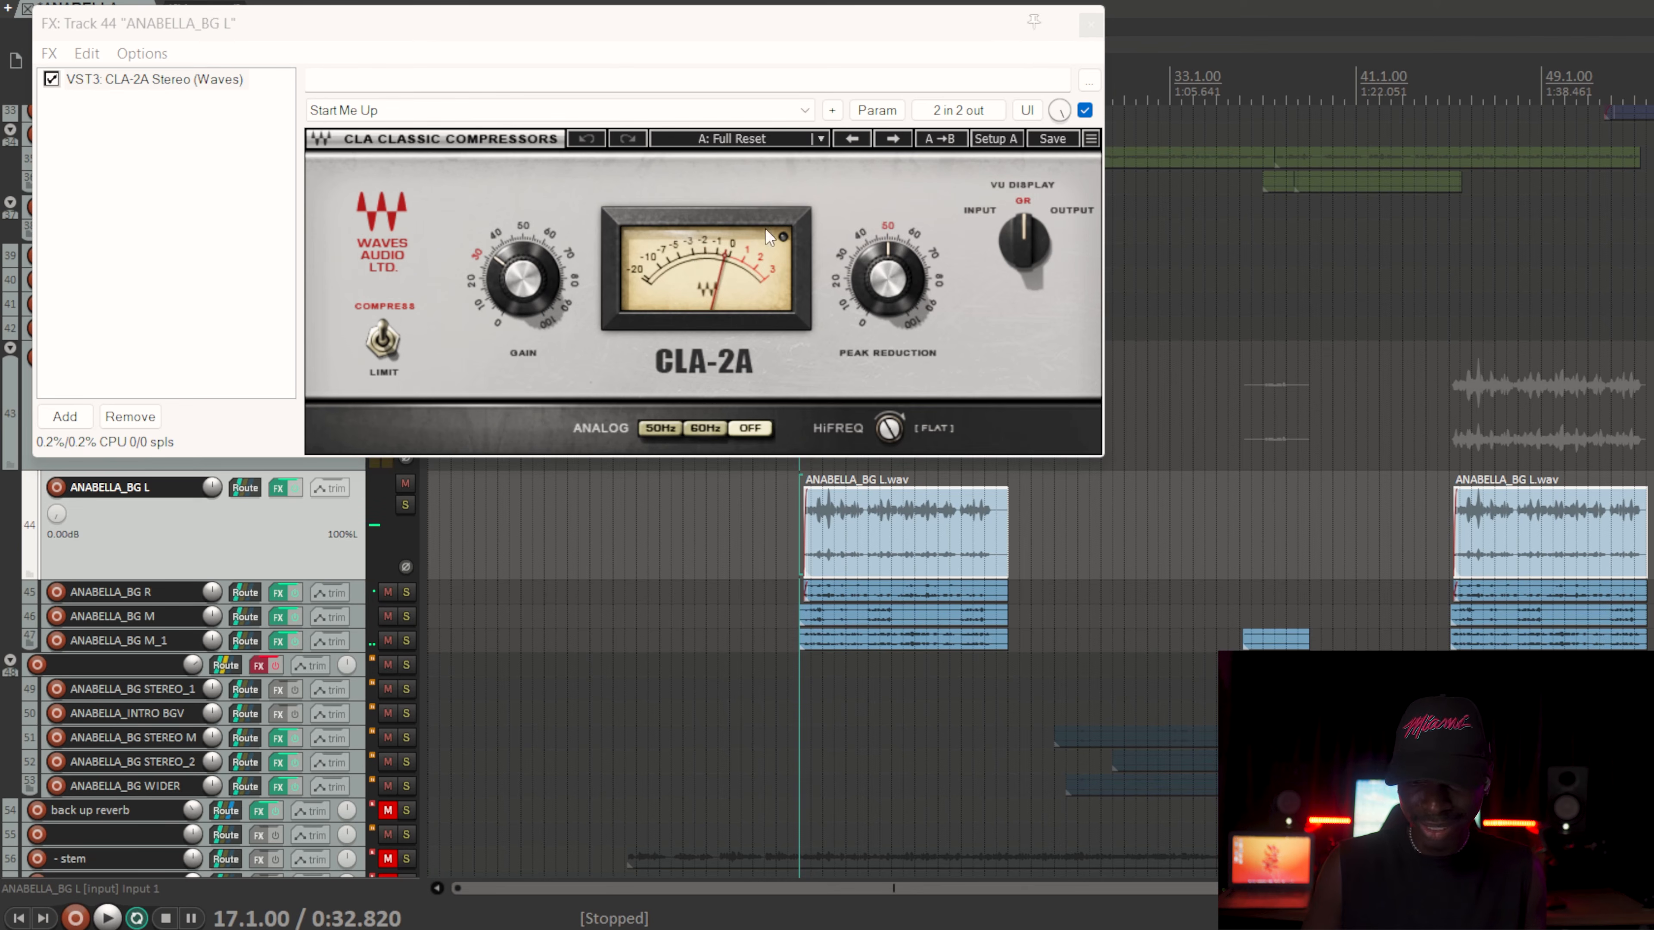
pyautogui.click(1091, 25)
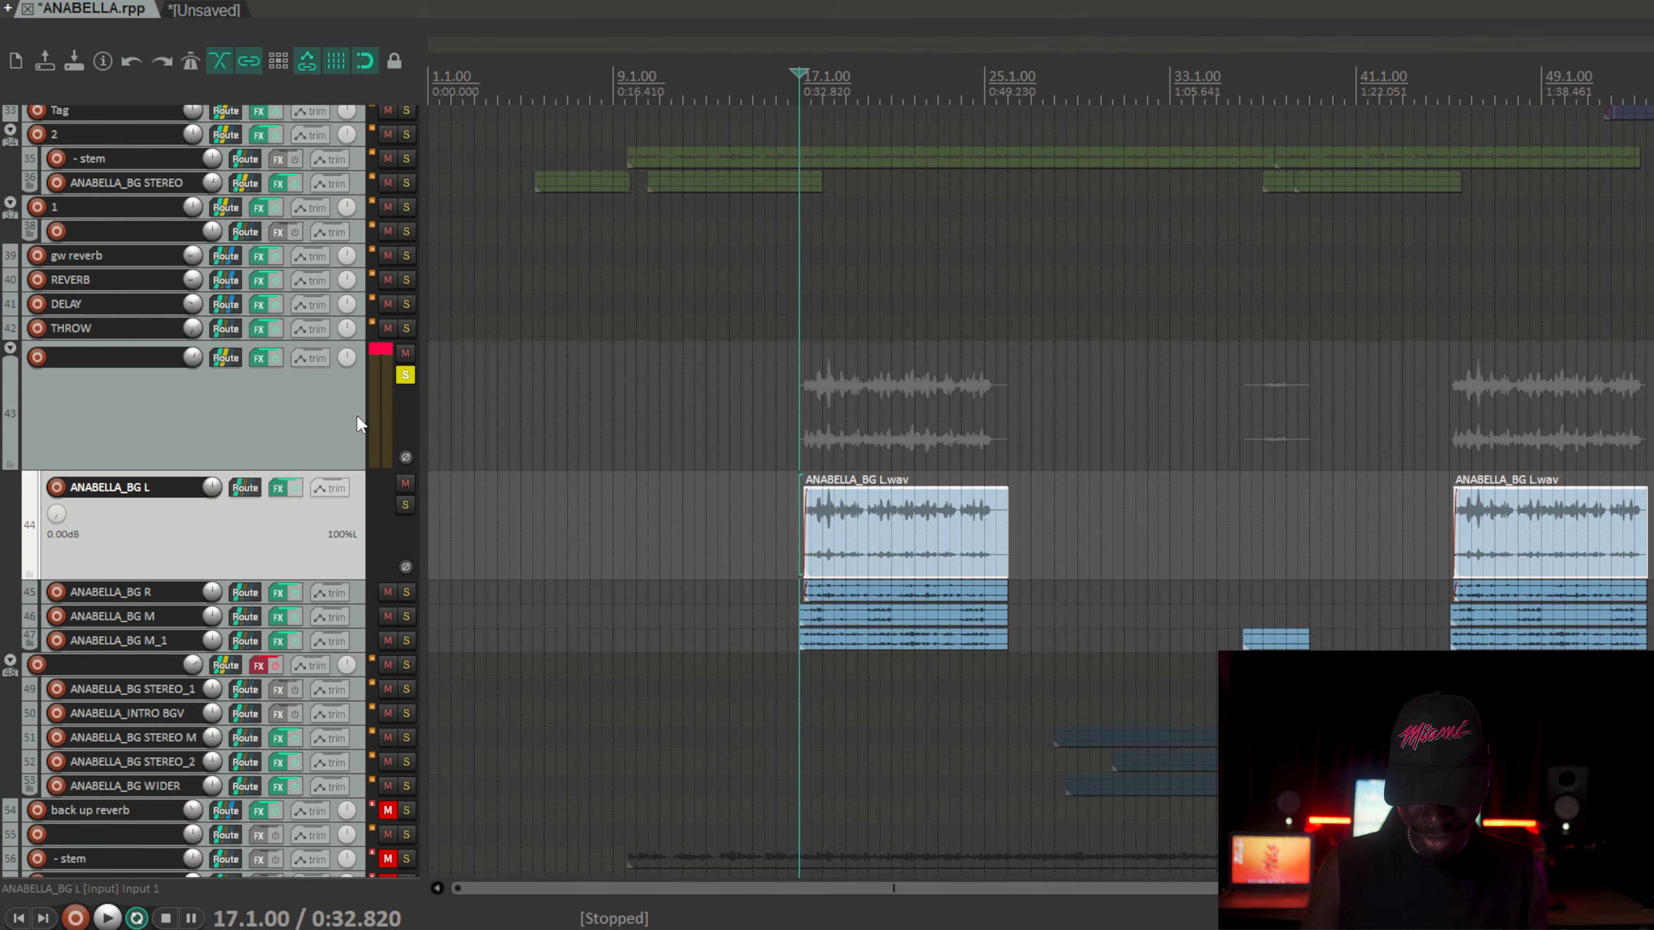
# Step: Clear the soloed folder's peak indicator, check its volume, and shrink the folder and ANABELLA_BG L to minimum height
pyautogui.click(379, 350)
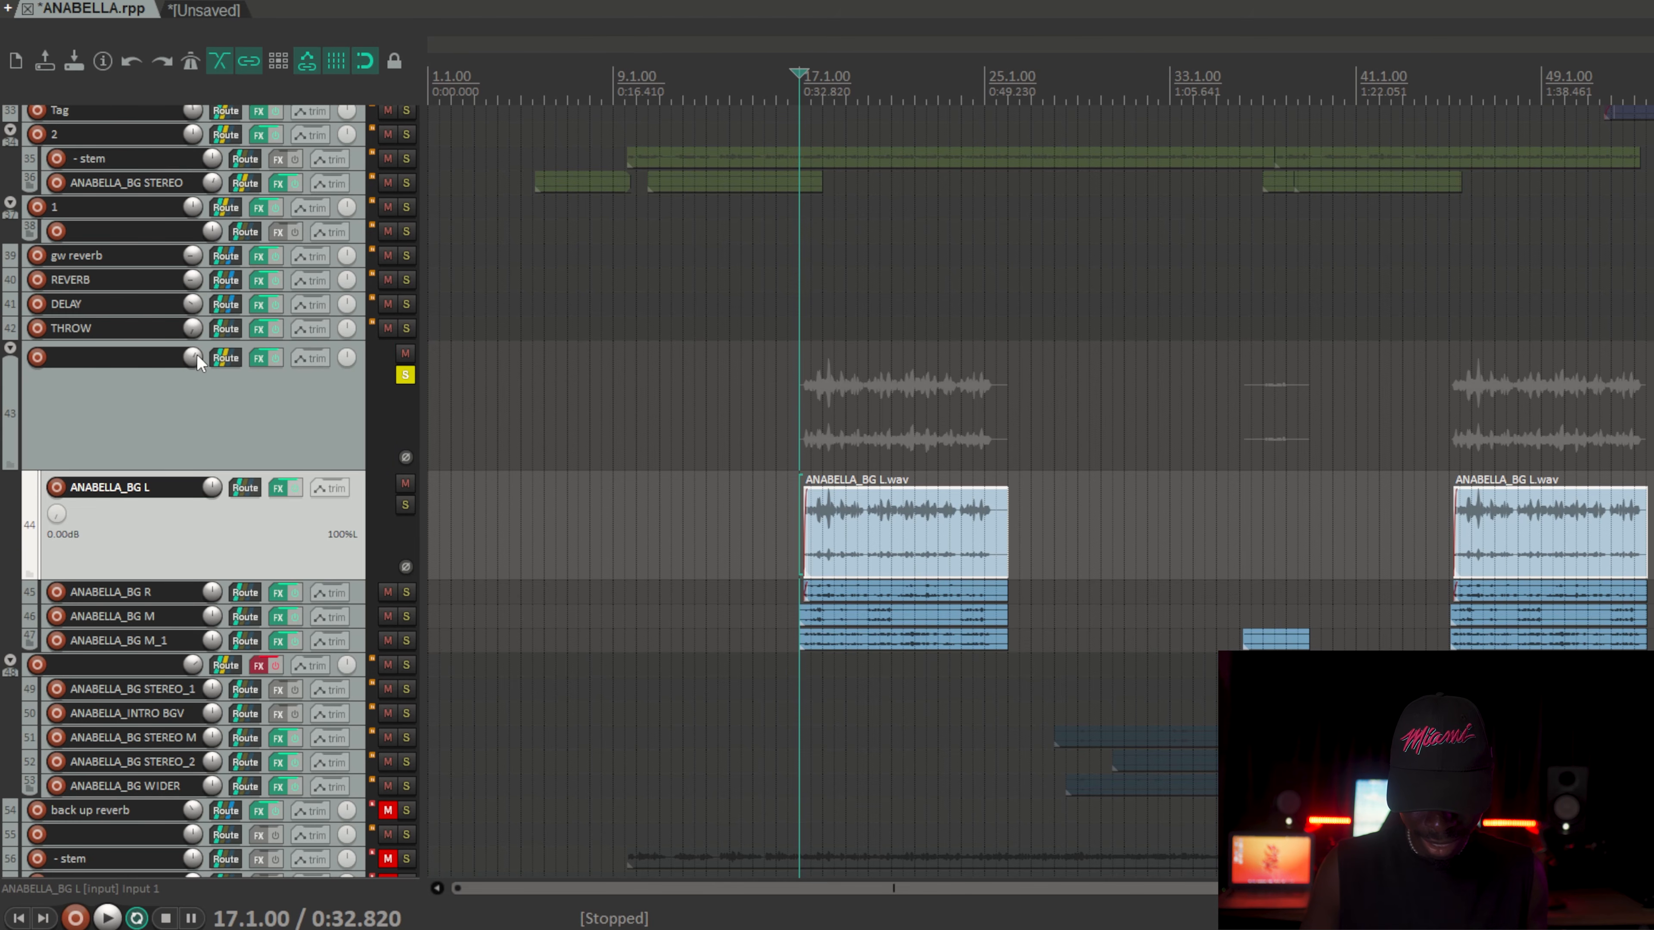
pyautogui.moveTo(197, 354)
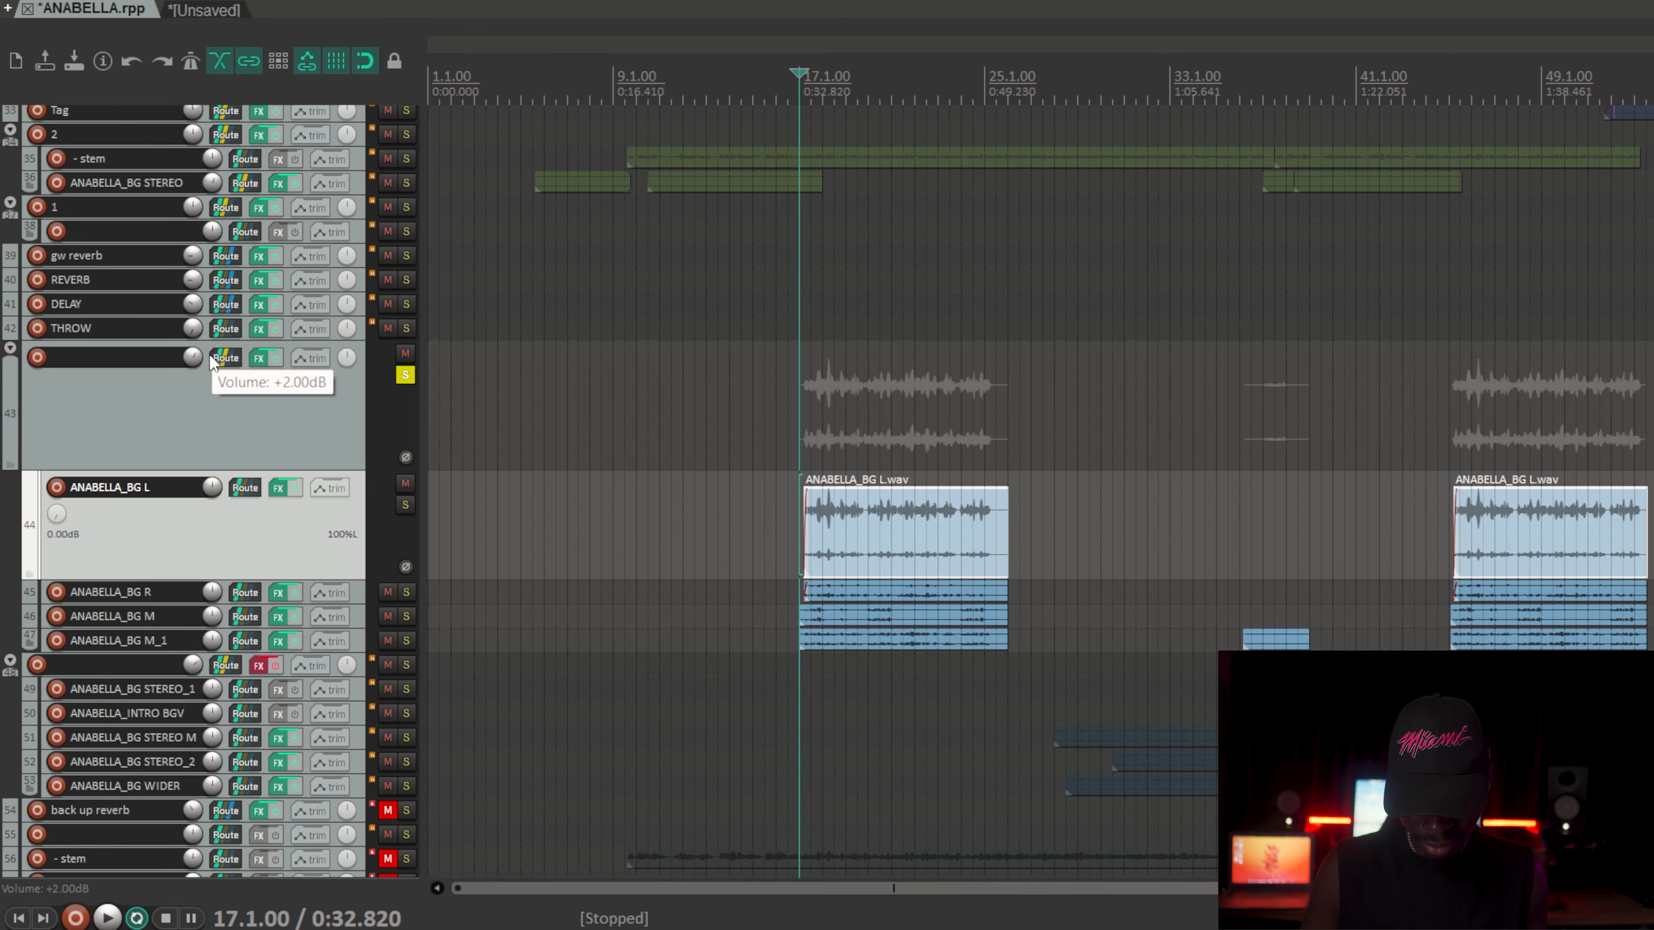
pyautogui.moveTo(353, 576); pyautogui.dragTo(353, 363)
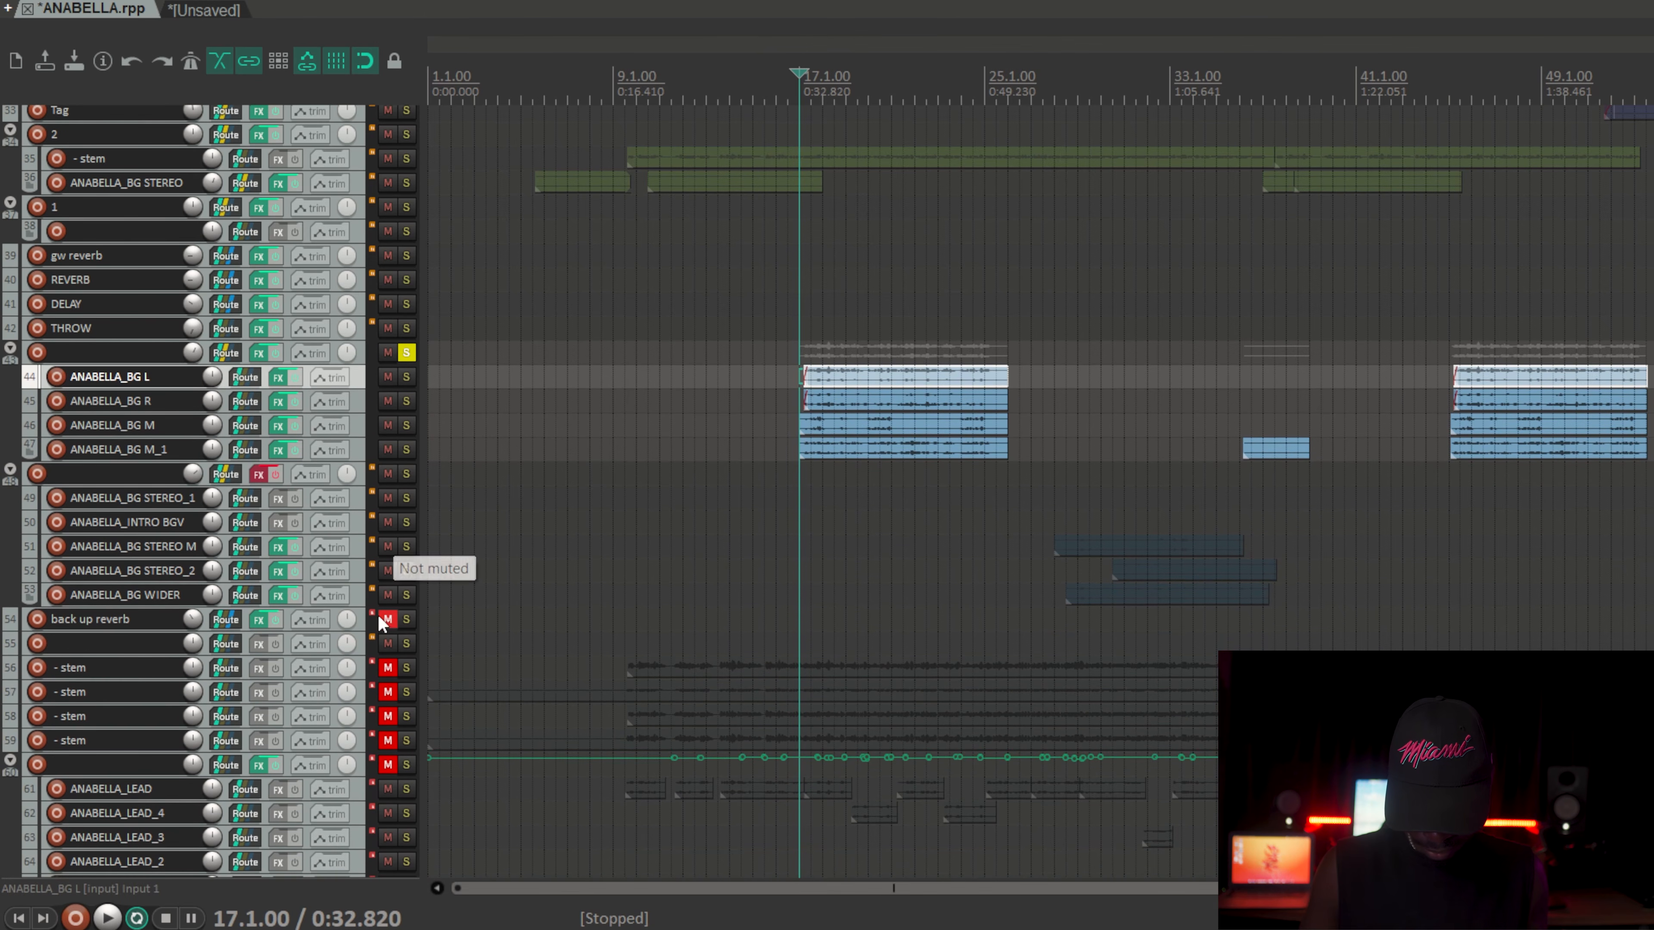
# Step: Enlarge and unmute the back up reverb track, and review its CLA Epic plugin before closing the effects window
pyautogui.moveTo(370, 630); pyautogui.dragTo(364, 753)
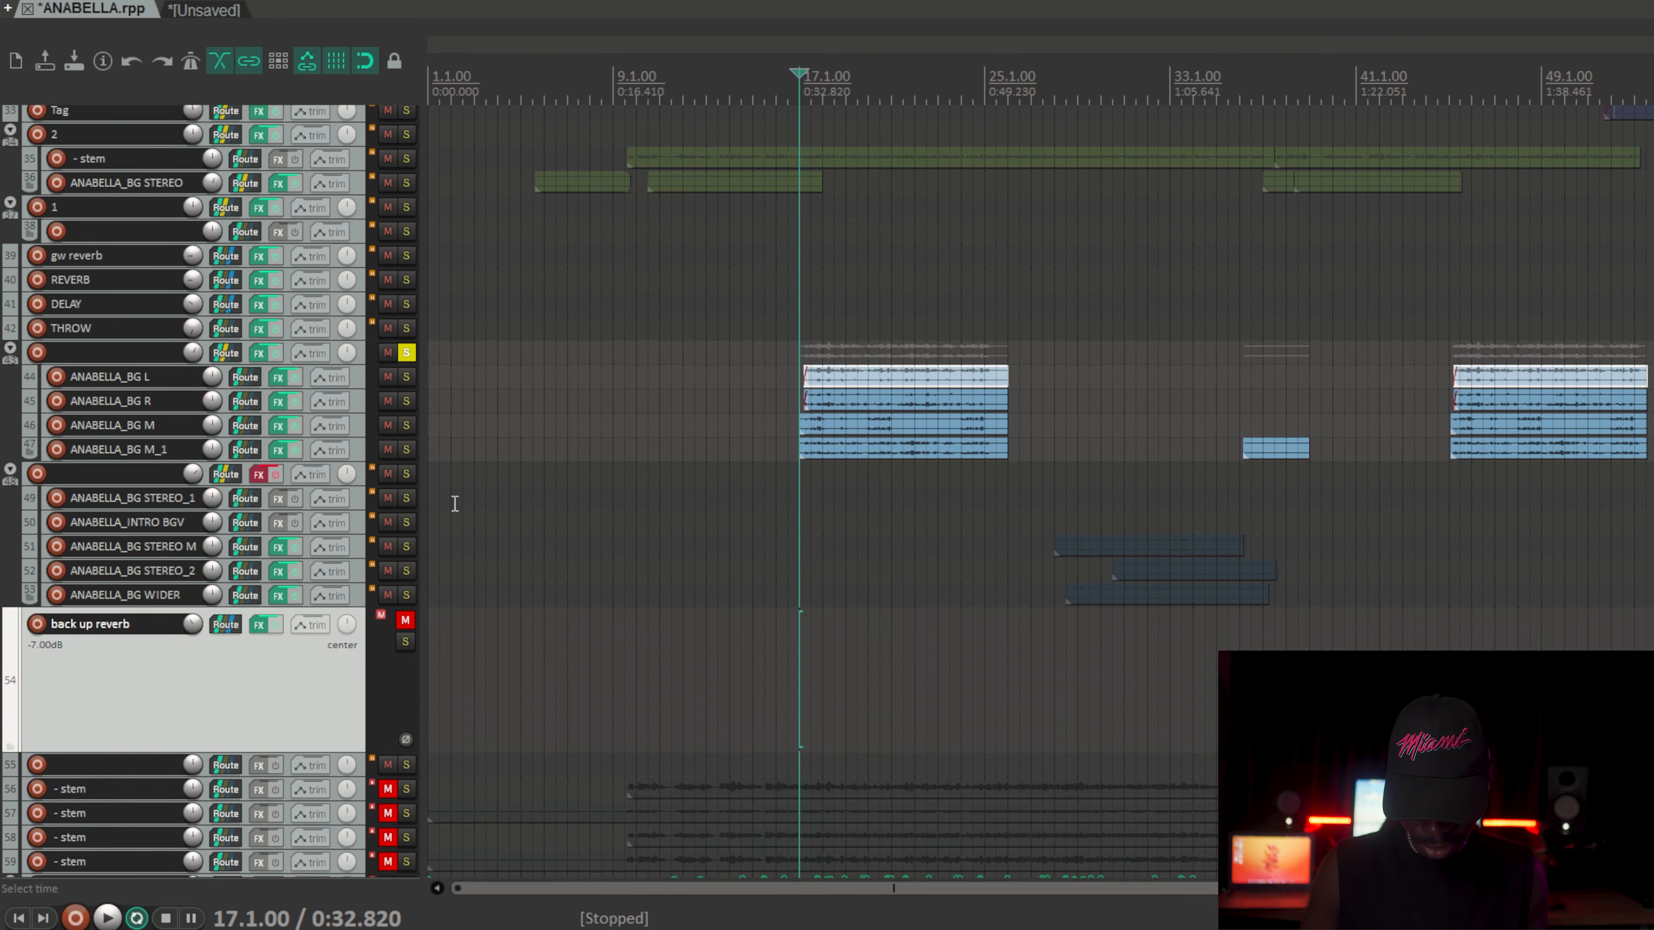
pyautogui.click(198, 673)
pyautogui.click(404, 619)
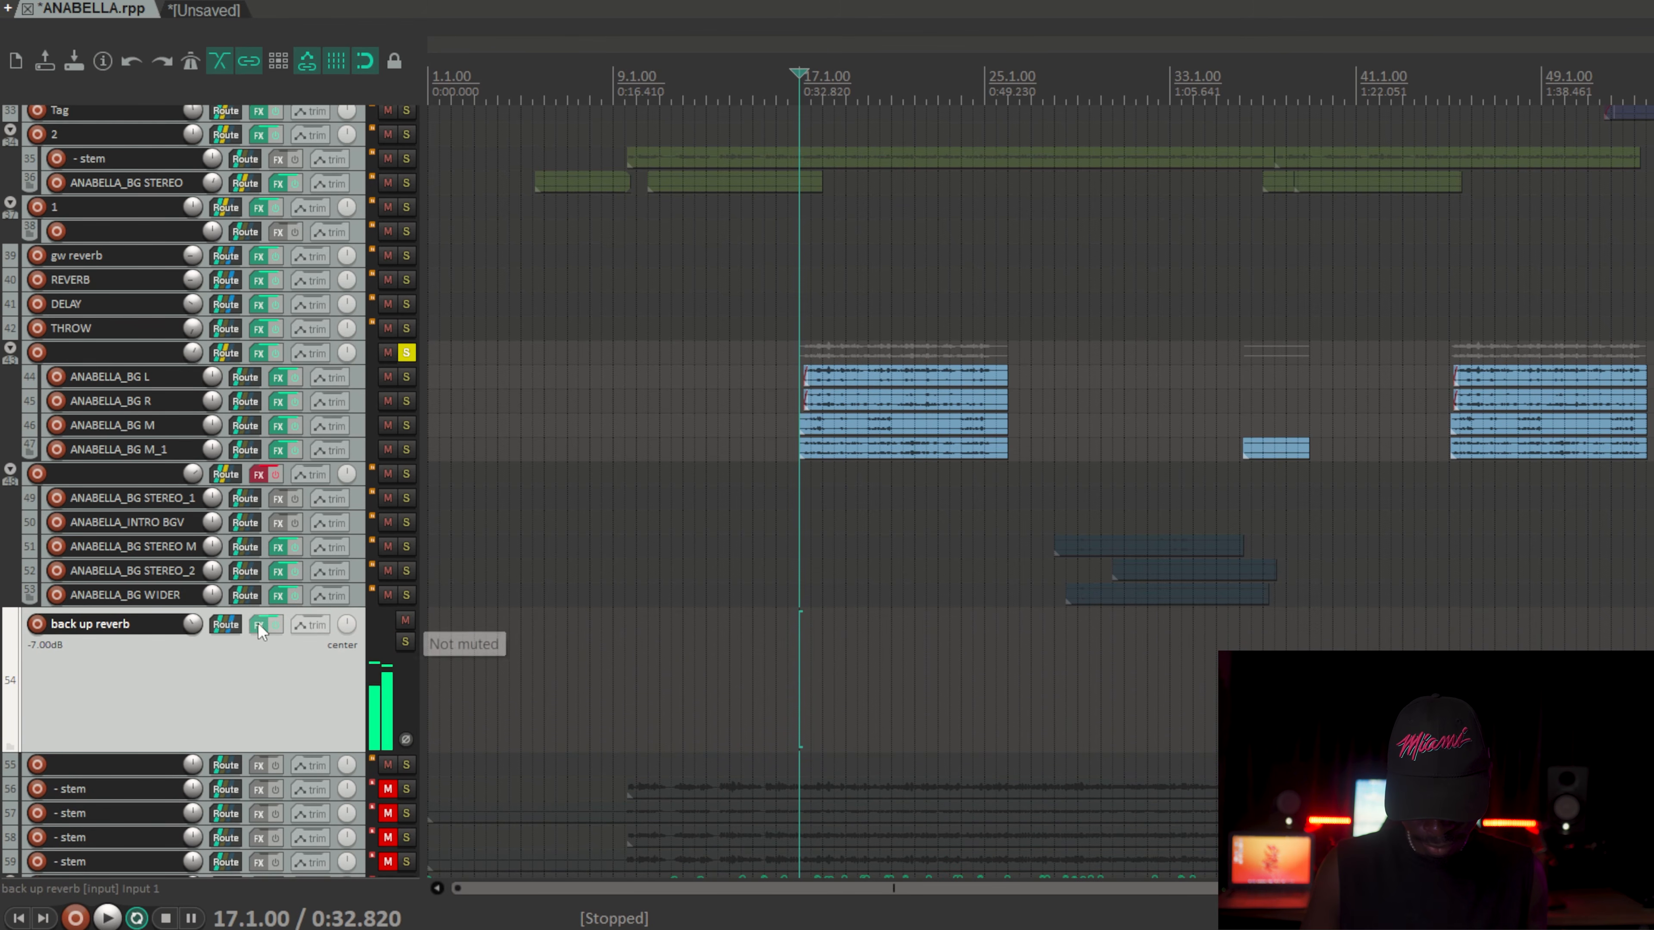
pyautogui.click(258, 624)
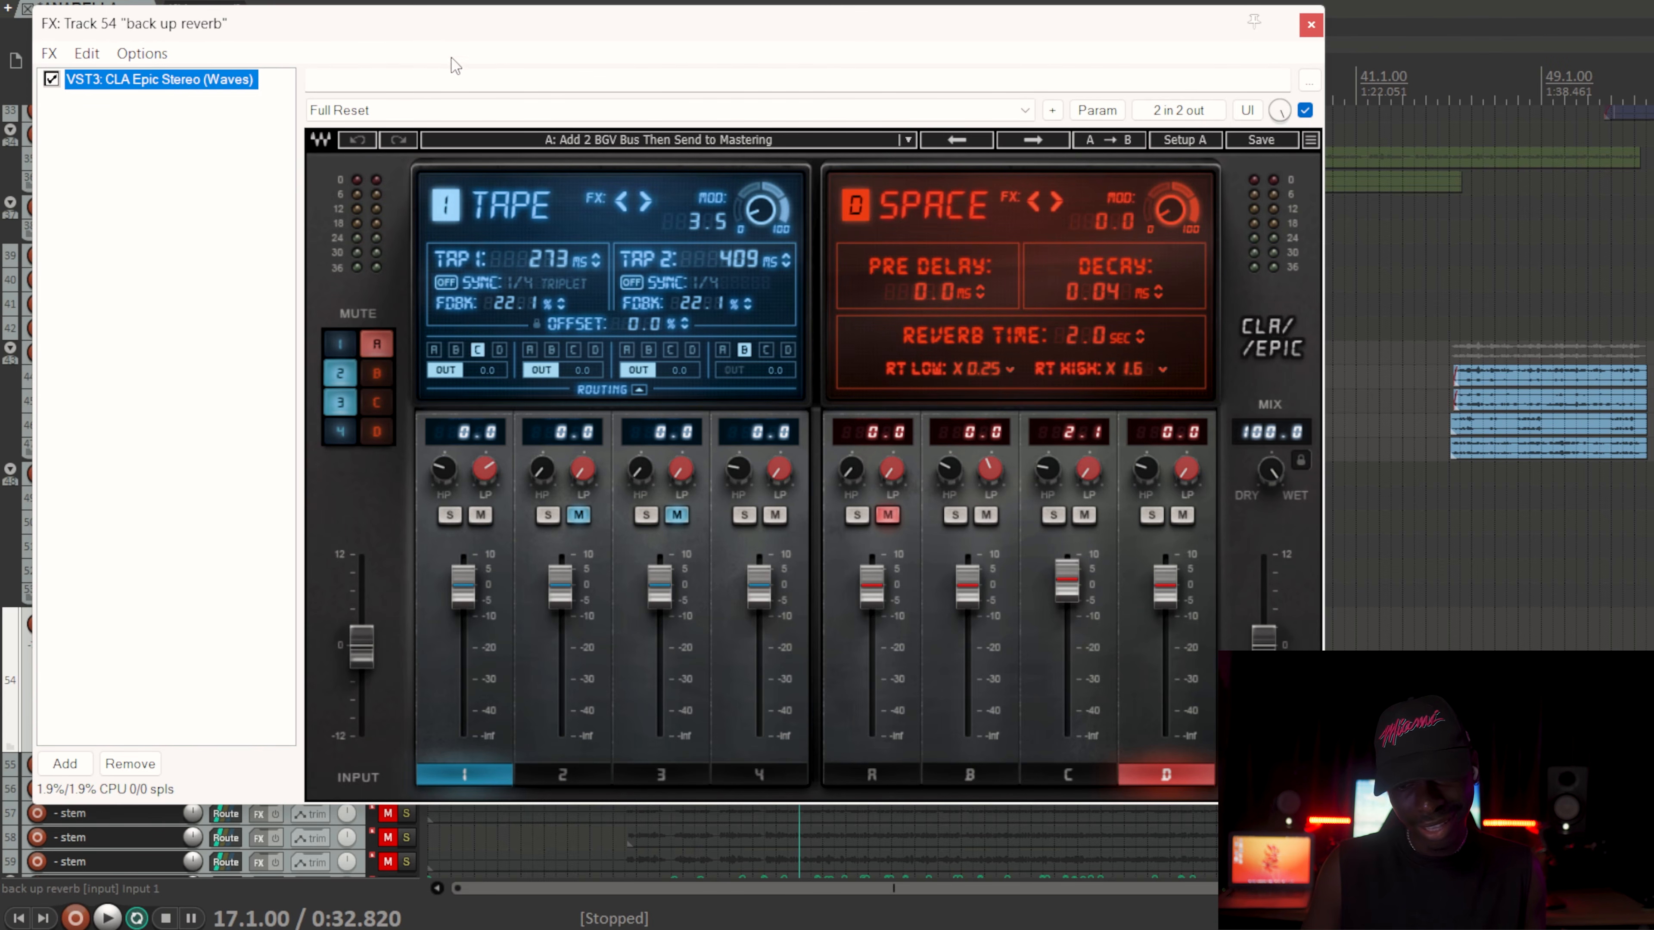
pyautogui.click(1310, 26)
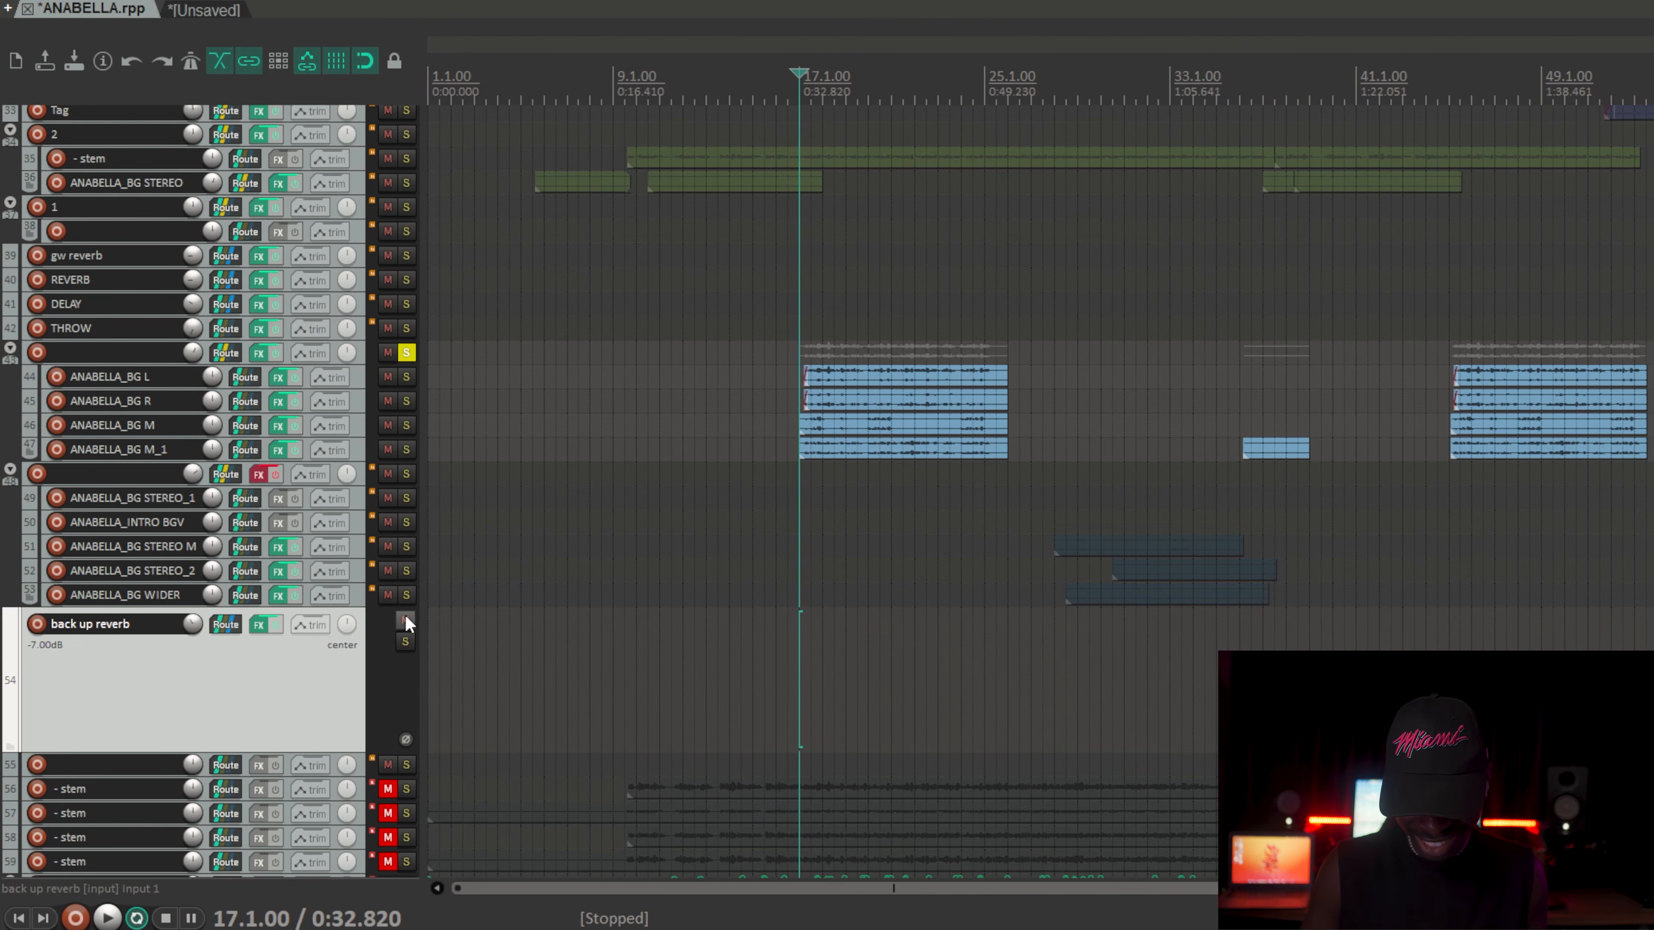
# Step: Play the soloed background vocals with back up reverb, add folder 2 to the solo, and clear all solos after stopping
pyautogui.press('space')
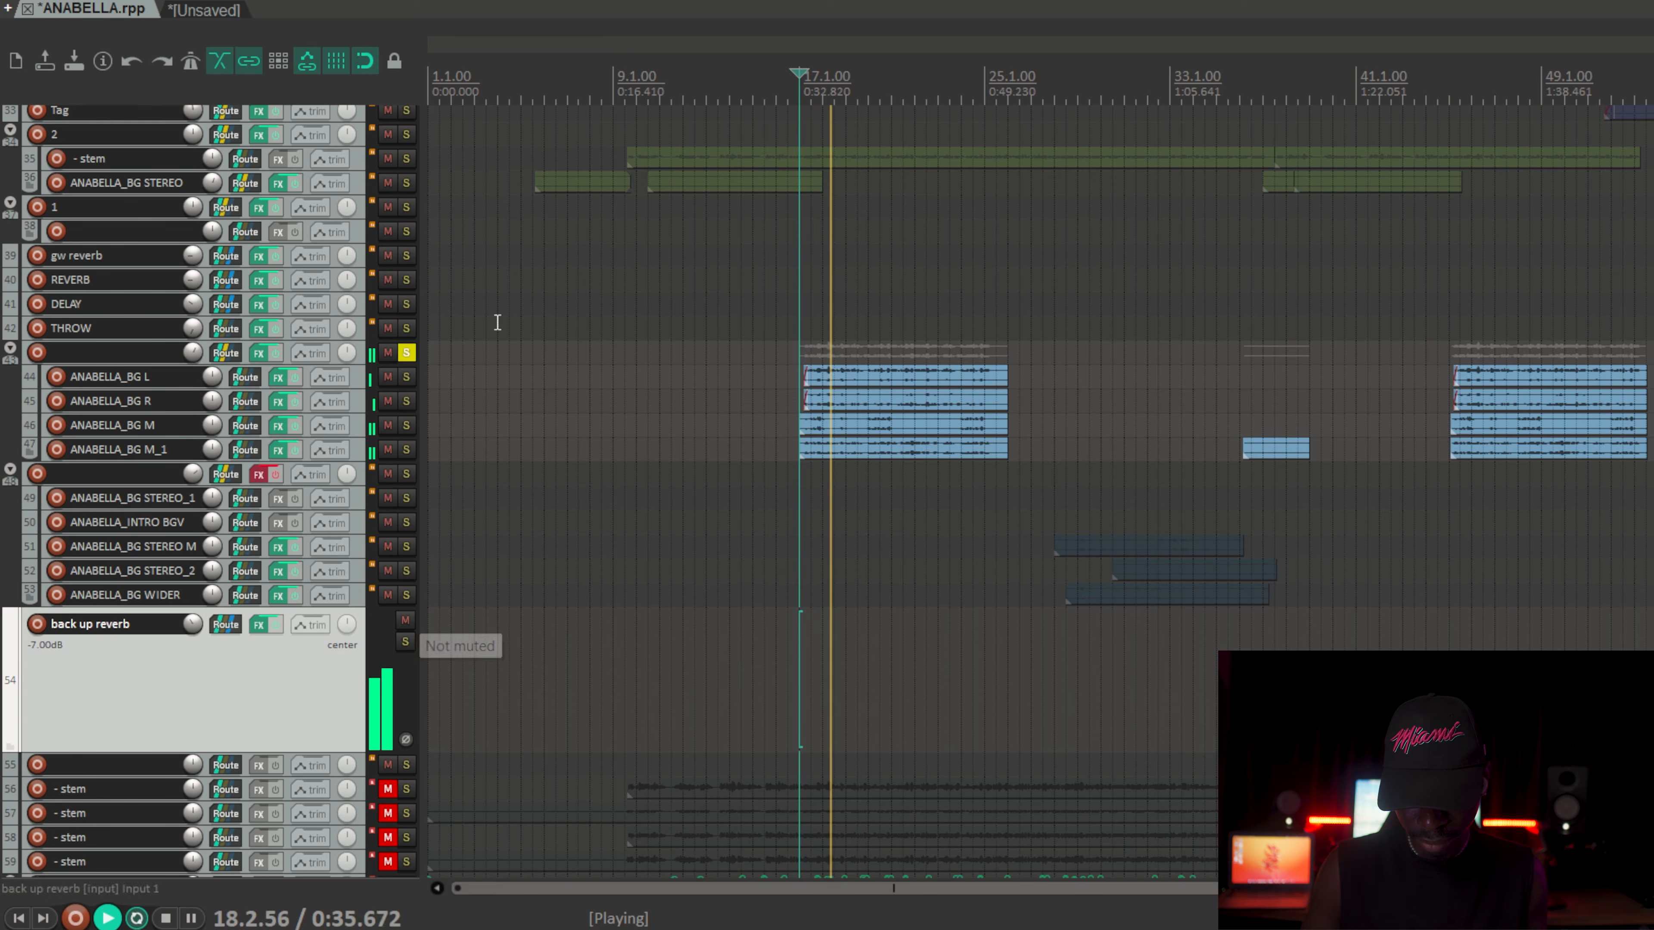
pyautogui.scroll(2, 497, 321)
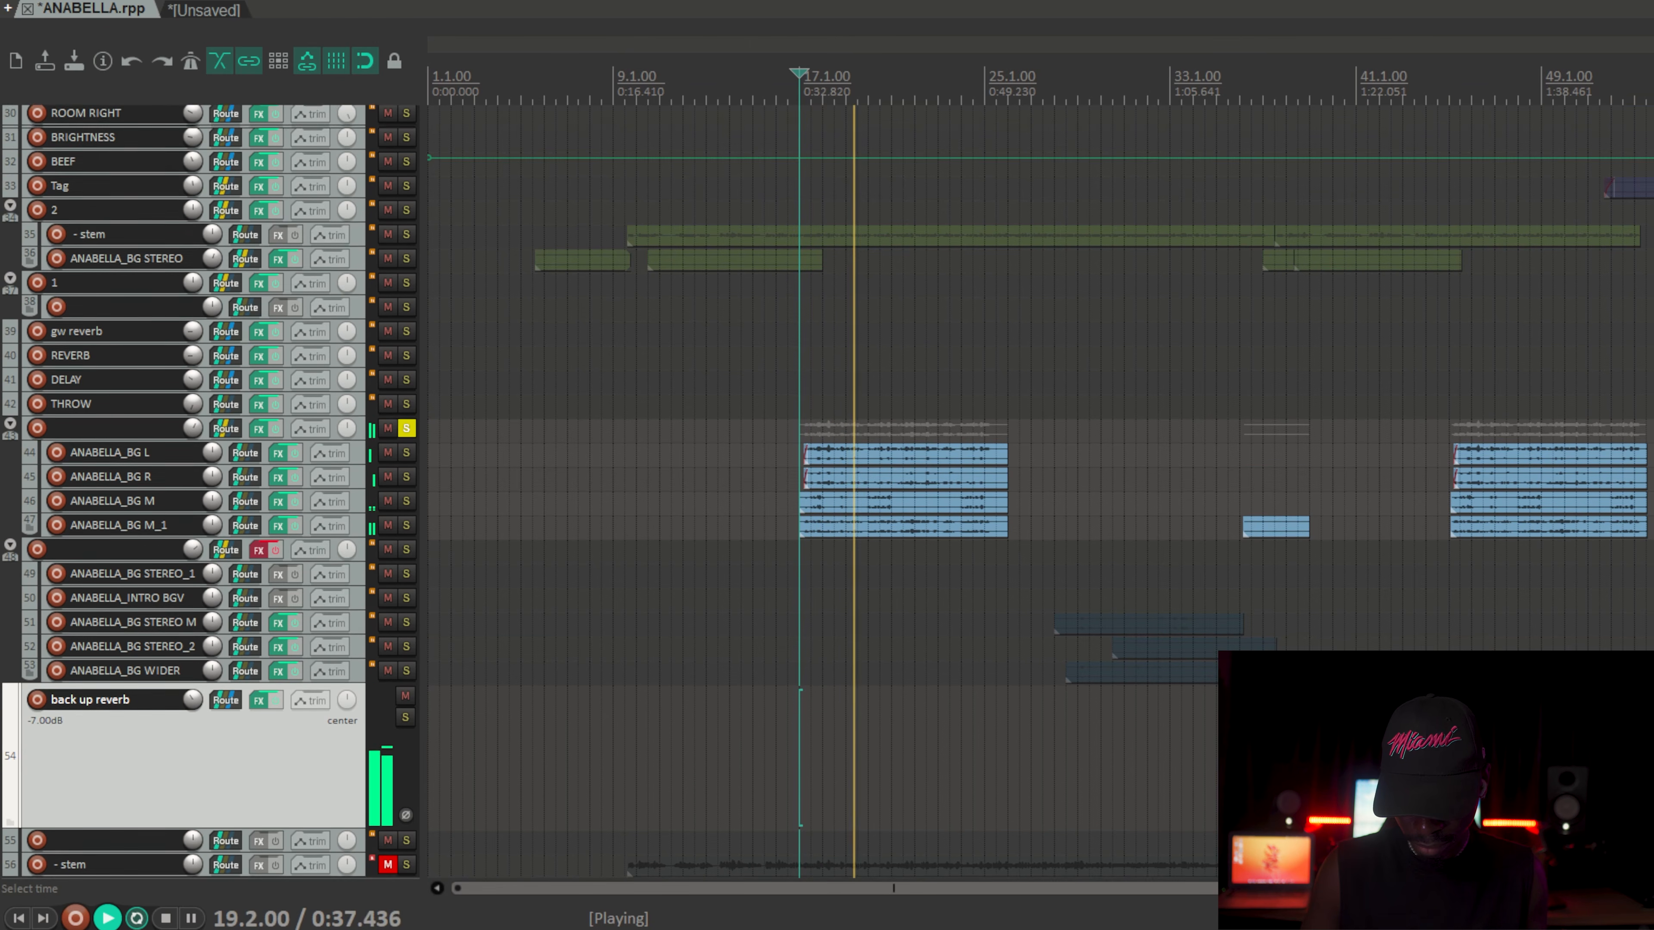
pyautogui.click(406, 215)
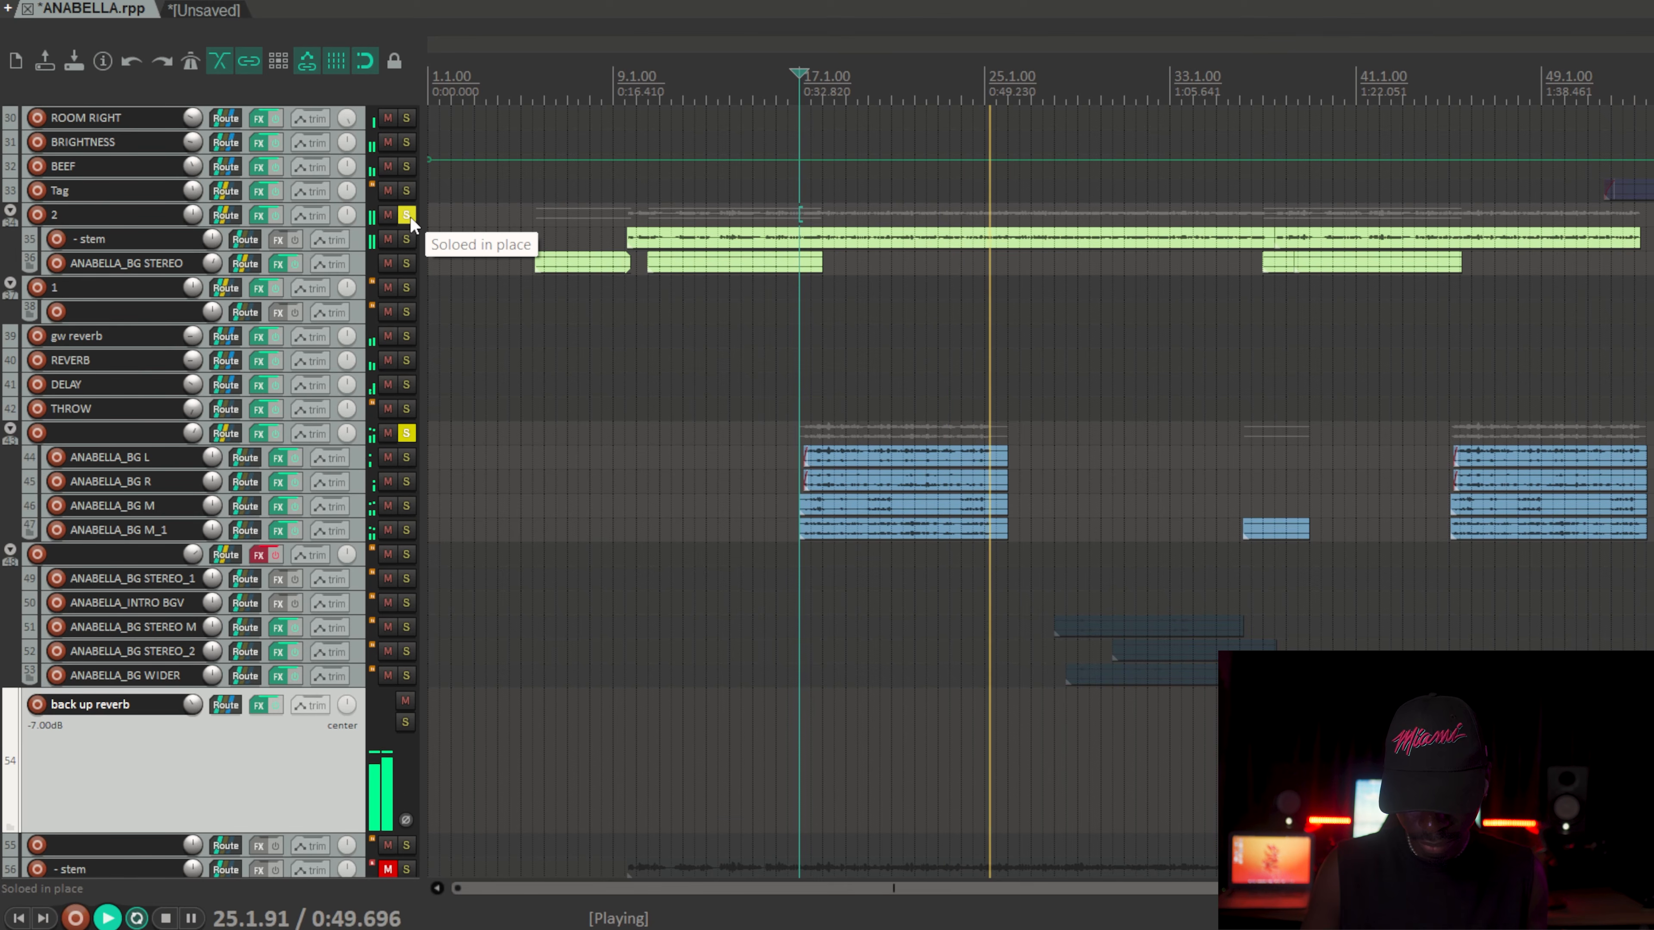
pyautogui.press('space')
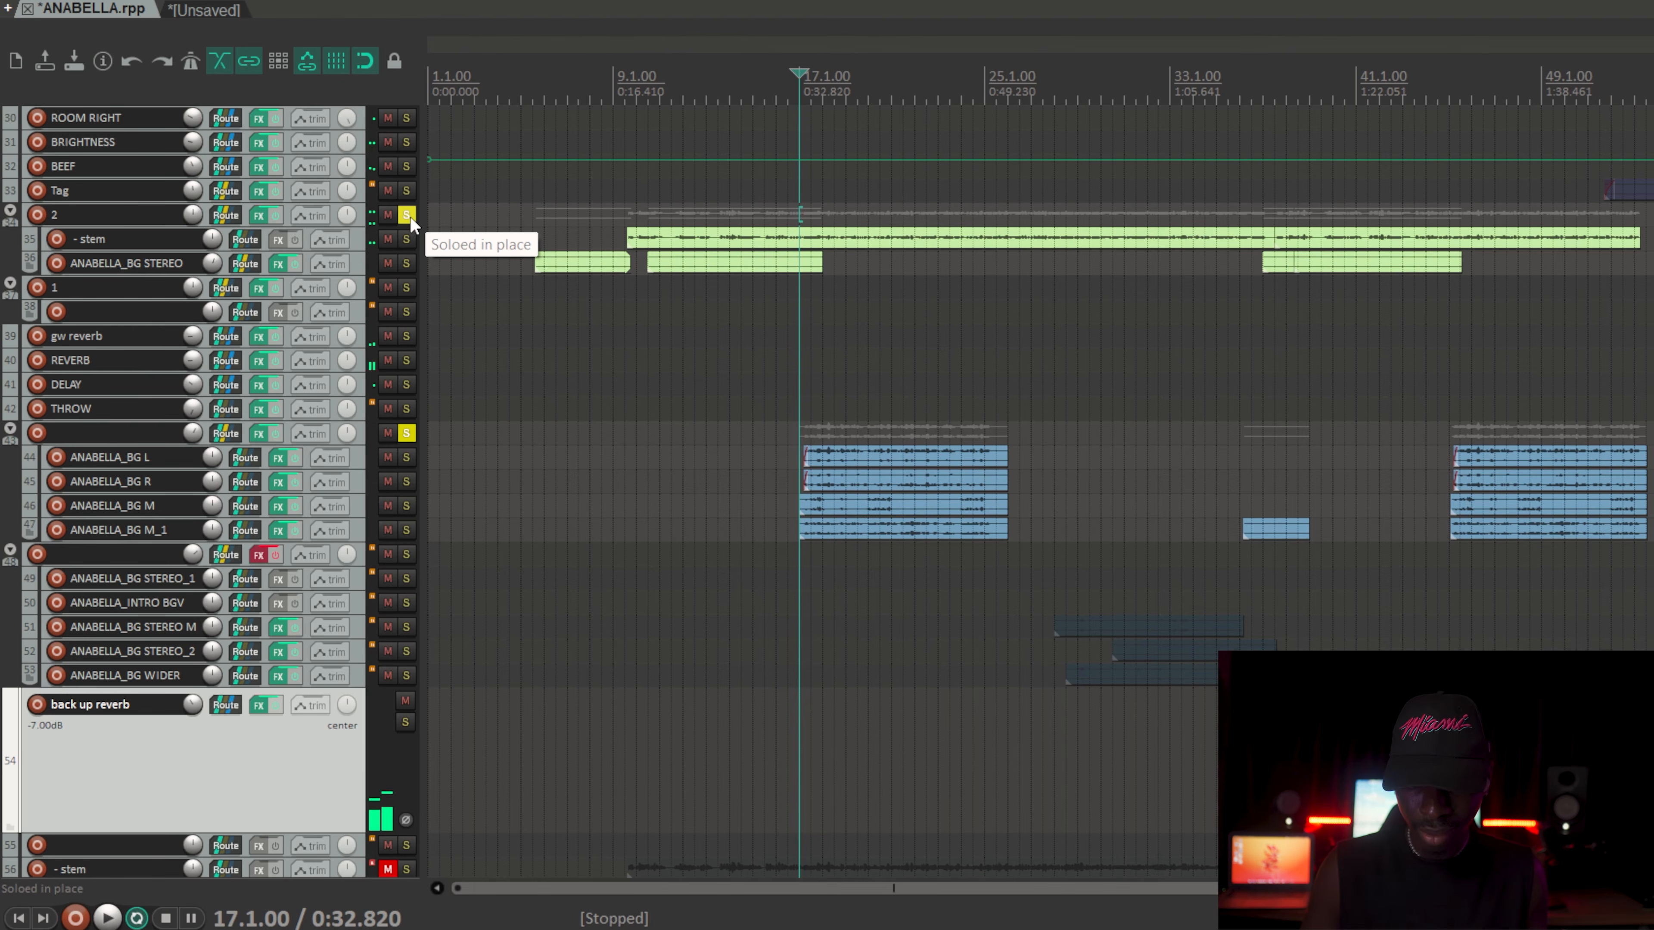
pyautogui.click(409, 216)
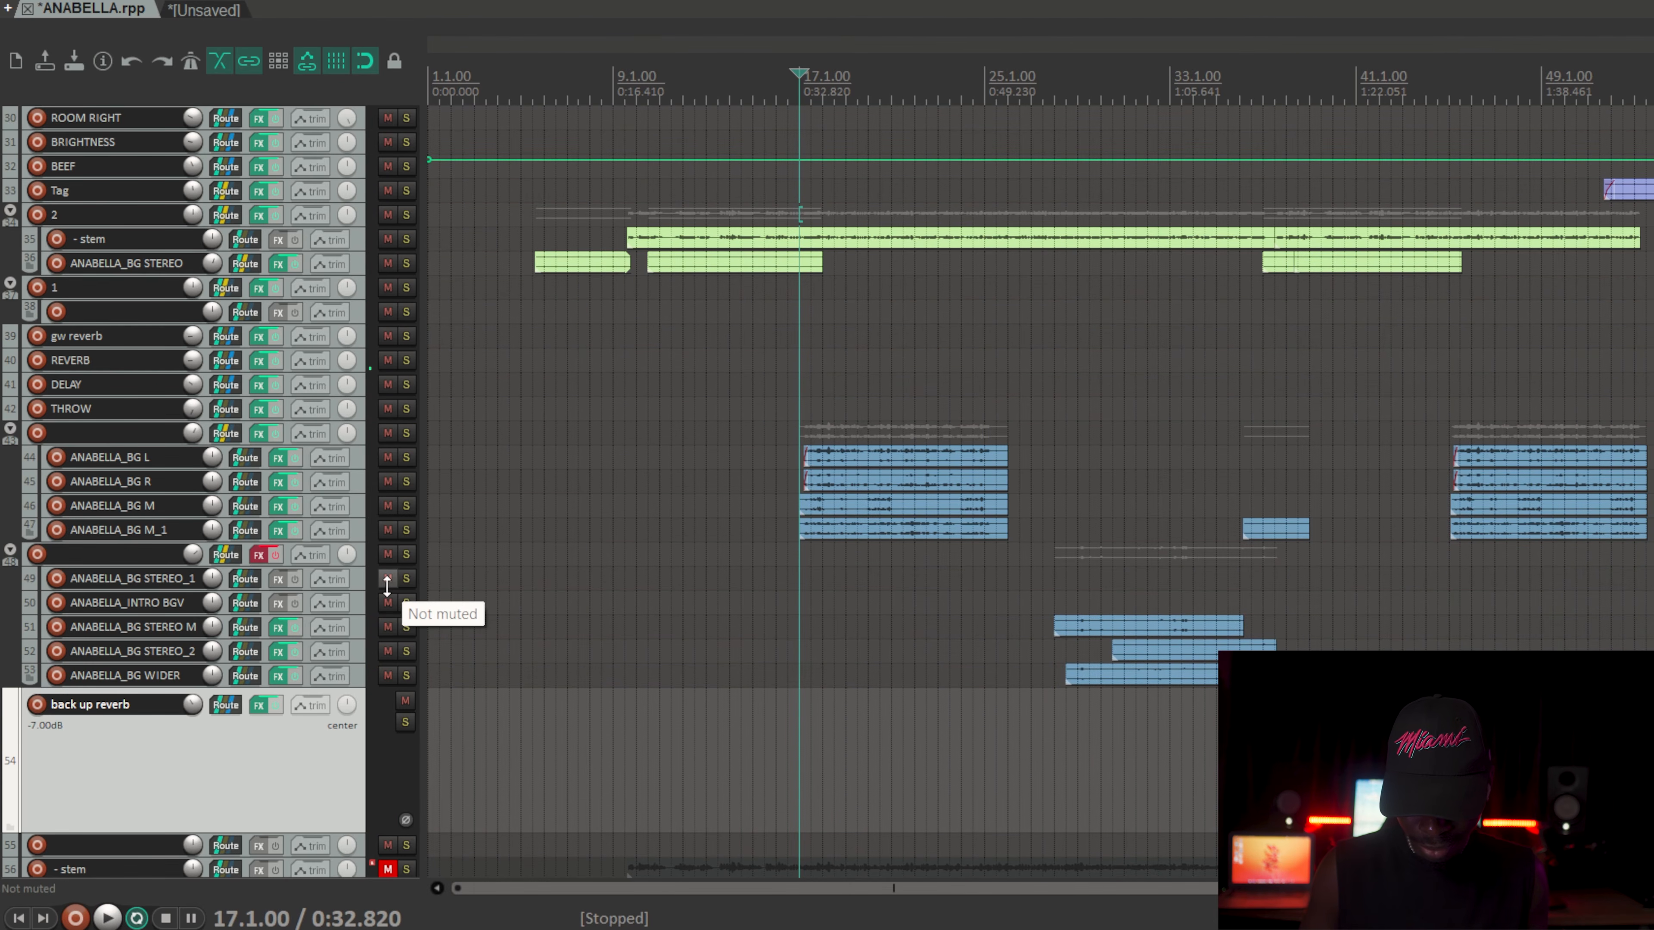
pyautogui.scroll(-5, 386, 586)
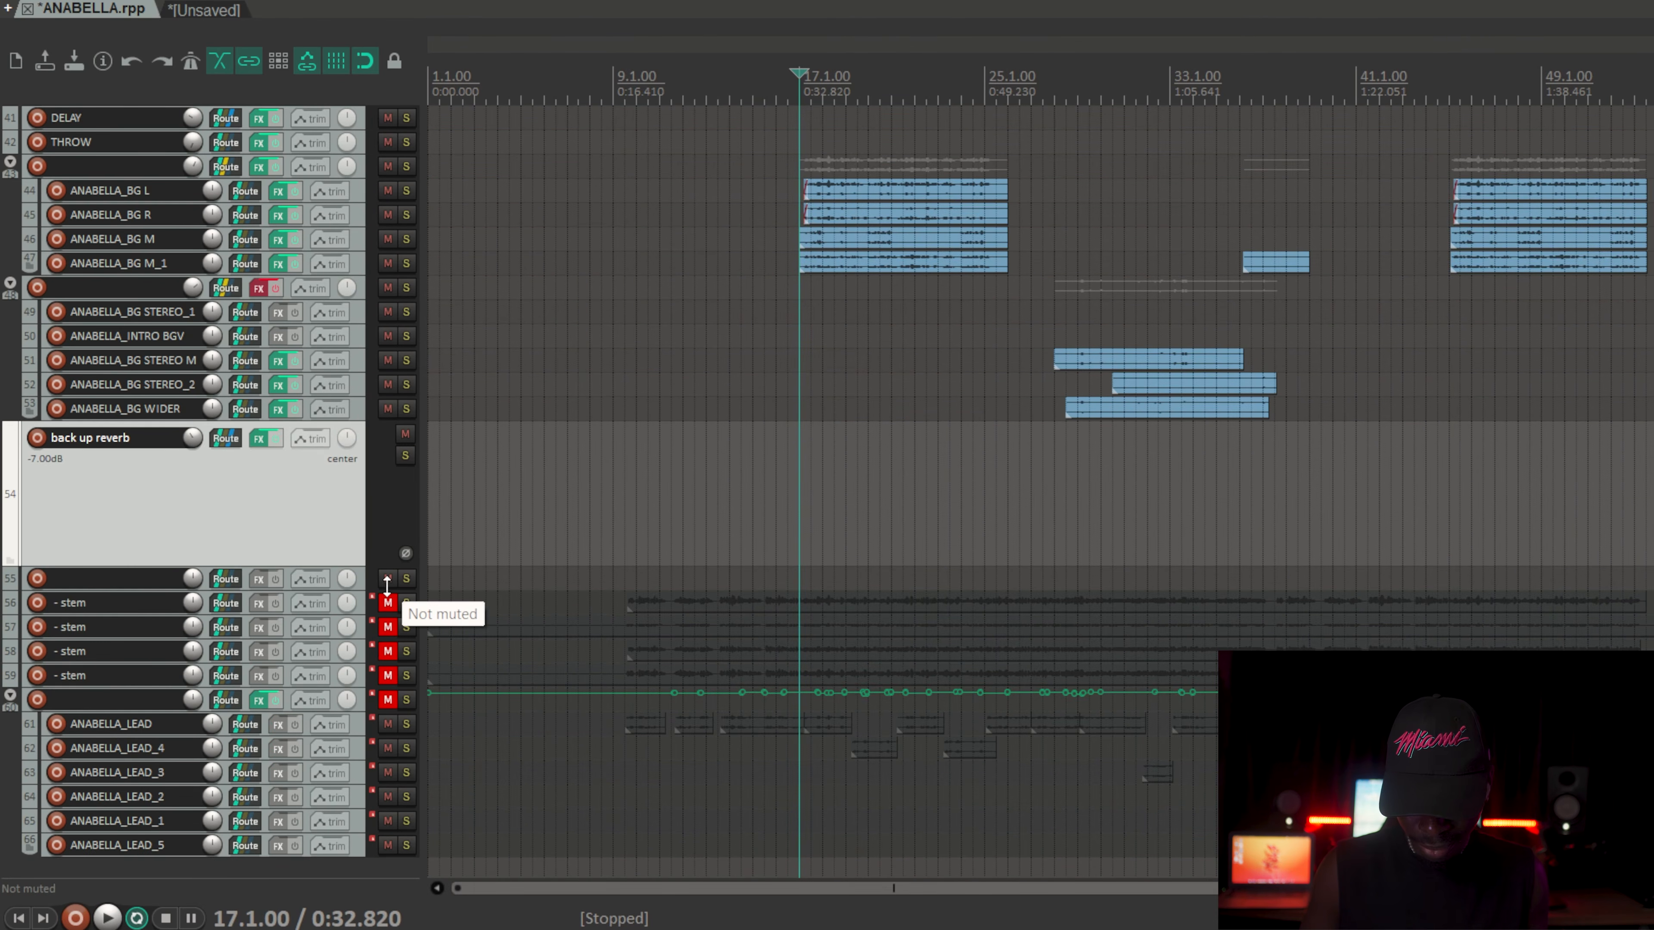
# Step: Solo the folder holding the BG STEREO tracks, enable its bypassed effects while playing from about bar 28.3, and enlarge it after stopping
pyautogui.click(403, 286)
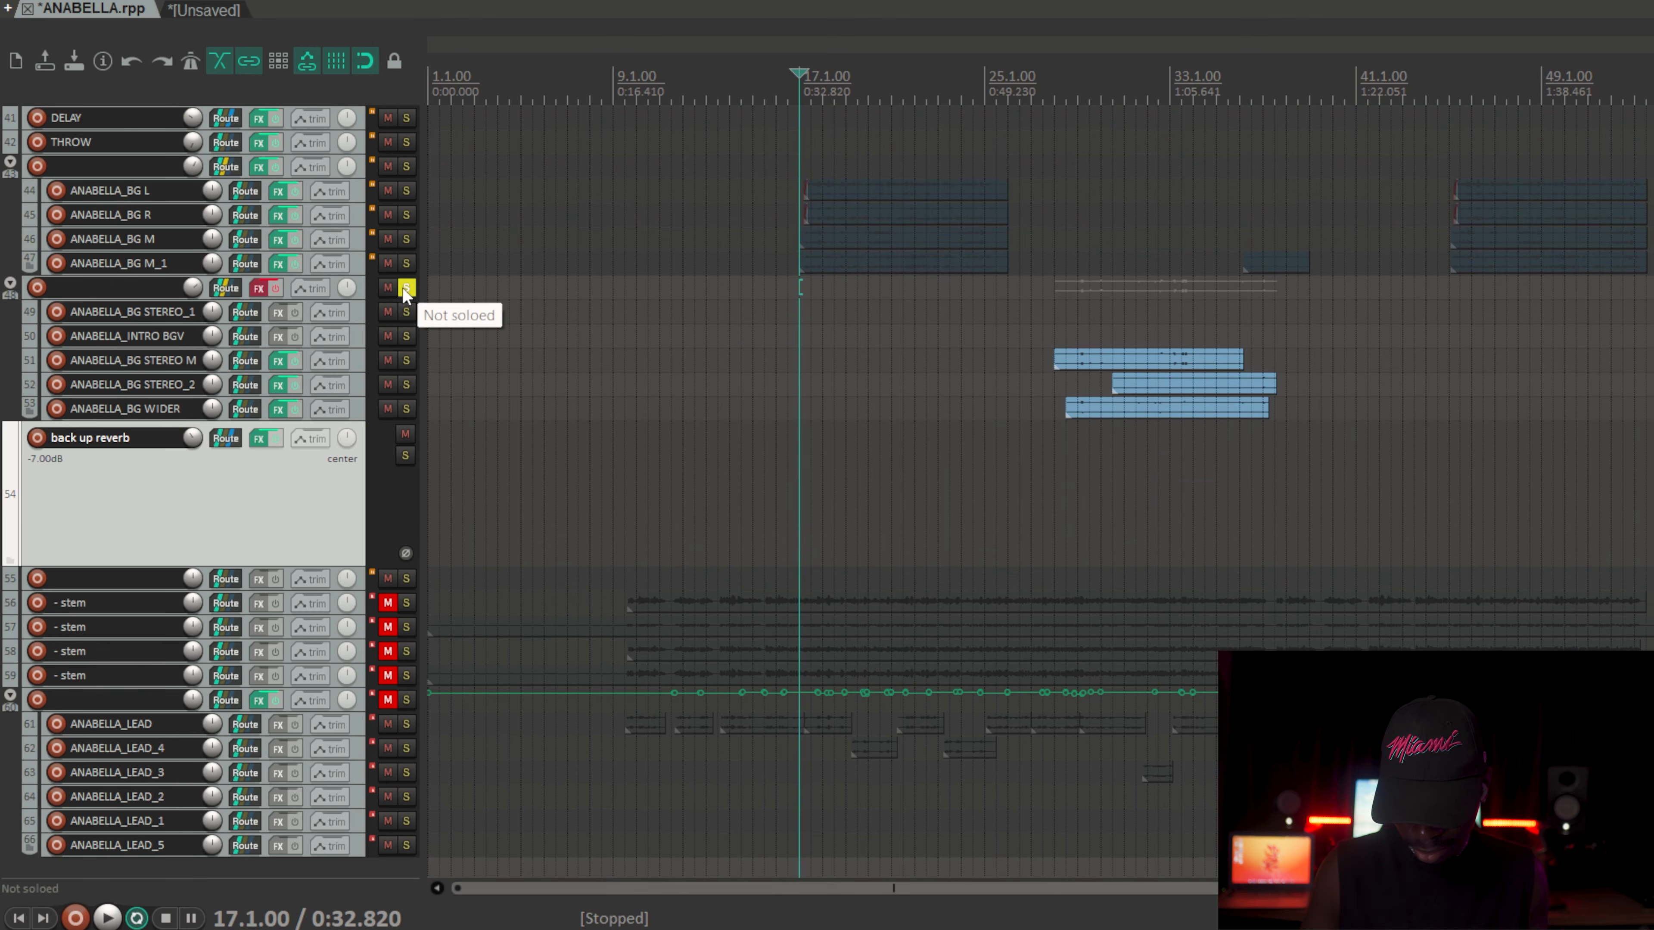
pyautogui.click(1070, 330)
pyautogui.press('space')
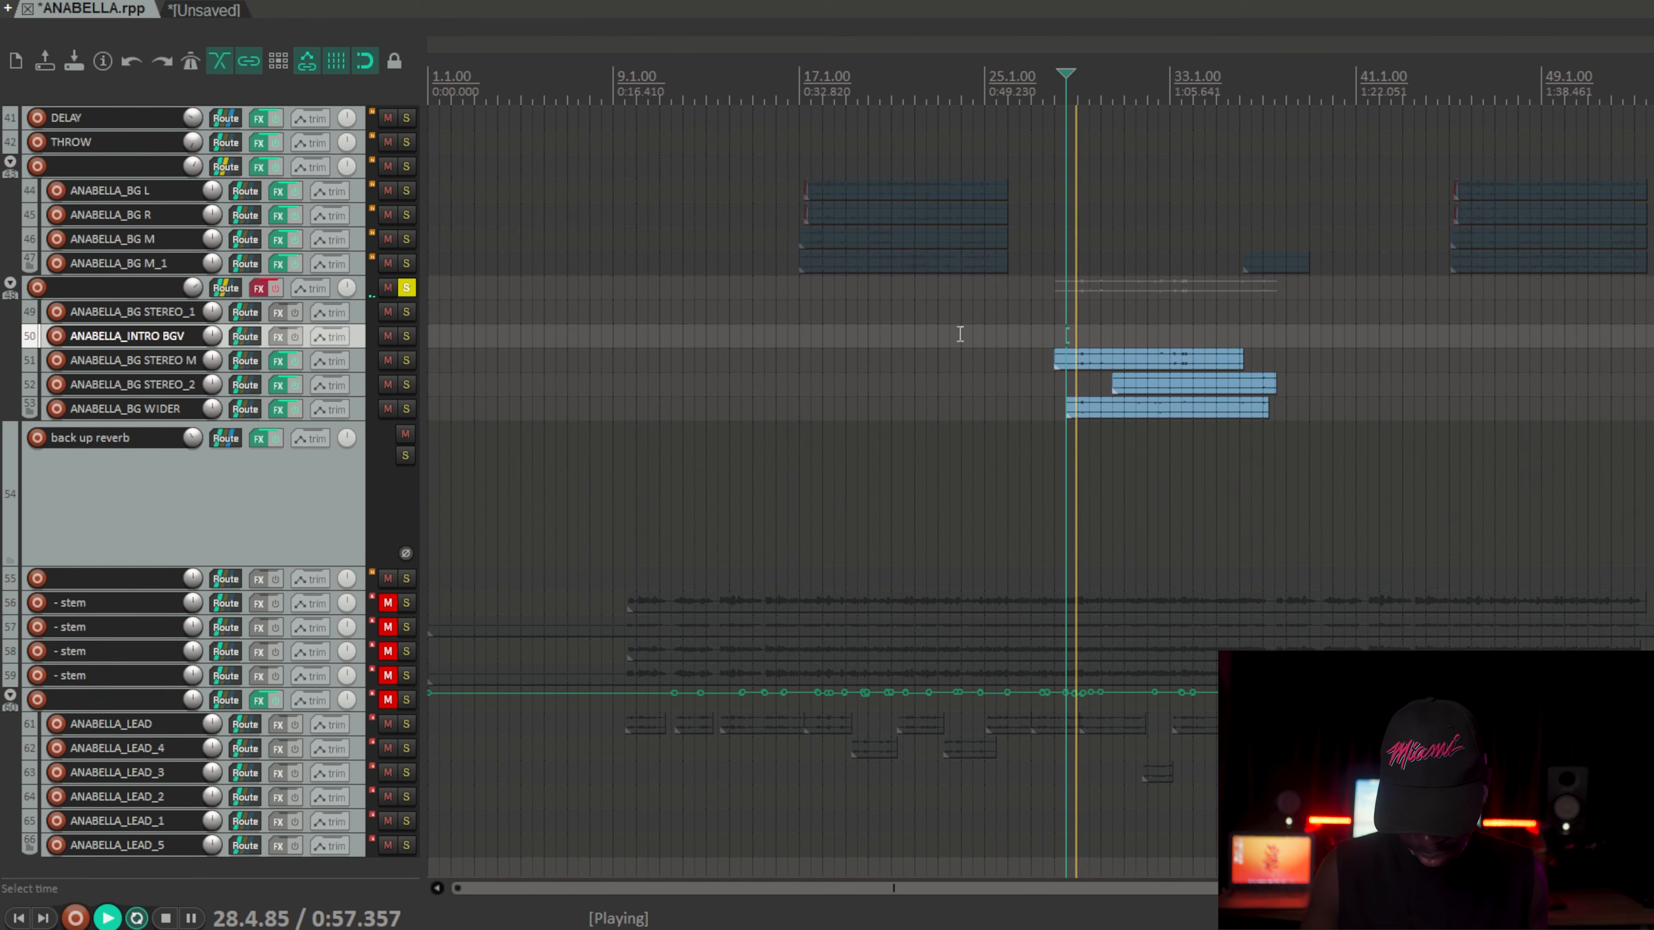
pyautogui.click(279, 289)
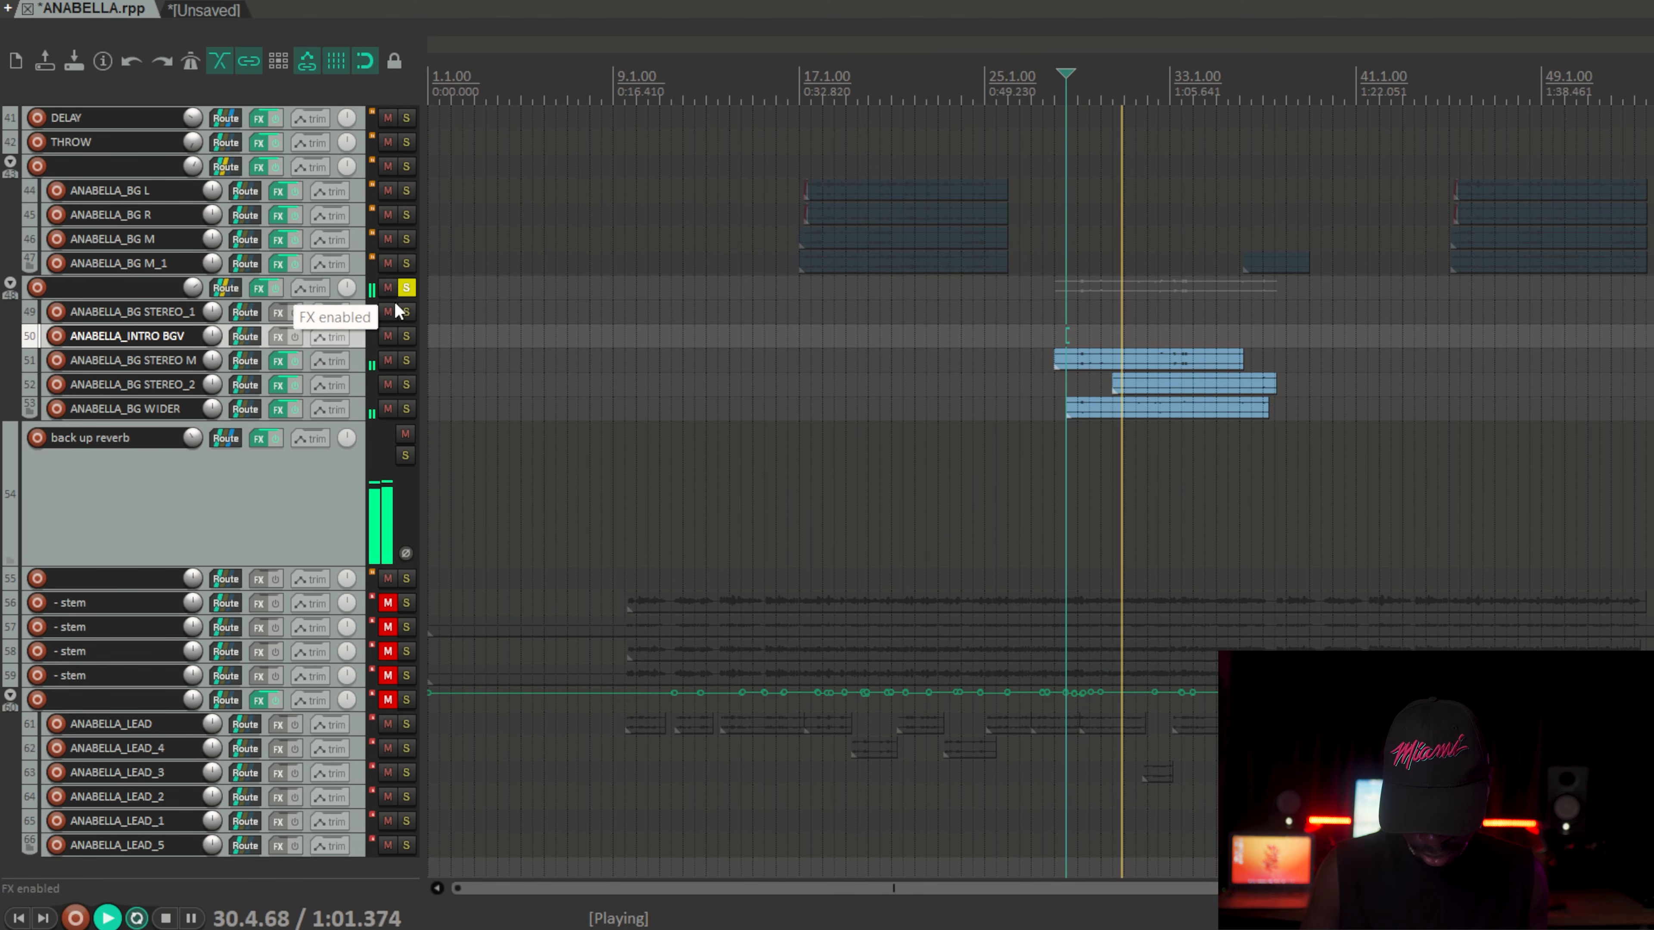
pyautogui.moveTo(357, 300); pyautogui.dragTo(352, 448)
pyautogui.click(312, 366)
pyautogui.press('space')
# Step: Open the effects chain of folder track 48 and set the S1 Imager's width to 1.50
pyautogui.click(259, 293)
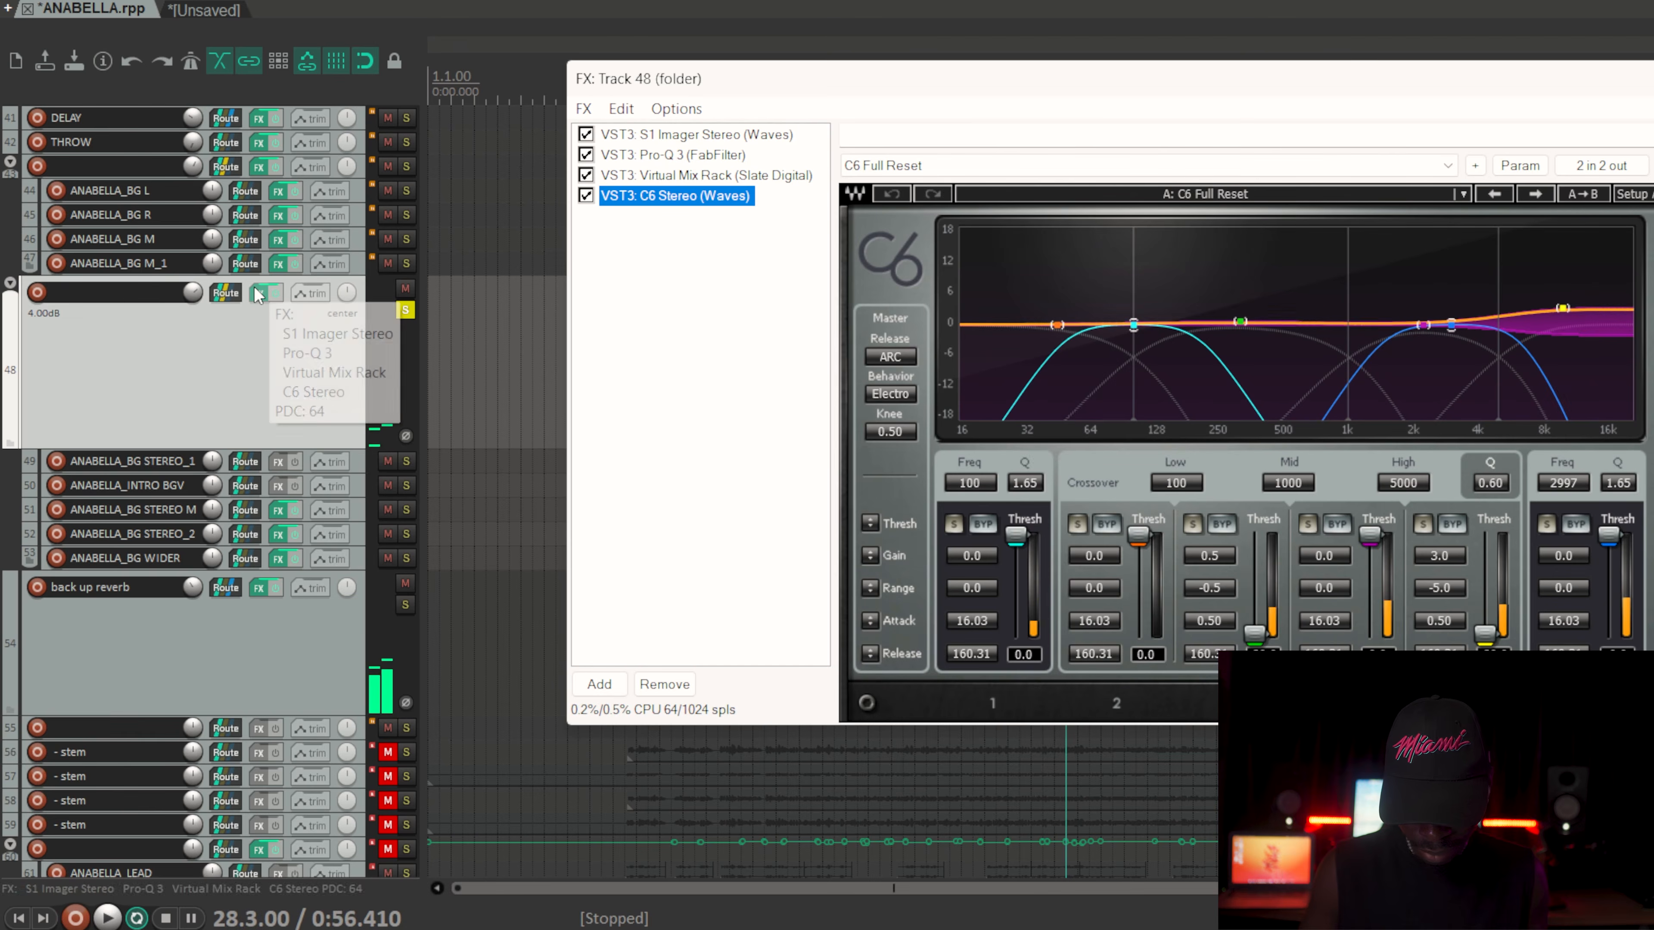
pyautogui.click(695, 135)
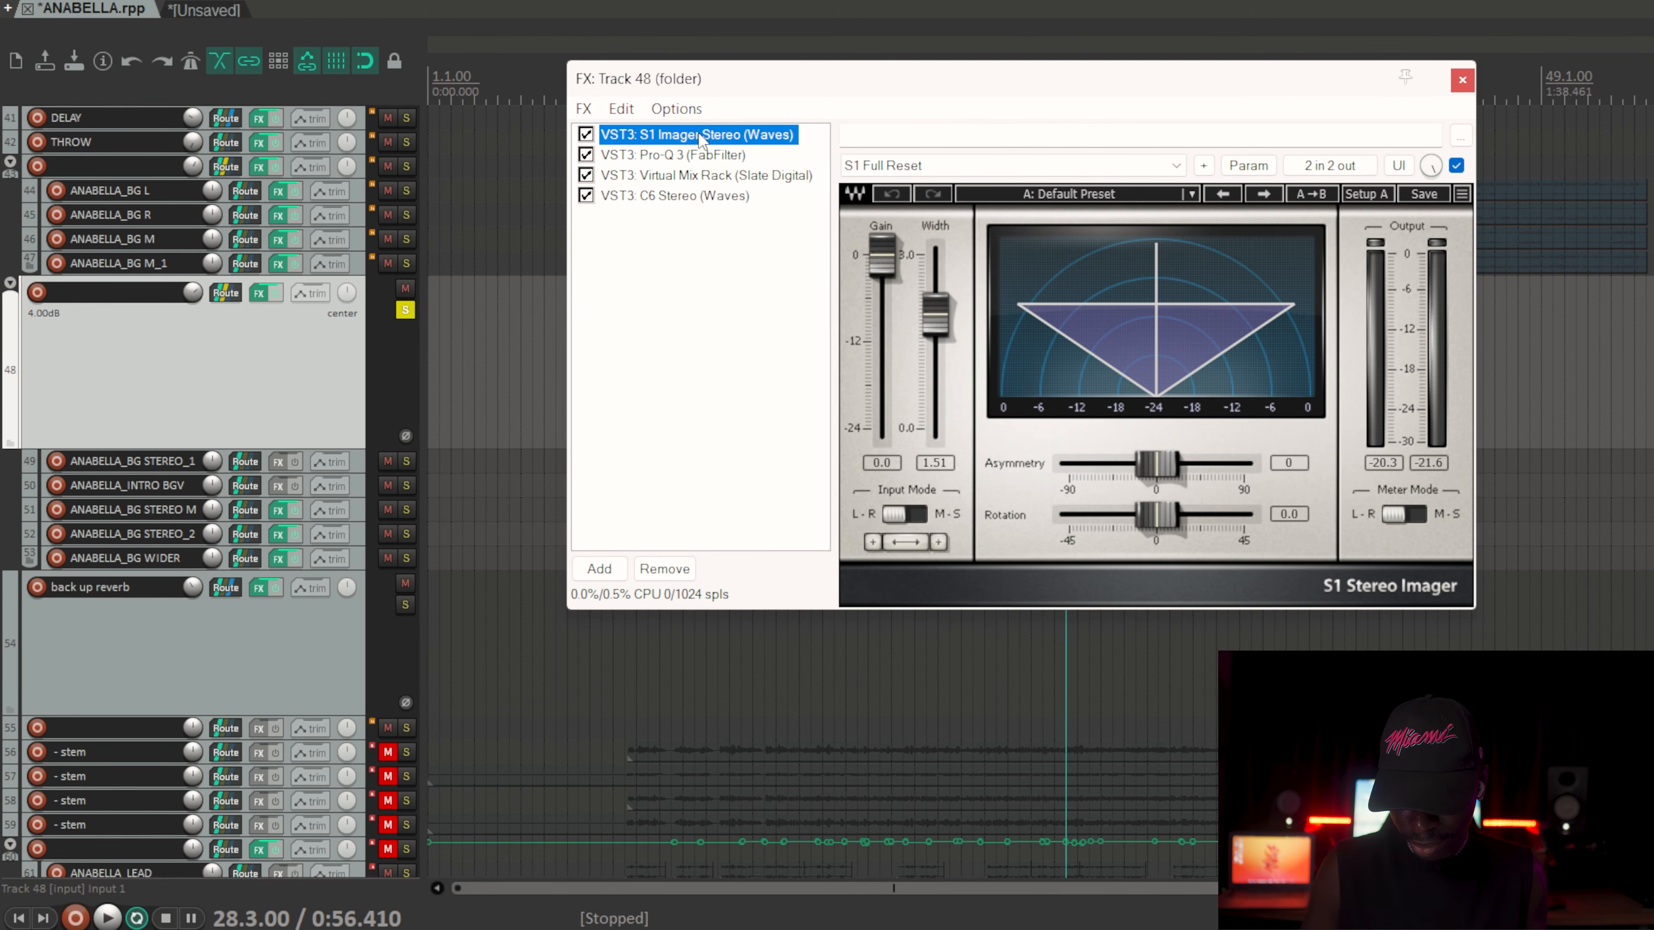
pyautogui.click(931, 312)
pyautogui.write('1.50')
pyautogui.press('Return')
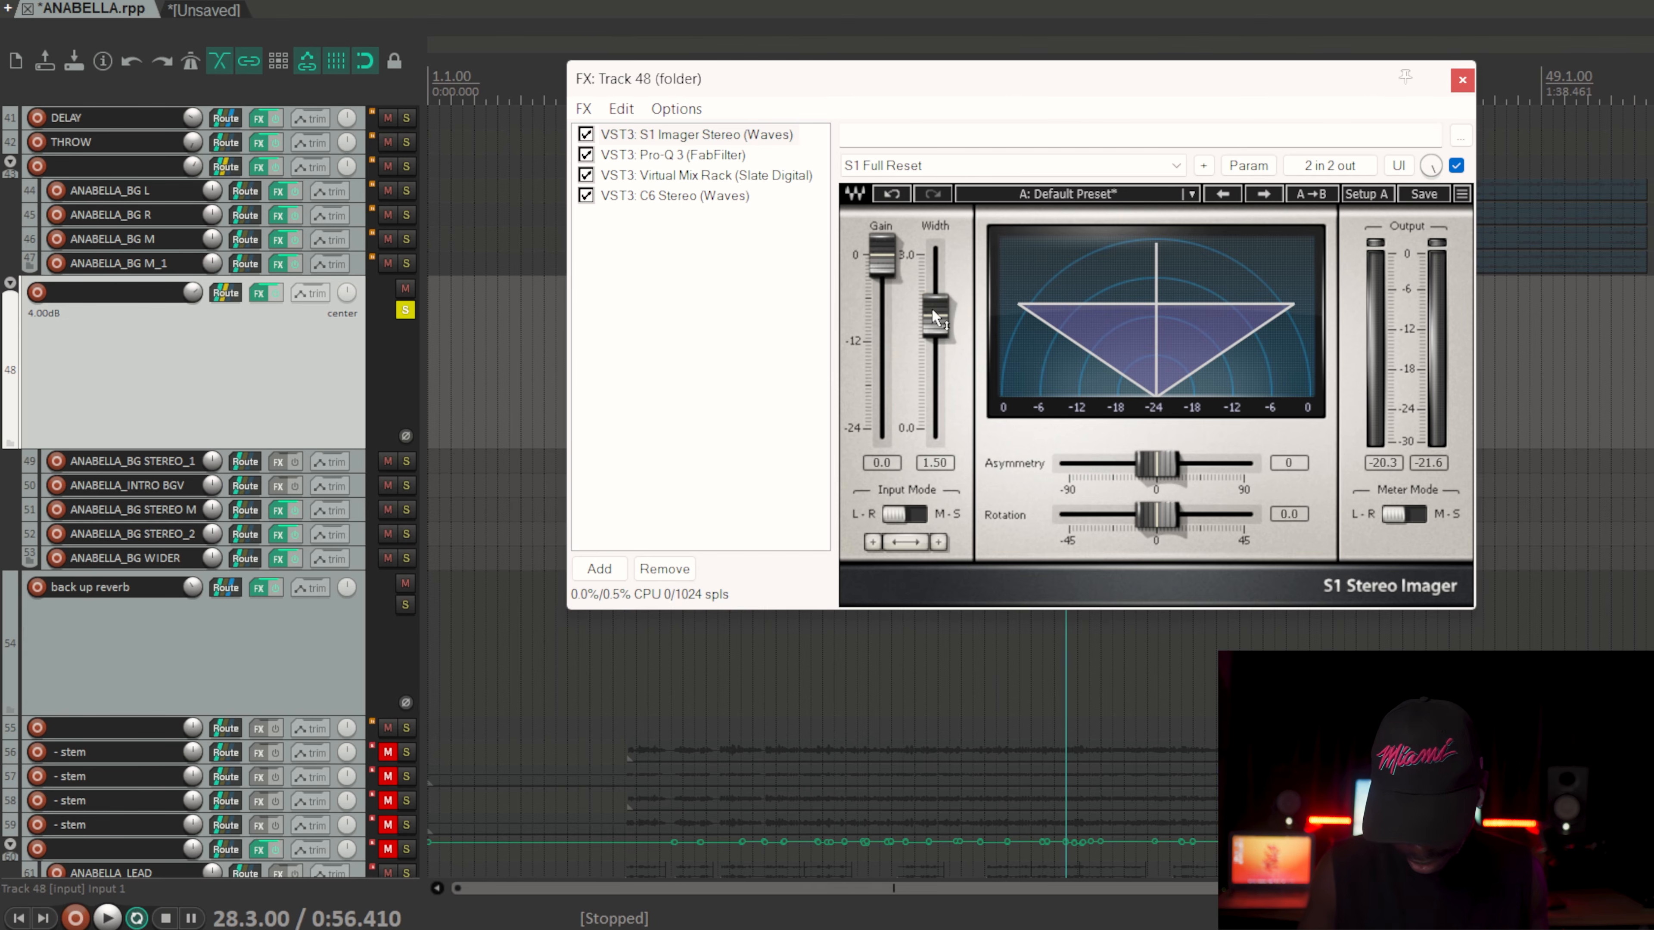
# Step: Review the folder's Pro-Q 3, Virtual Mix Rack and C6 settings, and close the effects window
pyautogui.click(670, 155)
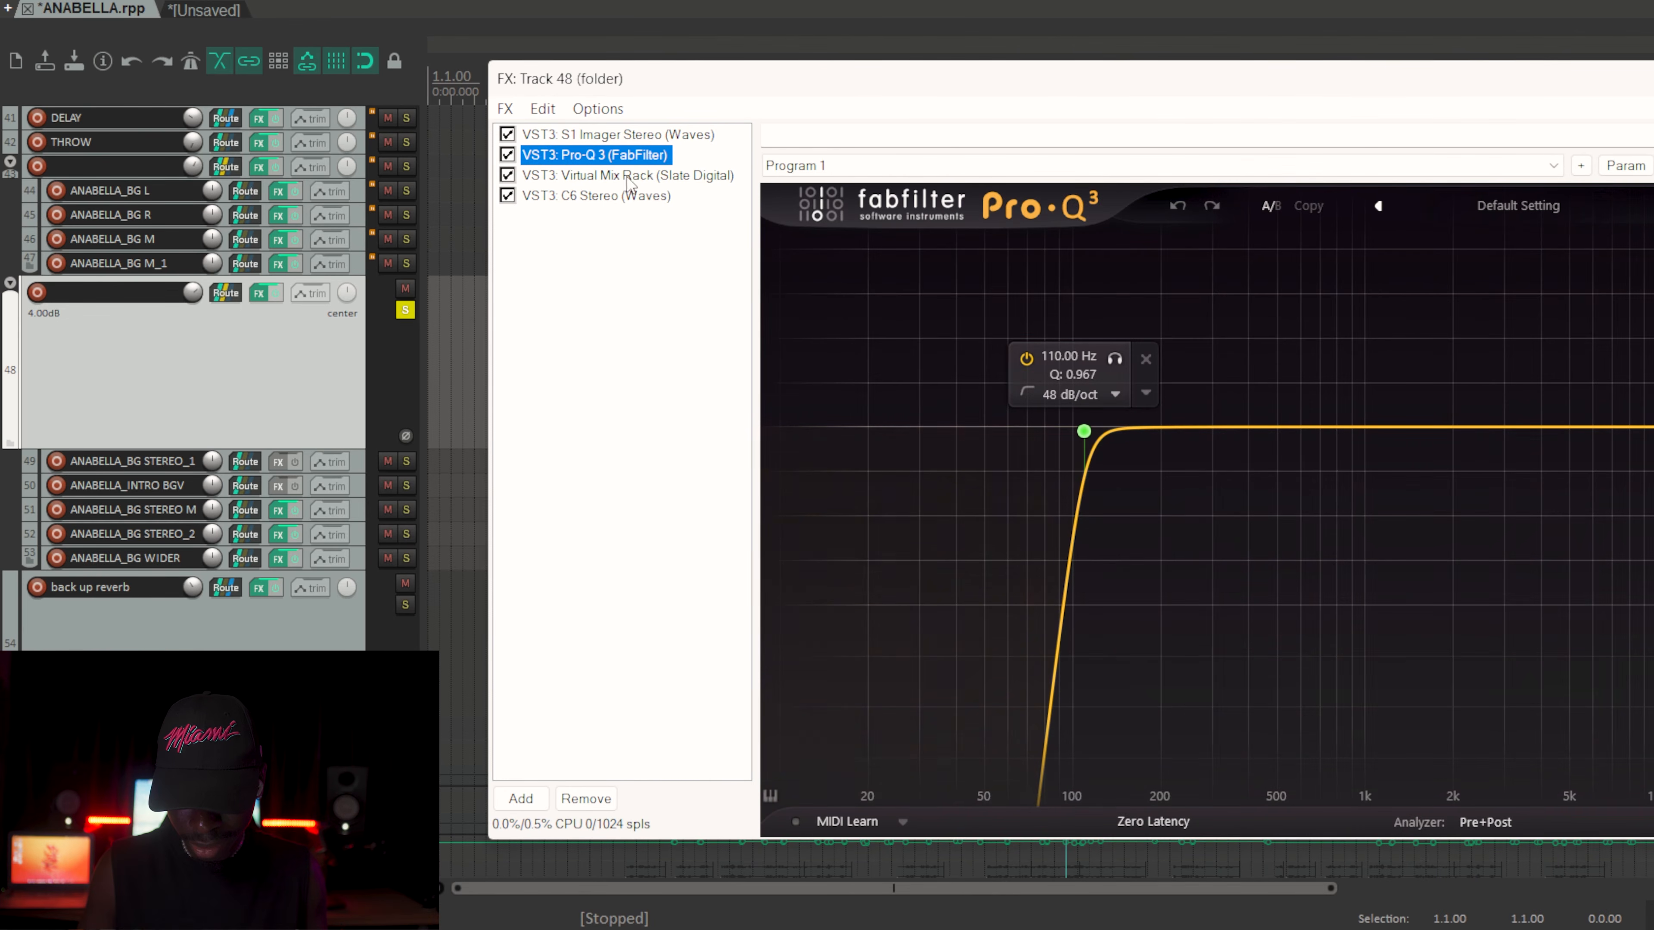
pyautogui.click(615, 176)
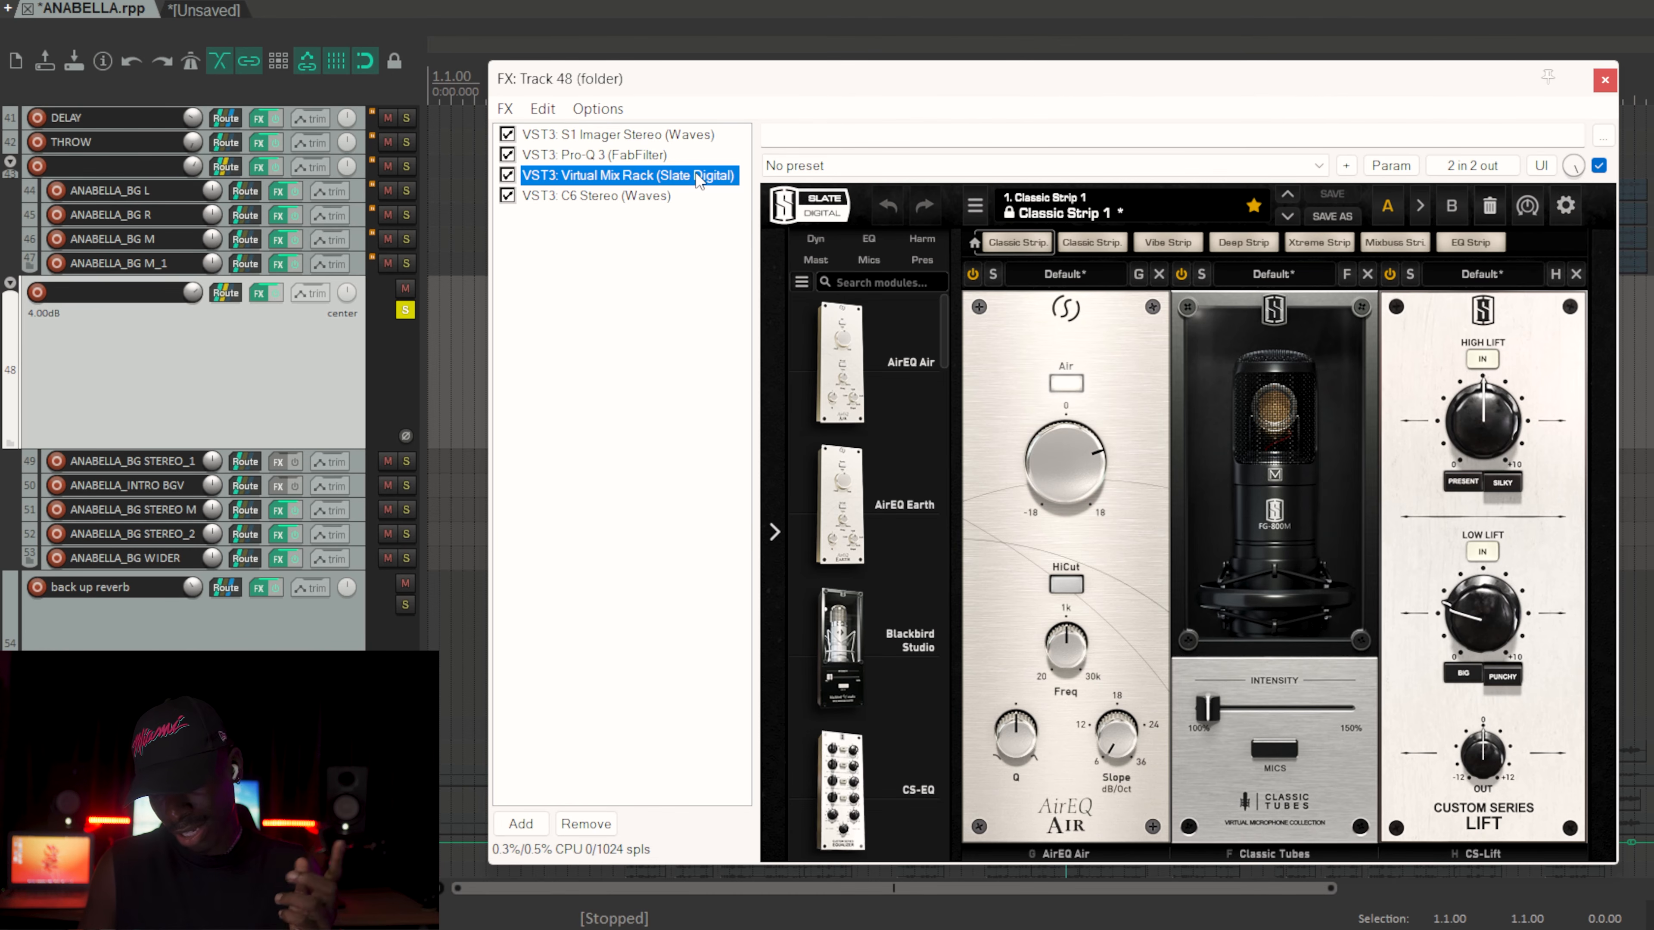
pyautogui.click(594, 197)
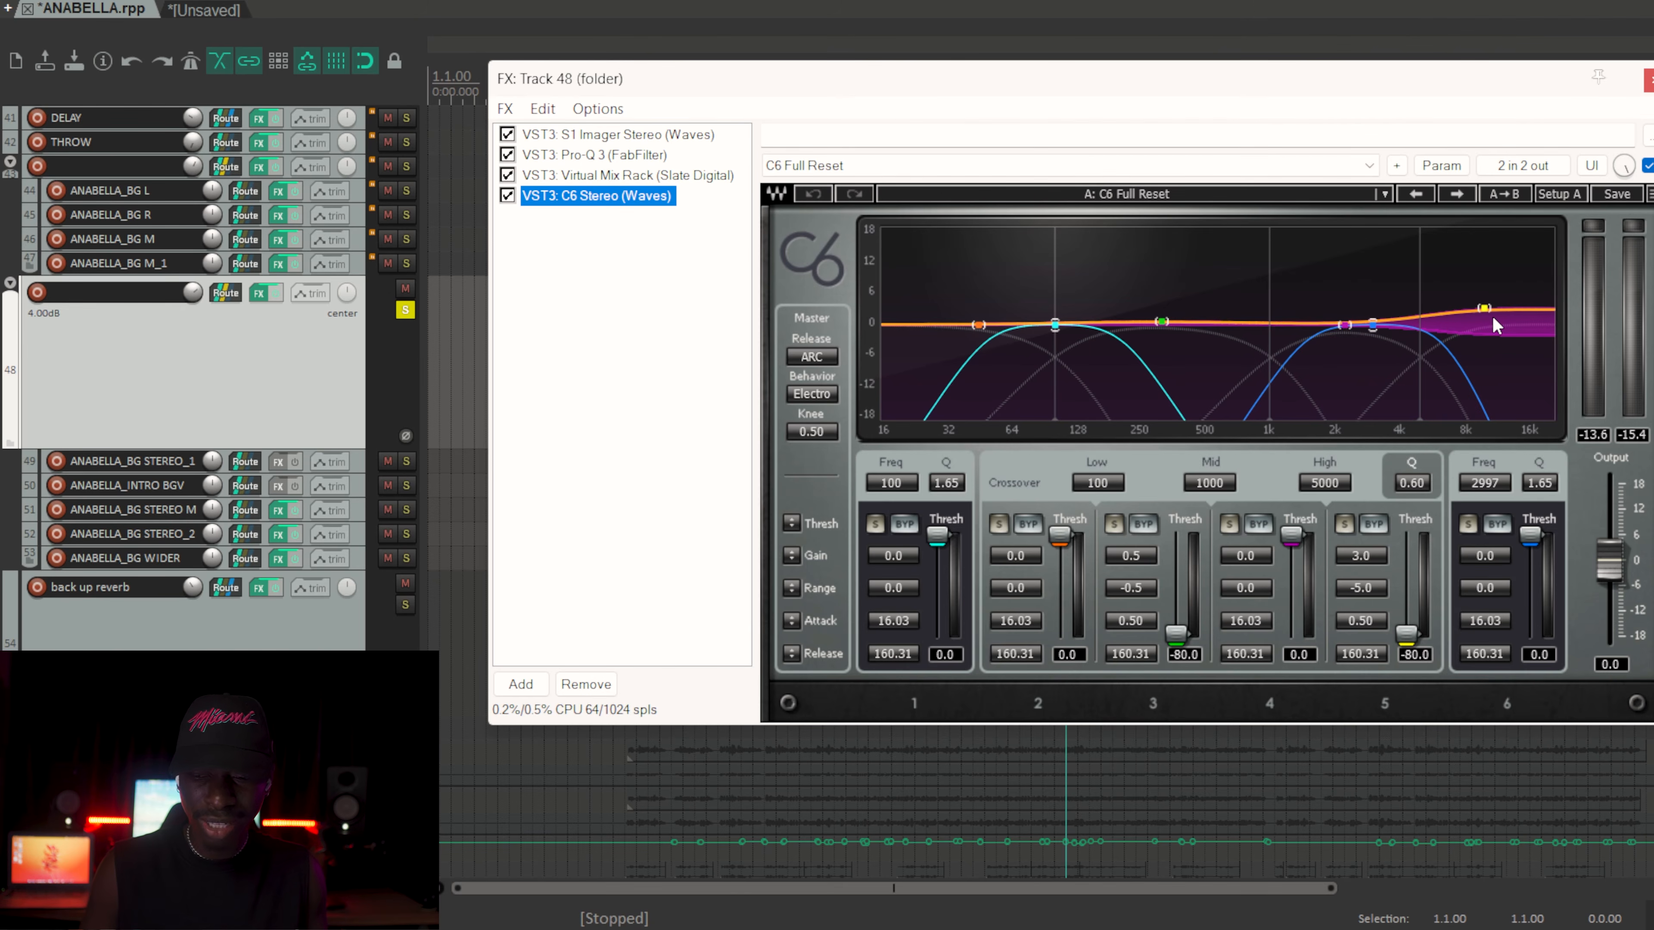
pyautogui.click(1650, 80)
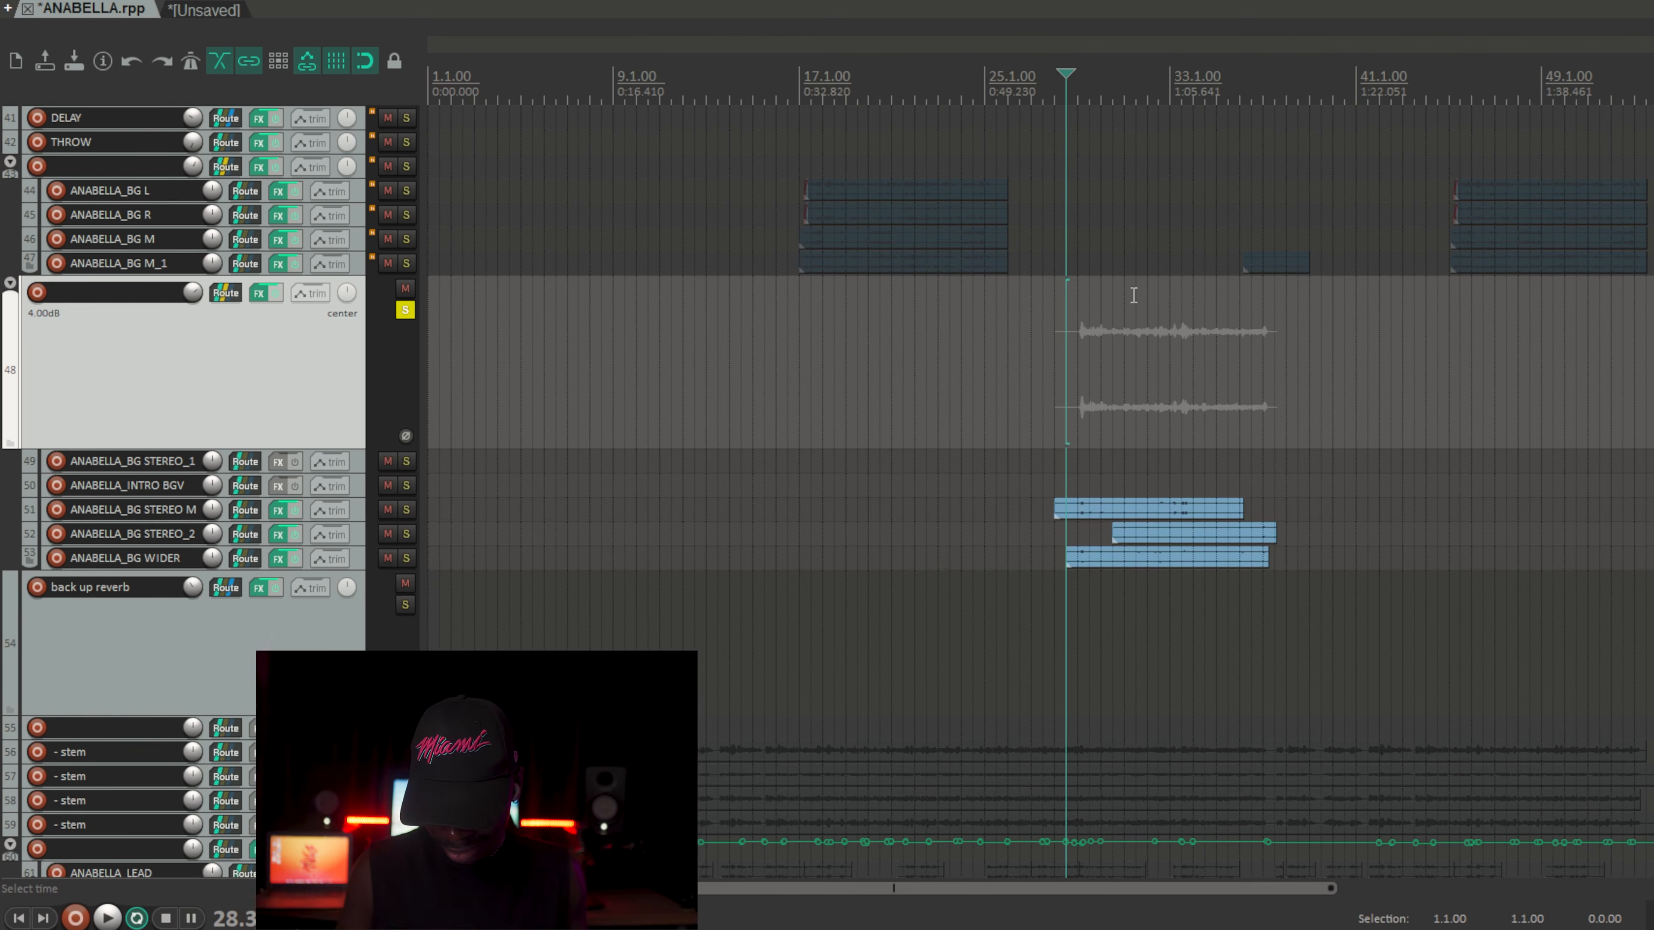
# Step: Play the soloed folder from bar 29, comparing it with its effects bypassed and enabled, and stop playback
pyautogui.click(1078, 433)
pyautogui.click(189, 644)
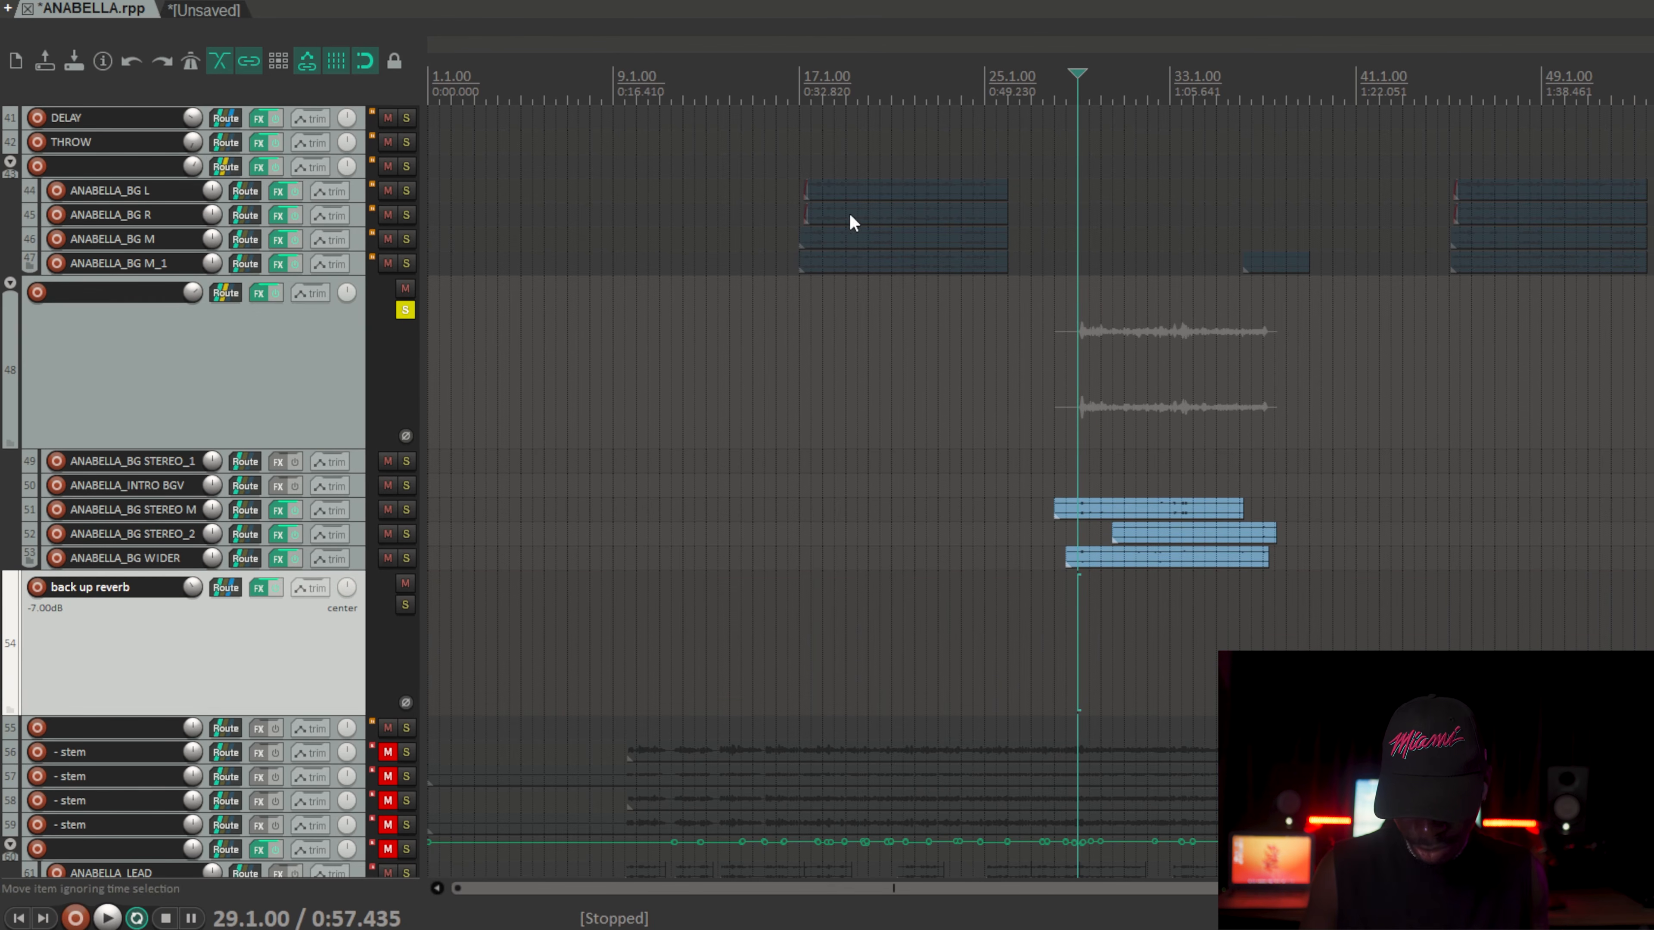
pyautogui.click(332, 391)
pyautogui.press('space')
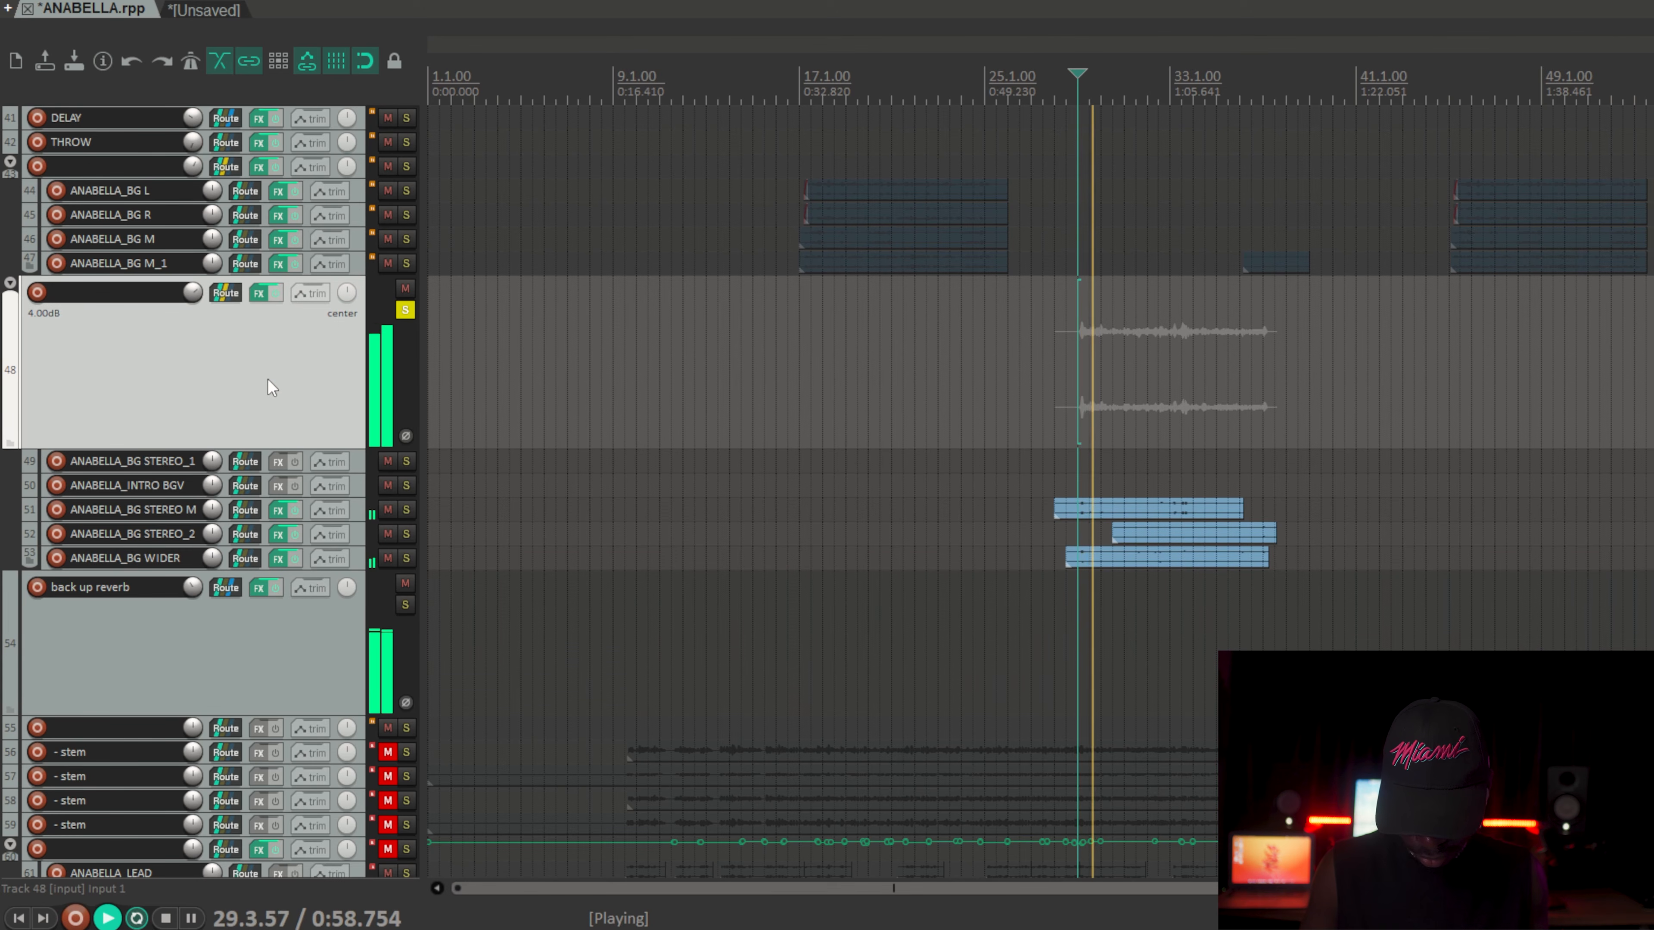
pyautogui.click(275, 292)
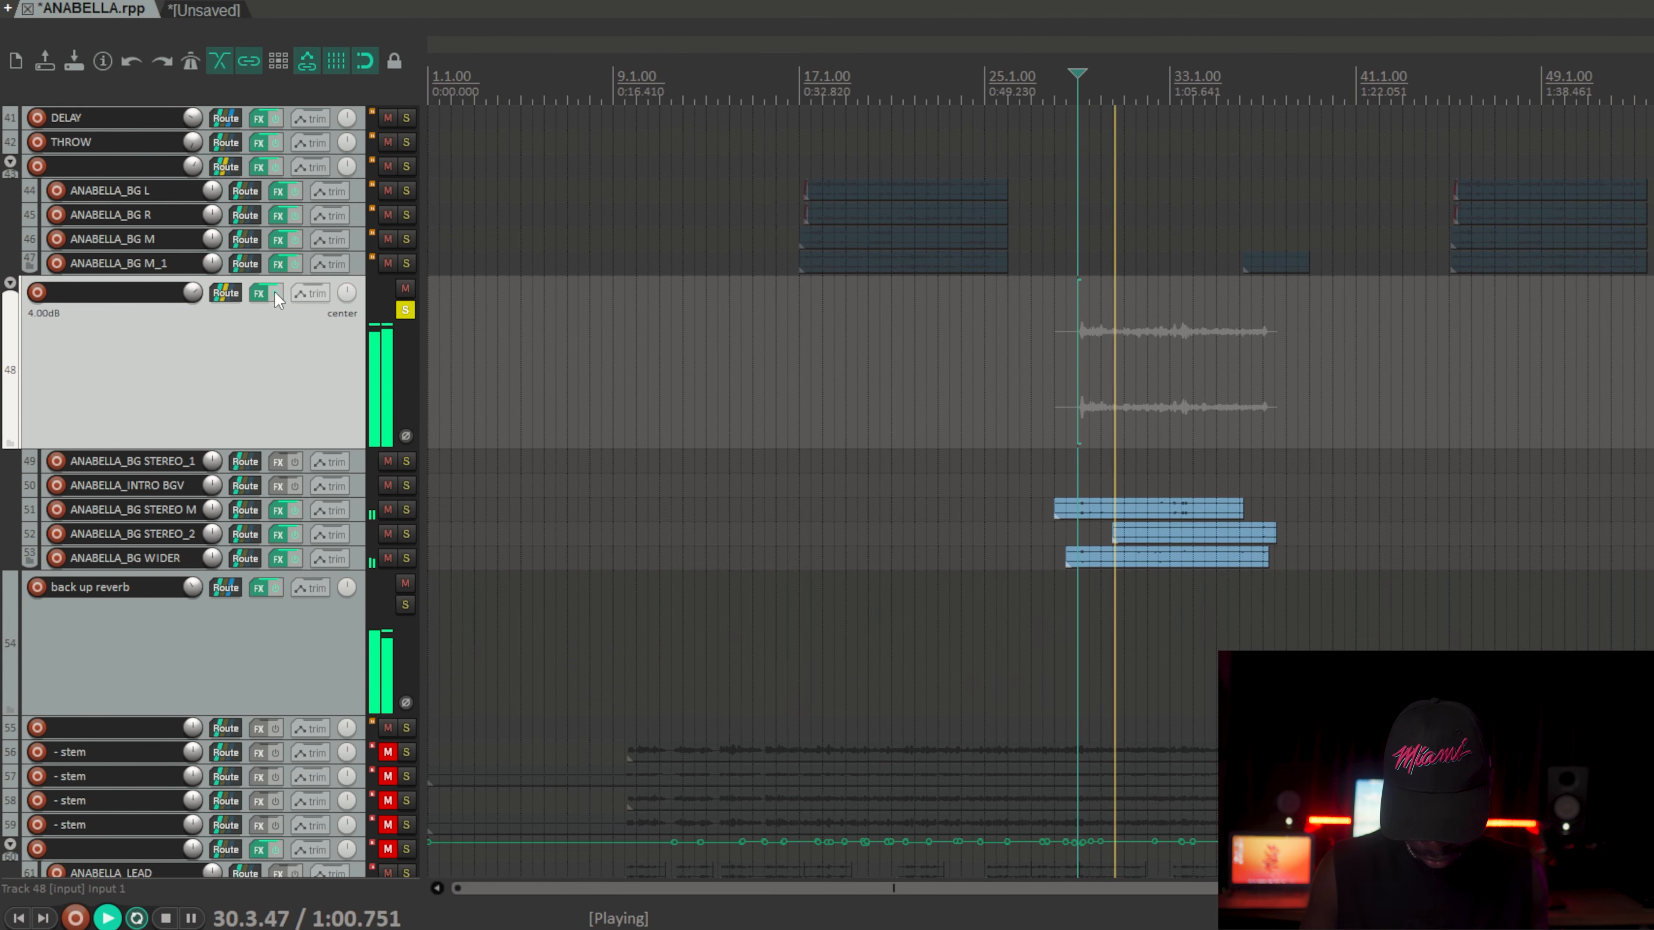
pyautogui.click(274, 292)
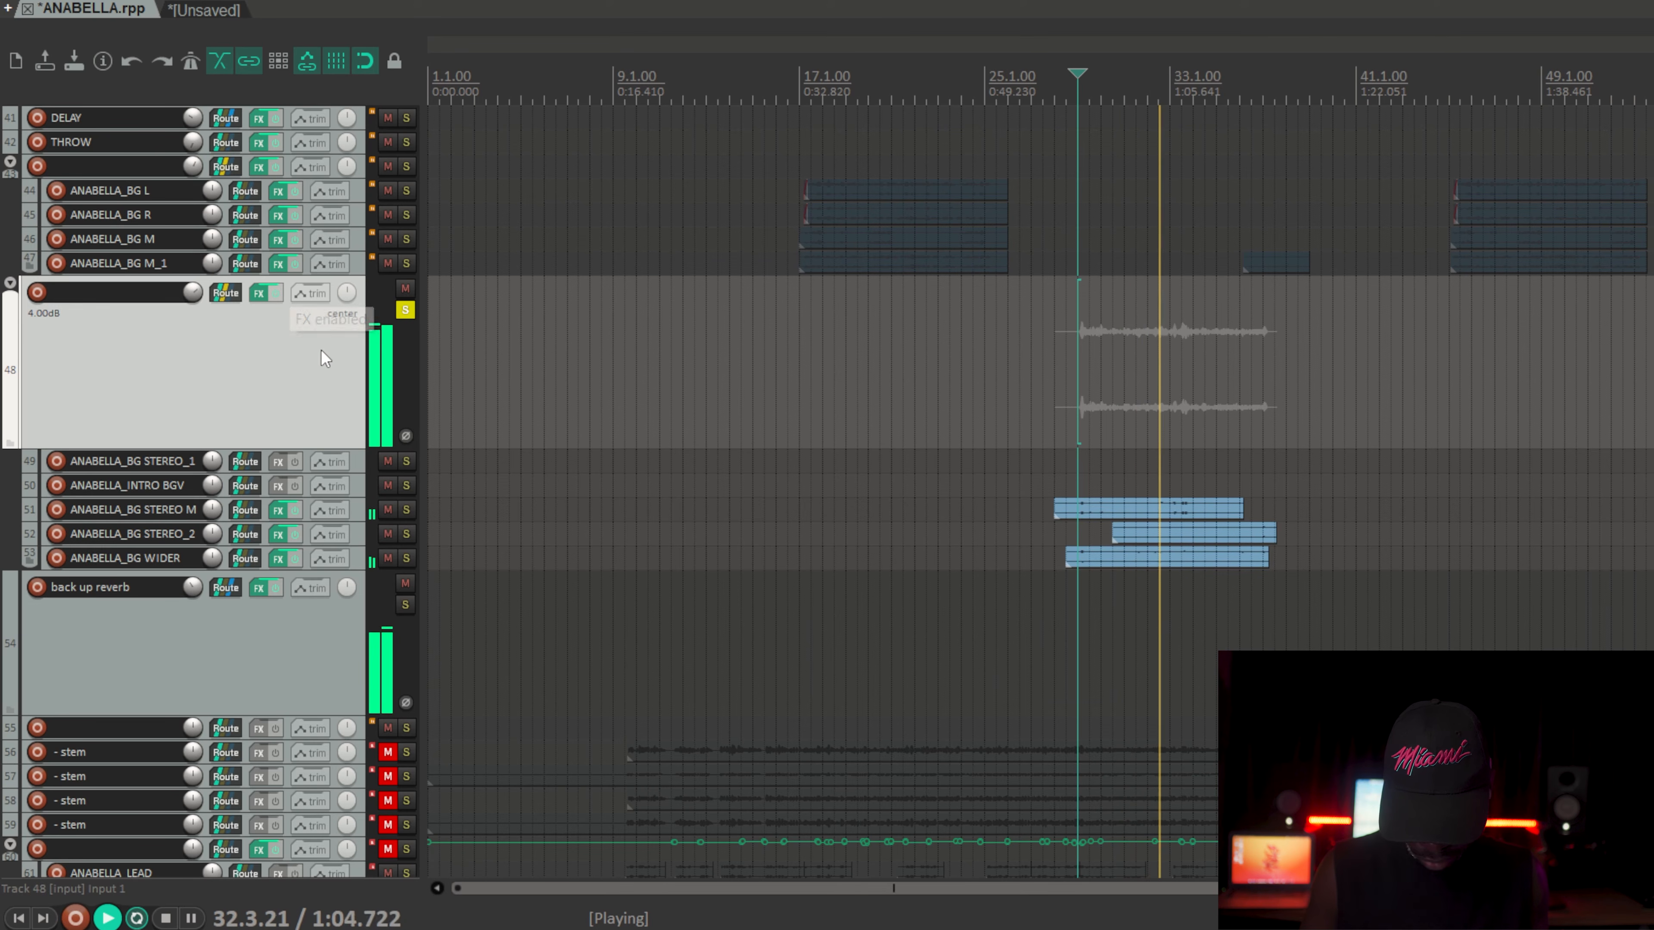
pyautogui.press('space')
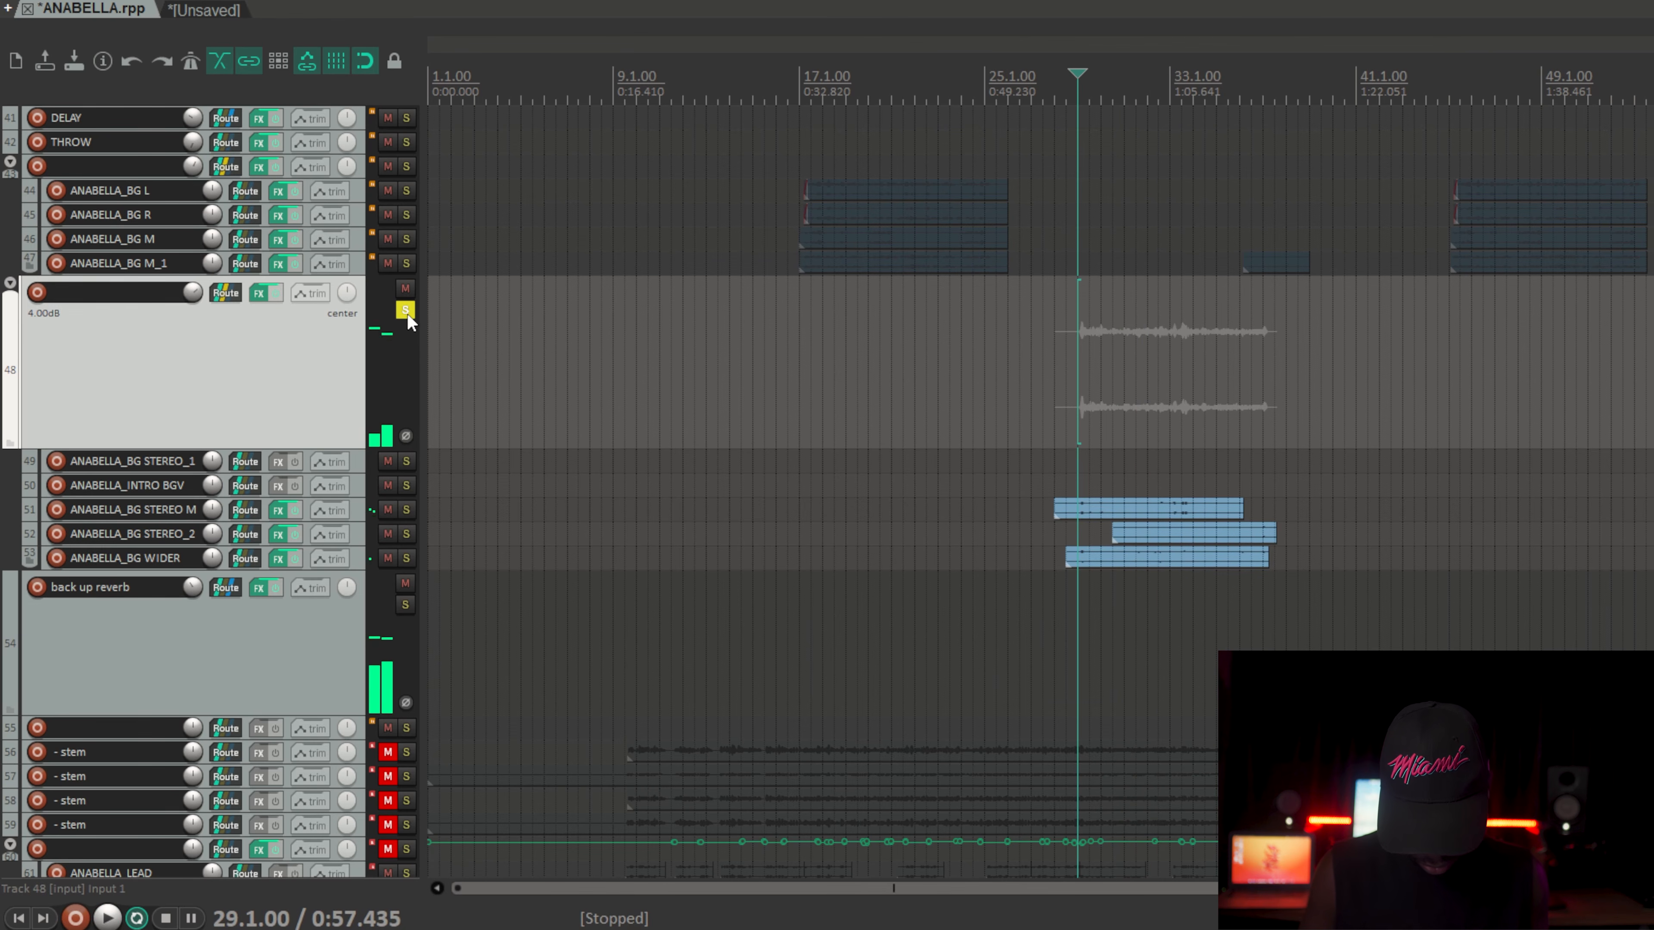
# Step: Unsolo folder track 48 and reduce all tracks to minimum height
pyautogui.click(405, 310)
pyautogui.scroll(4, 341, 365)
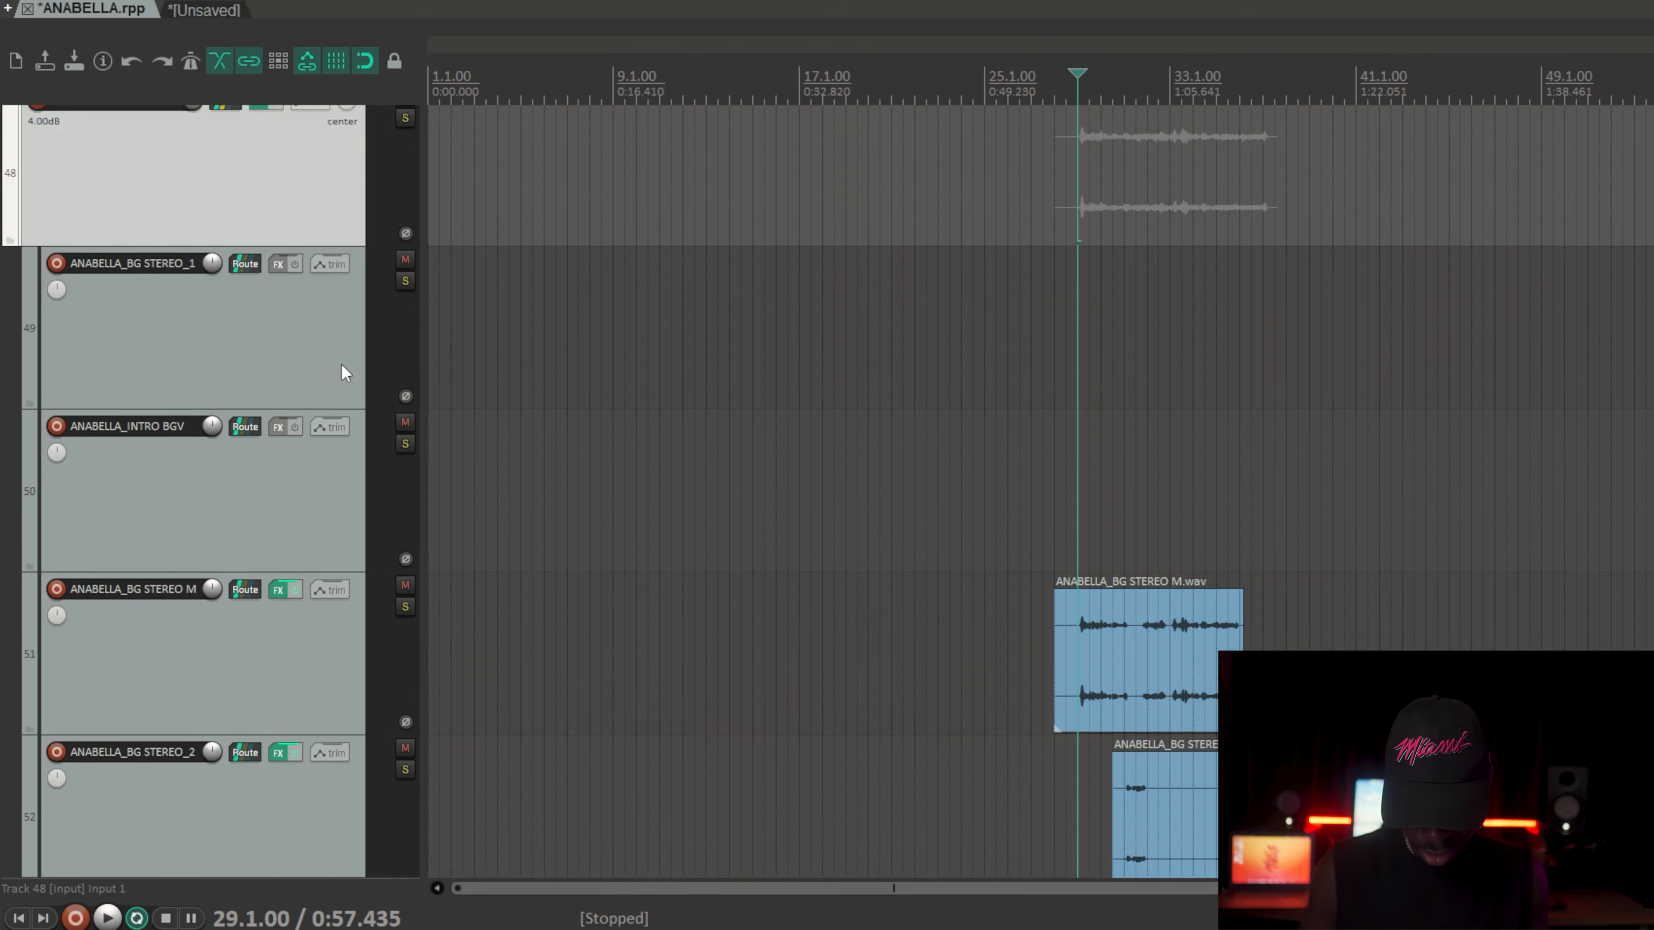
pyautogui.scroll(-8, 341, 364)
pyautogui.scroll(3, 388, 347)
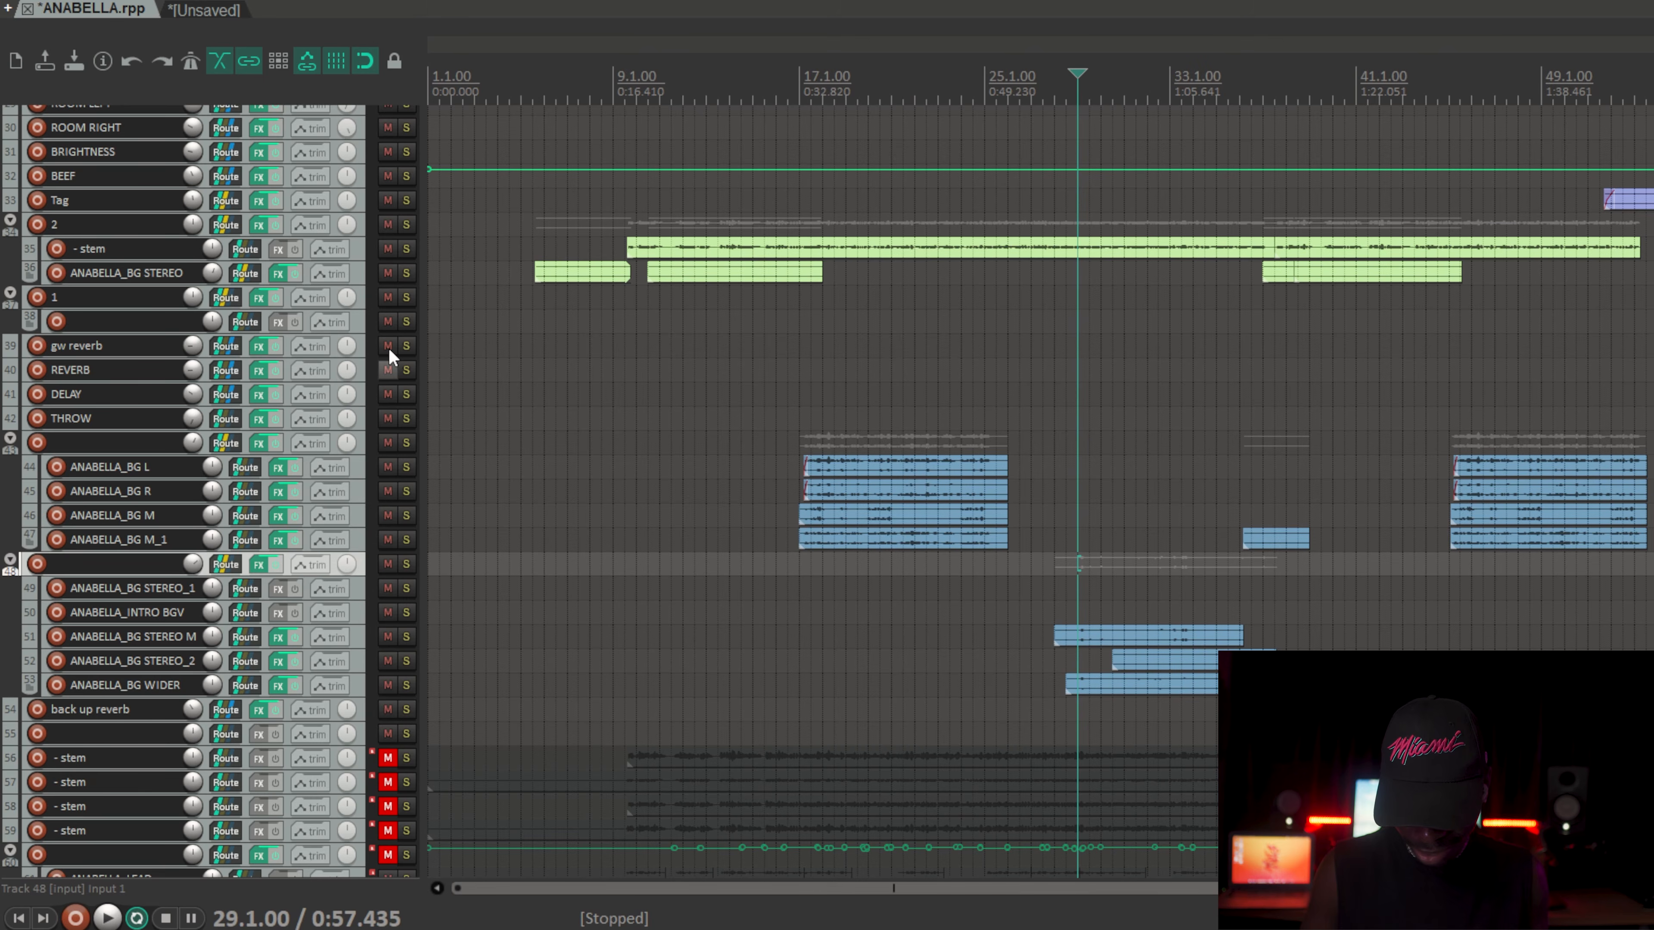
# Step: Solo ANABELLA_KICK, ANABELLA_BASS, DRUMZ, ANABELLA_SHAKERS and ROLLS at the start of the track list
pyautogui.scroll(10, 364, 436)
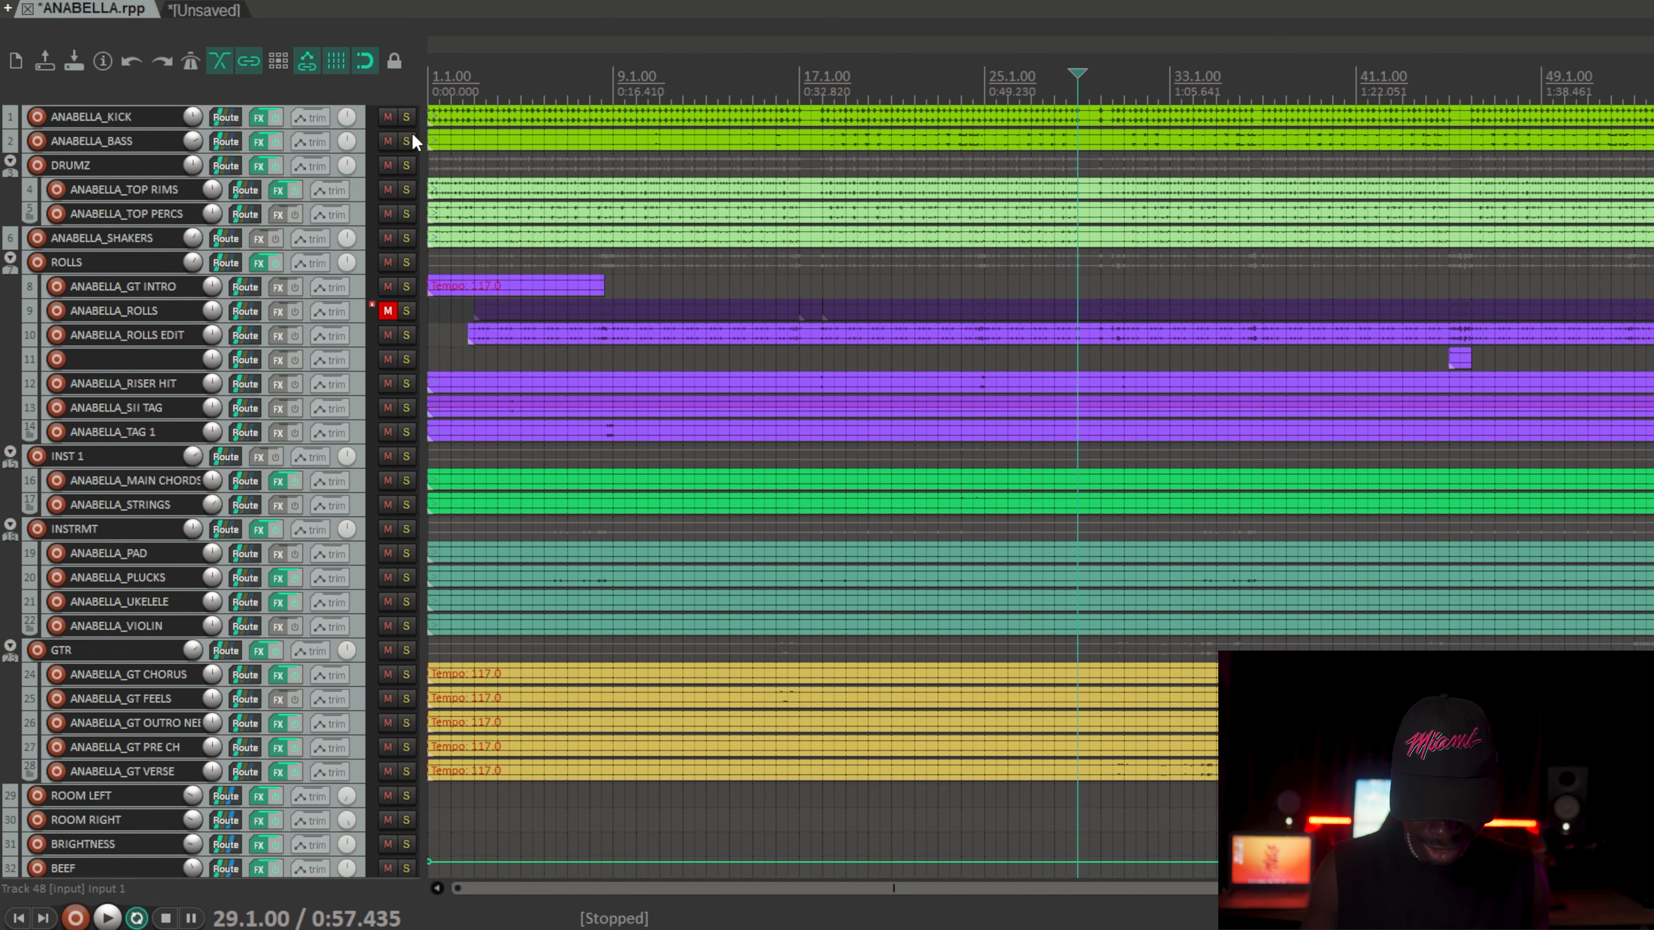
pyautogui.click(407, 165)
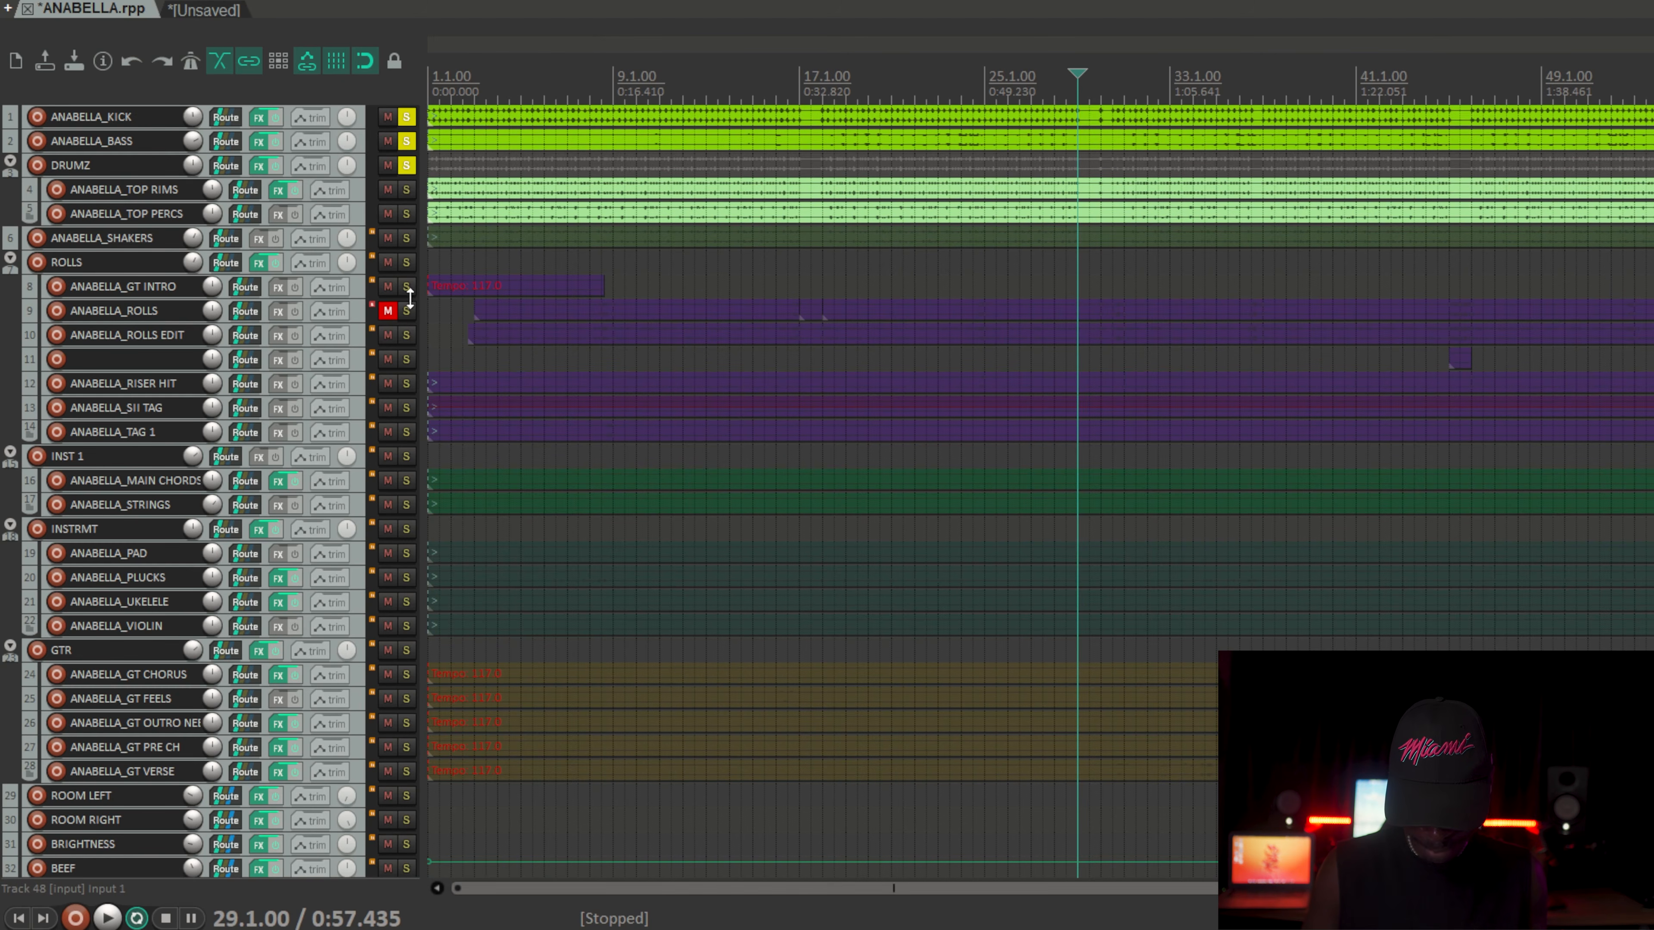
pyautogui.click(407, 254)
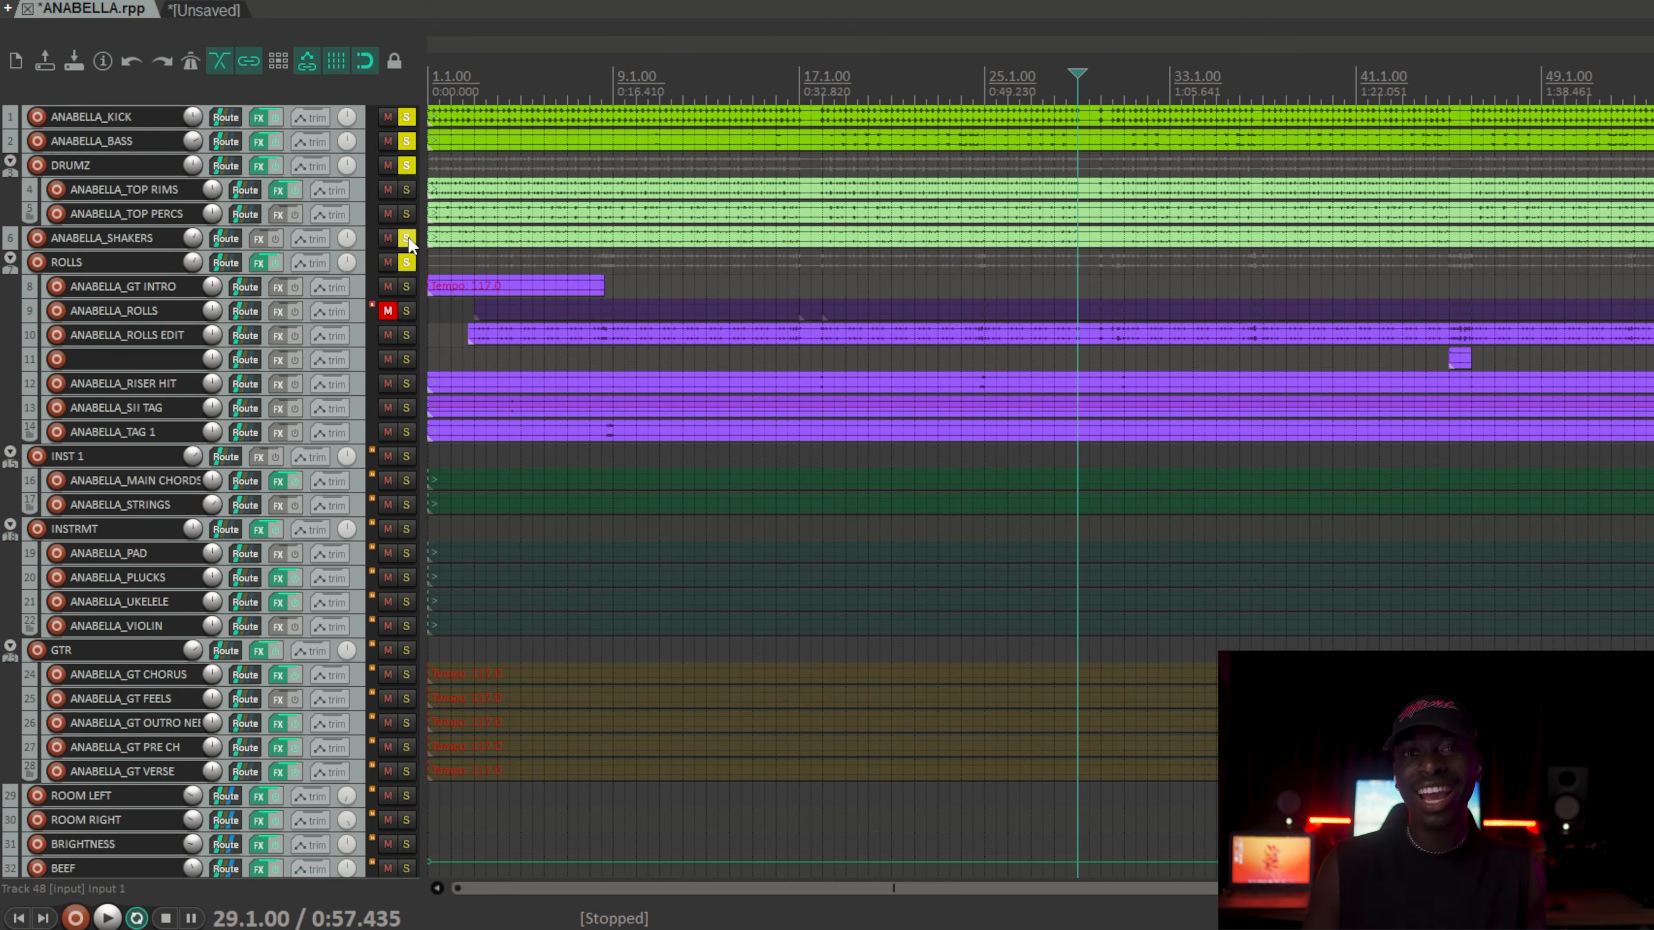